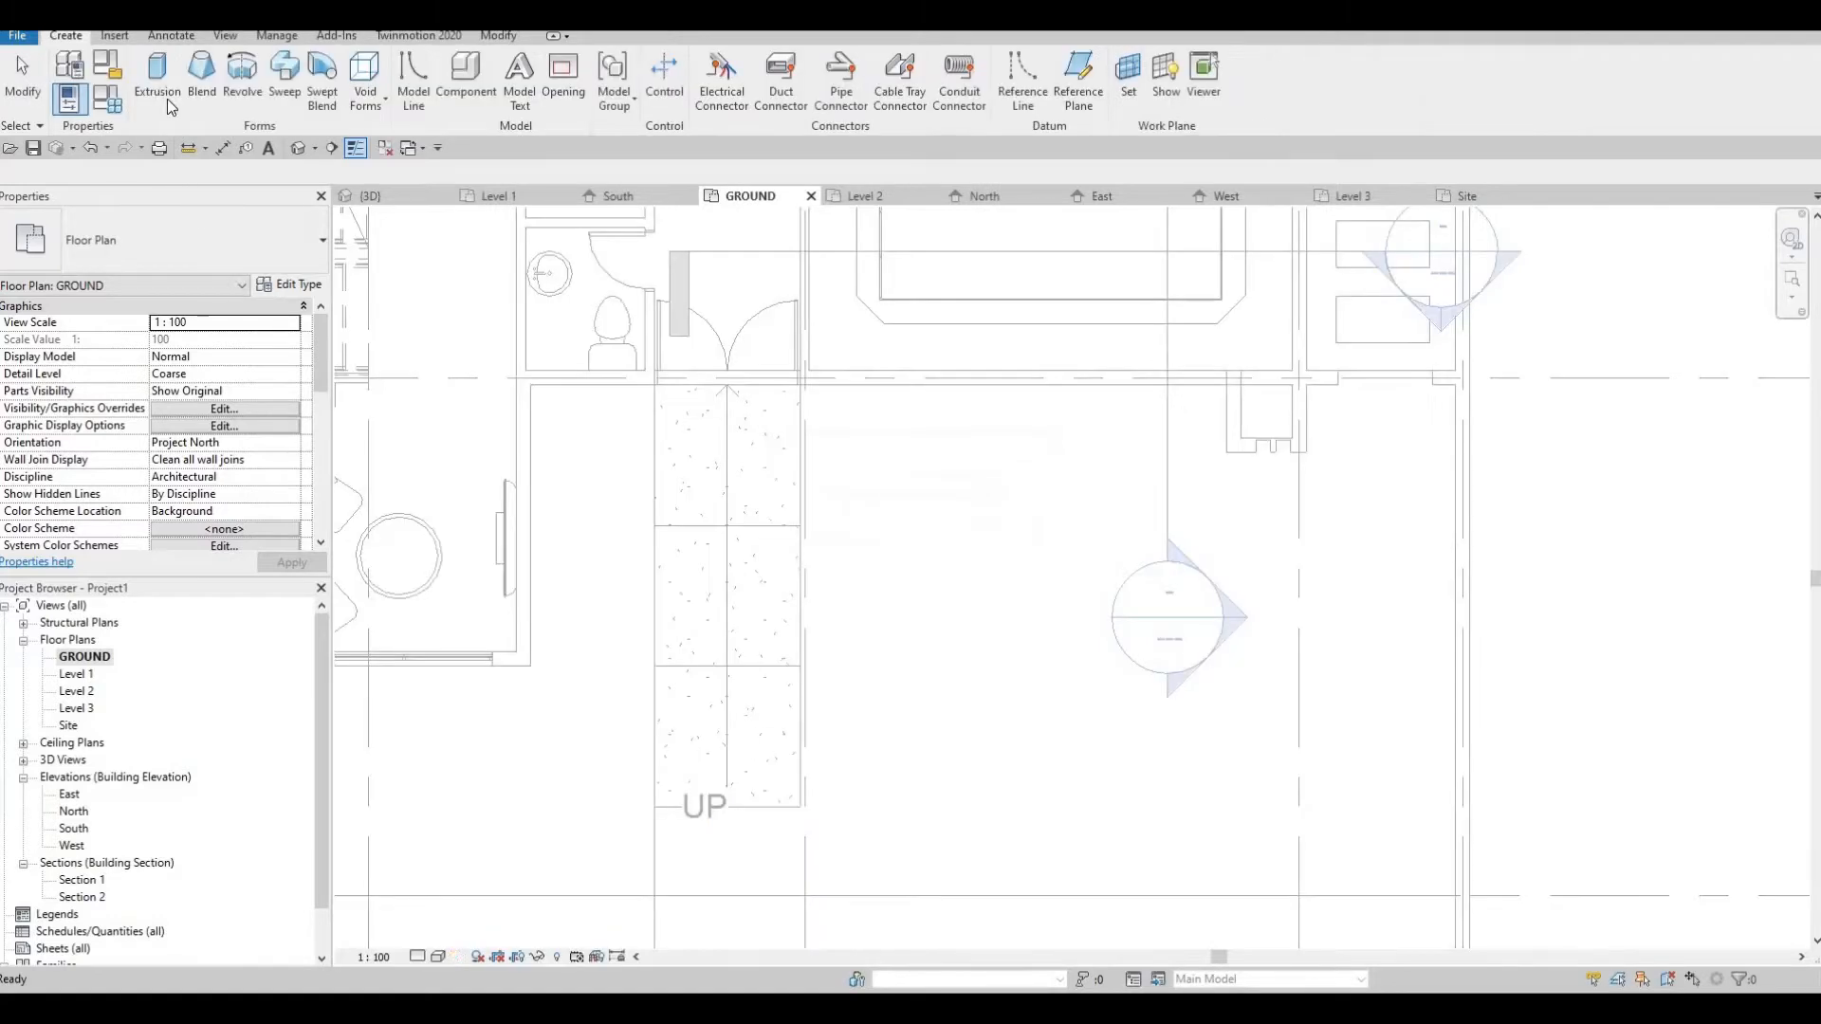
Start an extrusion on the GROUND plan and assign it the material Concrete, Cast-in-Place - C60 from the AEC concrete library
left_click(167, 98)
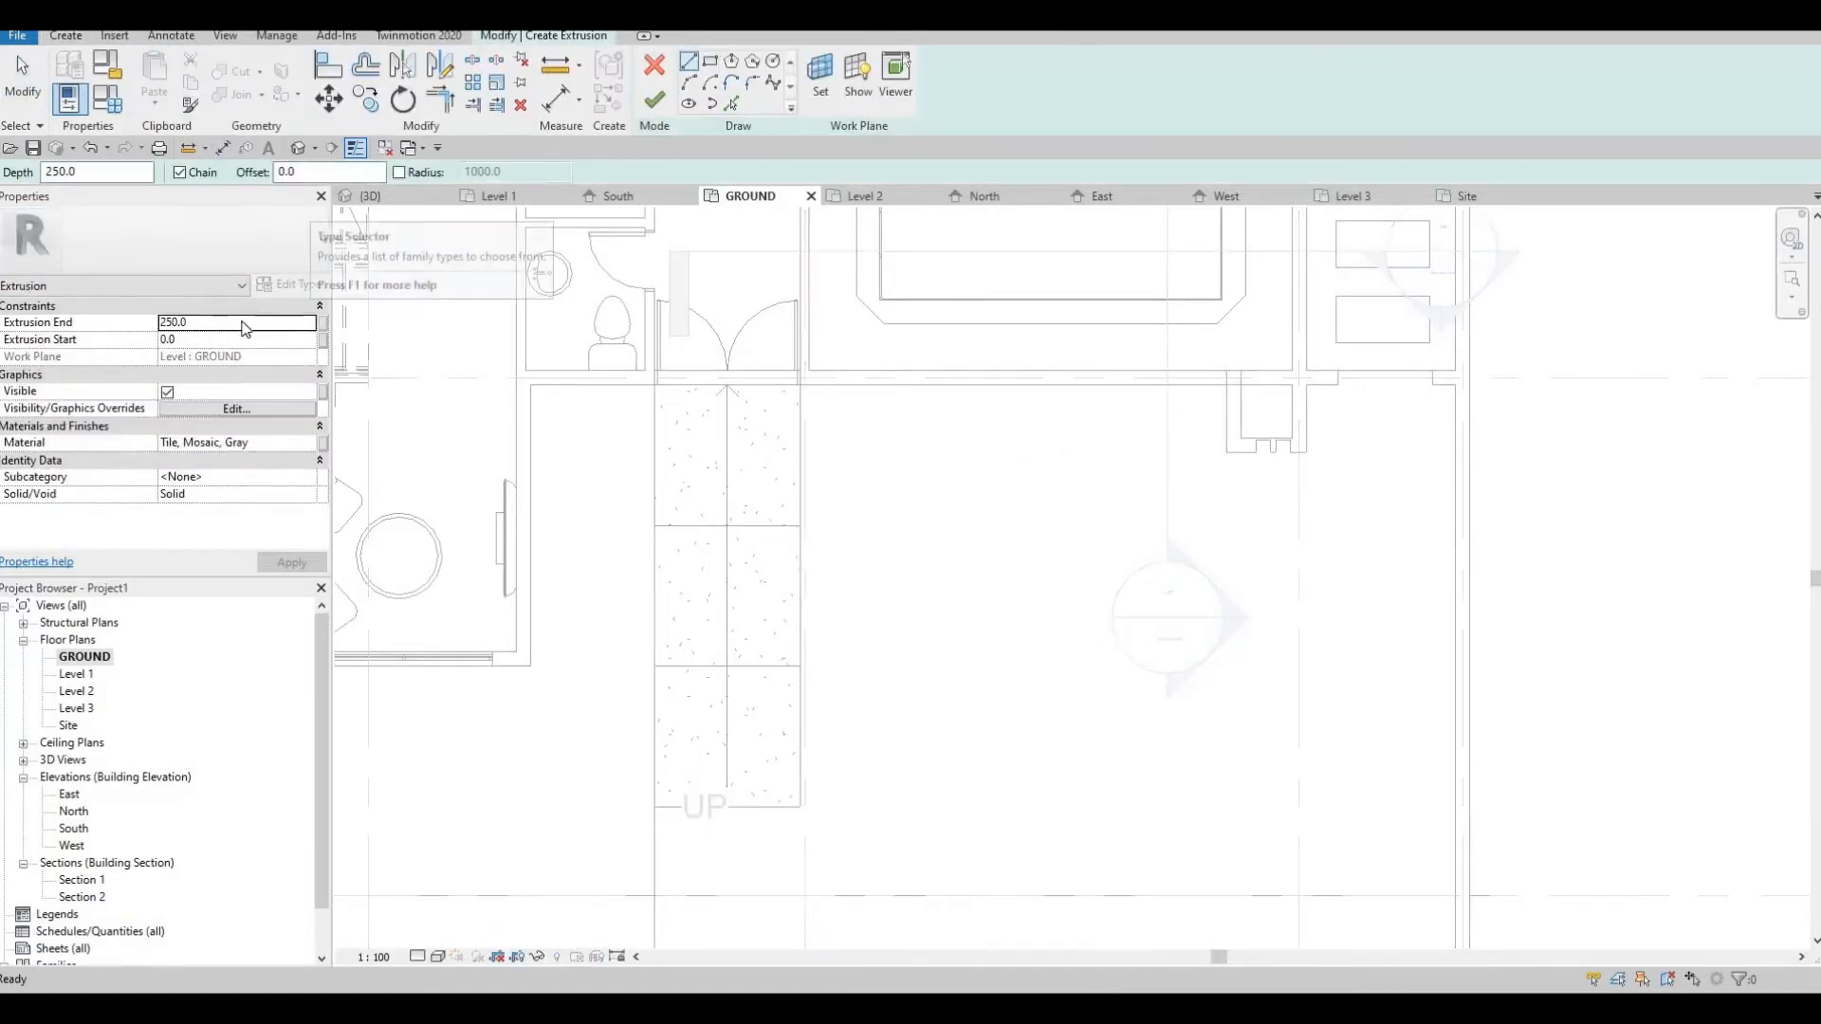
left_click(309, 447)
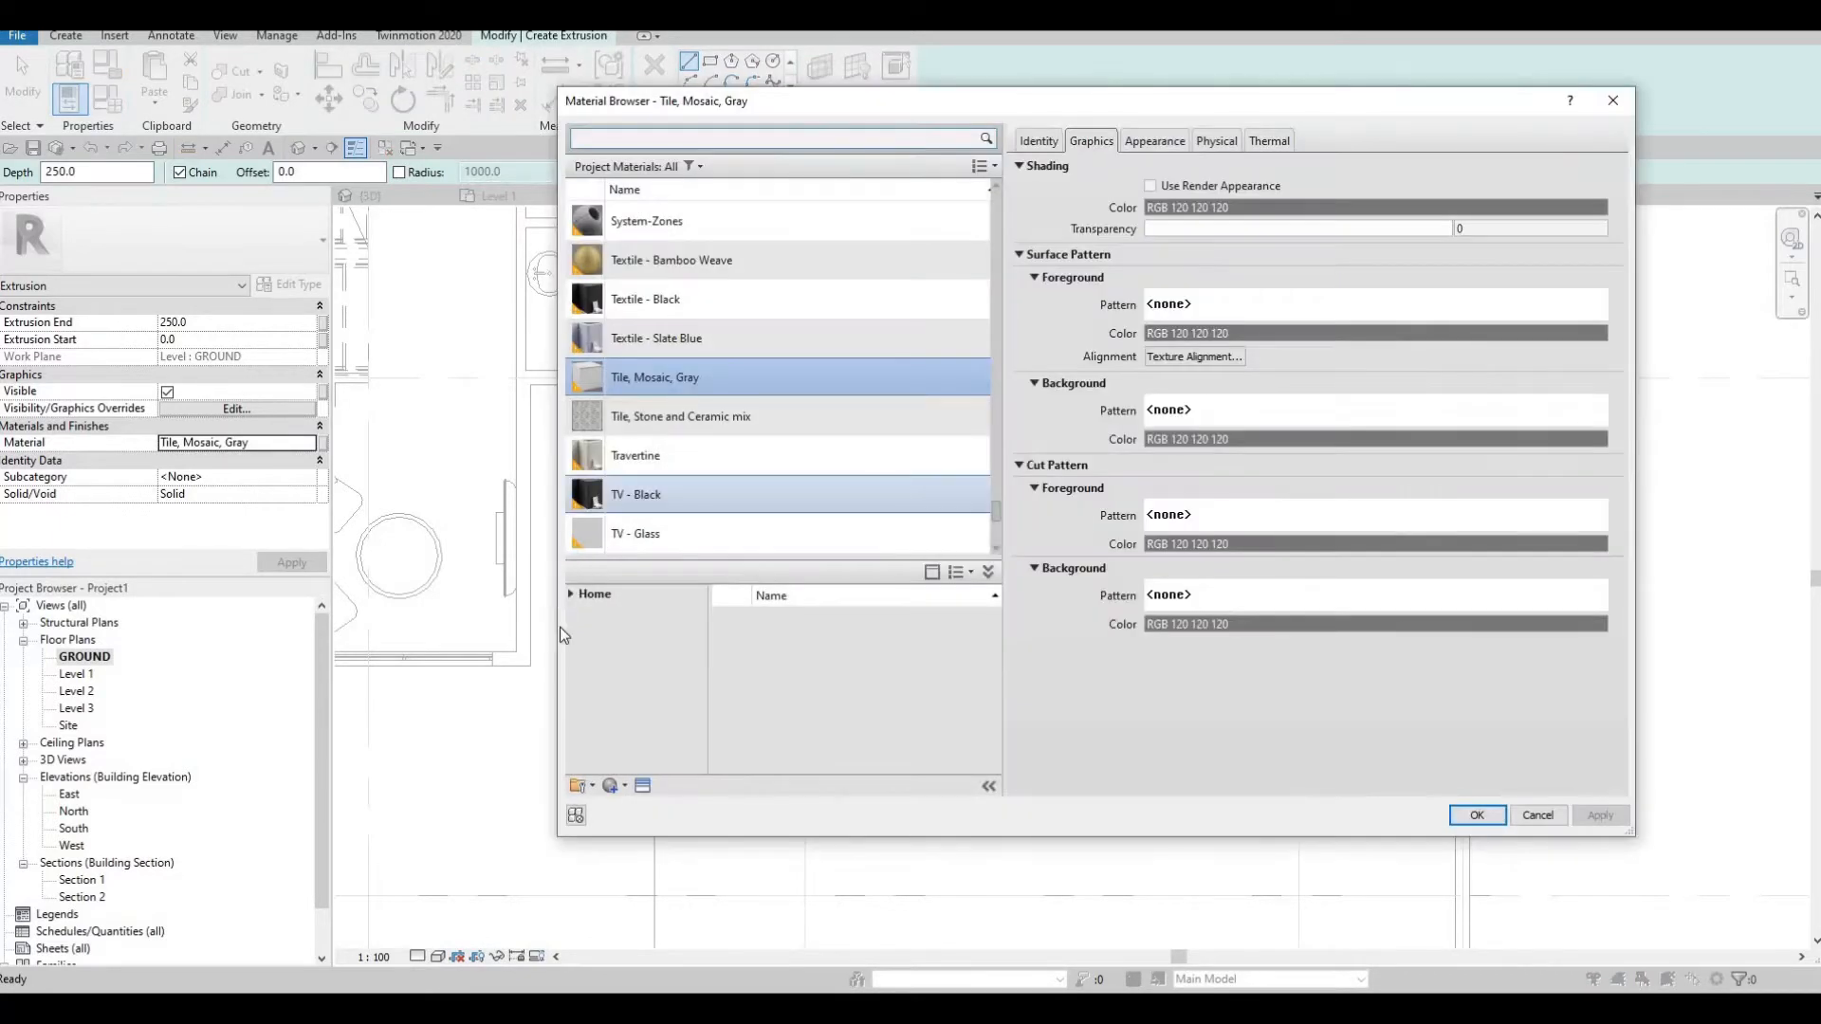
scroll(575, 546, "down", 3)
left_click(571, 595)
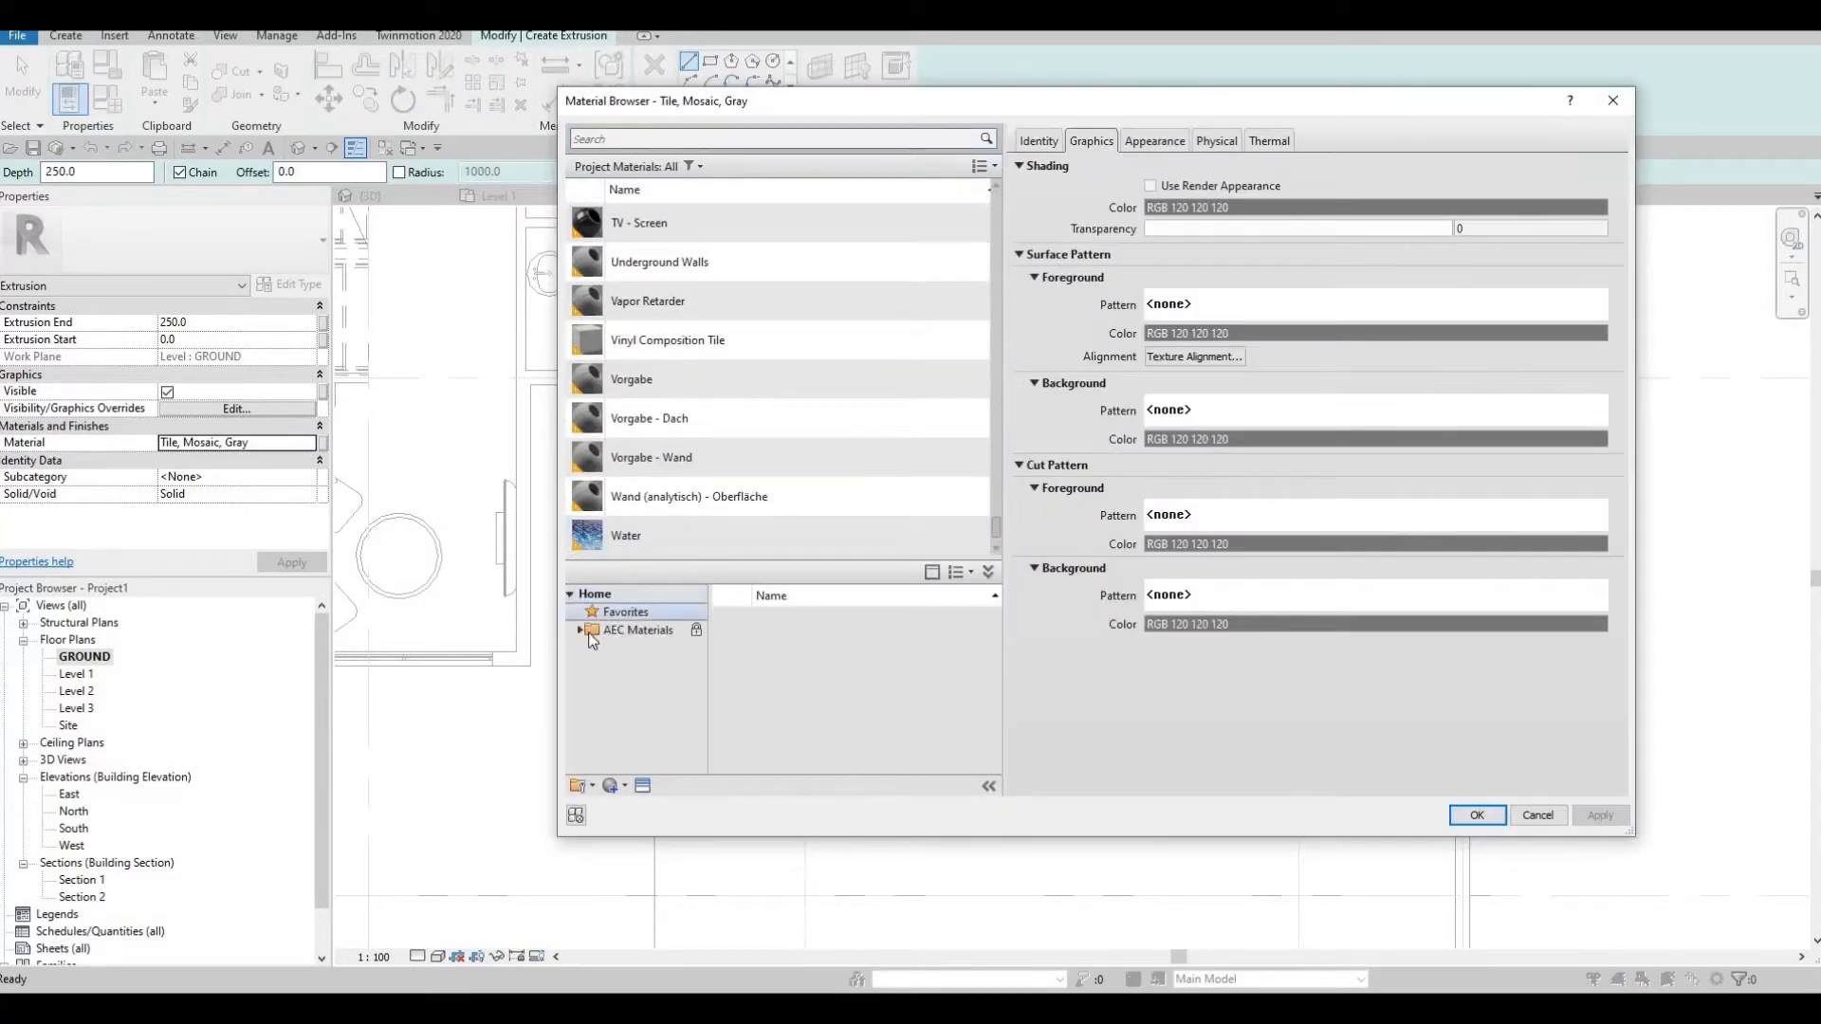
left_click(634, 629)
scroll(778, 675, "down", 2)
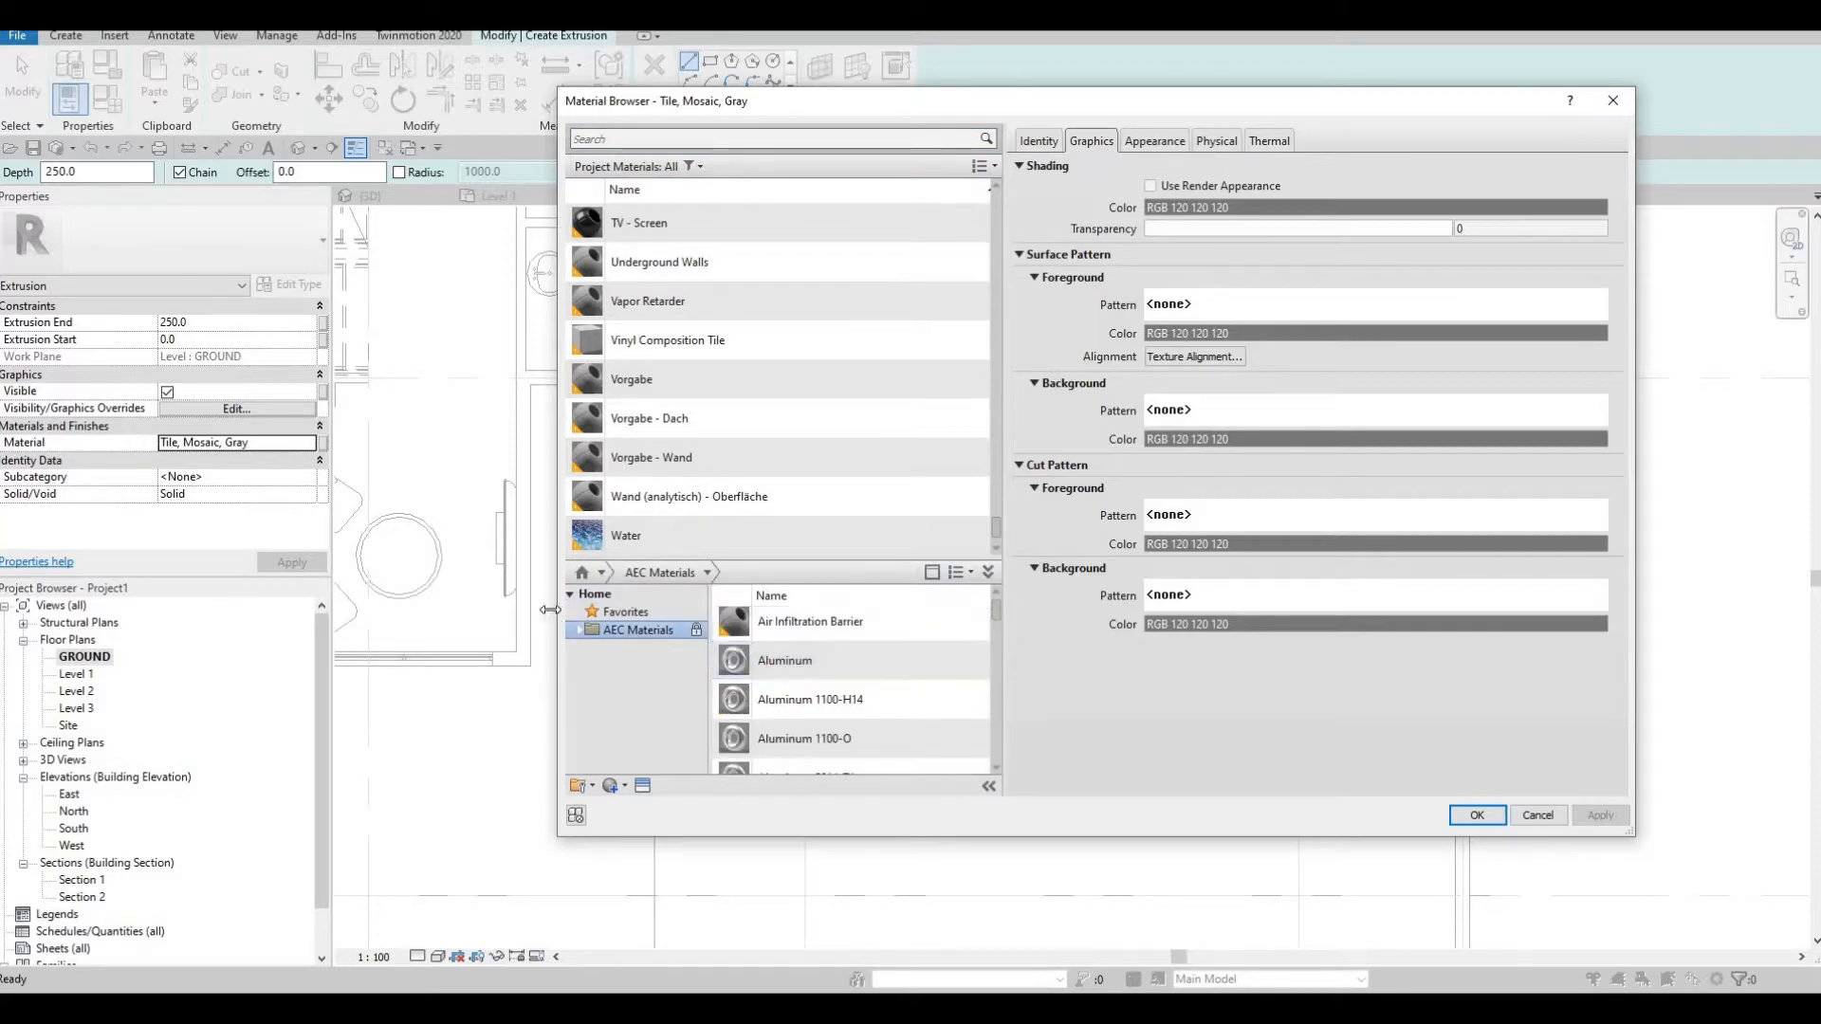
left_click(579, 630)
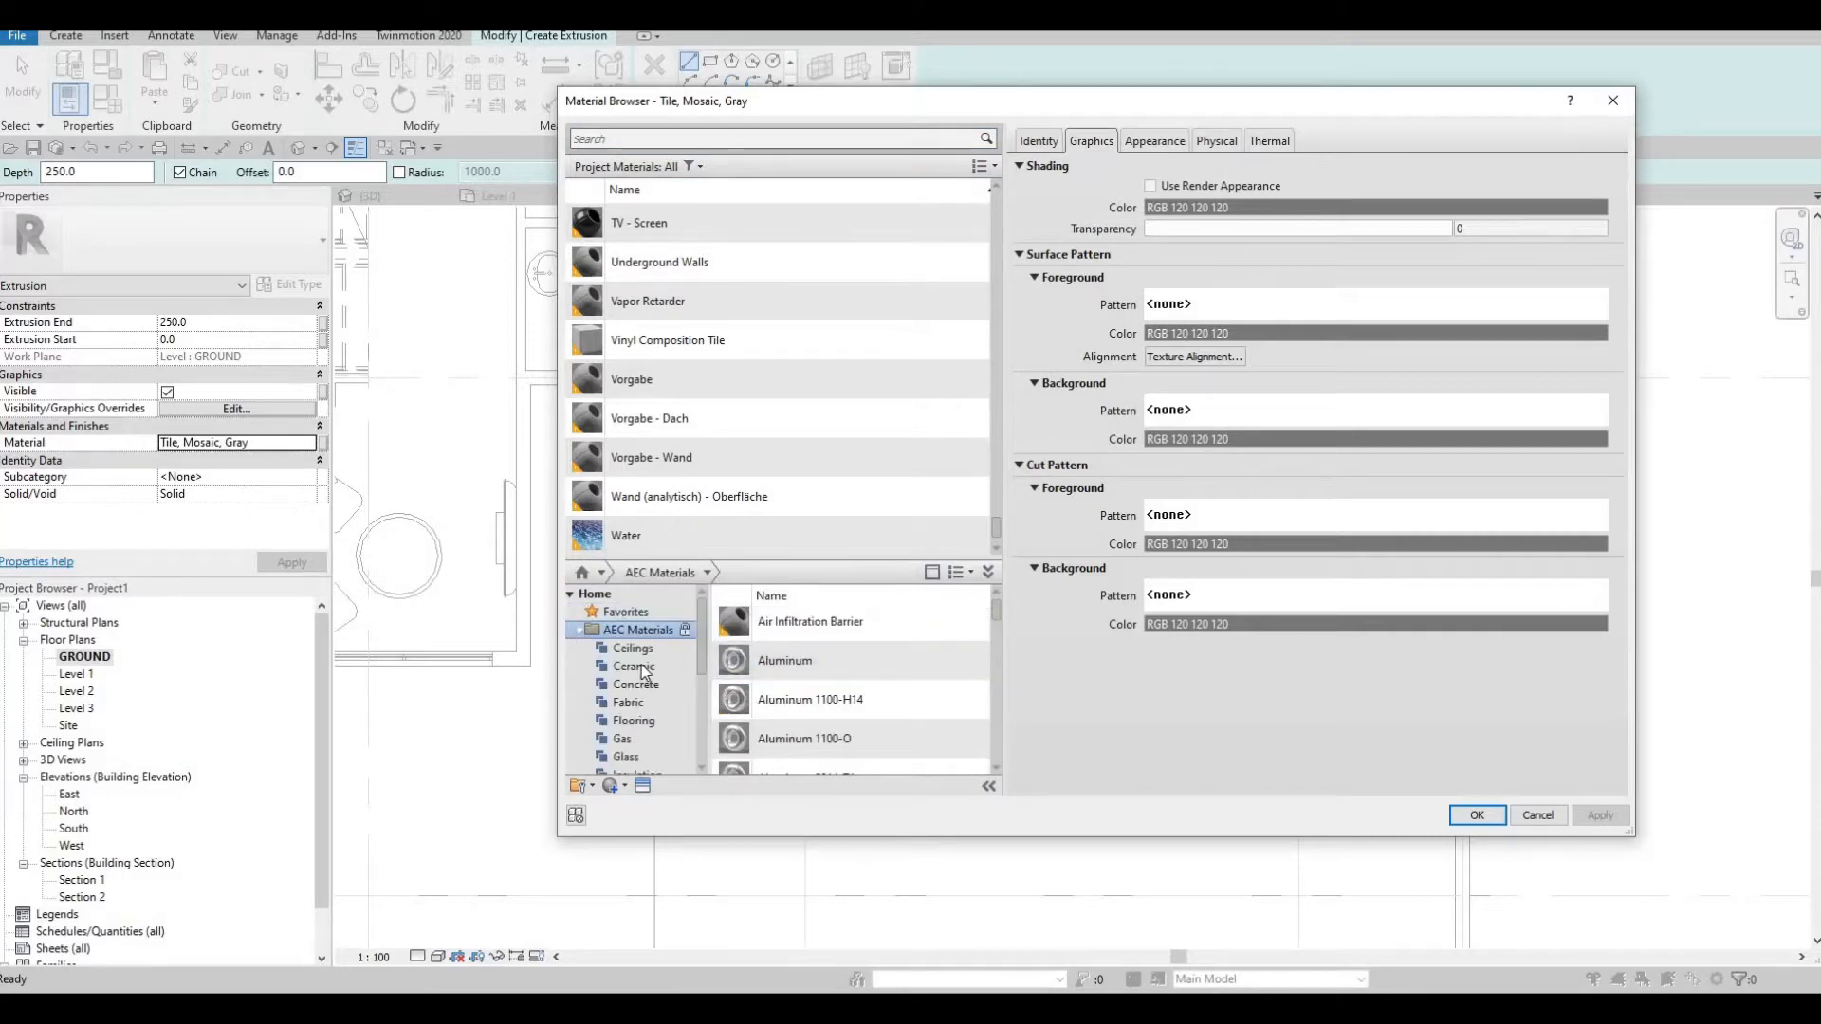
scroll(641, 669, "down", 4)
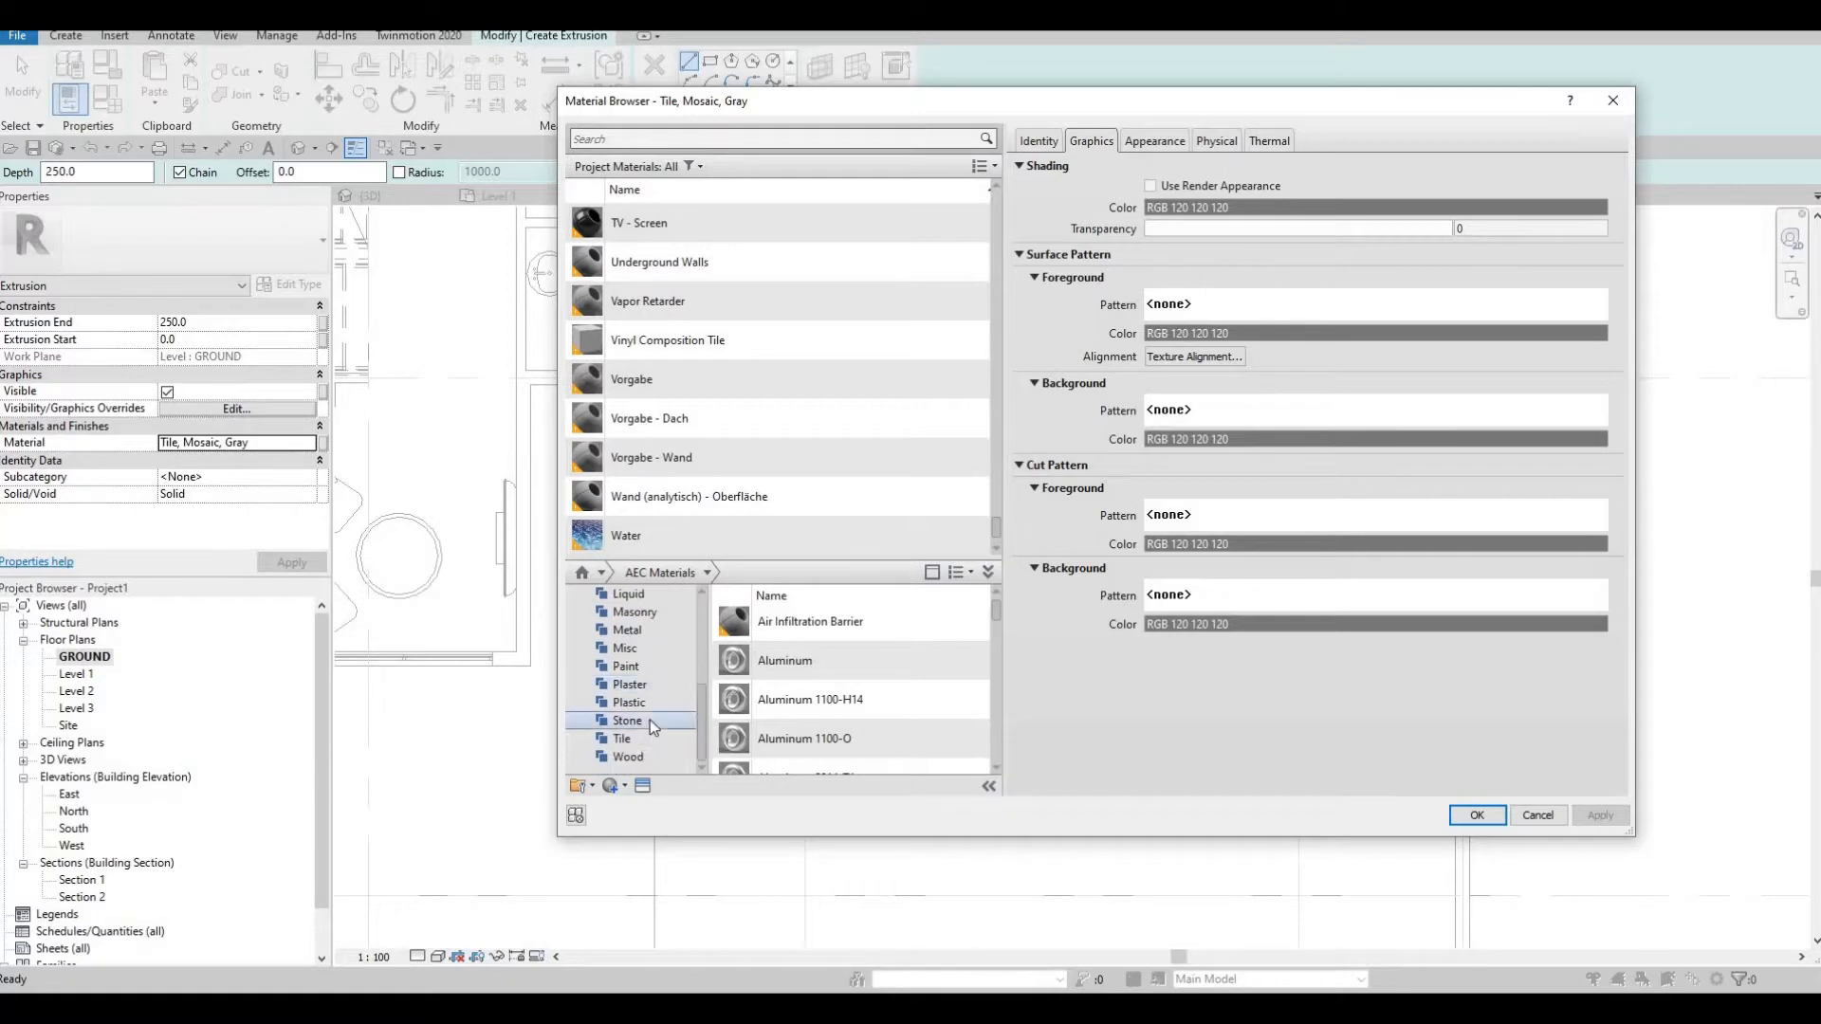
scroll(651, 719, "up", 3)
left_click(652, 595)
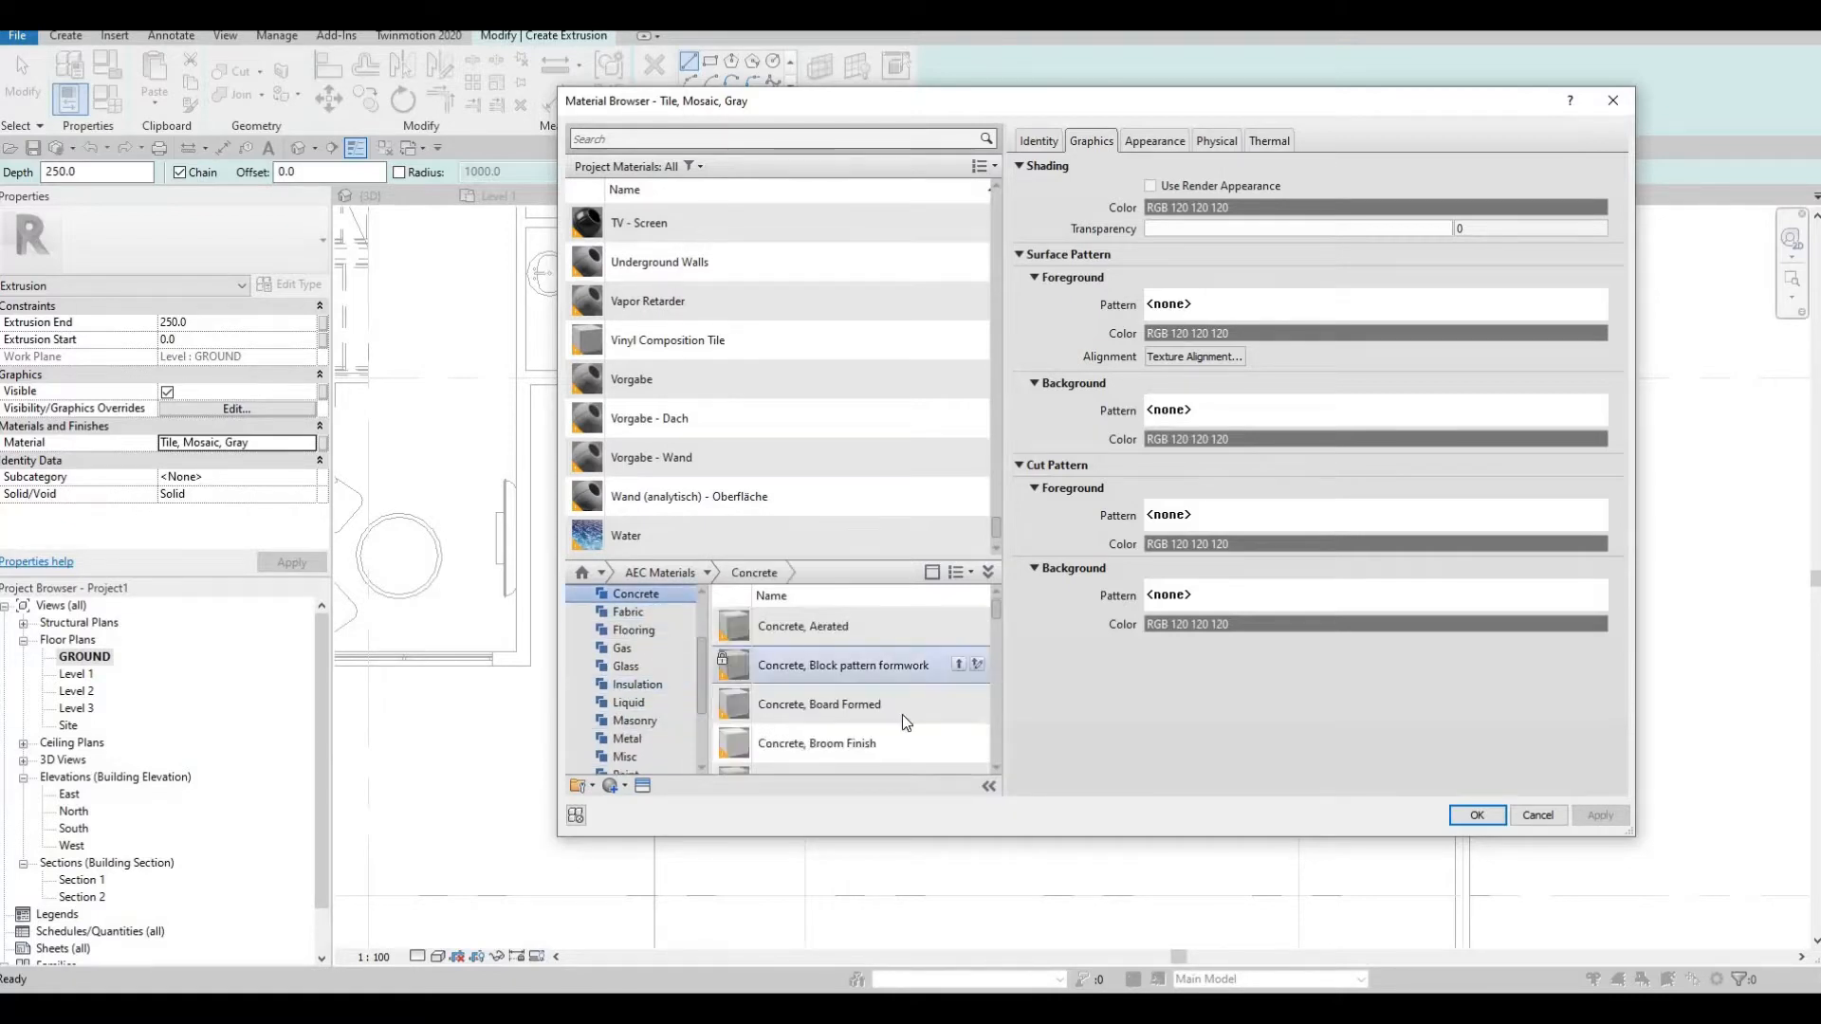
scroll(911, 726, "down", 2)
scroll(958, 754, "down", 3)
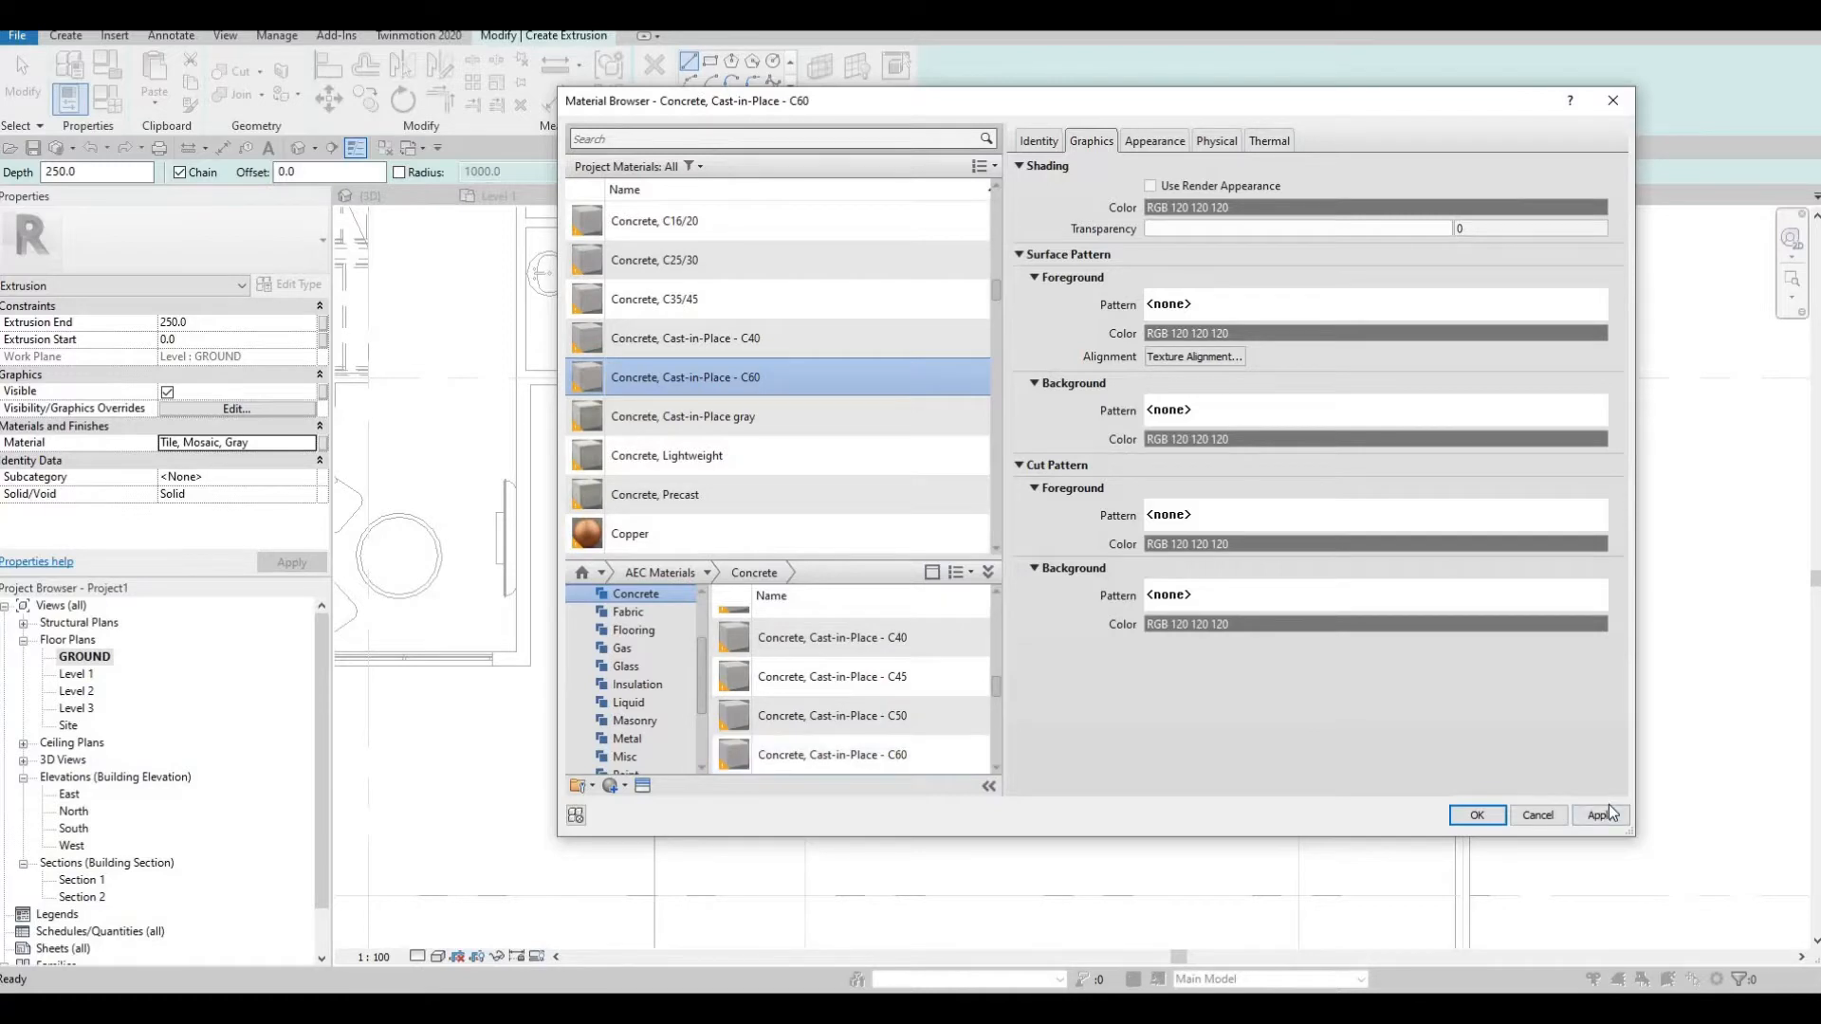
left_click(1476, 816)
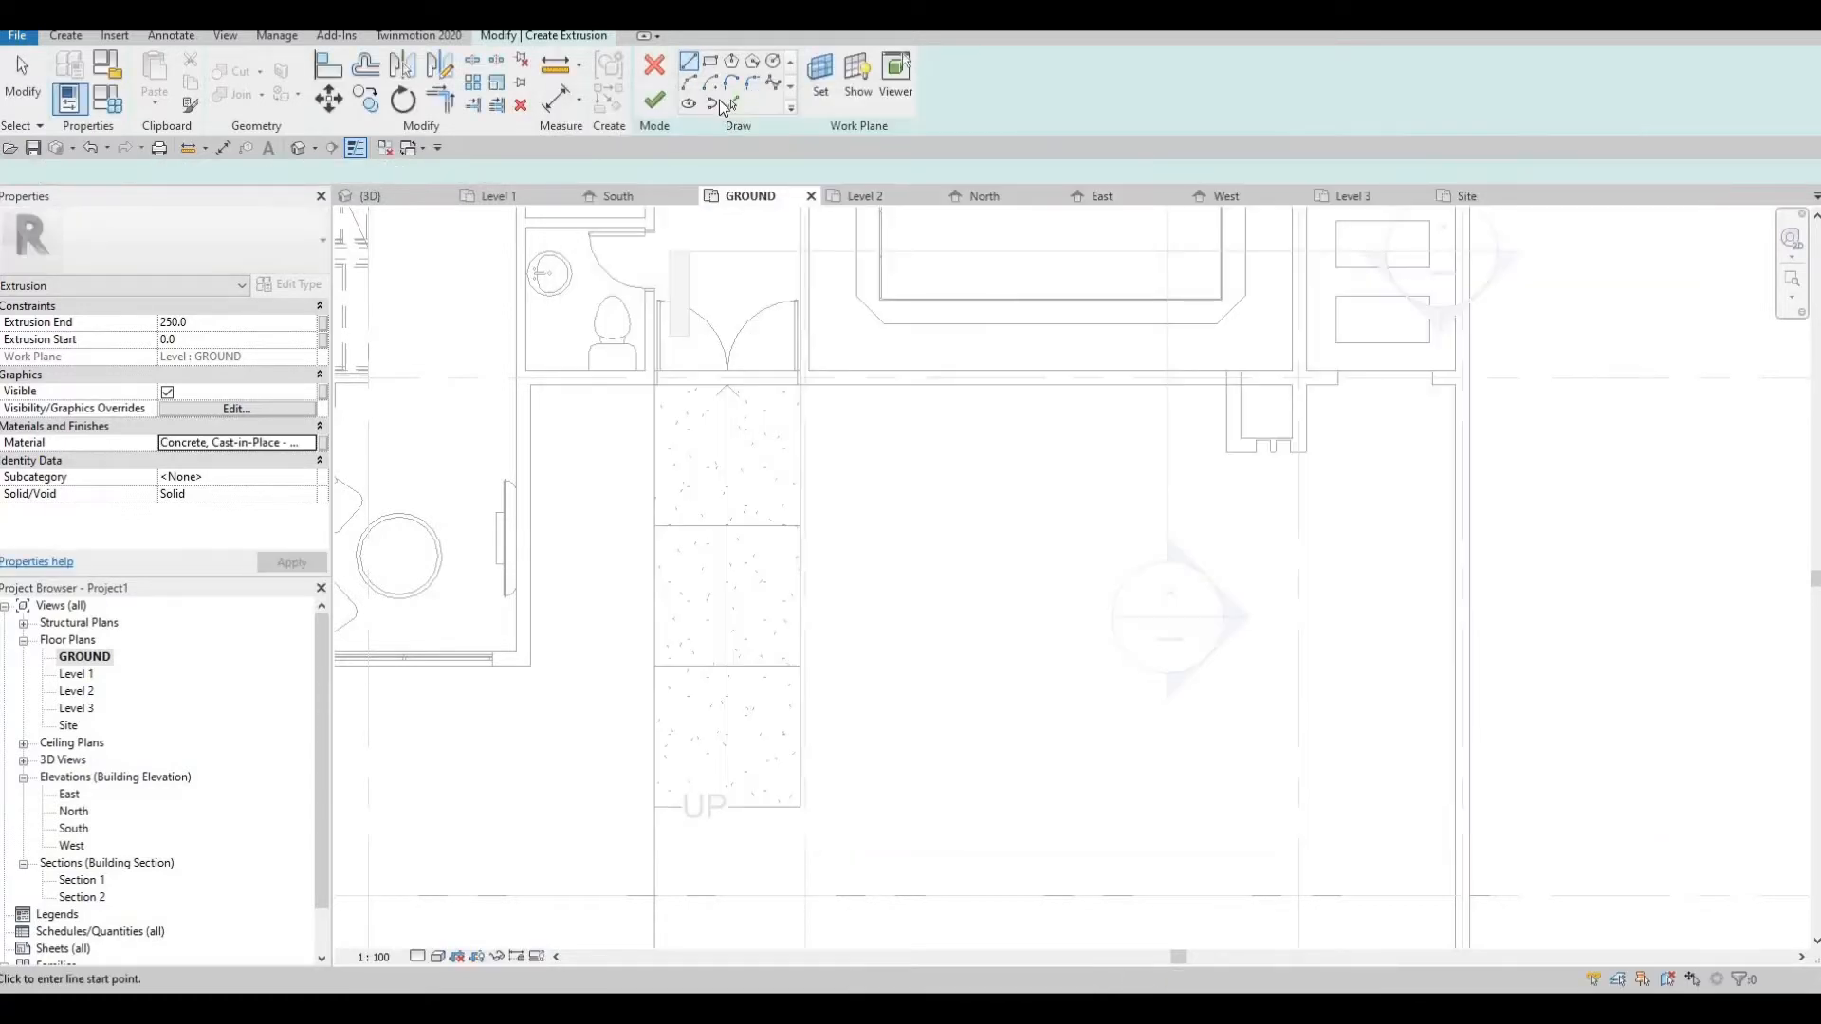
Sketch a rectangle about 900 mm wide and 4500 mm long alongside the entrance stairs, starting at the building wall
left_click(711, 102)
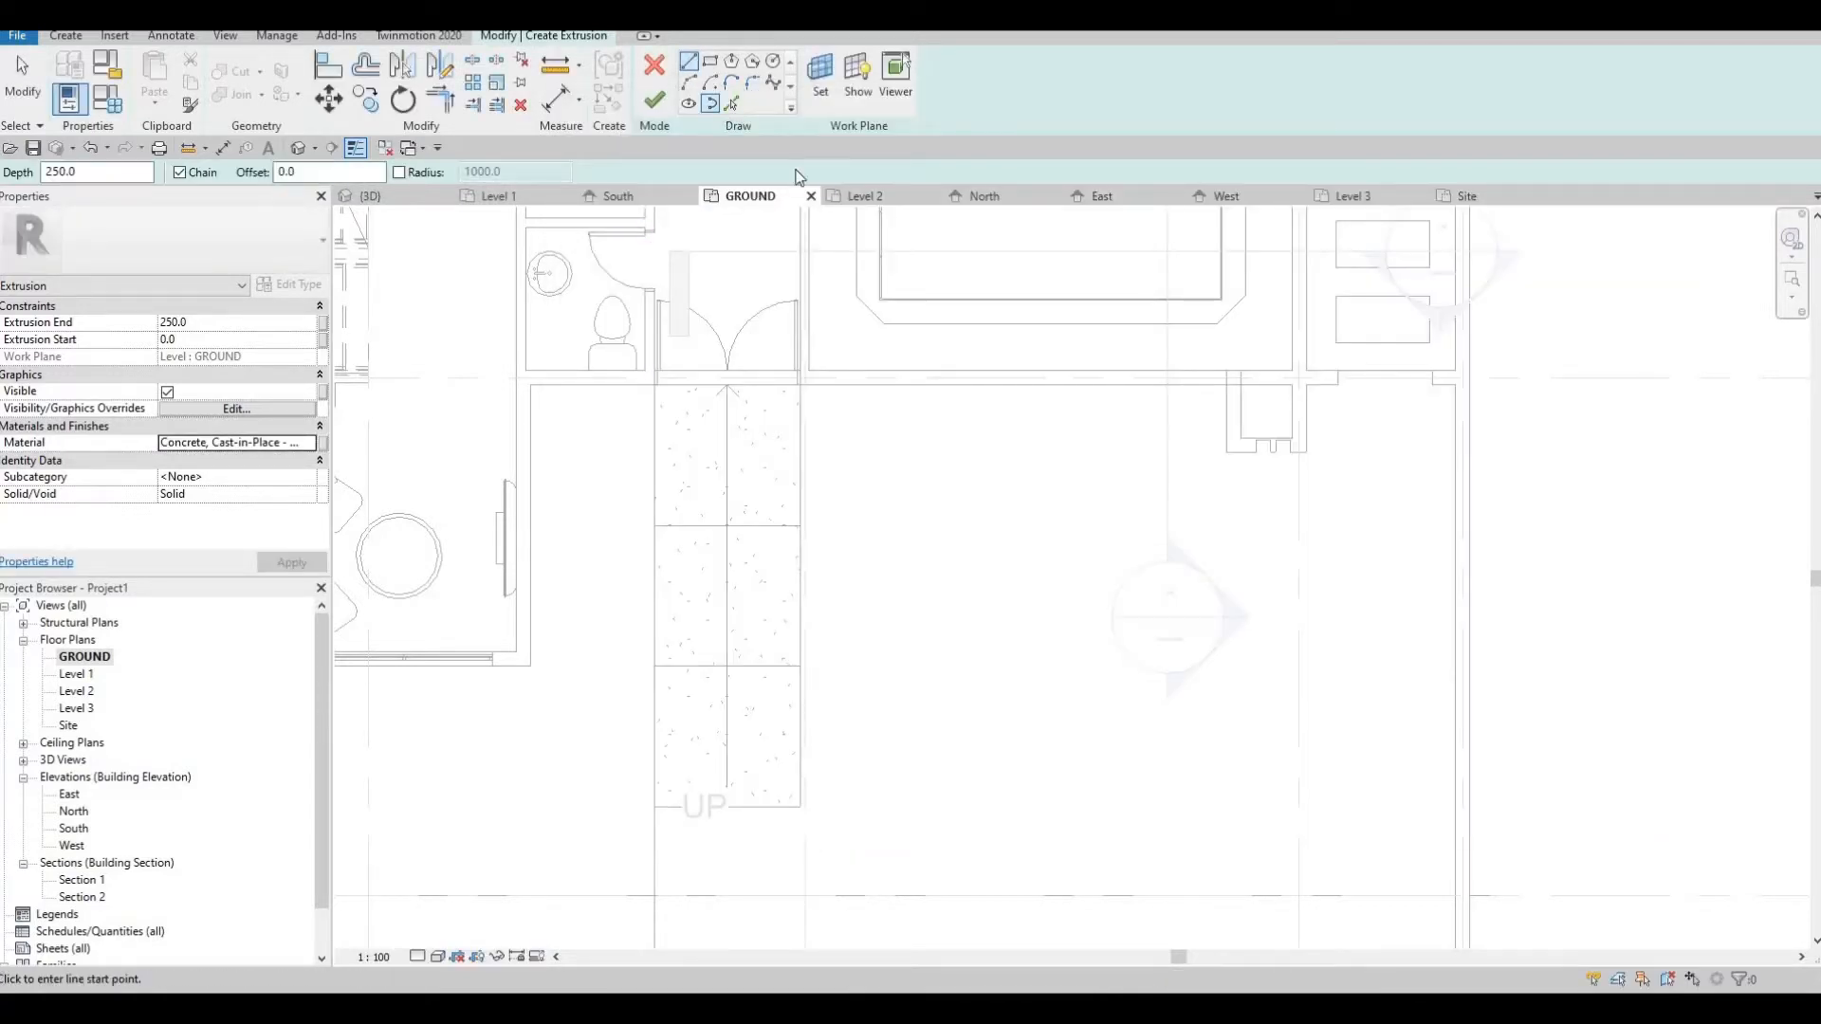
left_click(803, 384)
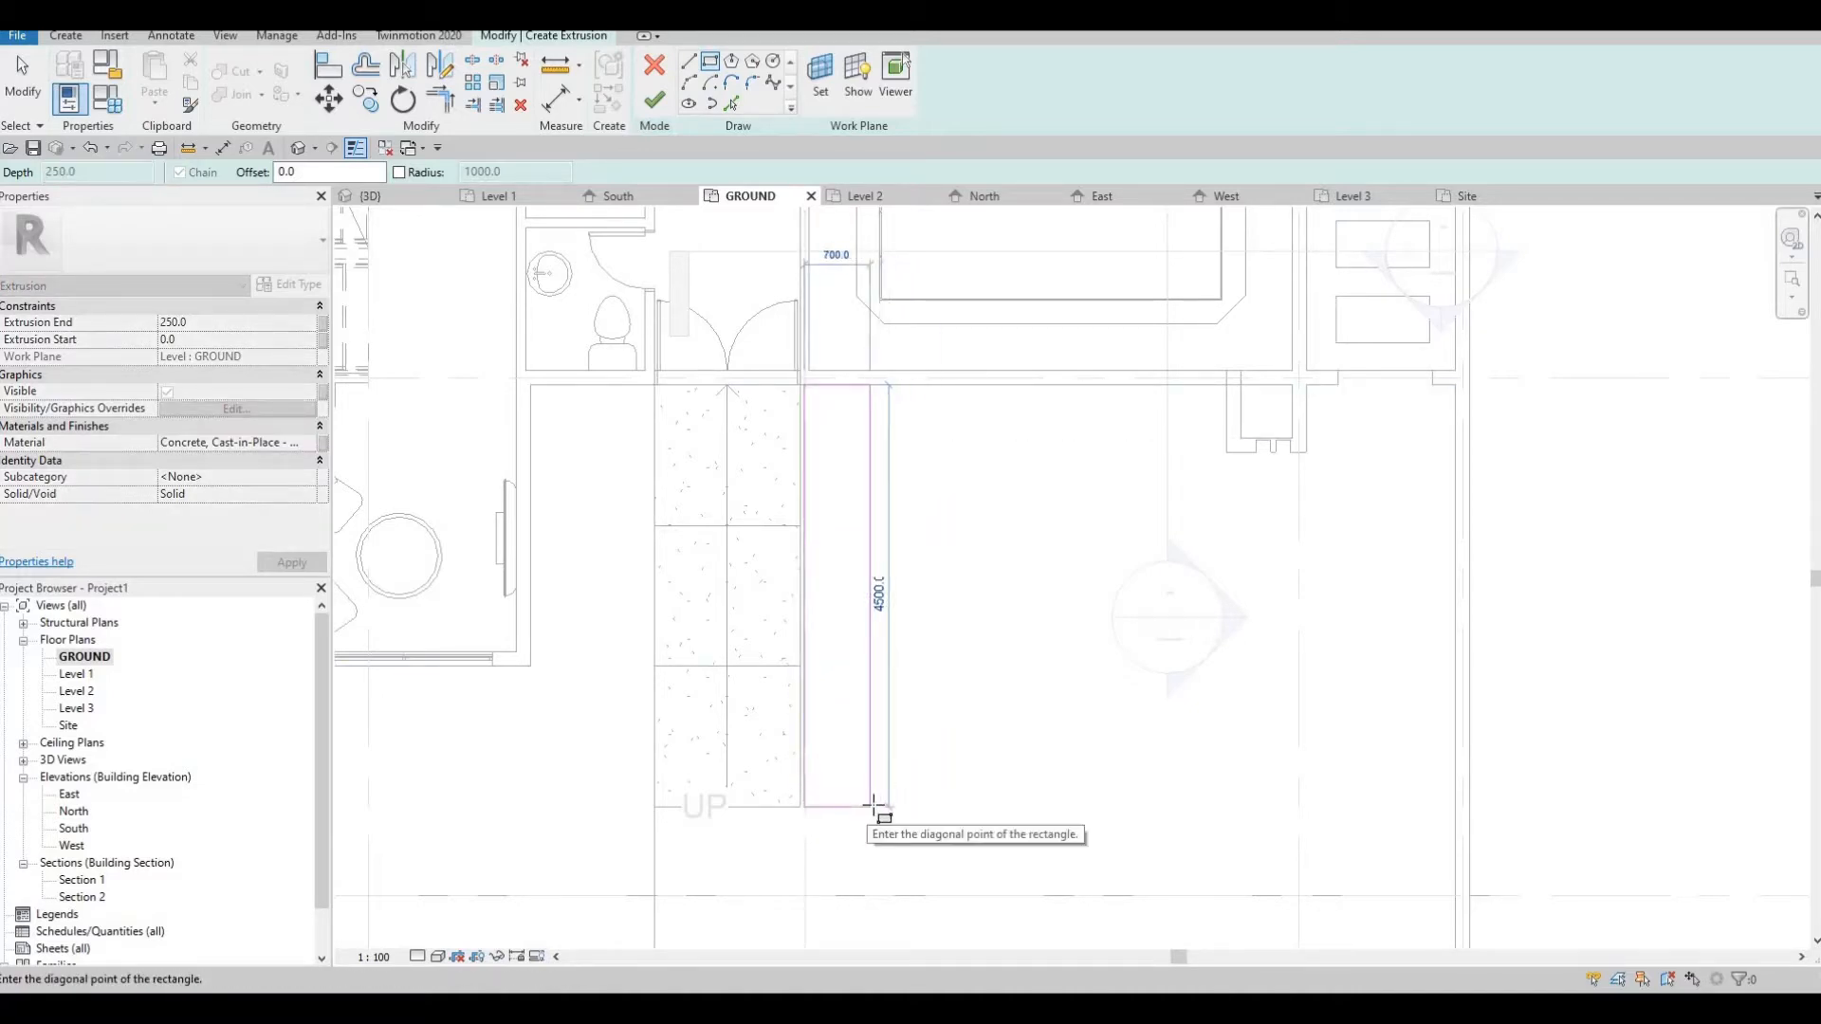
left_click(888, 806)
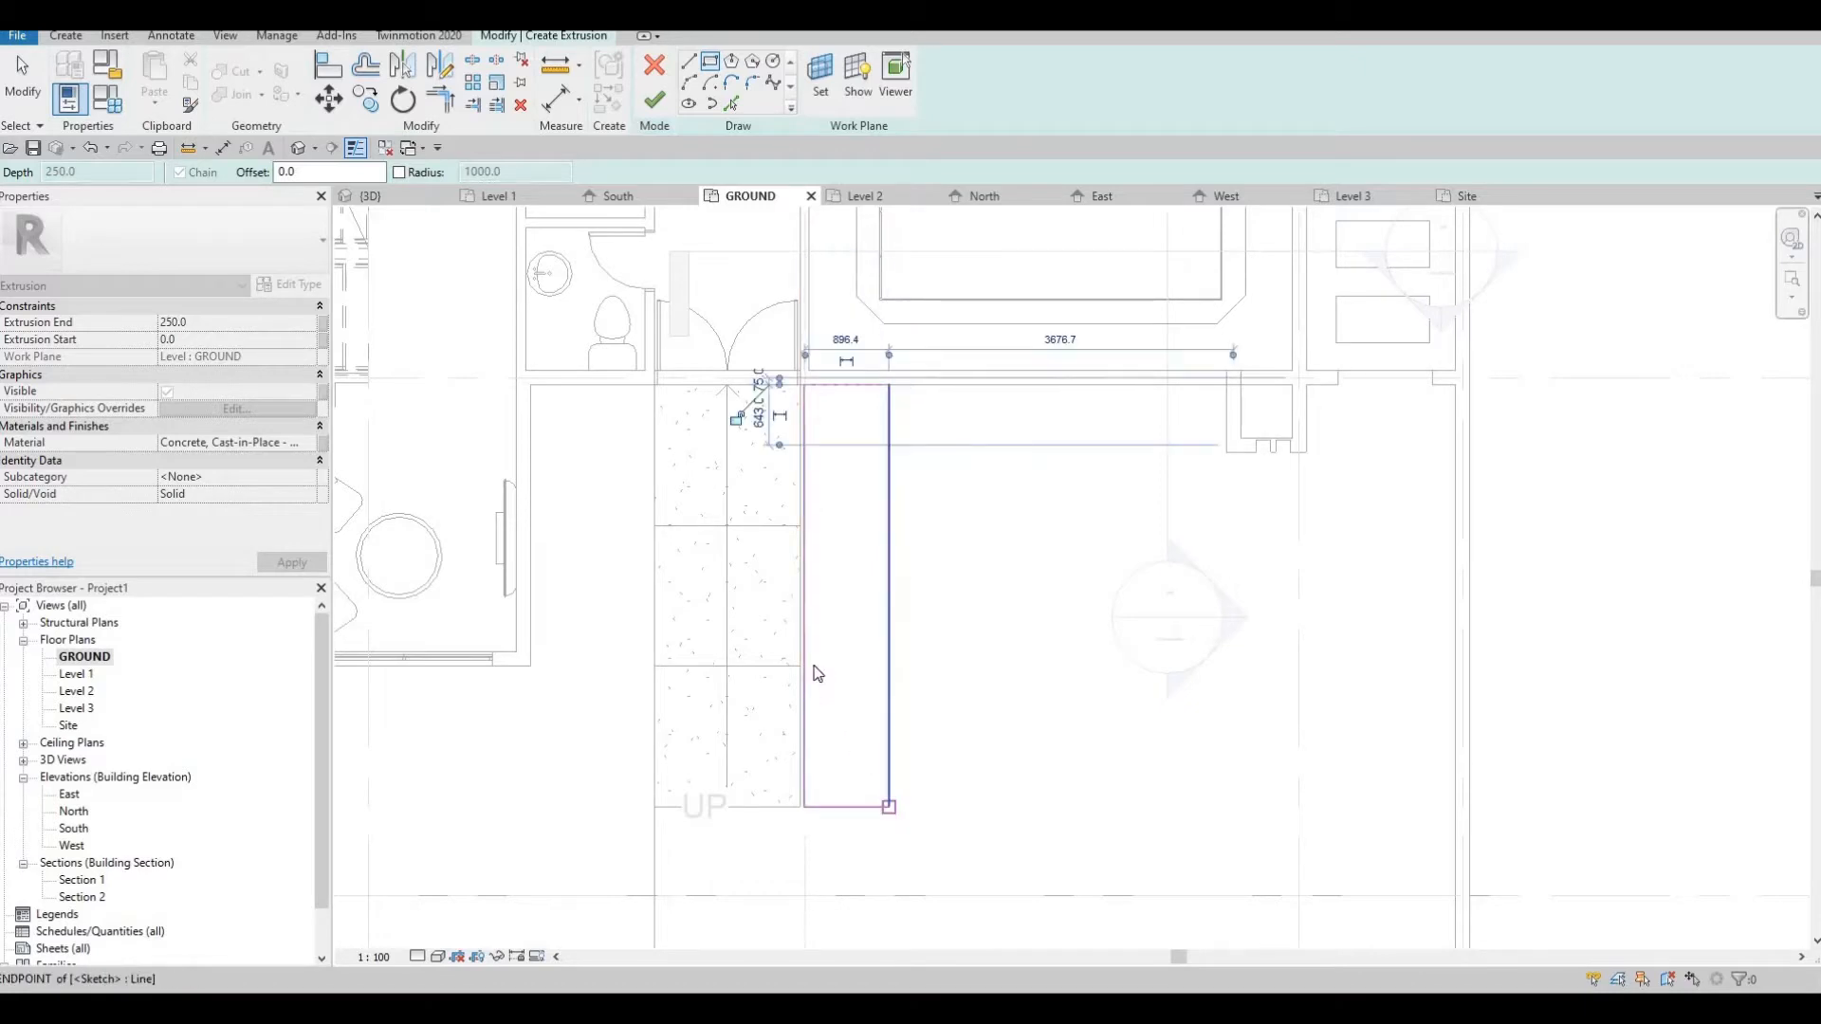
key("Escape")
key("Escape")
Align the rectangle's long stair-side edge with the edge of the entrance stairs
key("a")
key("l")
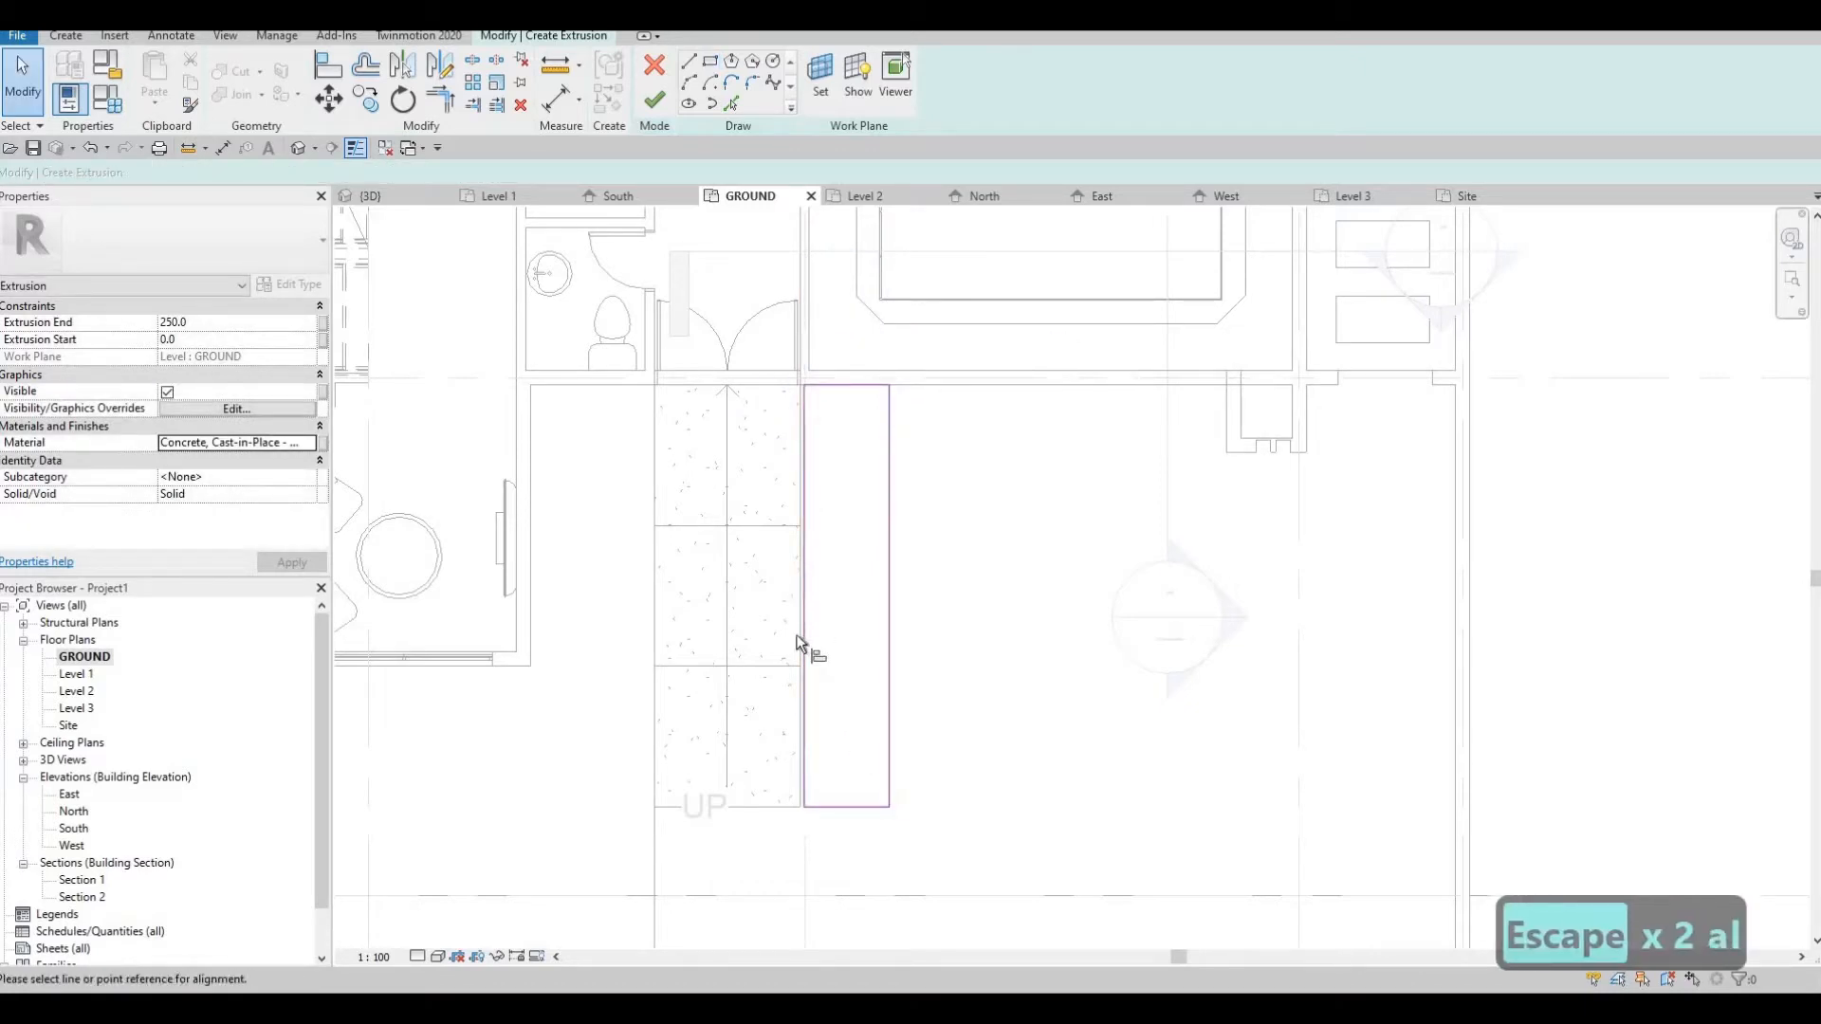
scroll(805, 626, "up", 2)
left_click(805, 626)
left_click(806, 626)
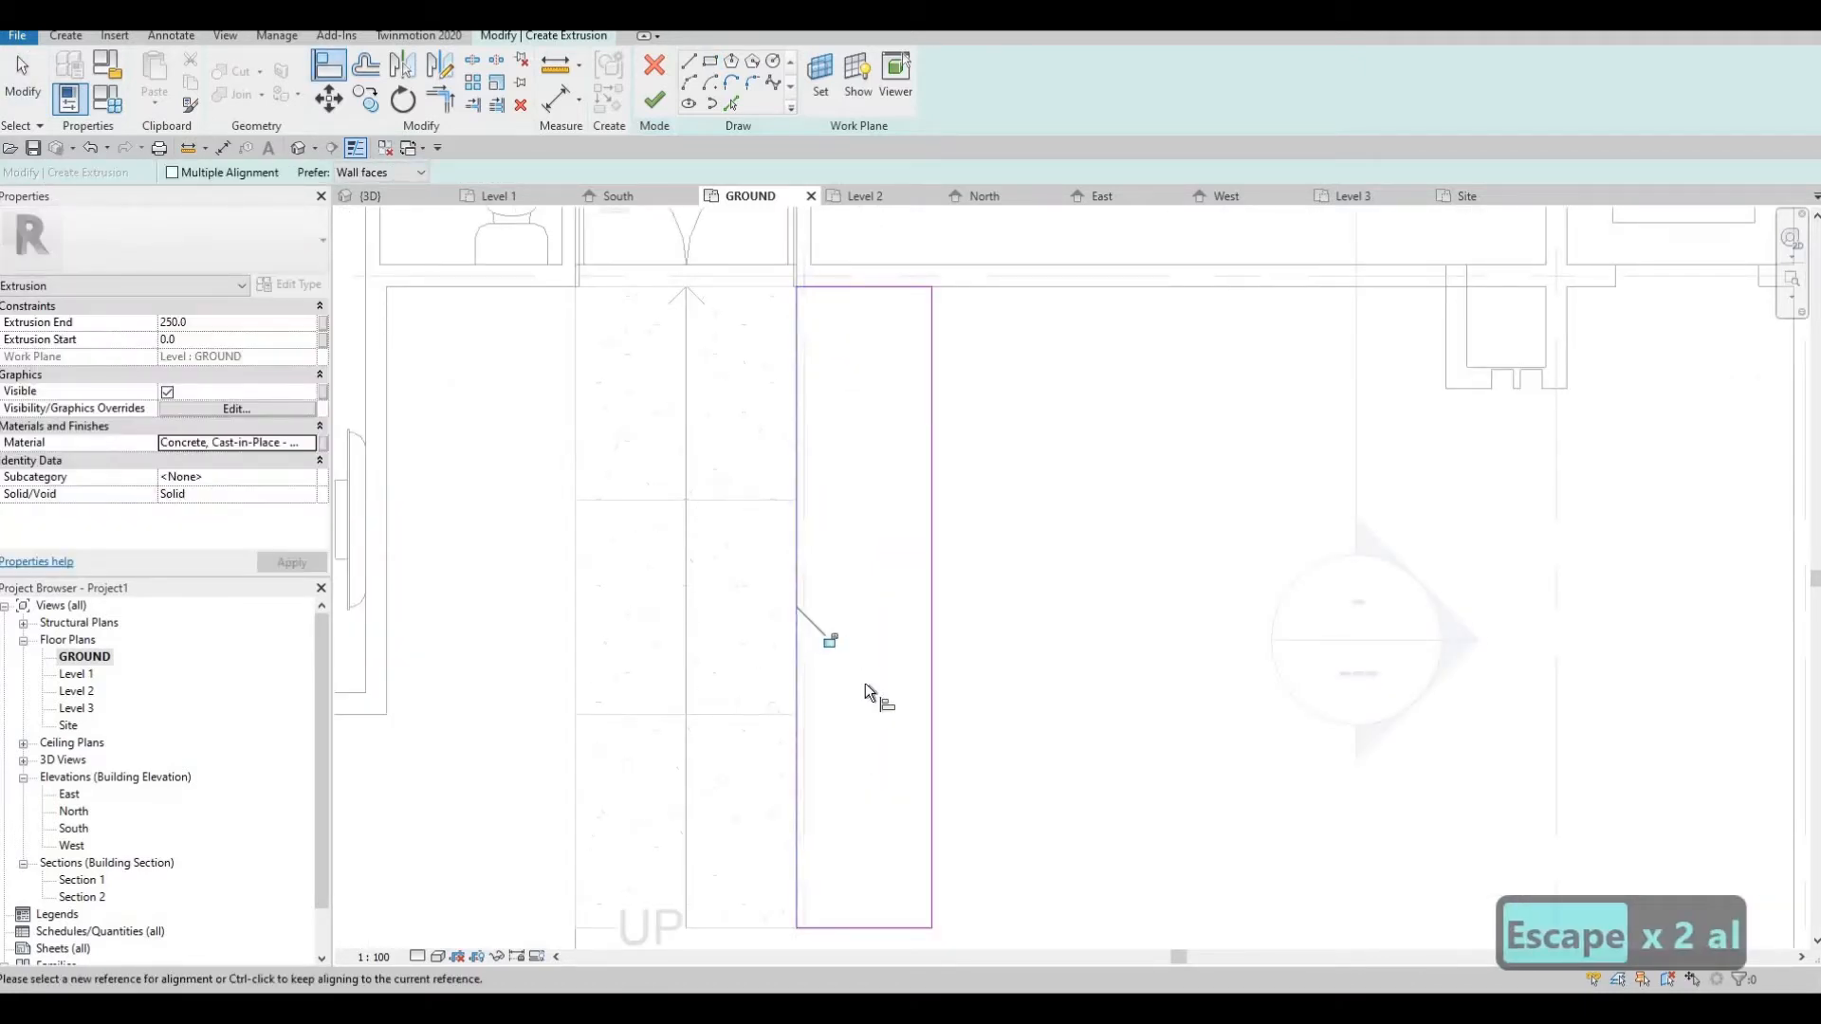
scroll(865, 684, "down", 2)
key("Escape")
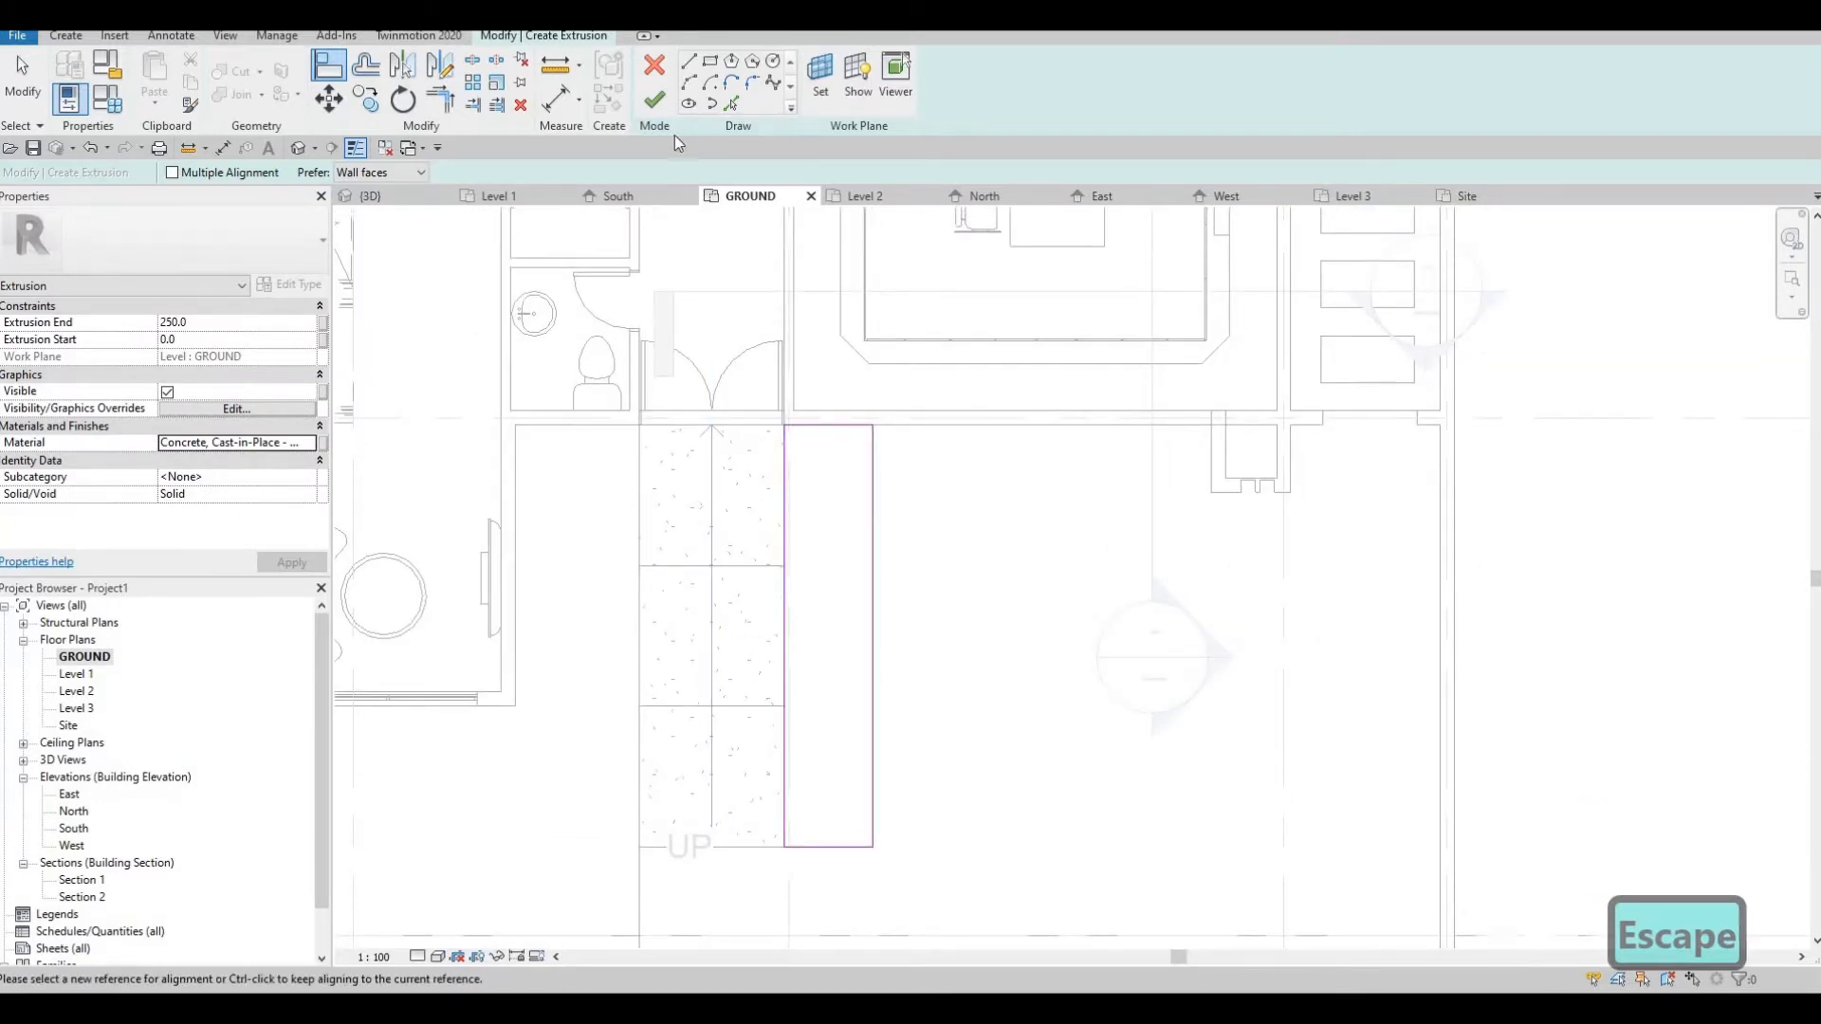
left_click(710, 62)
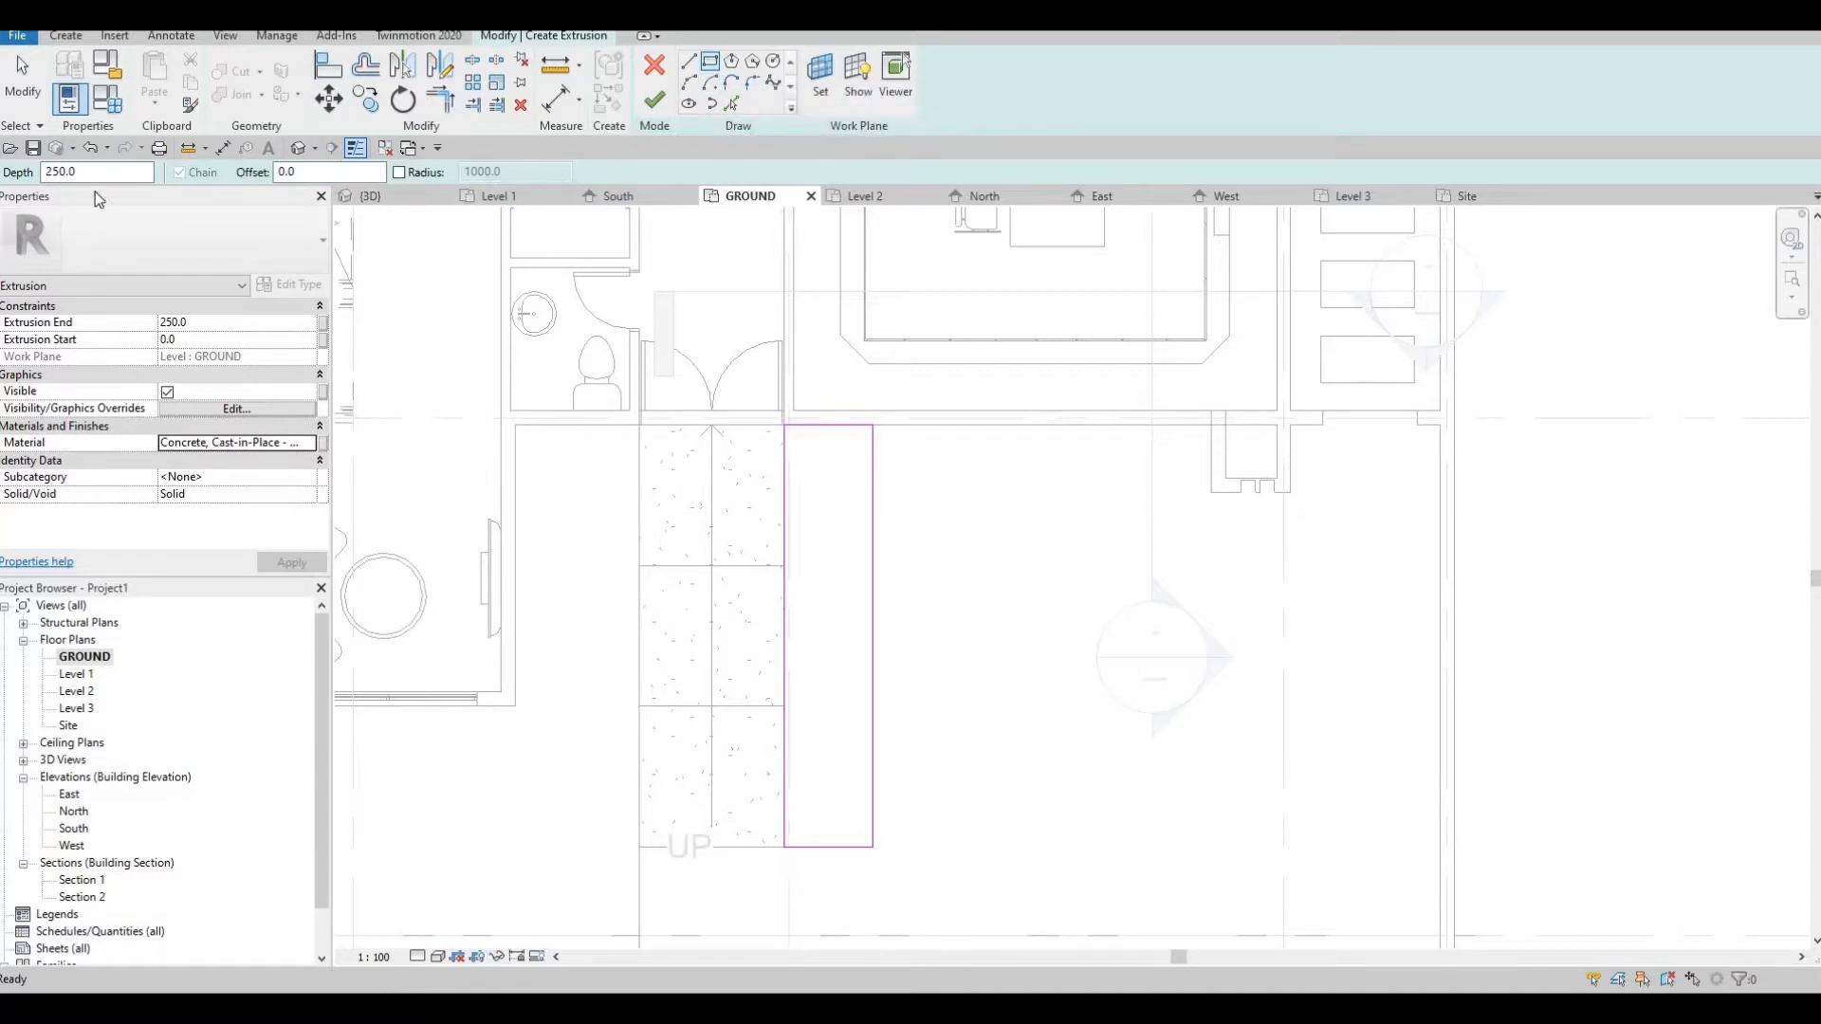
key("Tab")
type("20")
scroll(793, 402, "up", 1)
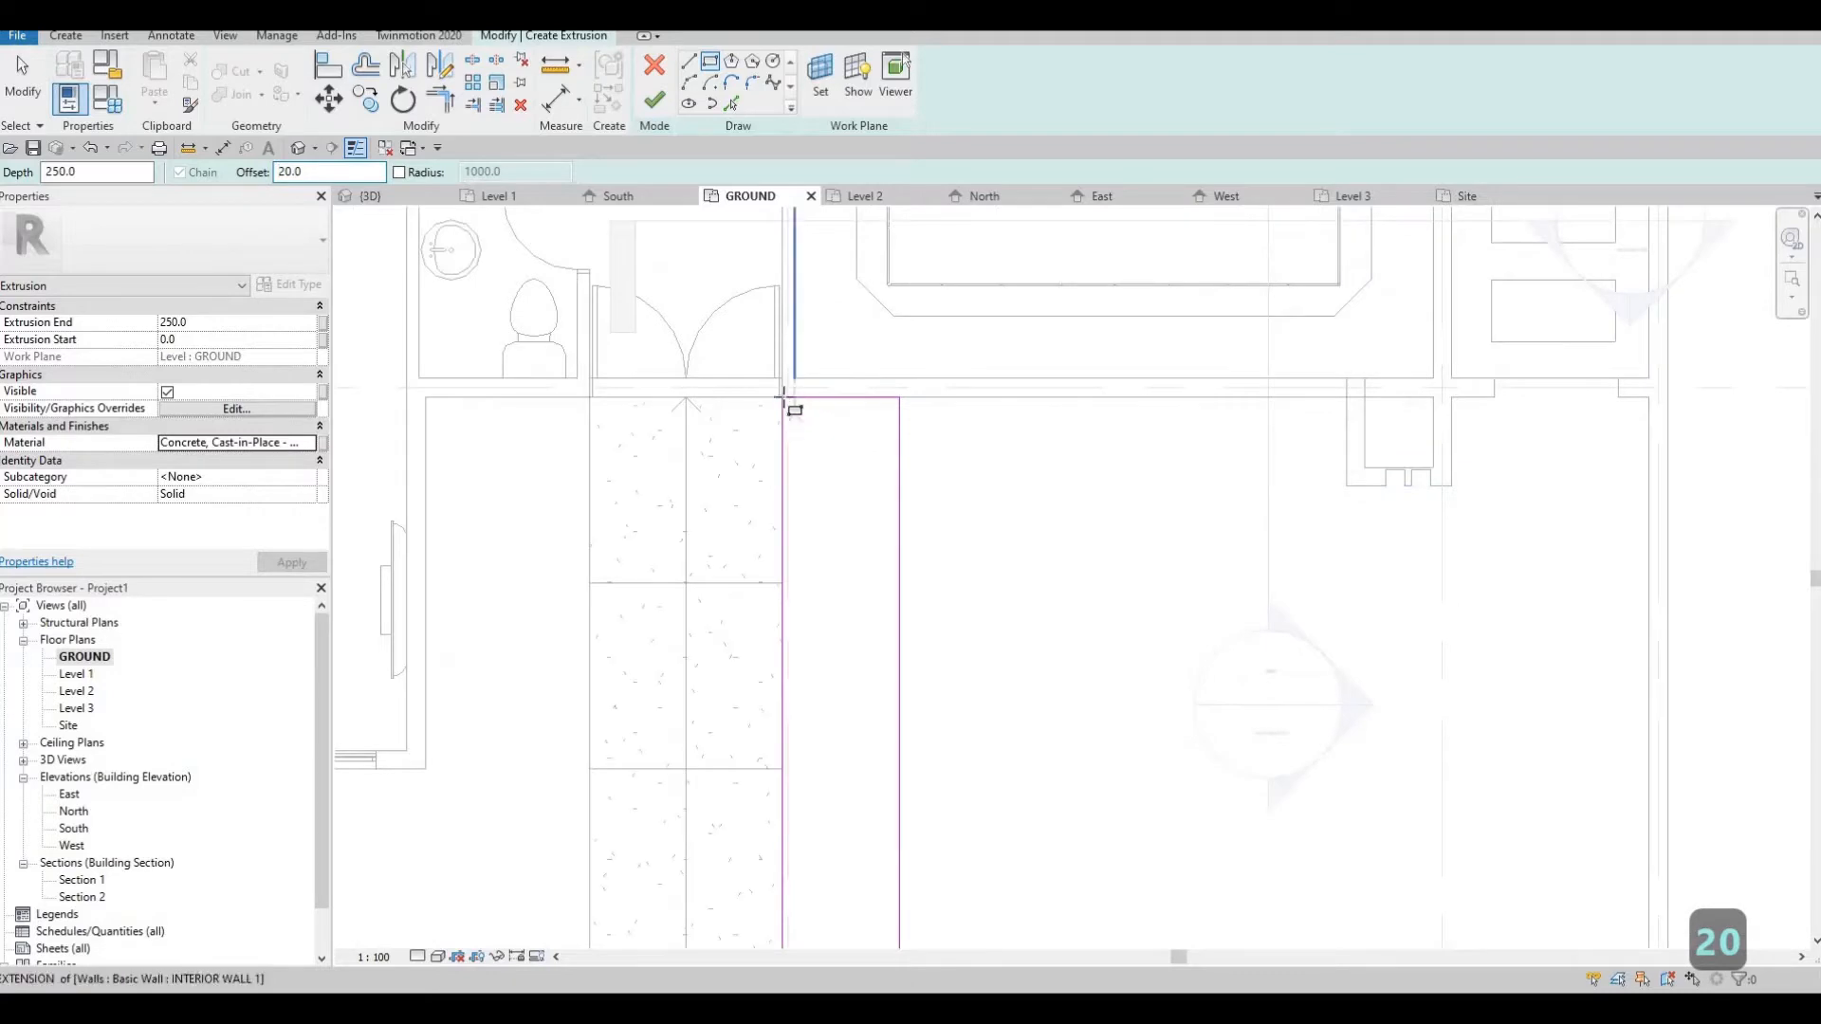
scroll(784, 398, "up", 3)
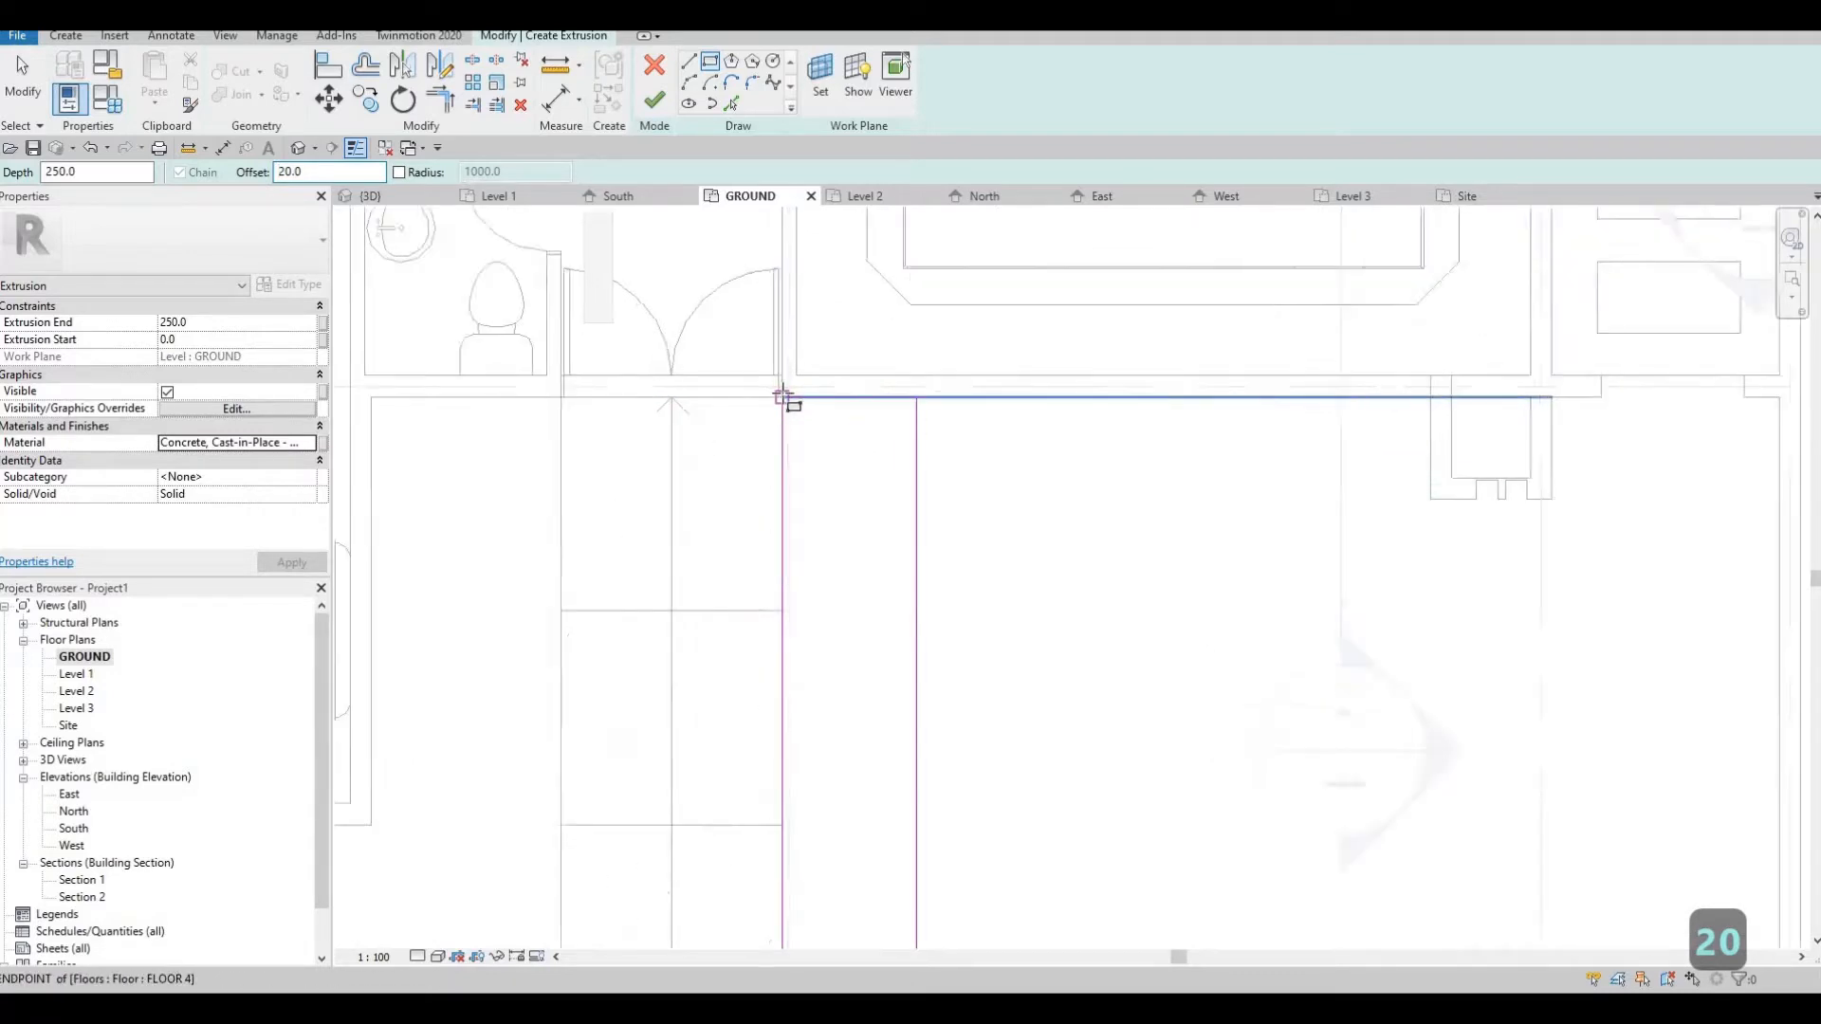
left_click(899, 528)
key("Escape")
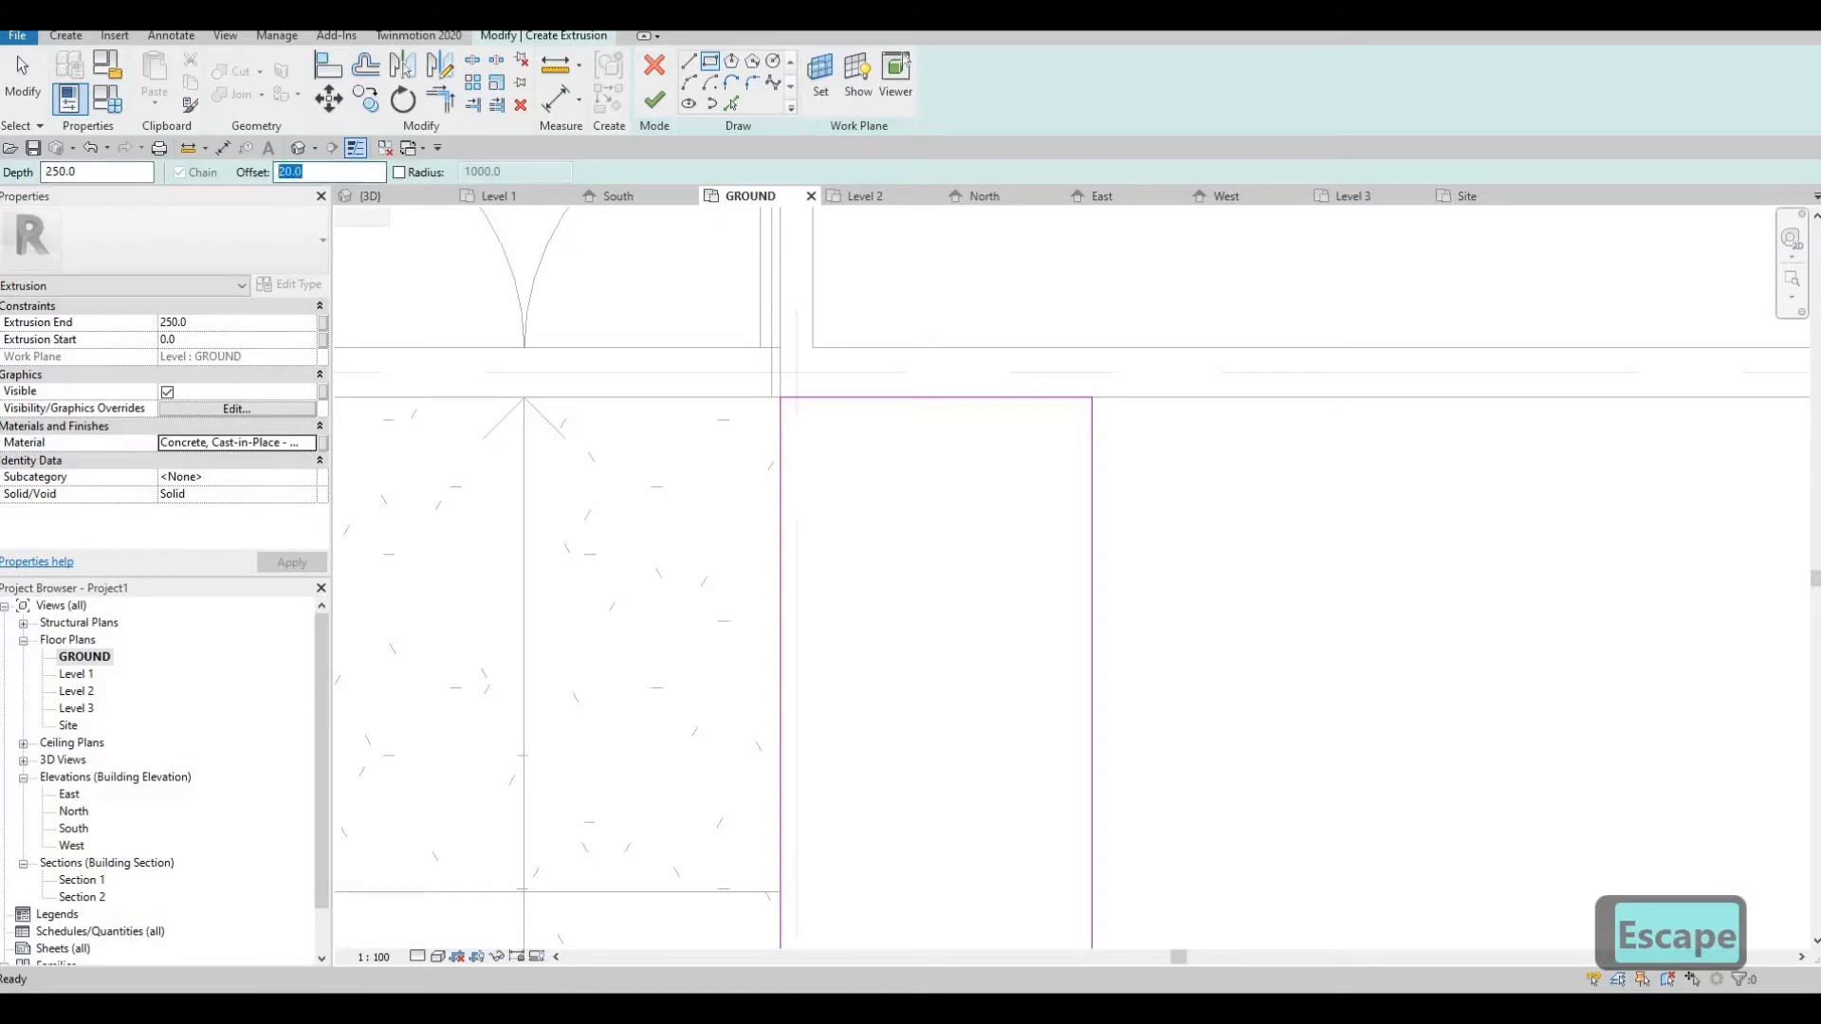
Sketch a second rectangle offset 50 mm inside the first one, using its opposite corners as references
type("50")
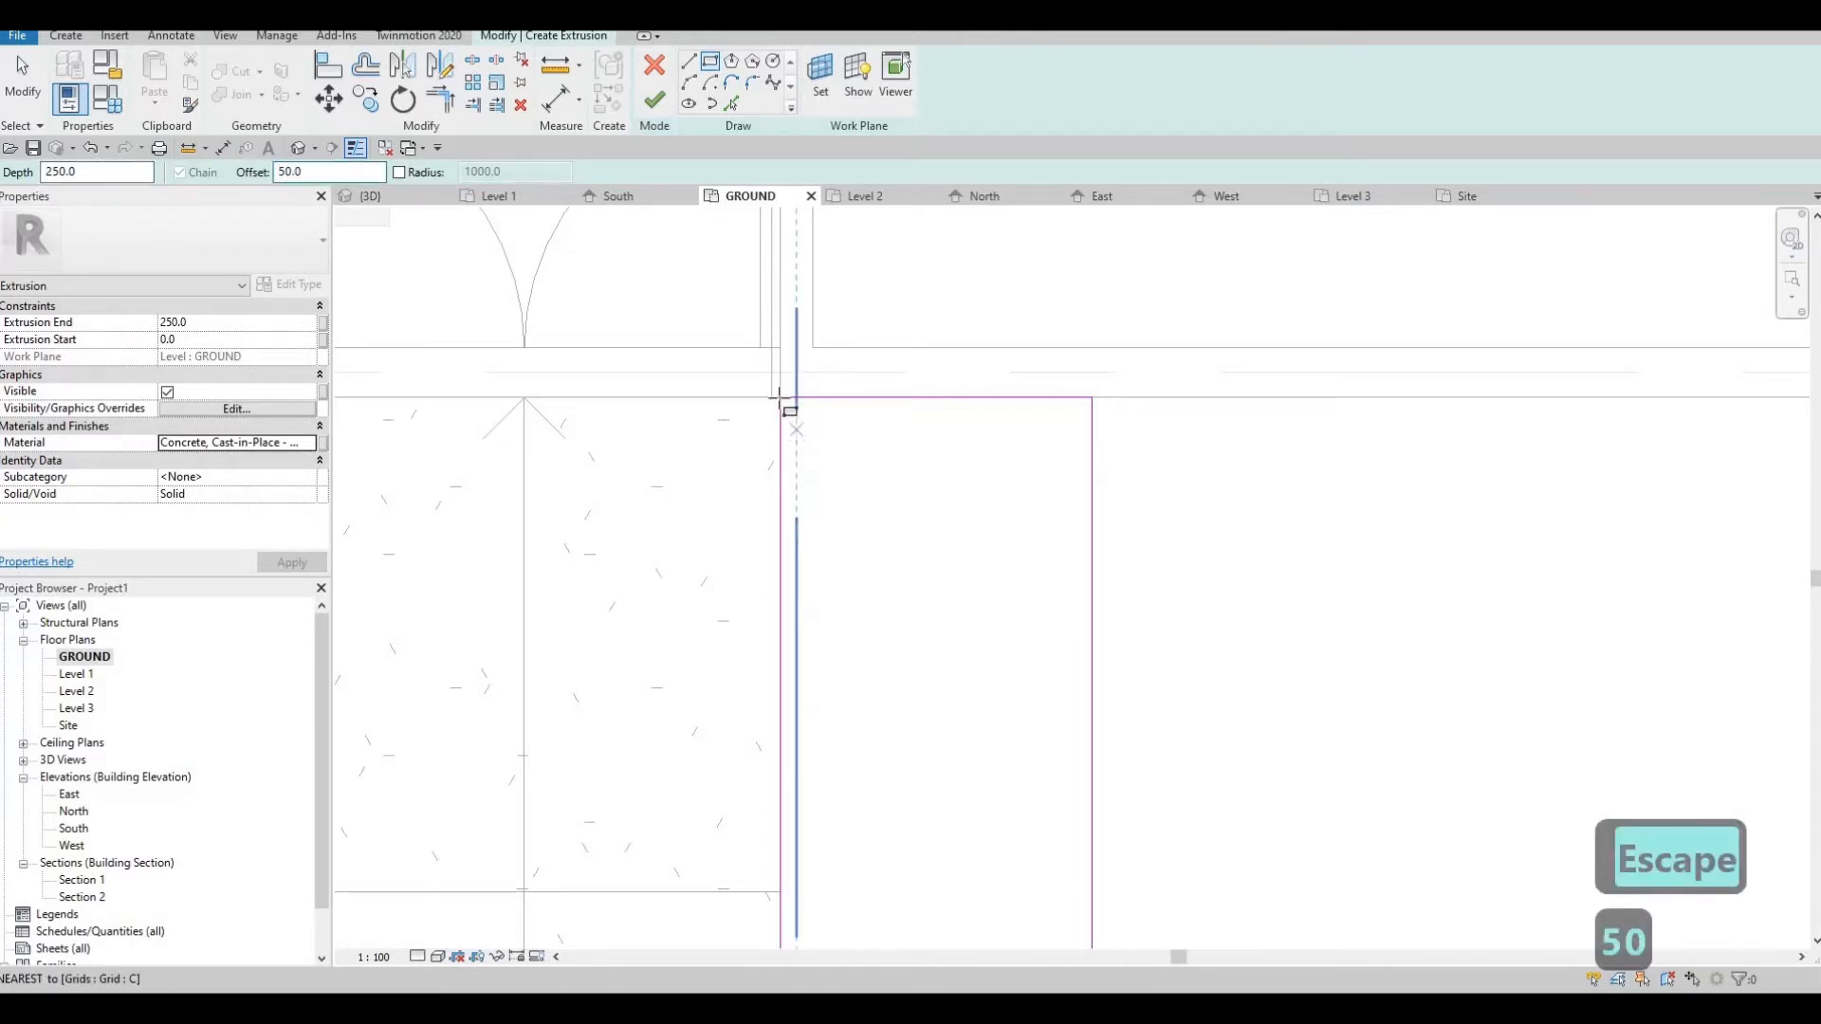
left_click(779, 397)
key("space")
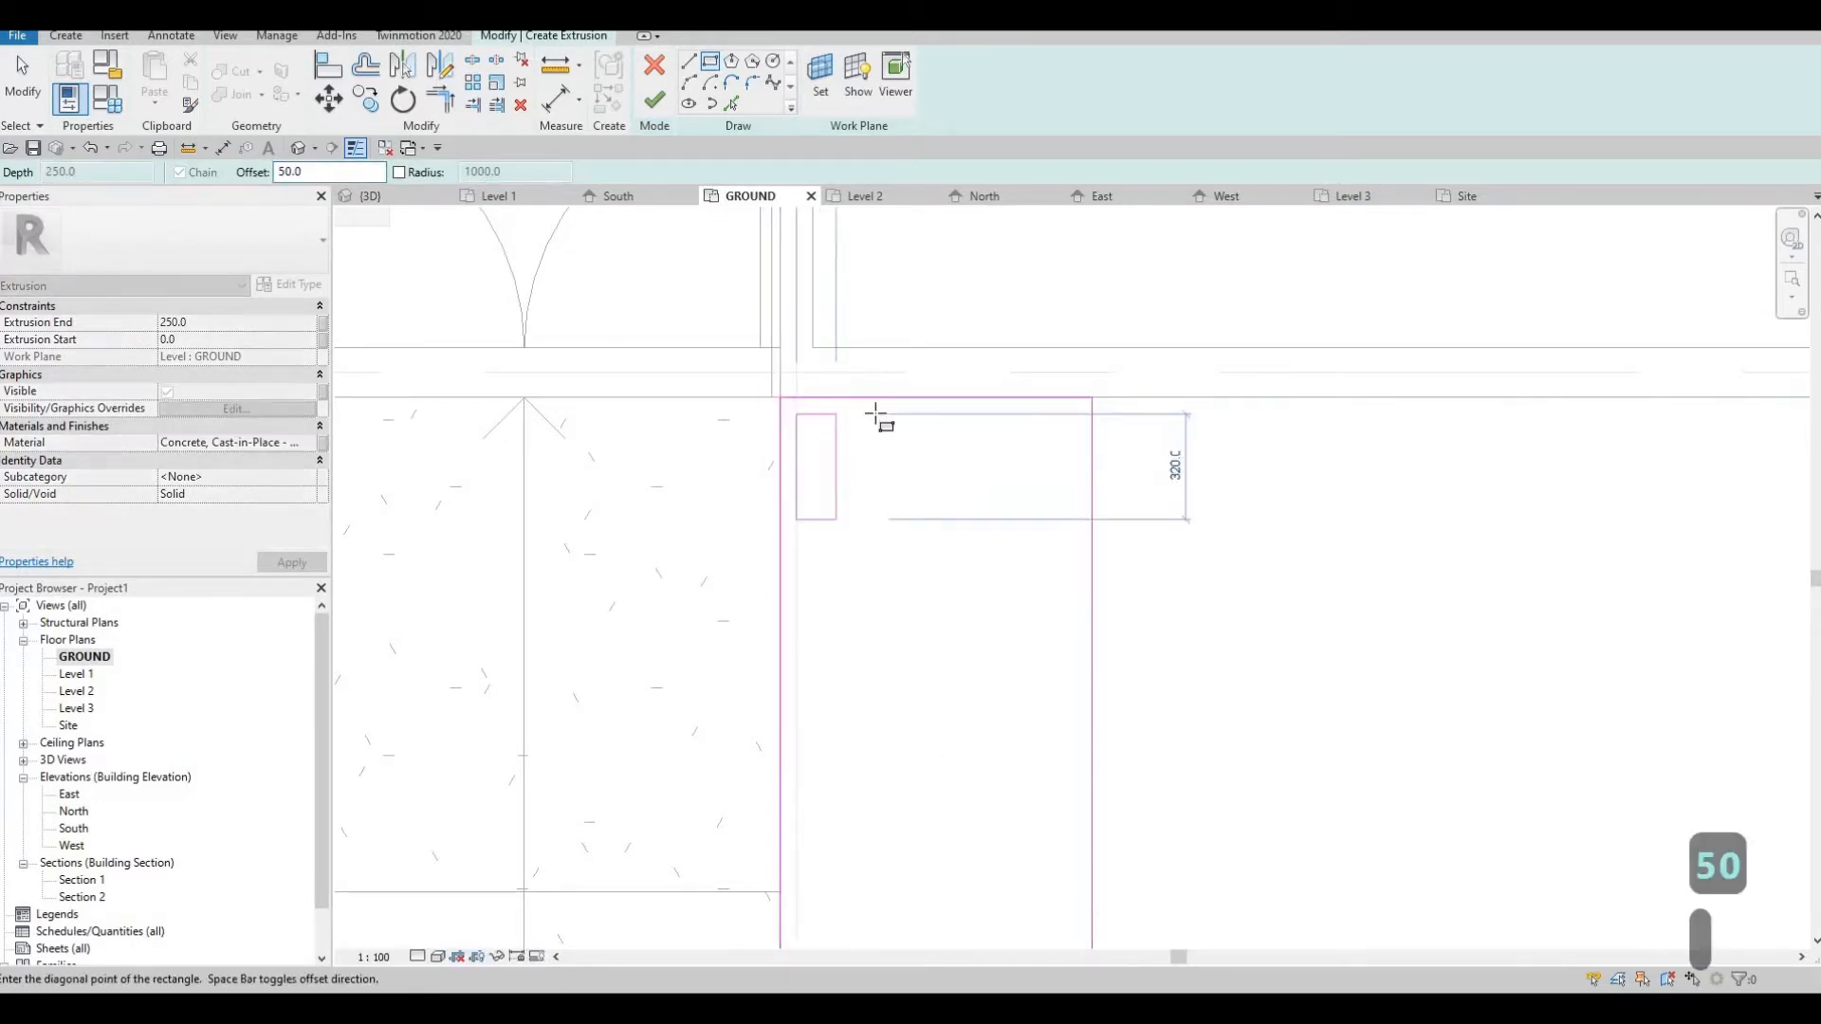
scroll(874, 403, "down", 2)
middle_click_drag(948, 859, 919, 613)
scroll(913, 631, "up", 2)
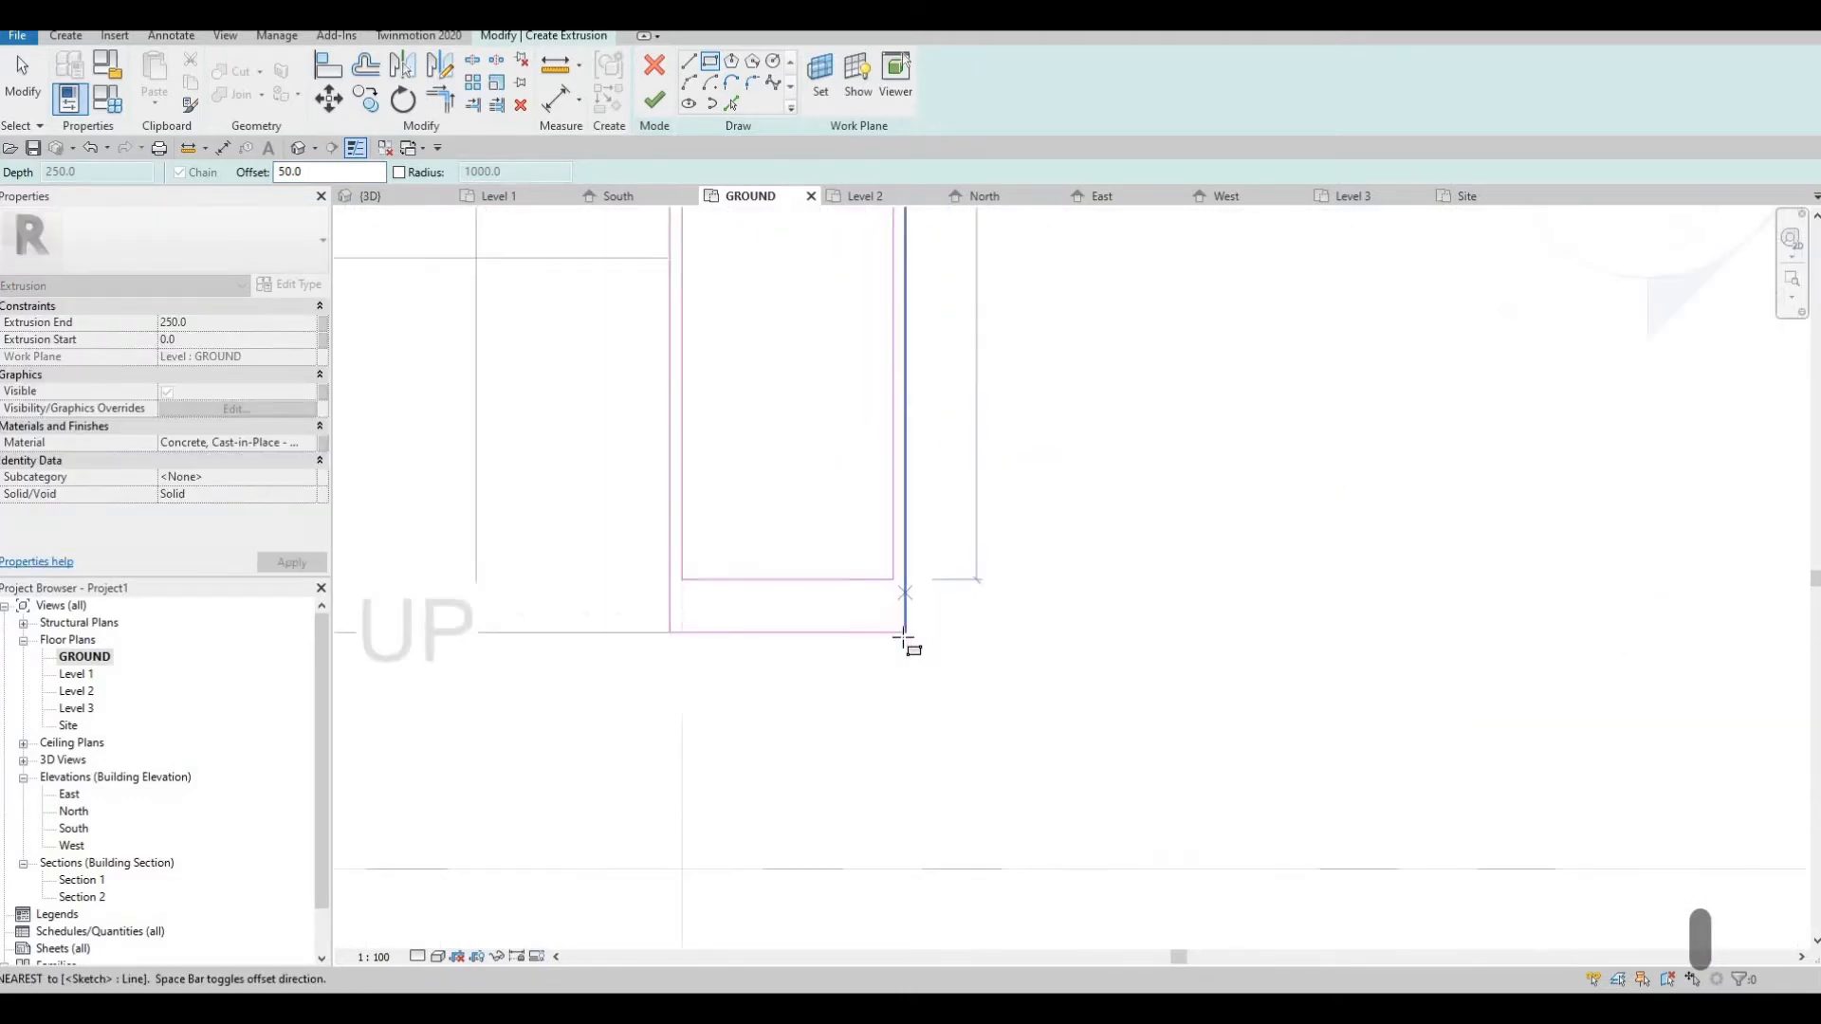
left_click(904, 633)
mouse_move(851, 546)
middle_mouse_down()
mouse_move(846, 687)
mouse_move(886, 841)
middle_mouse_up()
key("Escape")
key("Escape")
scroll(852, 646, "down", 3)
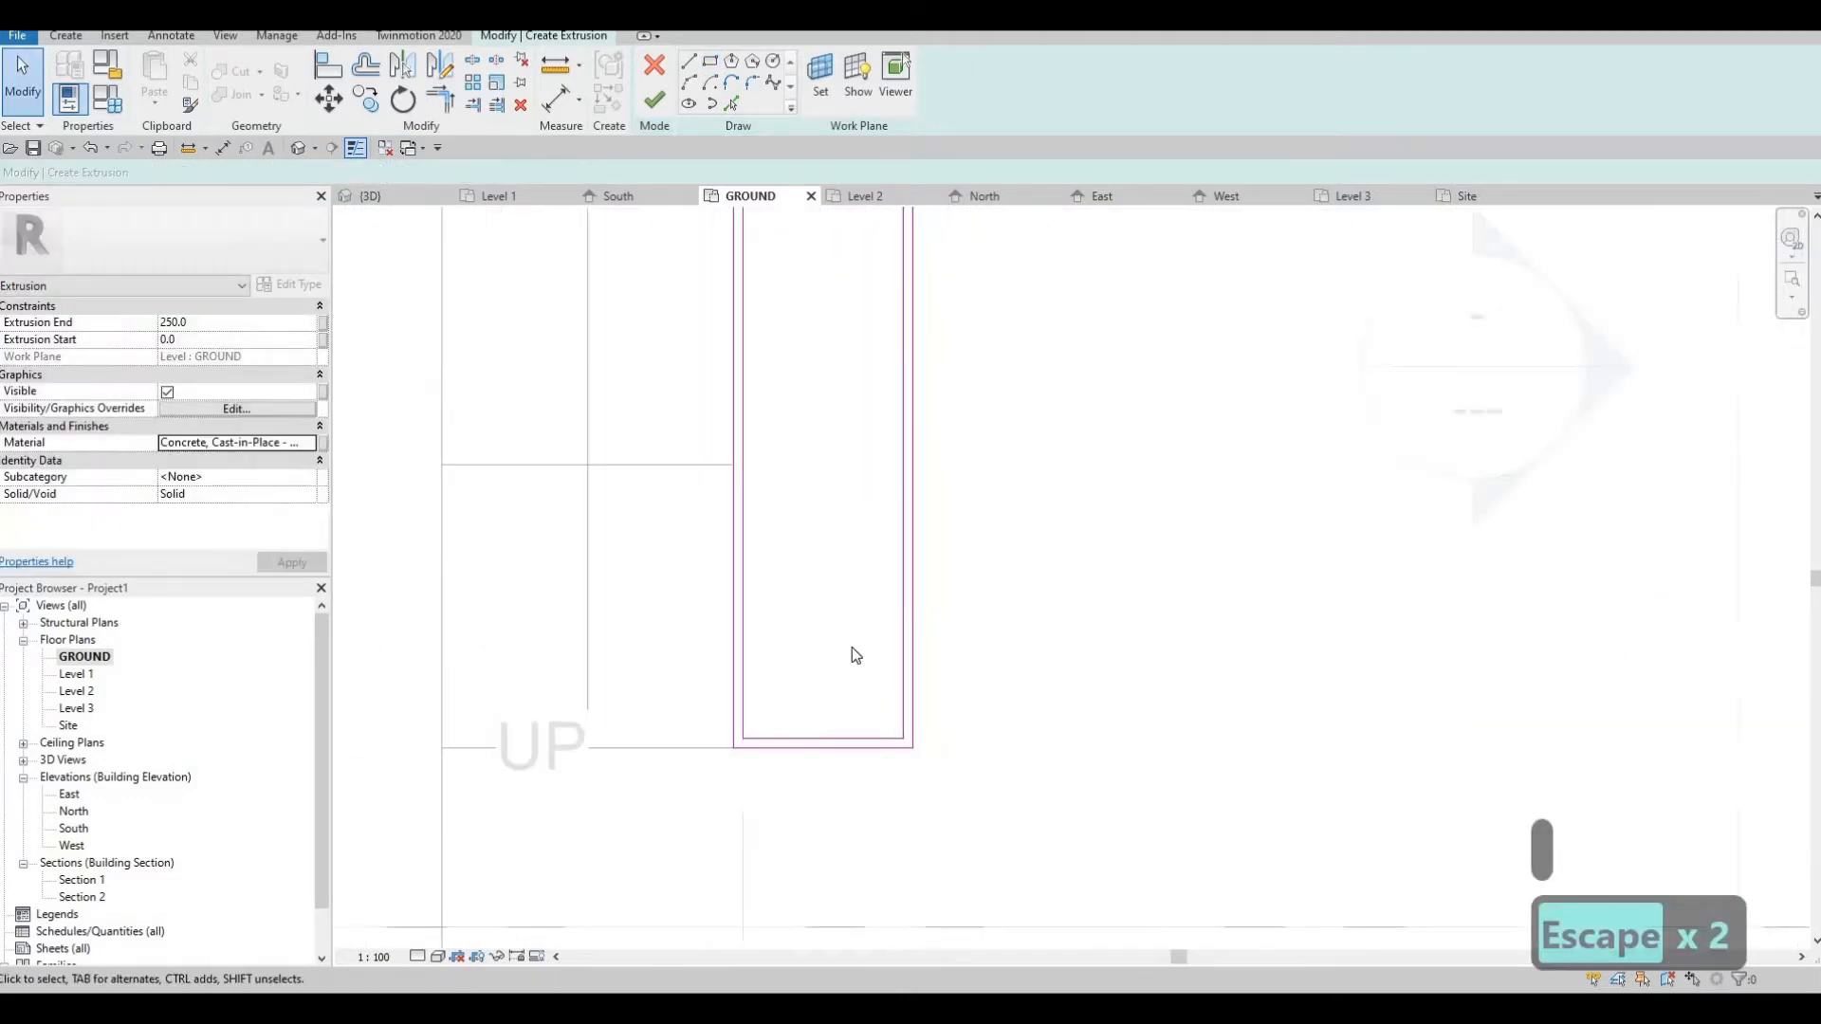
Finish the sketch of the two nested rectangles to create the hollow box extrusion, and switch to the 3D view
middle_click_drag(808, 493, 850, 774)
middle_click_drag(853, 429, 861, 505)
scroll(840, 631, "down", 1)
middle_click_drag(841, 632, 785, 529)
key("Escape")
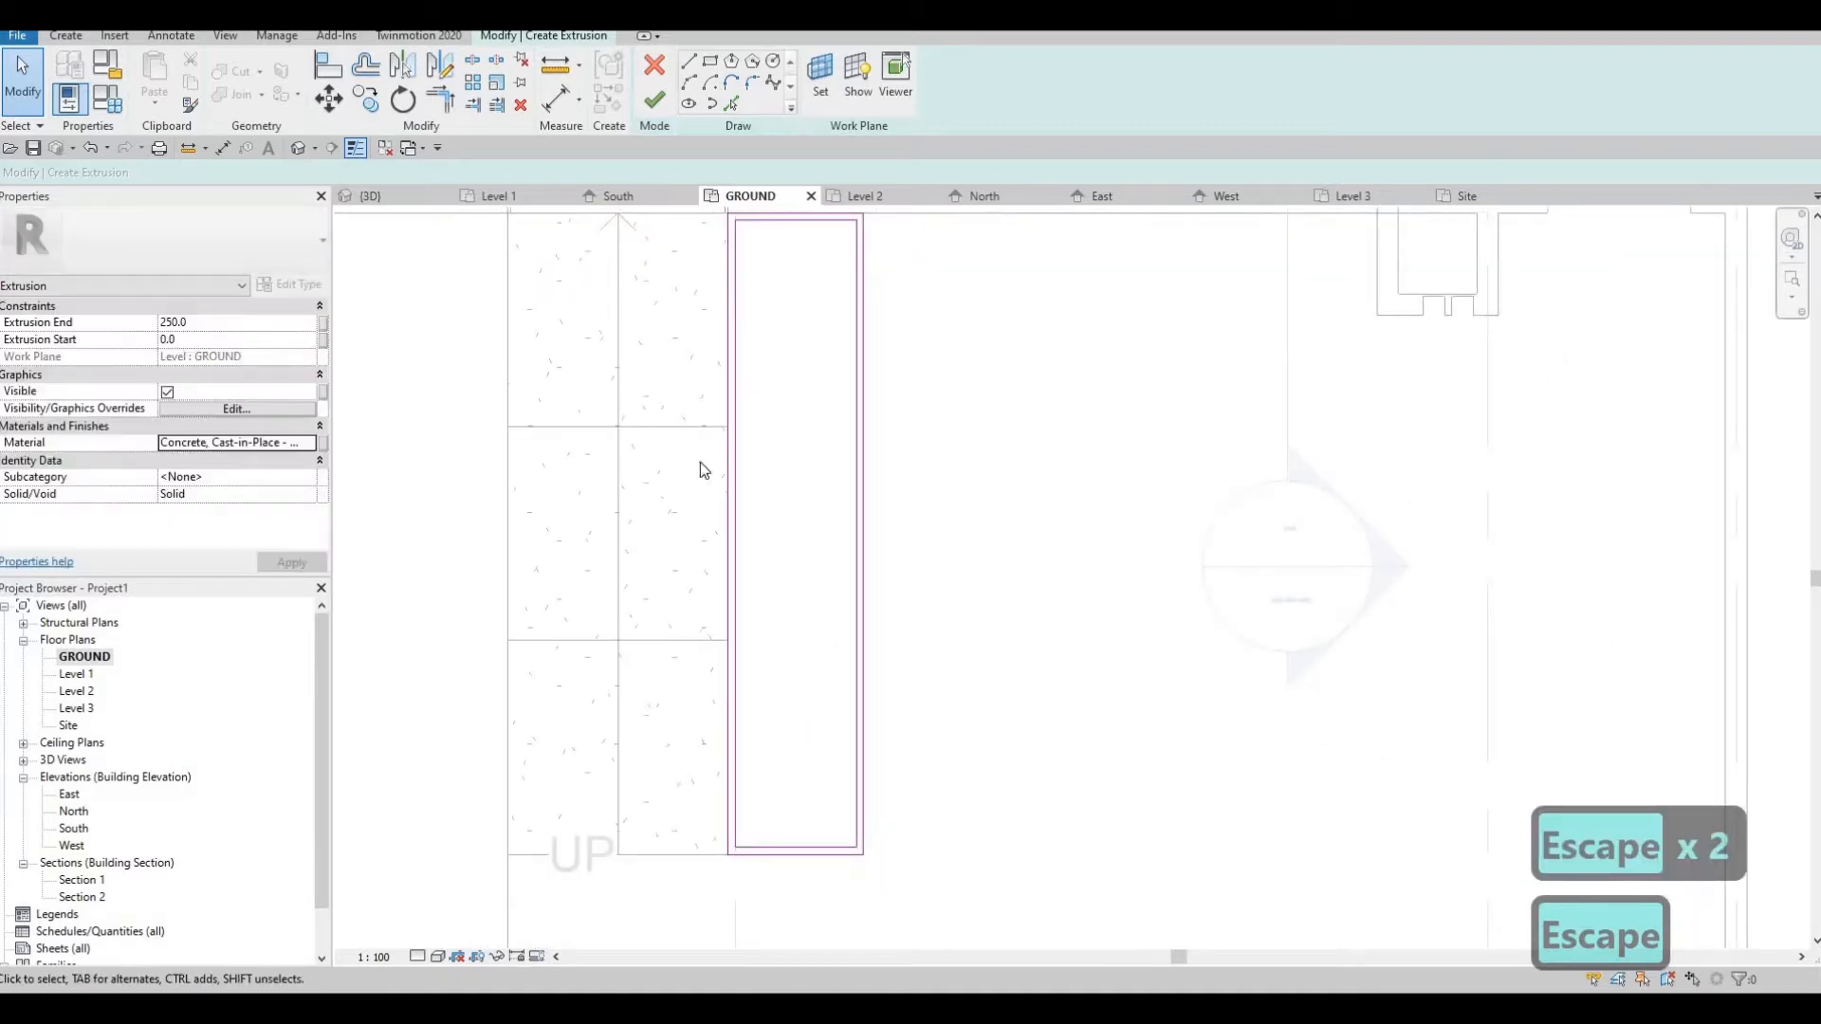
left_click(655, 99)
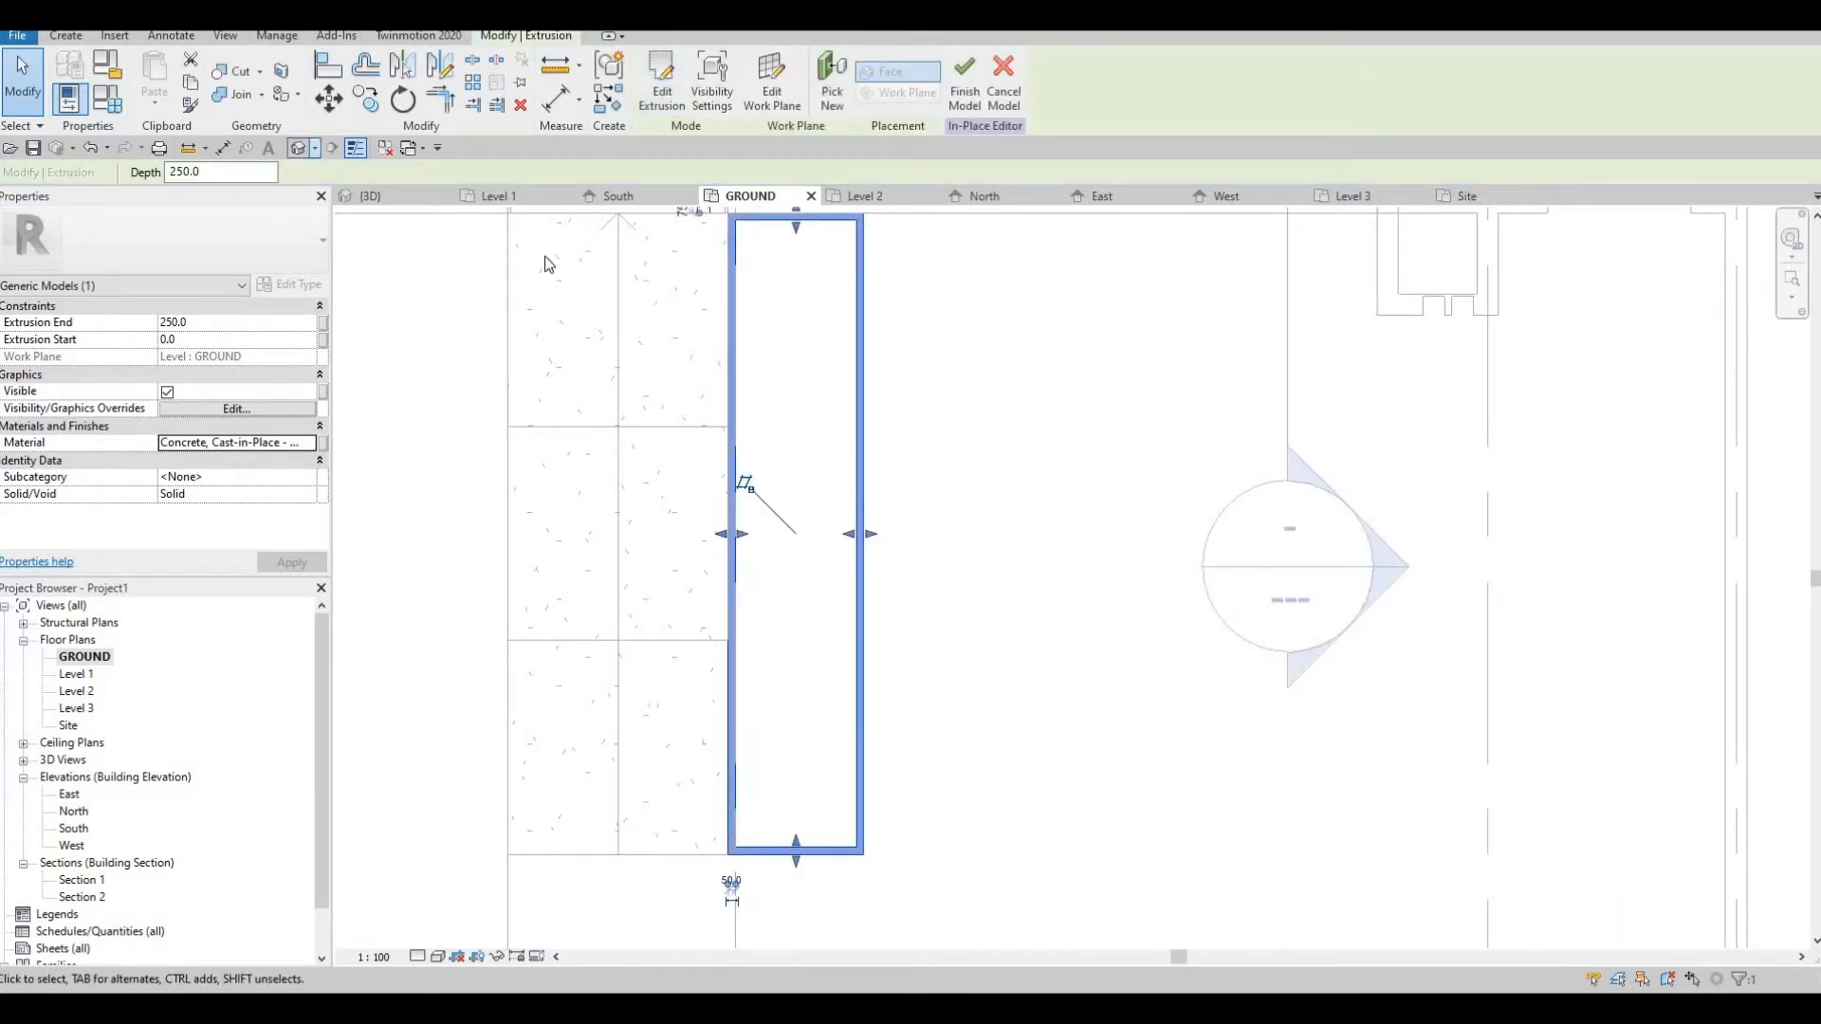
key("Escape")
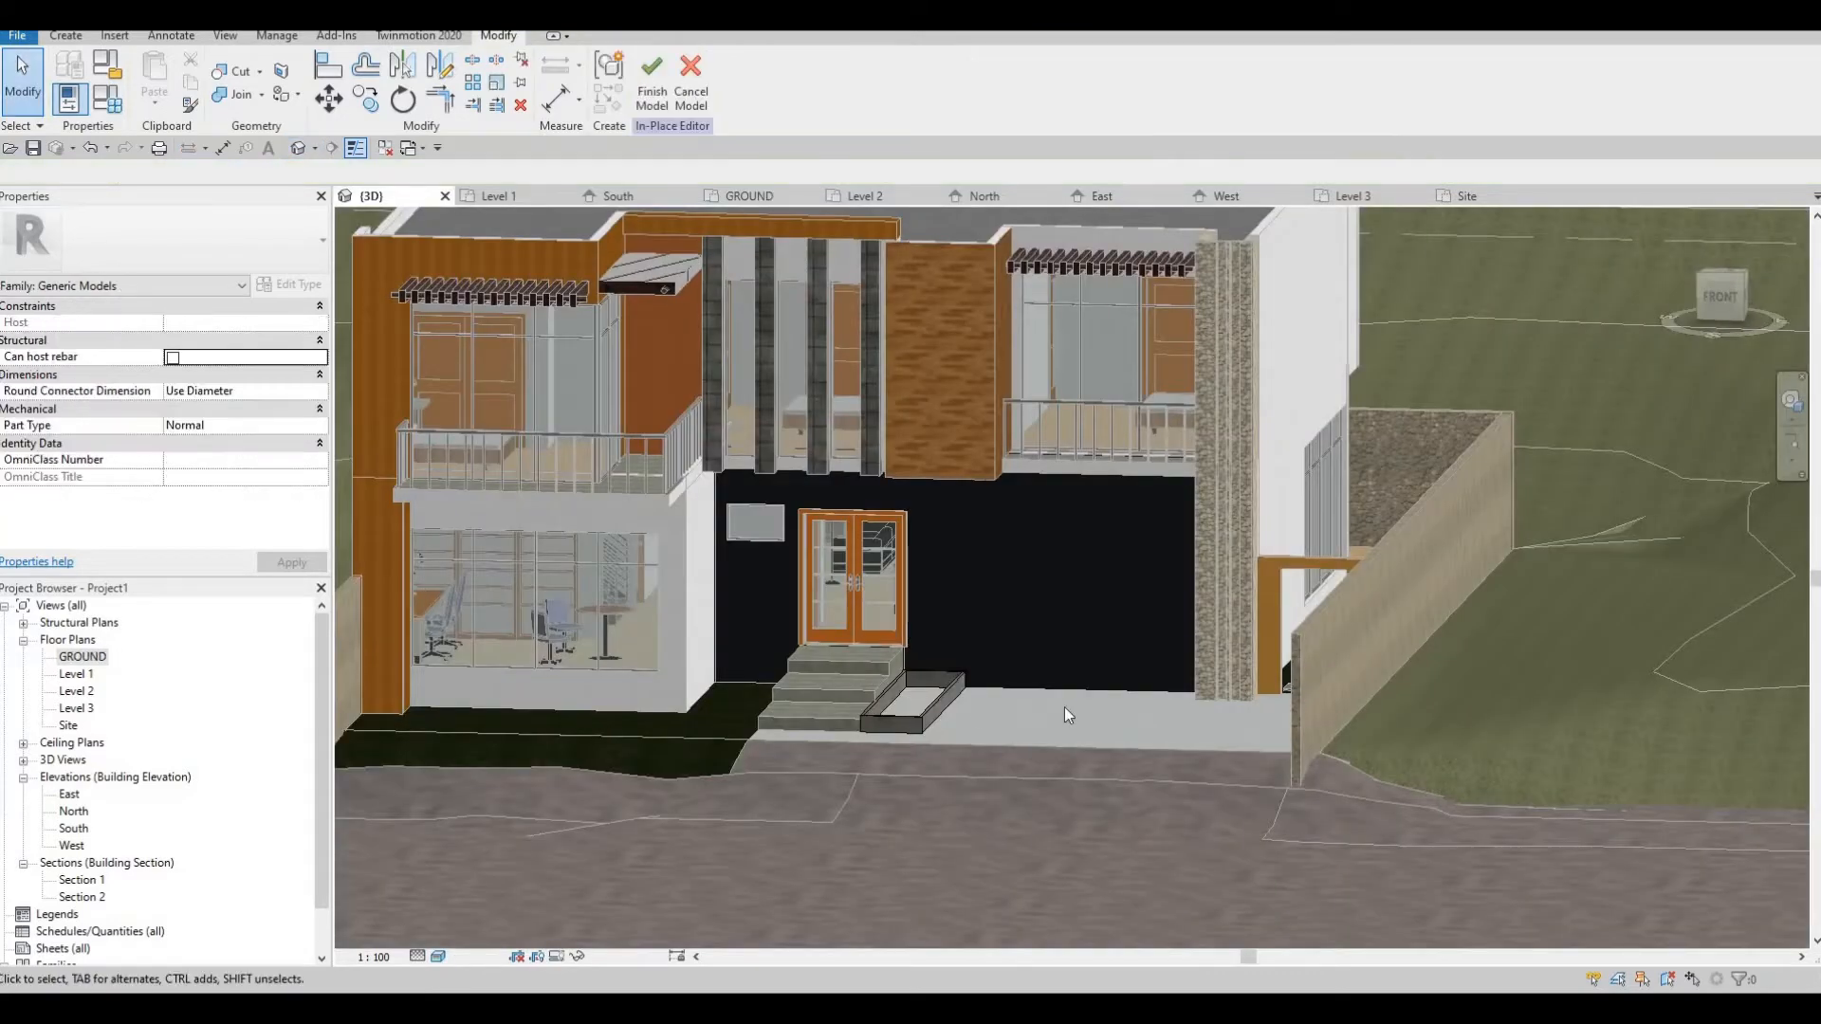
Stretch the top of the hollow box beside the stairs upward until it stands slightly above the door landing
scroll(1179, 707, "up", 5)
scroll(1185, 717, "up", 3)
left_click(1111, 690)
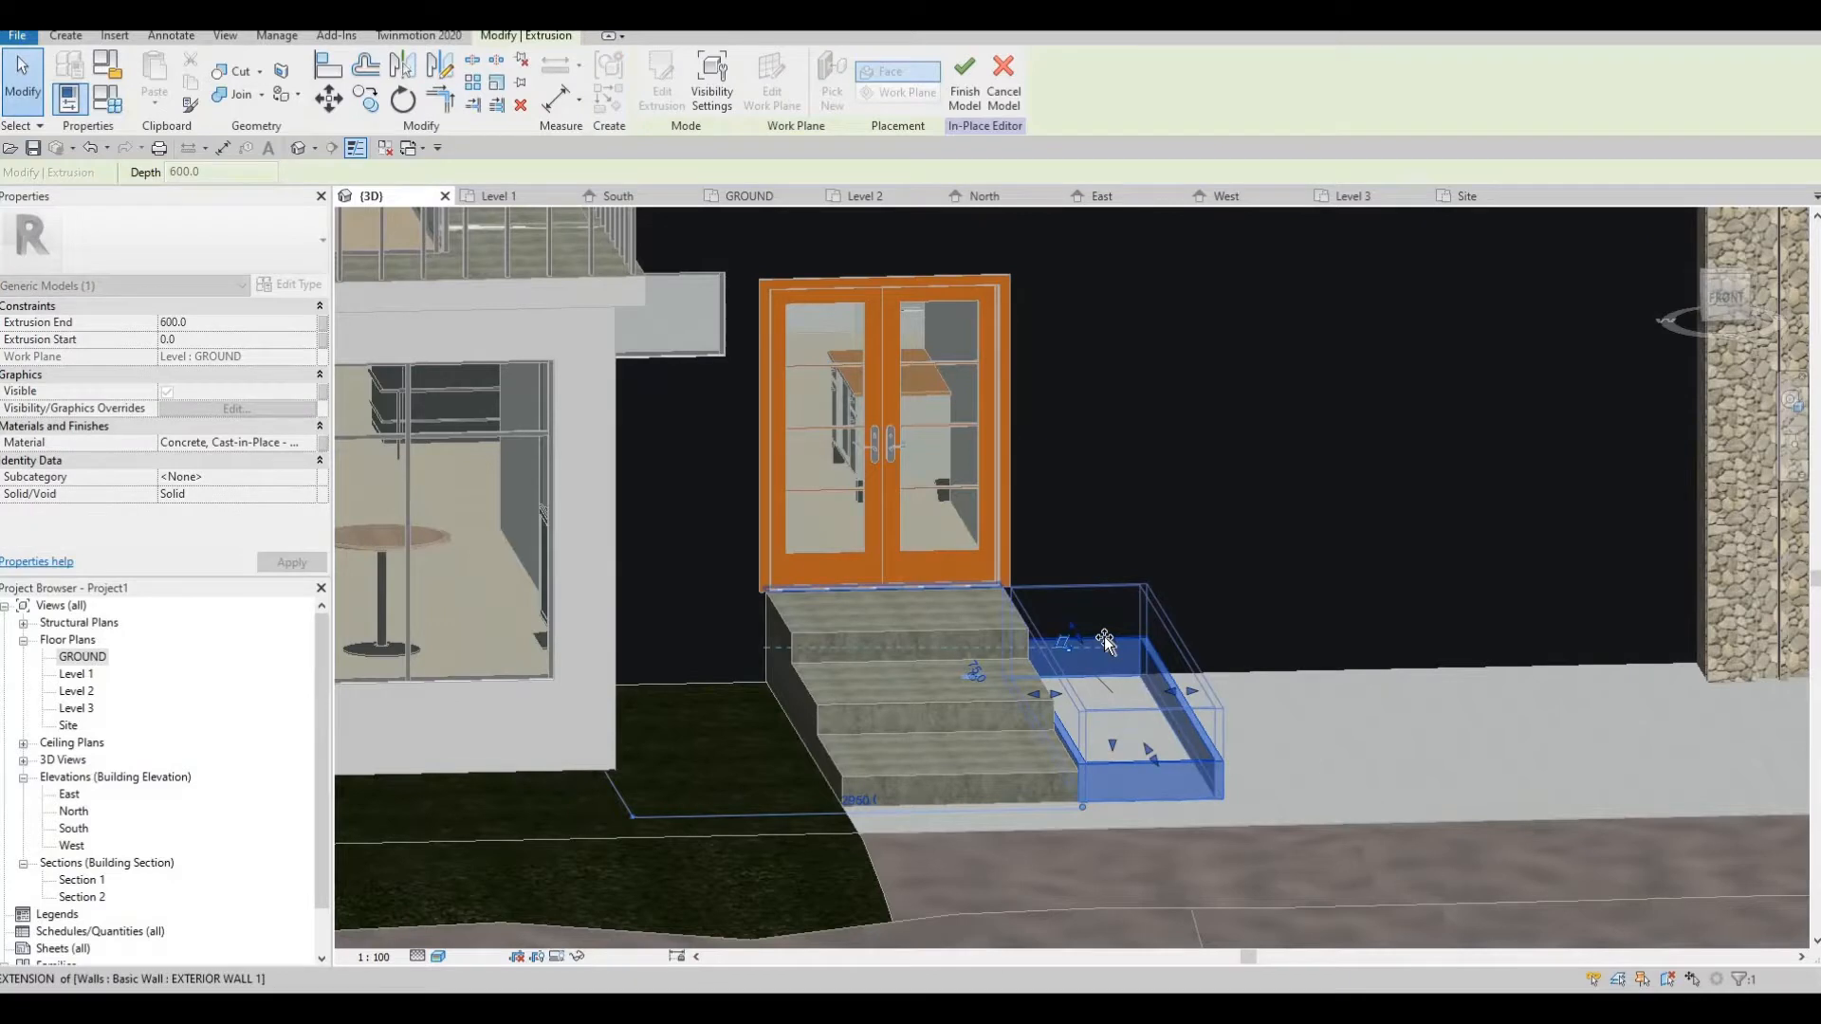
left_click_drag(1102, 640, 1087, 645)
key("Escape")
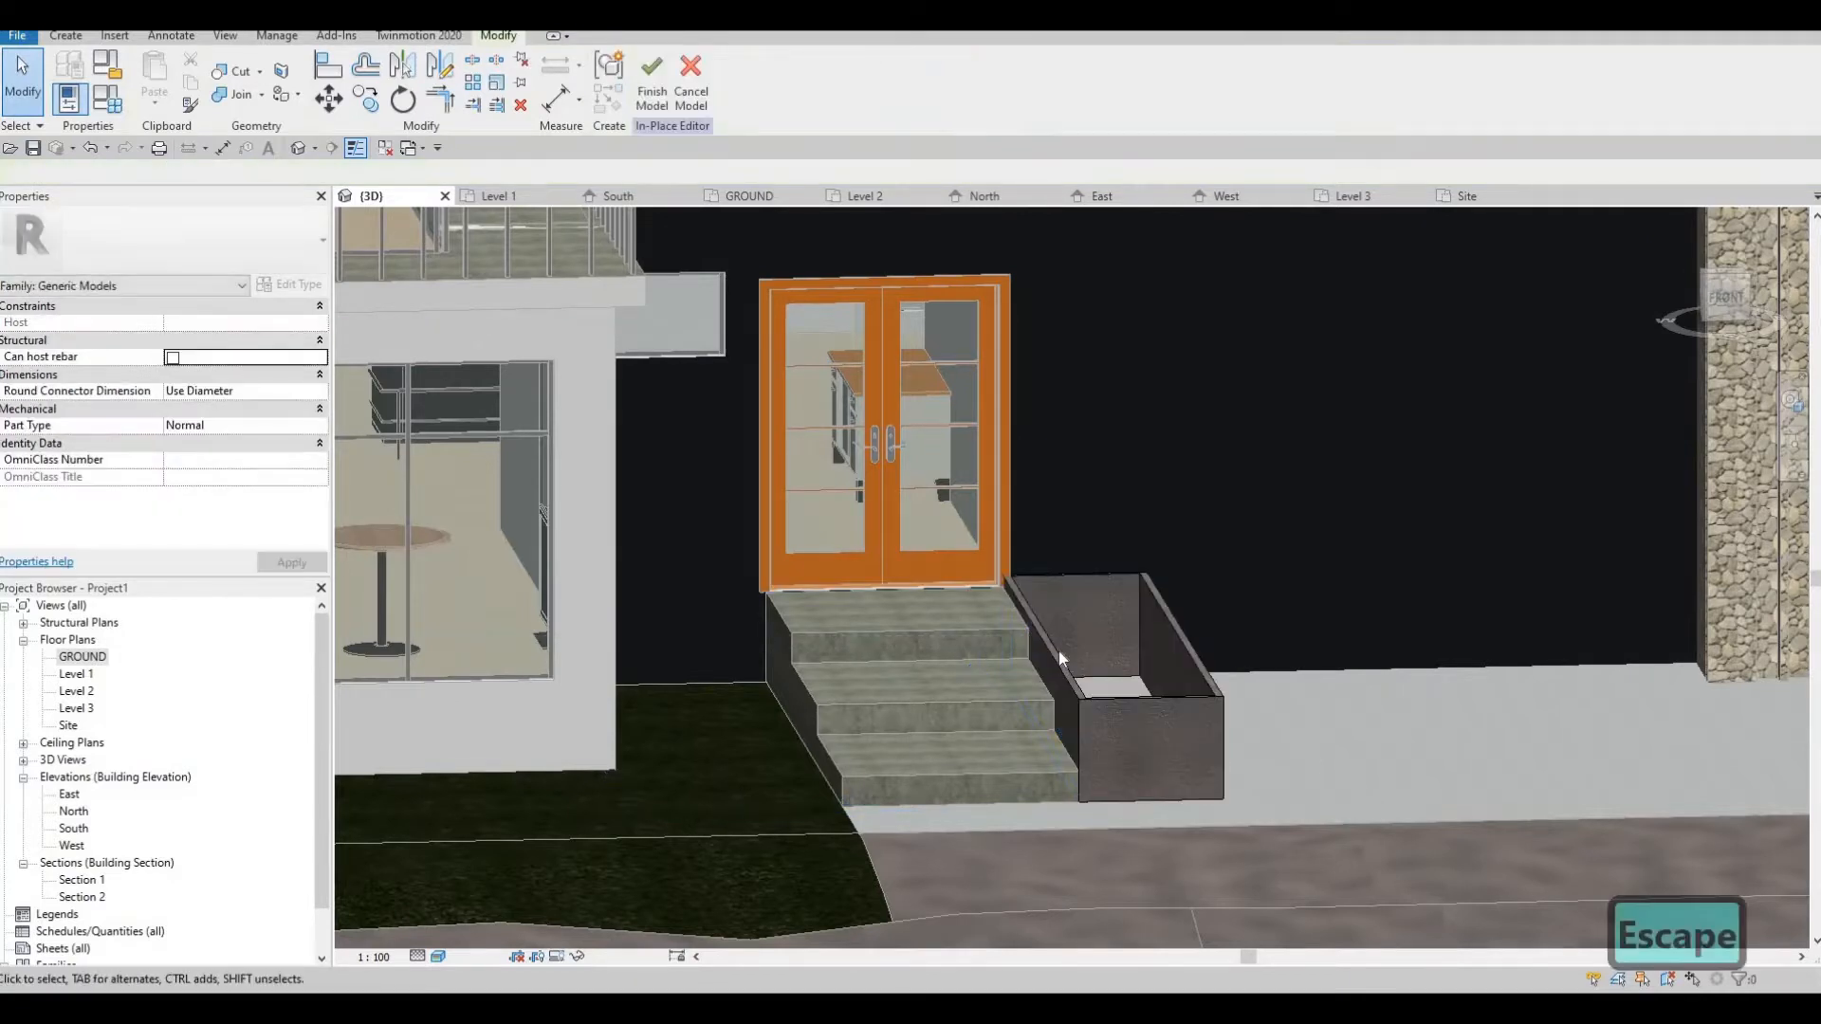
left_click(1098, 619)
key("Escape")
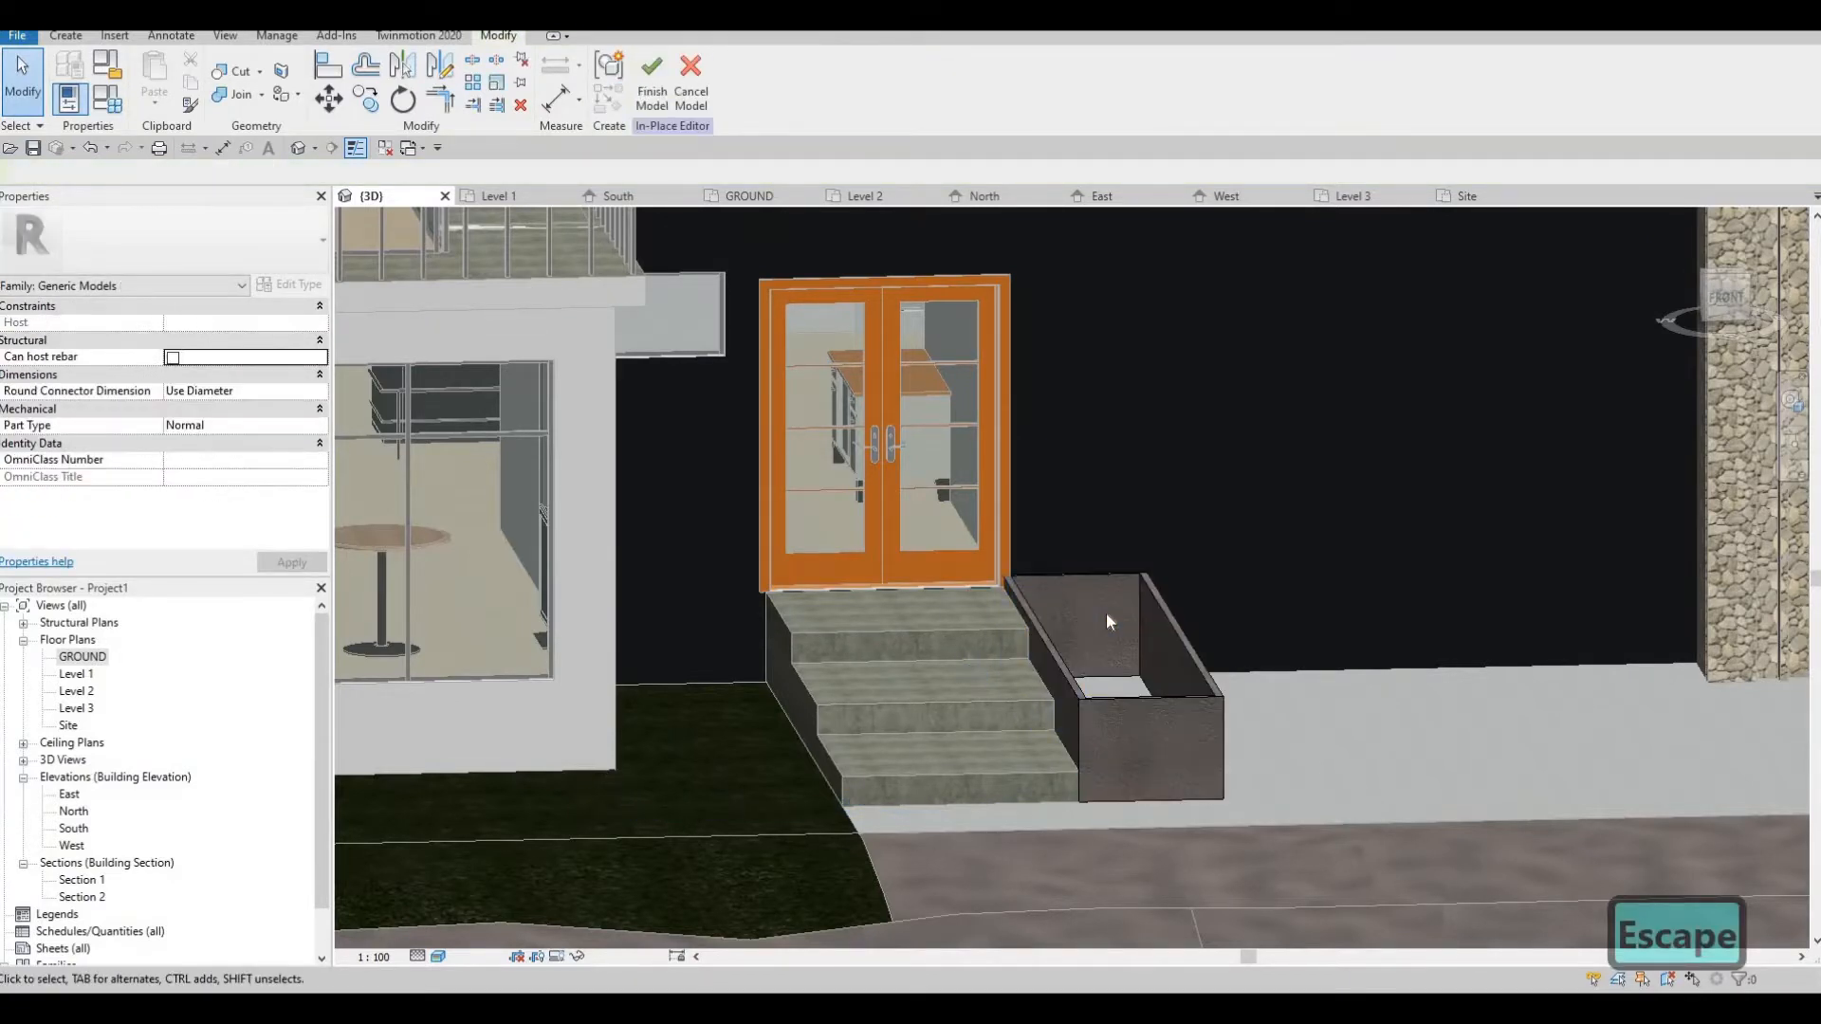
left_click_drag(1107, 629, 1110, 620)
key("Escape")
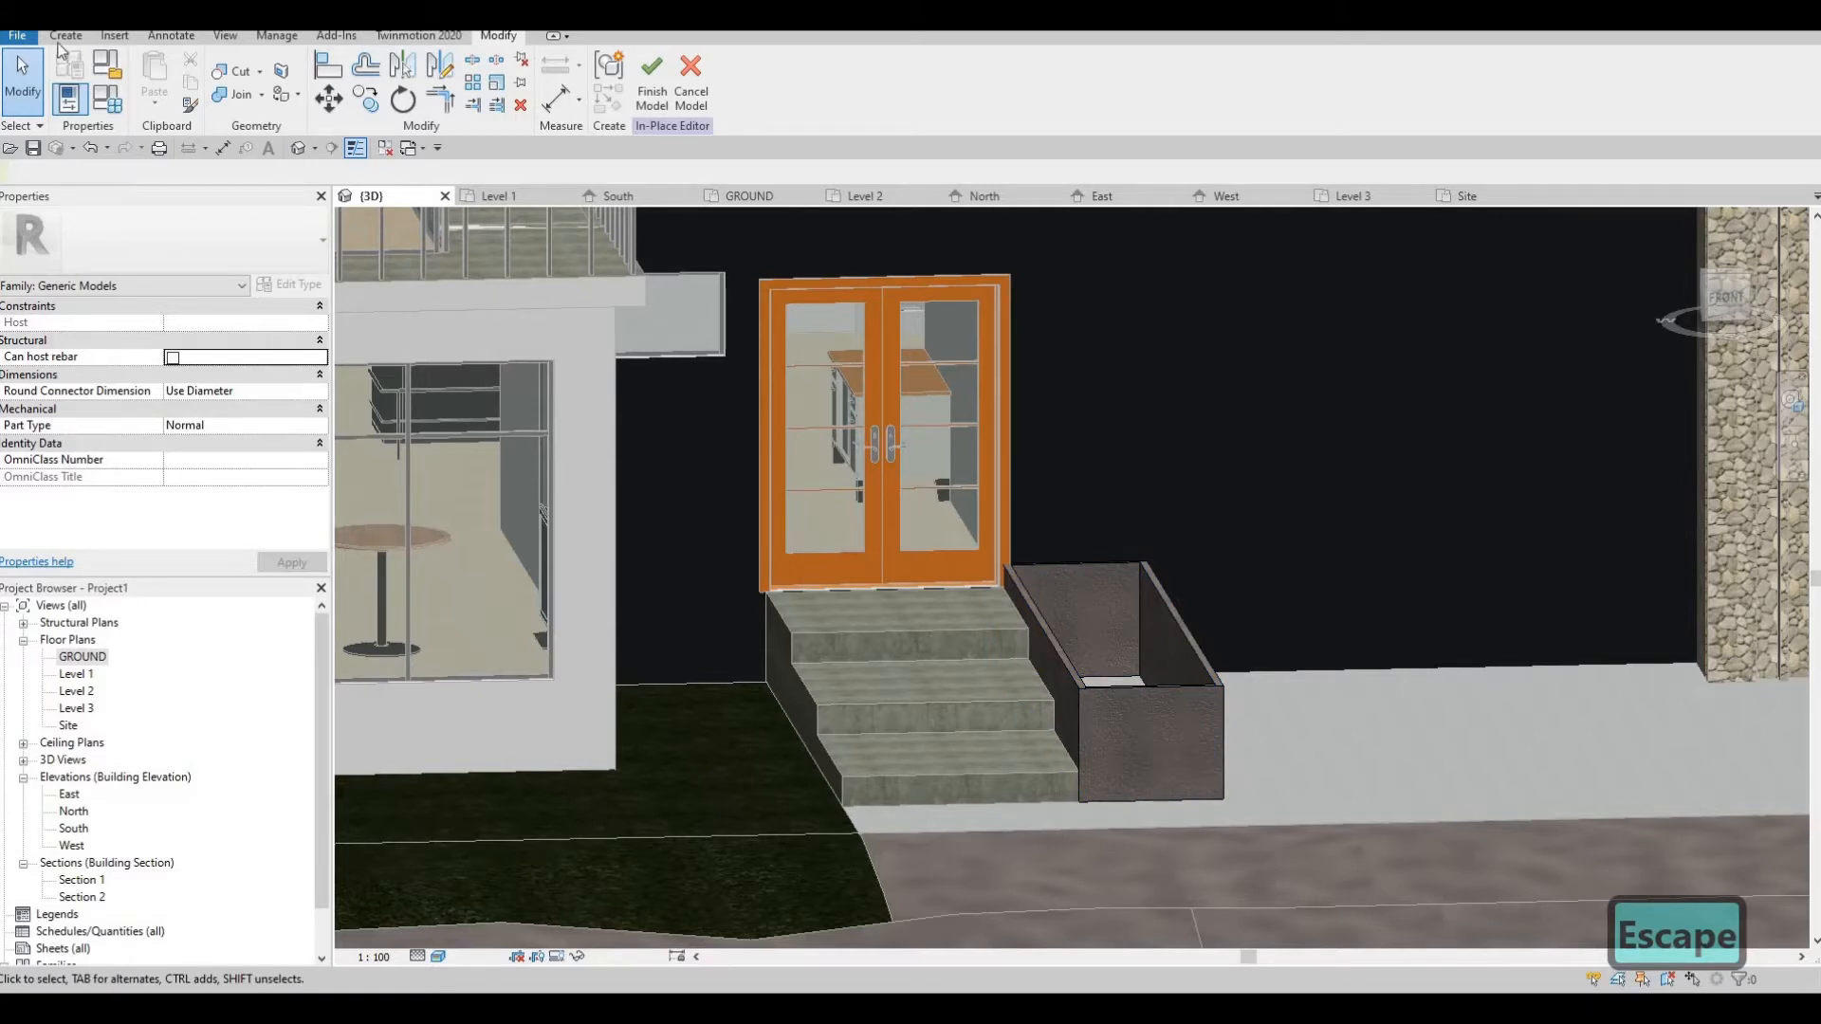
Start a new solid extrusion in the GROUND floor plan and set its material to Grass
double_click(62, 657)
left_click(66, 36)
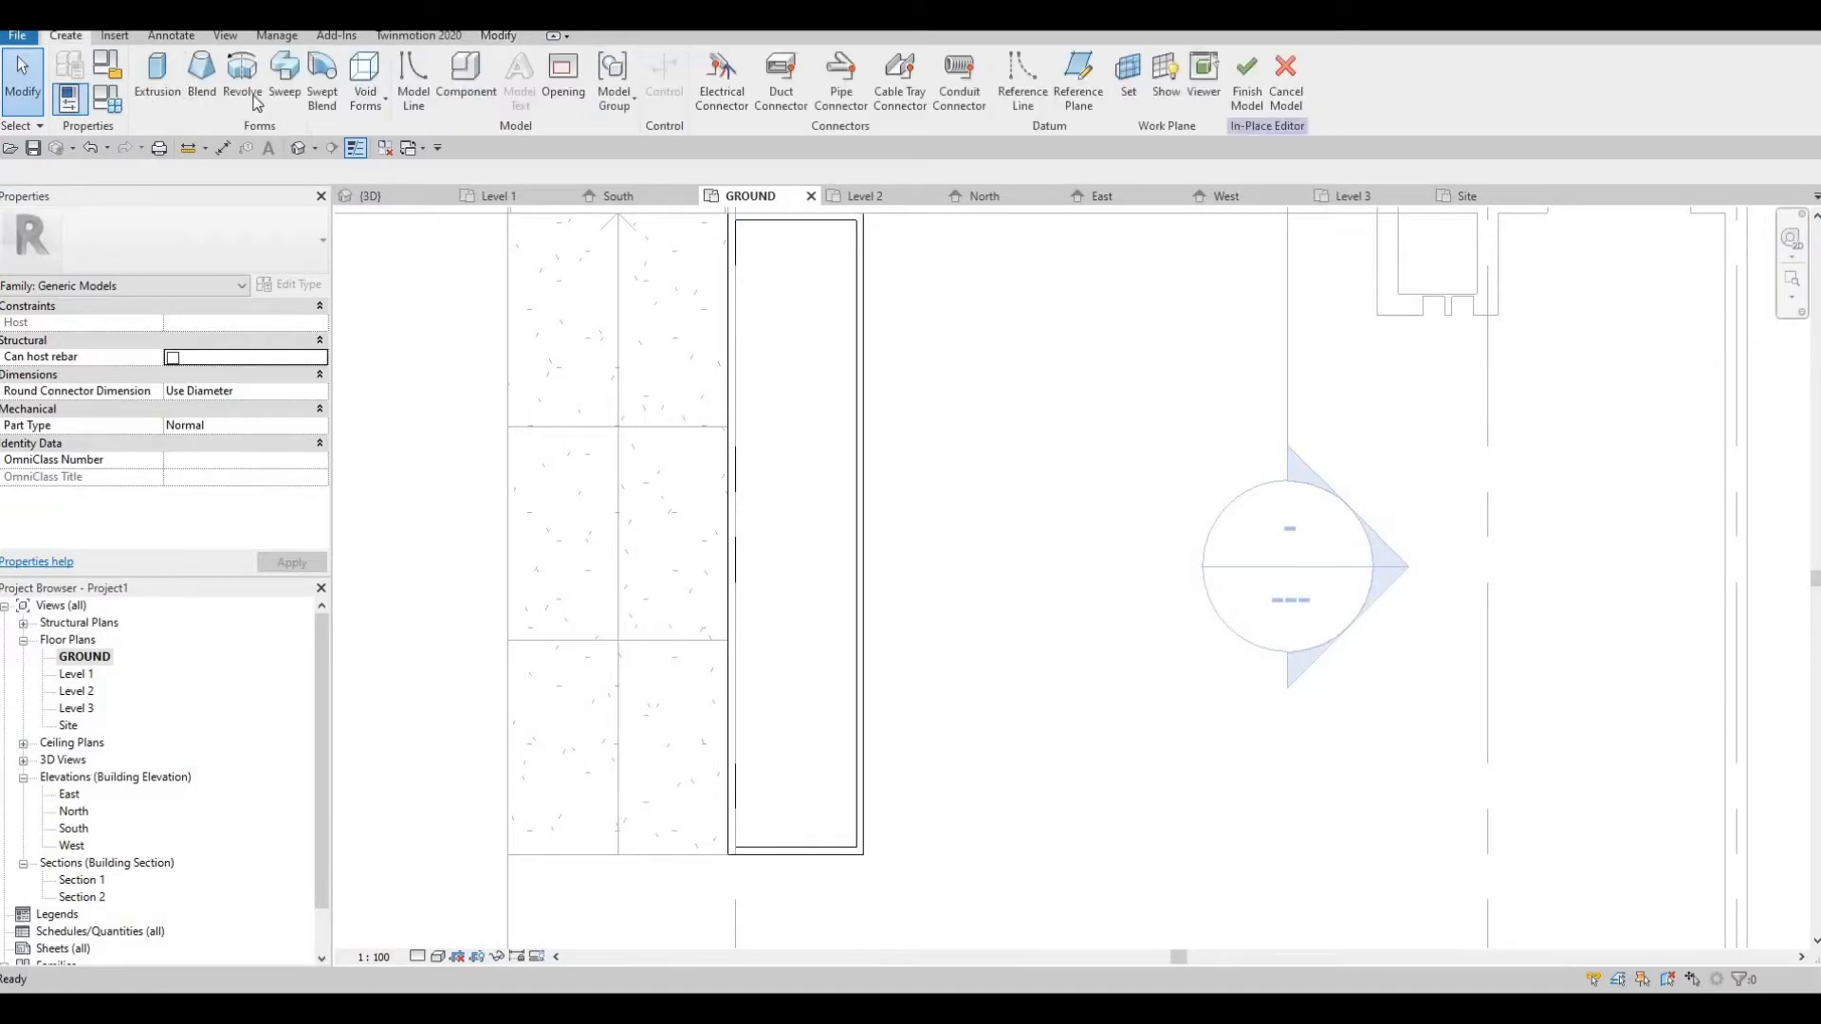
left_click(159, 76)
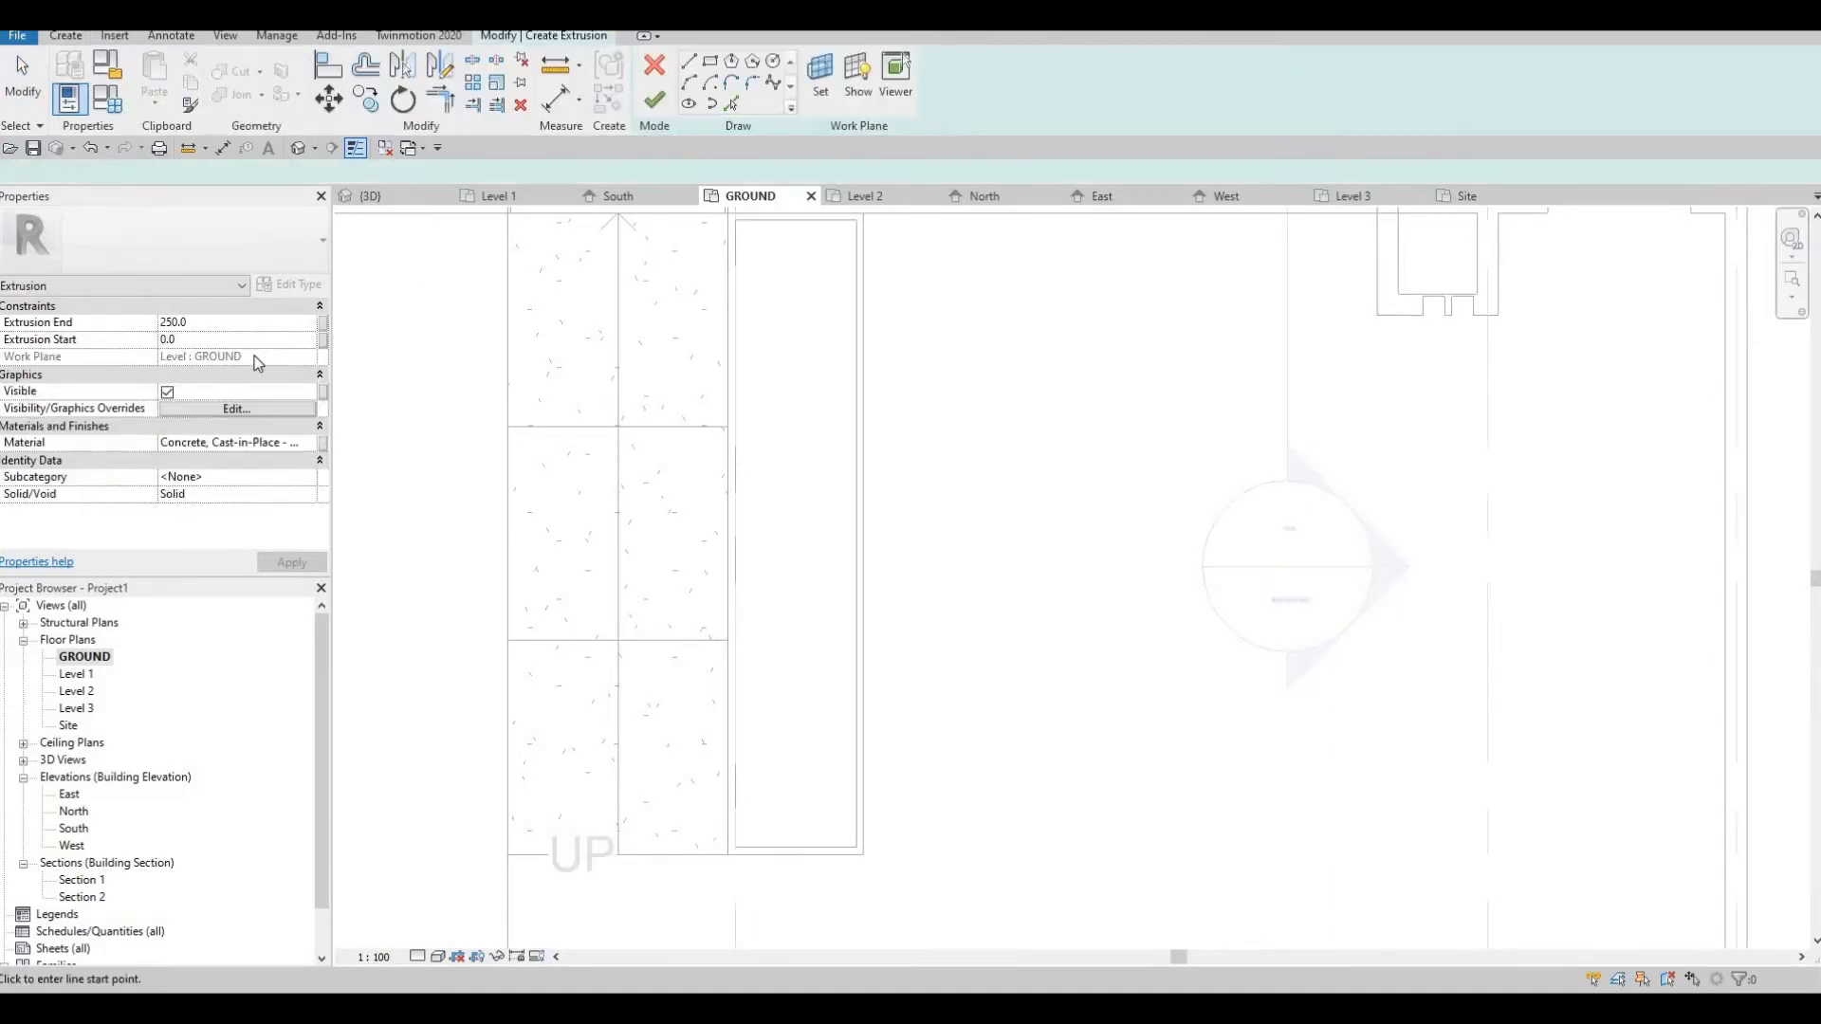
left_click(307, 446)
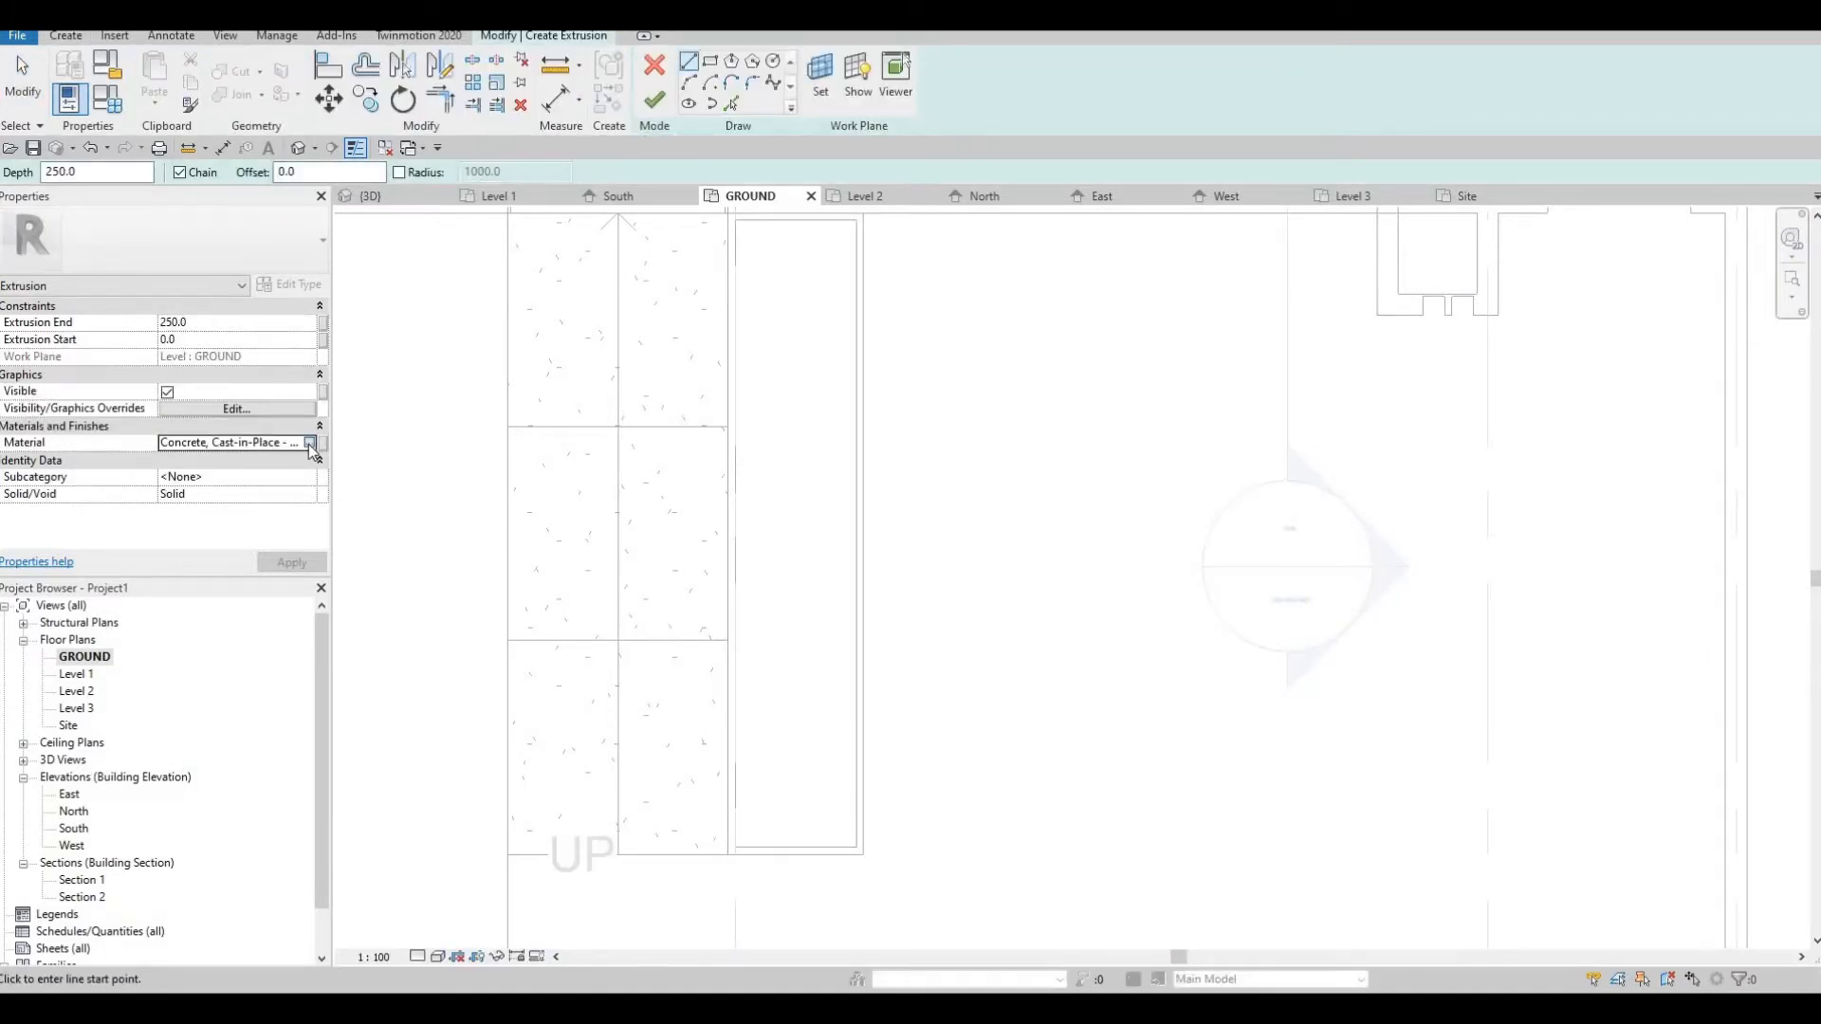
left_click(310, 448)
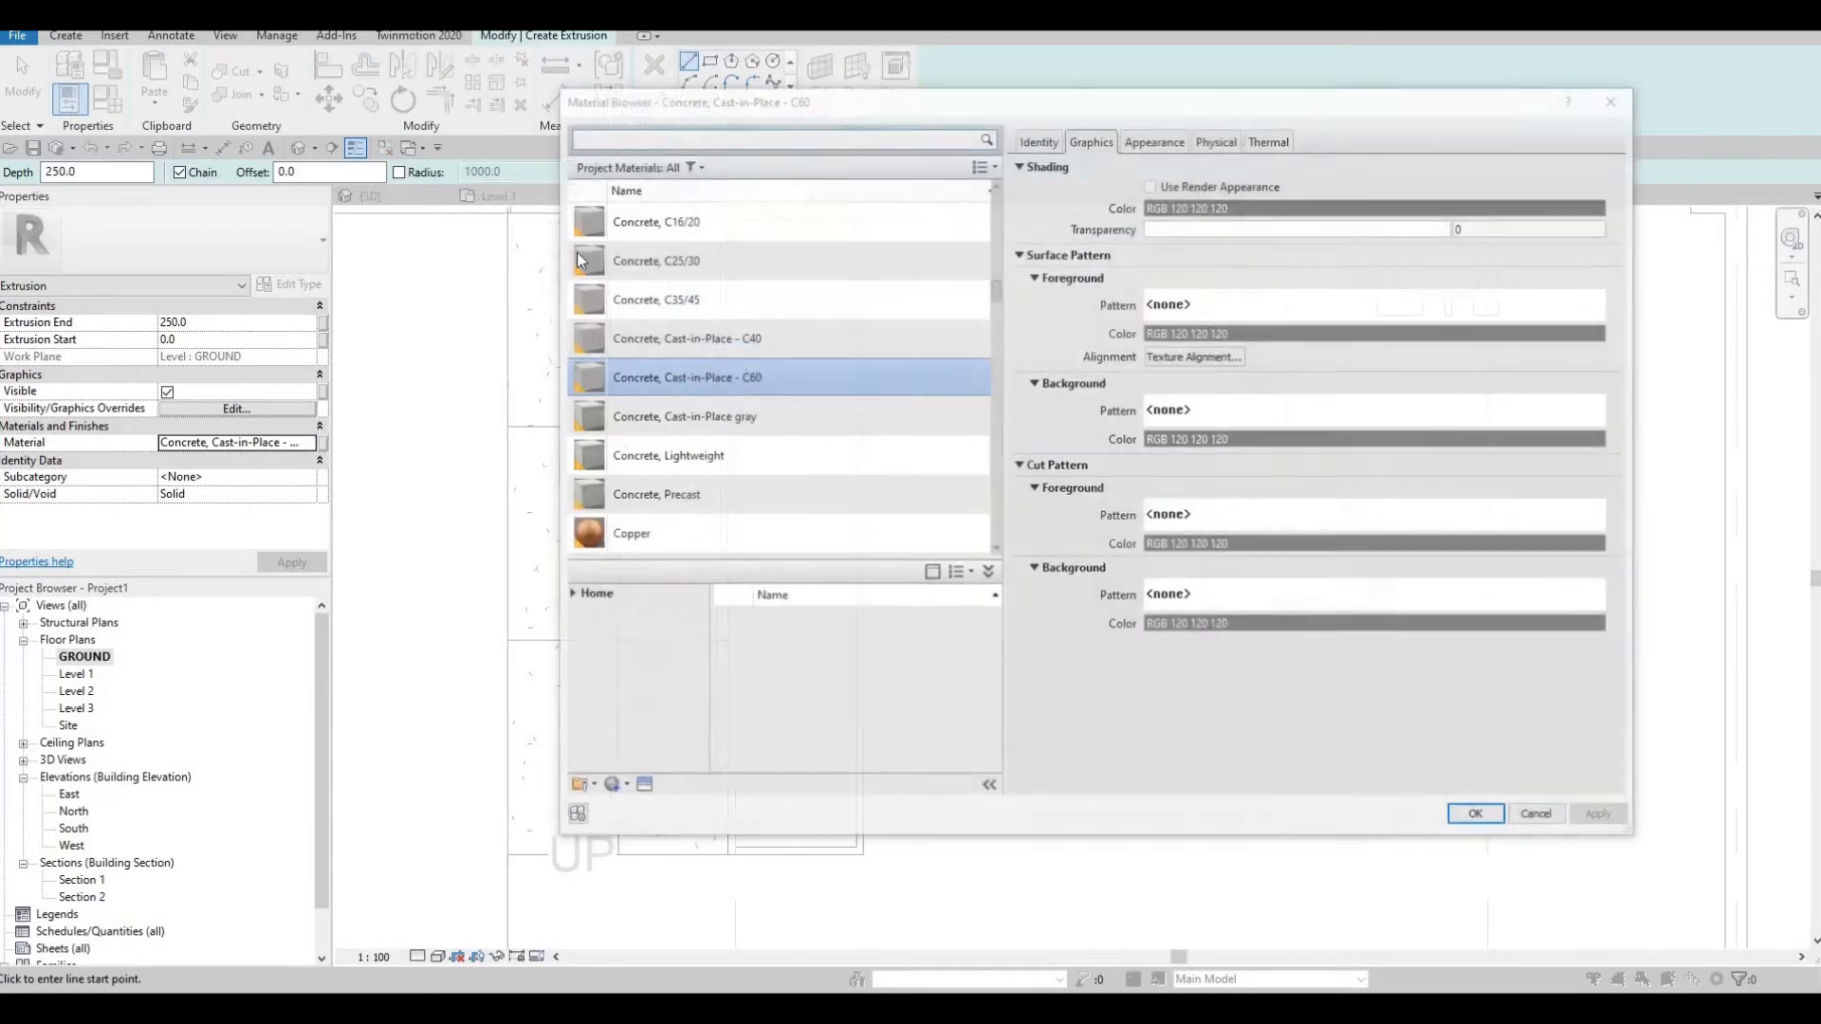
left_click(623, 137)
type("grass")
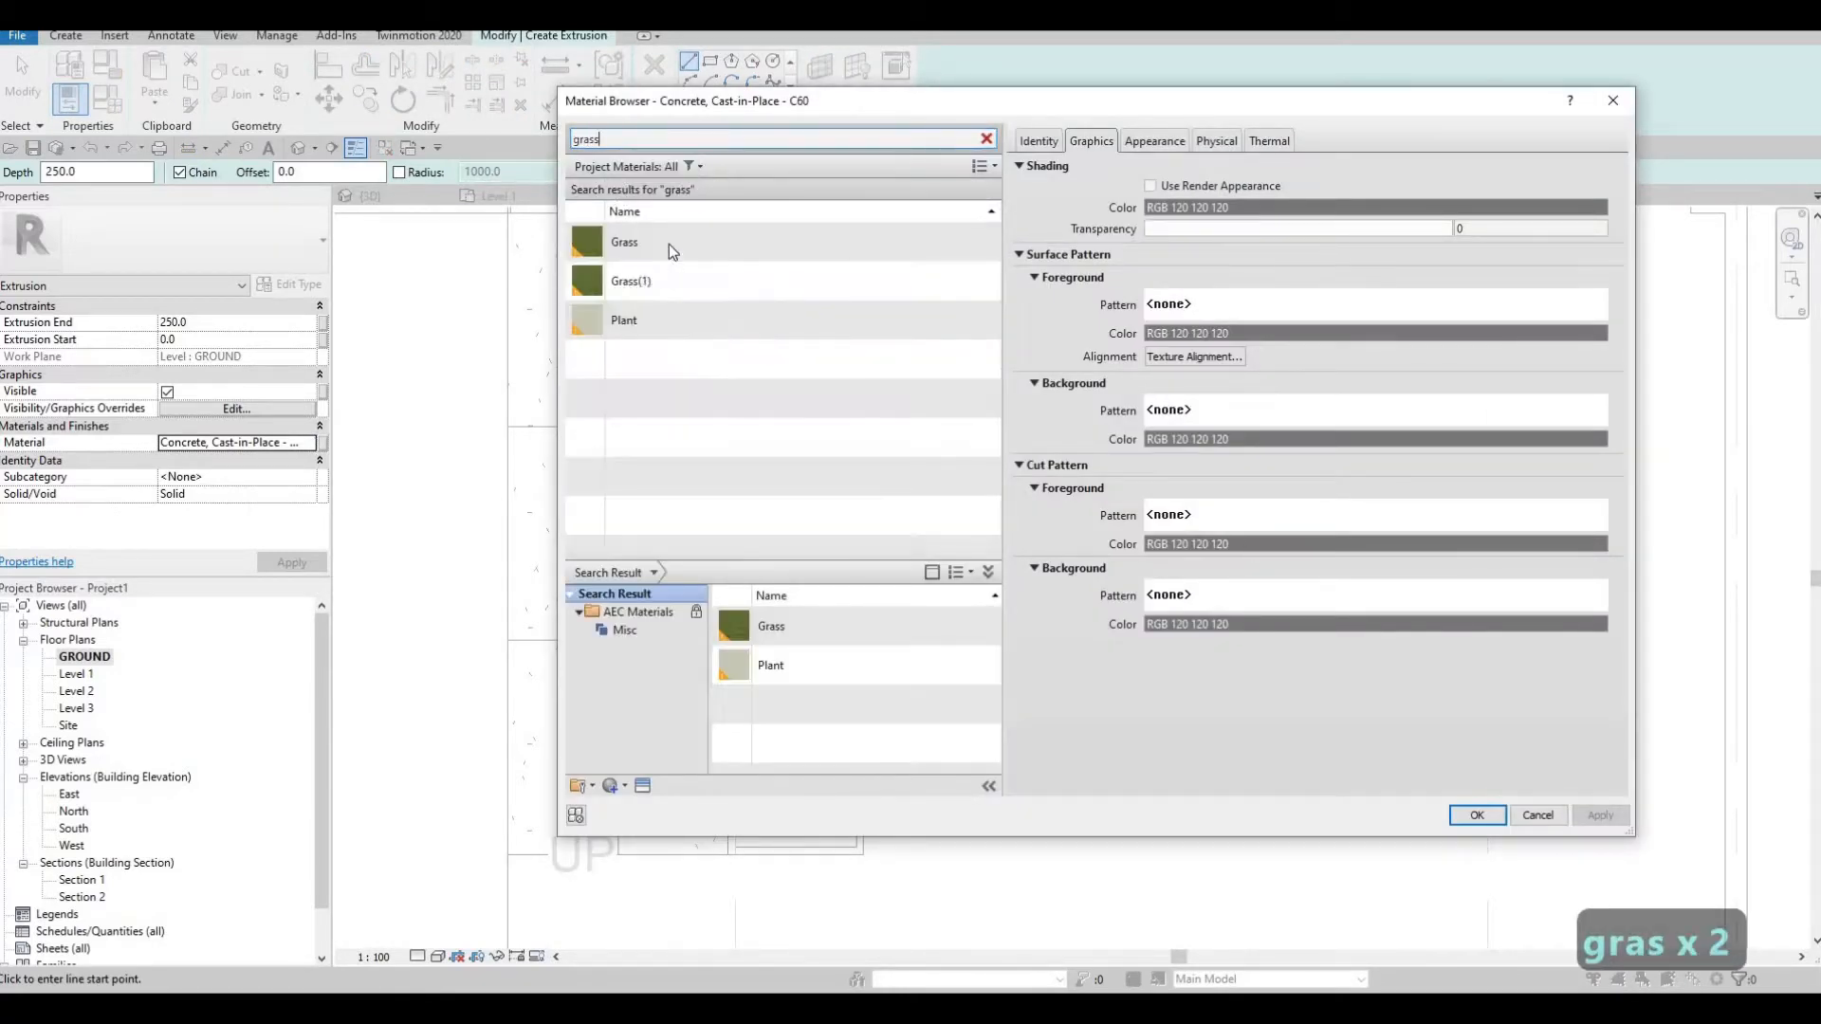
left_click(669, 245)
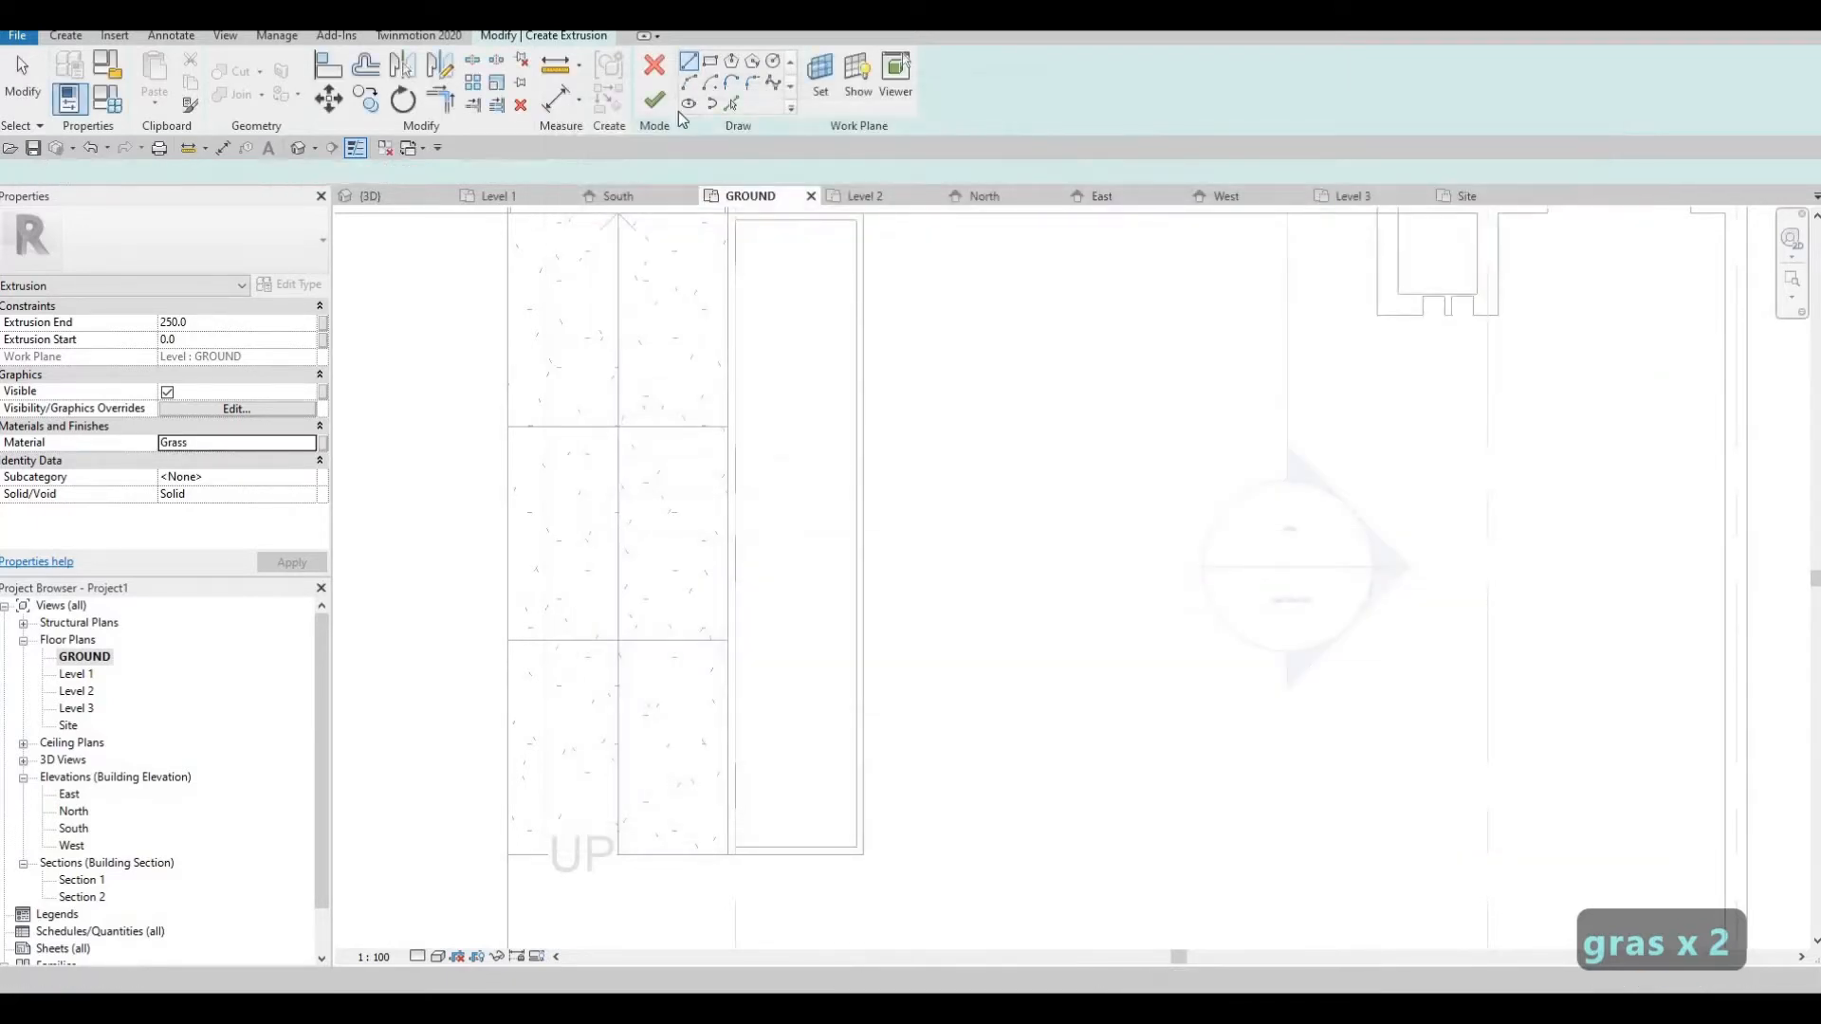
Sketch a rectangle over the hollow box's inner outline using its opposite corners, and finish the grass extrusion
left_click(709, 63)
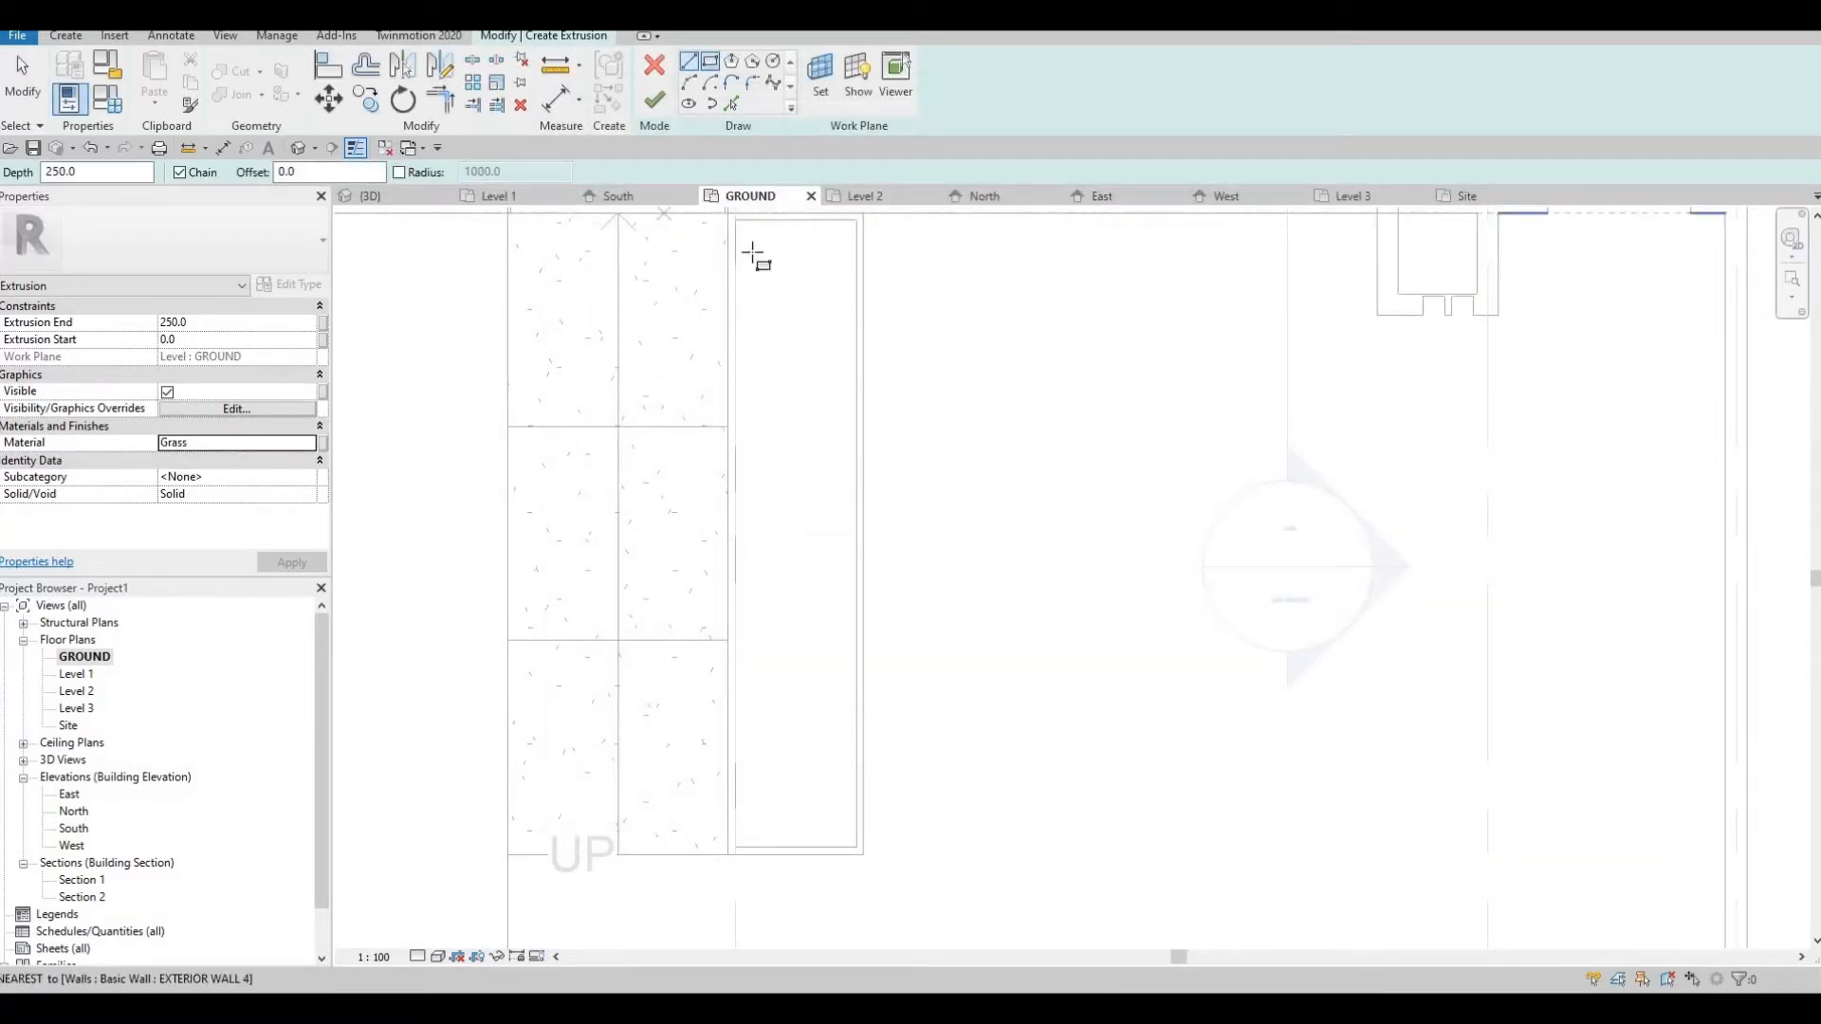
left_click(736, 221)
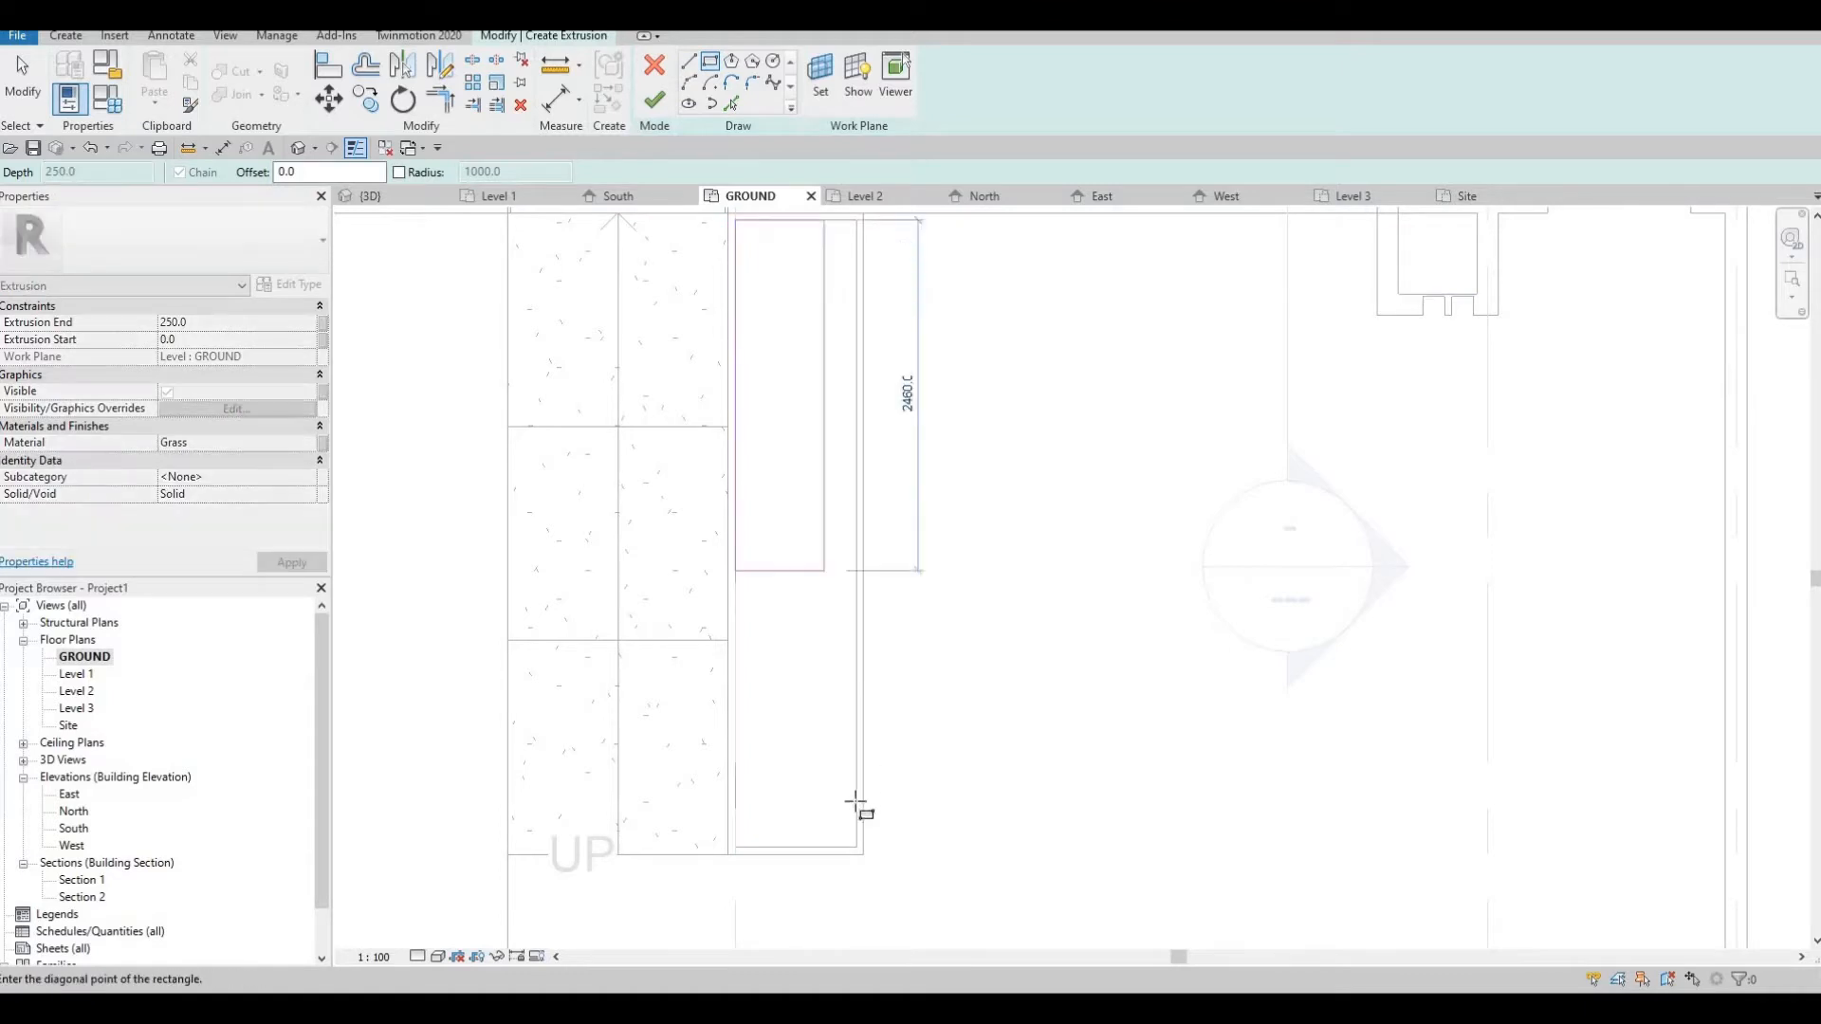
left_click(857, 847)
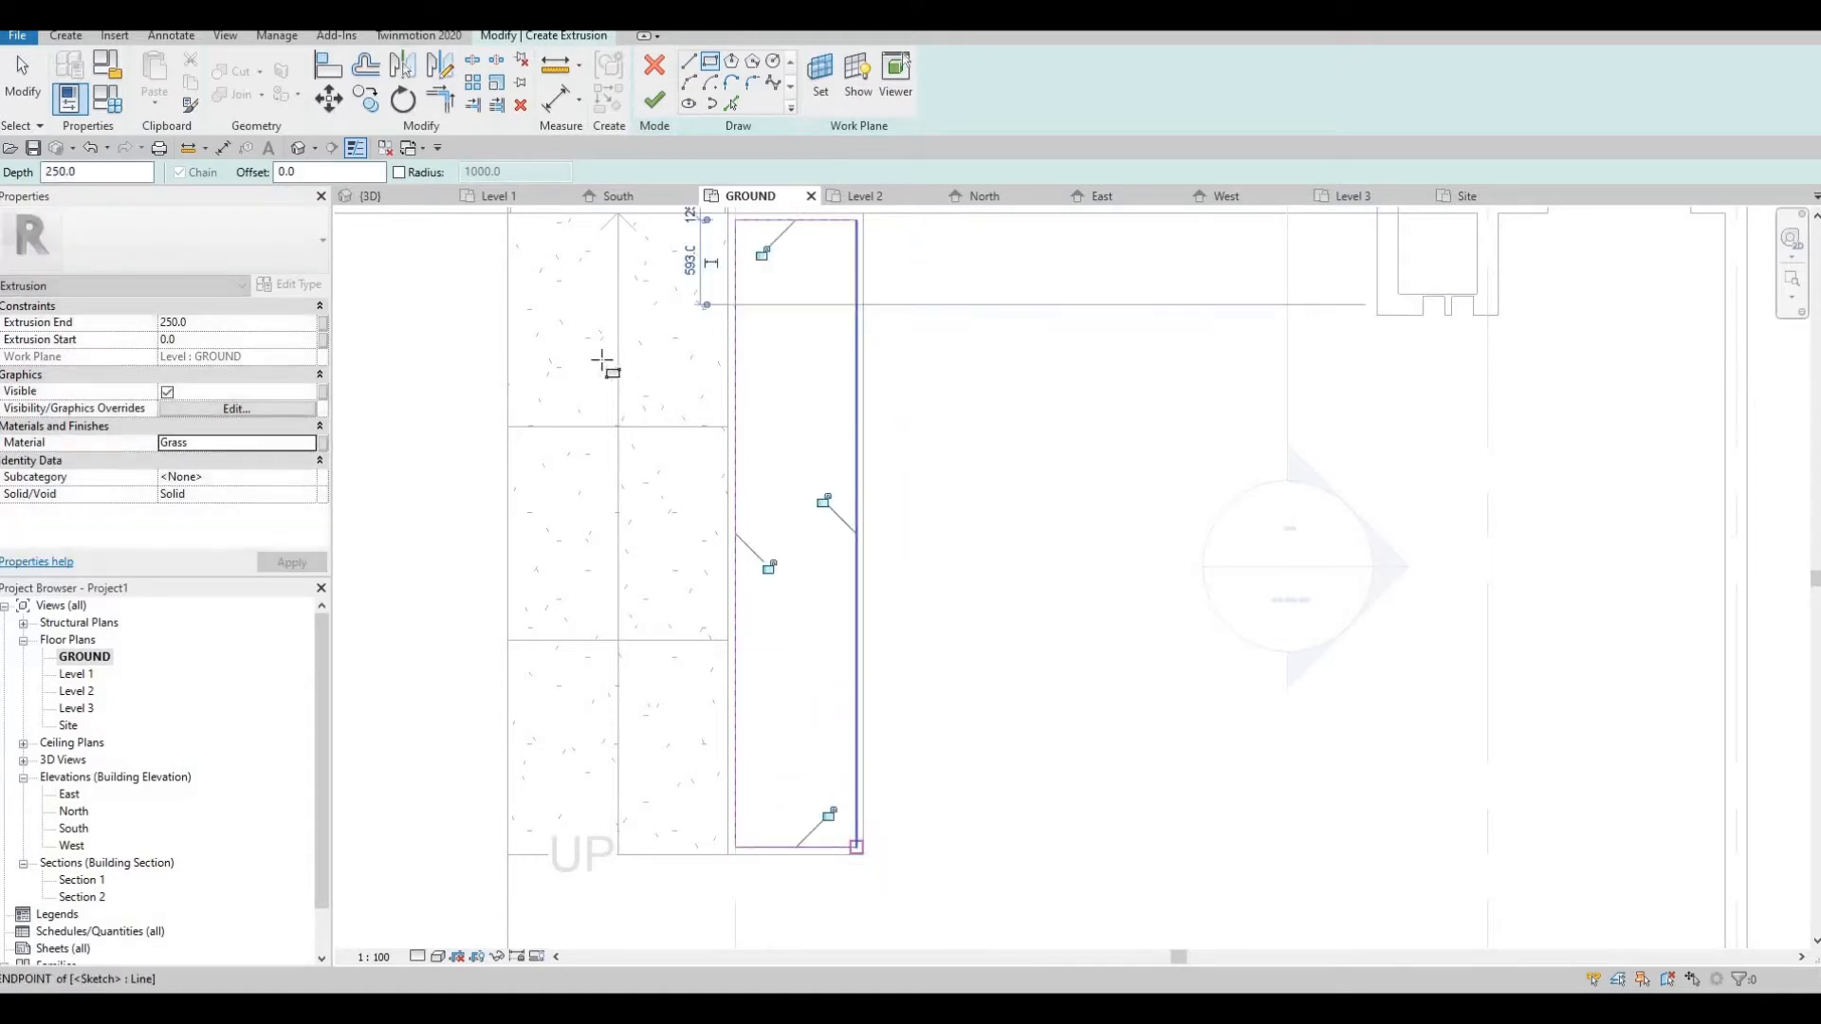
left_click(659, 100)
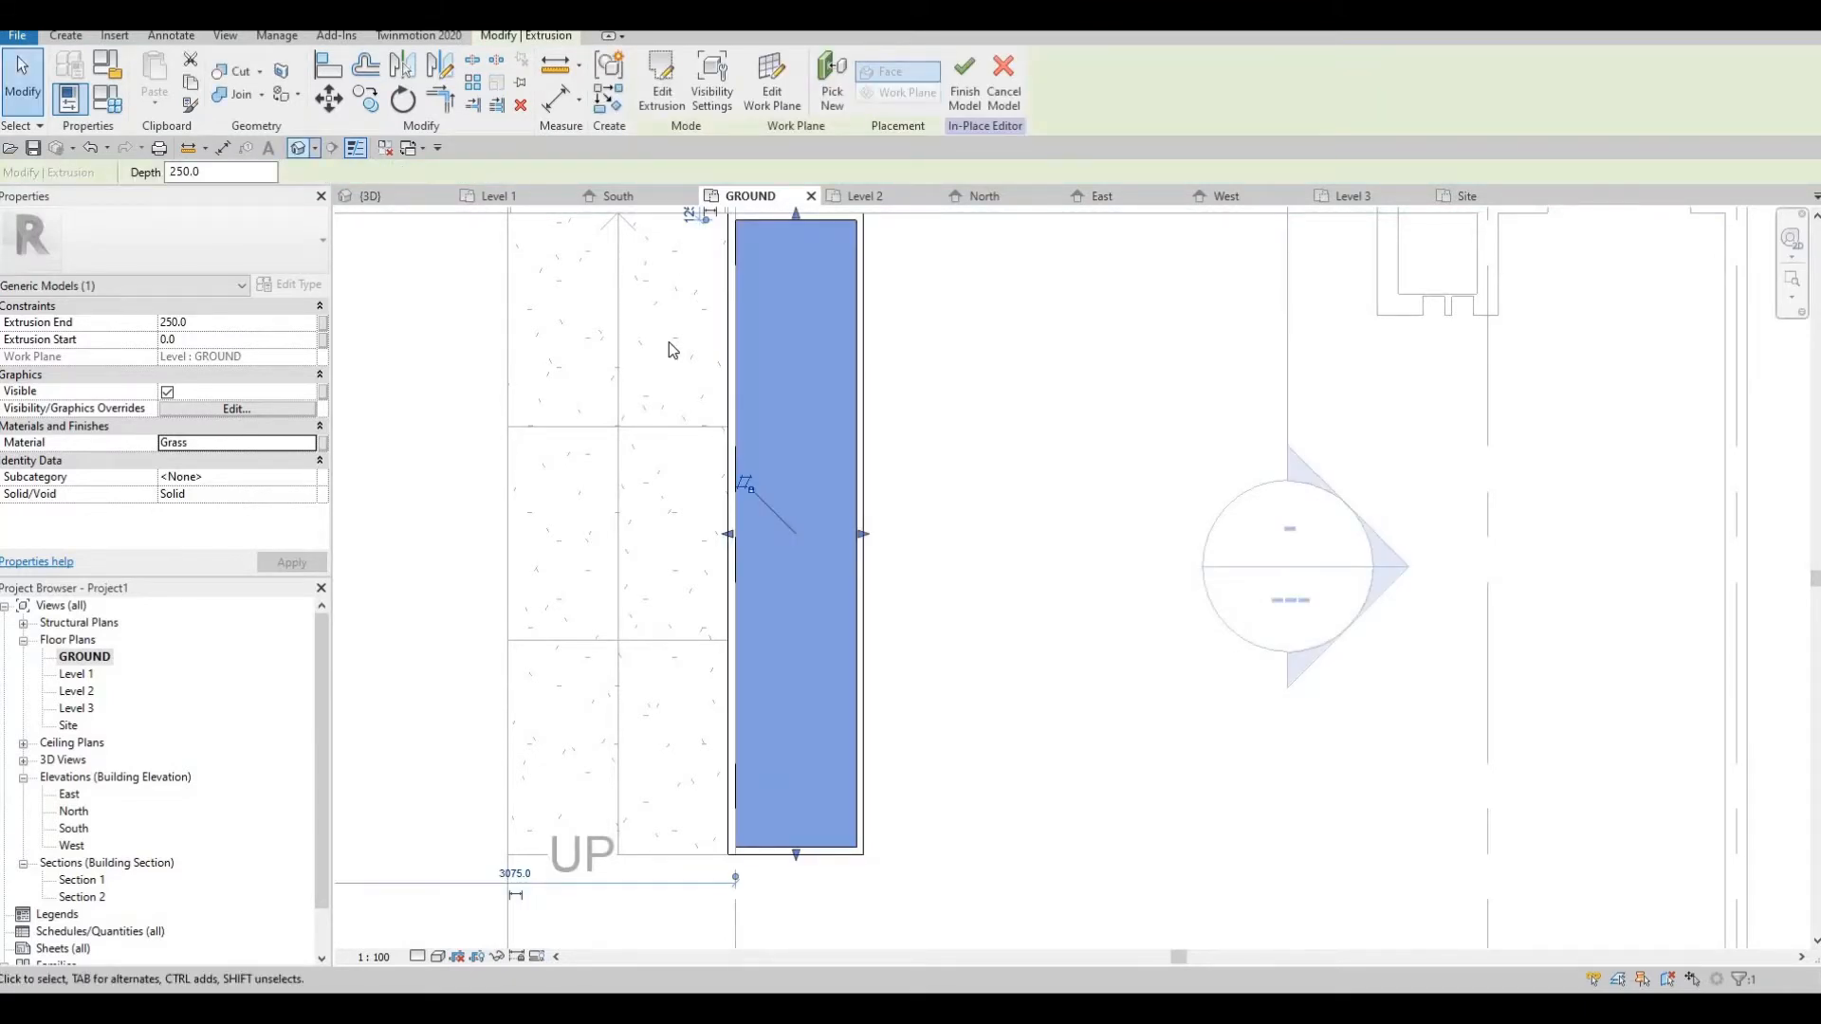
Stretch the top of the grass extrusion upward in the 3D view to about 702 mm, just below the box's rim
scroll(1083, 652, "up", 3)
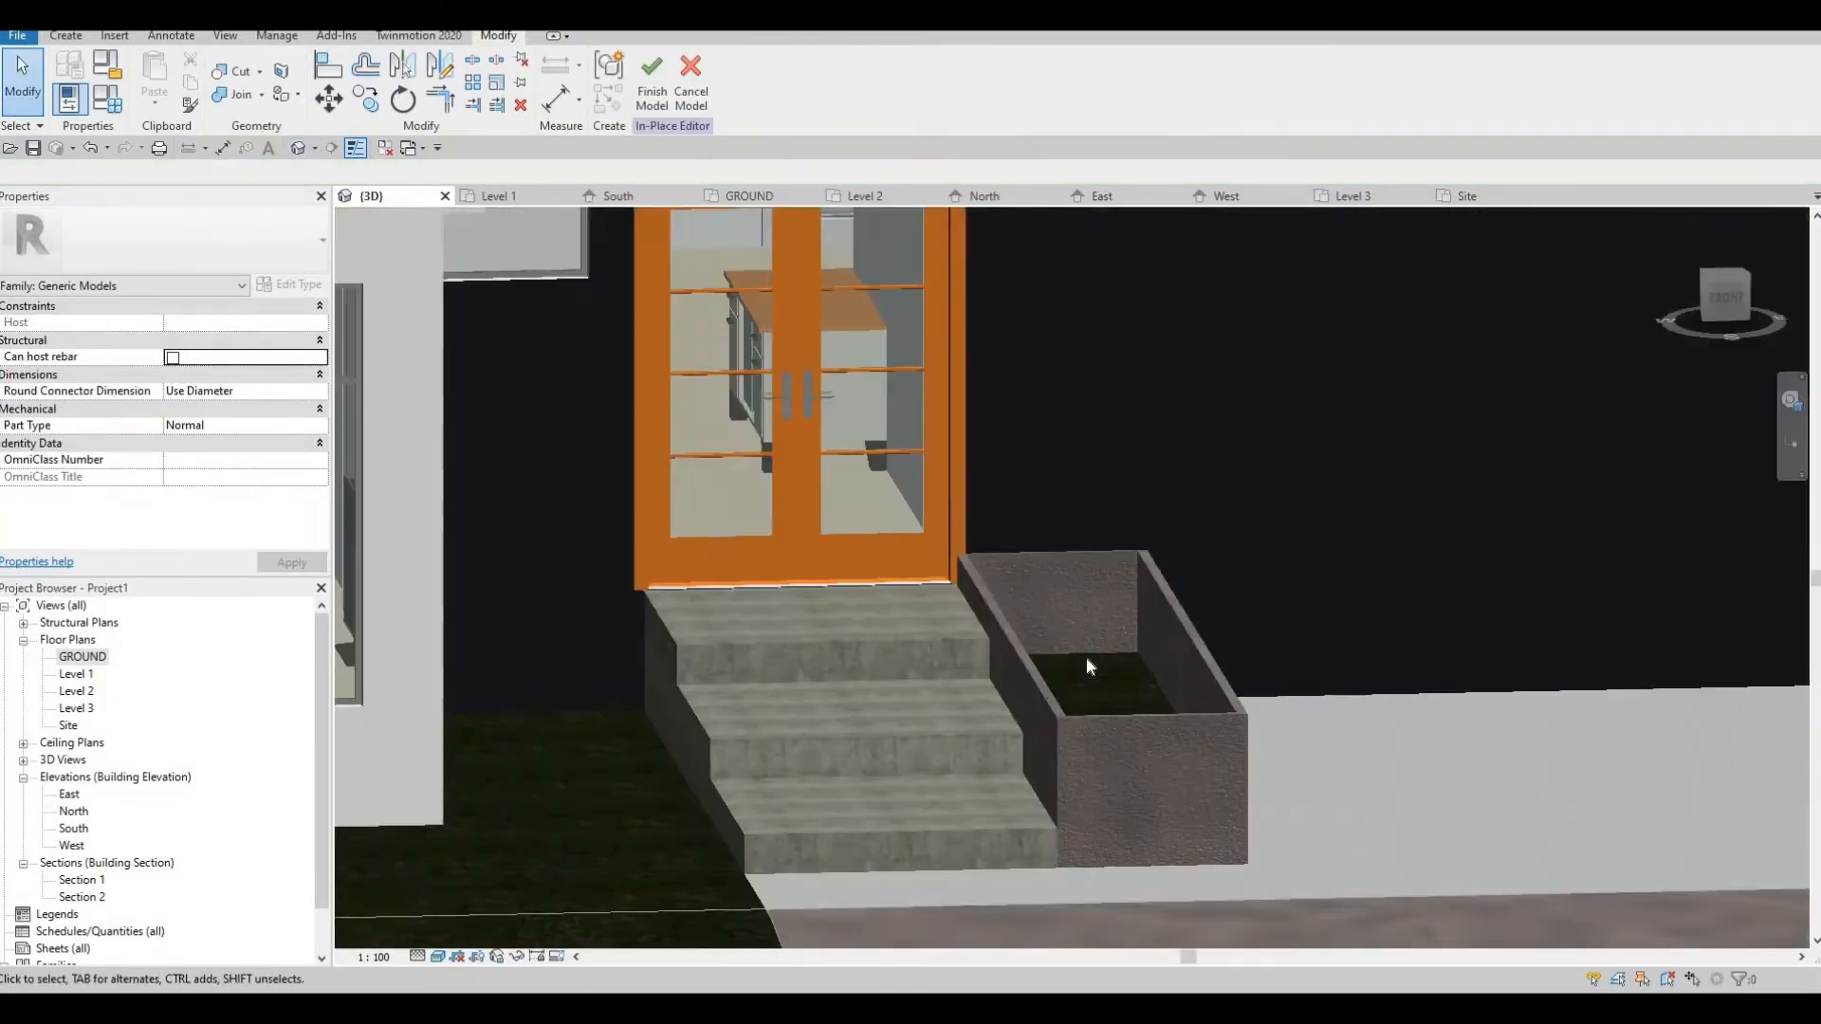
left_click(1089, 664)
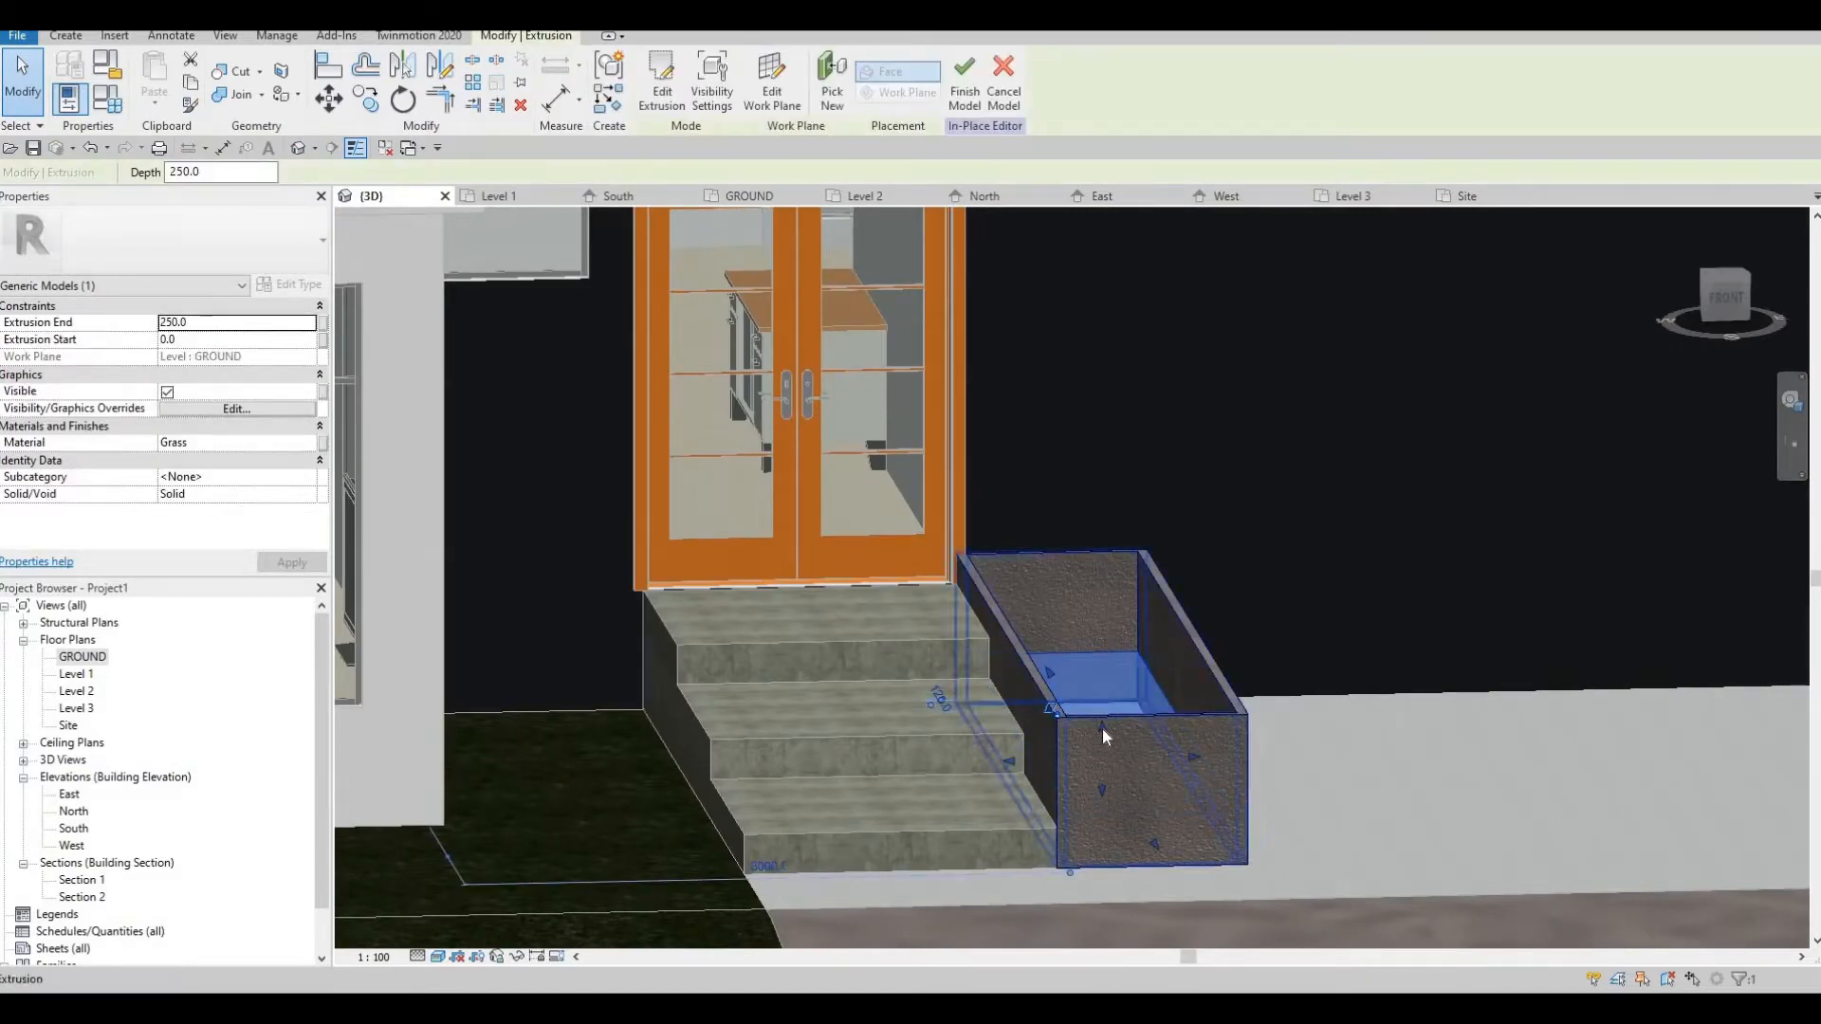
left_click_drag(1102, 661, 1125, 628)
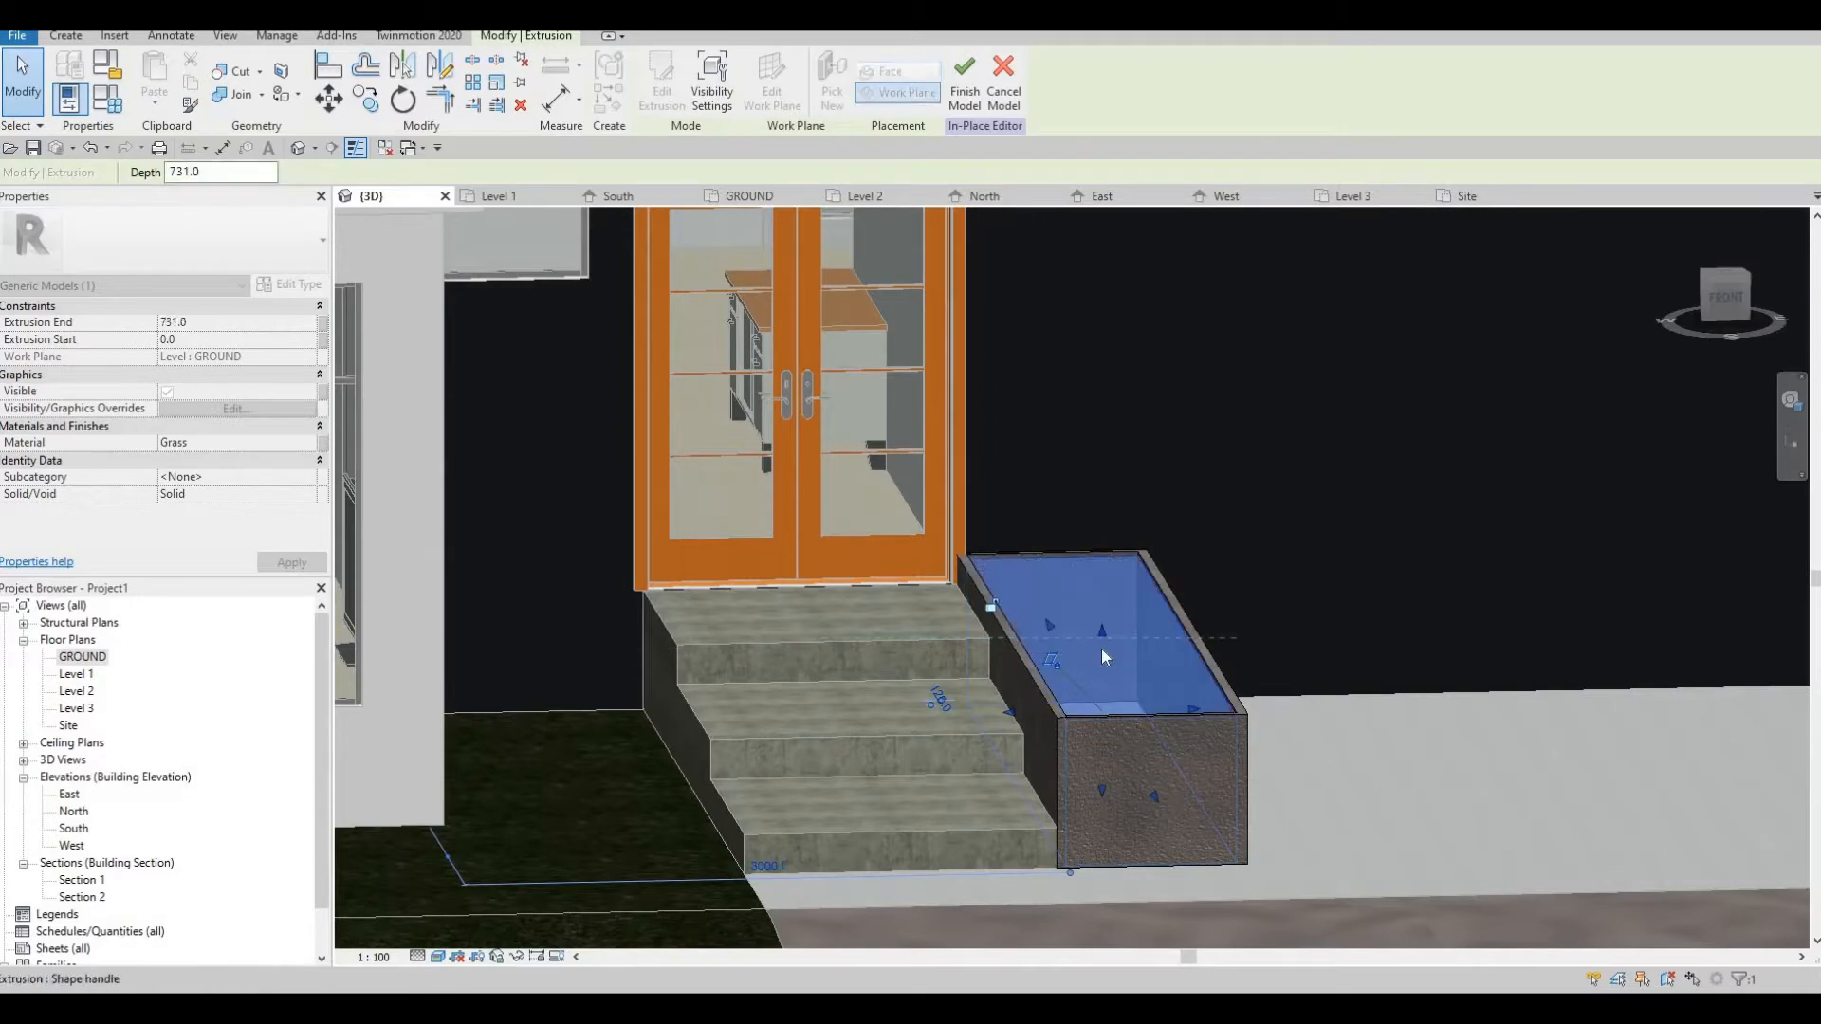
scroll(1101, 648, "up", 2)
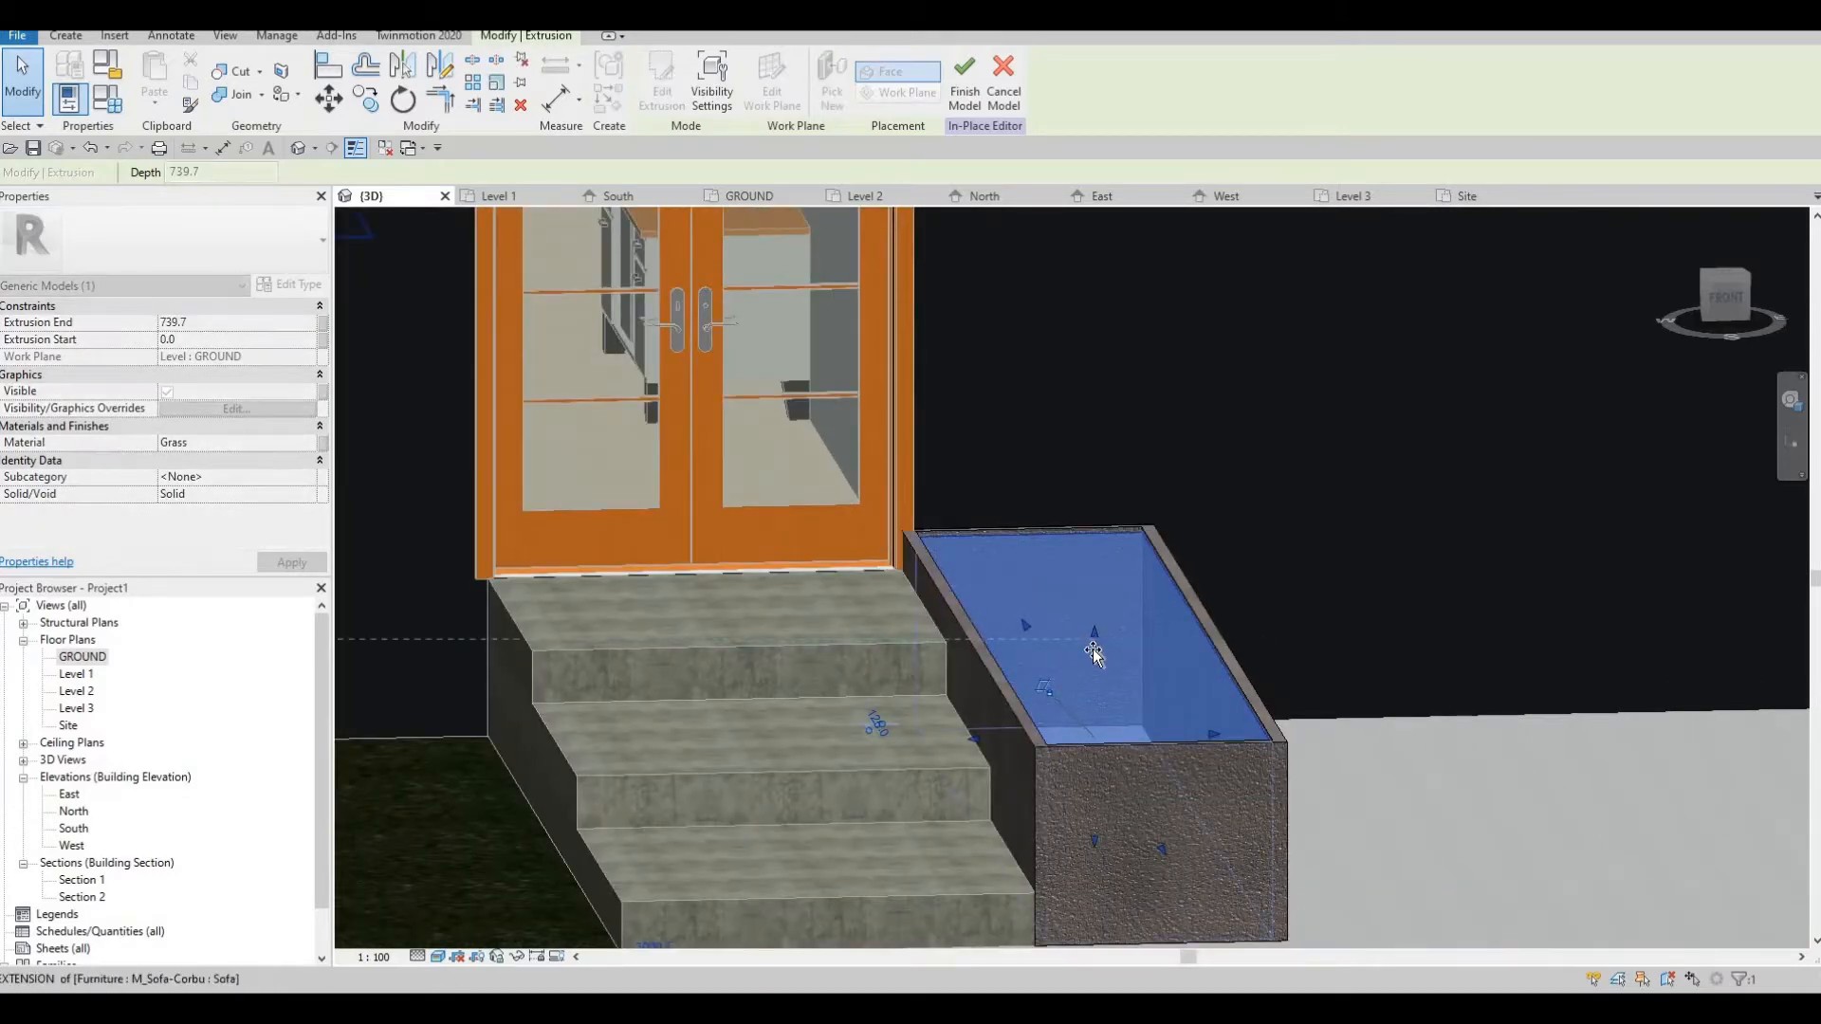
key("Escape")
middle_click_drag(1056, 635, 921, 532)
scroll(960, 633, "up", 2)
scroll(962, 634, "down", 2)
middle_click_drag(1043, 607, 977, 632, "shift")
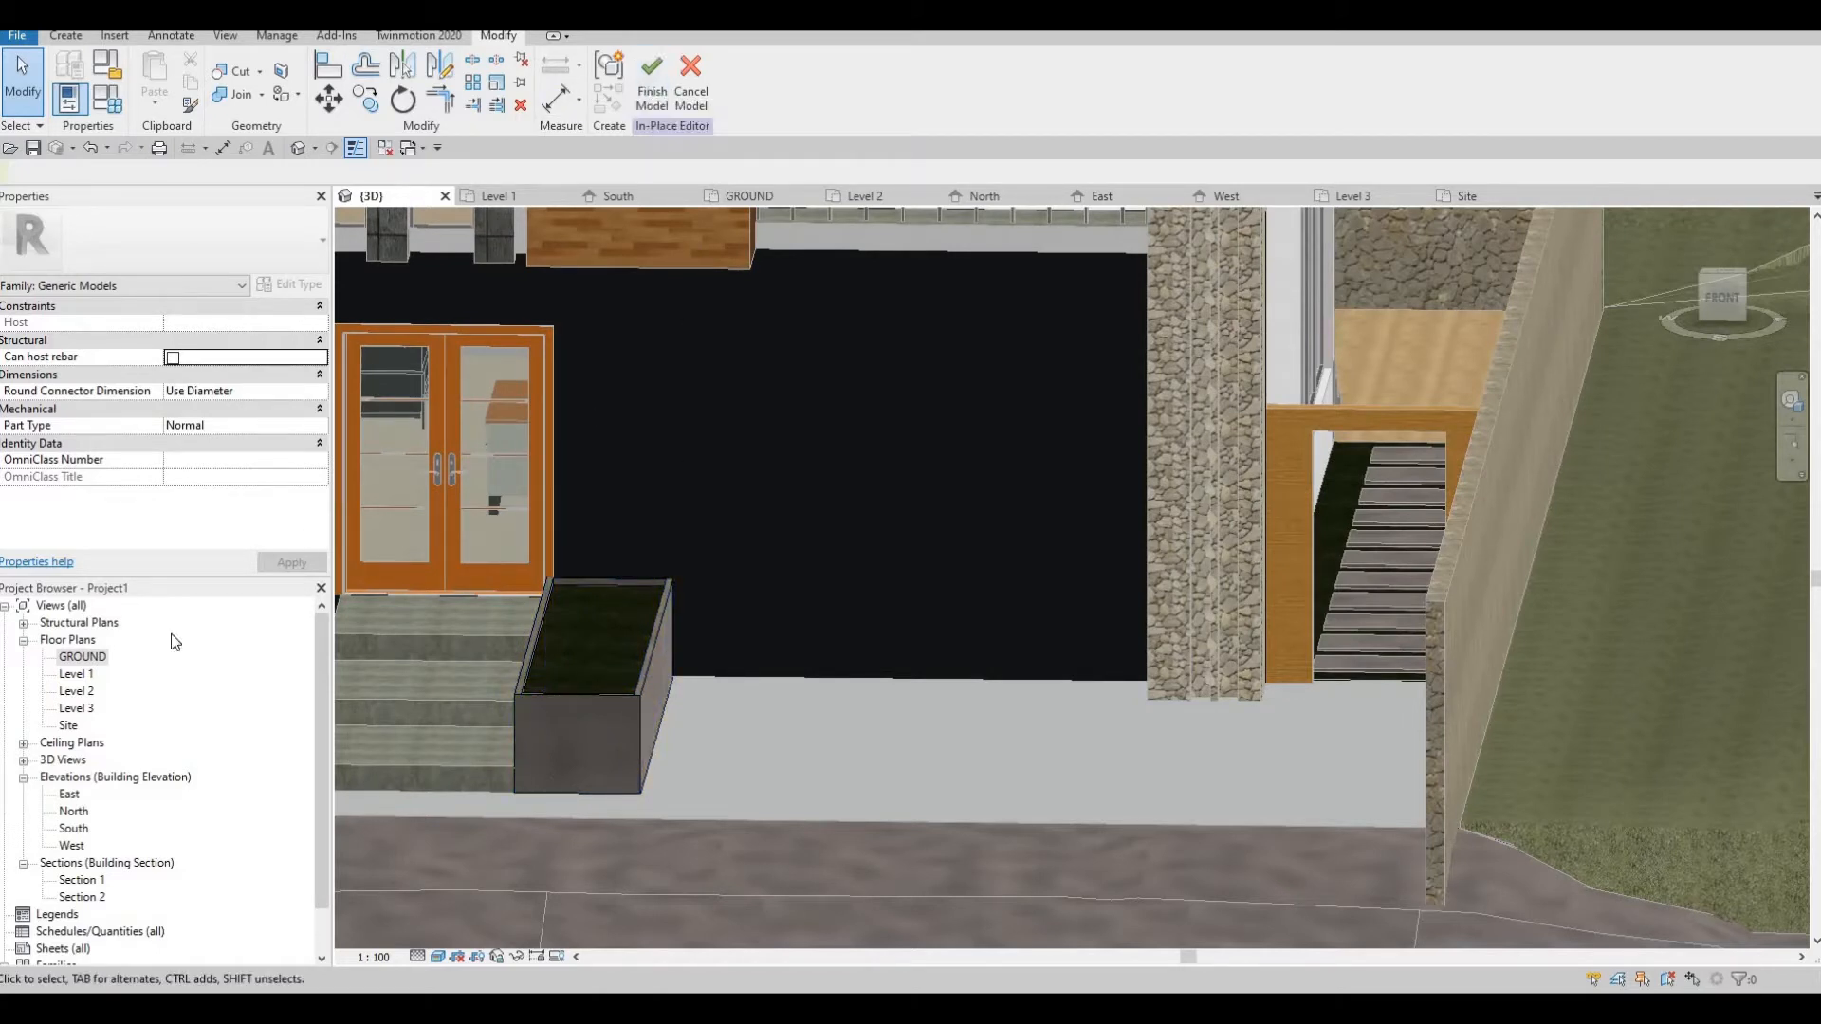
Narrow the concrete box in the GROUND plan by moving its long outer side toward the stairs
double_click(91, 664)
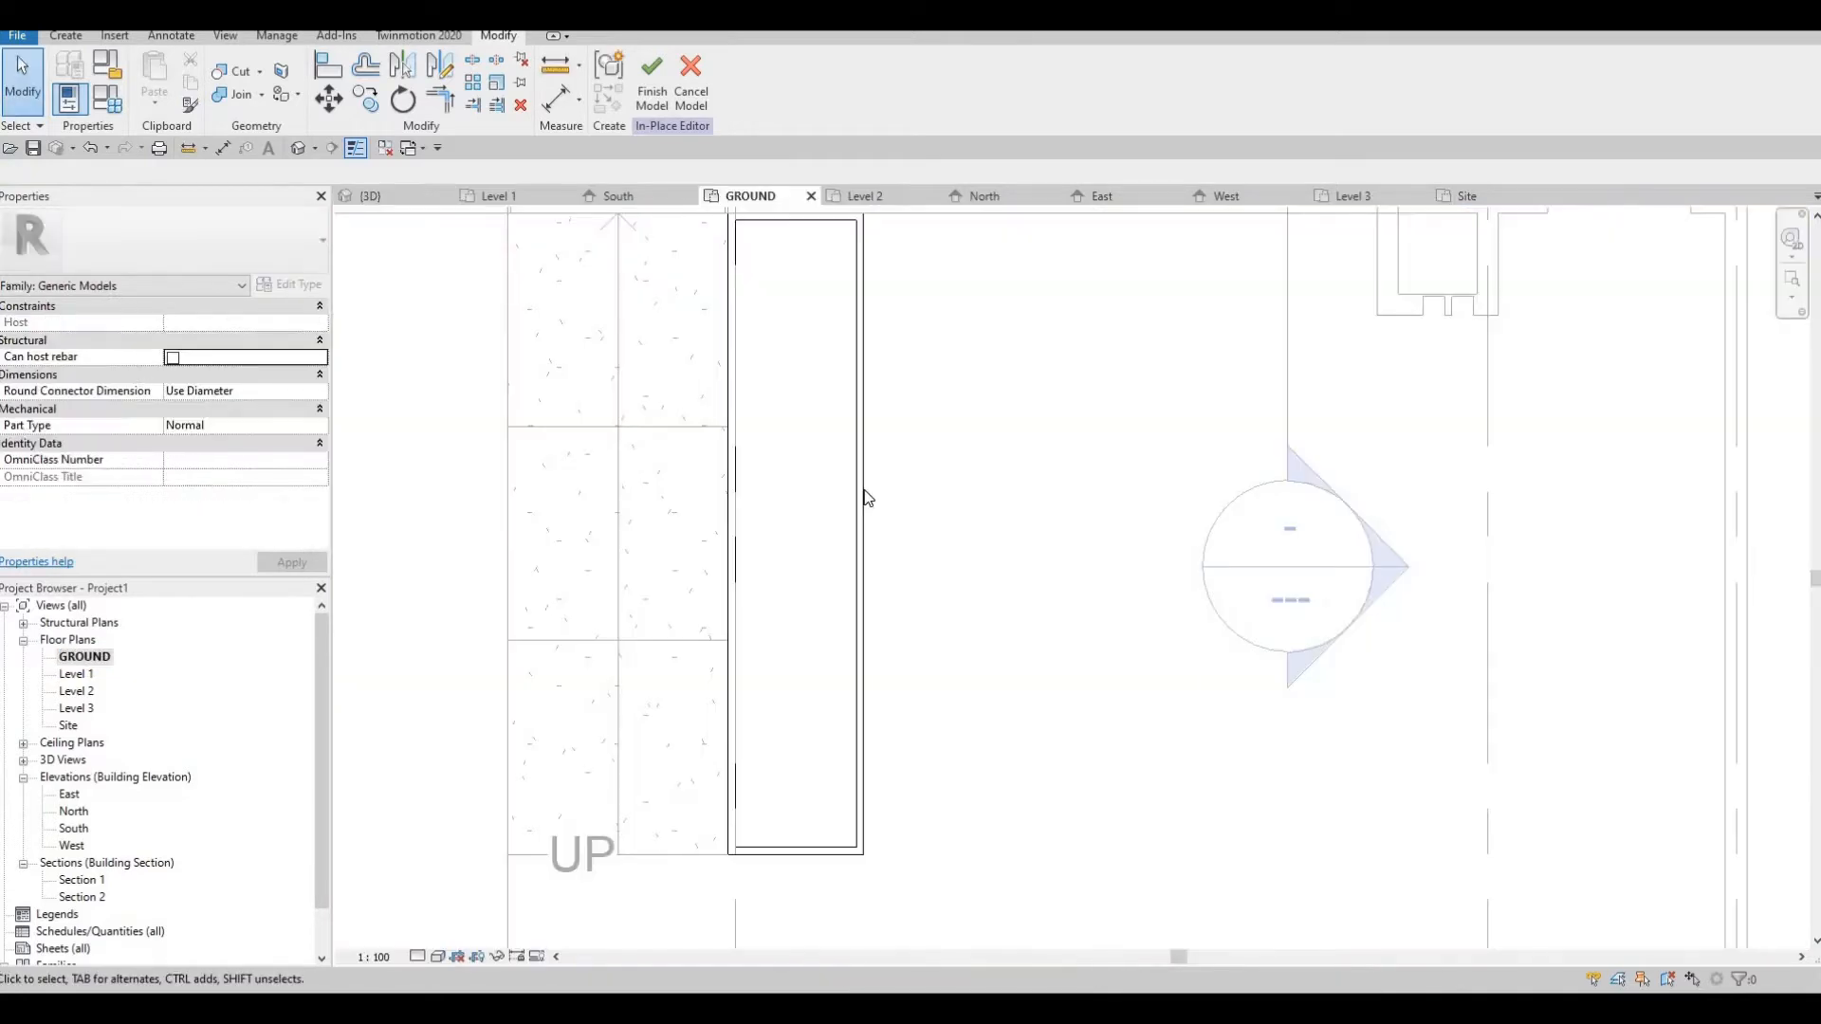
left_click(858, 514)
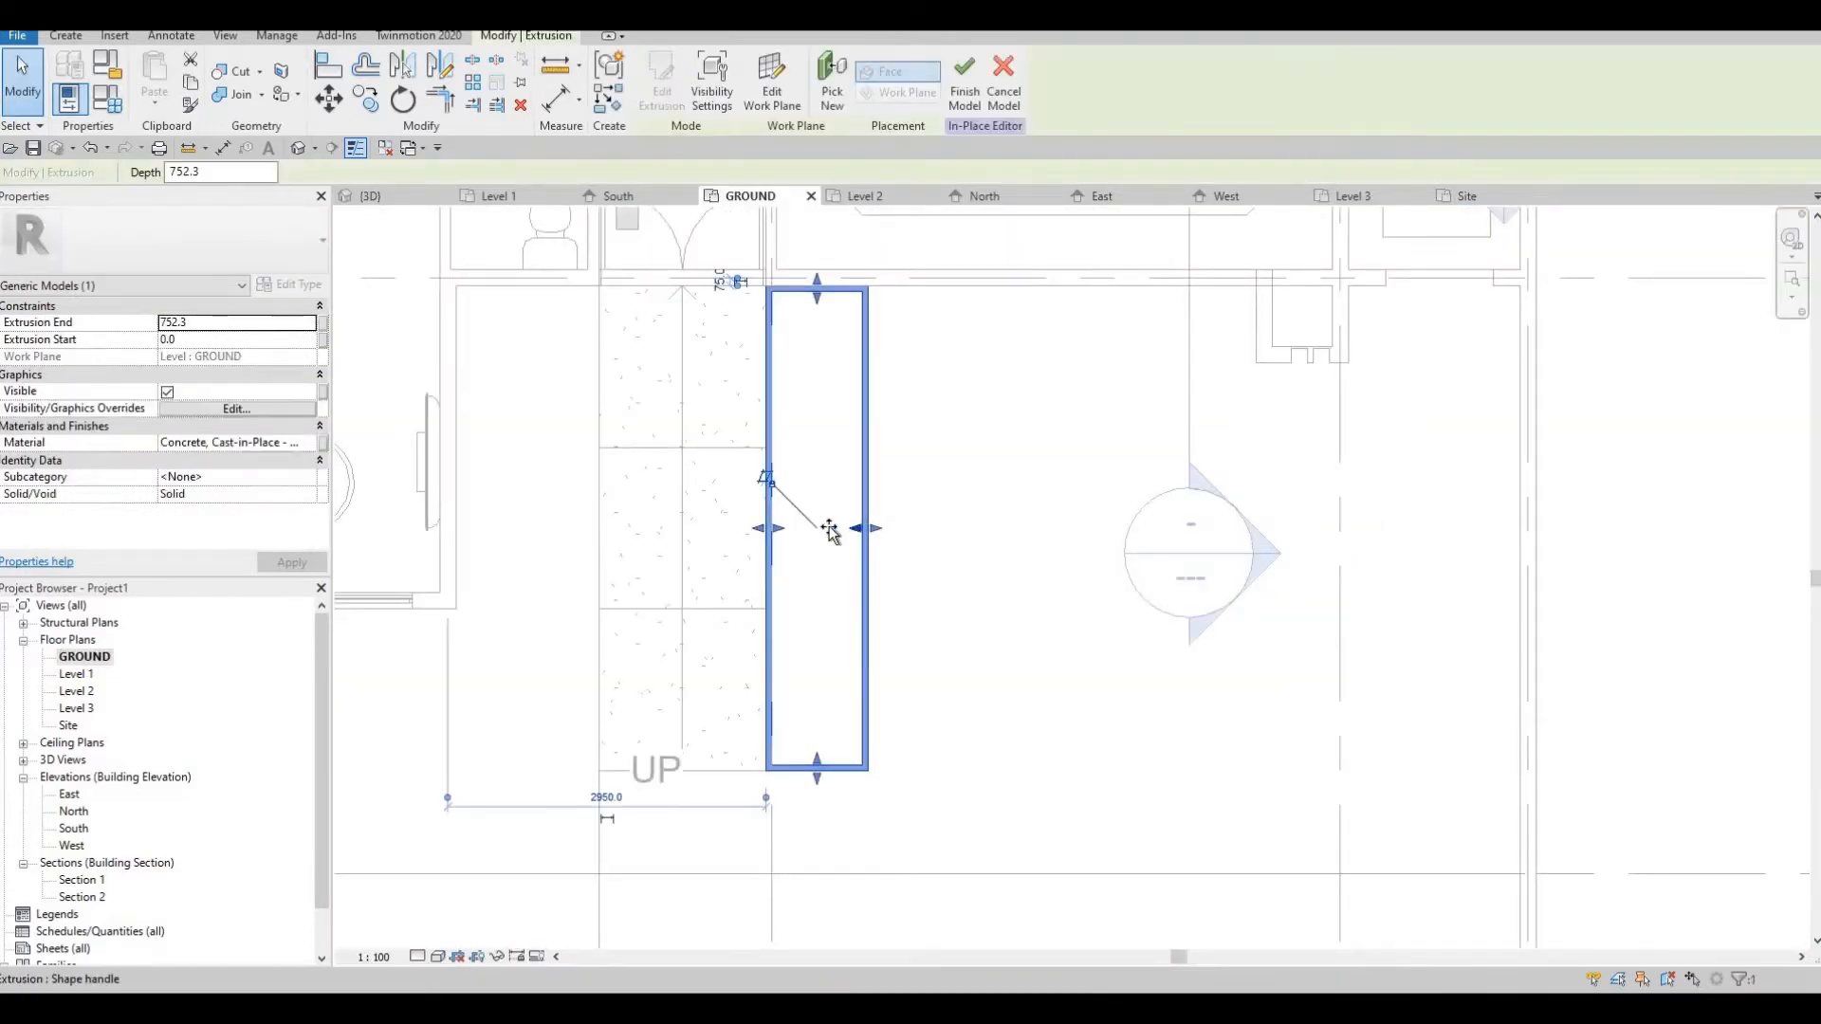
left_click_drag(832, 531, 867, 521)
left_click(875, 529)
key("Escape")
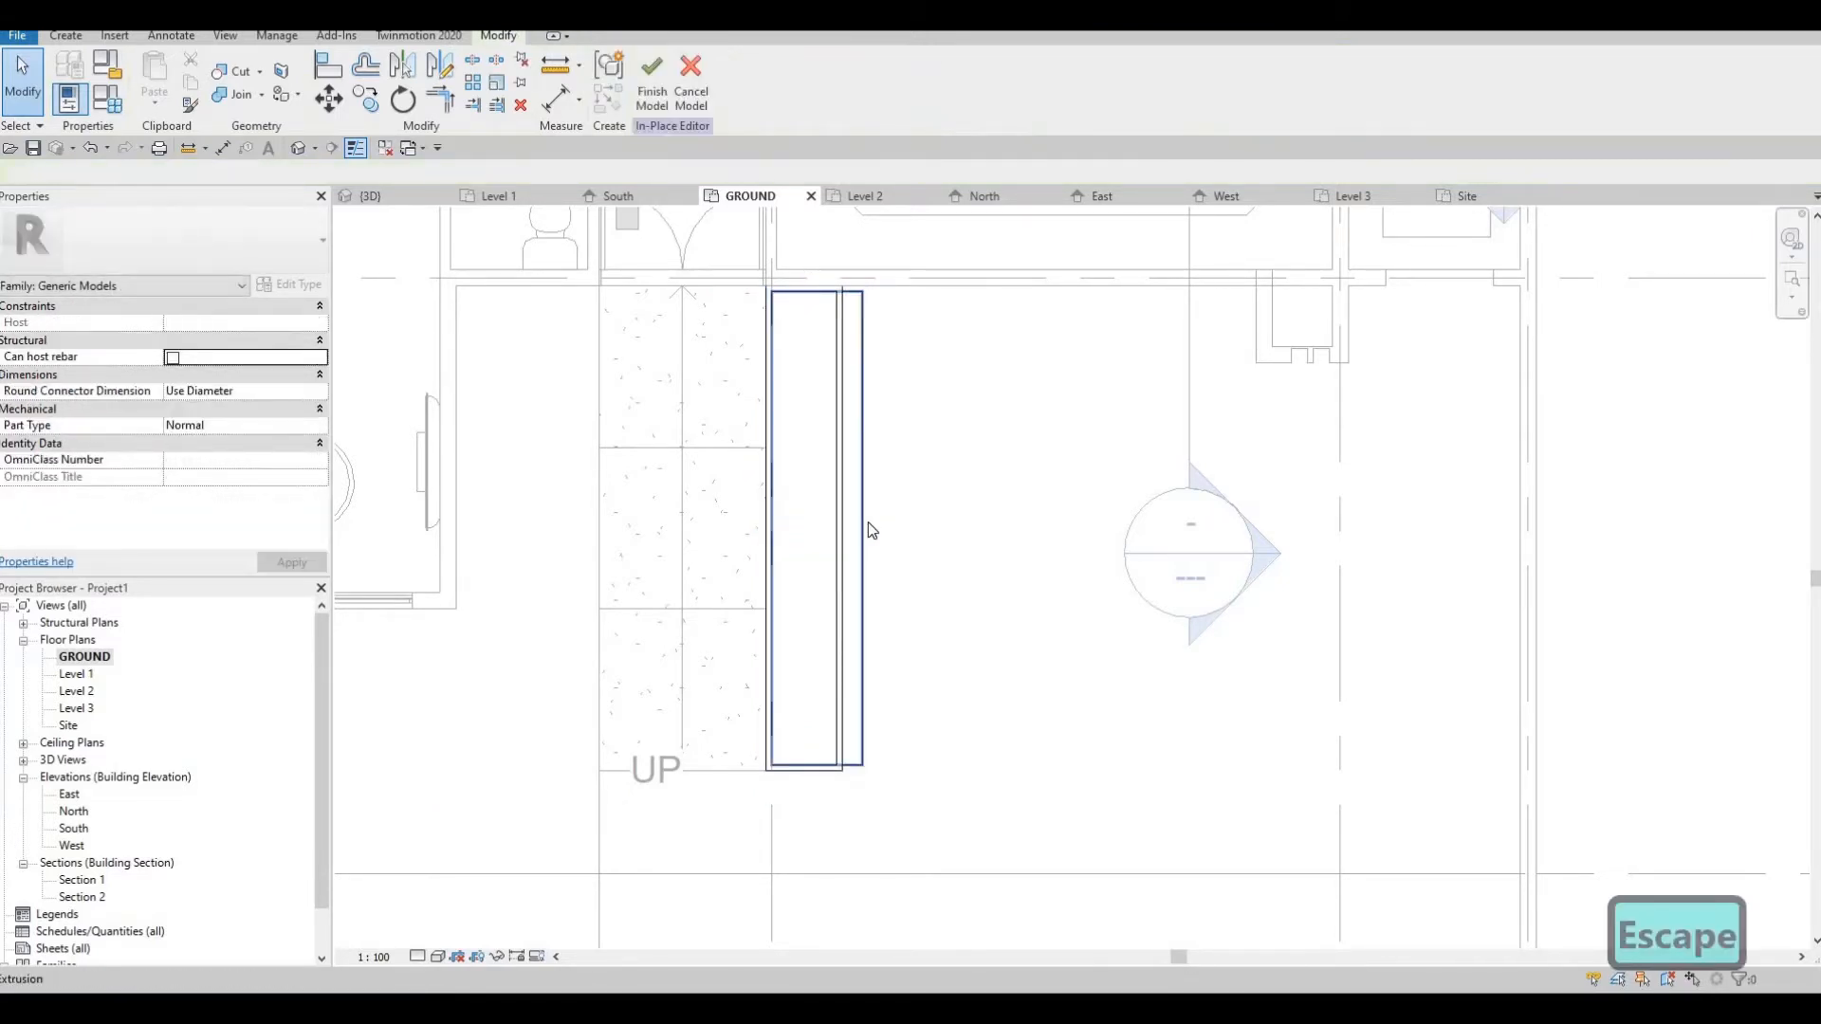
Narrow the grass extrusion from its outer side so it fits inside the narrowed concrete box
left_click(865, 529)
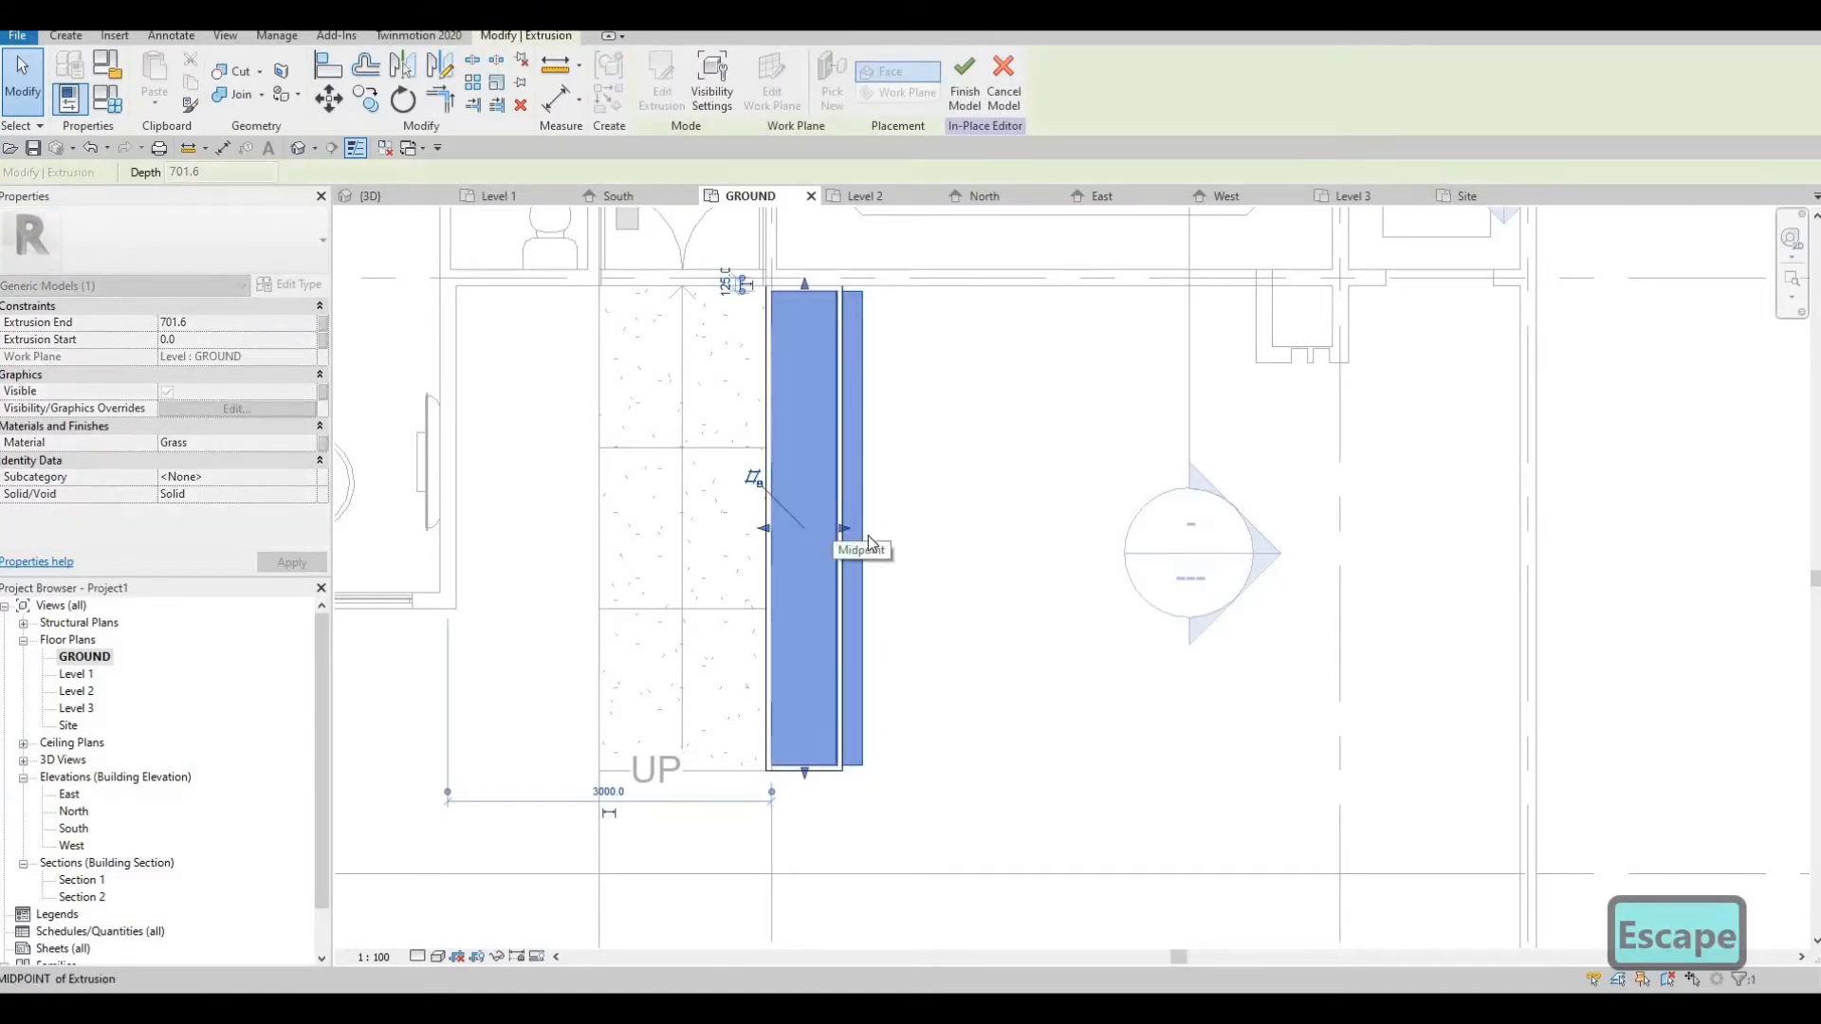
key("Escape")
scroll(834, 557, "down", 2)
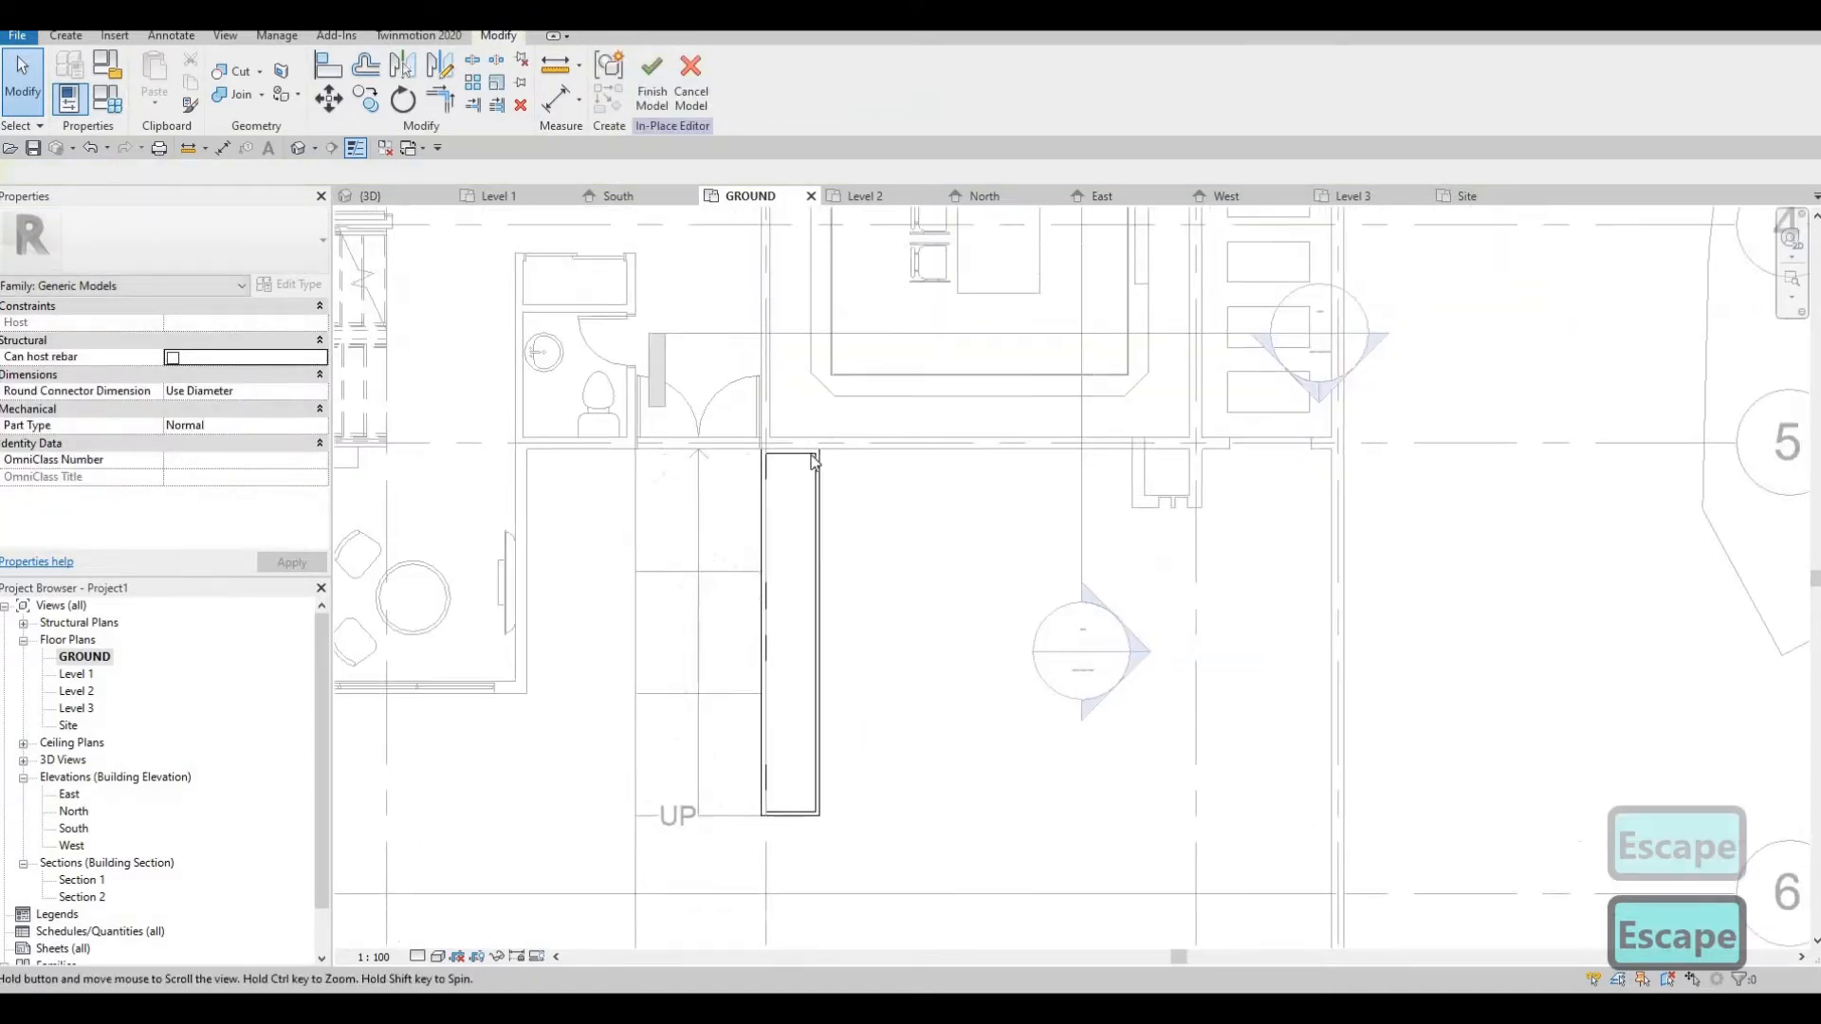
scroll(813, 462, "up", 4)
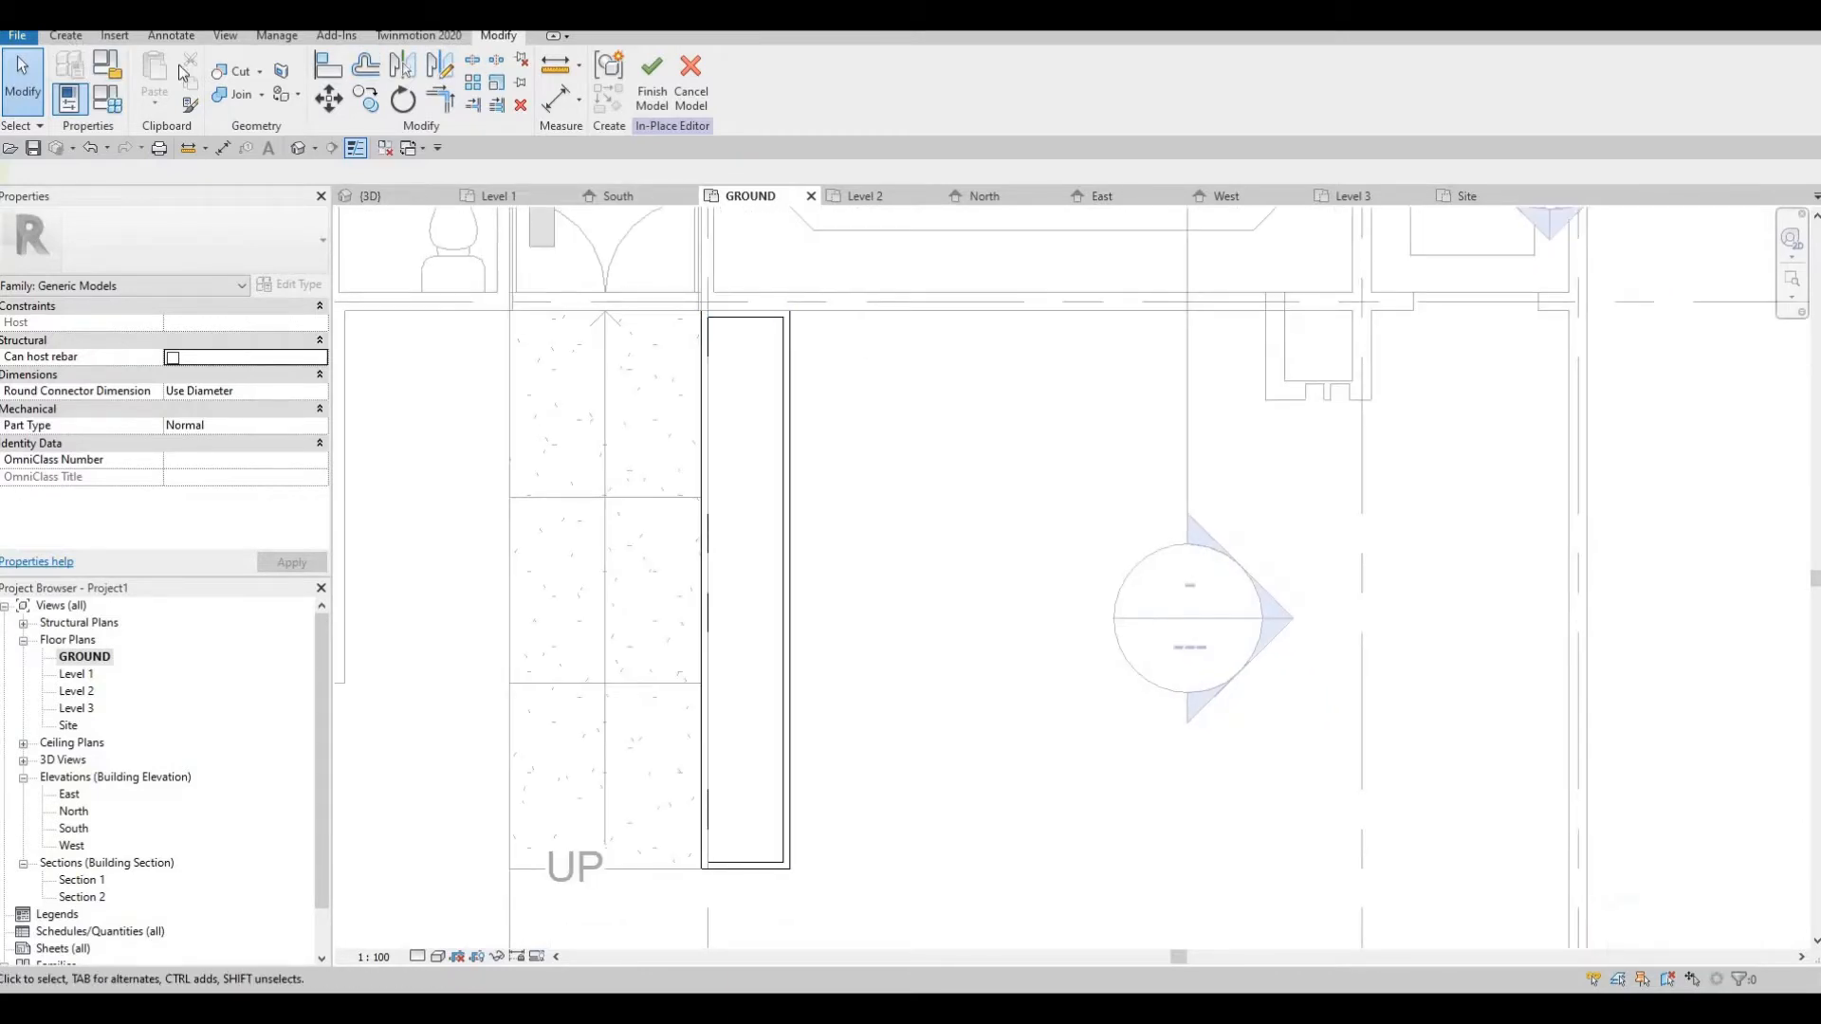
Start a solid sweep and pick the four outer top edges of the planter box in 3D as its path
left_click(66, 36)
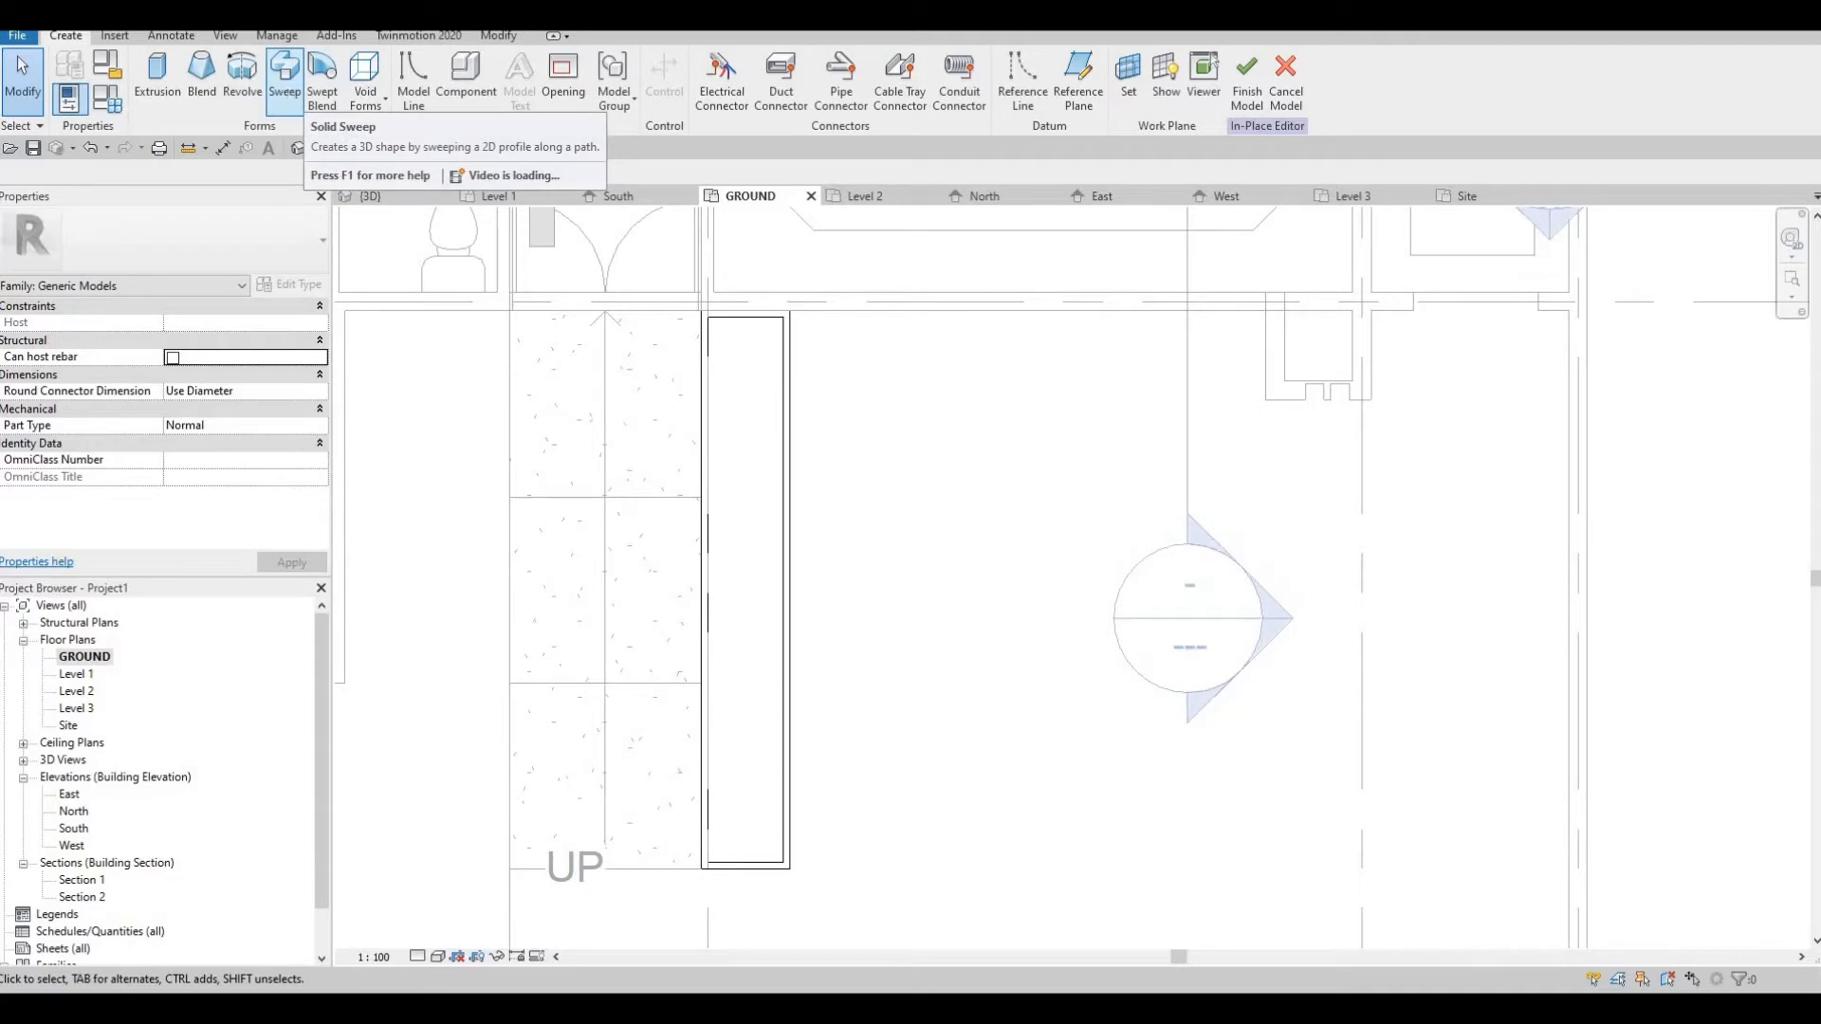
left_click(285, 76)
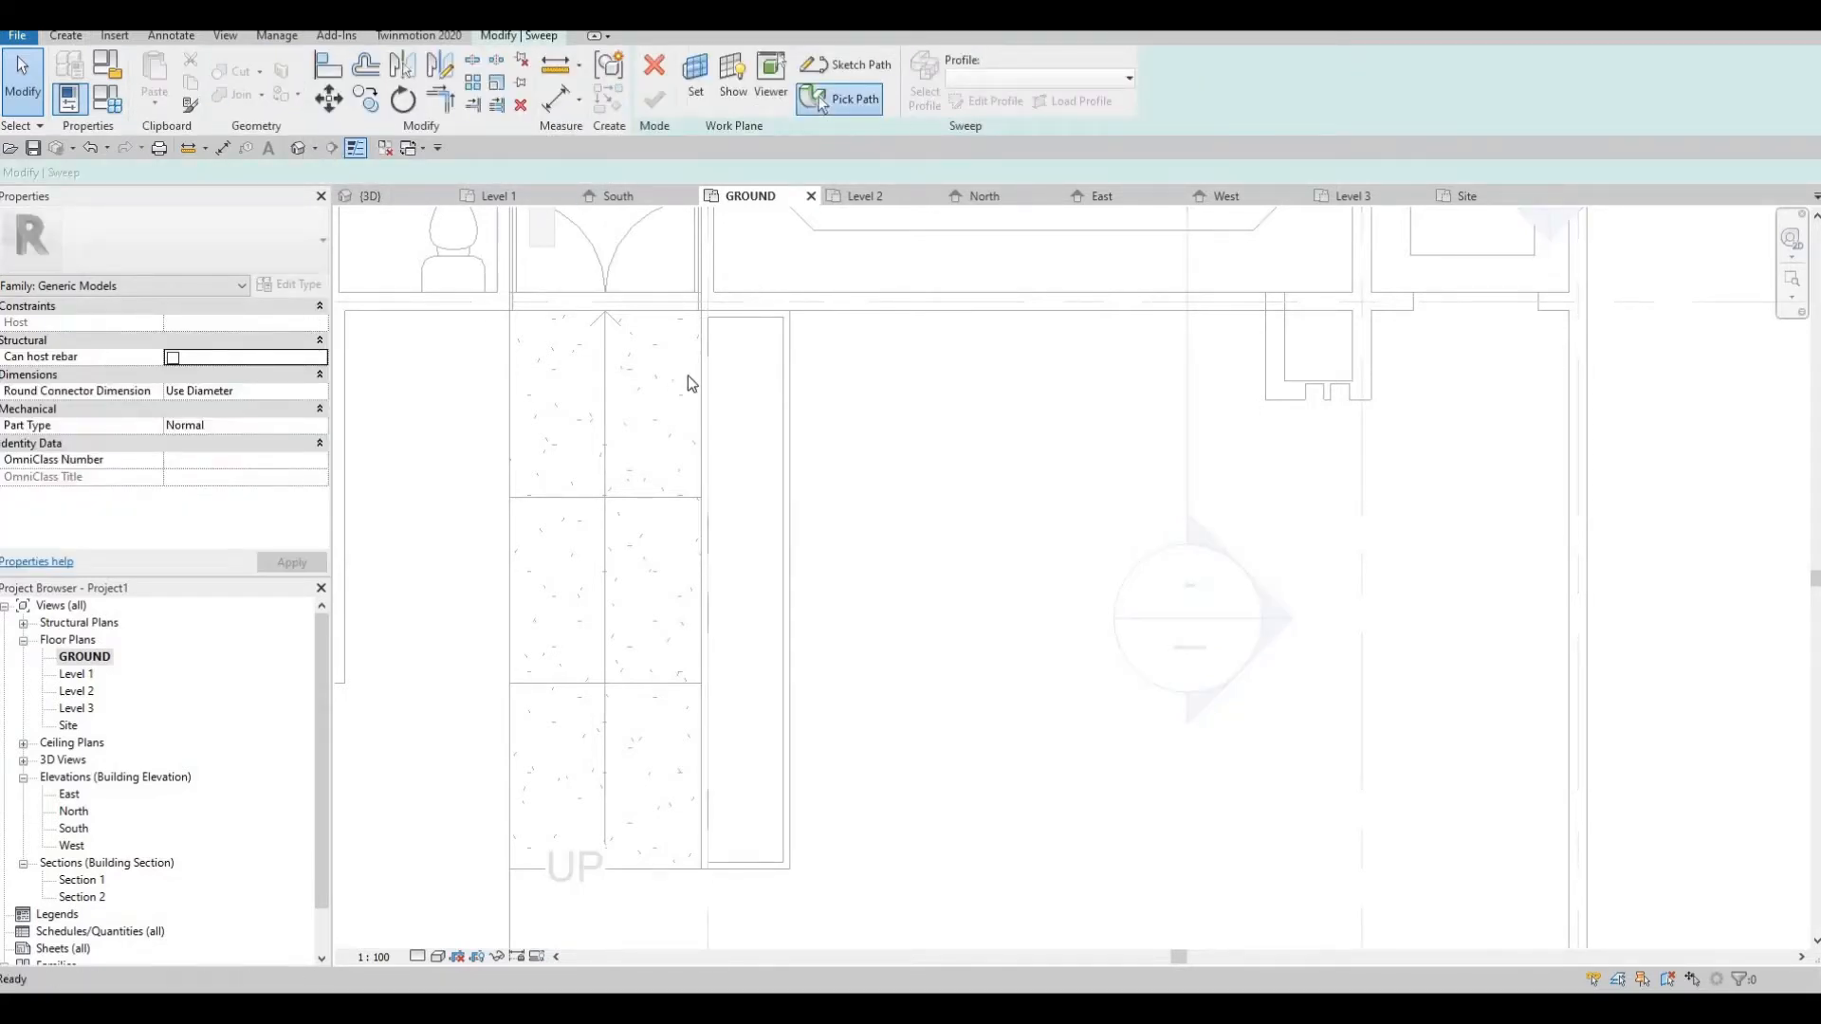
left_click(300, 149)
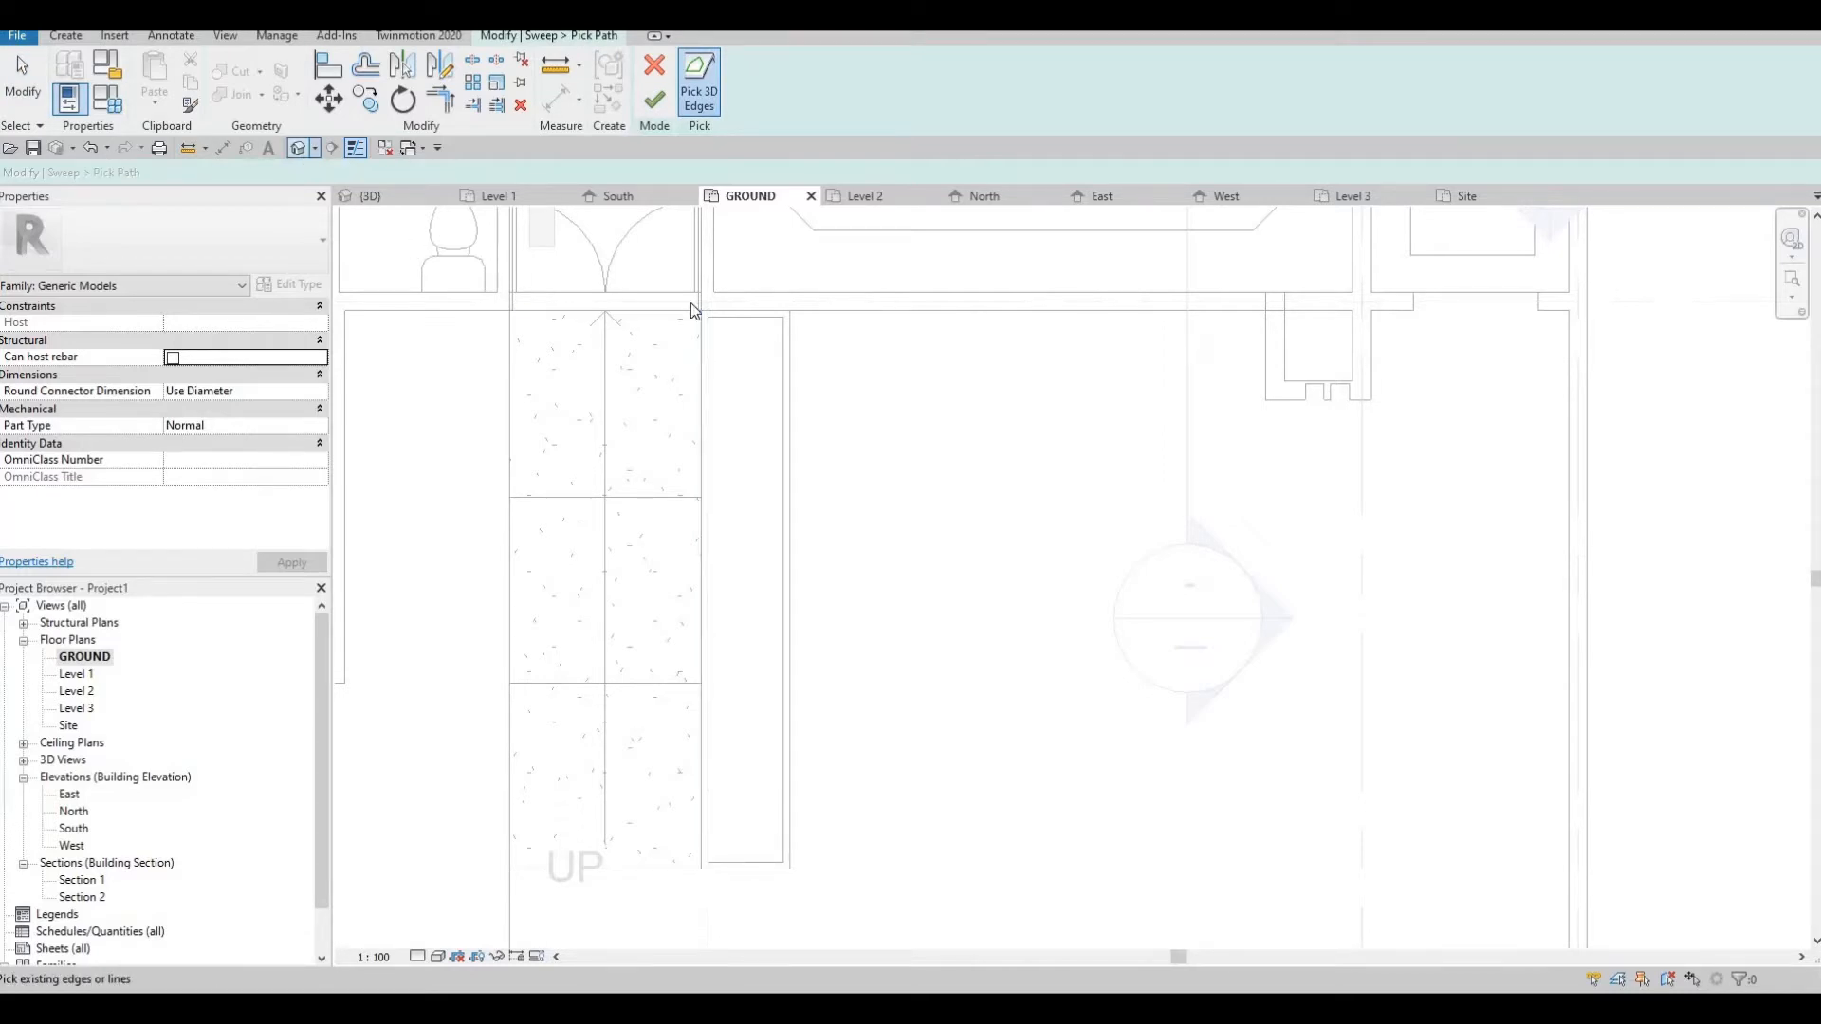
middle_click_drag(1050, 450, 1147, 475, "shift")
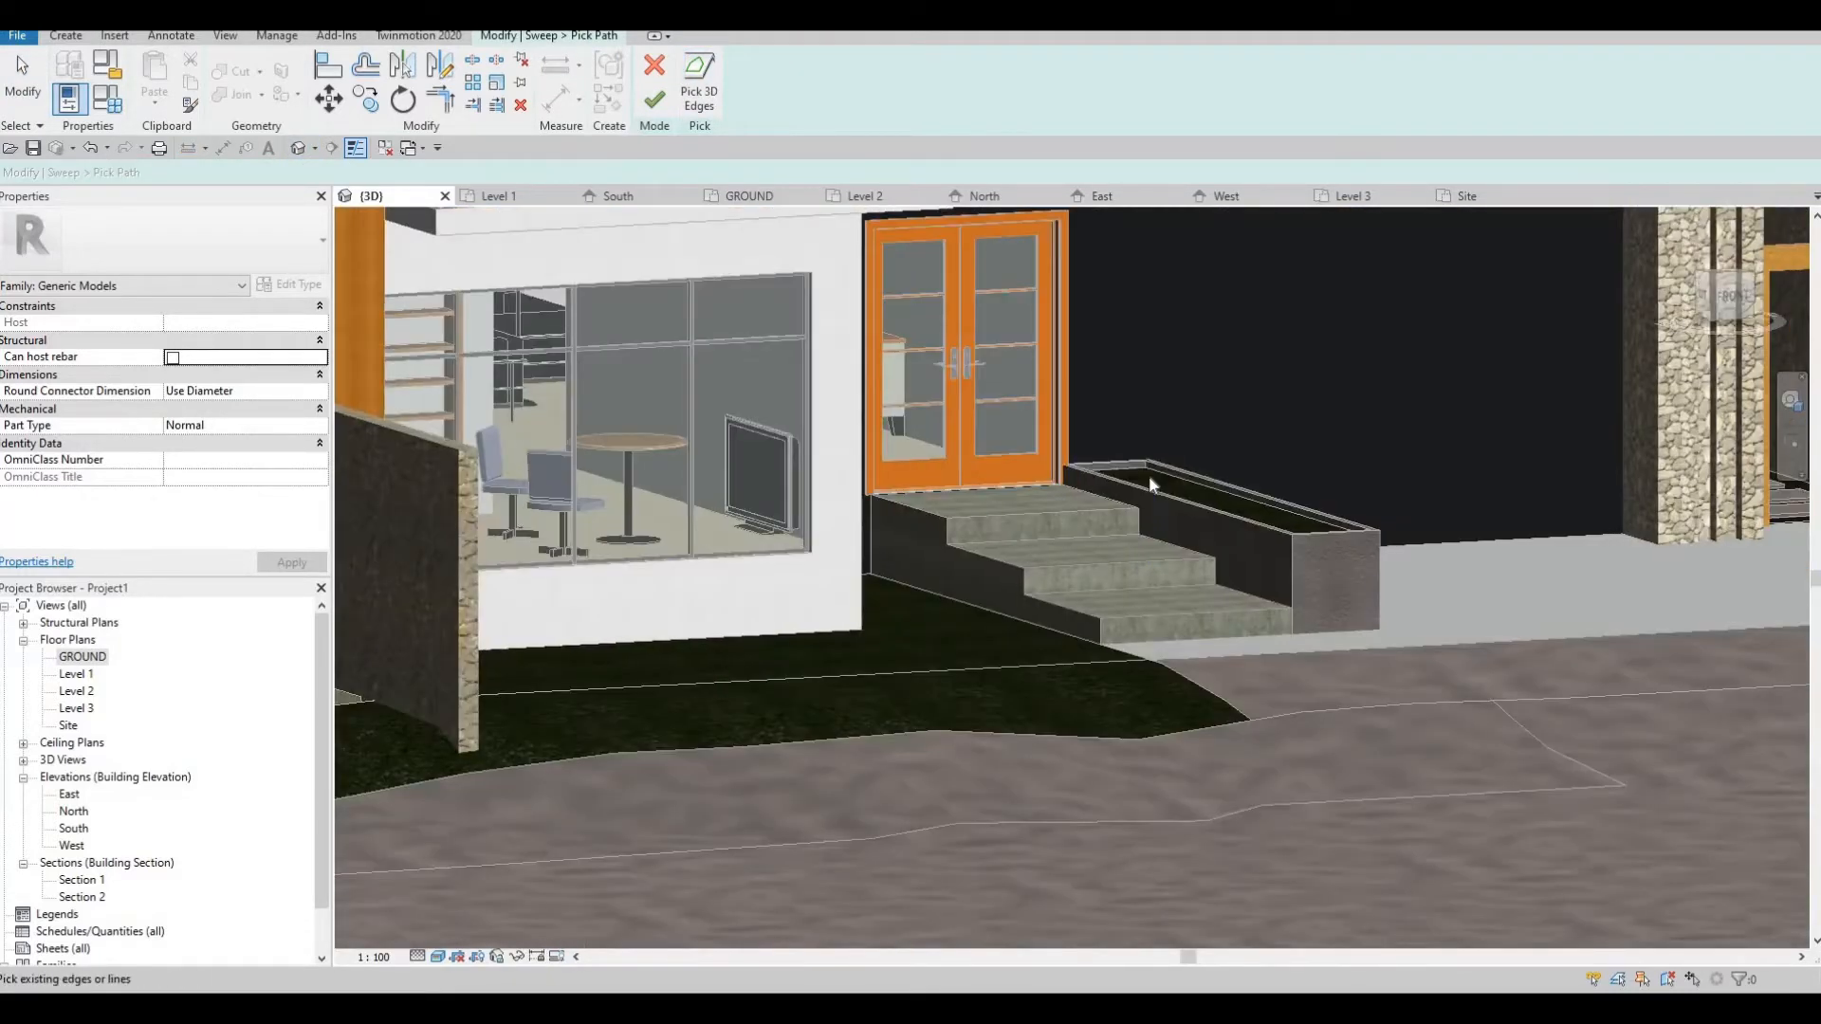
scroll(1128, 516, "up", 4)
left_click(1572, 623)
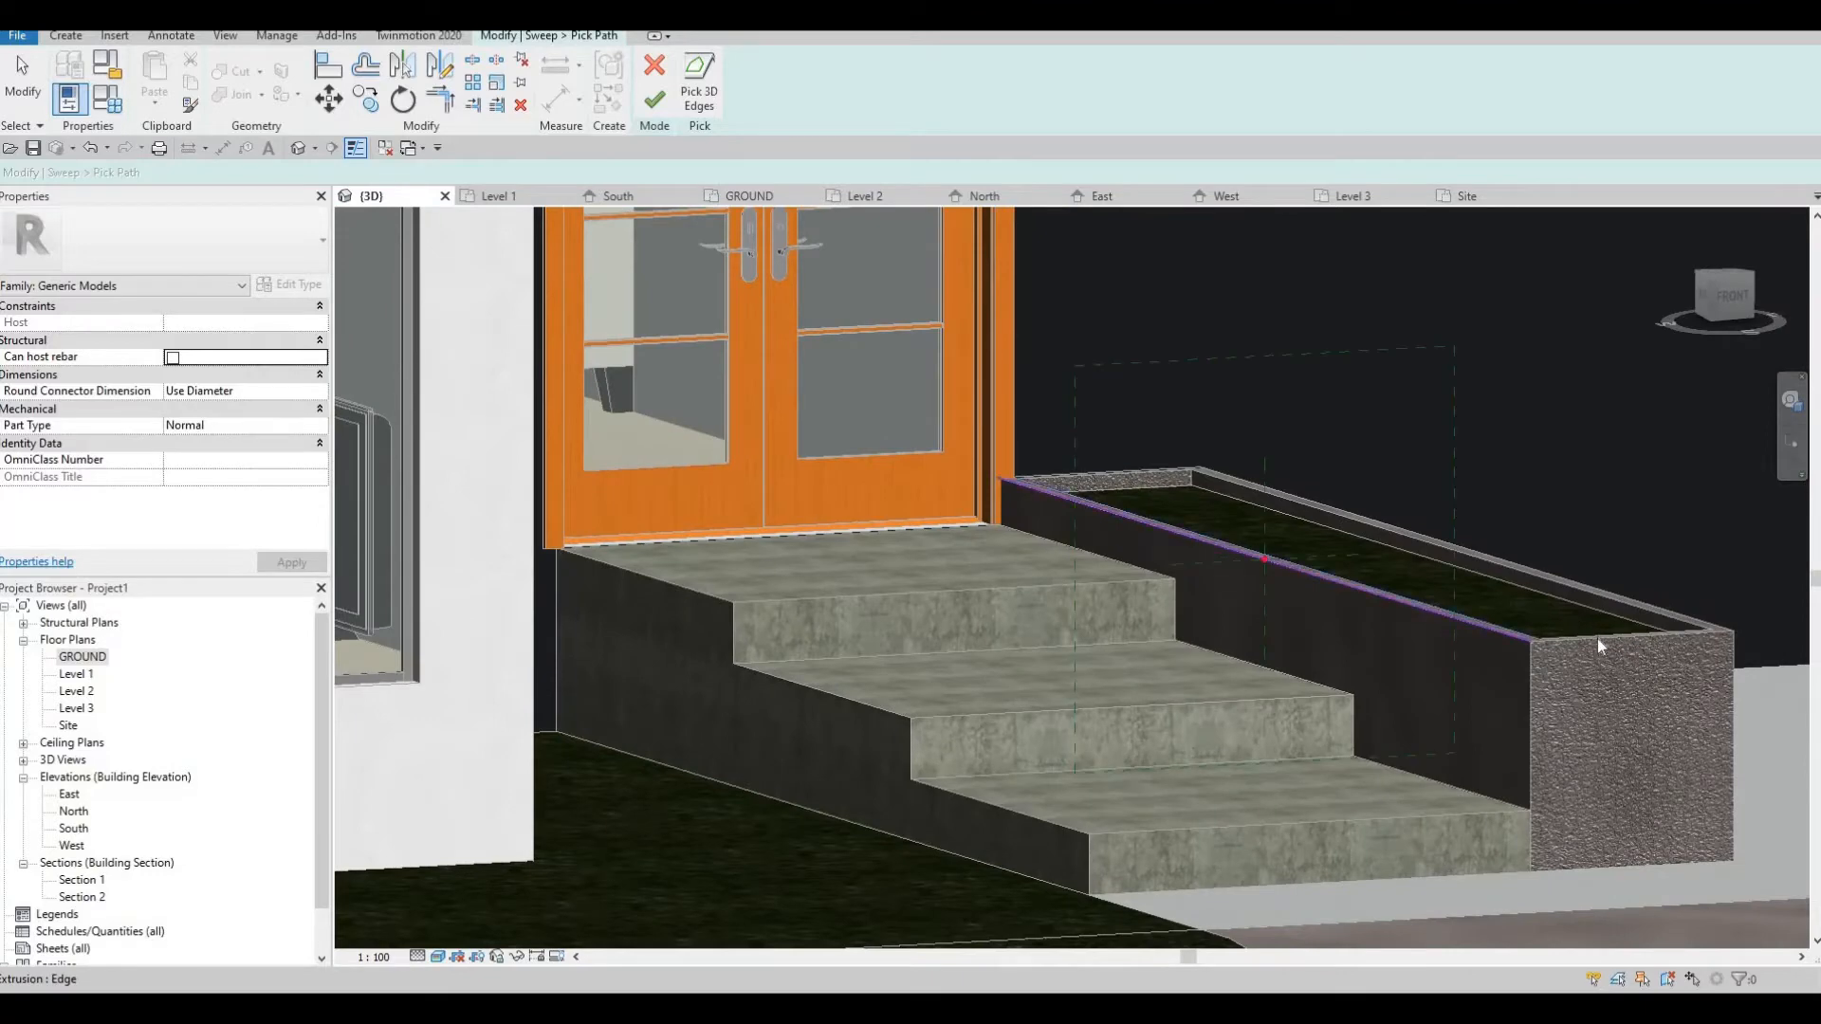
middle_click_drag(1451, 698, 992, 389, "shift")
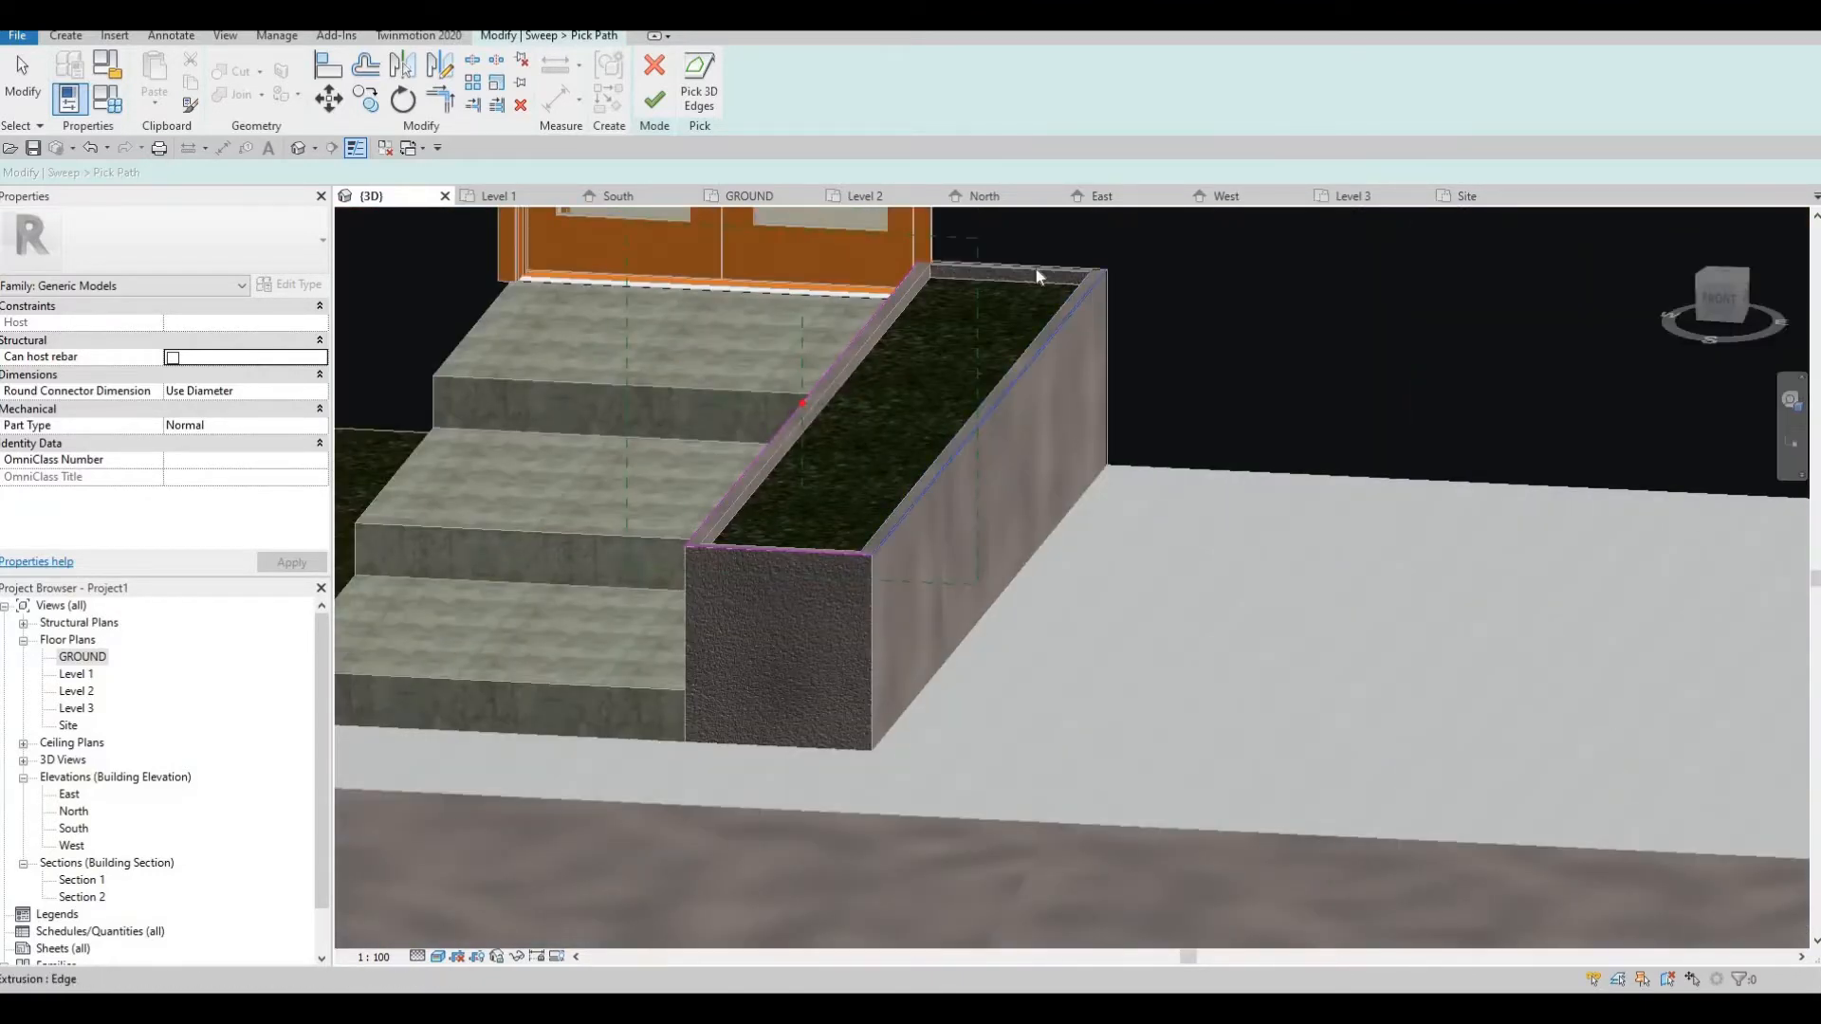
scroll(1045, 275, "up", 3)
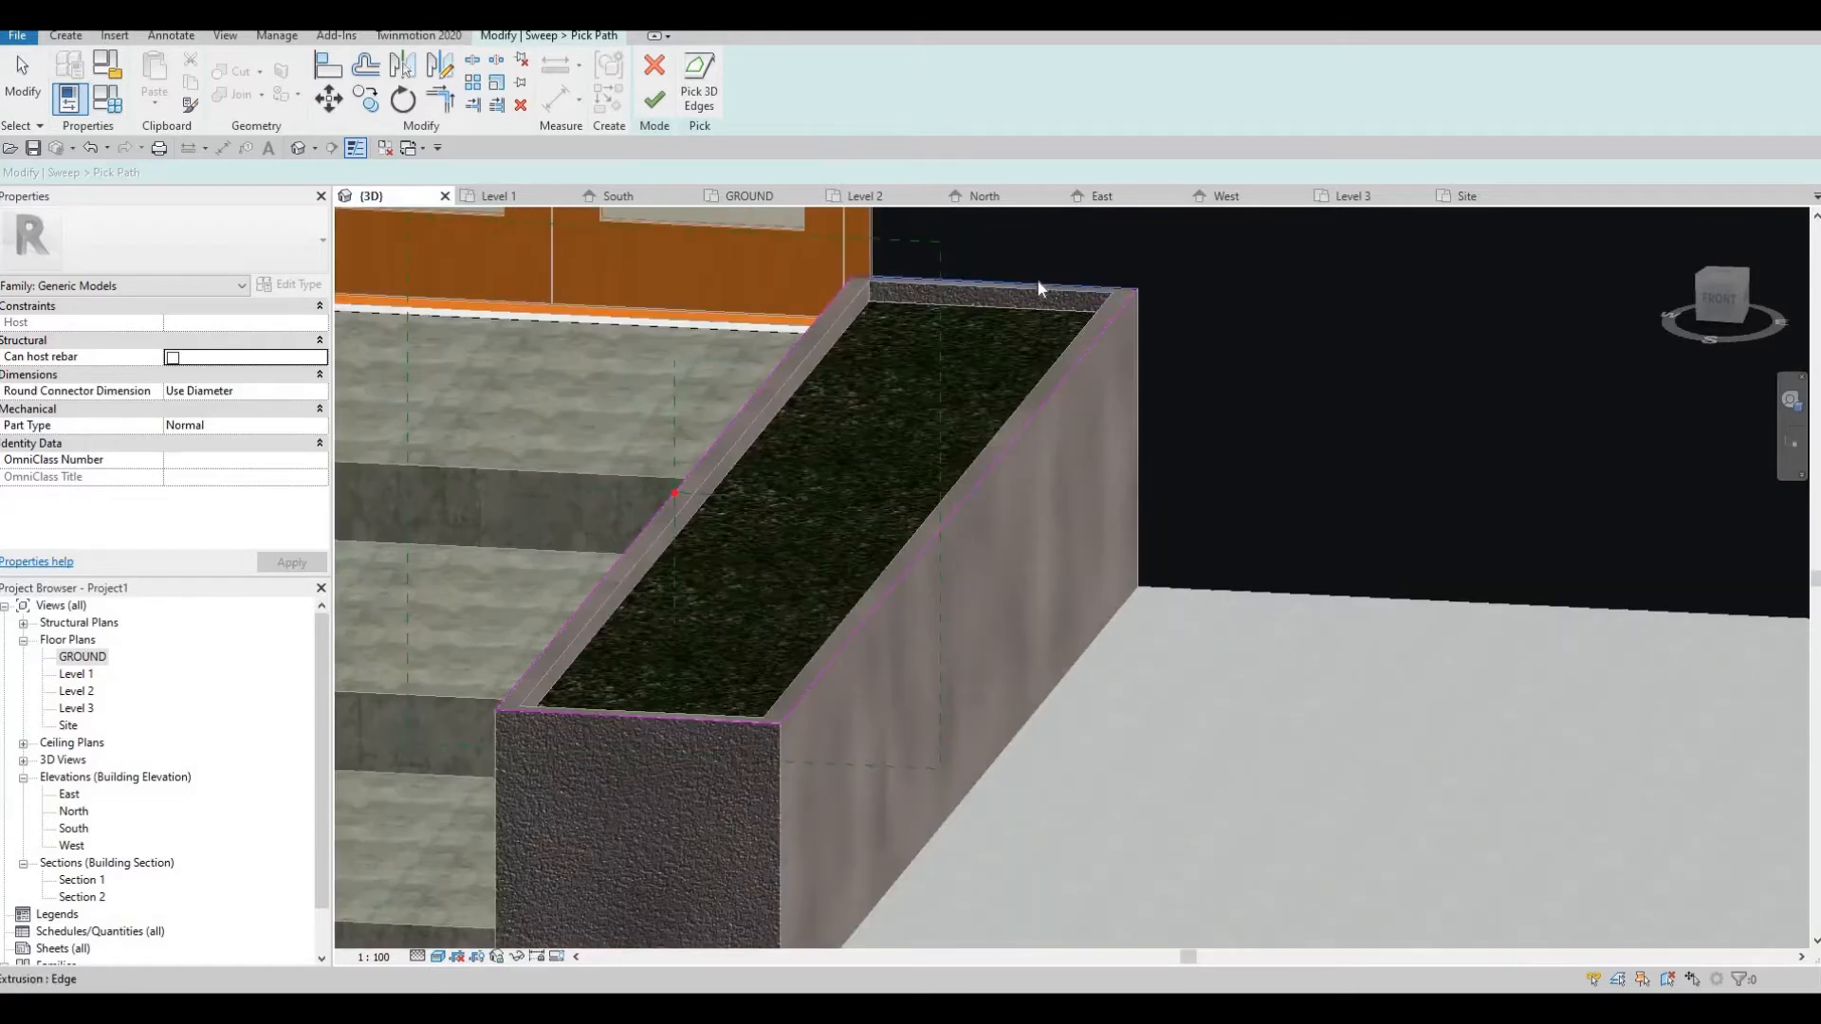
scroll(1015, 213, "down", 3)
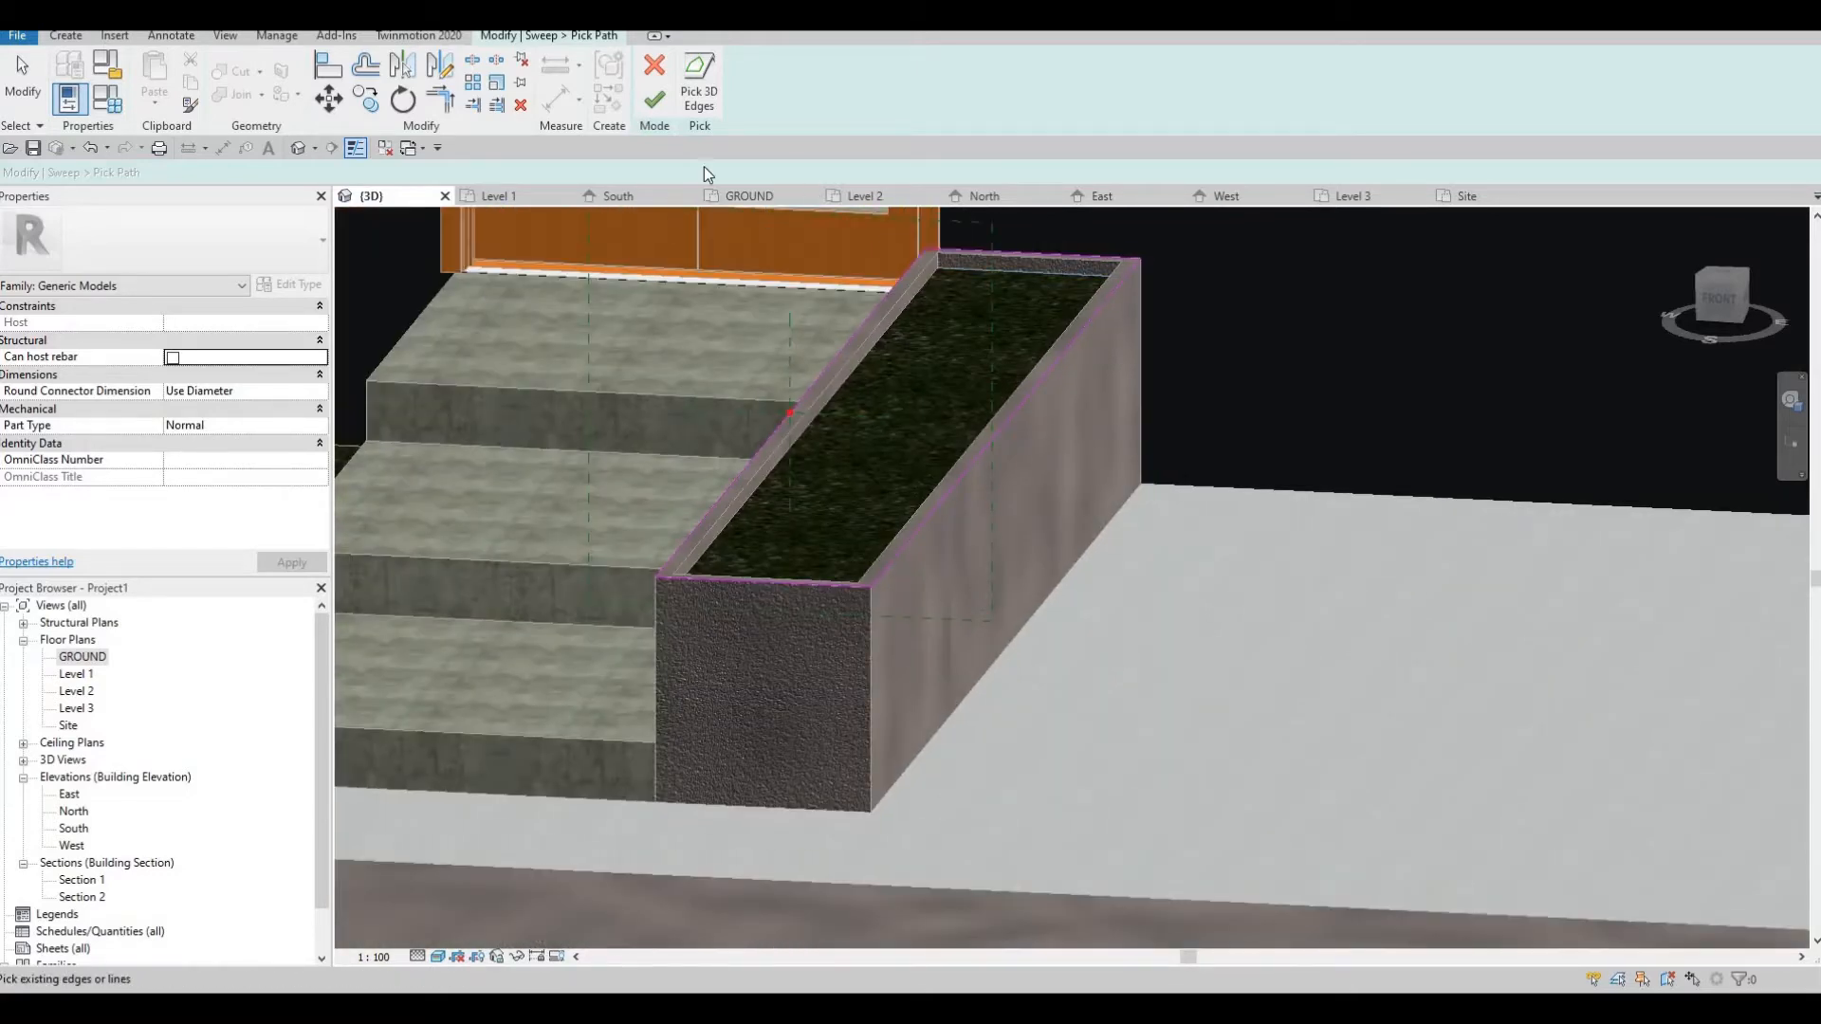
left_click(666, 103)
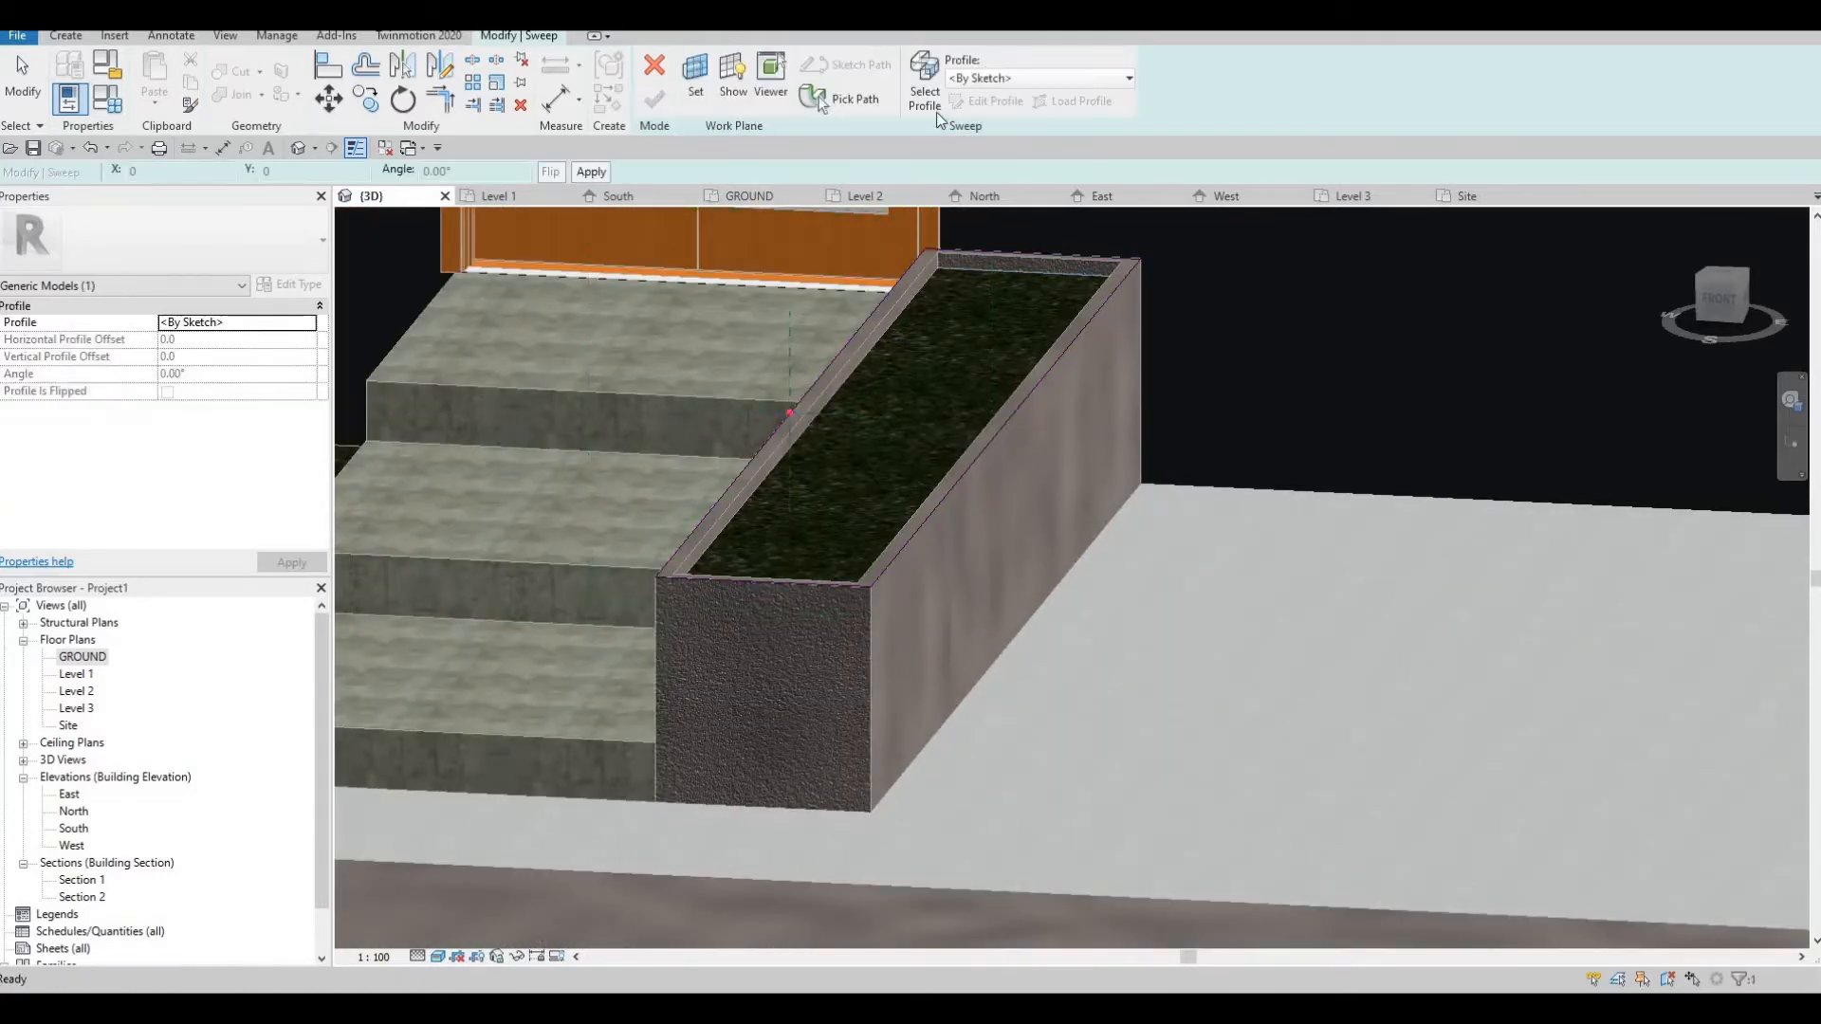
Sketch the sweep profile as a thin horizontal rectangle about 15 mm high, spanning the planter wall's top edge at the path's profile plane
left_click(929, 100)
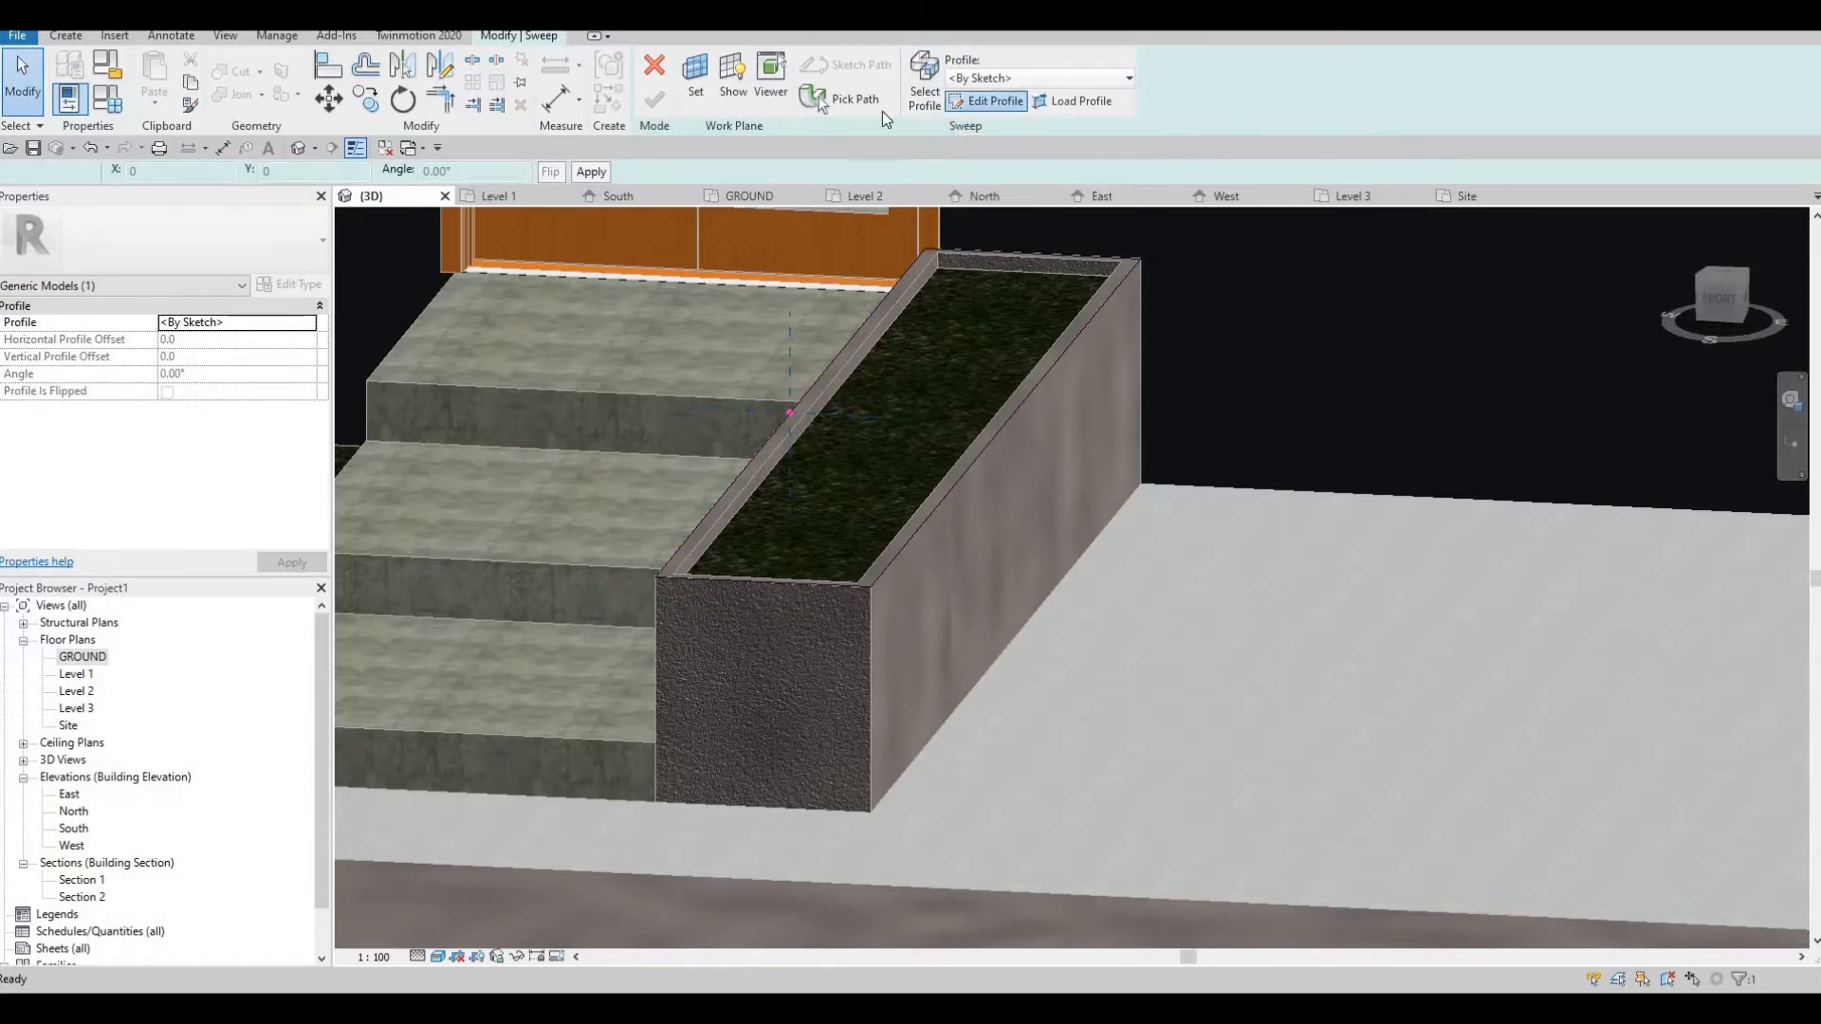
left_click(987, 100)
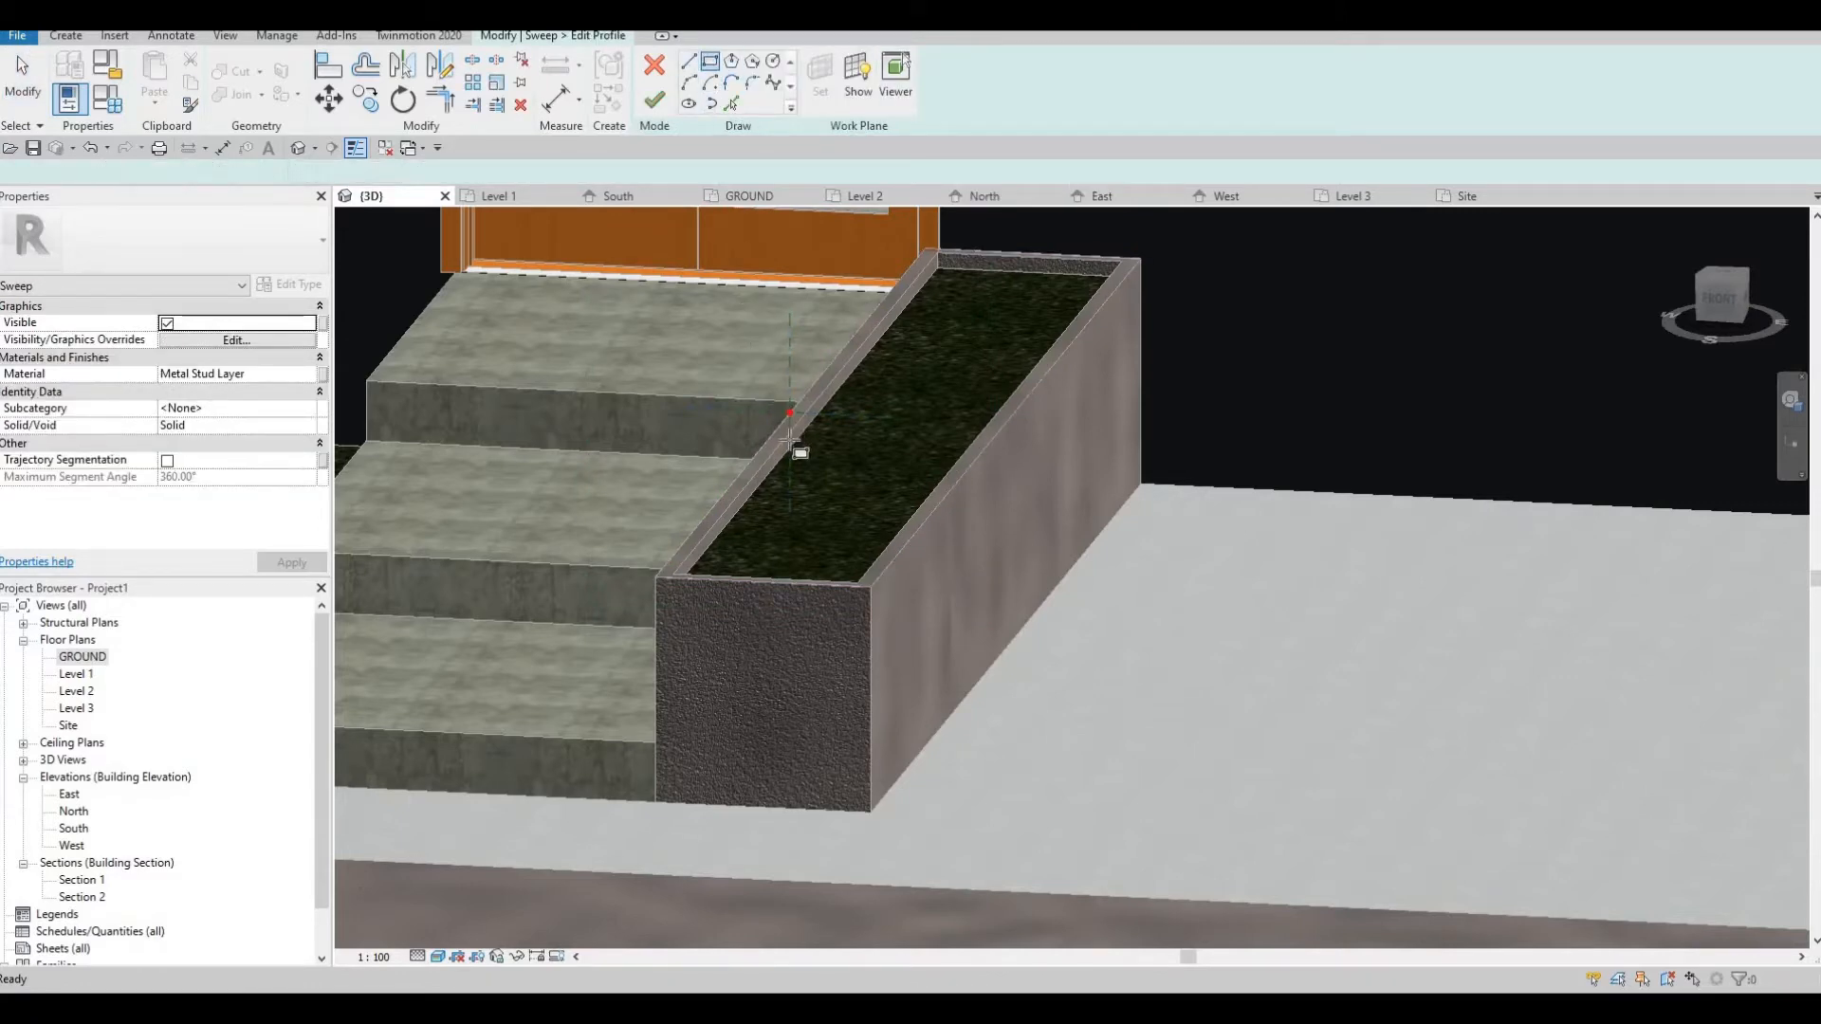
scroll(792, 440, "up", 5)
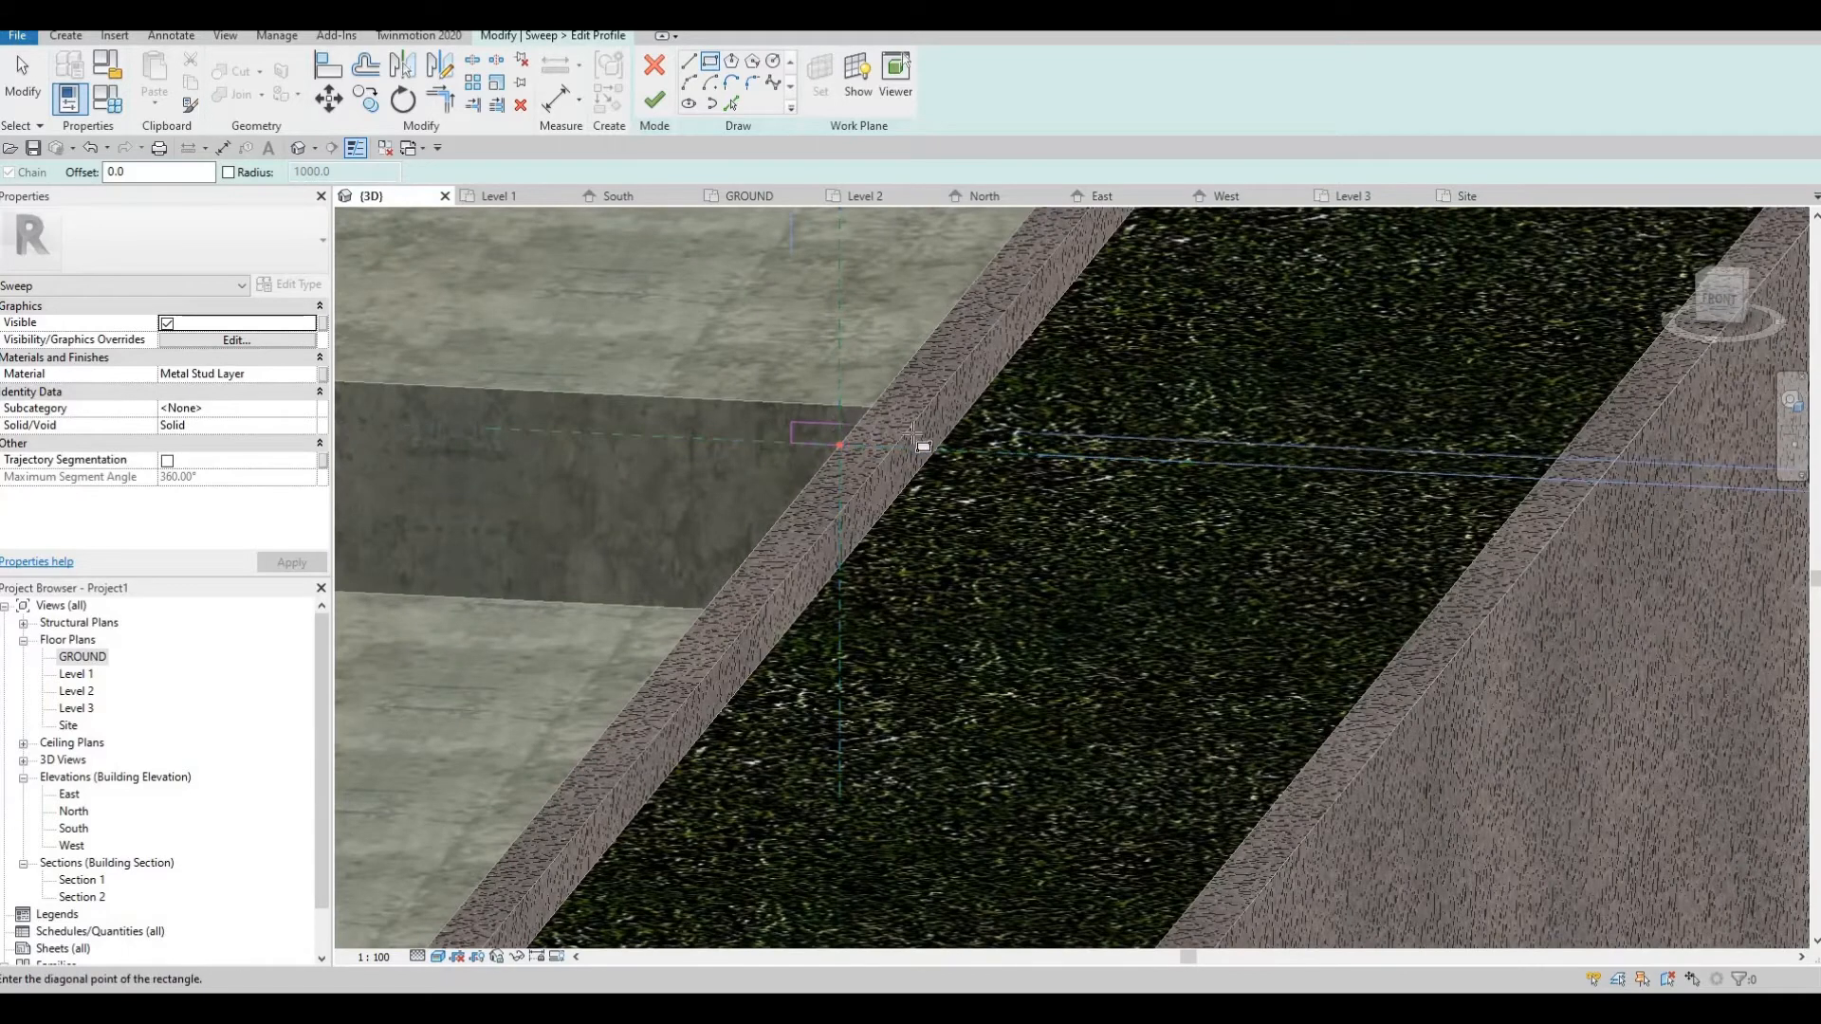
left_click(925, 437)
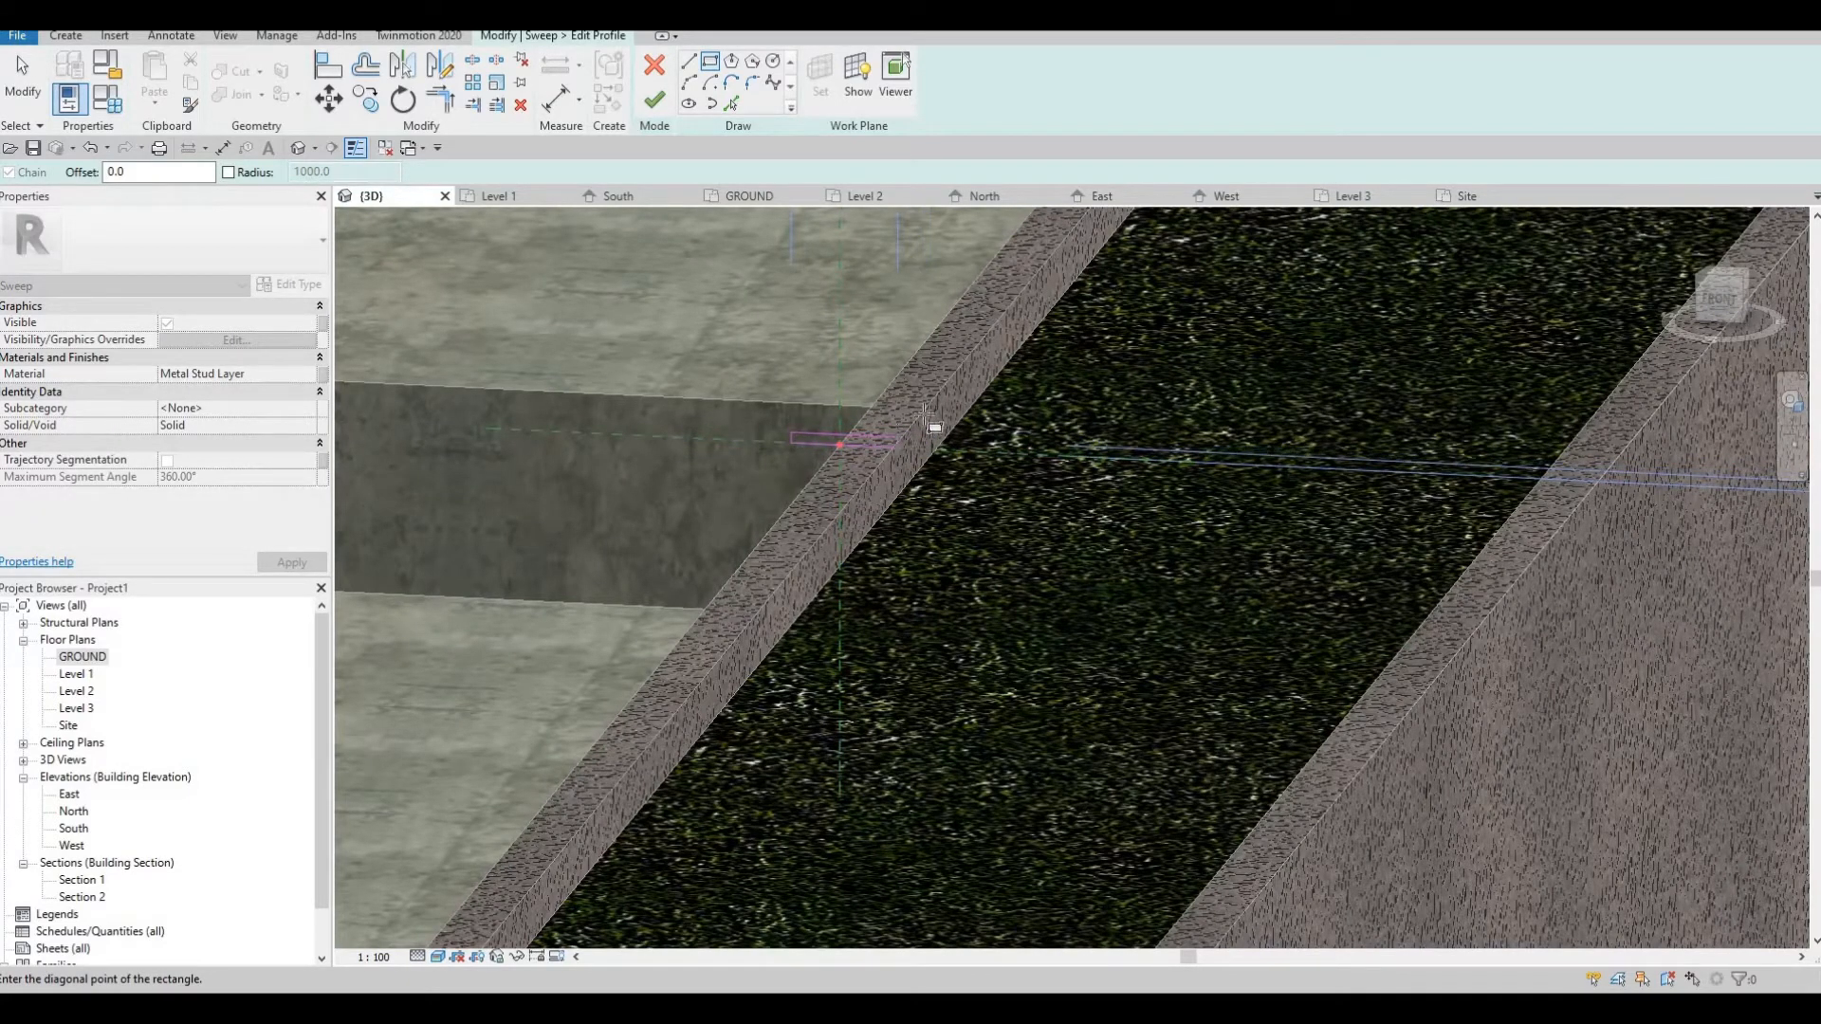
scroll(885, 423, "up", 1)
left_click(895, 432)
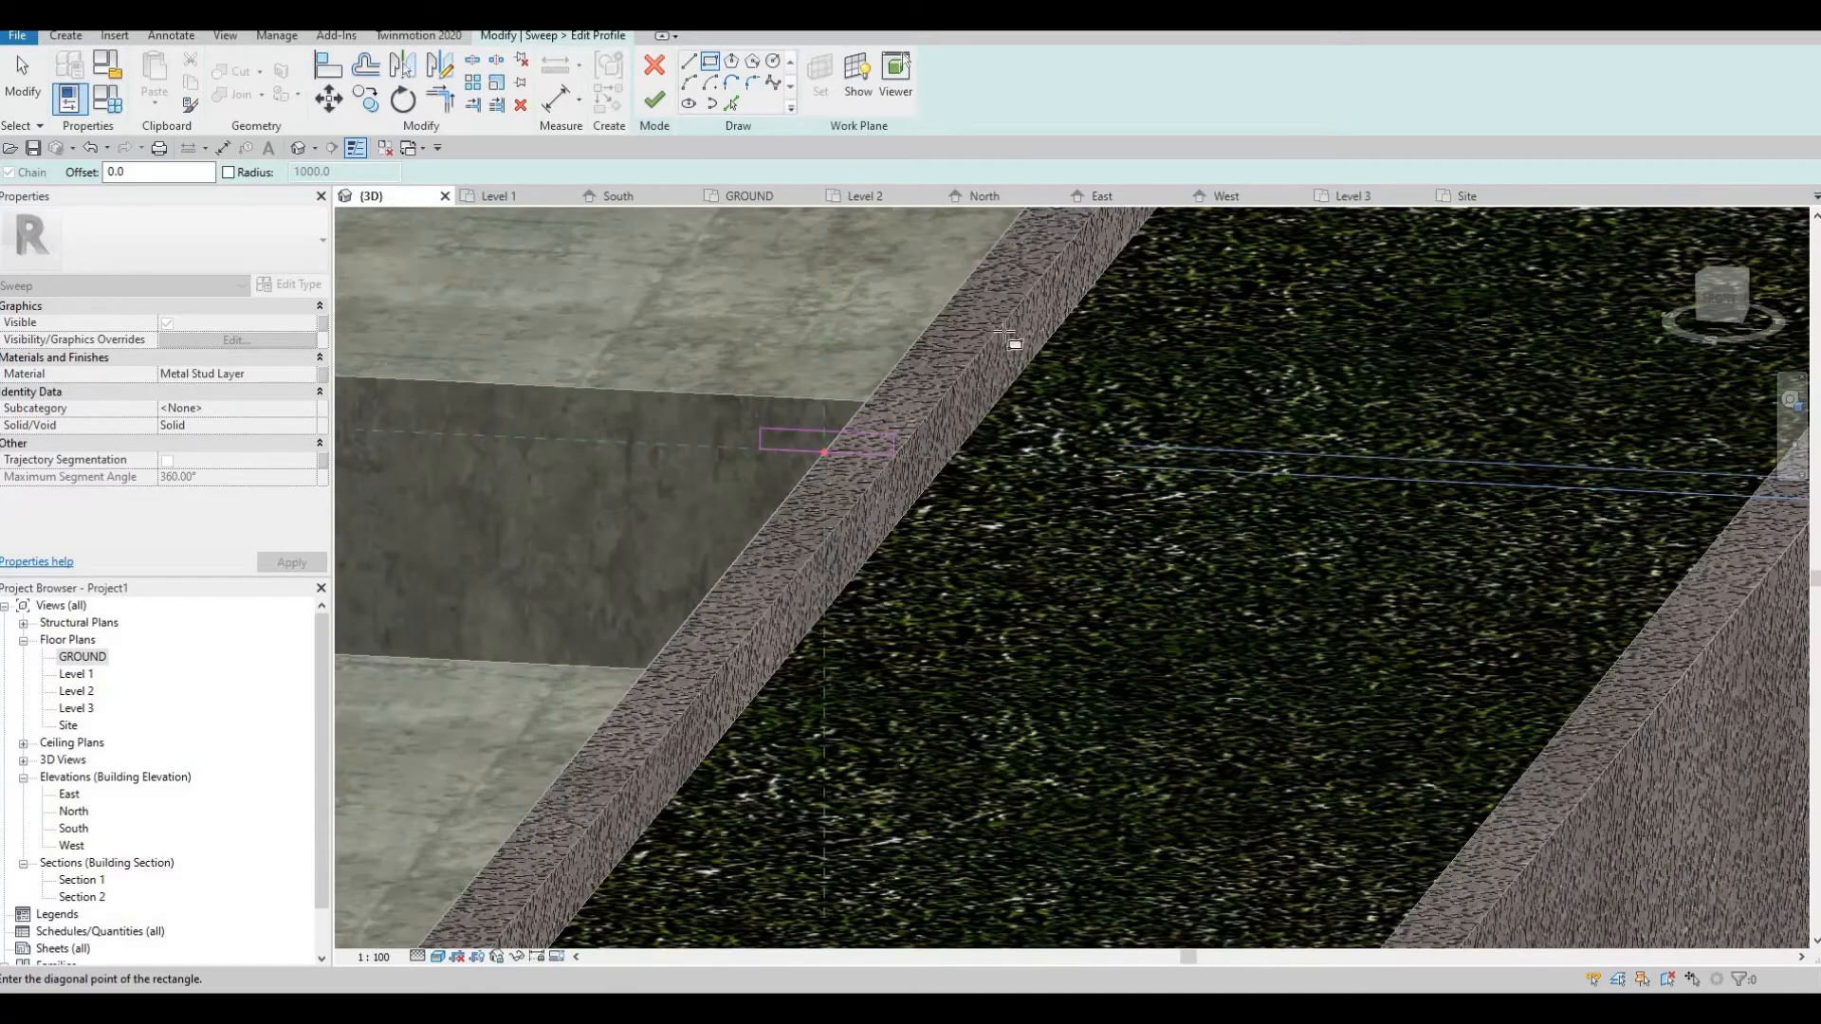
key("Escape")
Nudge the short side of the profile rectangle on the stair side slightly inward toward the planter wall
scroll(988, 366, "down", 2)
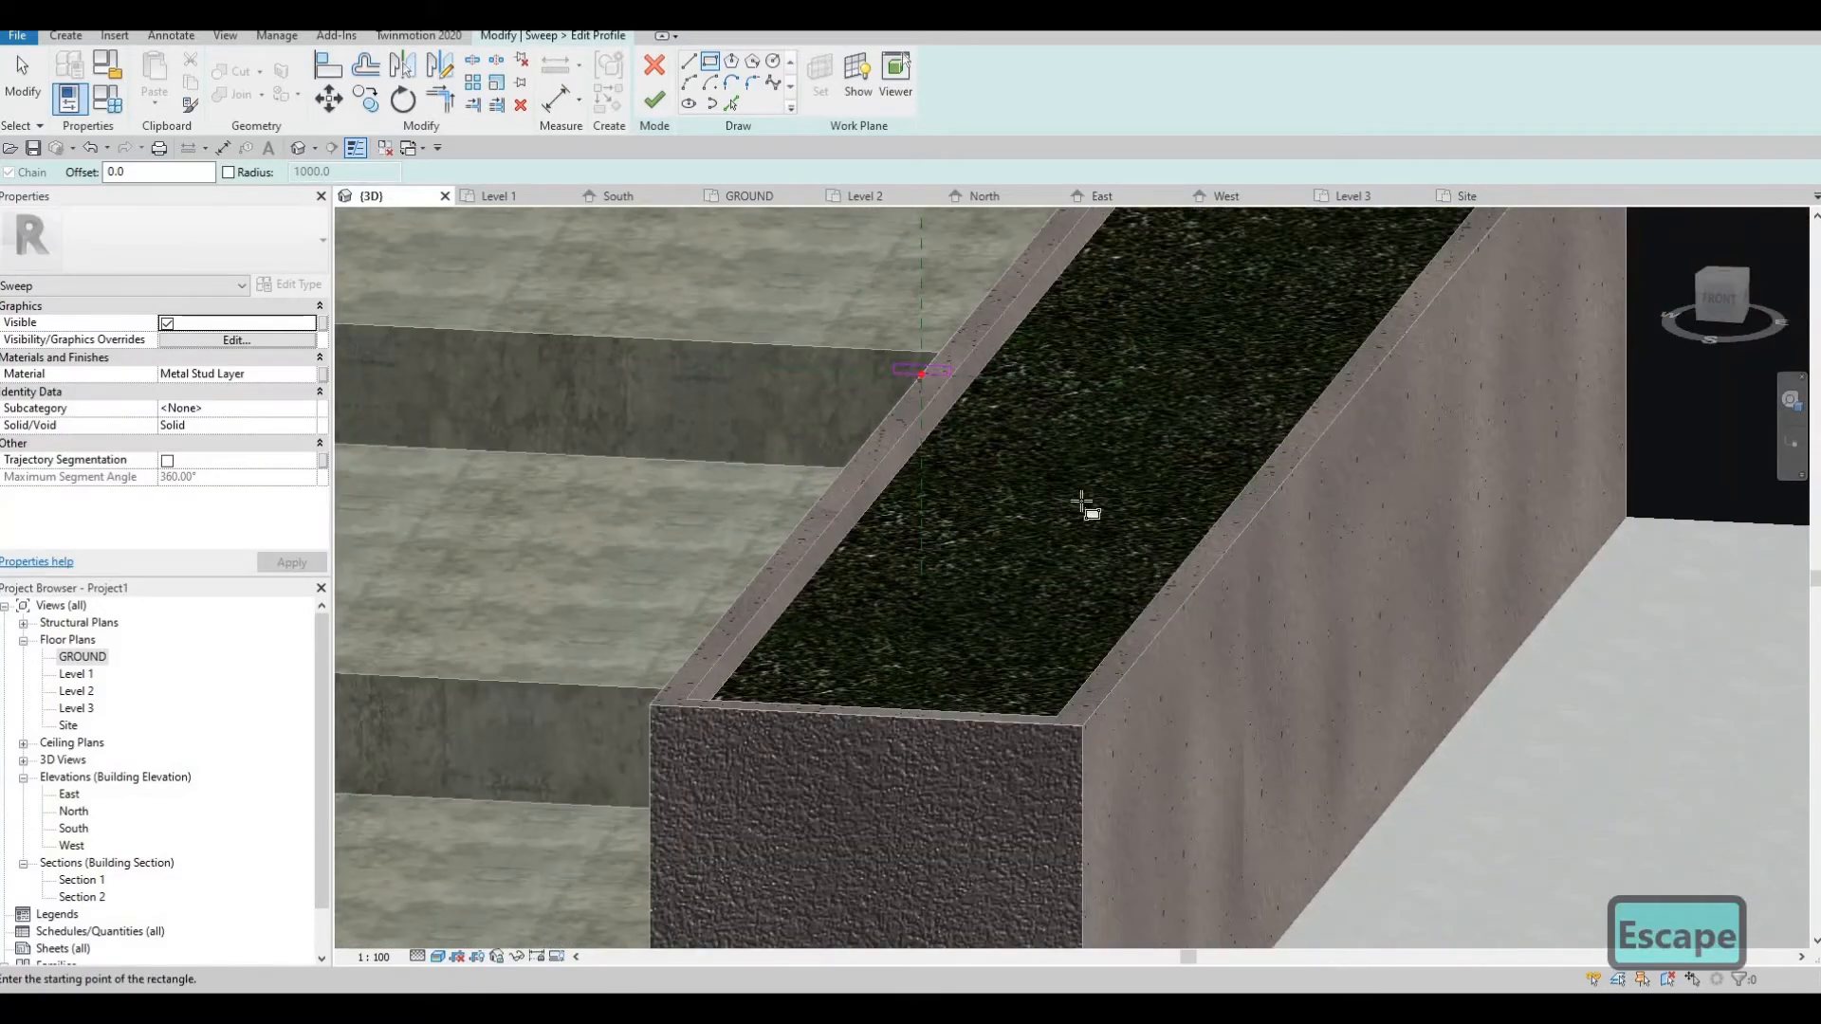
scroll(1081, 505, "down", 3)
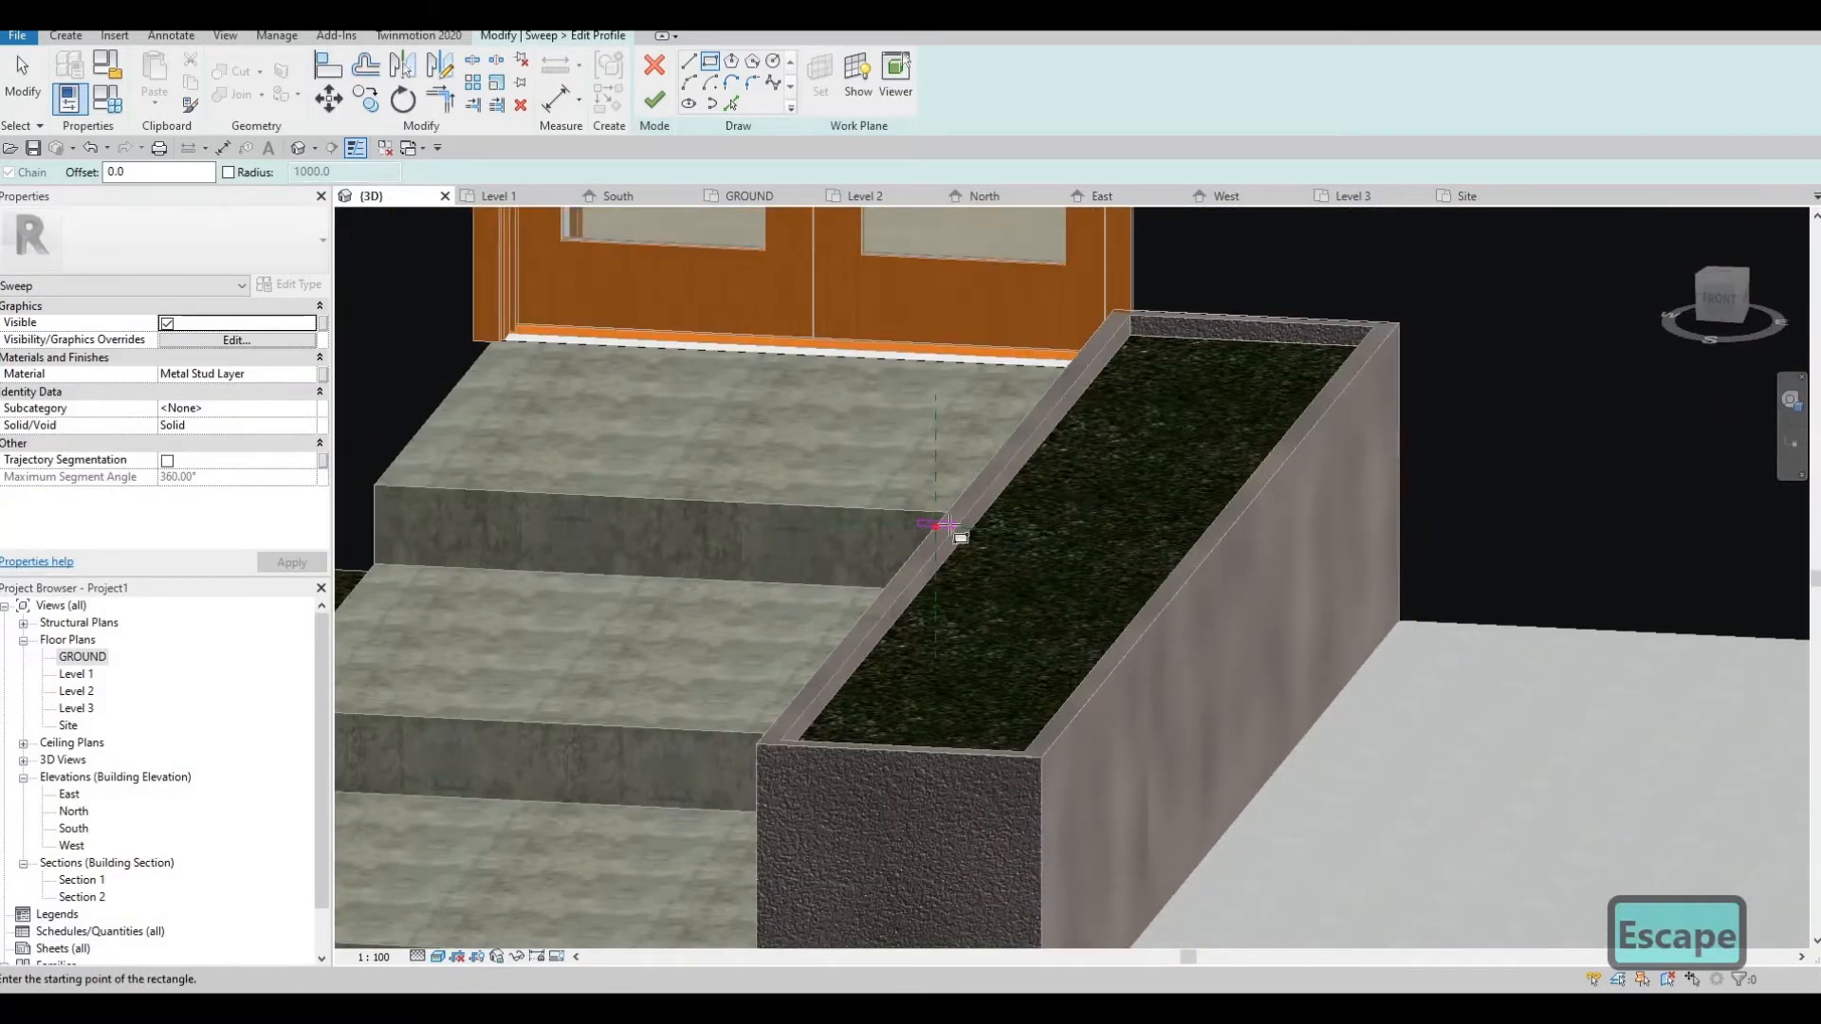
scroll(875, 530, "up", 5)
key("Escape")
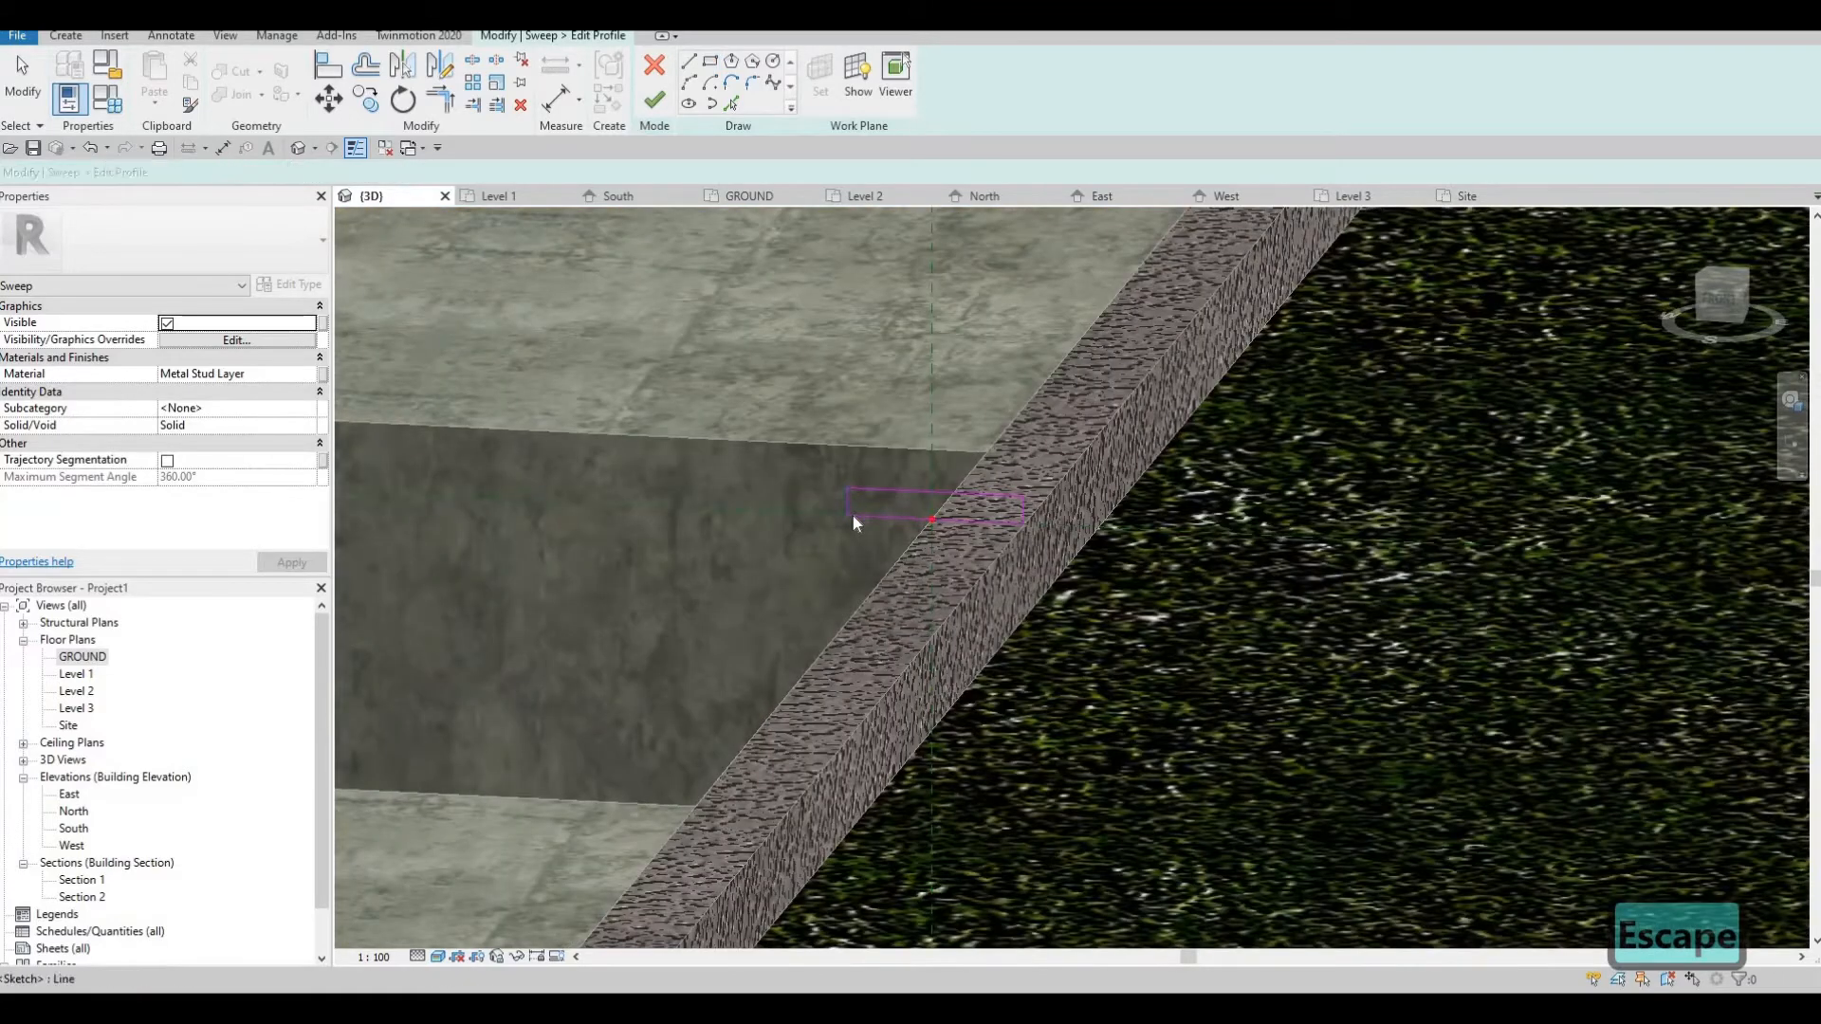
left_click(851, 515)
key("Right")
key("Right")
key("Right")
key("Right")
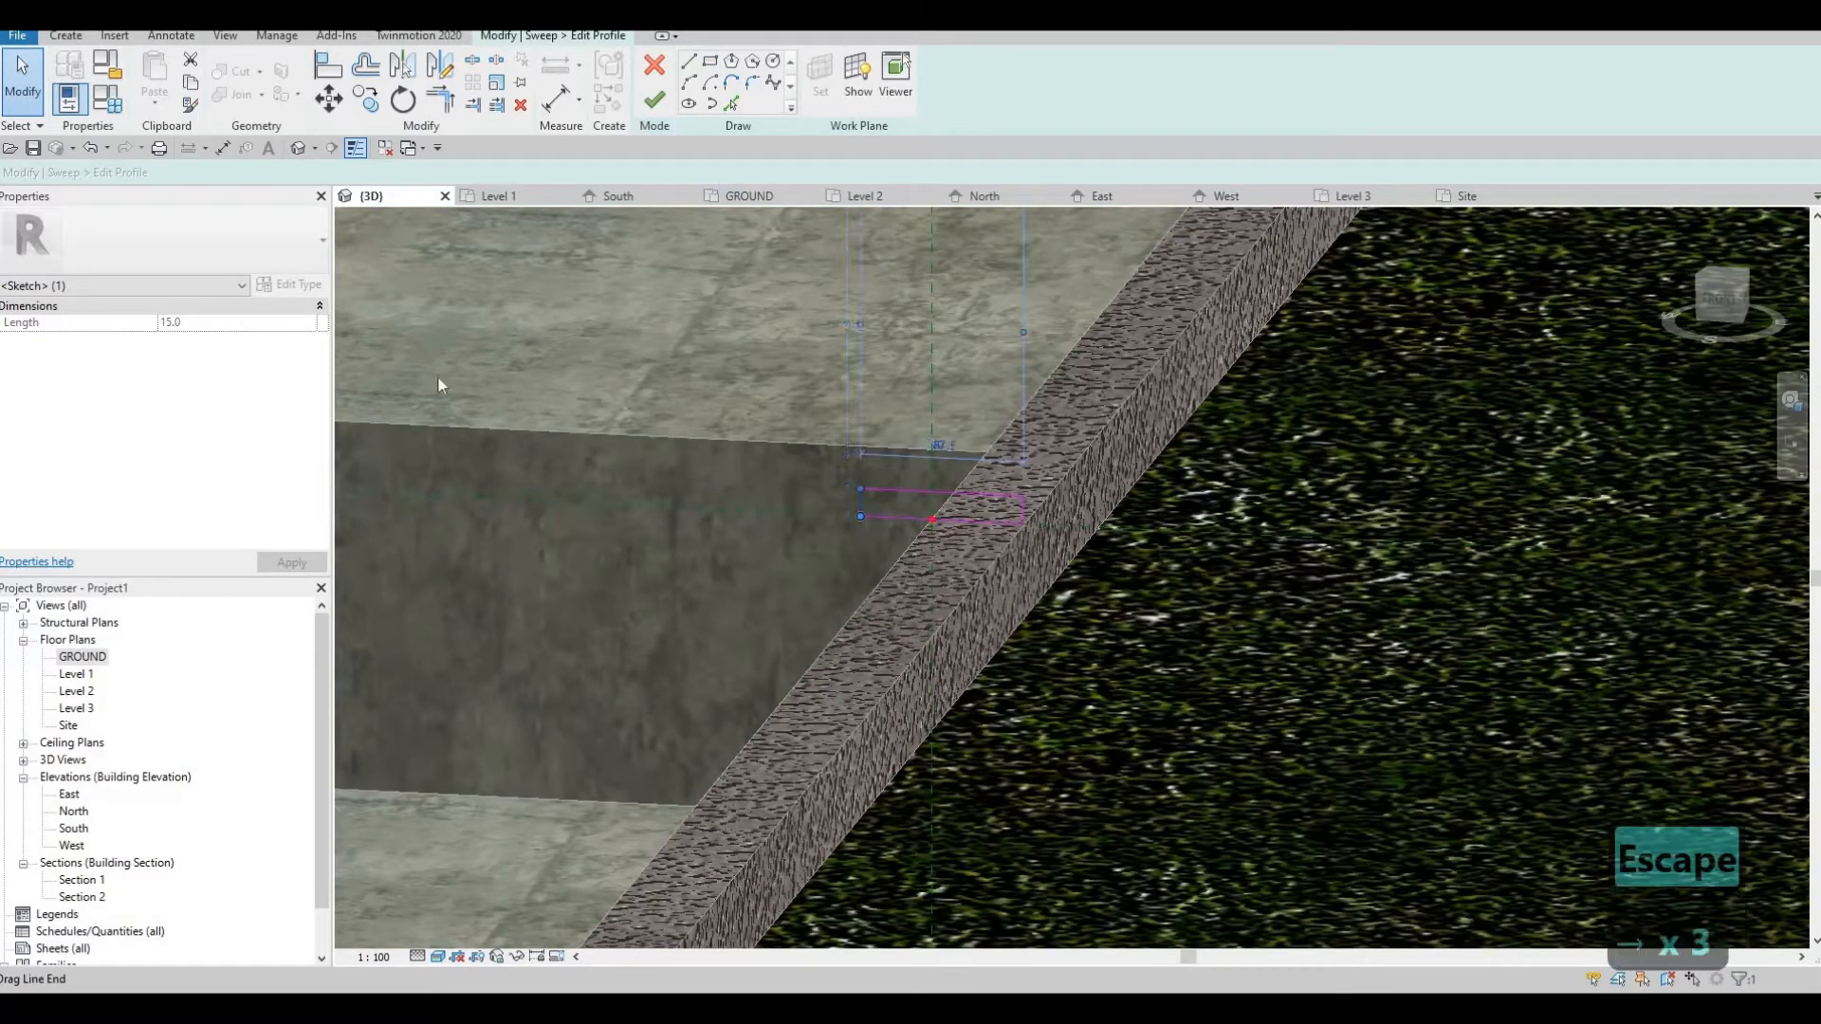
key("Escape")
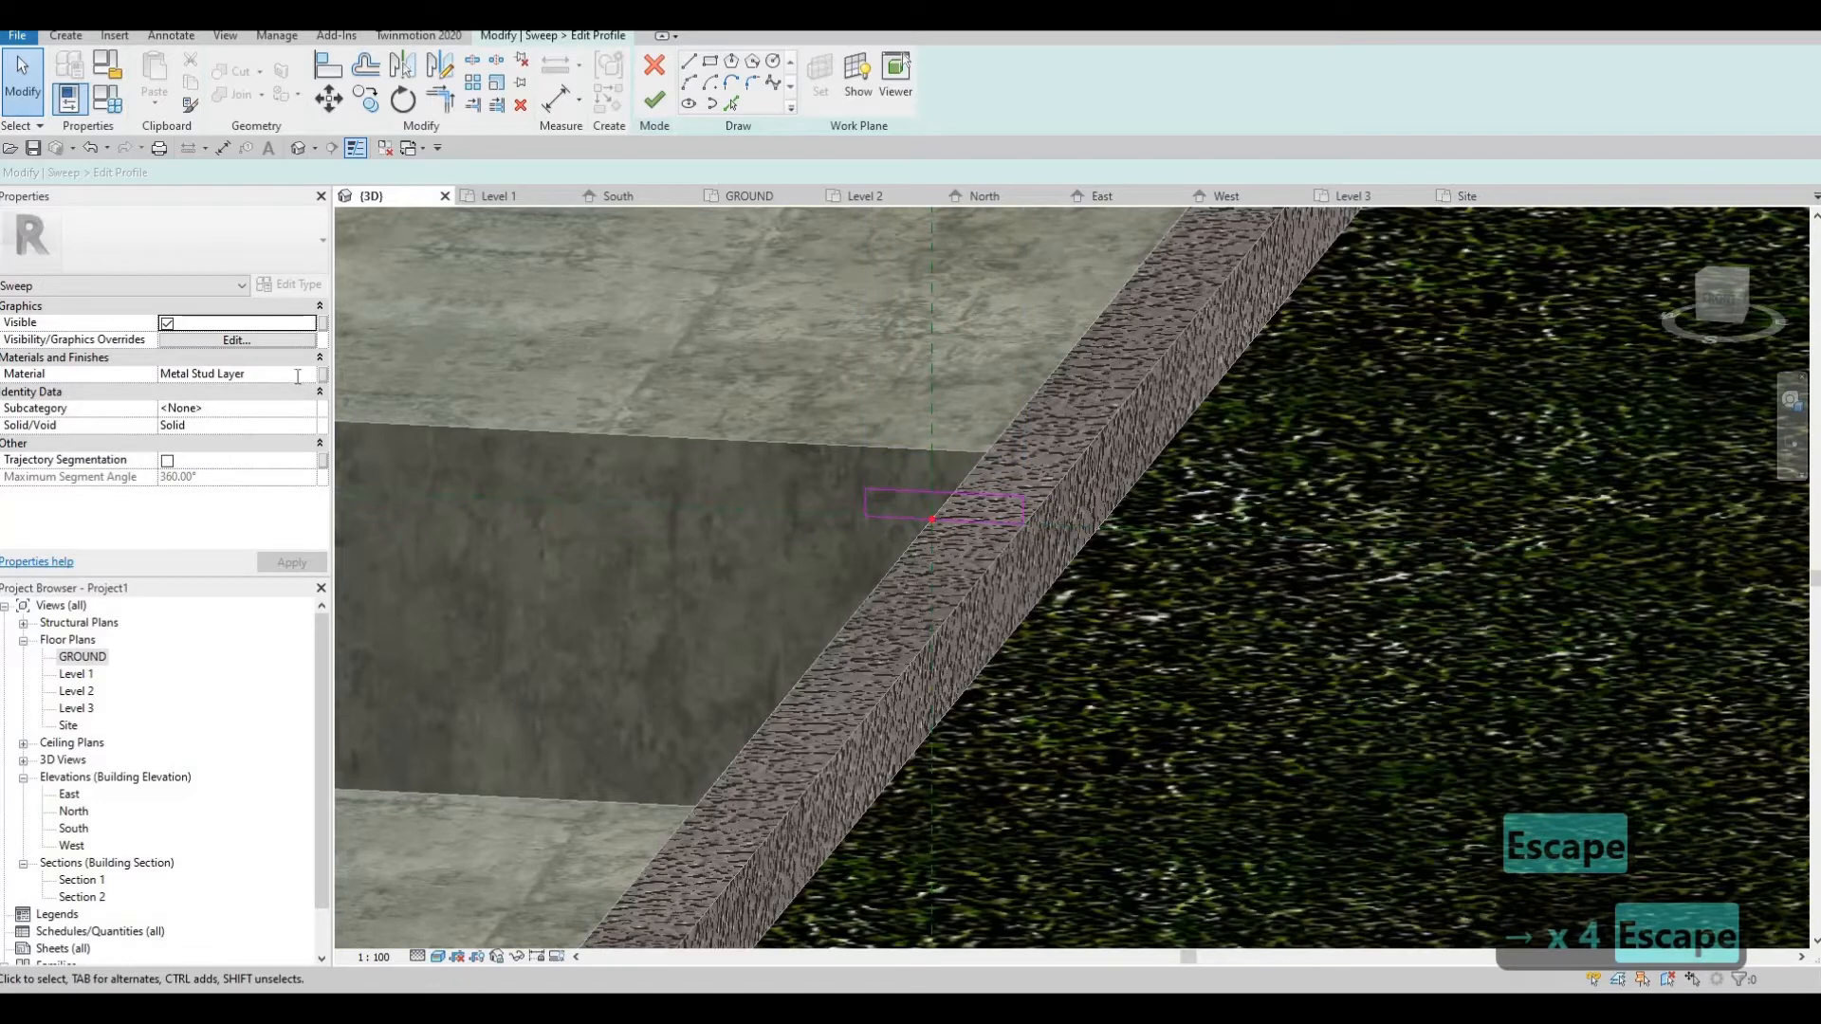
Assign the Parking Stripe material to the rim and finish its profile and sweep
left_click(309, 380)
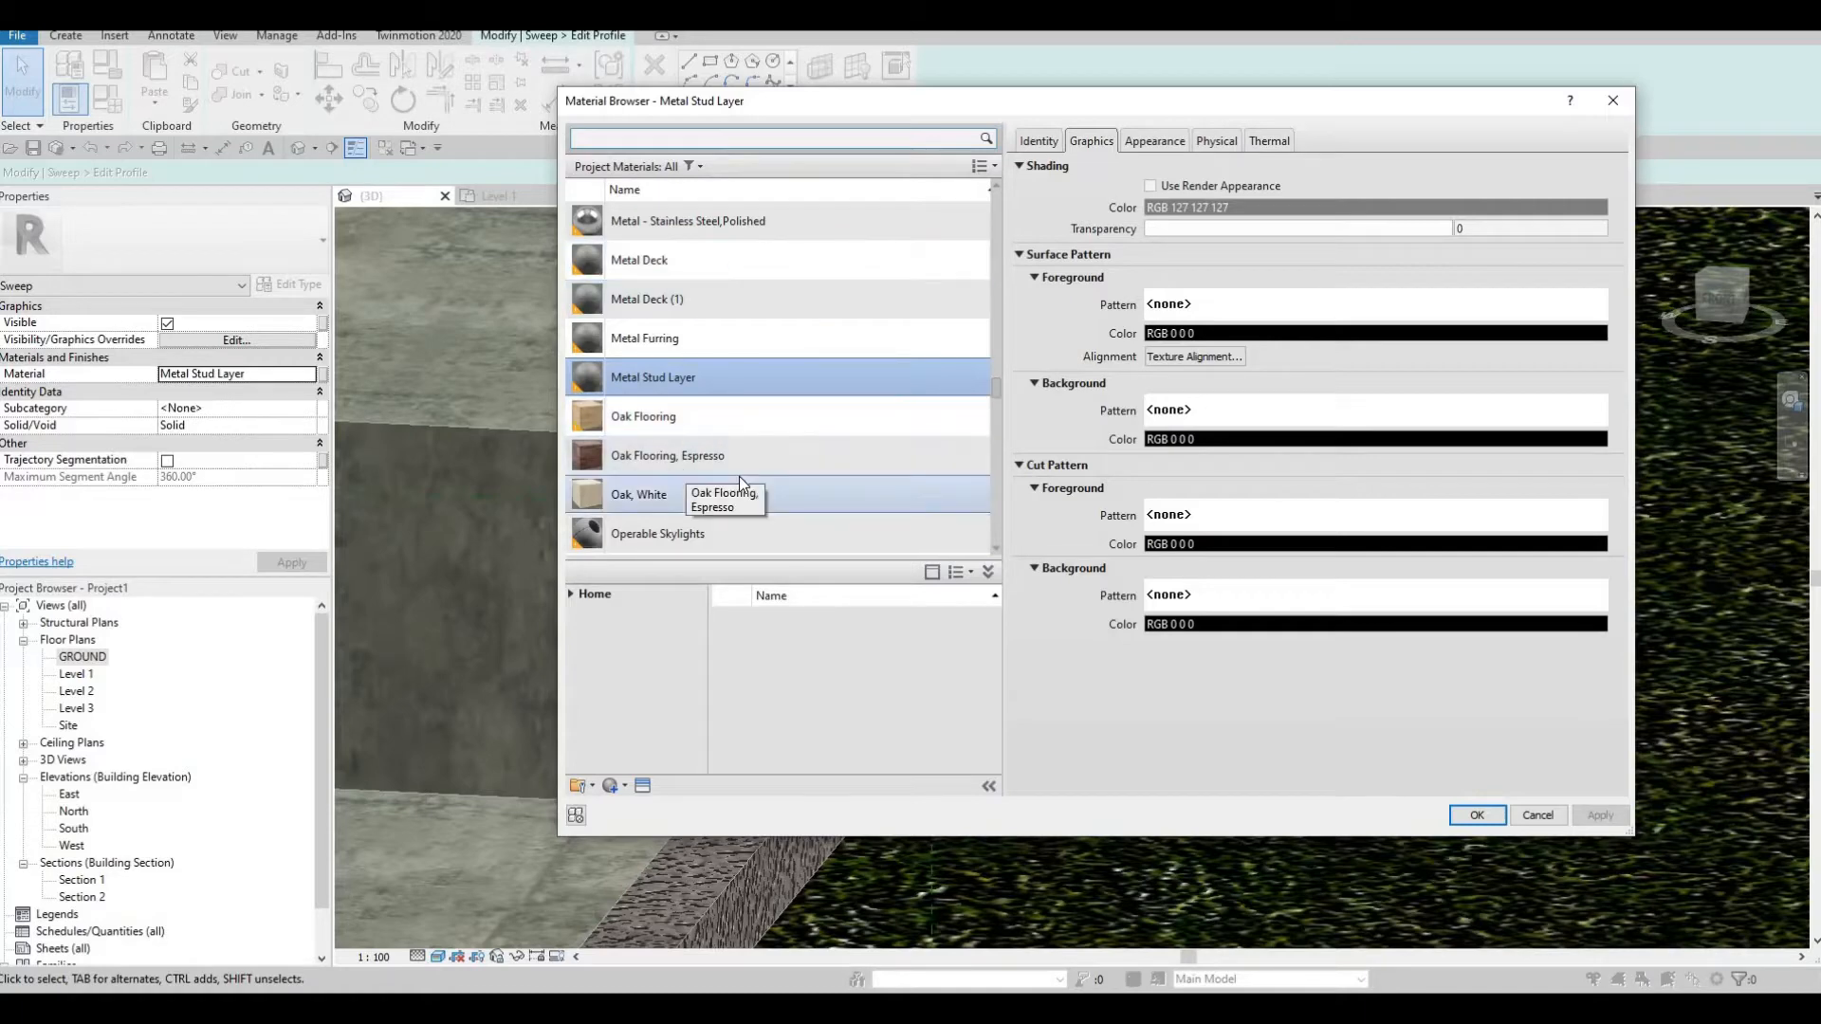
scroll(738, 476, "down", 2)
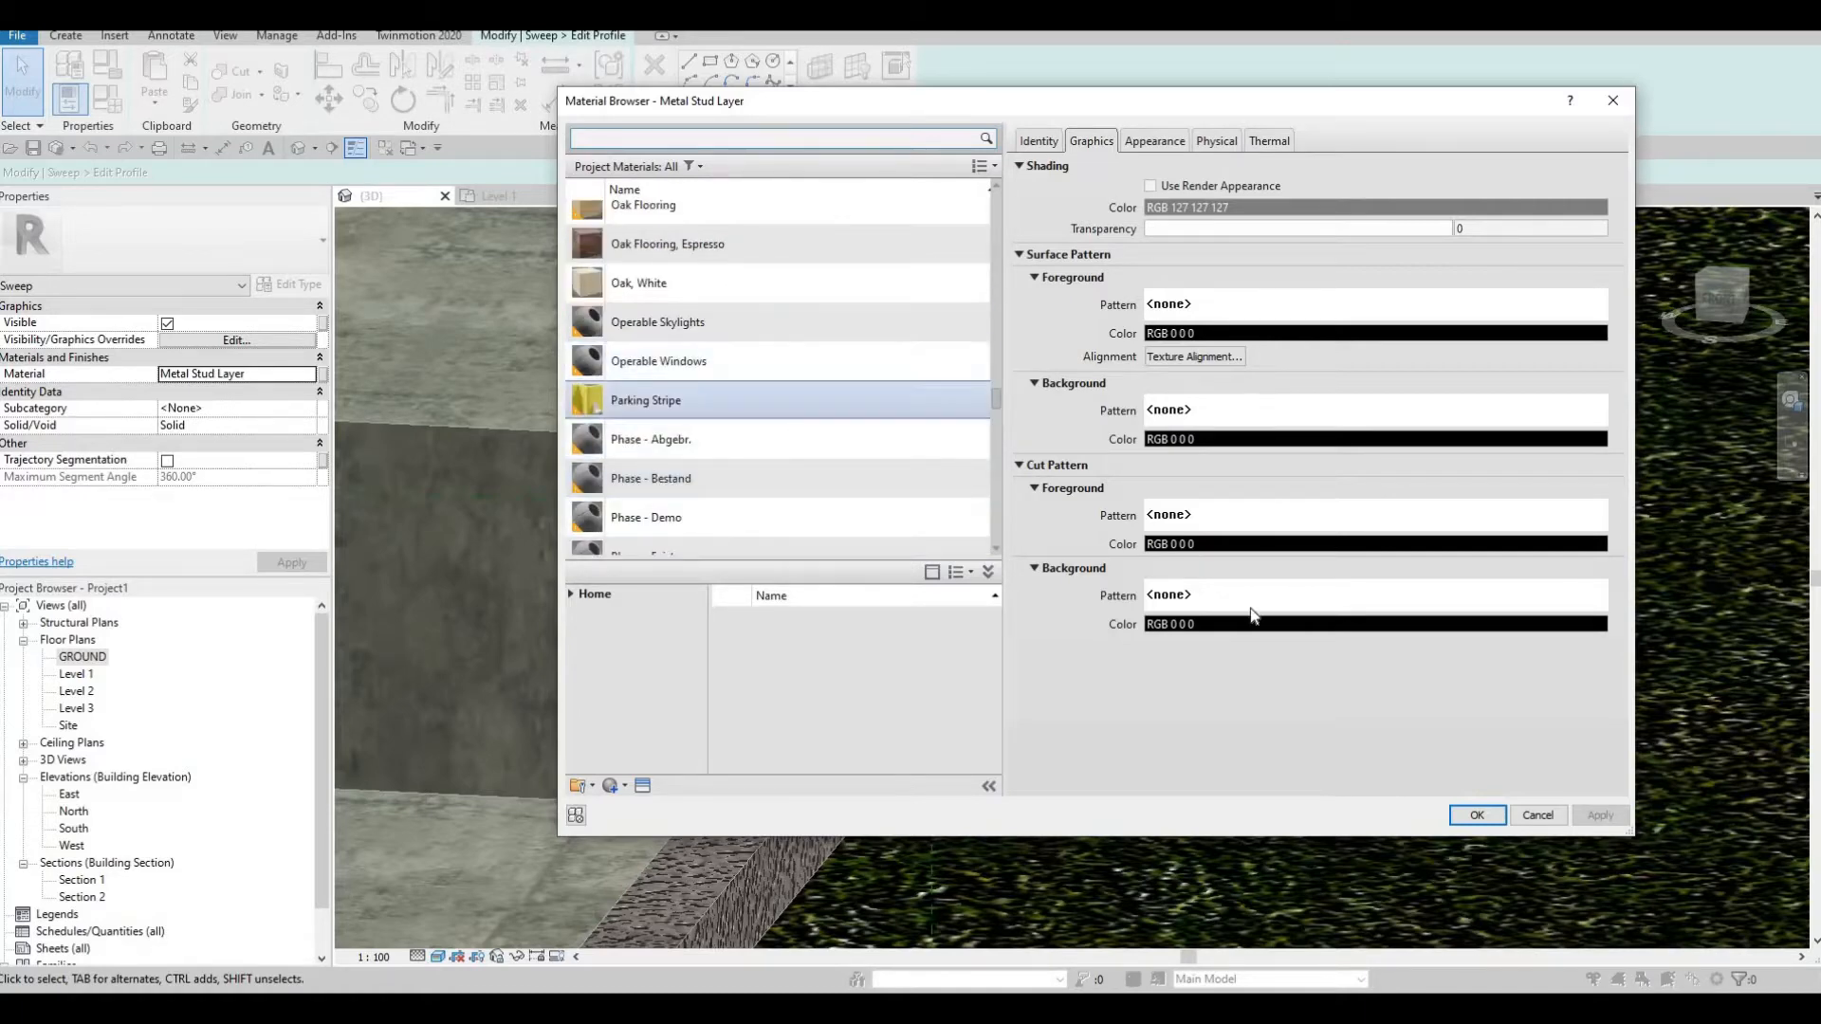
key("Return")
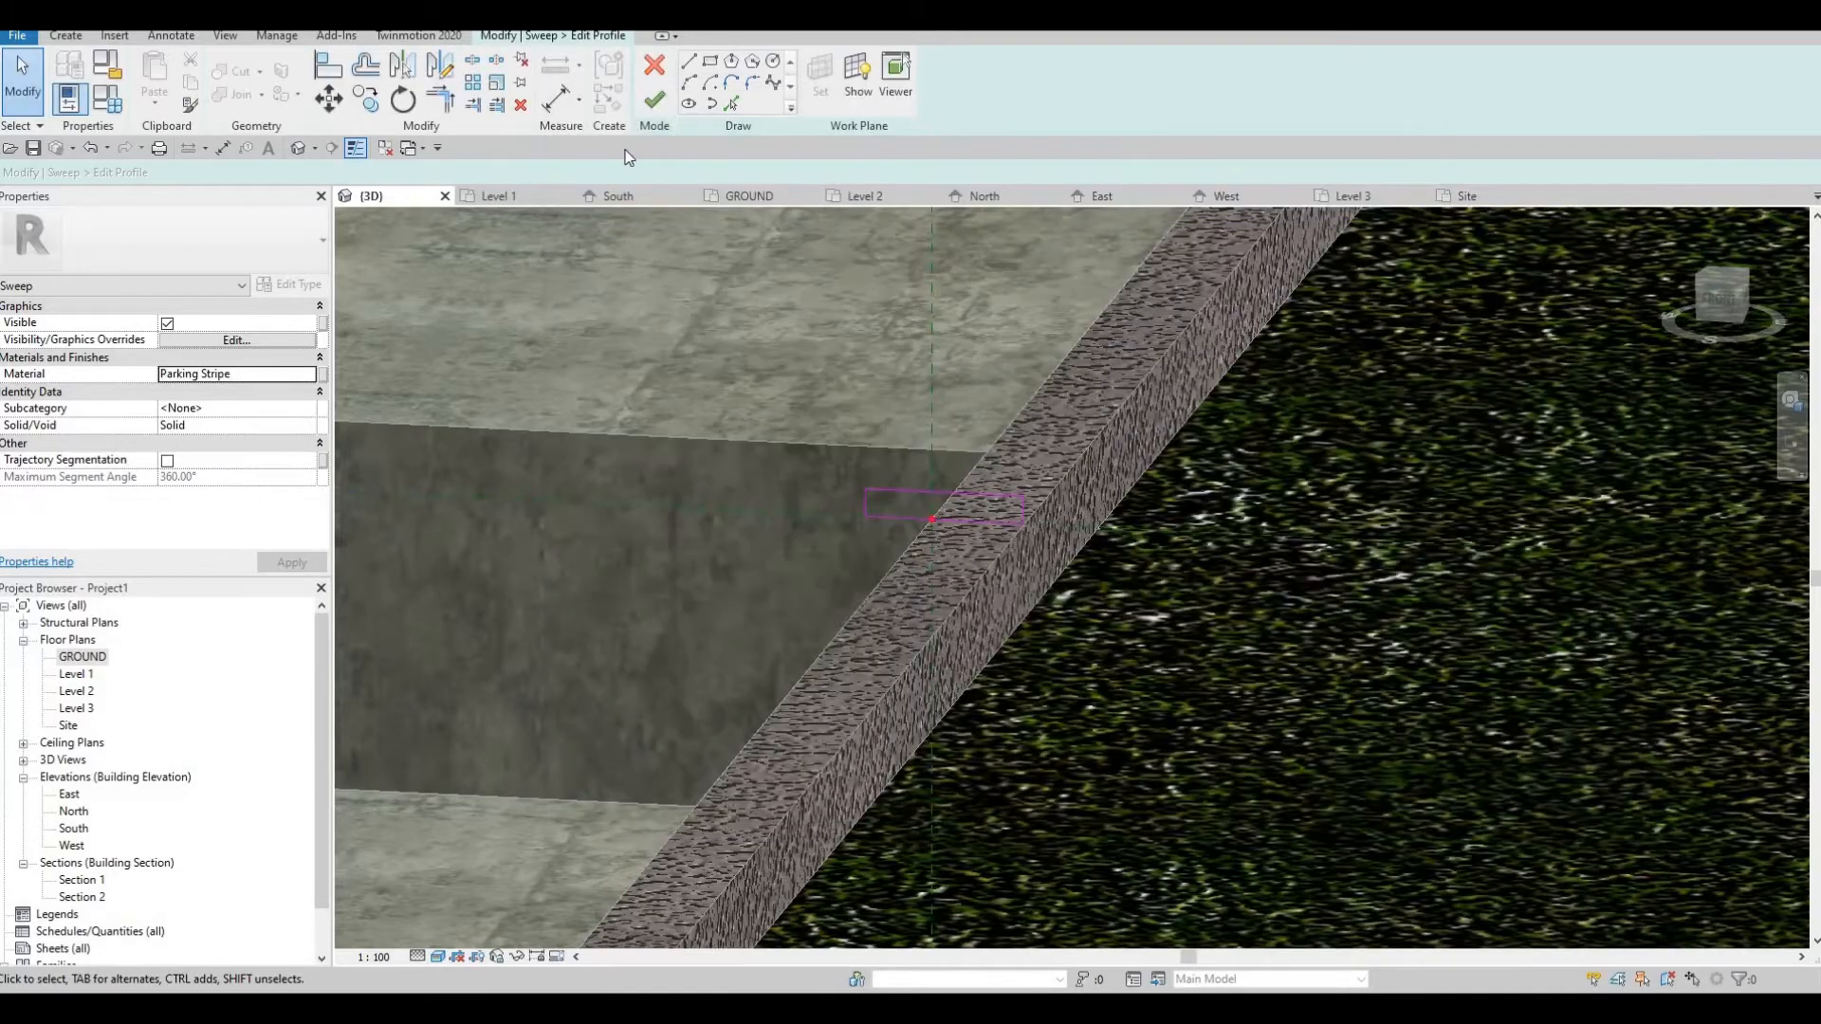
left_click(656, 103)
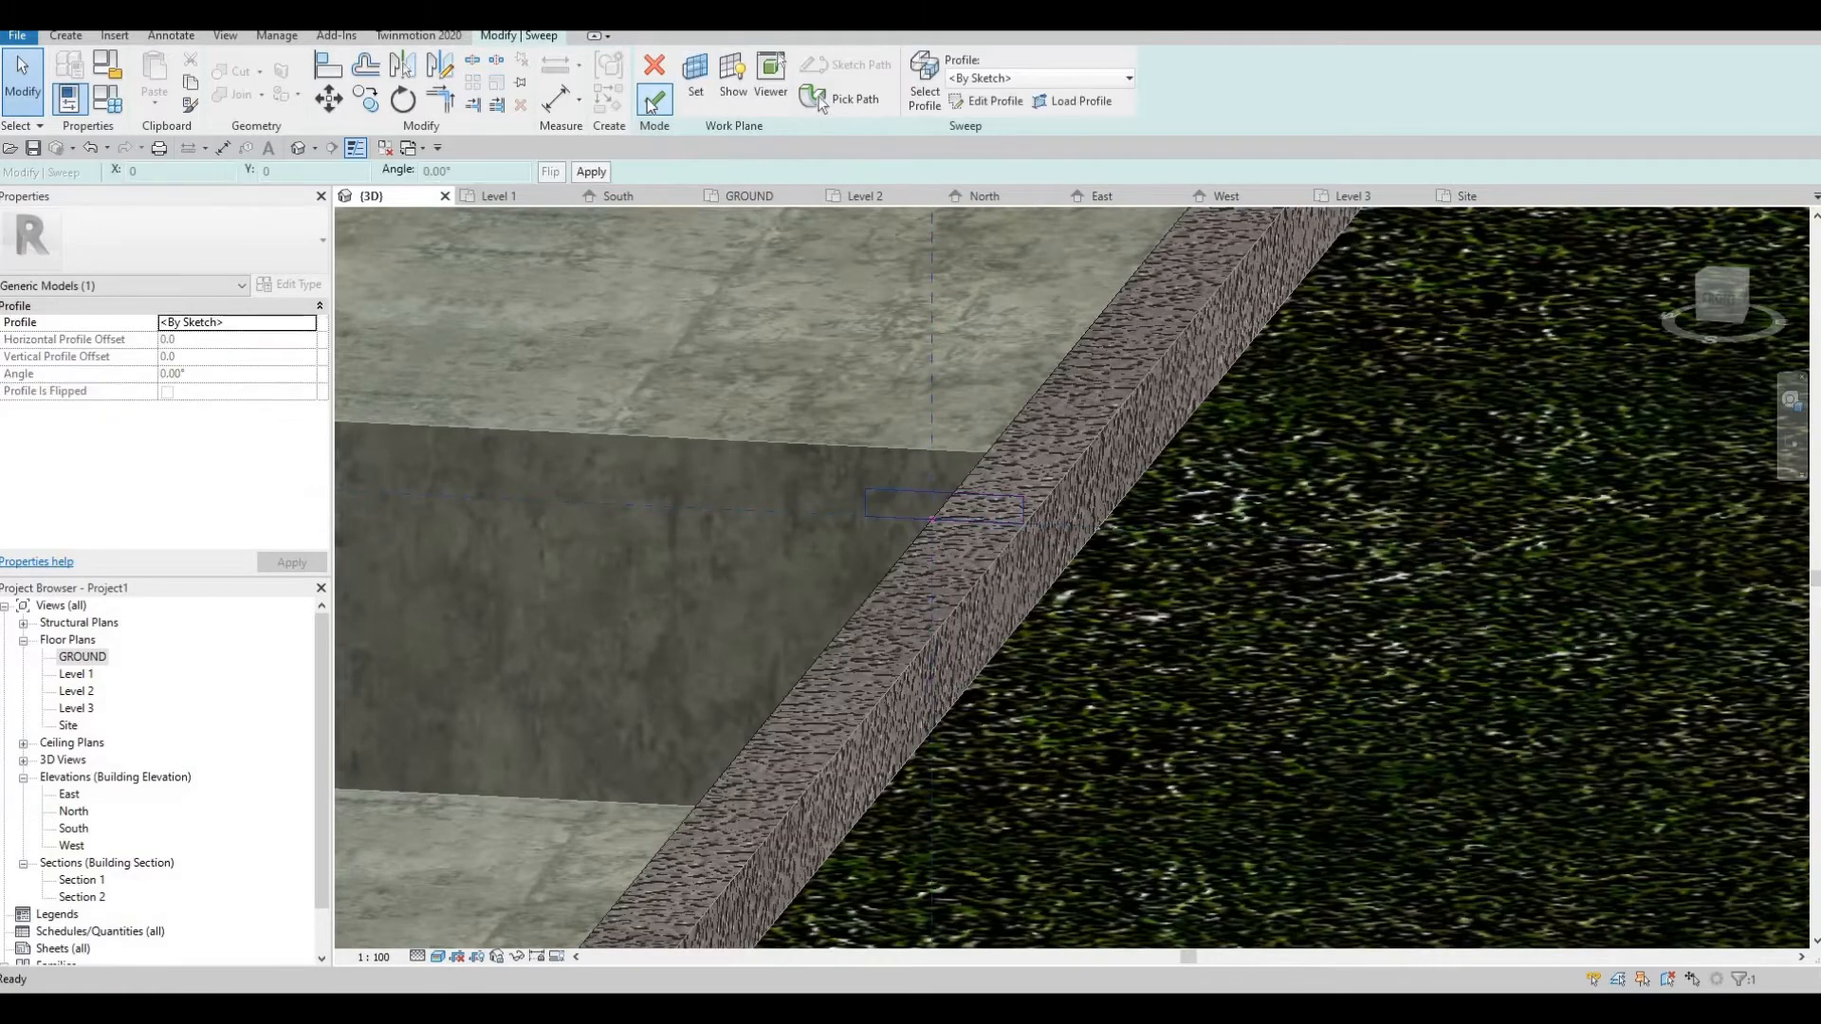
left_click(654, 98)
Check the new rim around the planter's top and finish the in-place model
middle_click_drag(982, 342, 1124, 477, "shift")
key("Escape")
middle_click_drag(1246, 395, 911, 674, "shift")
scroll(276, 841, "down", 2)
scroll(910, 673, "down", 1)
middle_click_drag(1408, 407, 764, 572)
scroll(765, 572, "down", 1)
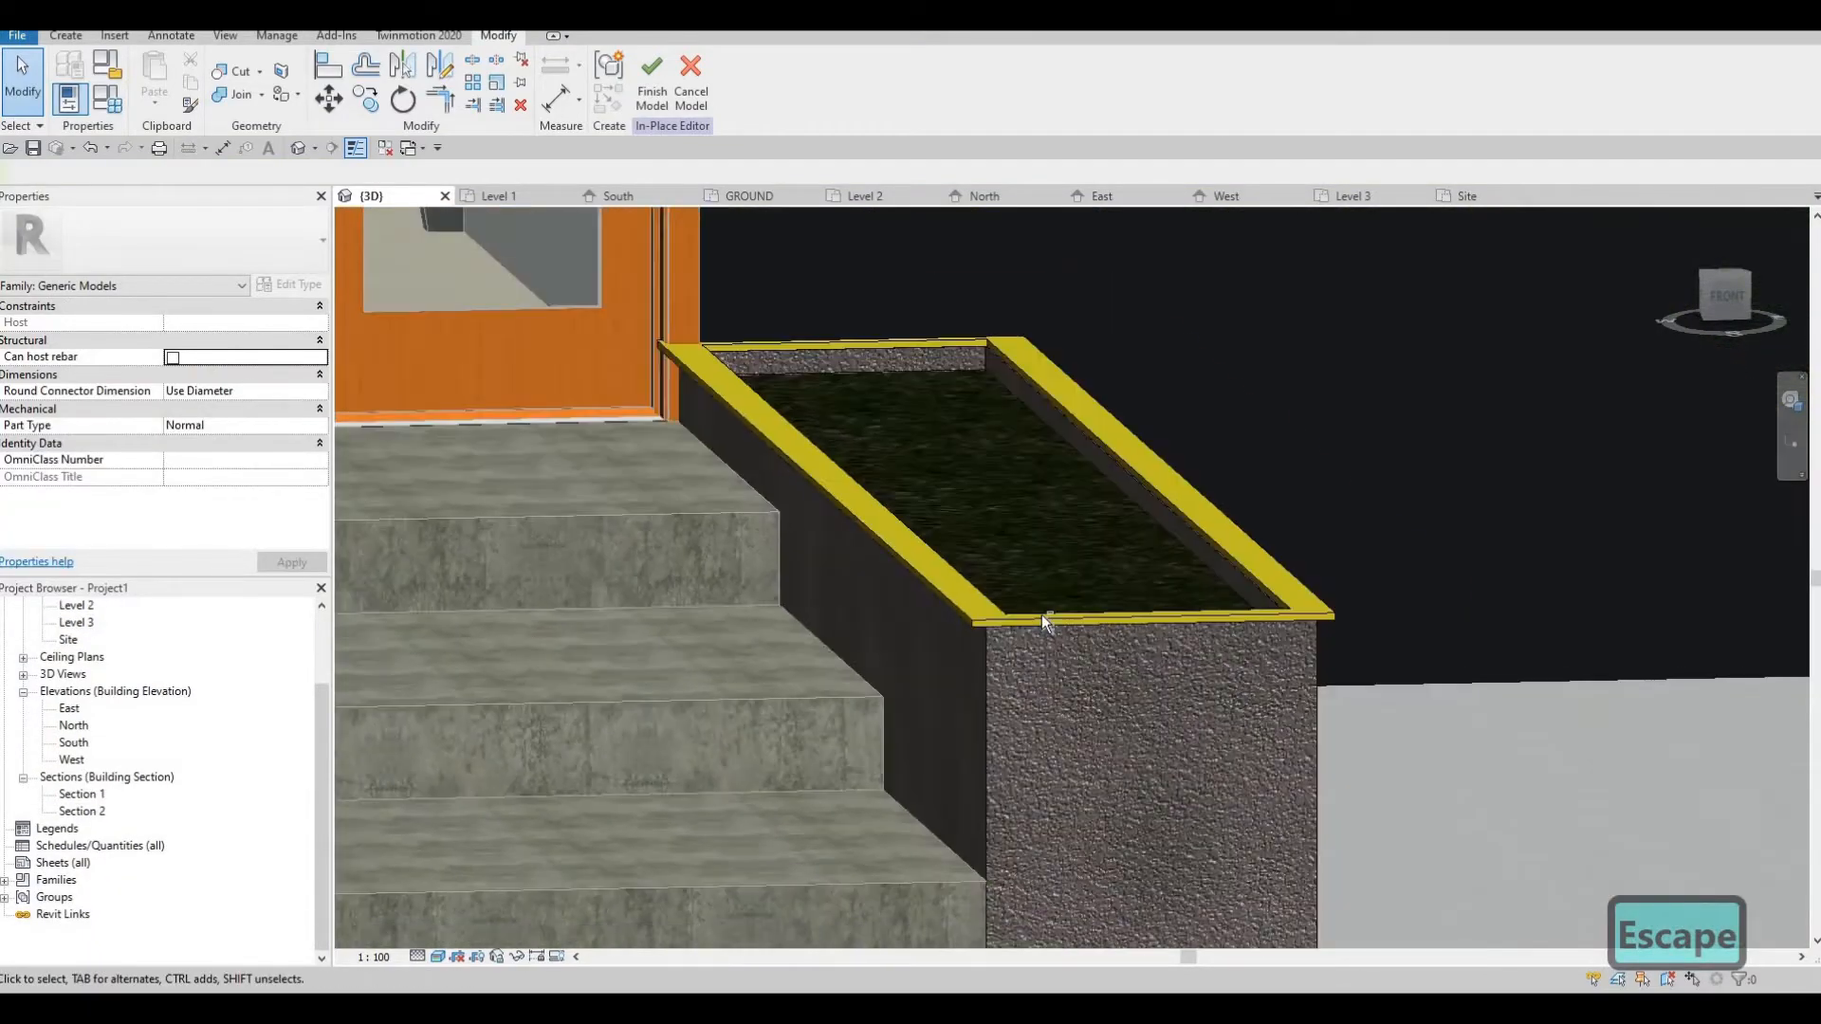
scroll(1013, 611, "up", 2)
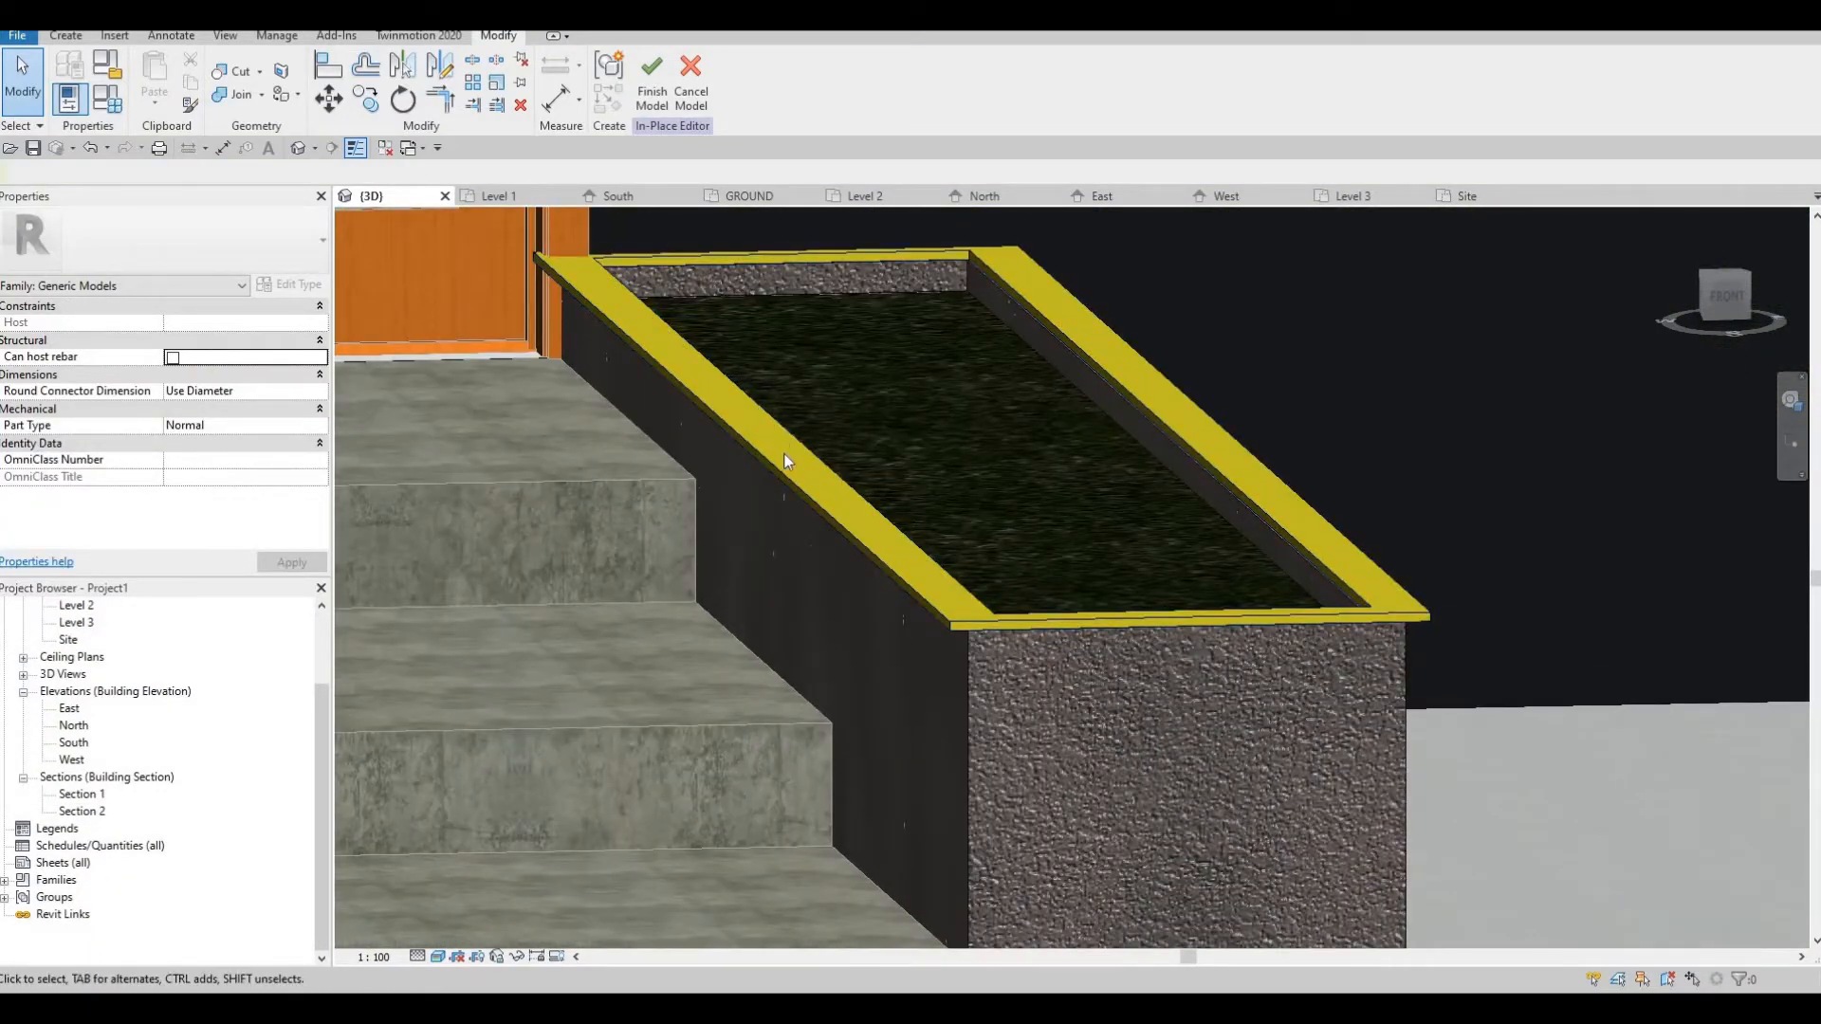
left_click(866, 466)
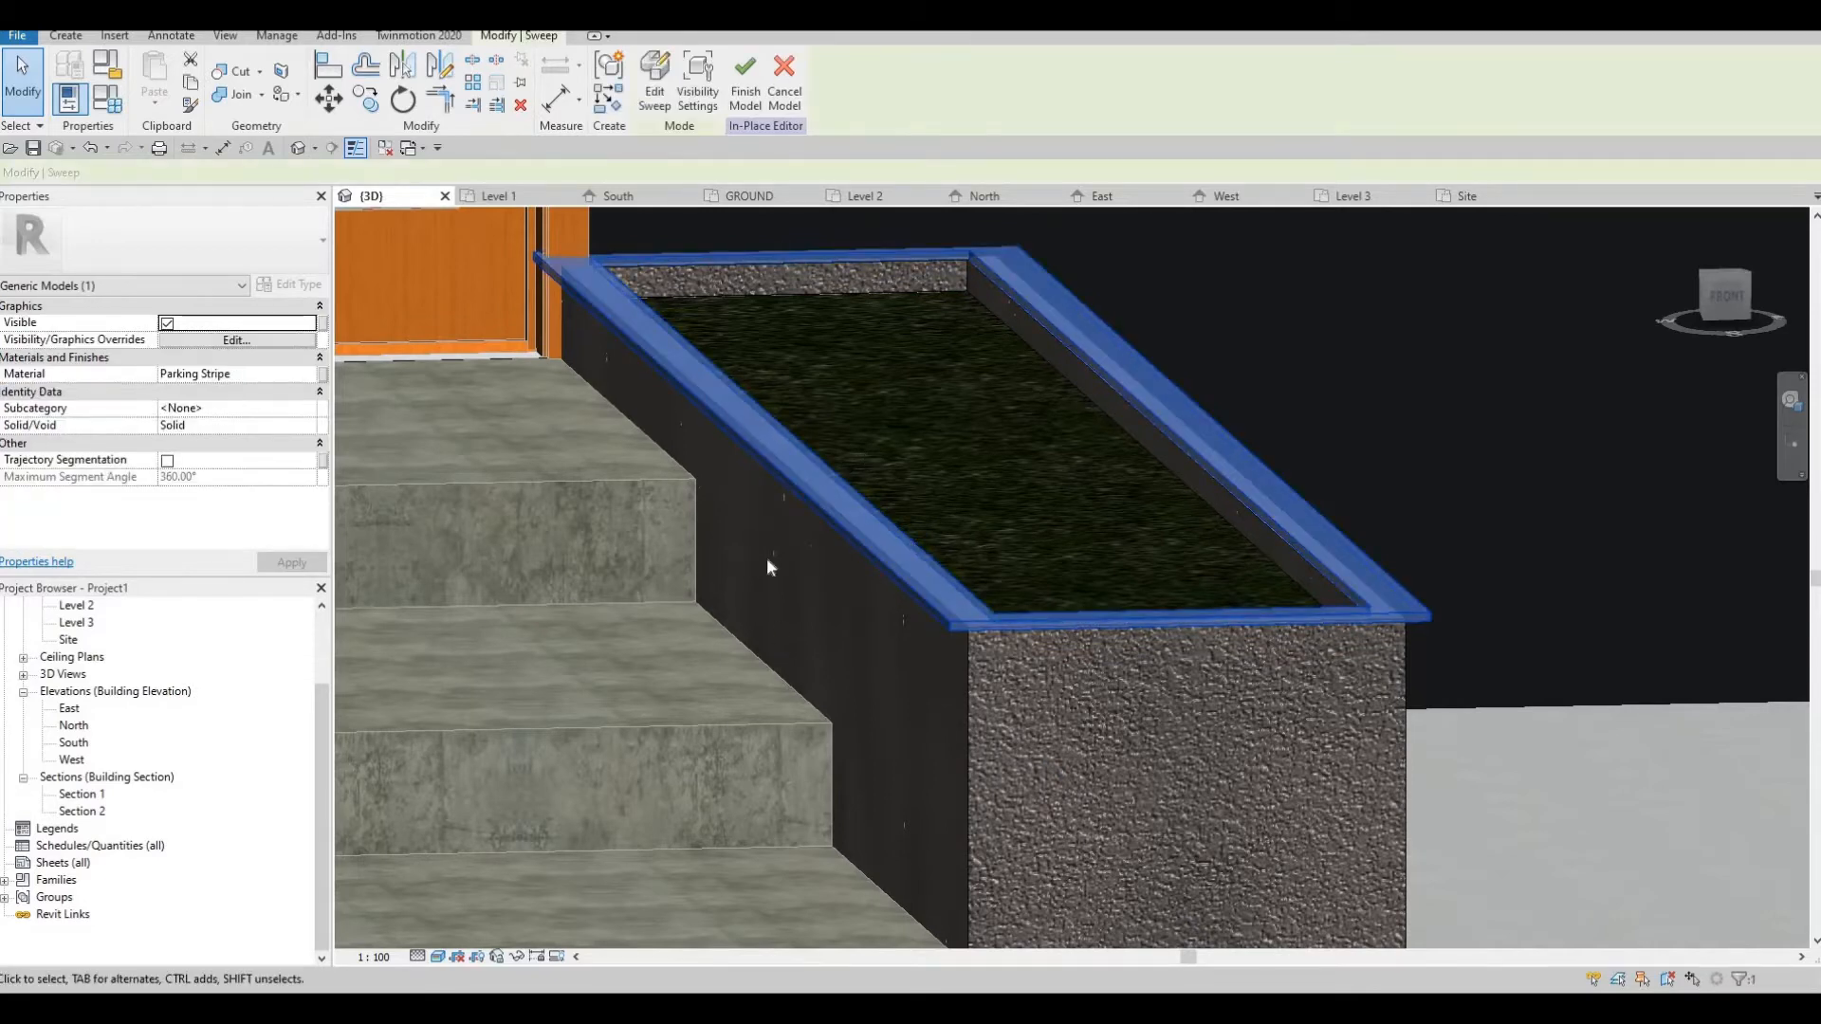
scroll(766, 565, "down", 1)
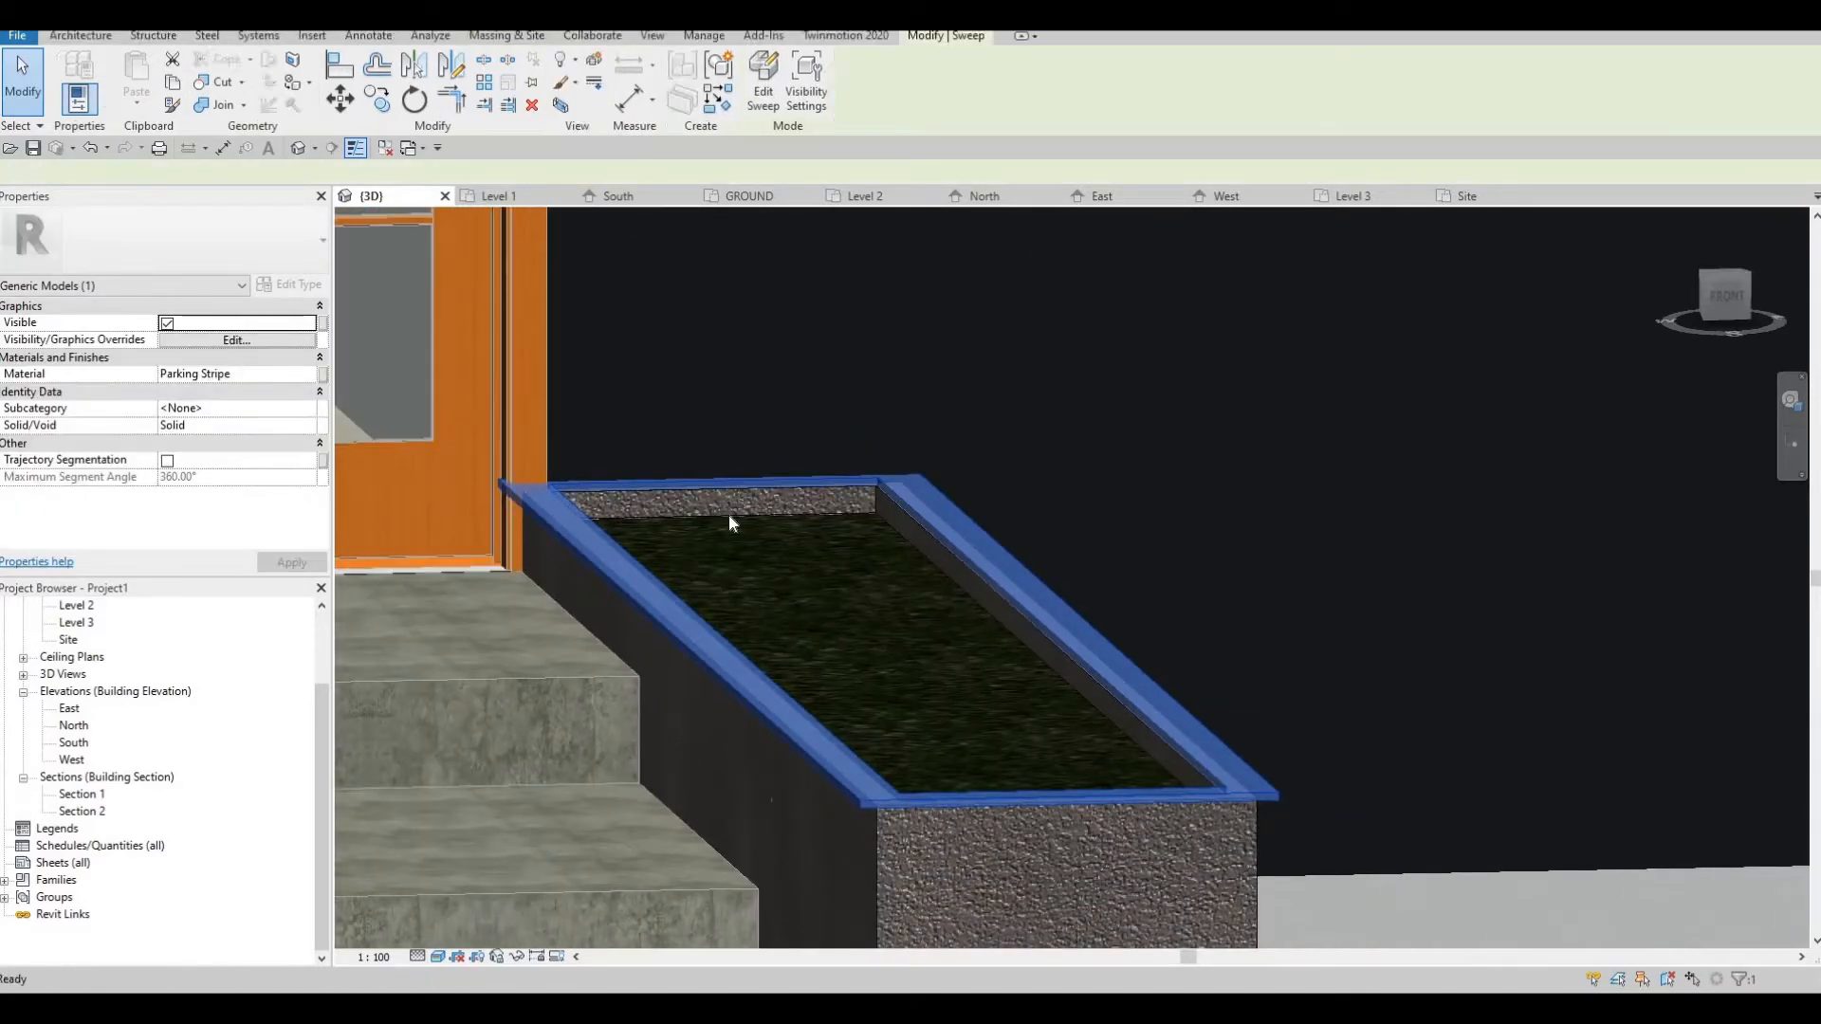
key("Escape")
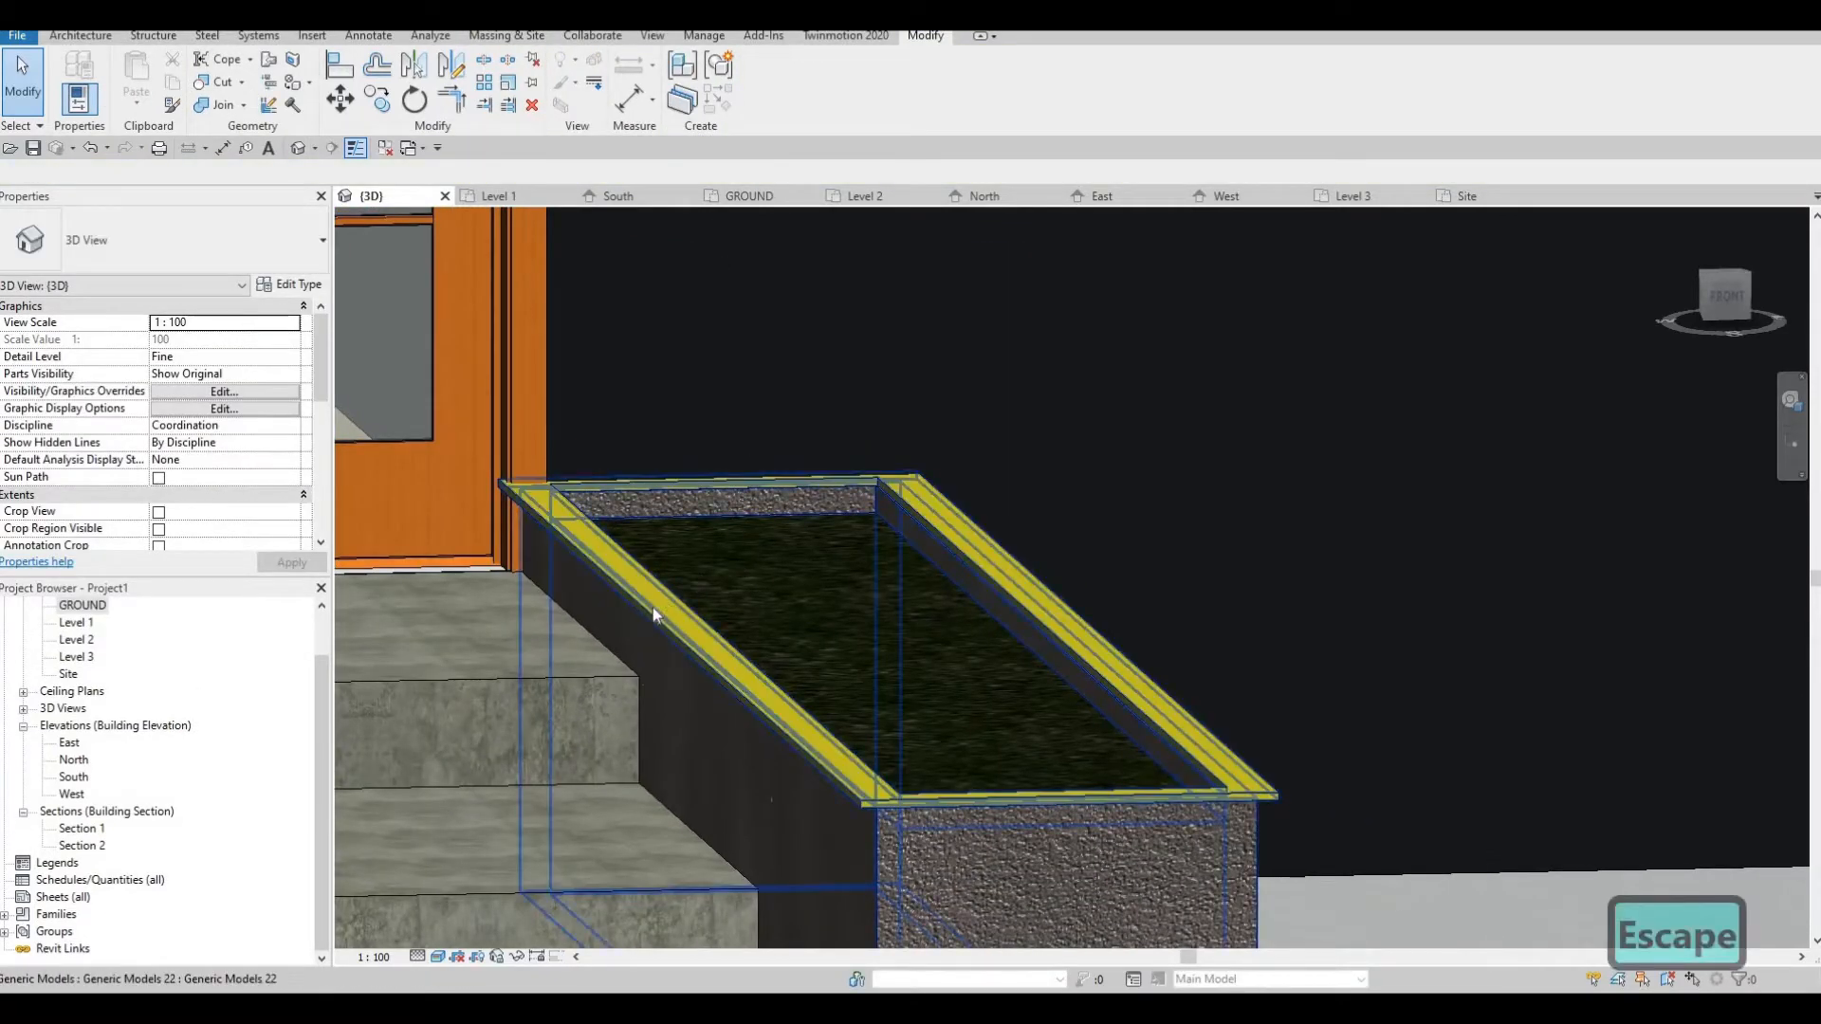
left_click(805, 599)
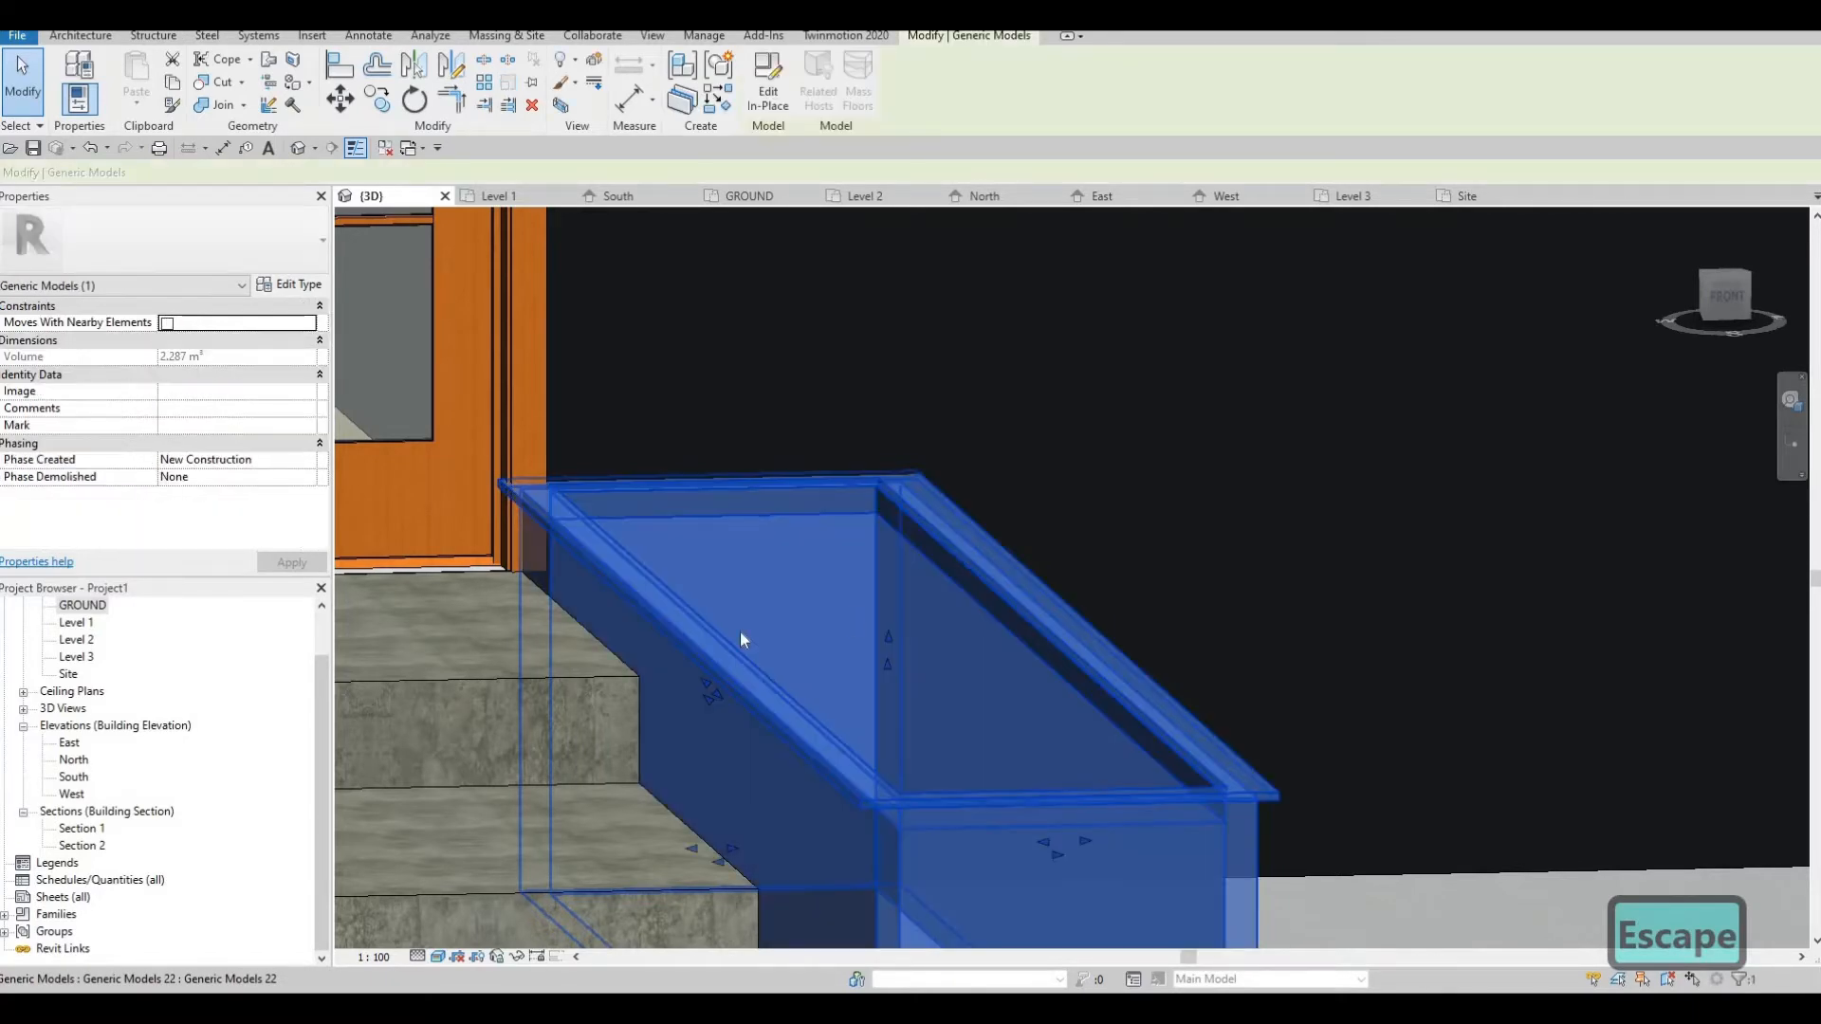
key("Escape")
key("Tab")
key("Tab")
key("Tab")
key("Tab")
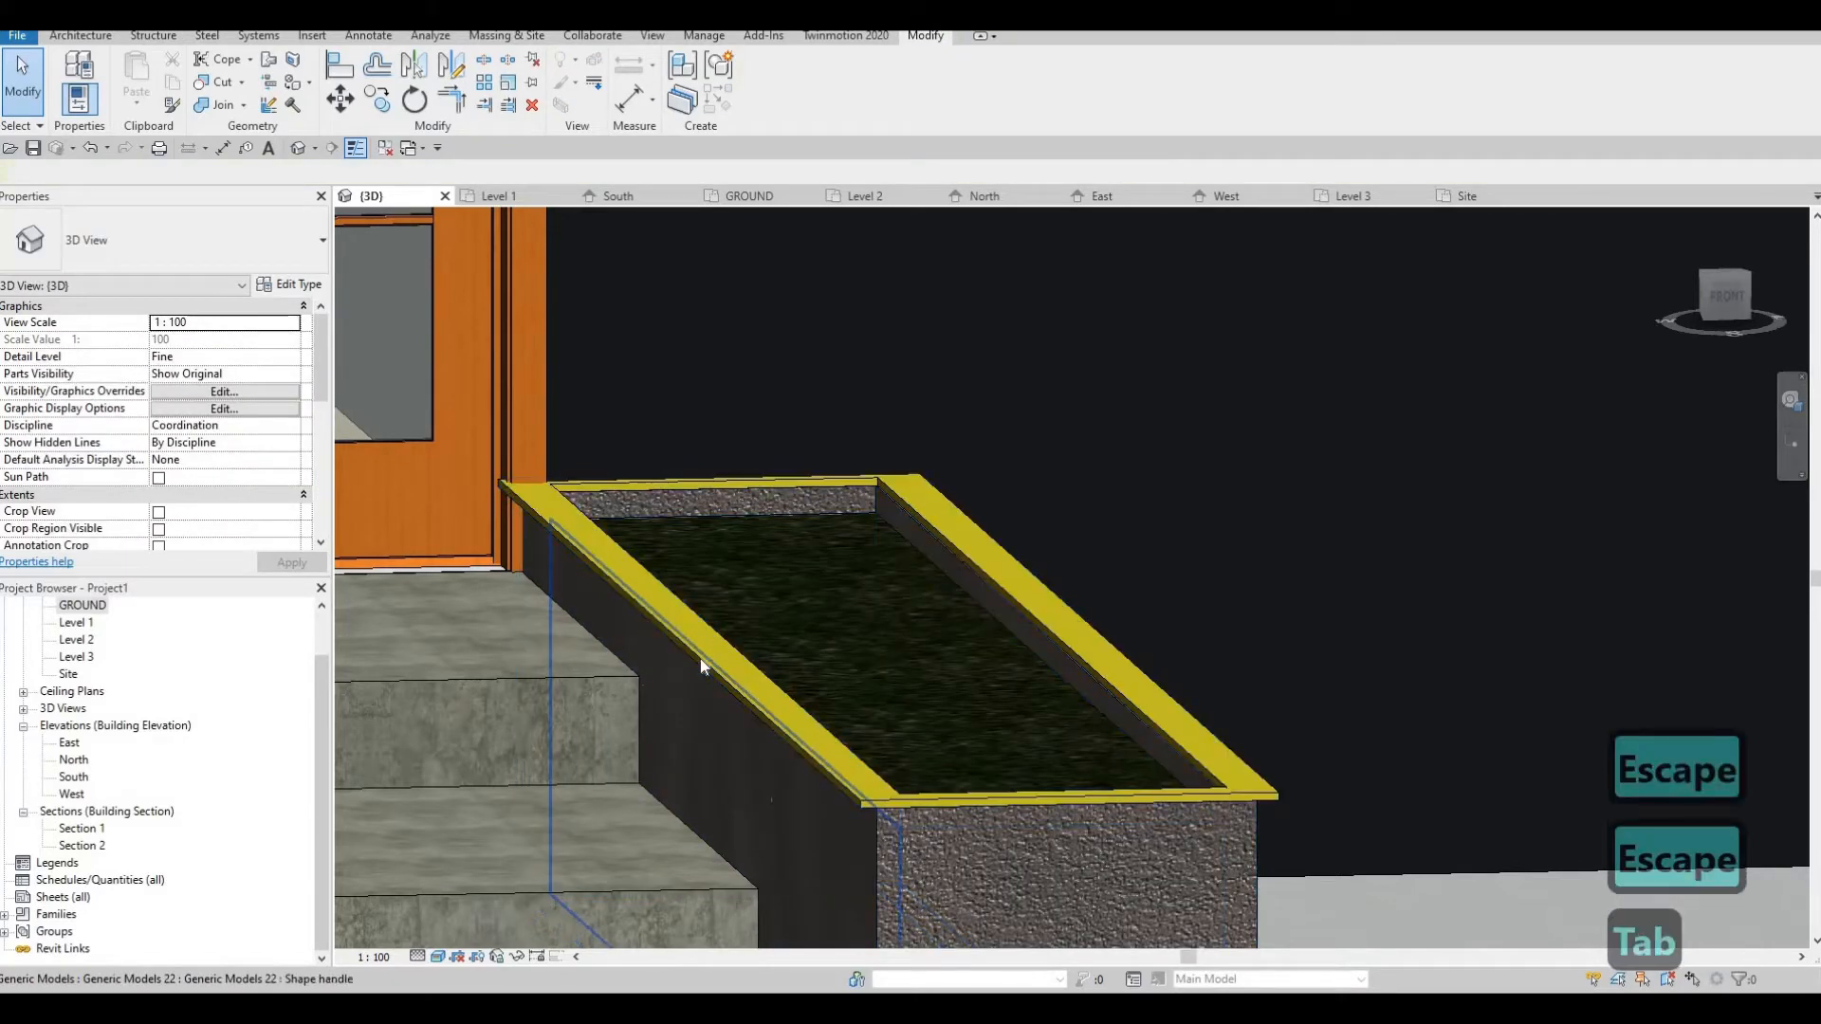
key("Tab")
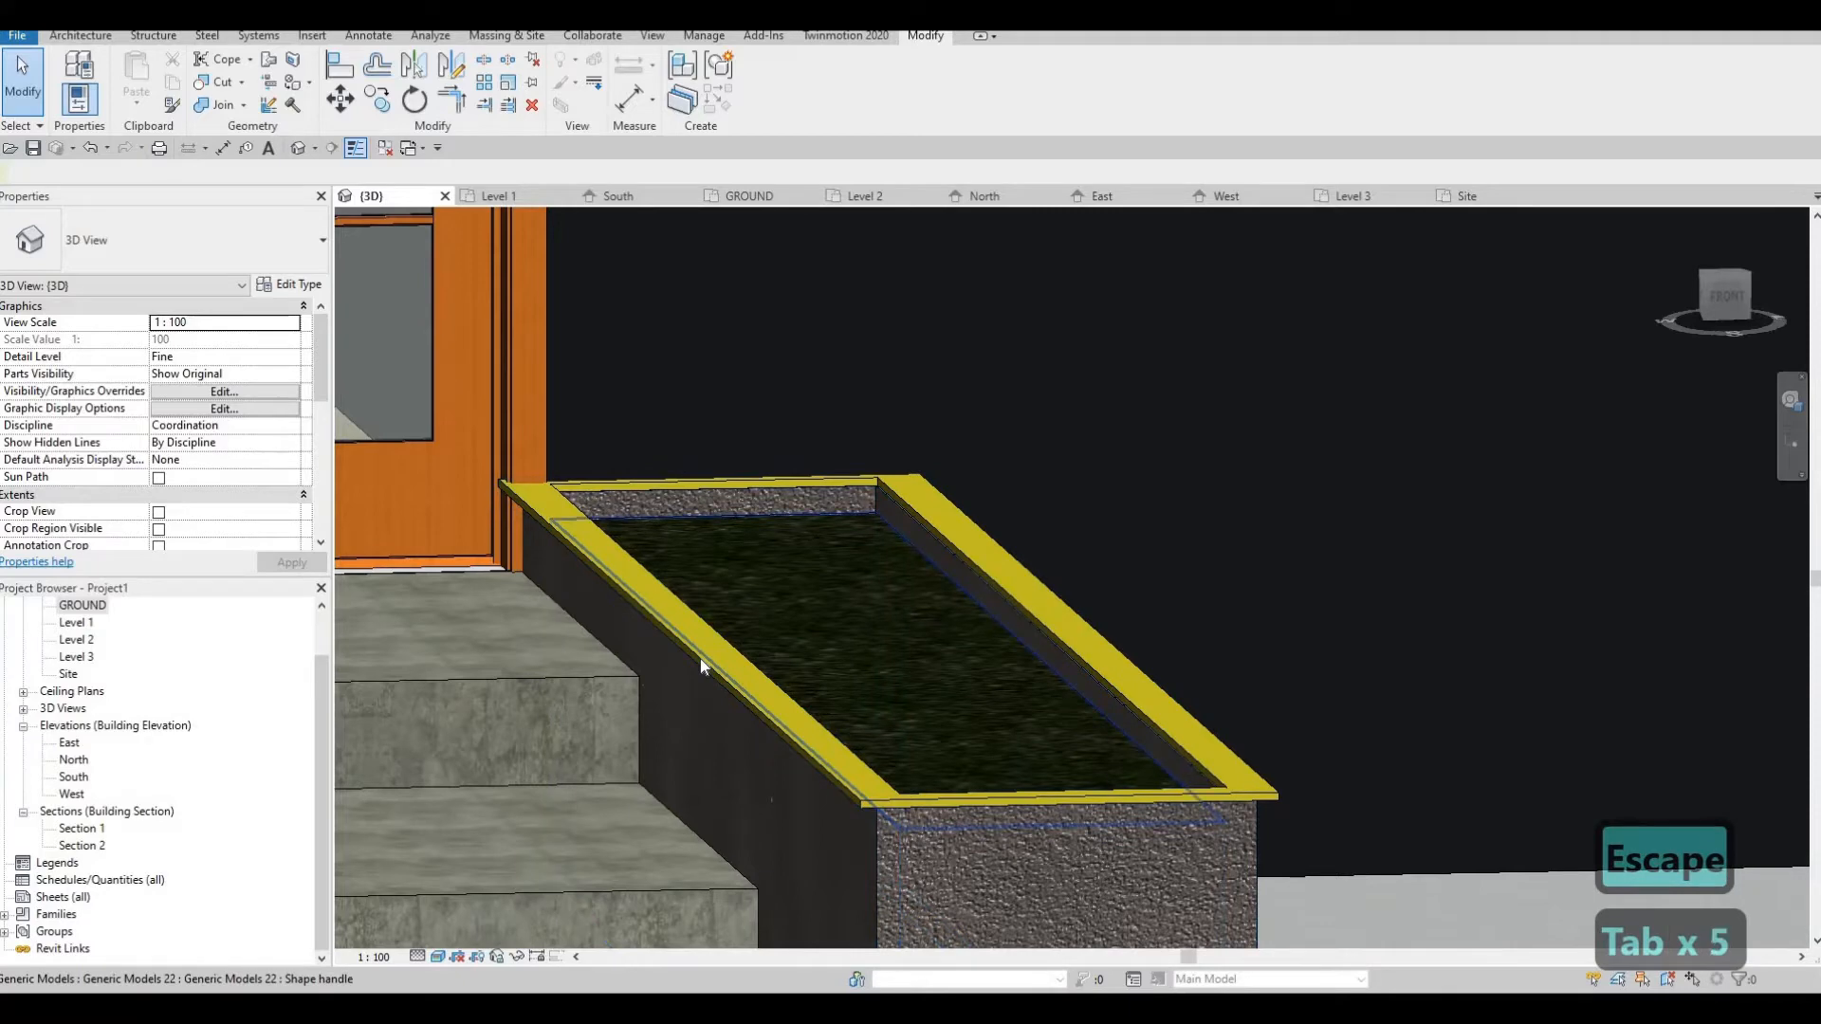
left_click(701, 657)
key("Escape")
key("Tab")
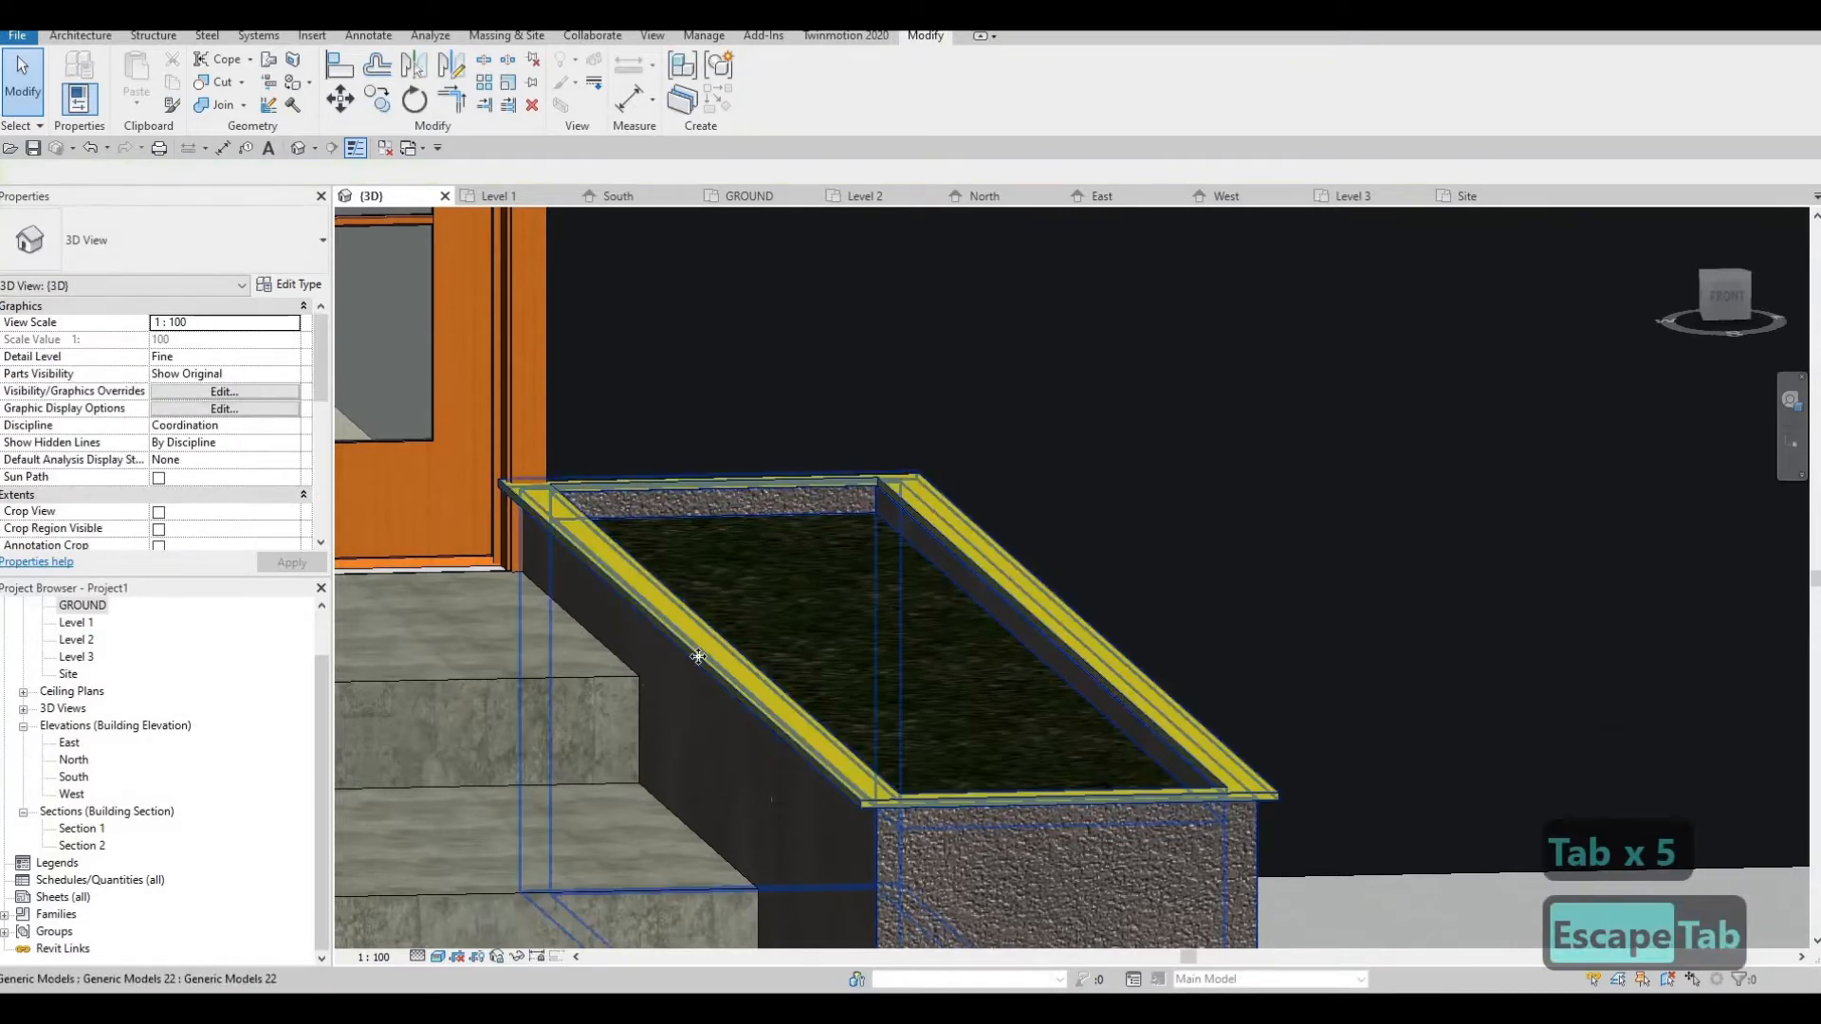
left_click(717, 654)
key("Escape")
Examine the finished planter and the entrance stairs in 3D, both close up and against the whole front facade
scroll(607, 427, "down", 3)
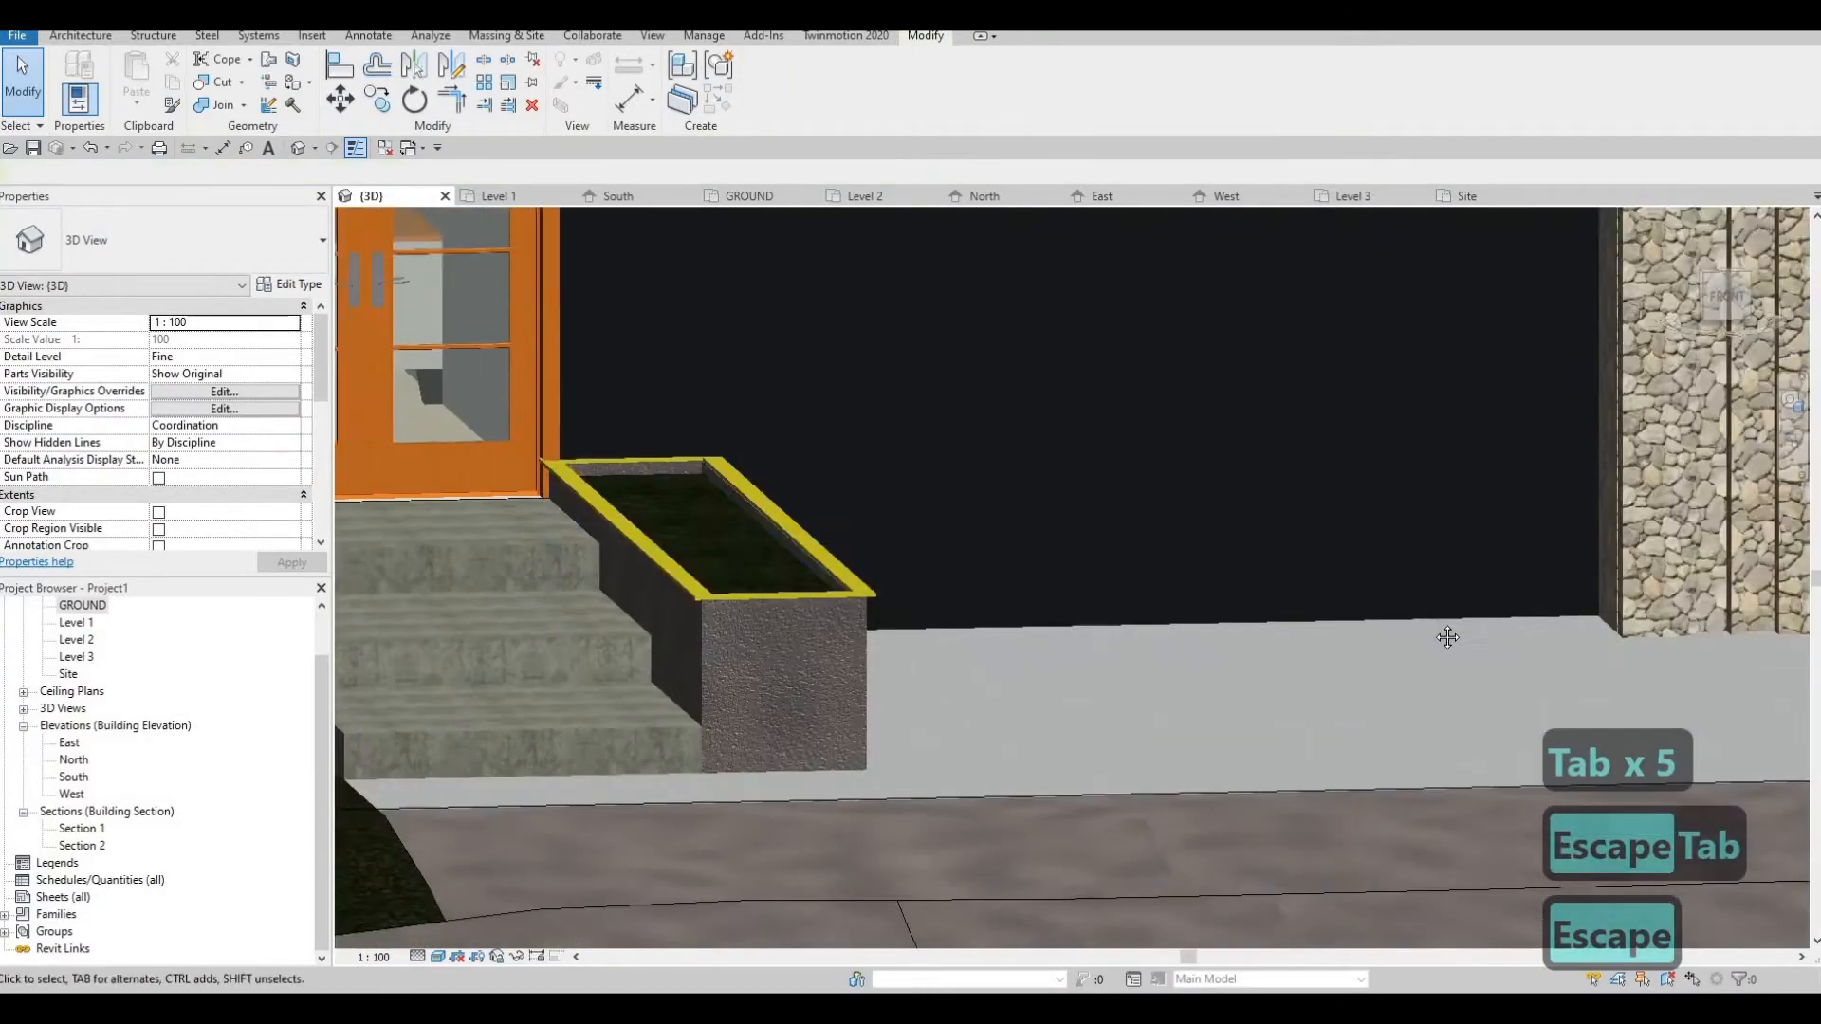
middle_click_drag(1445, 636, 1374, 564, "shift")
scroll(1373, 562, "down", 5)
middle_click_drag(1107, 622, 1045, 645, "shift")
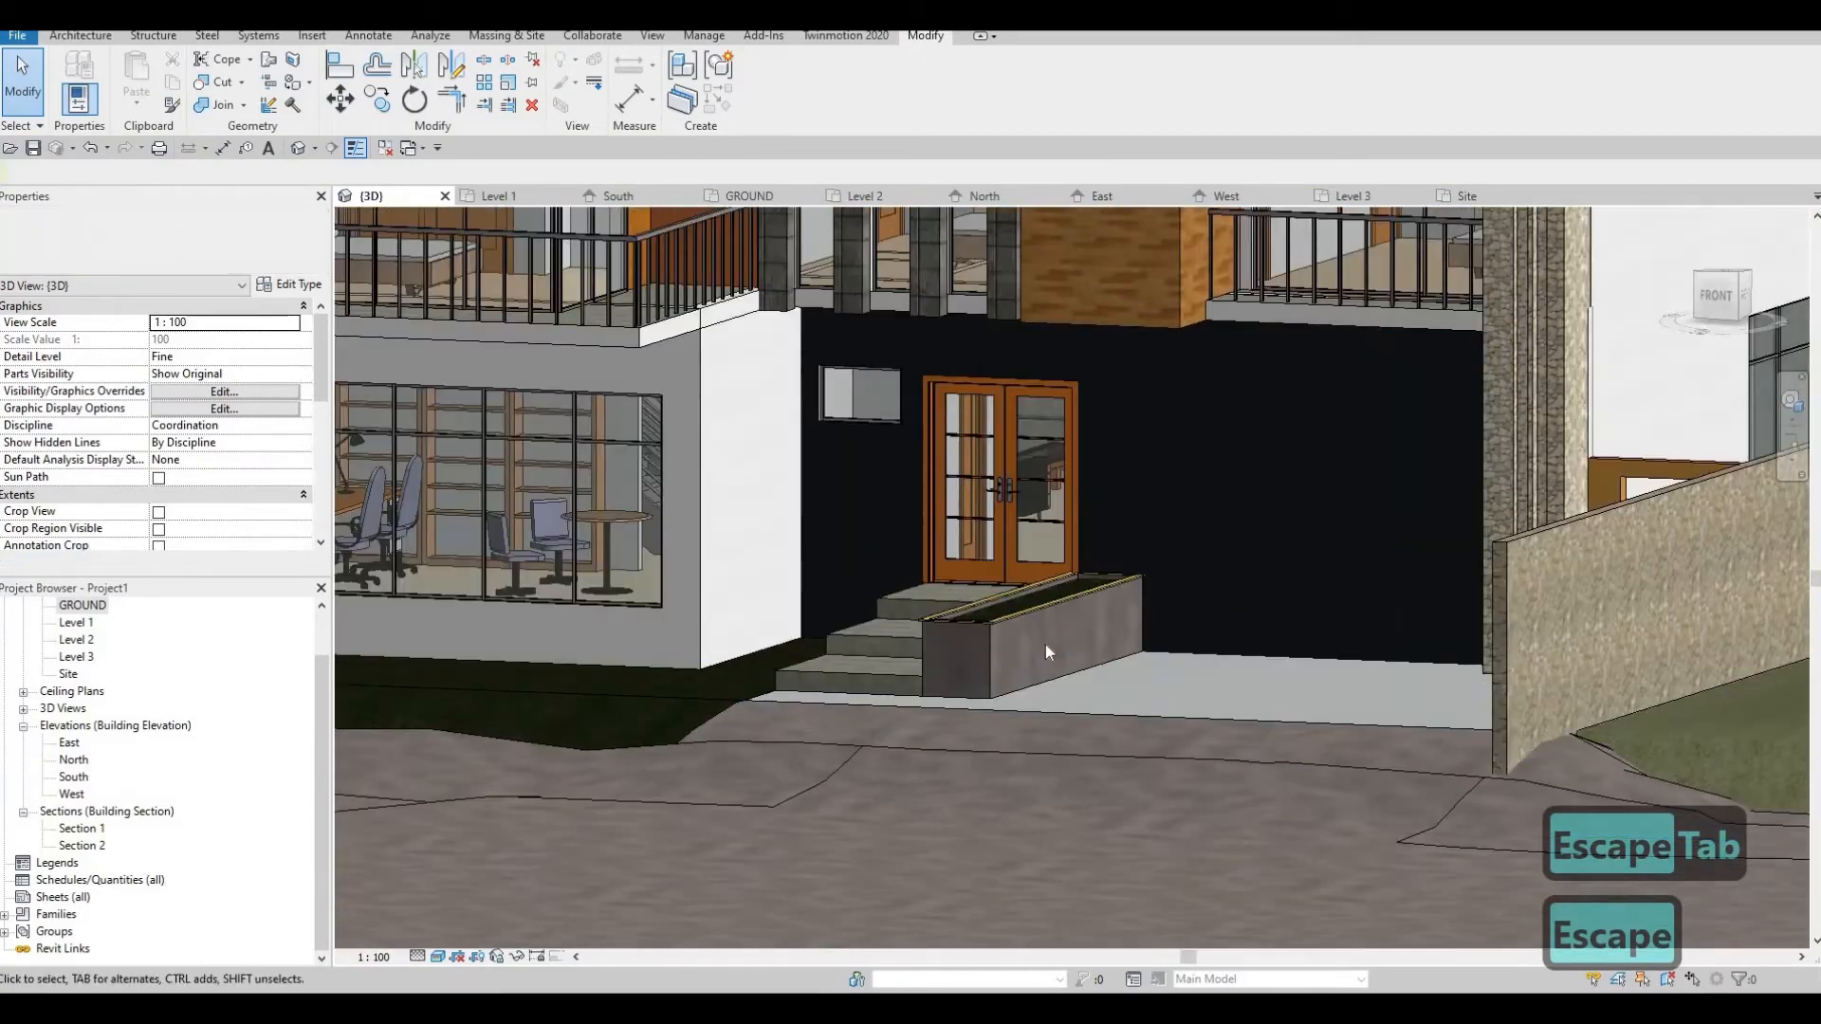
scroll(1045, 645, "up", 1)
scroll(973, 637, "up", 7)
middle_click_drag(994, 550, 1002, 502)
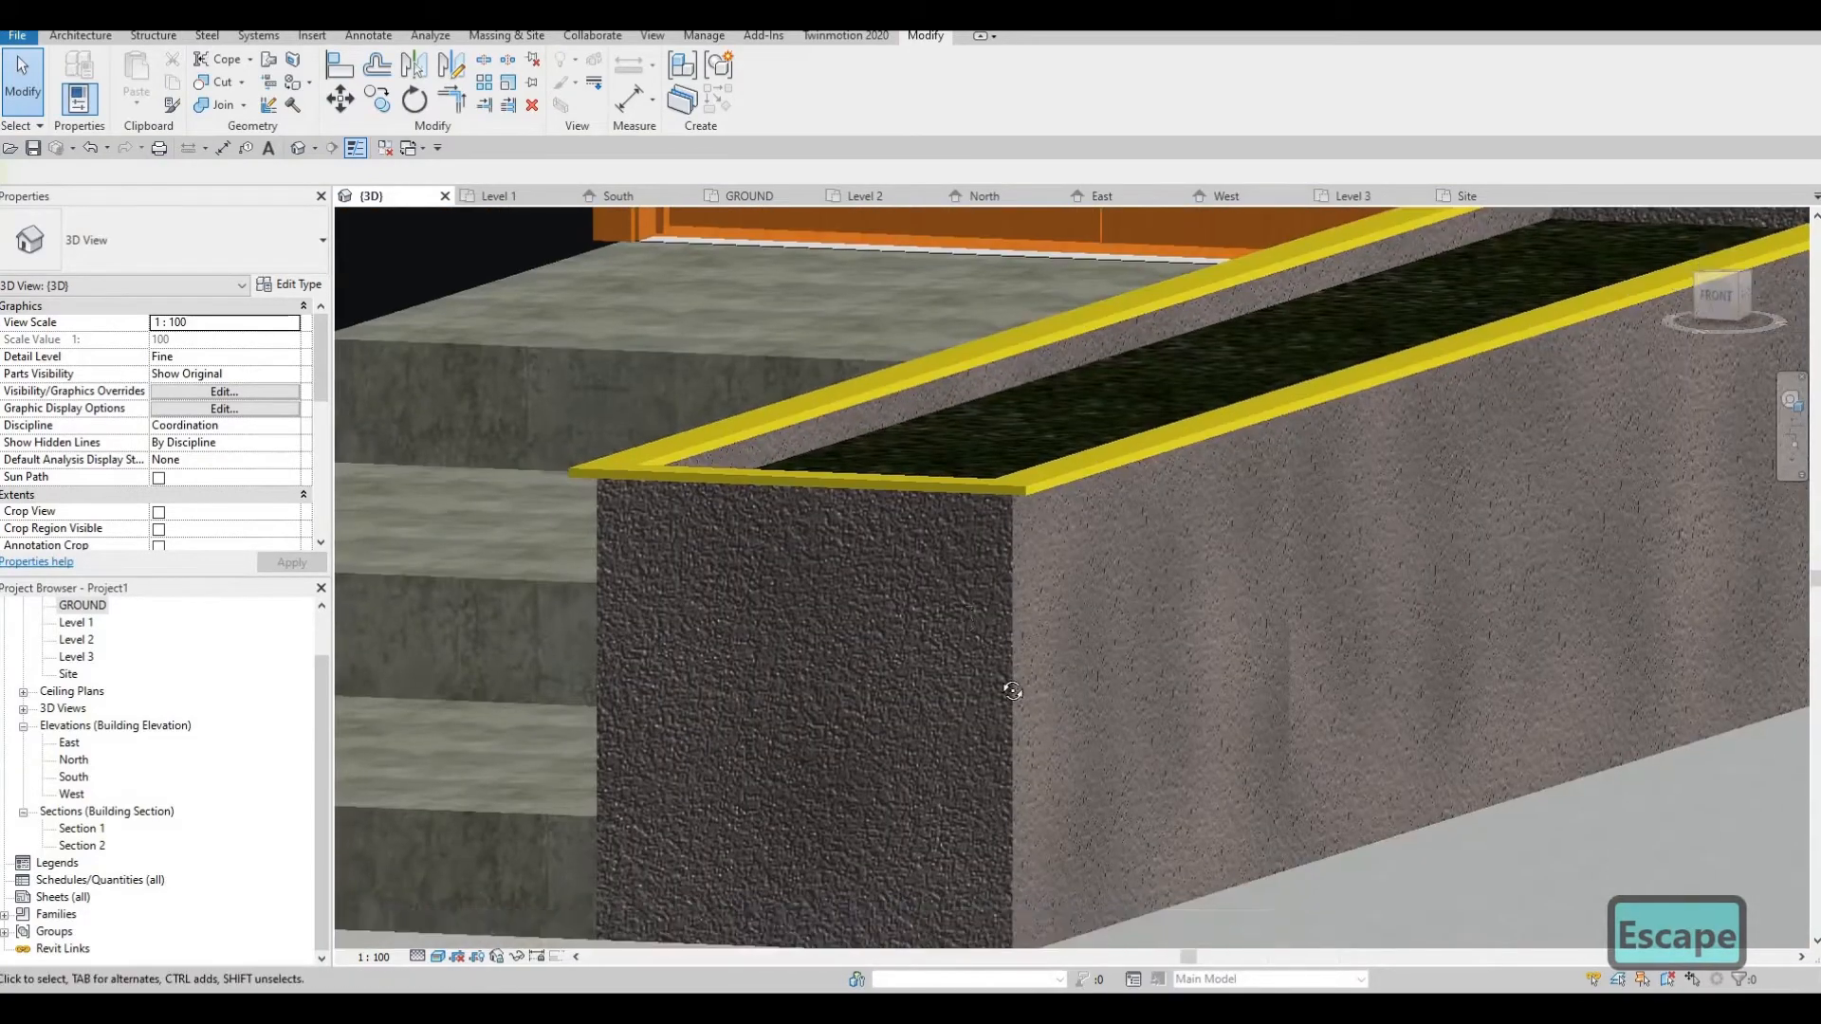
scroll(998, 512, "down", 5)
middle_click_drag(783, 458, 1036, 608, "shift")
scroll(813, 454, "down", 2)
scroll(1035, 609, "down", 2)
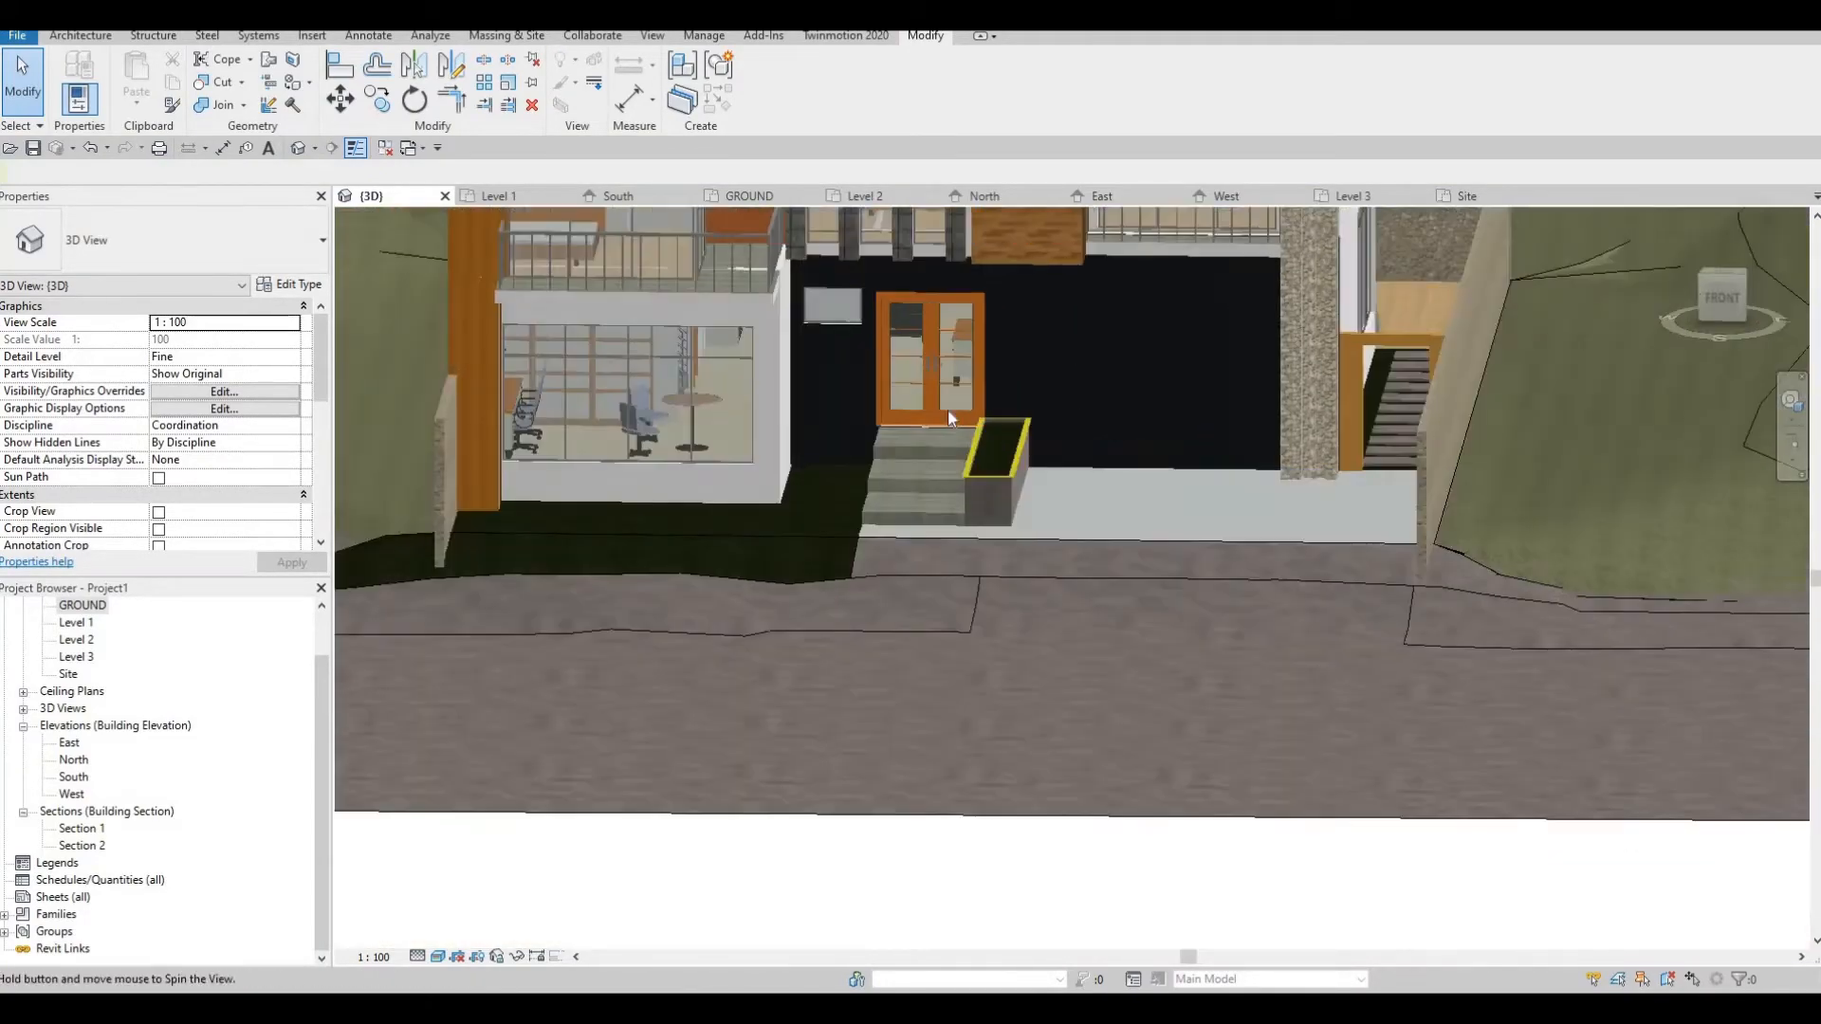
middle_click_drag(947, 408, 876, 640, "shift")
scroll(877, 641, "down", 3)
Save the project and send the 3D view to Twinmotion through the direct link
left_click(33, 149)
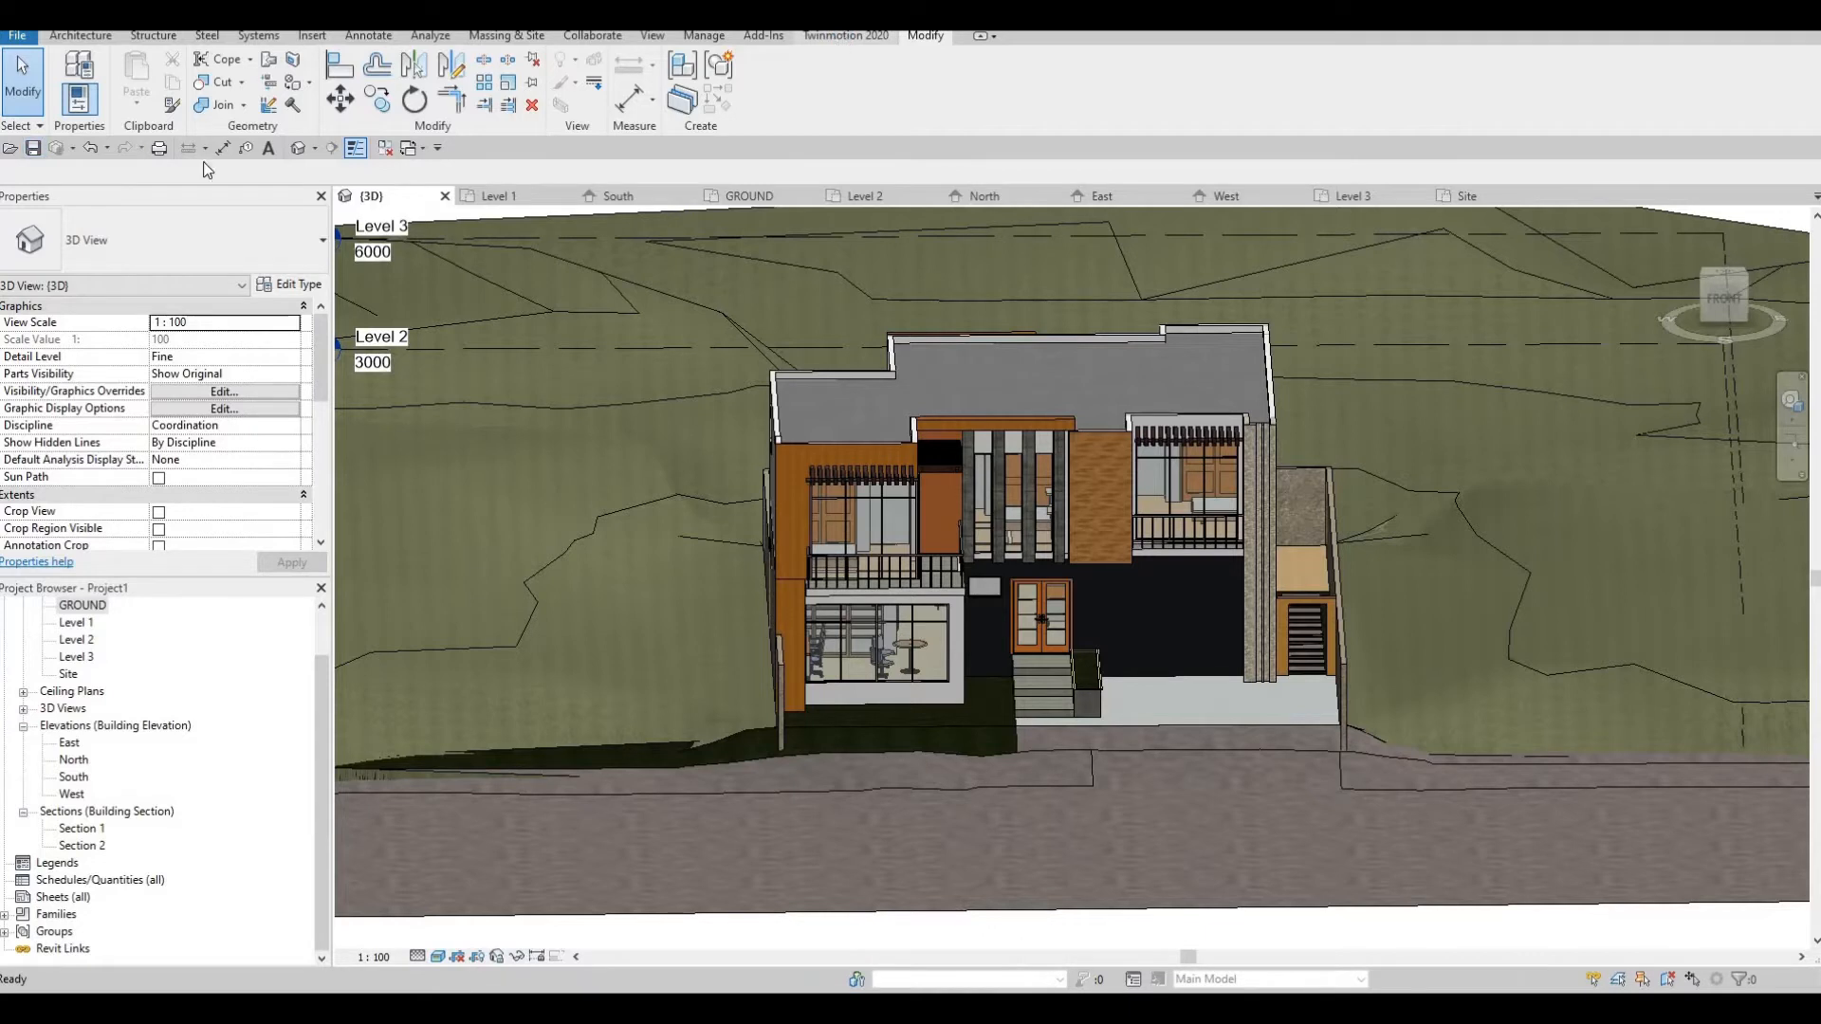
left_click(842, 34)
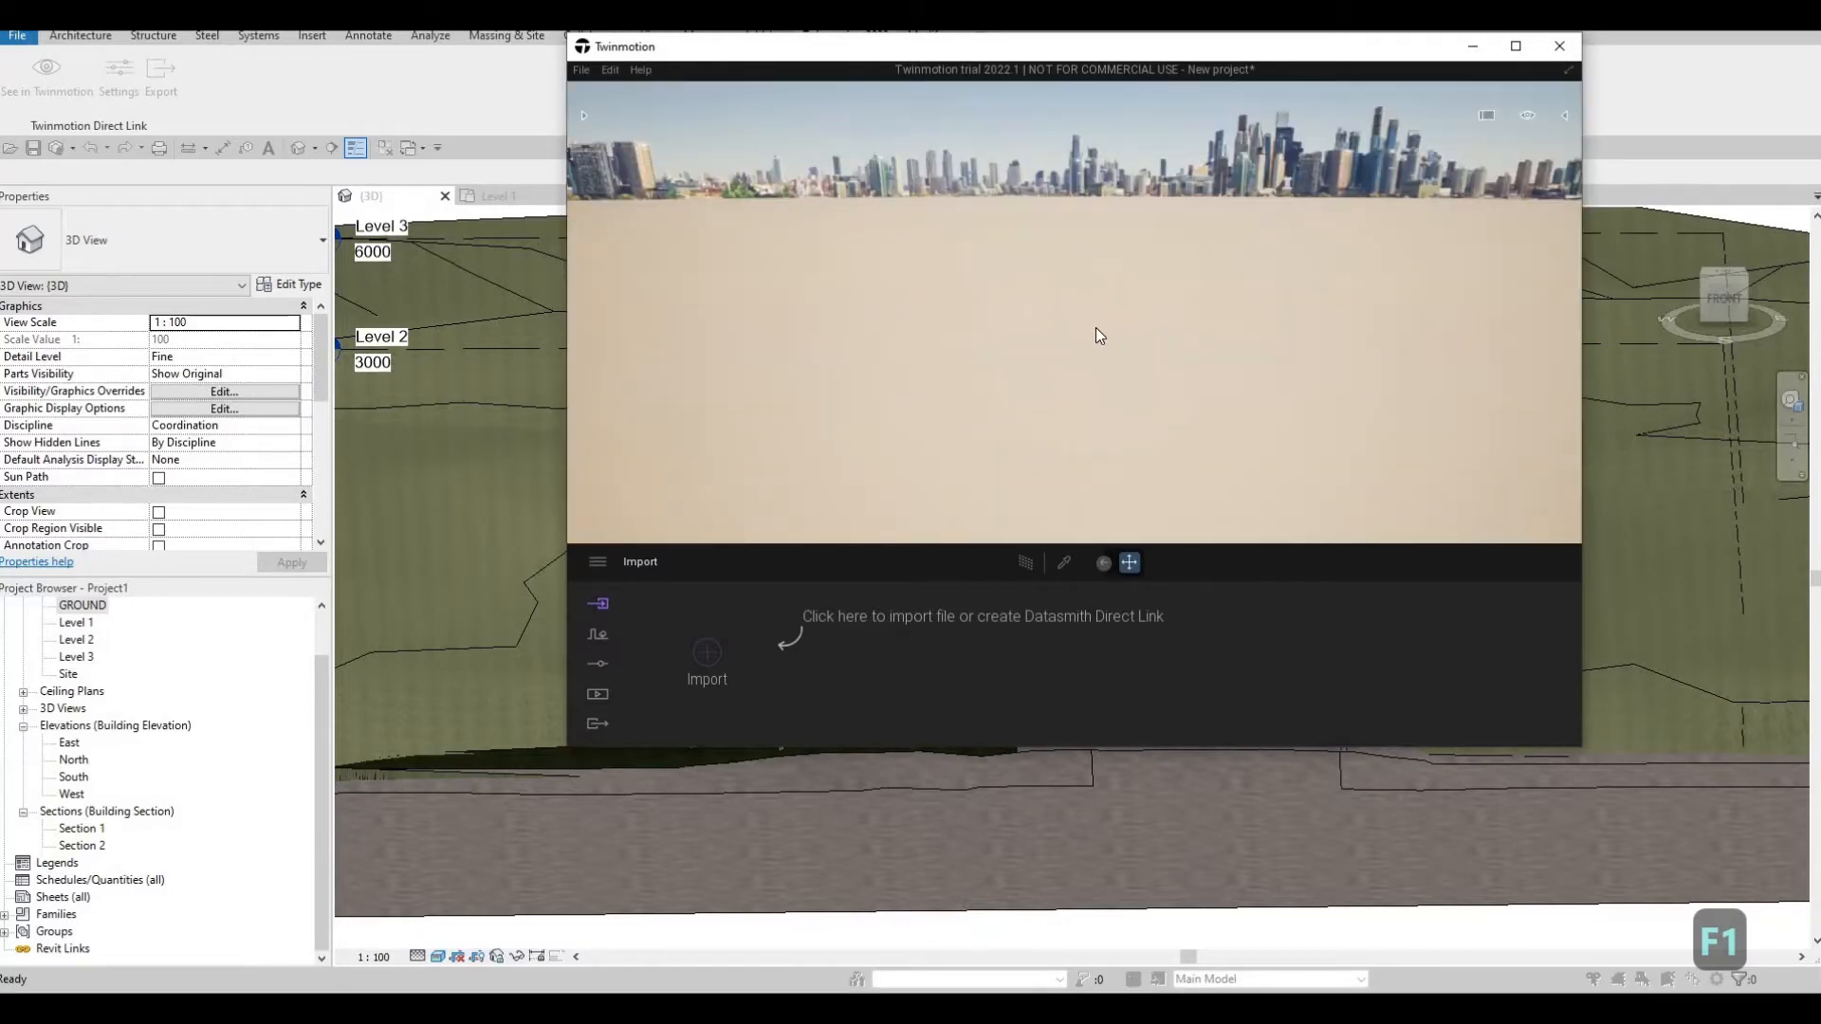
Fly across the terrain toward the imported house in the Twinmotion scene
key("a")
key("a")
key("a")
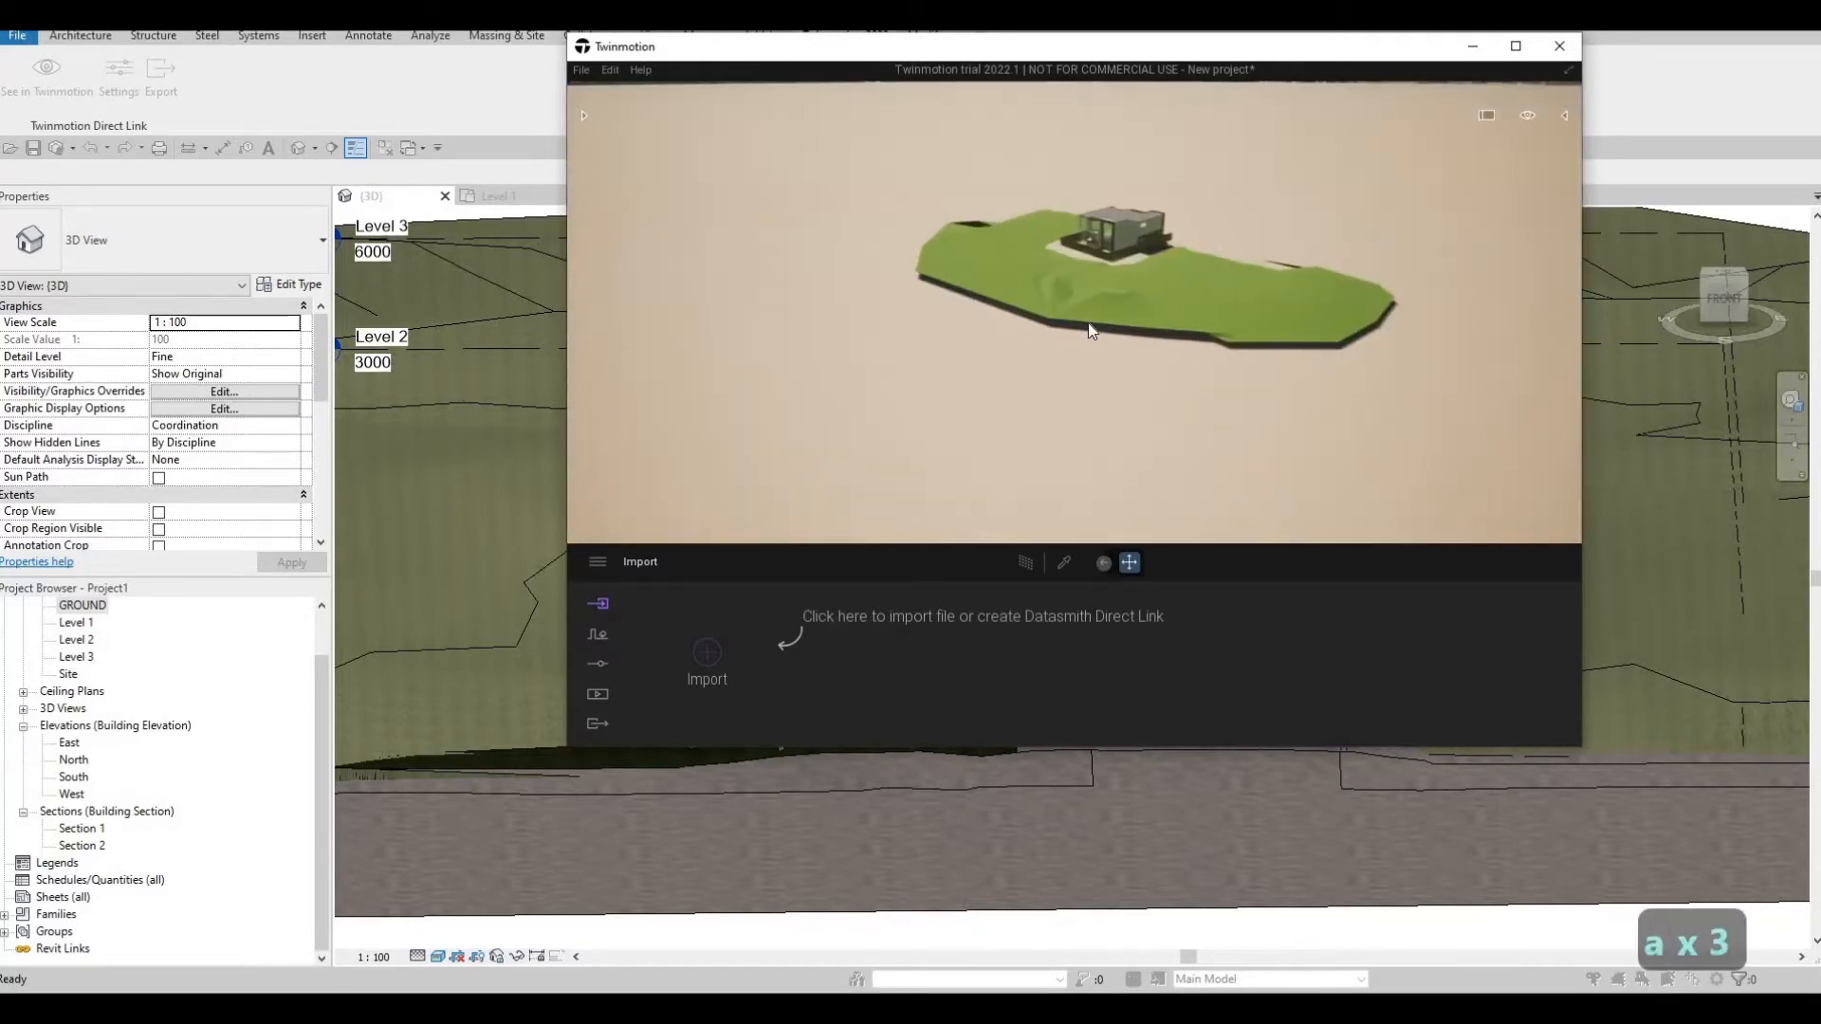
key("w")
key("w")
key("w")
key("w")
key("w")
key("w")
key("w")
key("w")
key("w")
key("w")
key("w")
key("w")
key("w")
key("w")
key("w")
key("w")
key("w")
key("w")
key("w")
key("w")
key("w")
key("w")
key("w")
key("w")
key("w")
key("w")
key("w")
key("w")
key("w")
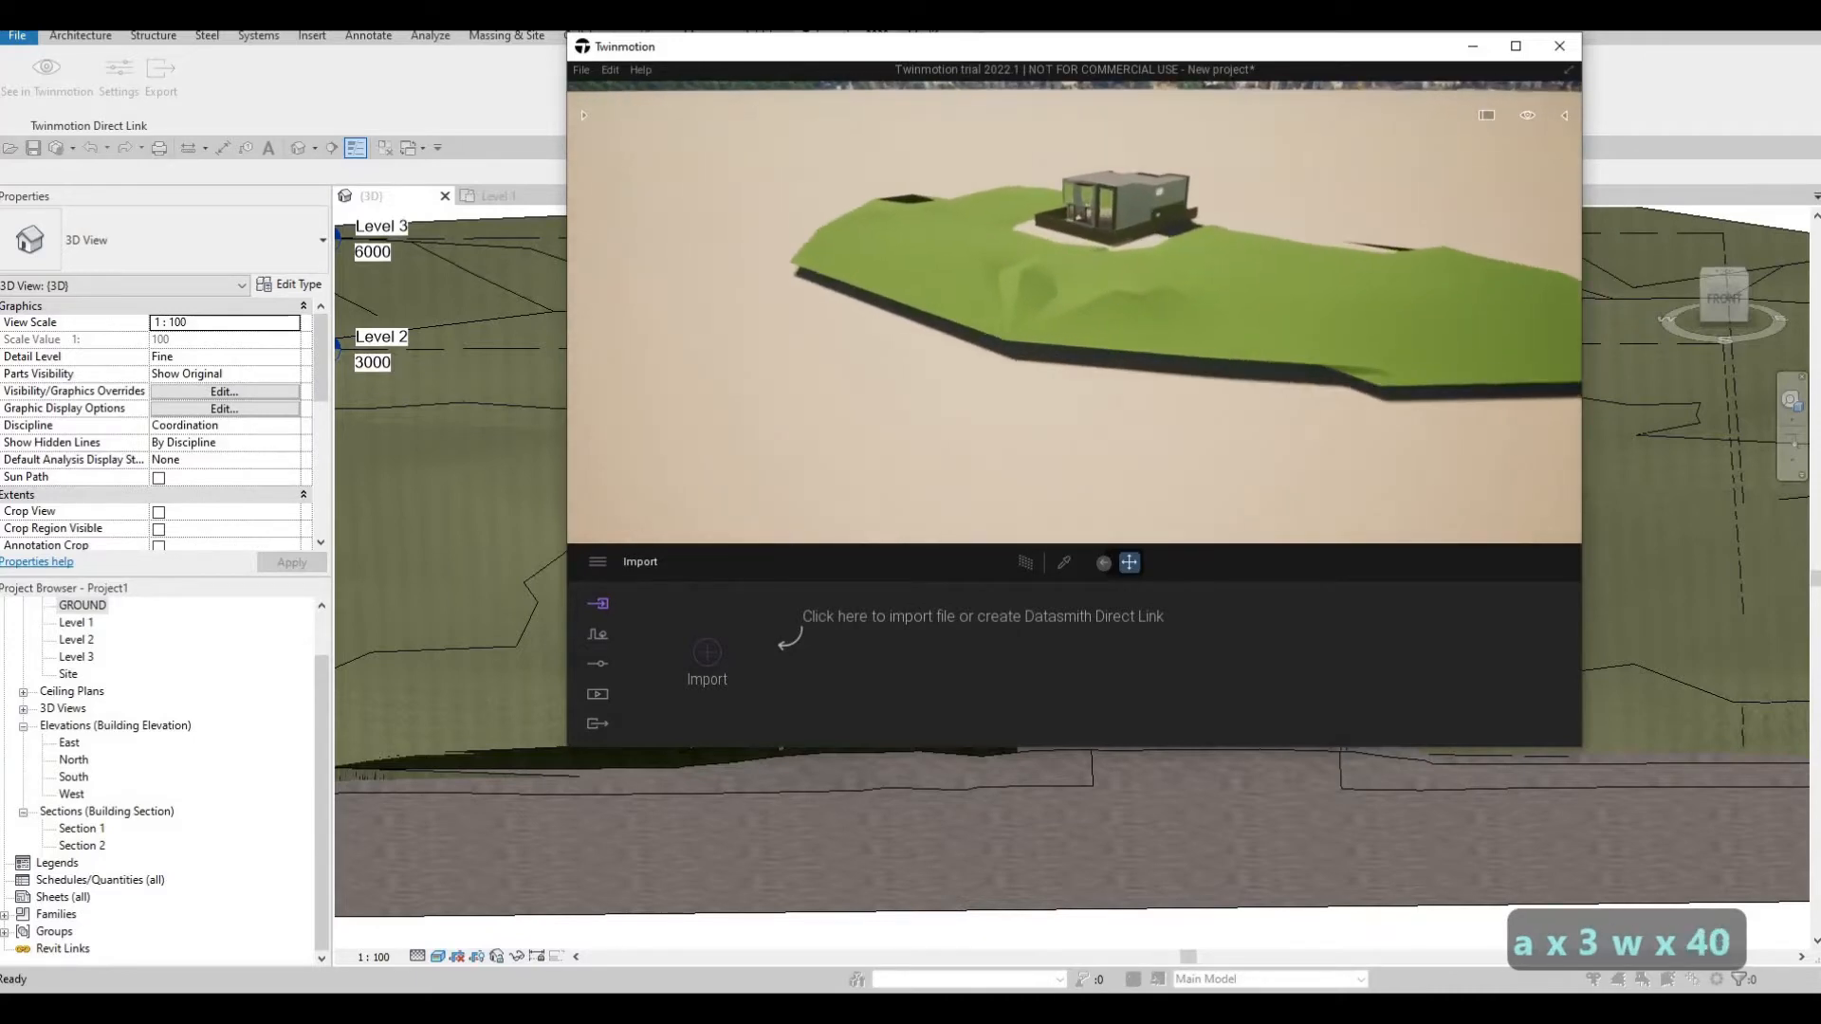
key("q")
key("d")
Maximize the Twinmotion window and move around to examine the house's front facade and entrance planter
key("w")
key("w")
key("w")
key("w")
key("w")
key("w")
key("w")
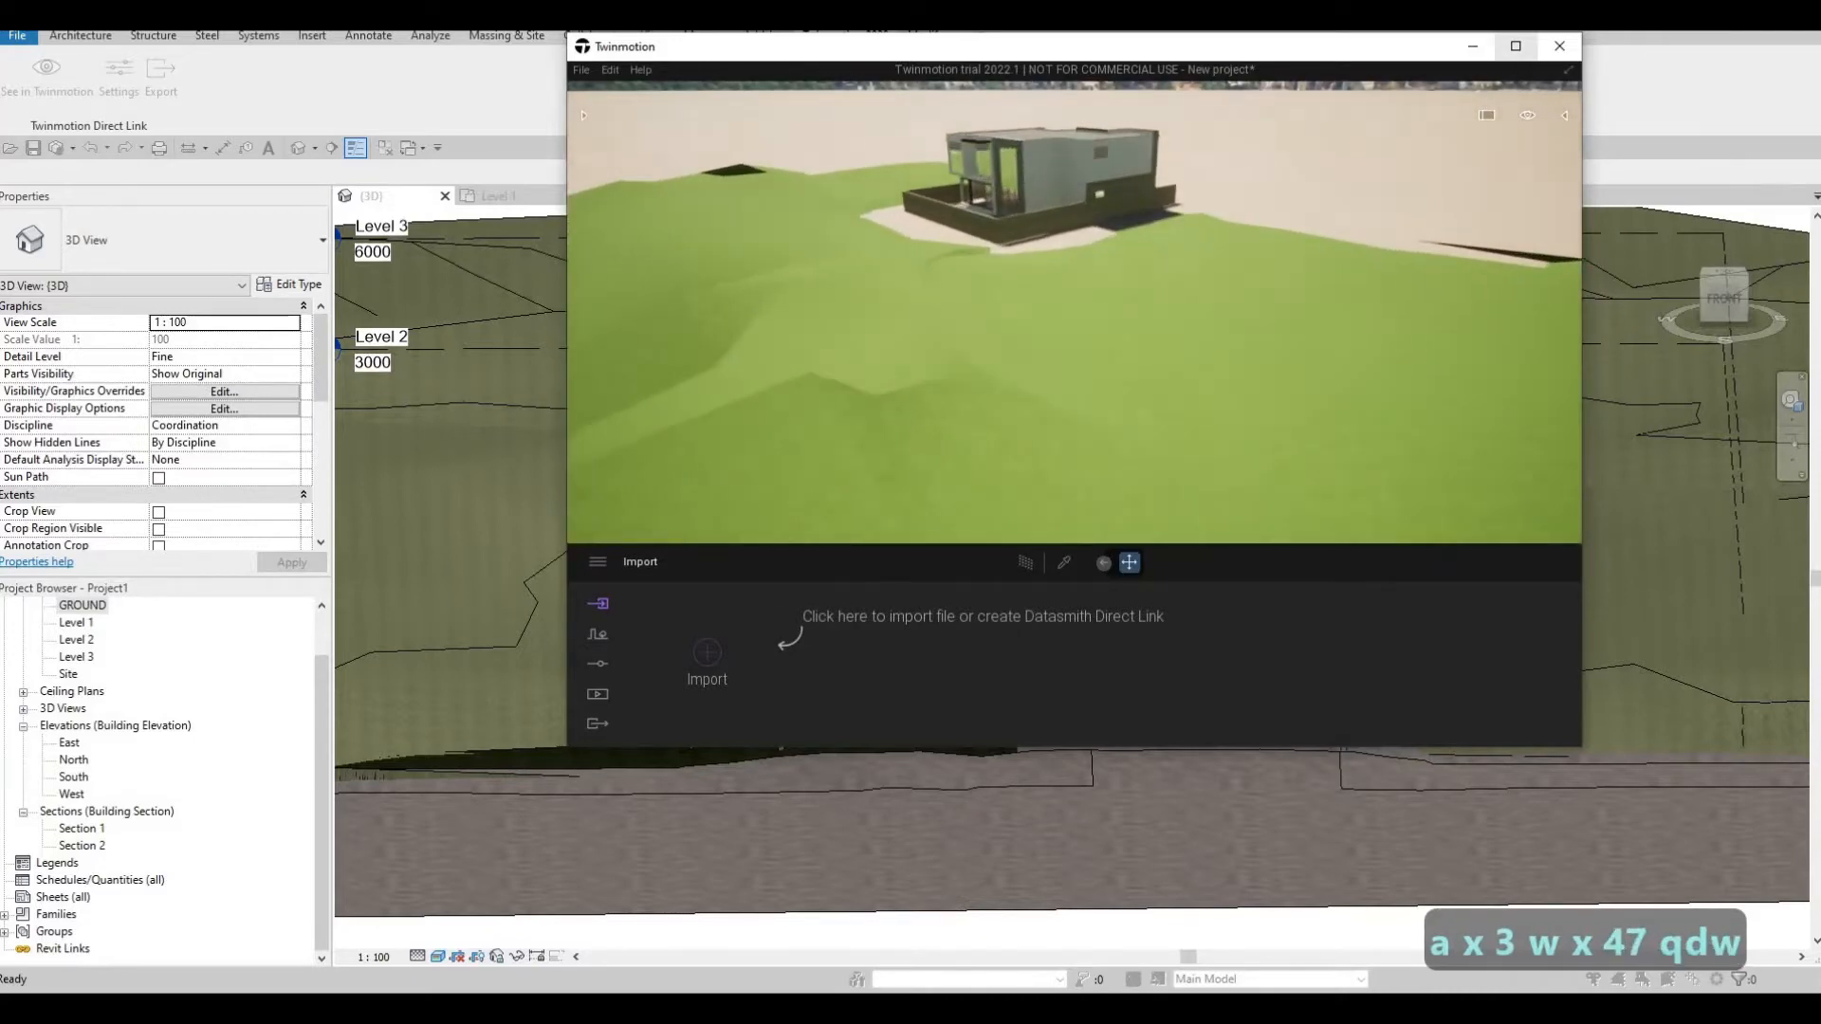
left_click(1515, 46)
key("d")
key("w")
key("q")
key("d")
key("w")
key("w")
key("w")
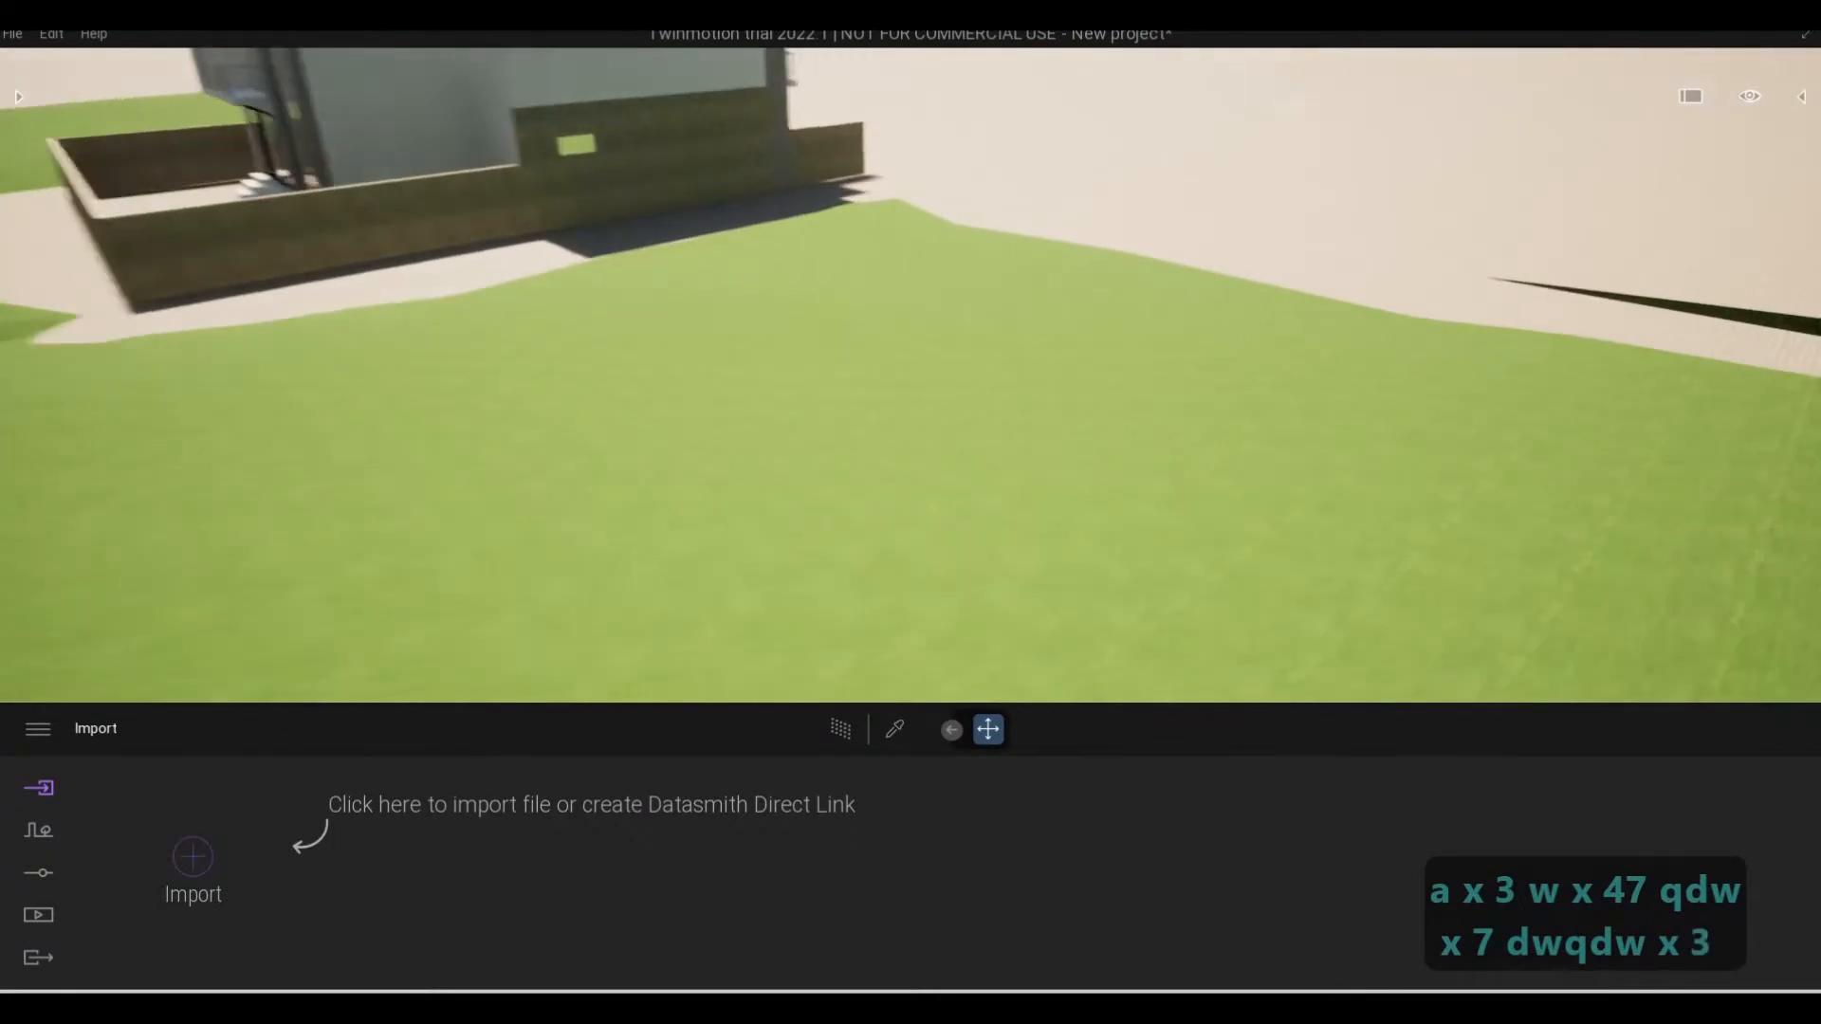
key("q")
key("d")
key("d")
key("d")
key("s")
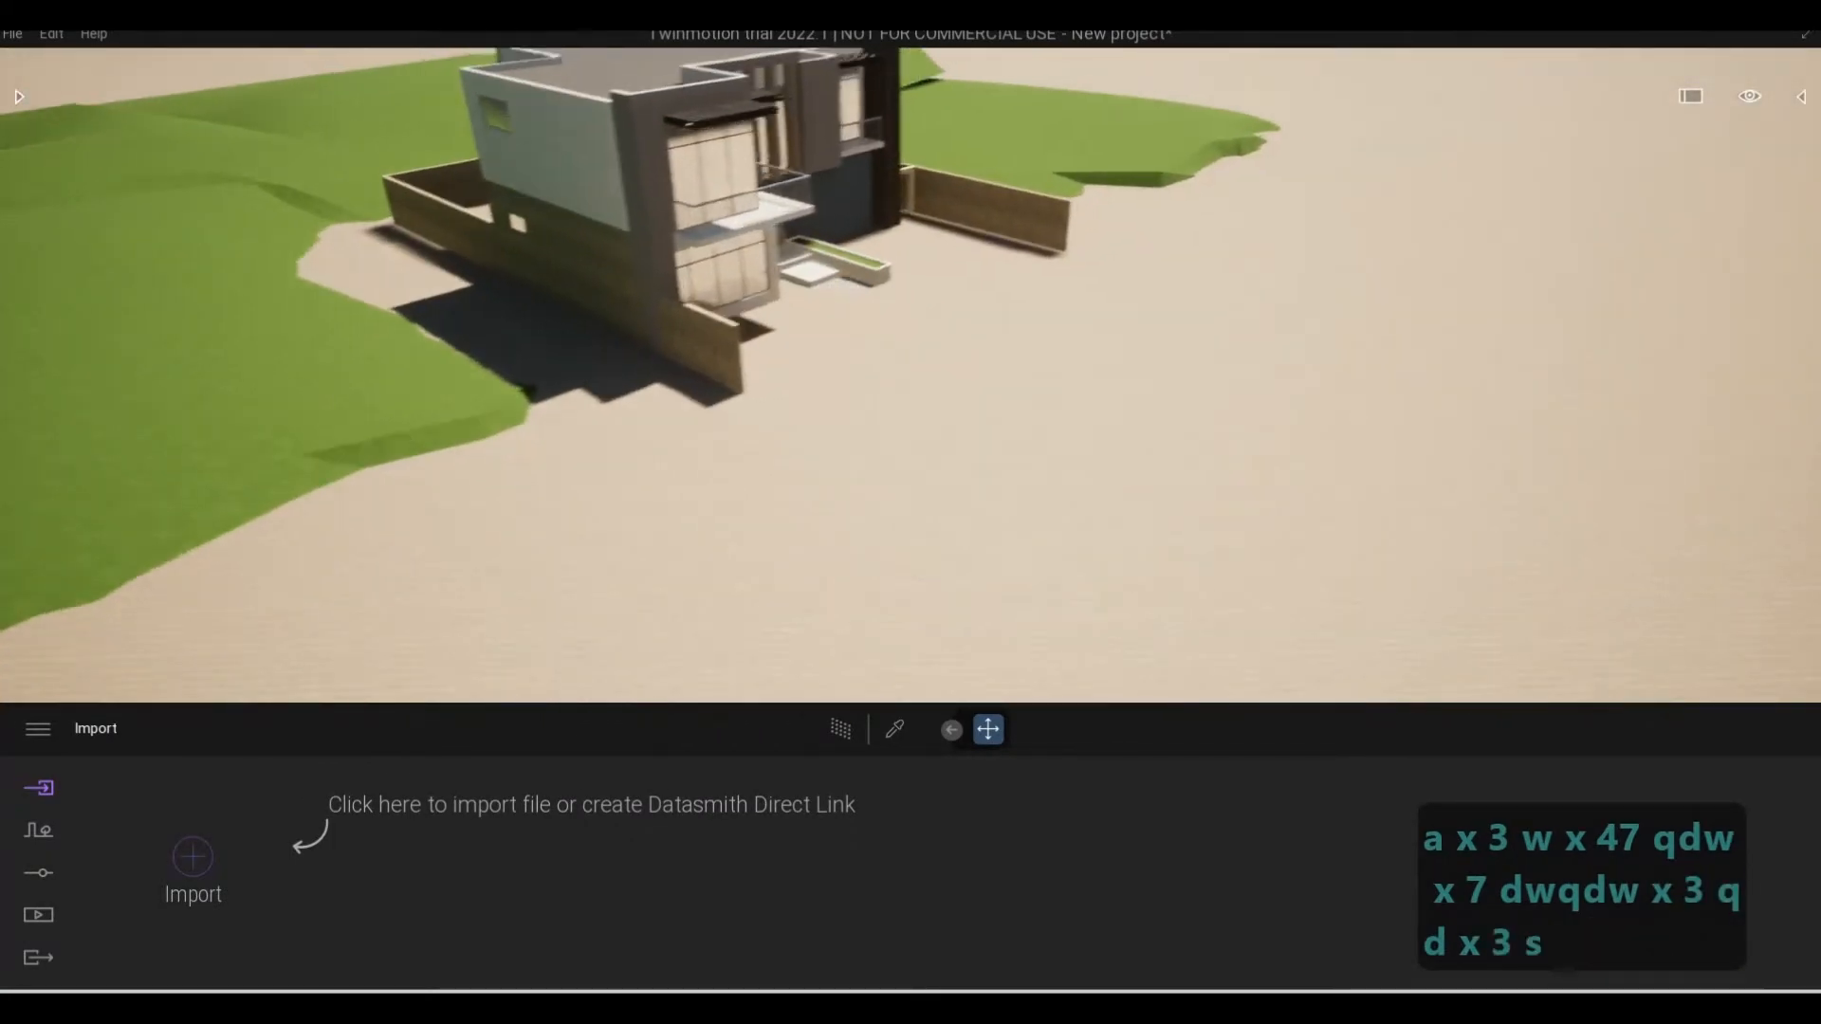
key("w")
key("e")
key("s")
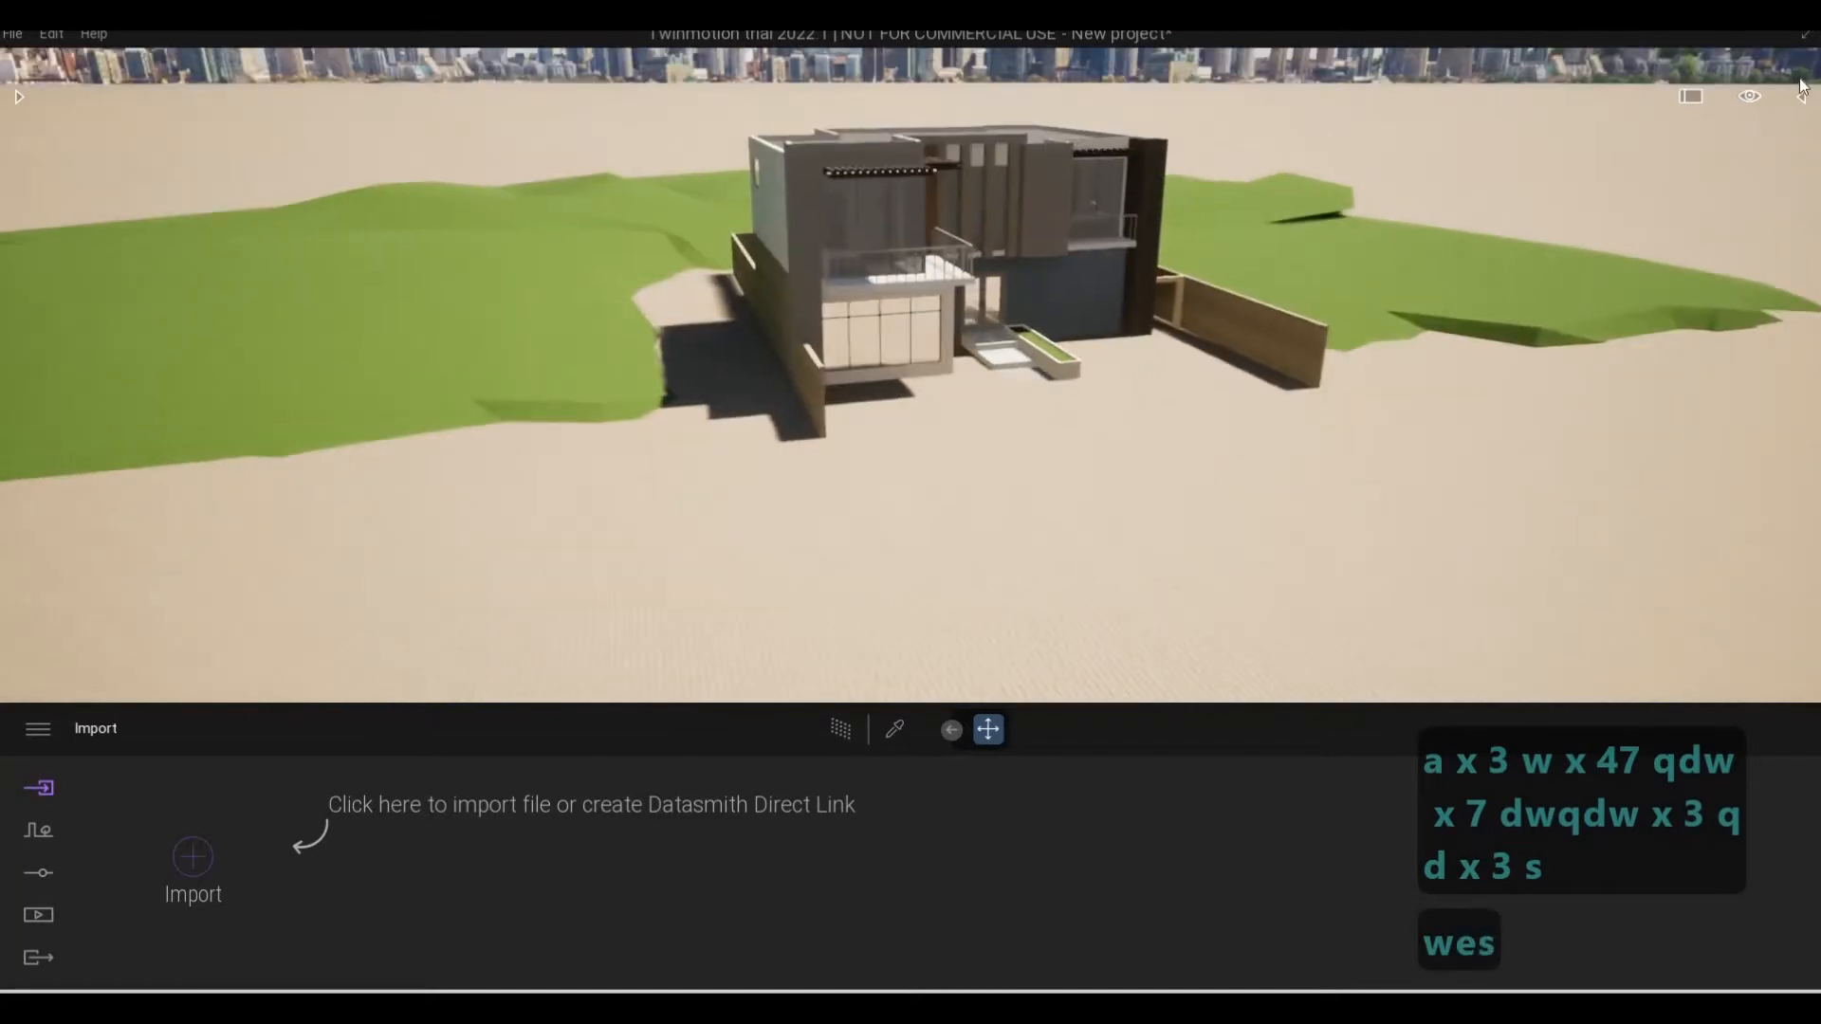
Show the scene graph and select the imported Addin folder
key("d")
key("d")
left_click(1801, 96)
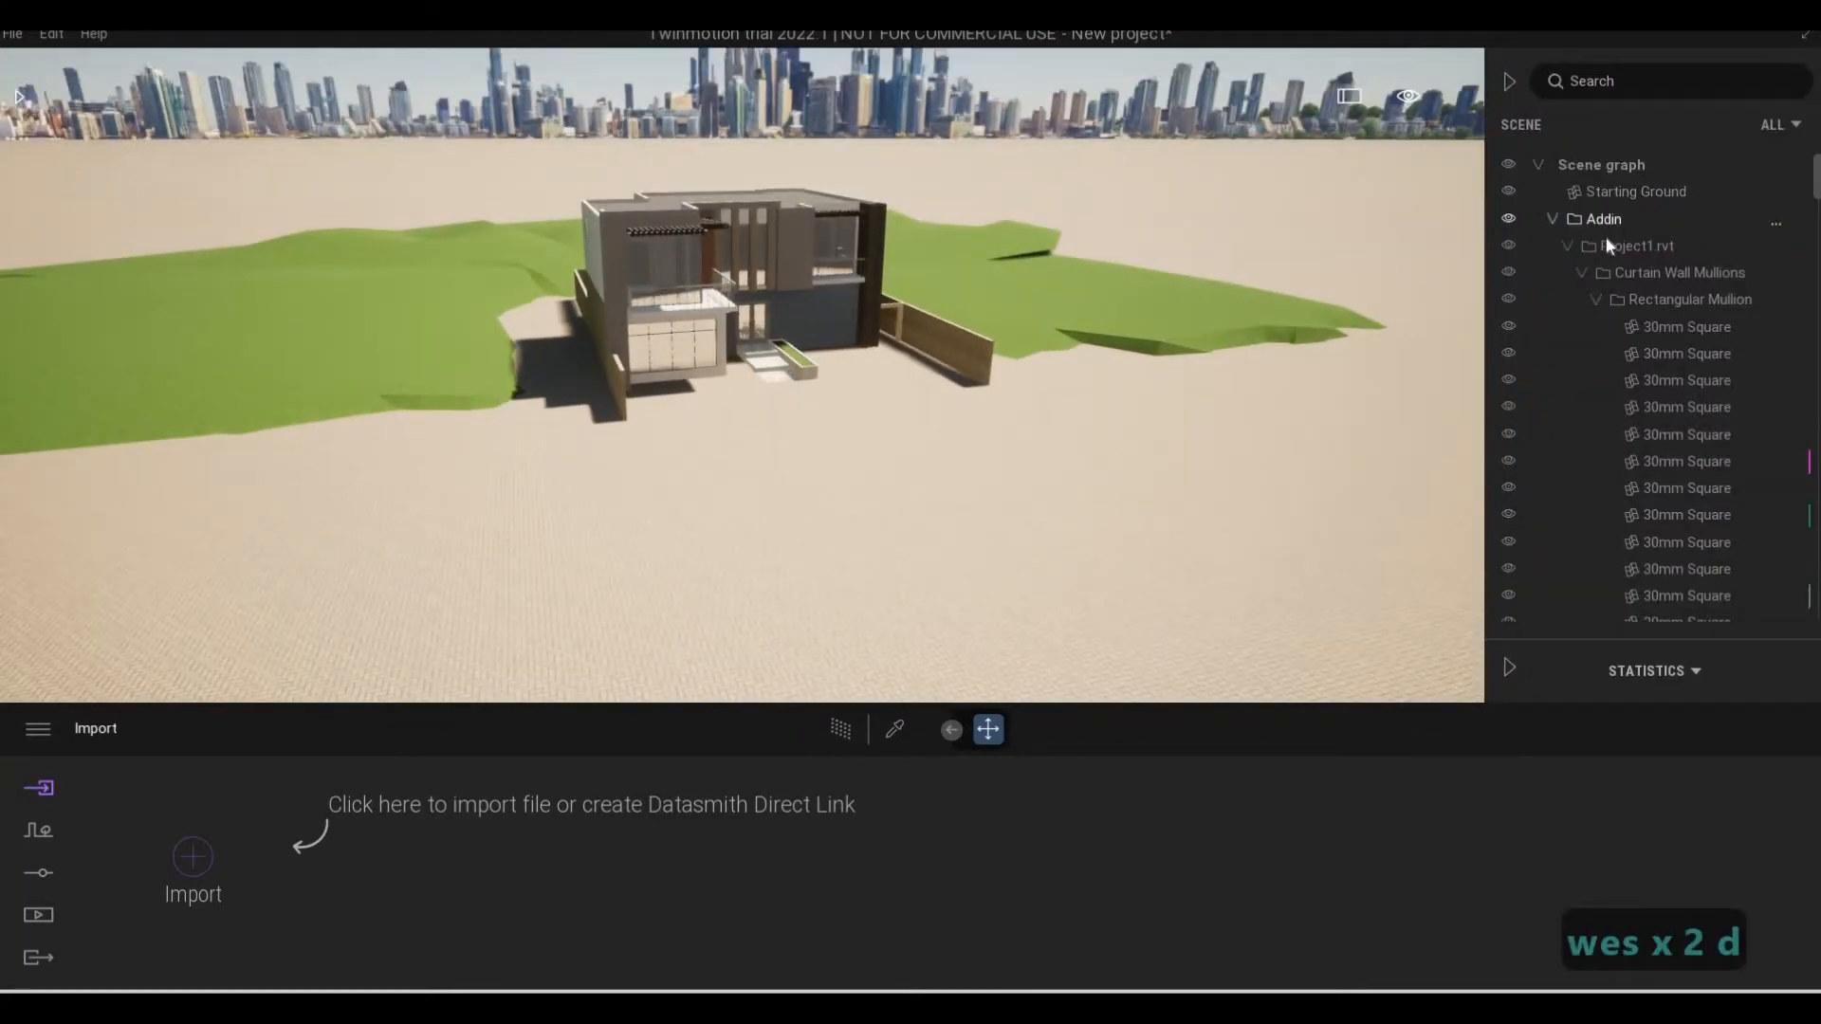
left_click(1553, 220)
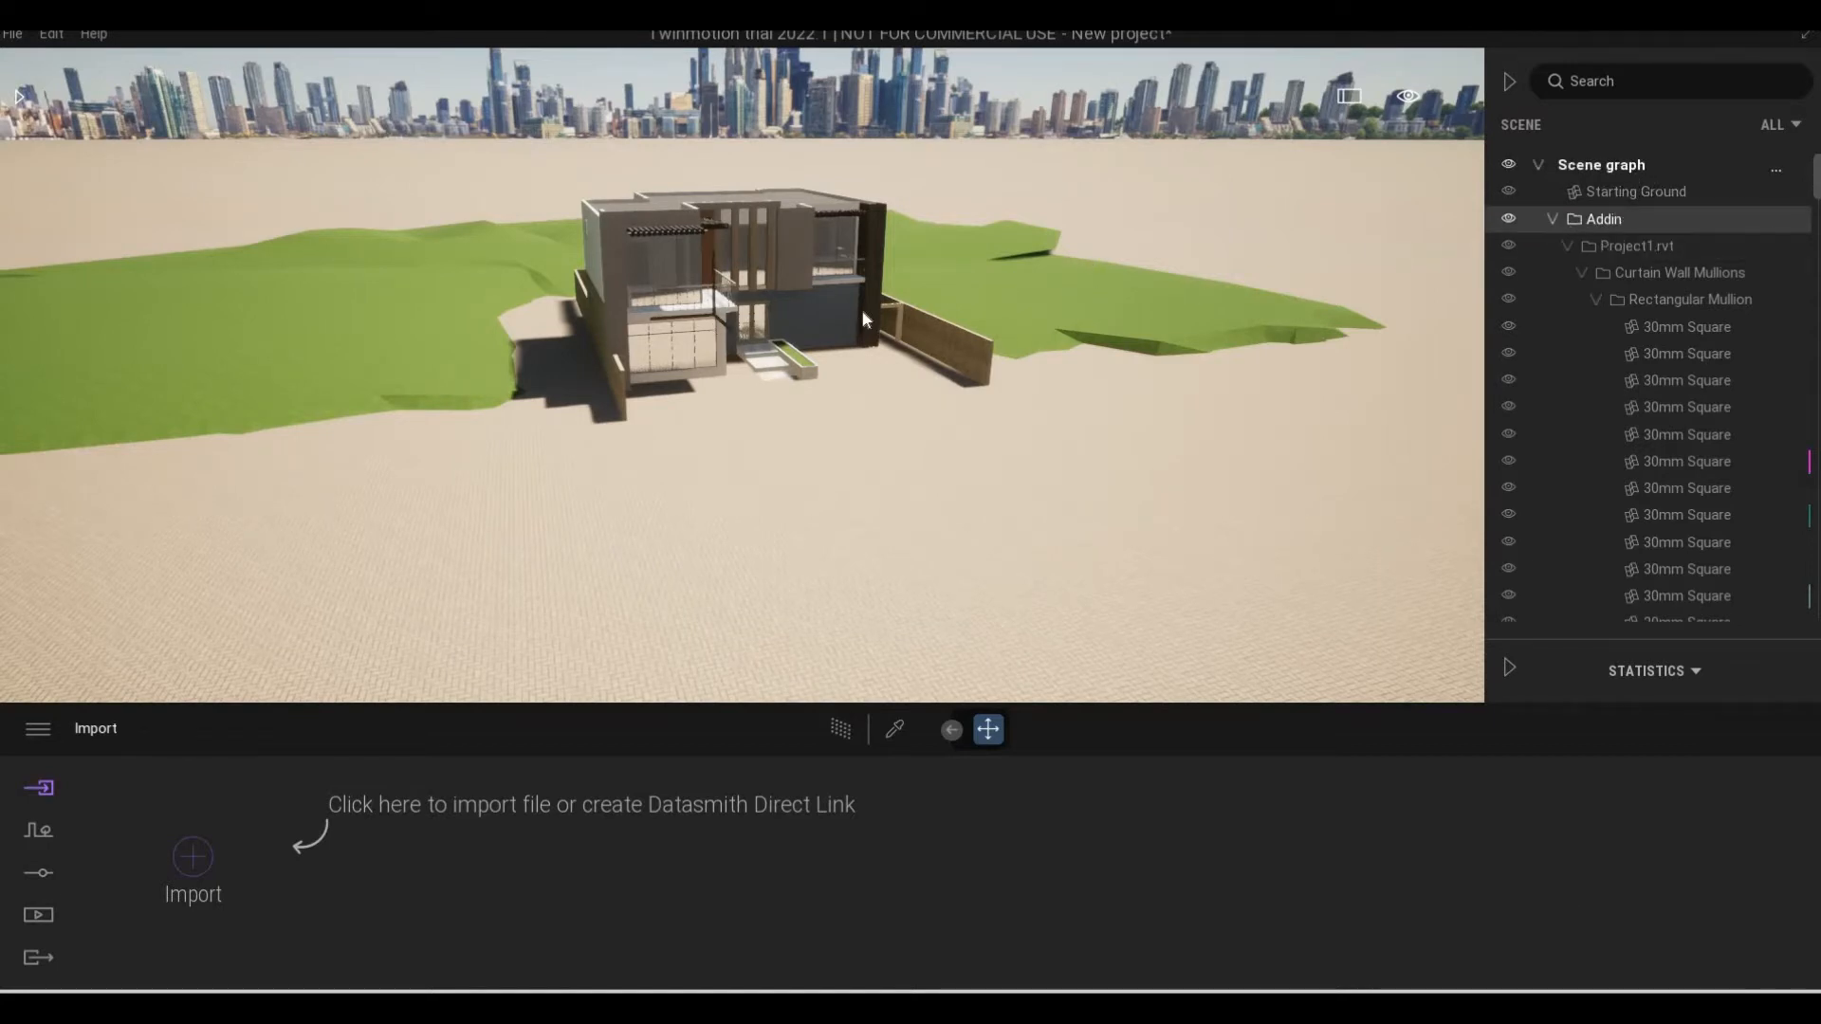
left_click(1630, 167)
mouse_move(719, 247)
left_mouse_down()
mouse_move(740, 197)
mouse_move(747, 233)
left_mouse_up()
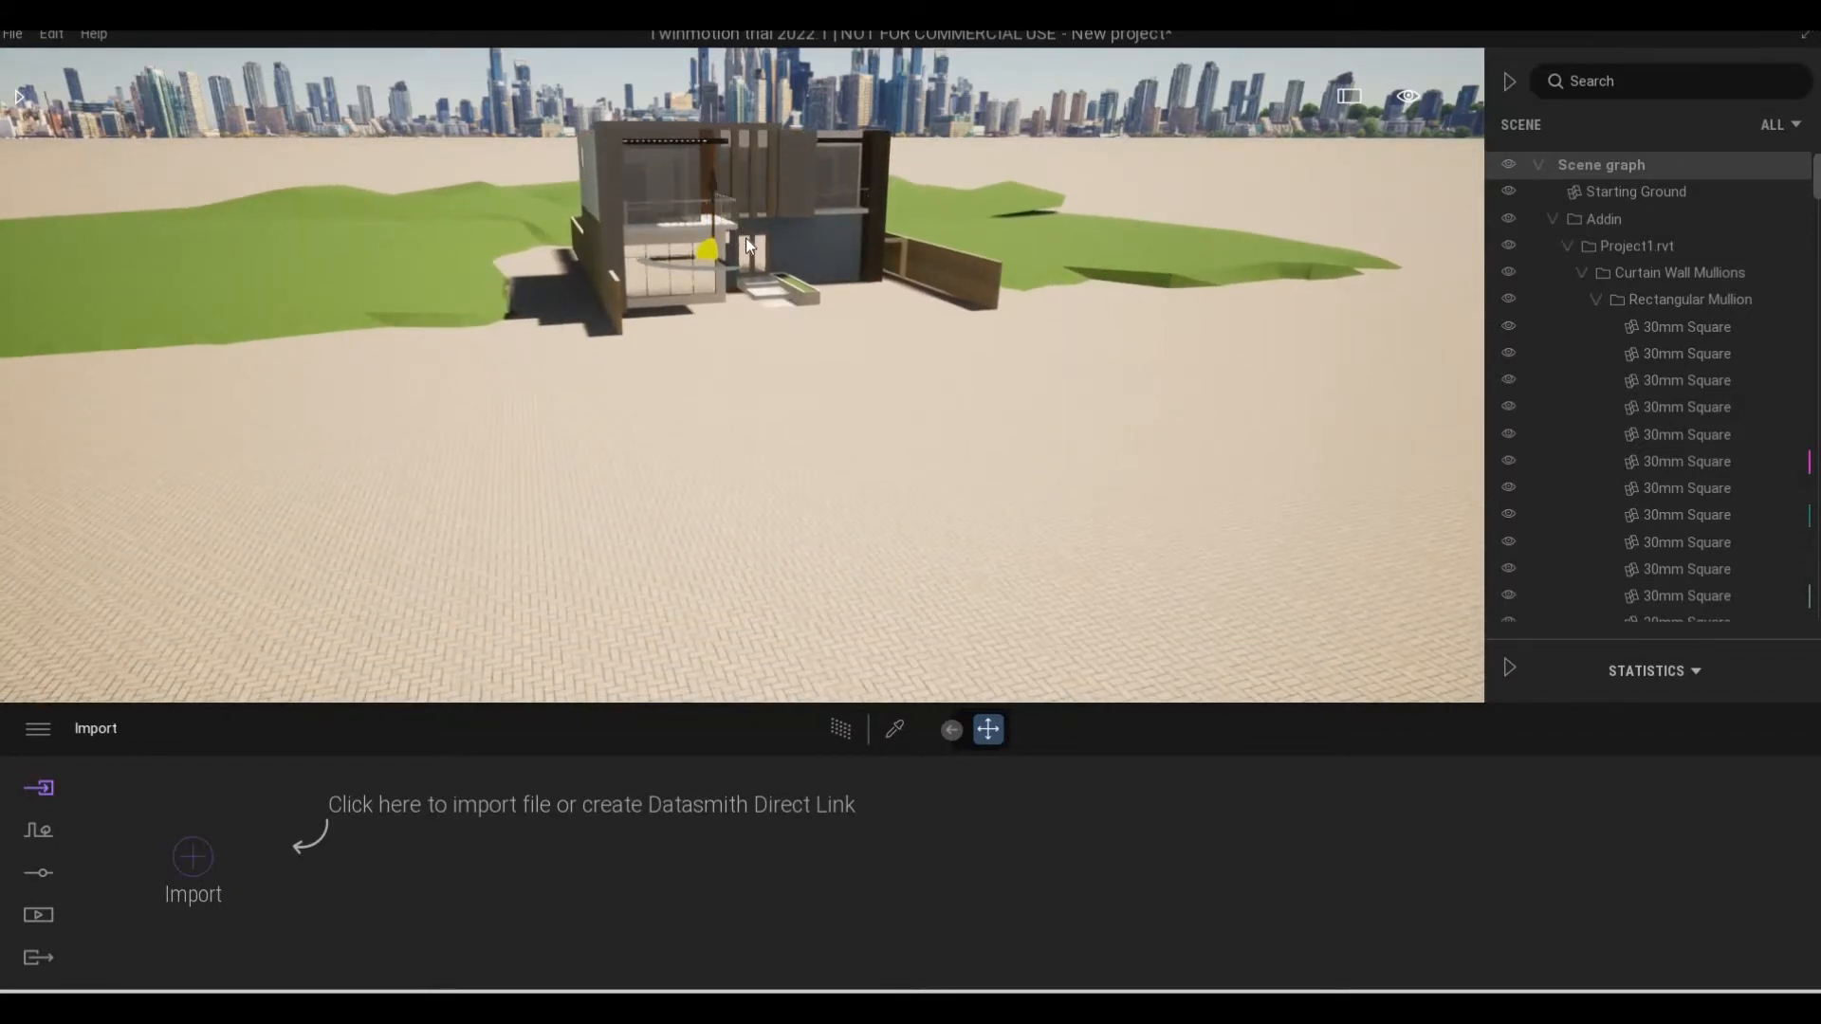
key("ctrl+z")
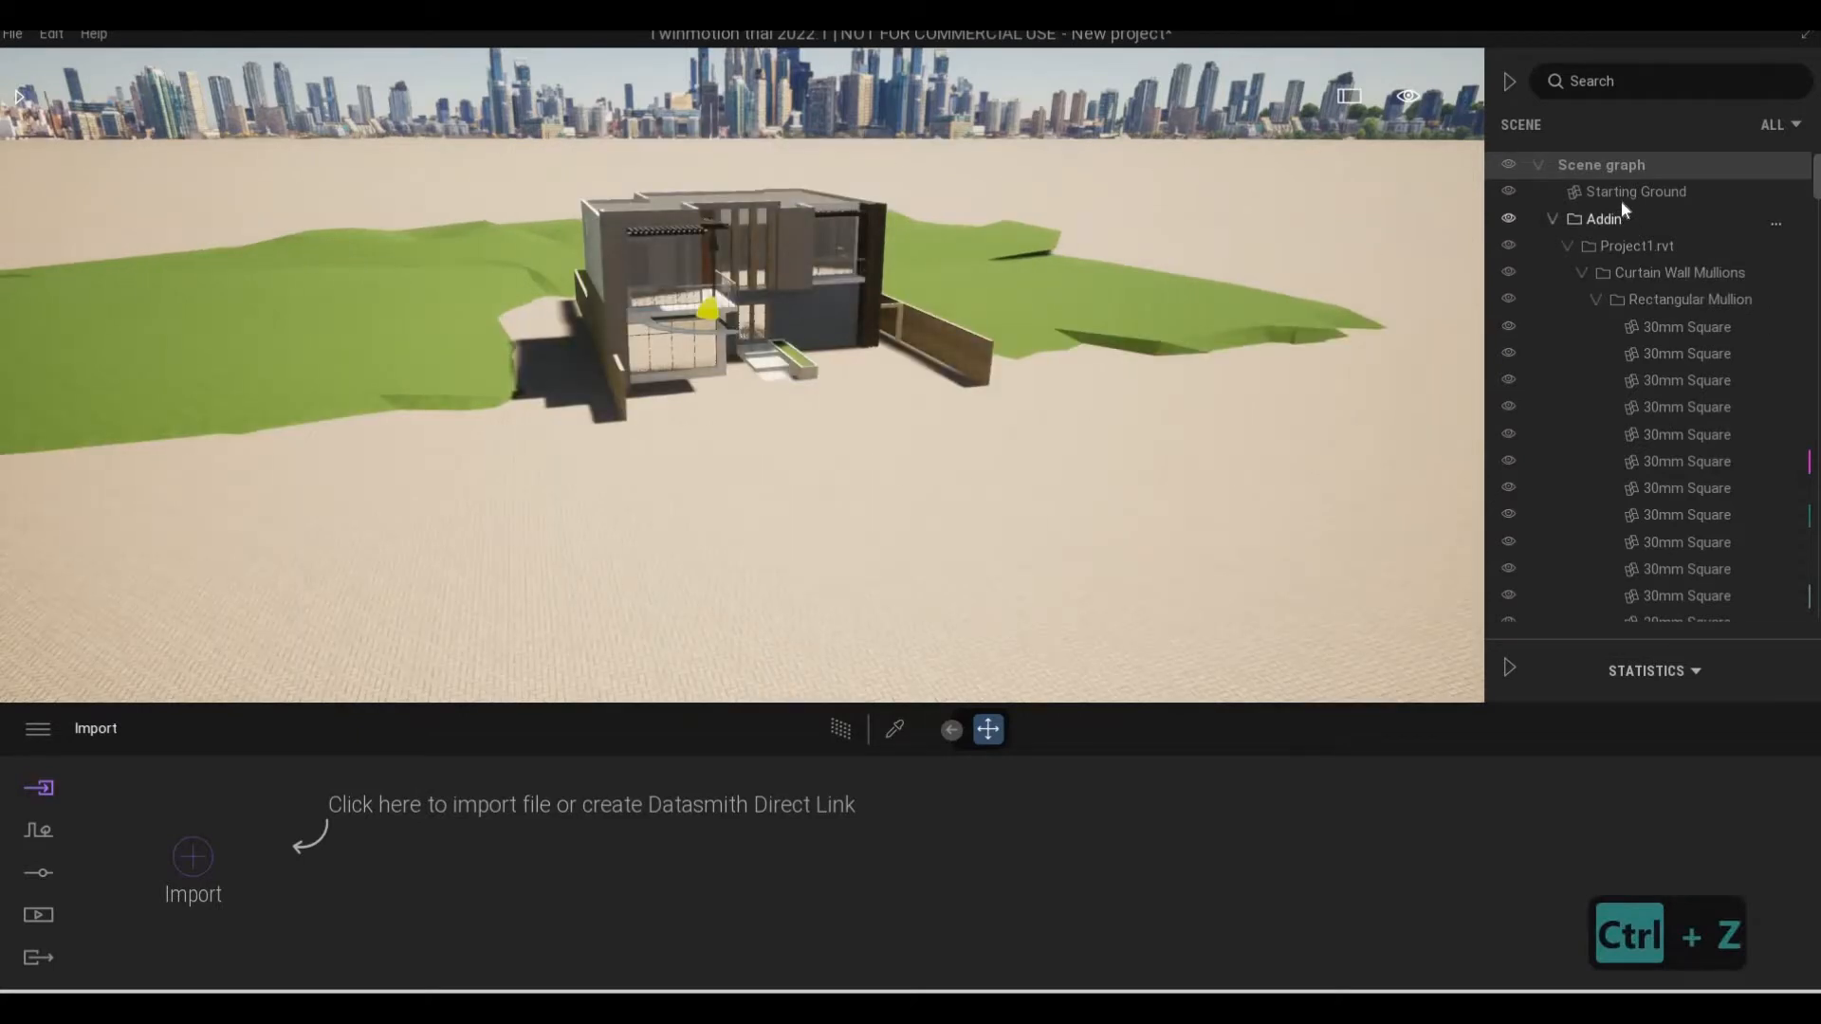
Lower the Starting Ground by about 1.13 so it sits beneath the house's own terrain and paving
left_click(1622, 197)
left_click(719, 250)
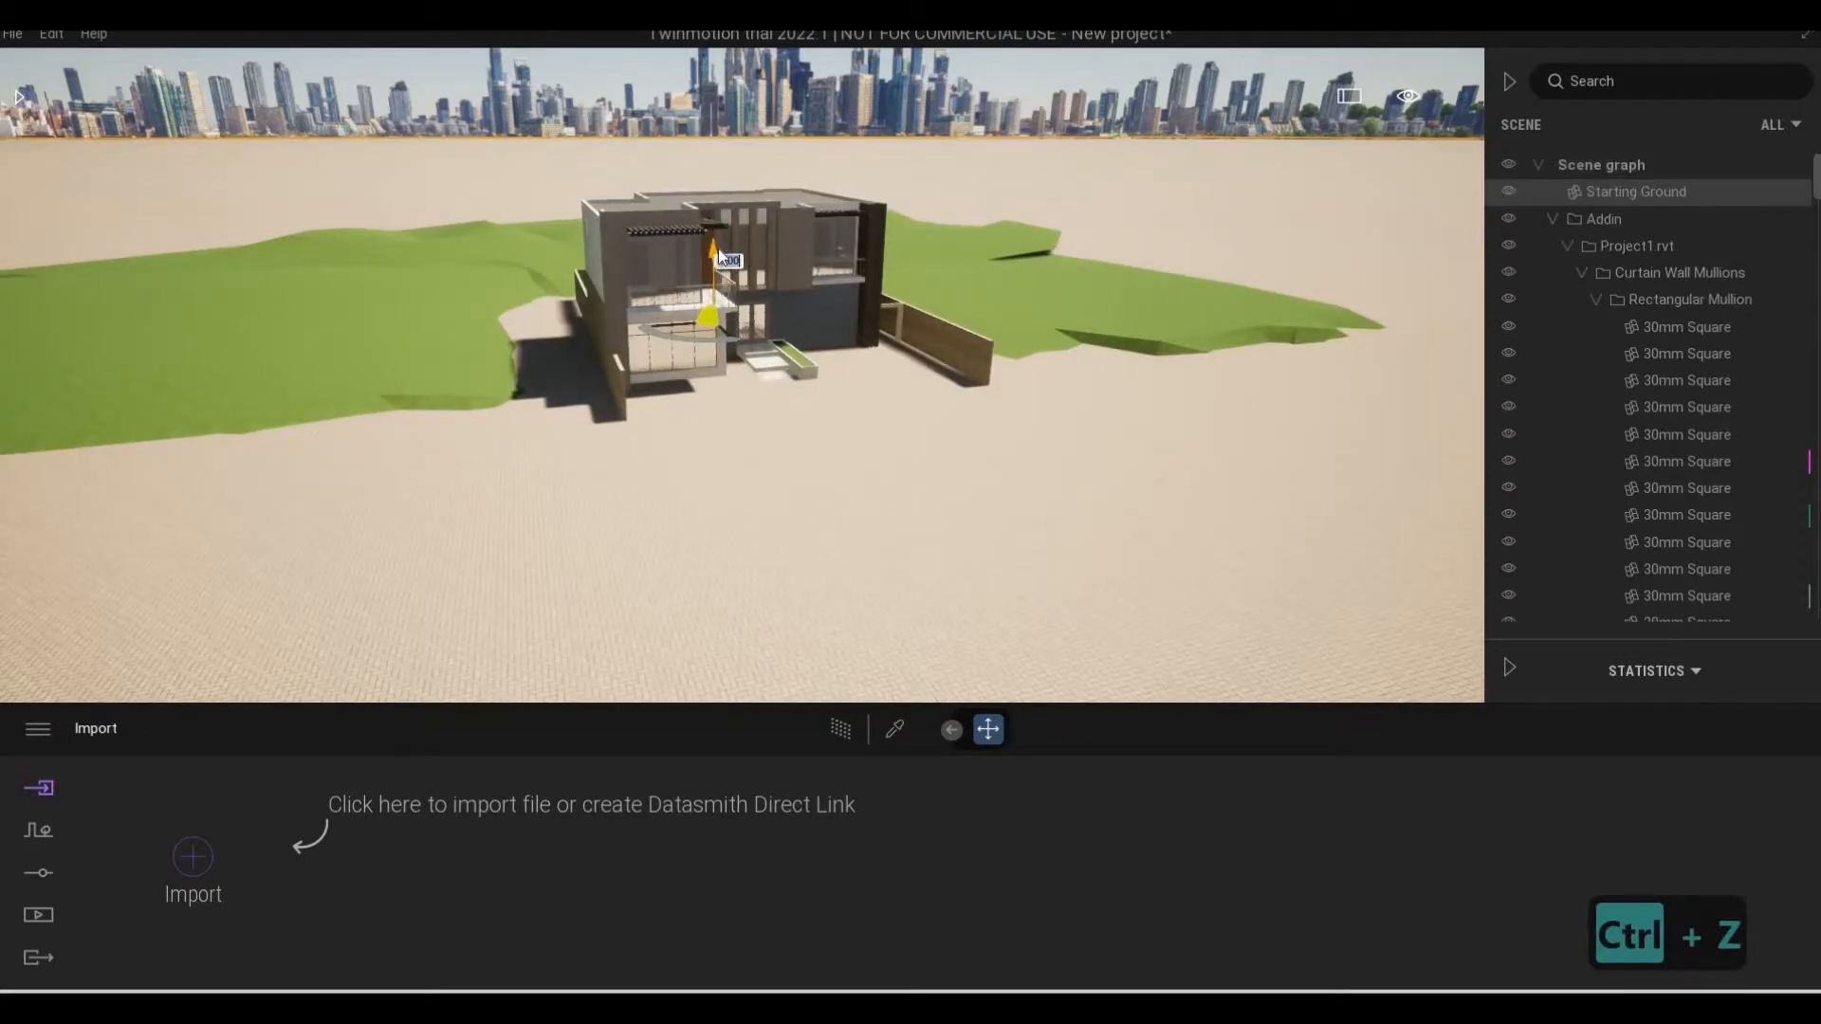
left_click_drag(719, 270, 718, 270)
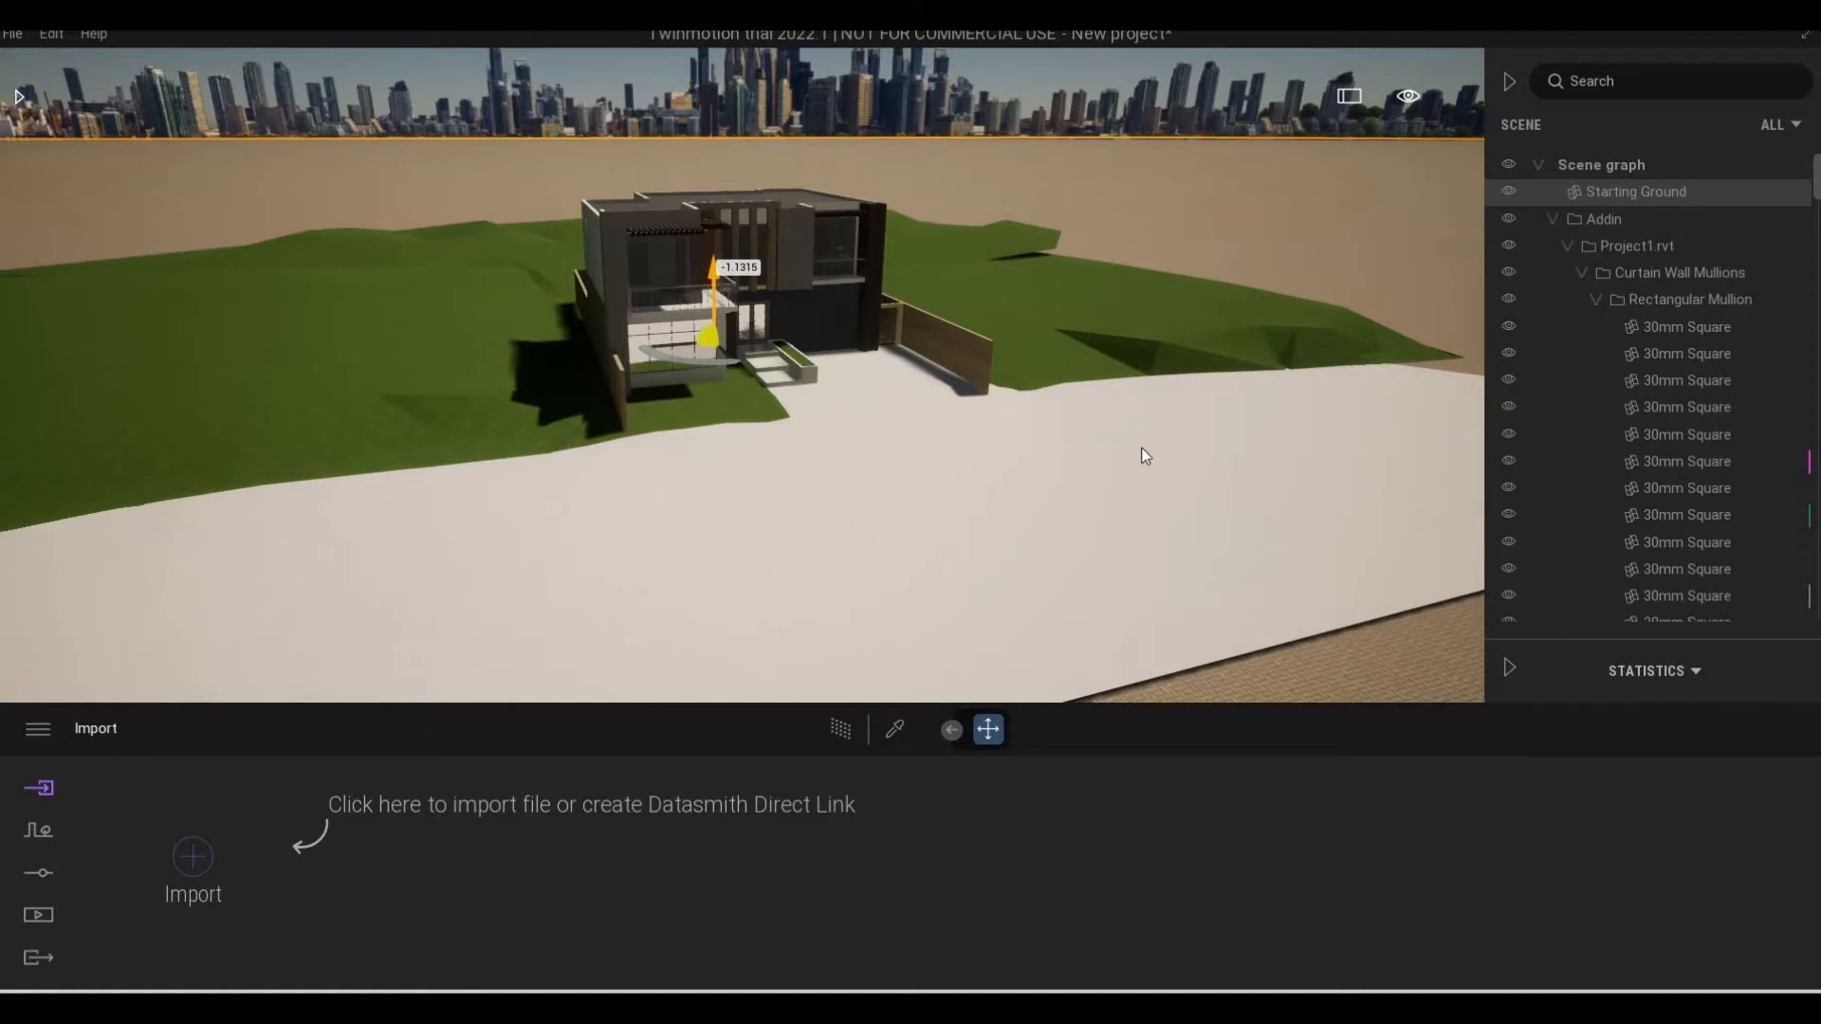
key("Escape")
Examine the front facade, then the paved forecourt, entrance steps and boundary wall from near ground level
key("d")
key("w")
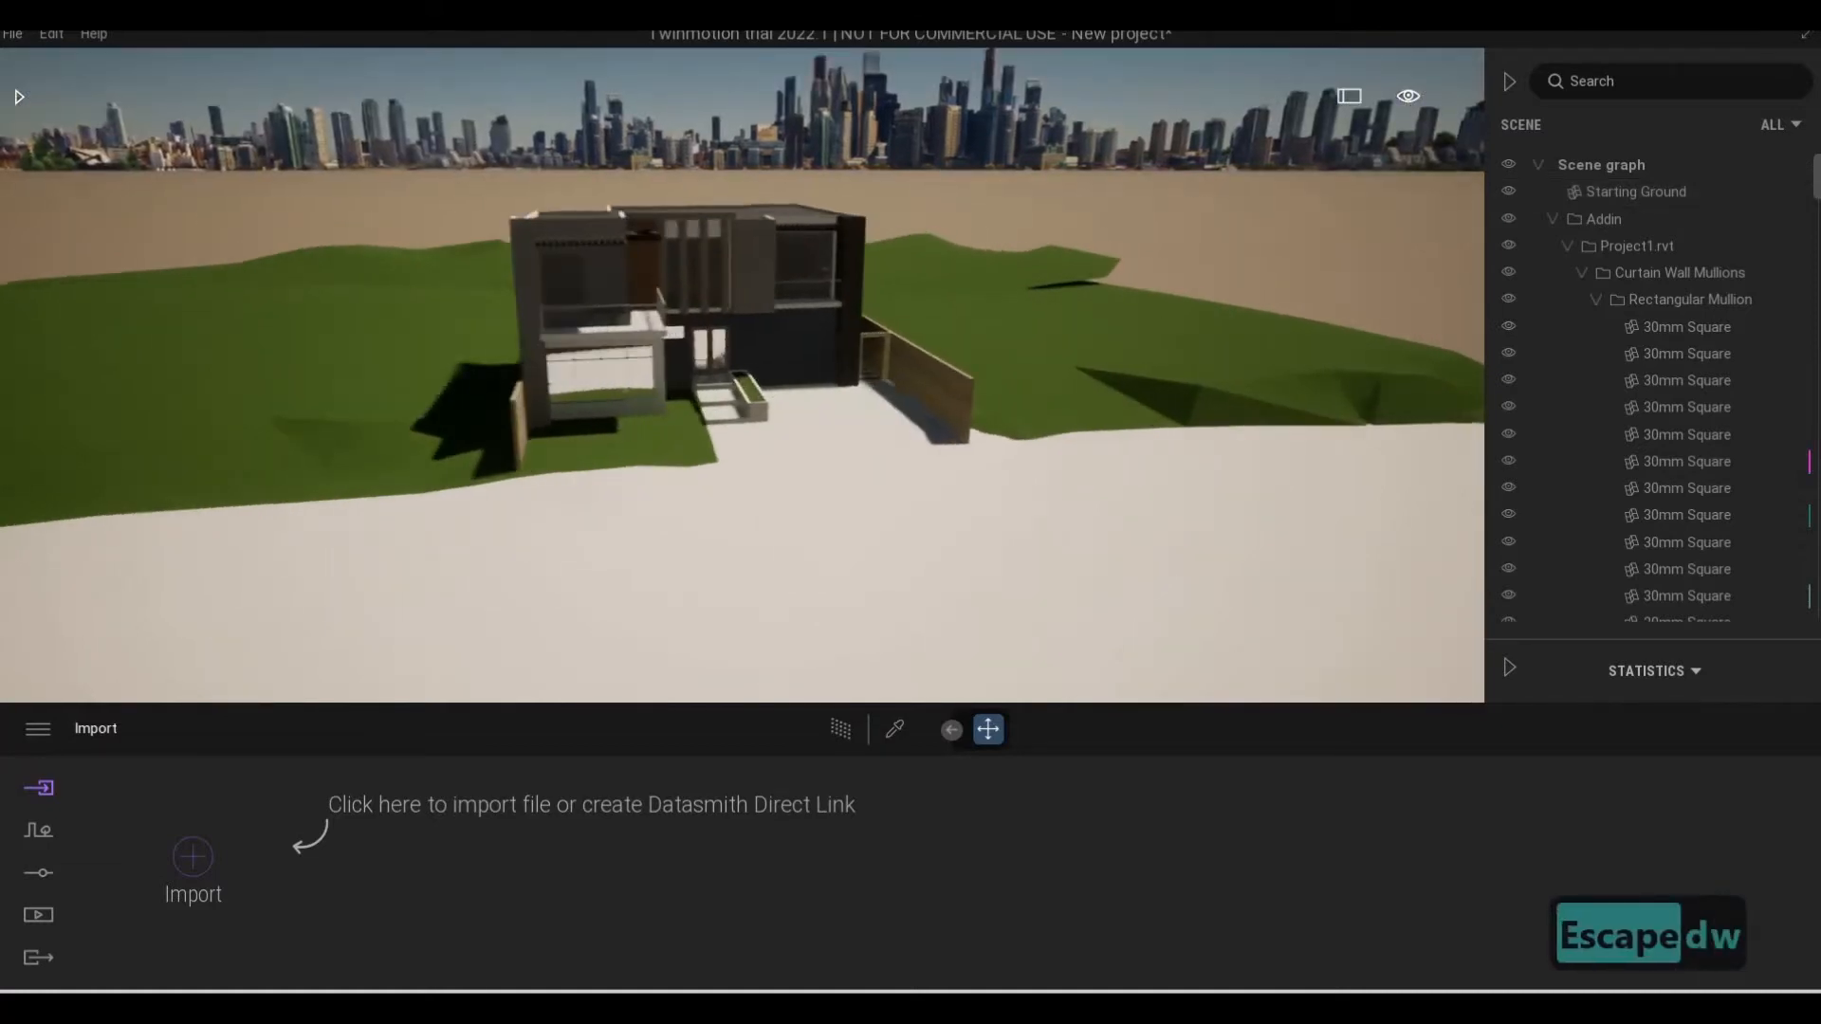
key("e")
key("d")
key("a")
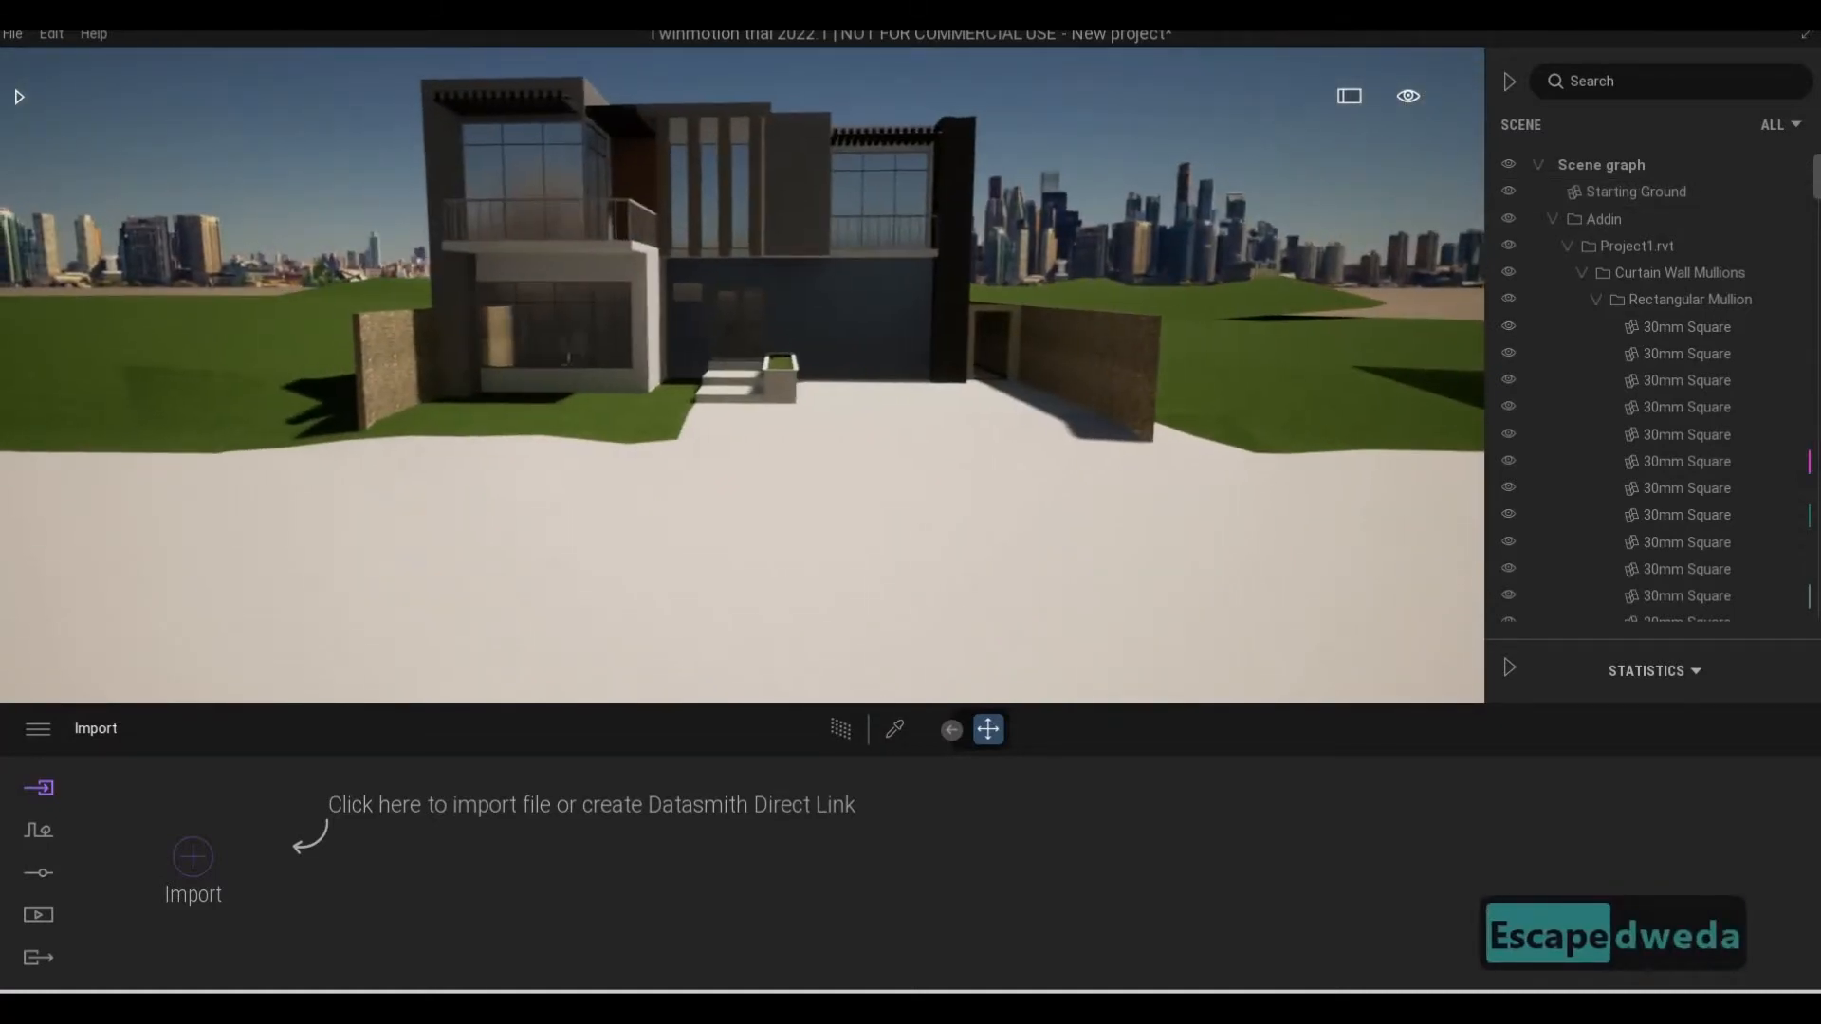
key("d")
key("a")
key("d")
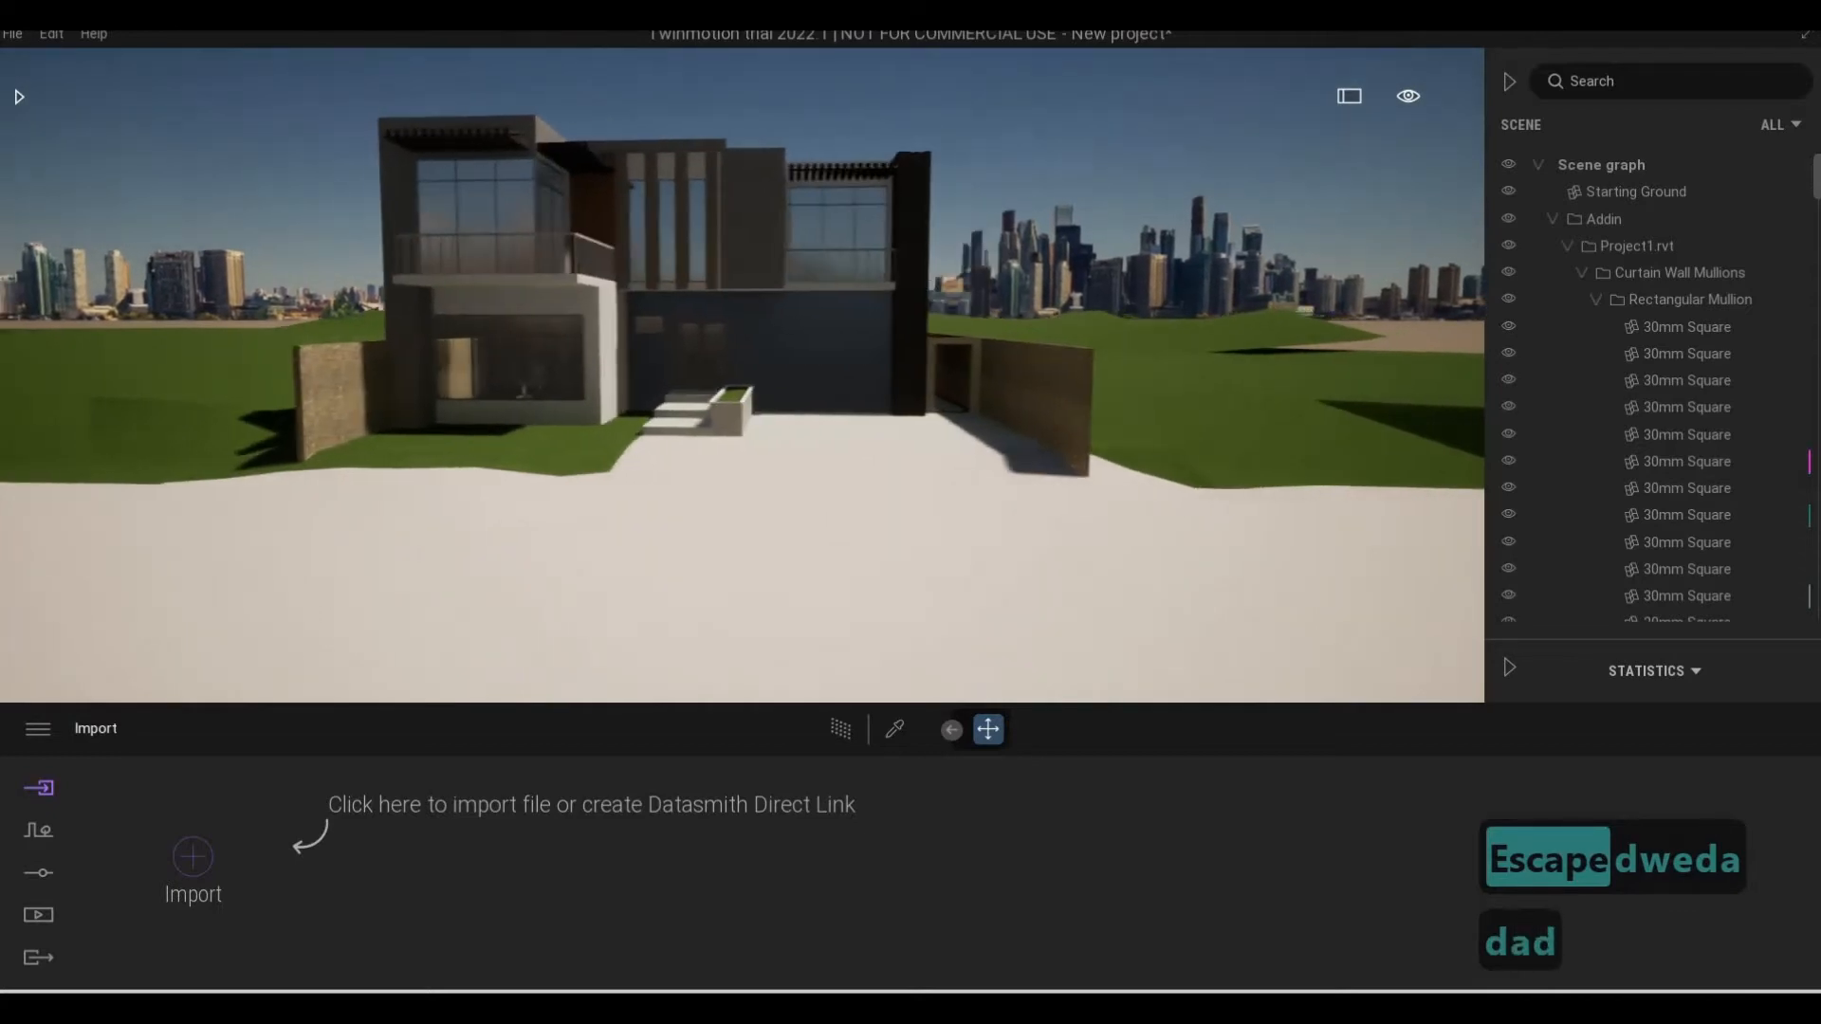
key("s")
key("e")
key("a")
key("w")
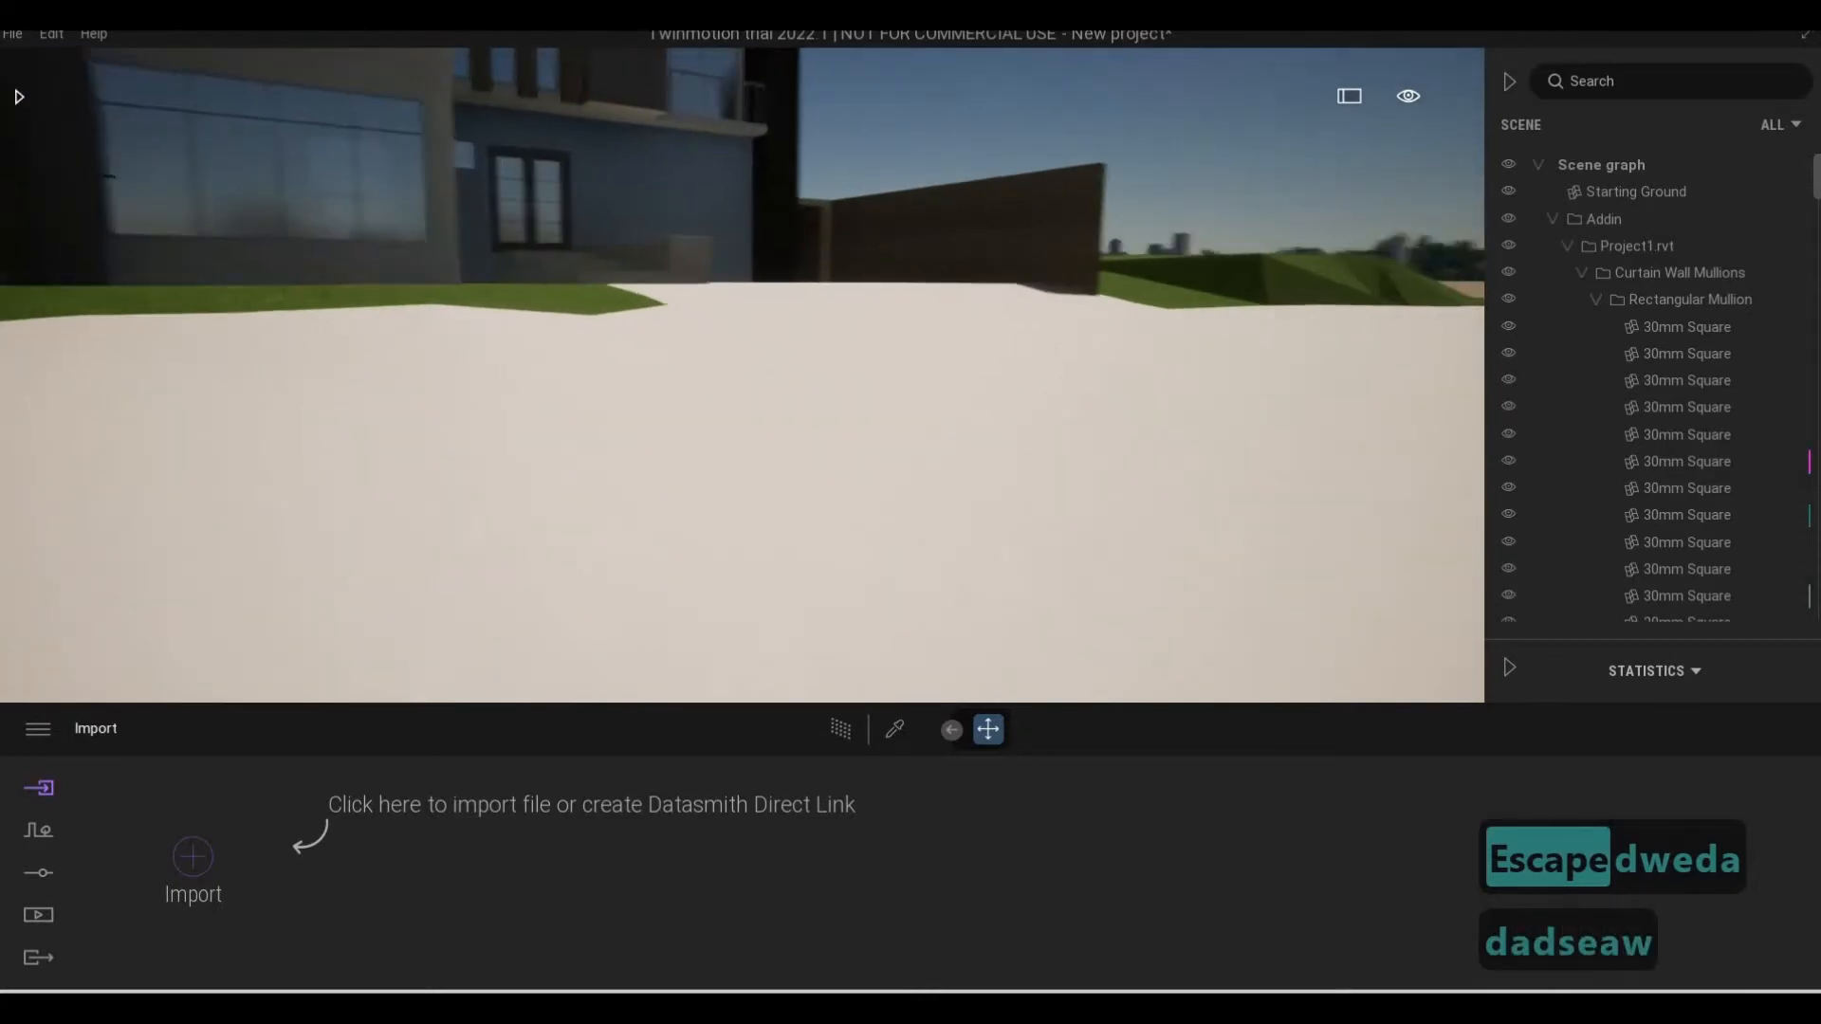
key("w")
key("w")
key("q")
key("d")
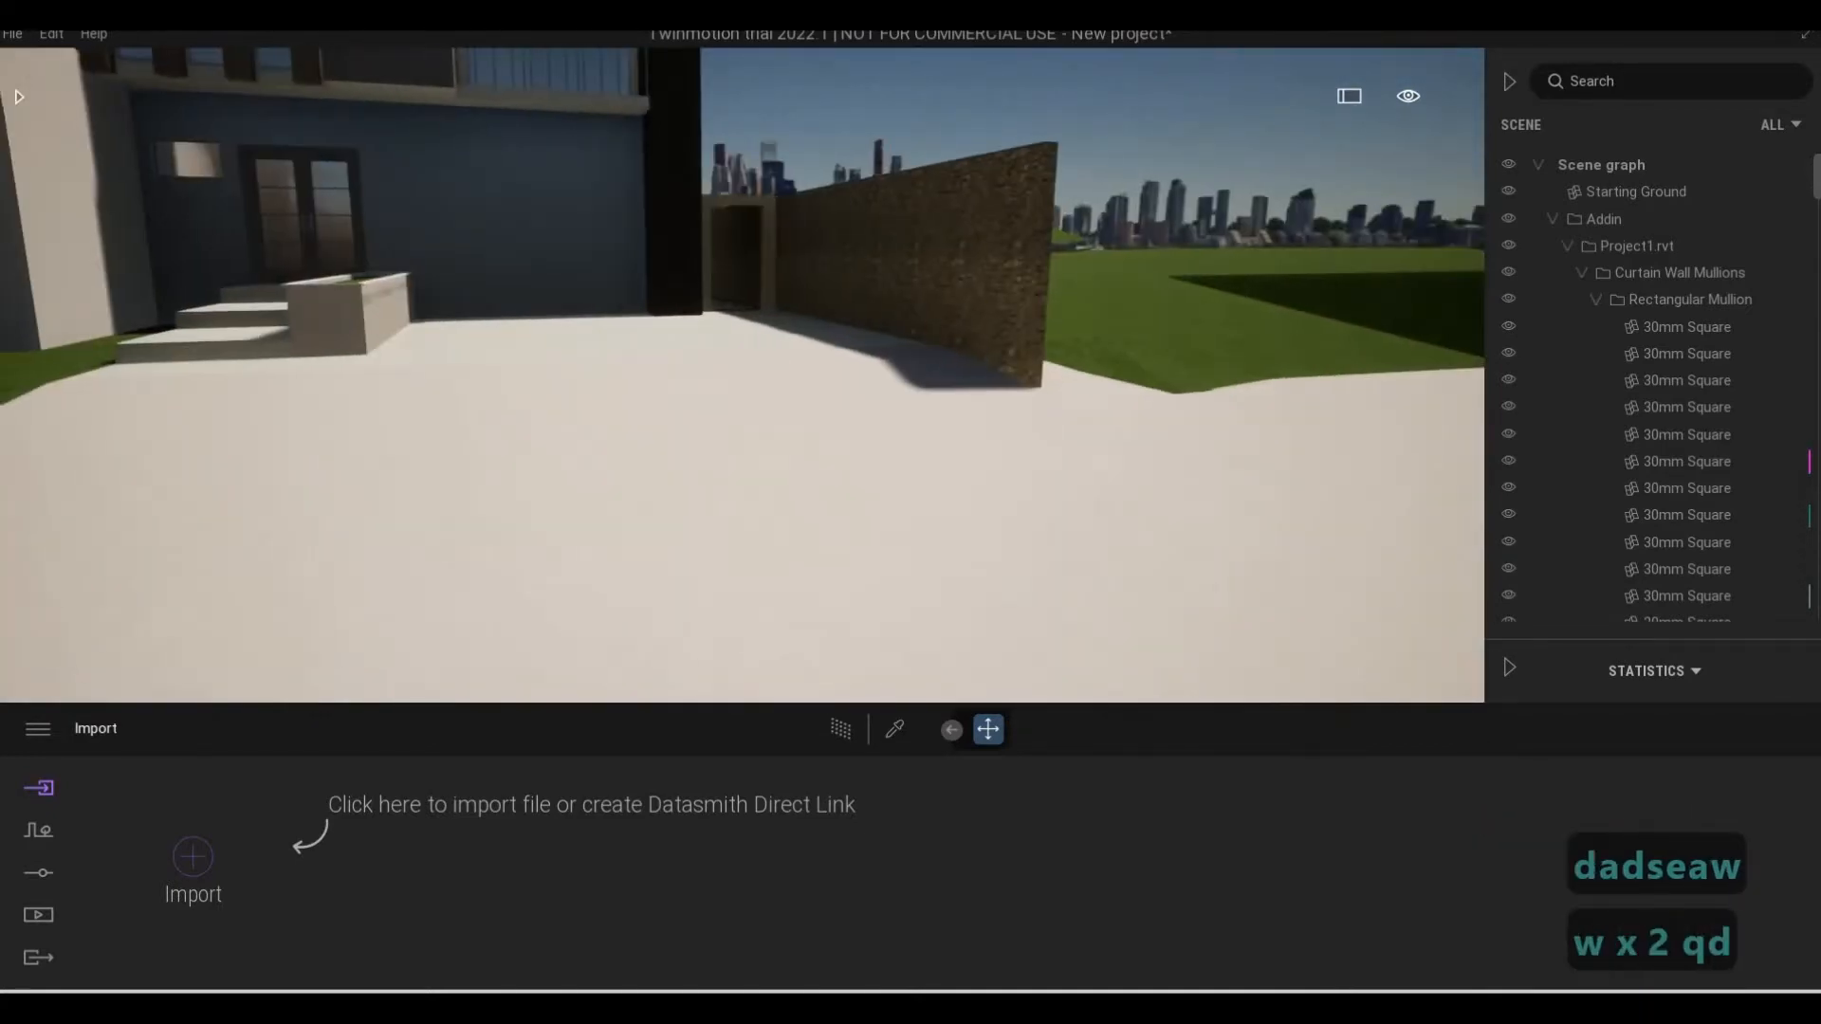
Move back from the forecourt until the whole front facade and both boundary walls are framed
key("s")
key("a")
key("d")
key("w")
key("q")
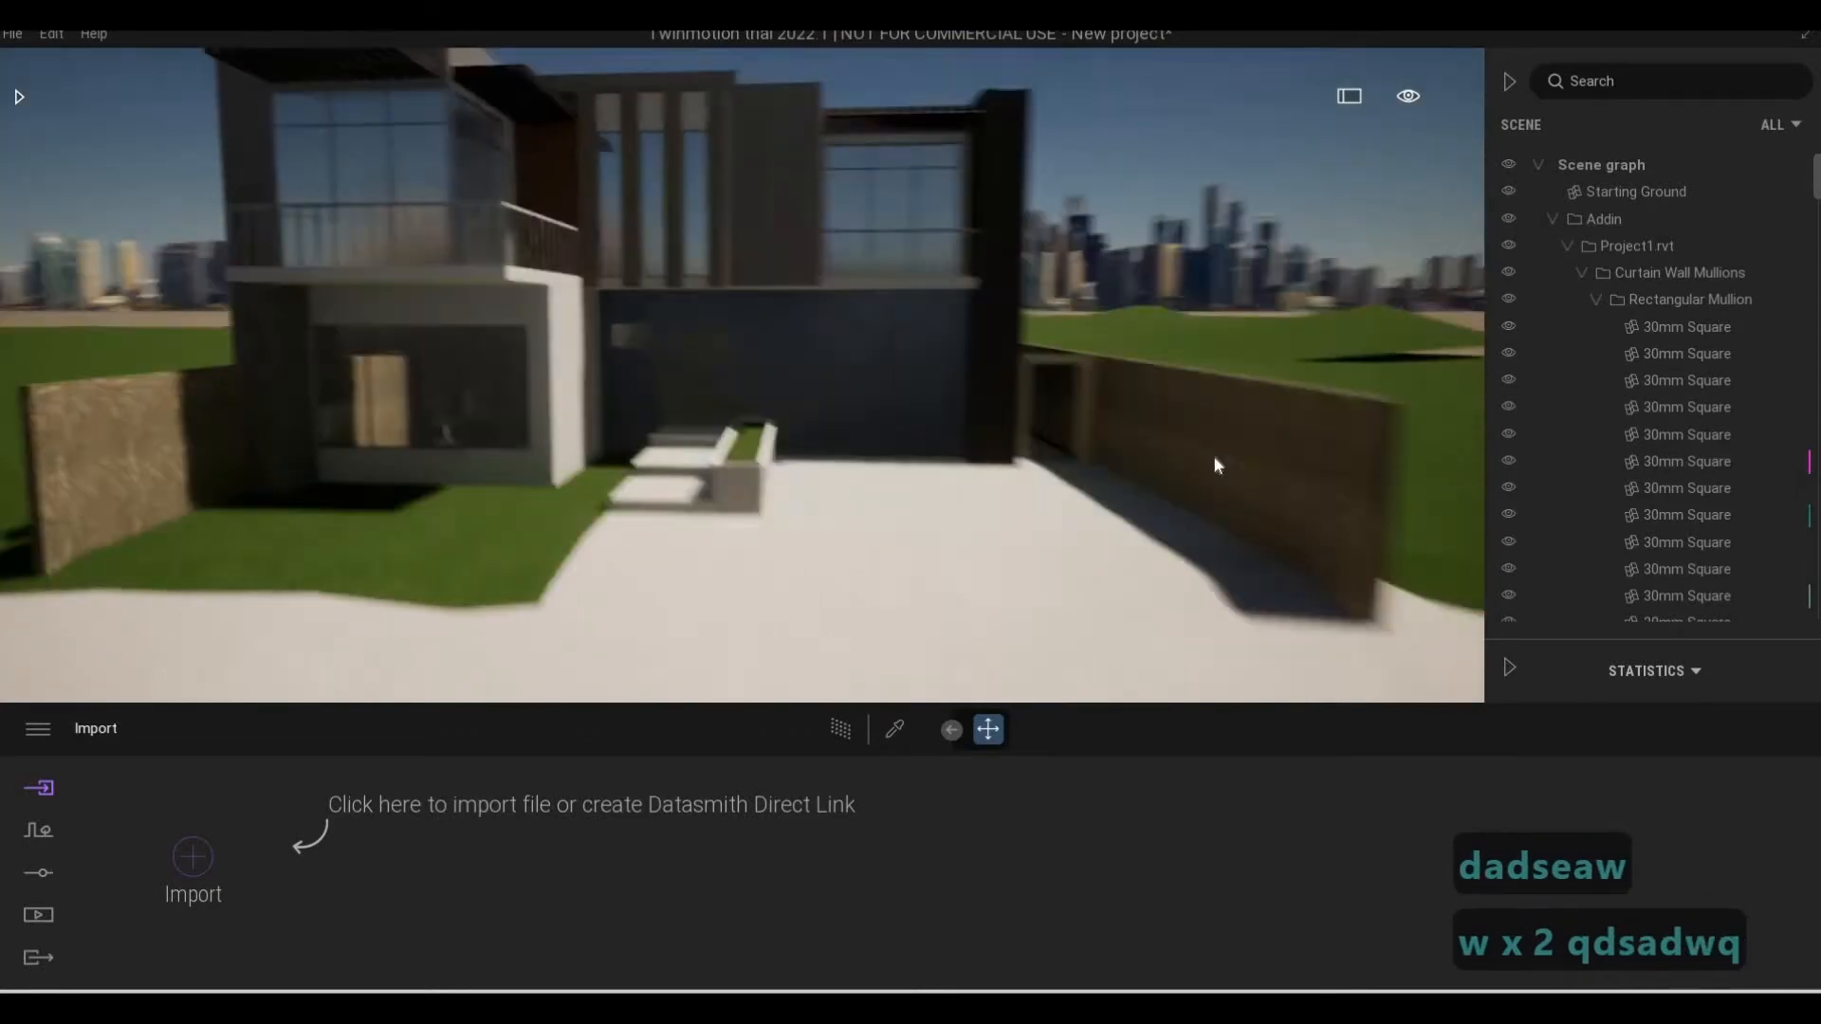
key("d")
key("s")
key("a")
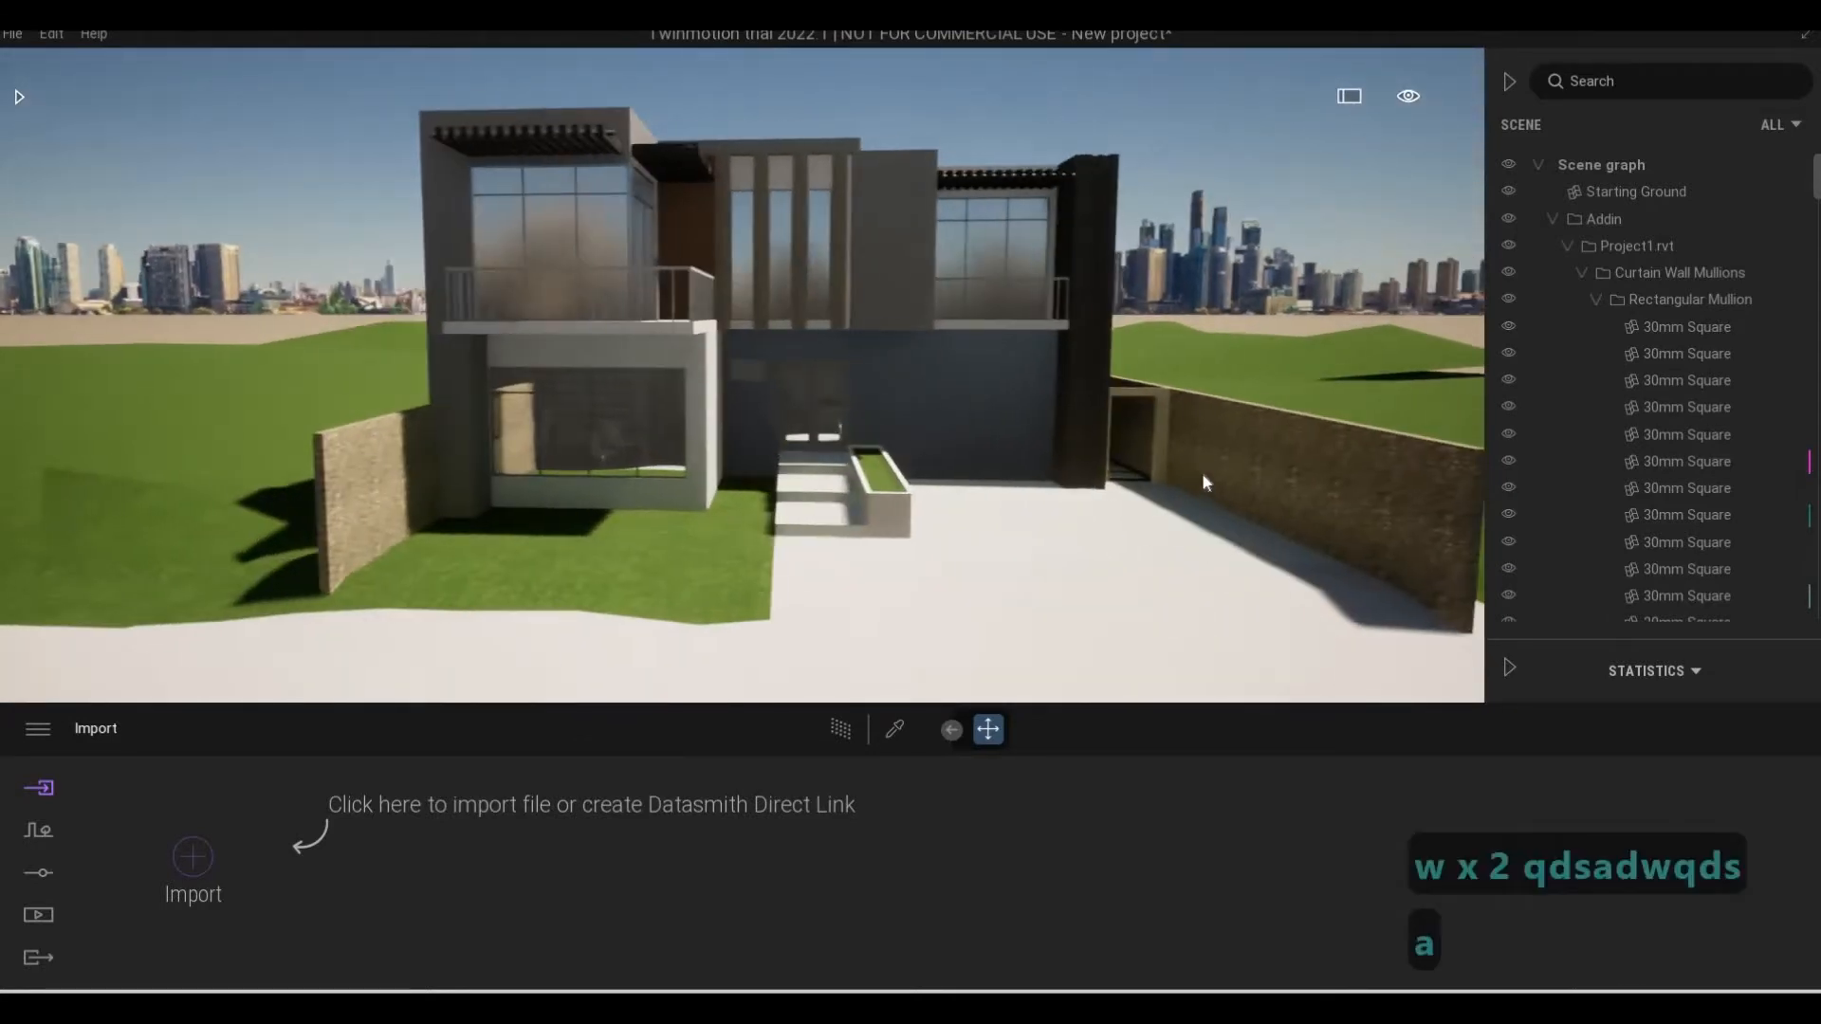
key("s")
Open the materials library and look at the man-made ground materials, such as asphalt and concrete road
left_click(18, 97)
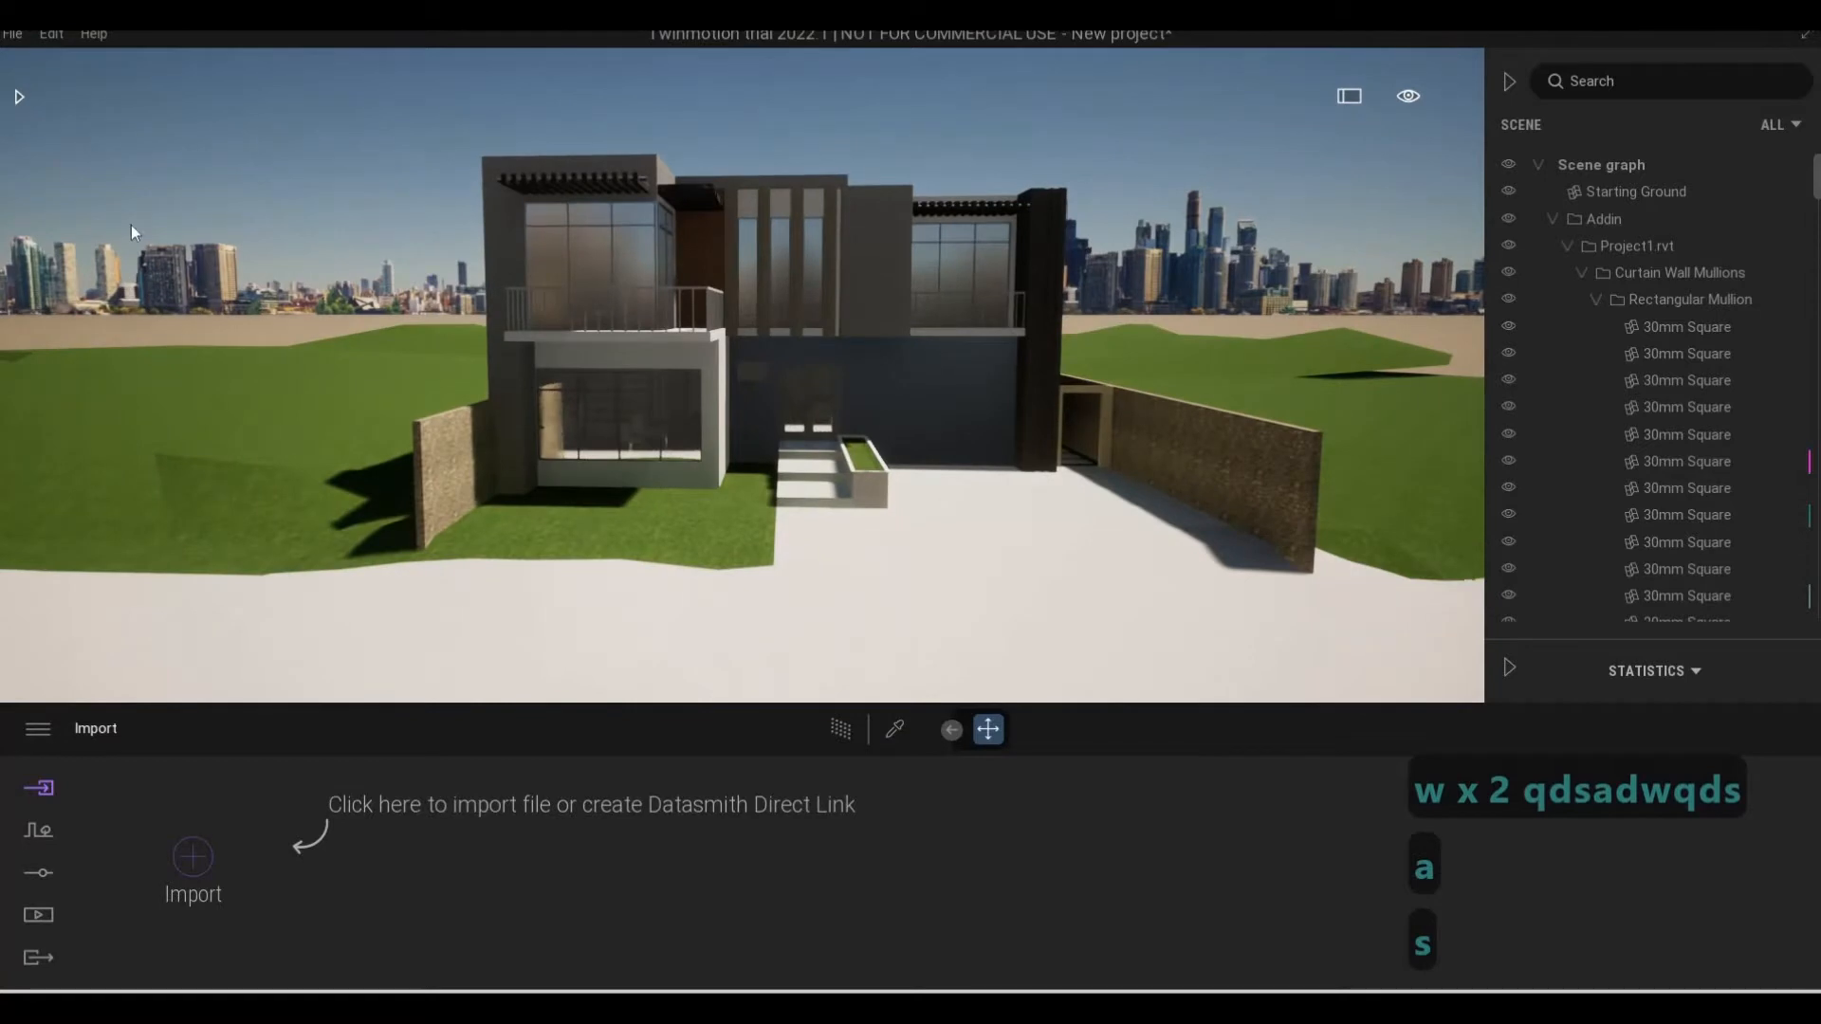
left_click(100, 230)
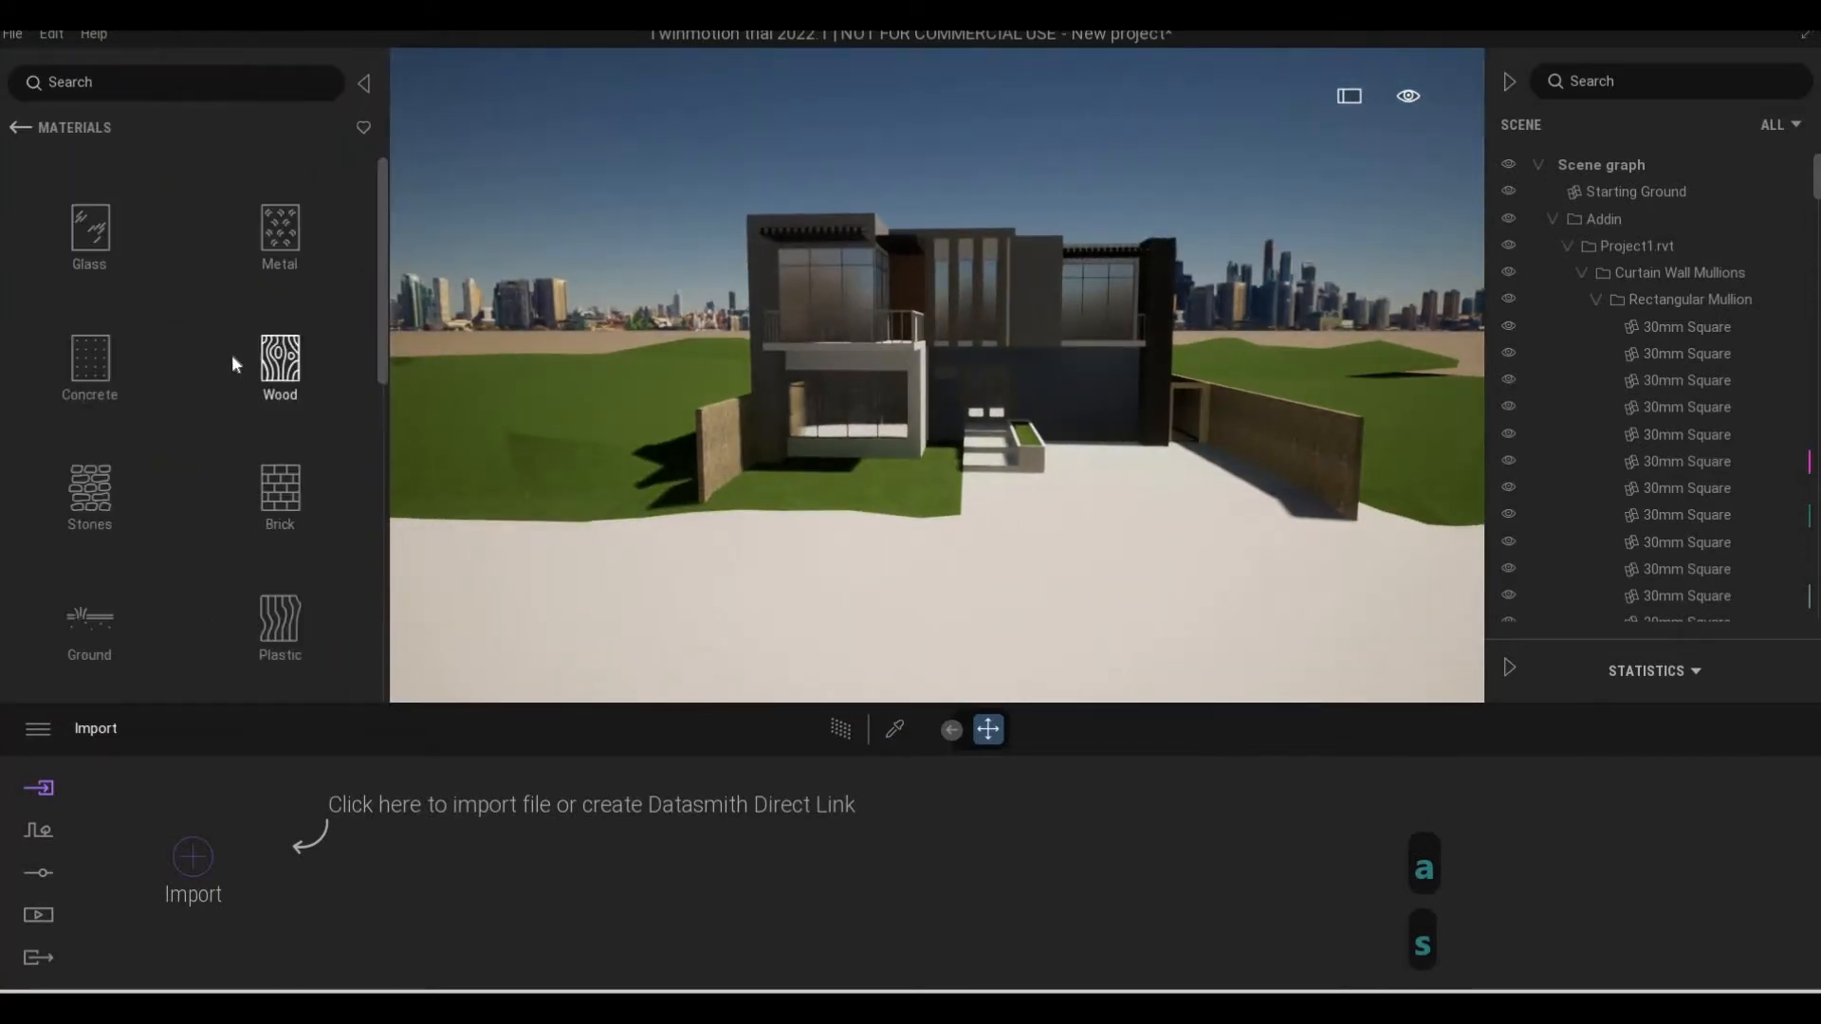
scroll(98, 617, "down", 1)
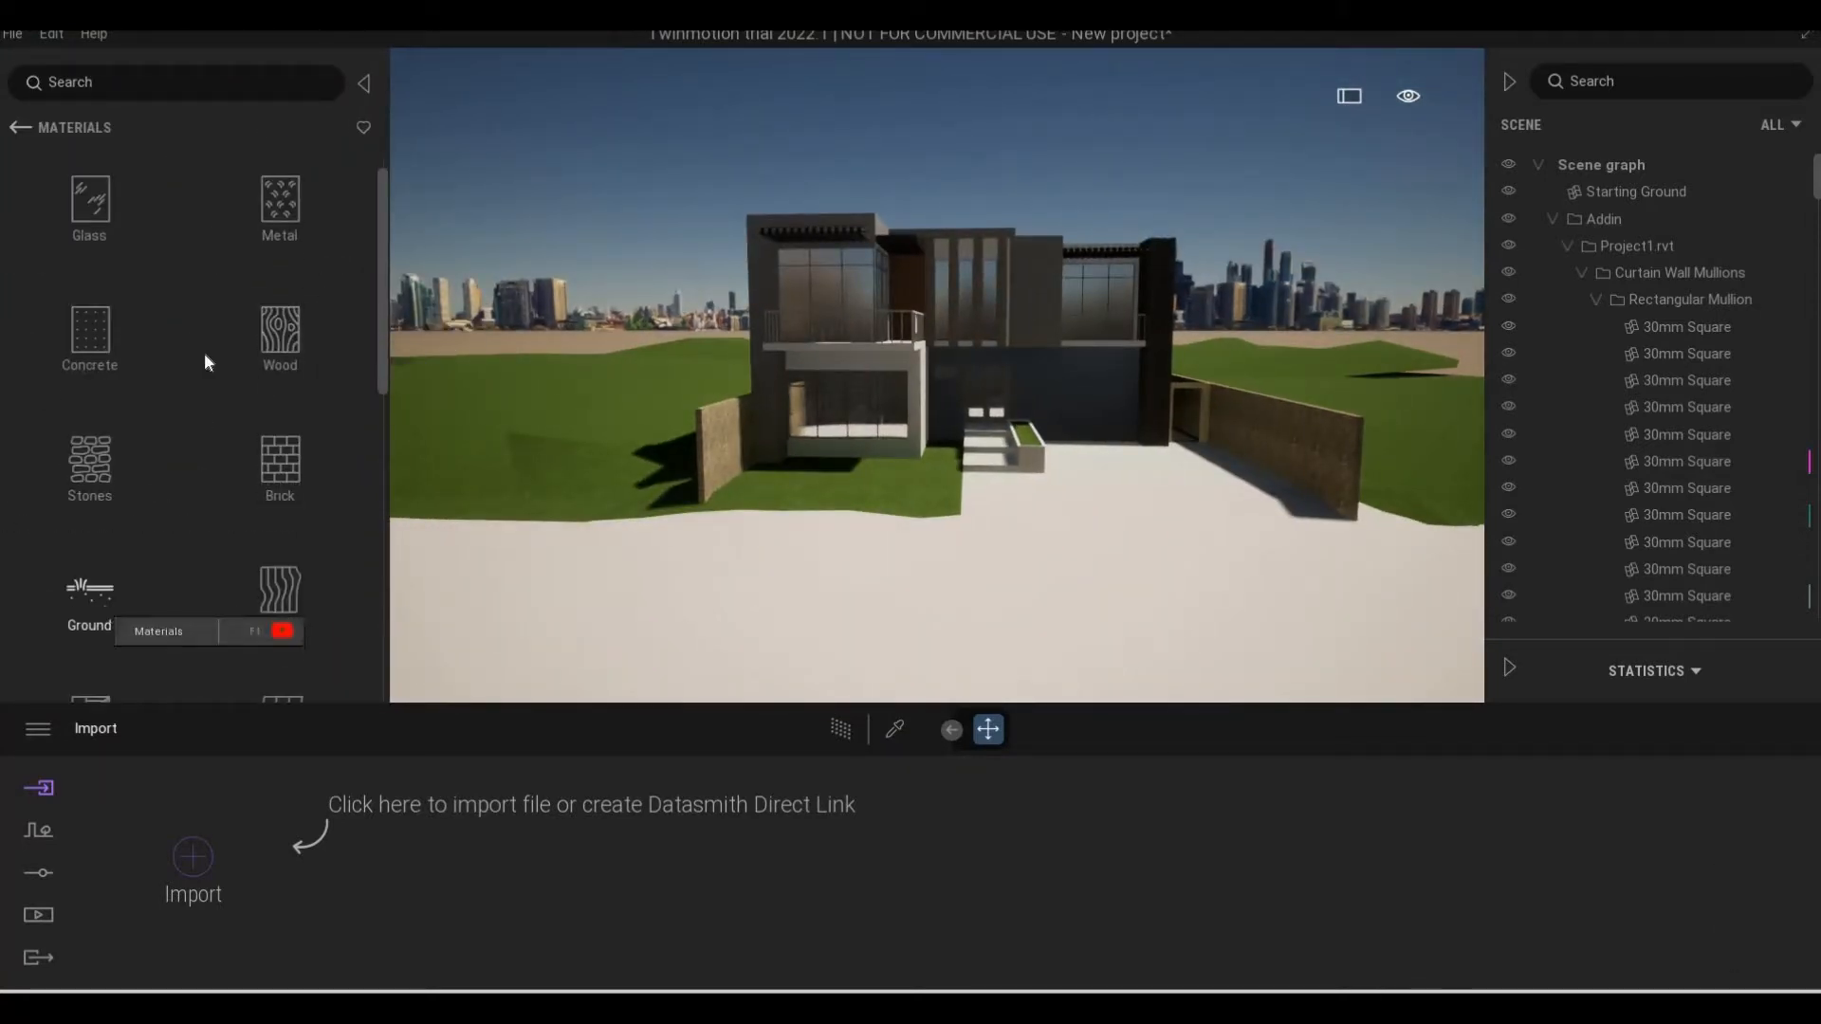
left_click(95, 607)
left_click(98, 247)
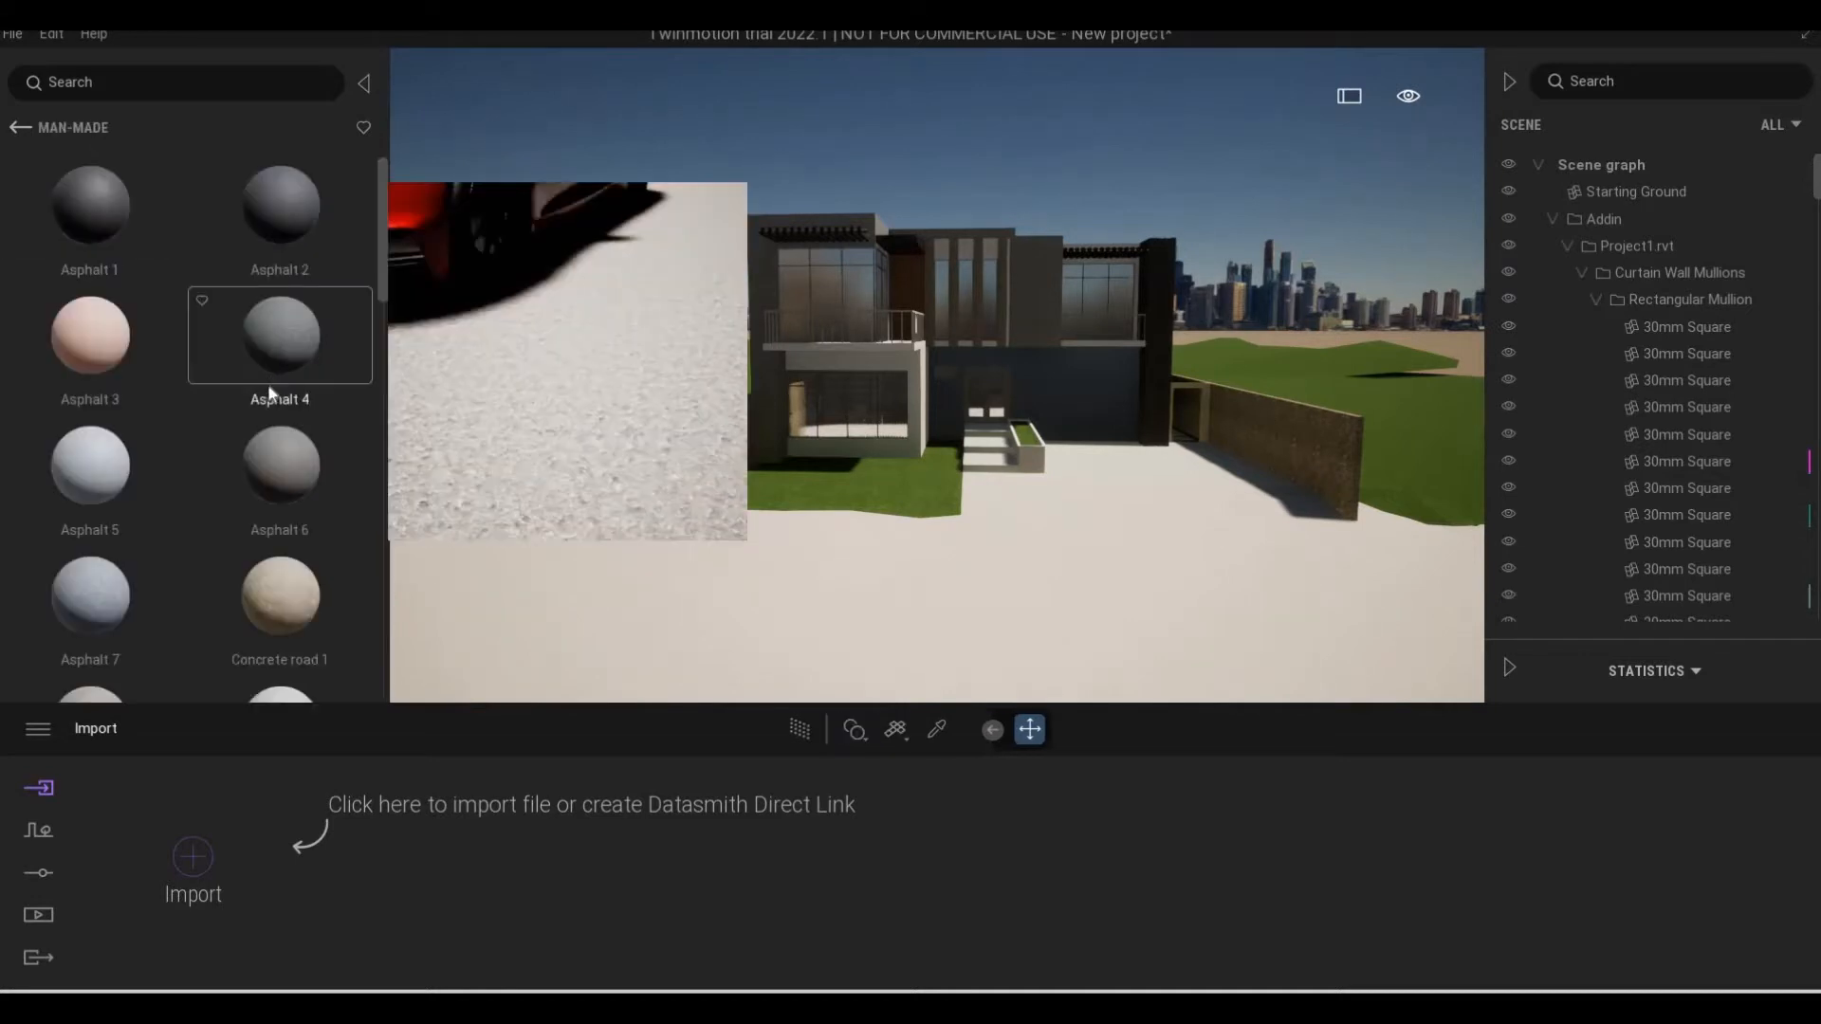
Look through the Nature ground materials, from grasses to rocks and ground plants, for a terrain cover
left_click(20, 127)
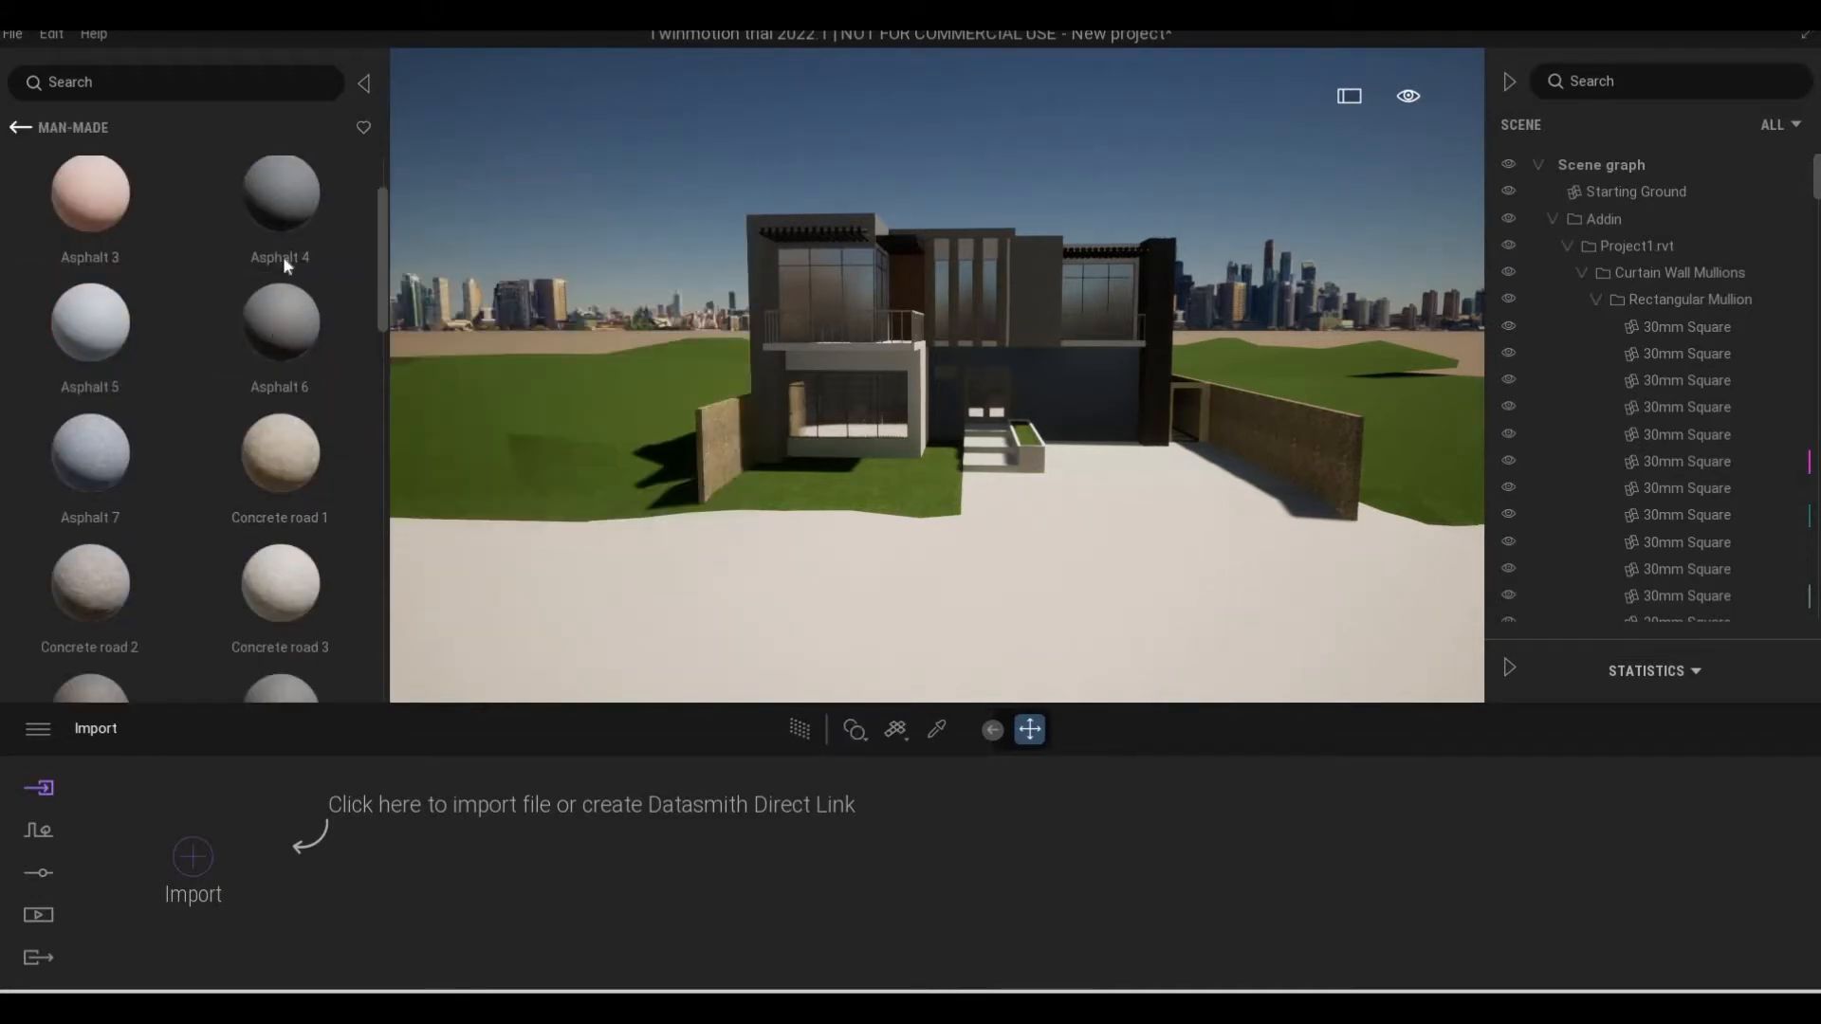
left_click(272, 232)
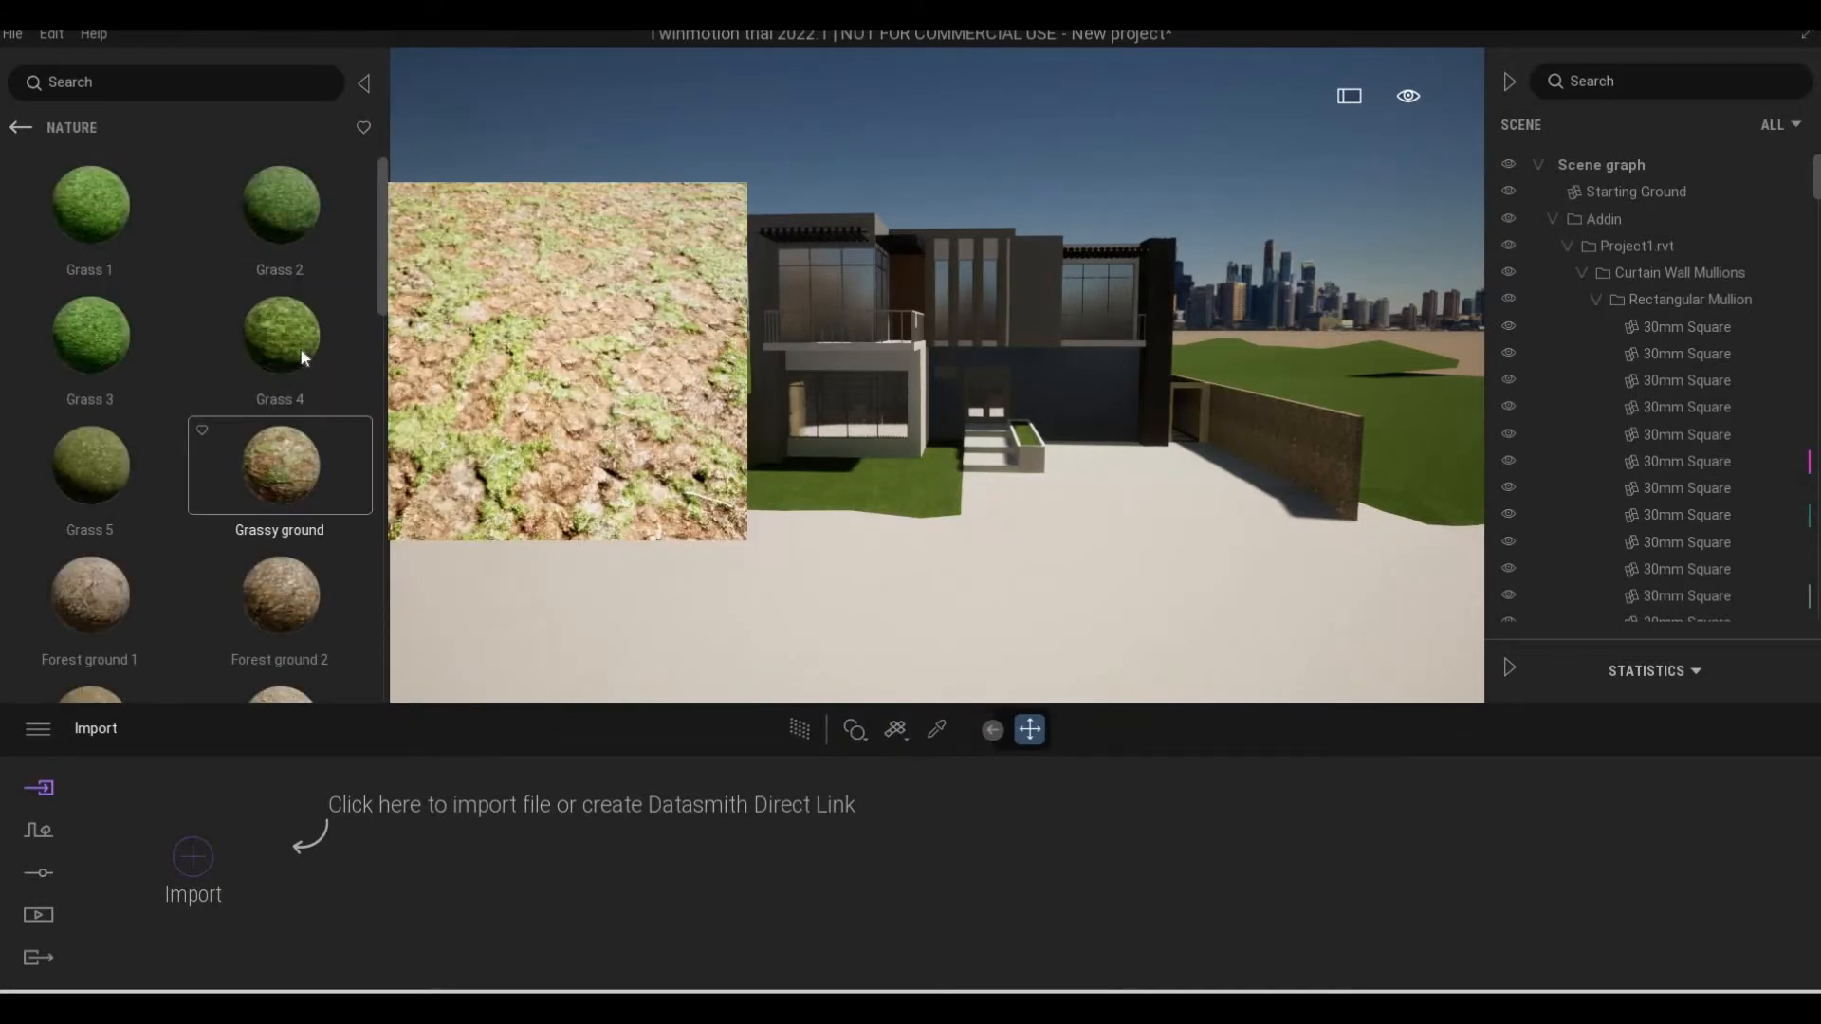
scroll(175, 522, "down", 5)
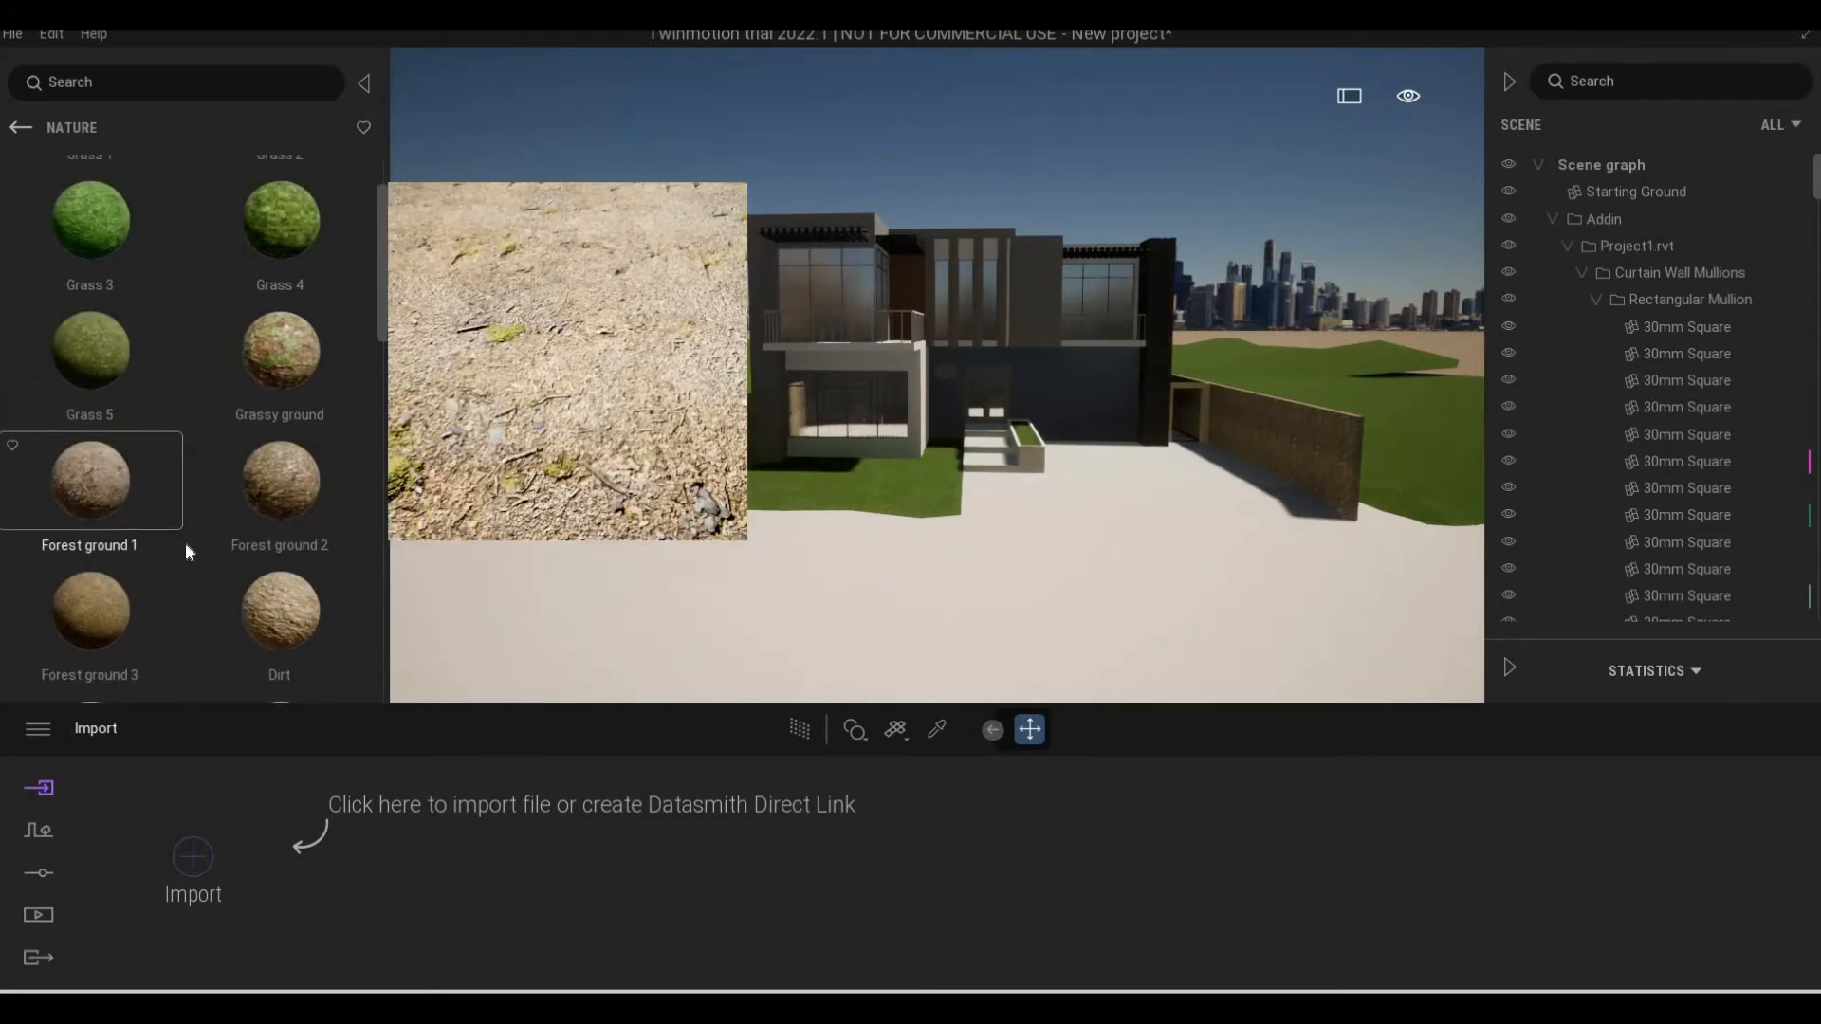
scroll(208, 522, "down", 5)
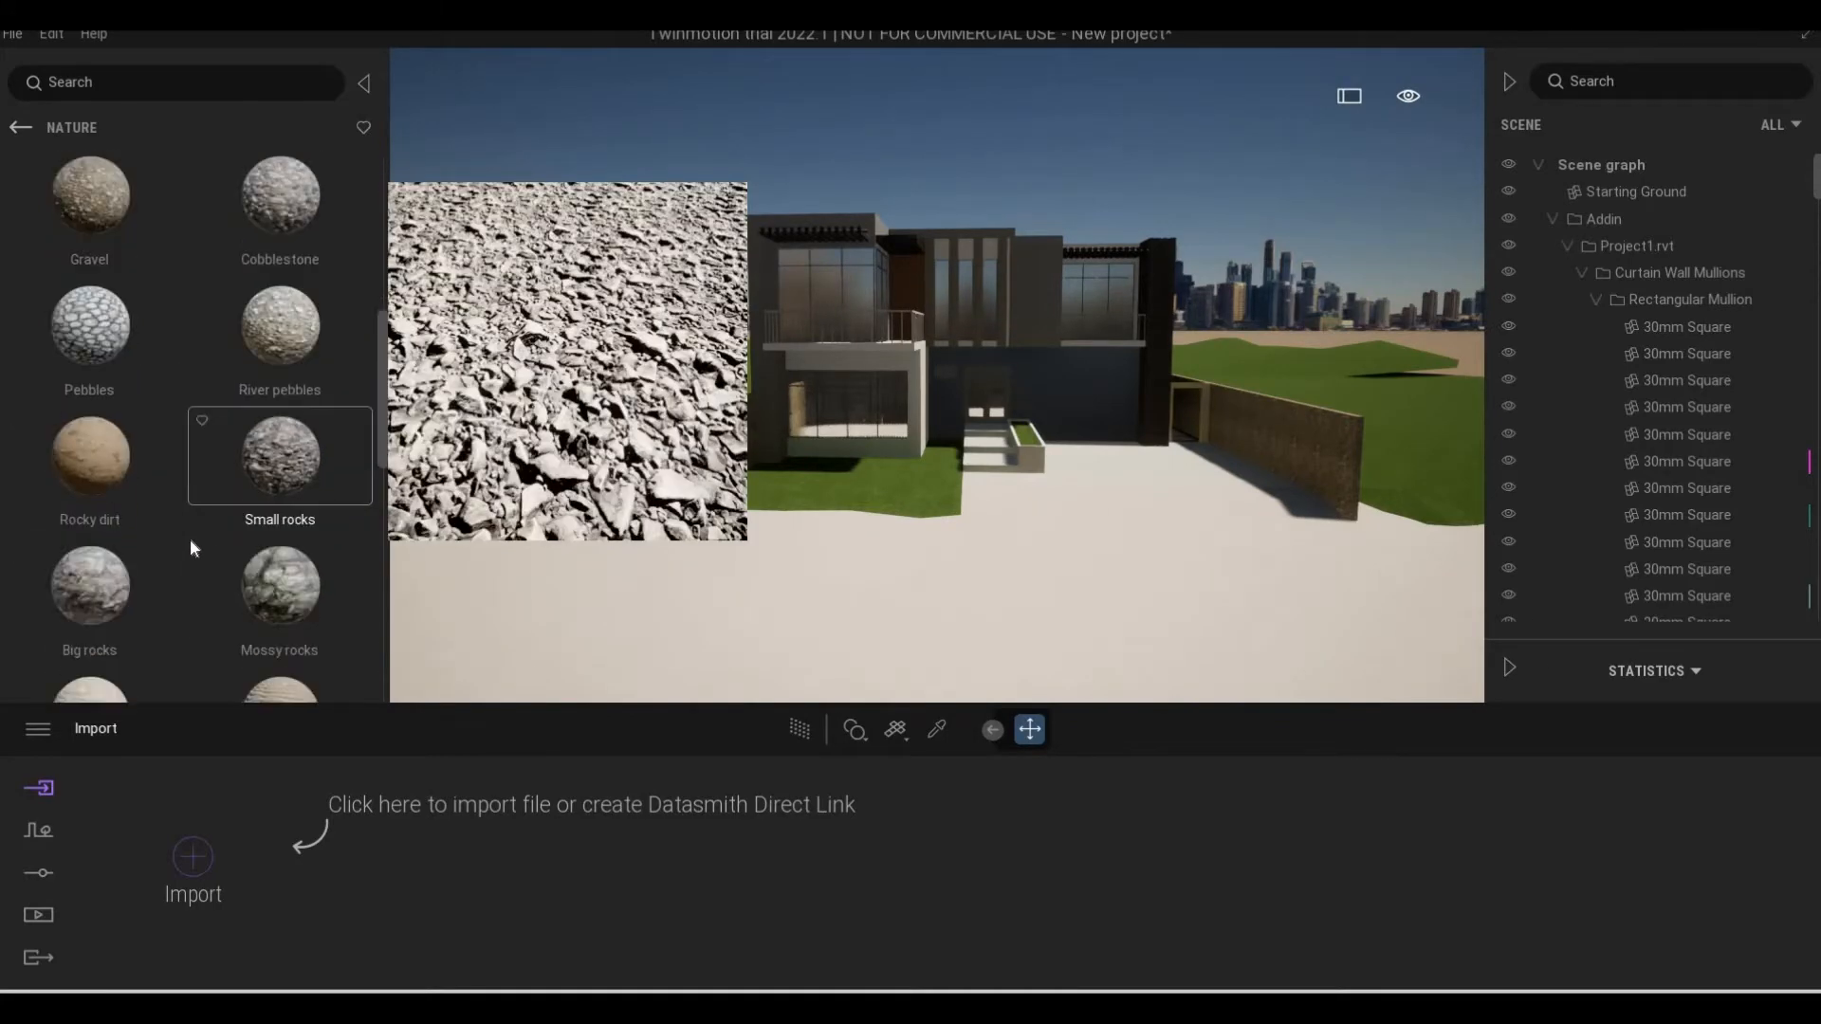
scroll(208, 510, "down", 5)
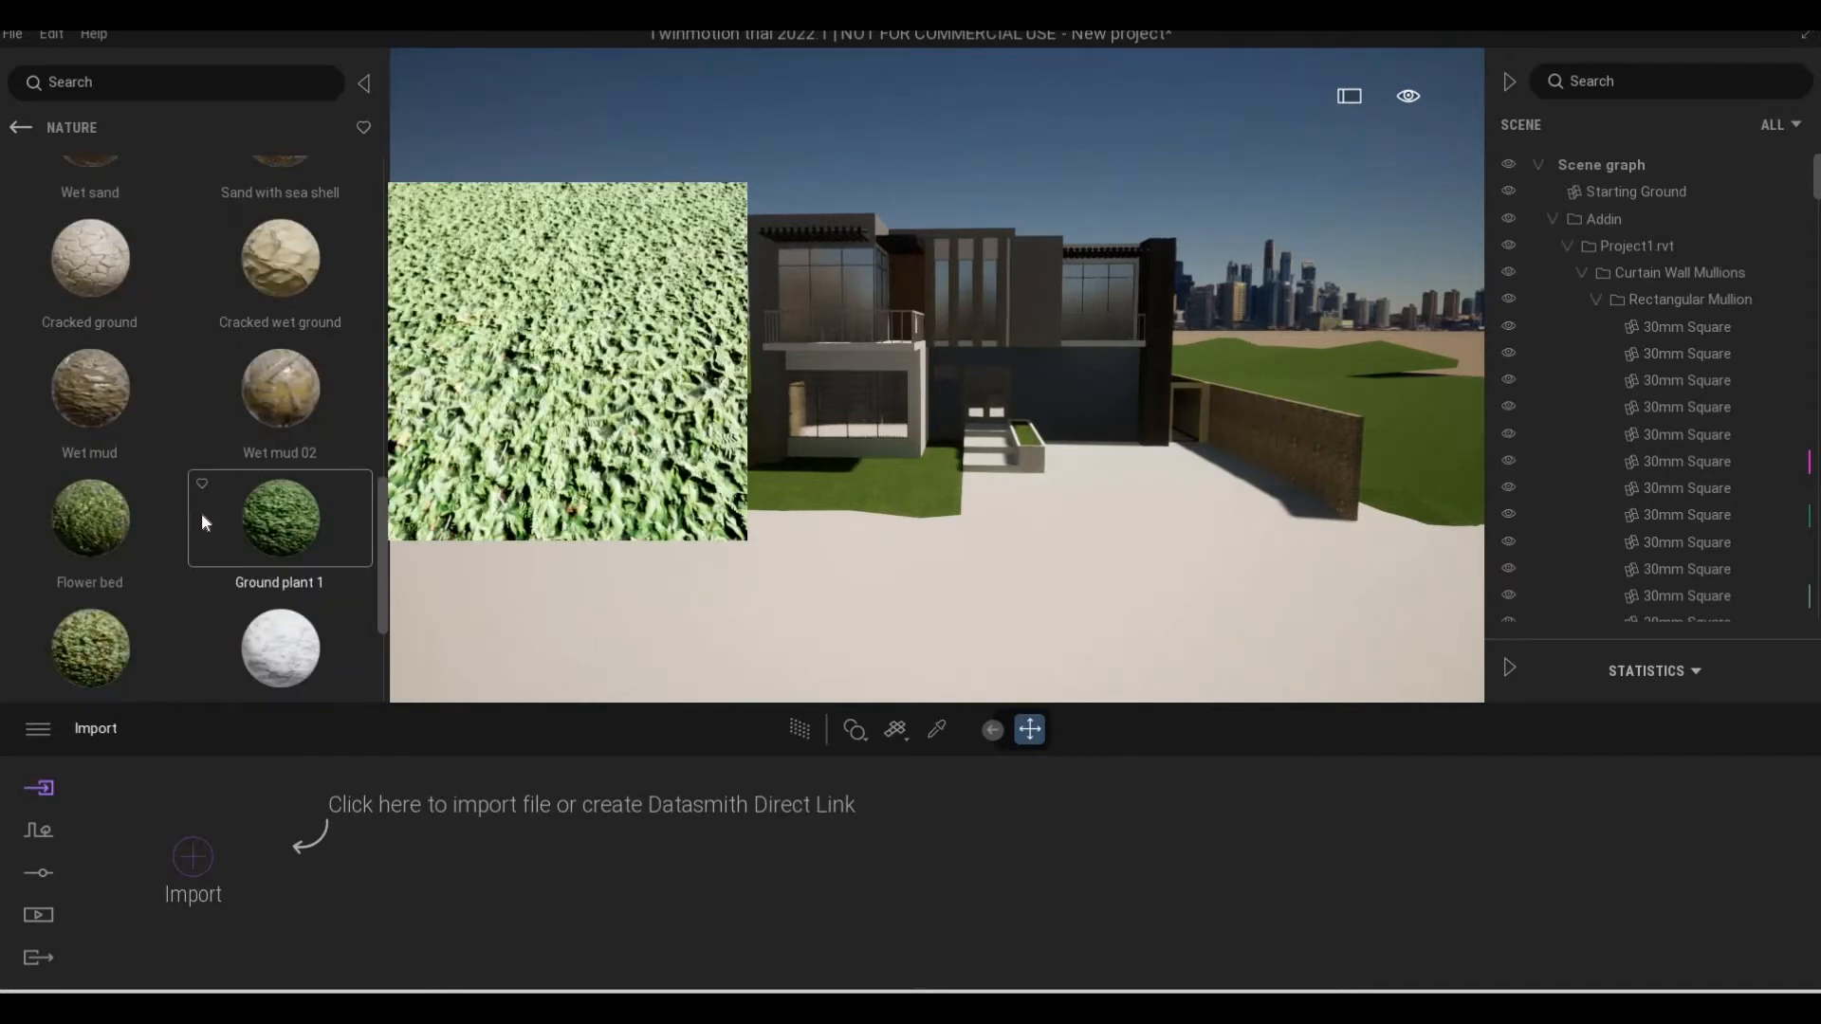
scroll(191, 509, "up", 10)
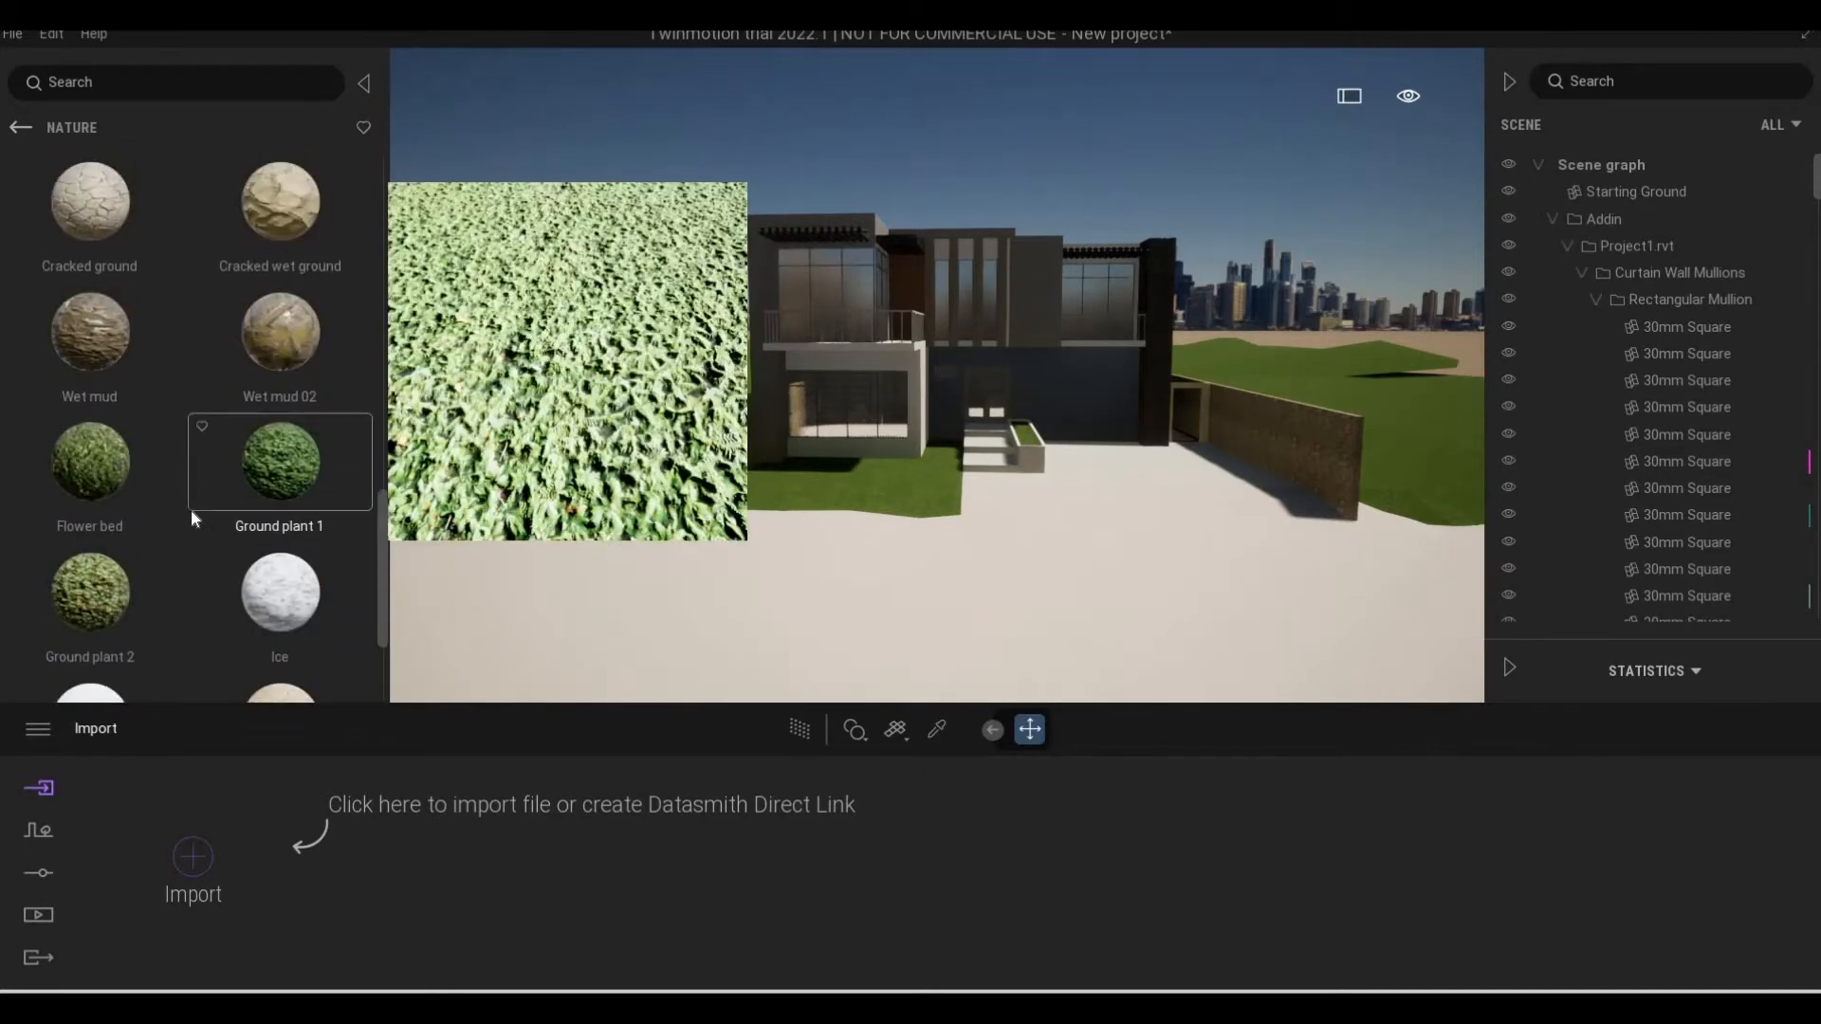
scroll(189, 508, "up", 6)
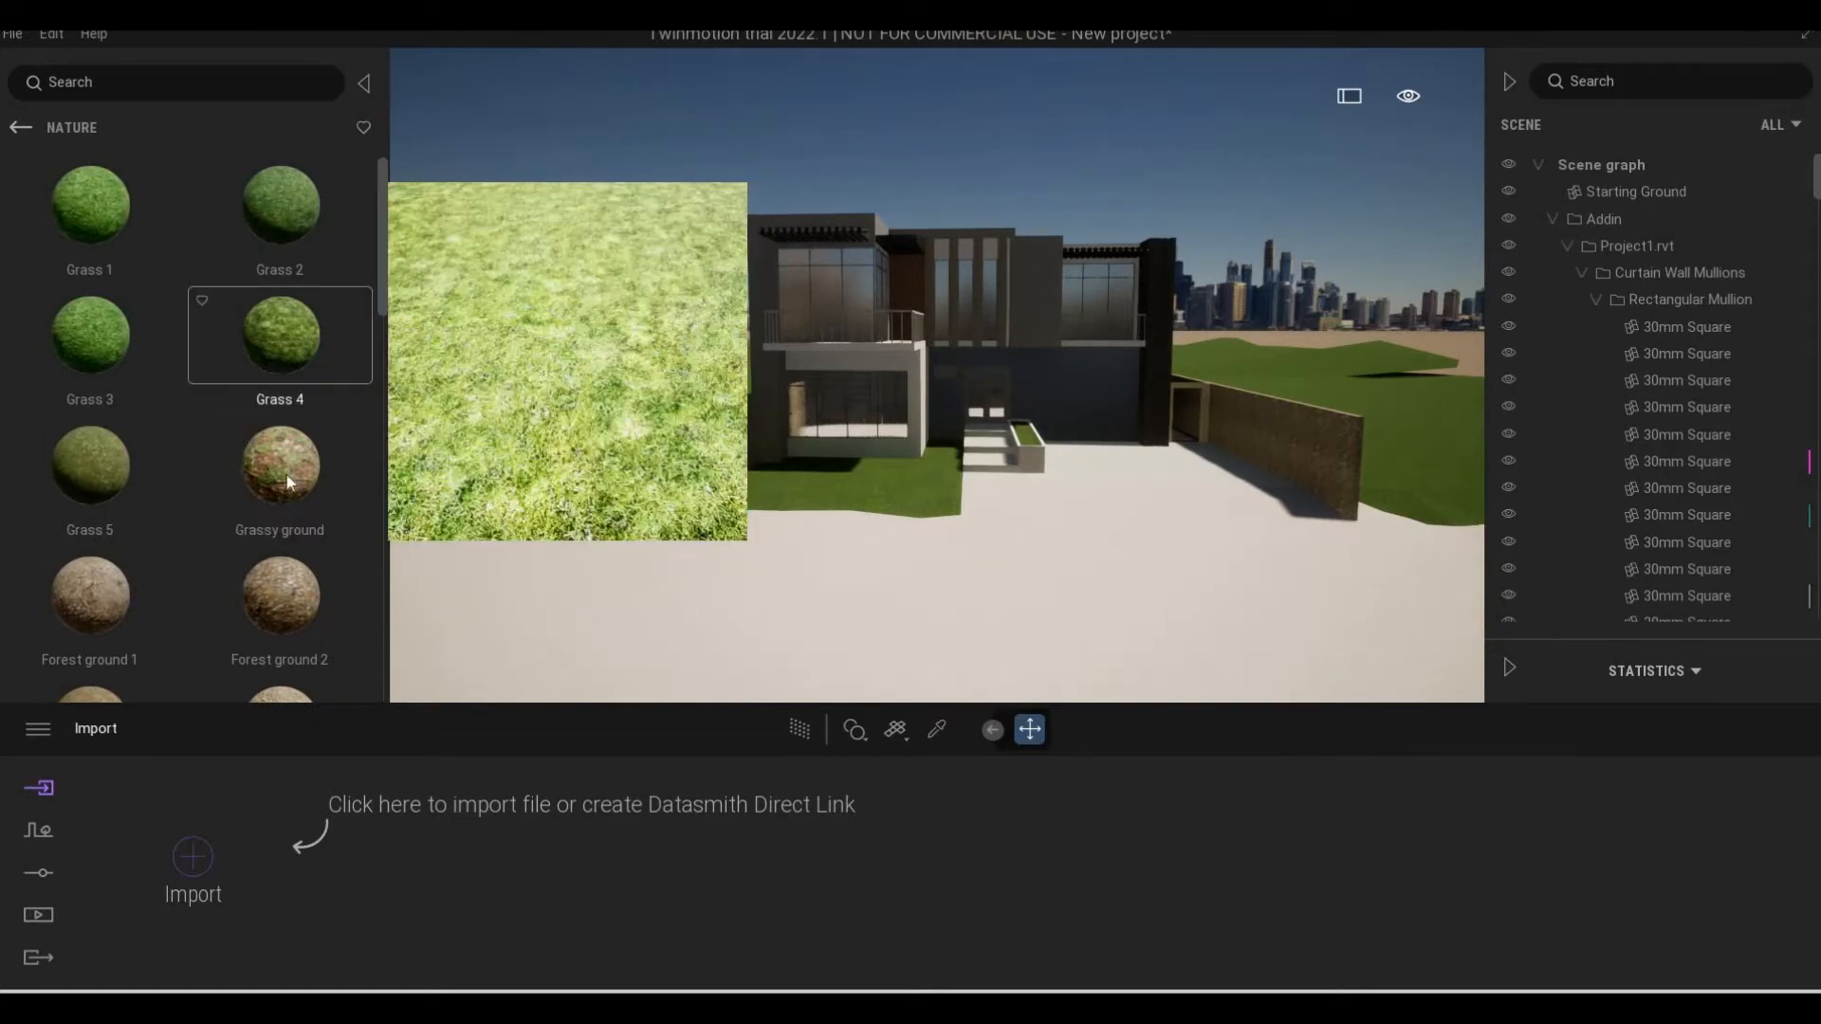
Apply the Grass 5 material to the hilly terrain around the house
left_click_drag(499, 470, 572, 468)
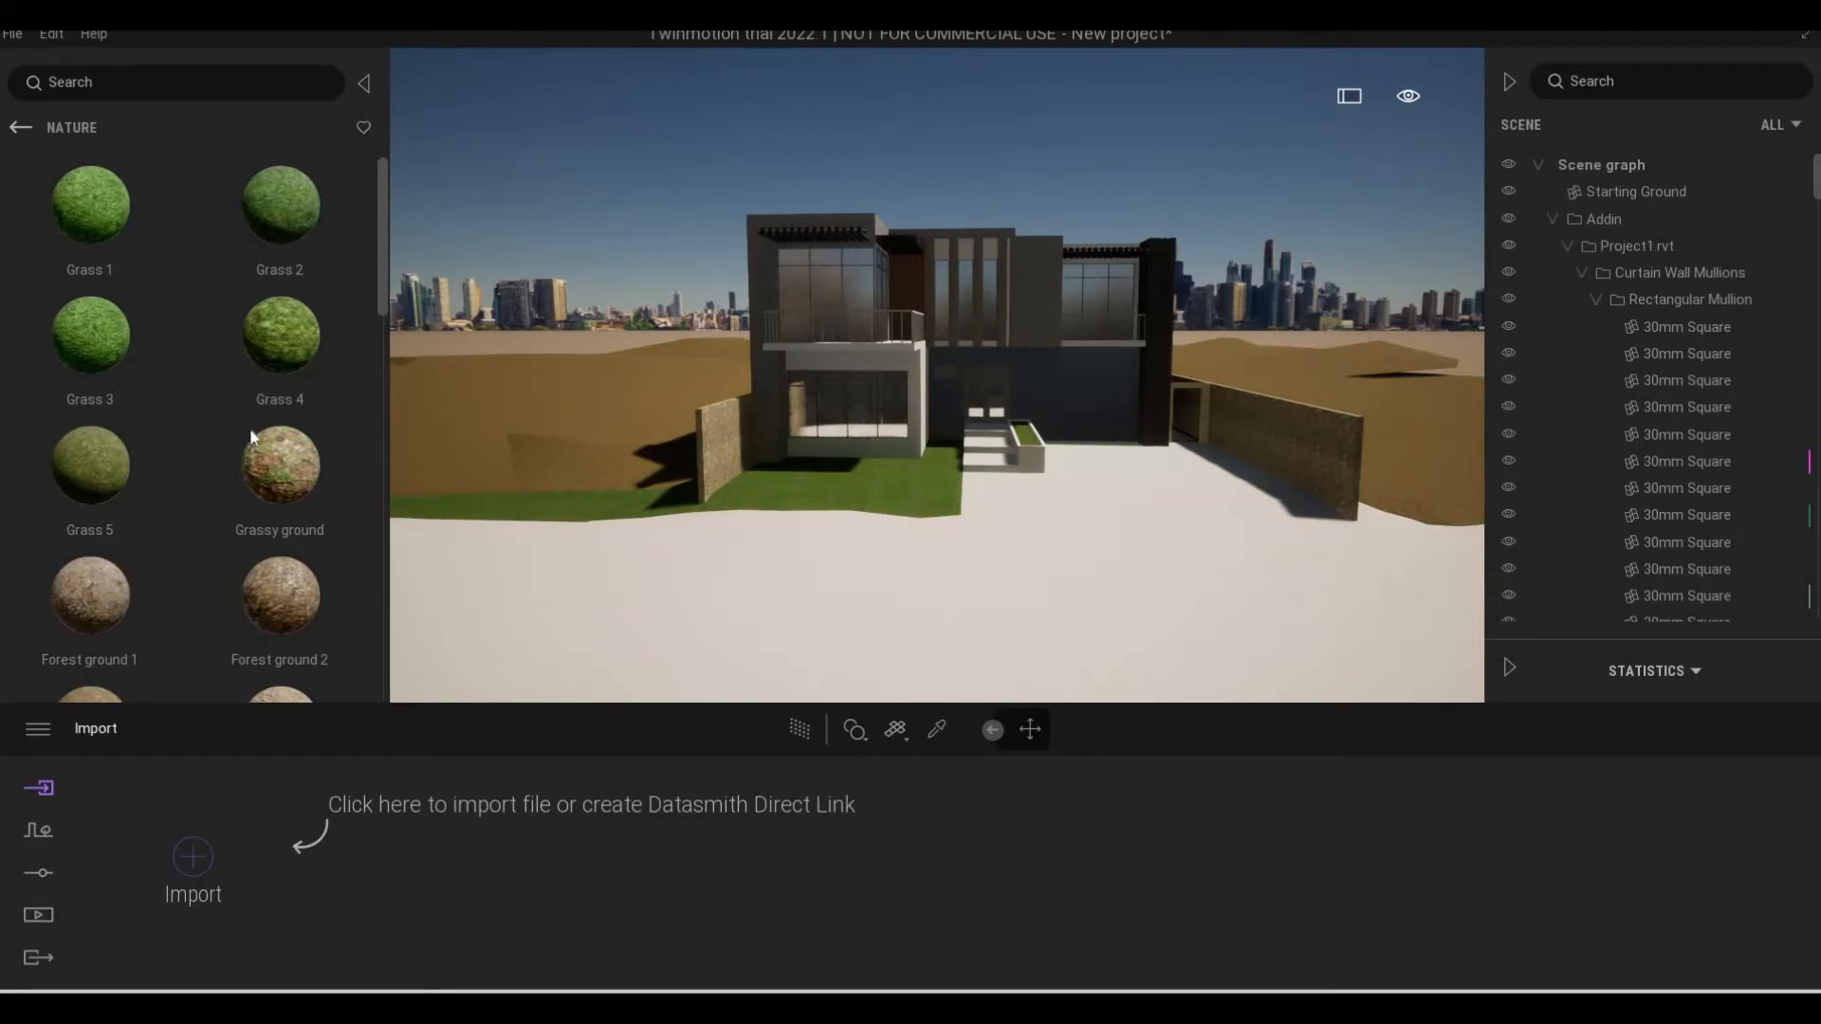
left_click_drag(166, 415, 156, 420)
left_click_drag(73, 476, 333, 439)
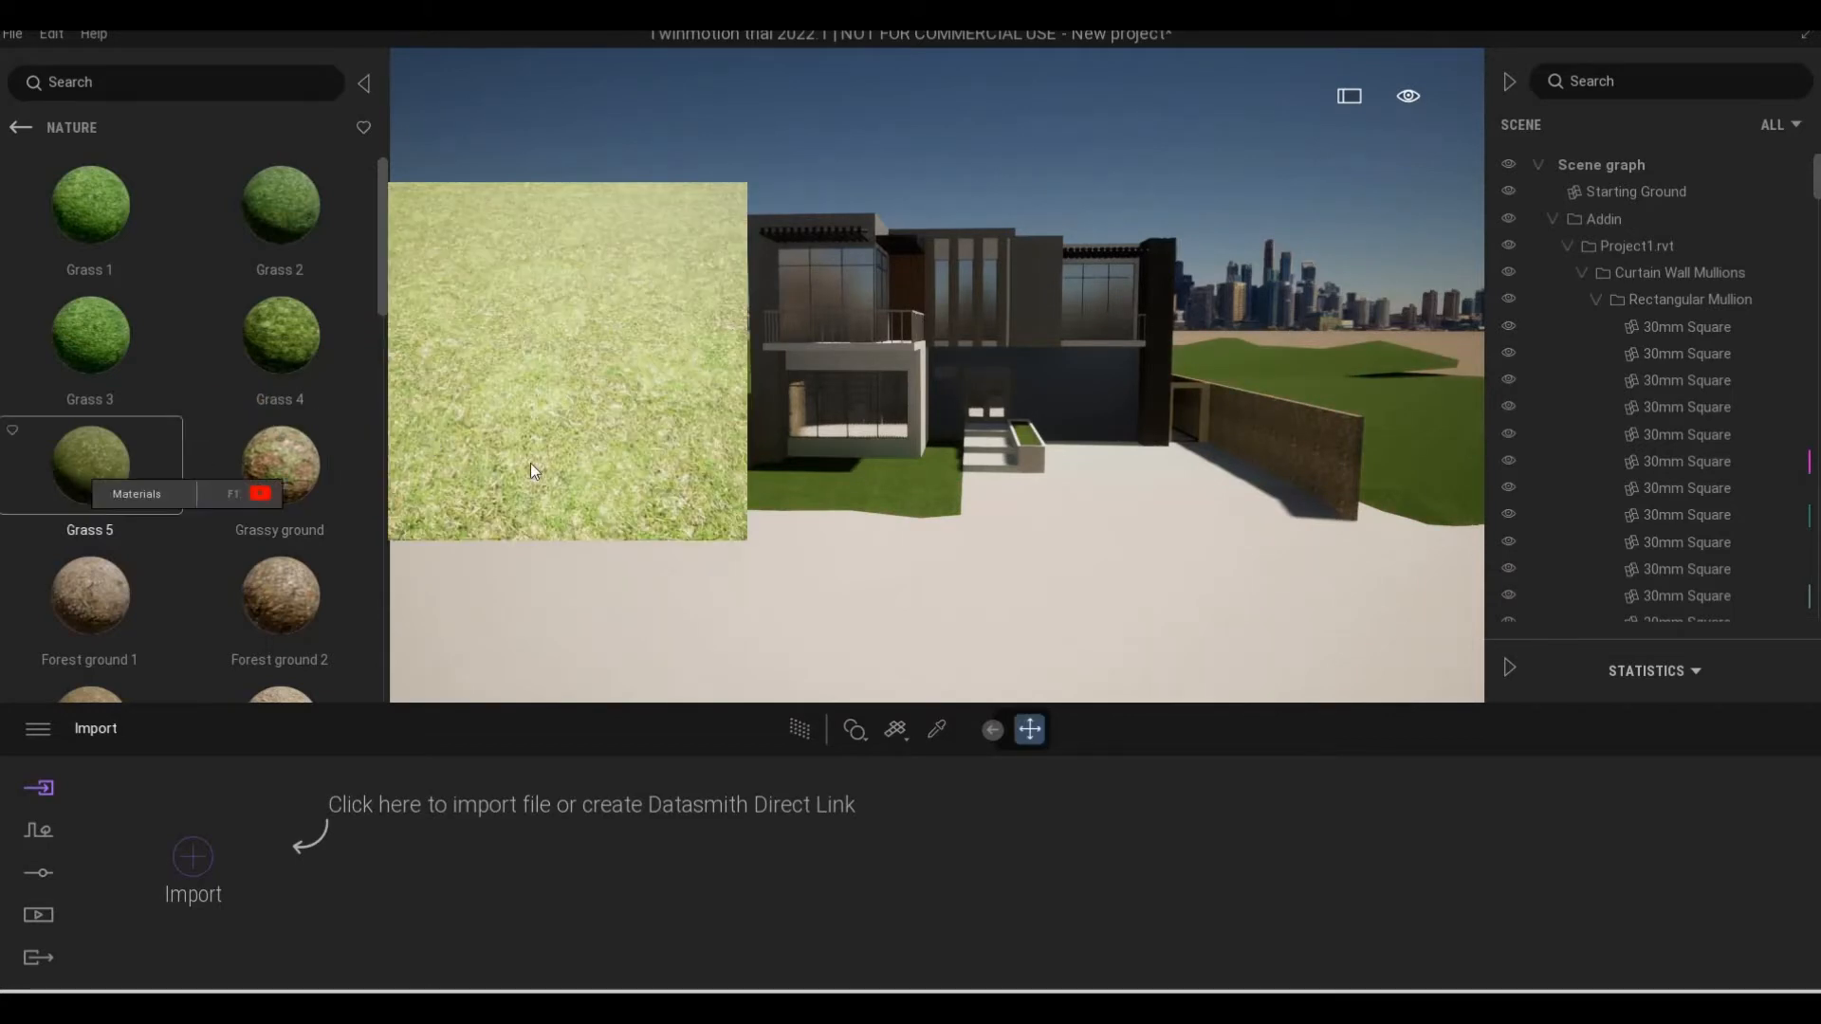
left_click_drag(531, 471, 529, 469)
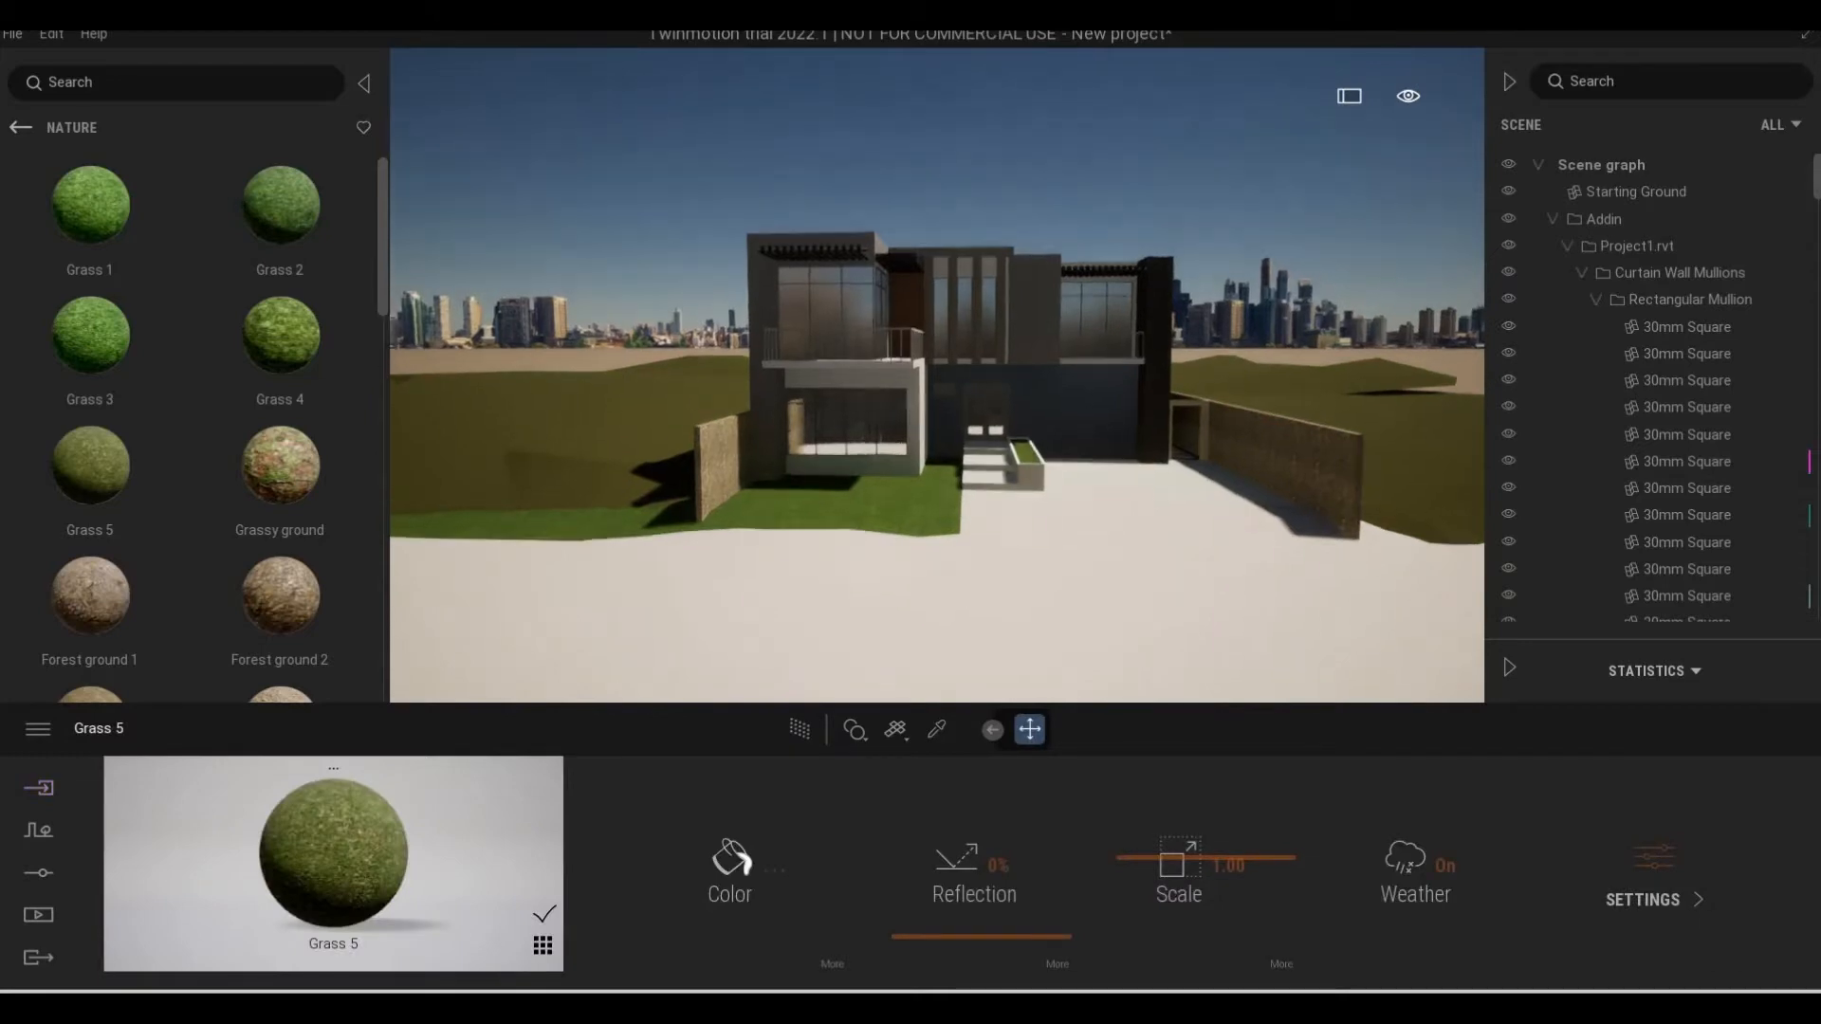
Examine the newly covered terrain close up beside the house's boundary wall, then from farther back
key("w")
key("a")
key("w")
key("a")
key("w")
key("a")
key("s")
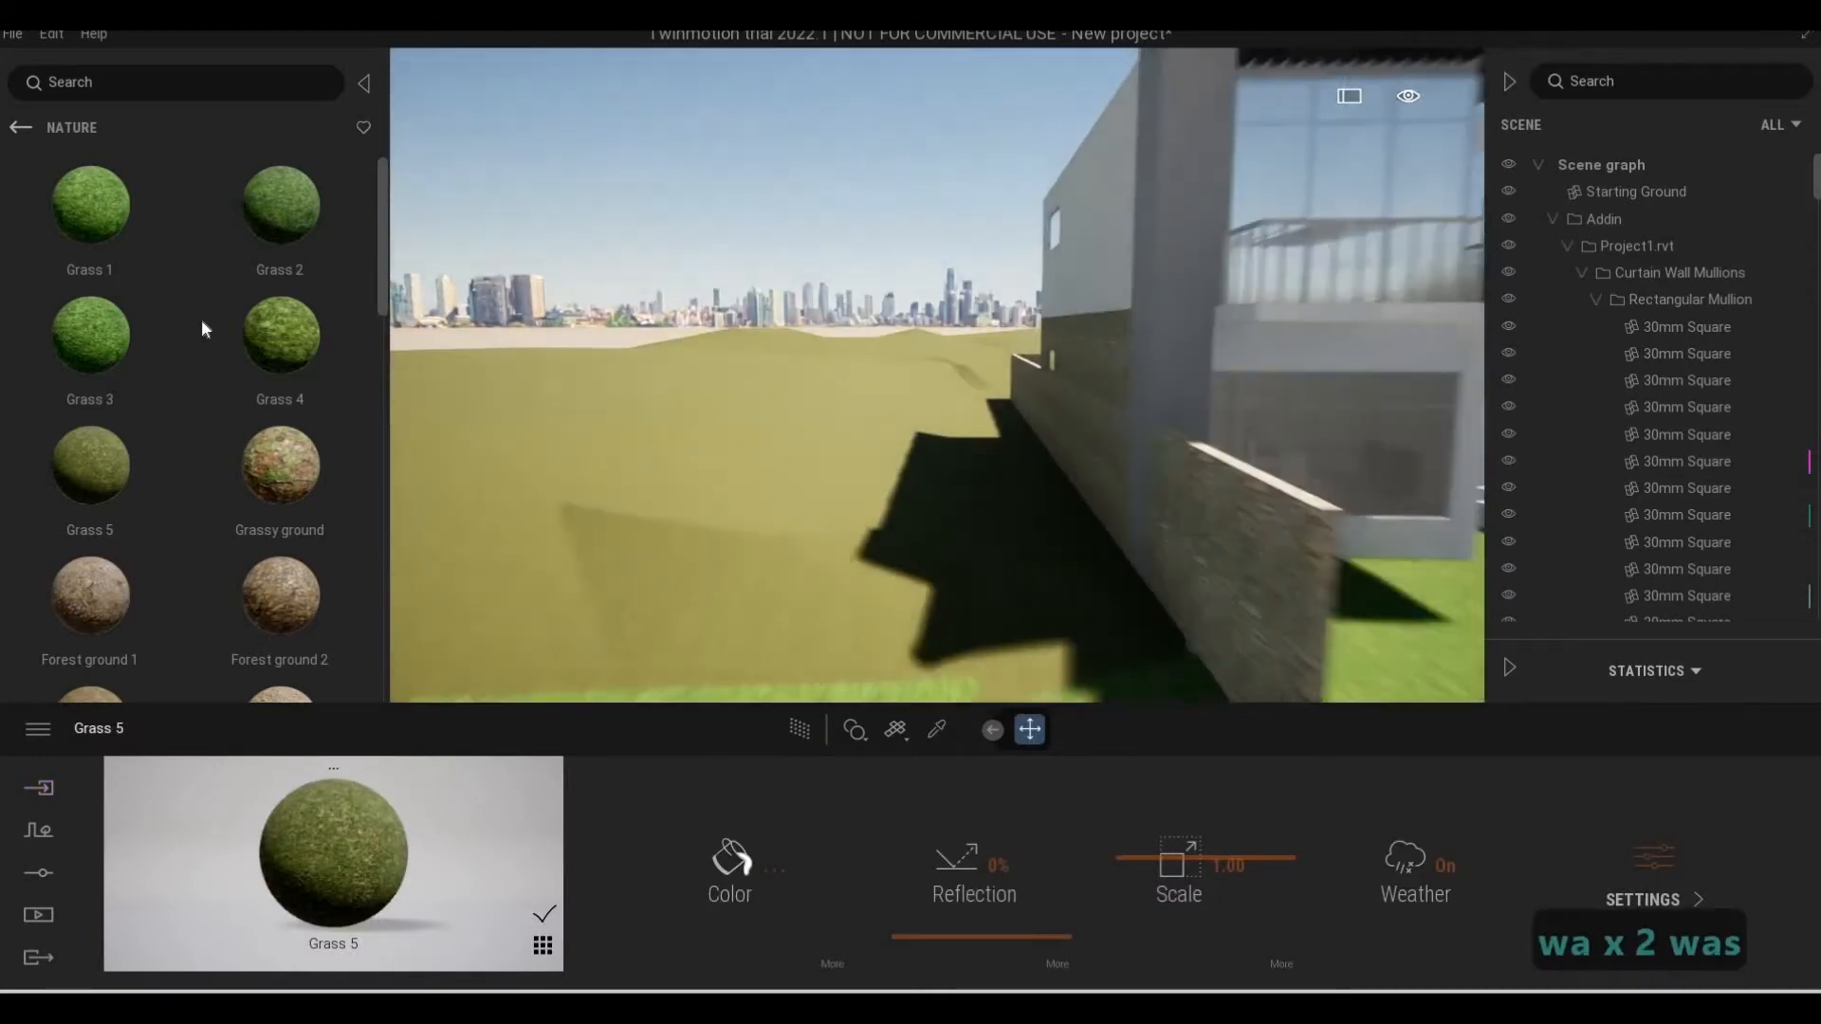
key("d")
key("s")
Look through the forest ground, gravel and pebble materials in the Nature category
scroll(218, 472, "down", 1)
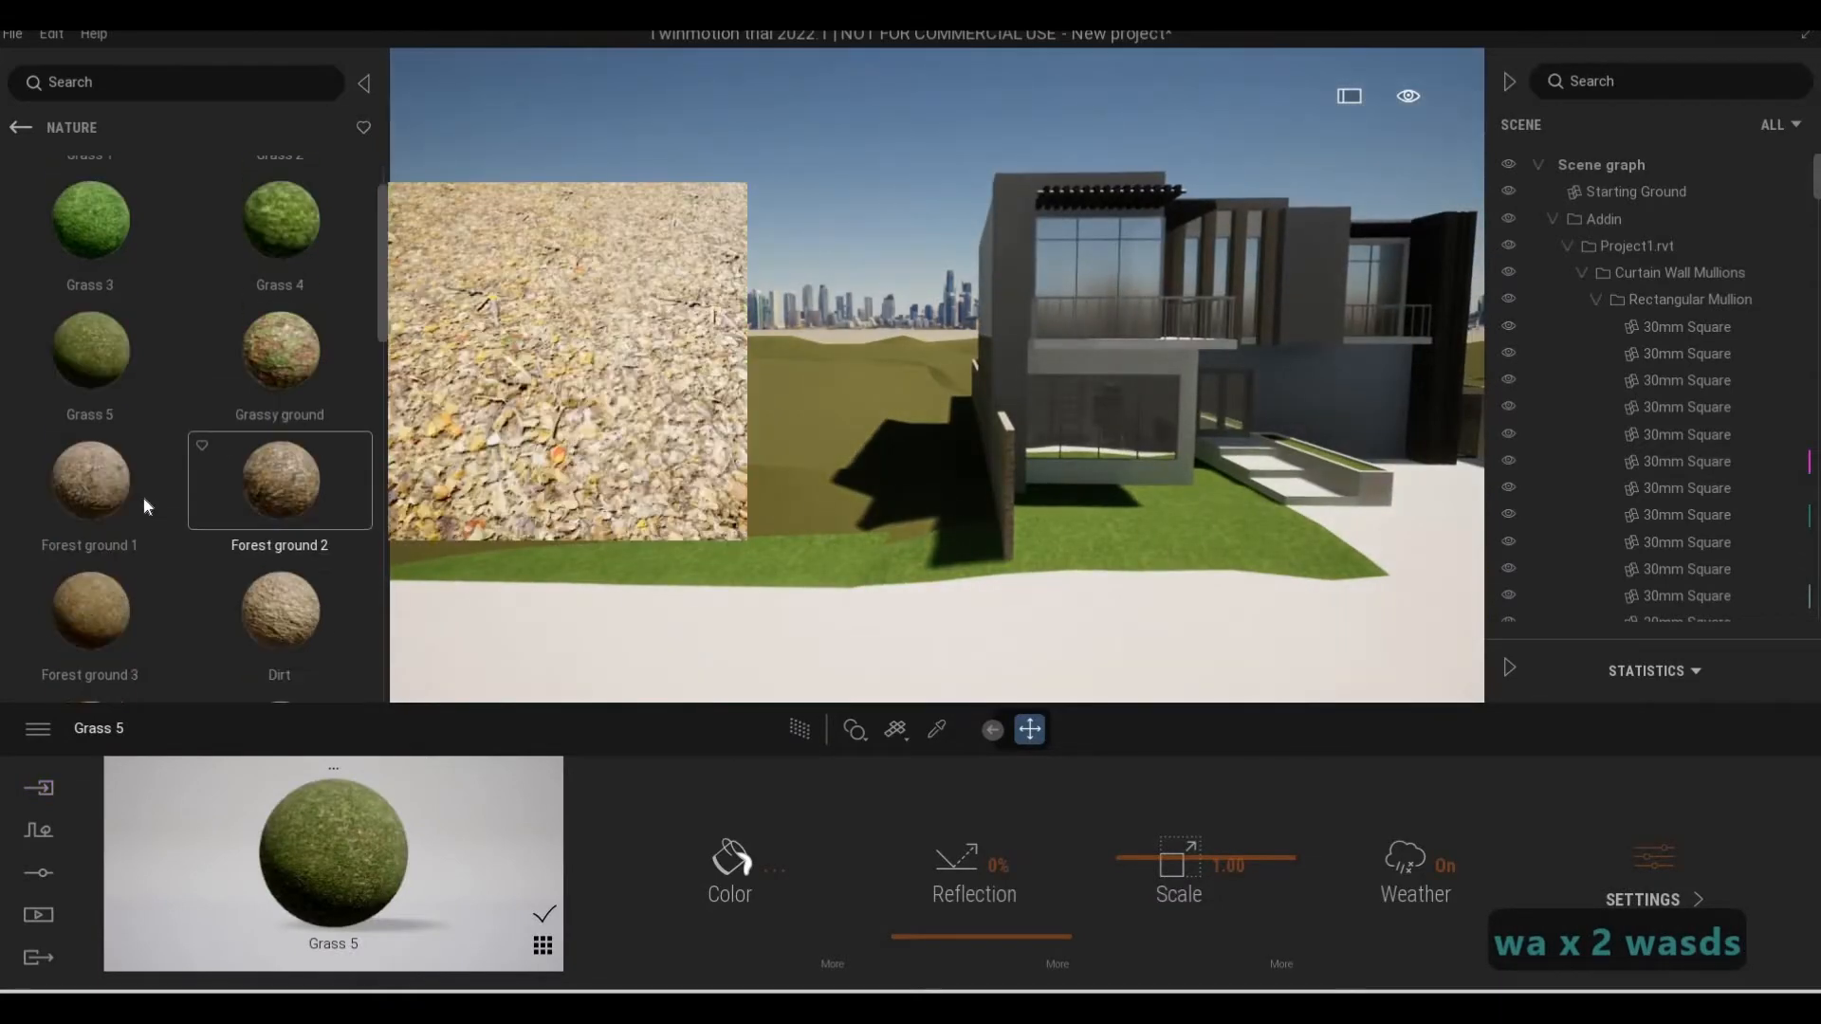
scroll(142, 501, "down", 1)
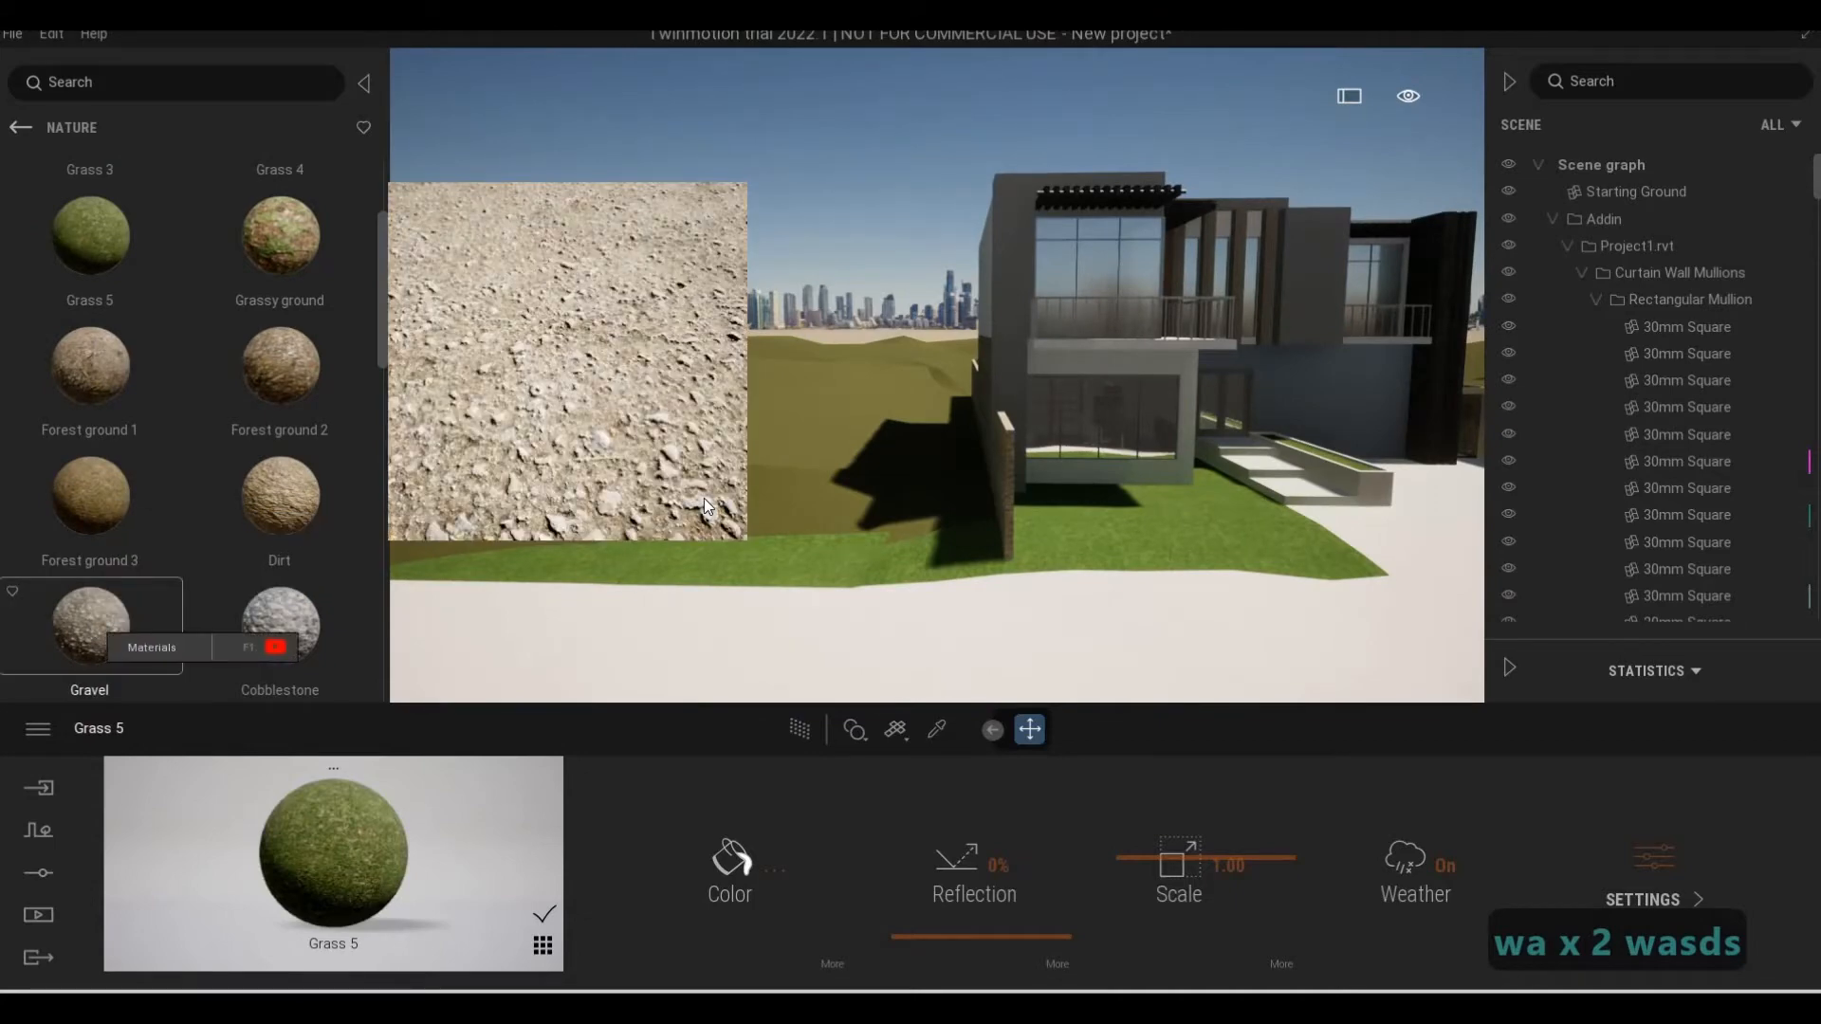
scroll(195, 514, "down", 2)
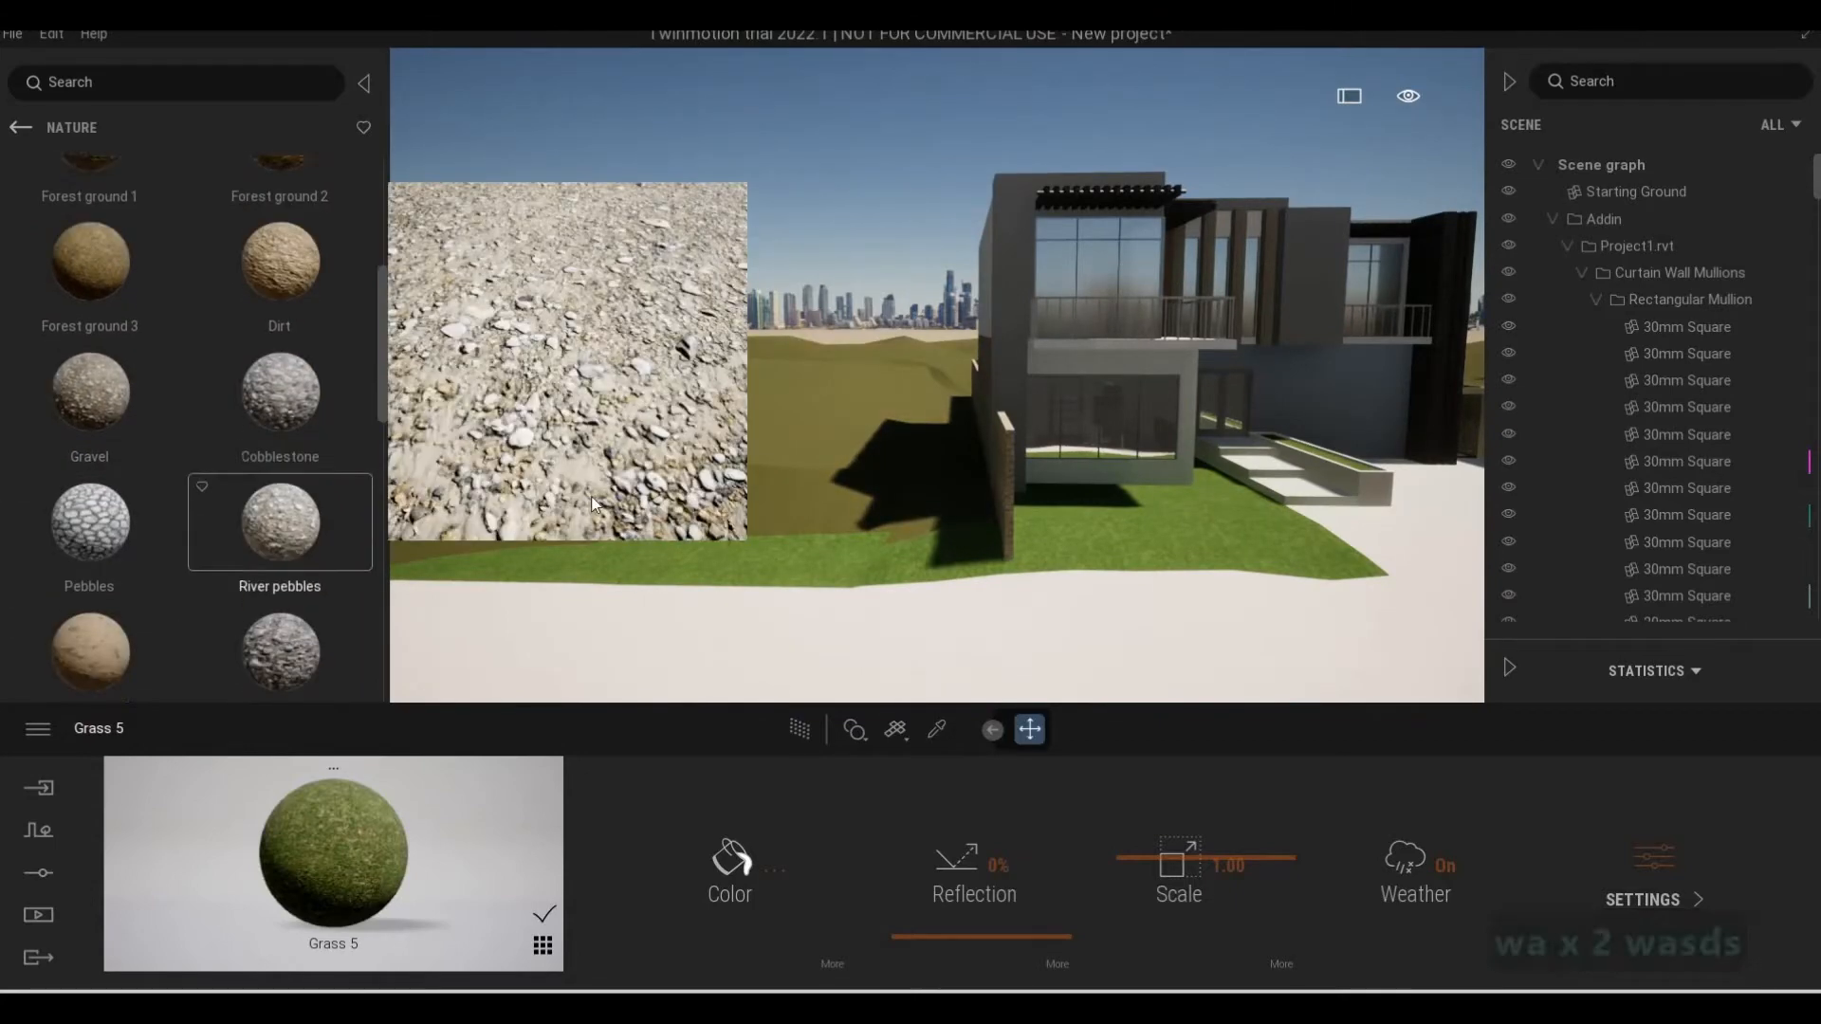
Move across the forecourt and examine the side passage with stepping slabs and the terrain beyond the boundary wall
key("d")
key("w")
key("d")
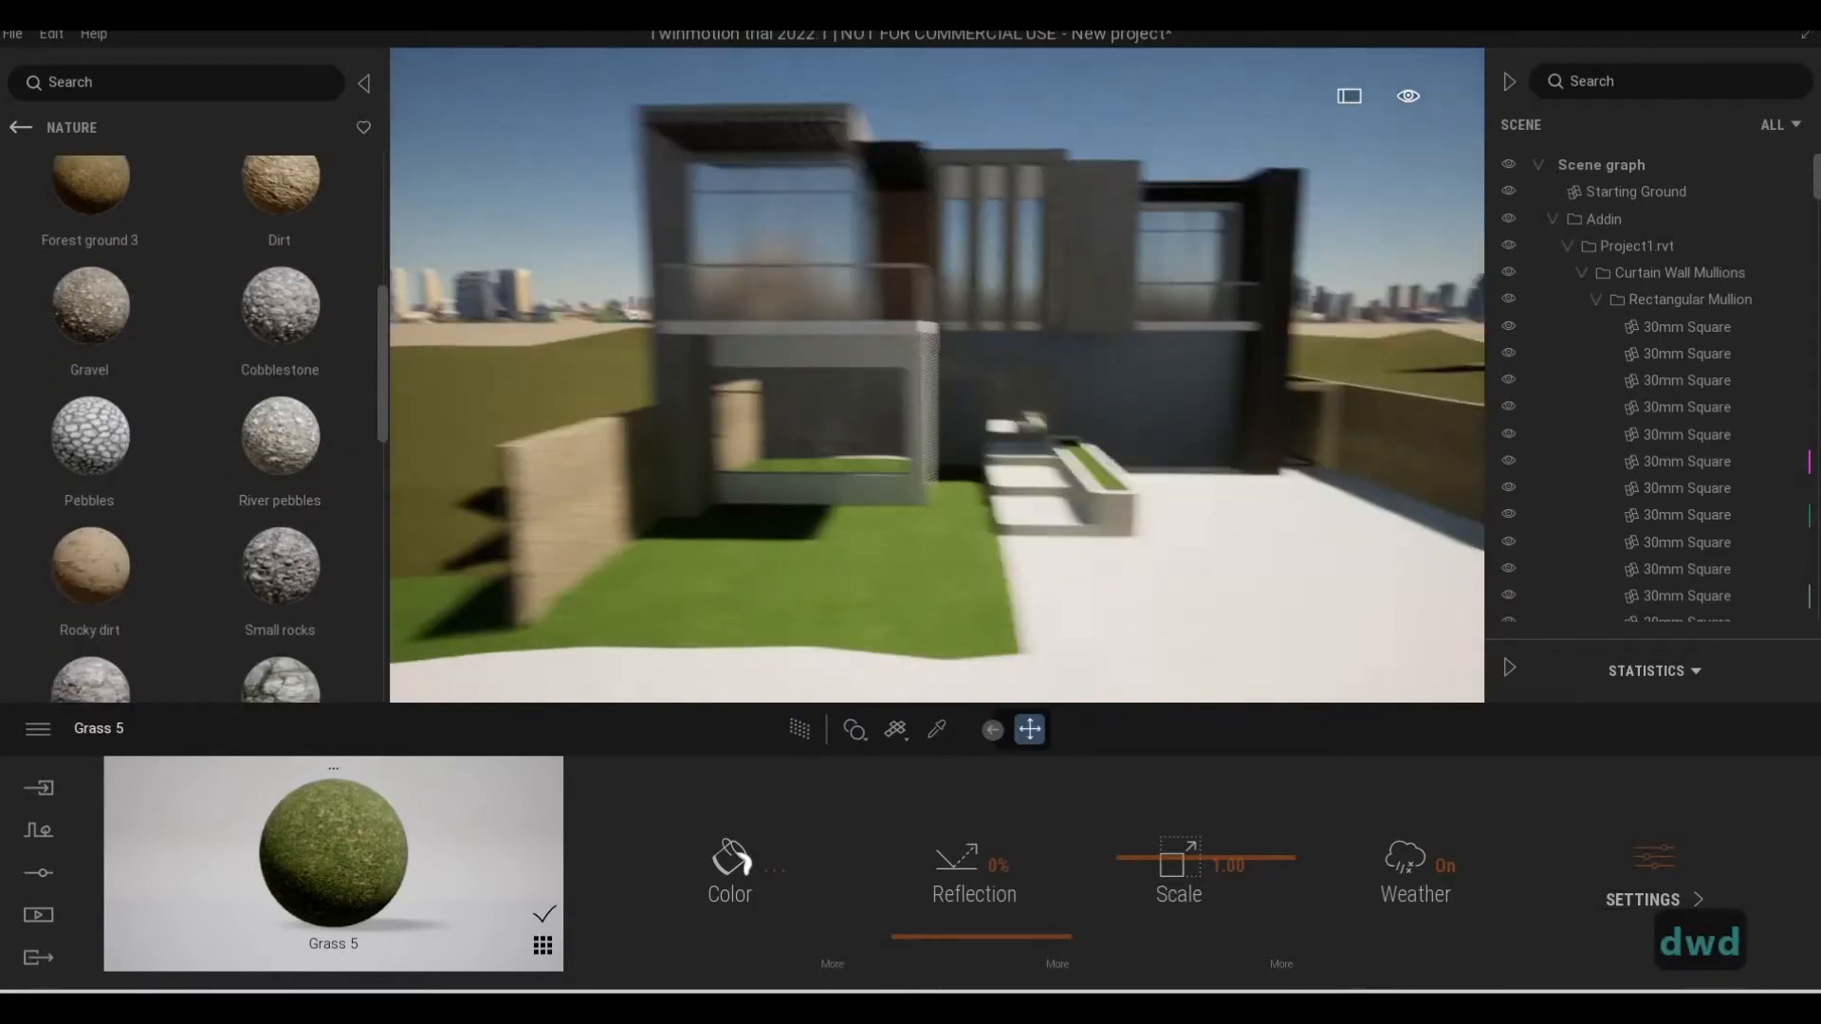
key("d")
key("d")
key("d")
key("d")
key("d")
key("w")
key("q")
key("a")
key("e")
key("a")
key("s")
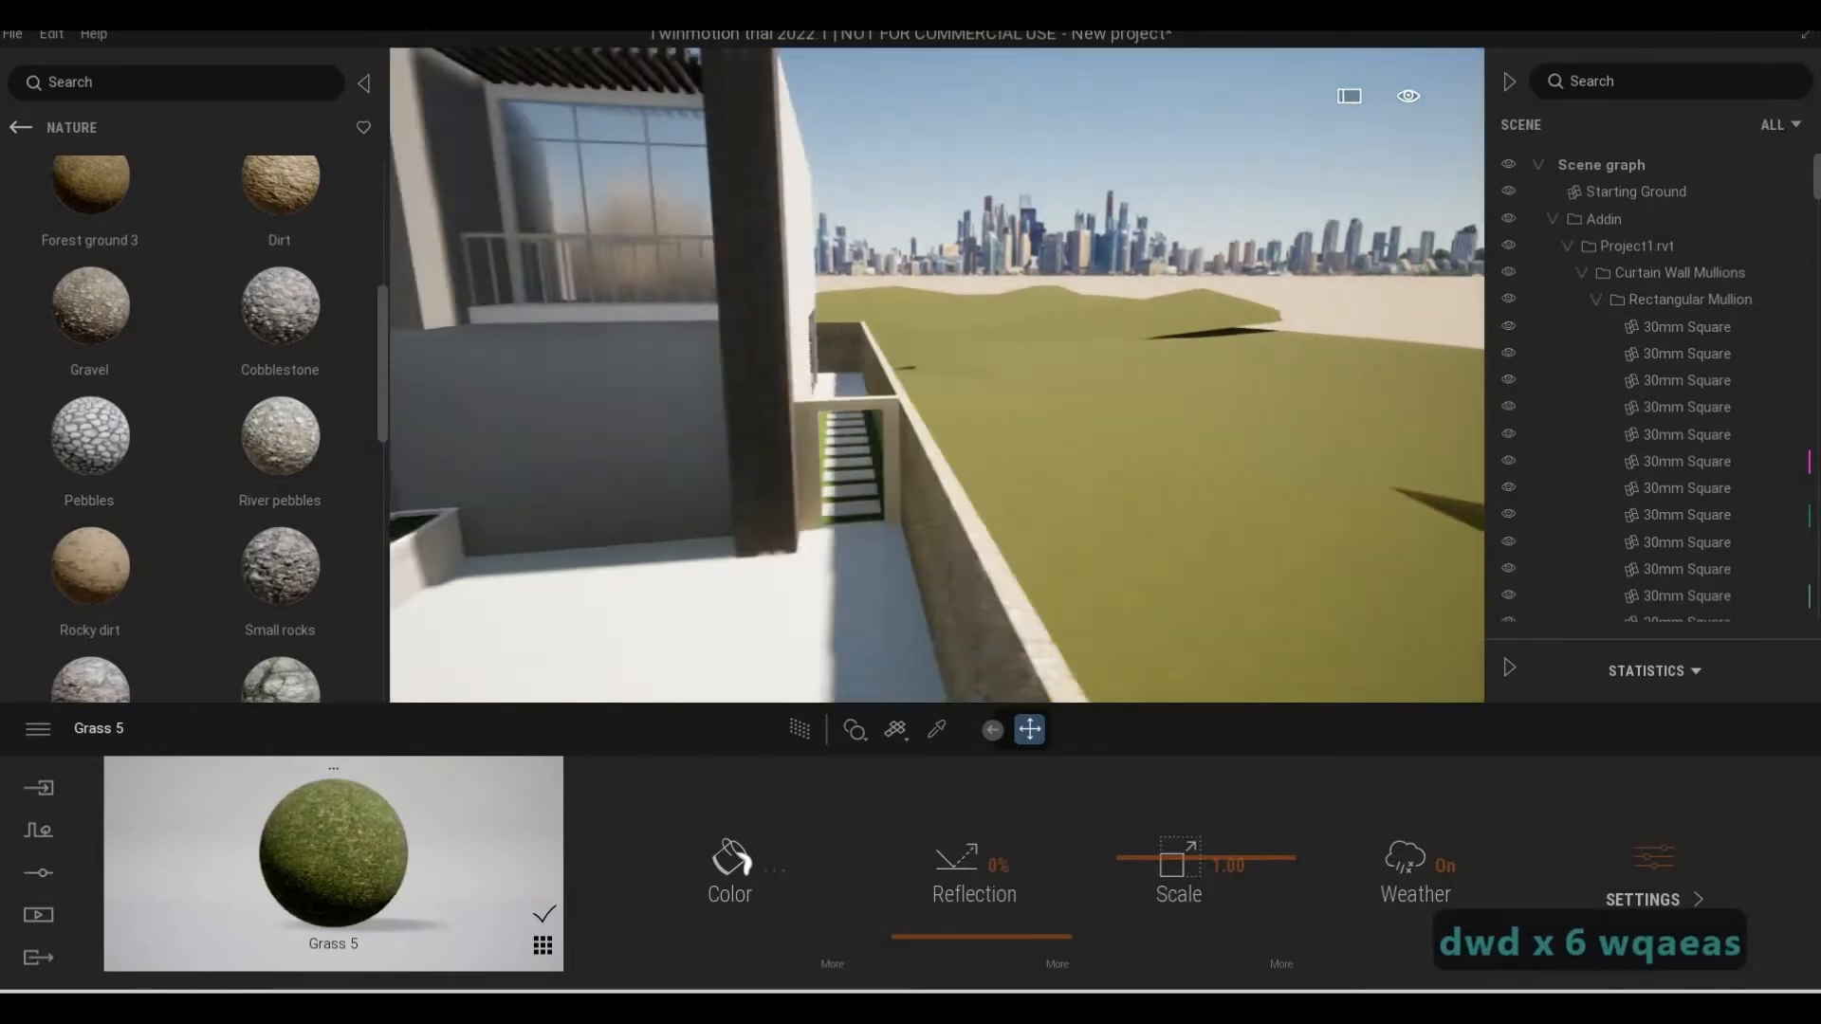
Return to the front of the house and examine the lawn, entrance planter and stone boundary wall
key("a")
key("e")
key("a")
key("s")
key("e")
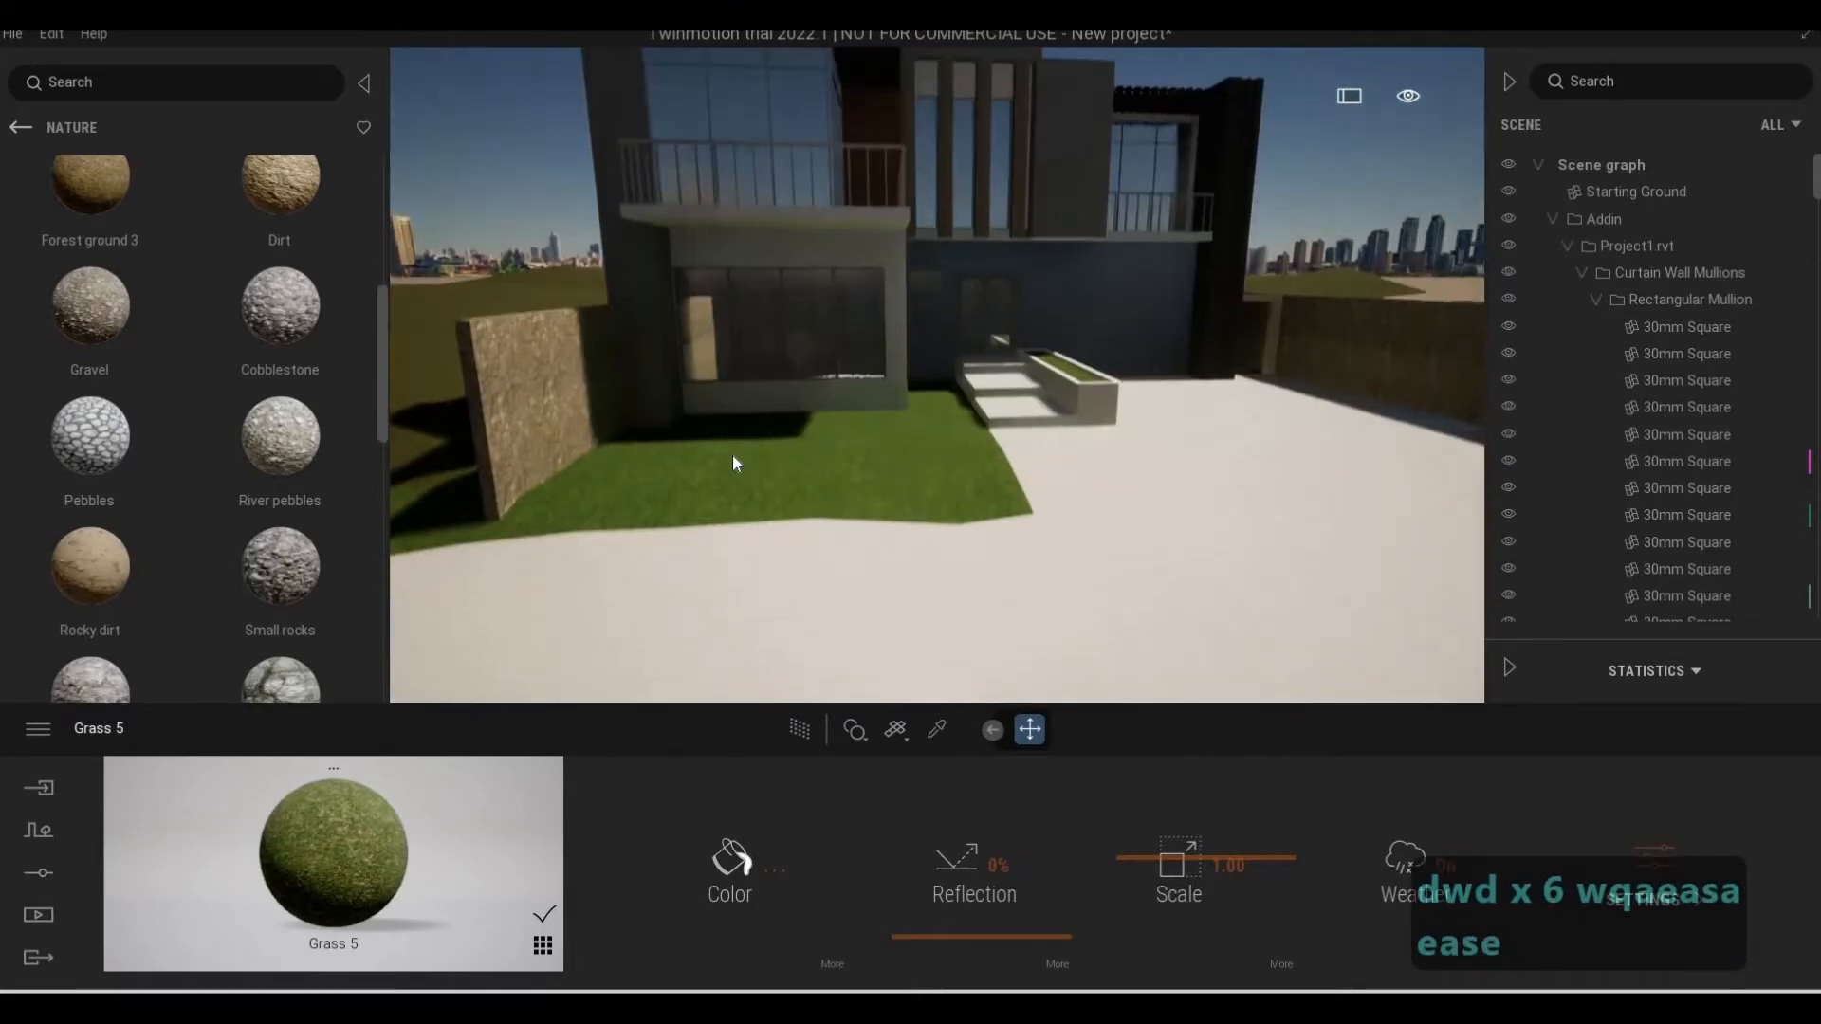
key("w")
key("s")
key("d")
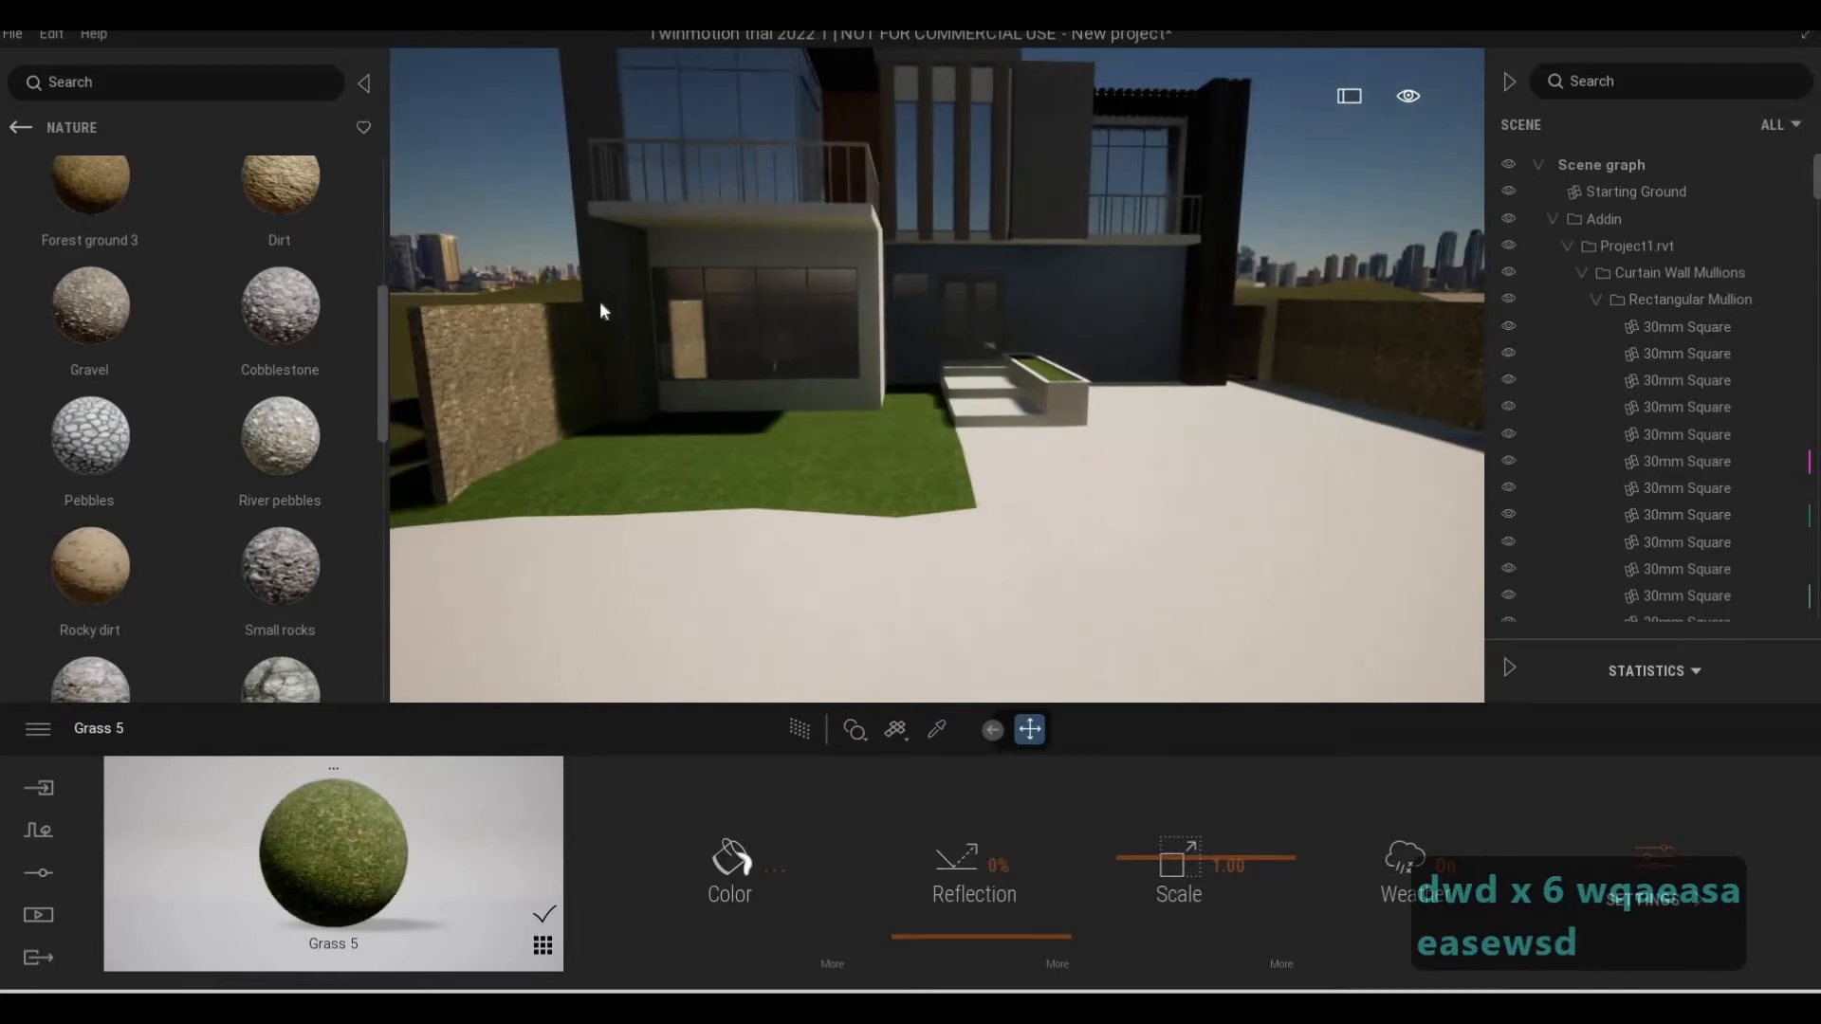
Examine the front facade, lawn and boundary walls of the house from farther back
key("s")
key("d")
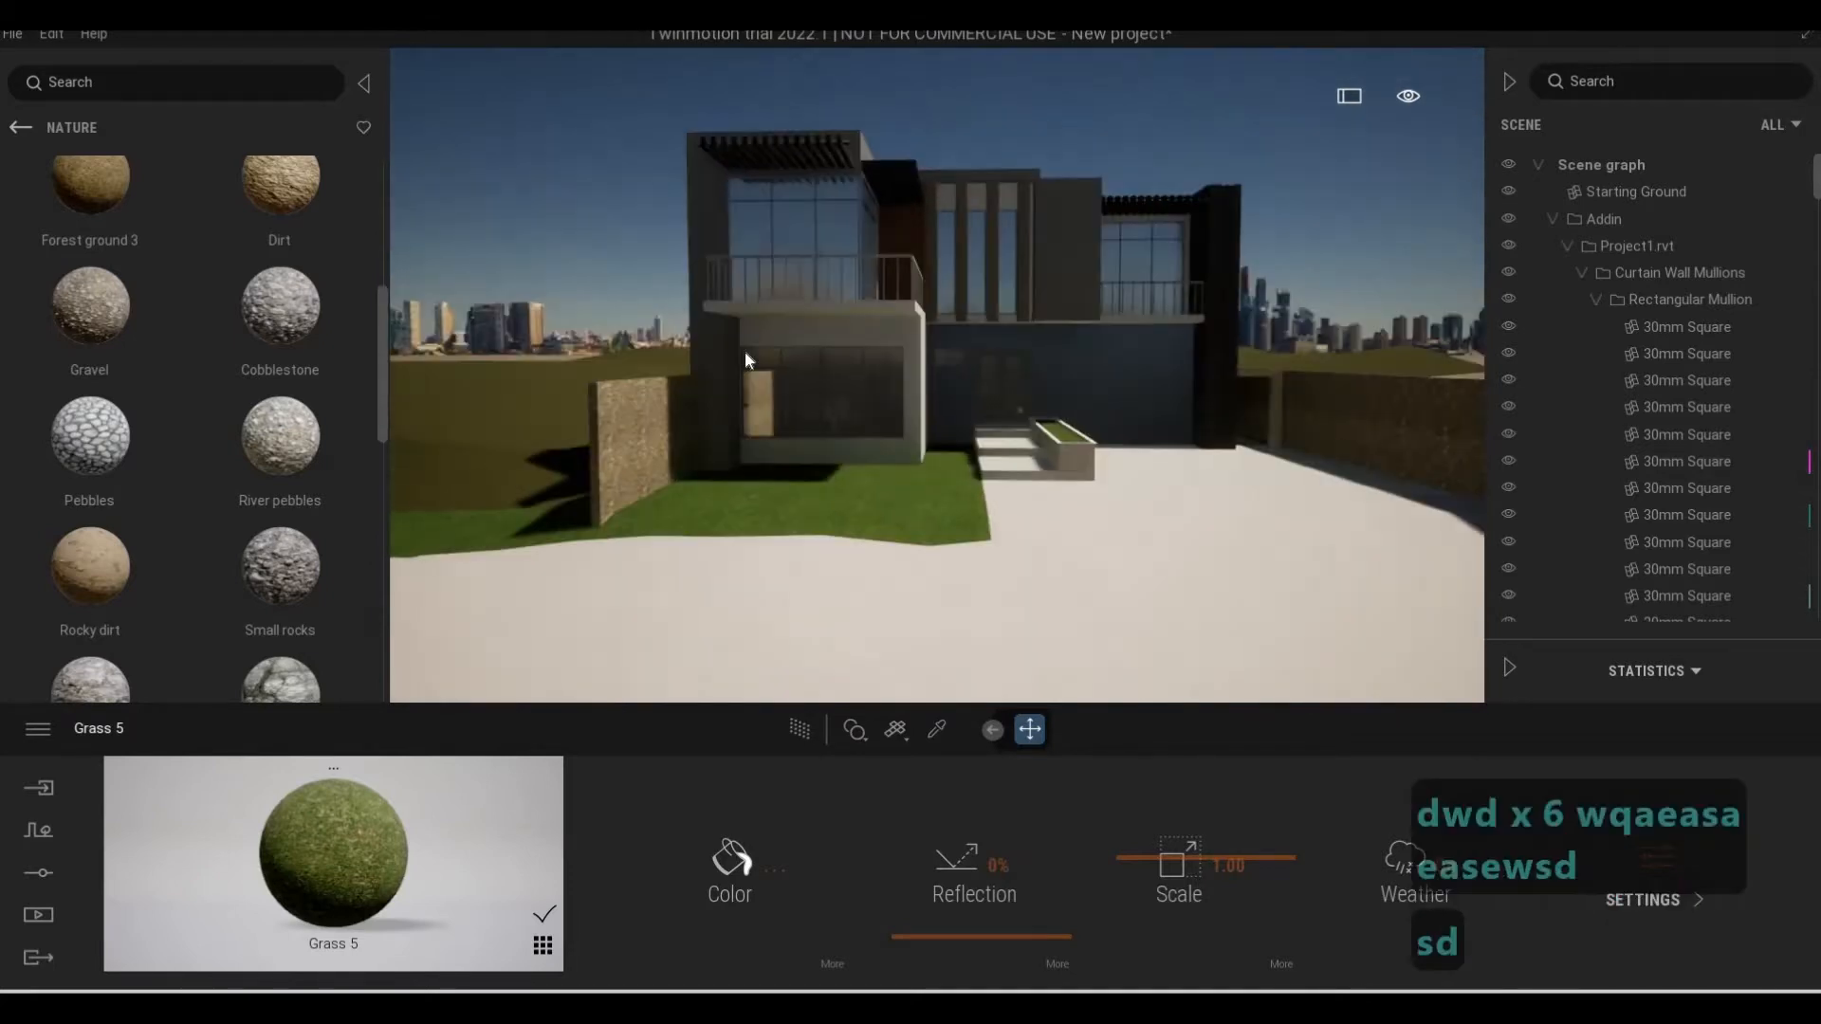
key("w")
key("d")
key("e")
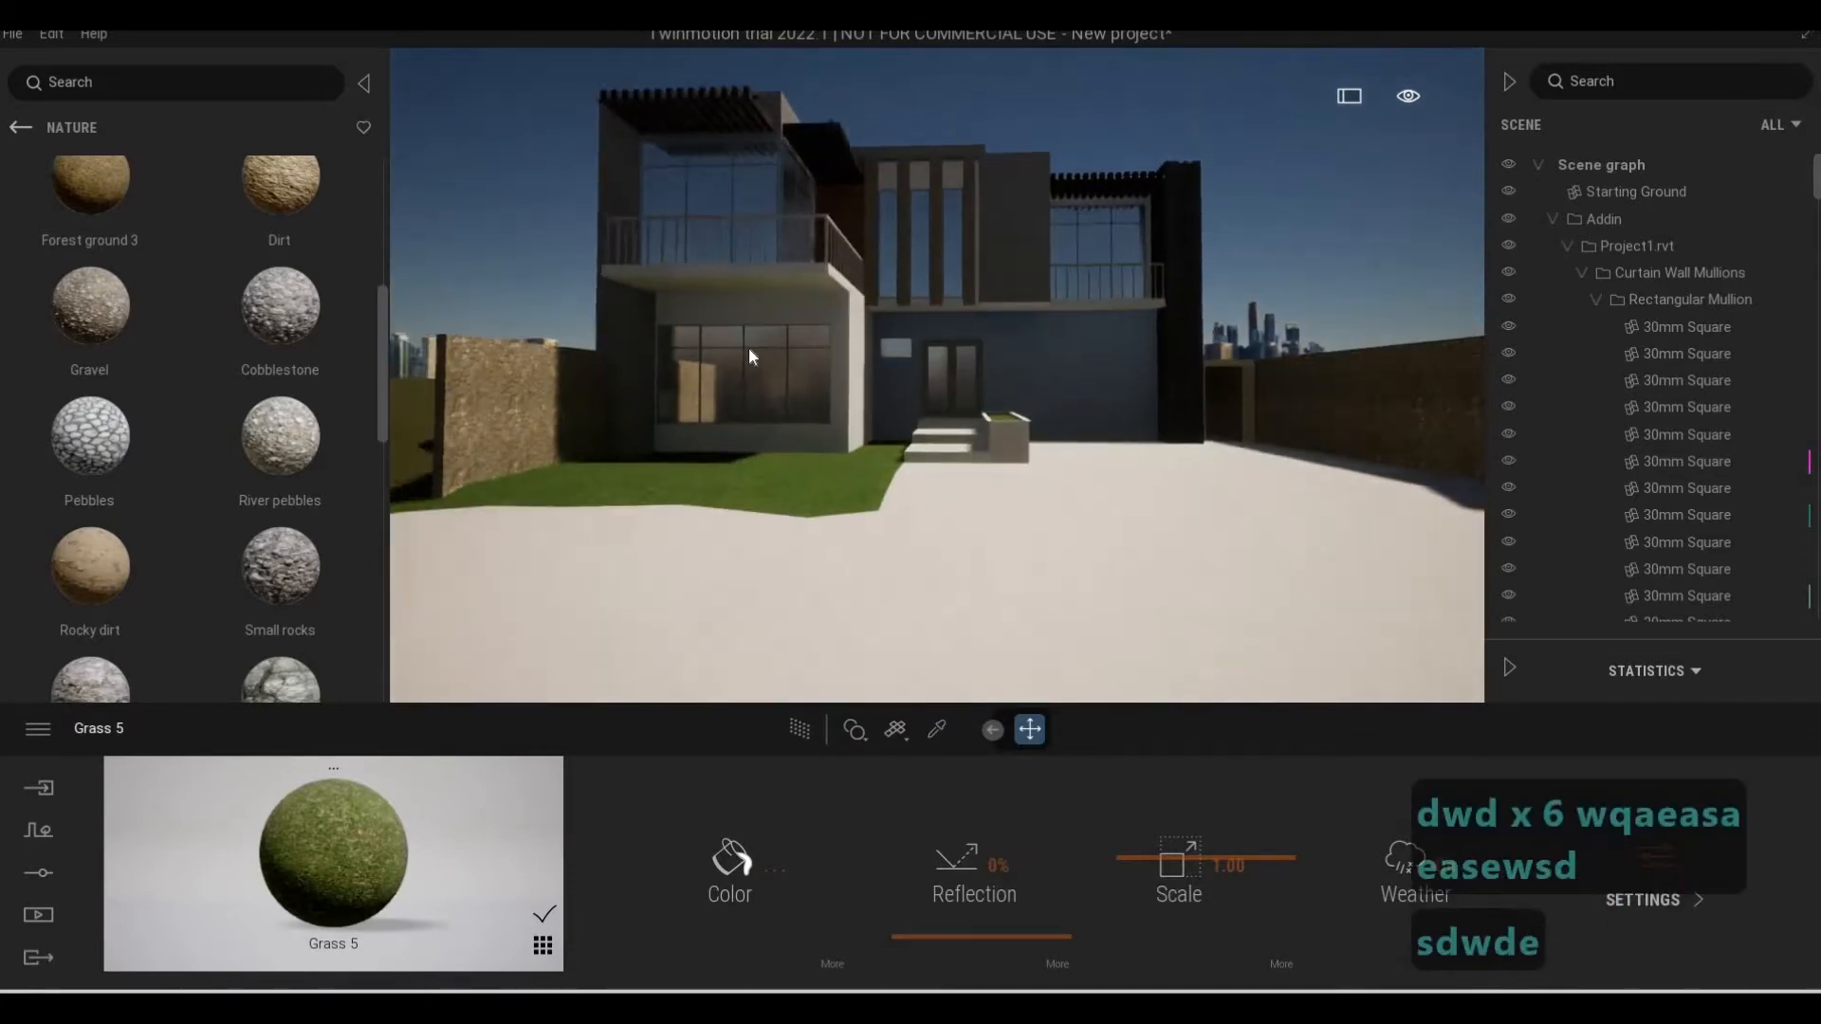
key("s")
key("q")
key("d")
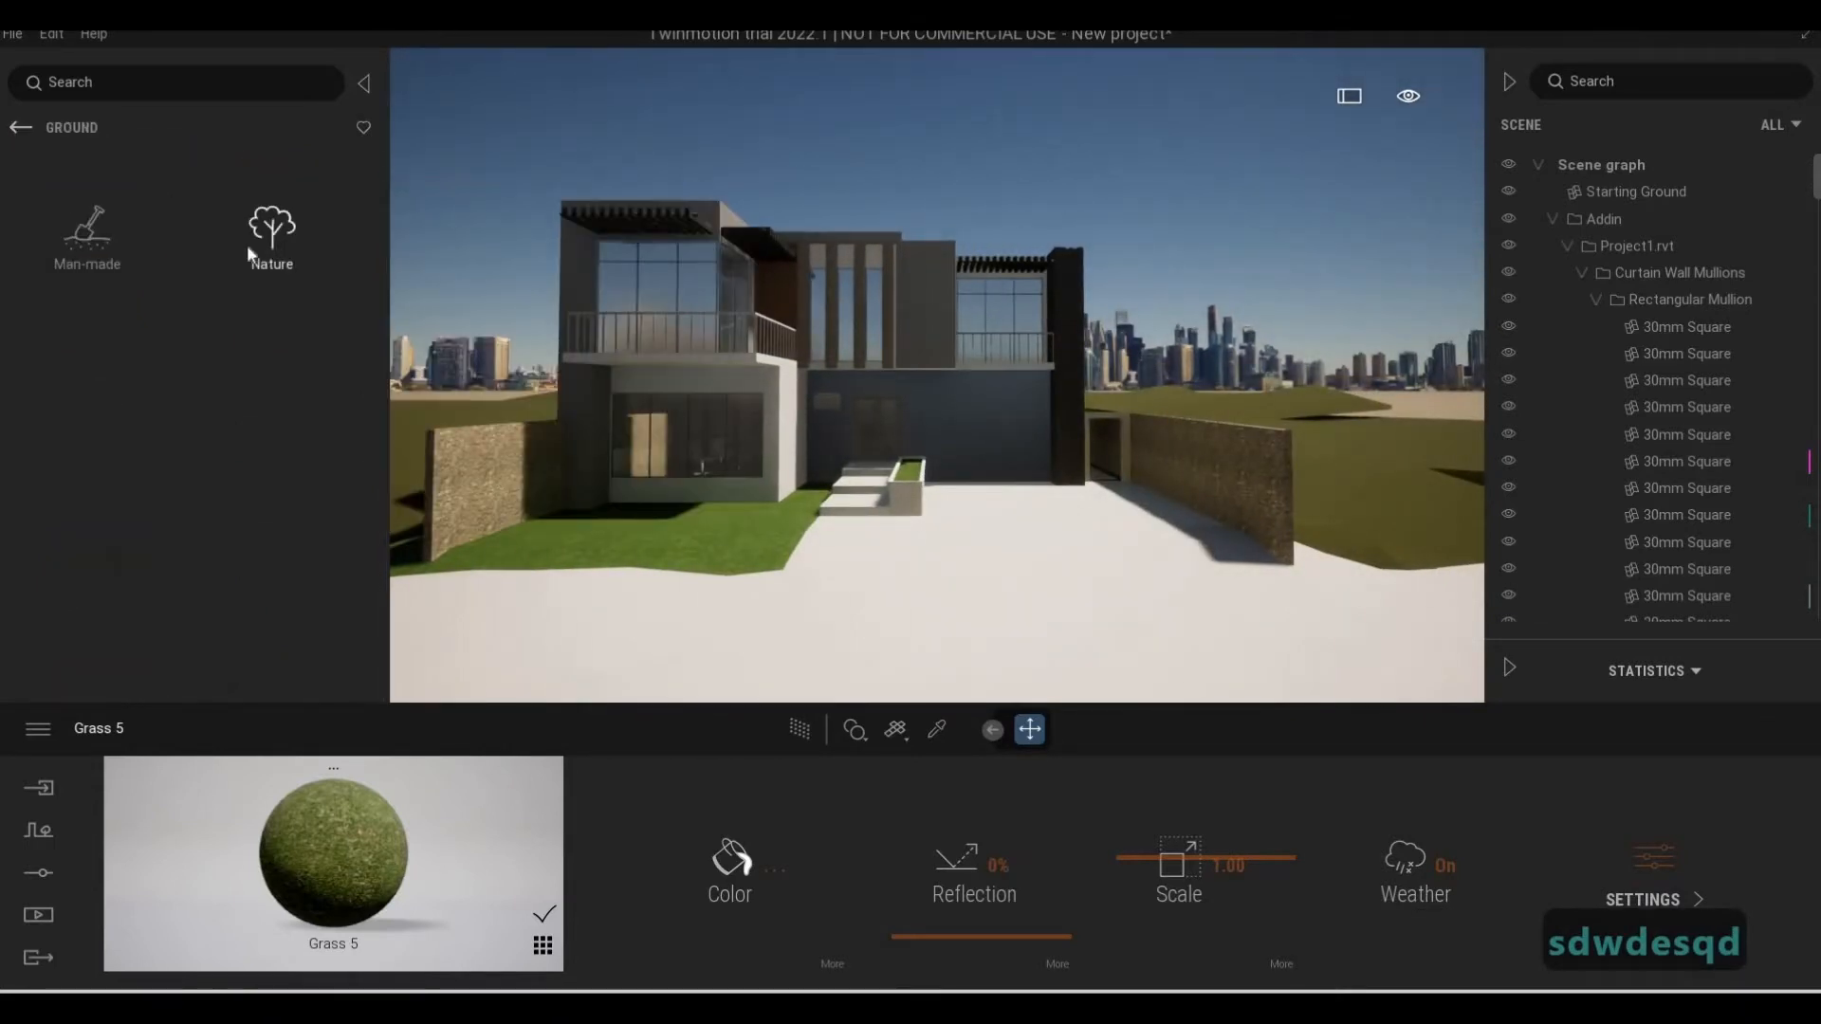
Leave the Nature ground materials and open the Surface category of the Quixel Megascans library
left_click(247, 264)
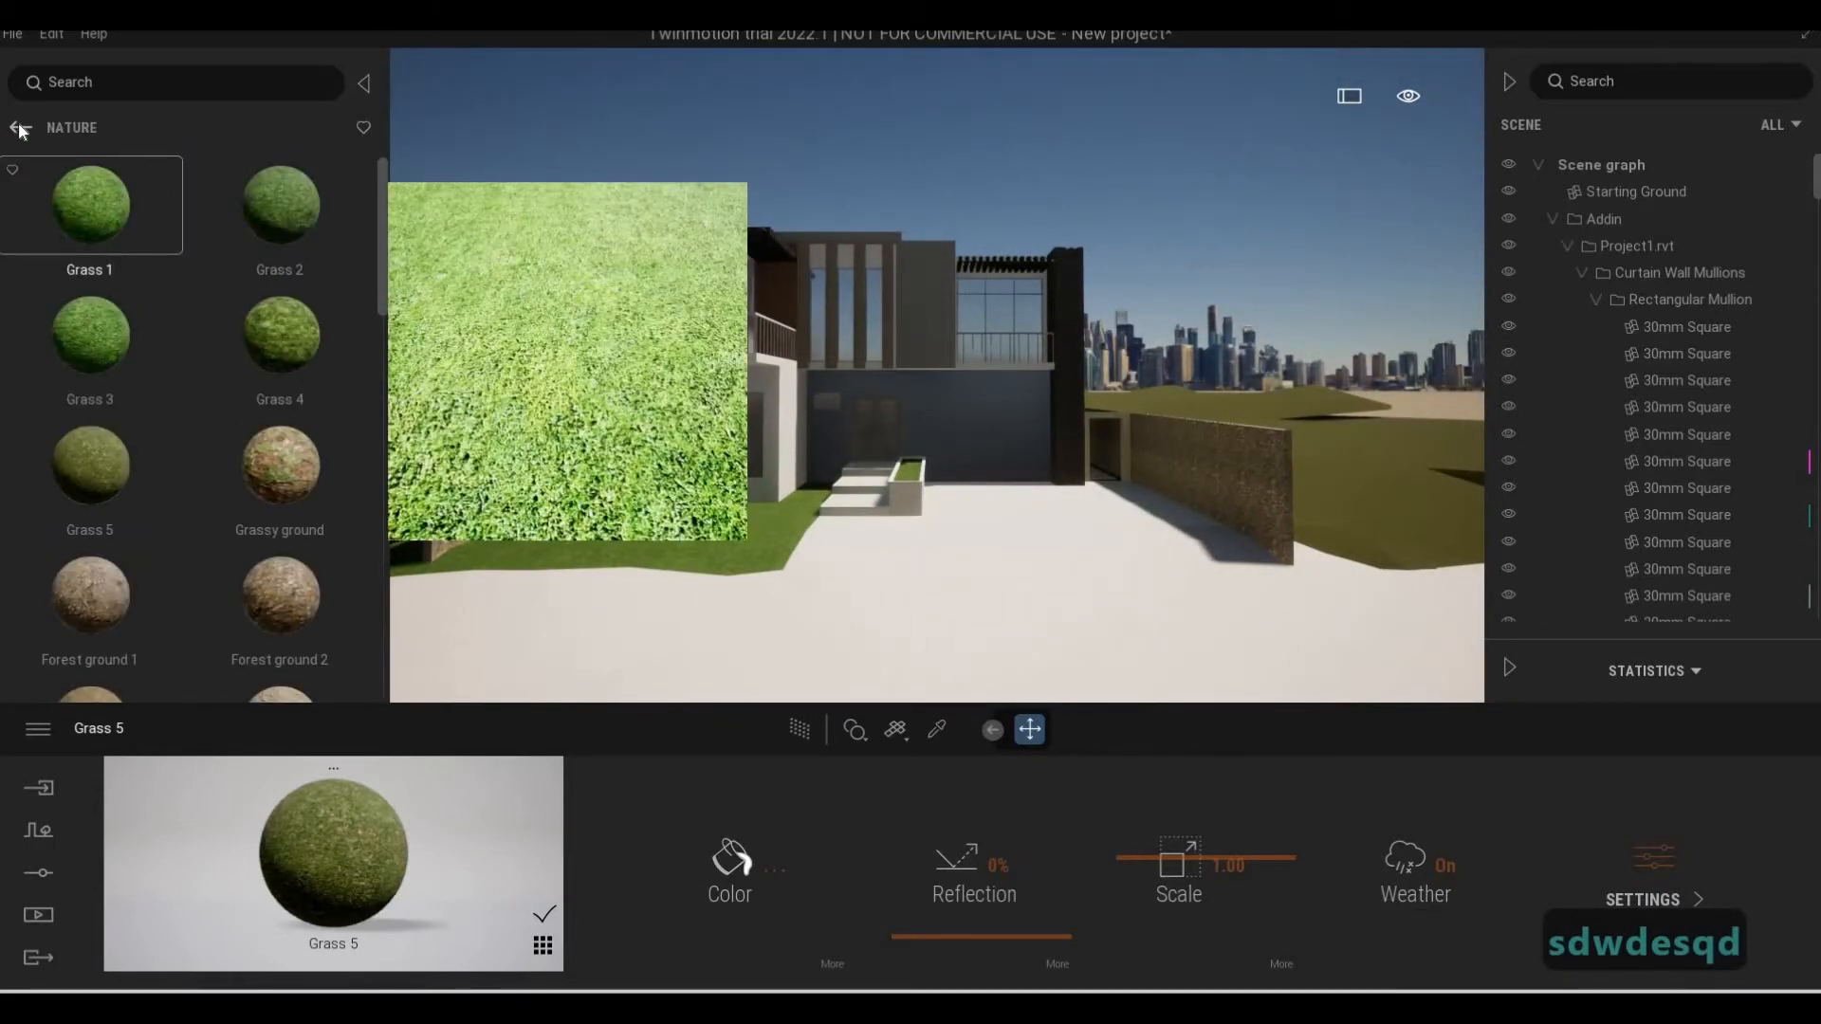
left_click(23, 129)
left_click(23, 129)
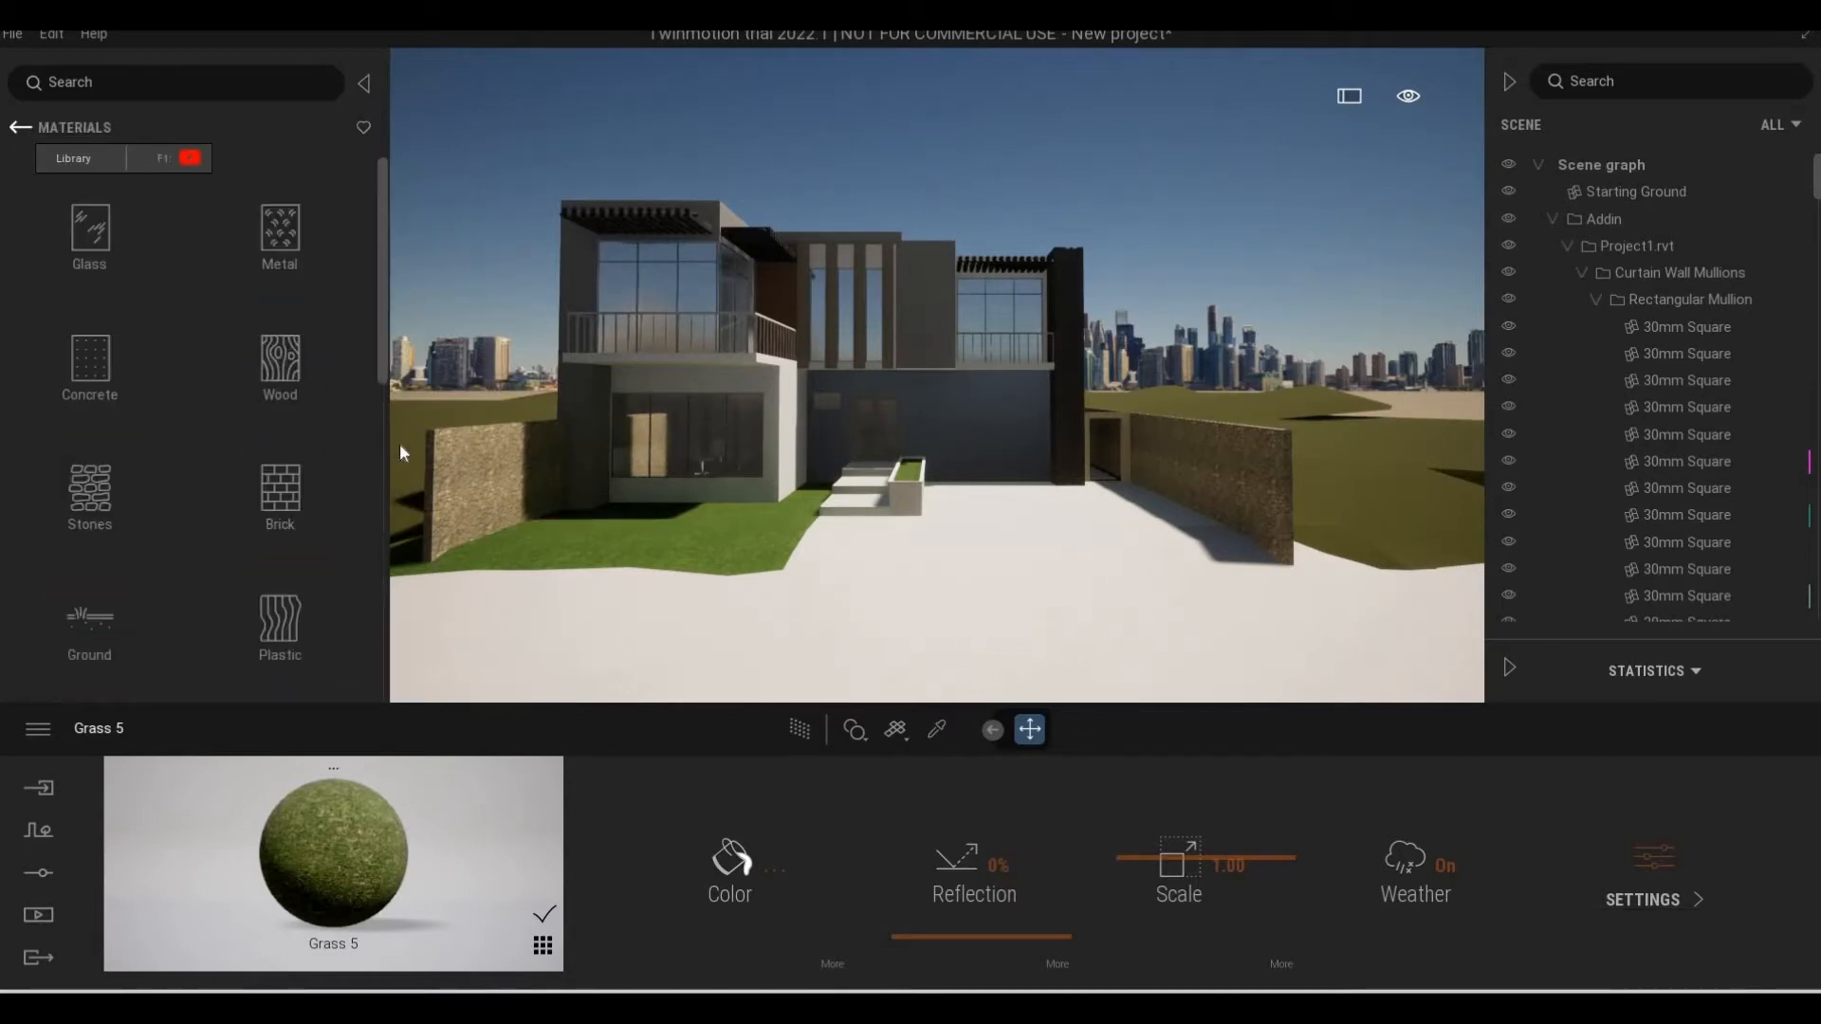
left_click(21, 129)
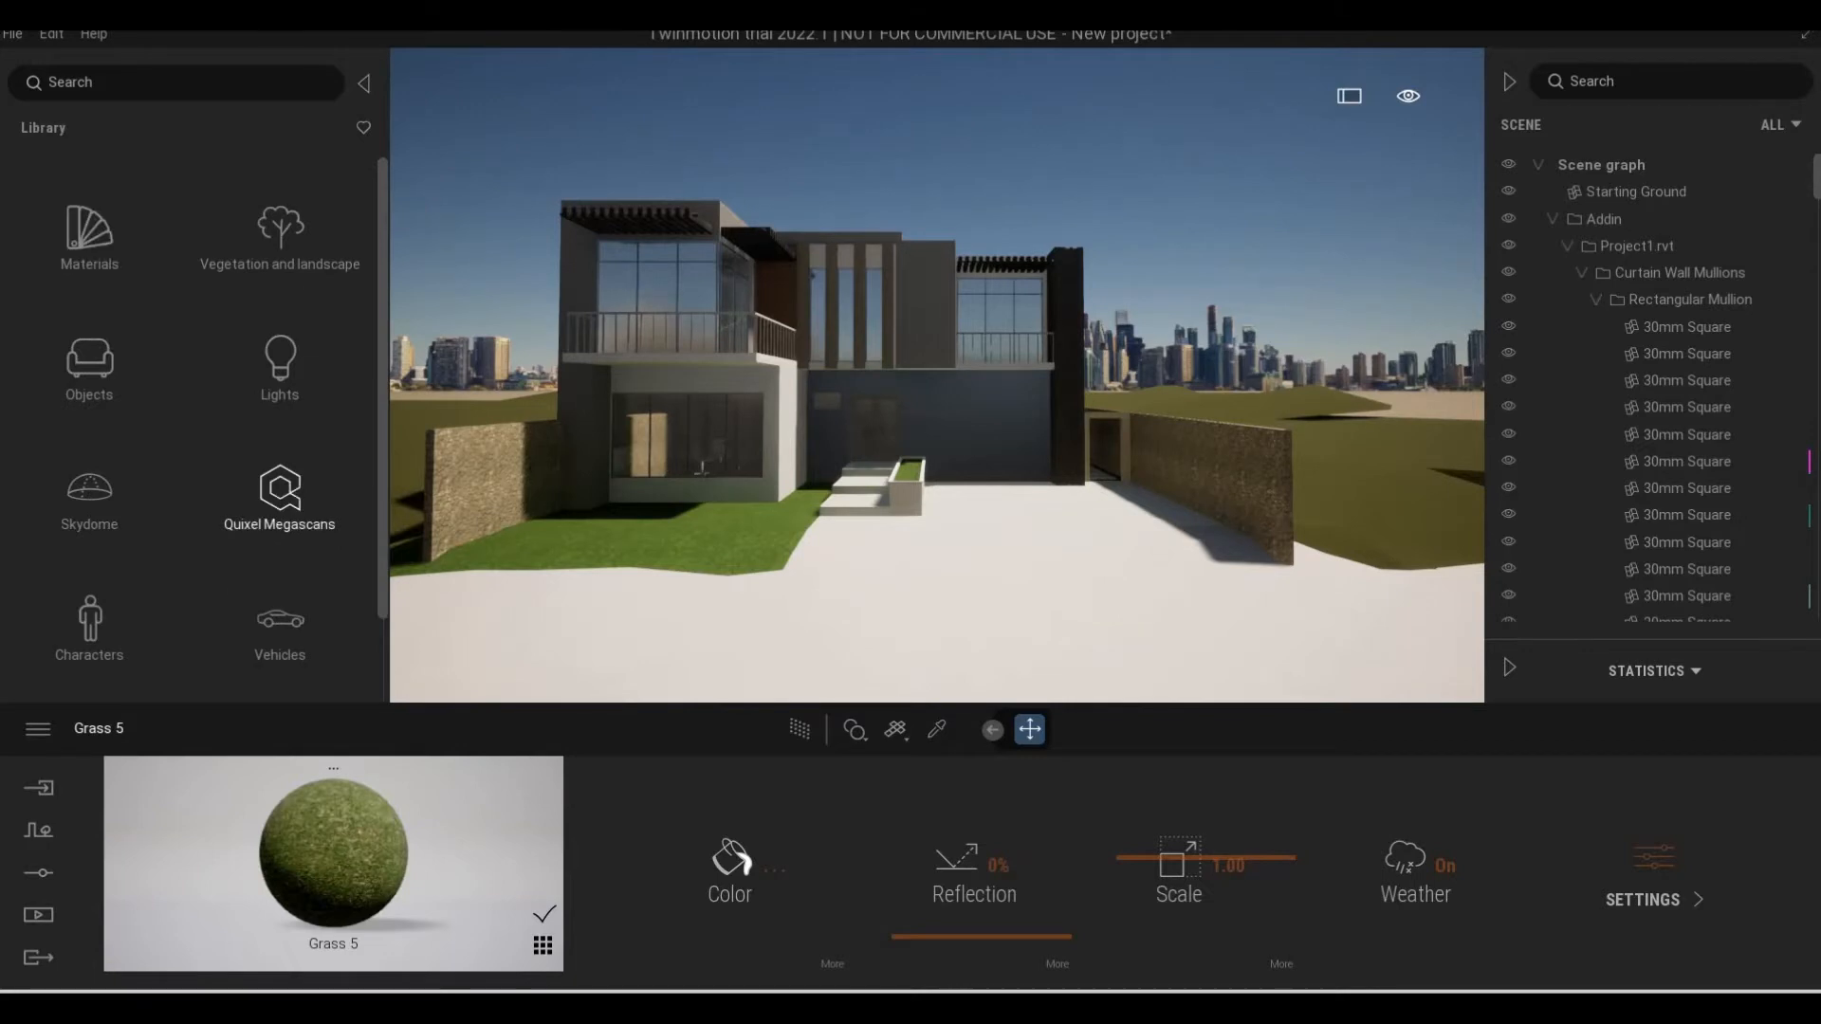
left_click(37, 738)
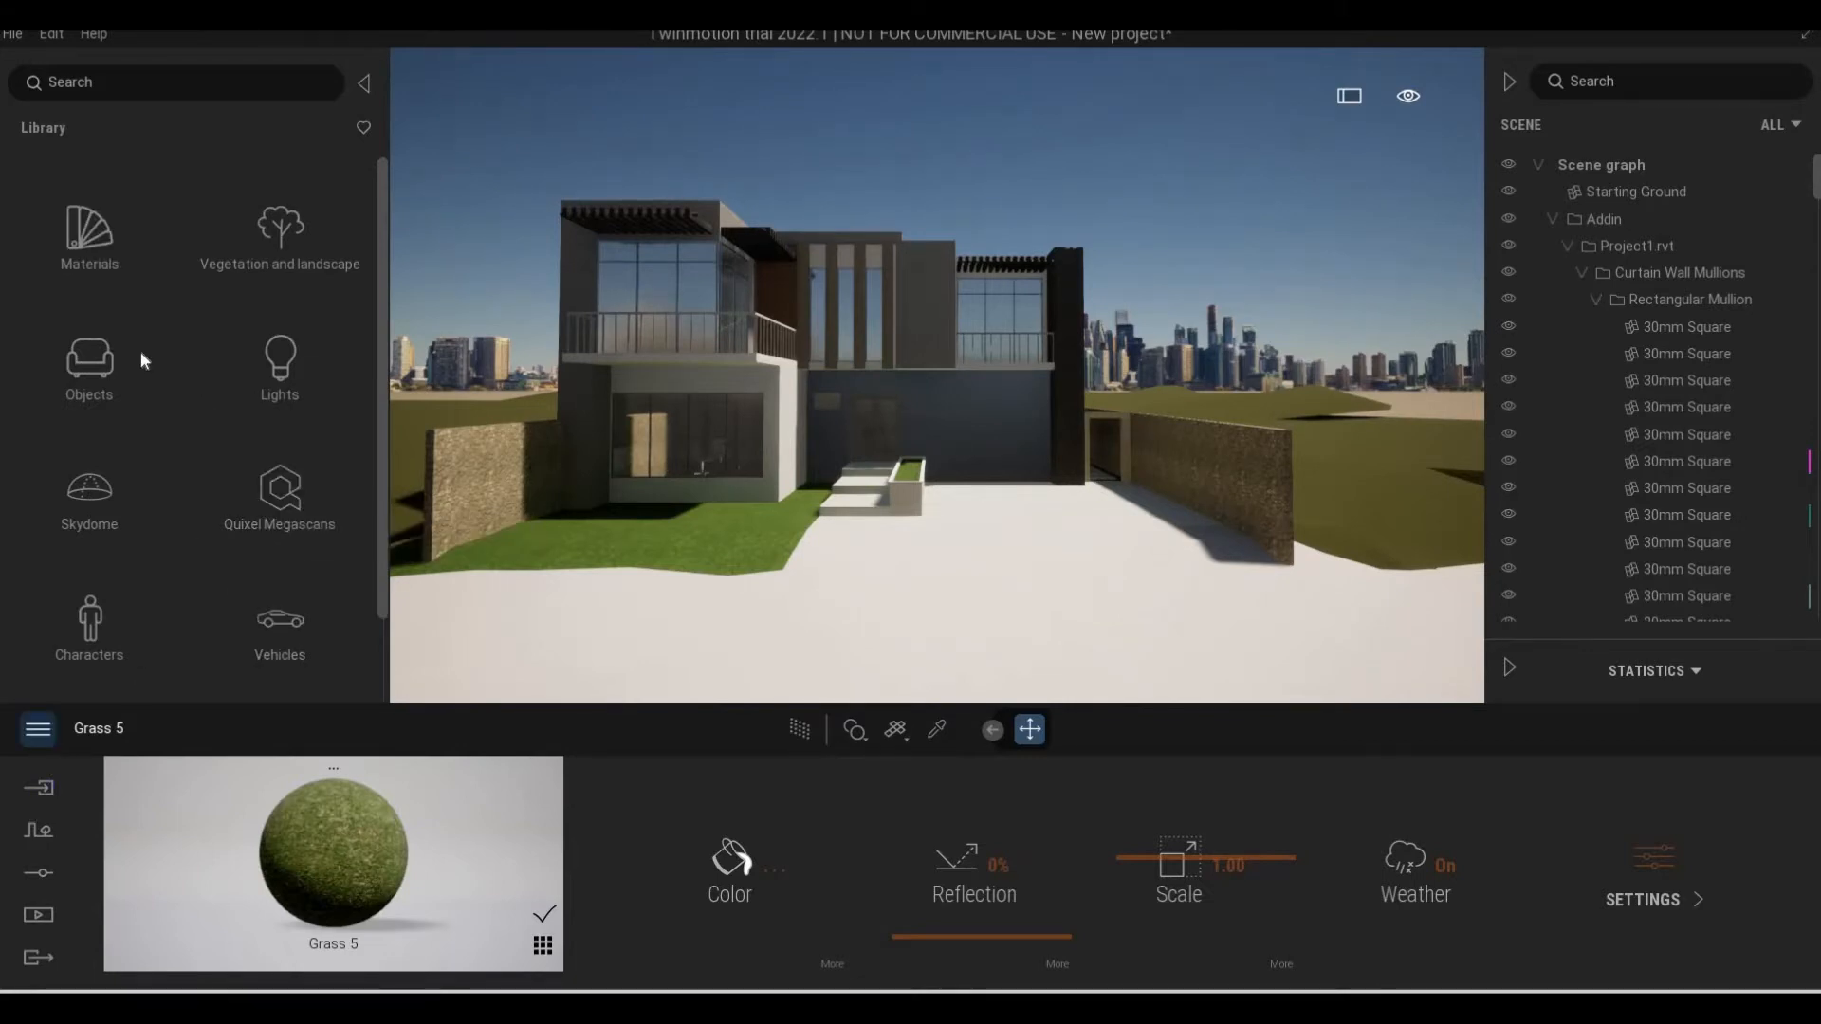
left_click(440, 429)
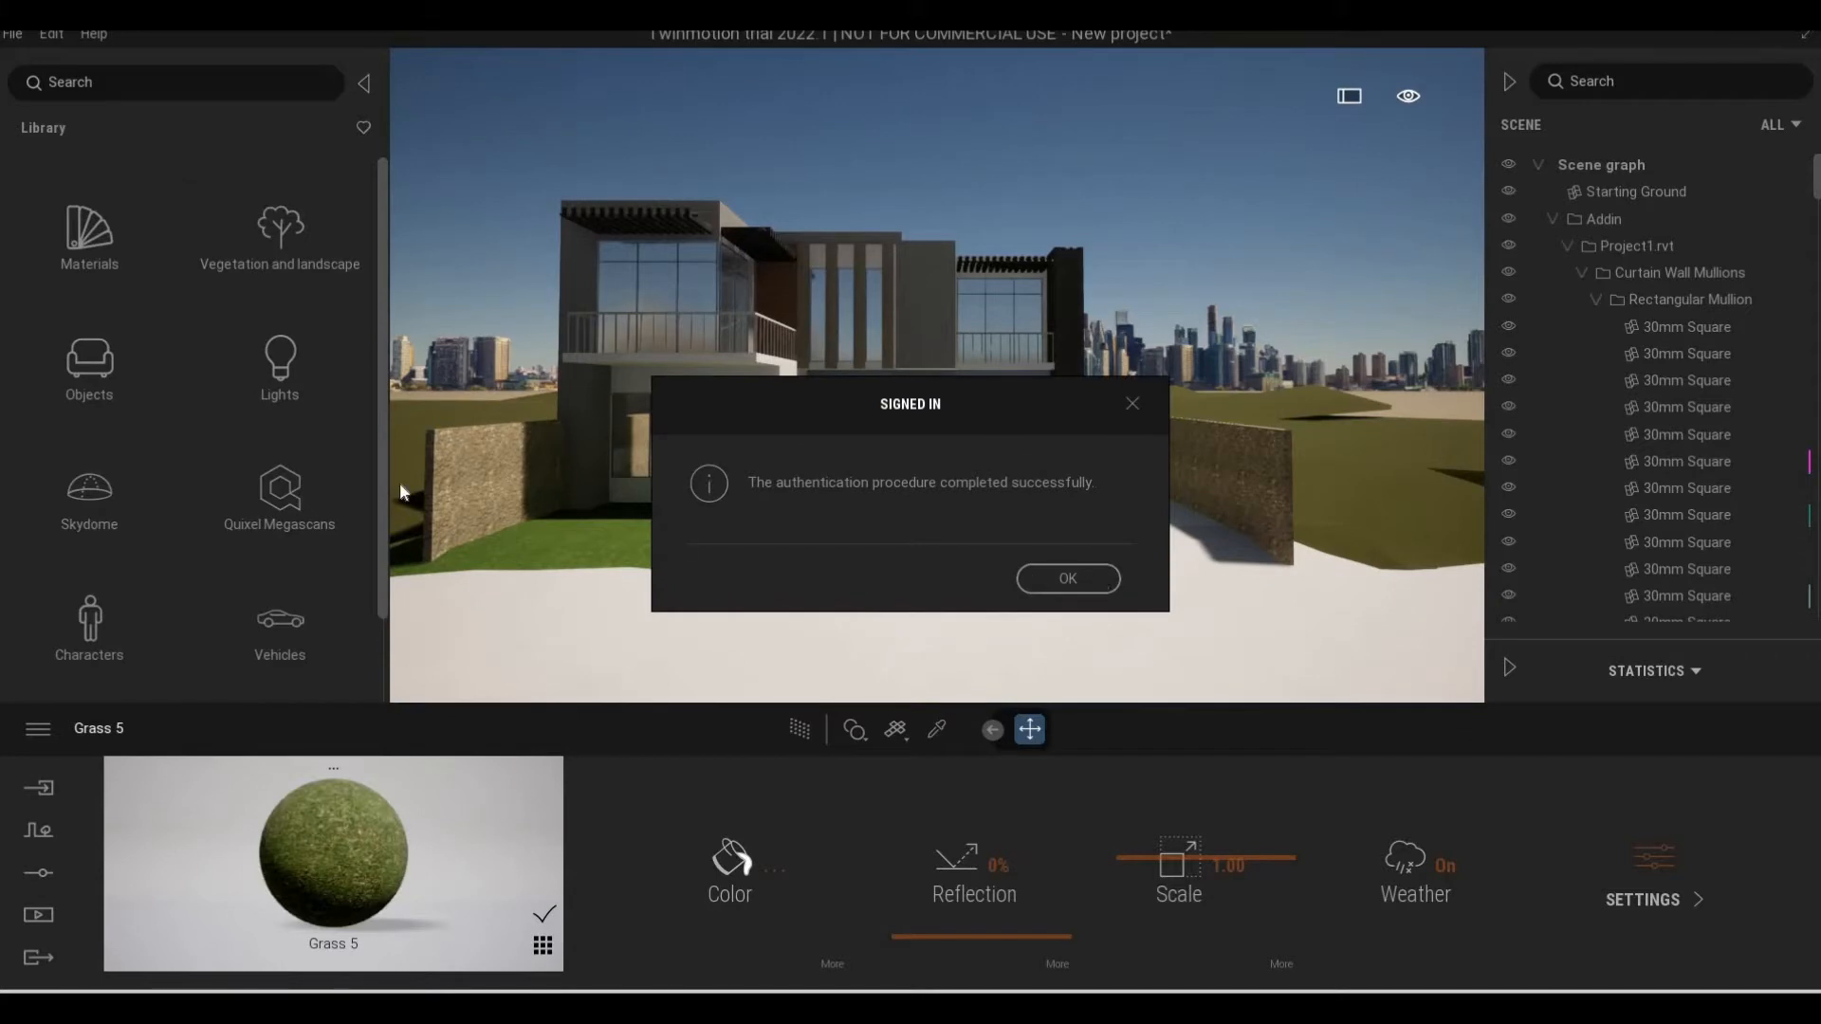
key("Return")
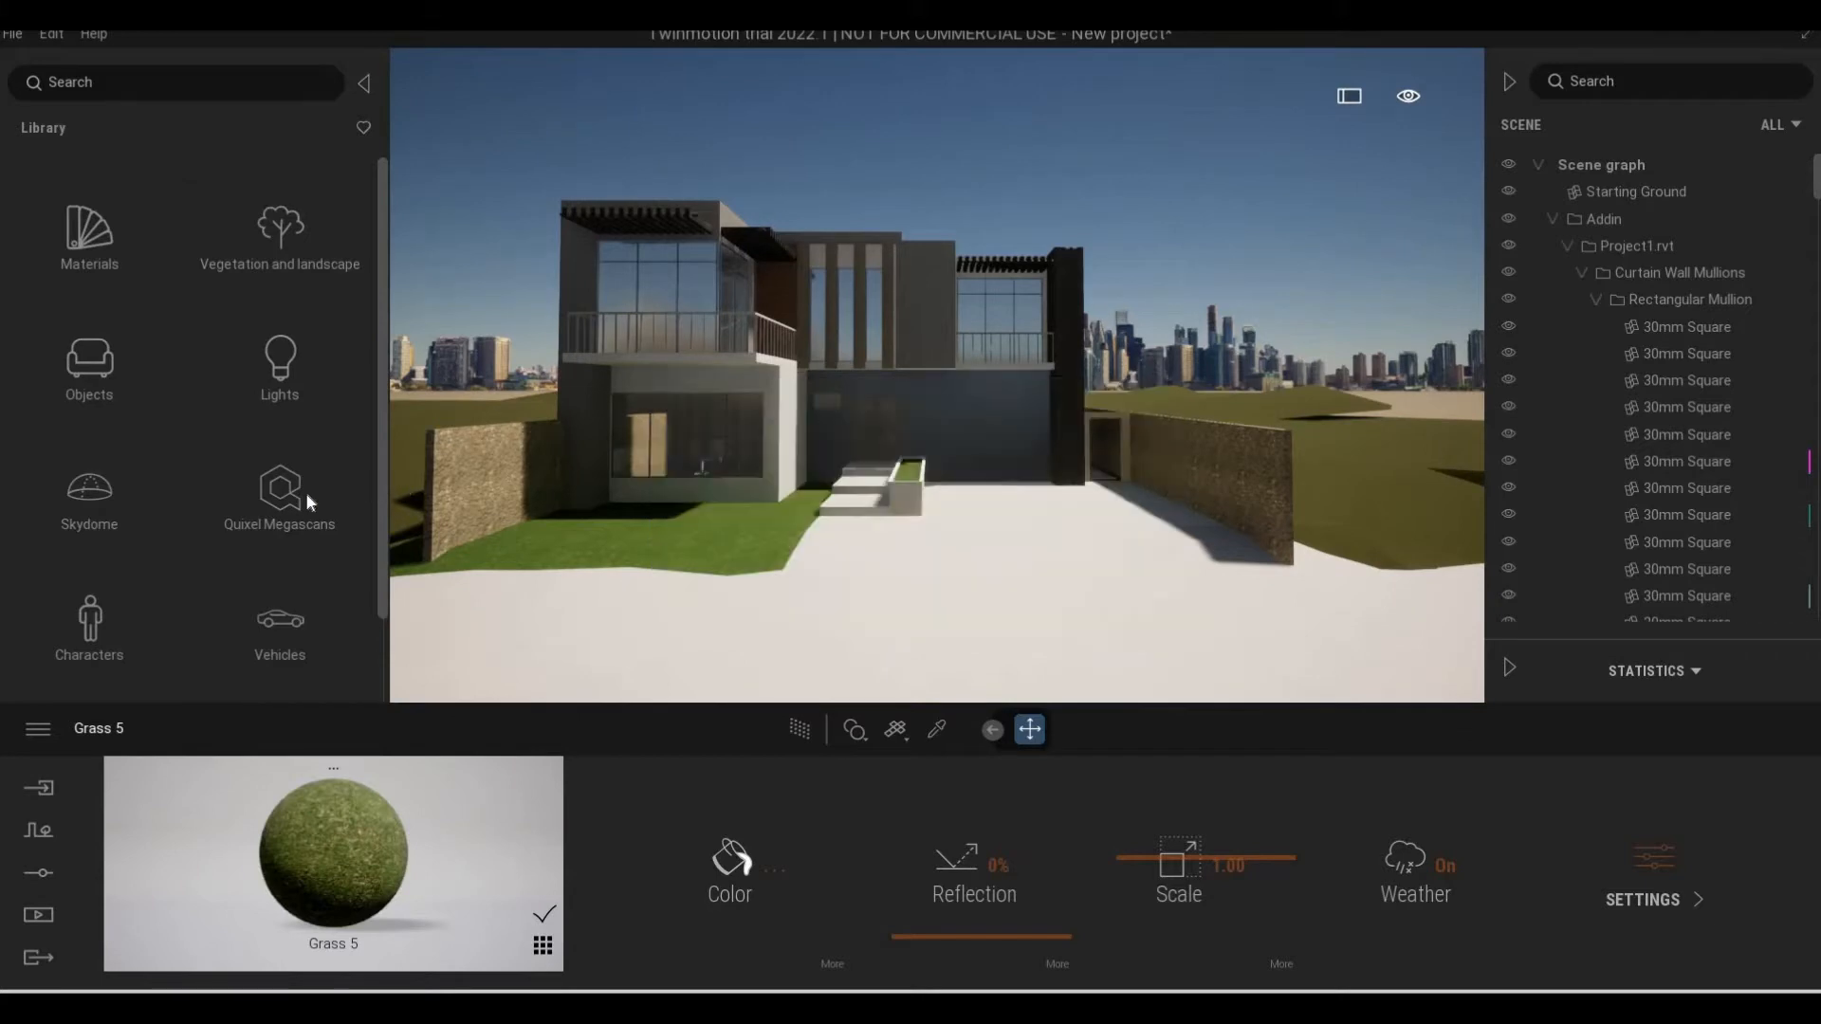
left_click(280, 493)
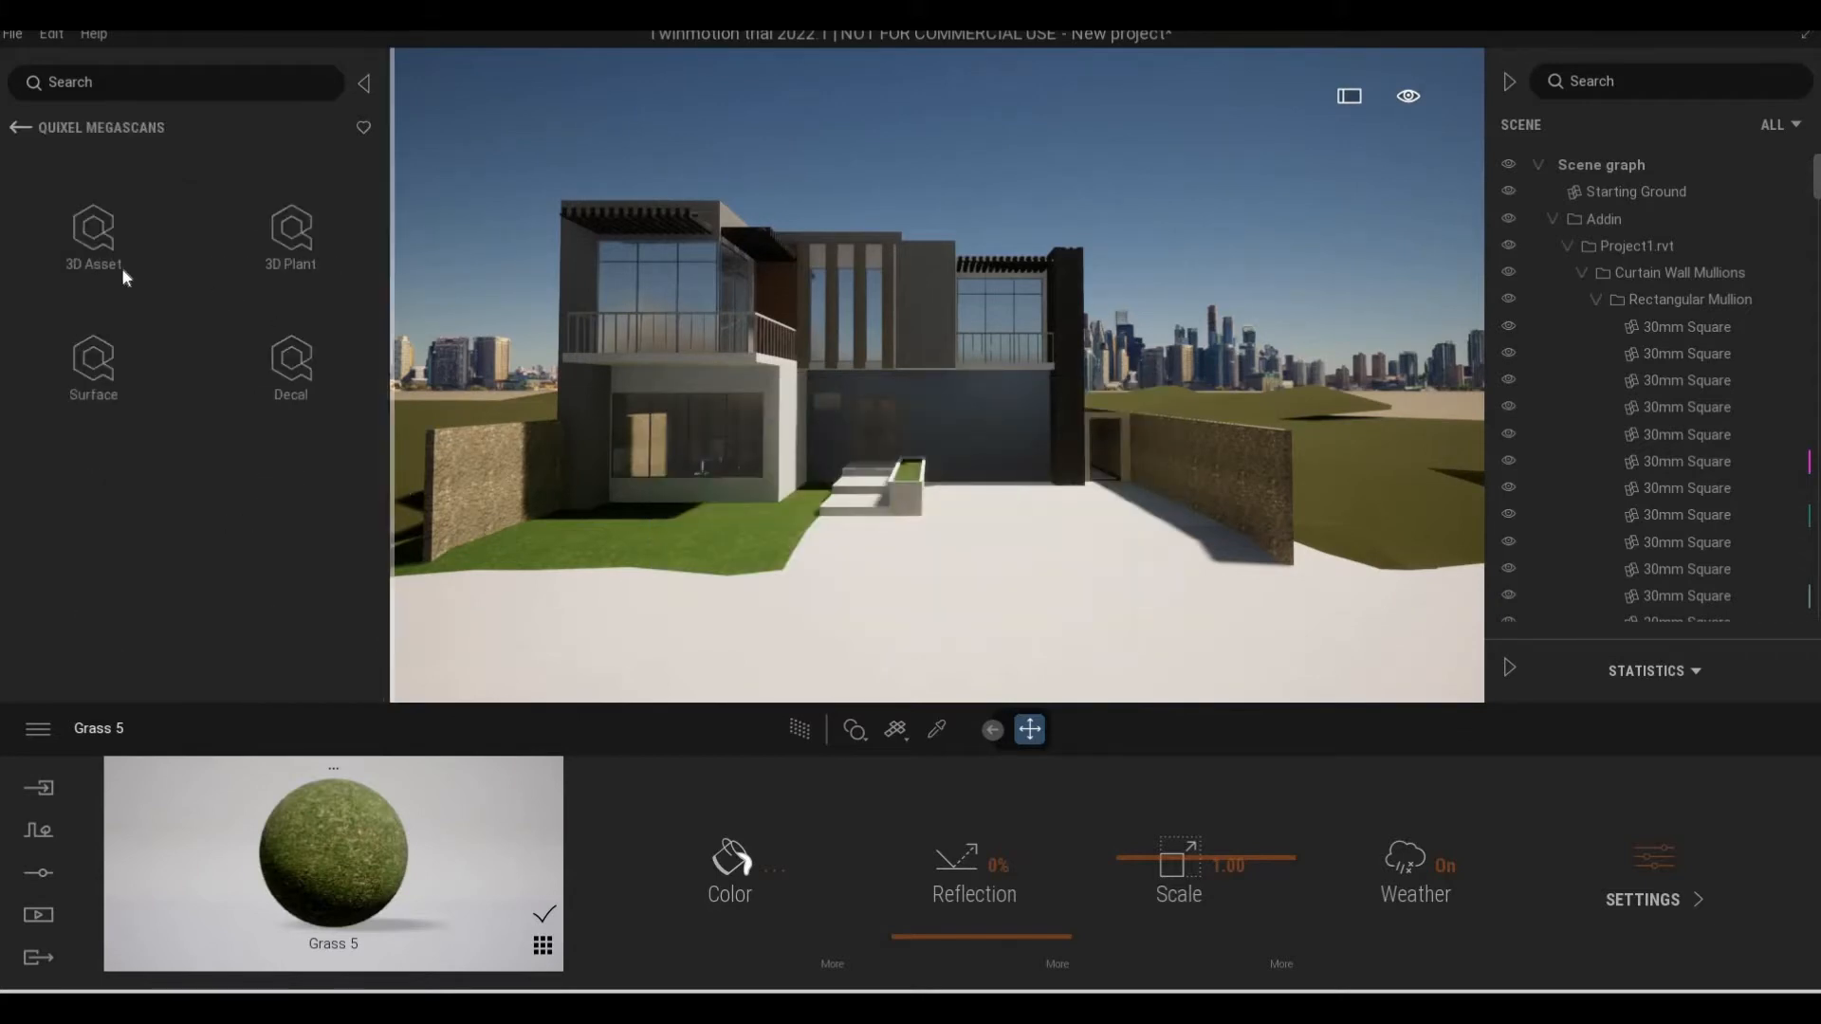
left_click(82, 362)
scroll(129, 425, "down", 6)
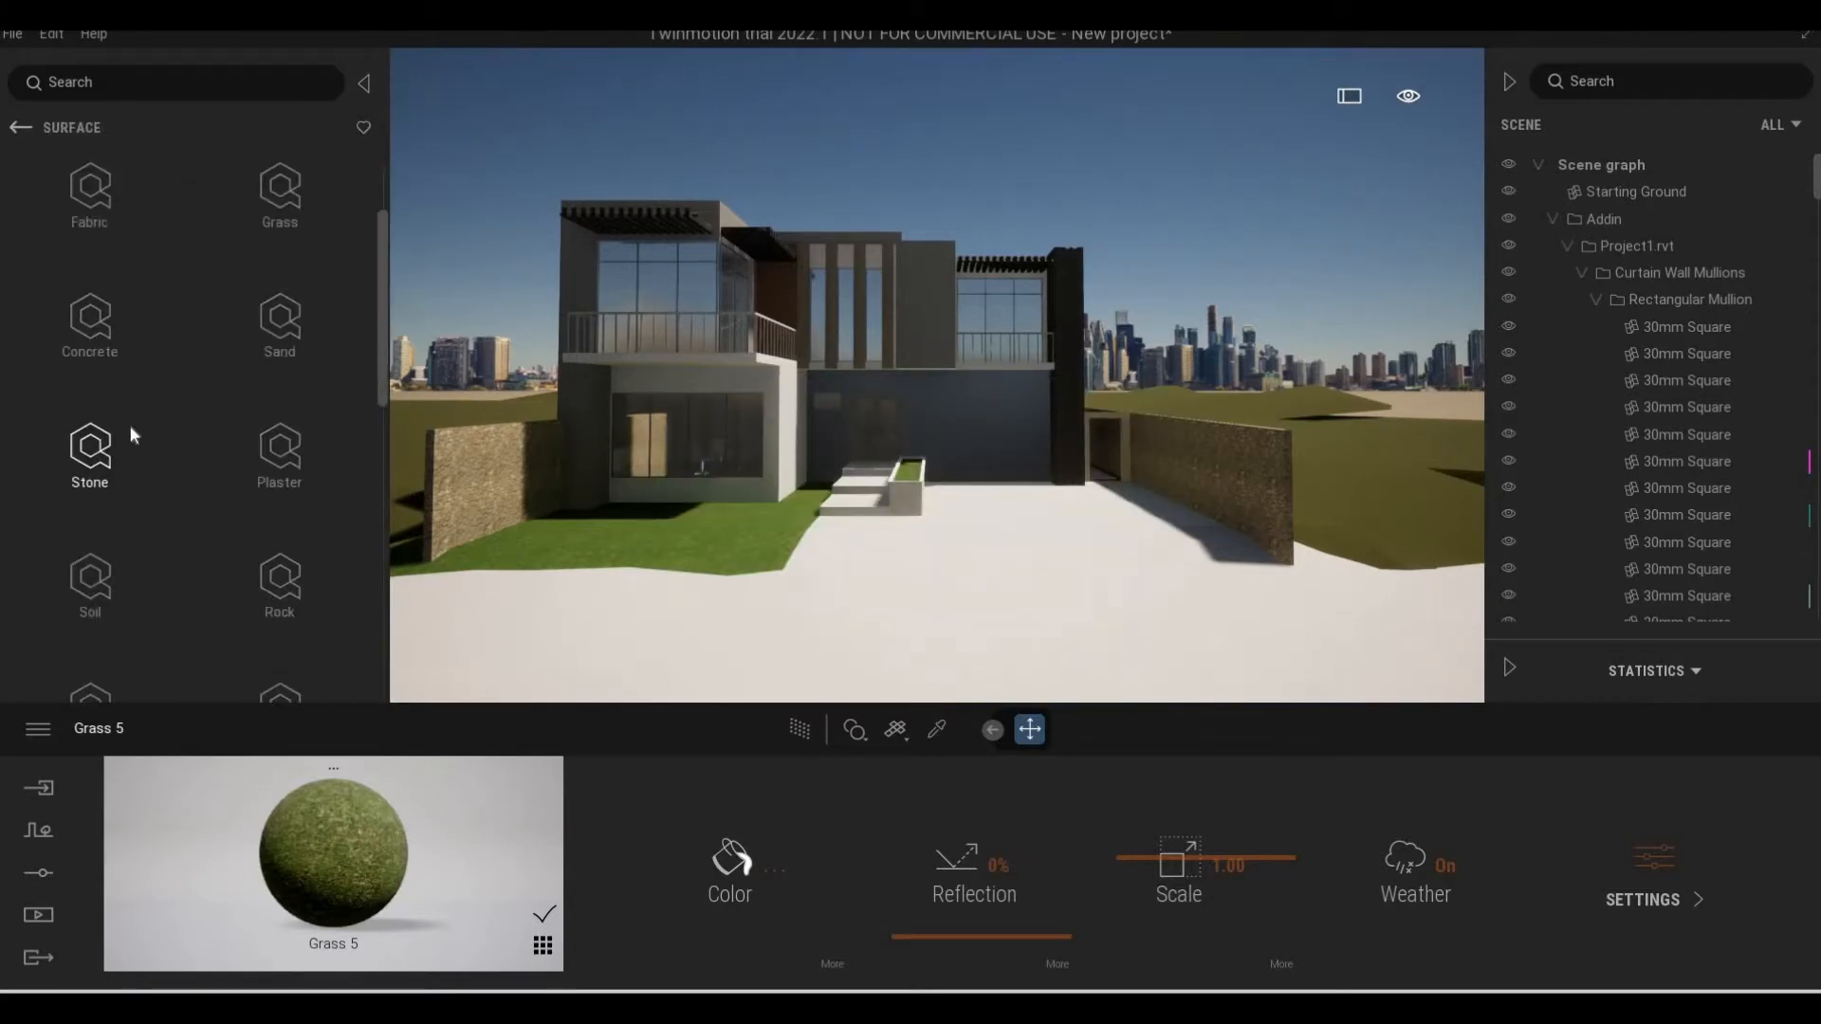
scroll(157, 503, "down", 3)
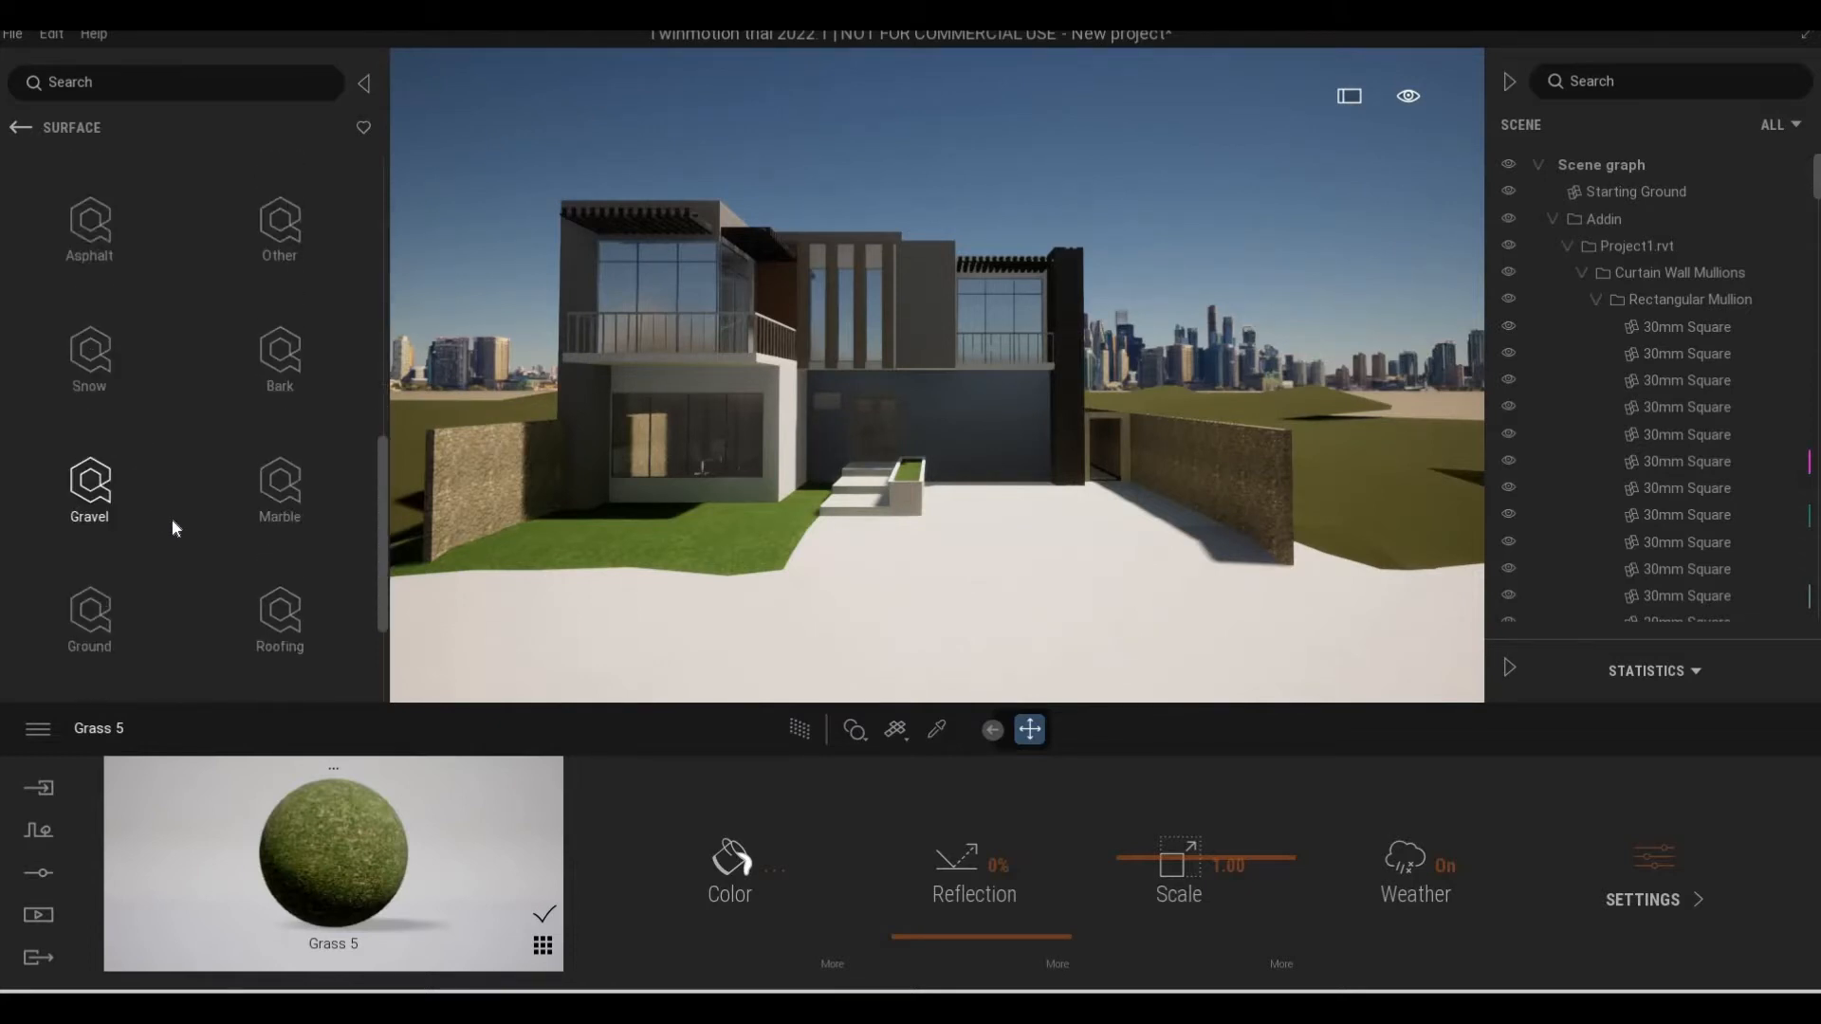
Open the painted concrete surfaces in the Megascans Surface category
key("w")
key("a")
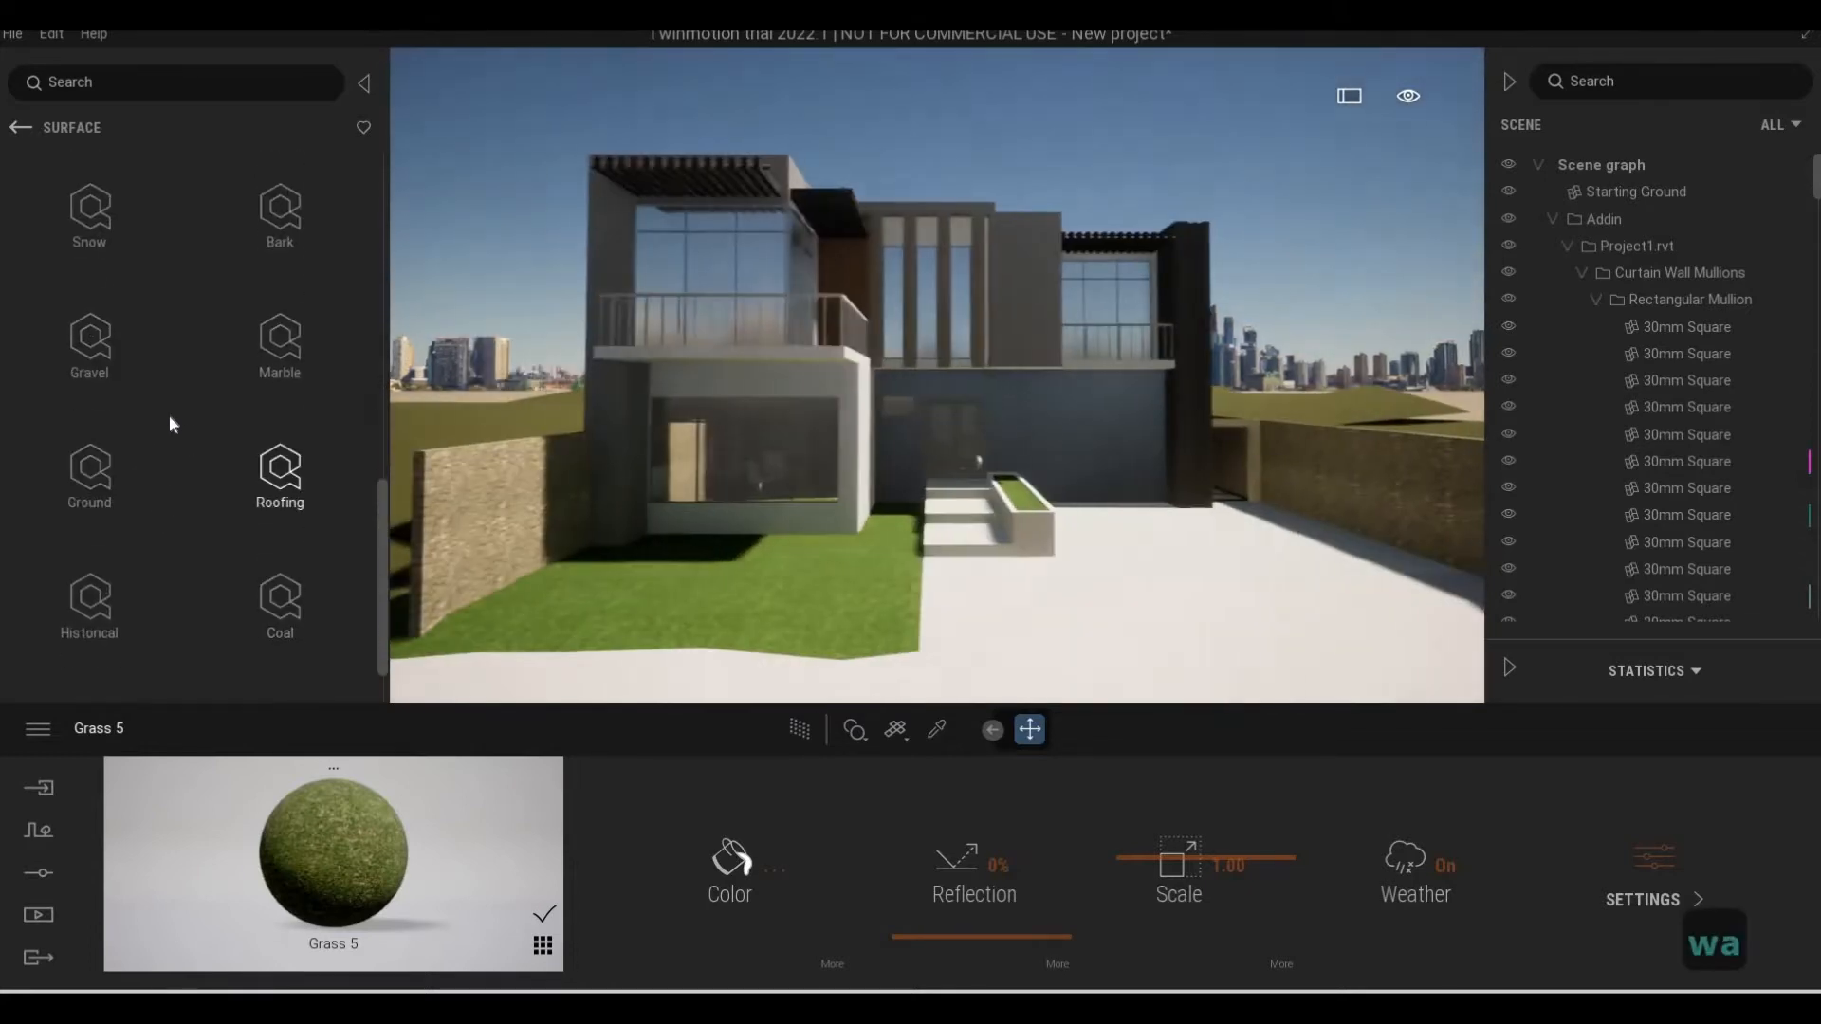
key("q")
key("w")
scroll(211, 377, "up", 5)
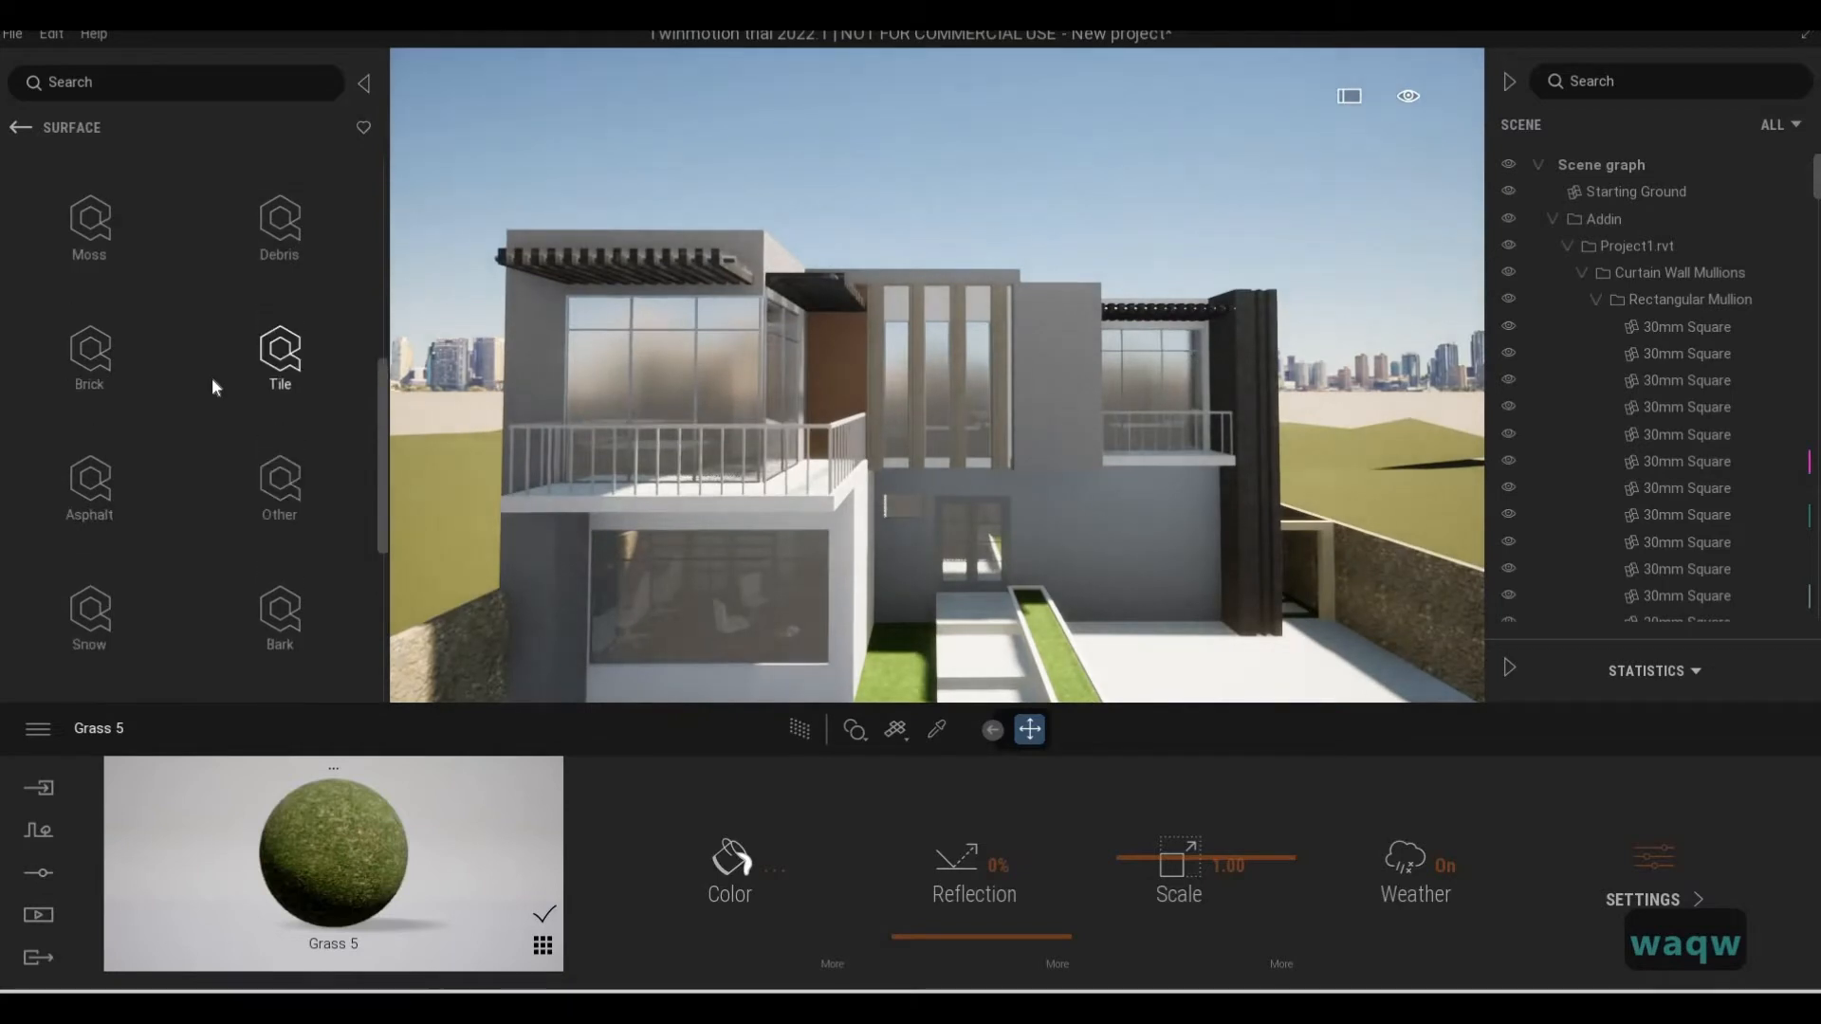
scroll(212, 378, "up", 2)
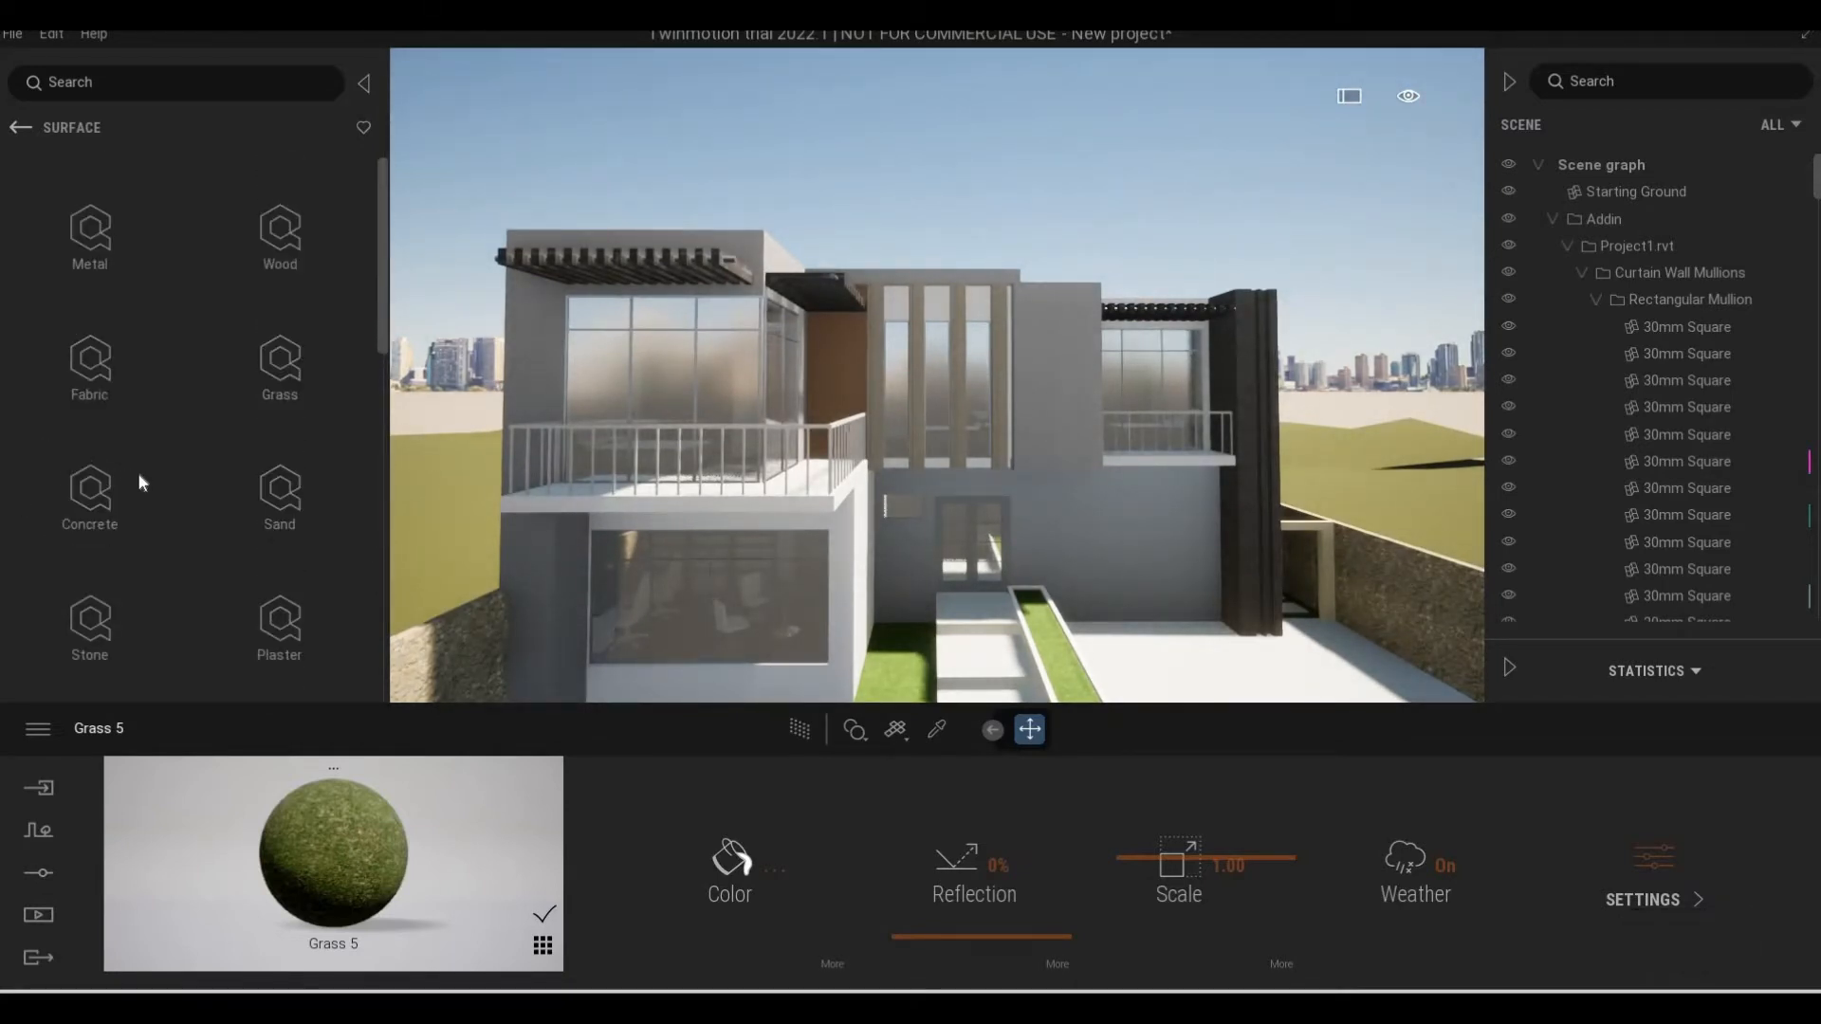
left_click(90, 492)
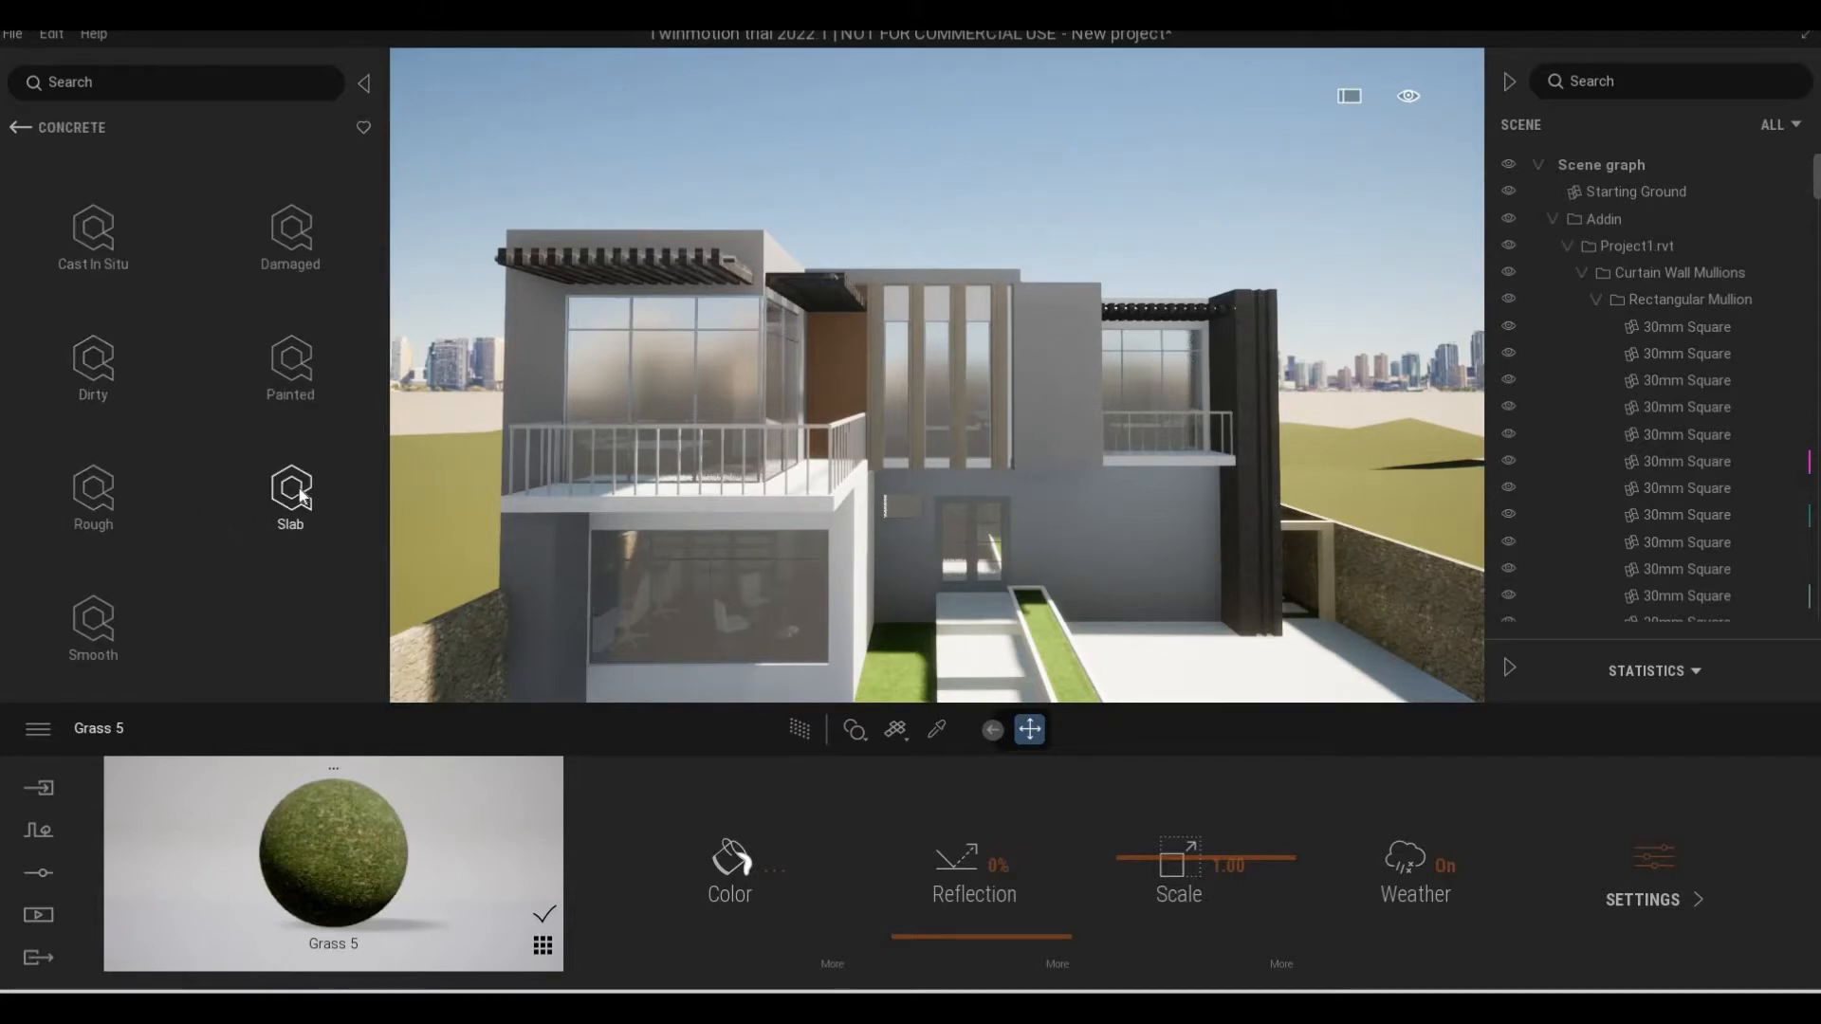
left_click(294, 394)
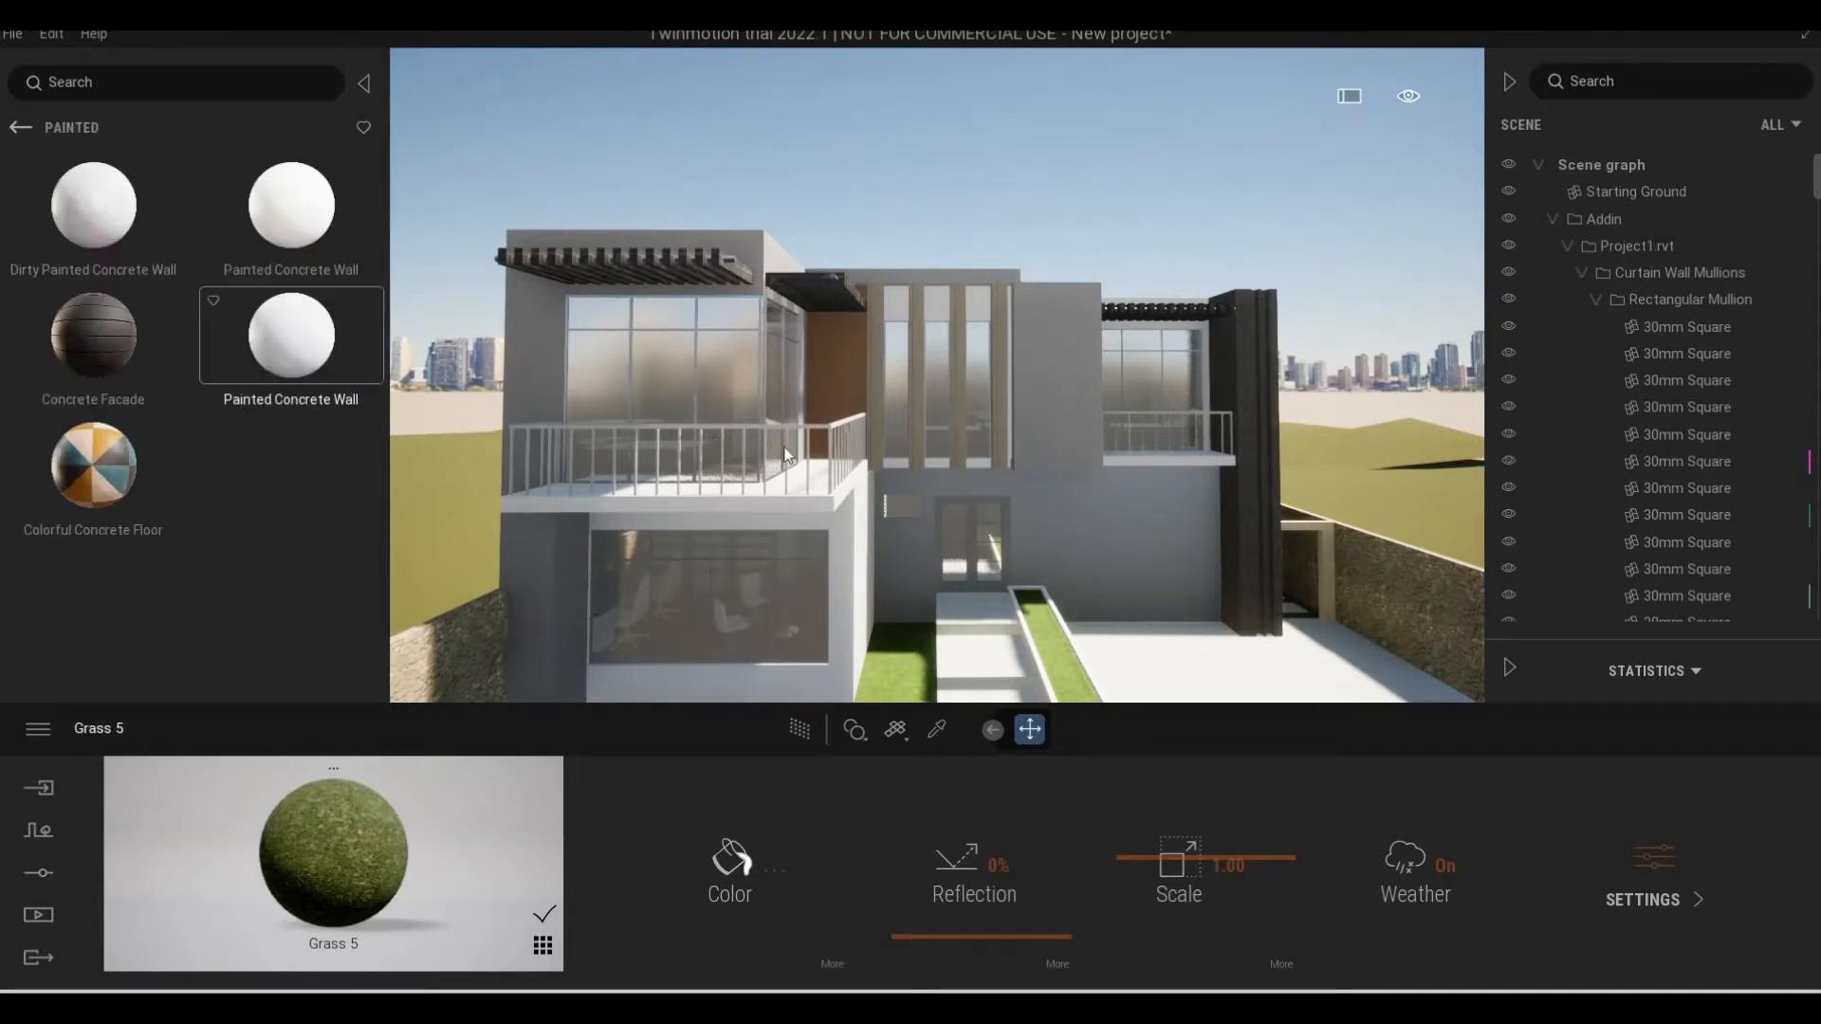
Apply the Concrete Facade material to the ground-floor wall around the entrance door
key("d")
key("w")
key("d")
key("w")
key("e")
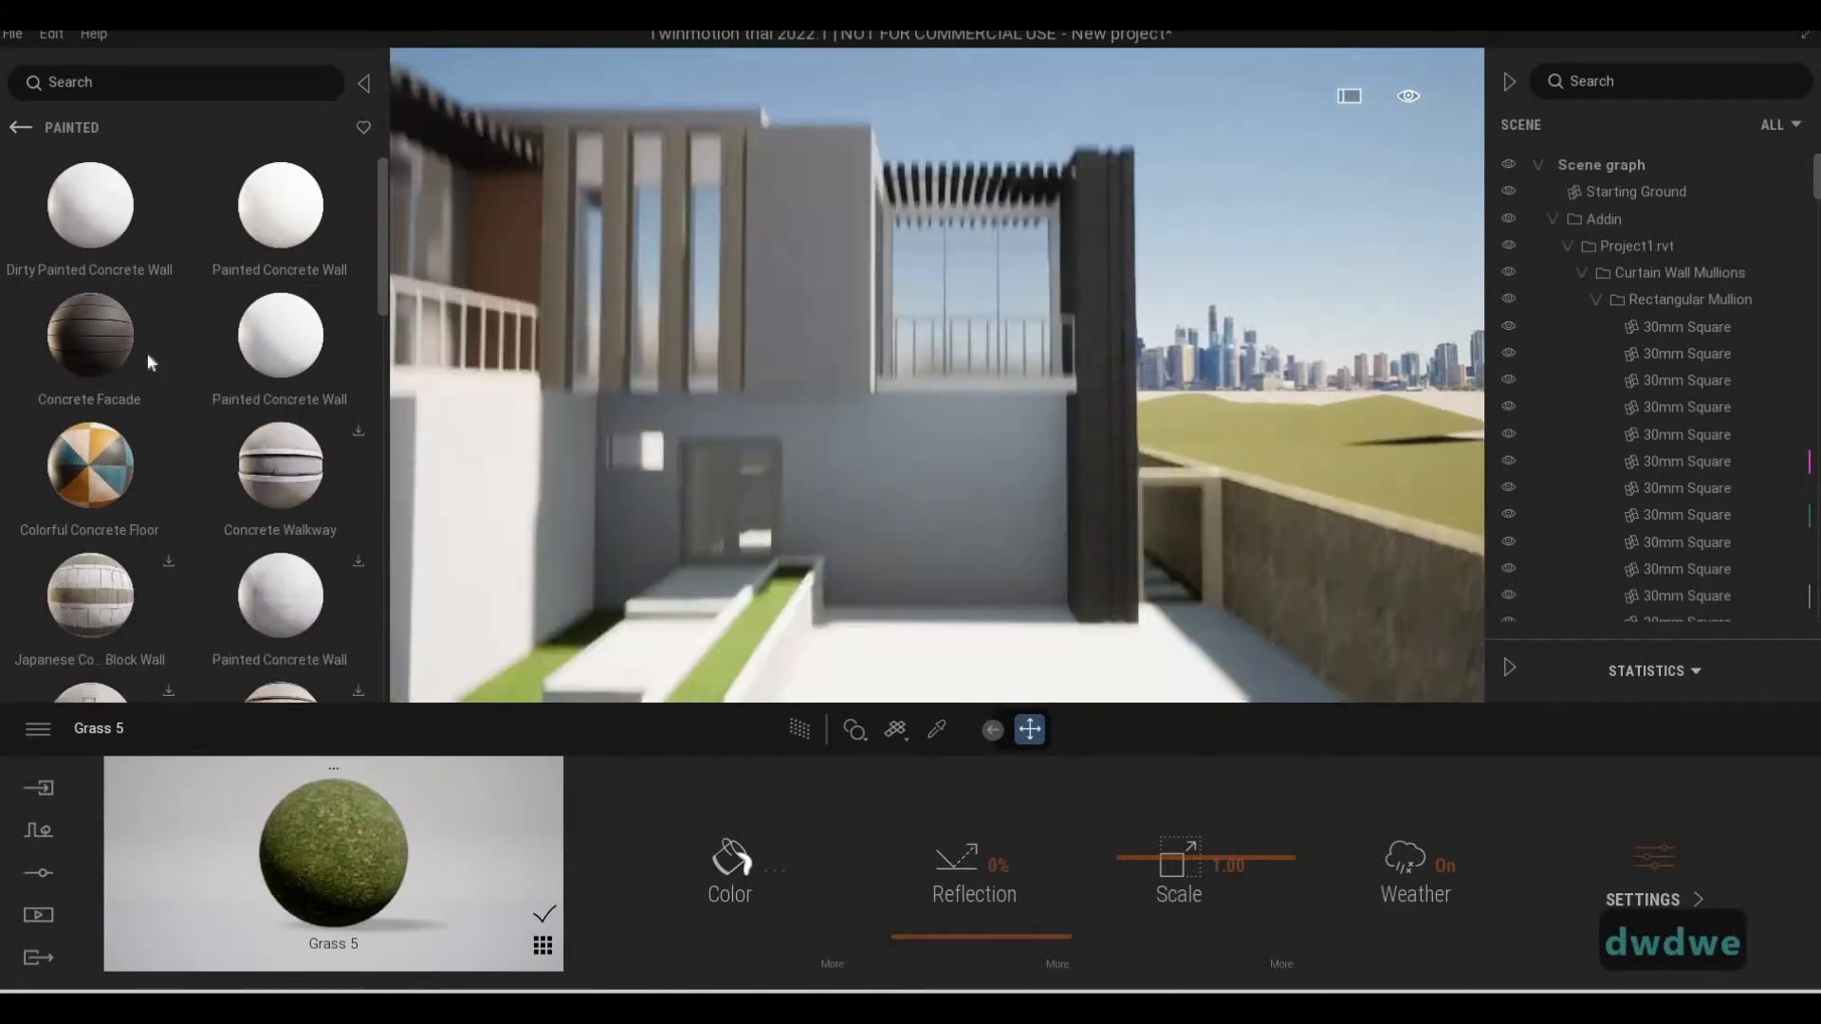
key("w")
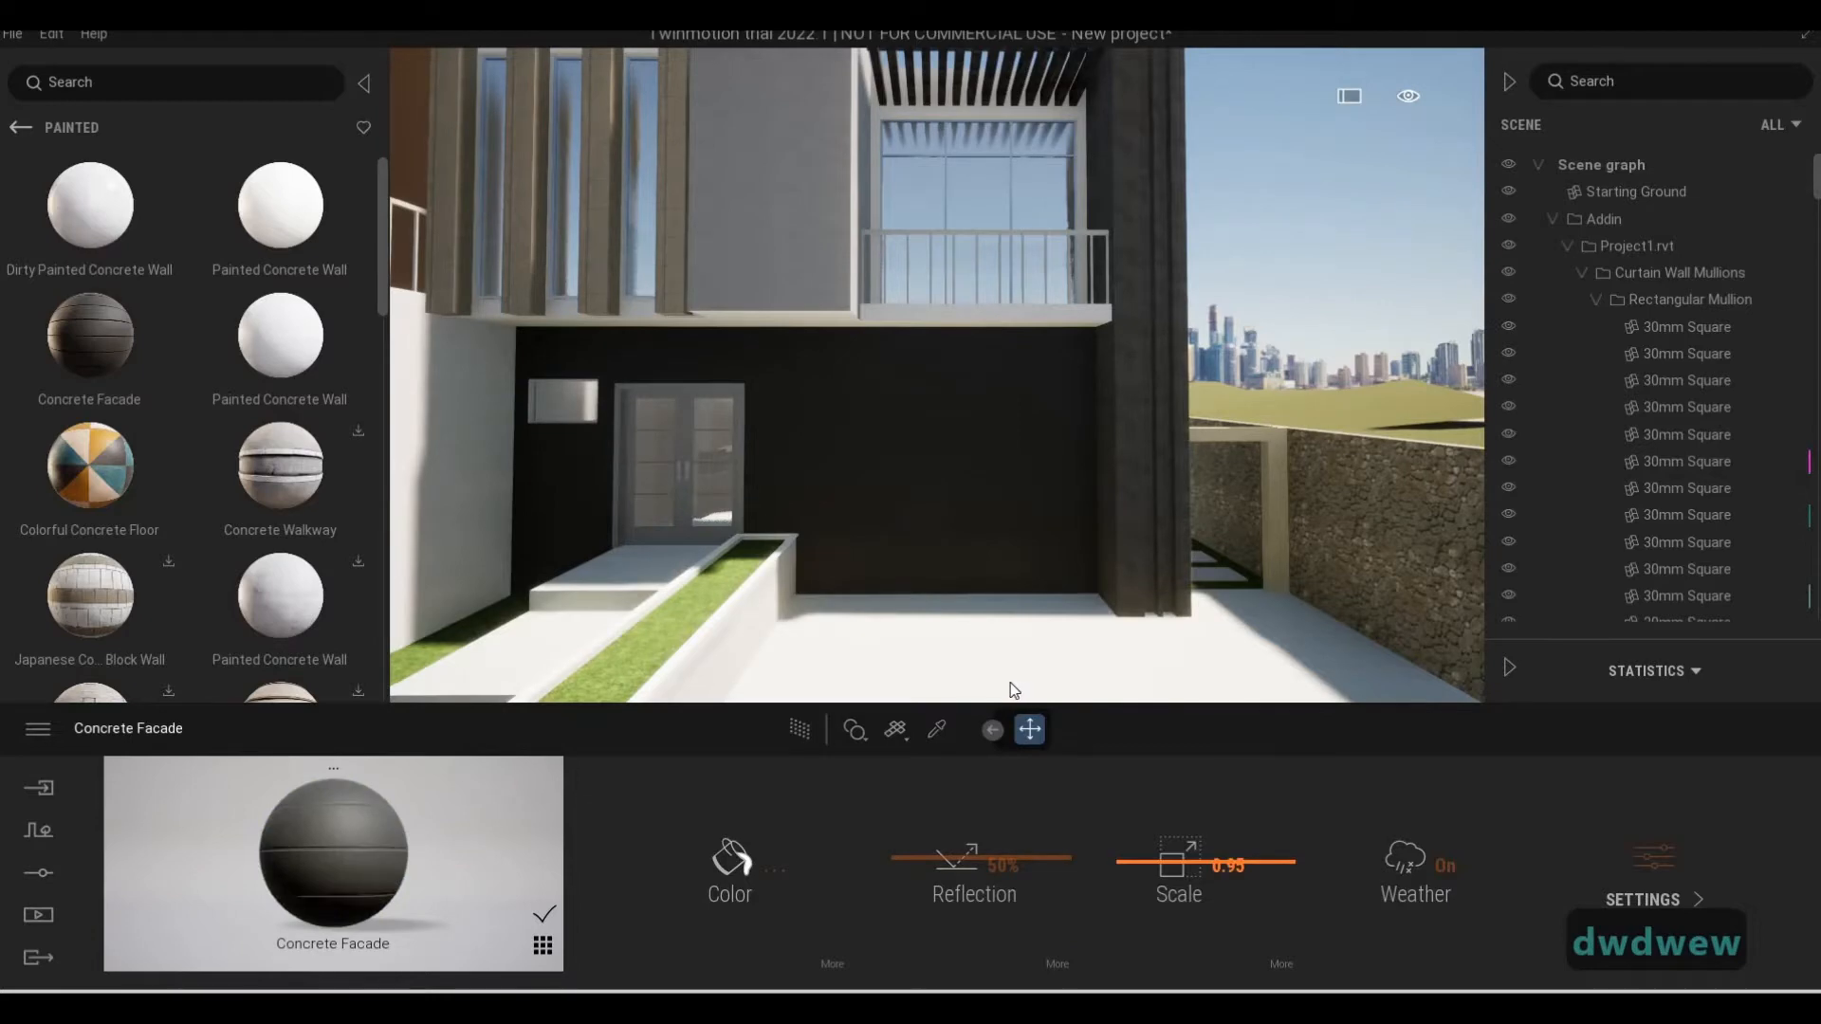
Set the scale of the Concrete Facade material to 3.45 on the entrance wall
key("w")
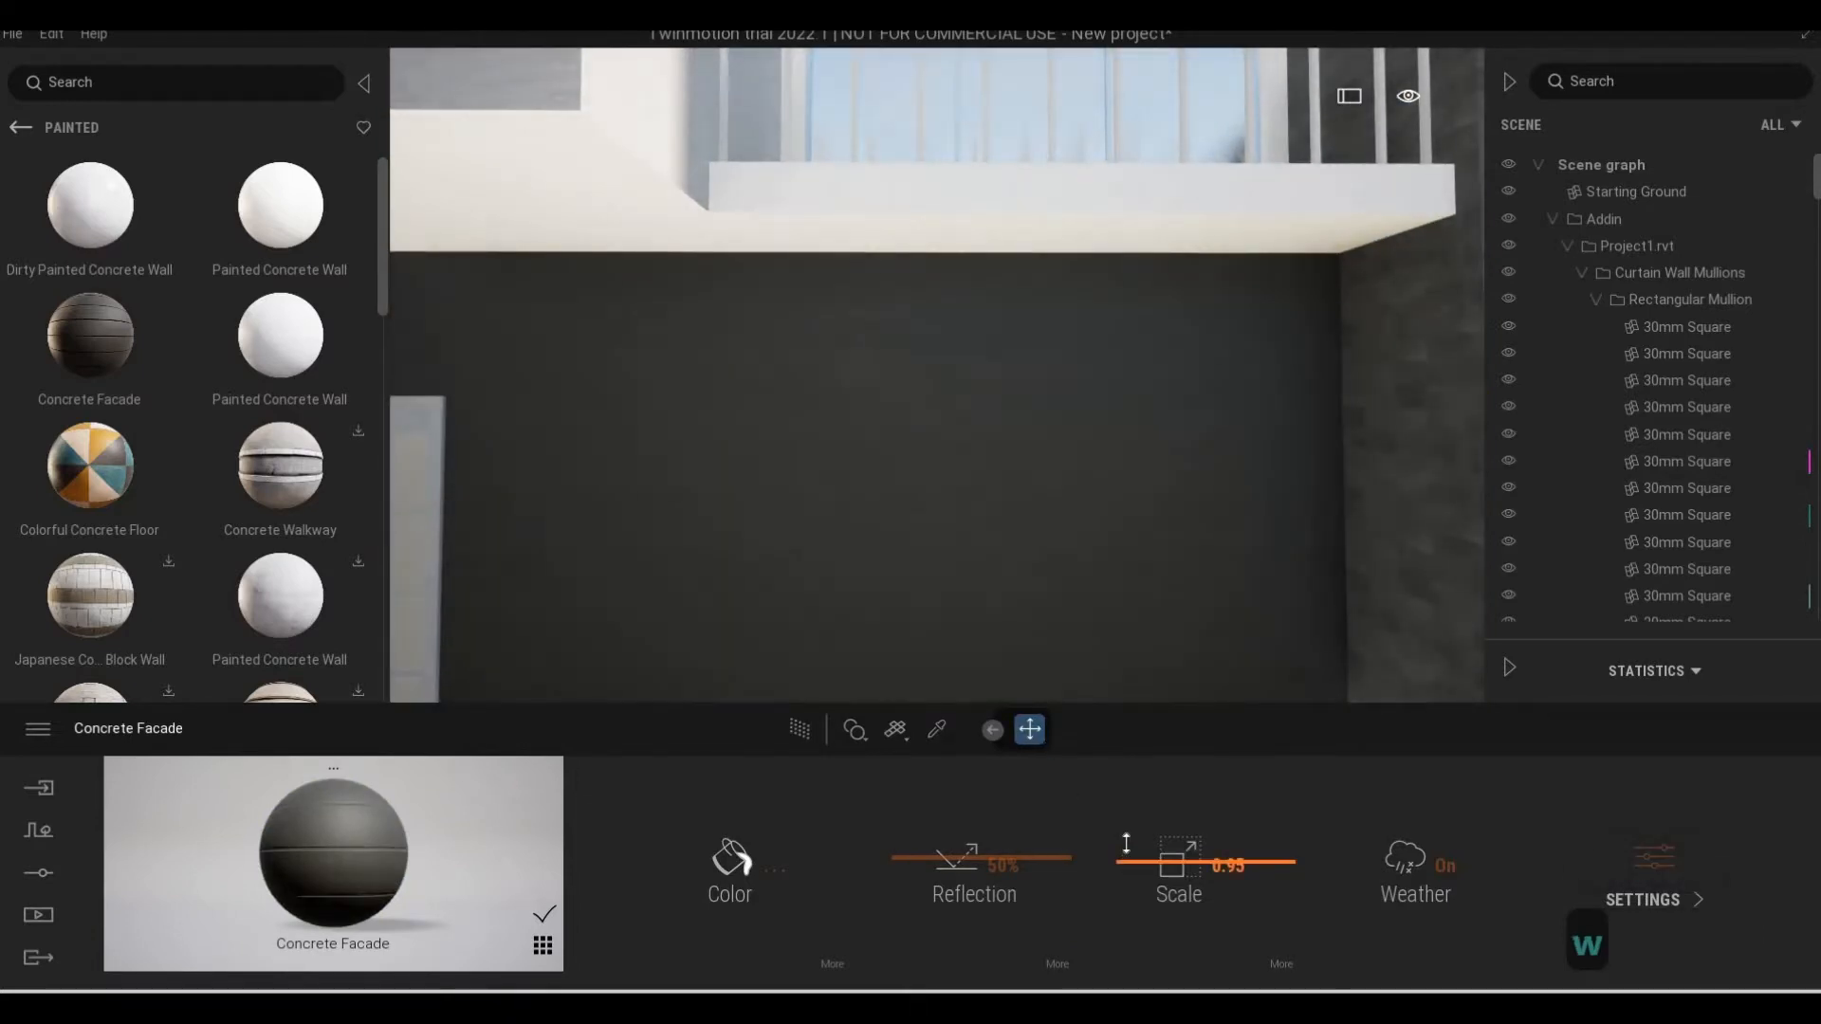
left_click_drag(1126, 843, 1044, 671)
key("s")
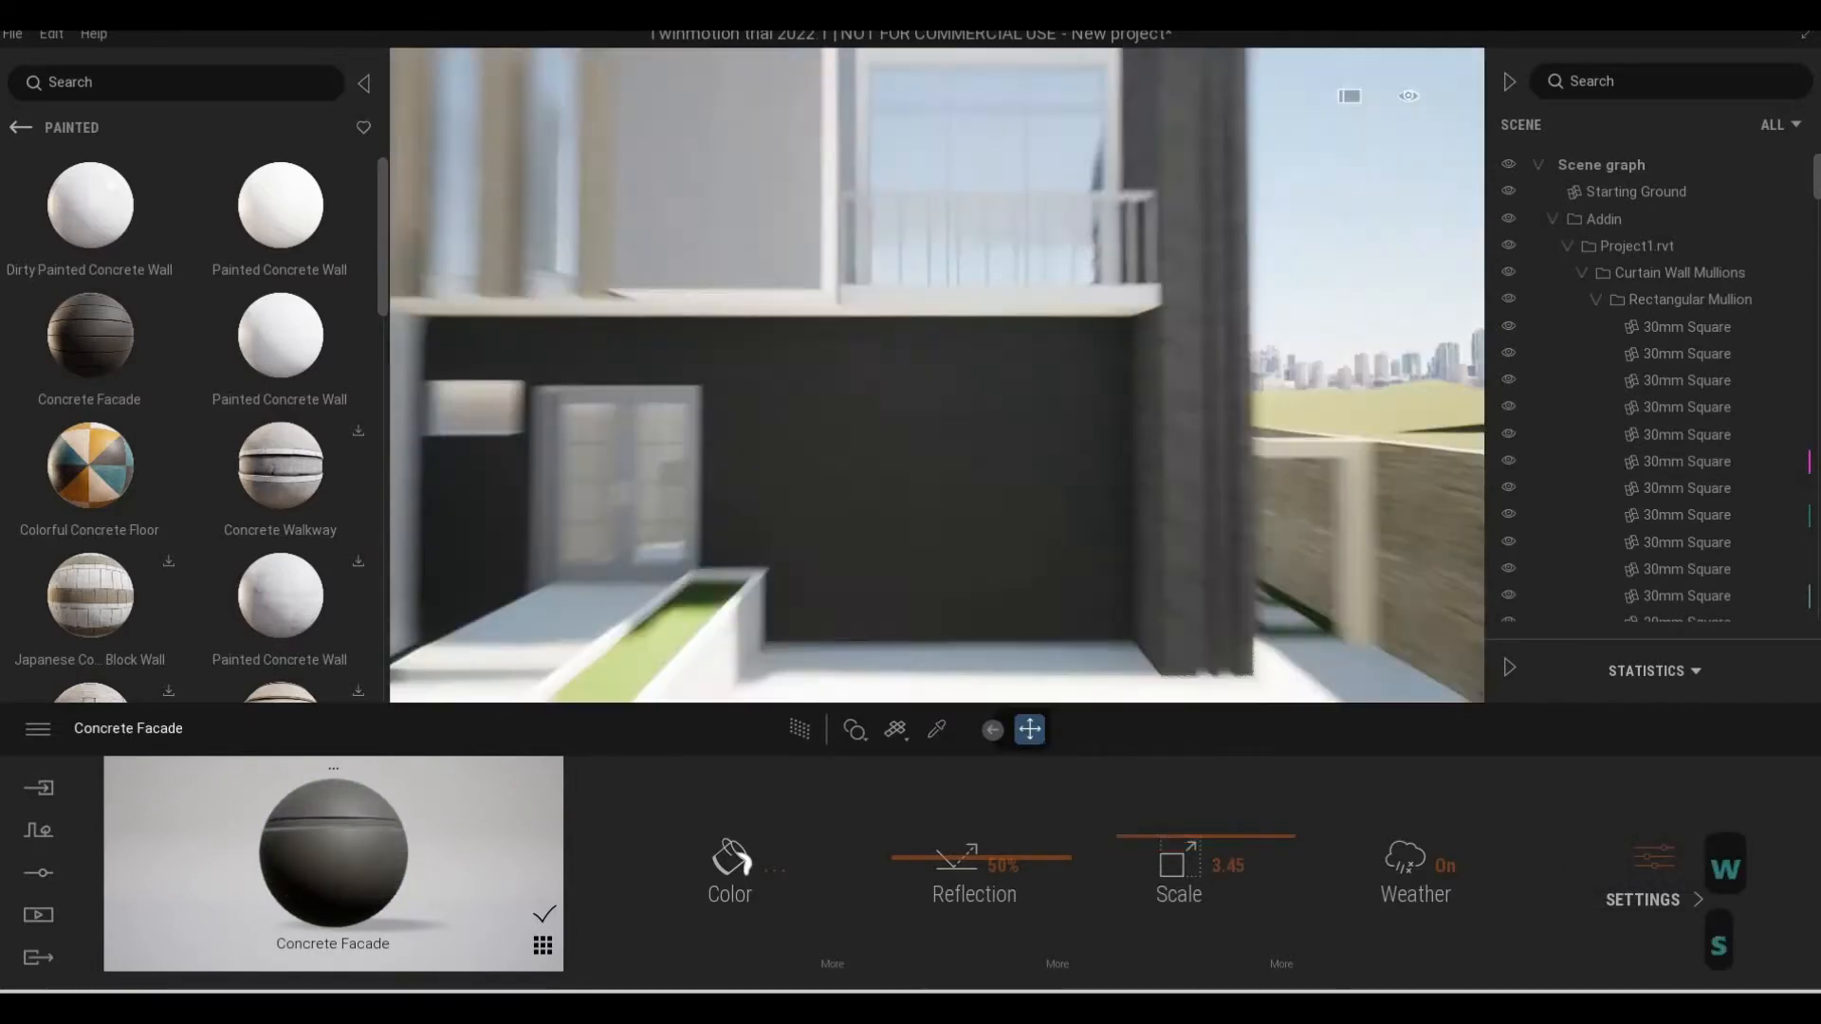
key("s")
key("s")
key("s")
key("s")
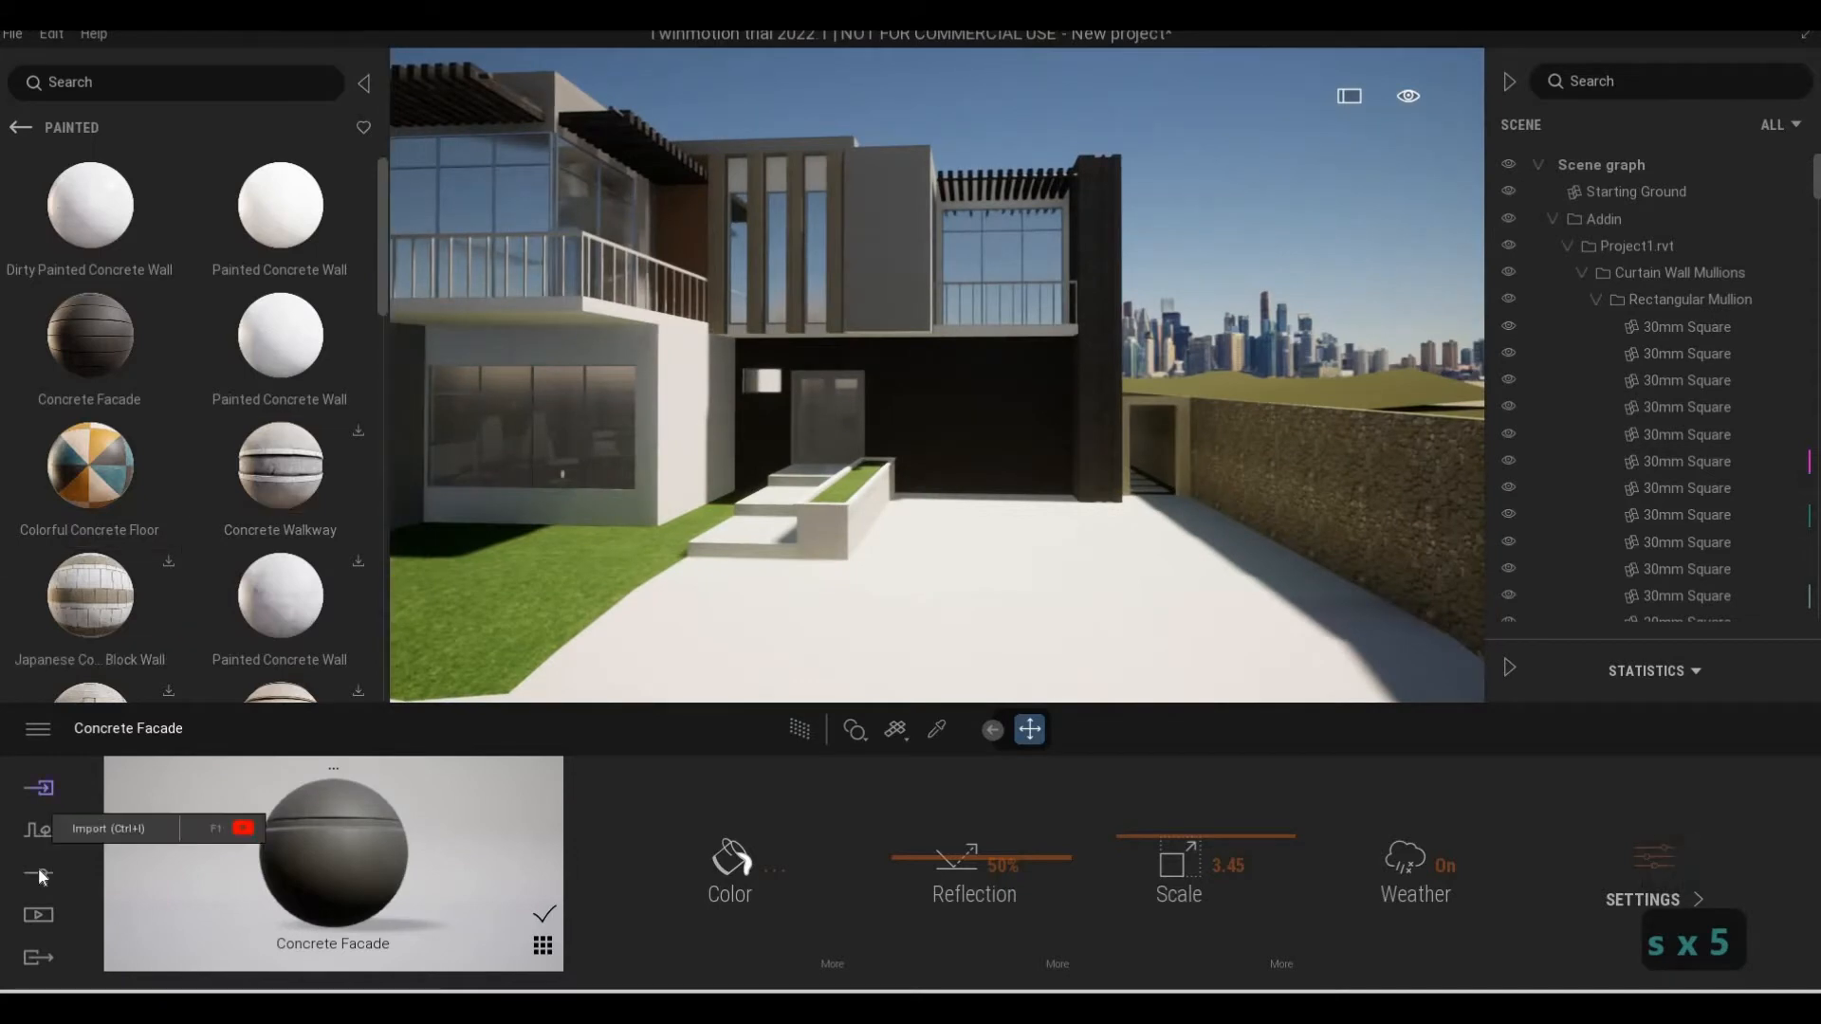
Turn on the skydome in the lighting settings and open its detailed options
left_click(40, 875)
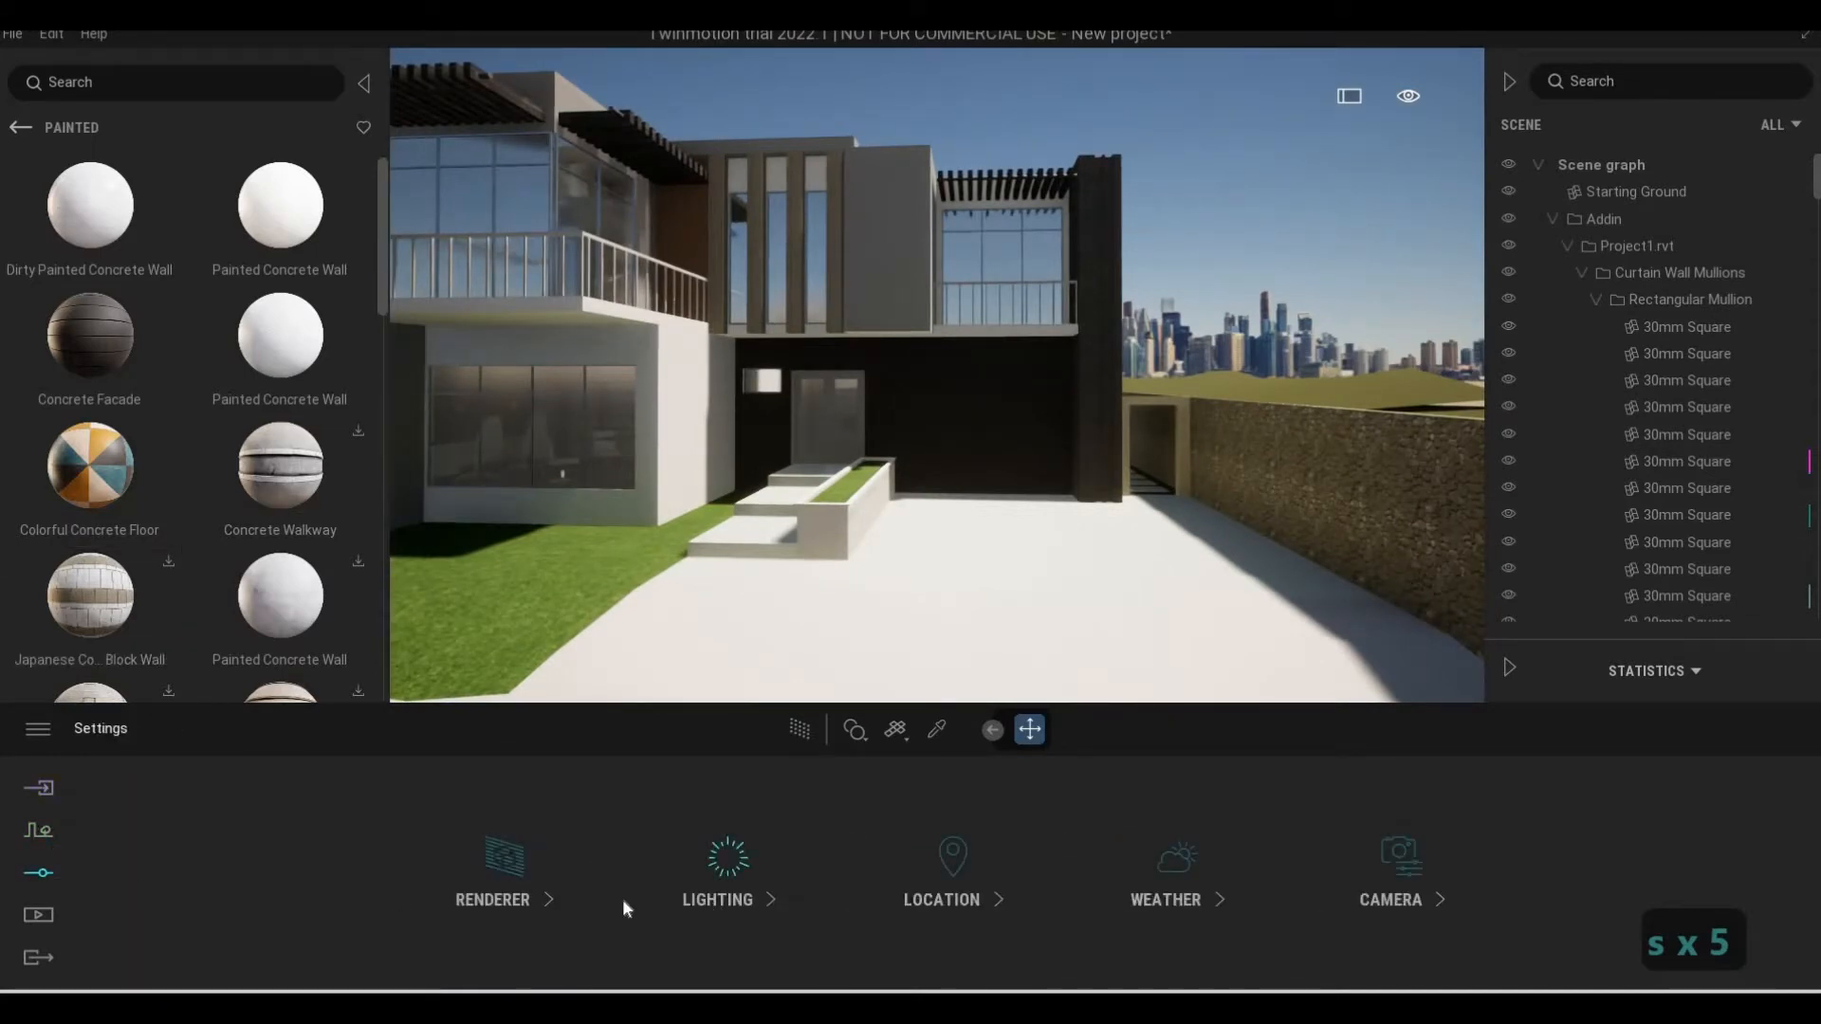
left_click(725, 898)
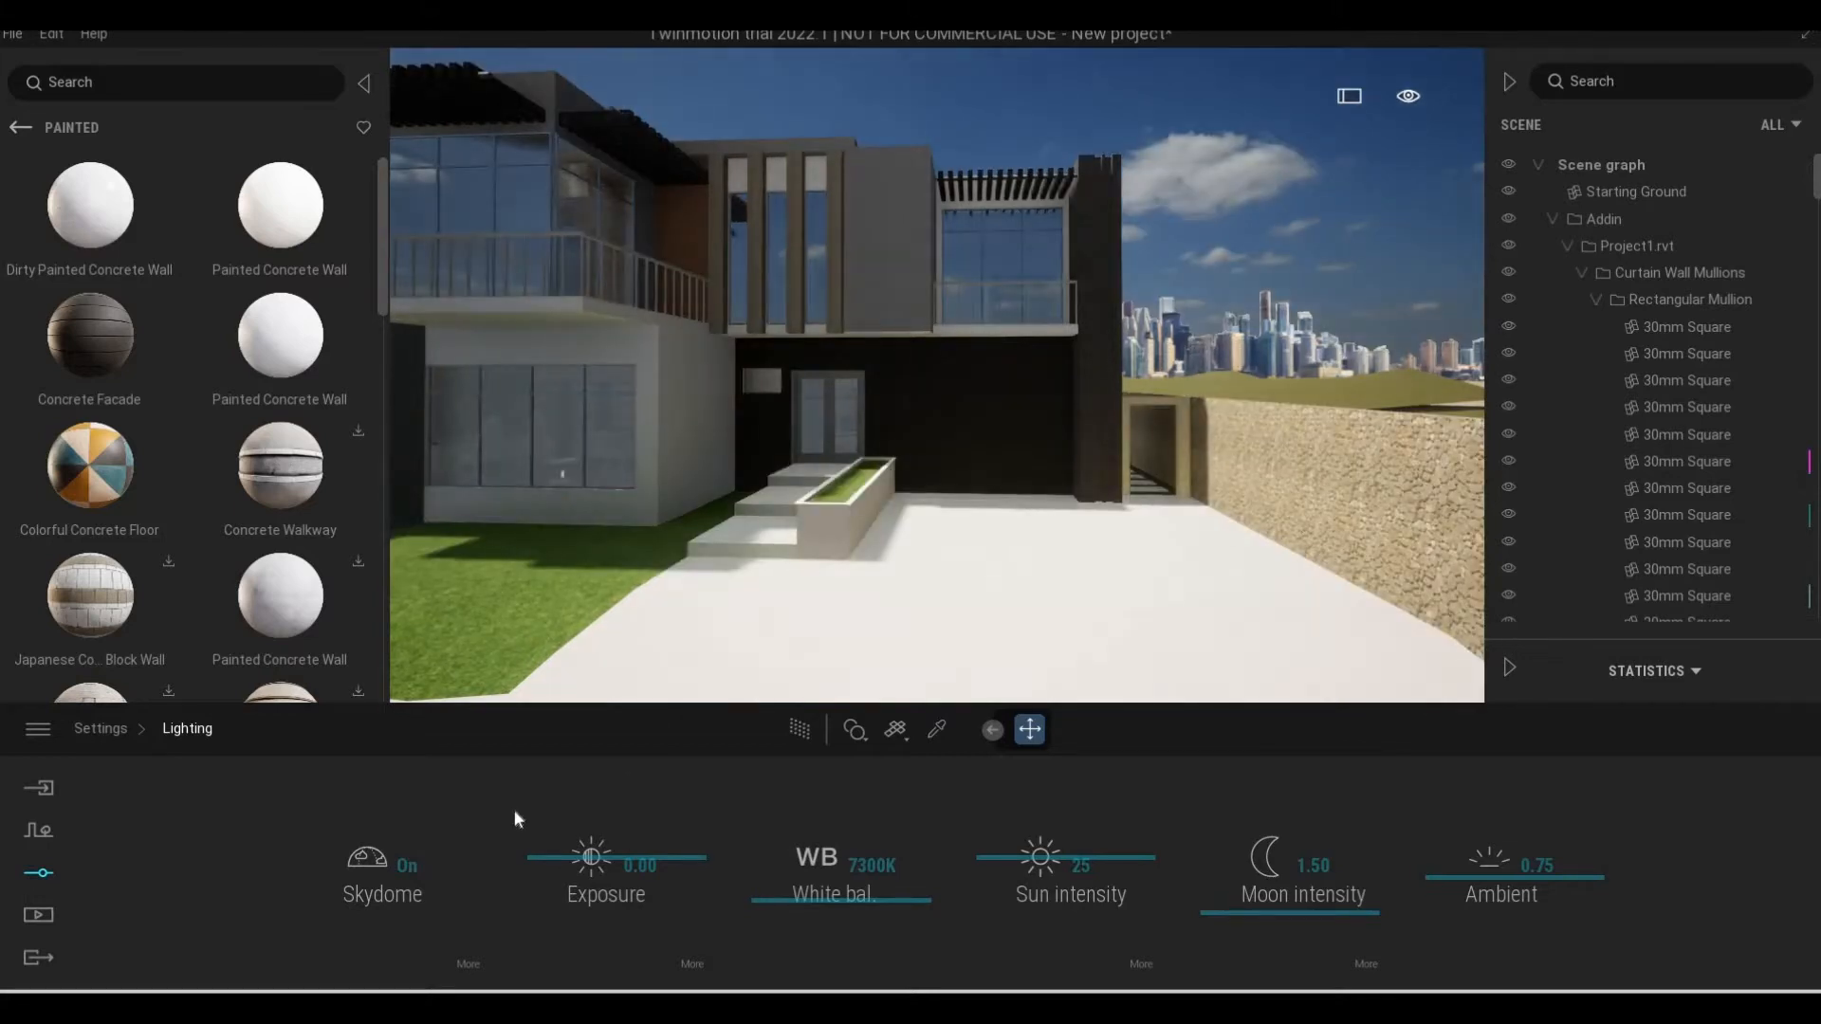
key("a")
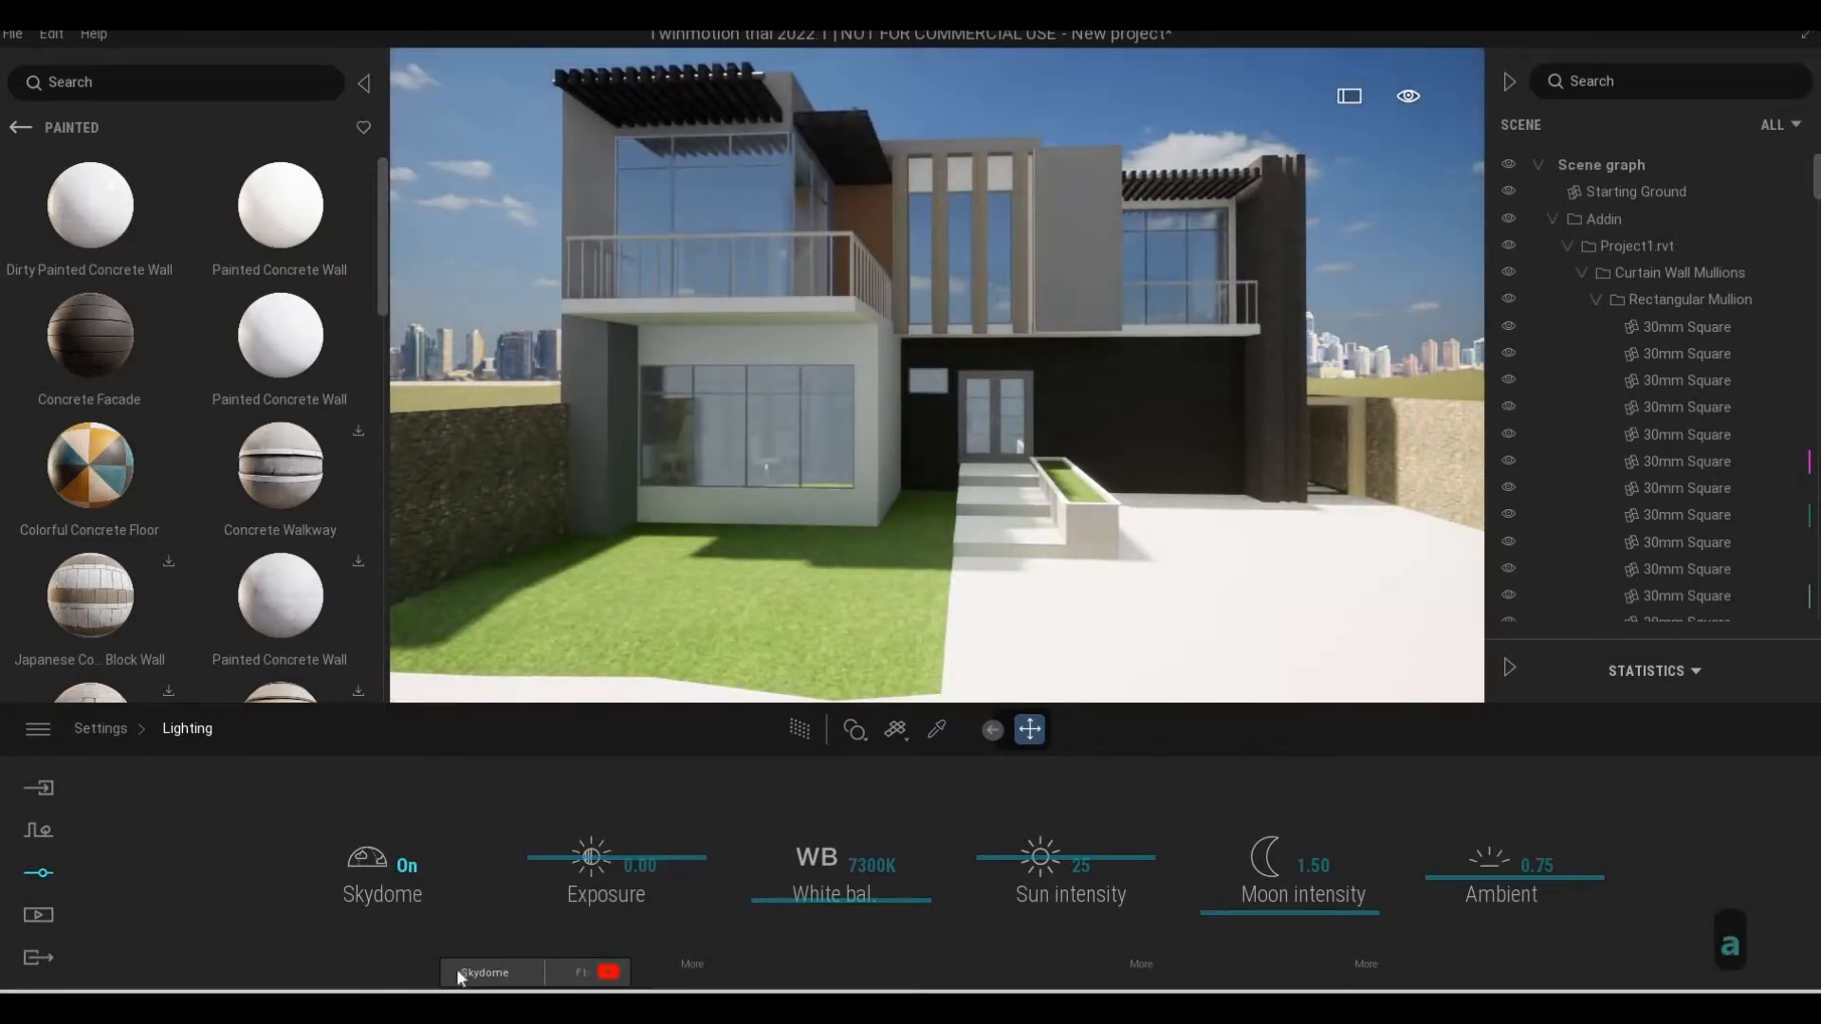
left_click(399, 882)
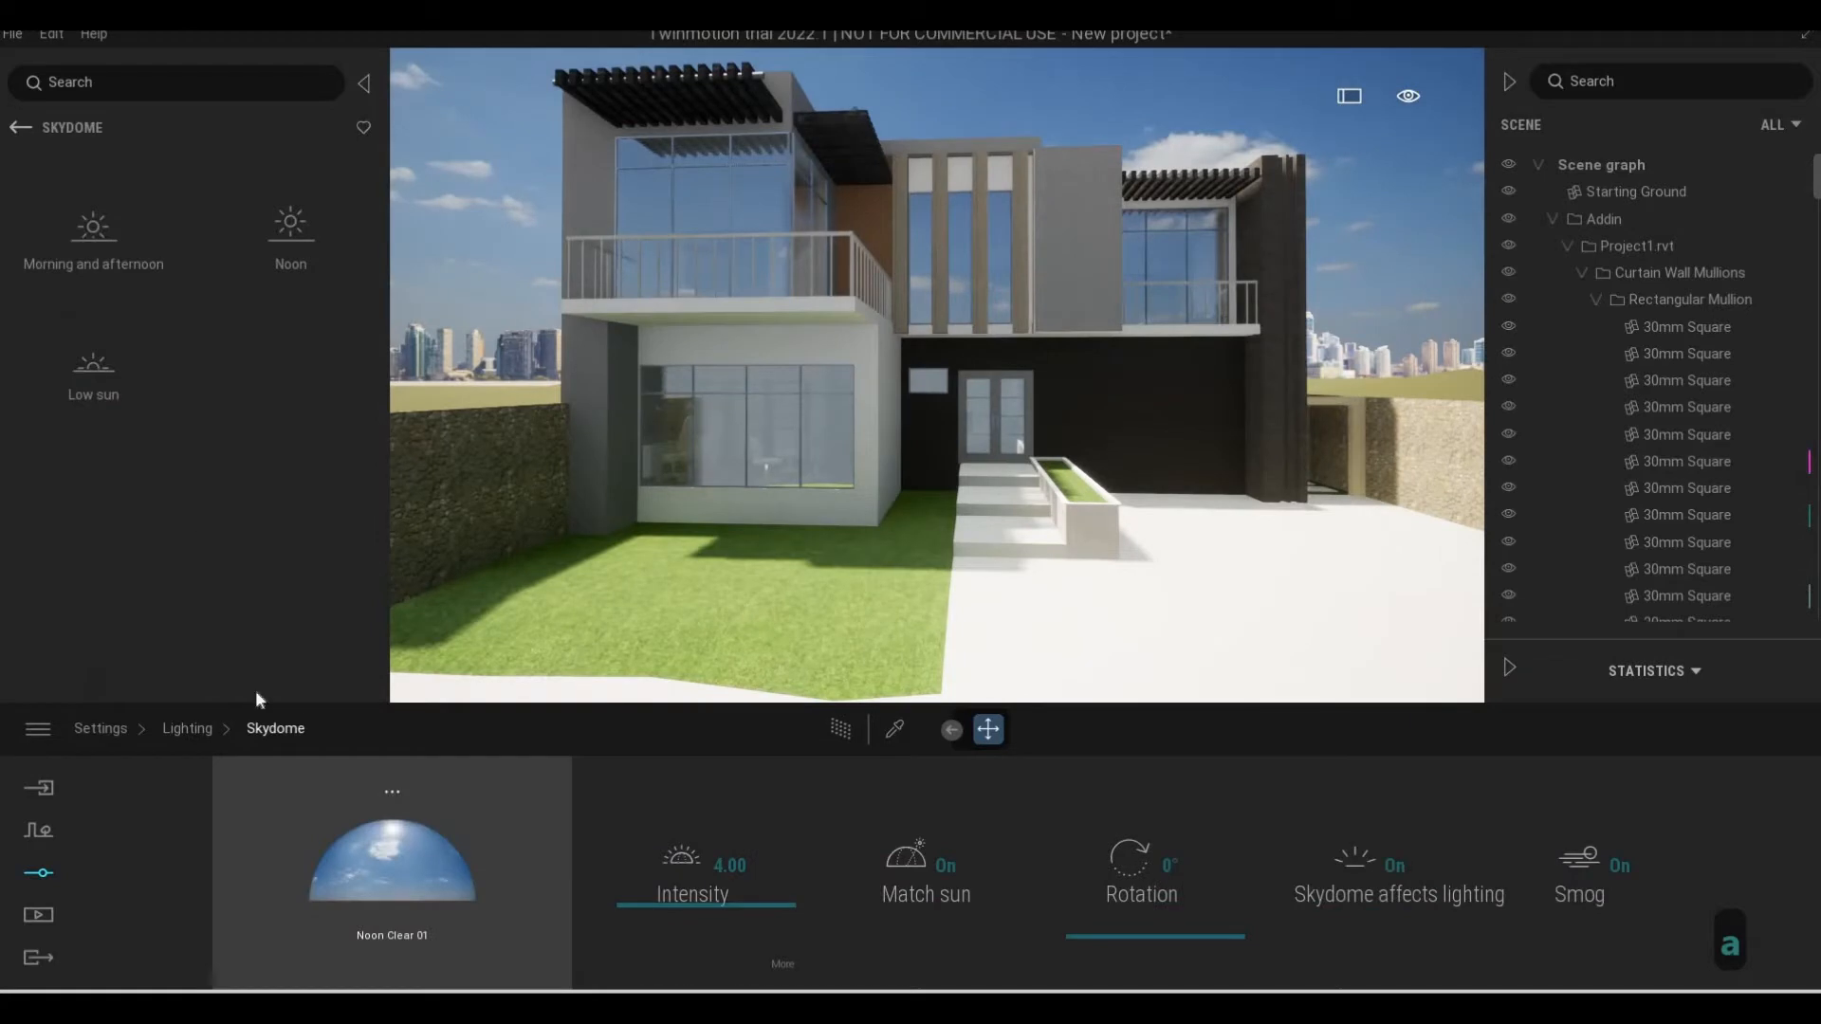
Look through the clear, cloudy and overcast noon skydomes
left_click(276, 232)
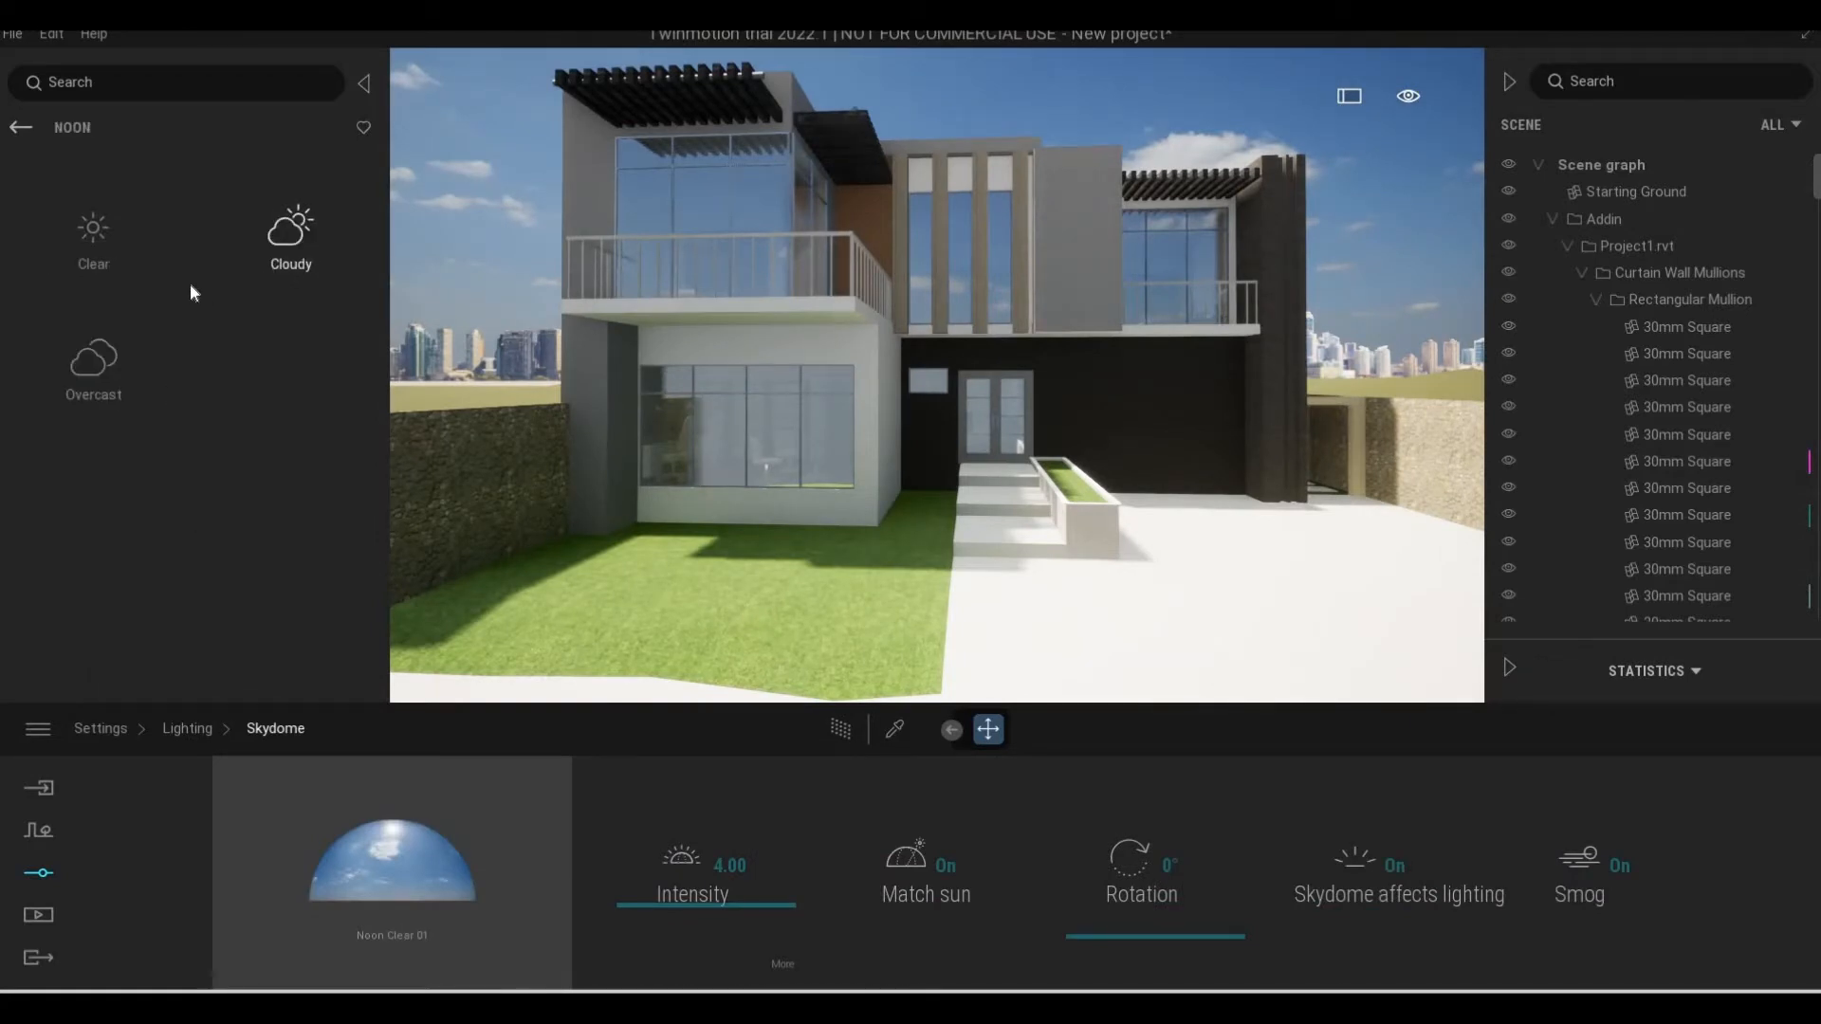
left_click(108, 241)
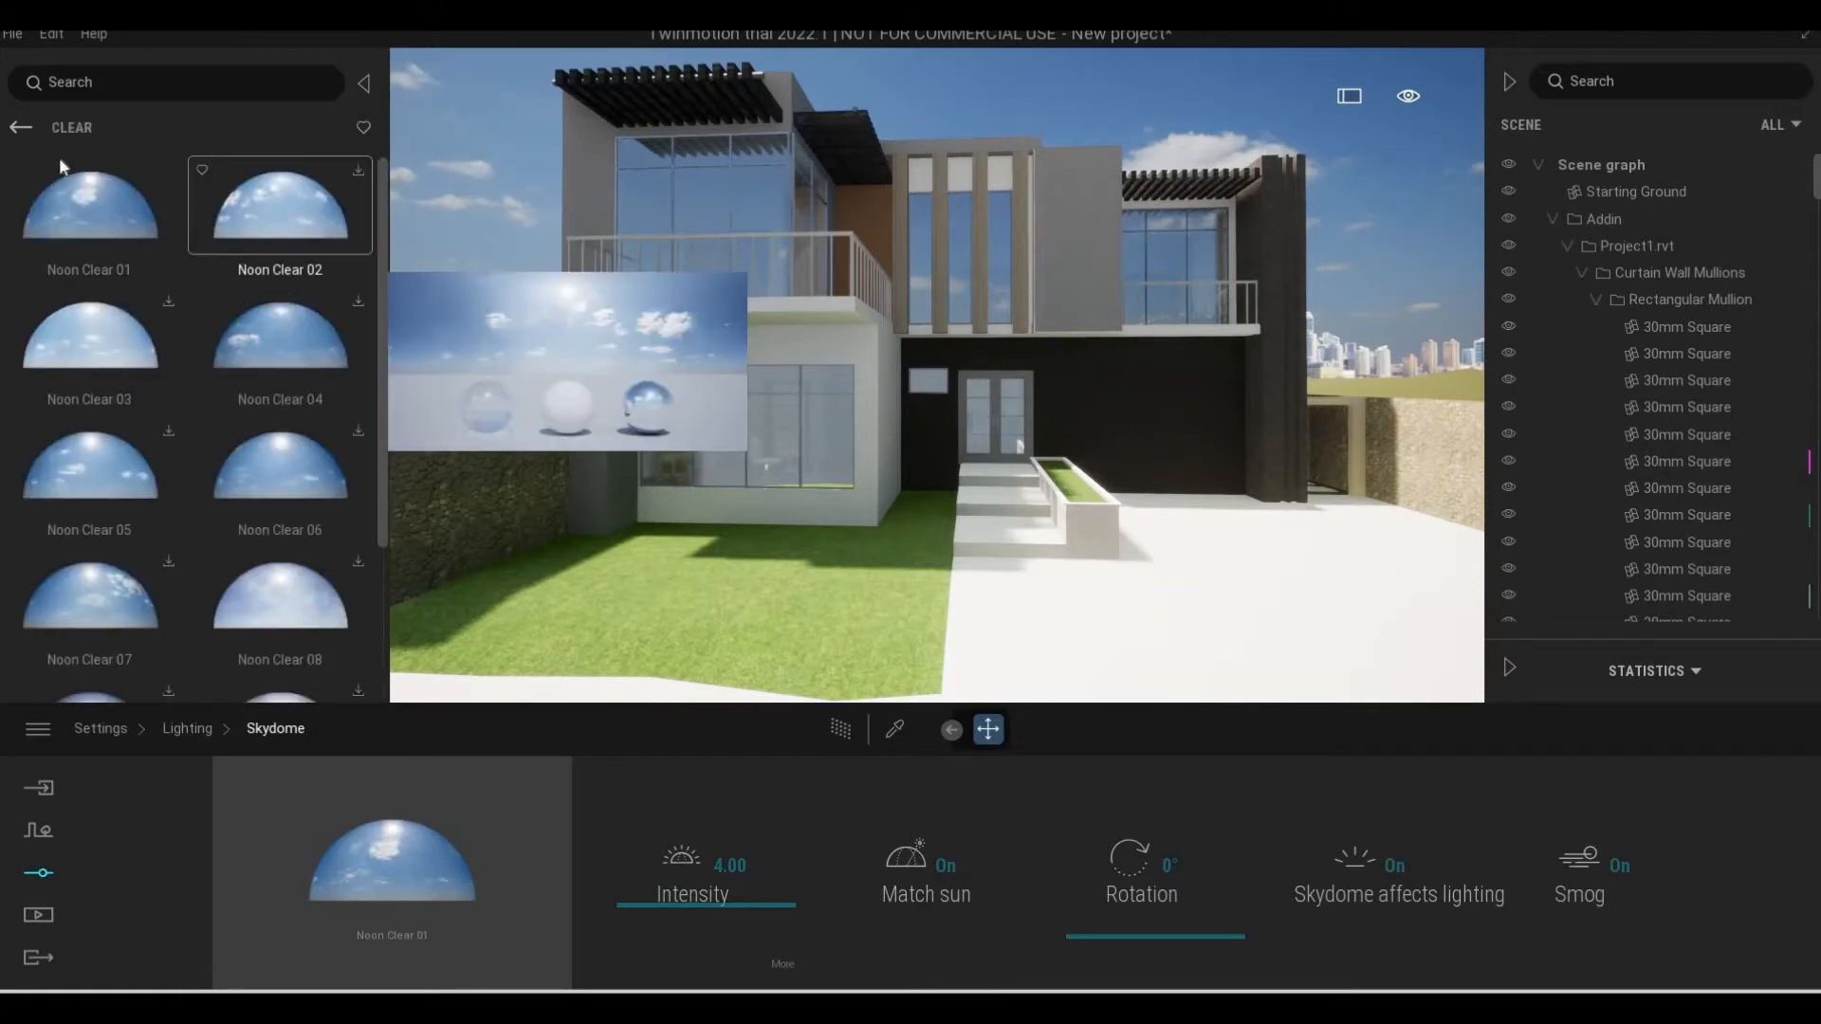
left_click(15, 130)
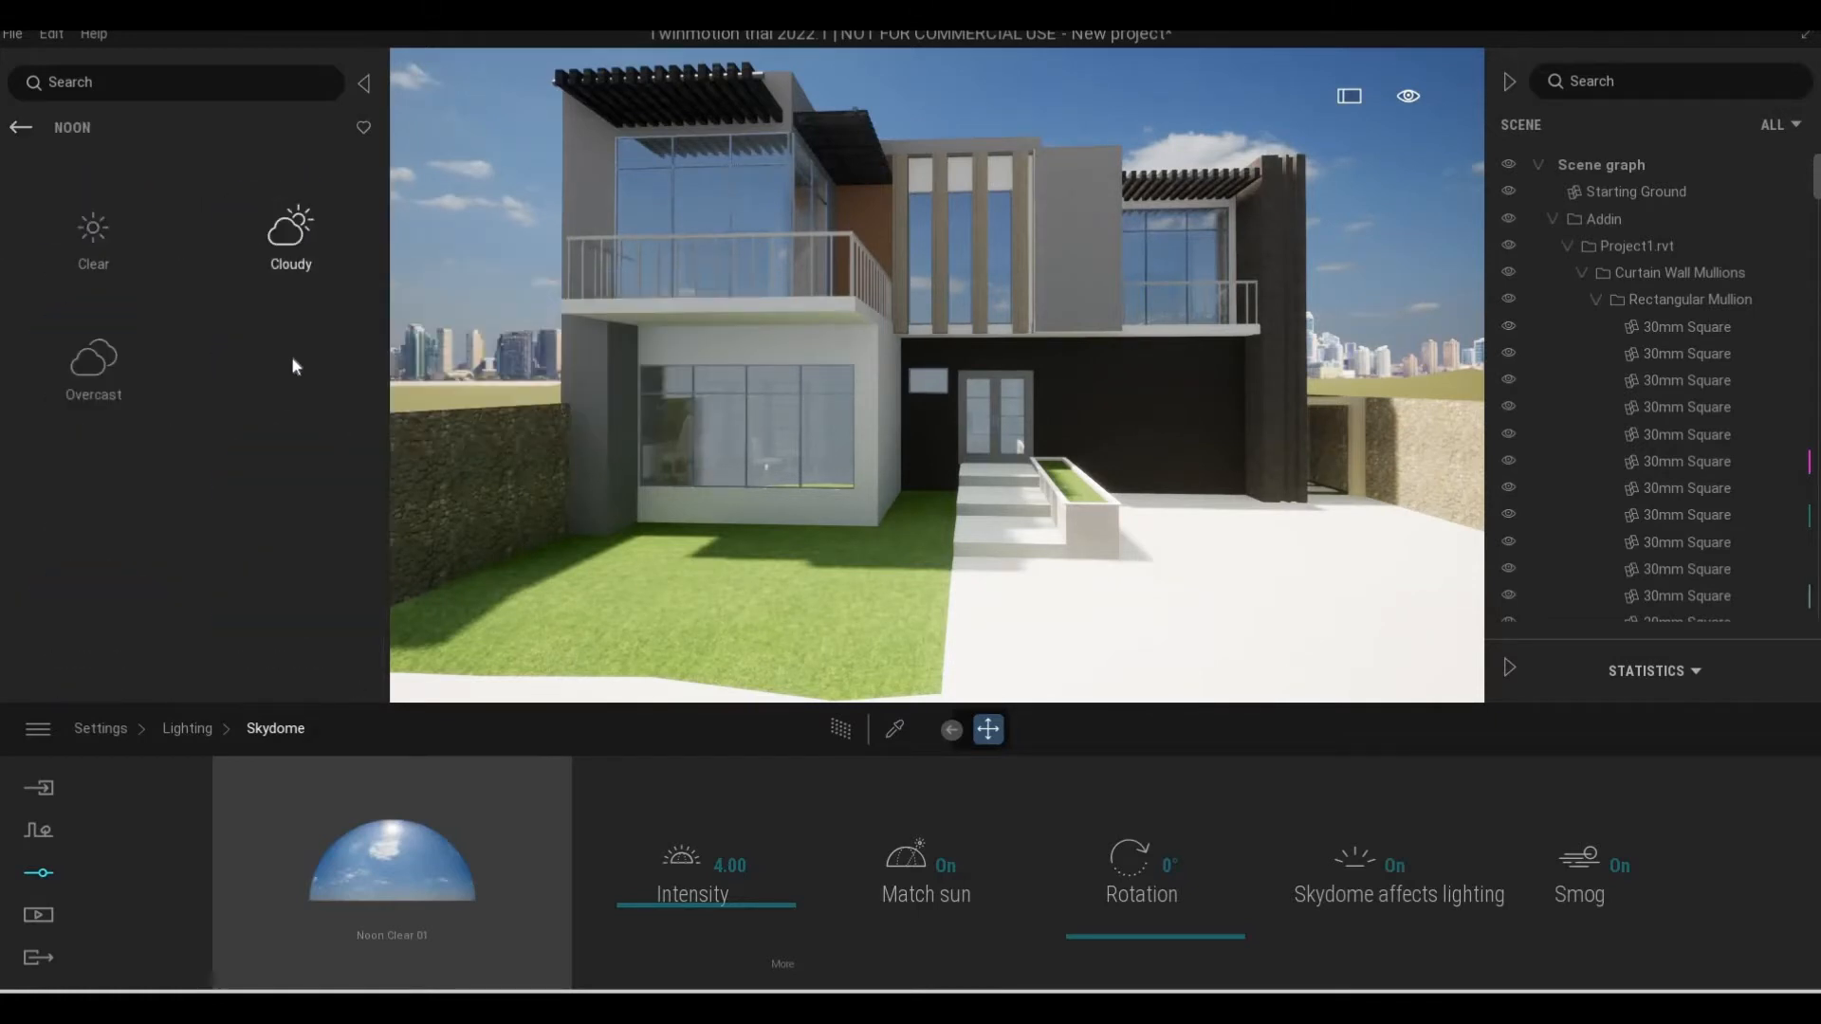
left_click(290, 237)
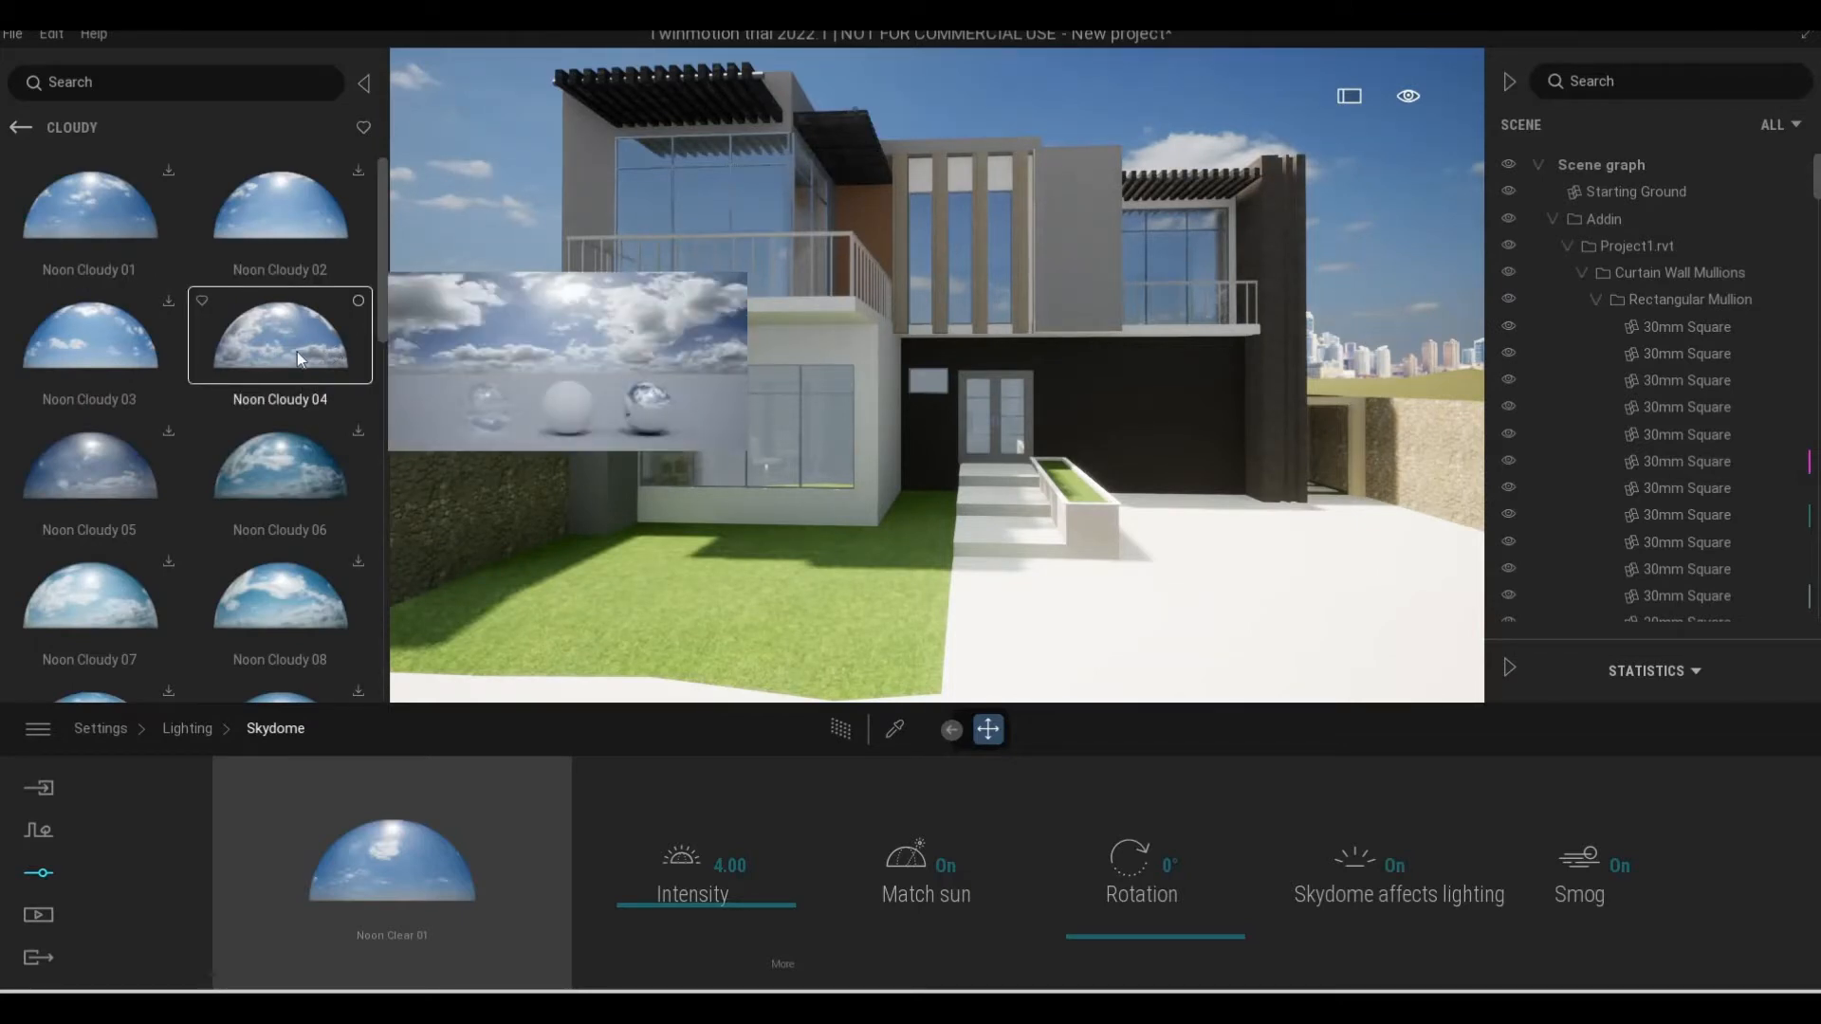
scroll(174, 366, "down", 1)
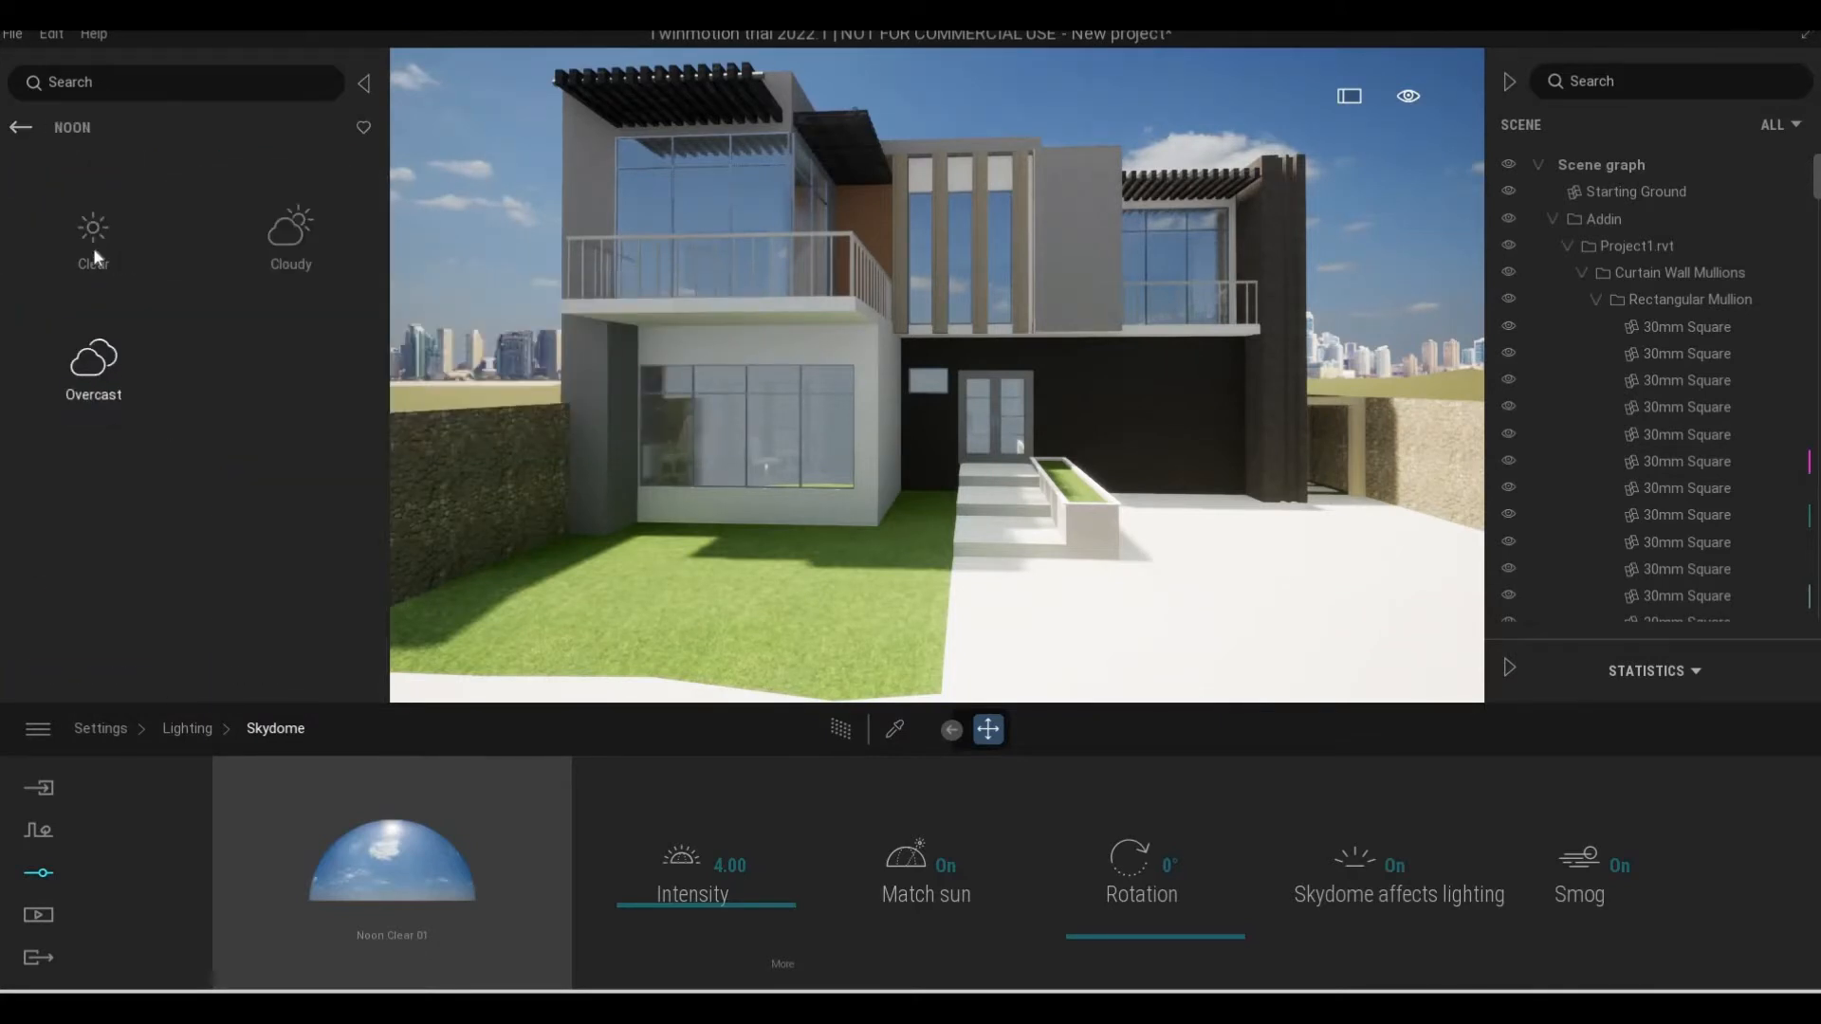
left_click(93, 365)
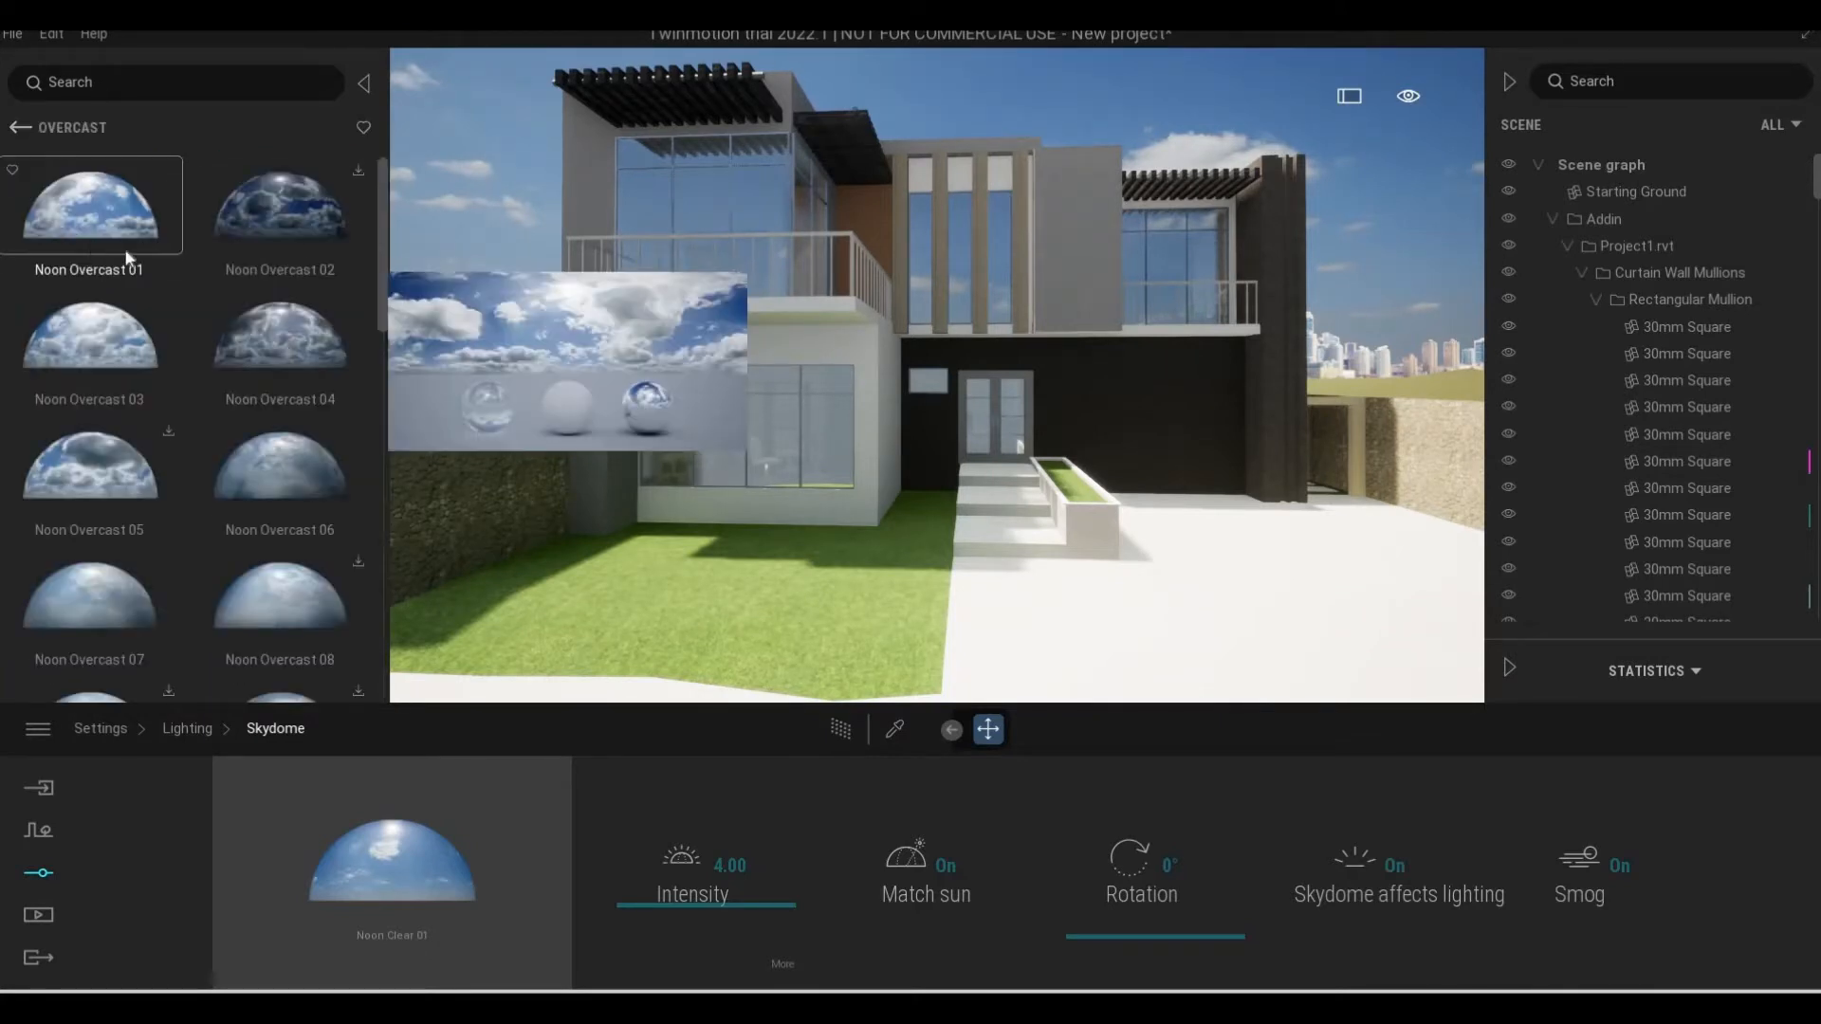
left_click(21, 131)
left_click(21, 131)
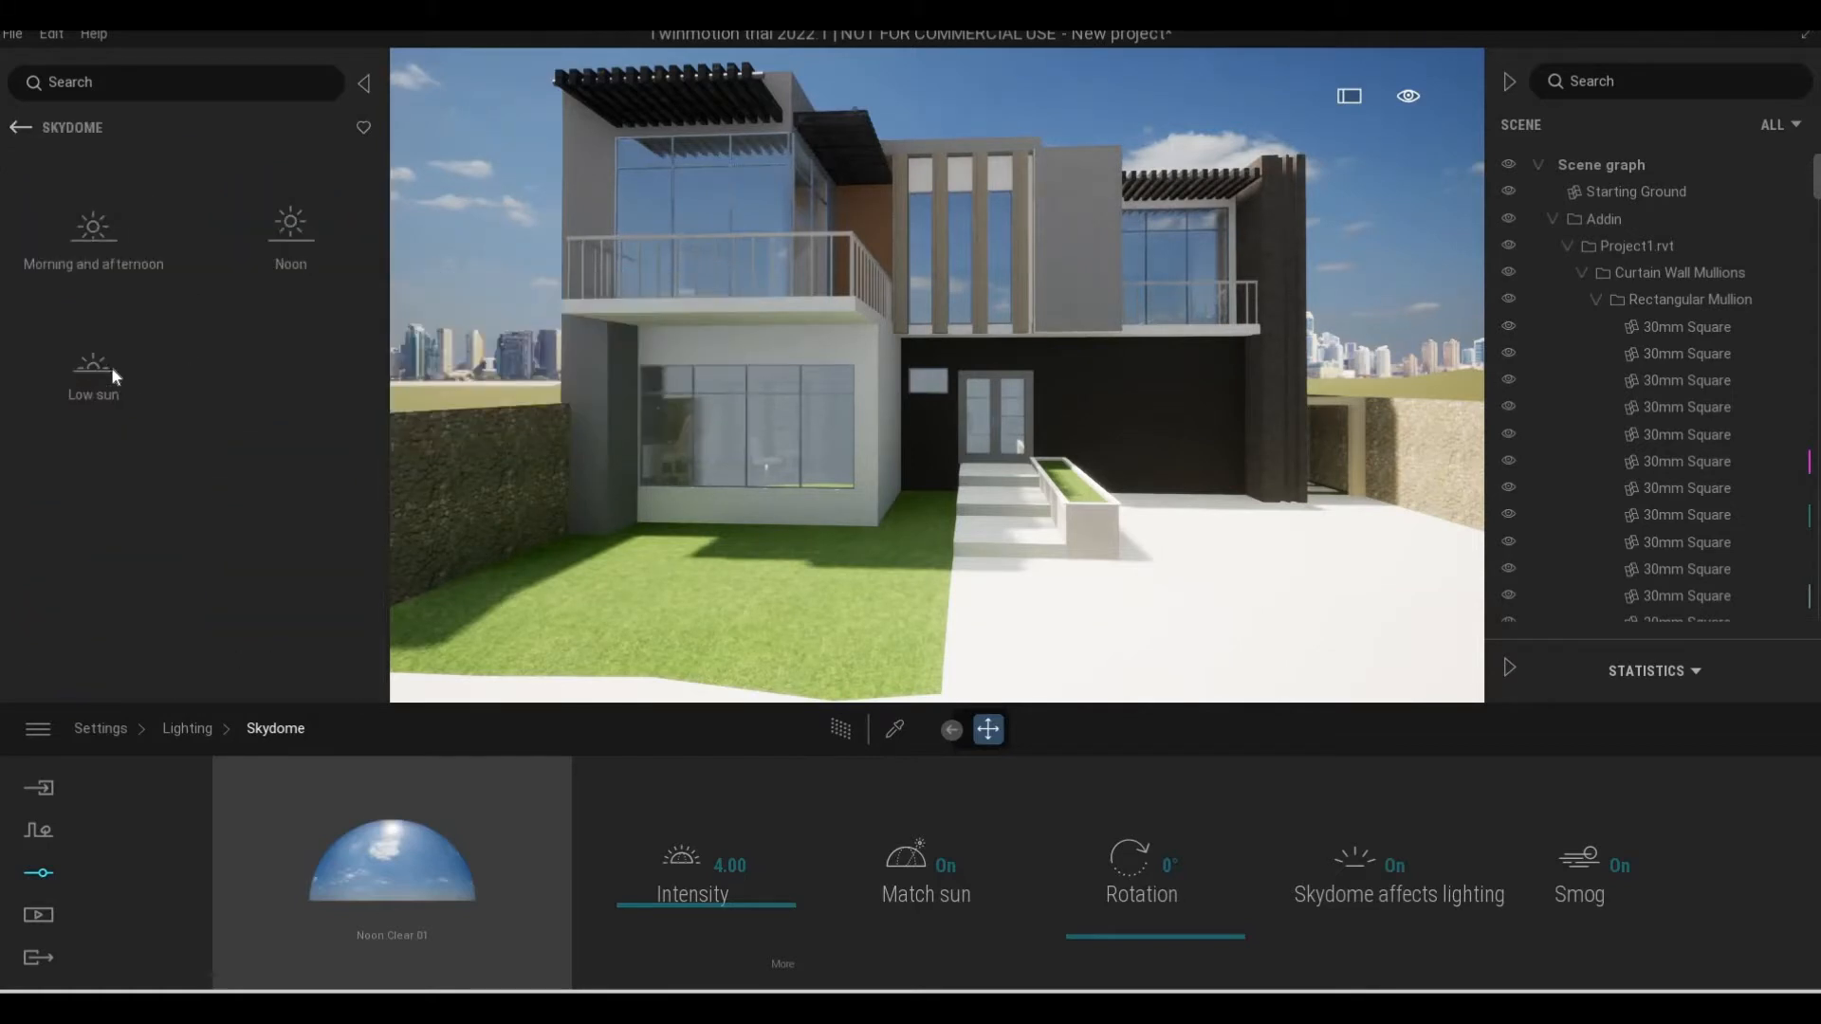
Replace the scene's skydome with the low-sun sky LowSun Cloudy 02
left_click(178, 379)
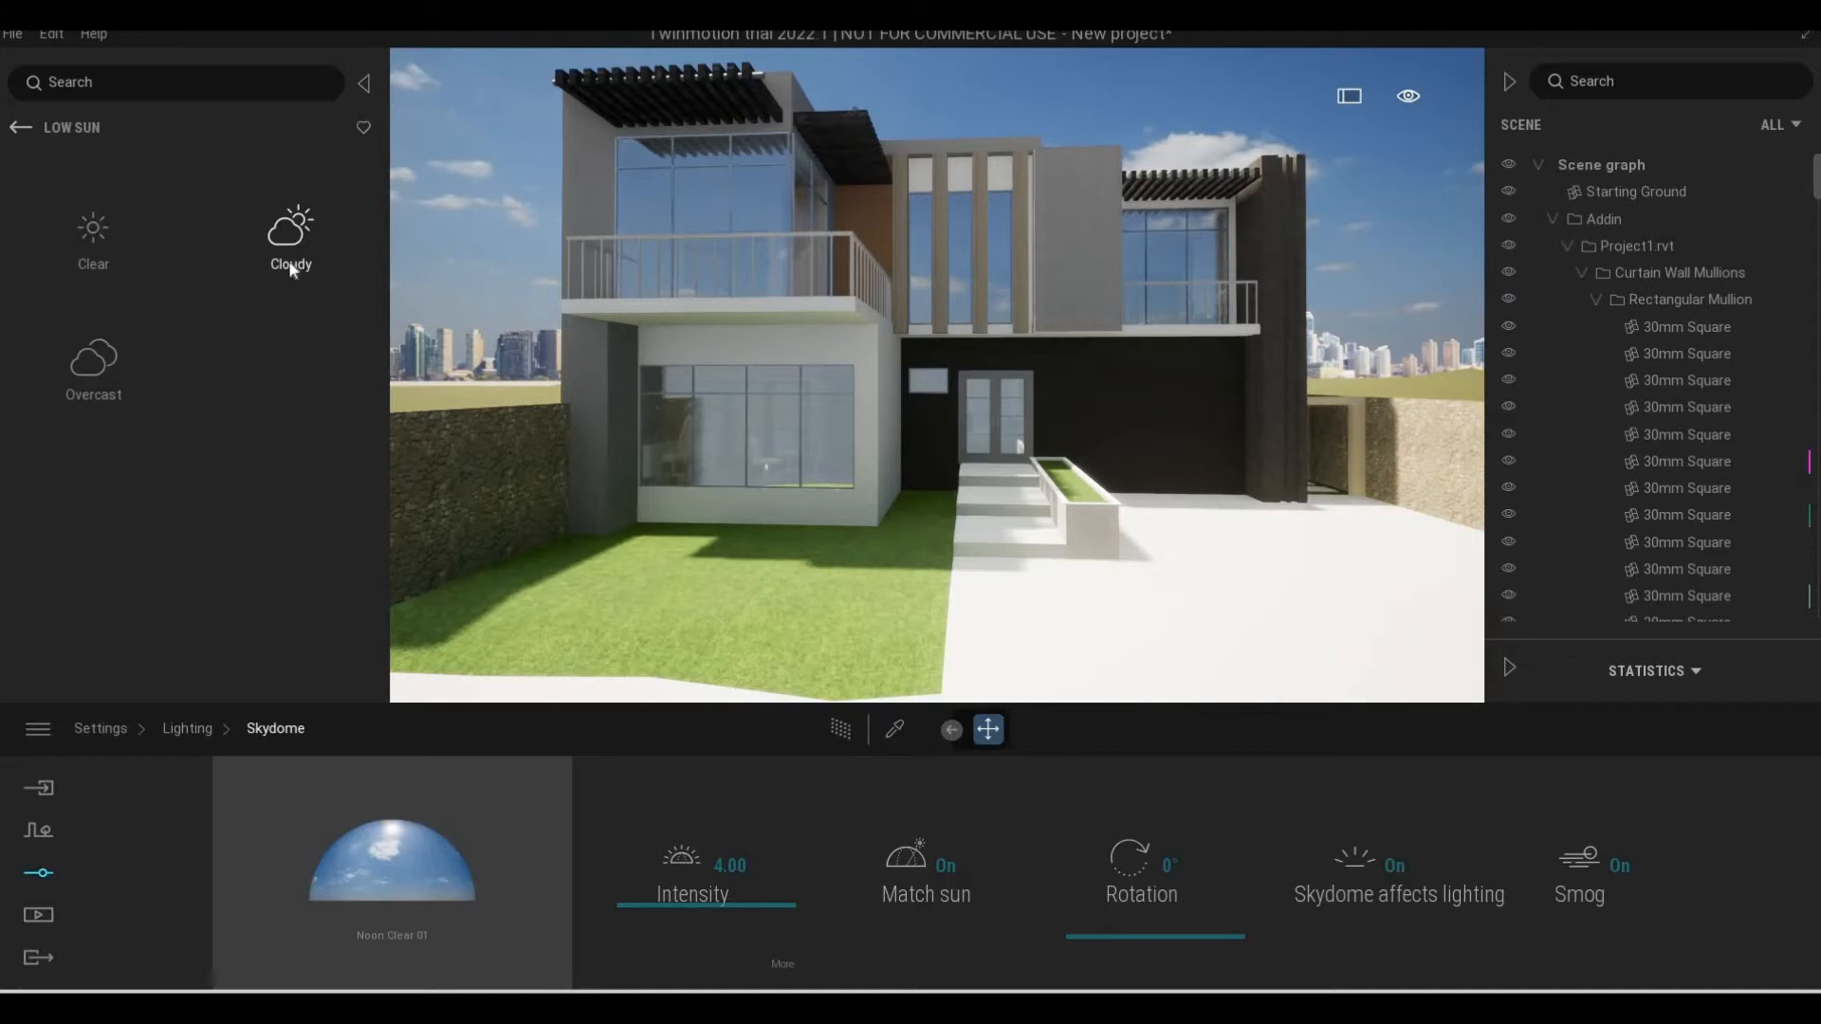
left_click(286, 244)
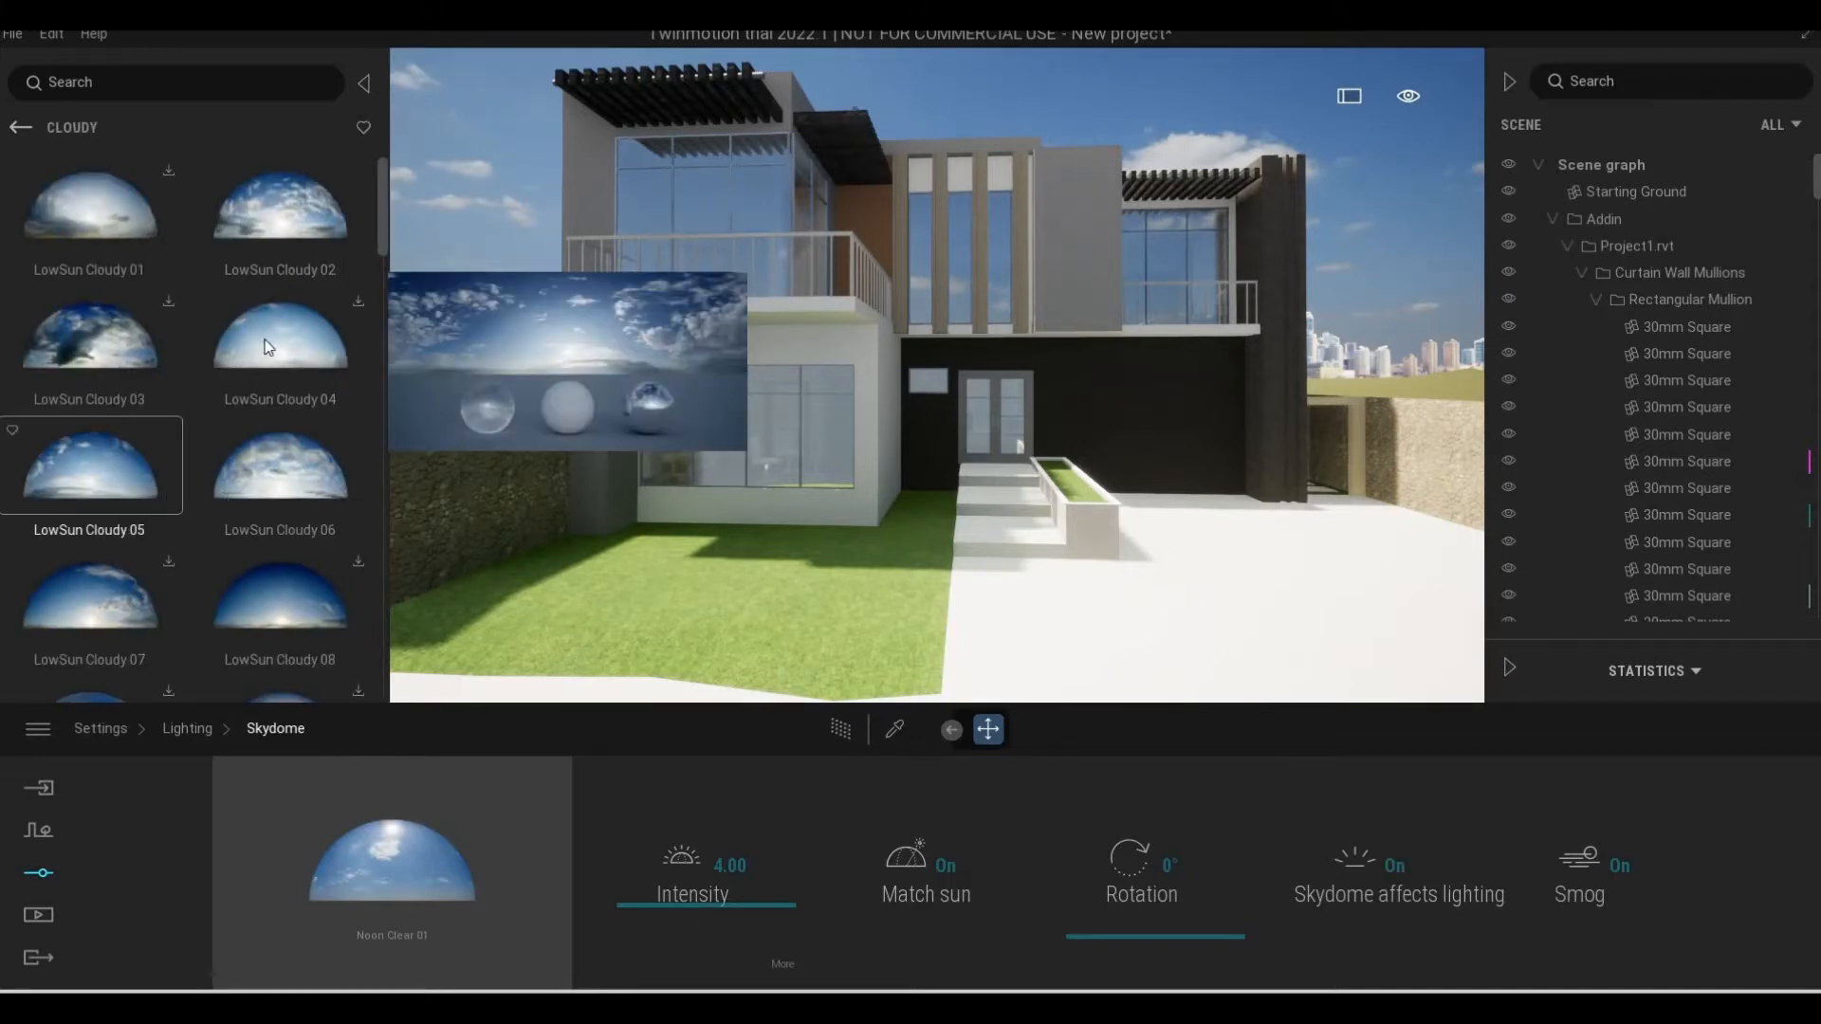
left_click_drag(408, 850, 409, 849)
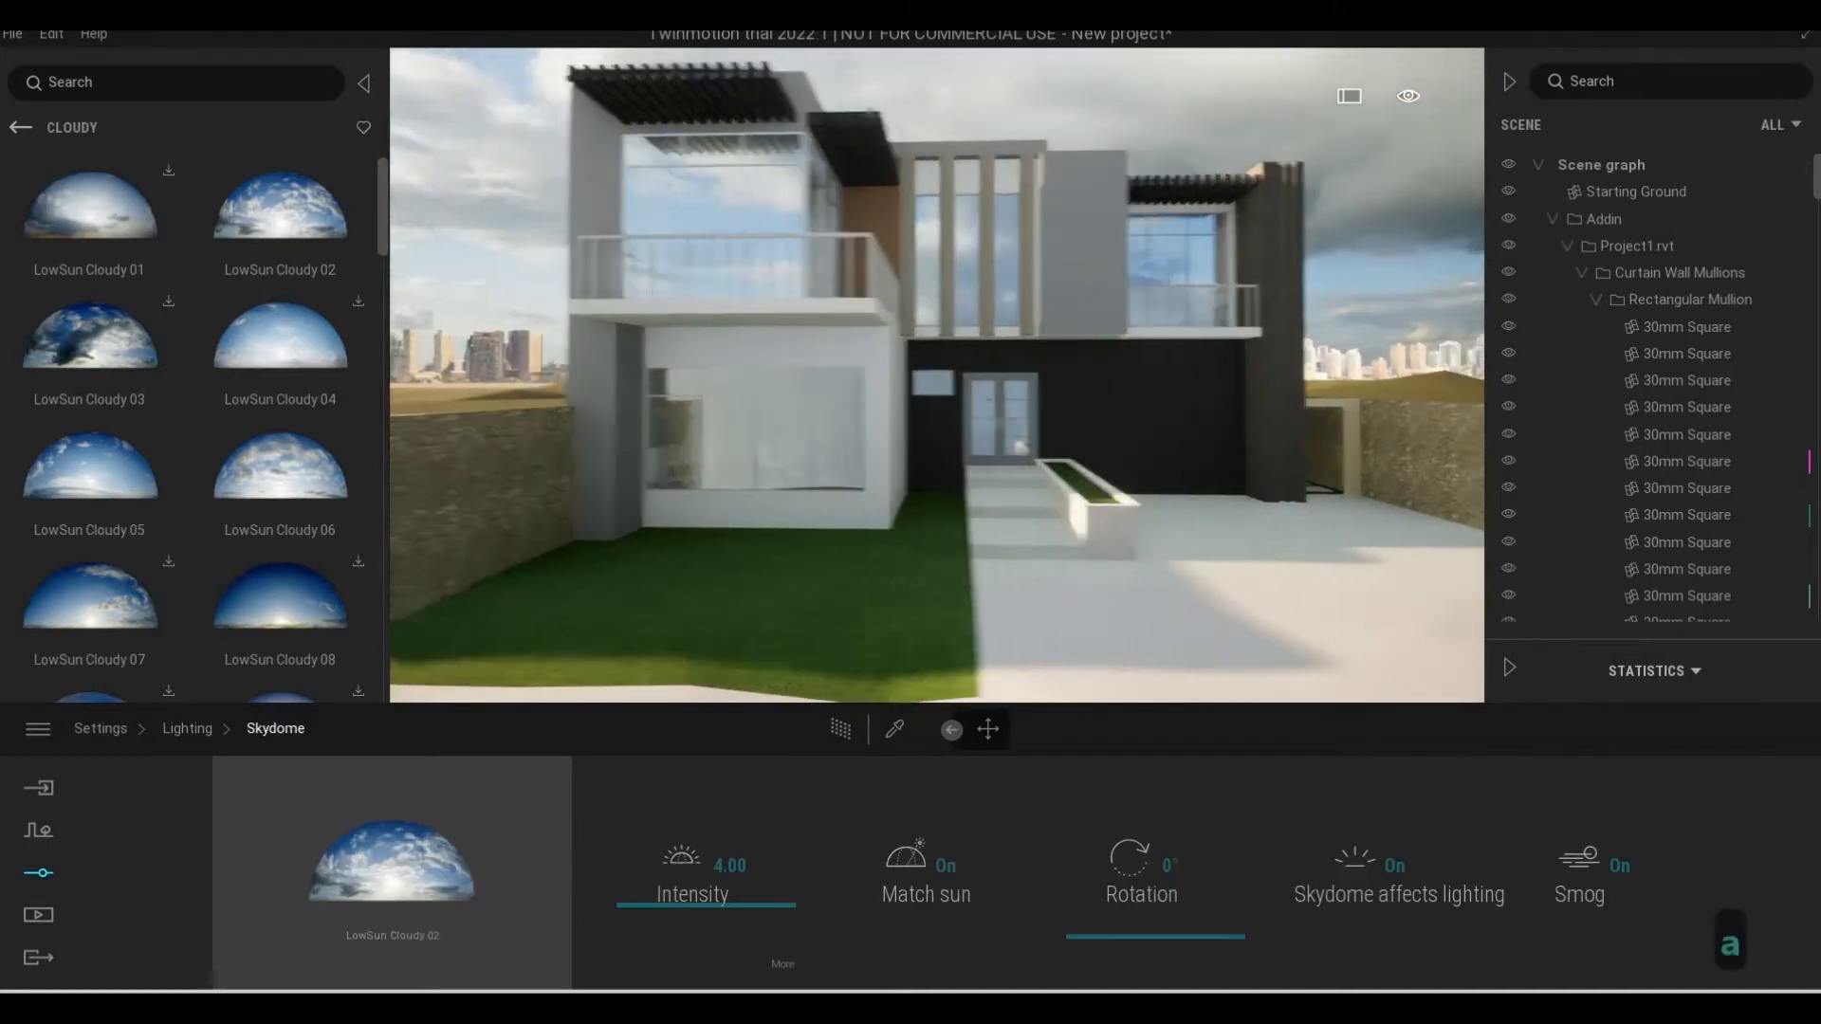
key("e")
key("d")
key("w")
key("d")
key("s")
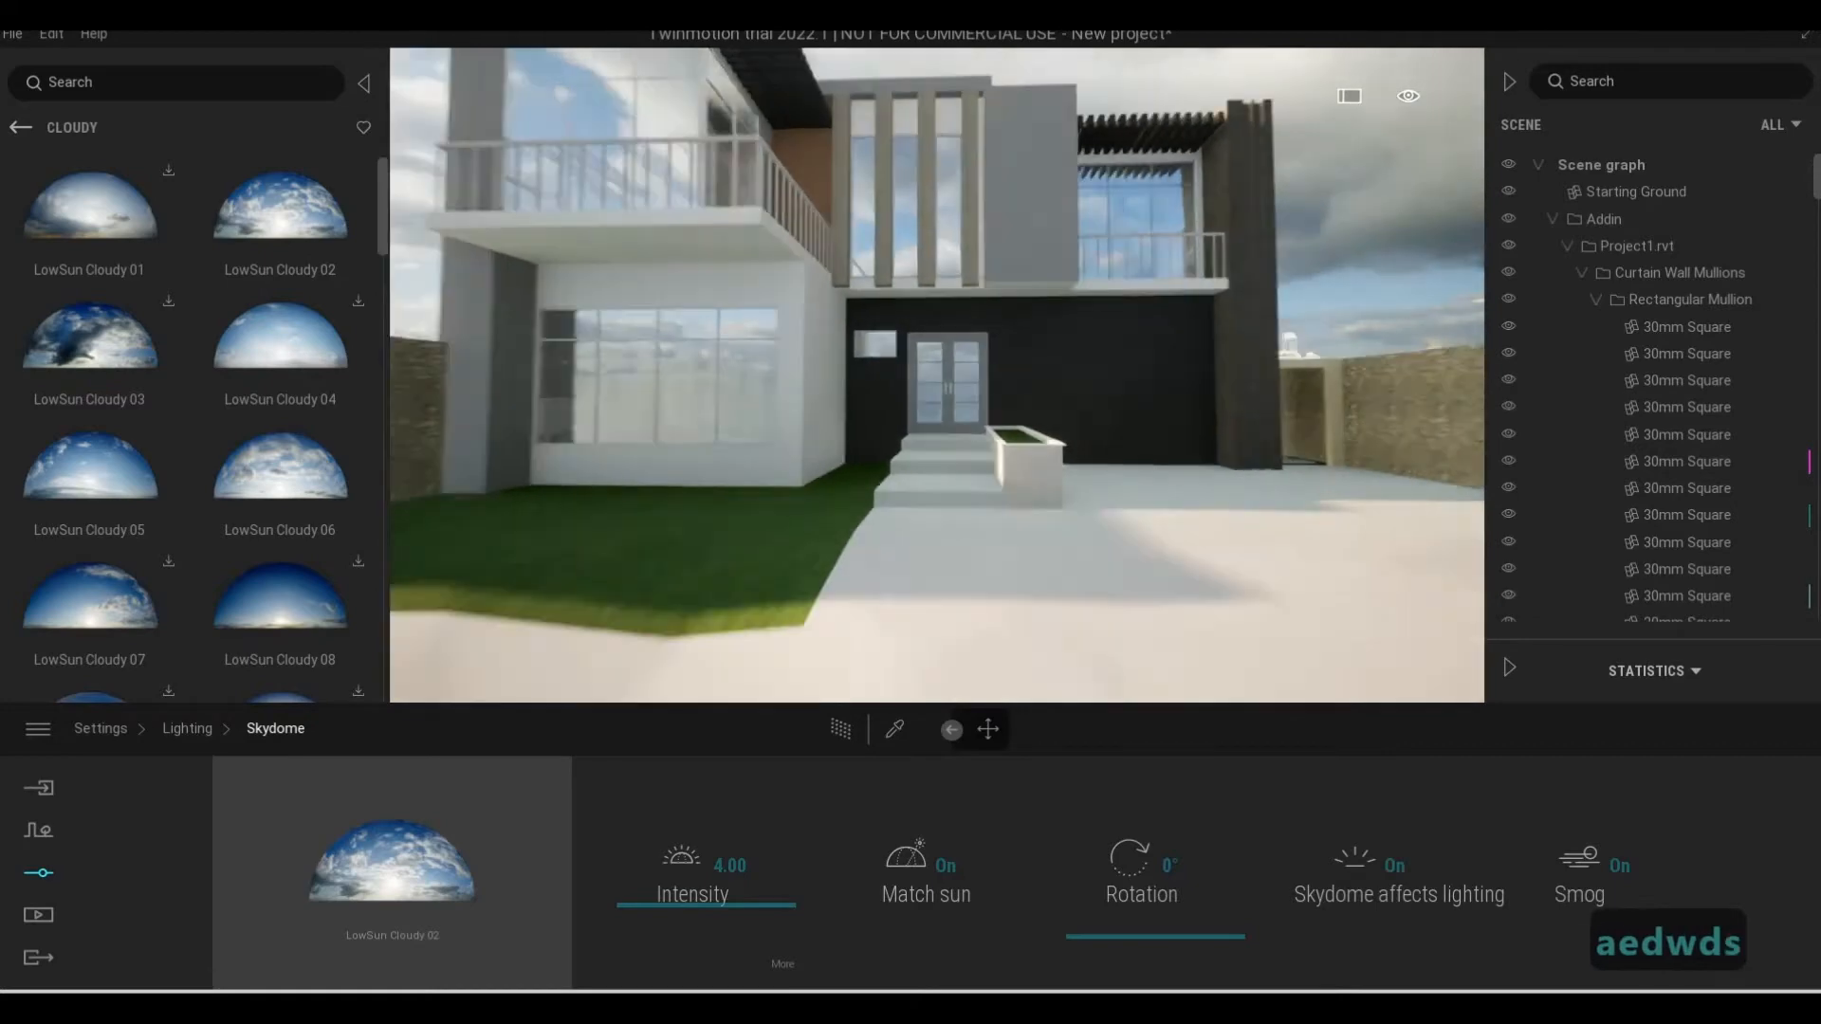
Rotate the LowSun Cloudy 02 skydome to 286° and view the sun's position beside the house
key("d")
key("q")
key("d")
key("w")
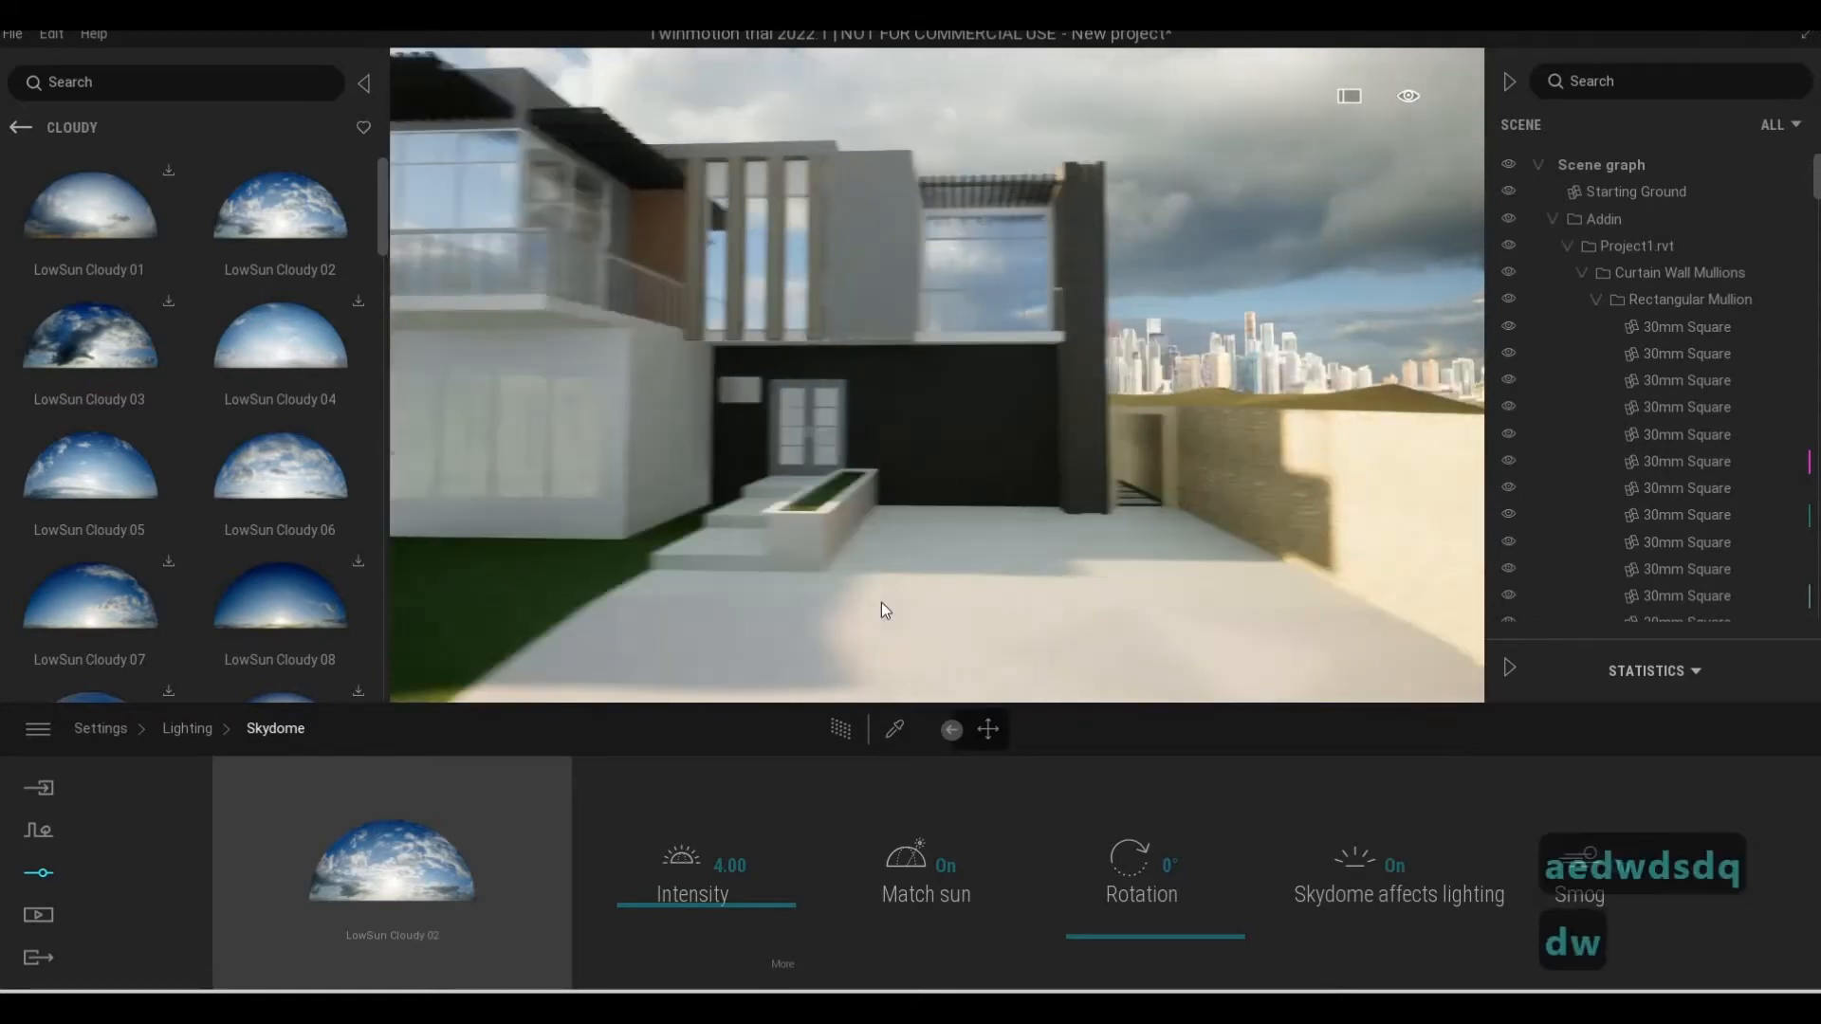
key("s")
key("s")
key("a")
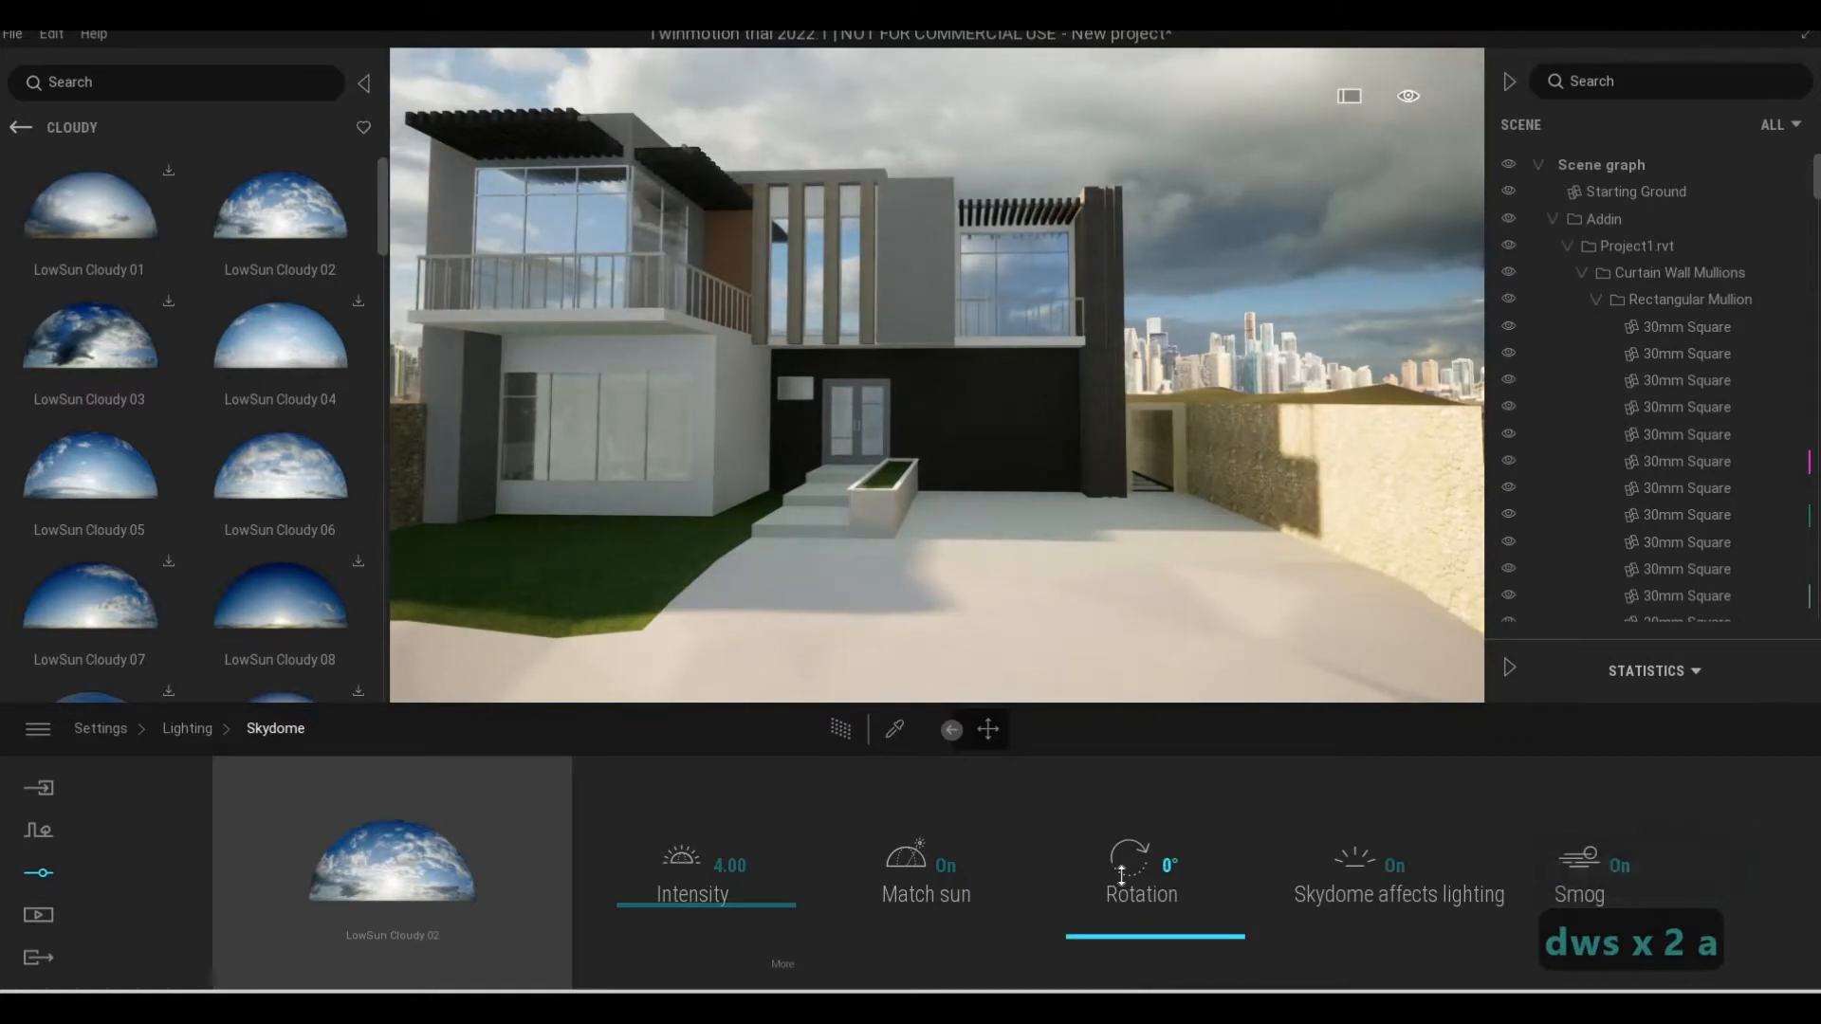
left_click_drag(1121, 875, 1073, 806)
key("a")
key("a")
key("a")
key("a")
key("a")
key("a")
key("a")
key("a")
key("a")
key("a")
key("a")
key("a")
key("a")
key("a")
key("a")
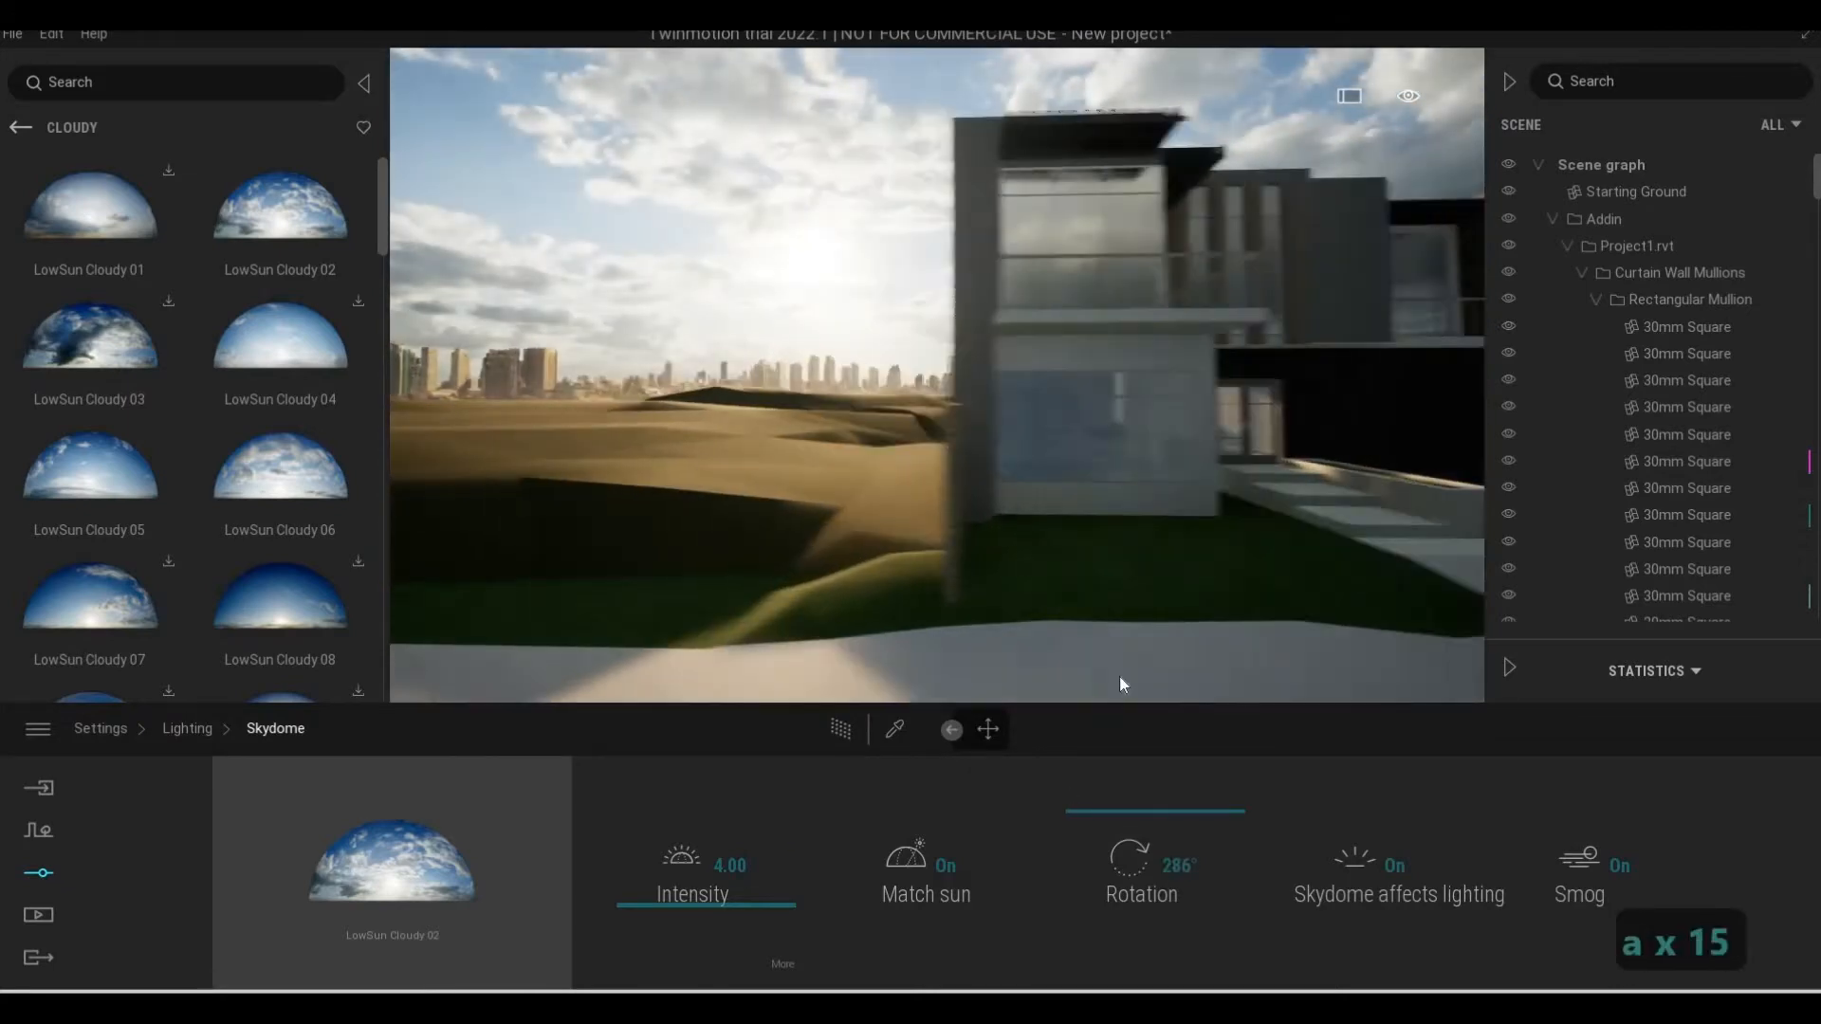
key("a")
key("a")
key("a")
Set the skydome rotation to 270° and check the light on the front facade
key("d")
key("d")
key("d")
key("d")
key("d")
key("d")
key("d")
key("d")
key("d")
left_click_drag(1138, 808, 1143, 813)
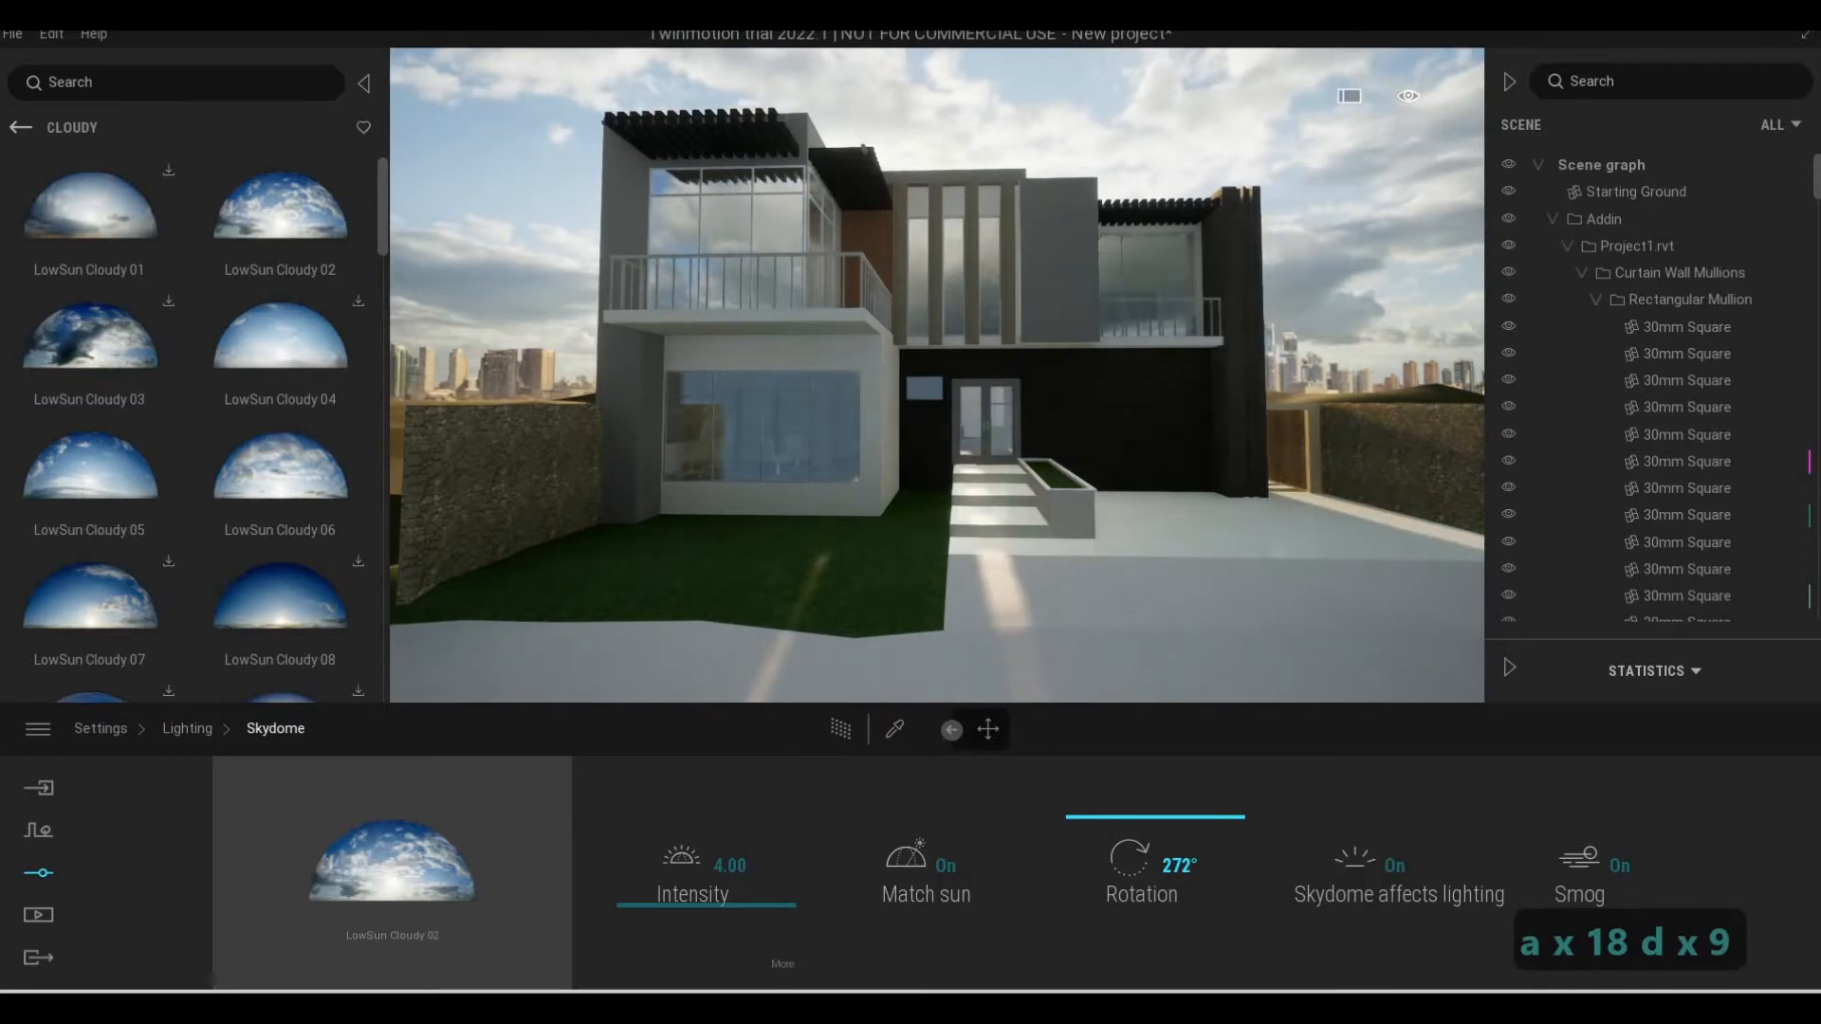
key("d")
key("a")
key("d")
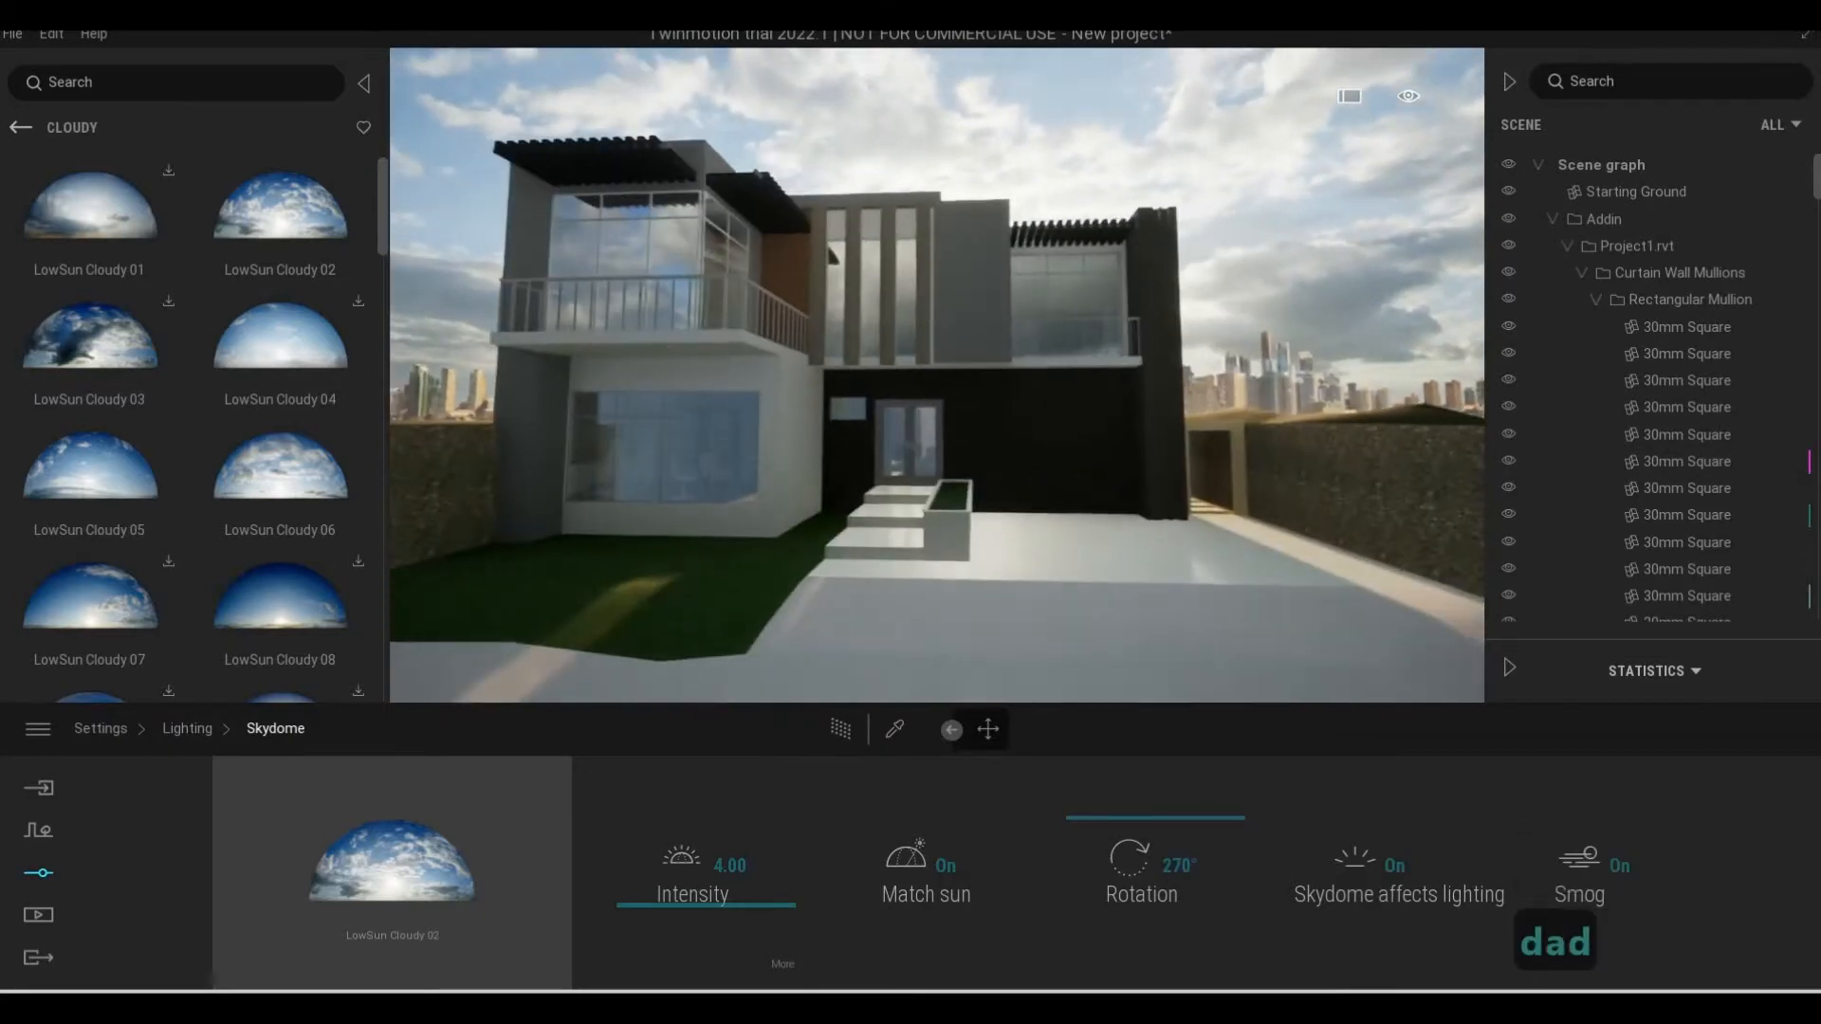
key("s")
key("d")
key("d")
key("d")
key("d")
key("d")
key("d")
key("d")
key("d")
key("d")
key("a")
key("a")
key("a")
key("a")
key("a")
key("a")
key("a")
key("a")
key("a")
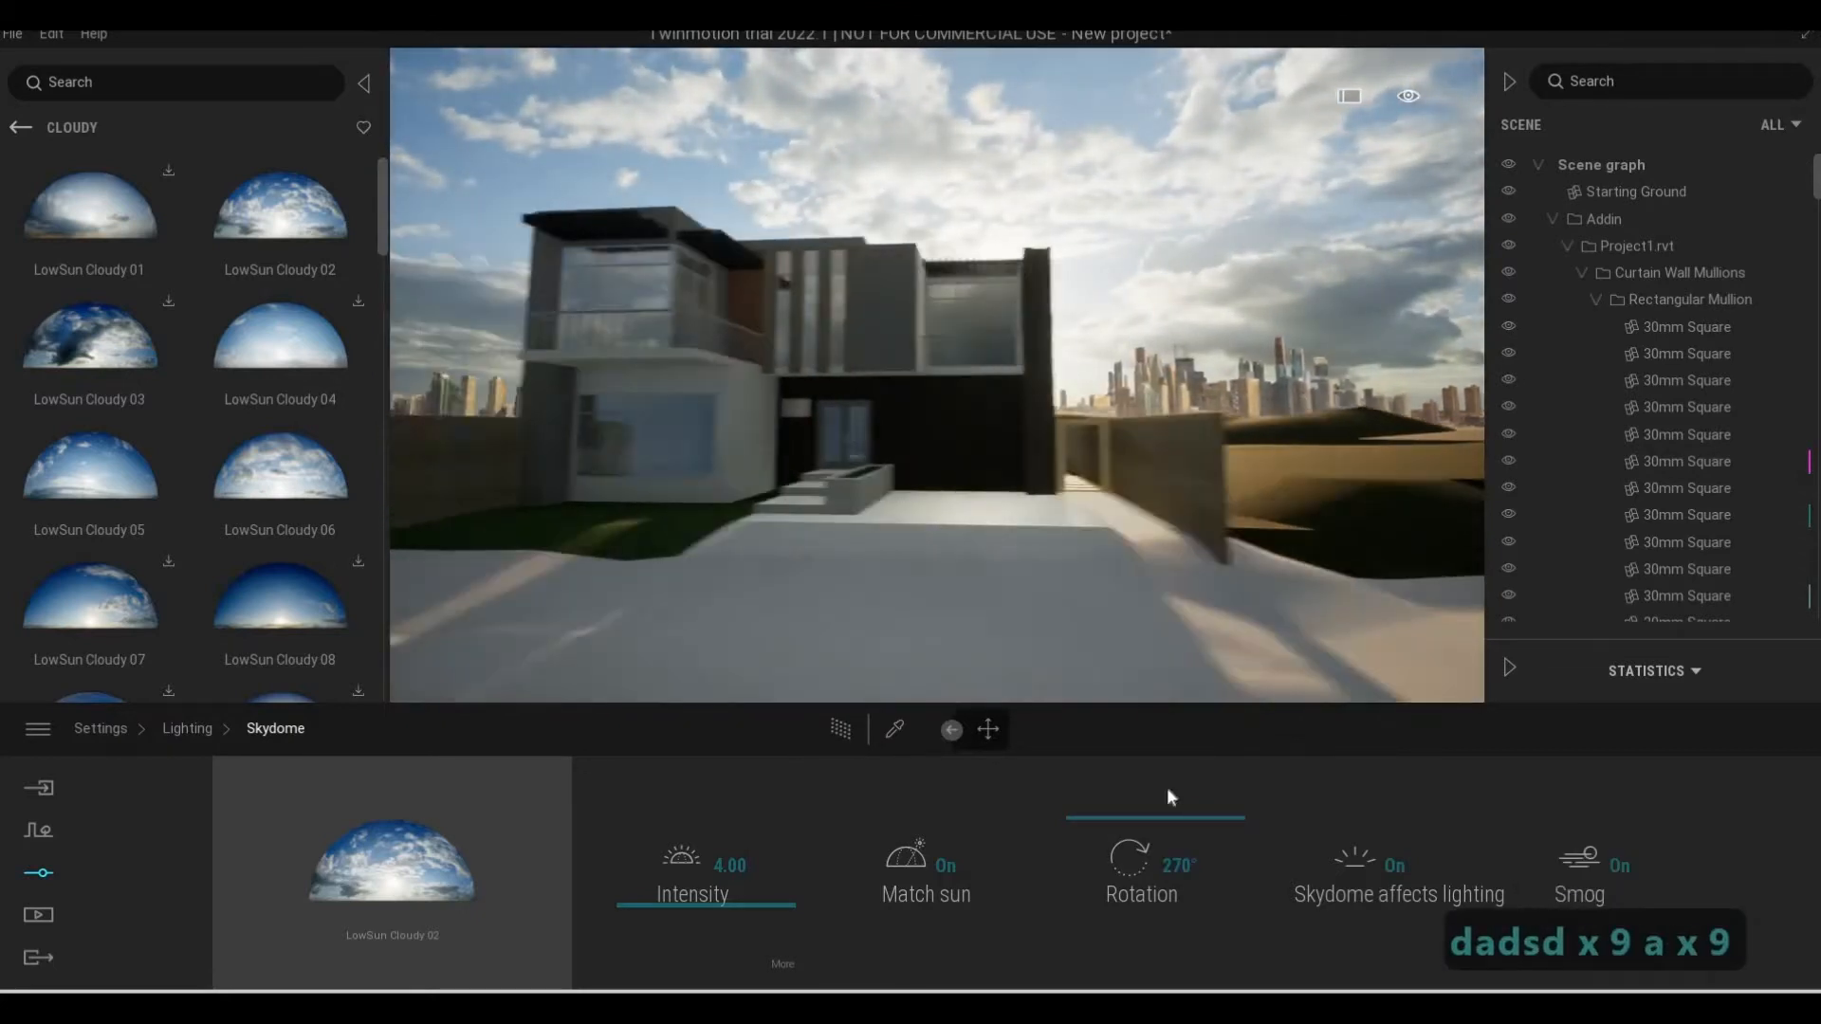
key("a")
key("a")
key("a")
key("a")
key("a")
key("a")
key("a")
Try larger skydome rotations, then settle the rotation at 275°
key("a")
left_click_drag(1121, 808, 1076, 710)
key("a")
key("d")
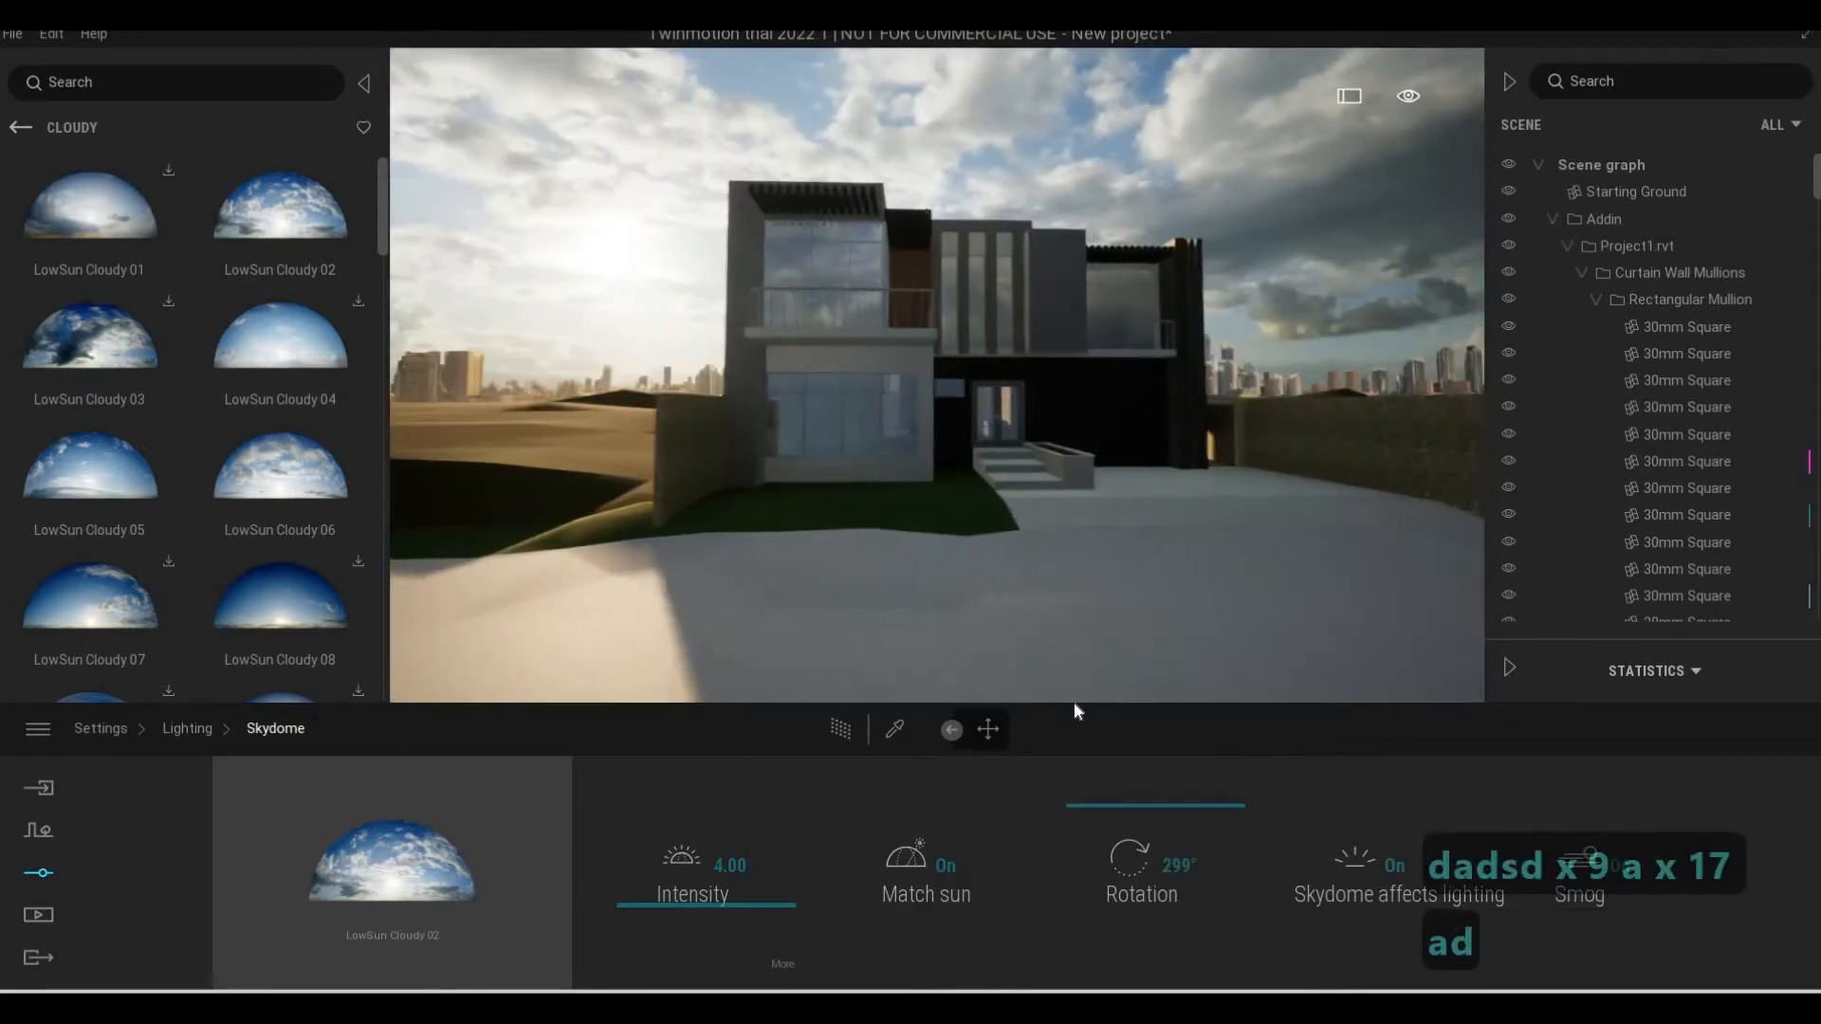
key("w")
left_click_drag(1086, 811, 1068, 713)
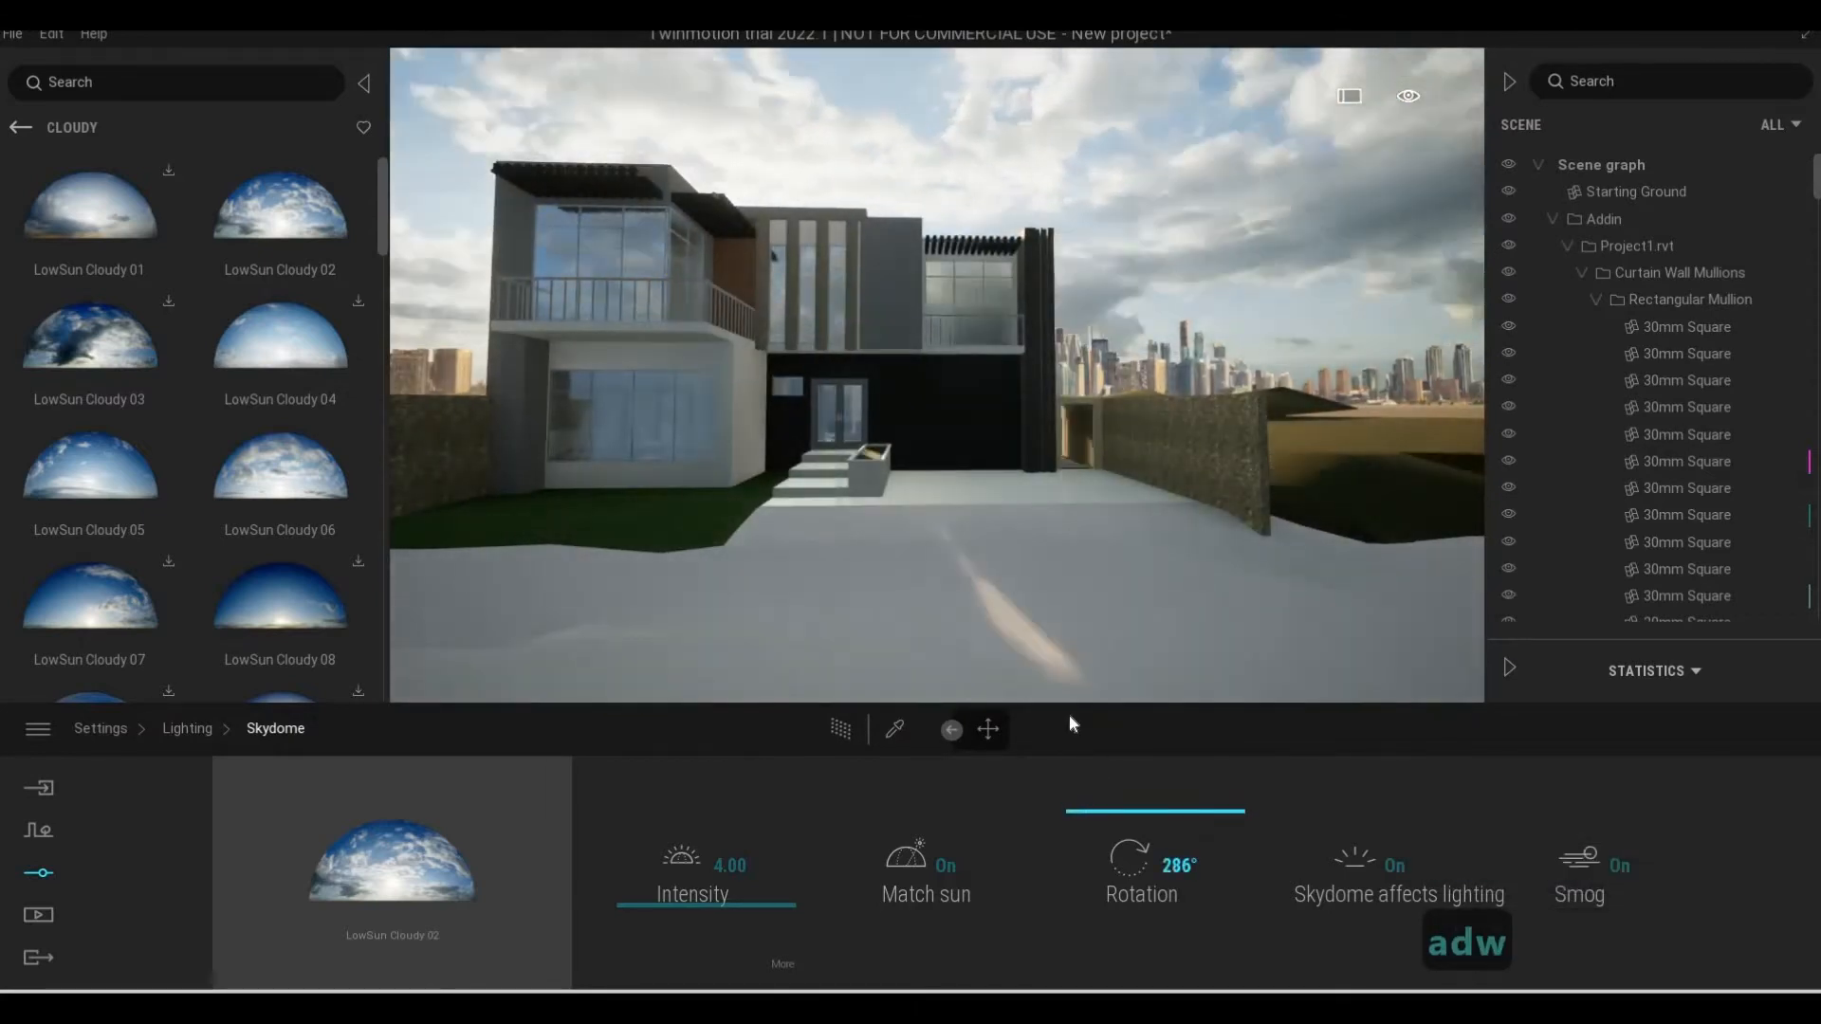
key("a")
key("d")
key("w")
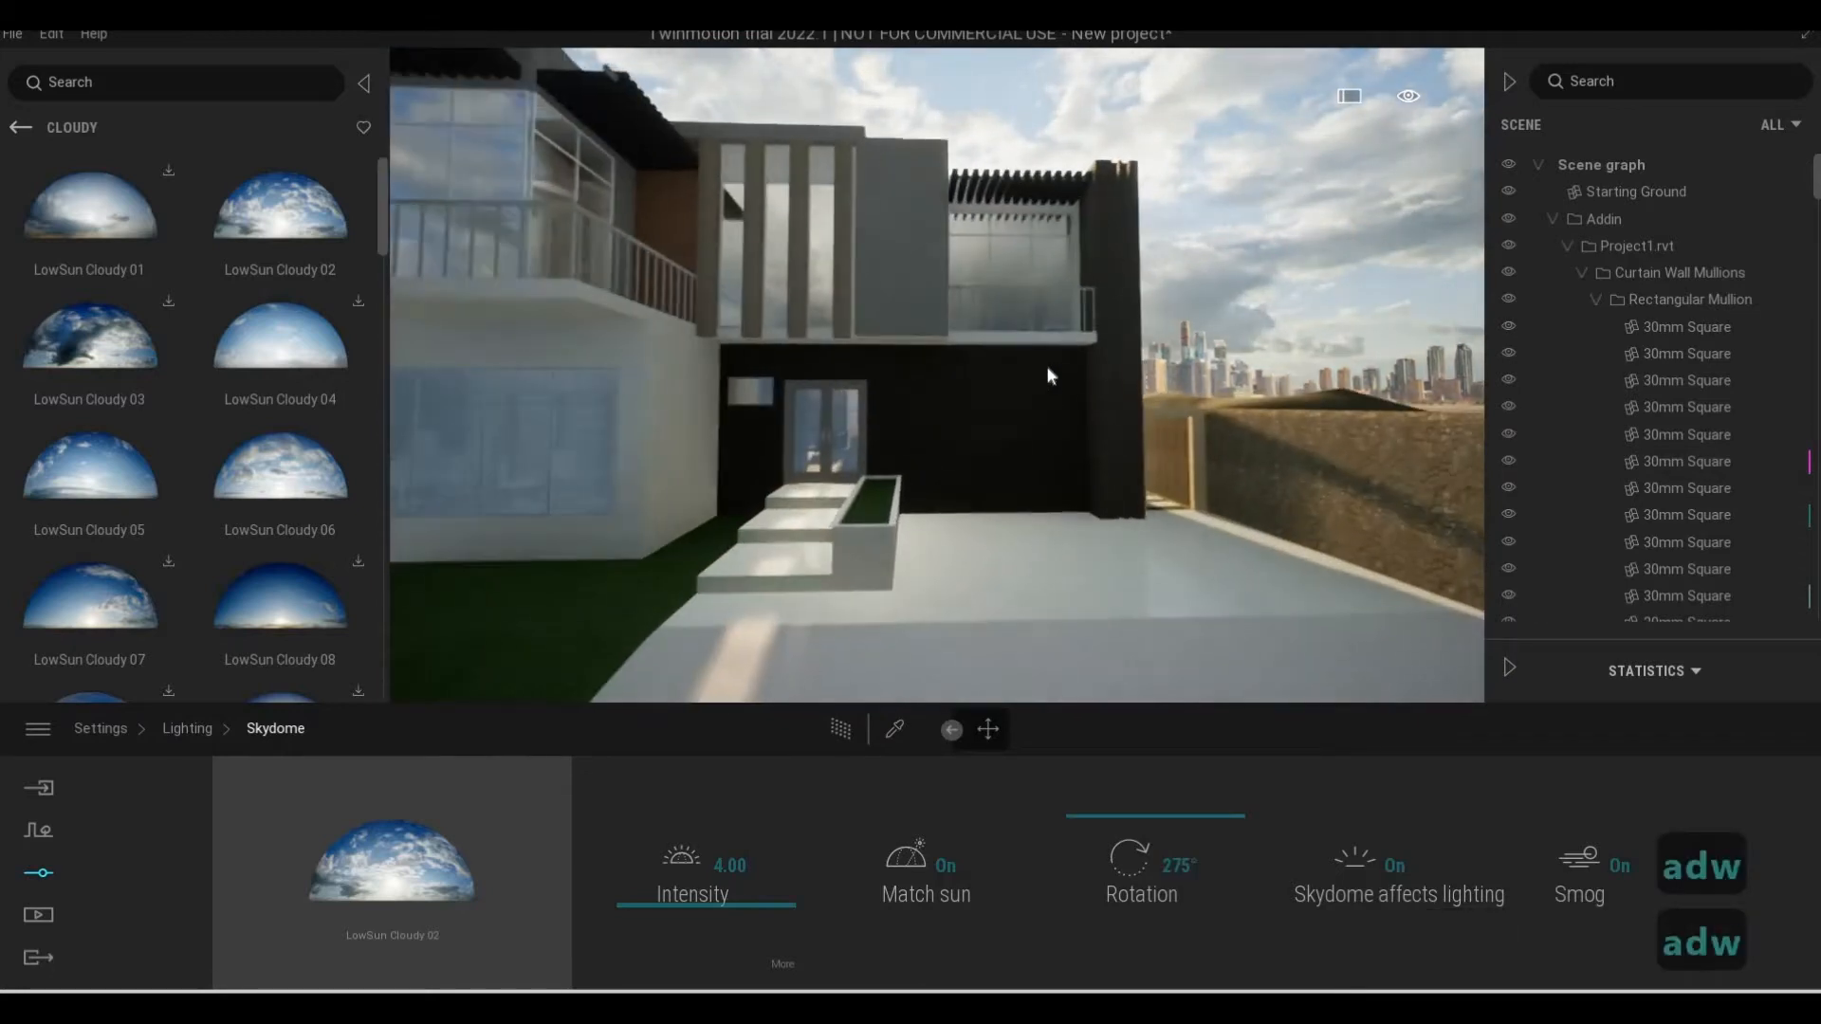
Set the skydome intensity to 7.66 while judging the entrance wall's brightness, and return to the main settings
key("d")
key("w")
key("q")
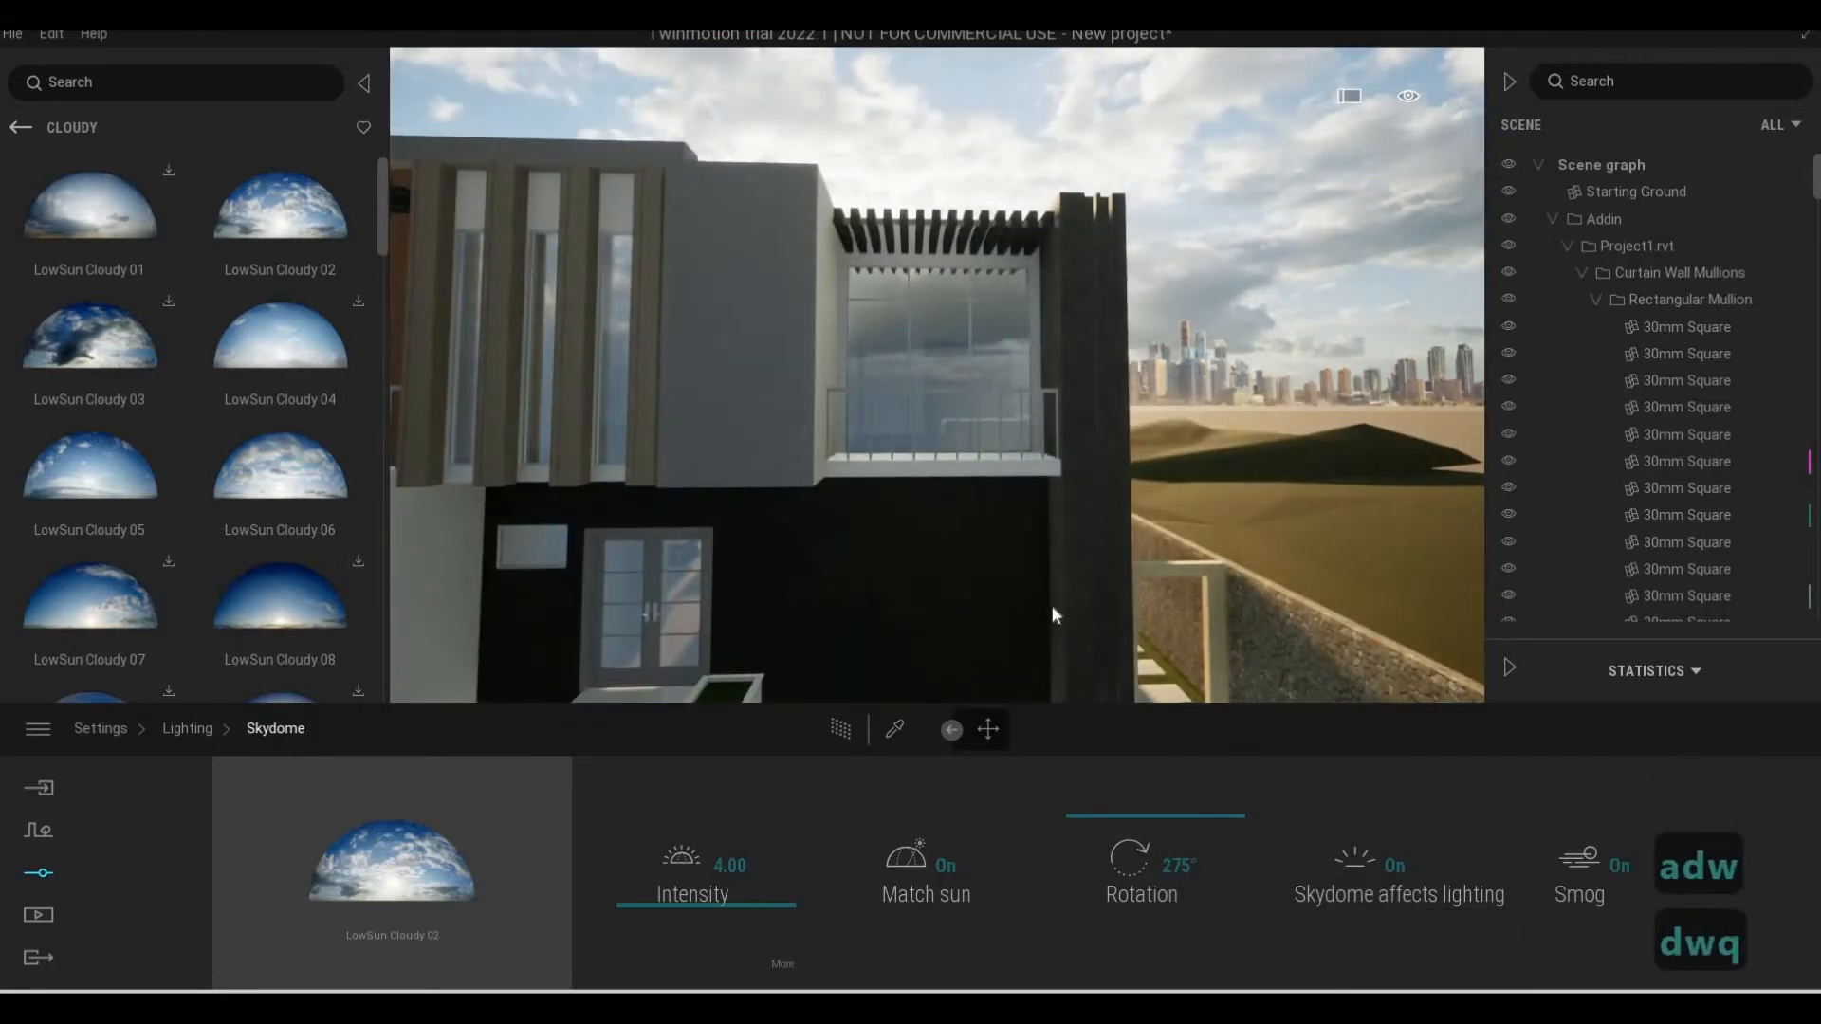
key("a")
key("e")
key("w")
key("w")
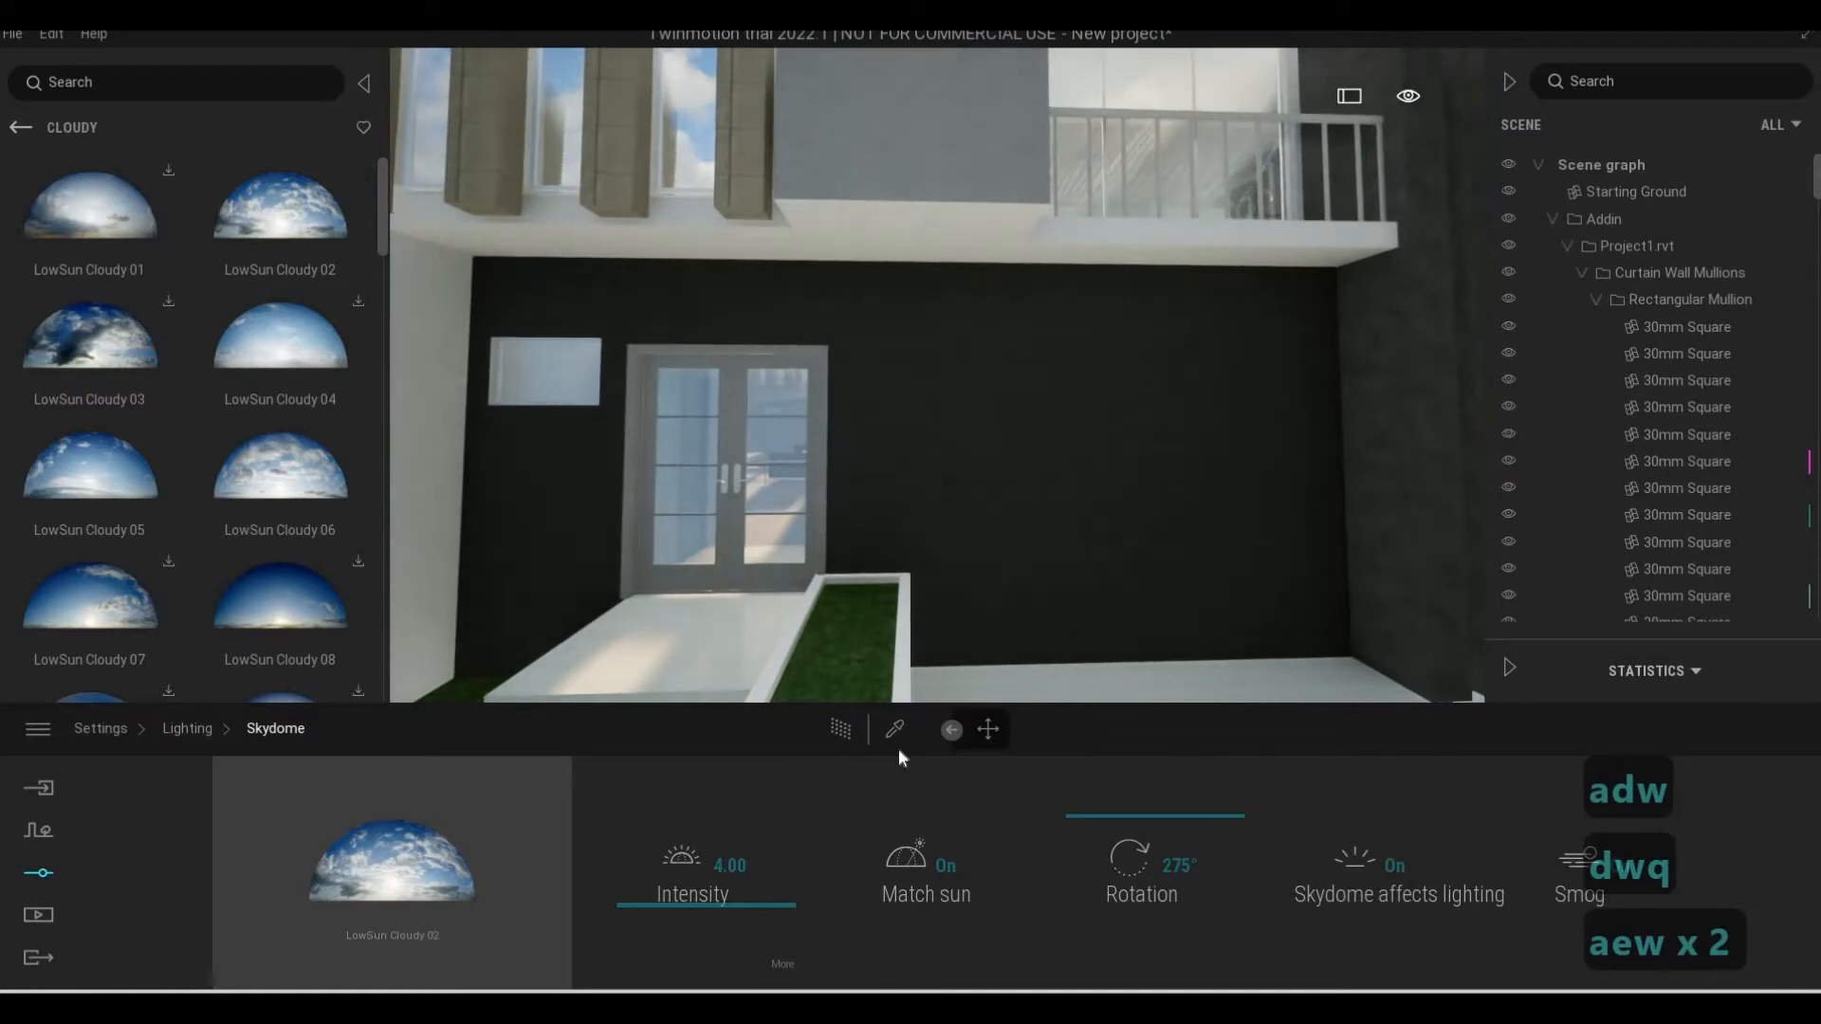
key("s")
key("d")
key("s")
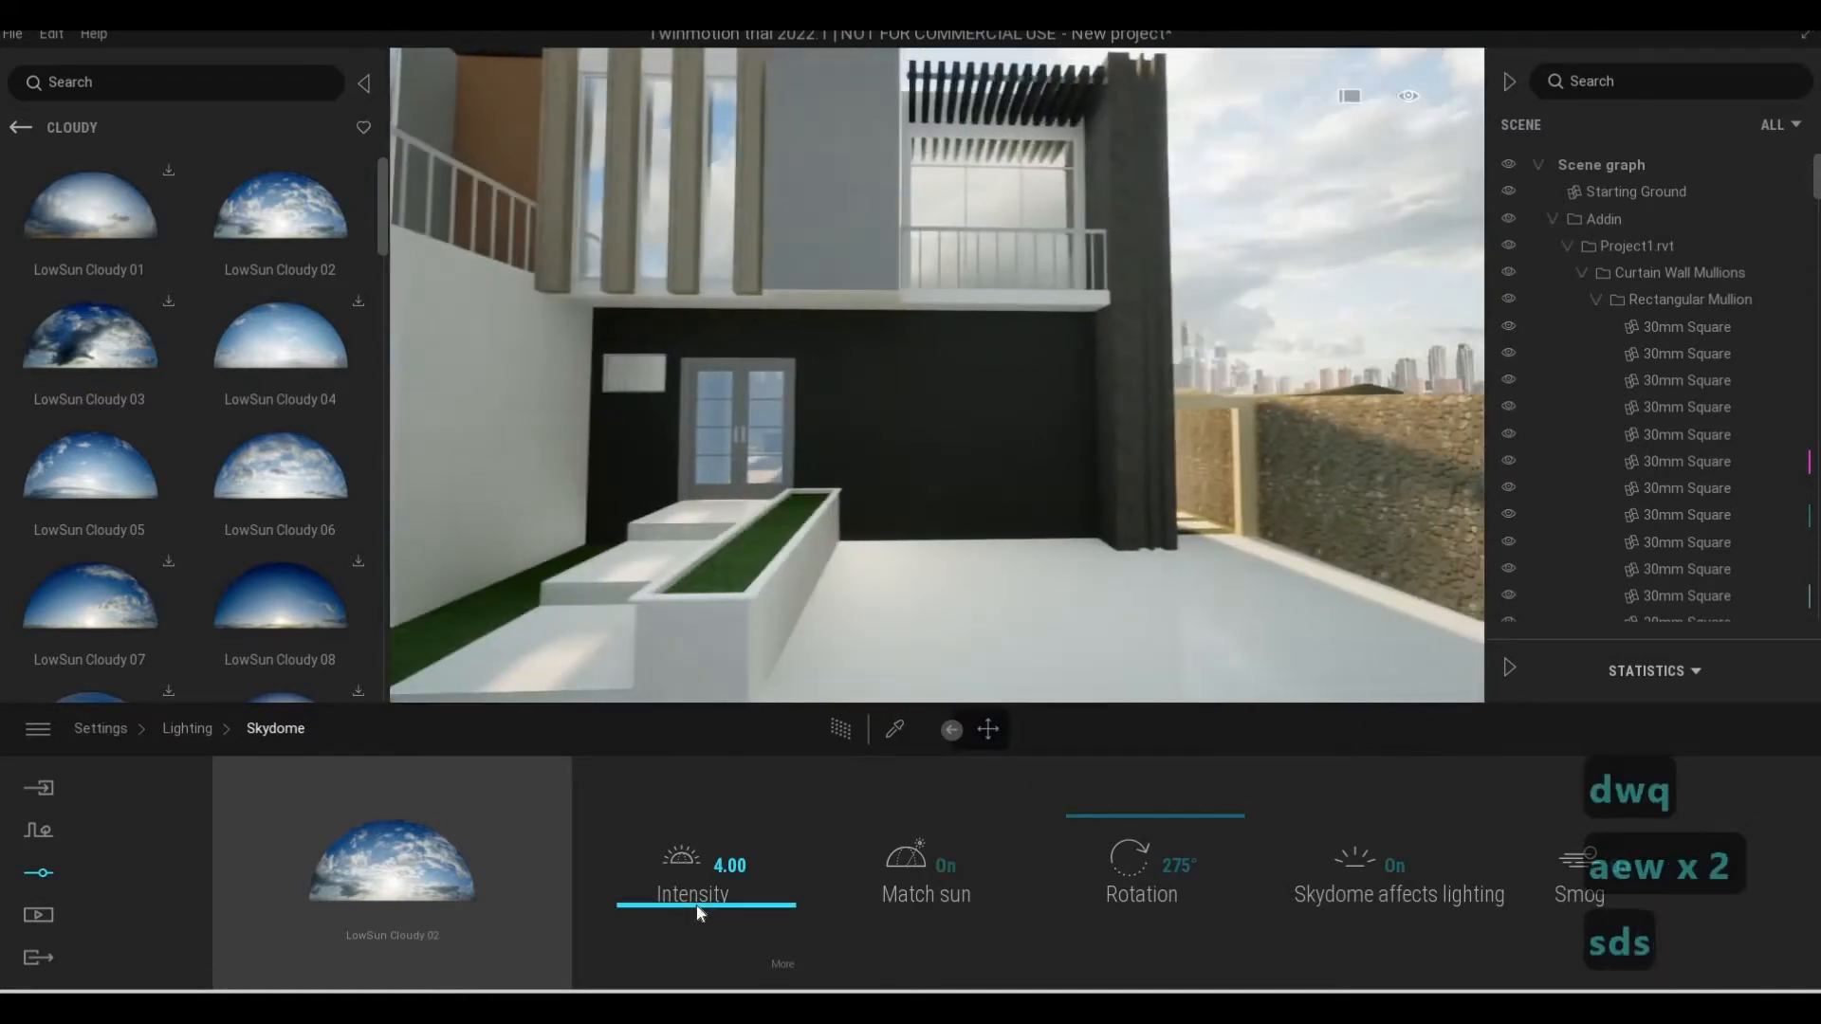
left_click(696, 902)
left_click_drag(701, 877, 701, 880)
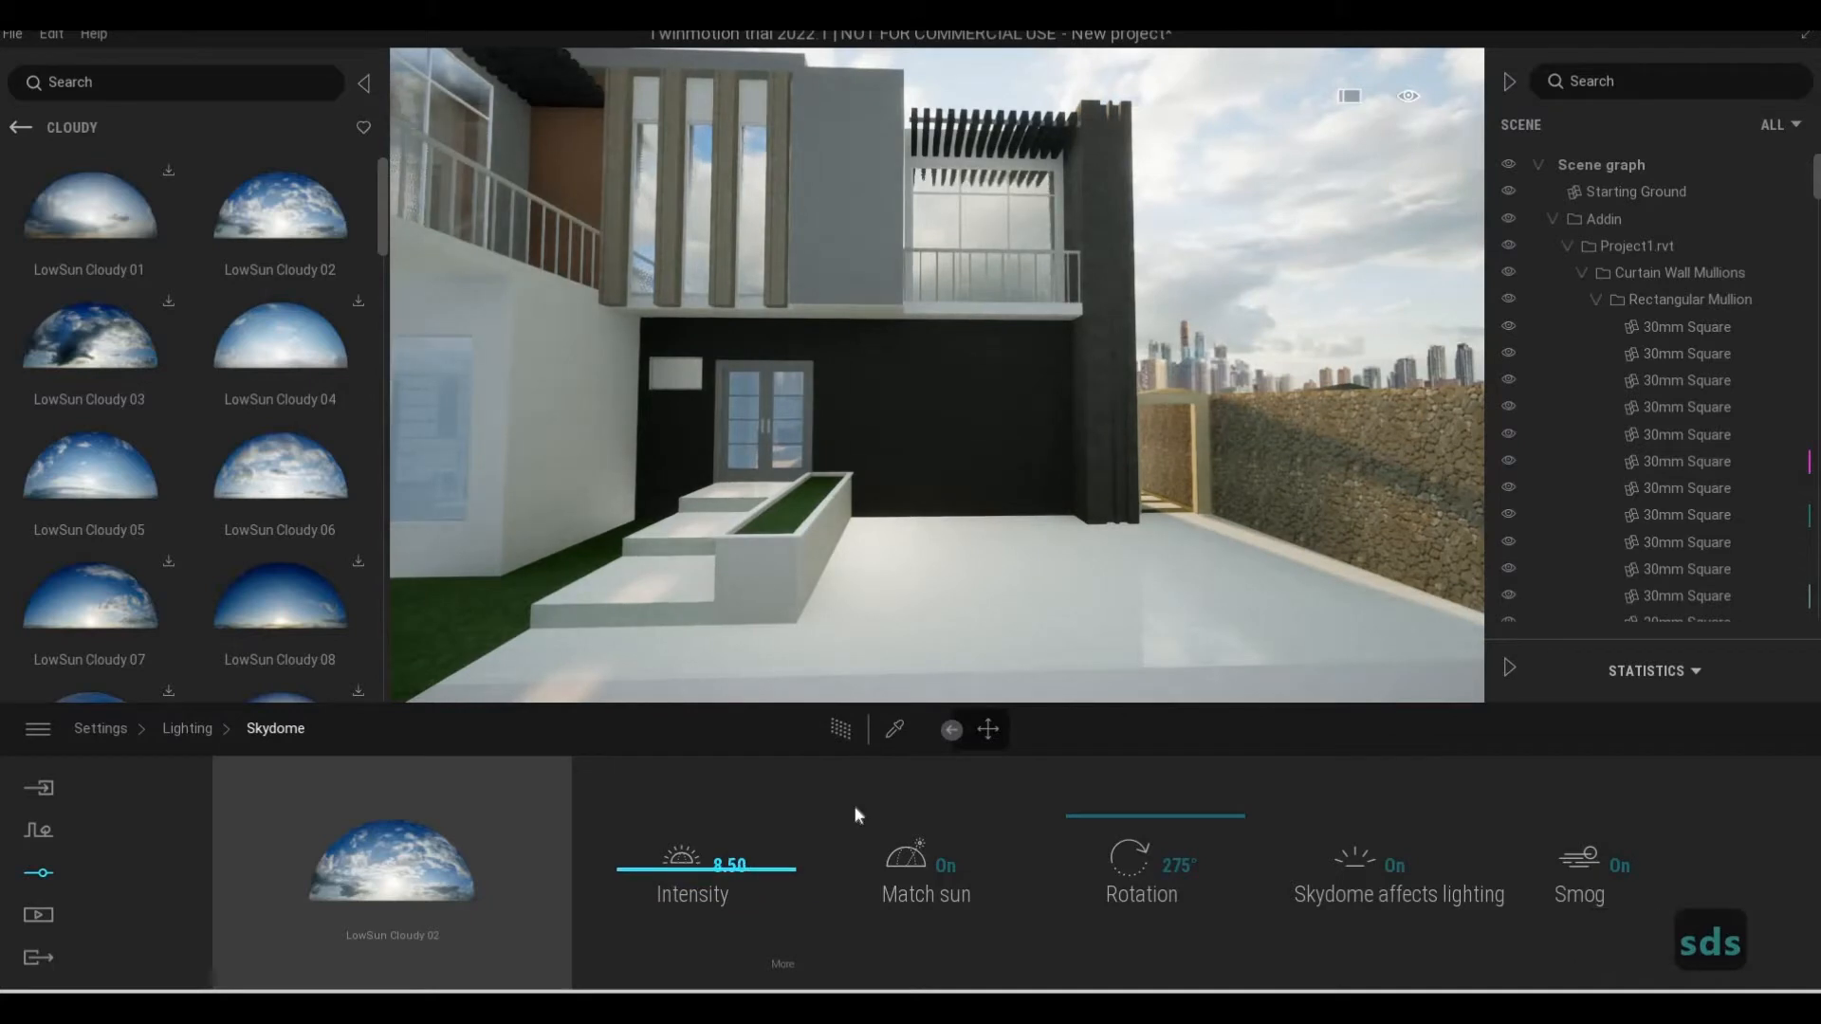
left_click_drag(856, 808, 877, 817)
key("s")
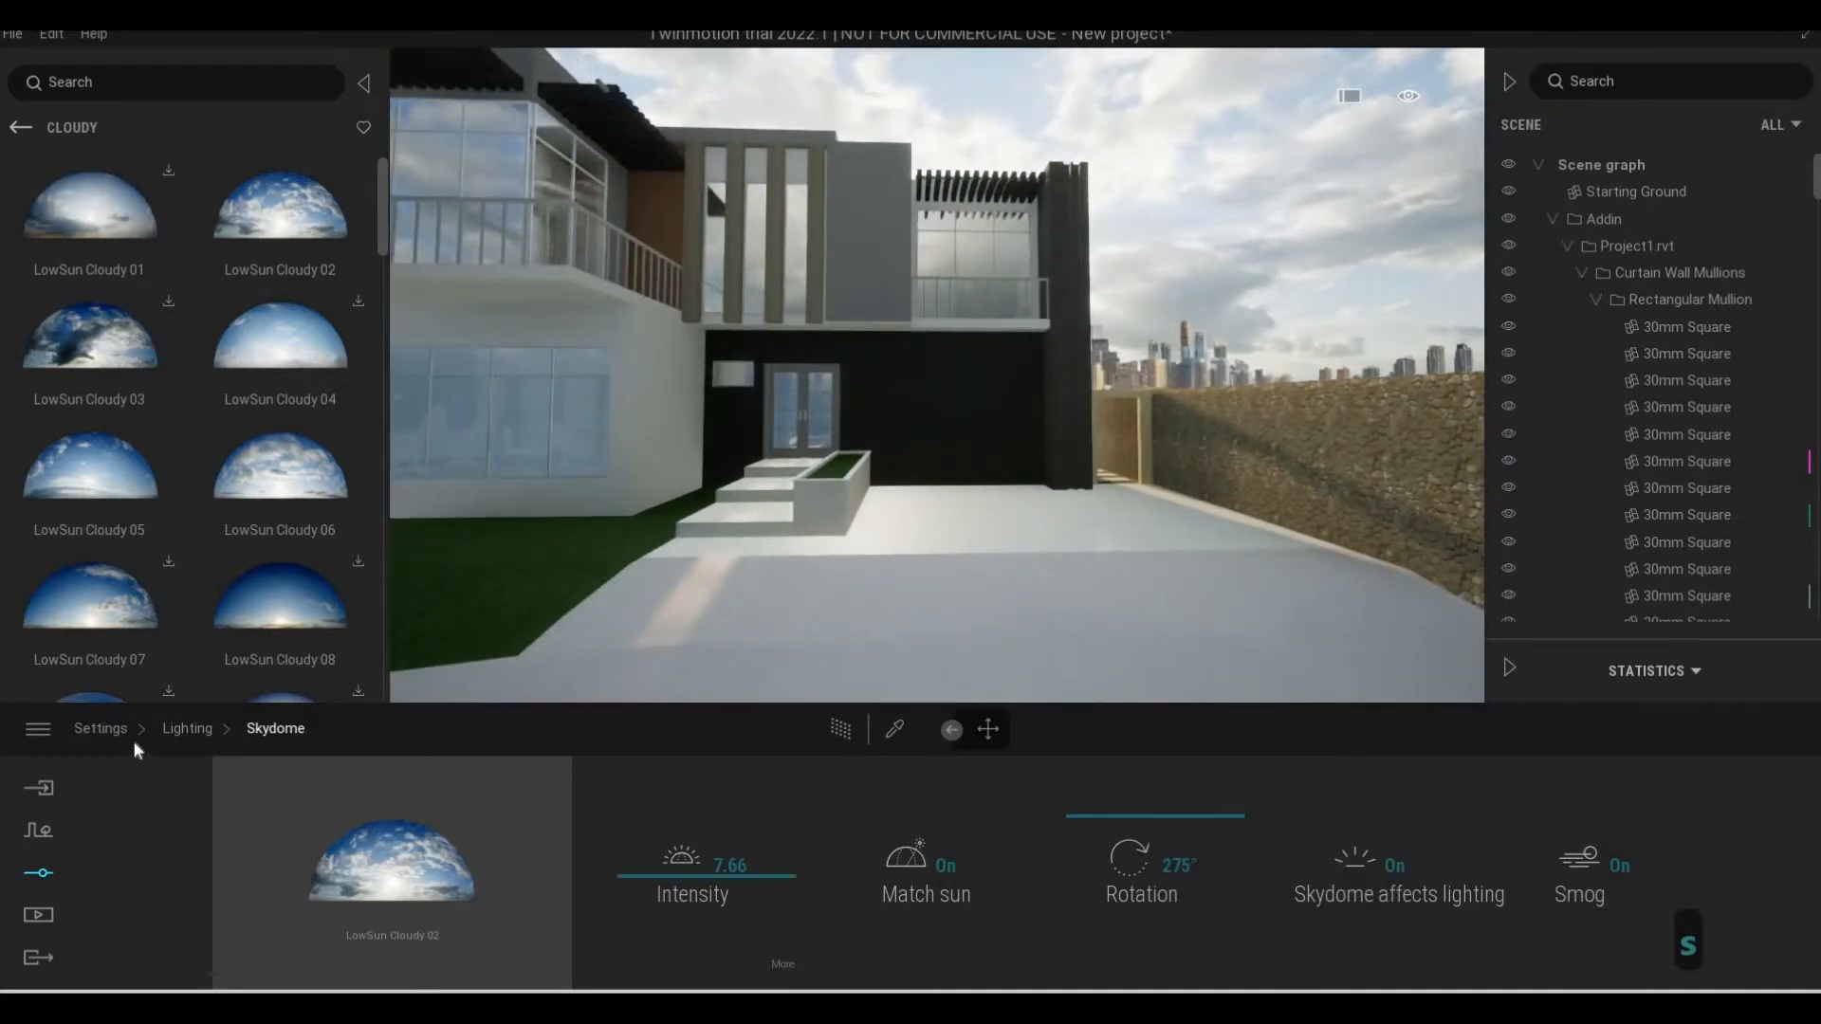
left_click(86, 726)
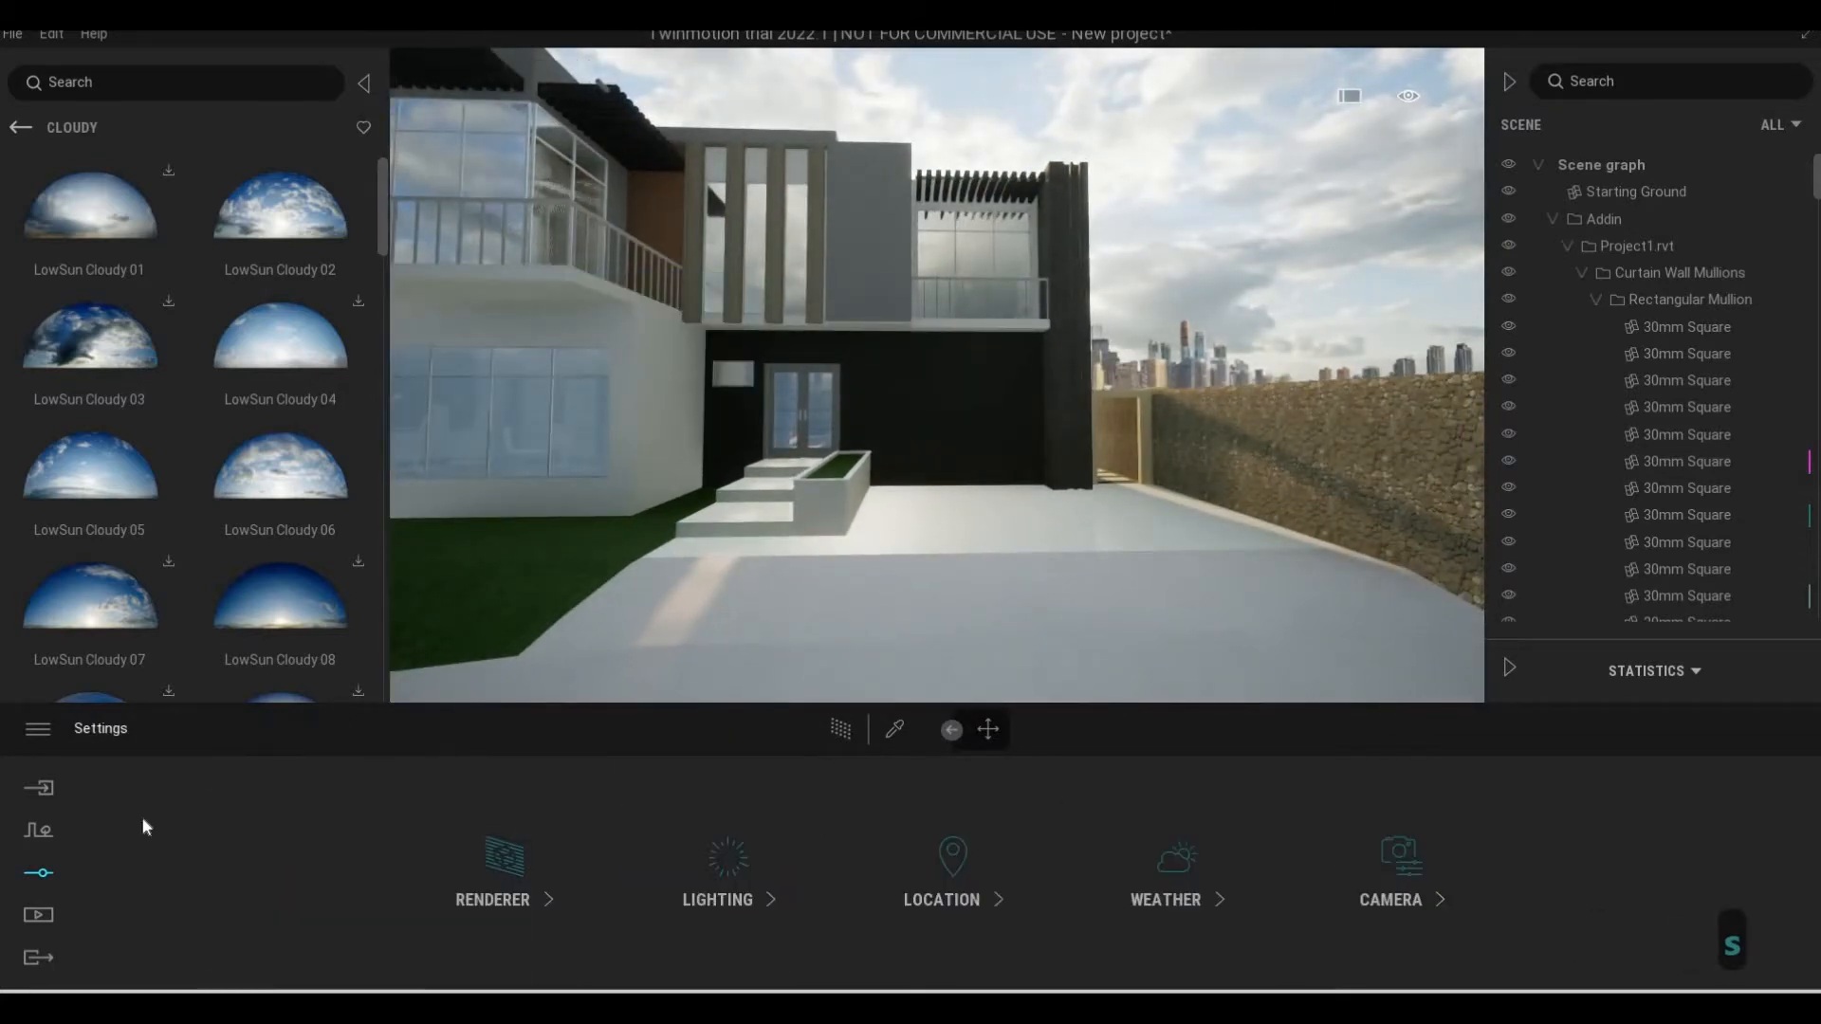
Leave the skydome library and open the glass collection among the materials
key("w")
key("w")
key("w")
key("w")
key("w")
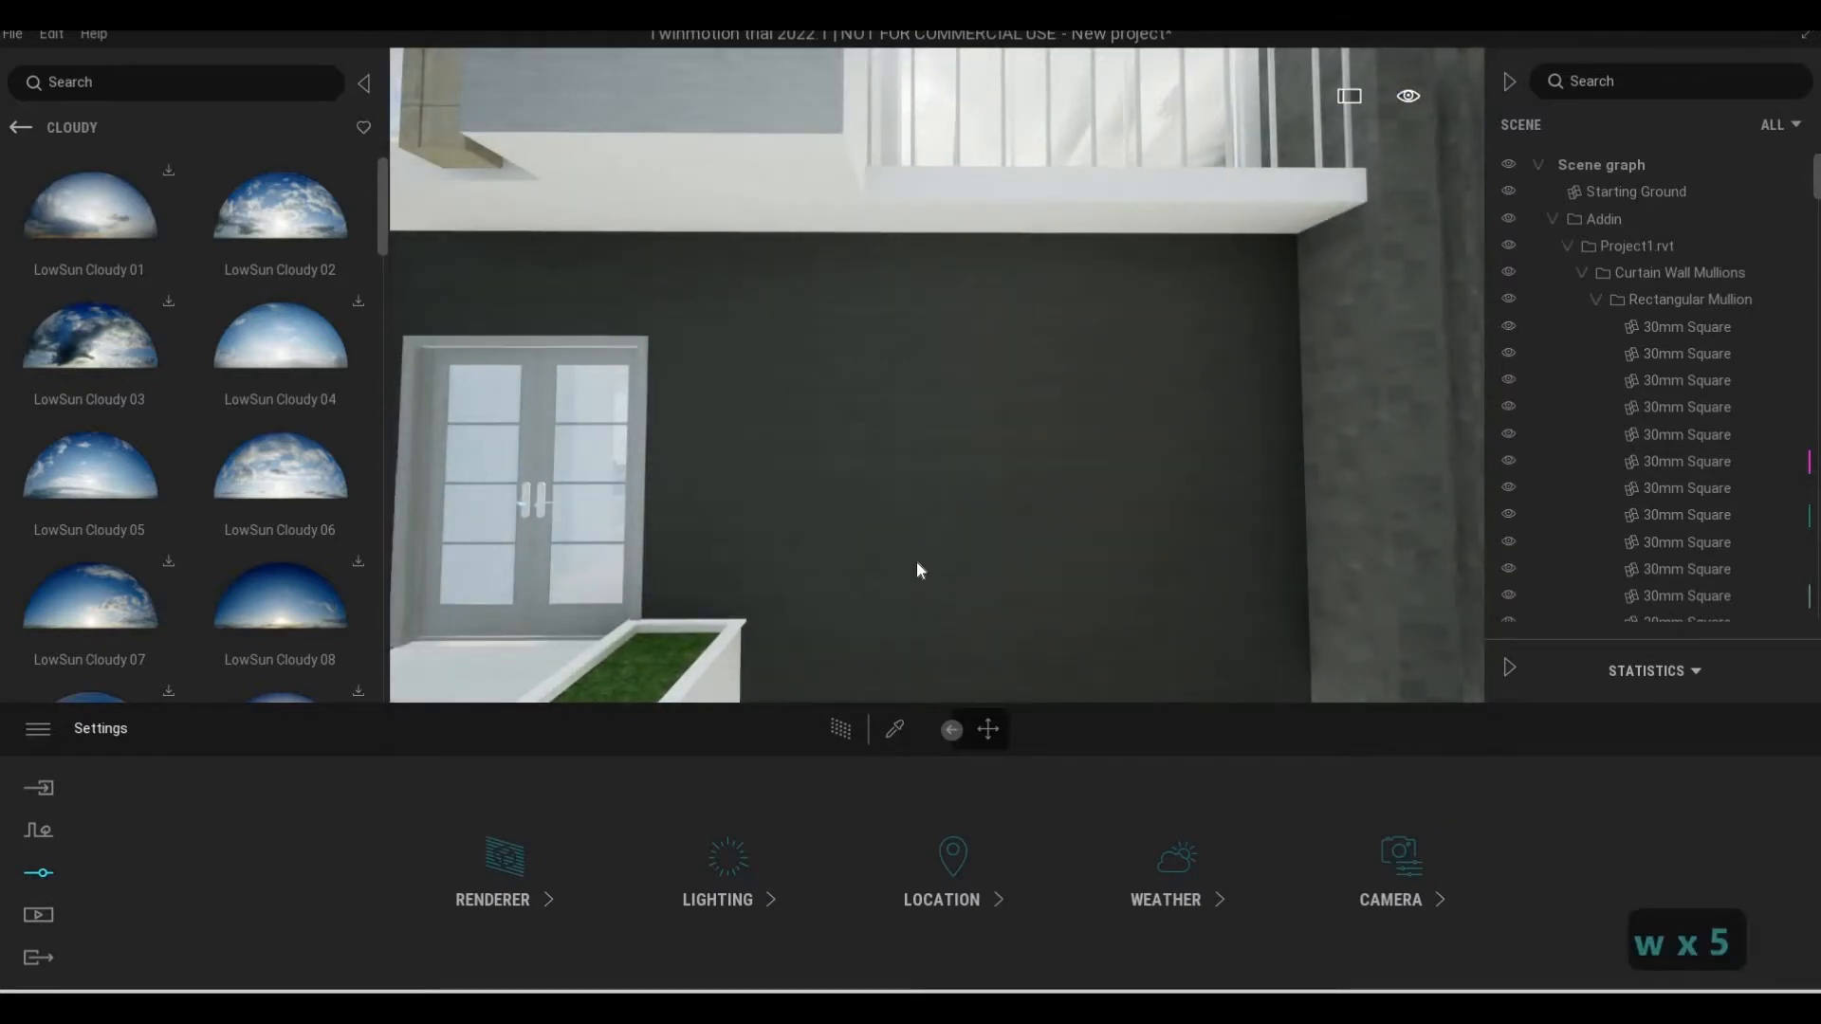
key("s")
key("w")
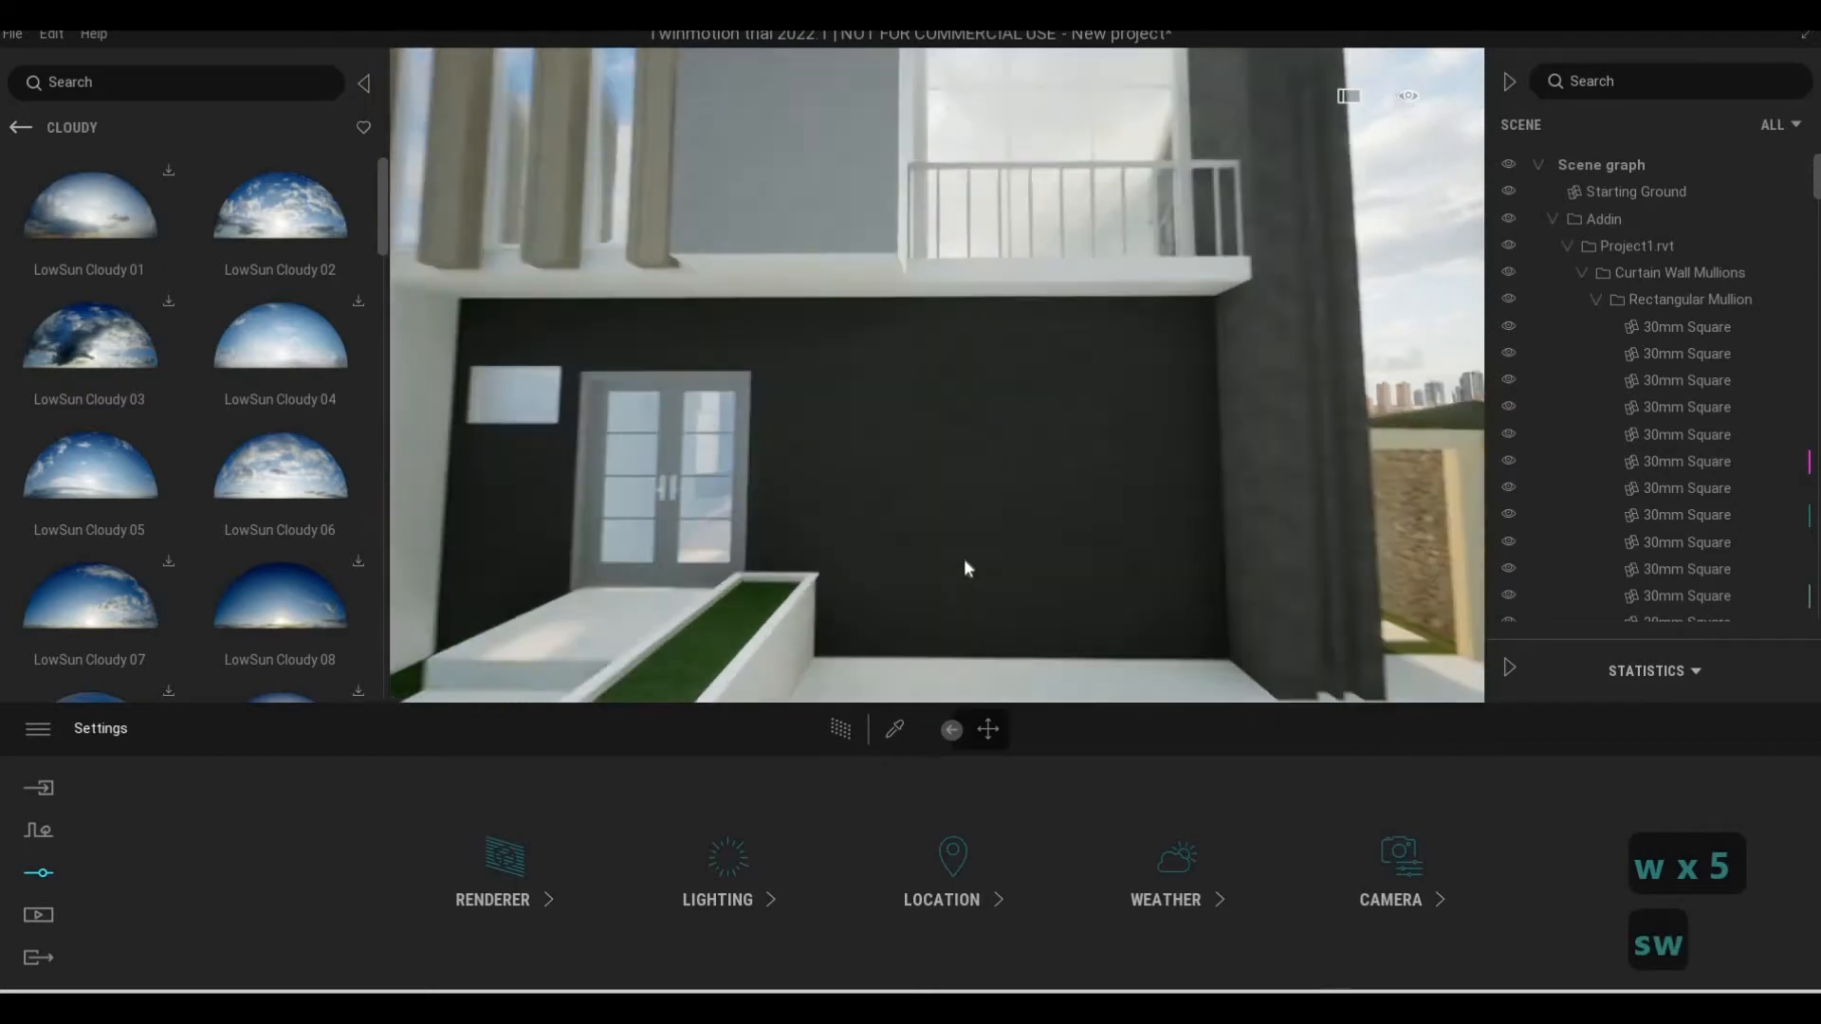
right_click_drag(965, 560, 939, 560)
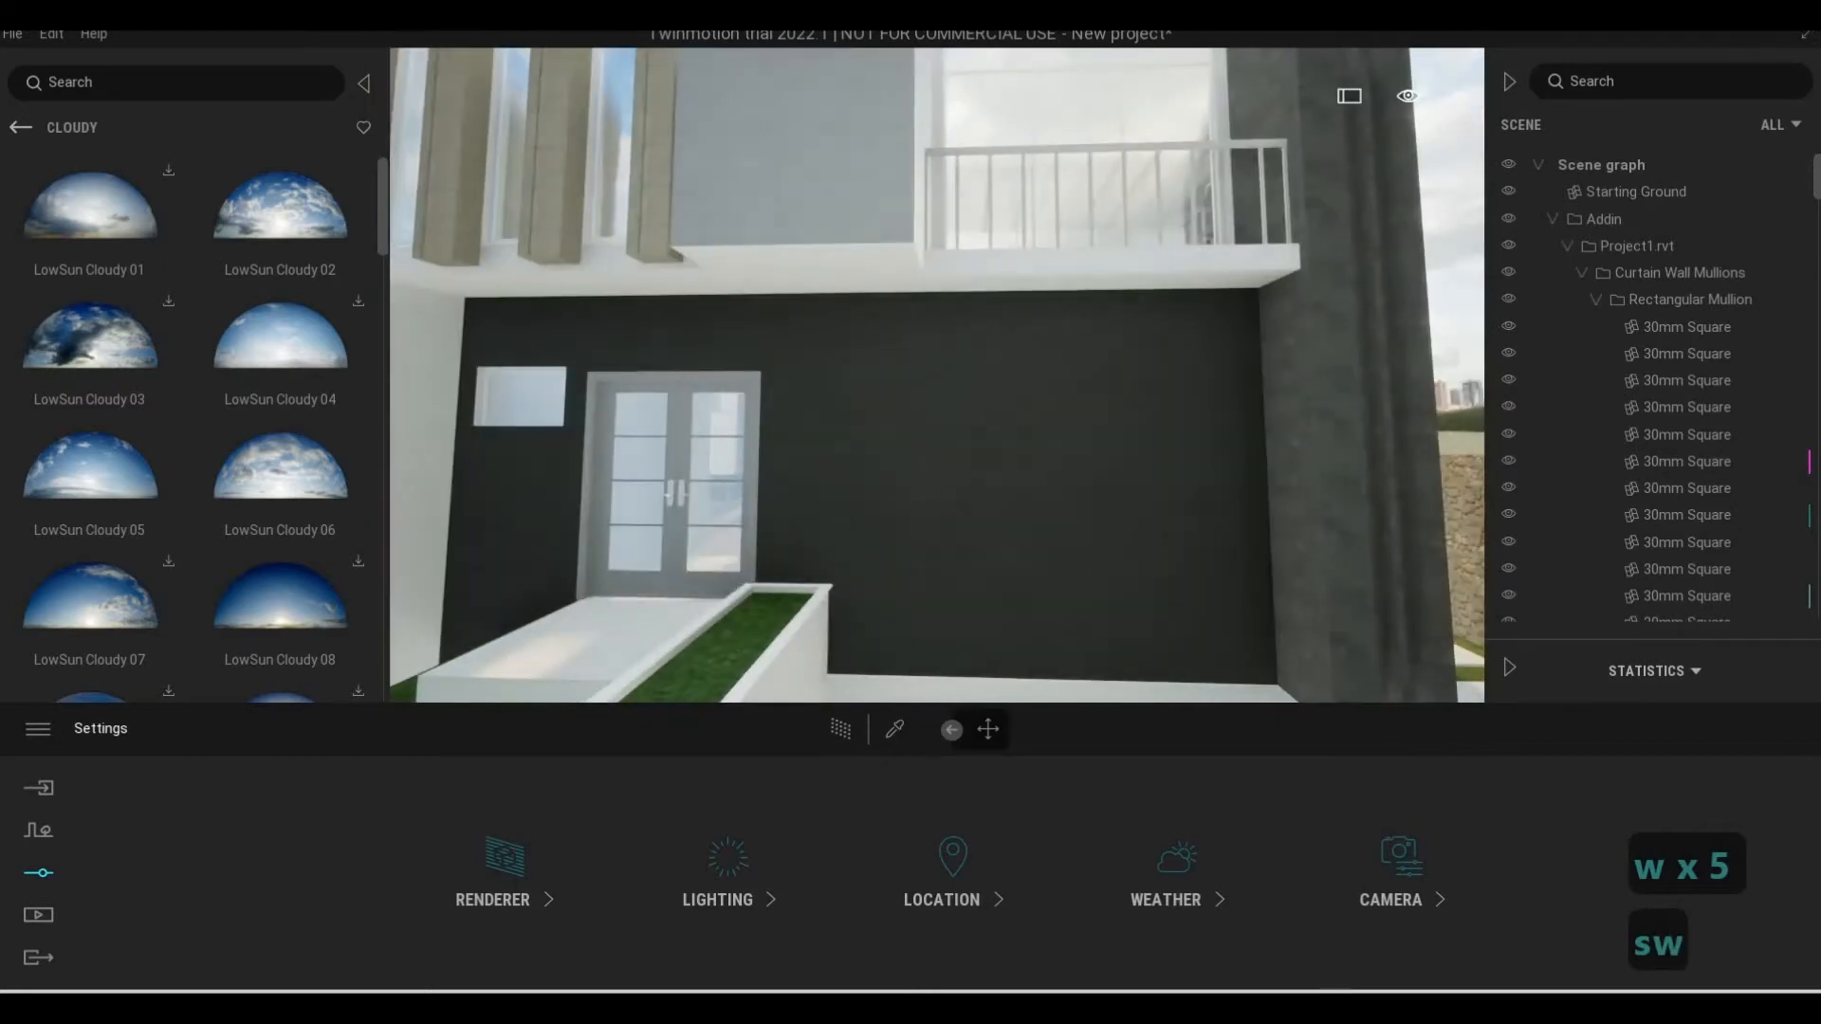
left_click(21, 128)
left_click(20, 128)
left_click(20, 128)
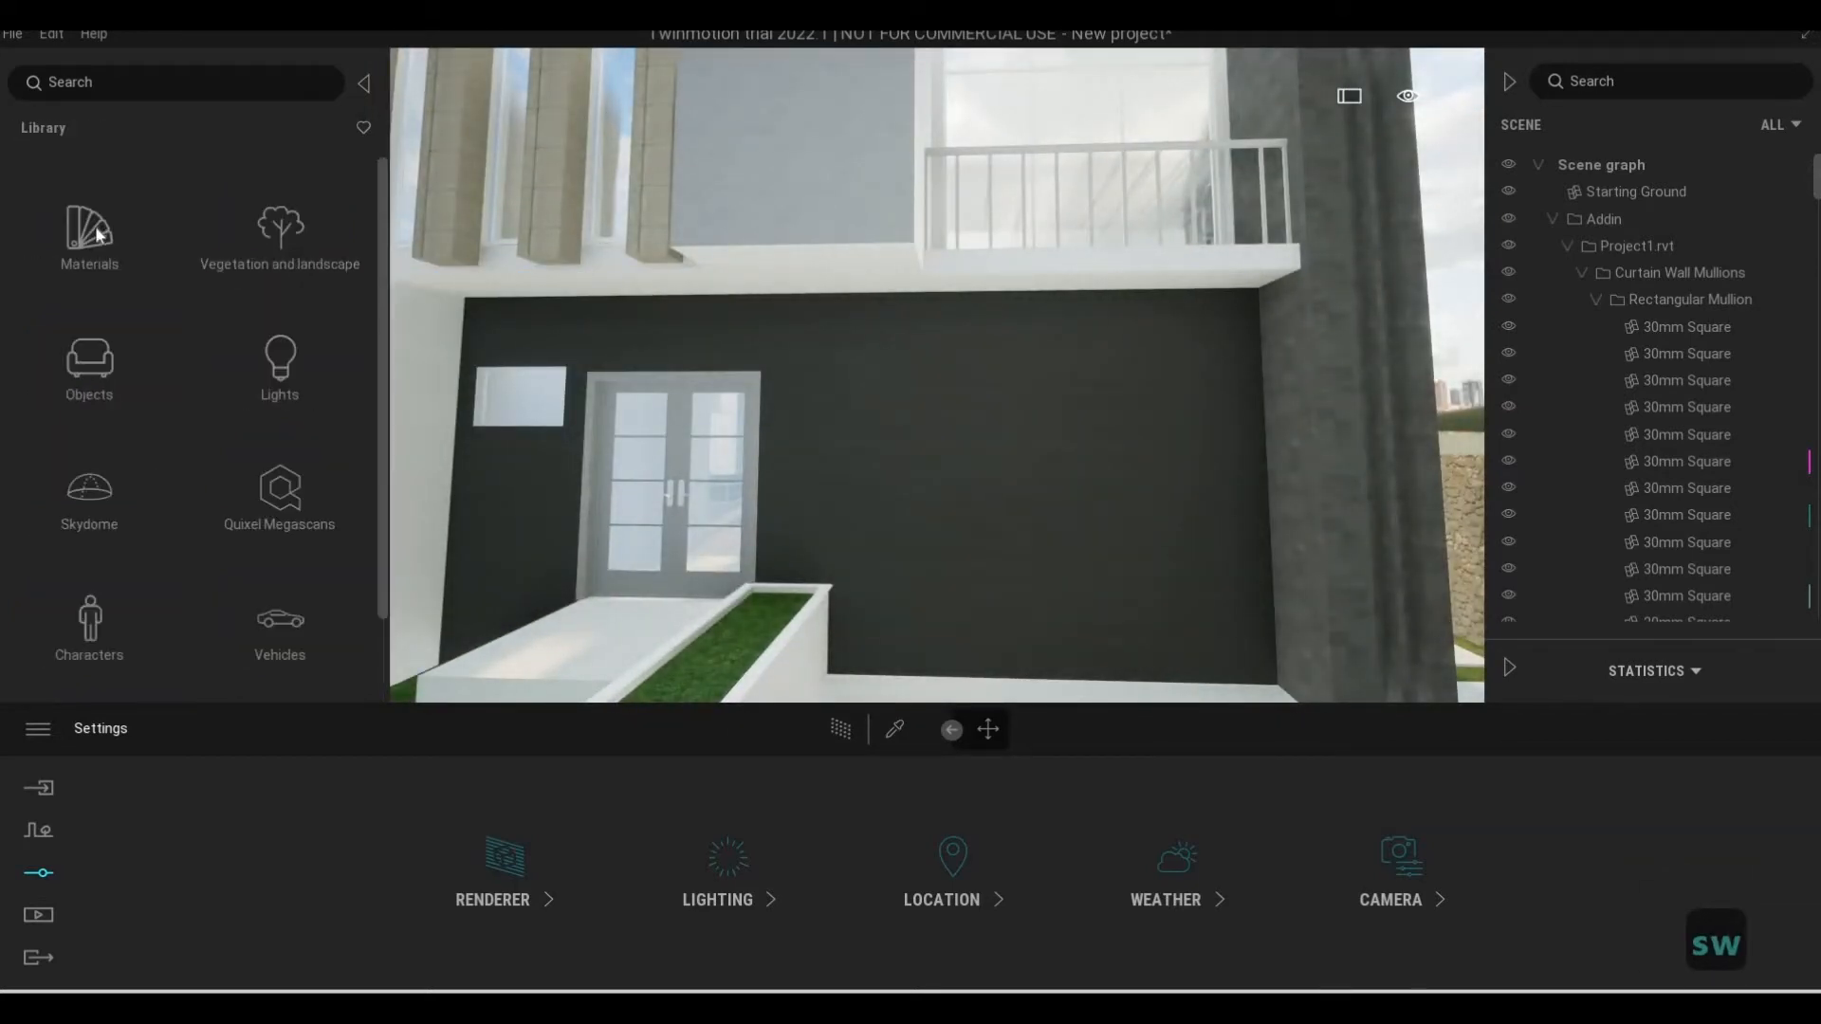
left_click(114, 248)
key("q")
left_click(112, 252)
mouse_move(178, 362)
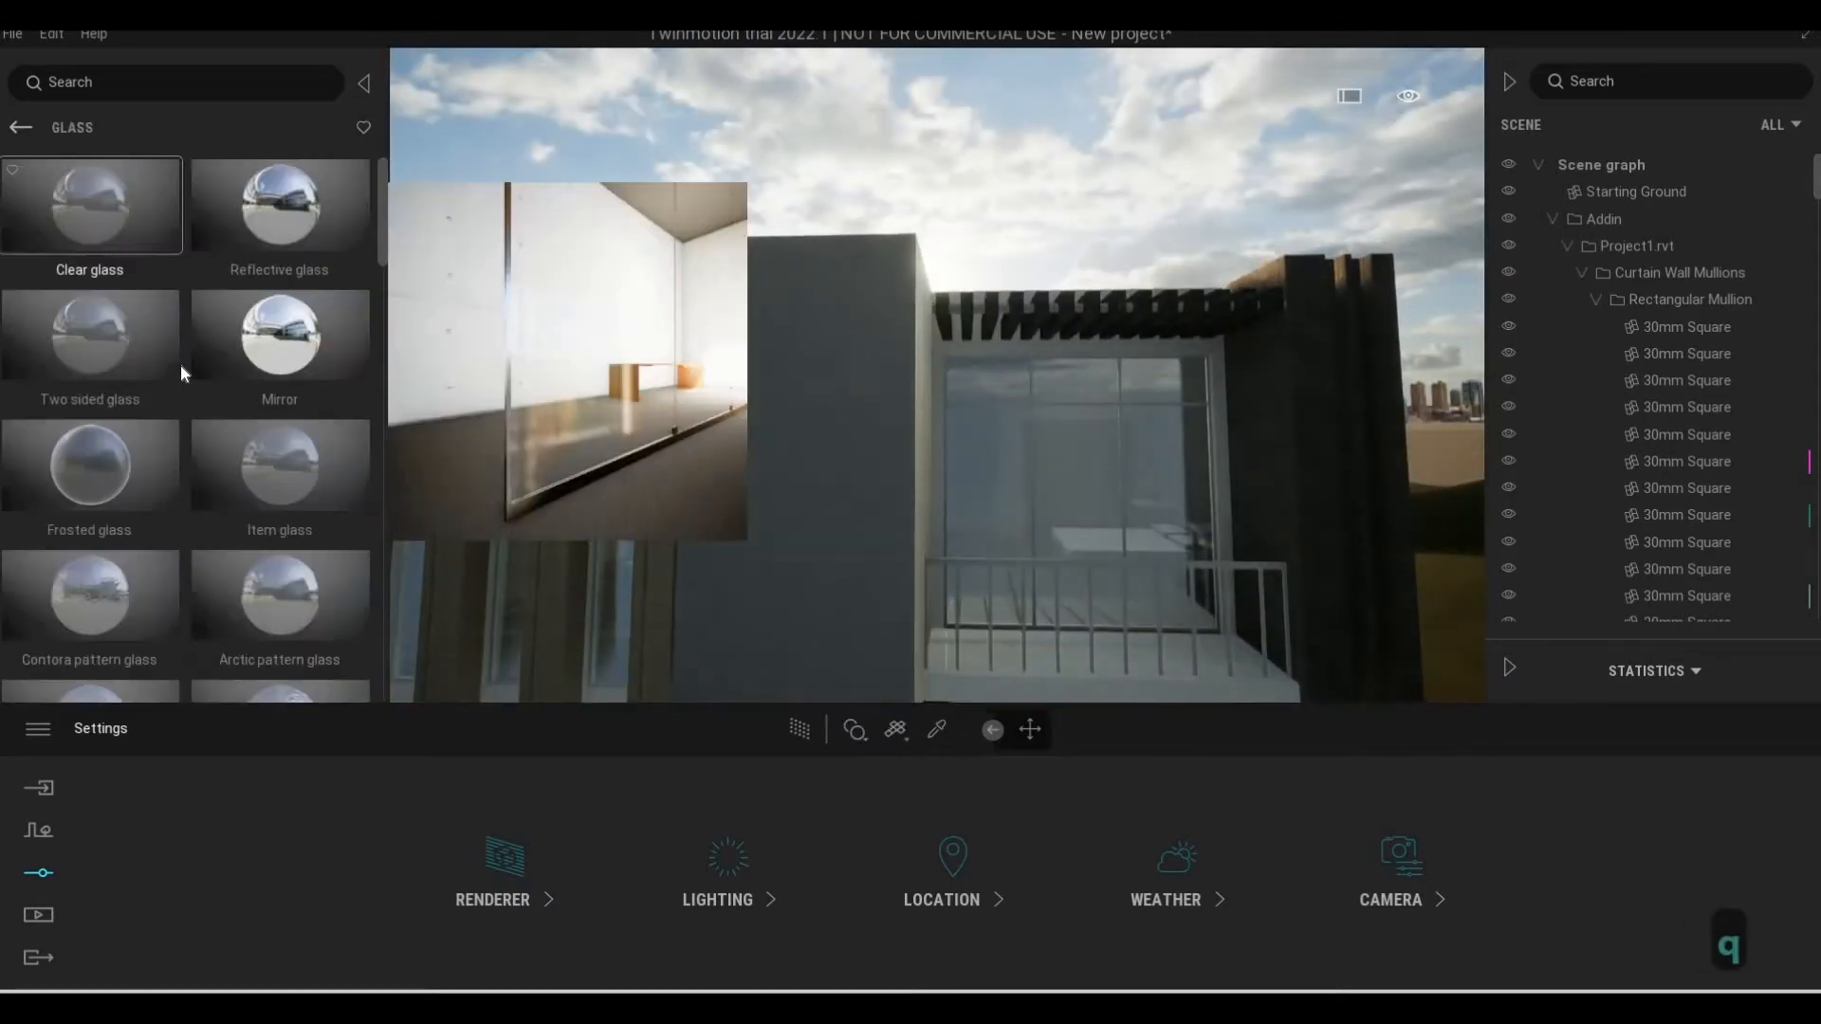
Apply the Two sided glass material to the windows of the house
key("d")
key("d")
key("e")
key("a")
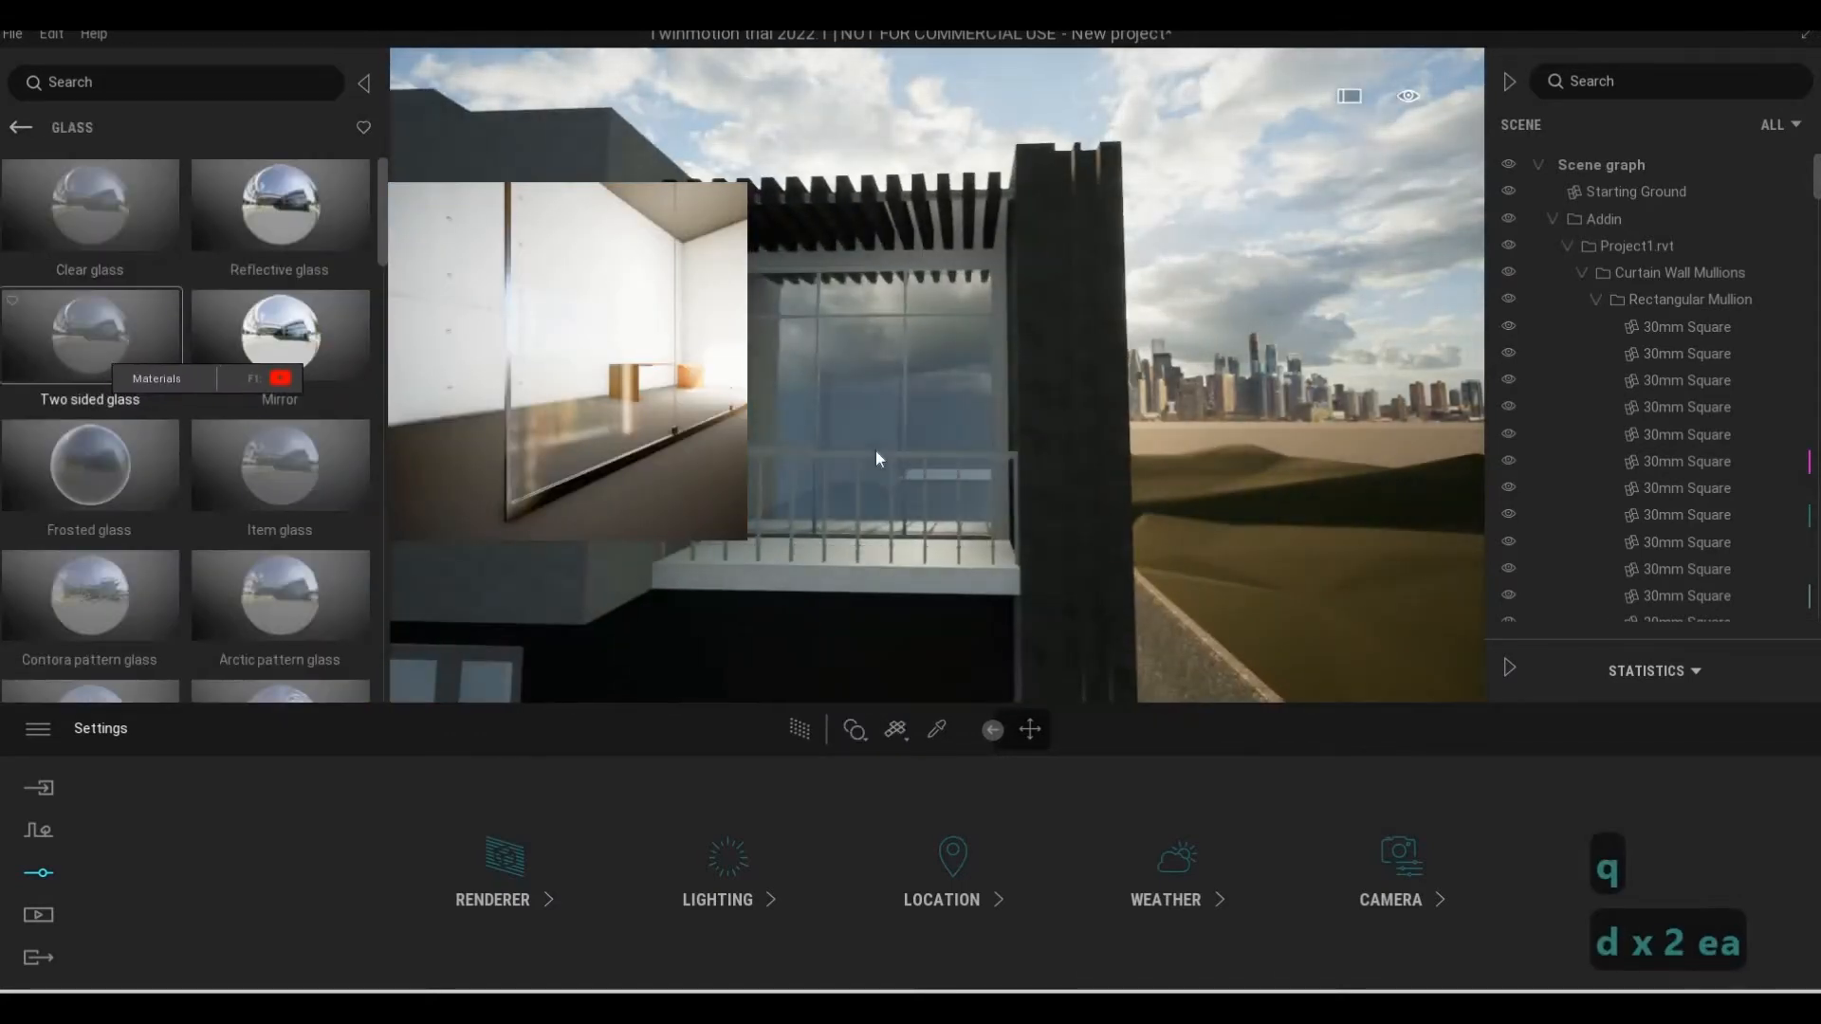
key("a")
key("s")
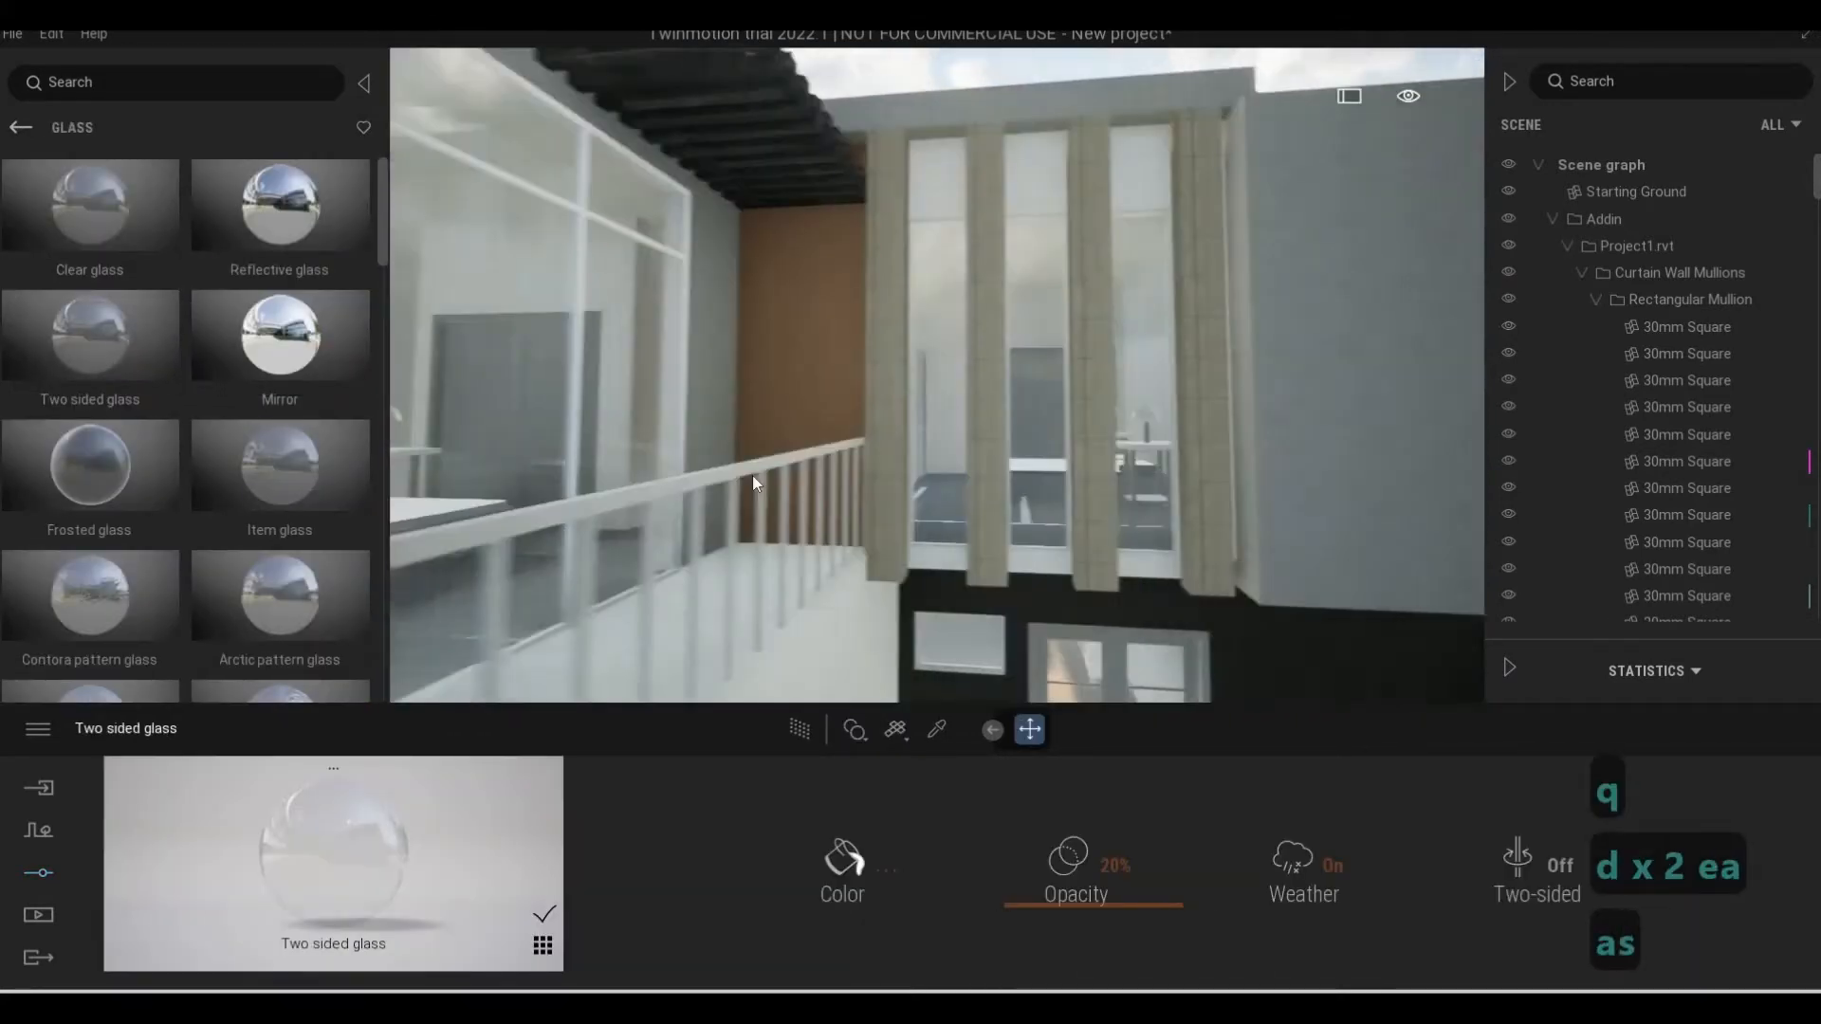
key("a")
Set the Two sided glass opacity to 43% and its color to gray 666666
left_click(1073, 913)
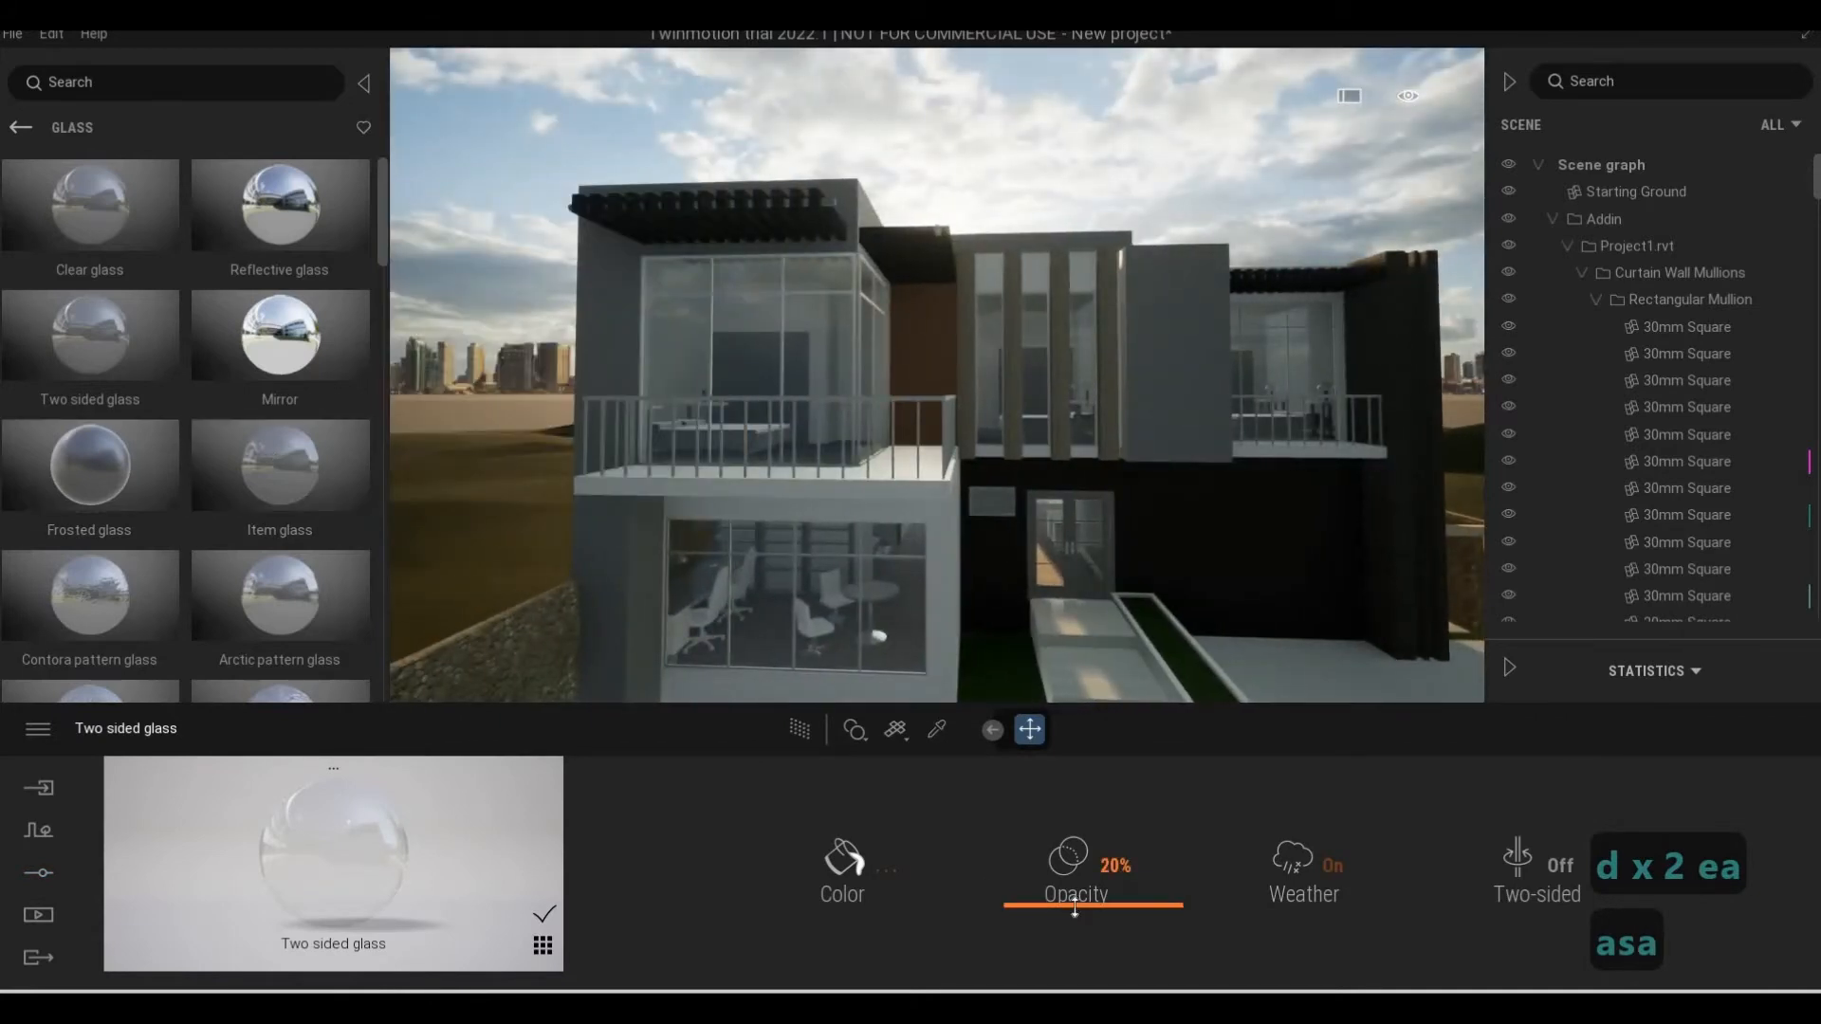
left_click_drag(1077, 882, 1100, 882)
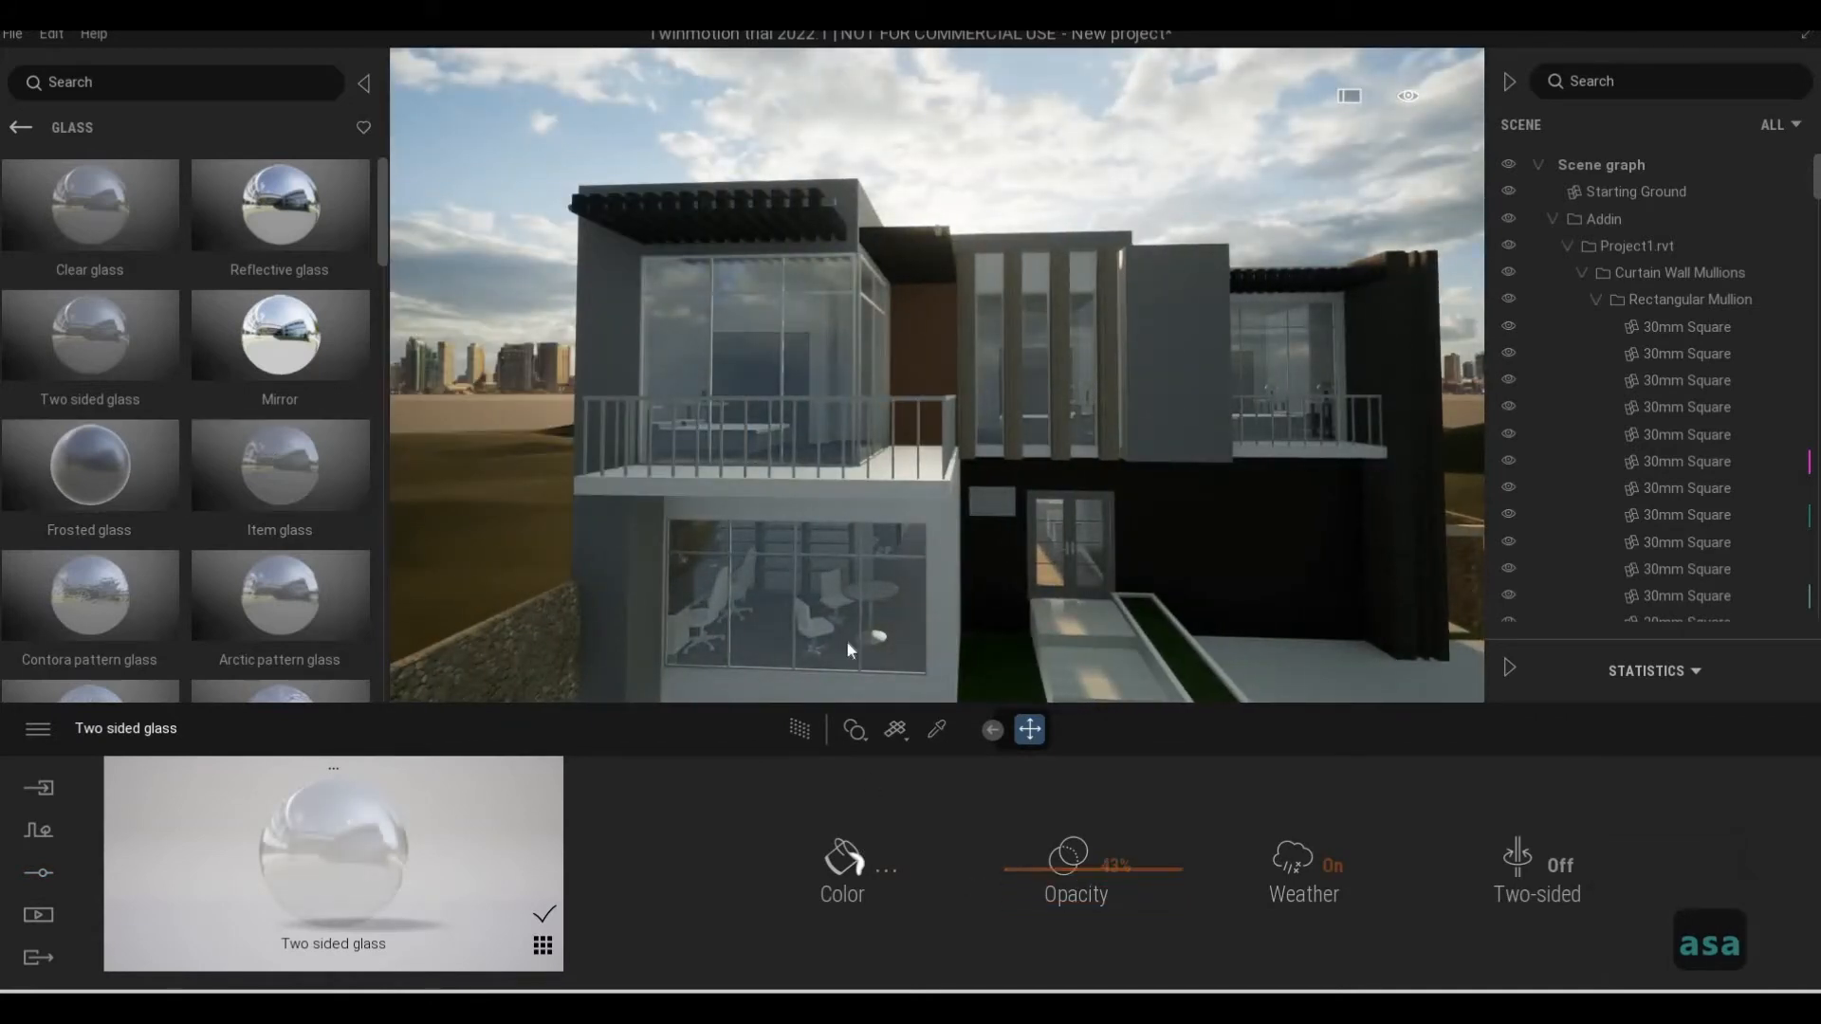
left_click(843, 858)
left_click_drag(888, 471, 887, 503)
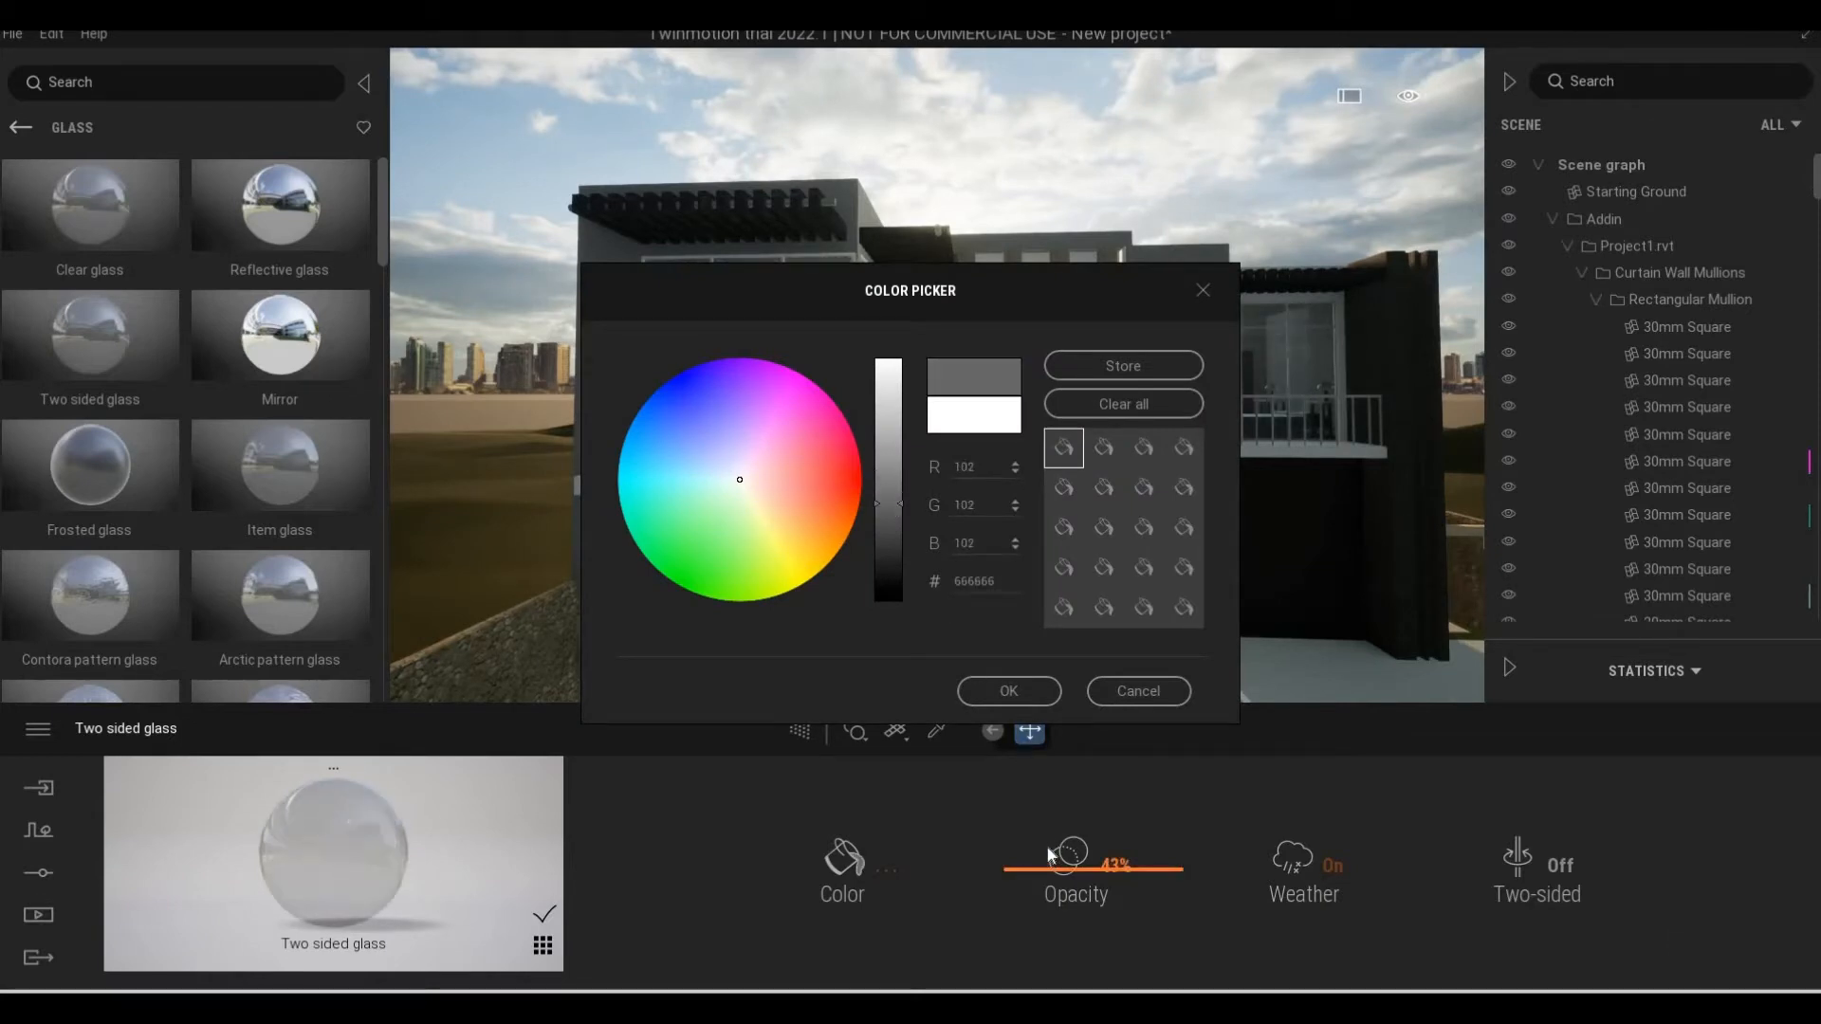
left_click(1009, 691)
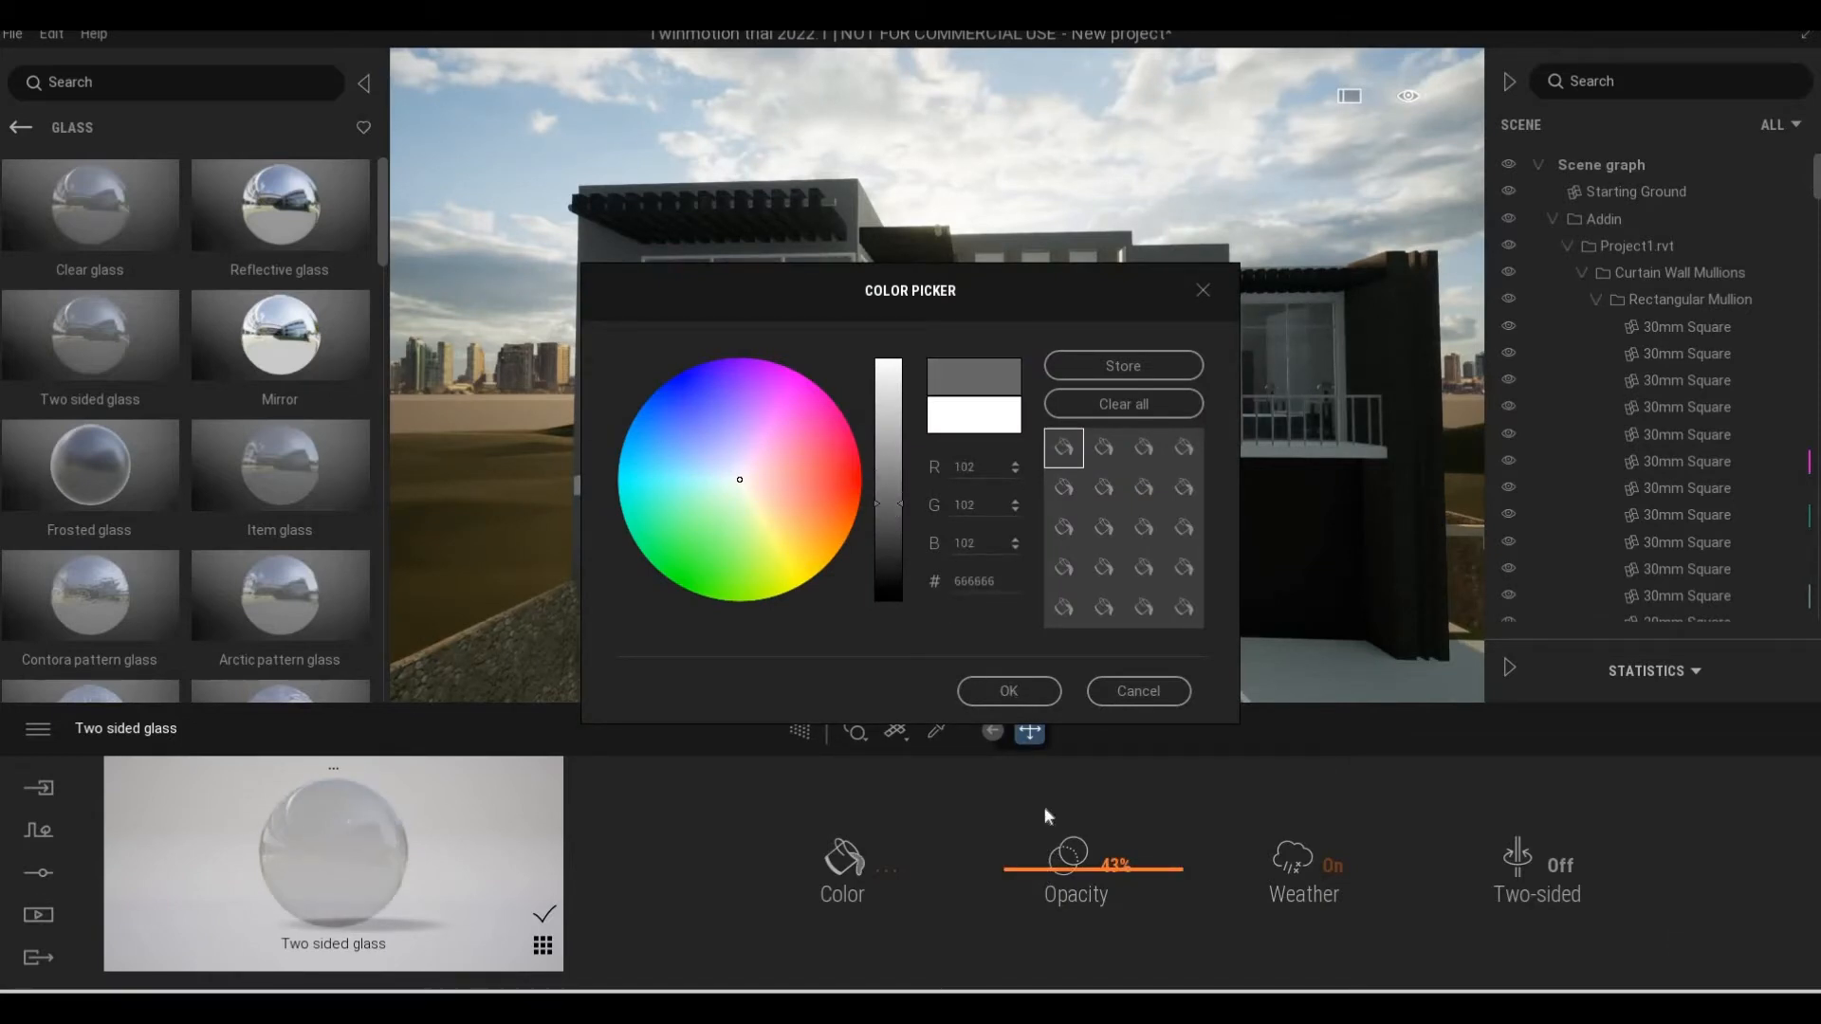
Raise the opacity of the Two sided glass to 48%
left_click_drag(1046, 873, 1046, 866)
key("d")
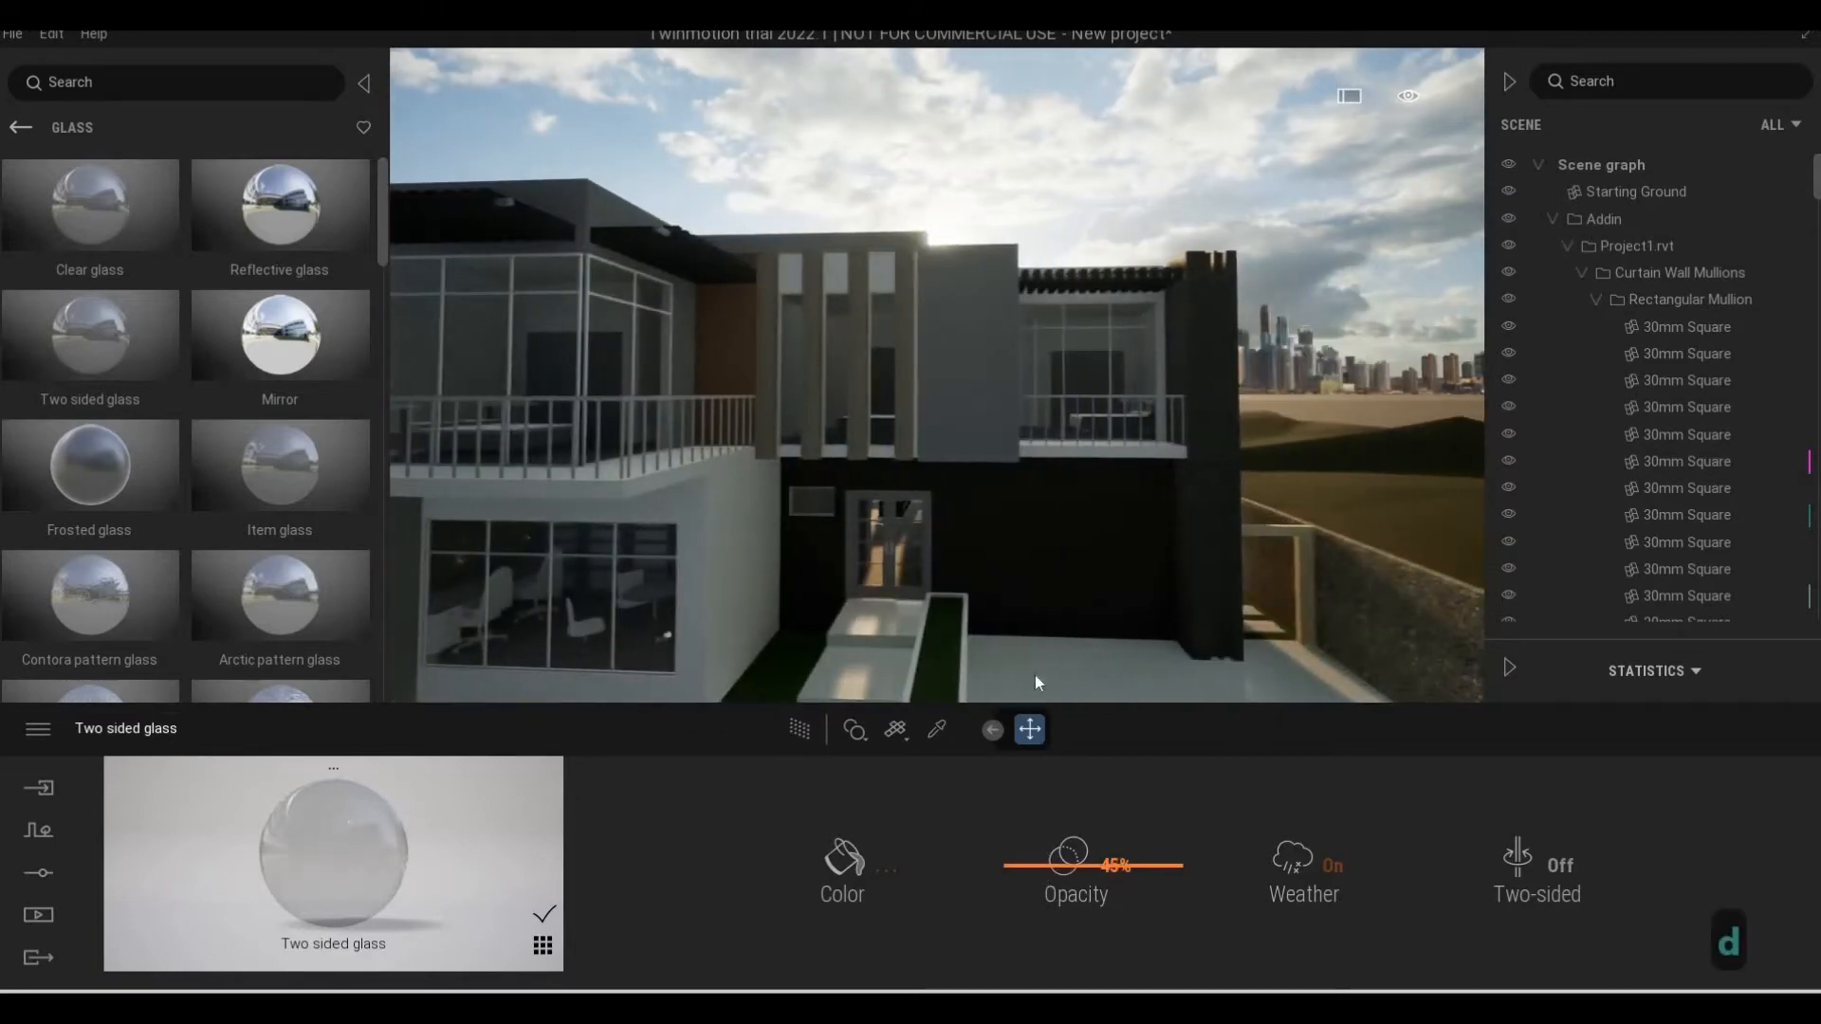
key("w")
key("e")
key("a")
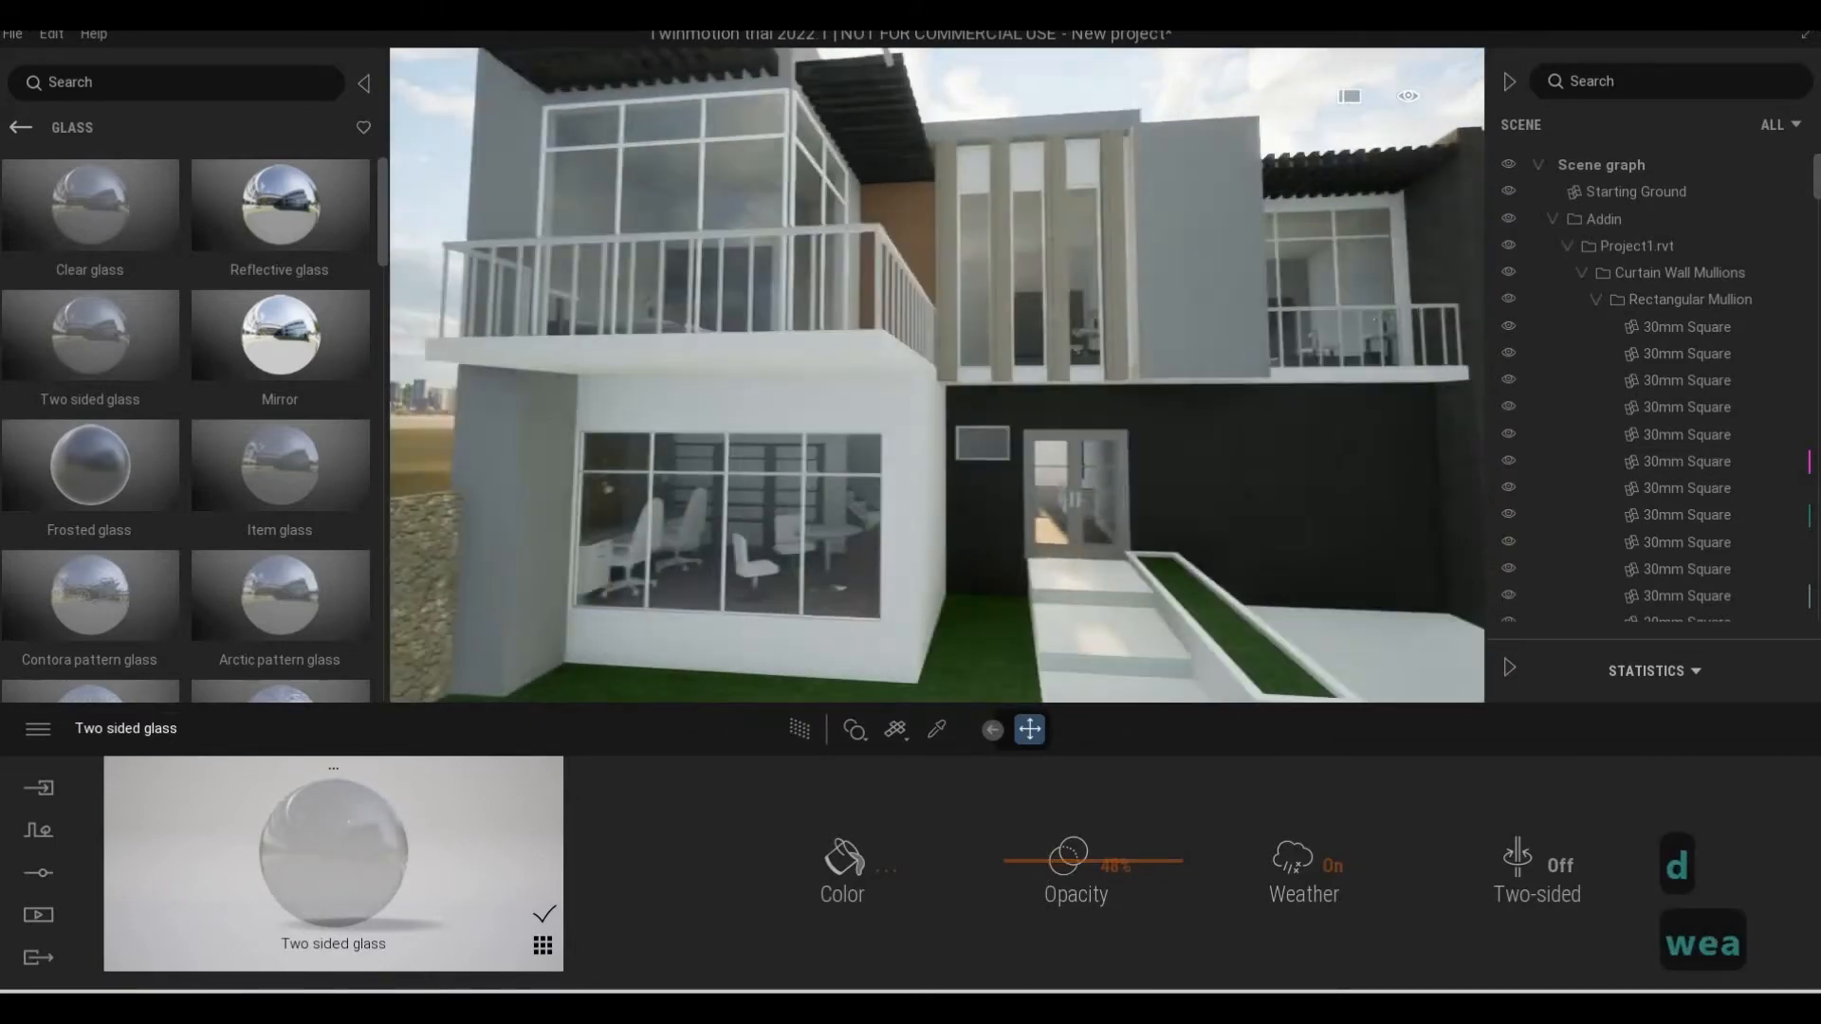
Examine the new glass on the ground-floor windows, entrance door and upper facade from several viewpoints
key("e")
key("d")
key("d")
key("w")
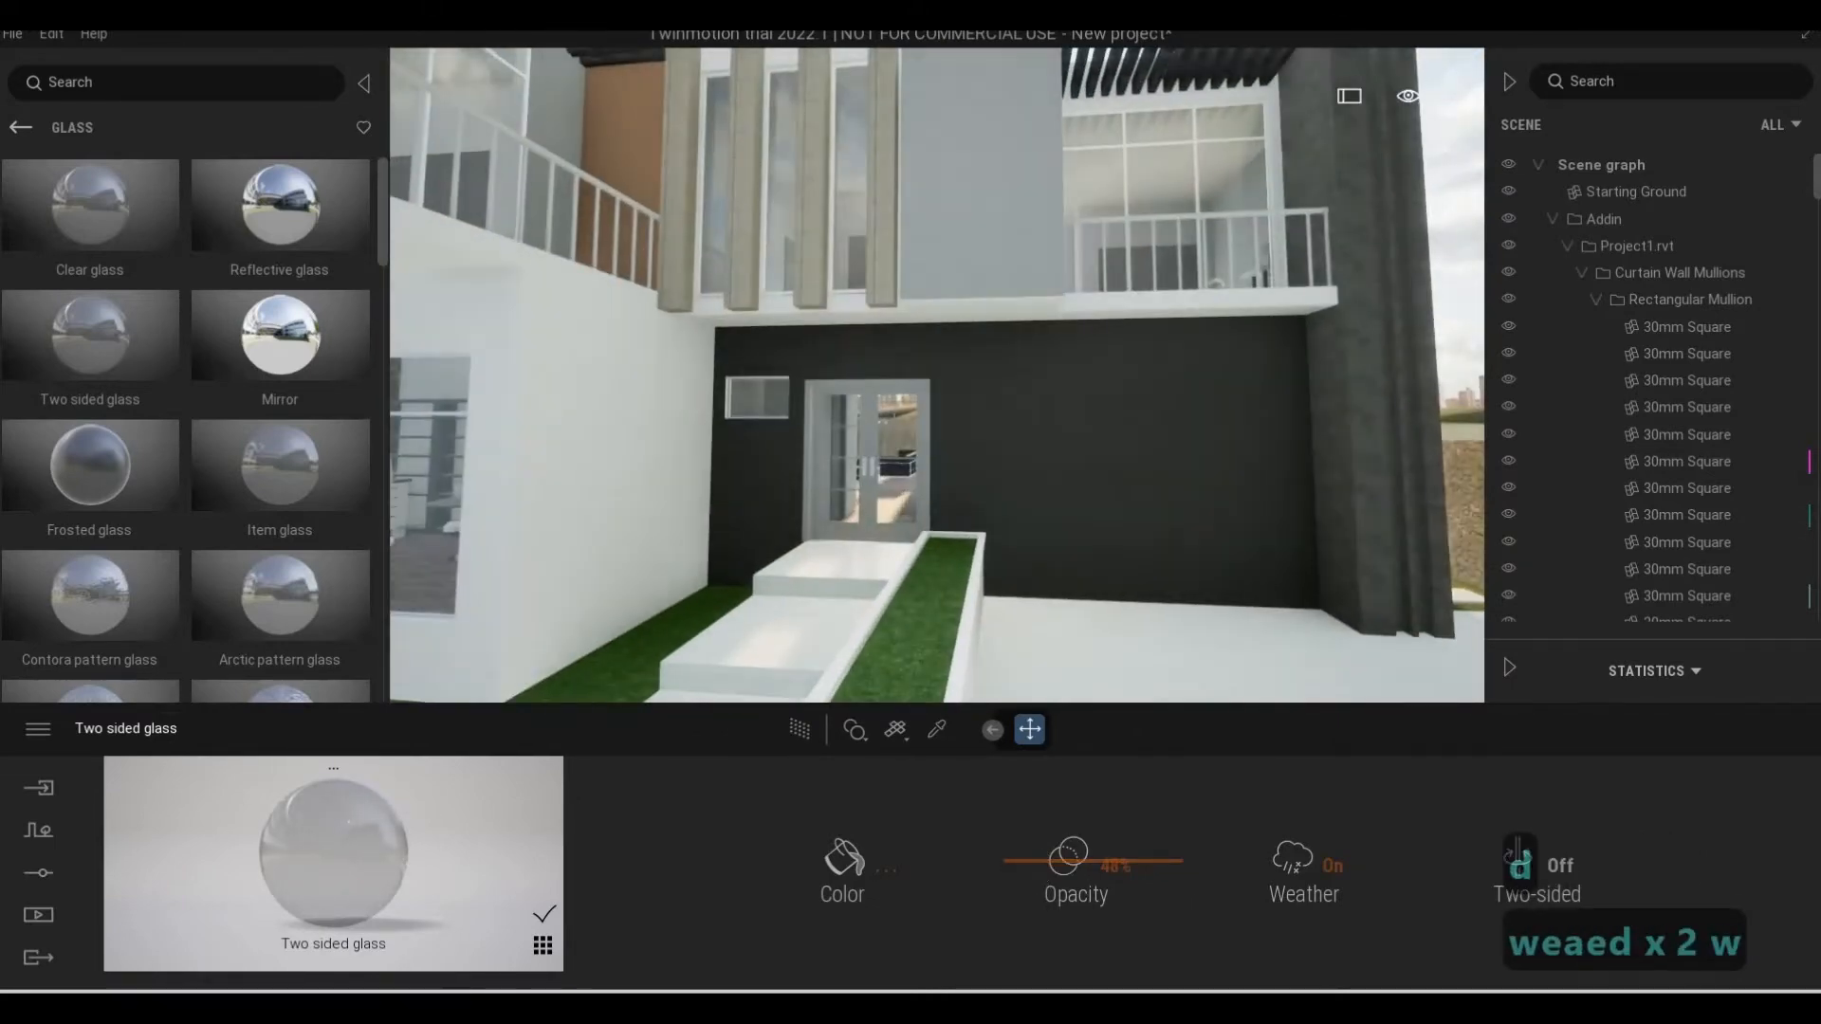
key("a")
key("s")
key("d")
key("w")
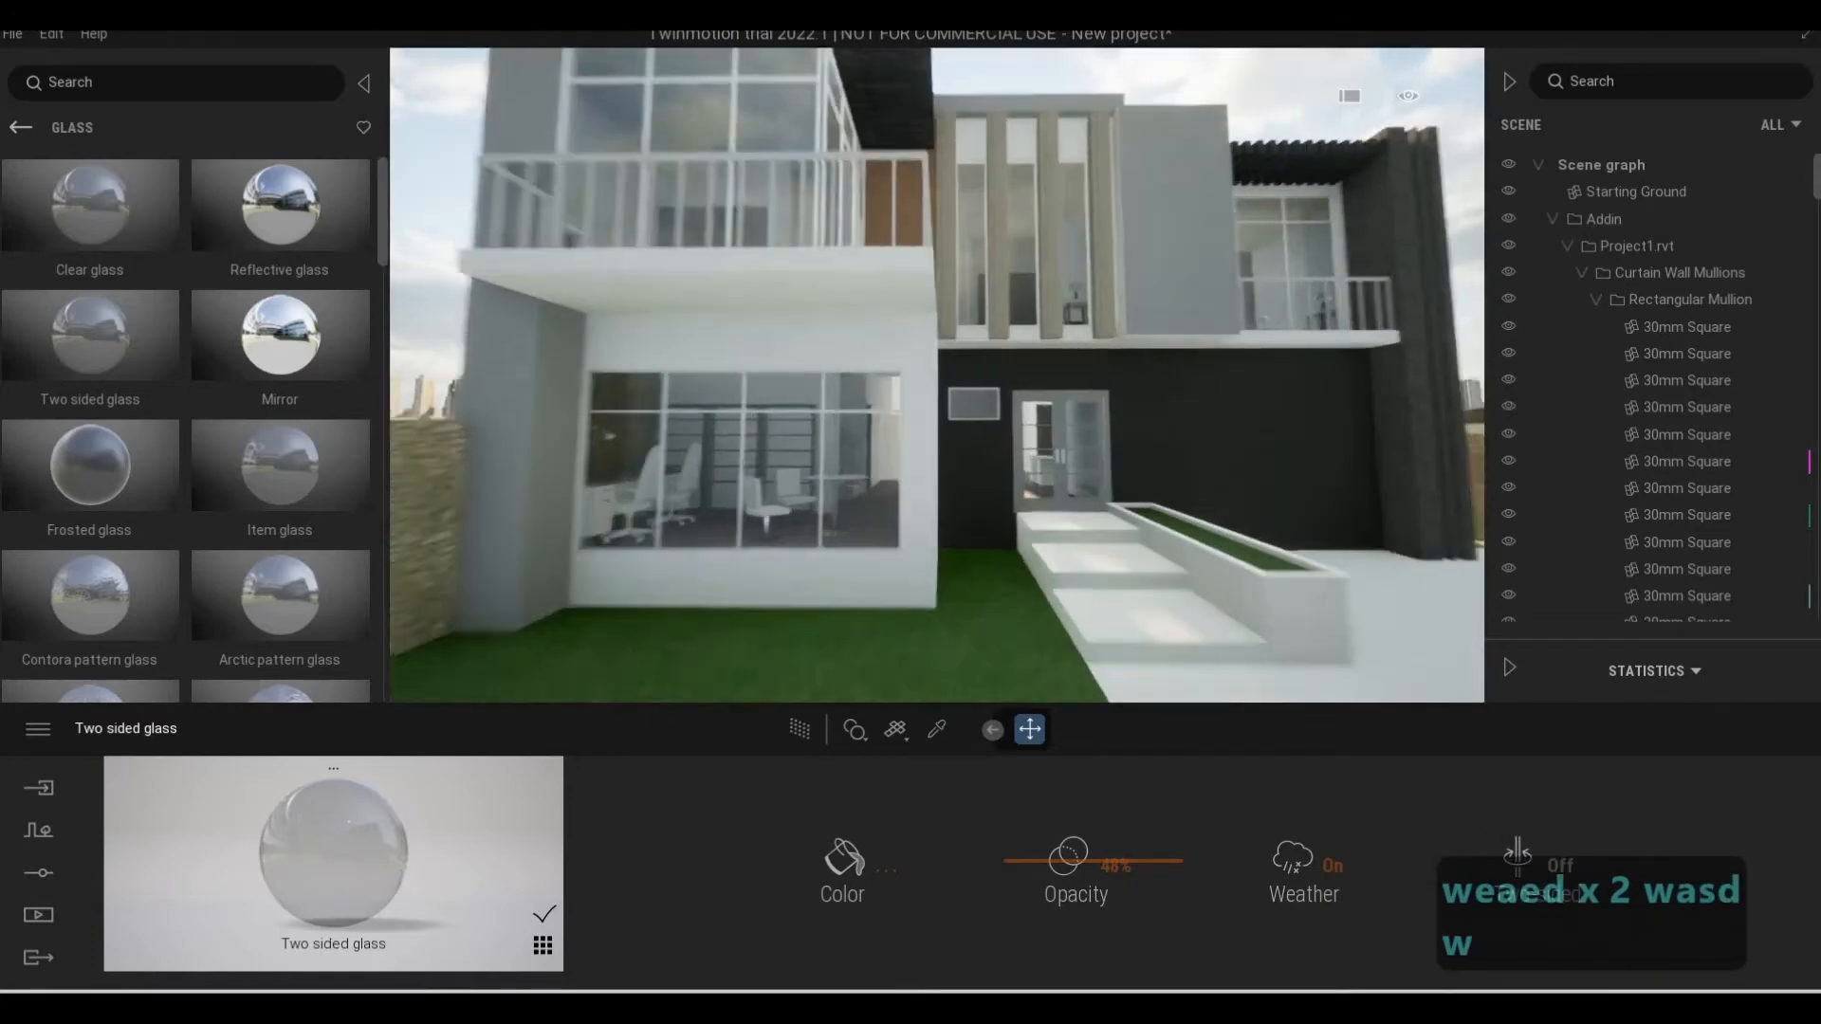
key("d")
key("w")
key("d")
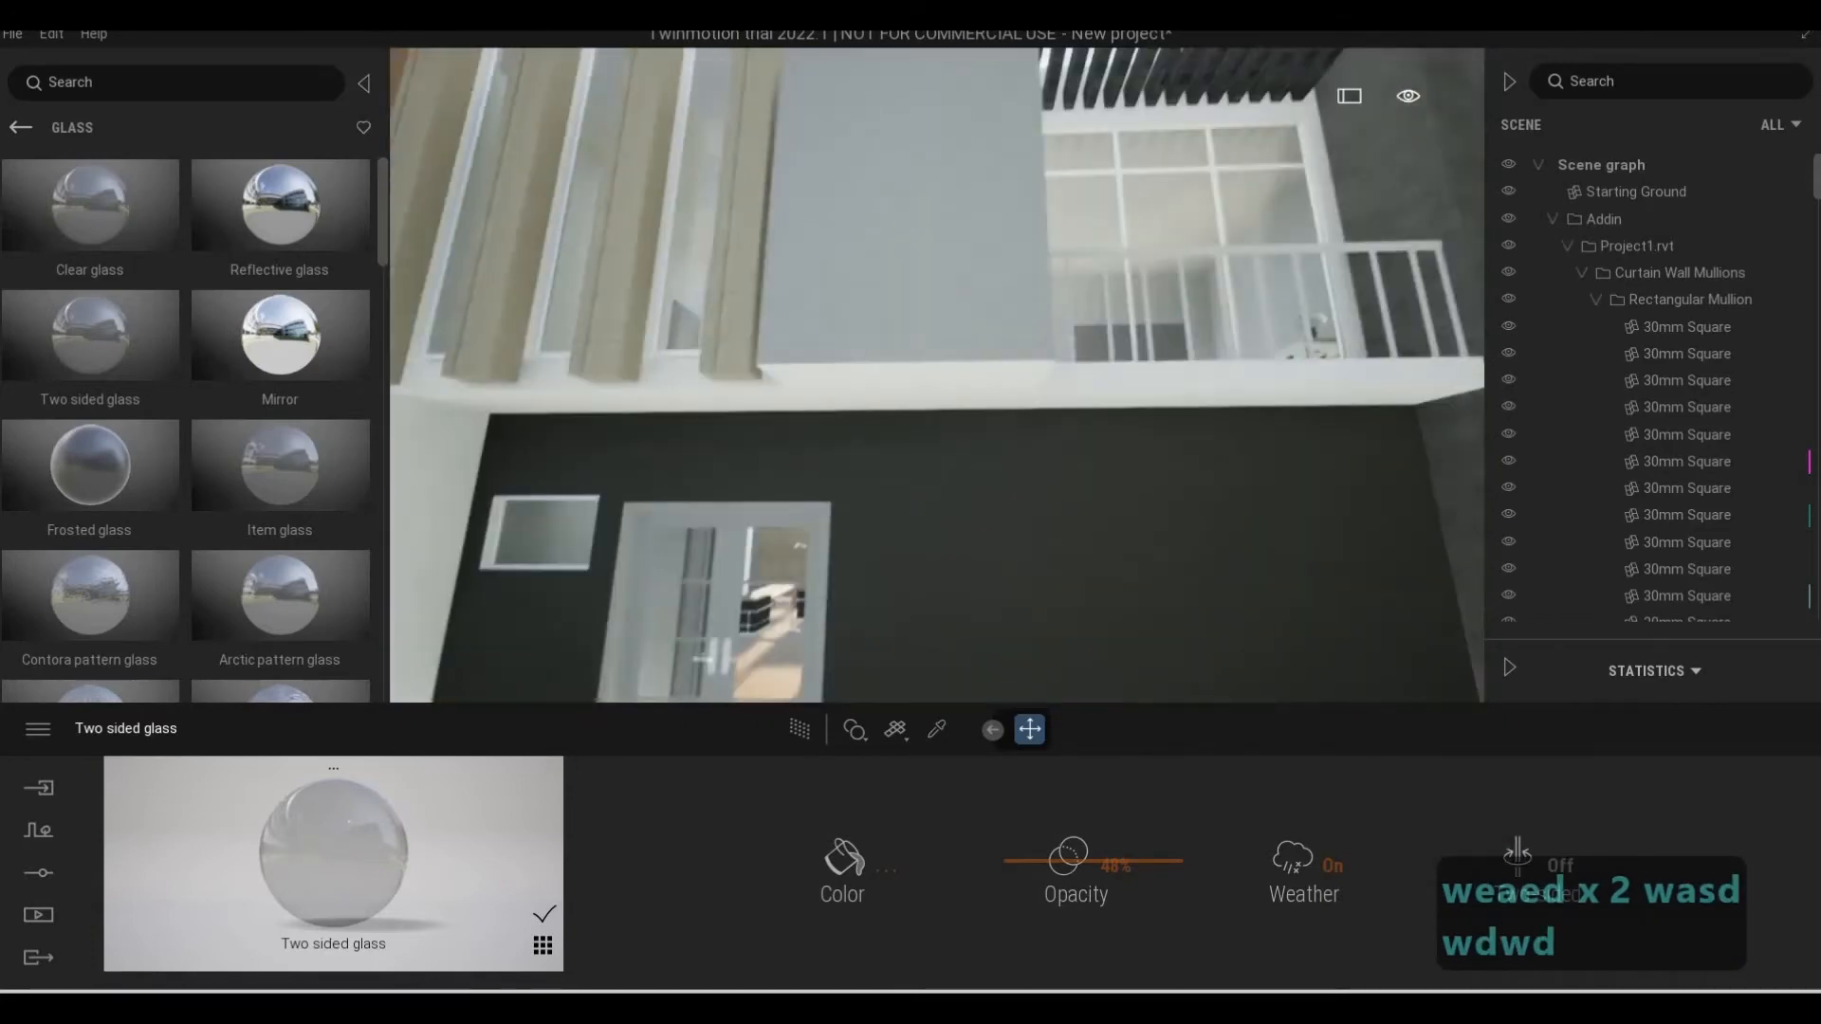
key("w")
key("d")
Inspect the upper balcony glazing, the dark corner column and the side passage up close
key("w")
key("d")
key("q")
key("w")
key("q")
key("s")
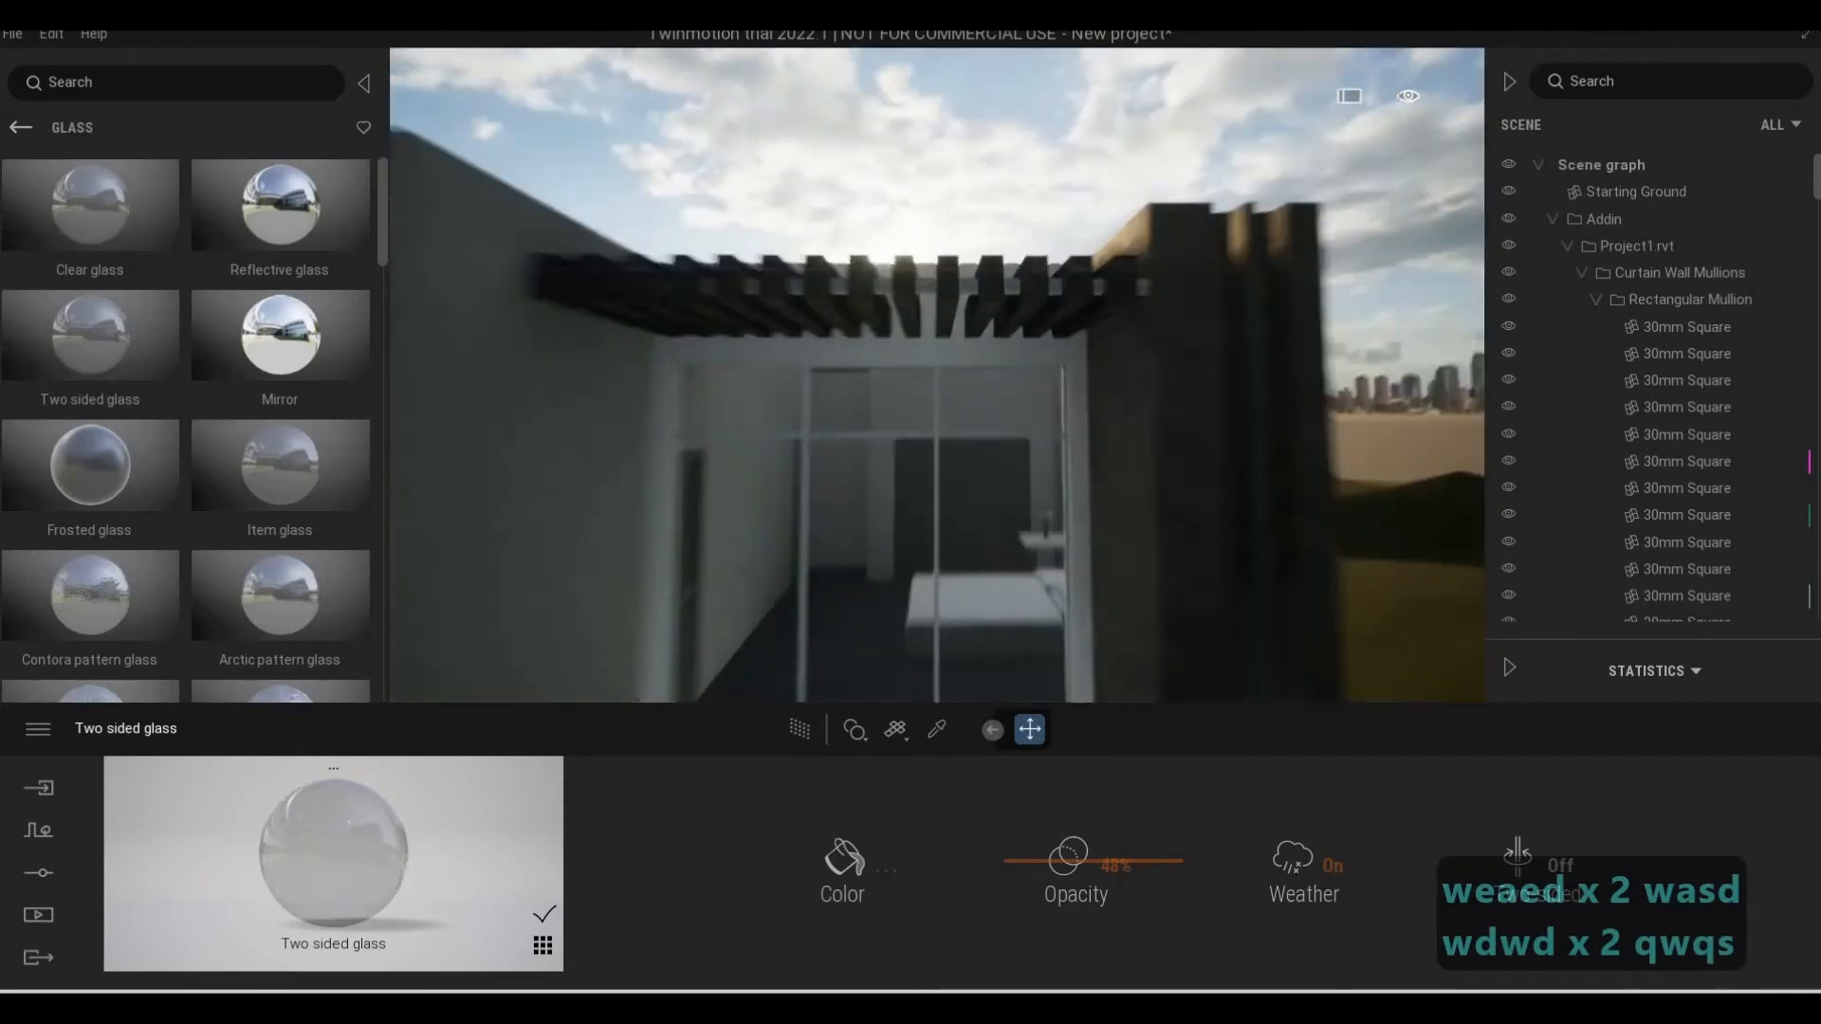
key("a")
key("e")
key("d")
key("w")
key("e")
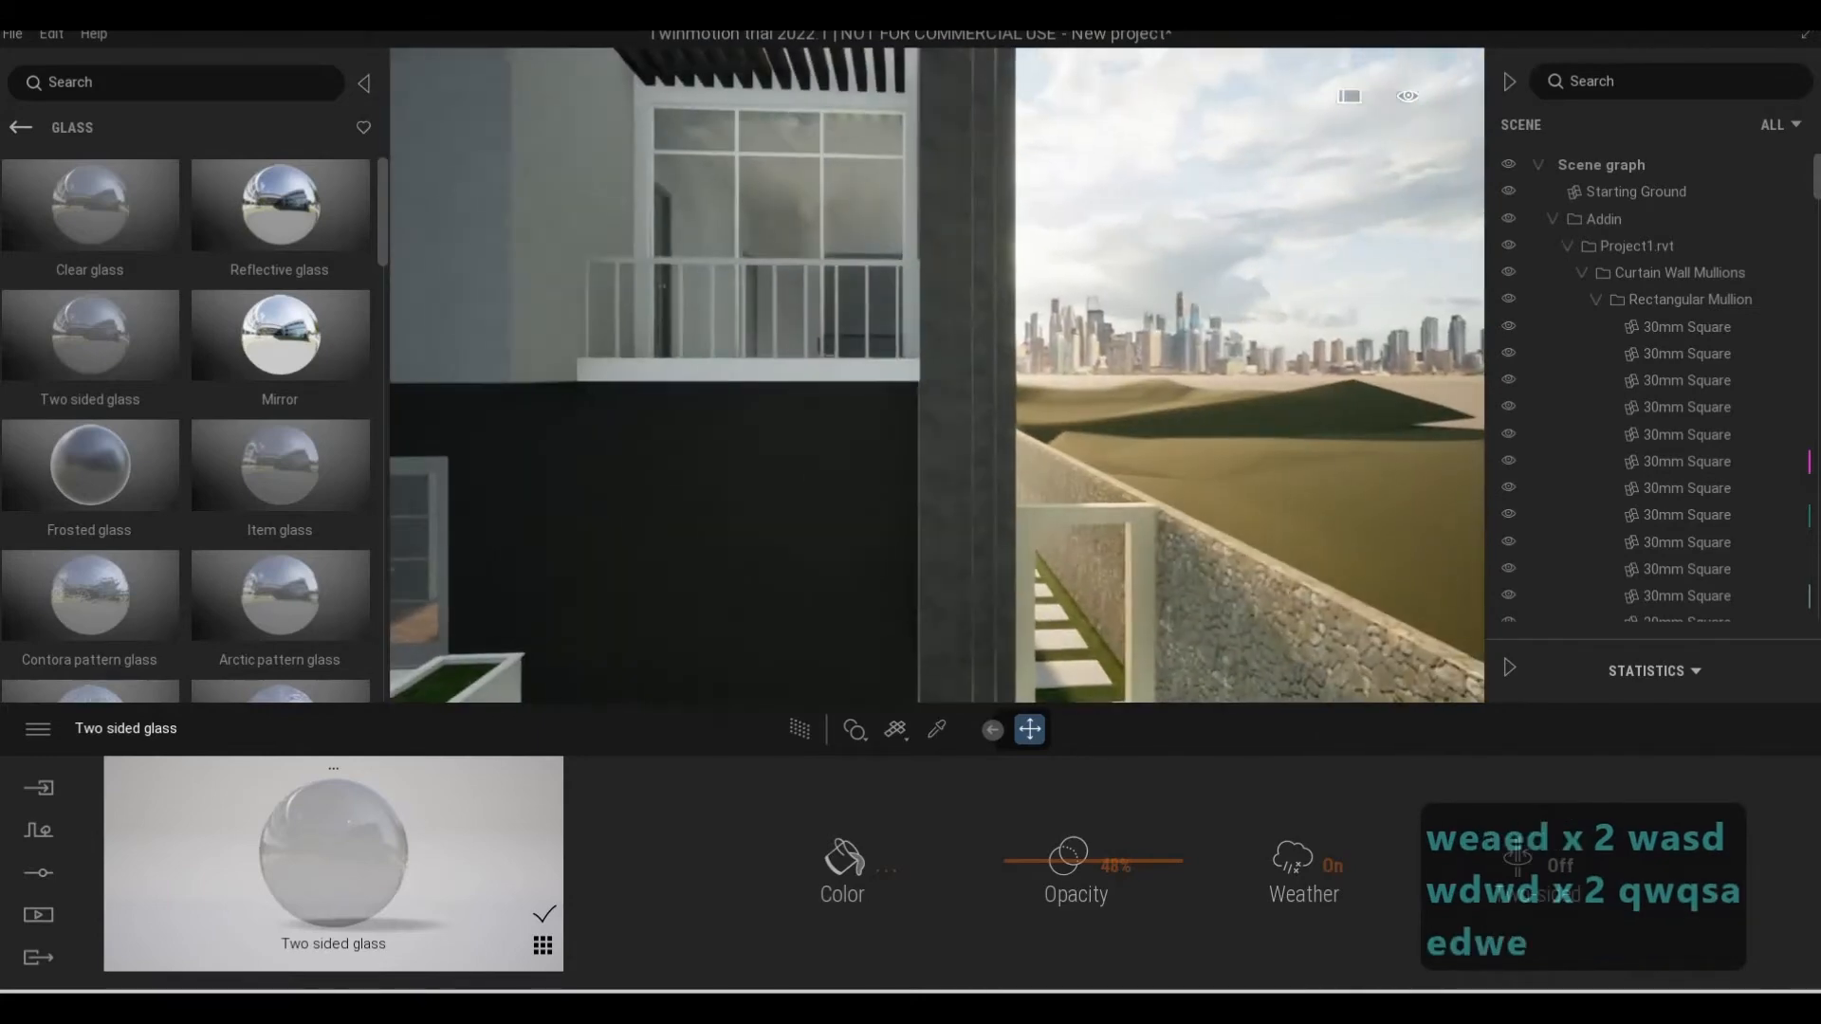
key("e")
right_click_drag(897, 658, 1001, 654)
key("w")
key("w")
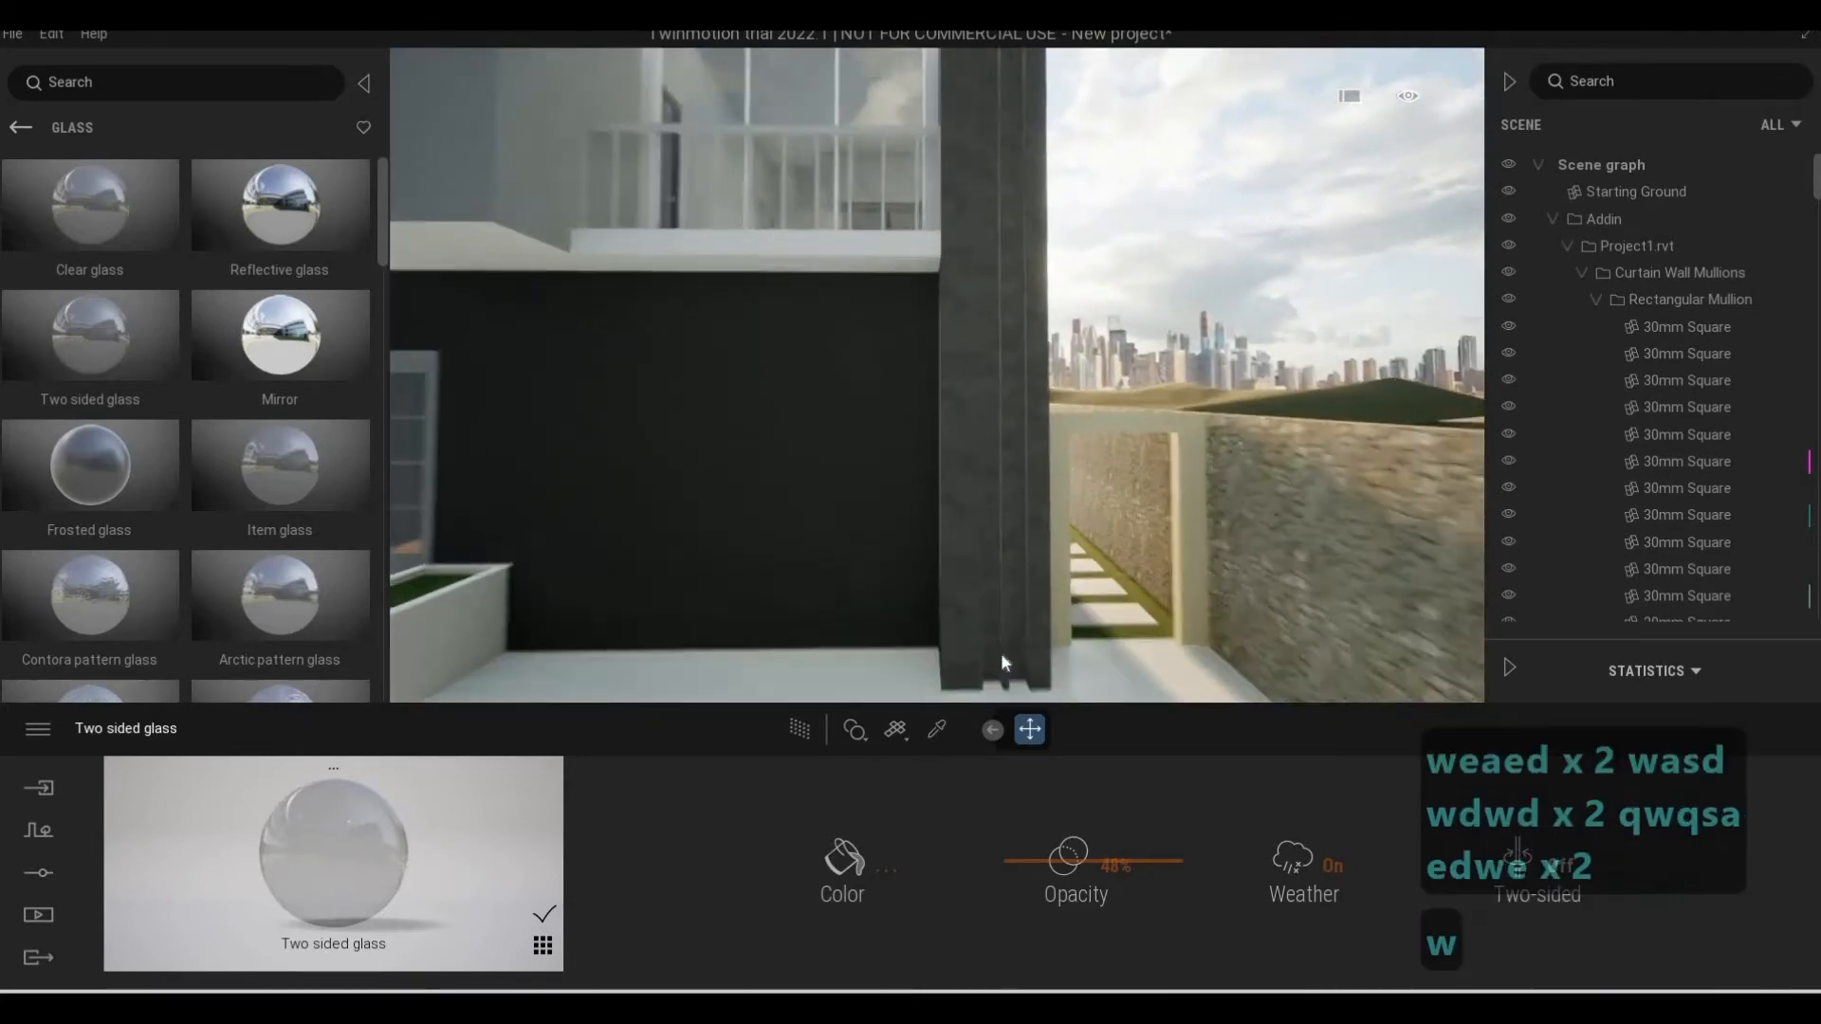
key("s")
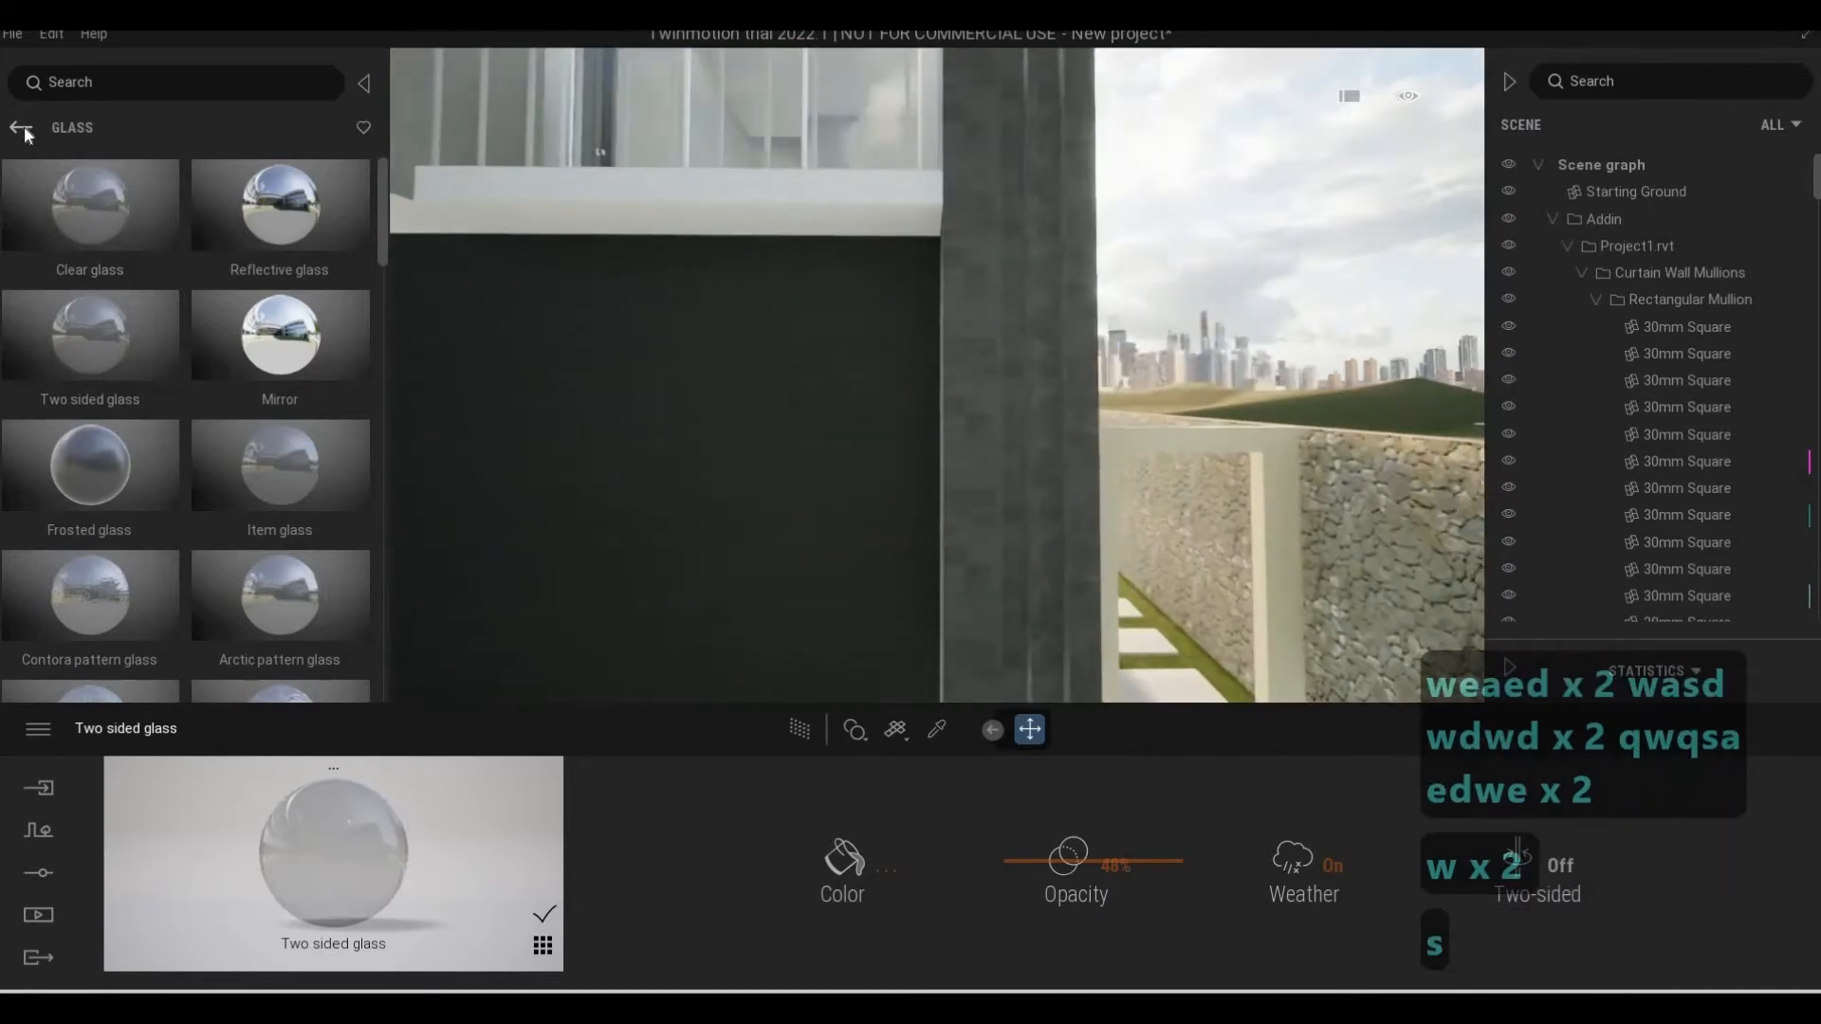
Open the Marble category of the Quixel Megascans surfaces in the library
left_click(22, 128)
left_click(24, 129)
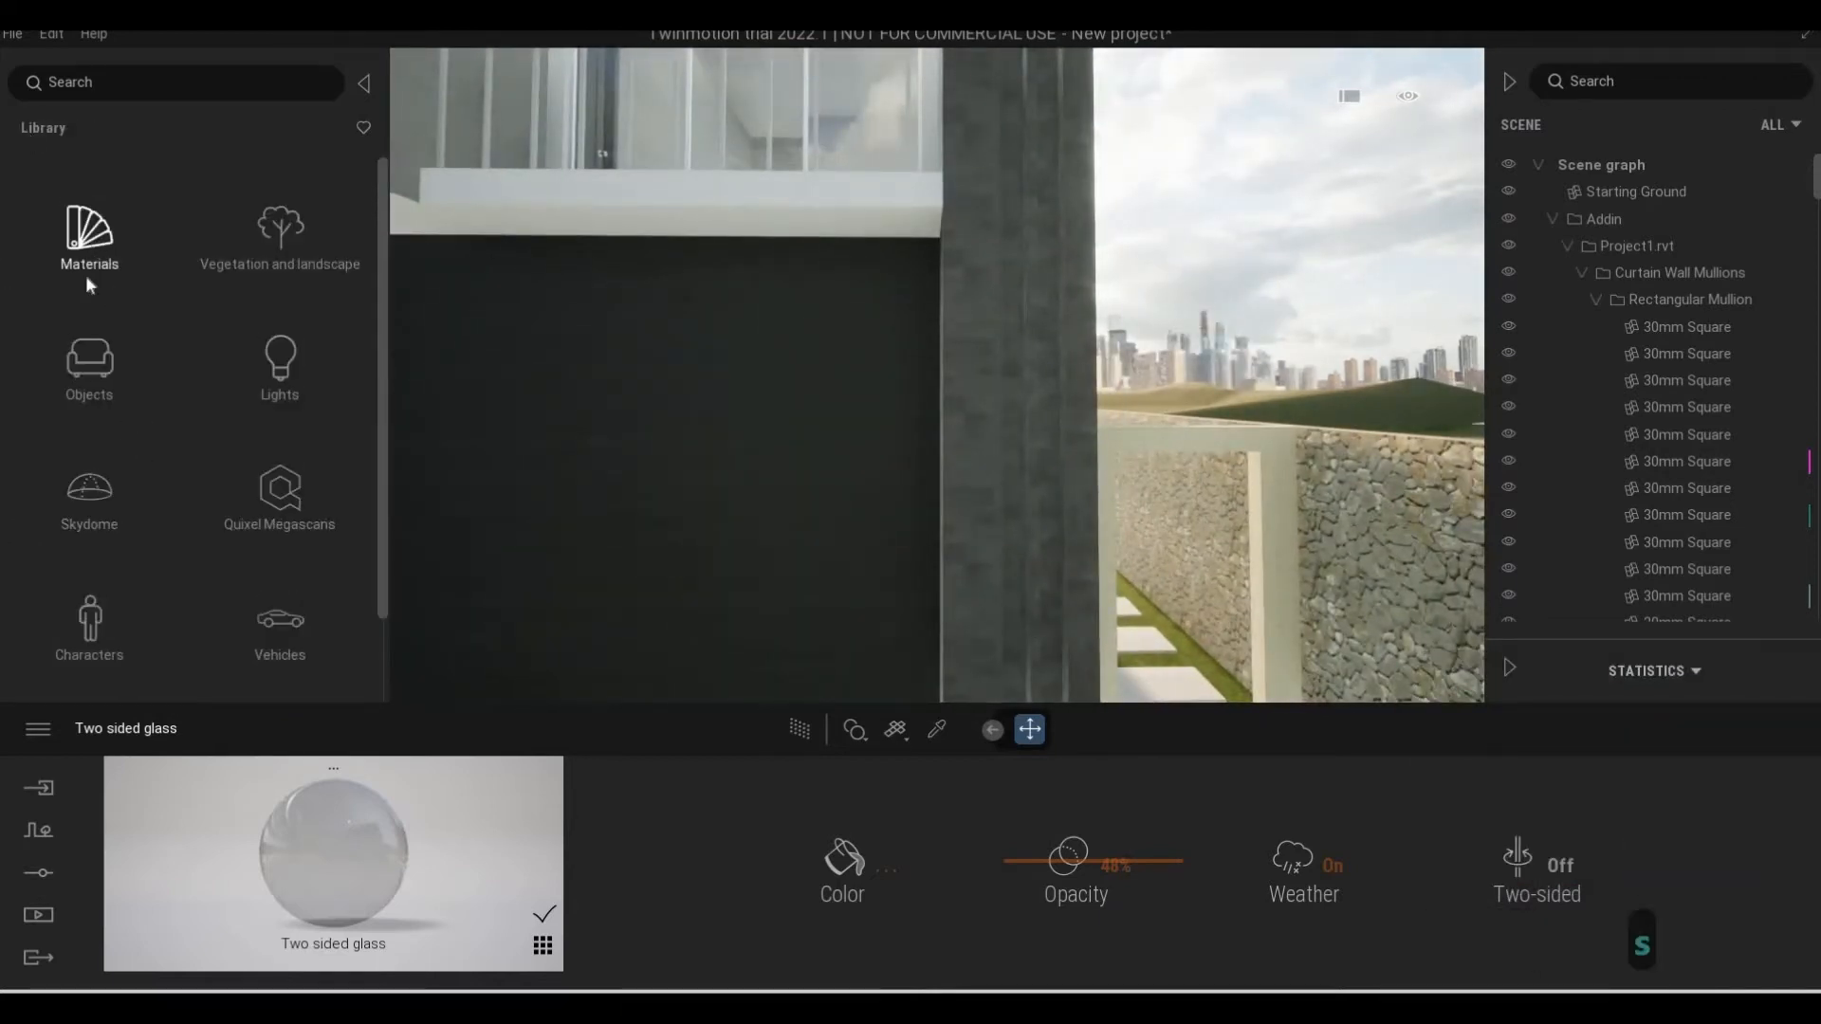
left_click(294, 527)
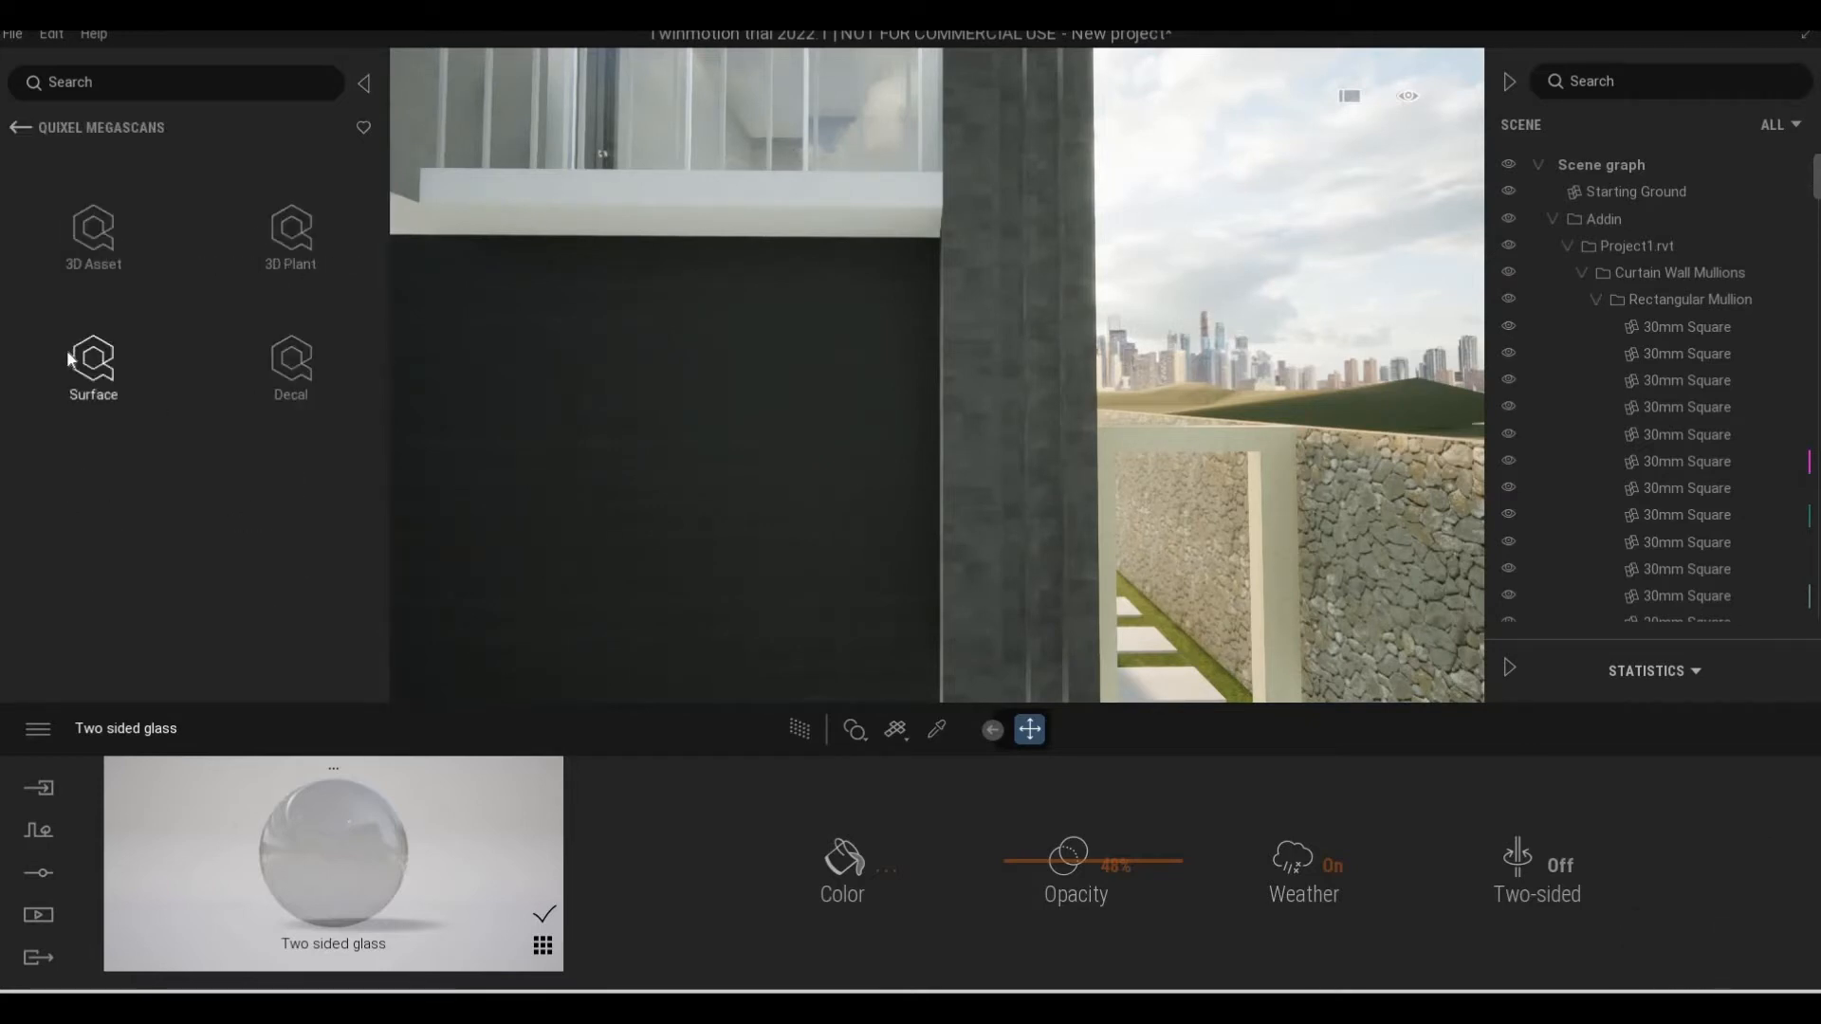
left_click(69, 357)
scroll(217, 498, "down", 3)
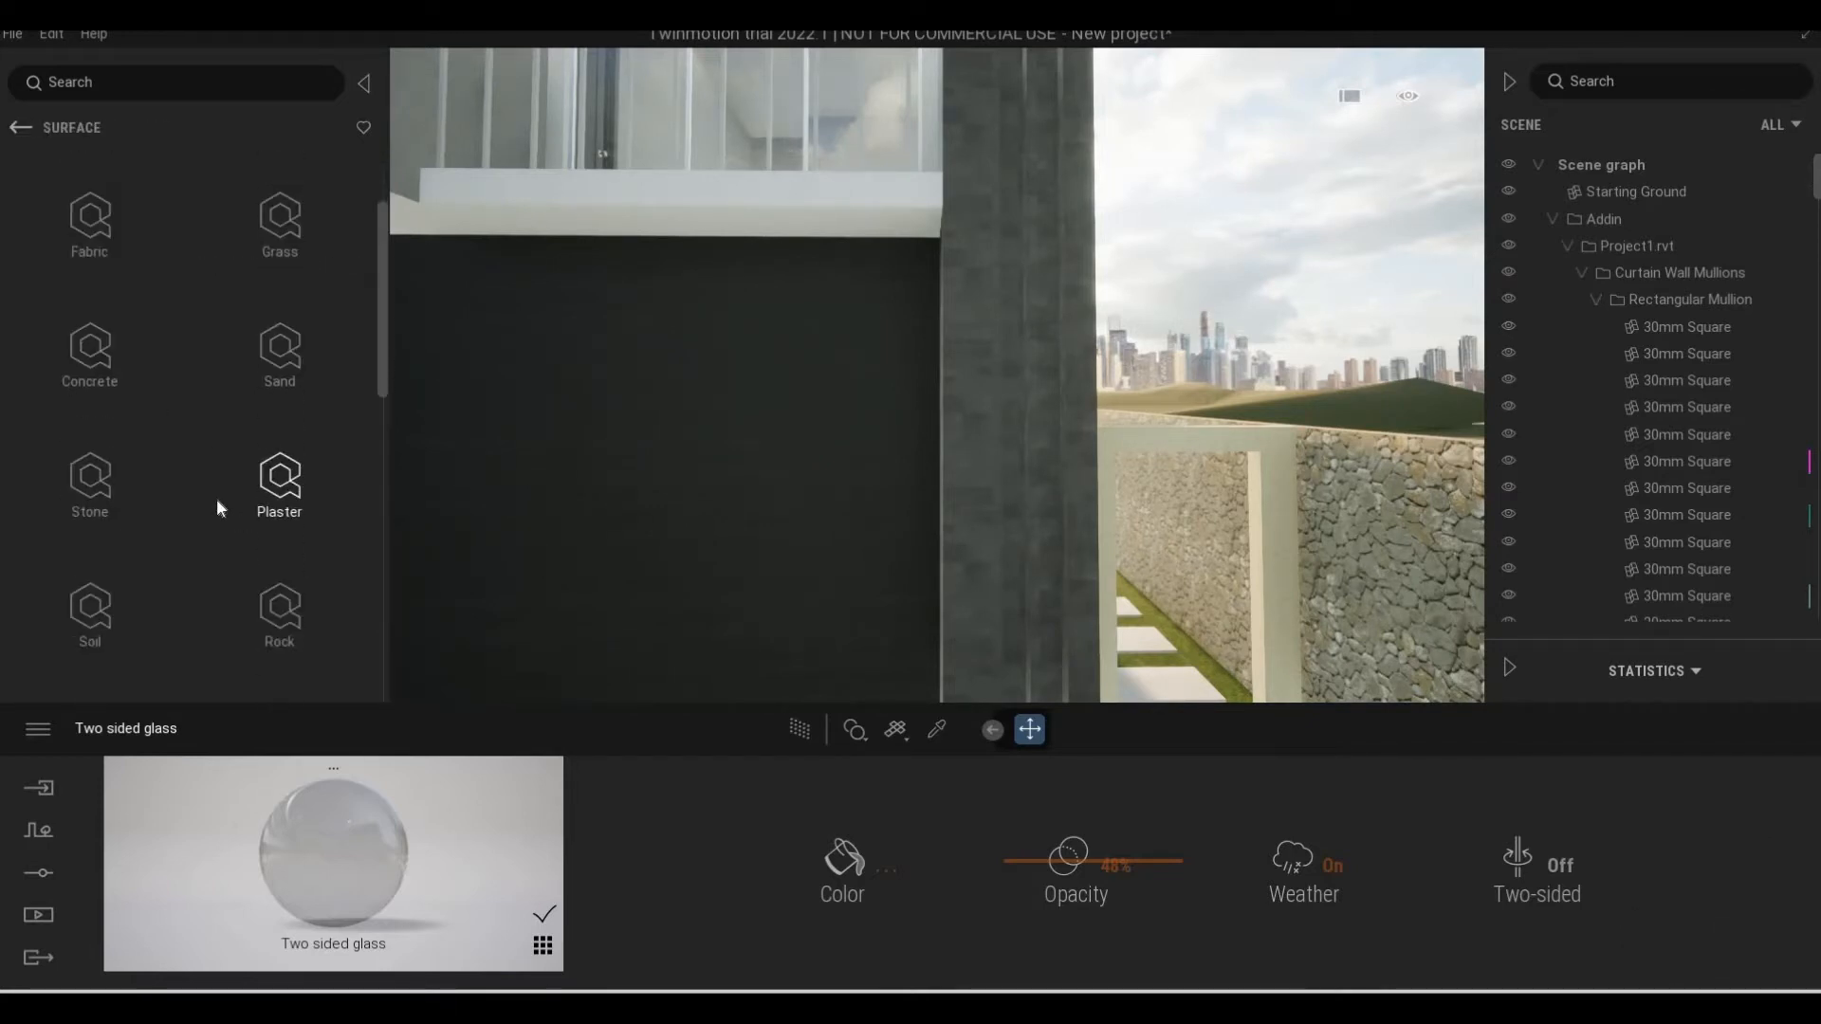
scroll(216, 499, "down", 3)
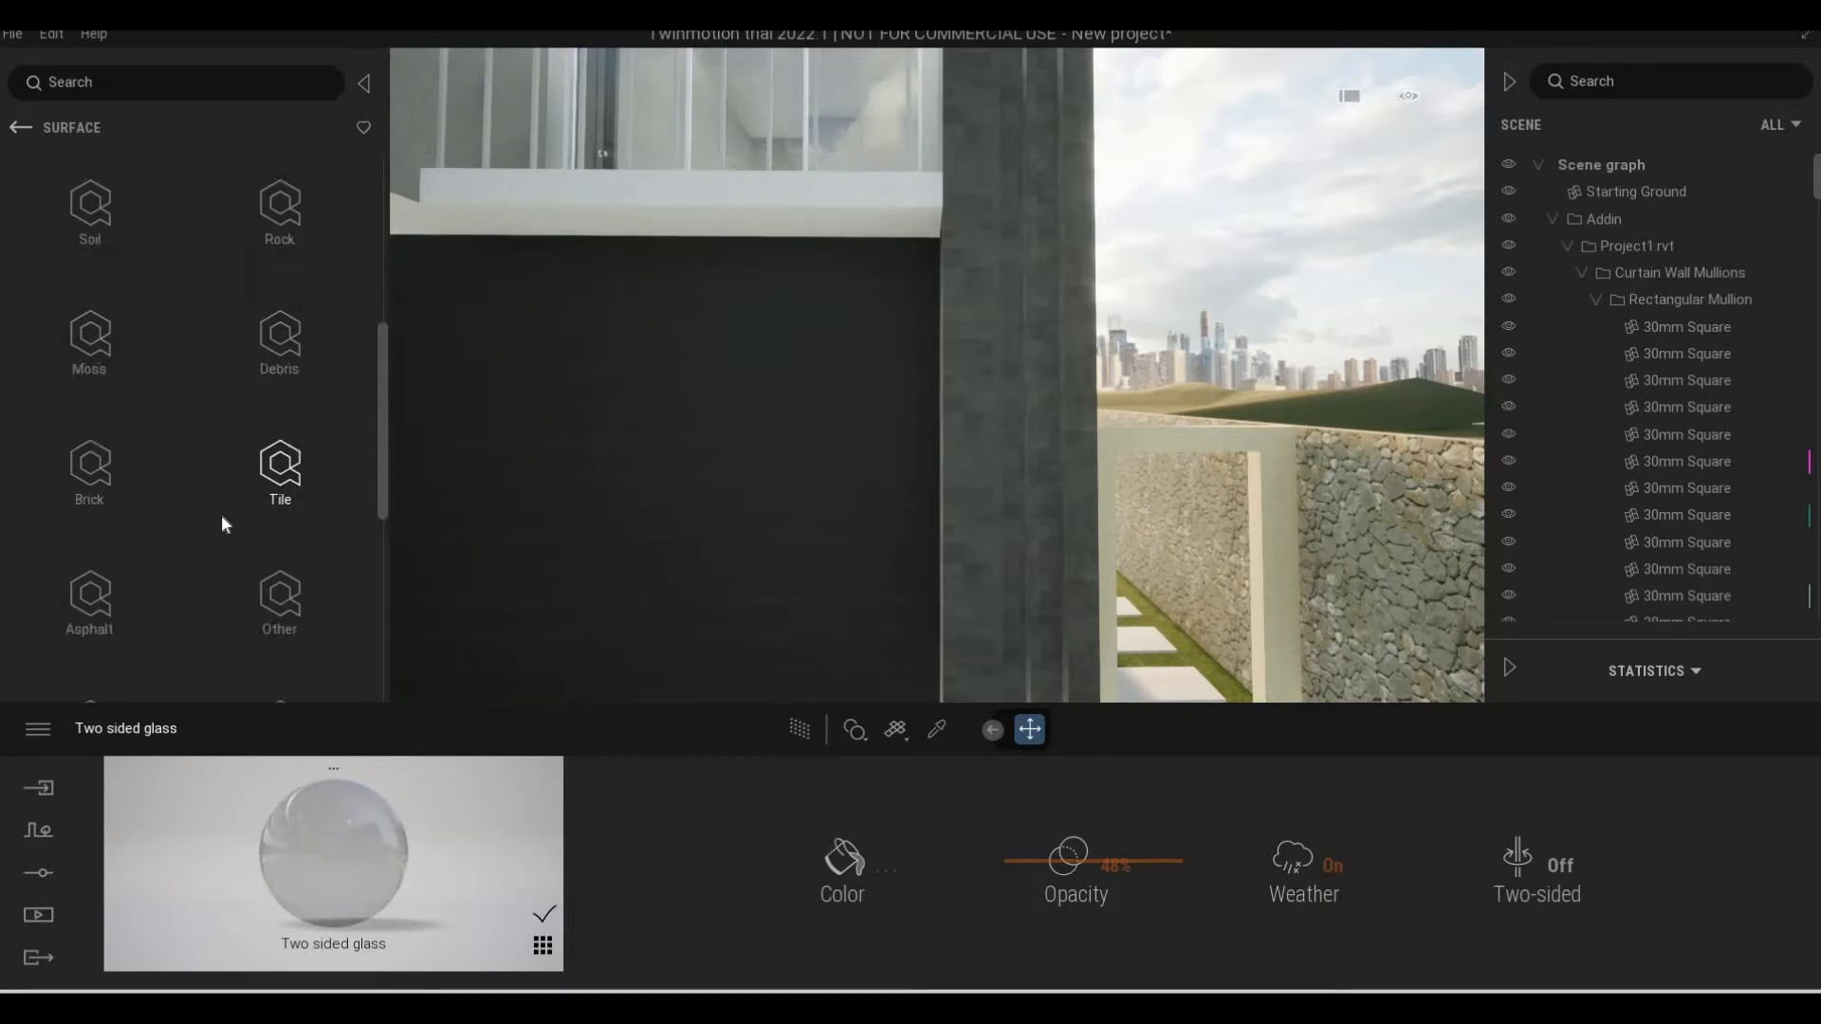
scroll(230, 540, "down", 3)
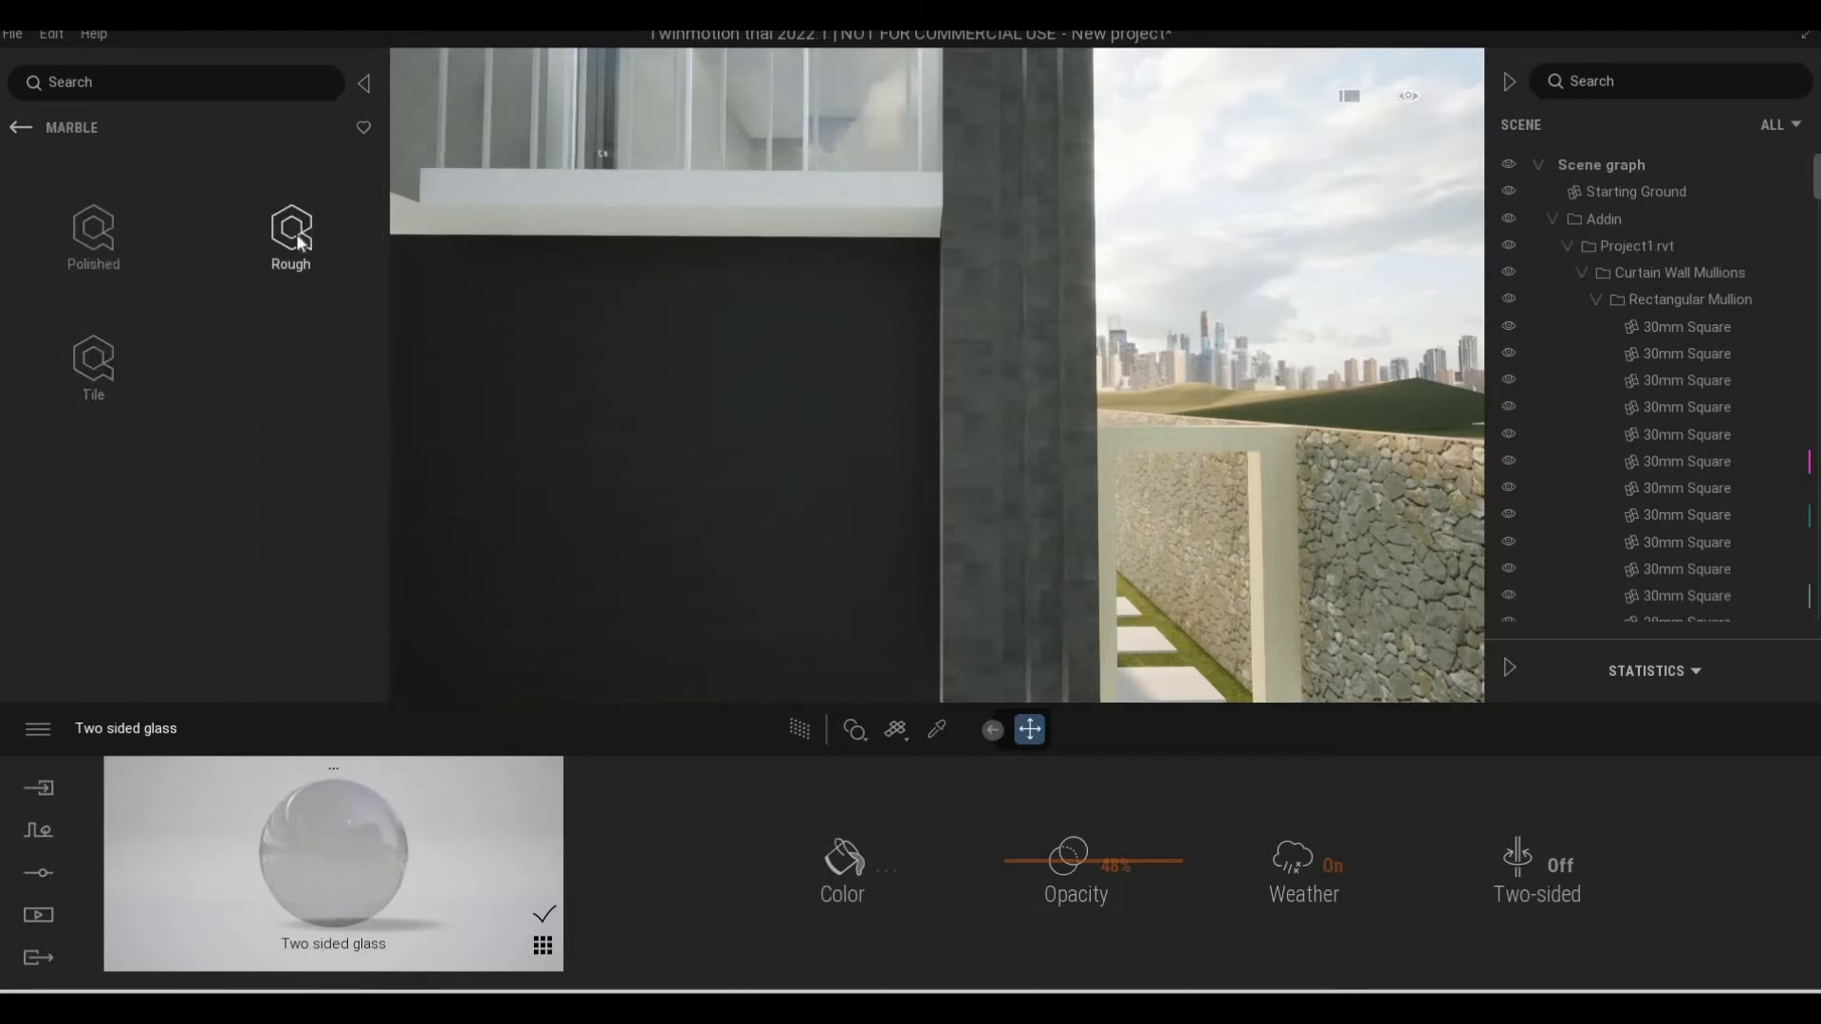
Apply the polished Zebra Marble Brick Tiles to the dark corner column
left_click(293, 237)
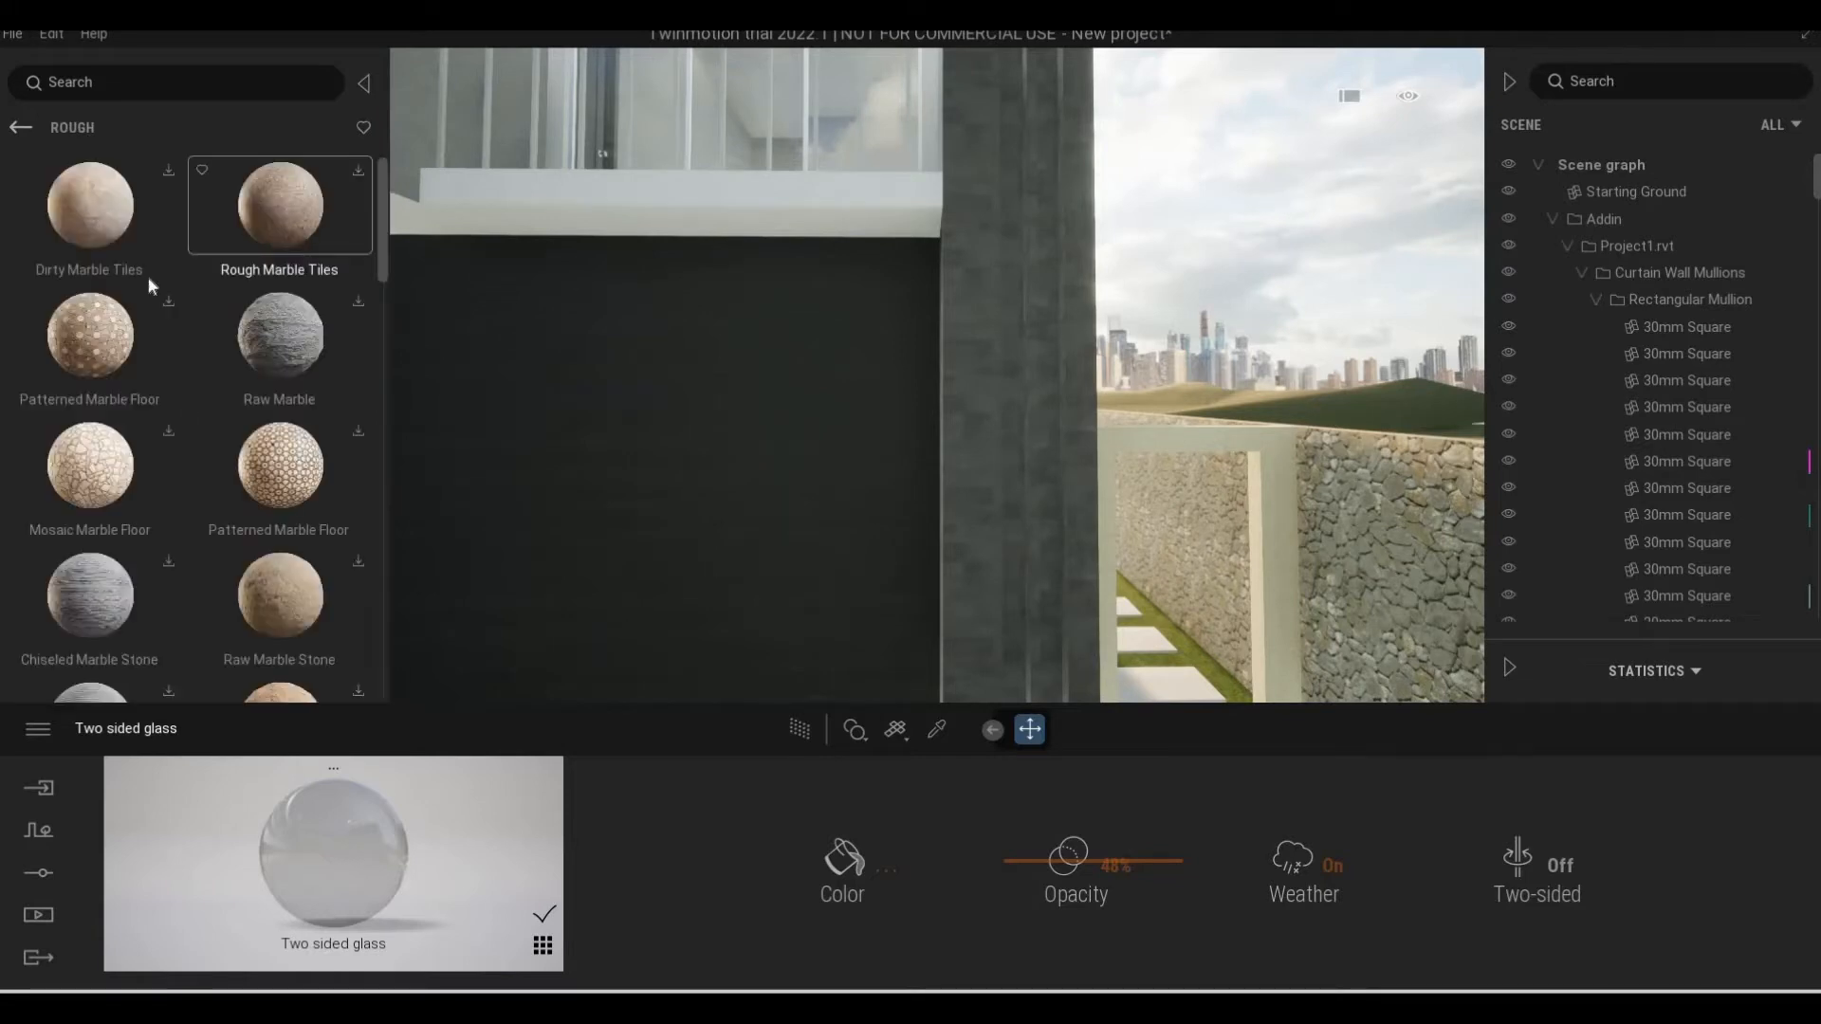
left_click(20, 127)
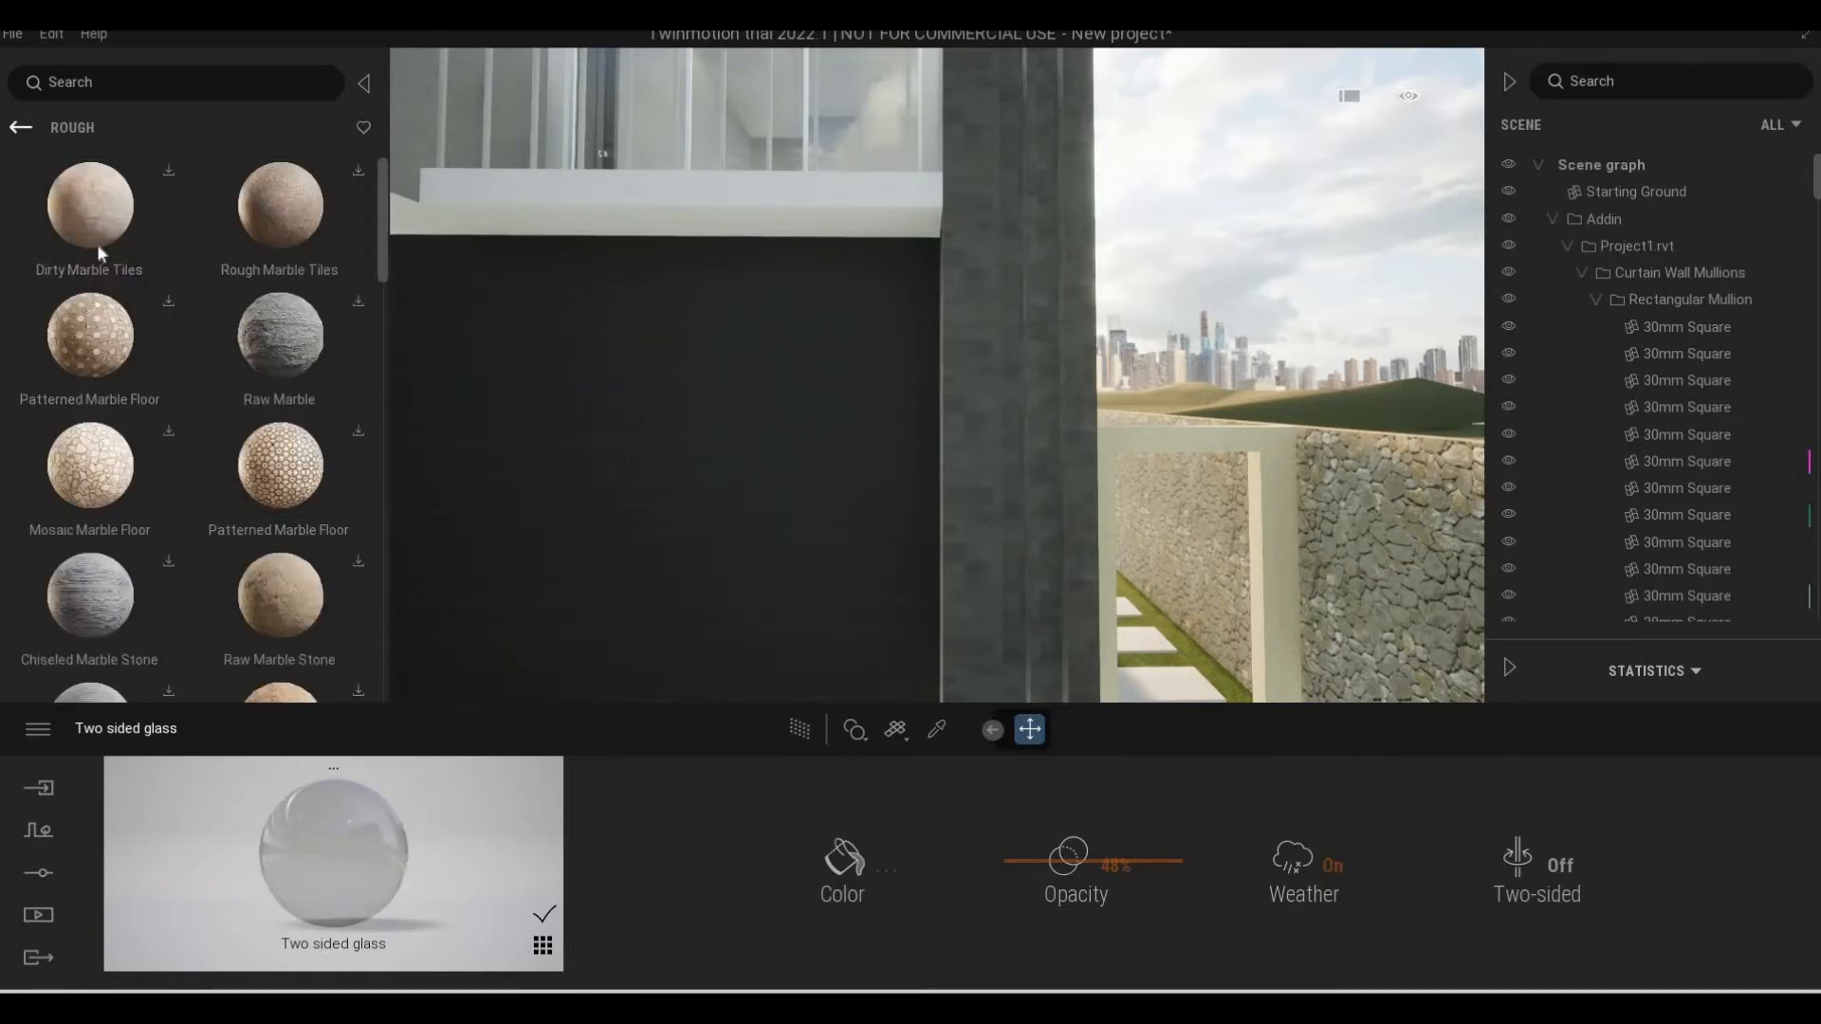
left_click(119, 275)
scroll(242, 533, "down", 10)
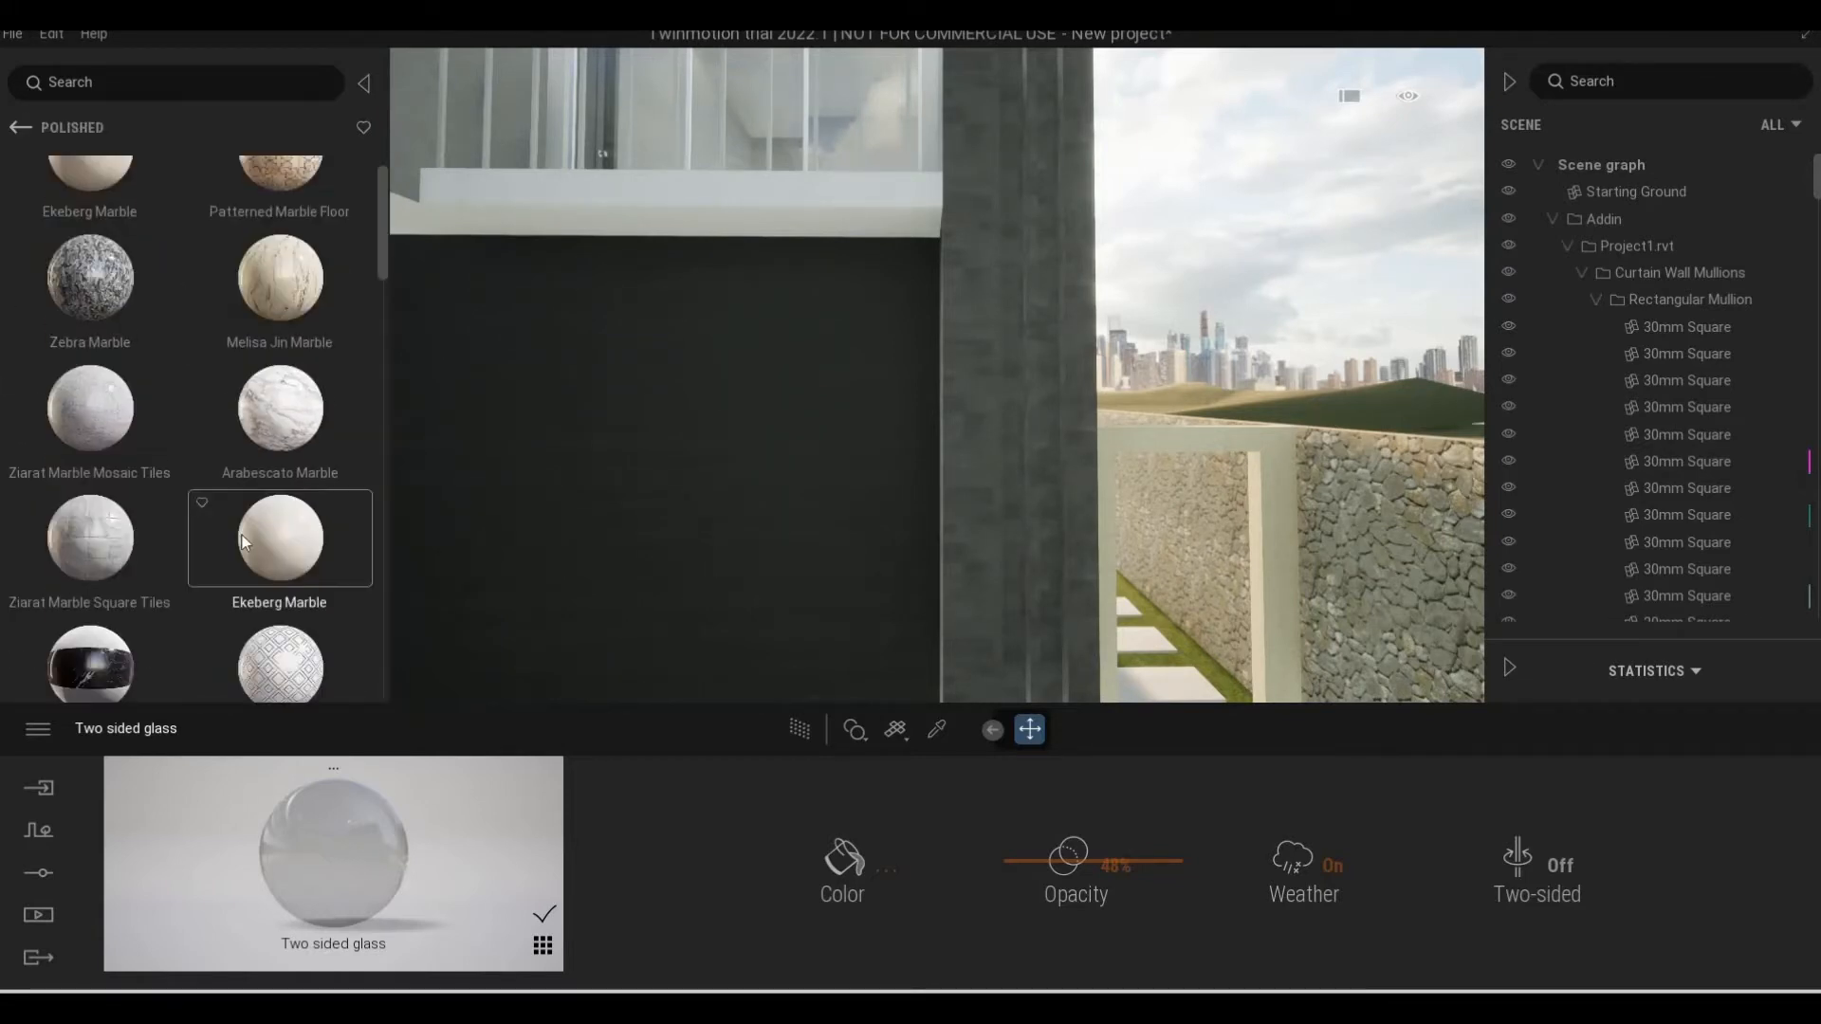
scroll(242, 534, "down", 4)
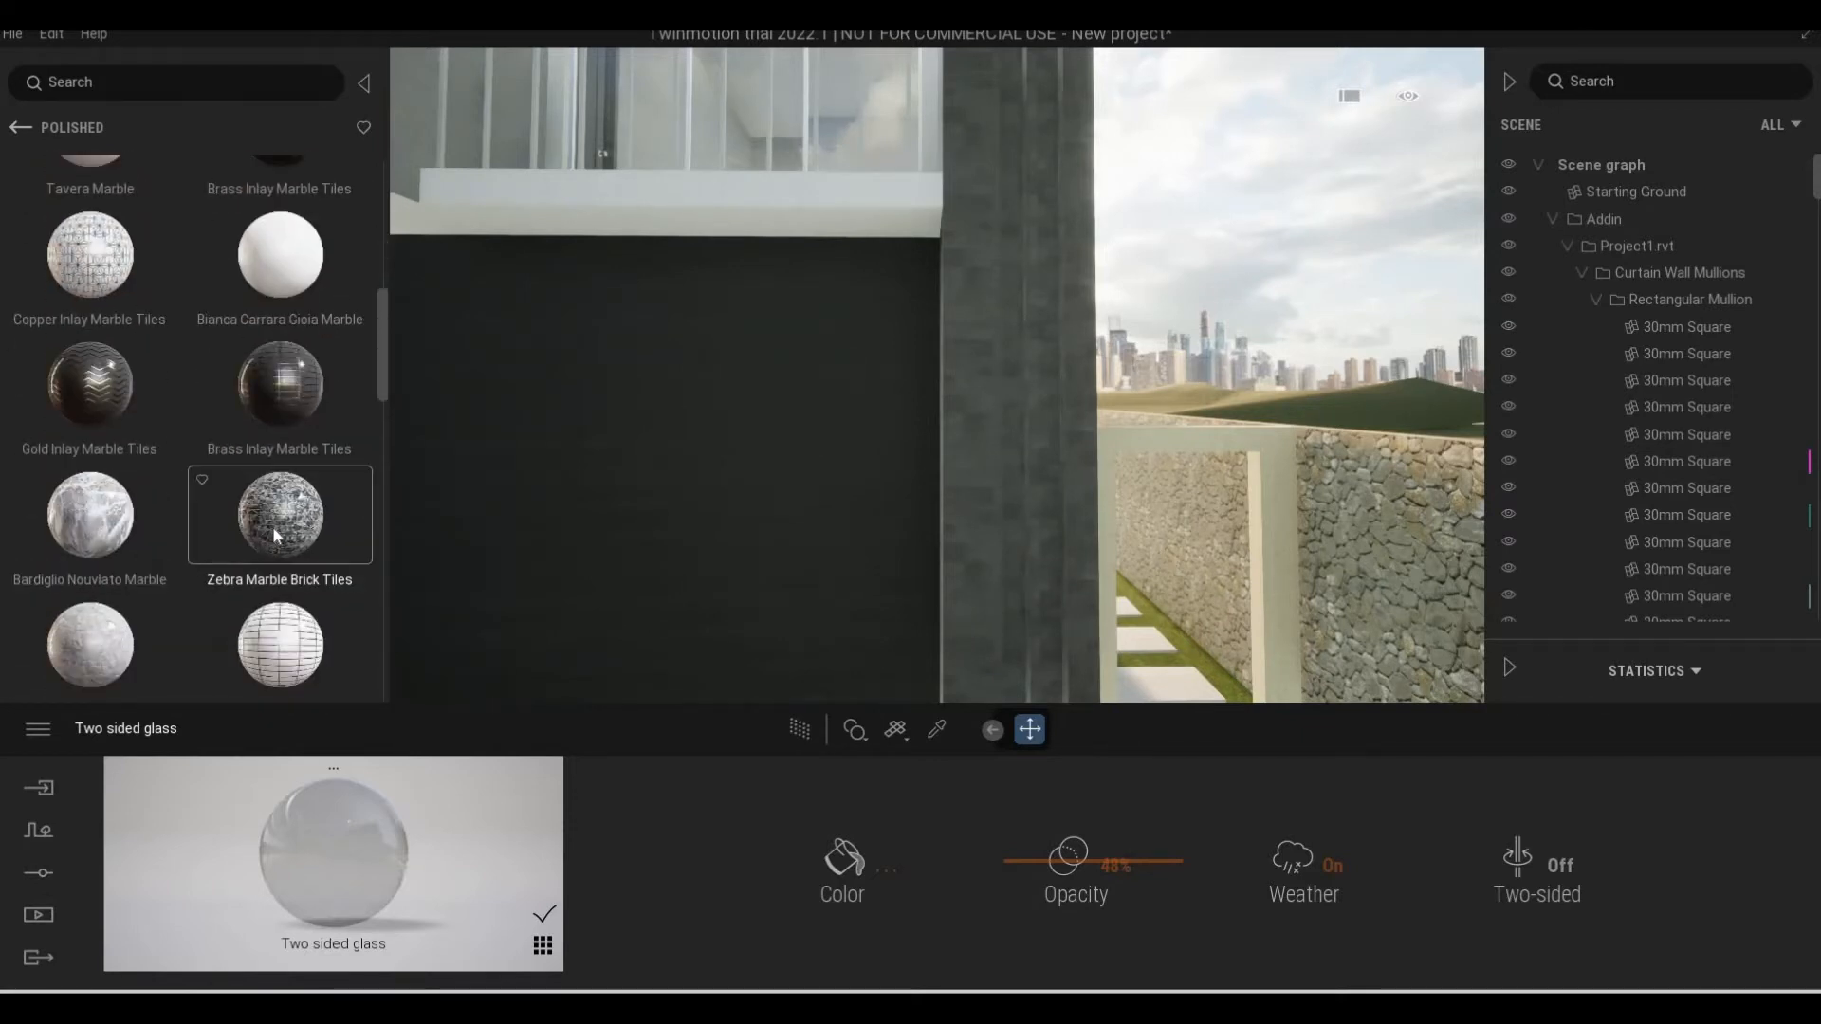
left_click_drag(905, 529, 963, 514)
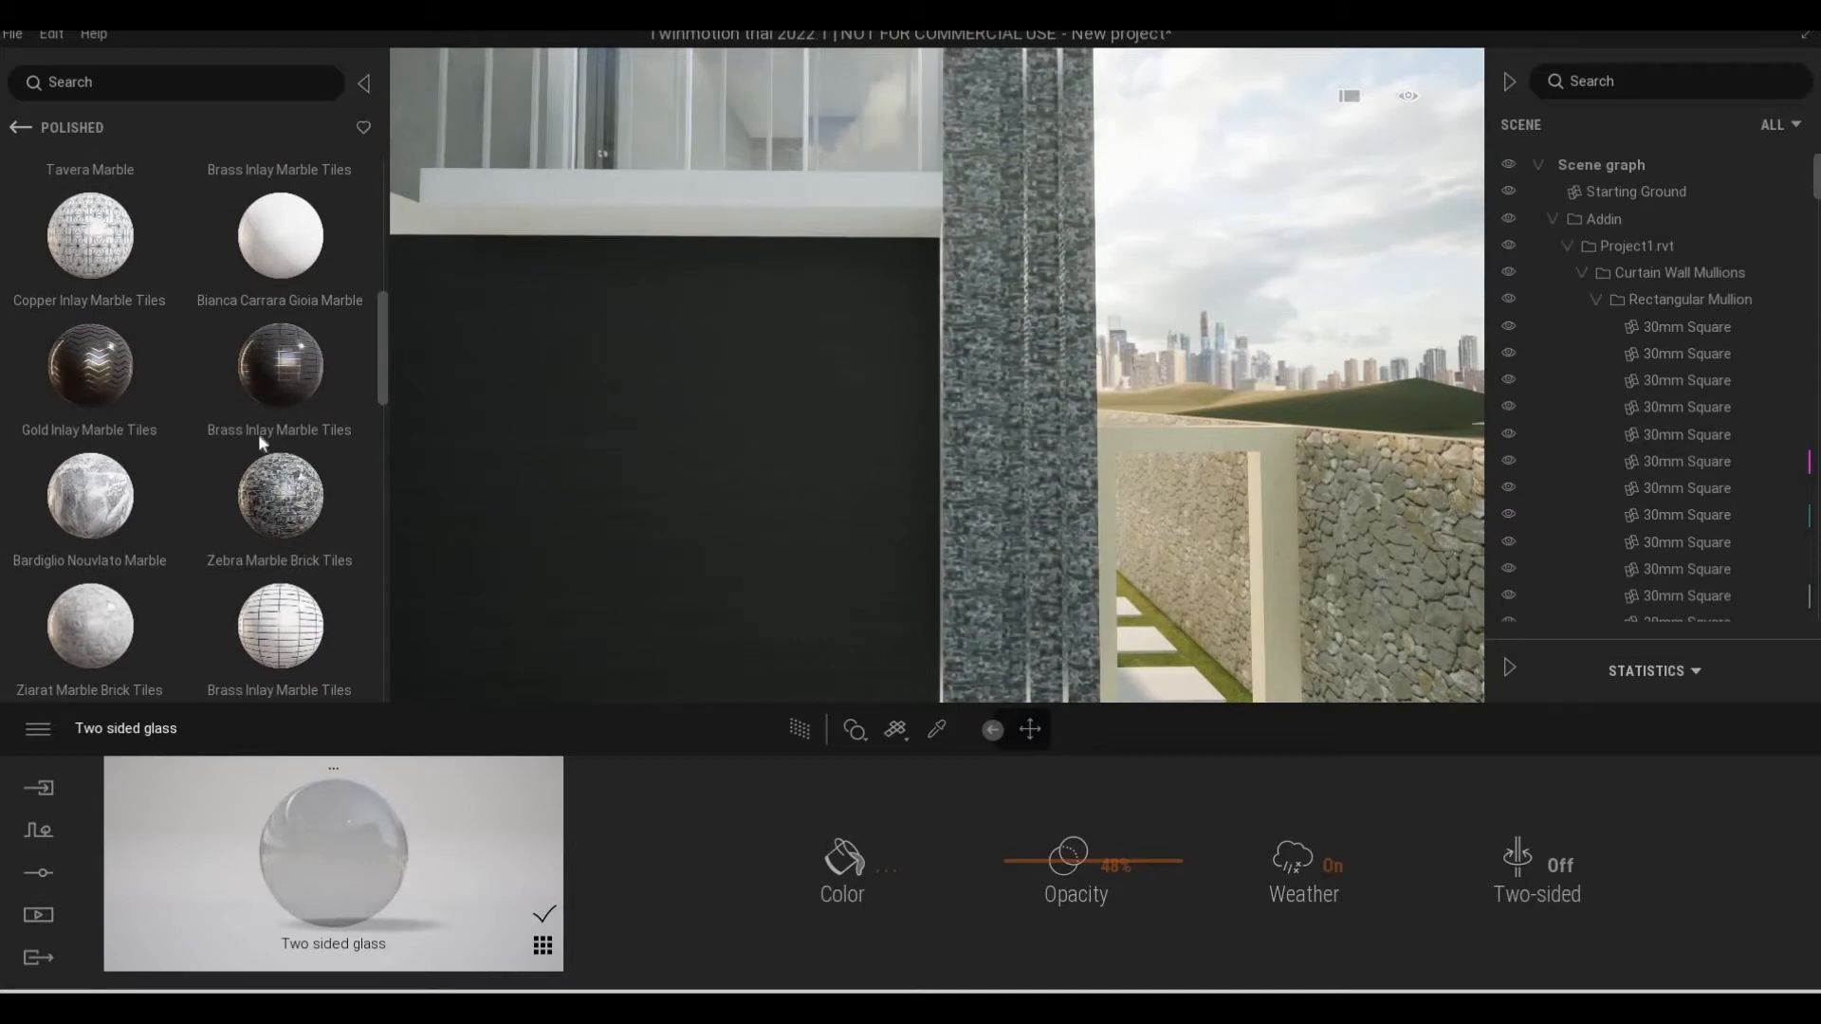
Replace the corner column's material with Ziarat Marble Brick Tiles and check it up close
scroll(93, 516, "down", 2)
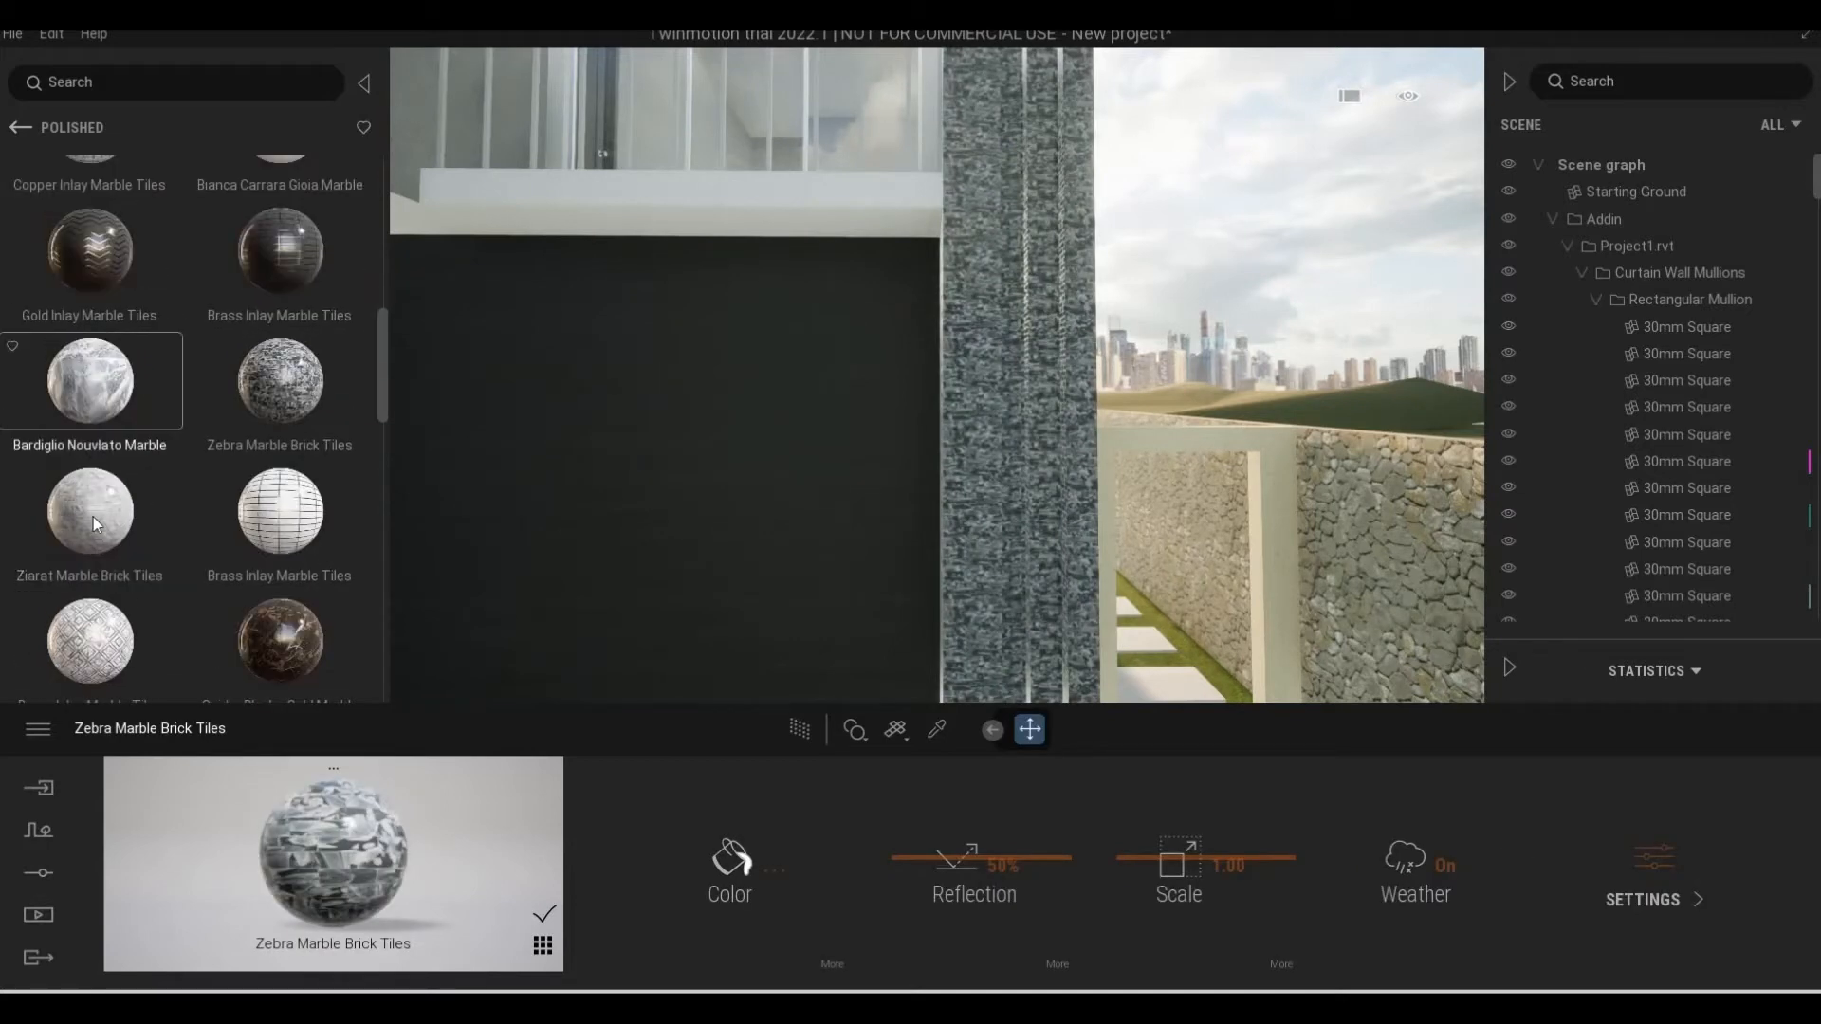
left_click_drag(123, 526, 977, 502)
key("w")
key("d")
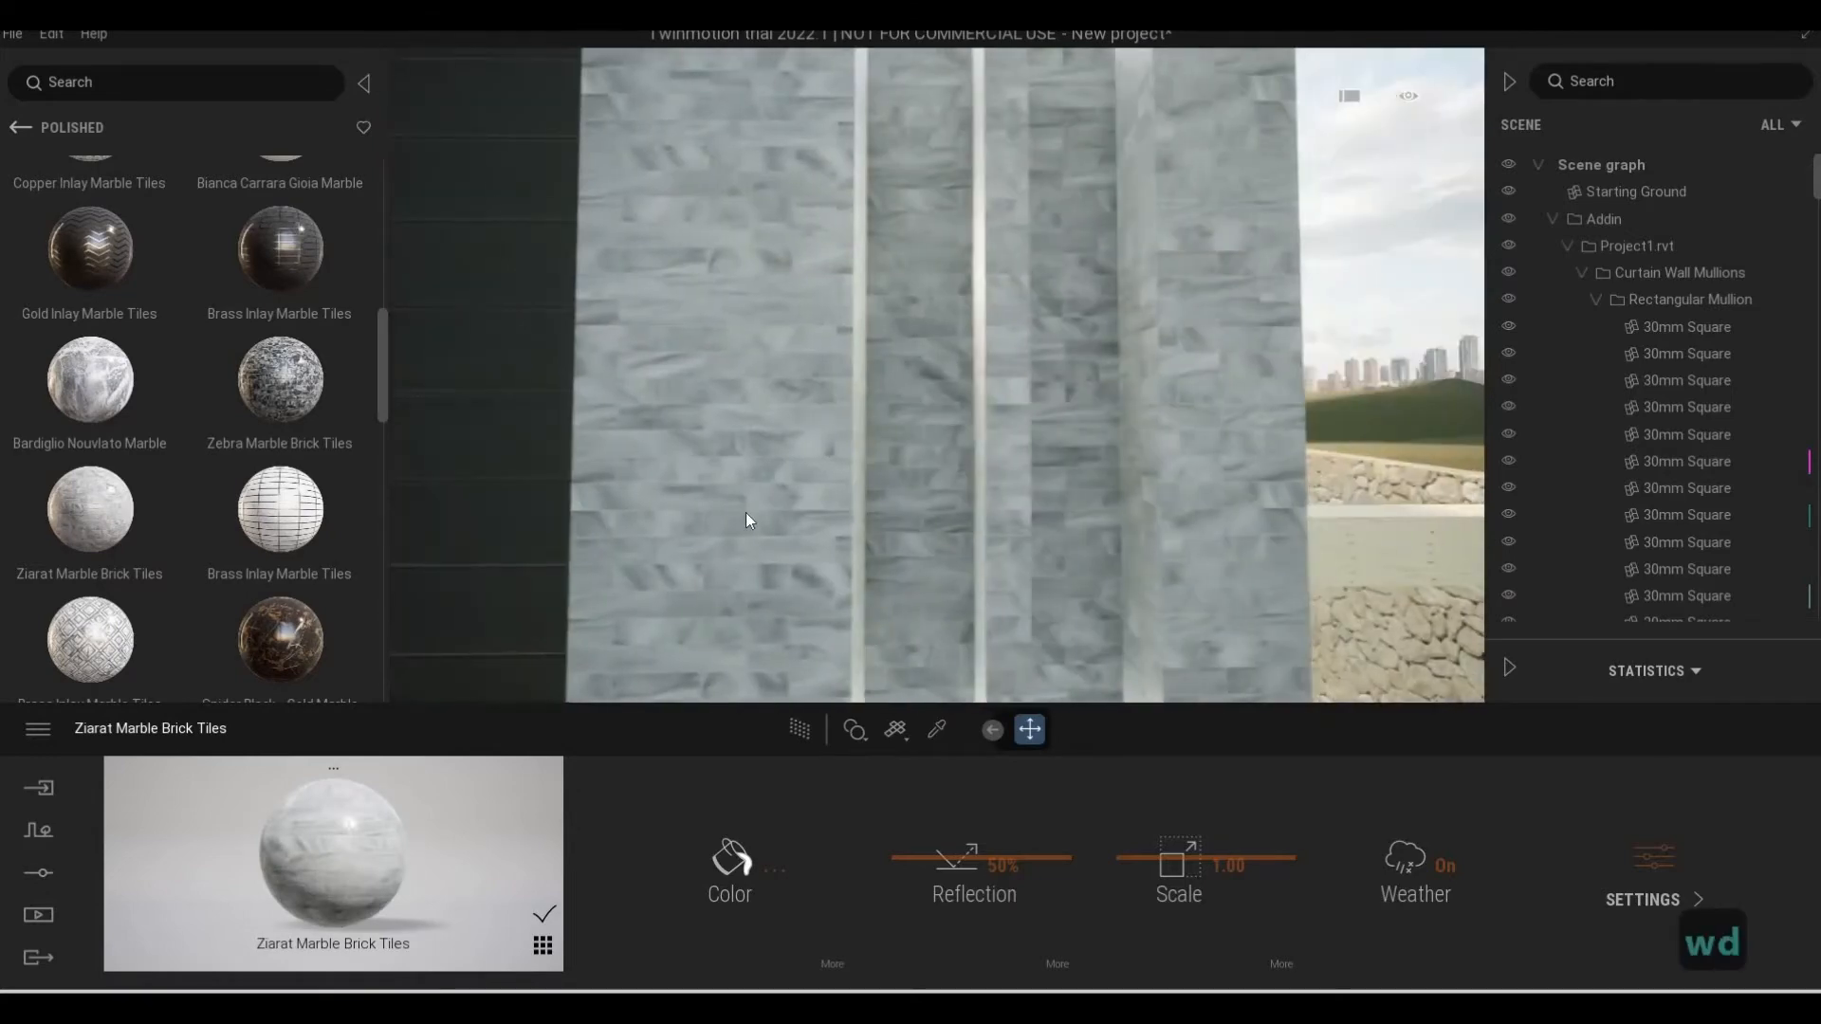
key("s")
Replace the corner column's material with Zebra Marble Mosaic Tiles
scroll(219, 536, "down", 2)
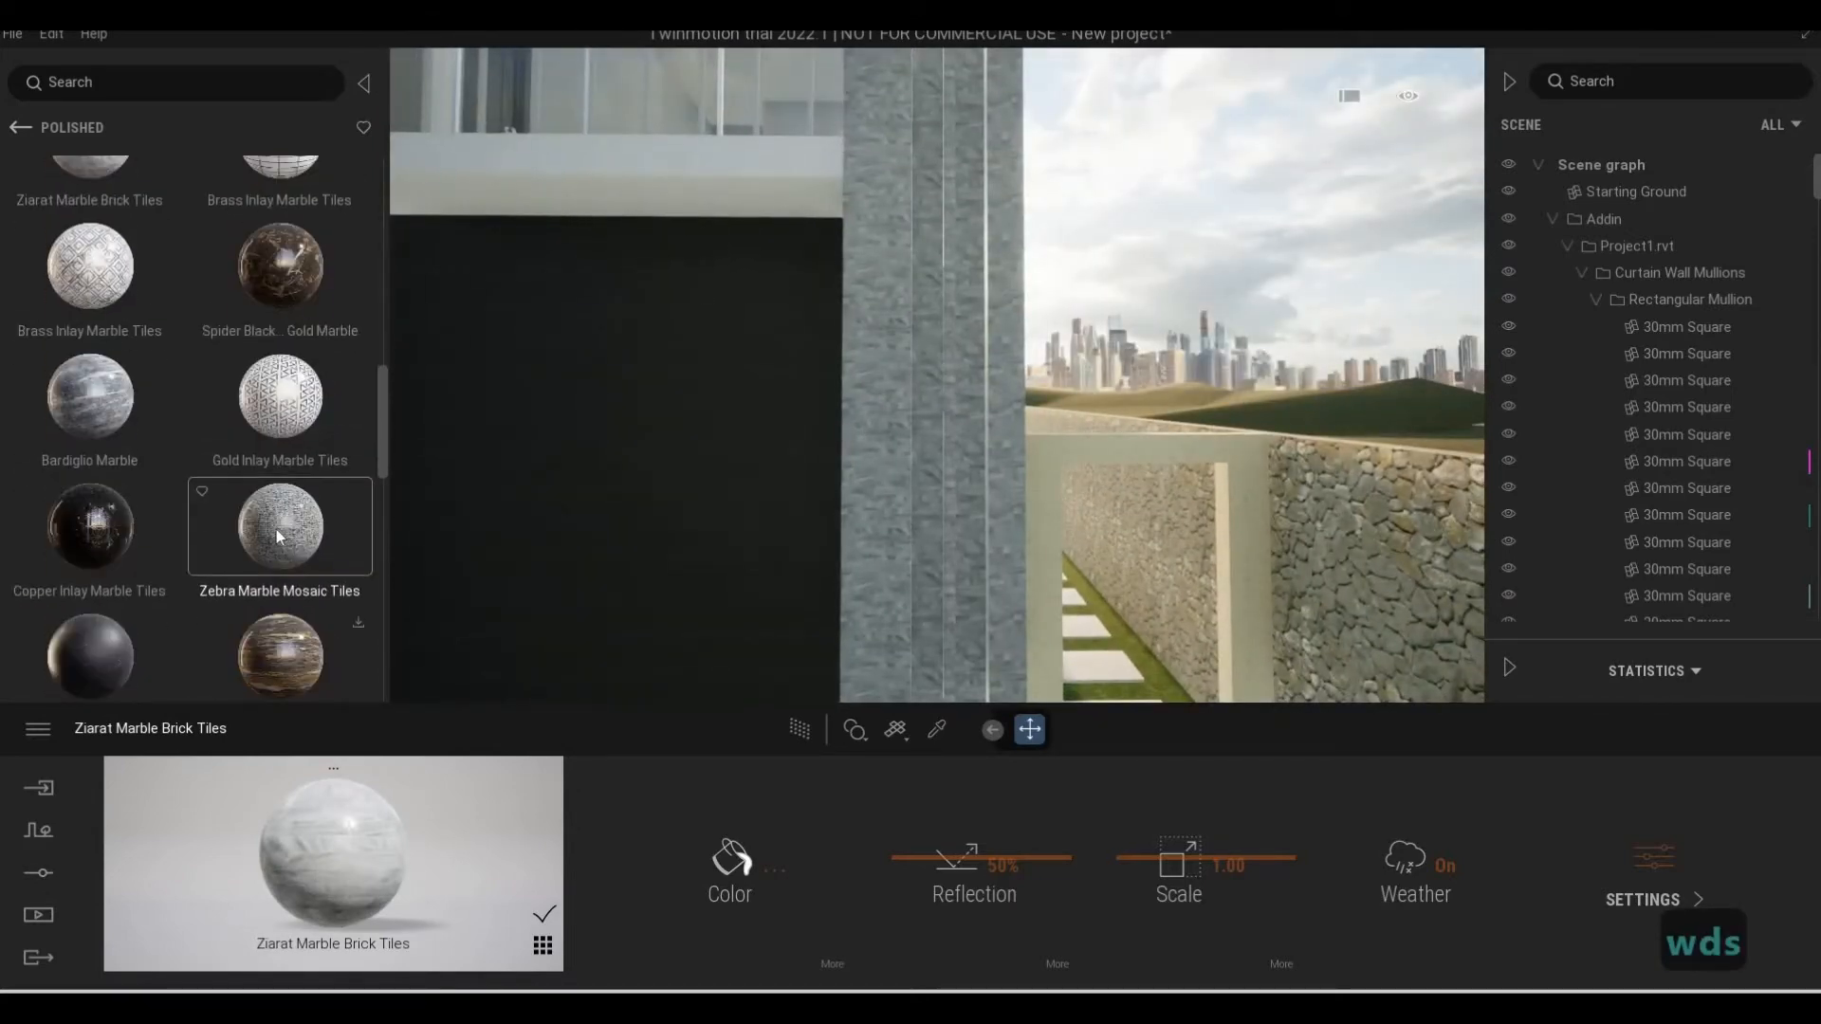
scroll(399, 491, "down", 1)
left_click_drag(973, 550, 954, 550)
scroll(952, 533, "up", 3)
Examine the mosaic tiles on the corner column up close from several angles
key("w")
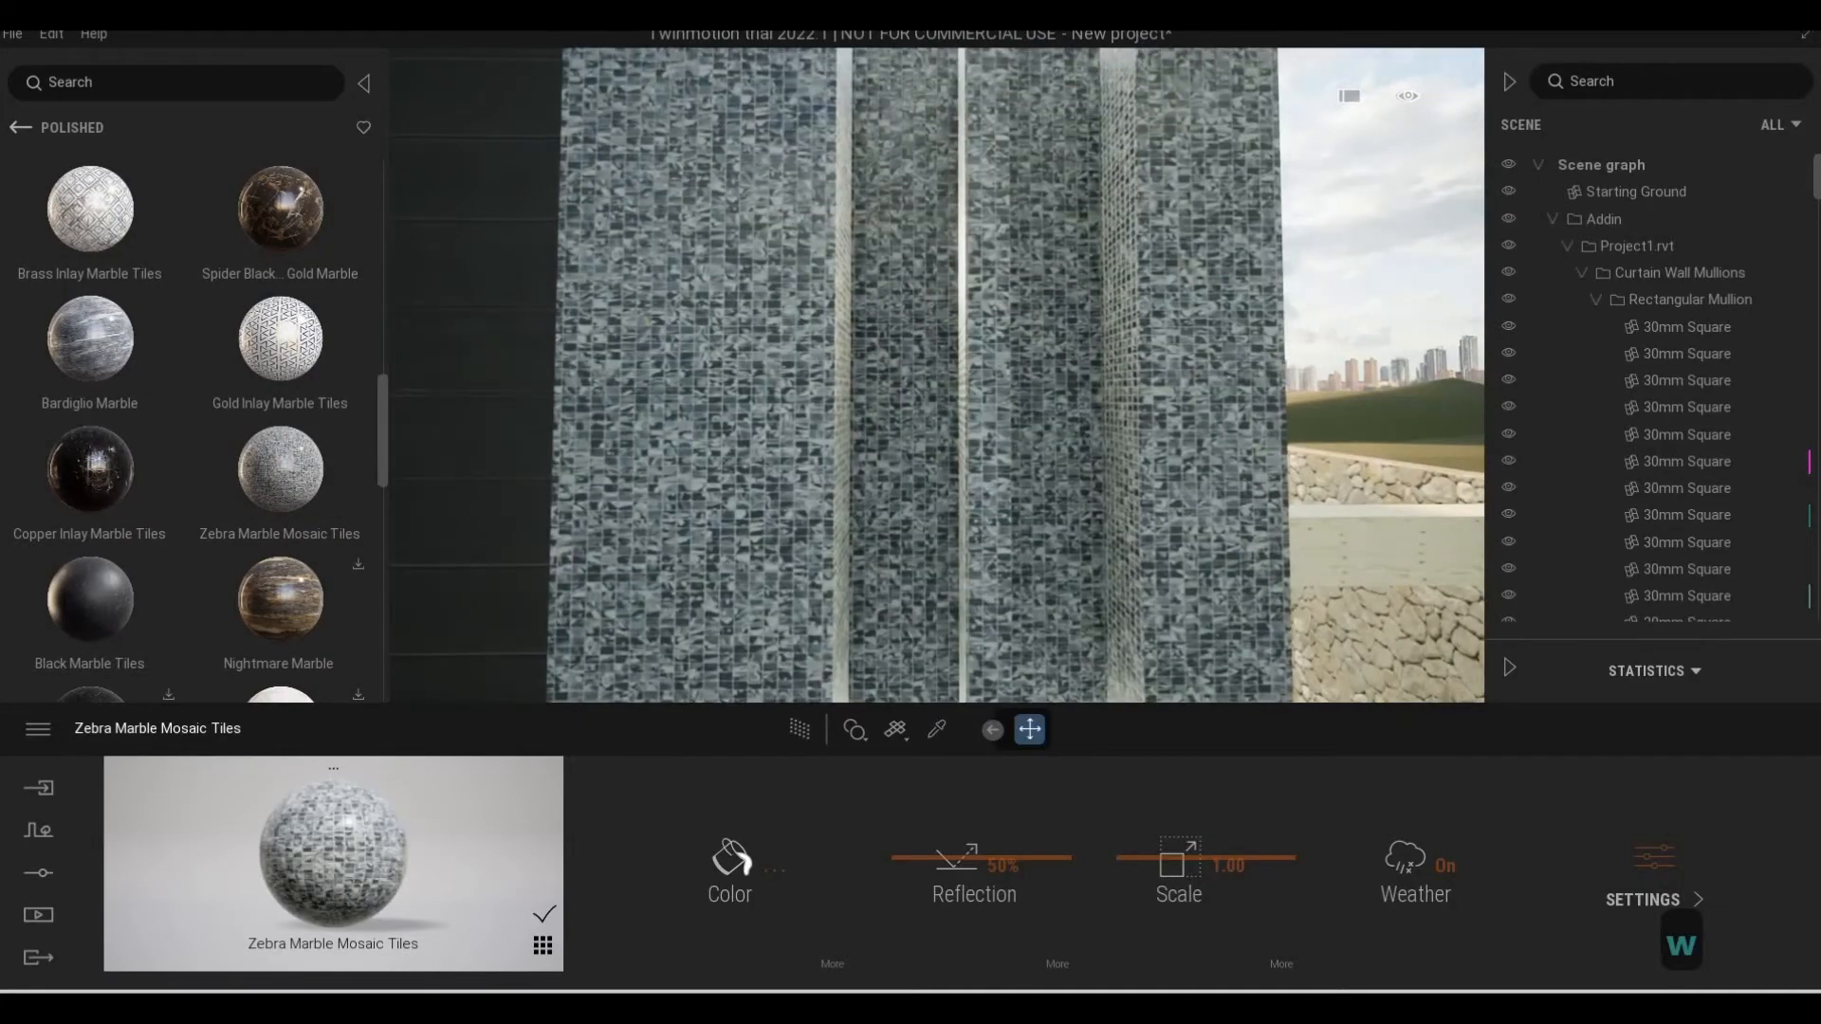
key("d")
key("a")
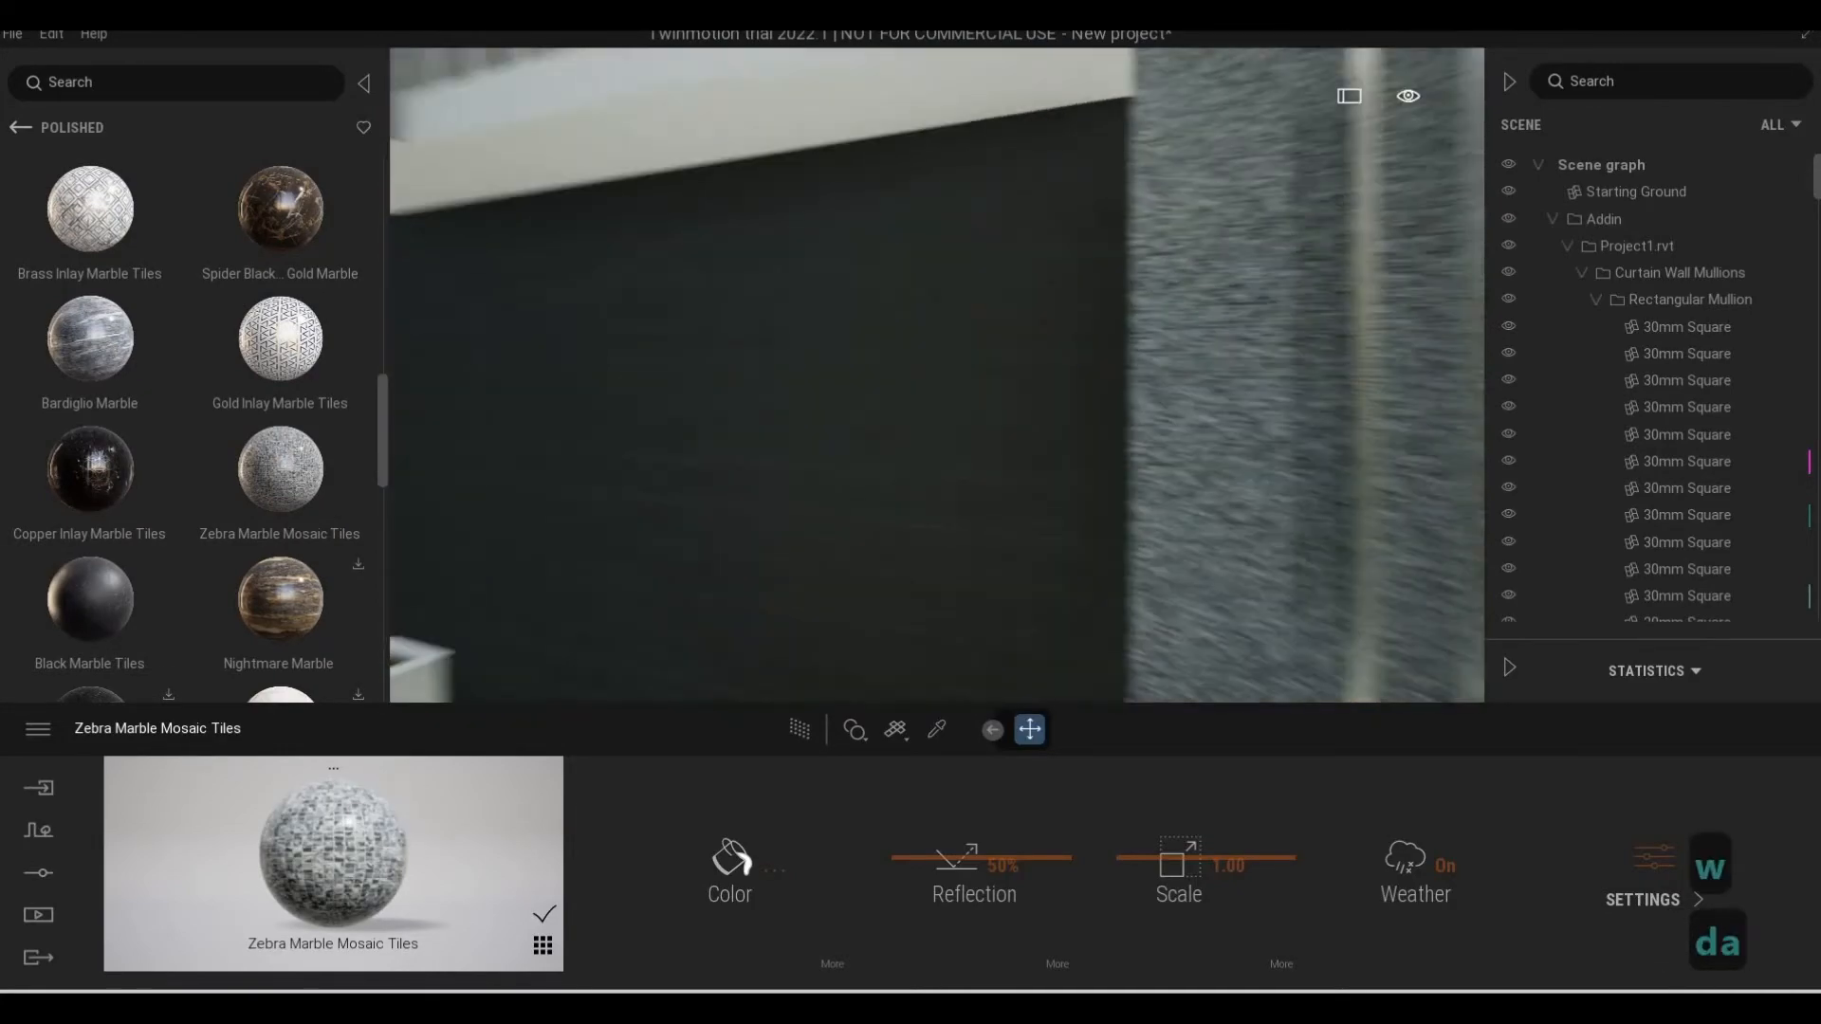
key("d")
key("w")
key("s")
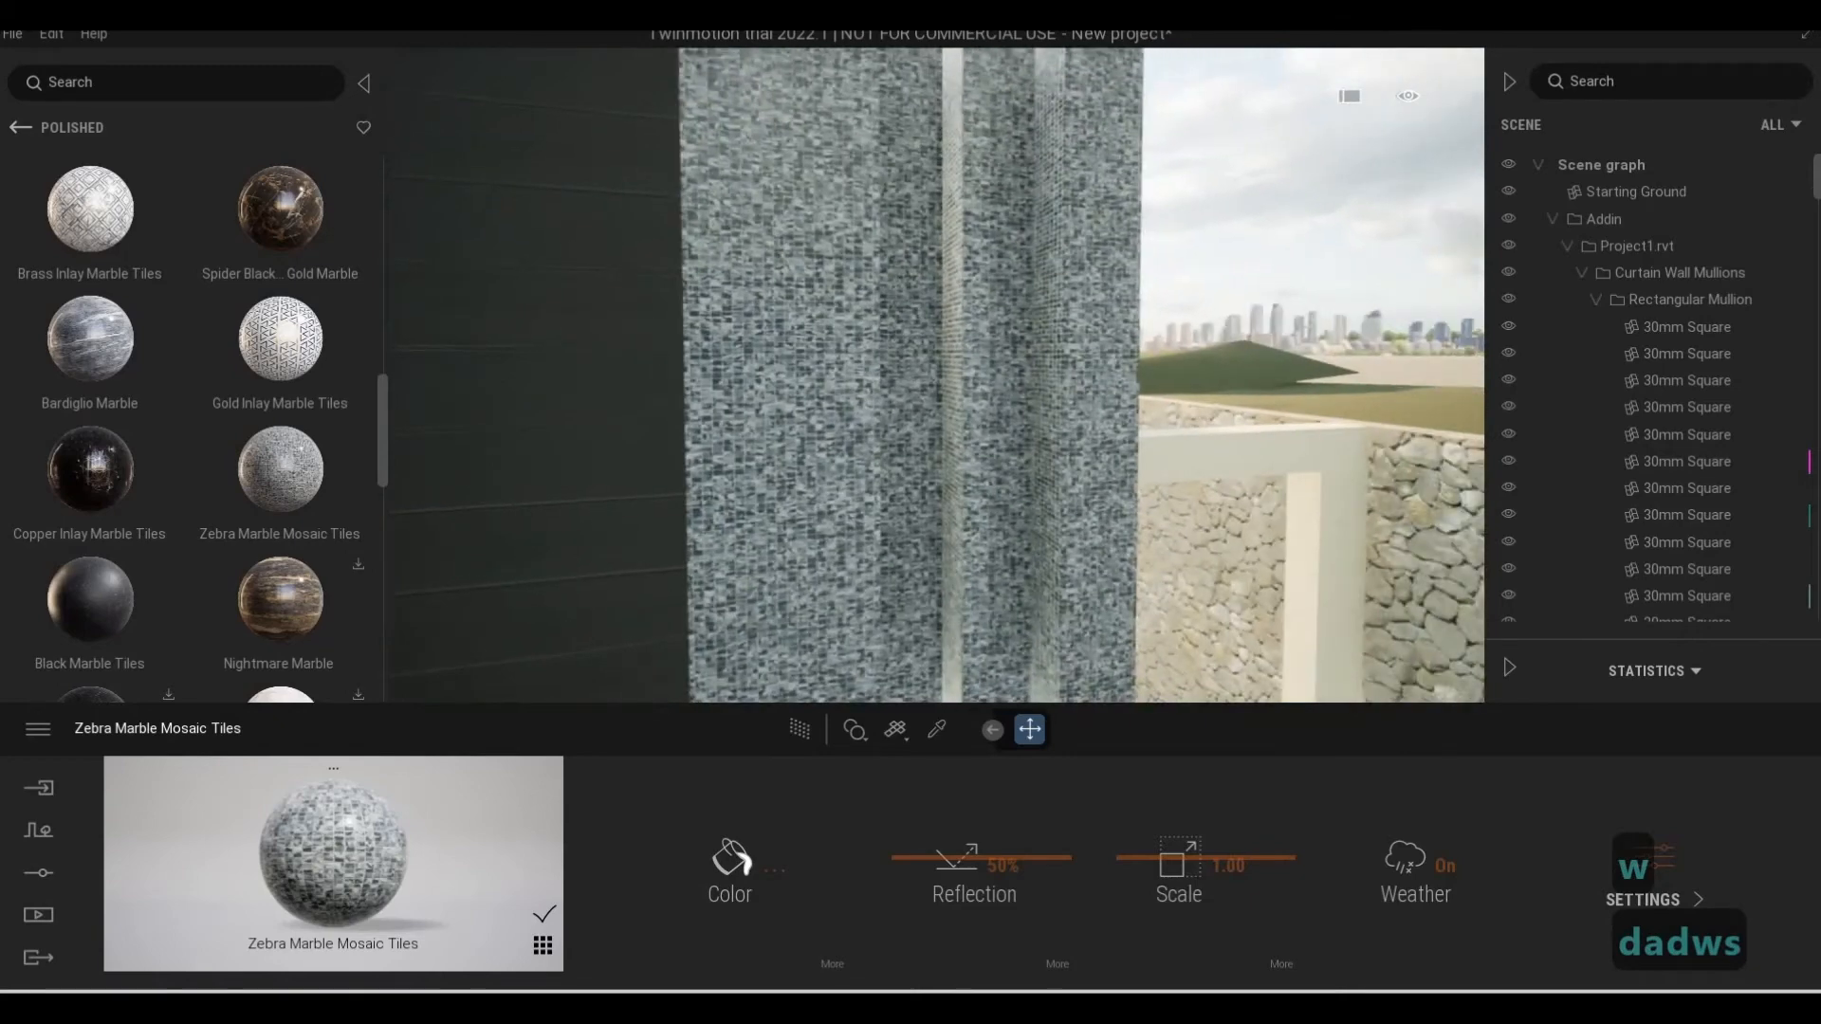
key("a")
key("d")
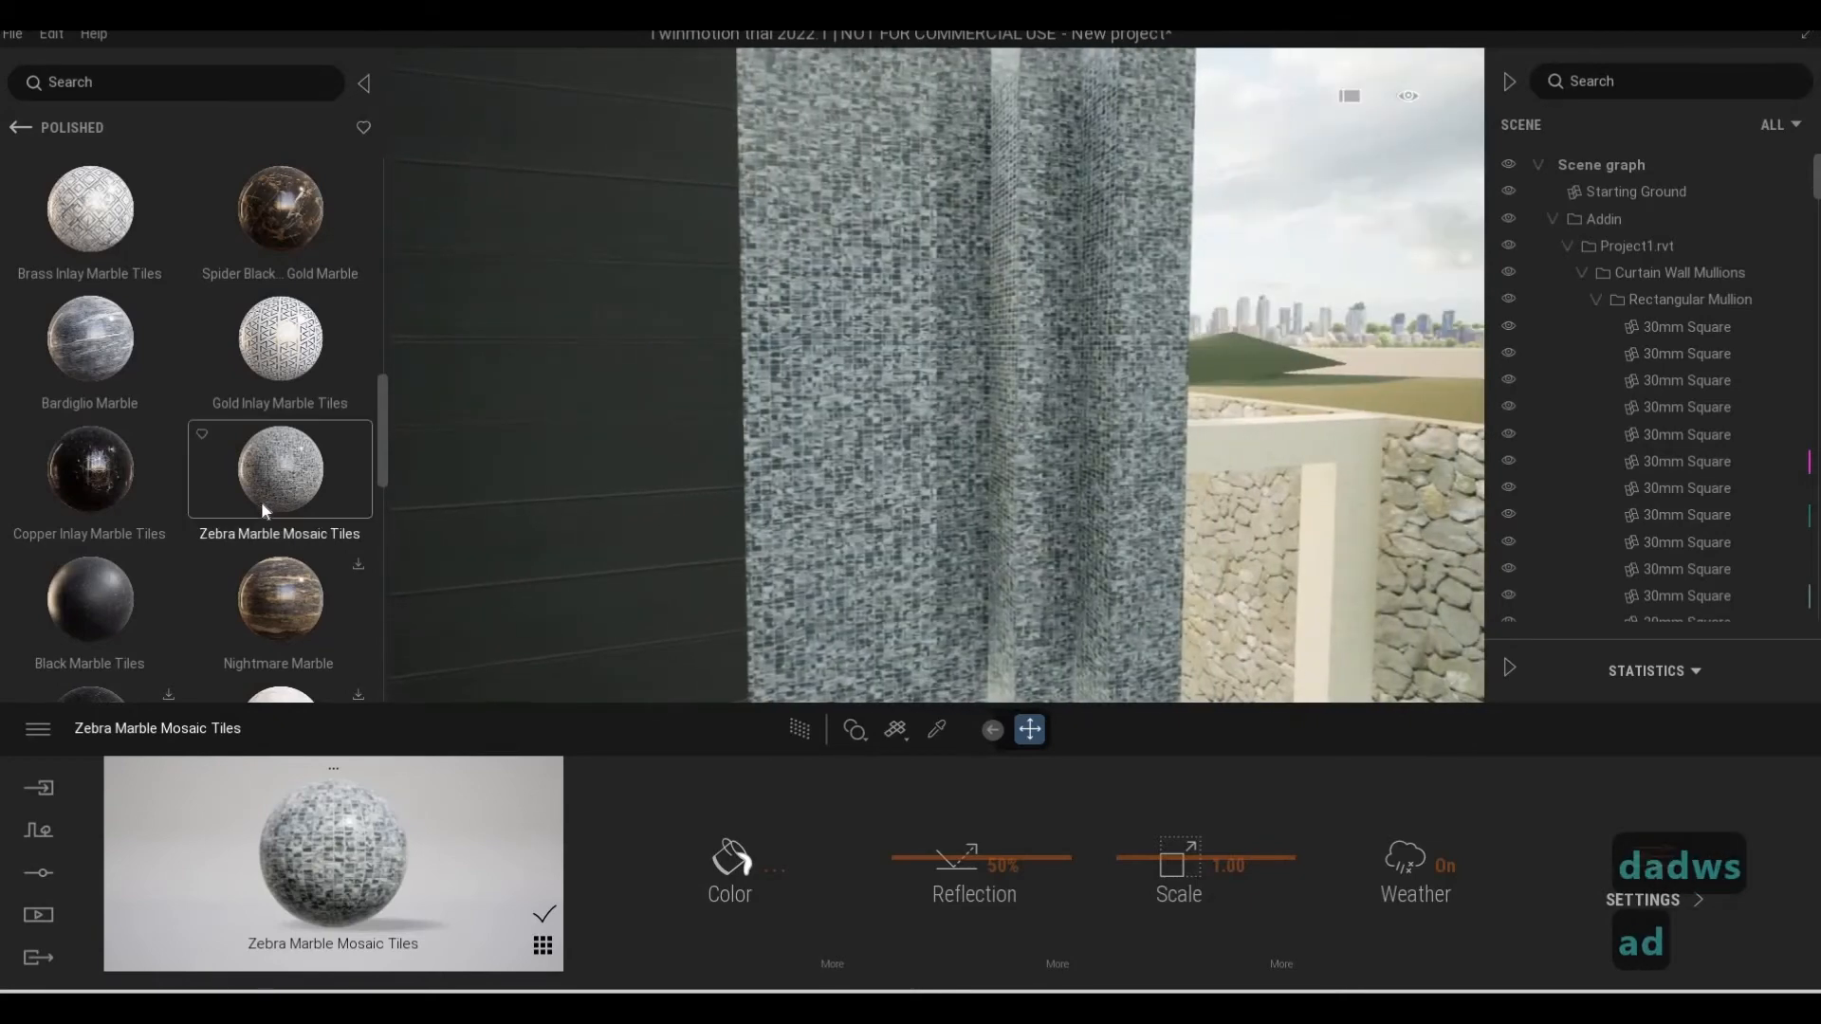
Look through the remaining polished marbles and download Verde Alpi Marble
scroll(260, 501, "down", 3)
scroll(188, 541, "down", 5)
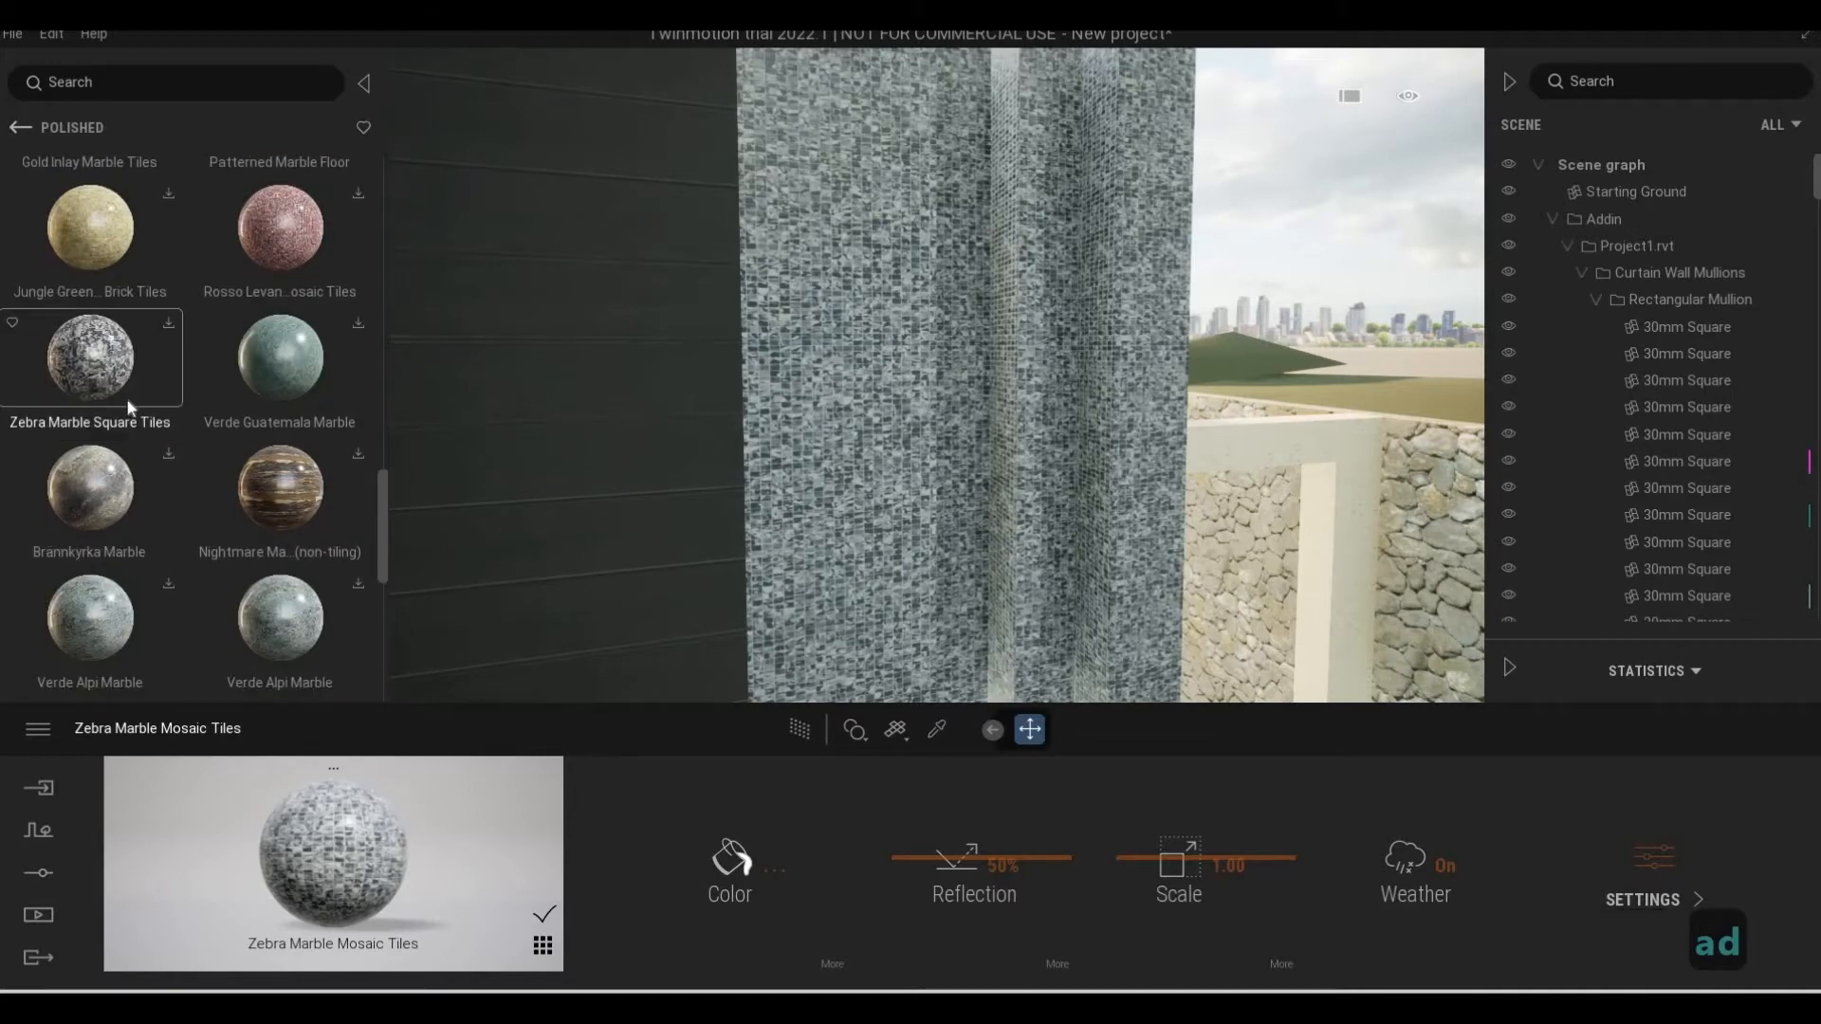
scroll(182, 572, "down", 1)
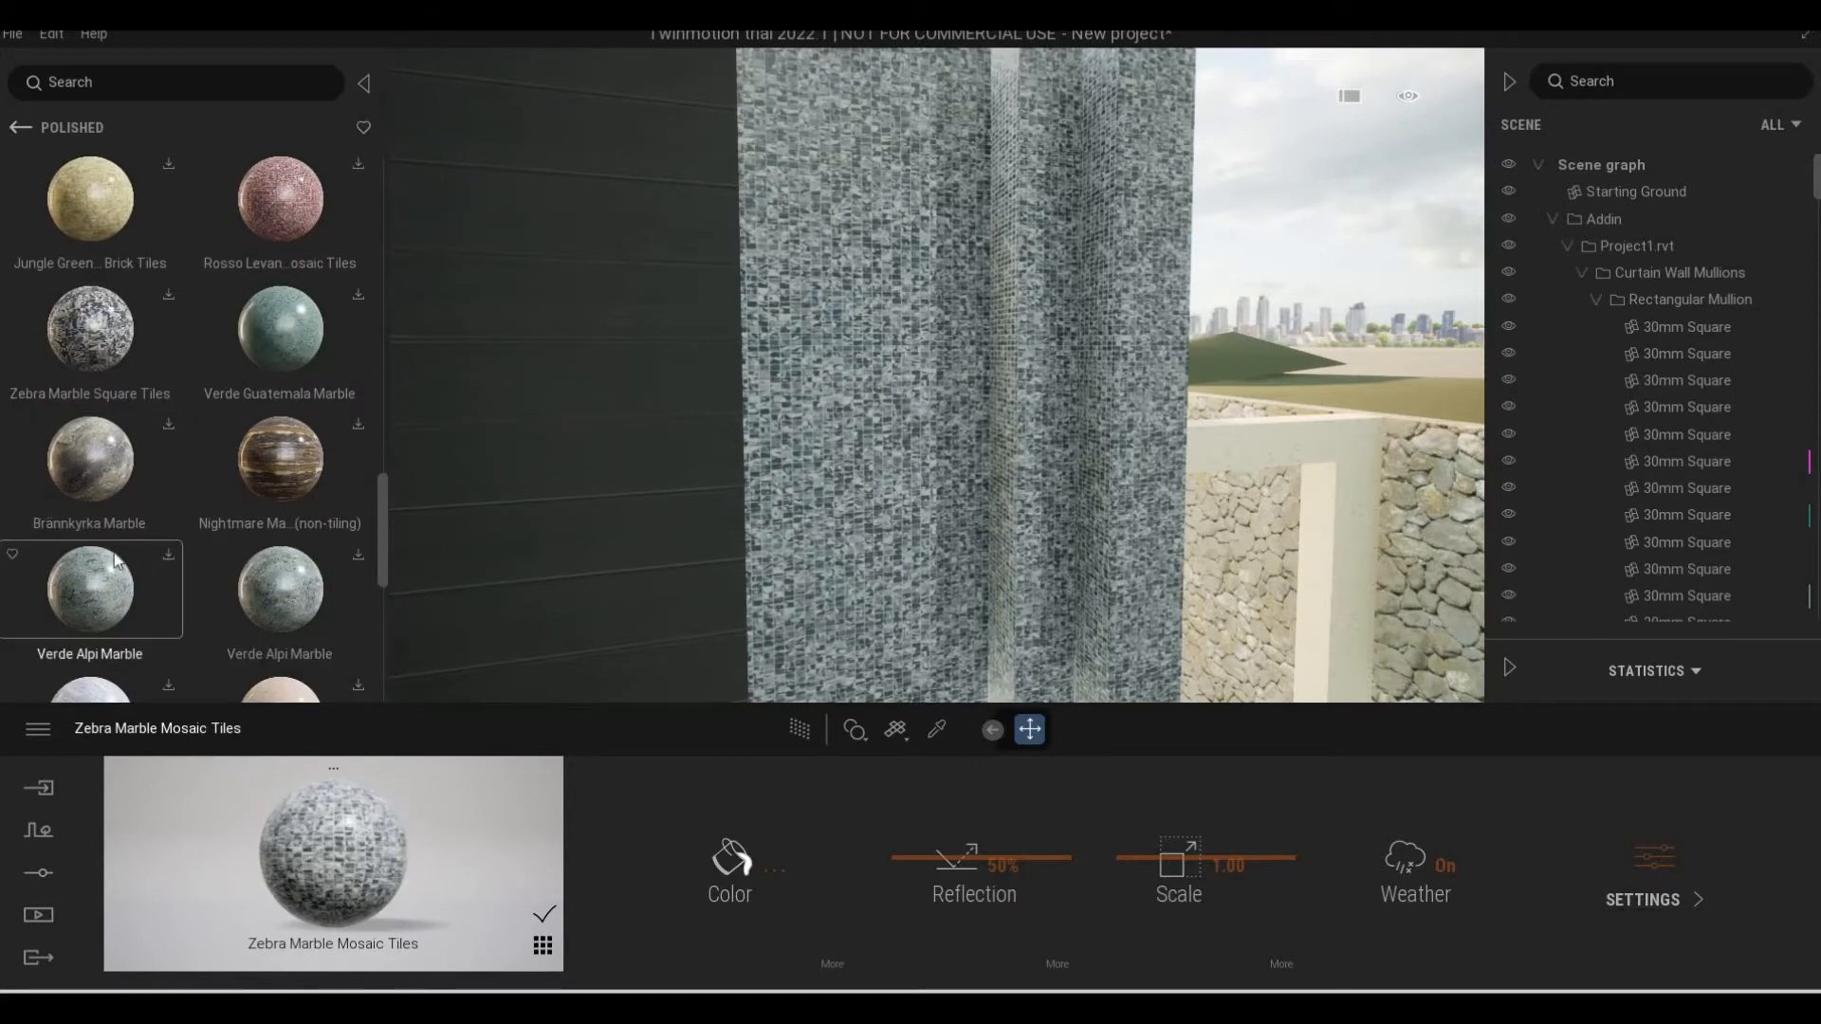
scroll(142, 569, "down", 4)
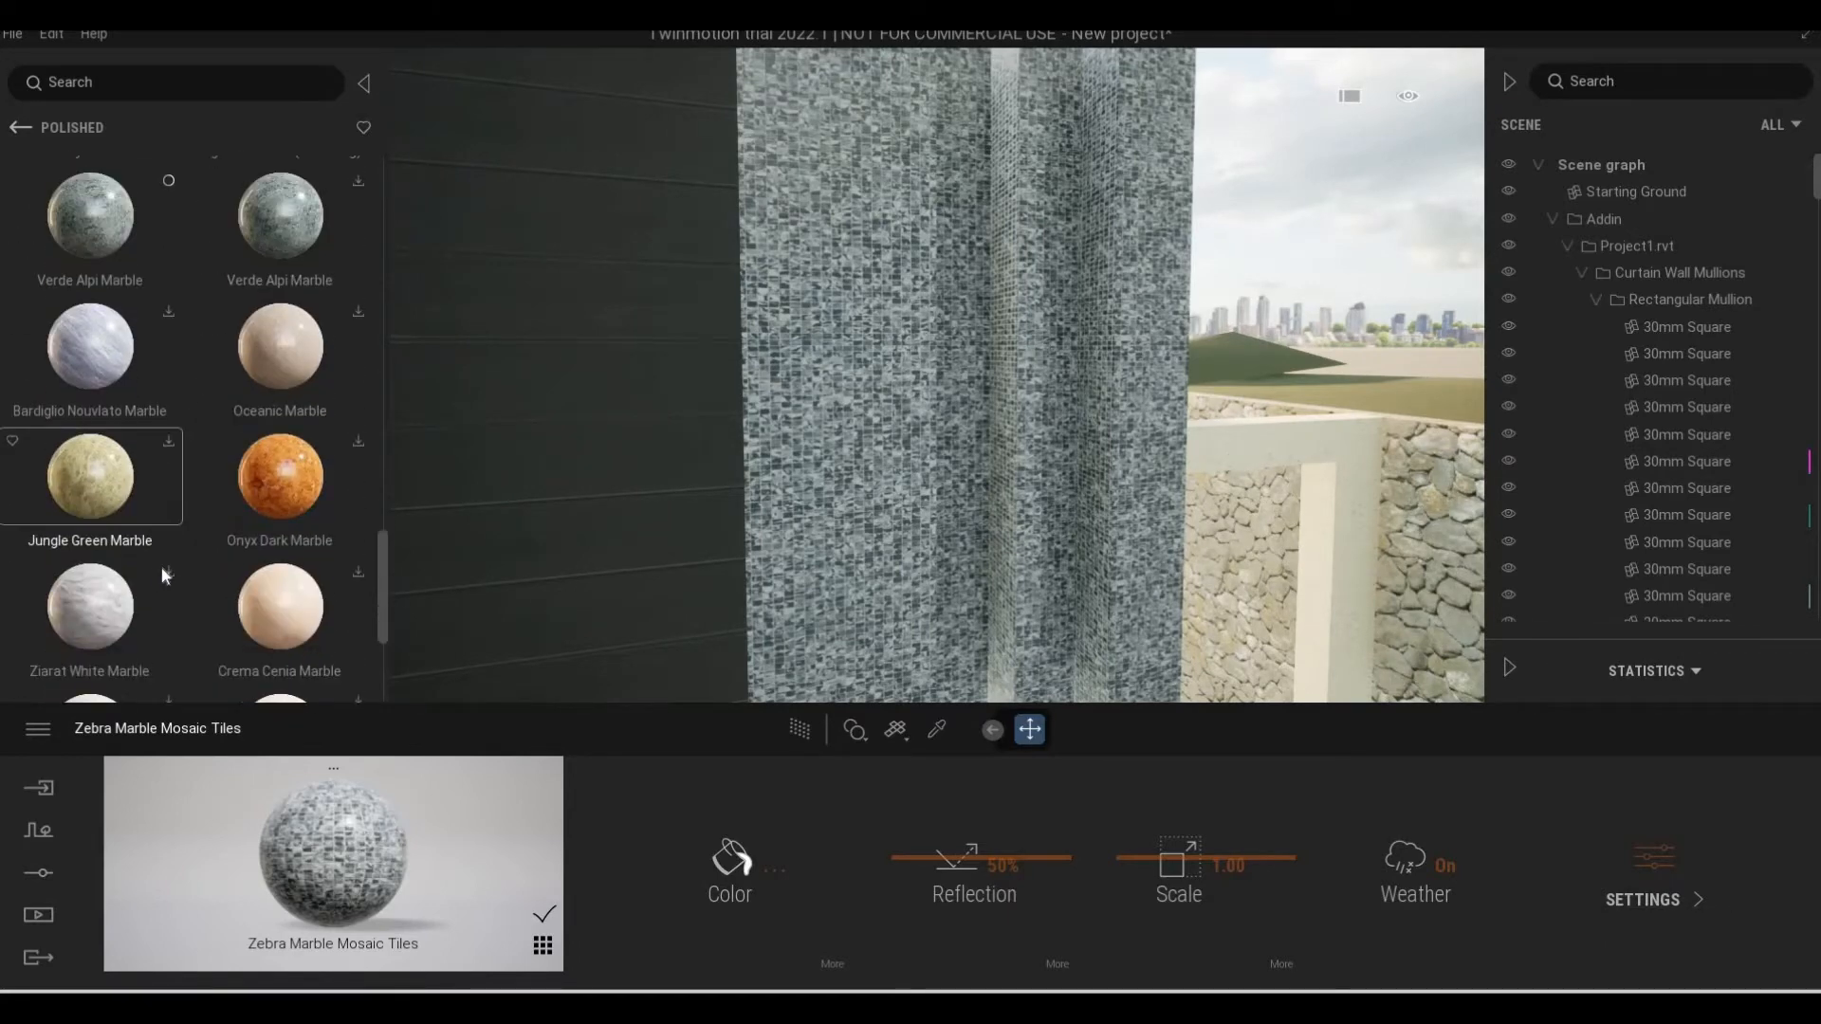
scroll(233, 604, "down", 3)
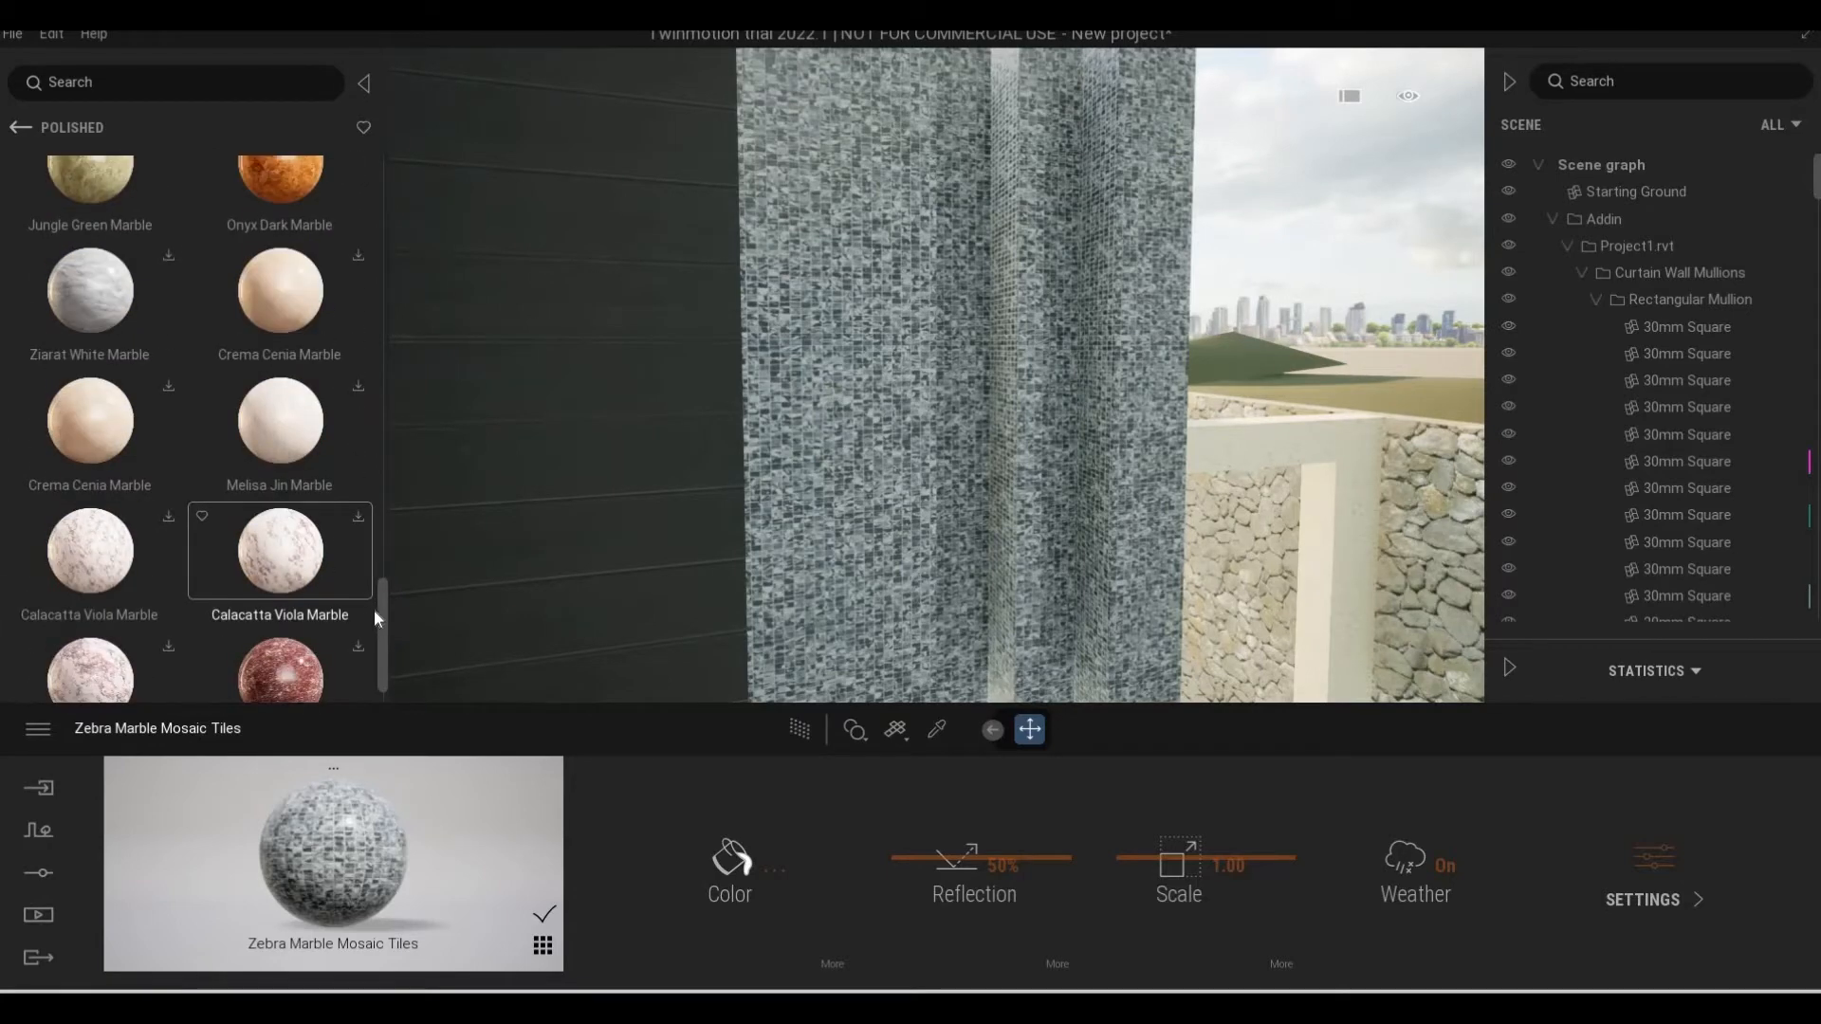
Apply the polished Arabescato Marble to the corner column
left_click(379, 193)
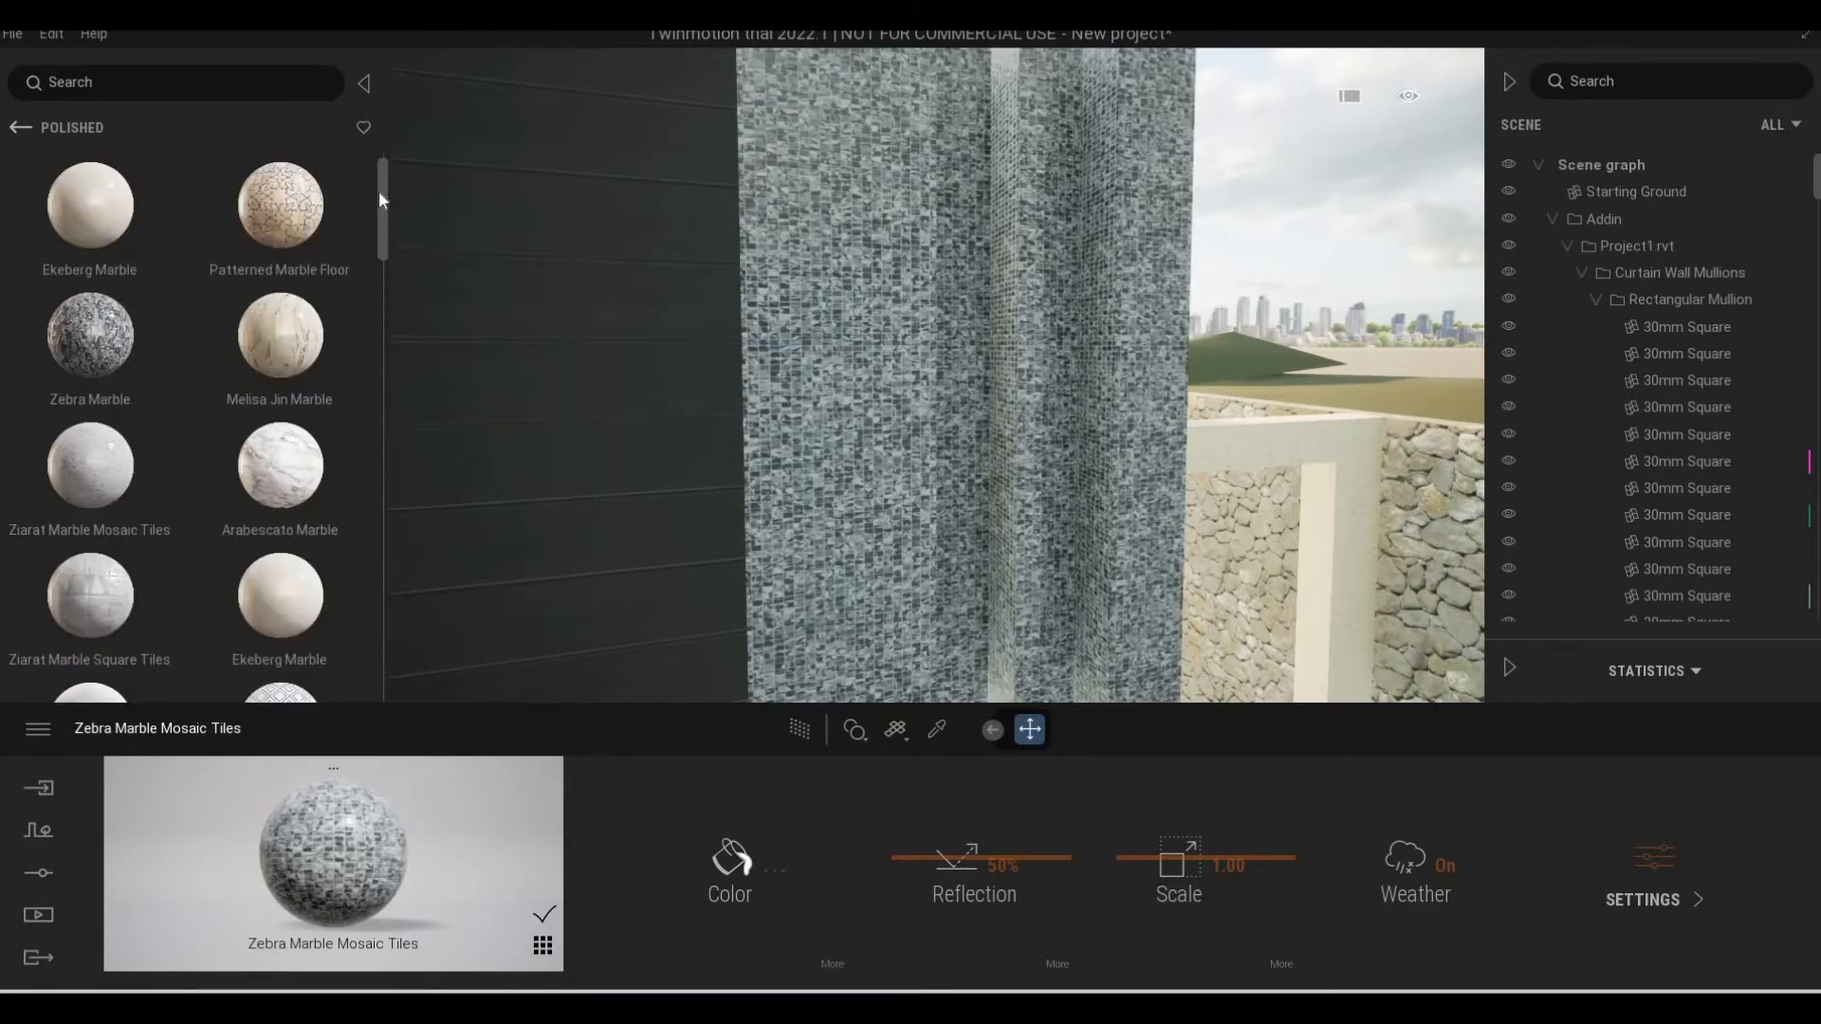
scroll(379, 219, "down", 2)
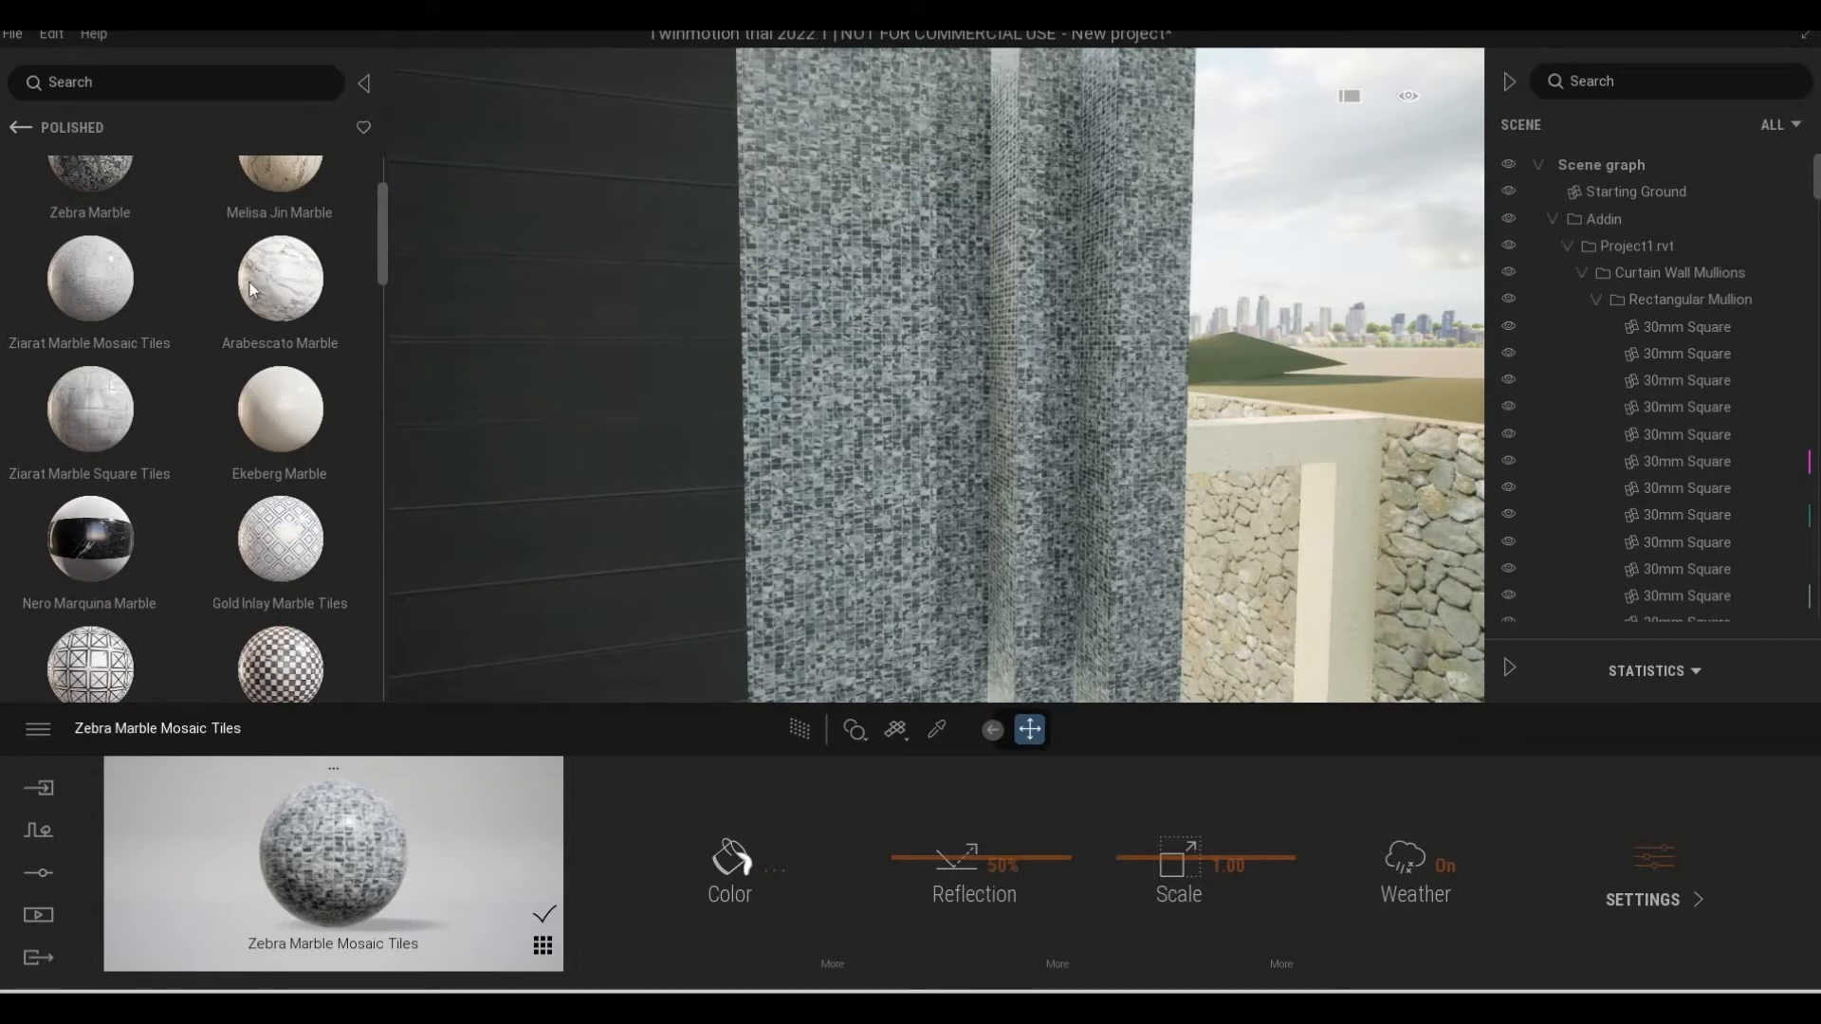
left_click_drag(802, 379, 778, 460)
key("d")
key("s")
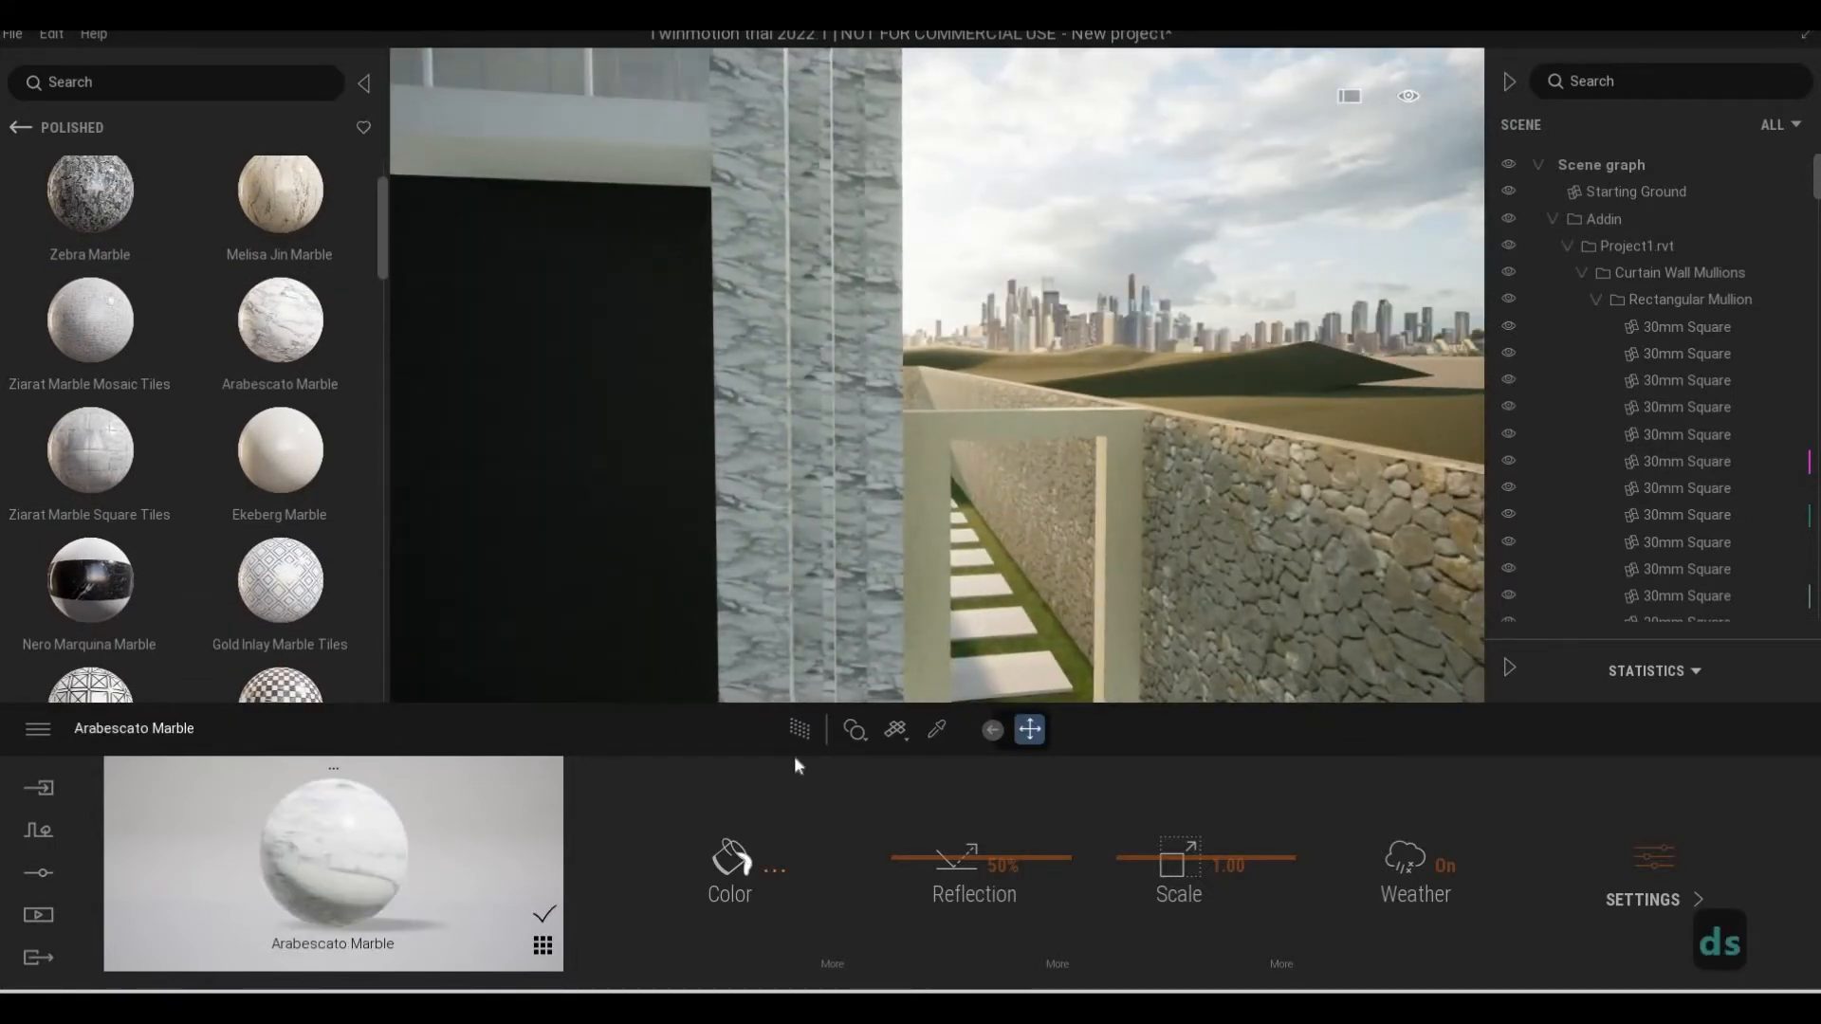
Darken the Arabescato Marble color to gray, RGB 176, 176, 176
left_click(735, 860)
left_click_drag(881, 367, 888, 433)
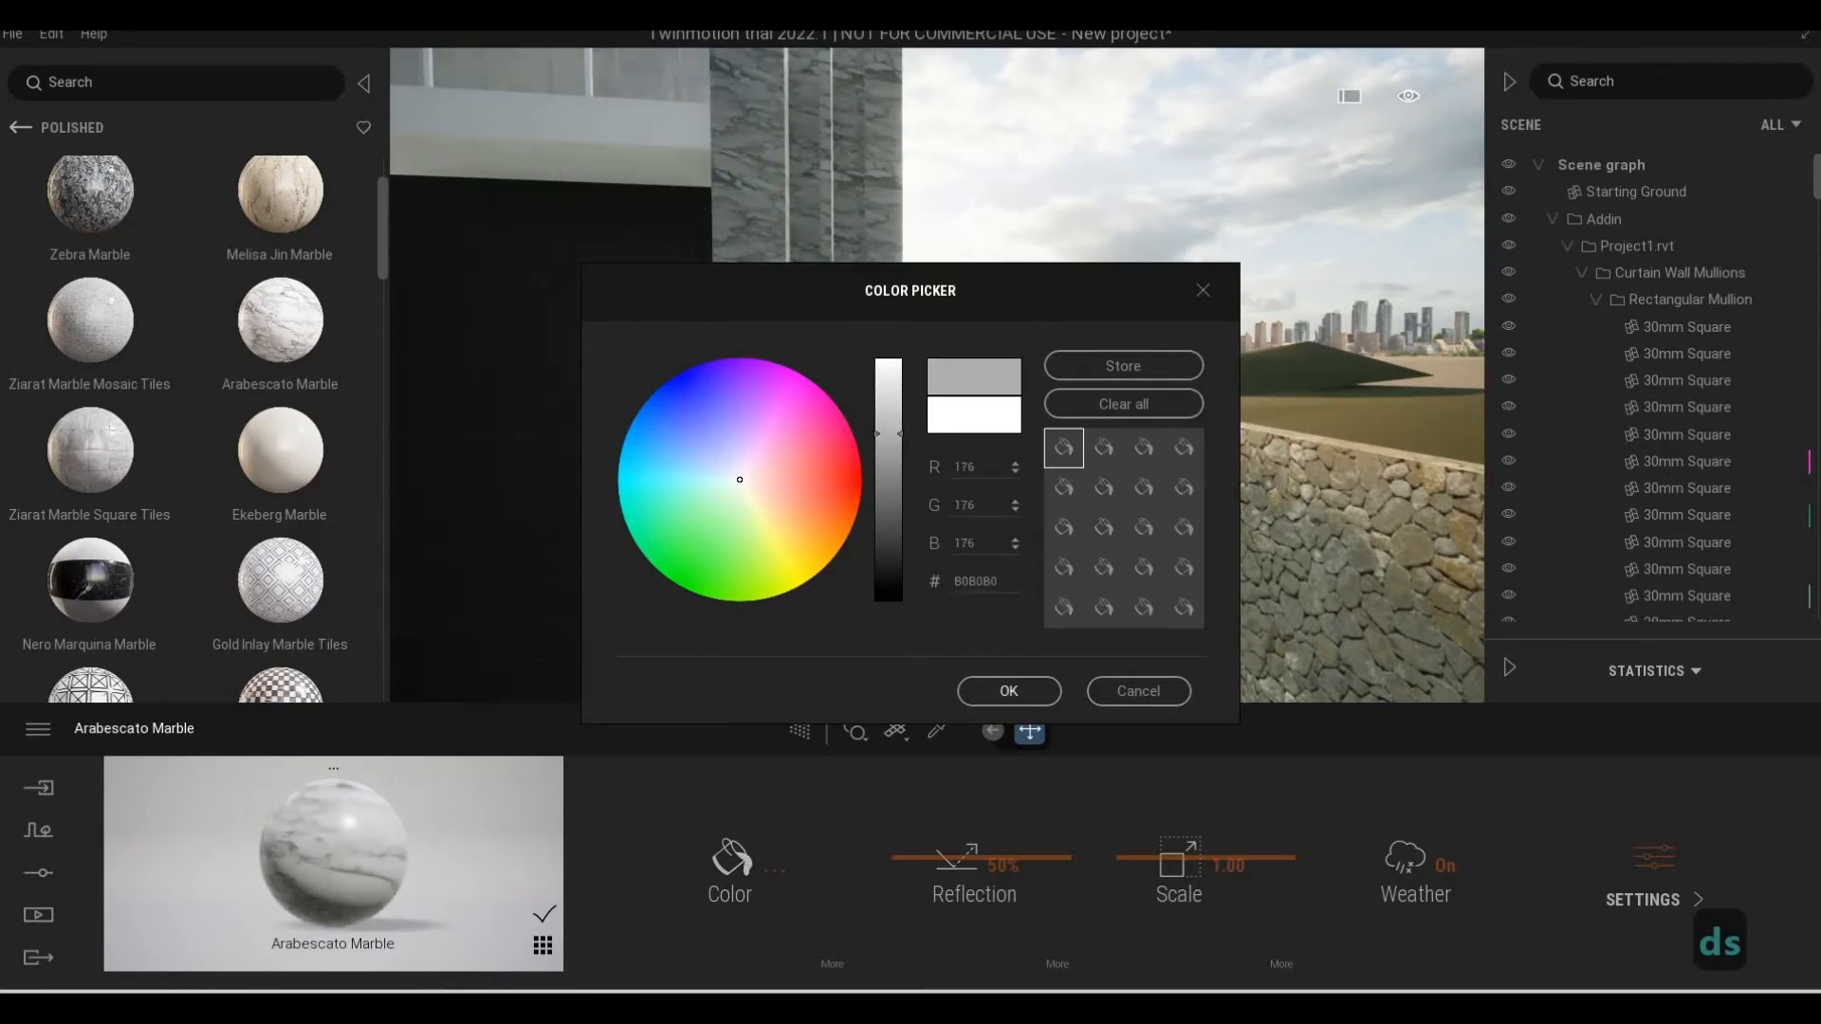
left_click(1007, 691)
Examine the marble column beside the balcony and pergola, then against the whole front facade
key("q")
key("q")
key("a")
key("w")
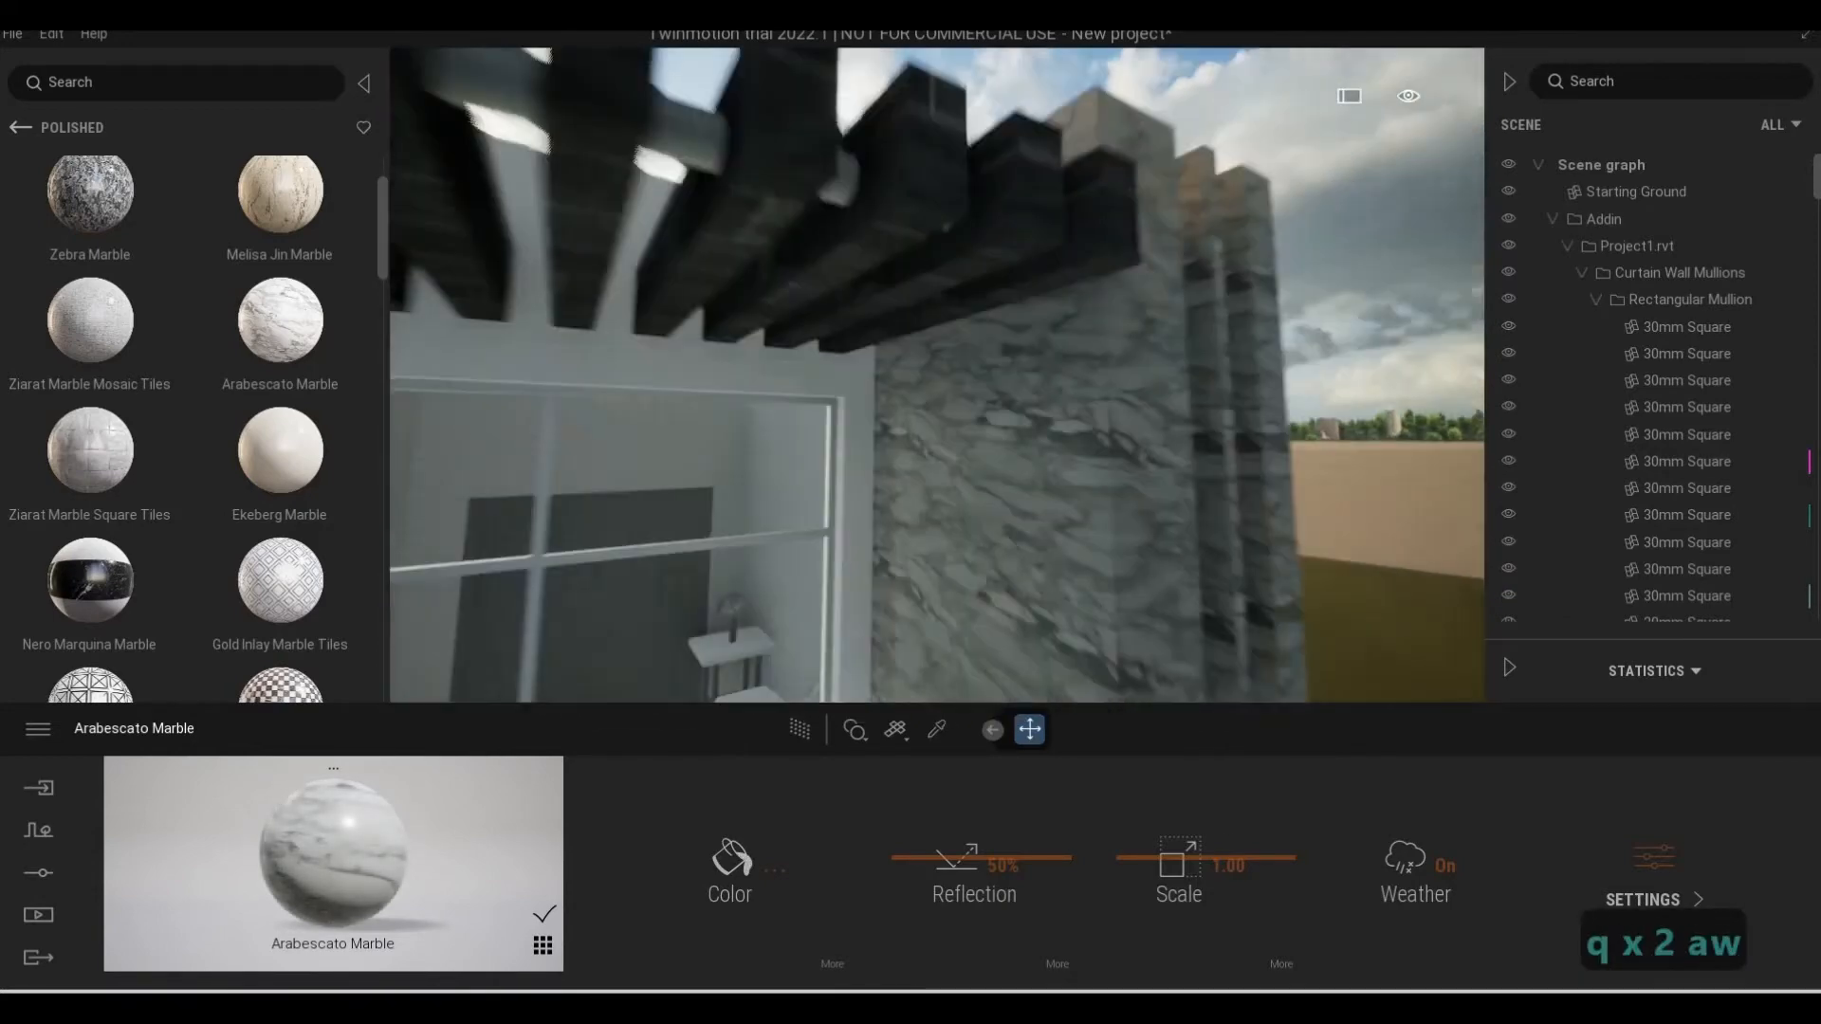
key("e")
key("a")
key("s")
key("s")
key("q")
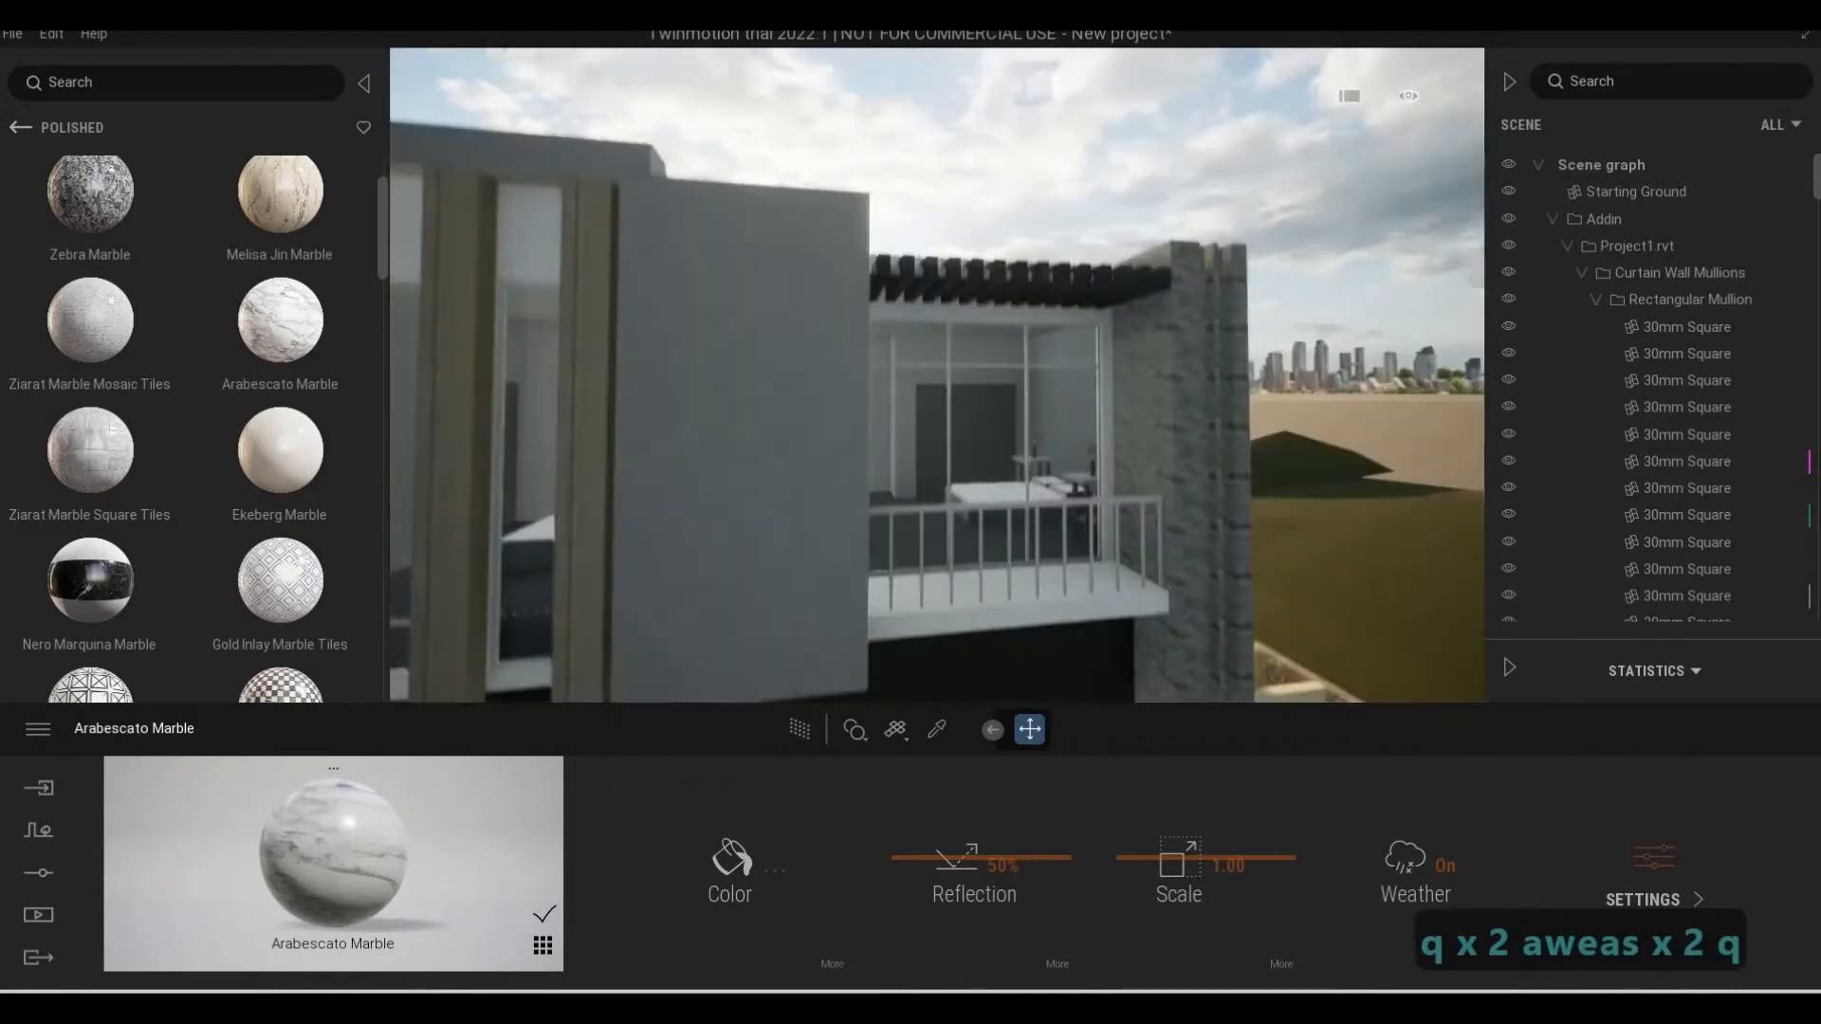
key("a")
key("e")
key("w")
key("s")
key("s")
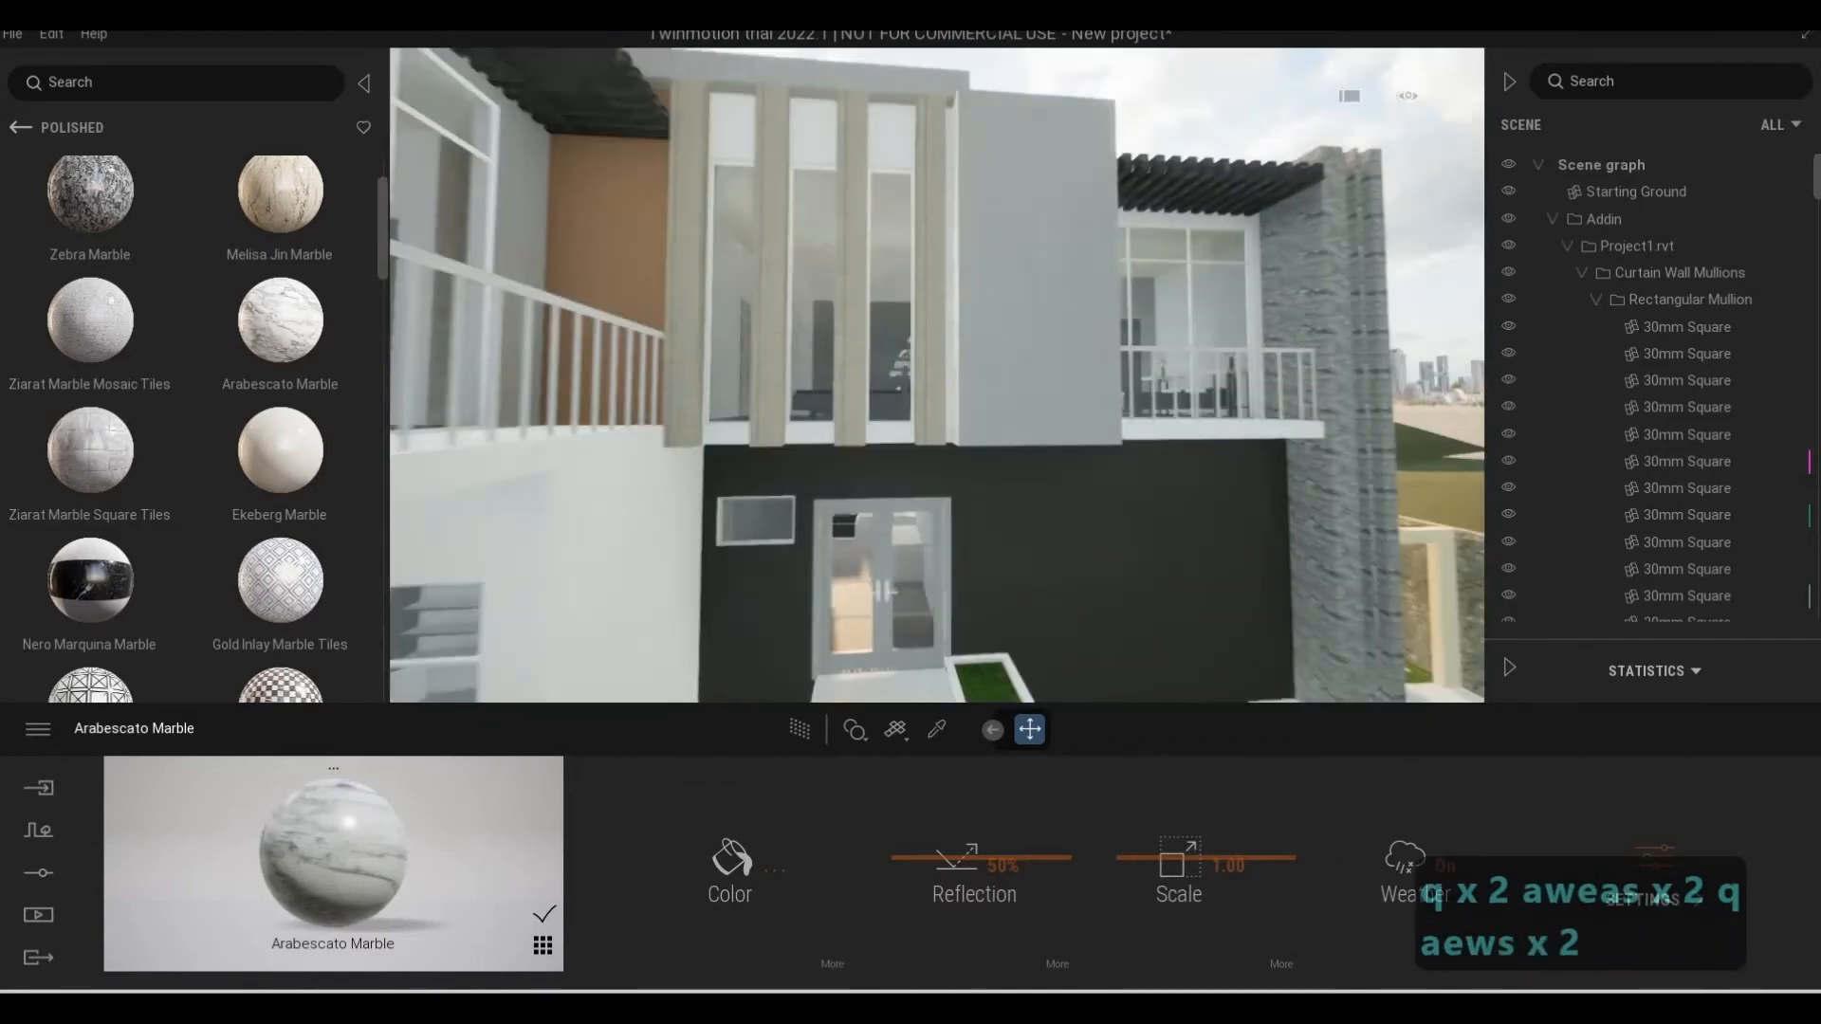
Open the Plank category of the Megascans wood surfaces and browse its materials
left_click(26, 124)
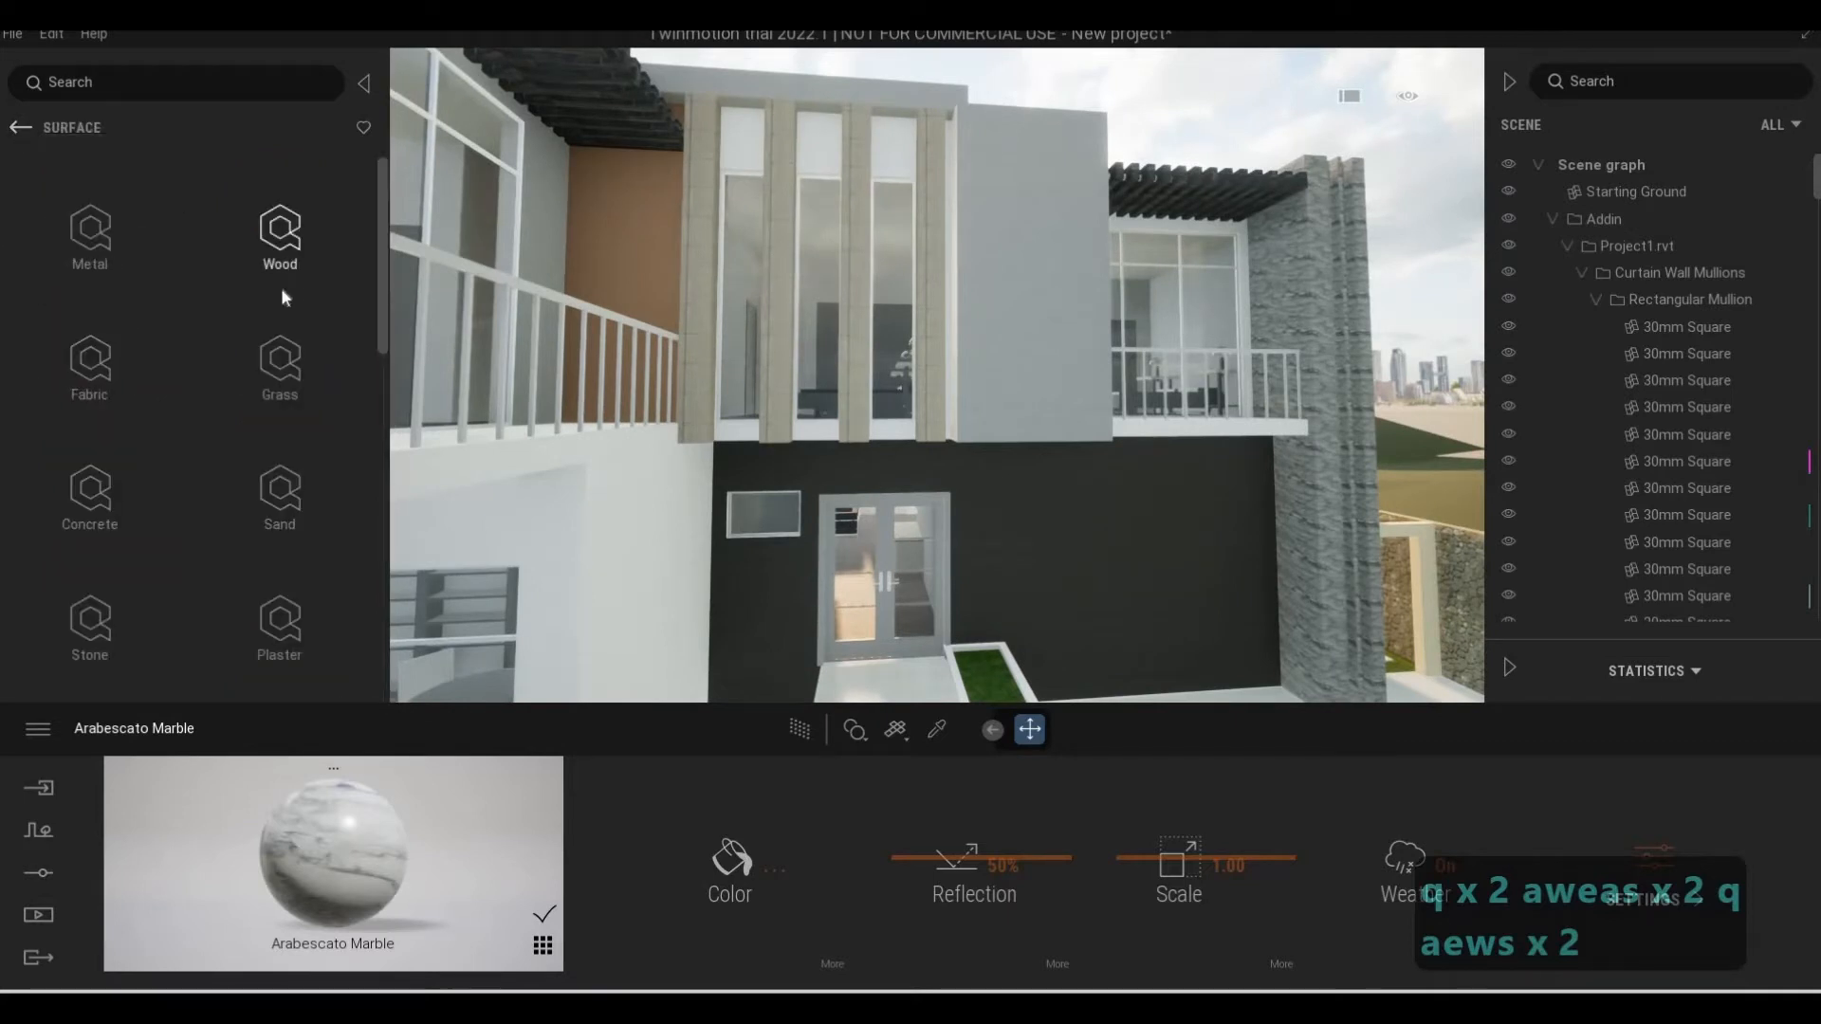
left_click(279, 252)
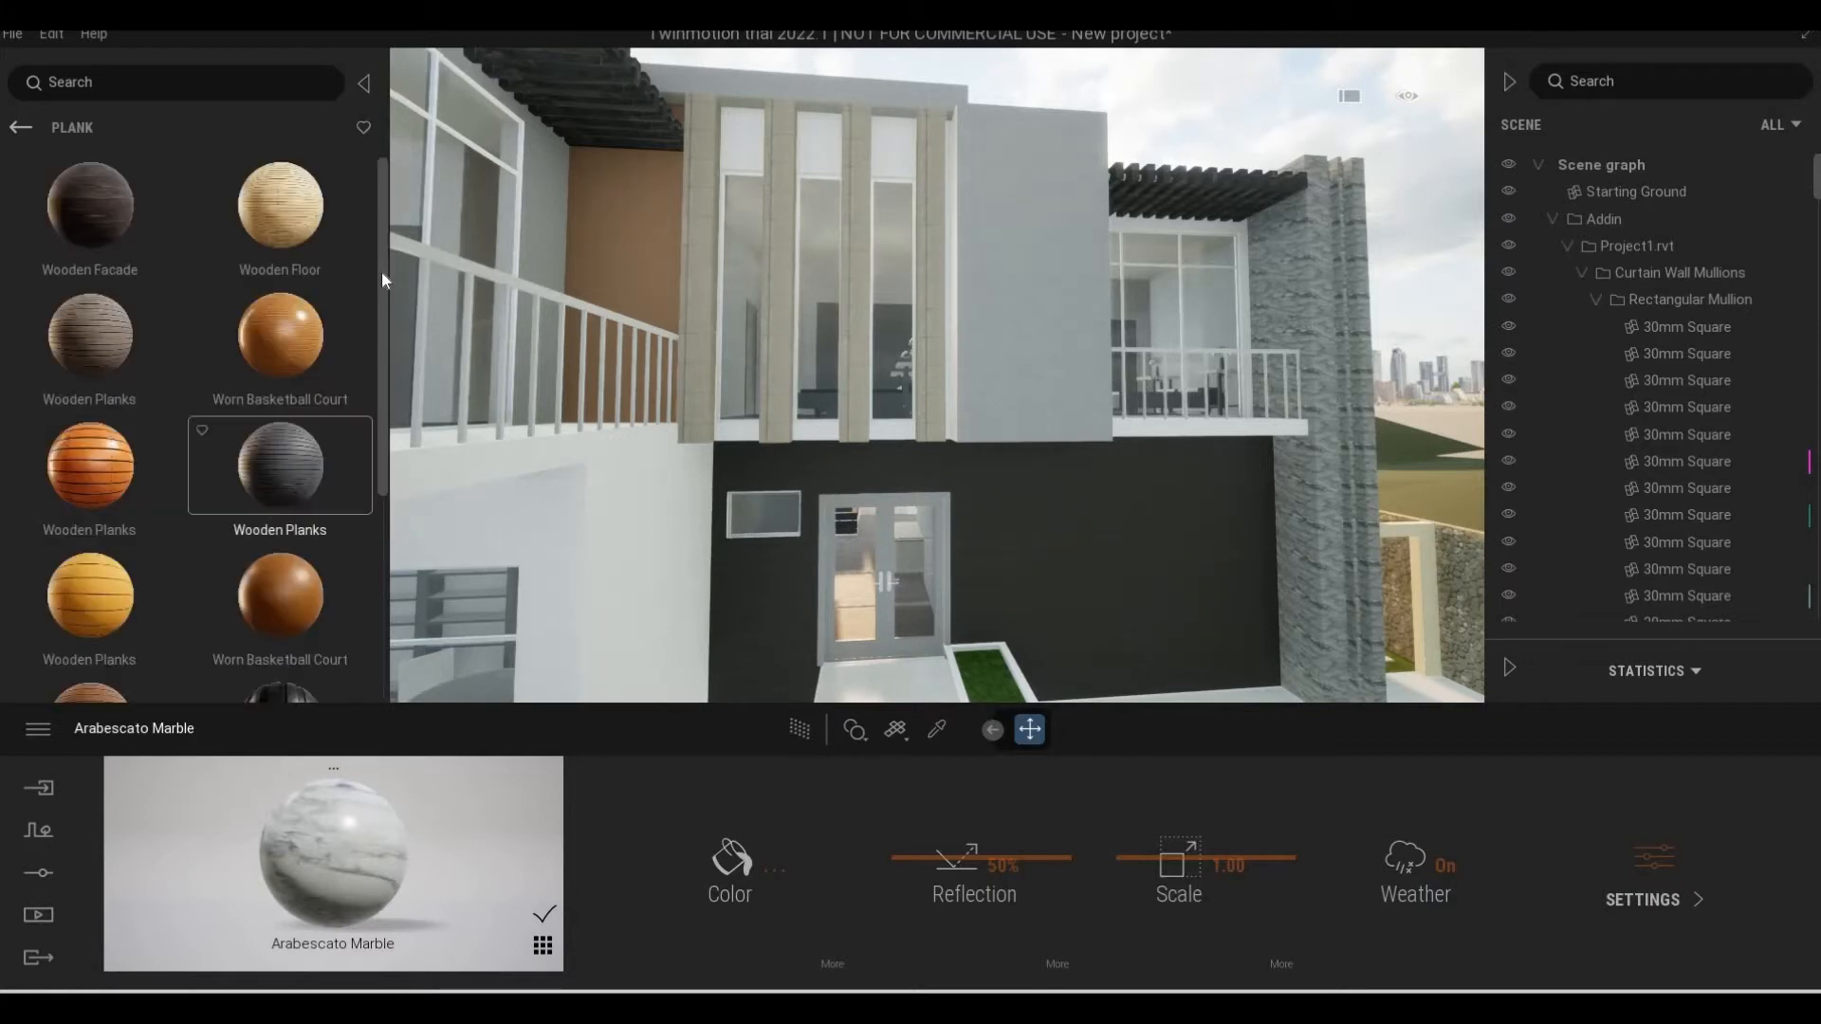
scroll(356, 673, "down", 5)
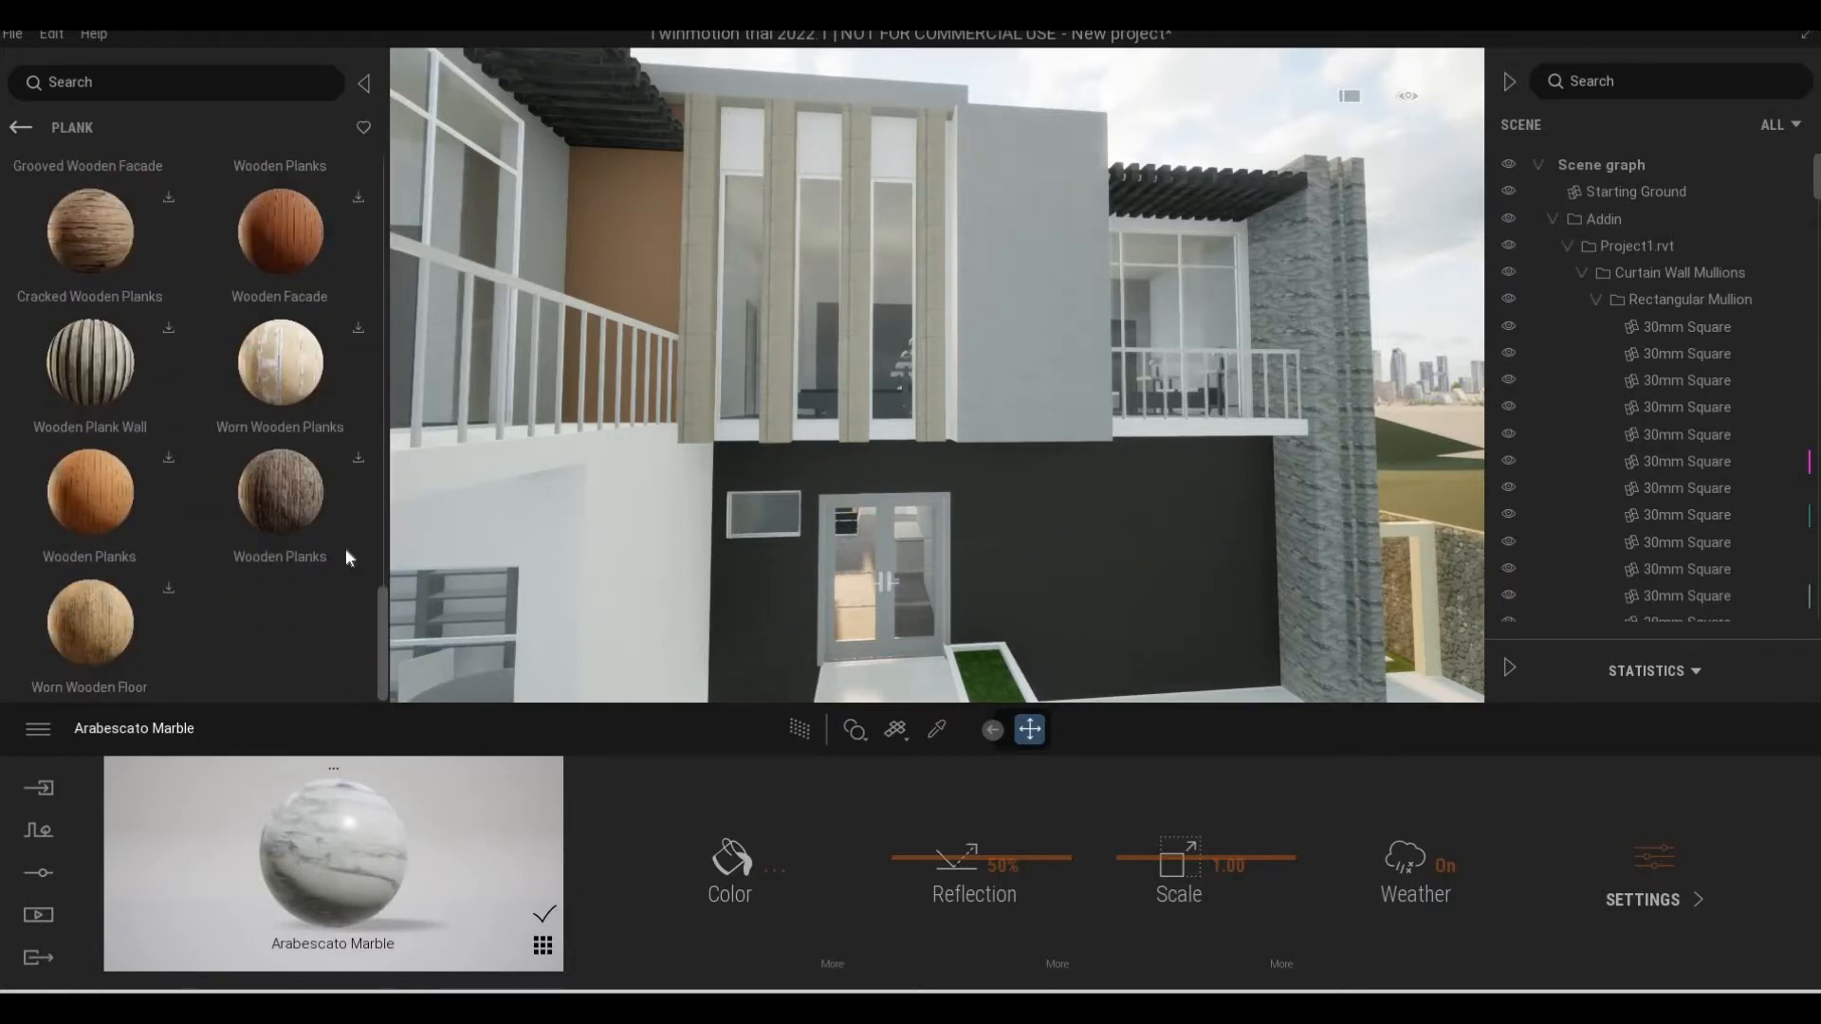
scroll(372, 493, "up", 1)
Examine the front facade, side passage and gray upper wall beside the balcony
key("s")
key("d")
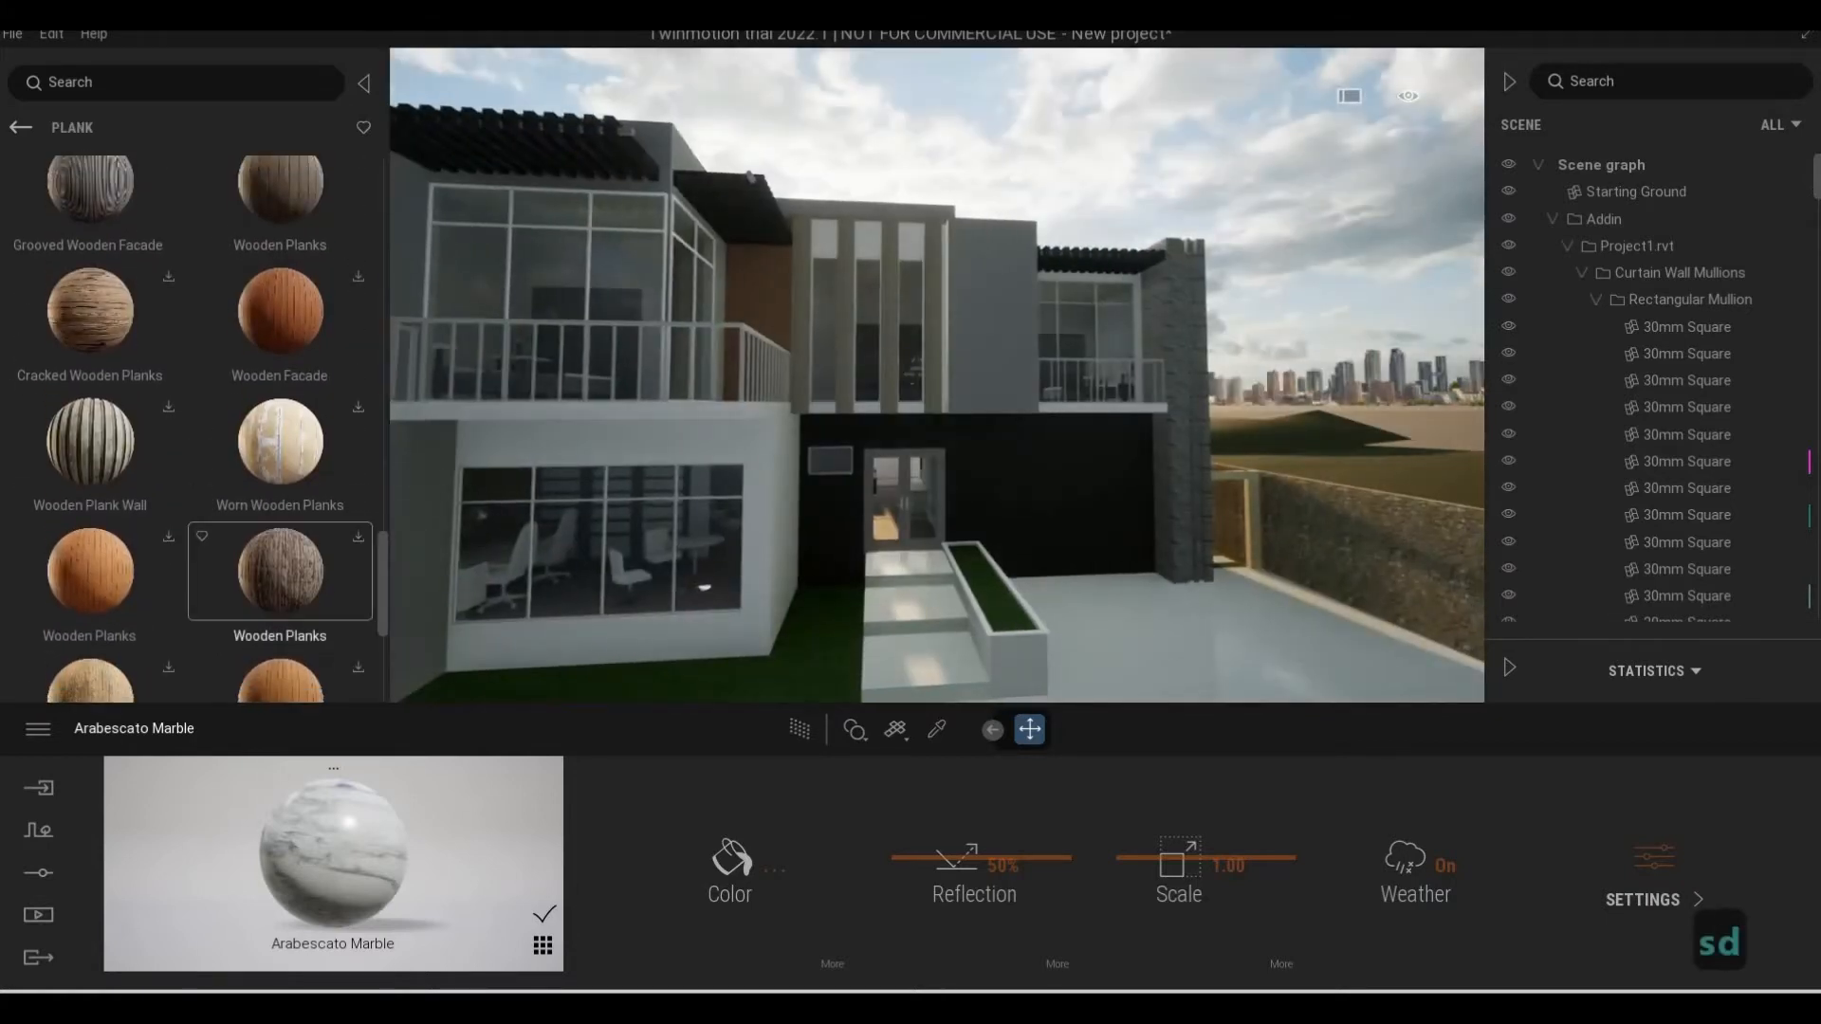
right_click_drag(702, 589, 853, 631)
key("w")
key("w")
key("d")
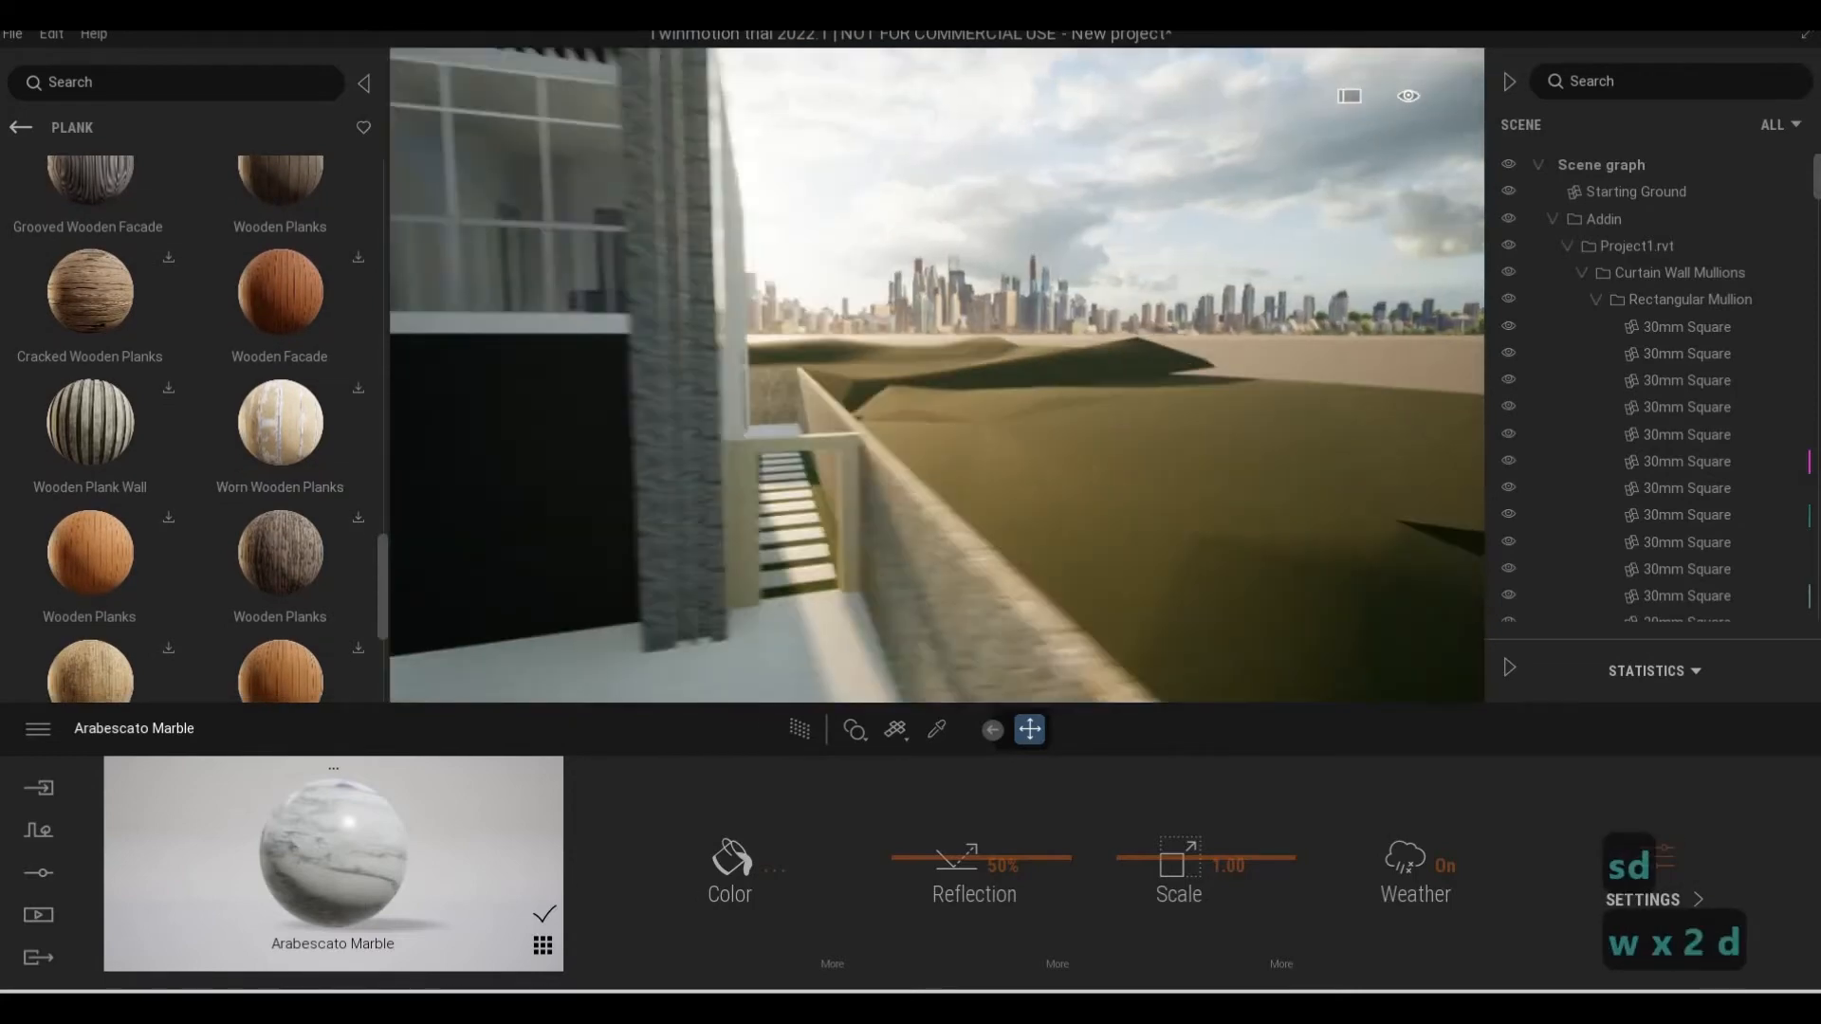
key("a")
key("q")
key("a")
key("w")
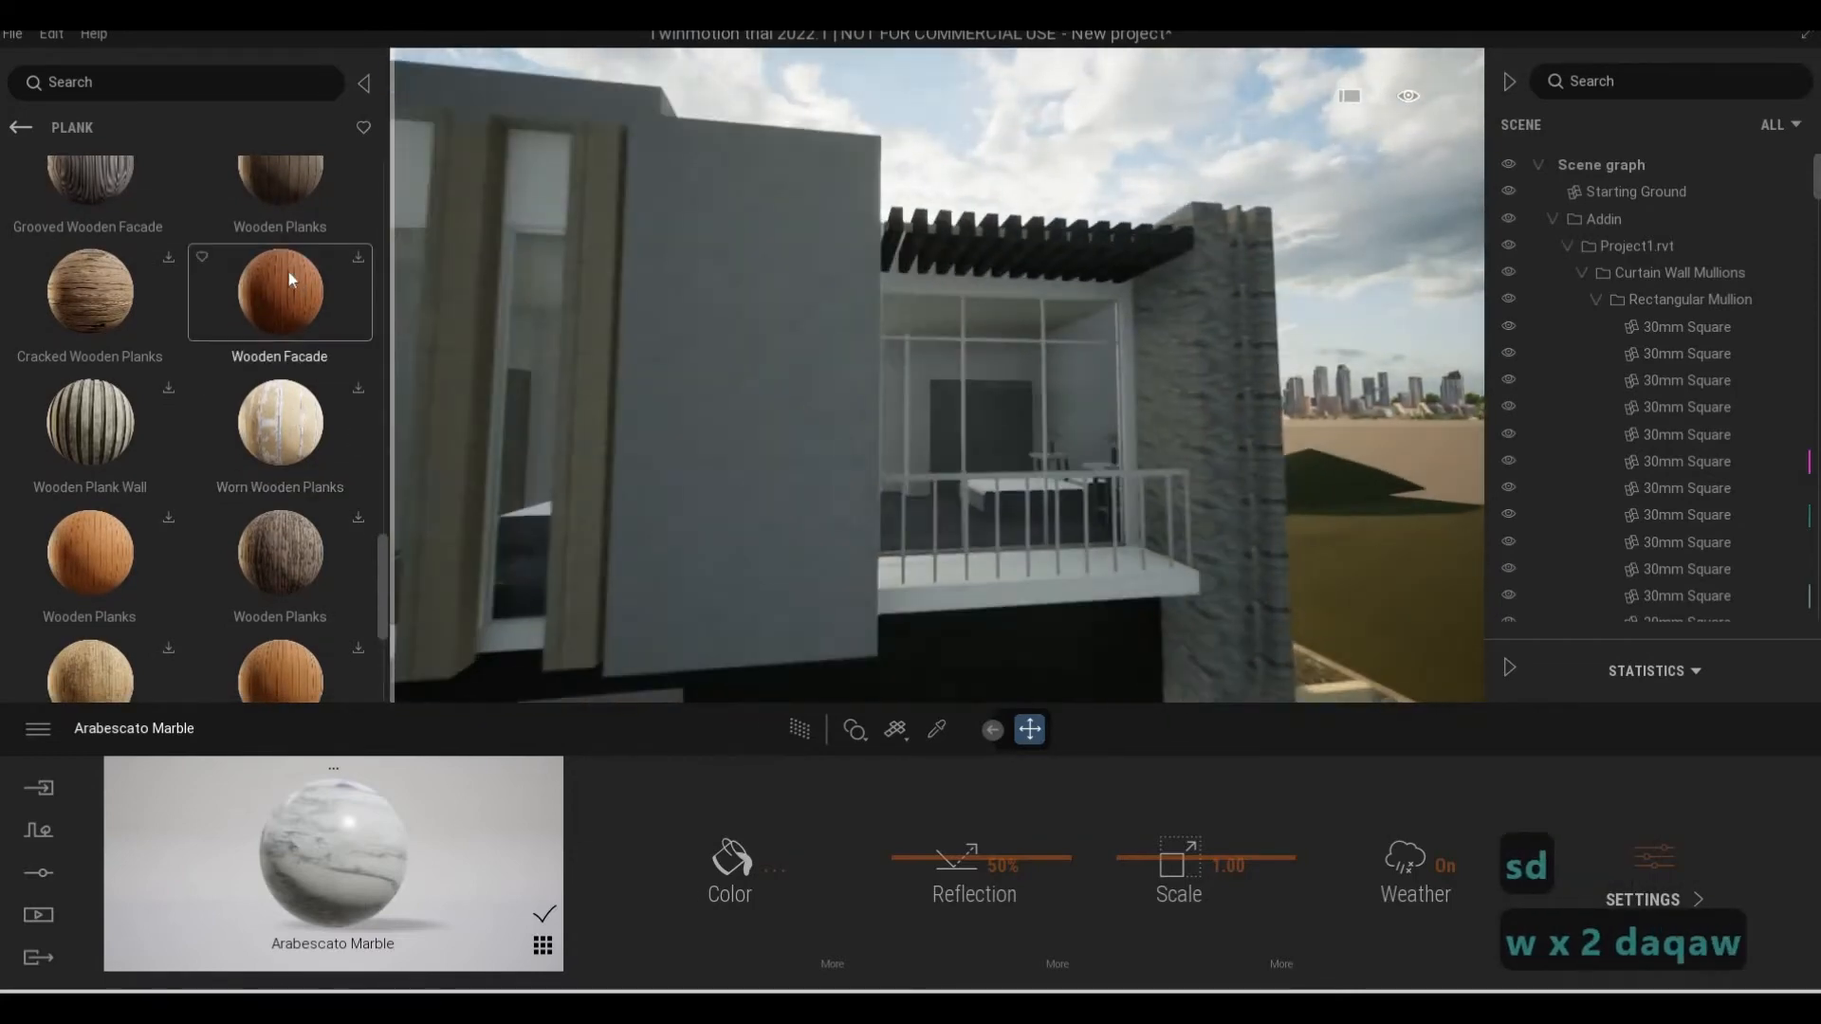
Browse the Plank materials, download two Wooden Planks variants and apply one to the gray upper wall beside the balcony
scroll(356, 196, "up", 1)
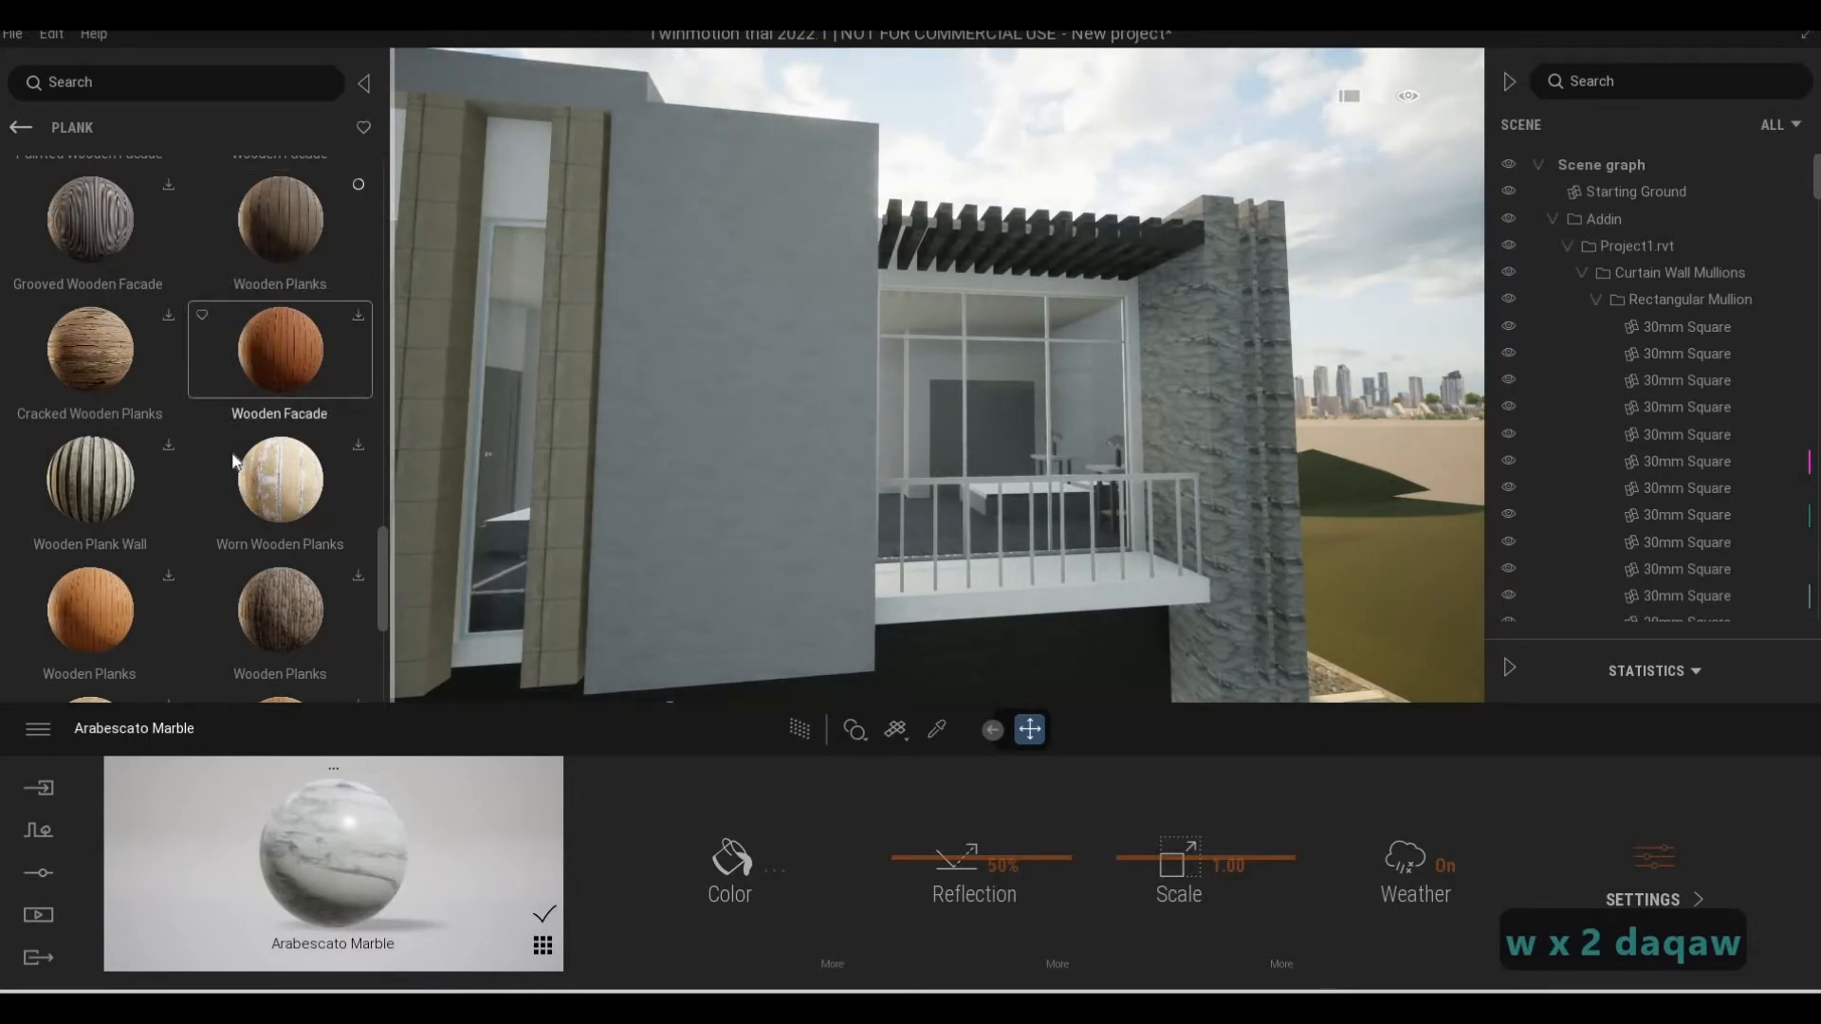
scroll(230, 458, "up", 2)
scroll(229, 459, "up", 1)
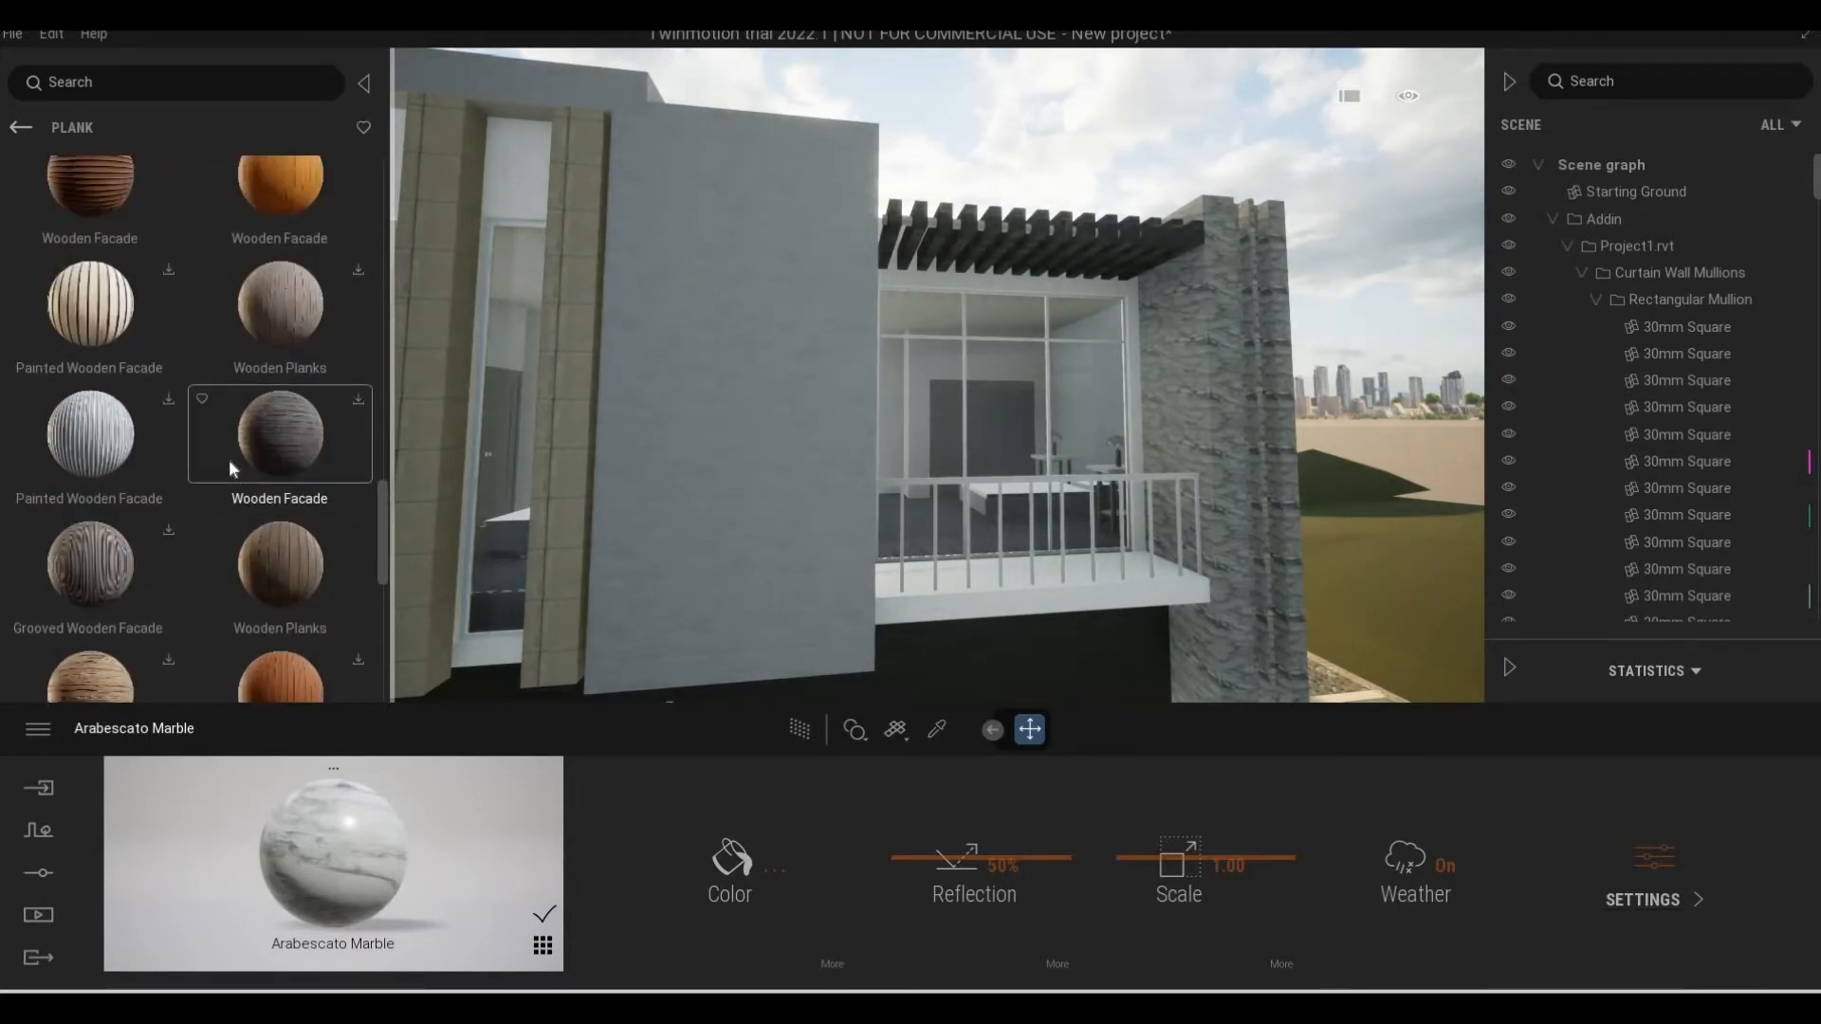
scroll(230, 459, "up", 1)
scroll(229, 465, "up", 3)
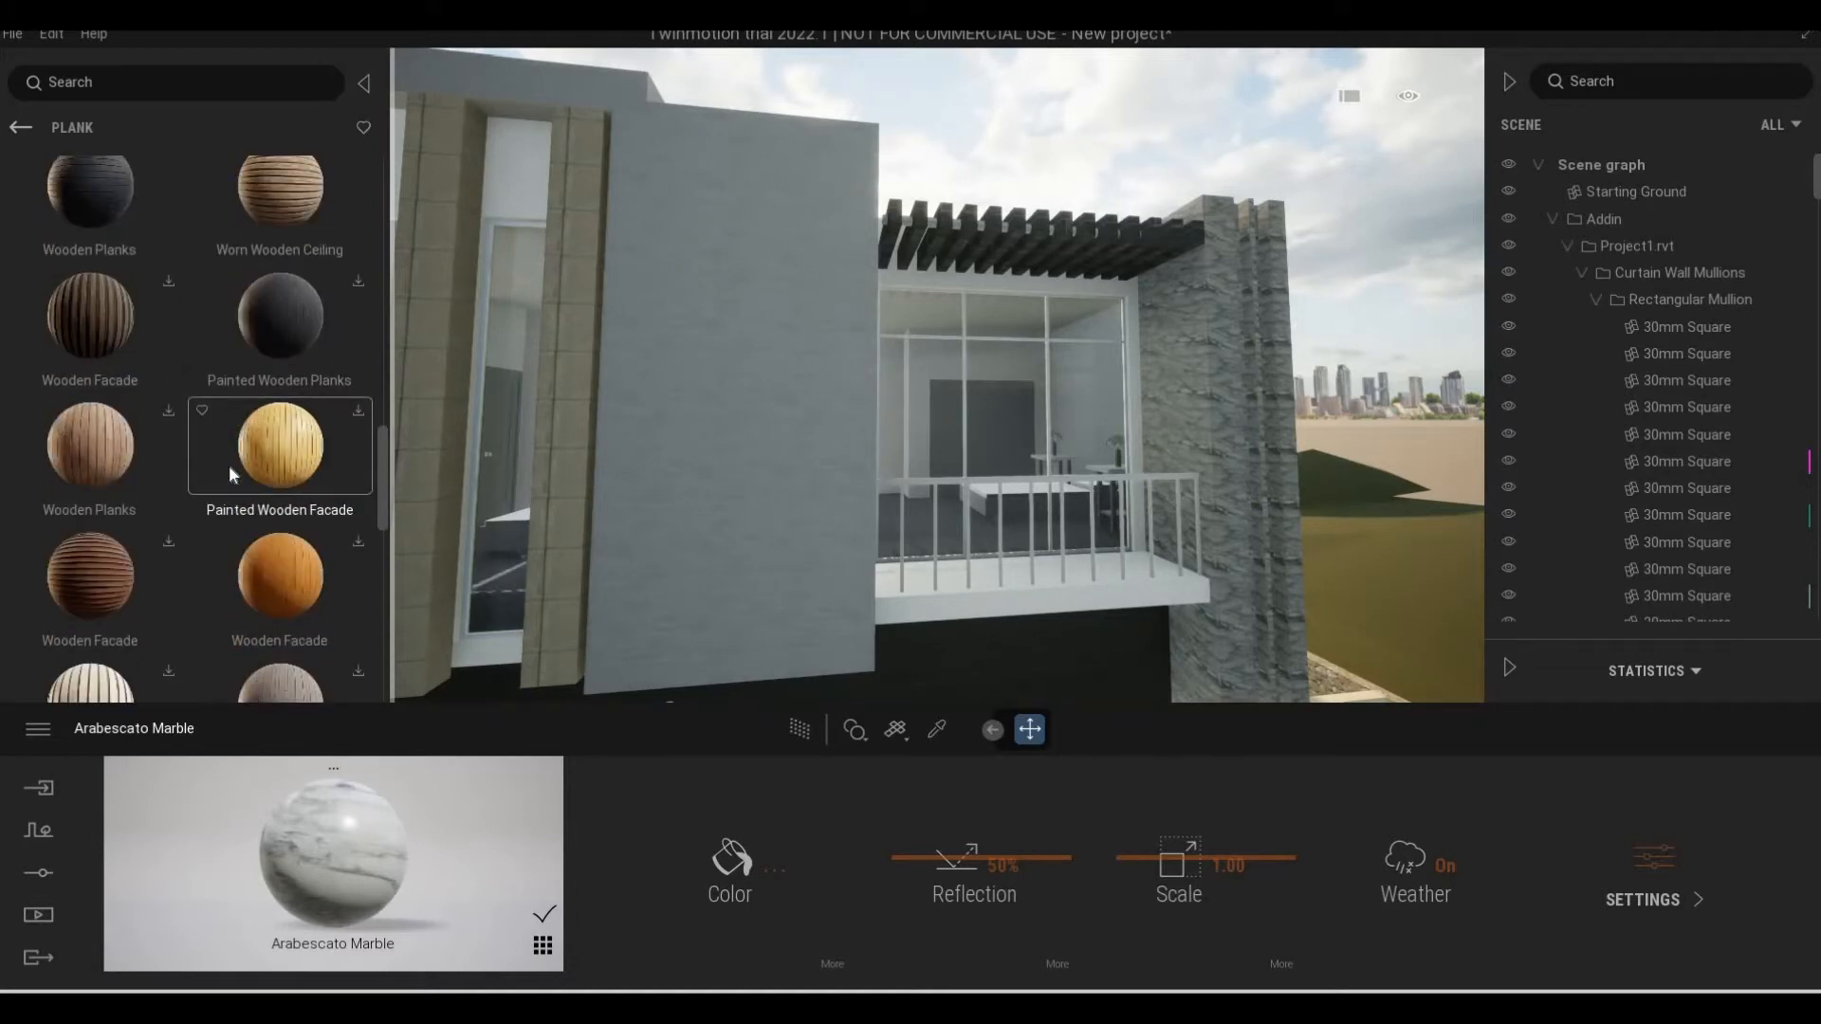
scroll(254, 504, "down", 1)
scroll(256, 510, "down", 4)
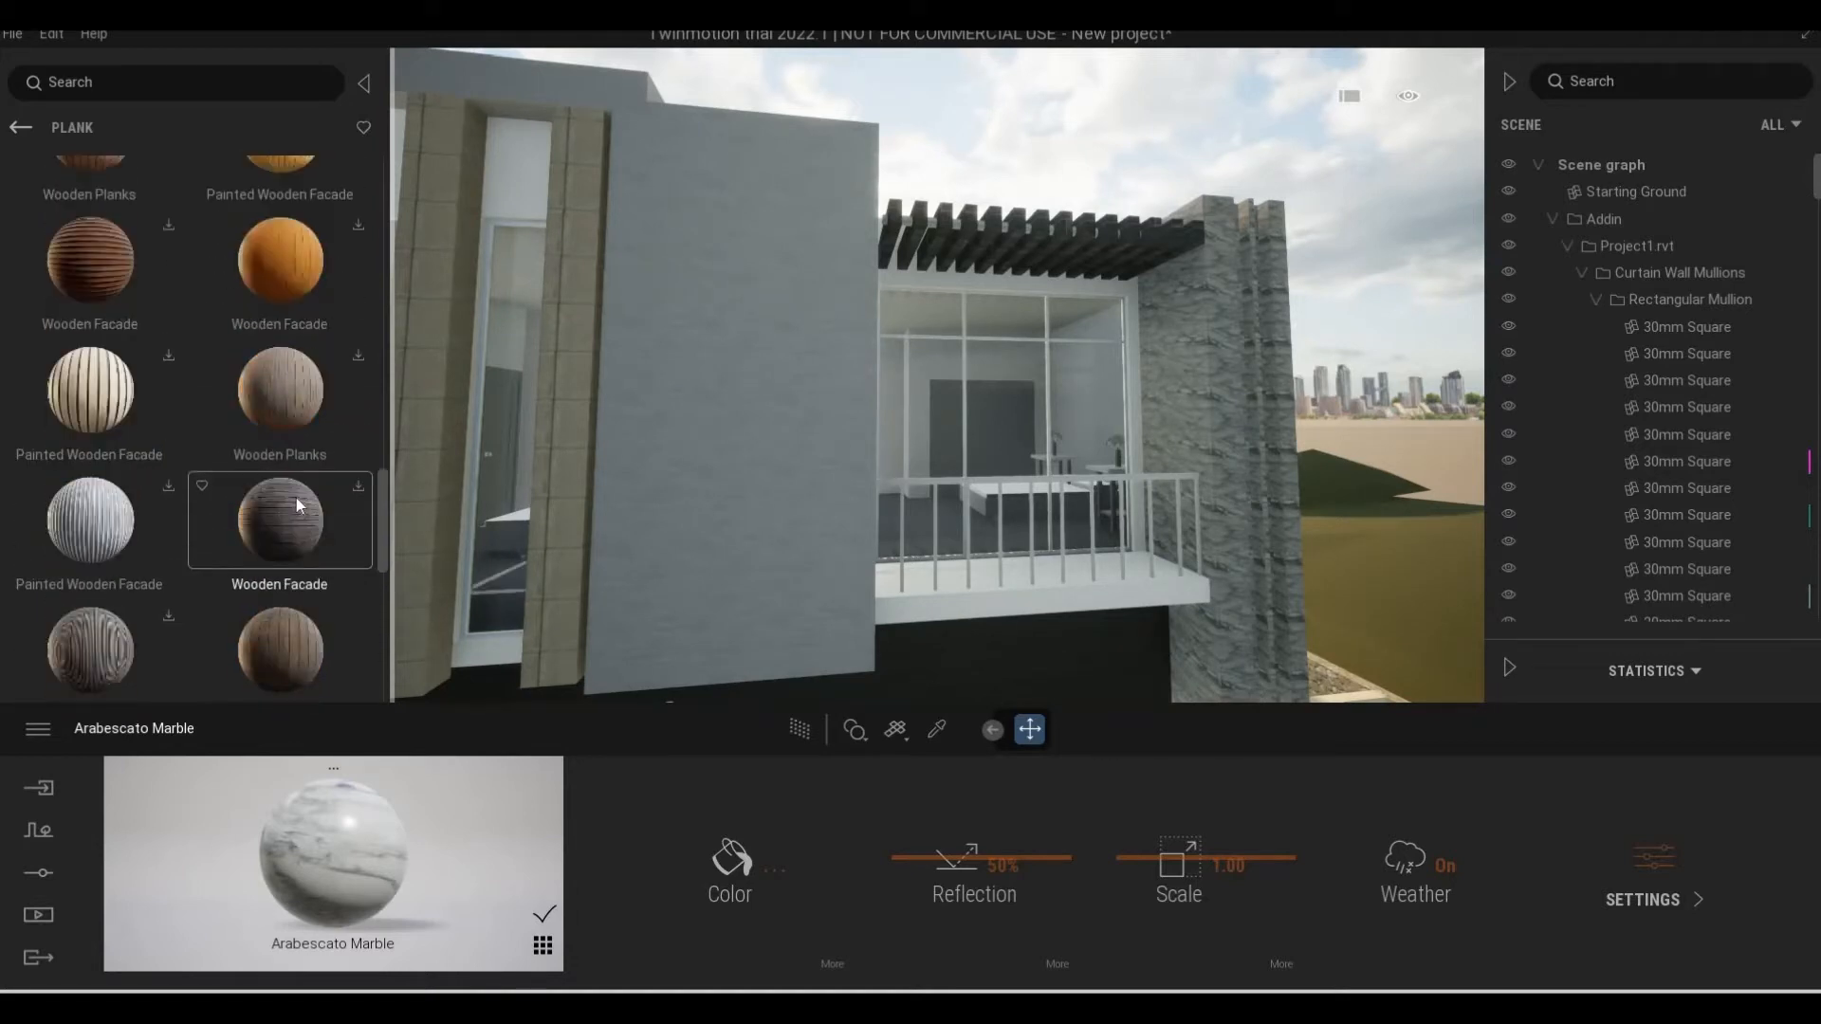
scroll(349, 313, "up", 1)
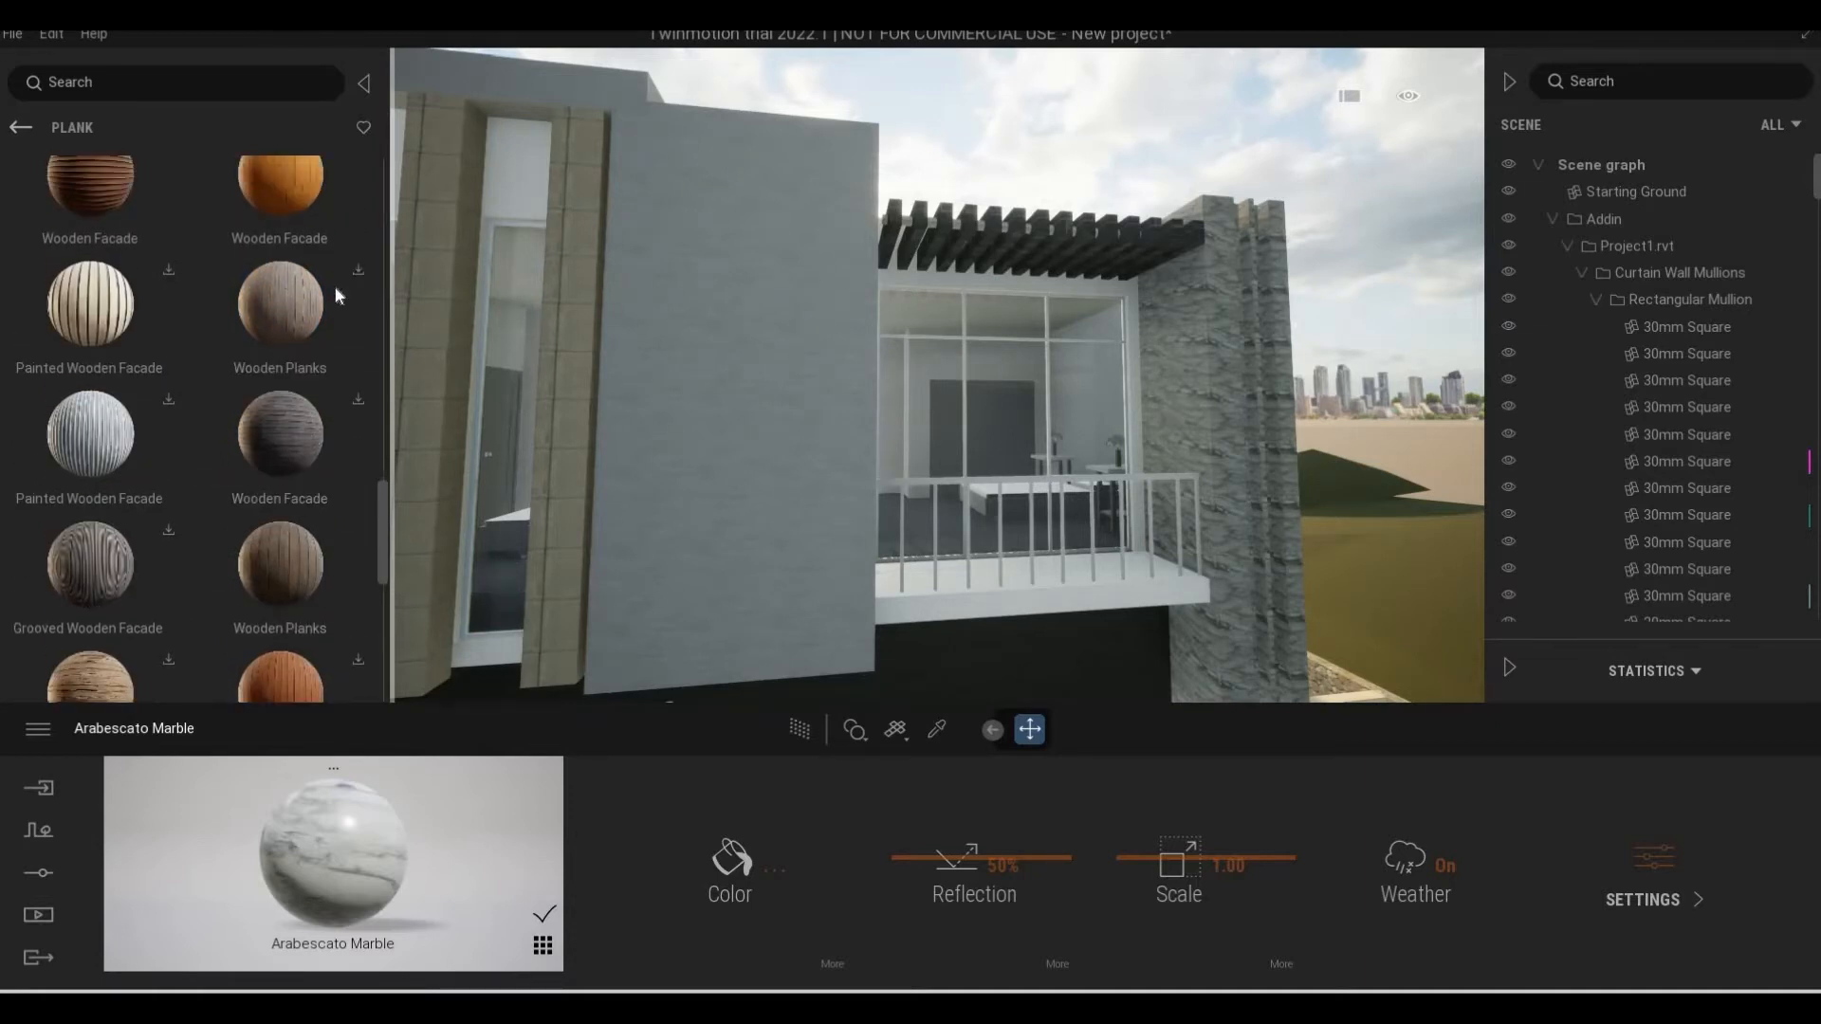
scroll(237, 481, "down", 3)
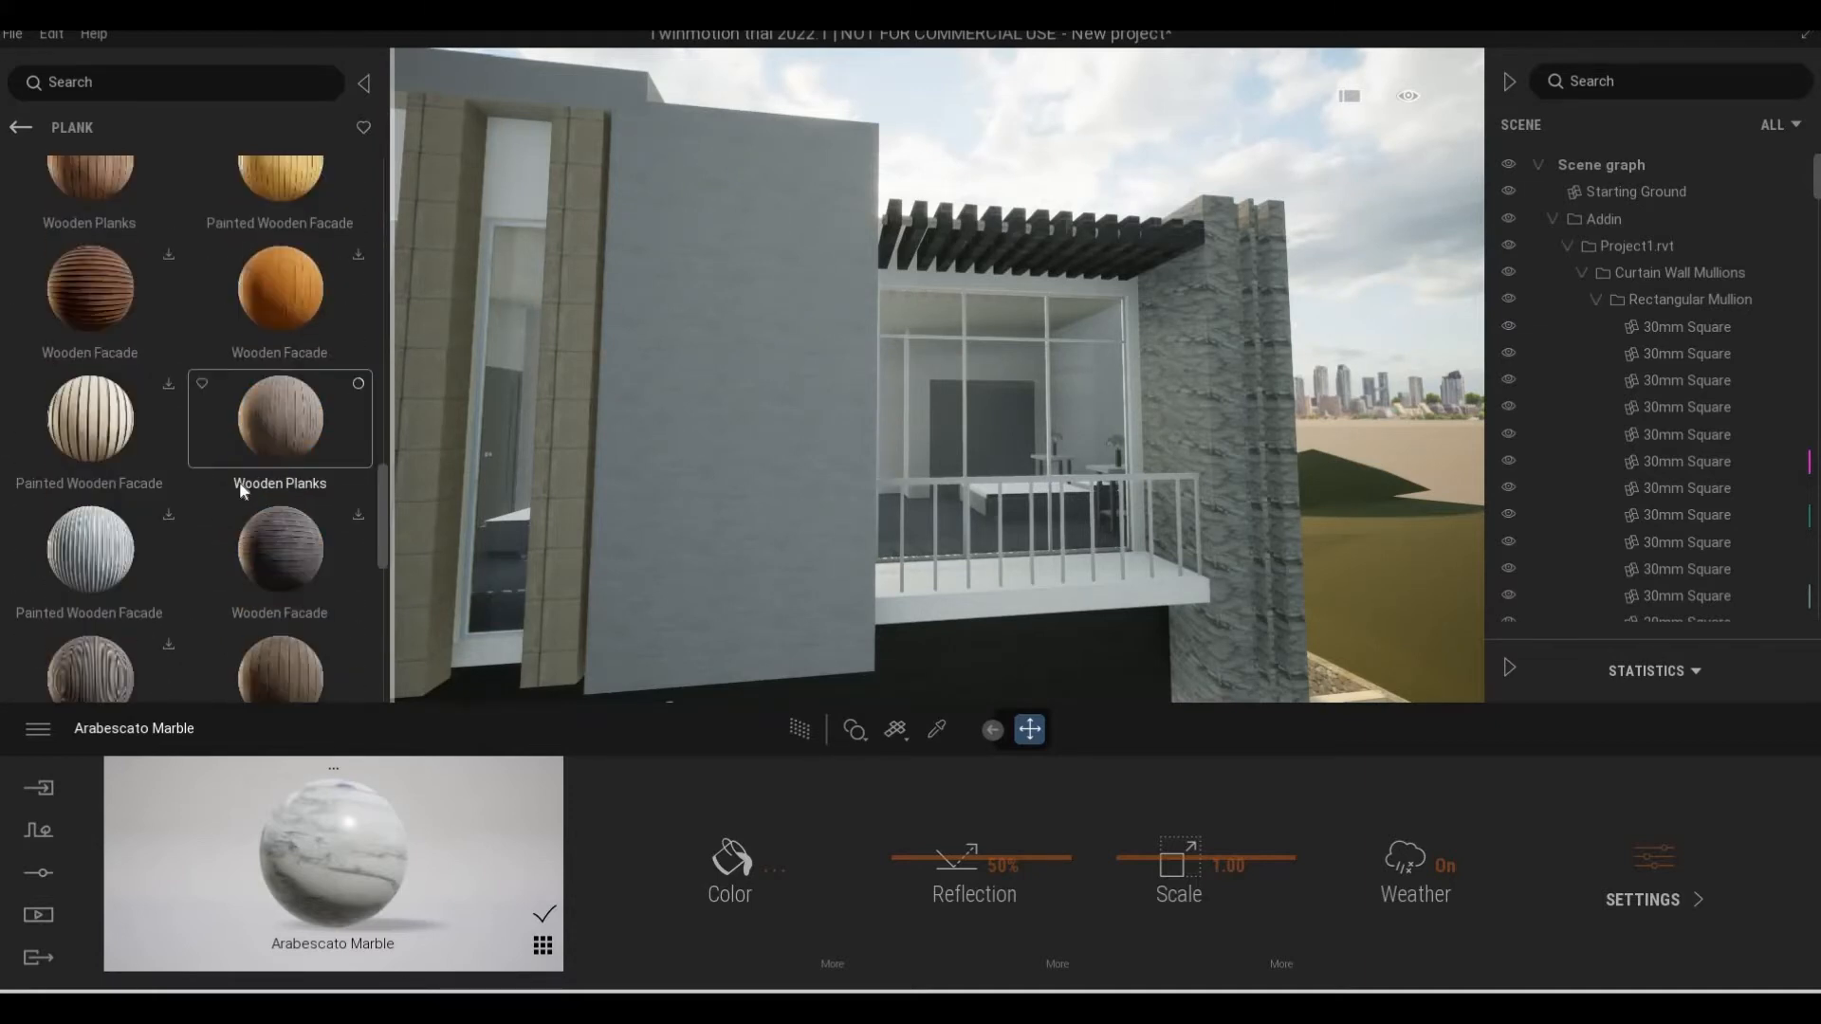
left_click_drag(643, 436, 669, 434)
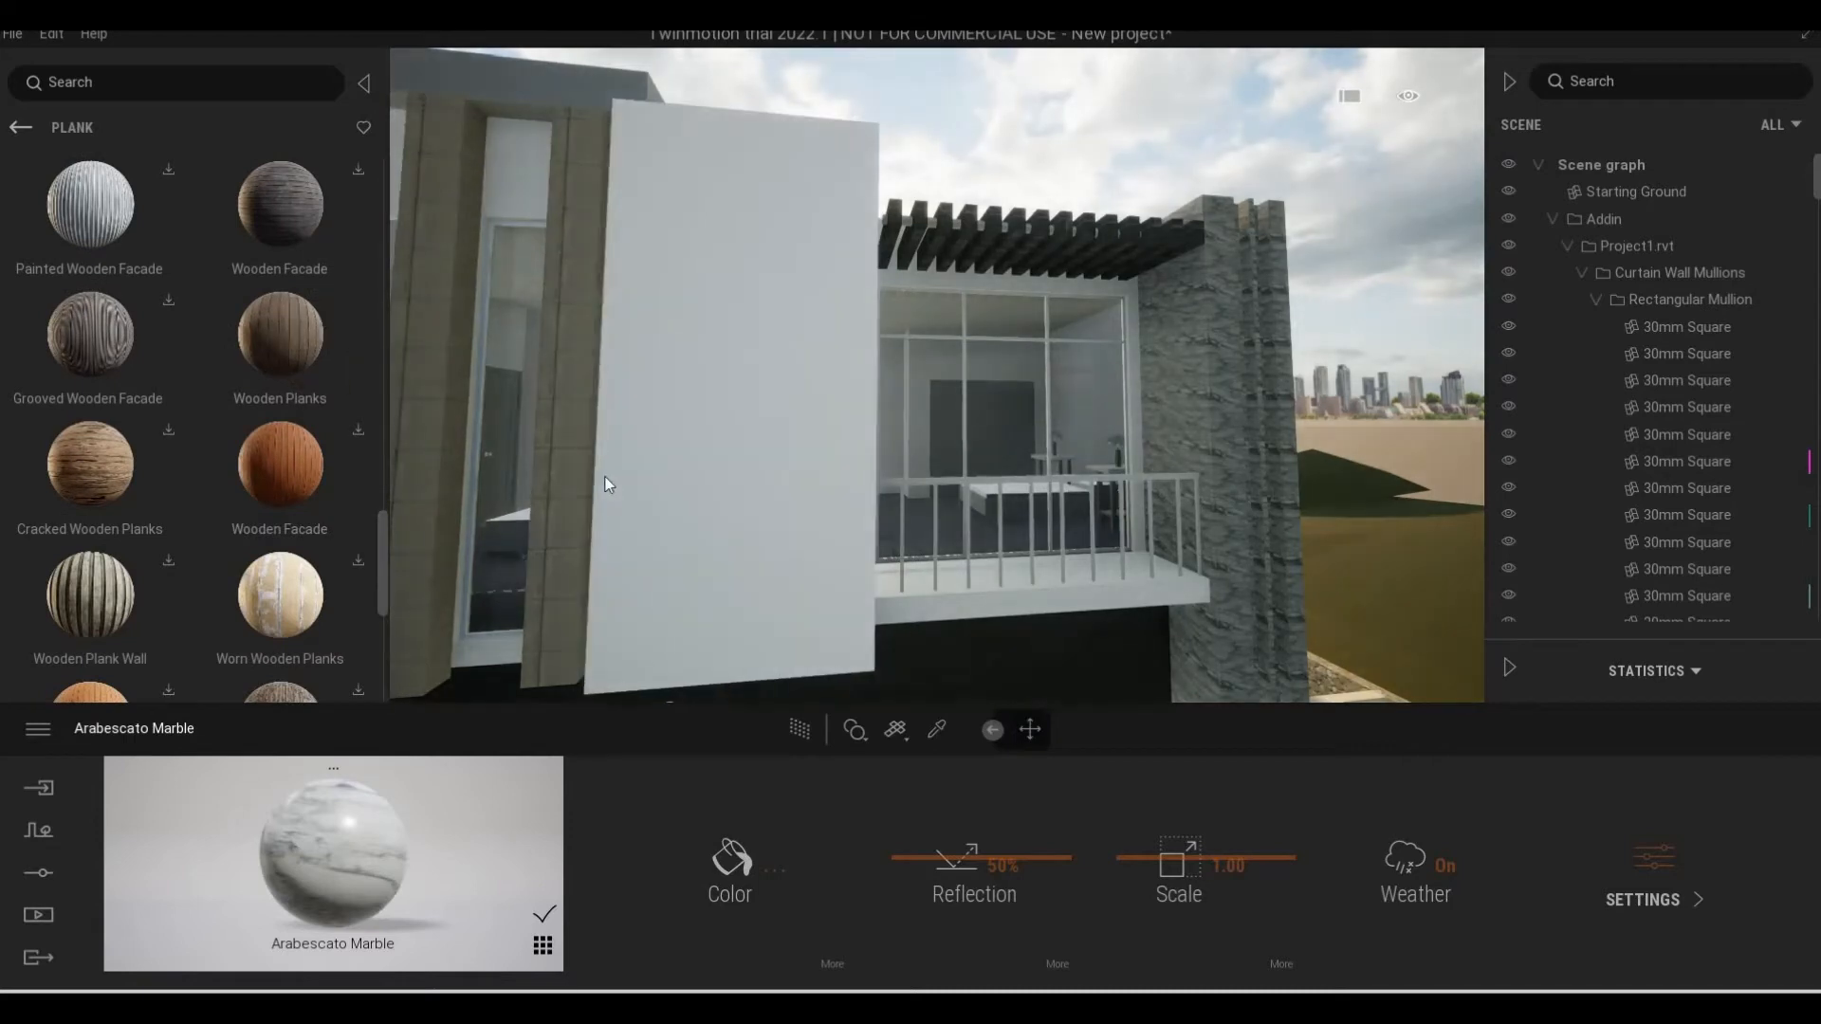
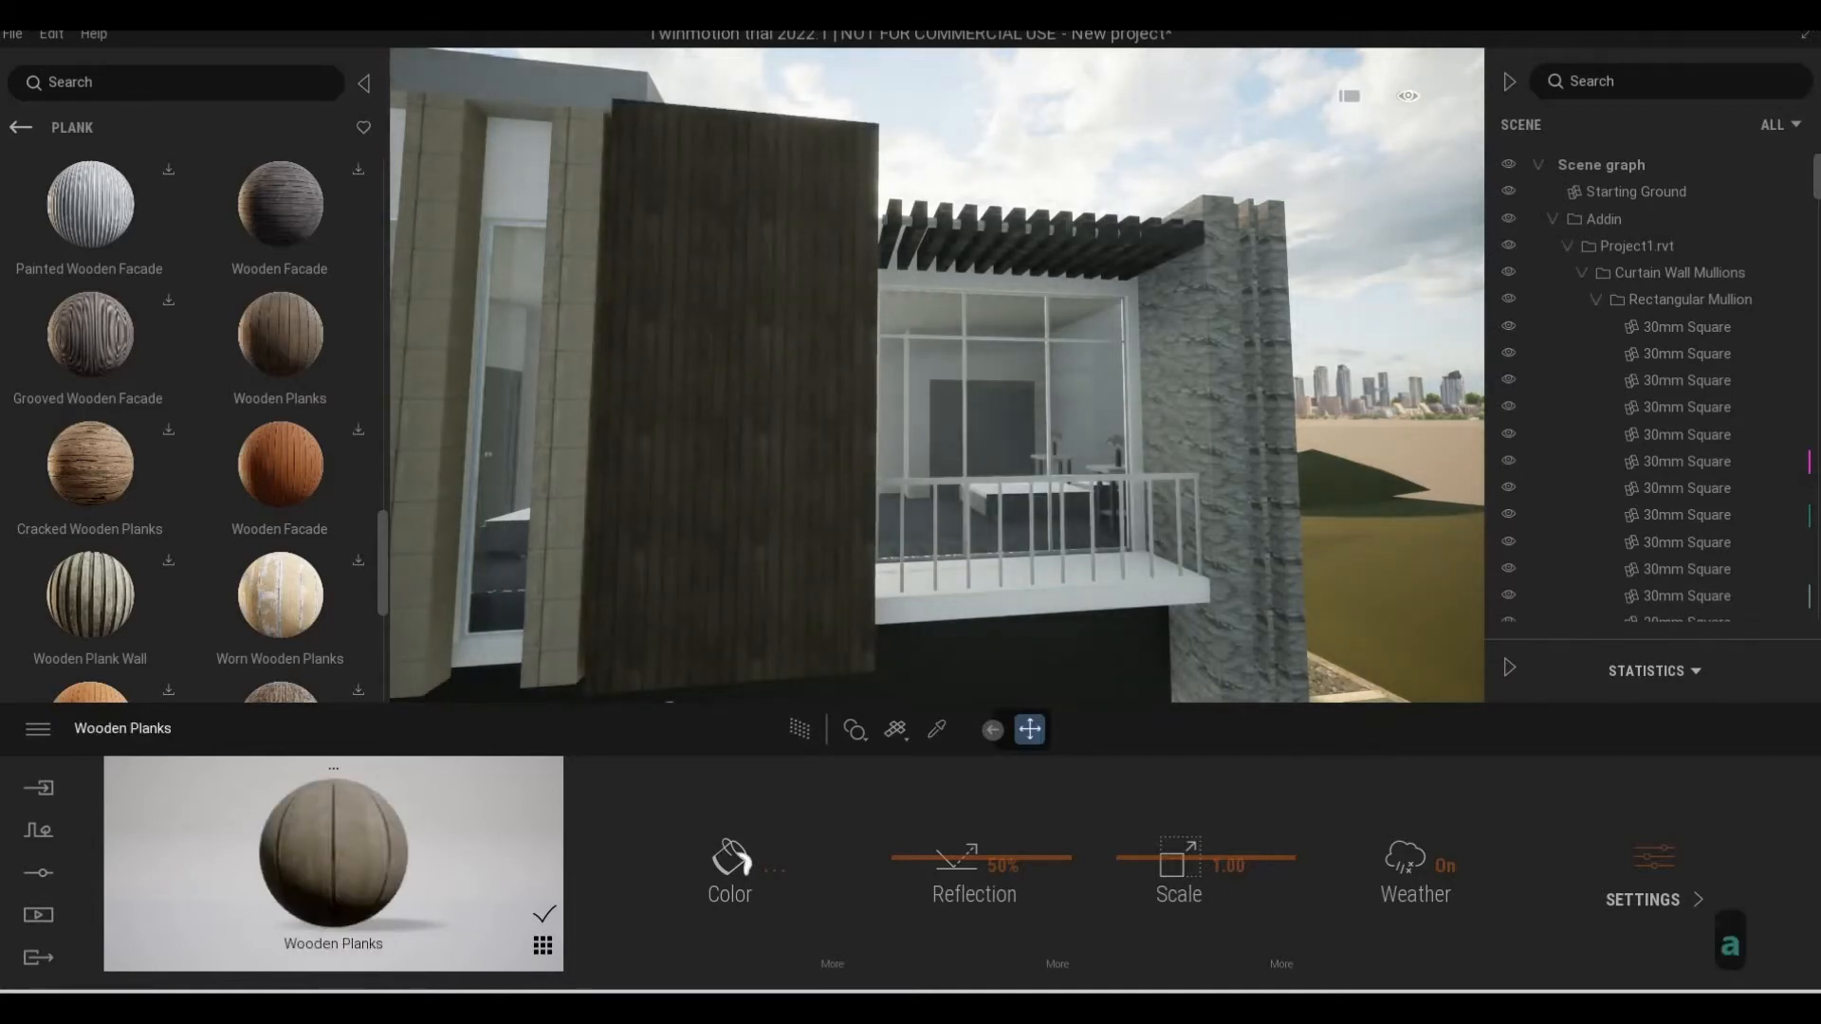
Check the Wooden Planks on the upper wall beside the balcony up close and undo their application
key("s")
key("d")
key("w")
key("d")
key("a")
key("w")
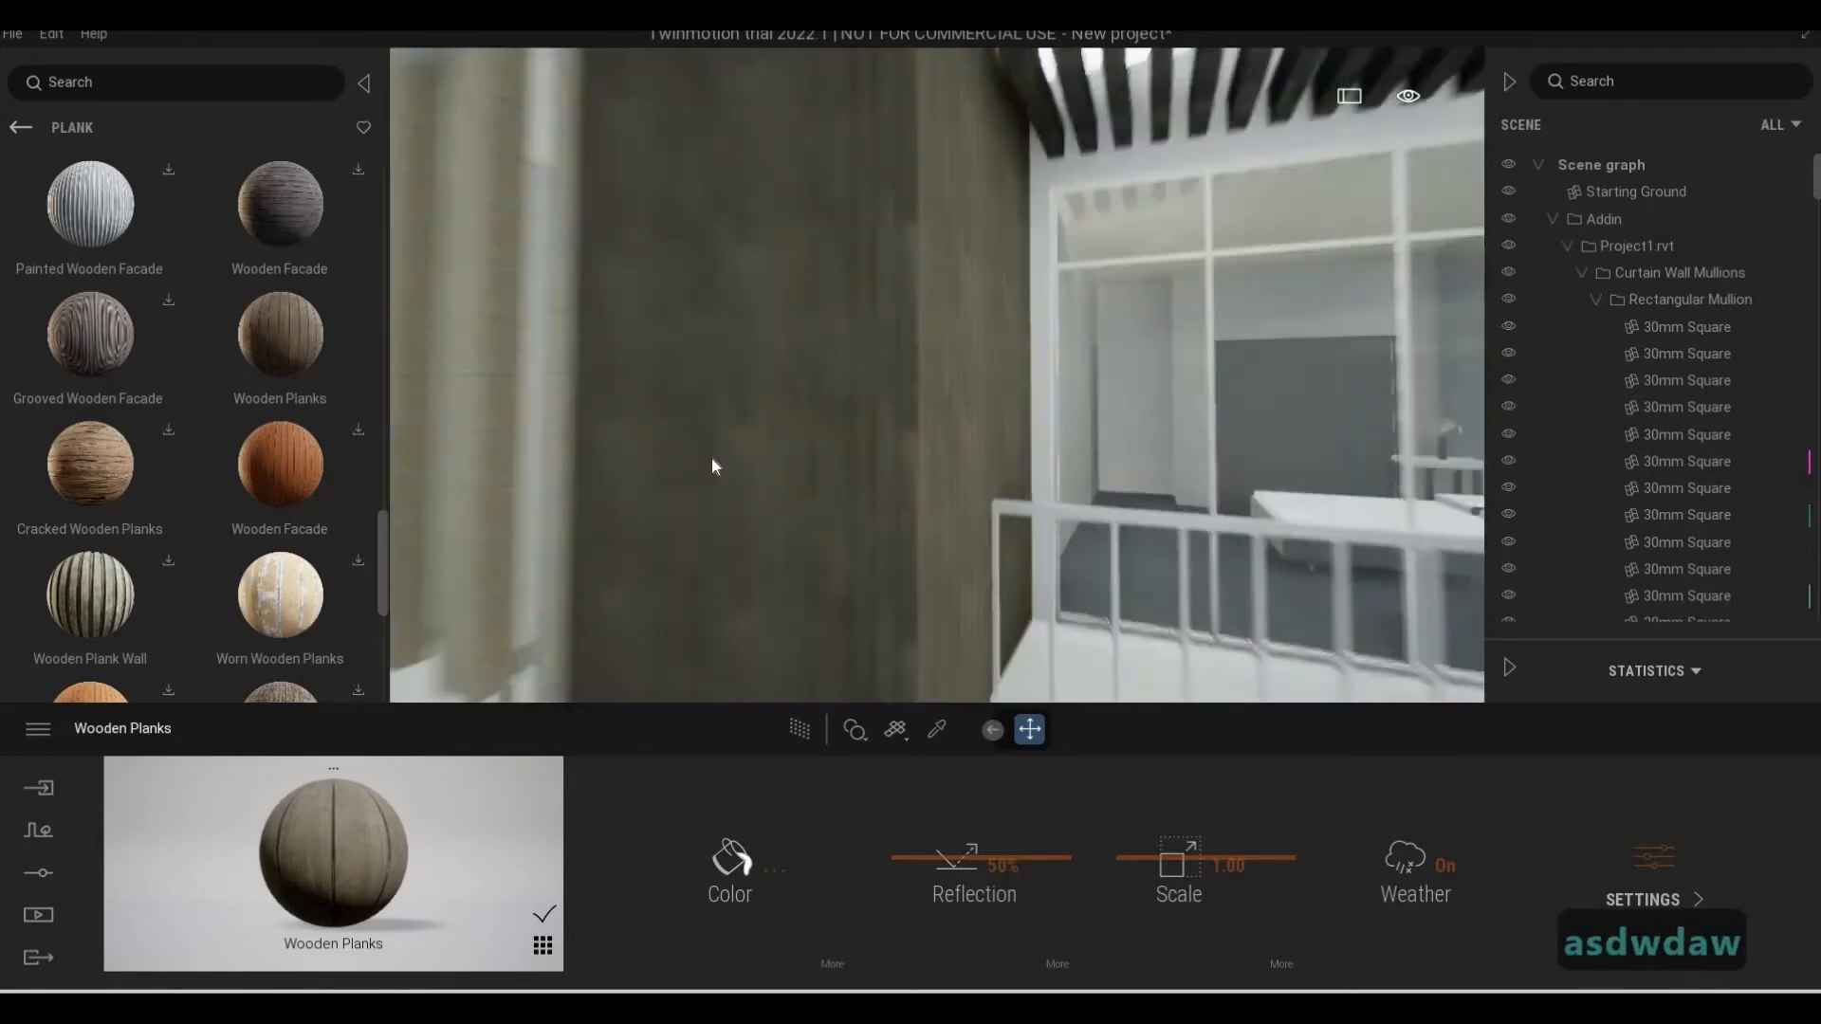
key("s")
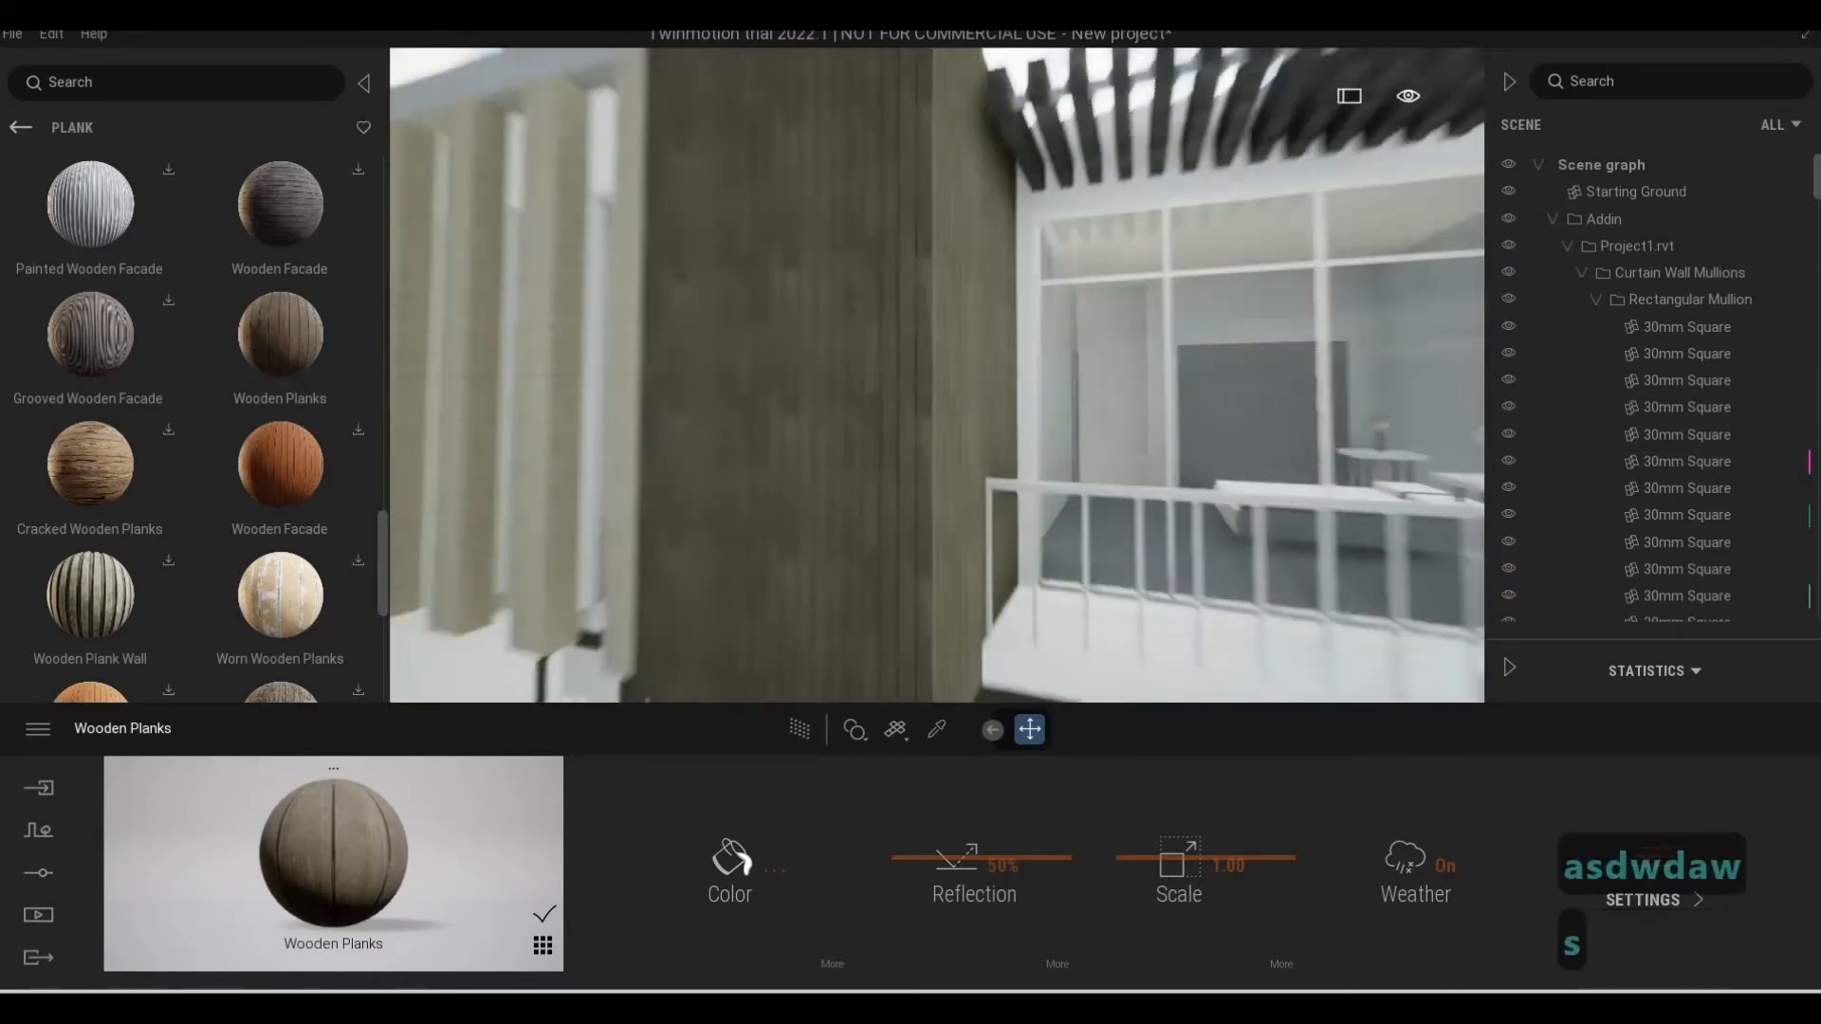
key("a")
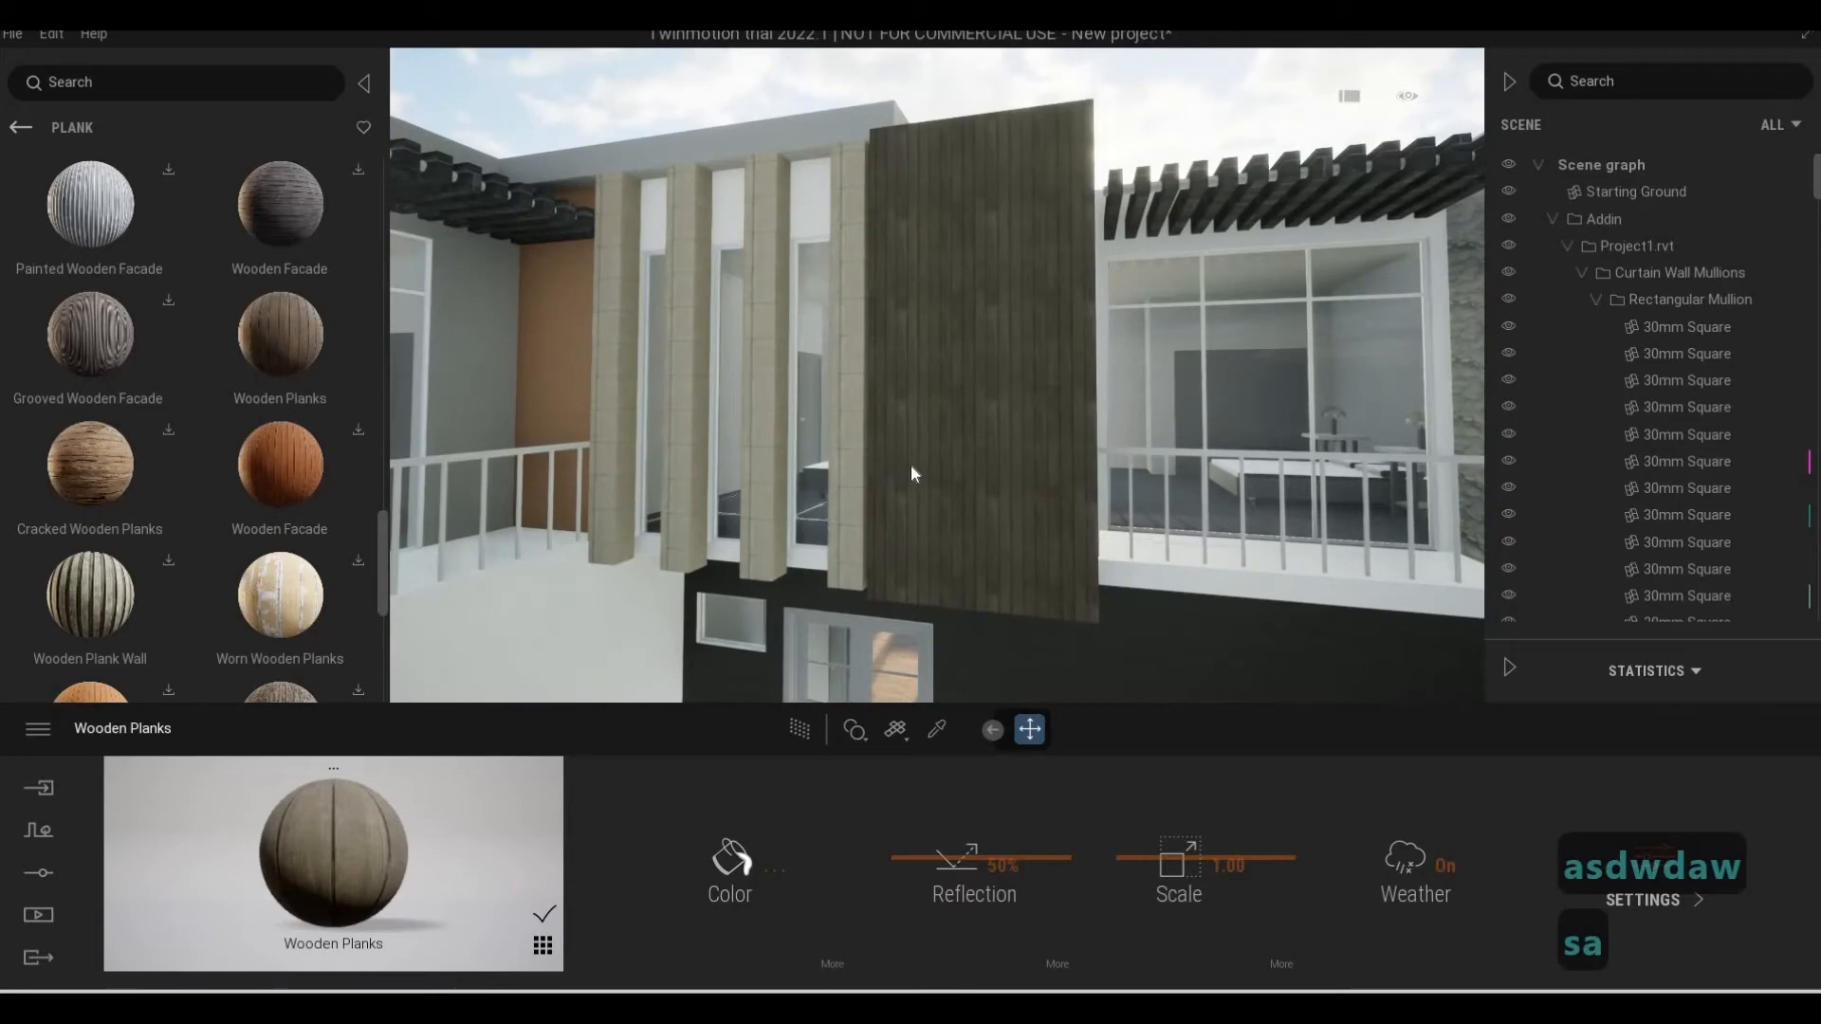
key("ctrl+z")
Apply the Wooden Planks material to the backyard patio floor between the house steps and the stone boundary wall
key("d")
key("w")
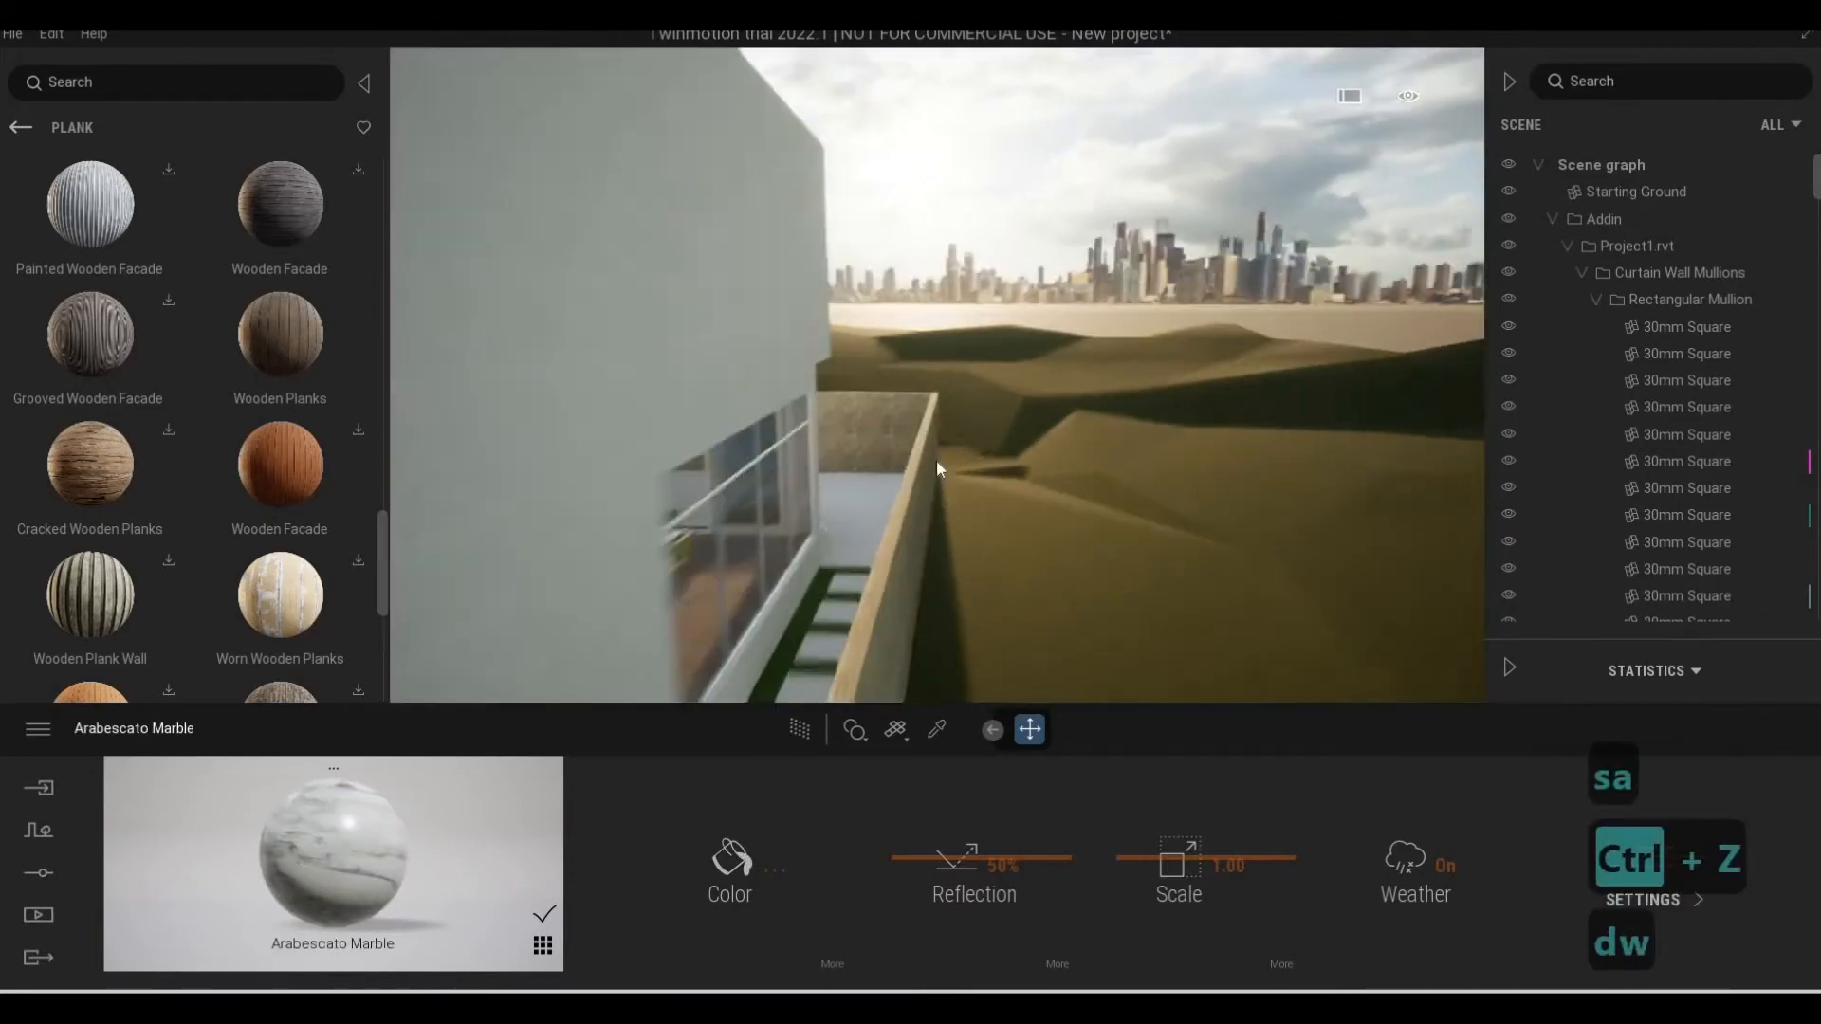
key("d")
key("w")
key("d")
key("w")
key("a")
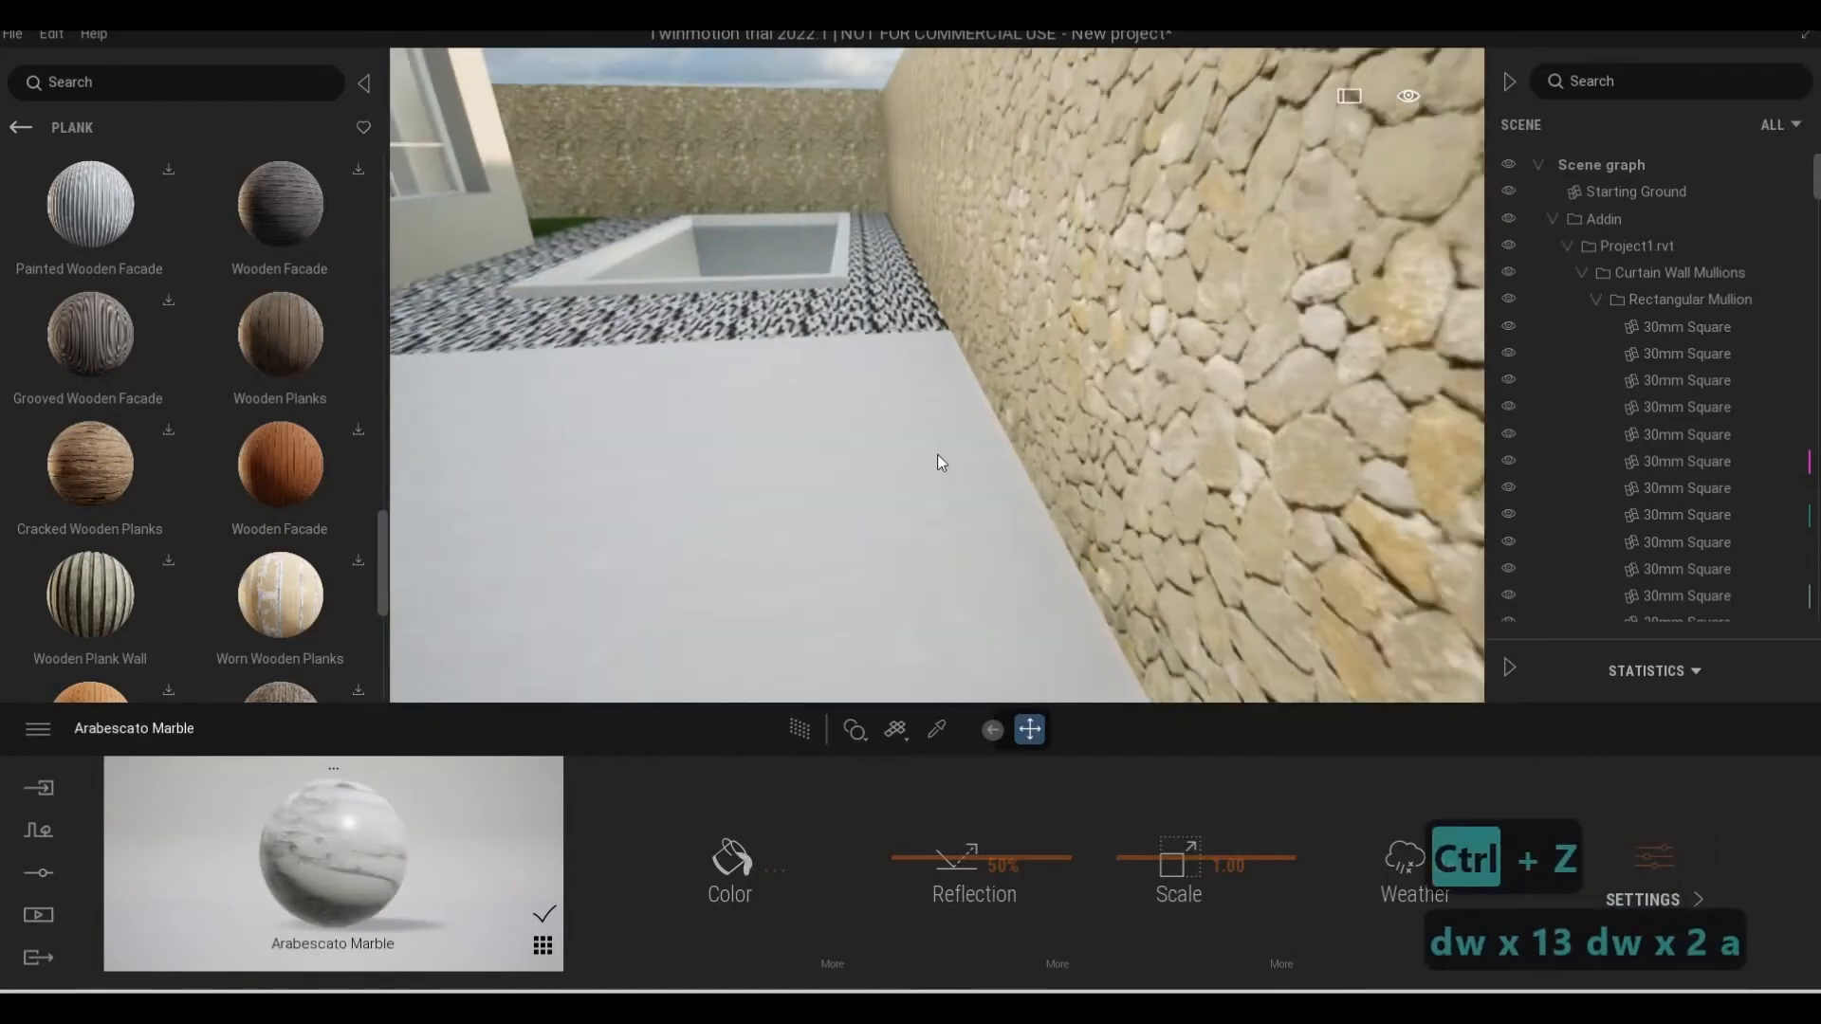
key("s")
key("s")
left_click_drag(306, 366, 967, 564)
key("e")
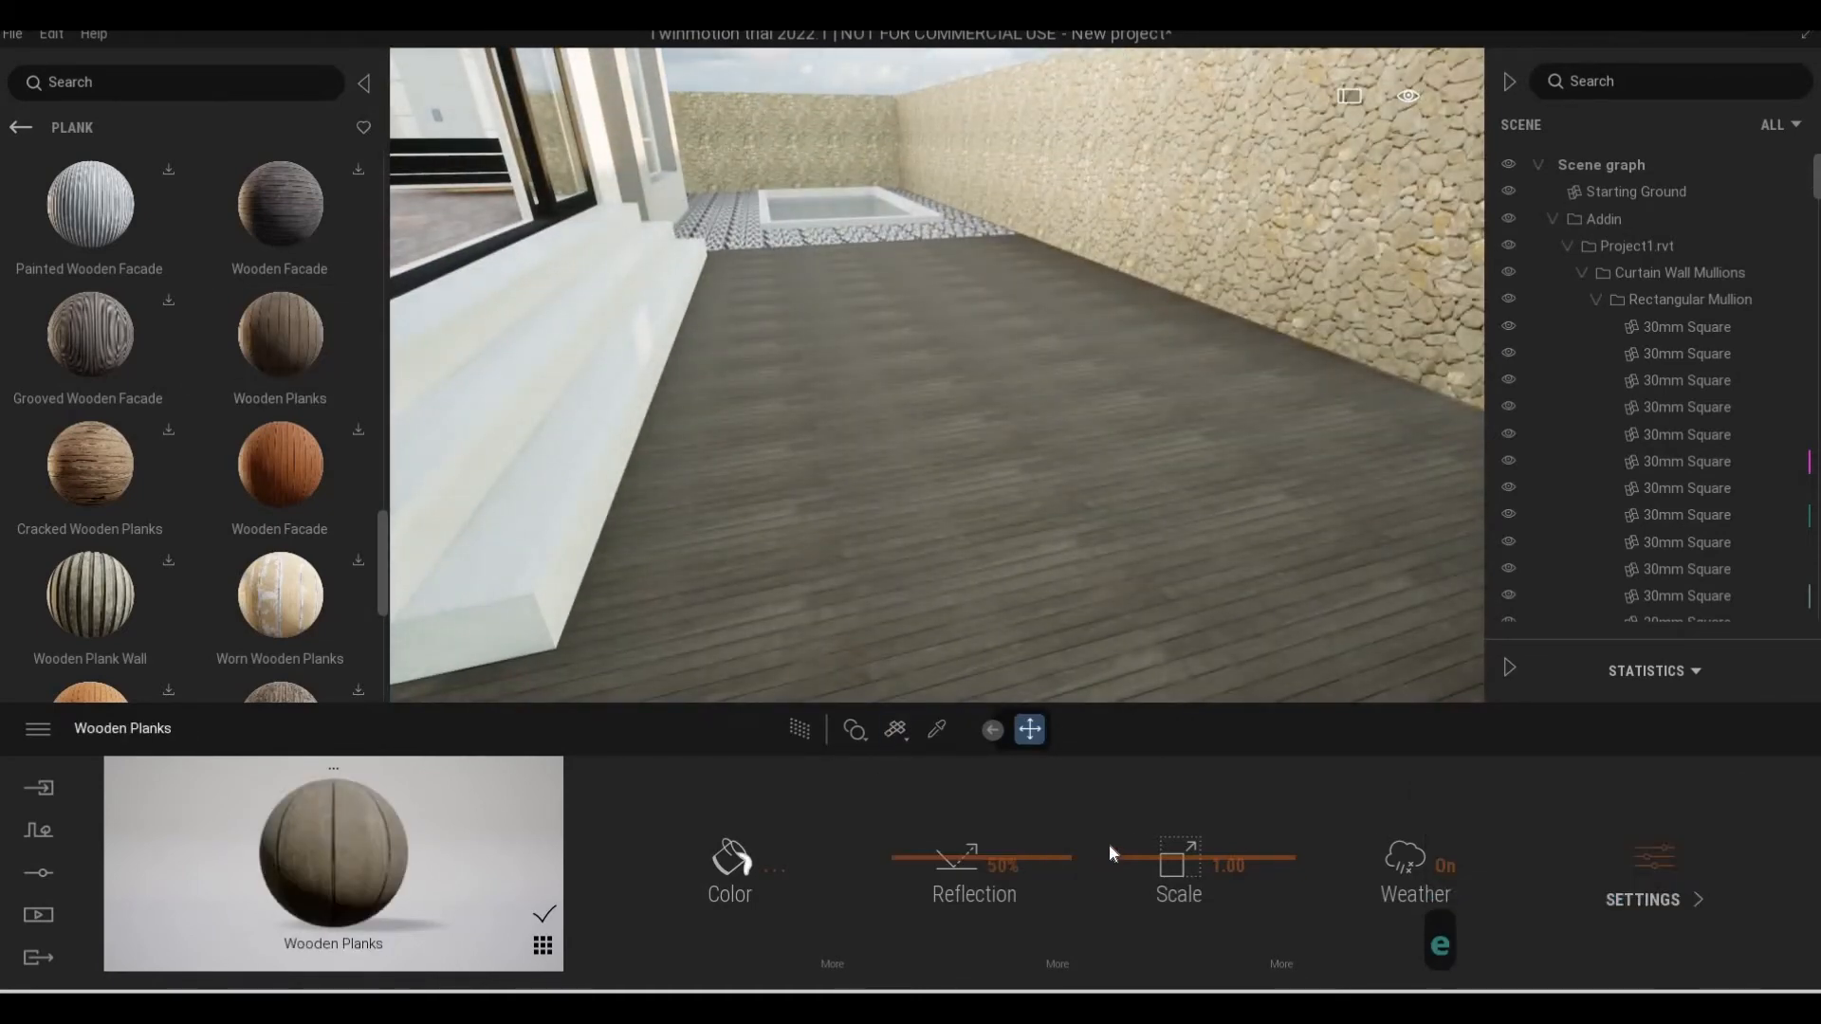
Set the patio planks' texture scale to 1.93 and rotate the texture by 90°
left_click_drag(1129, 857, 1128, 848)
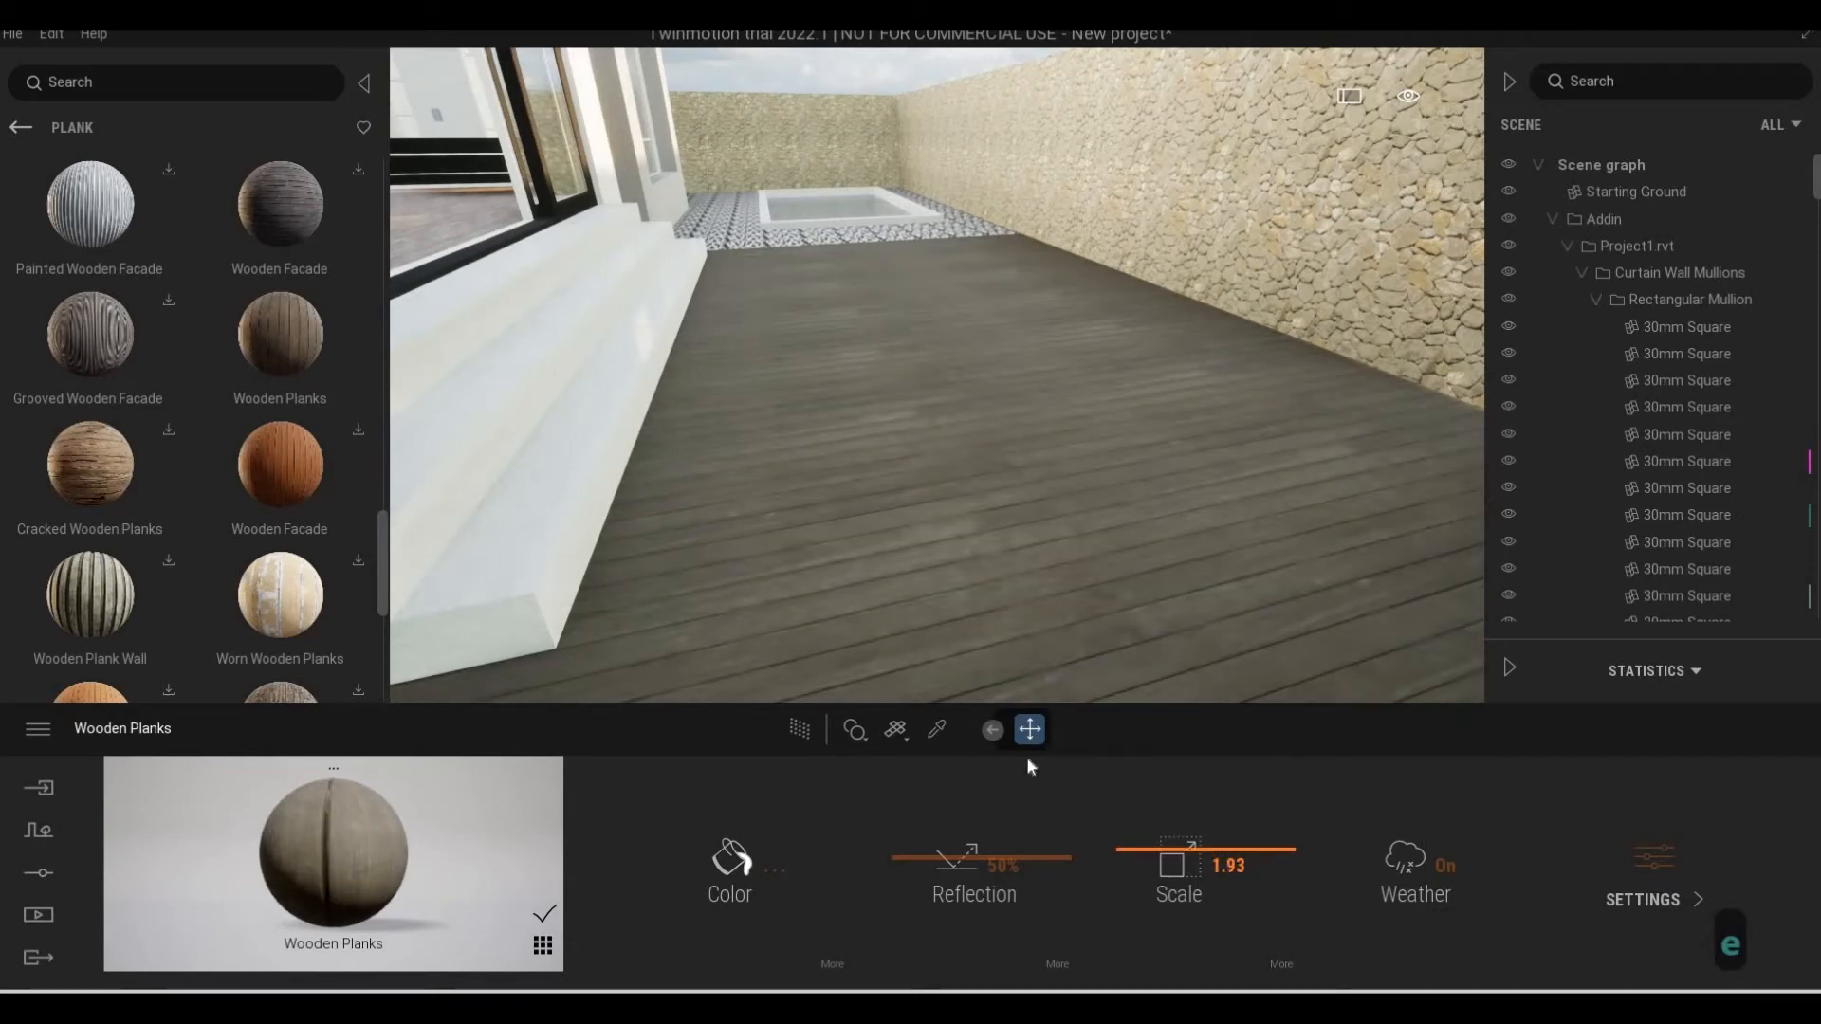
left_click(1275, 963)
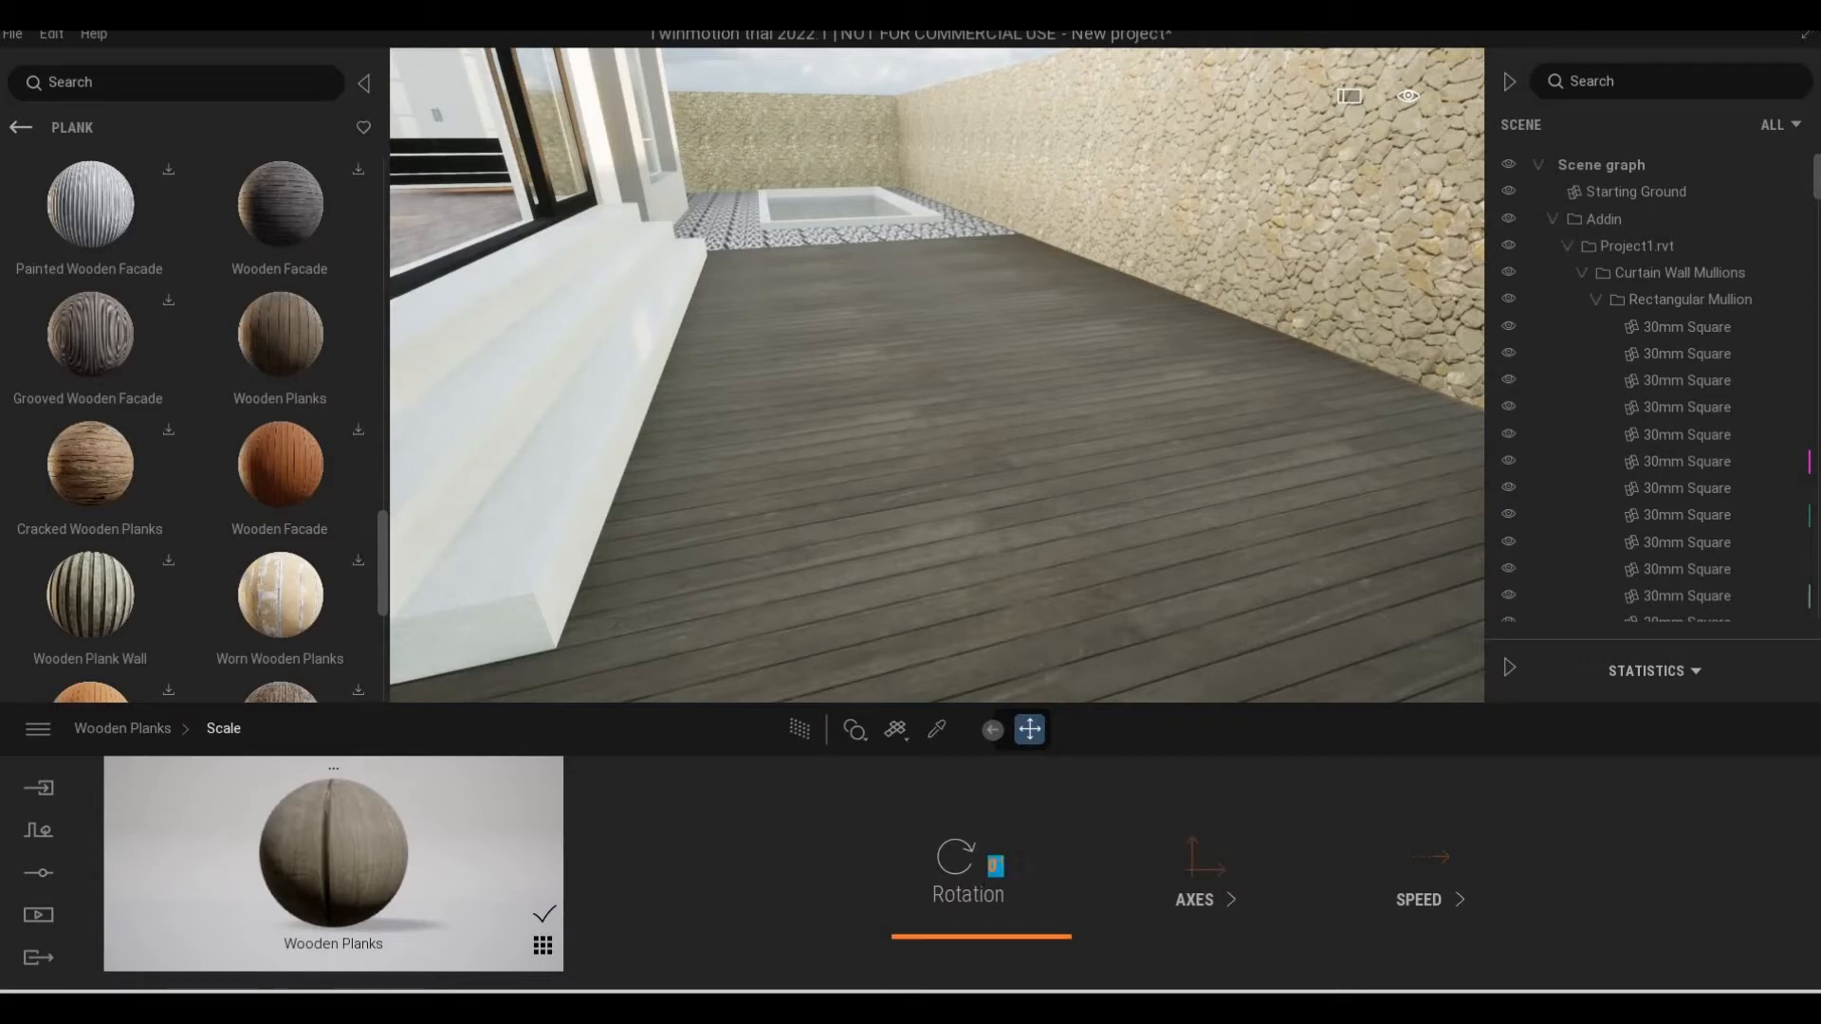
type("90")
key("Return")
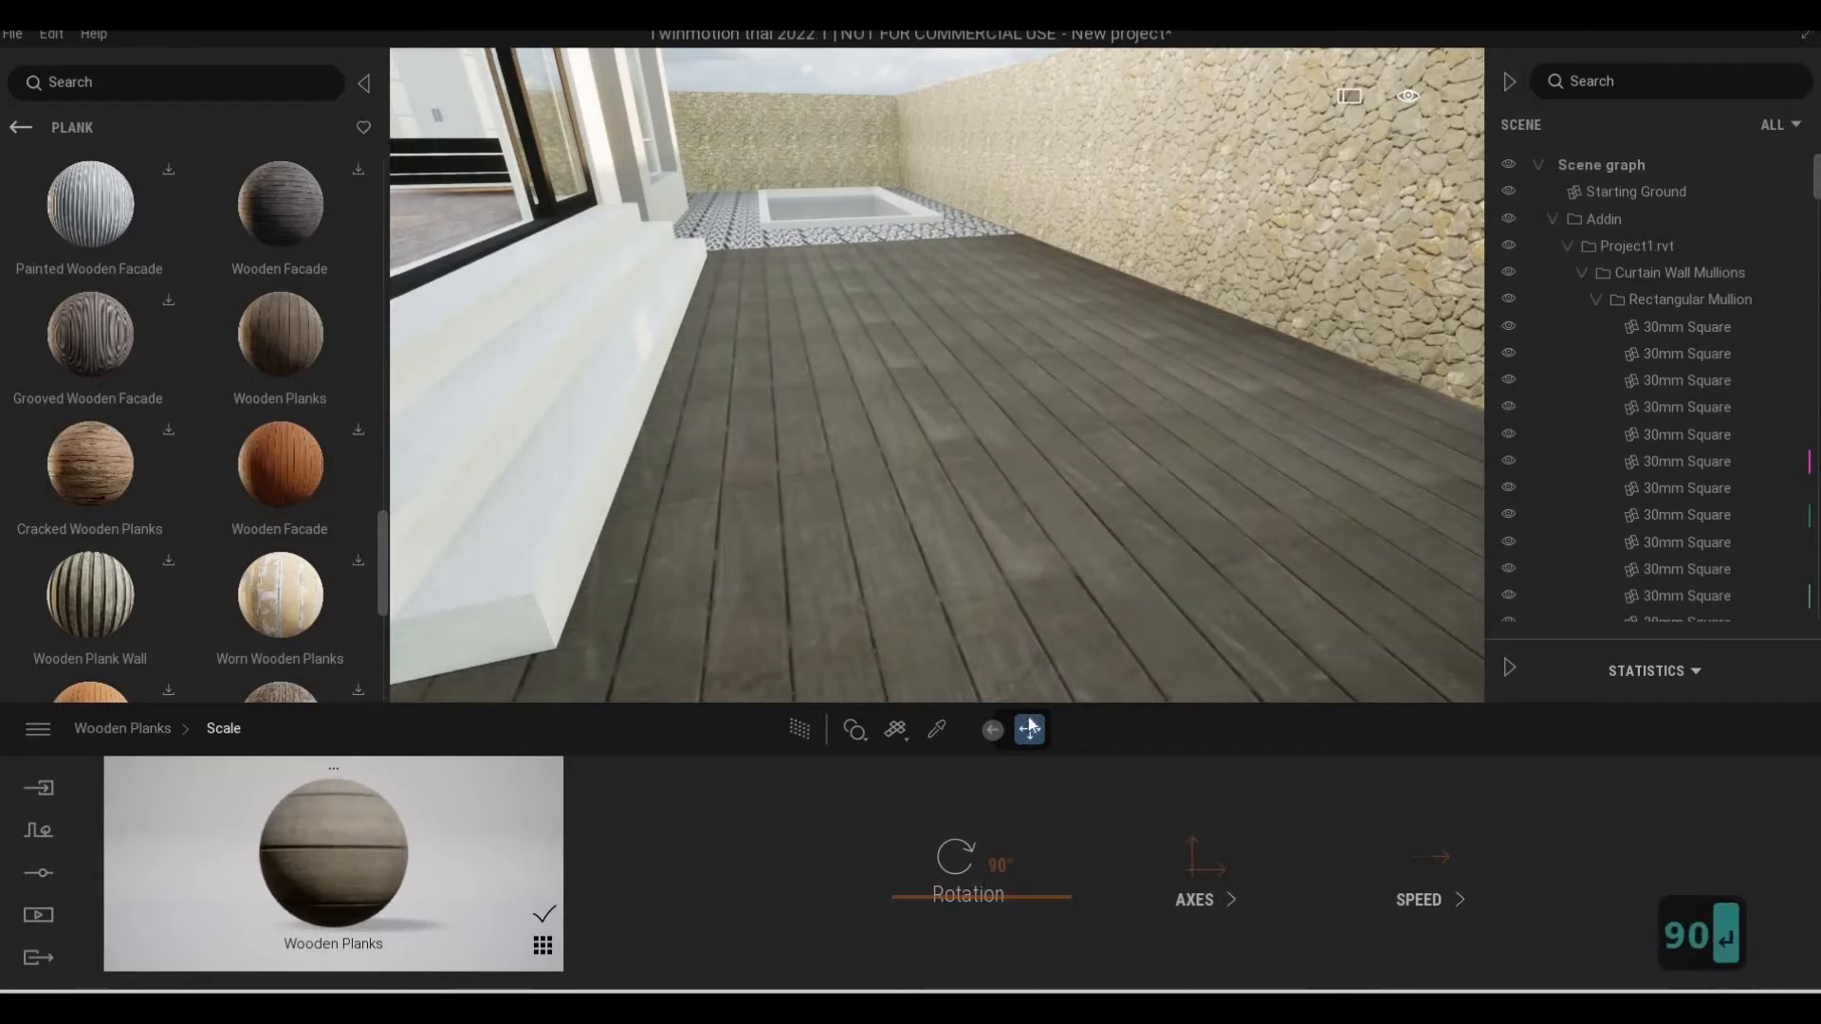
left_click(1030, 727)
Deselect the patio floor and examine the front balconies and the gray side wall next to the corner balcony
key("s")
key("w")
key("q")
key("s")
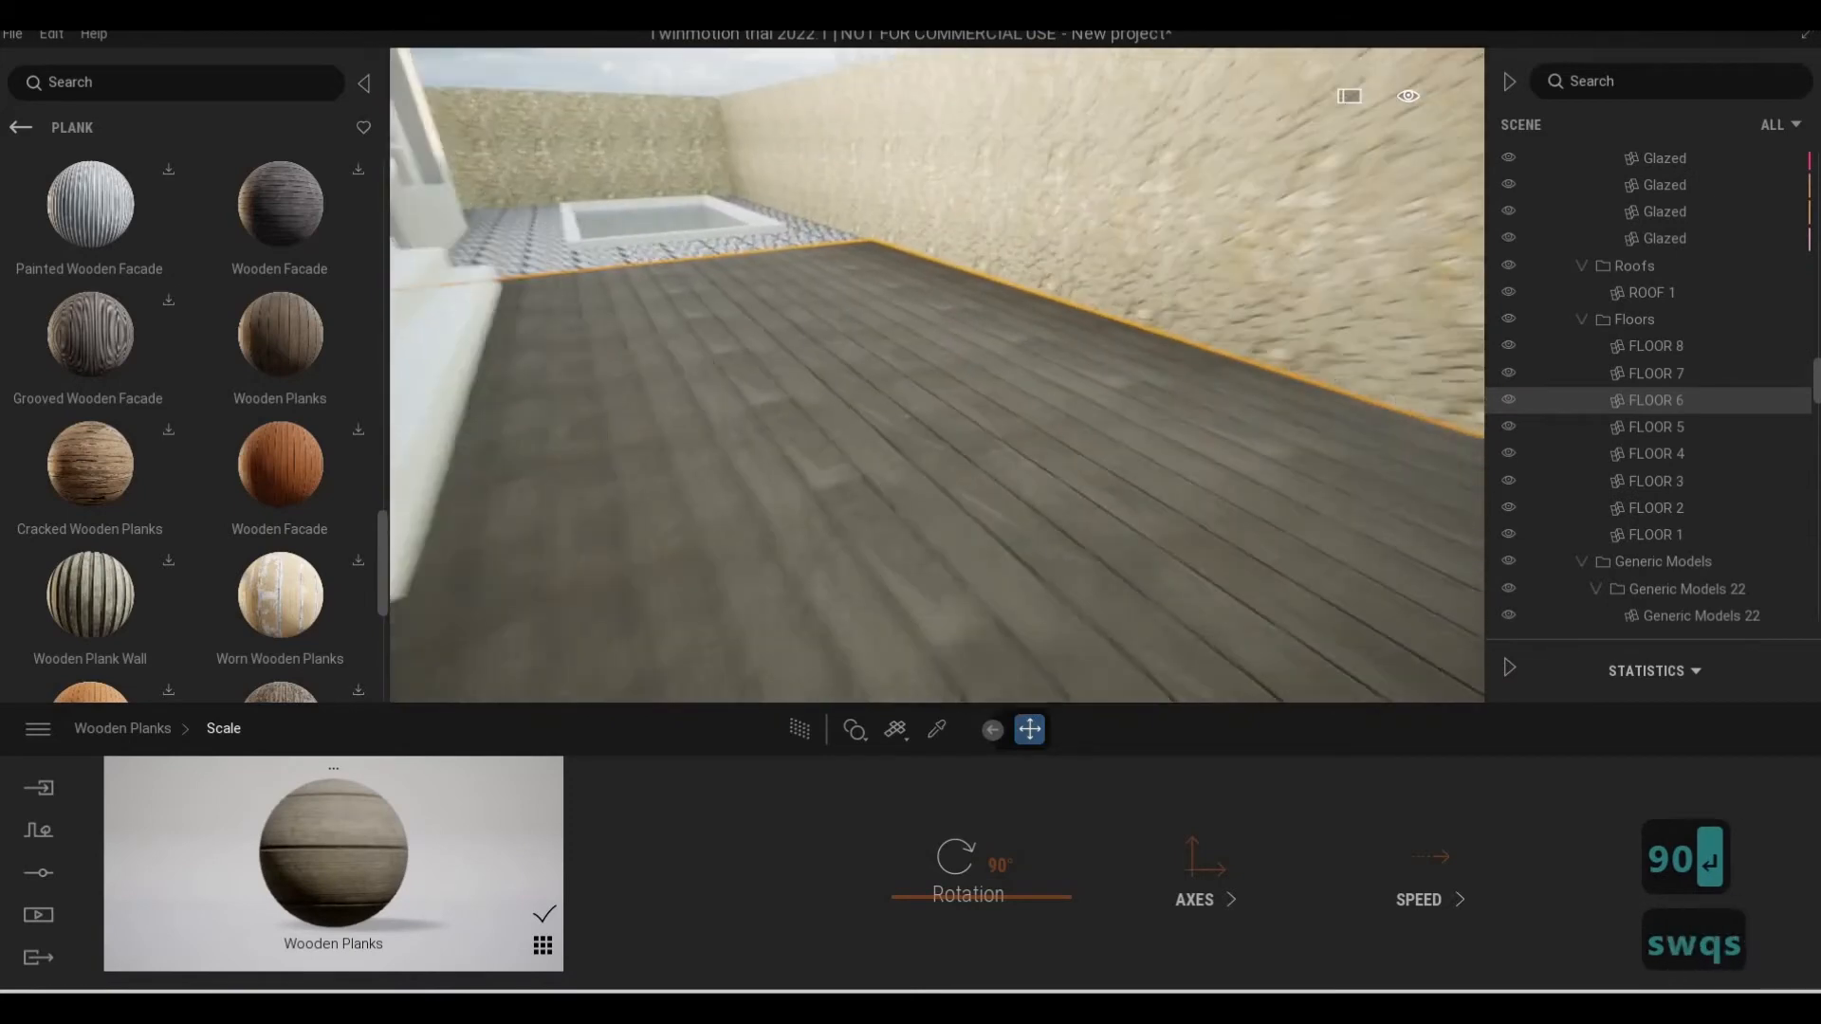
key("a")
key("s")
key("s")
key("s")
key("s")
key("s")
key("Escape")
key("Escape")
key("a")
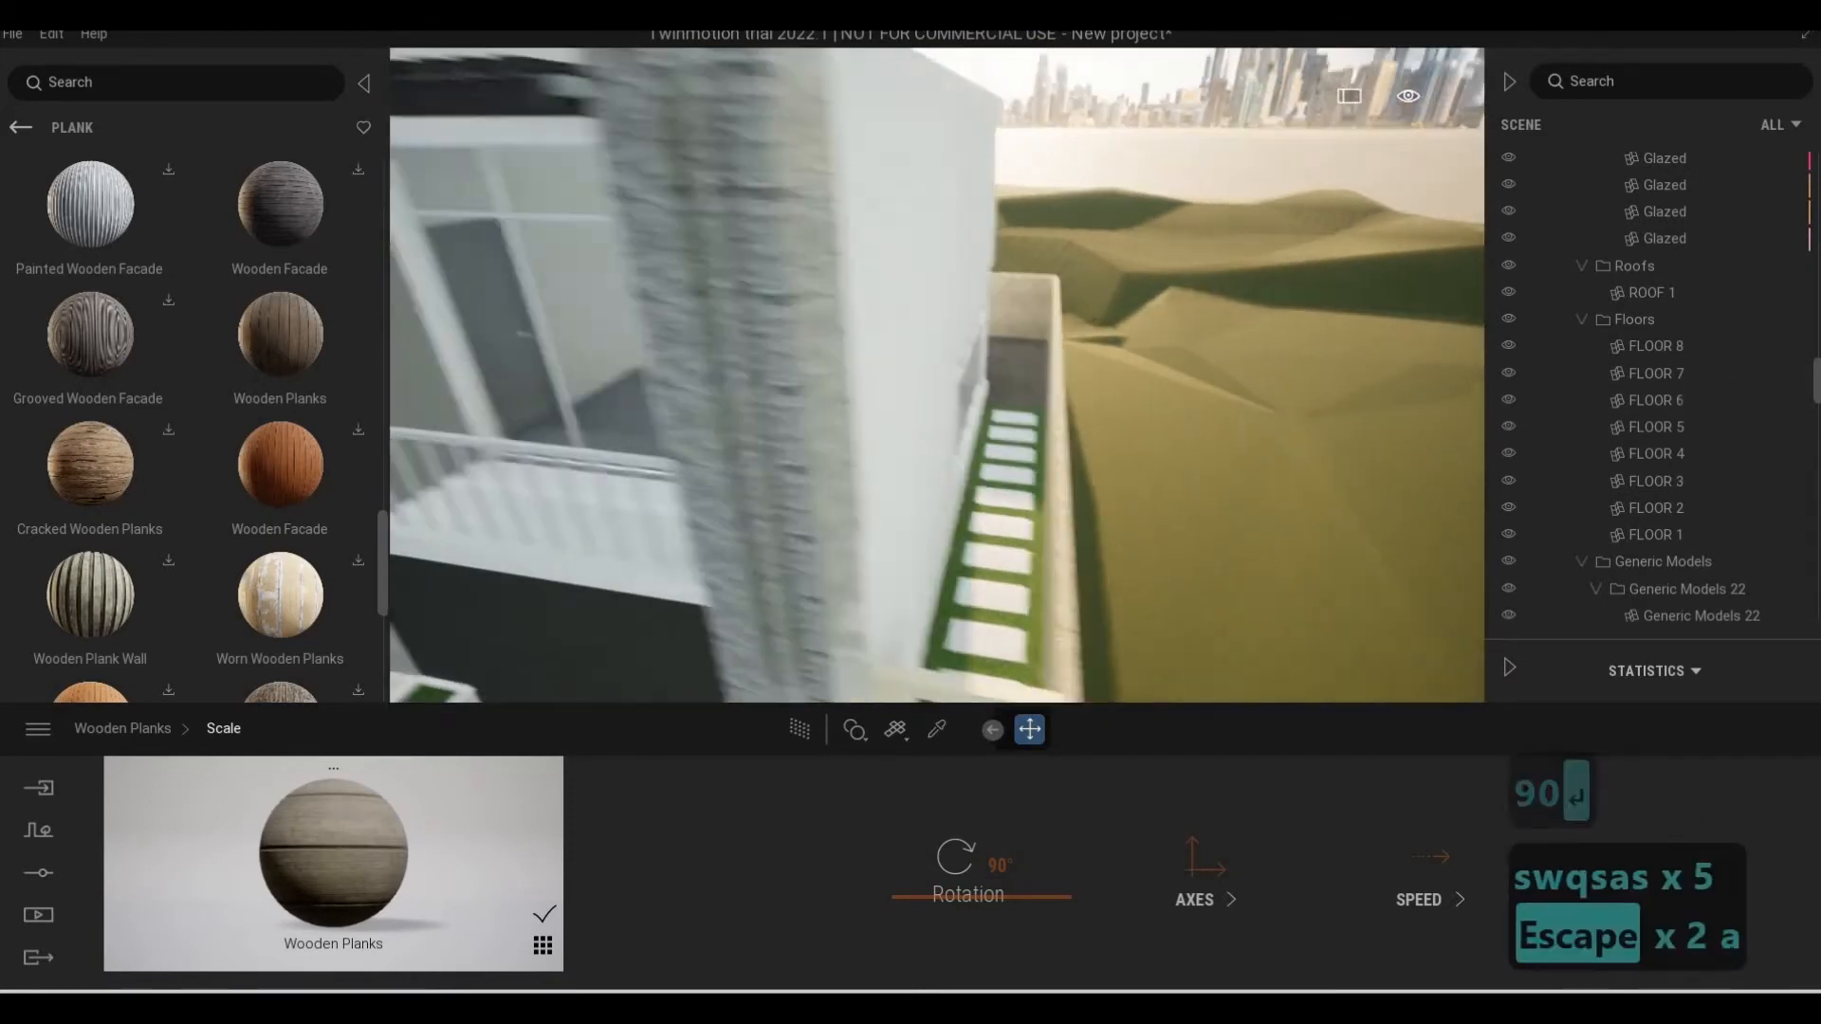
key("e")
key("a")
key("s")
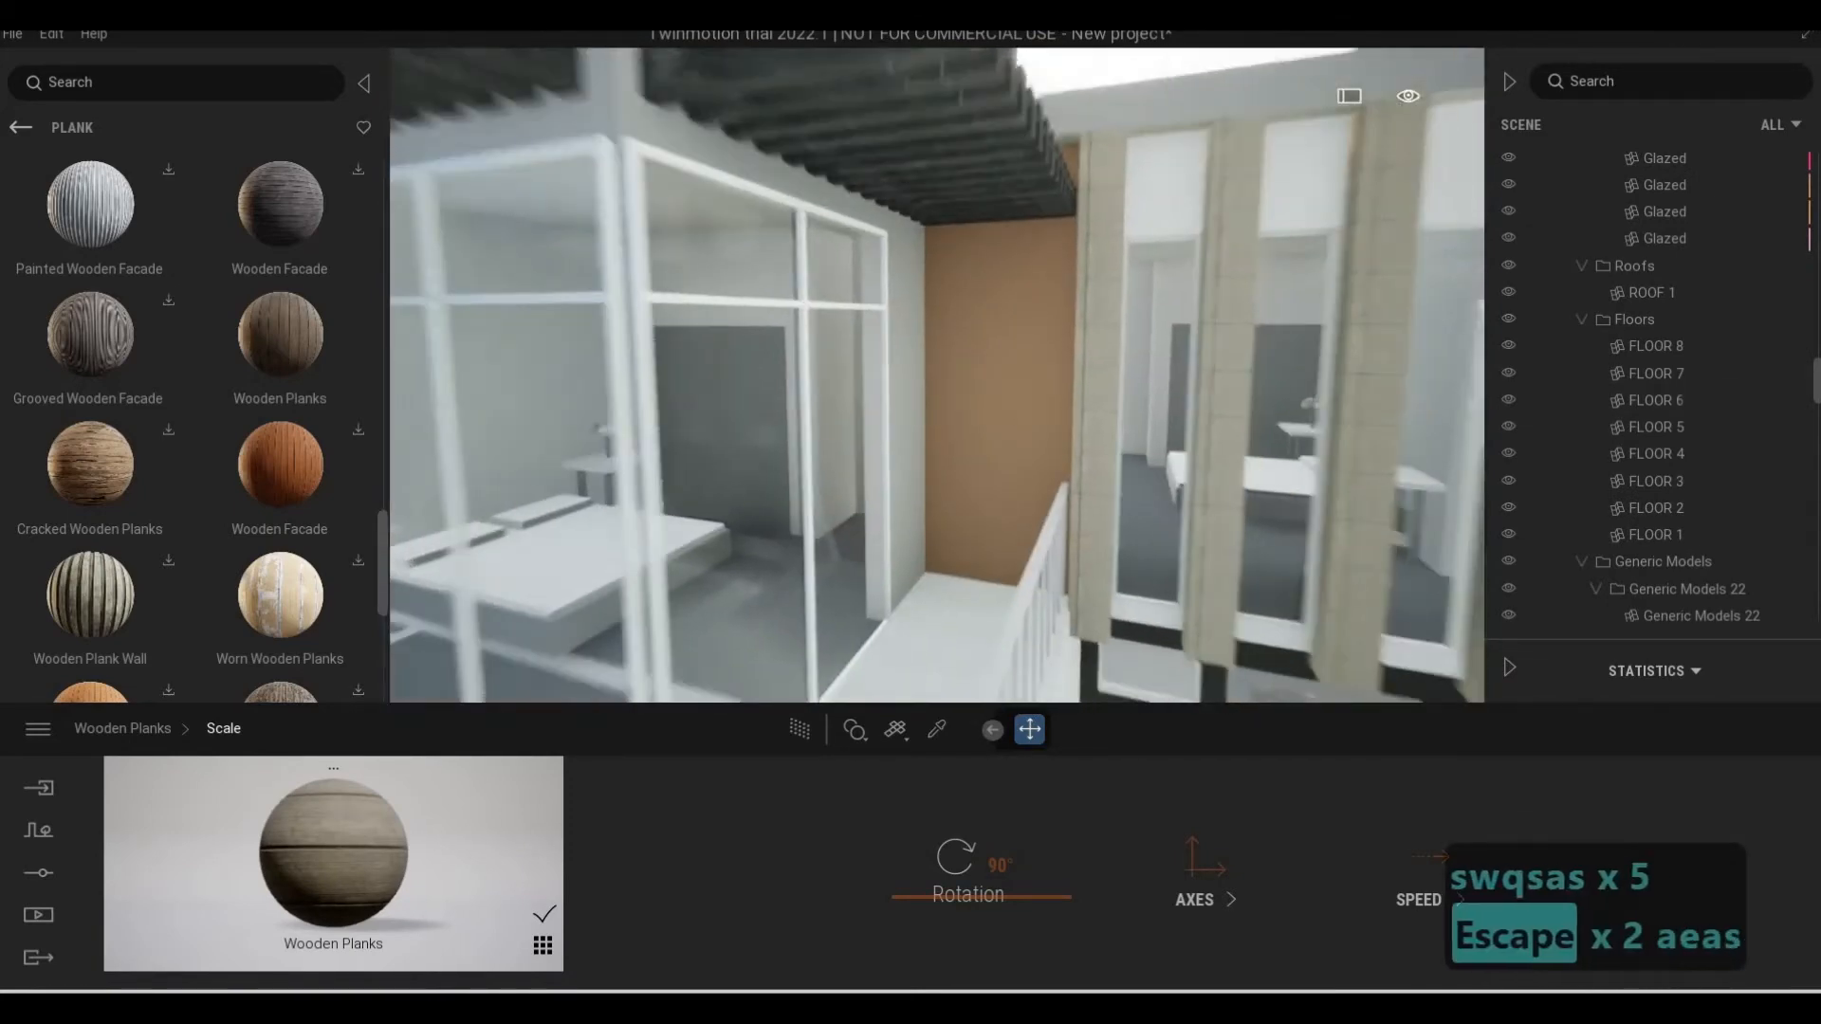
key("a")
key("e")
key("s")
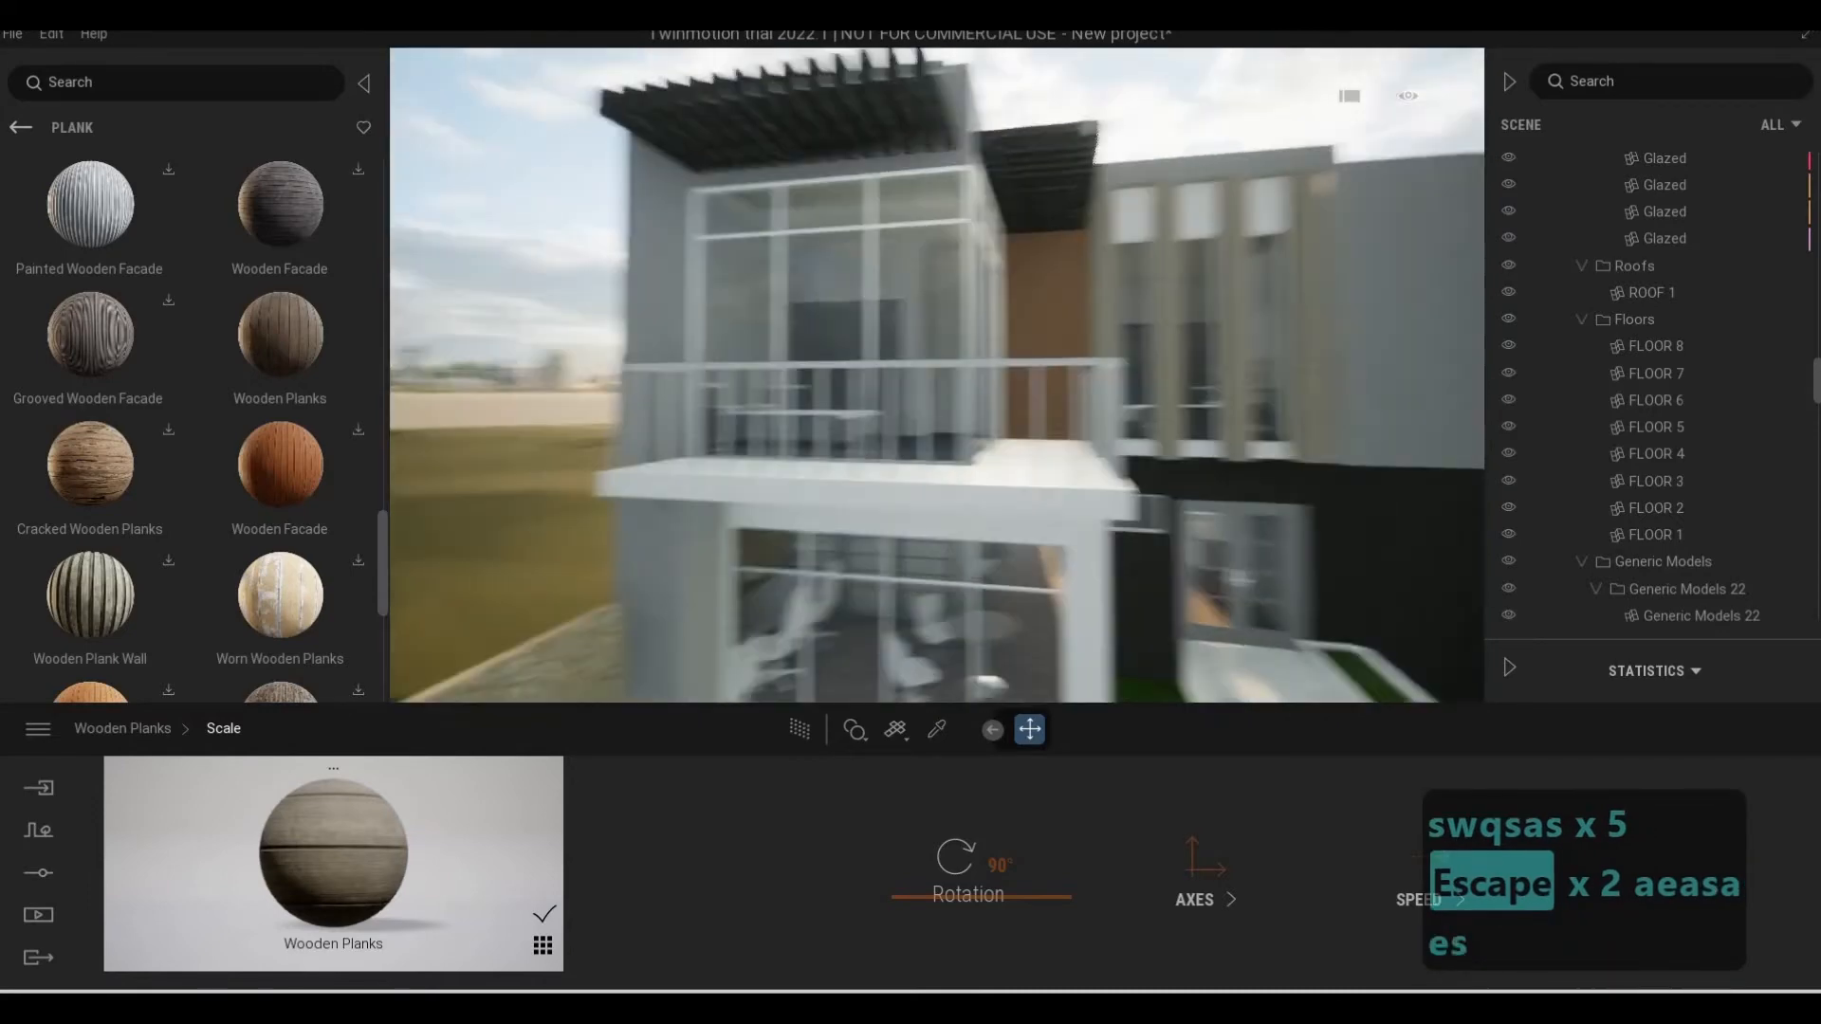
key("a")
key("a")
key("w")
key("a")
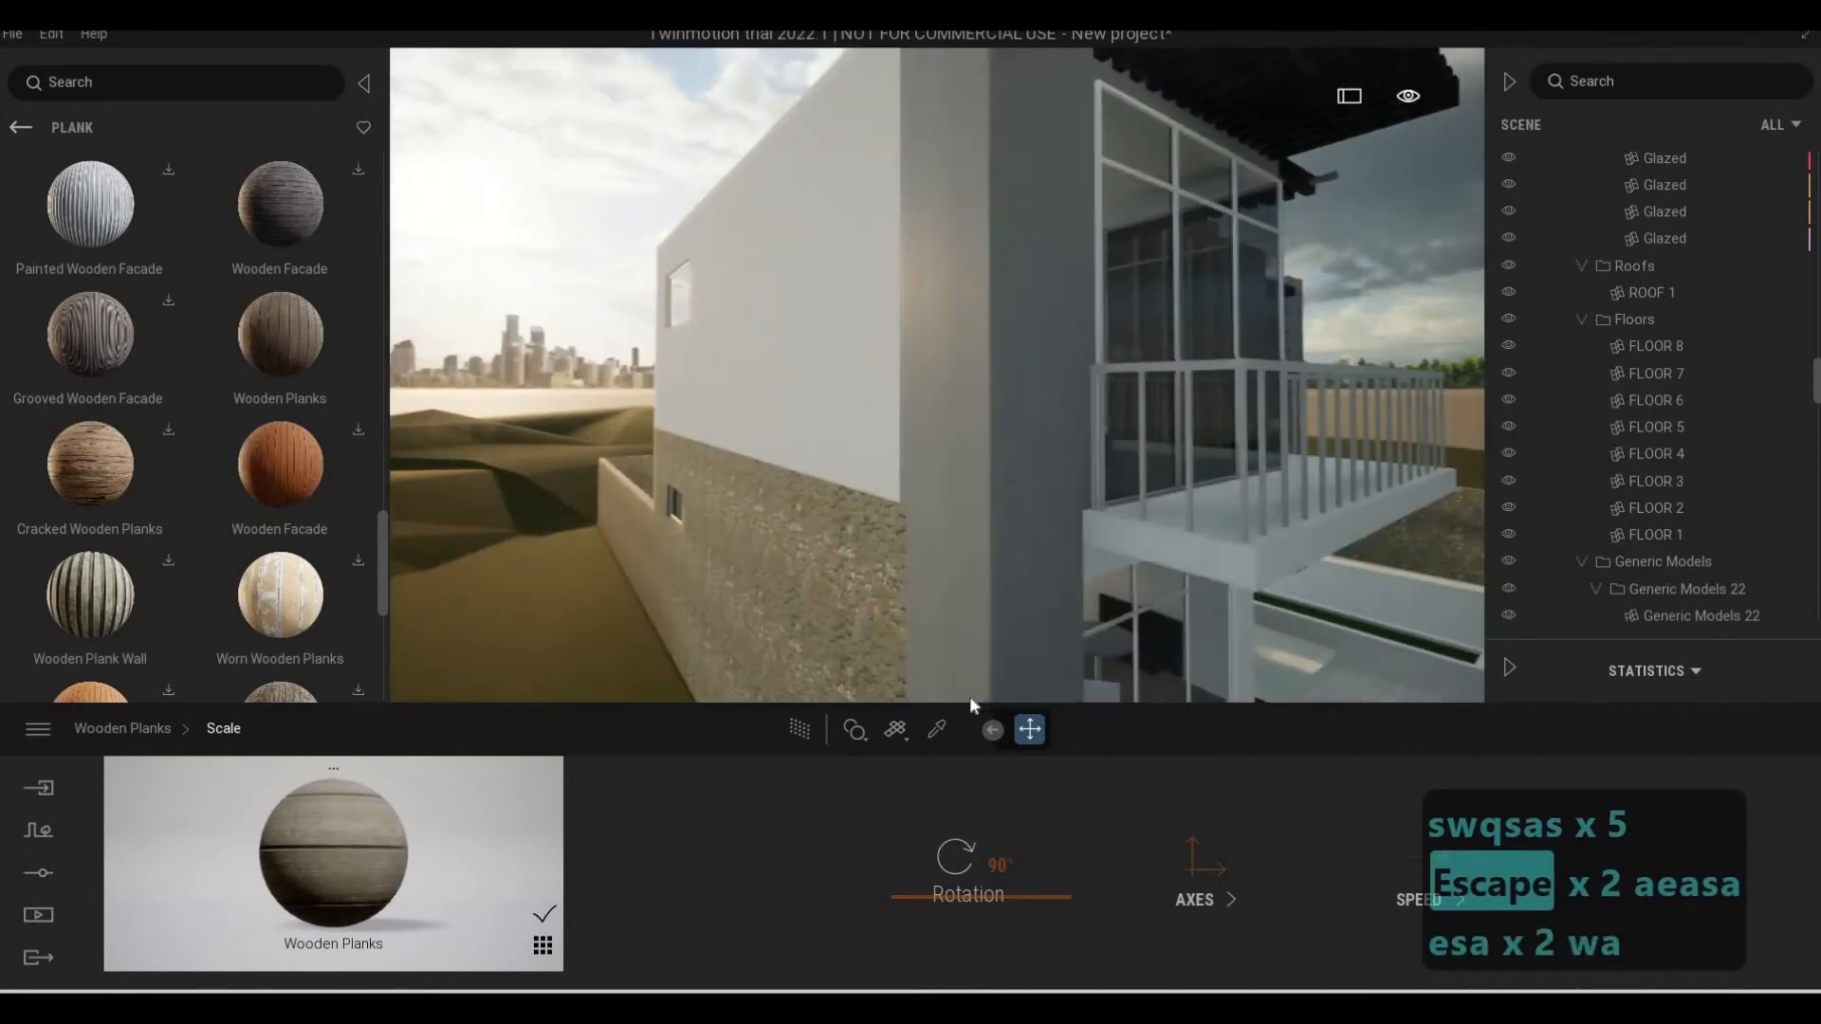
key("w")
key("d")
key("s")
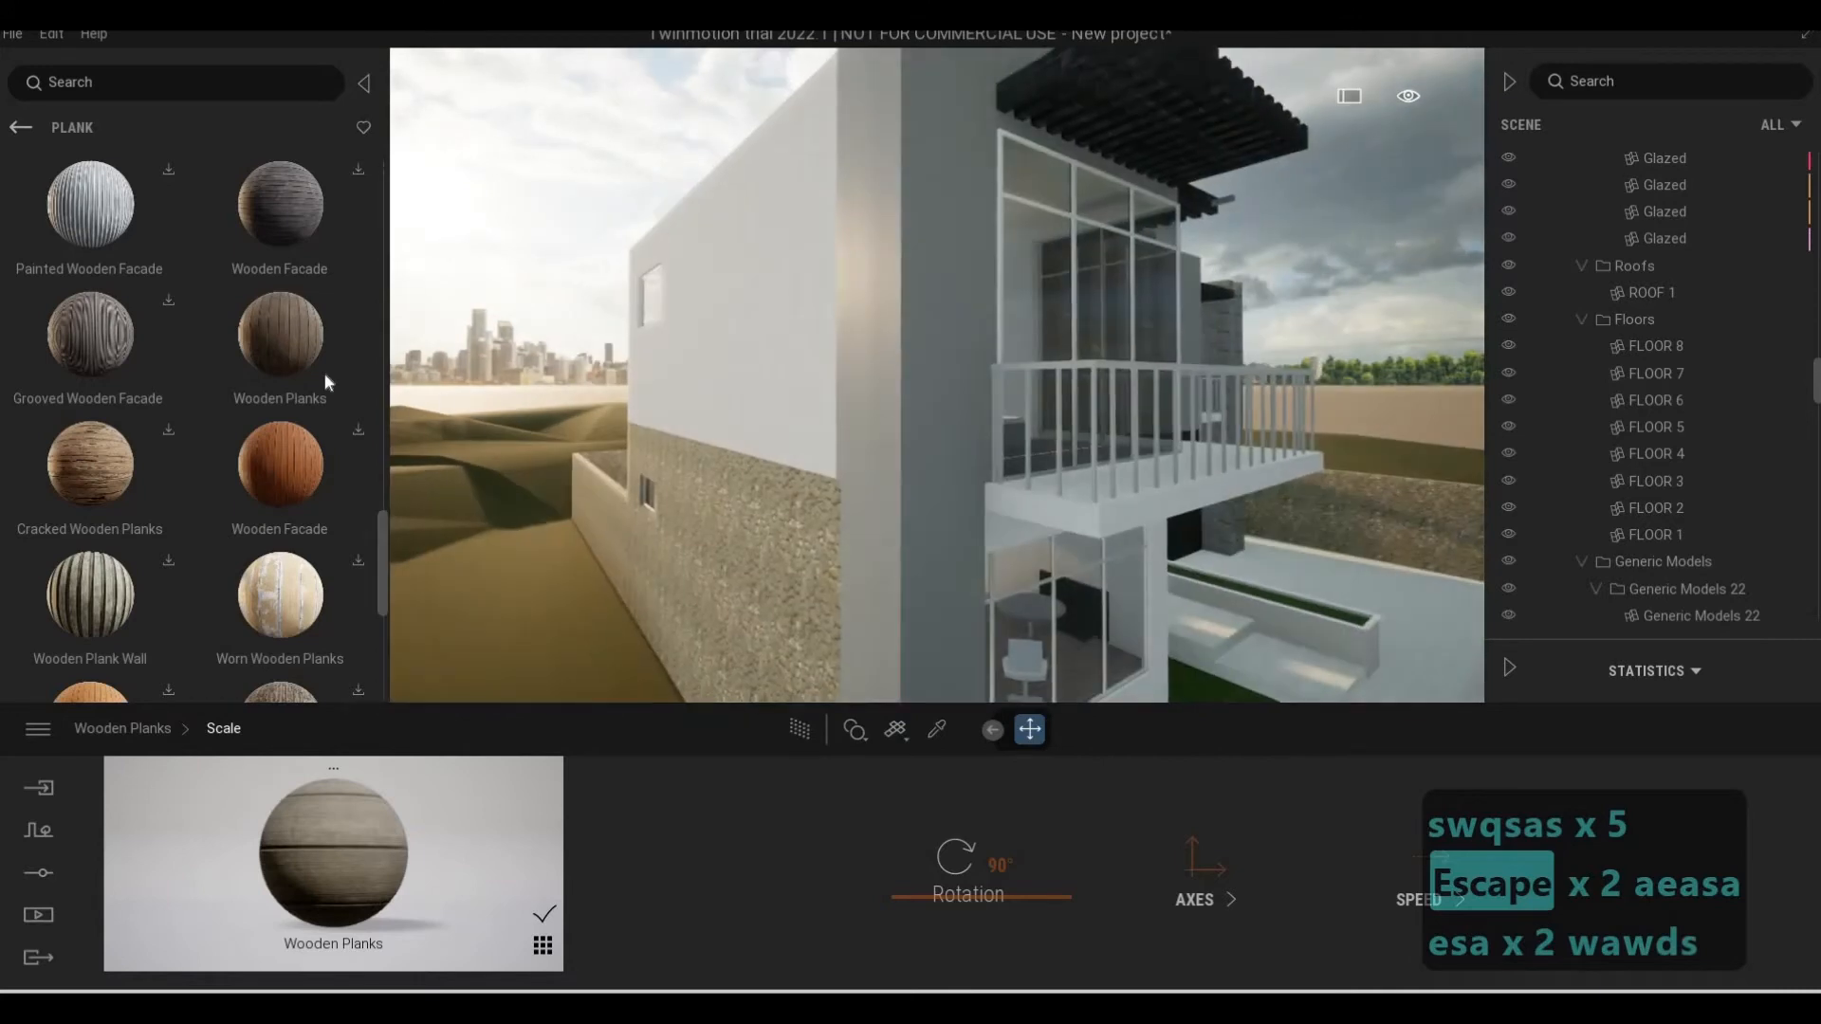
Return to the Wood category and examine the front facade from the upper wall down to the lawn and entrance ramp
left_click(20, 127)
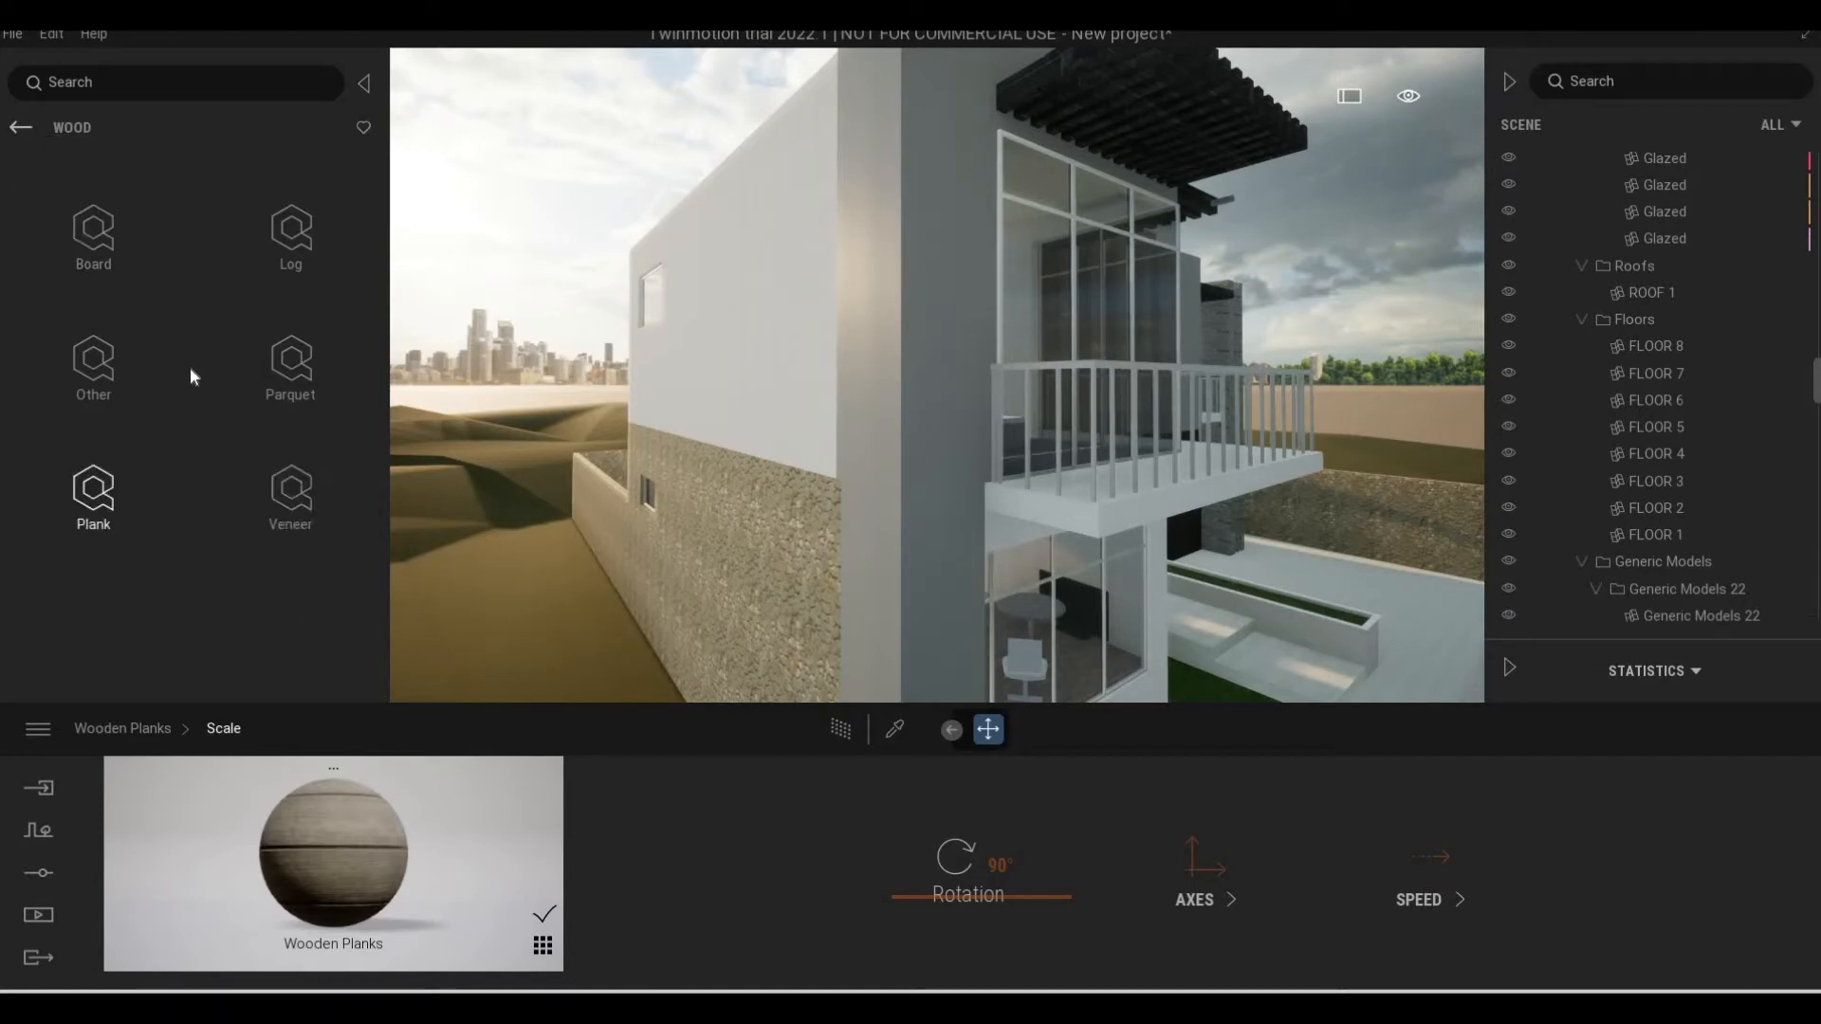
key("d")
key("d")
key("d")
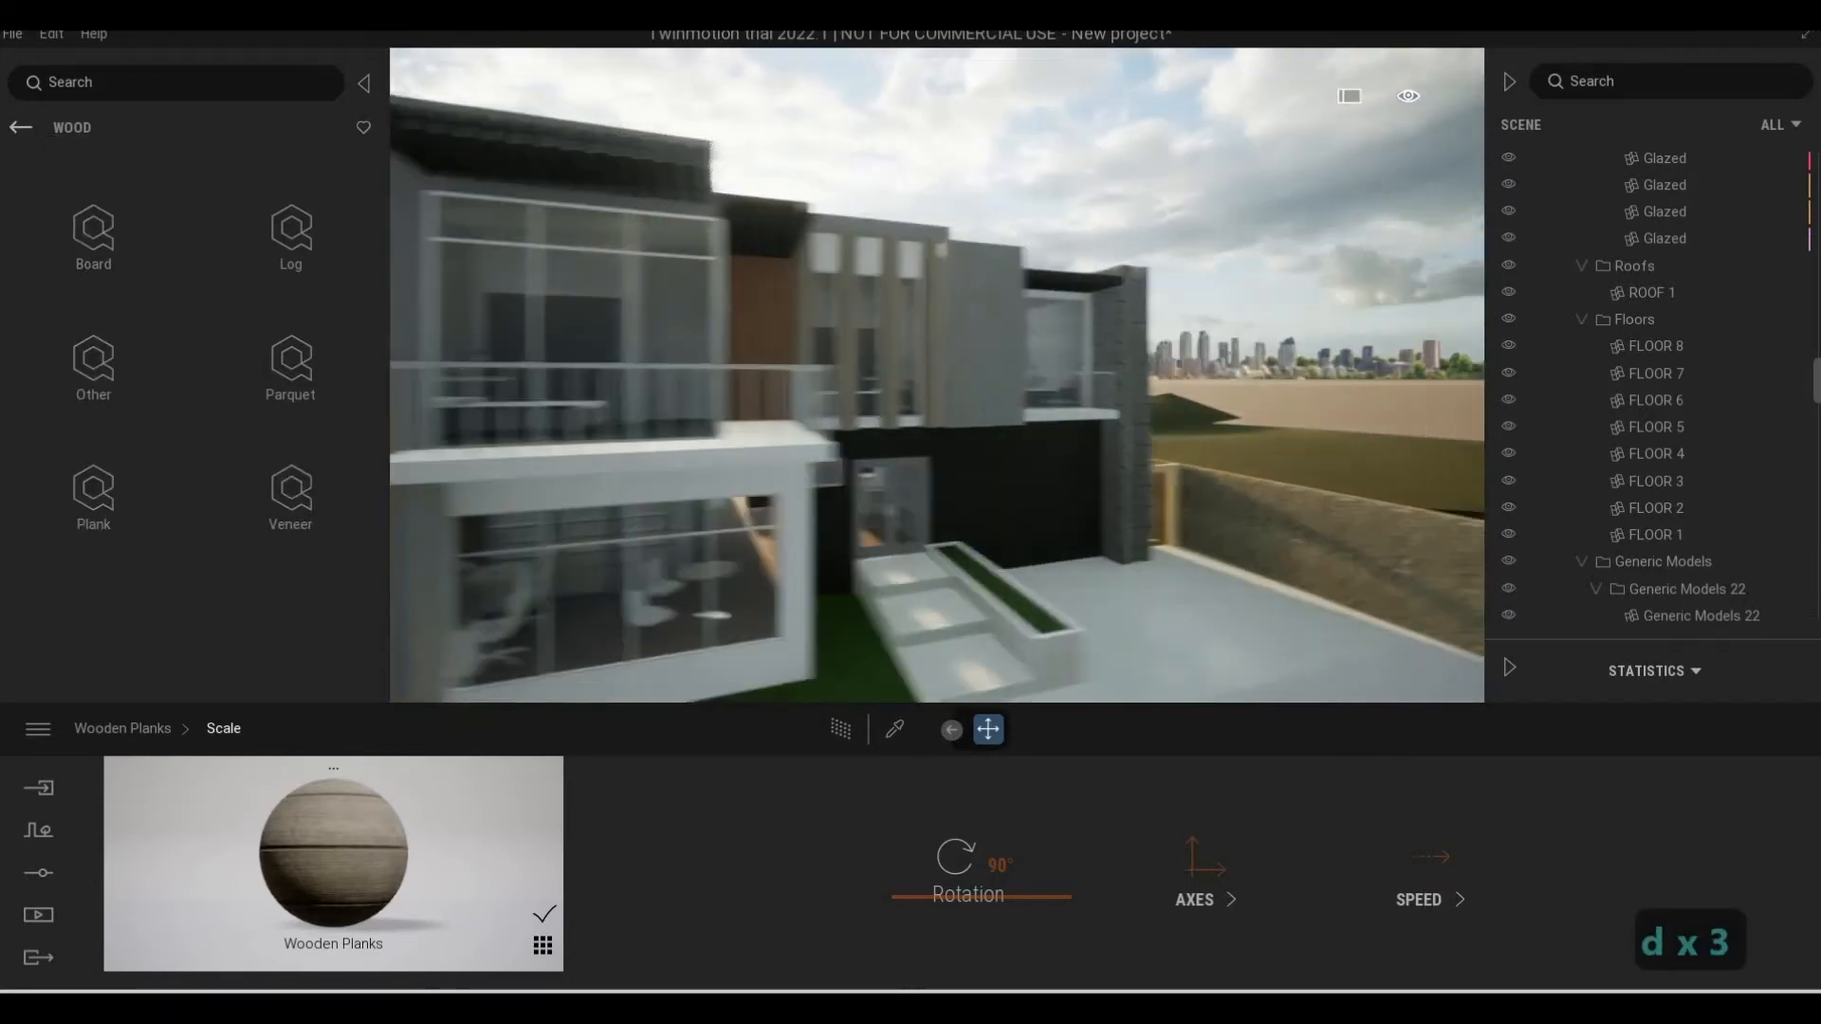
key("w")
key("w")
key("w")
key("a")
key("w")
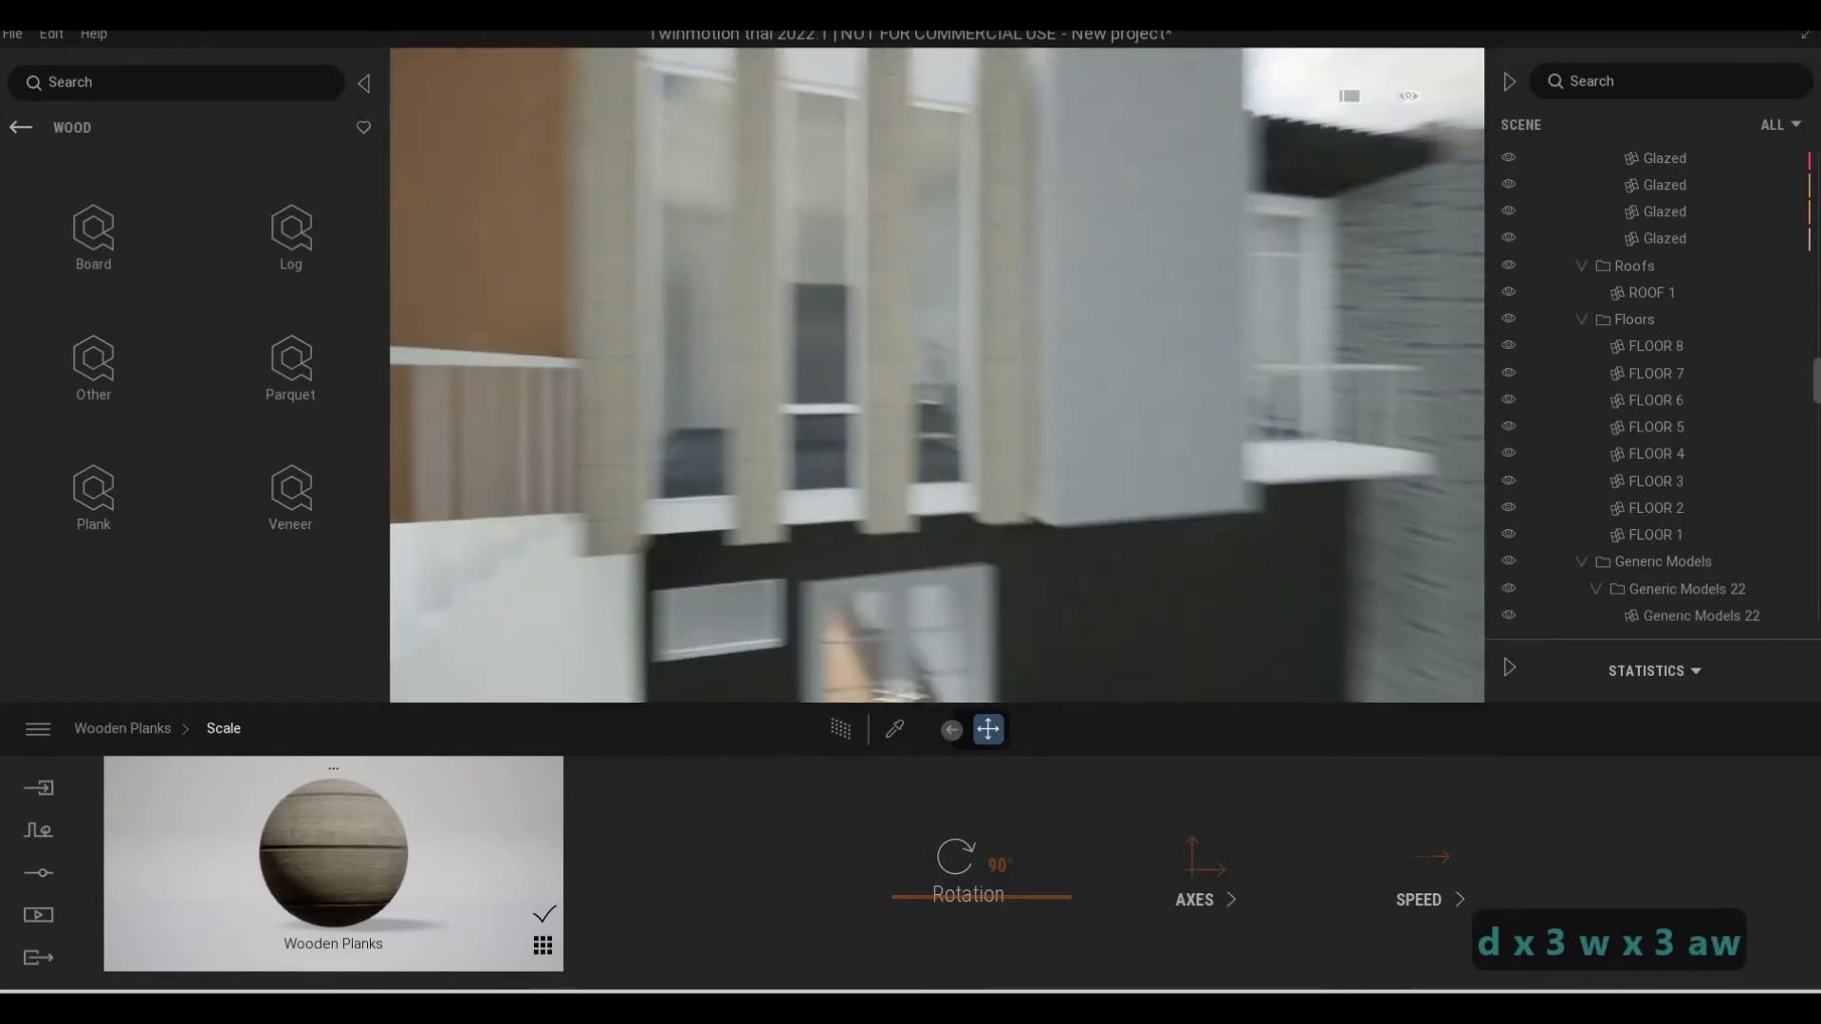
key("s")
key("s")
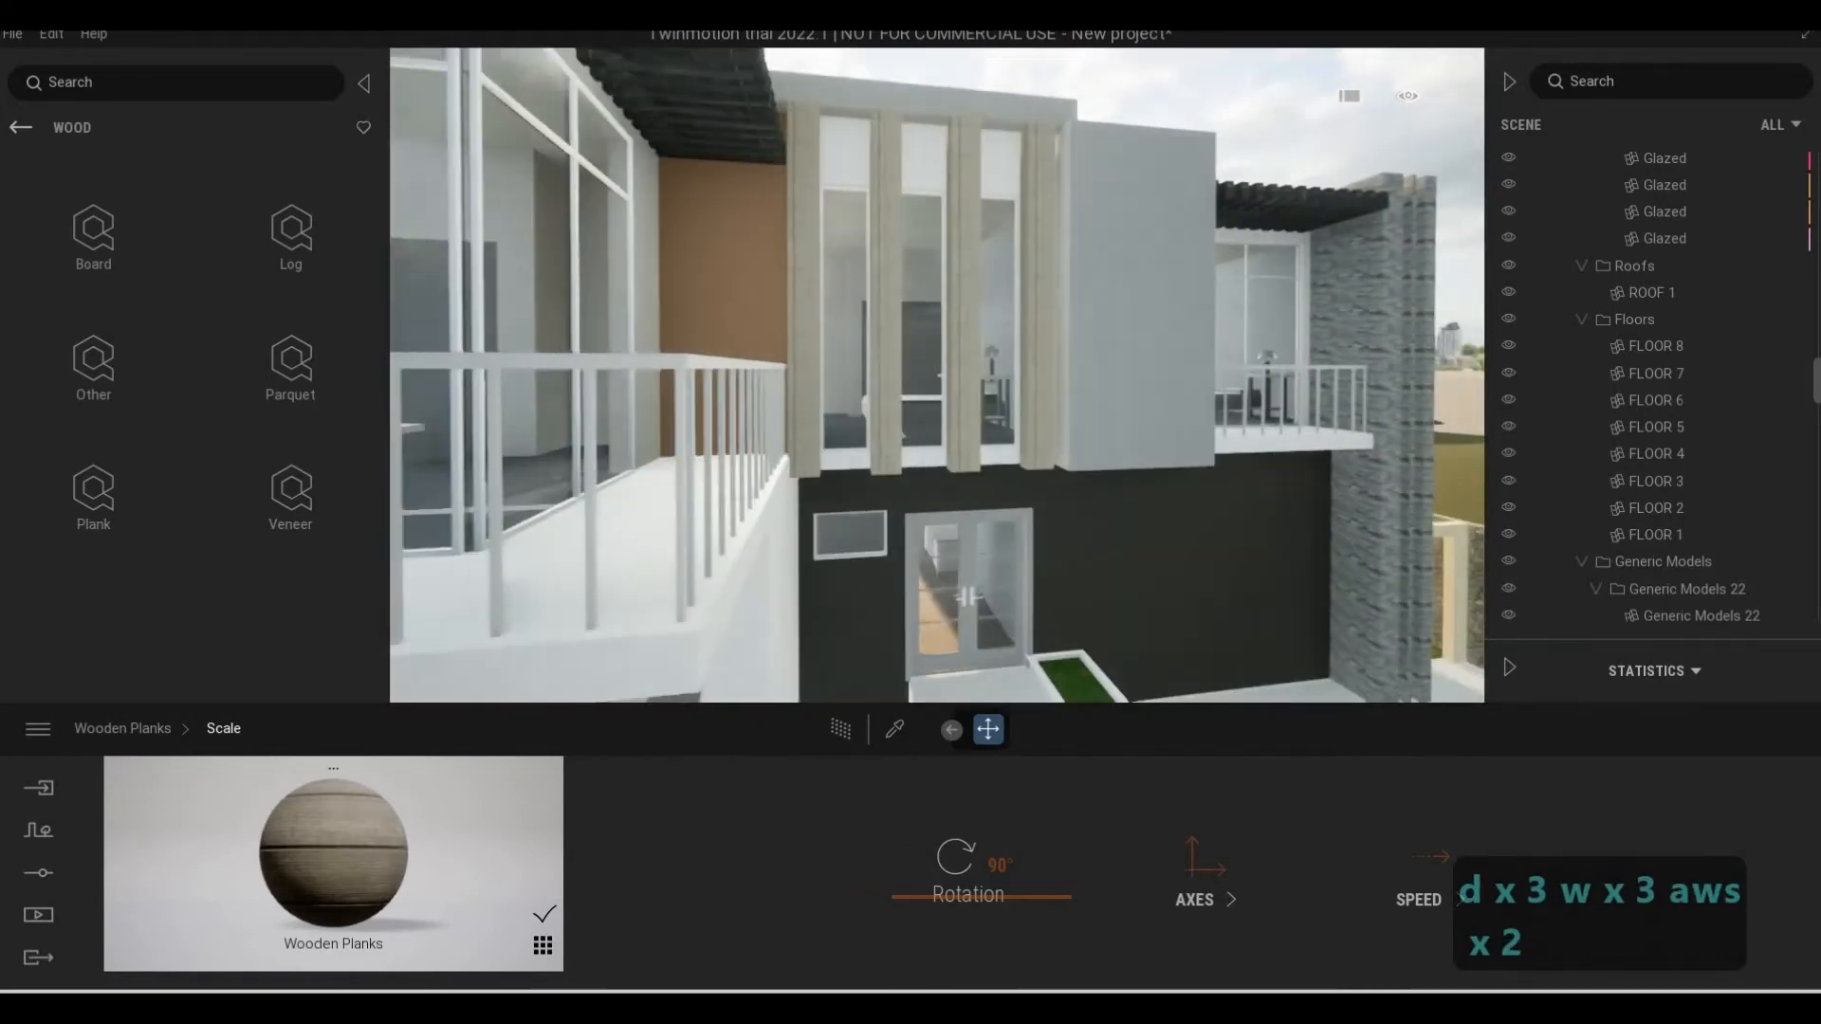
key("e")
key("s")
key("a")
key("e")
key("d")
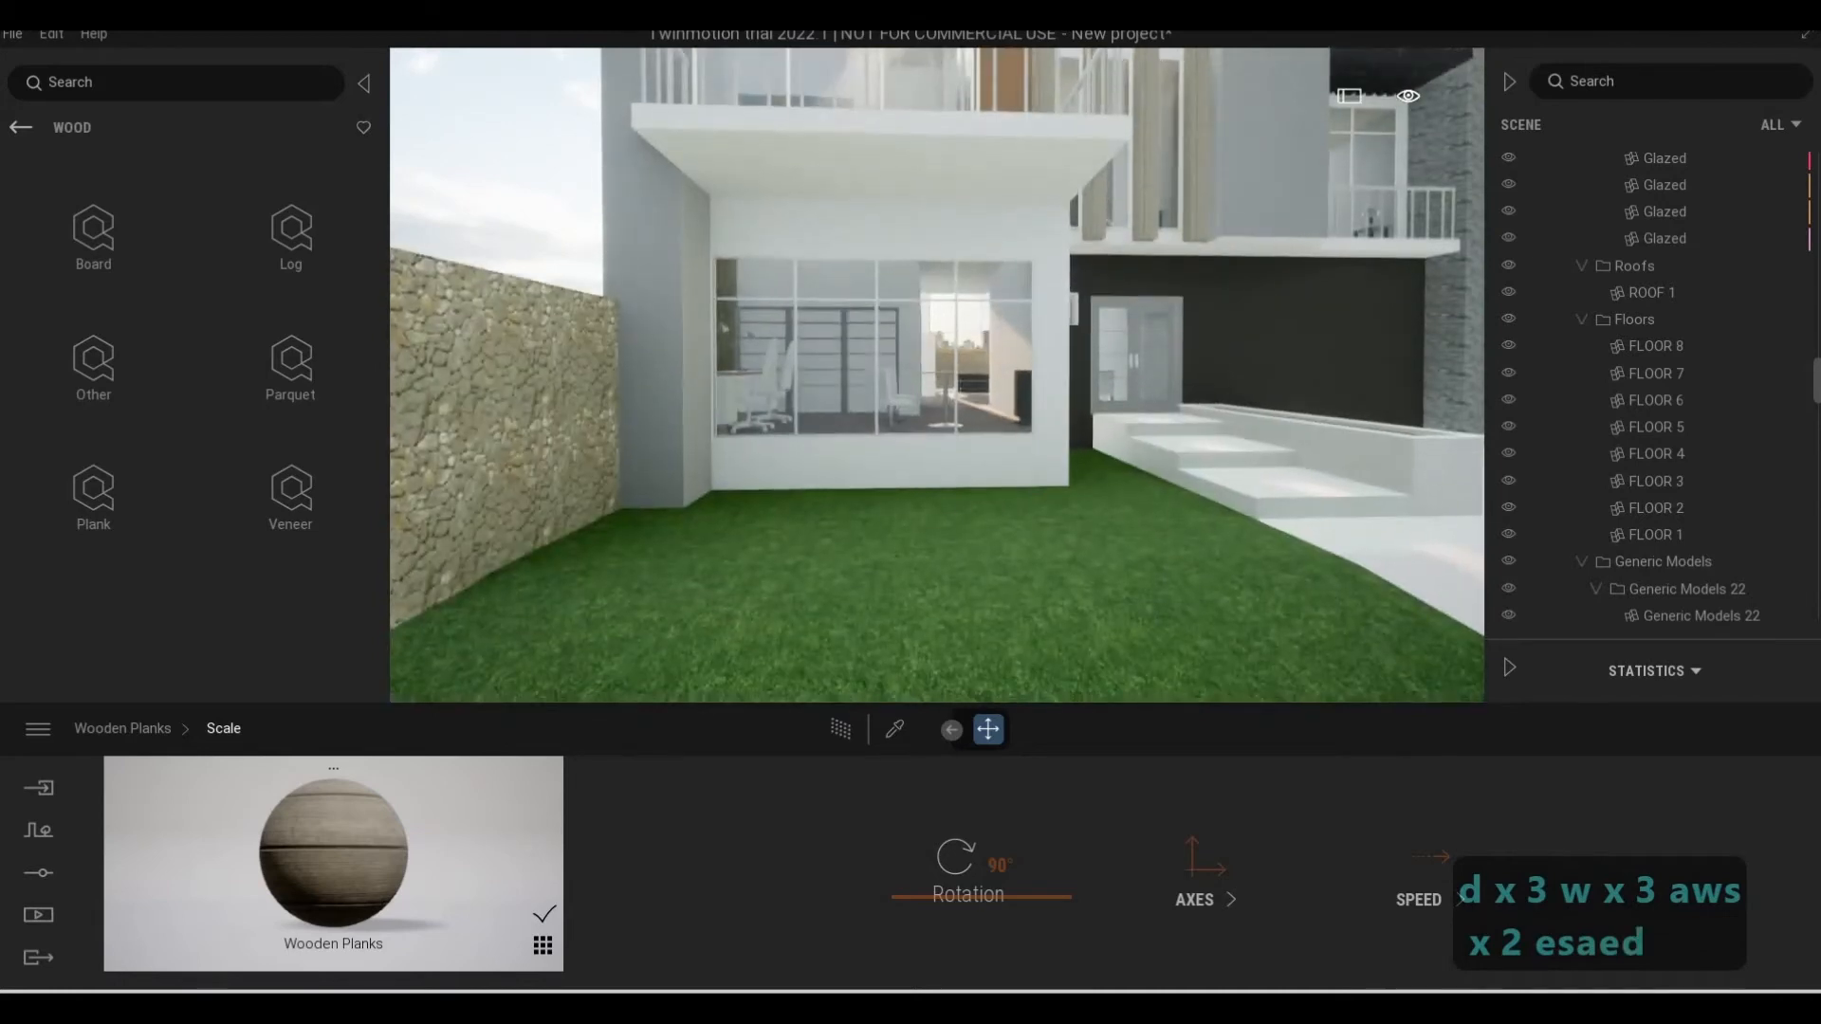
key("q")
key("d")
key("a")
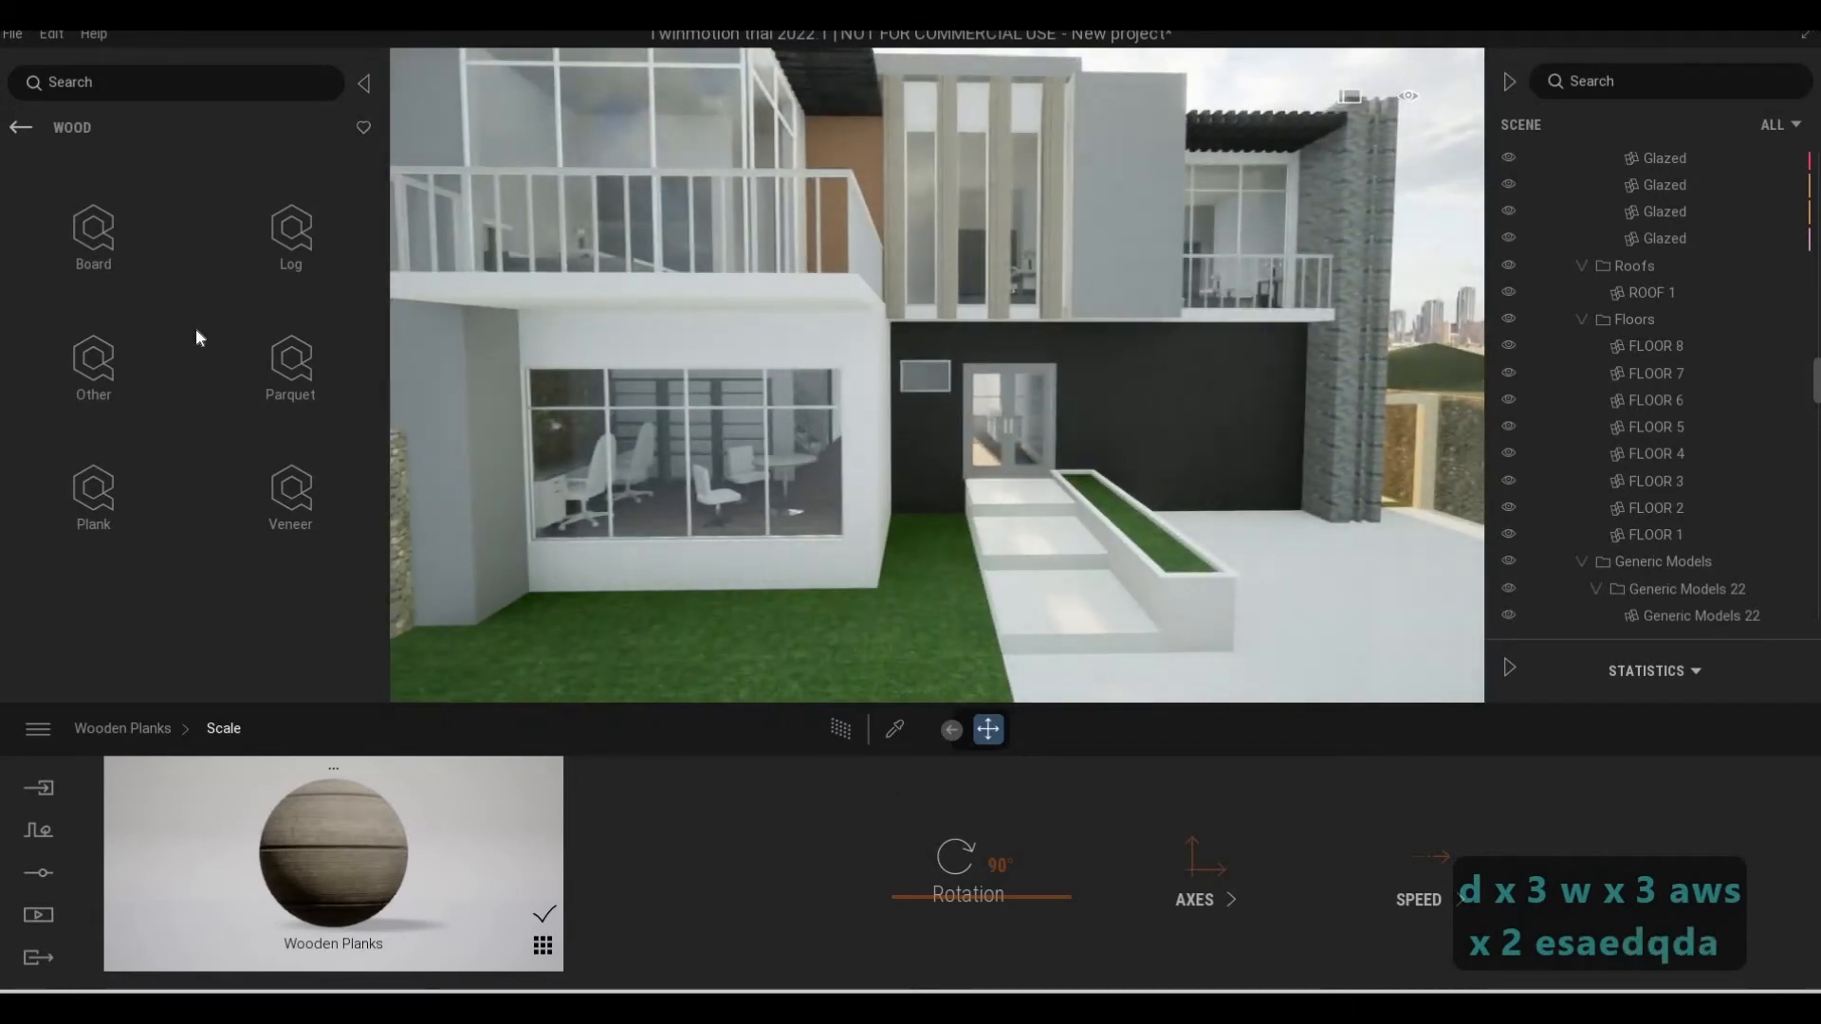
key("a")
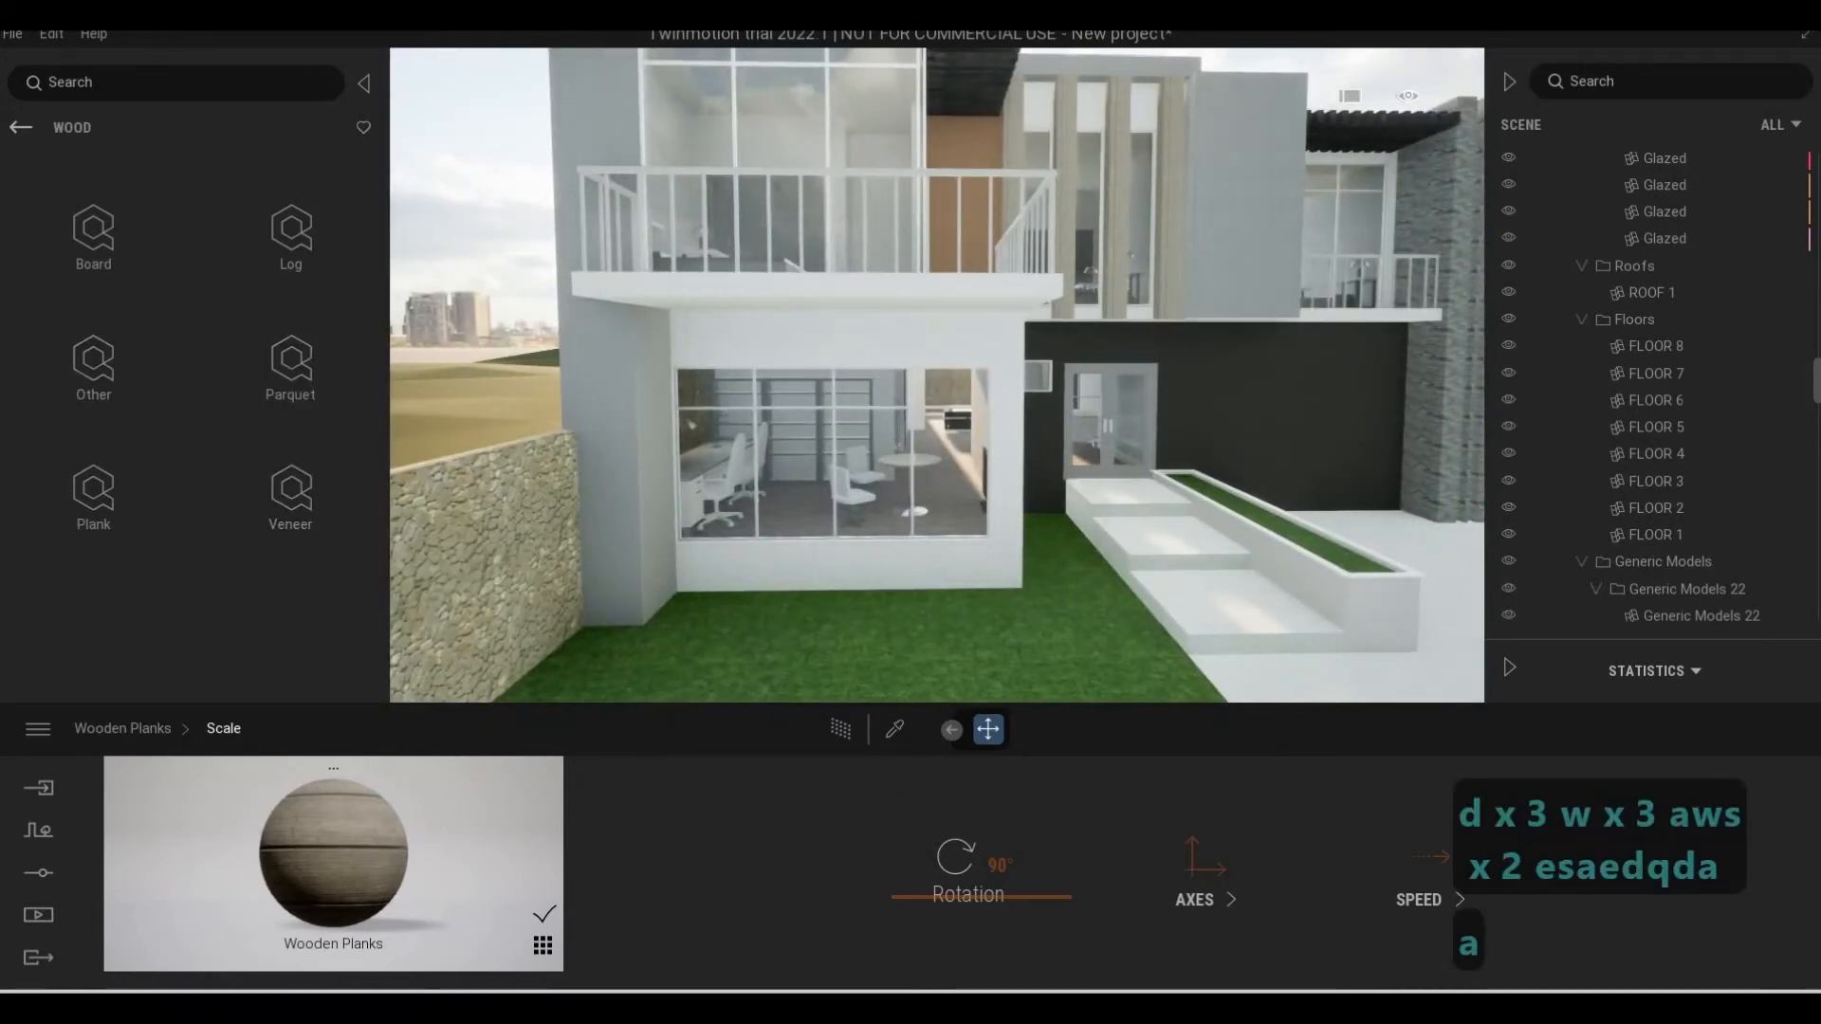
Pick the Arabescato Marble on the column beside the dark ground-floor wall and set its reflection to 68%
key("d")
key("w")
key("d")
key("w")
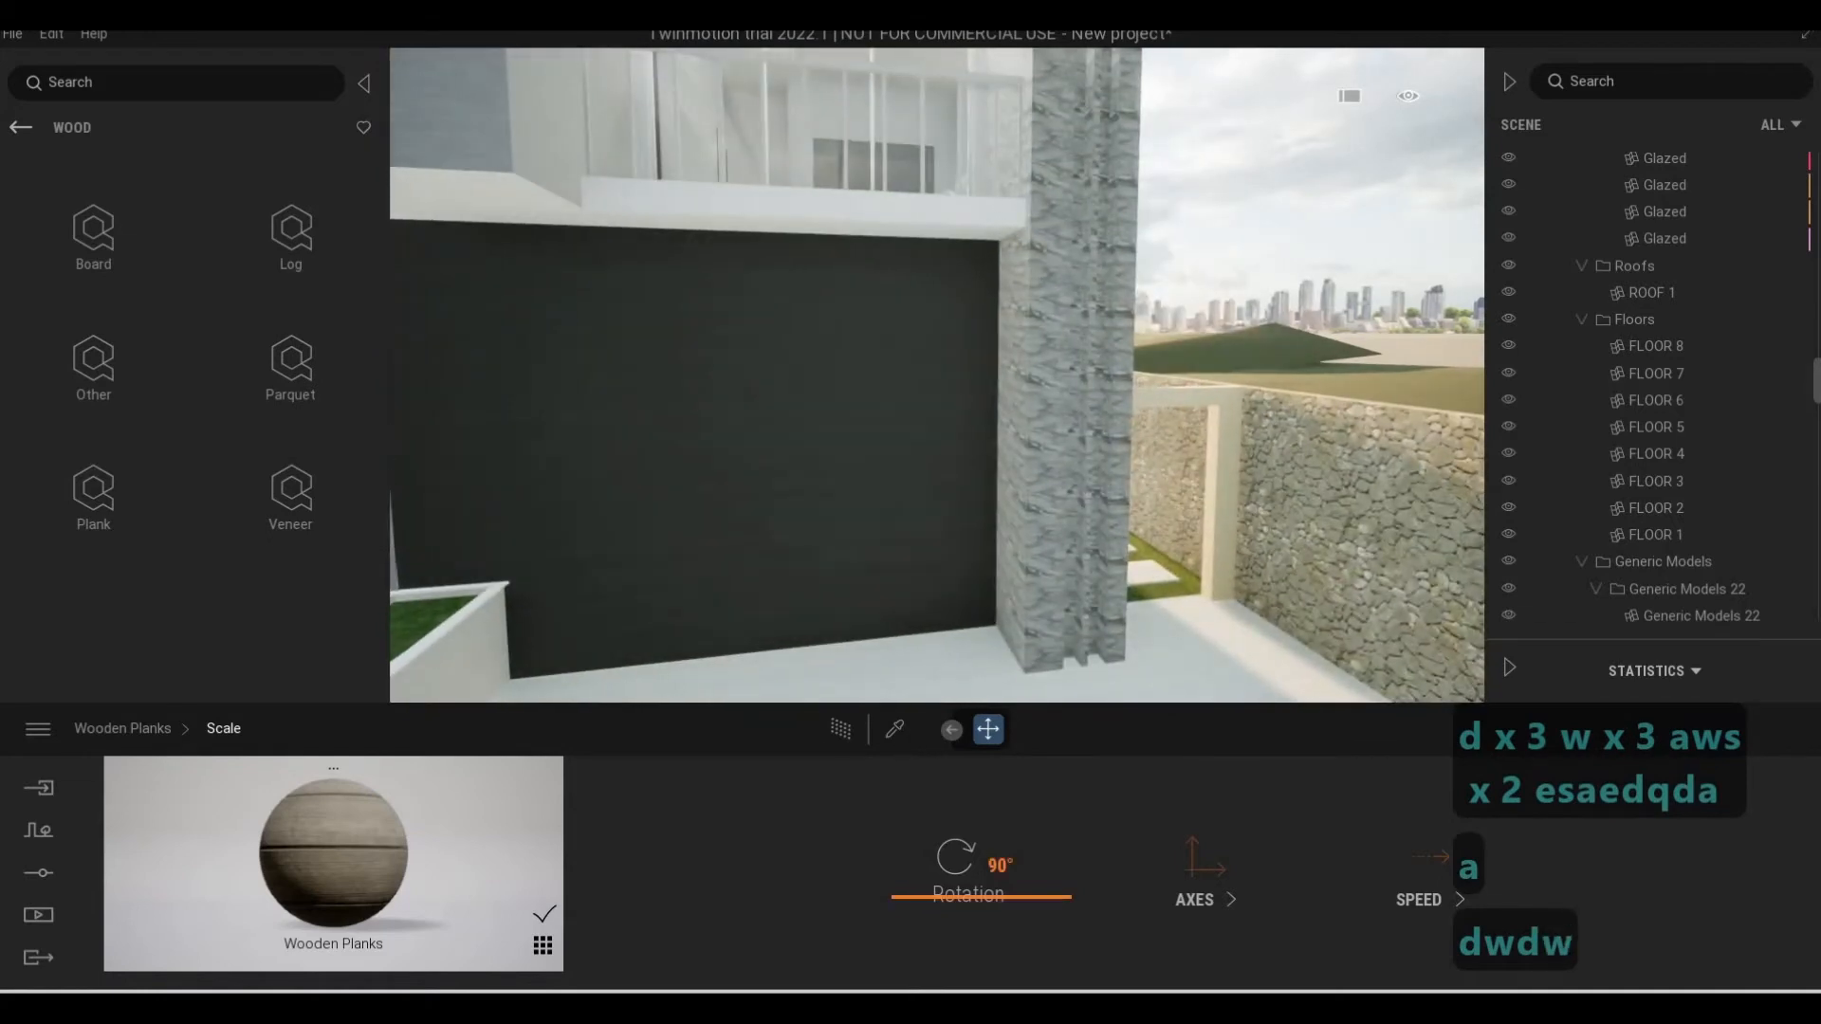
left_click(899, 729)
left_click(1023, 547)
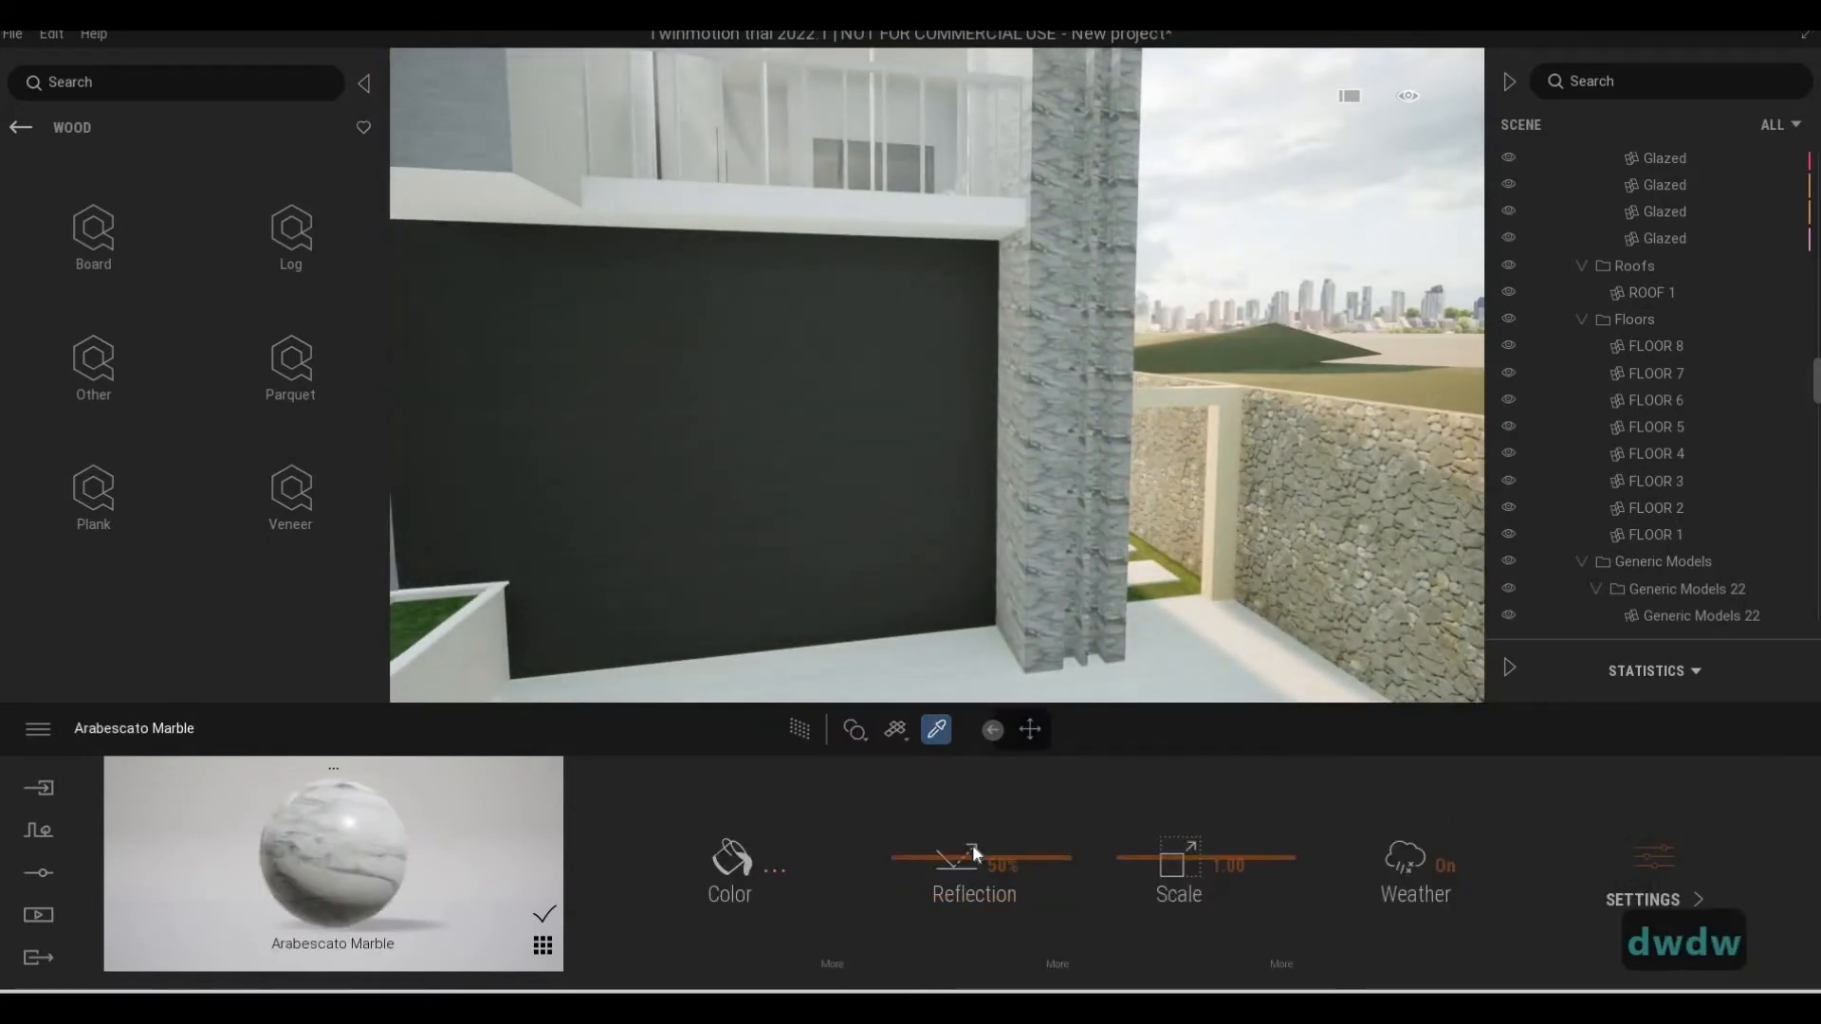
left_click_drag(972, 845, 974, 830)
key("s")
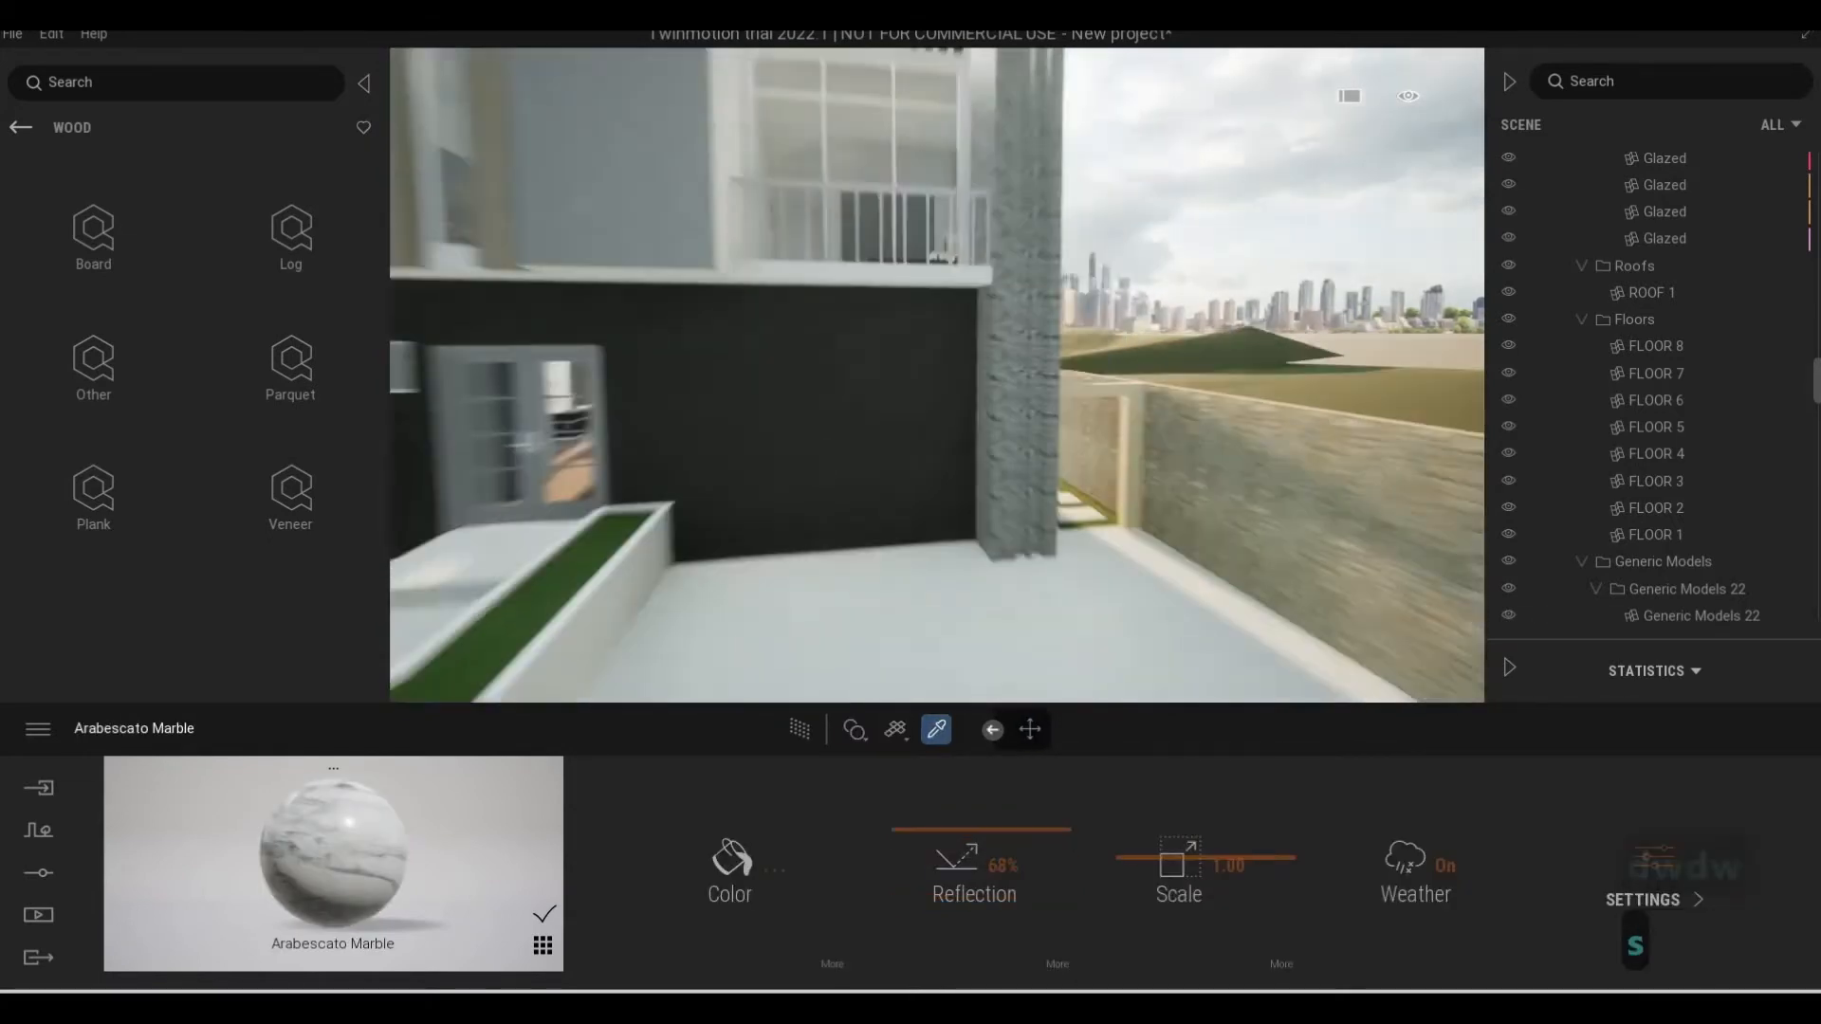
key("Escape")
key("Escape")
View the gray wall beside the corner balcony and open the Painted category of the Megascans concrete surfaces
key("a")
key("q")
key("q")
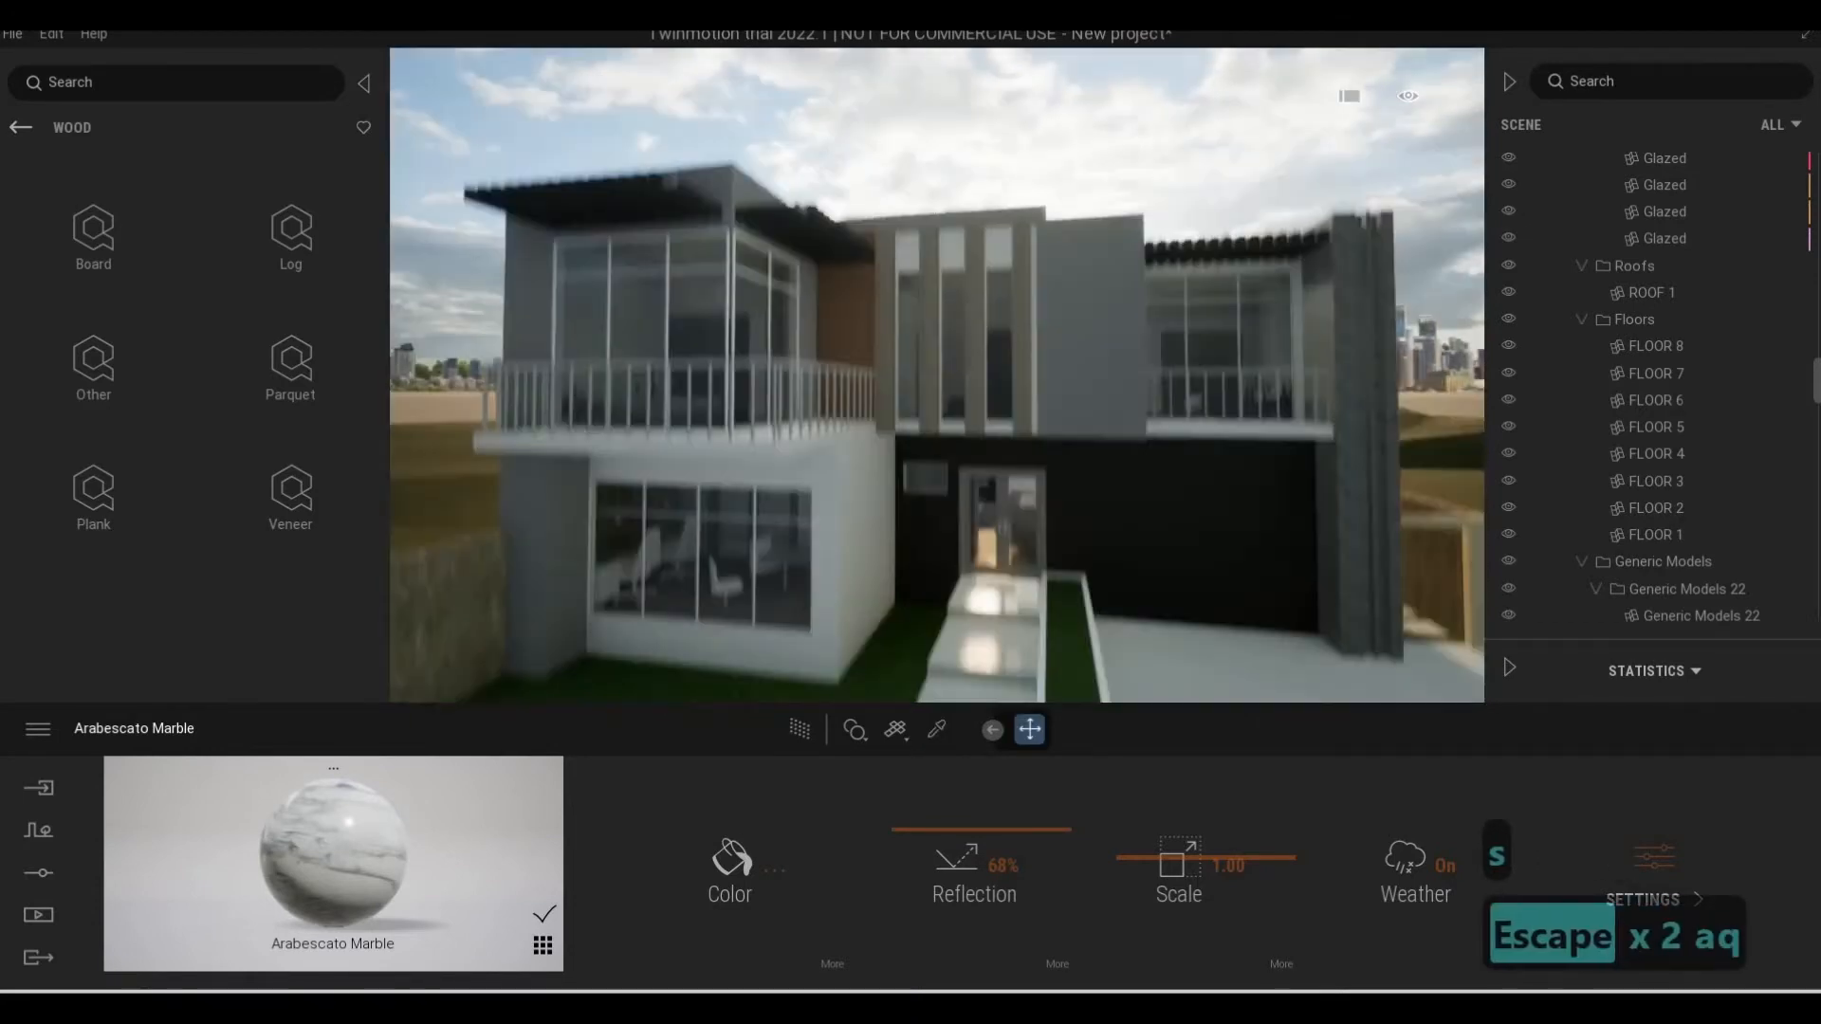
key("a")
key("w")
key("a")
key("e")
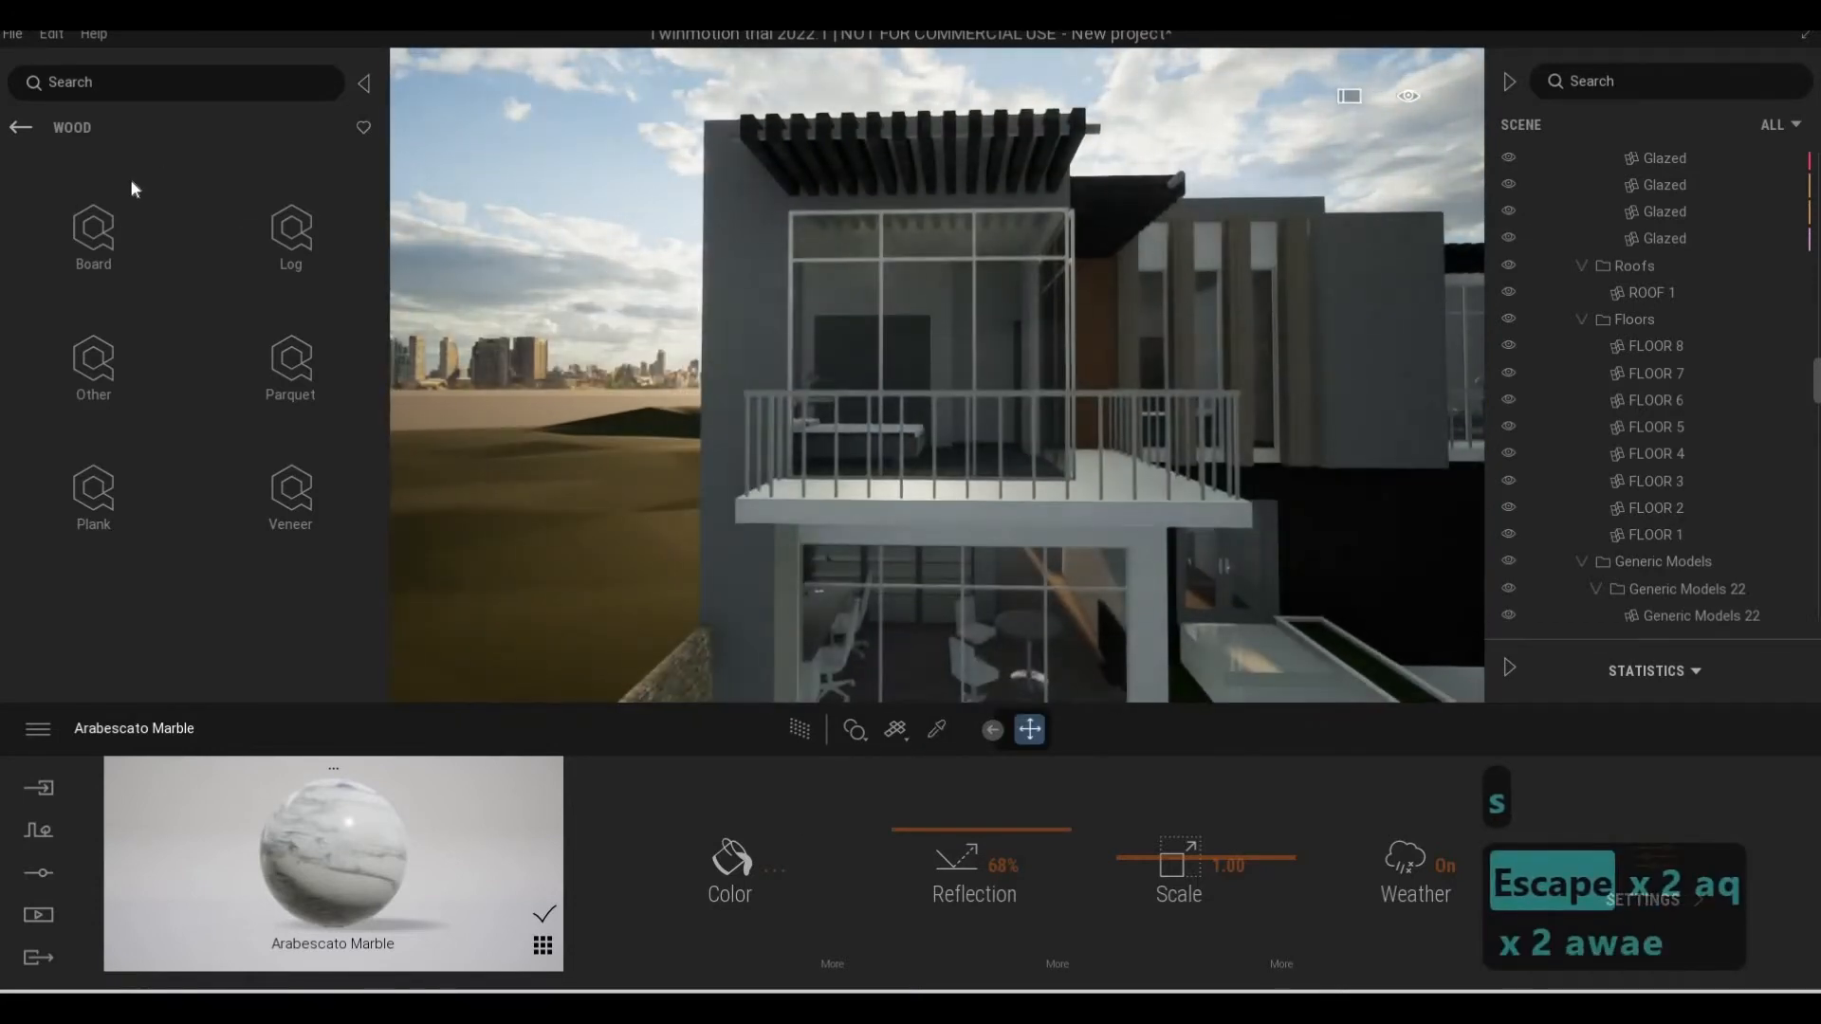
left_click(21, 127)
left_click(20, 128)
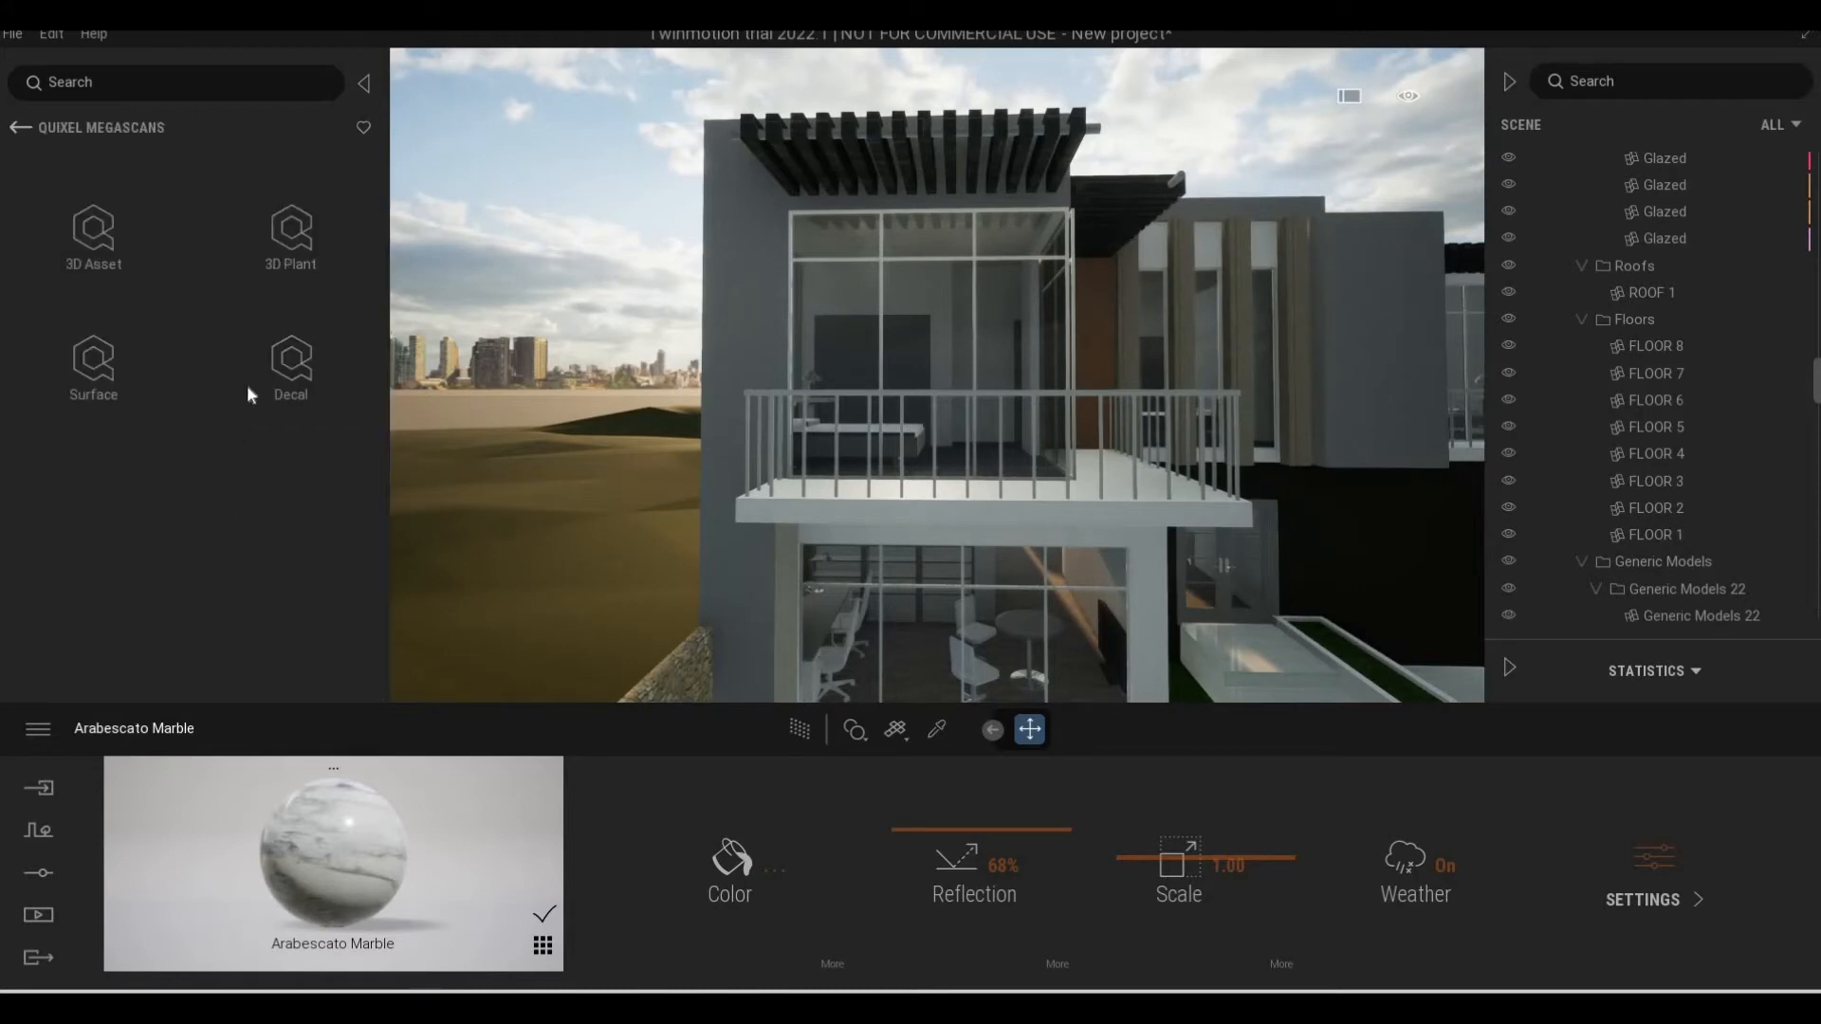
left_click(106, 379)
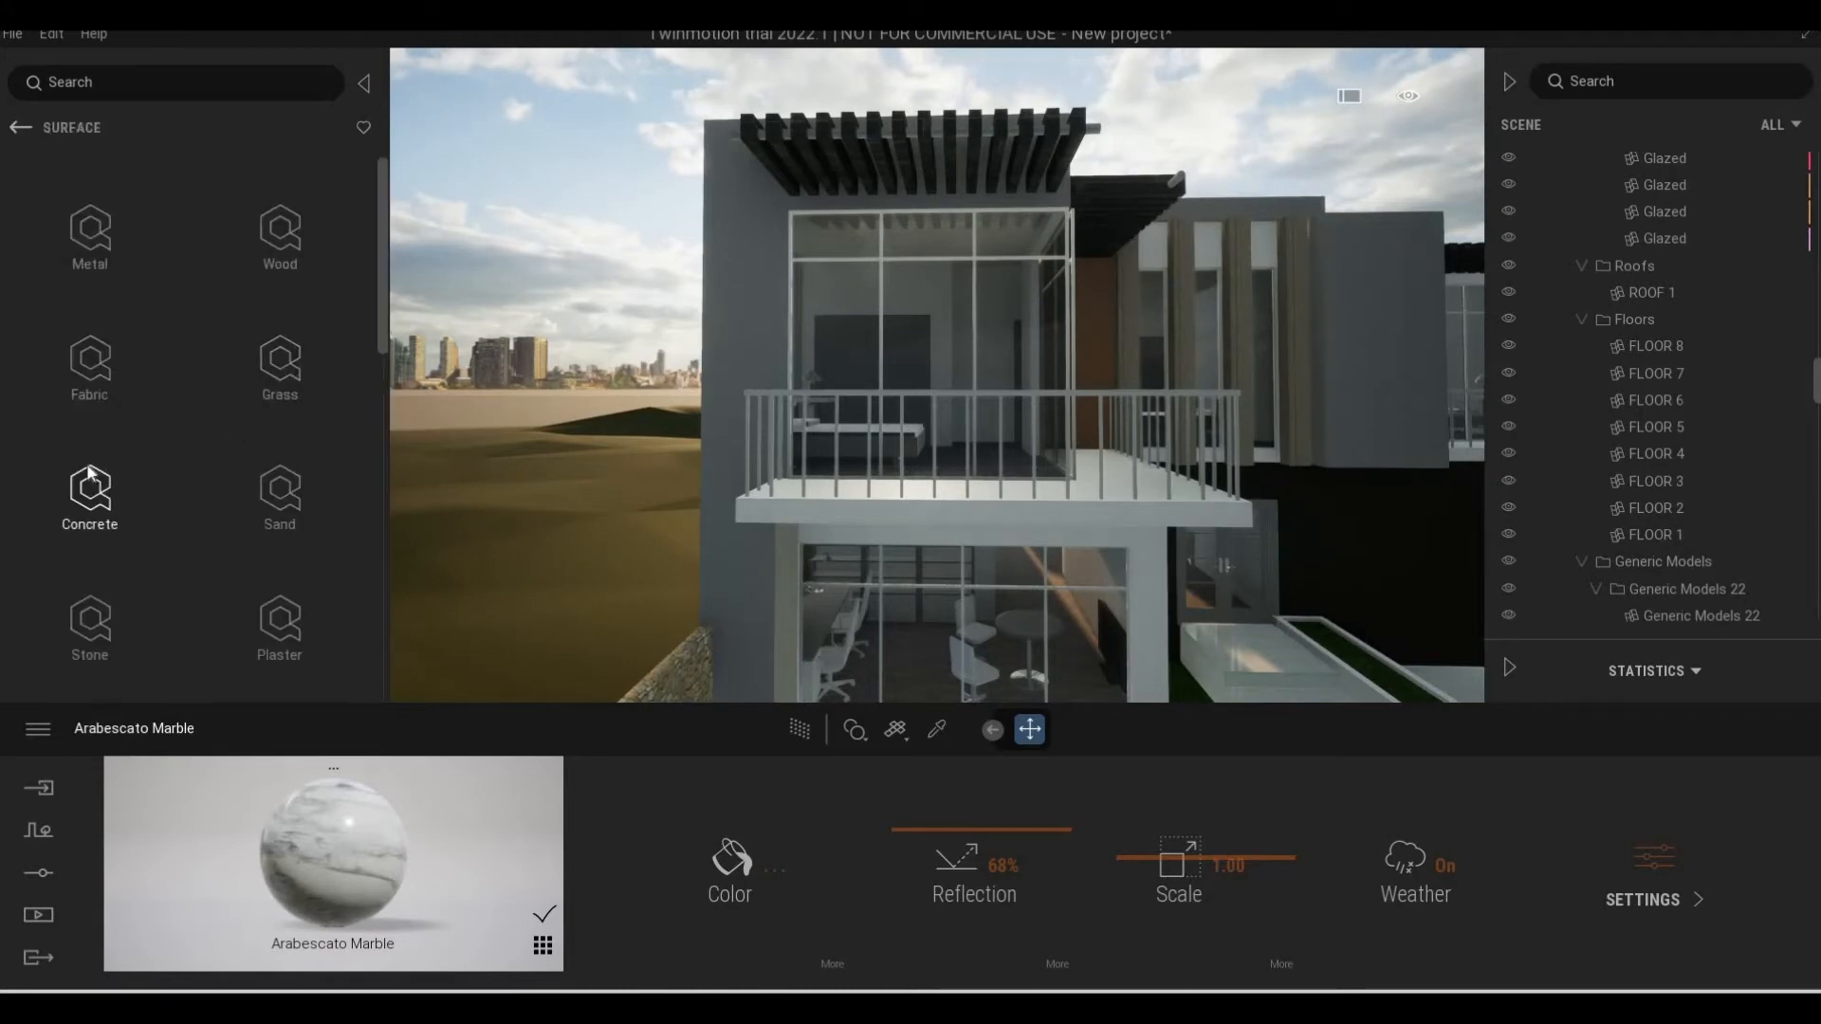
left_click(90, 479)
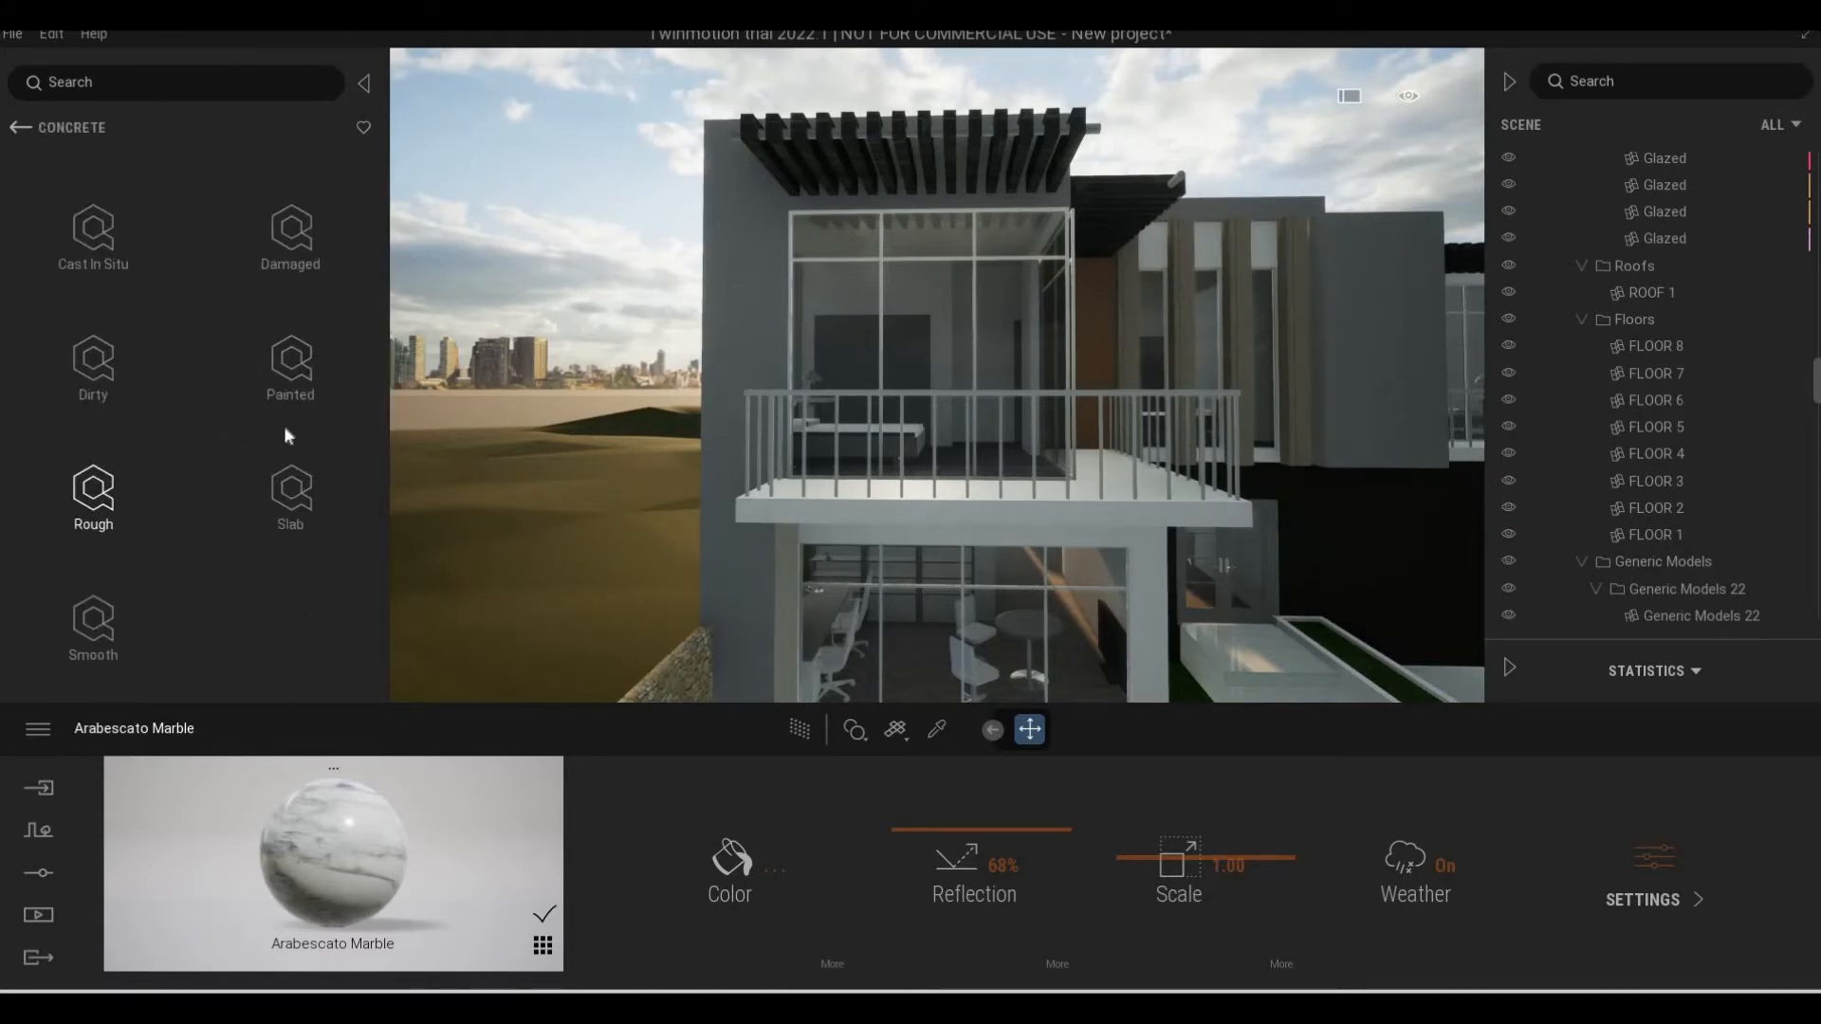
left_click(287, 377)
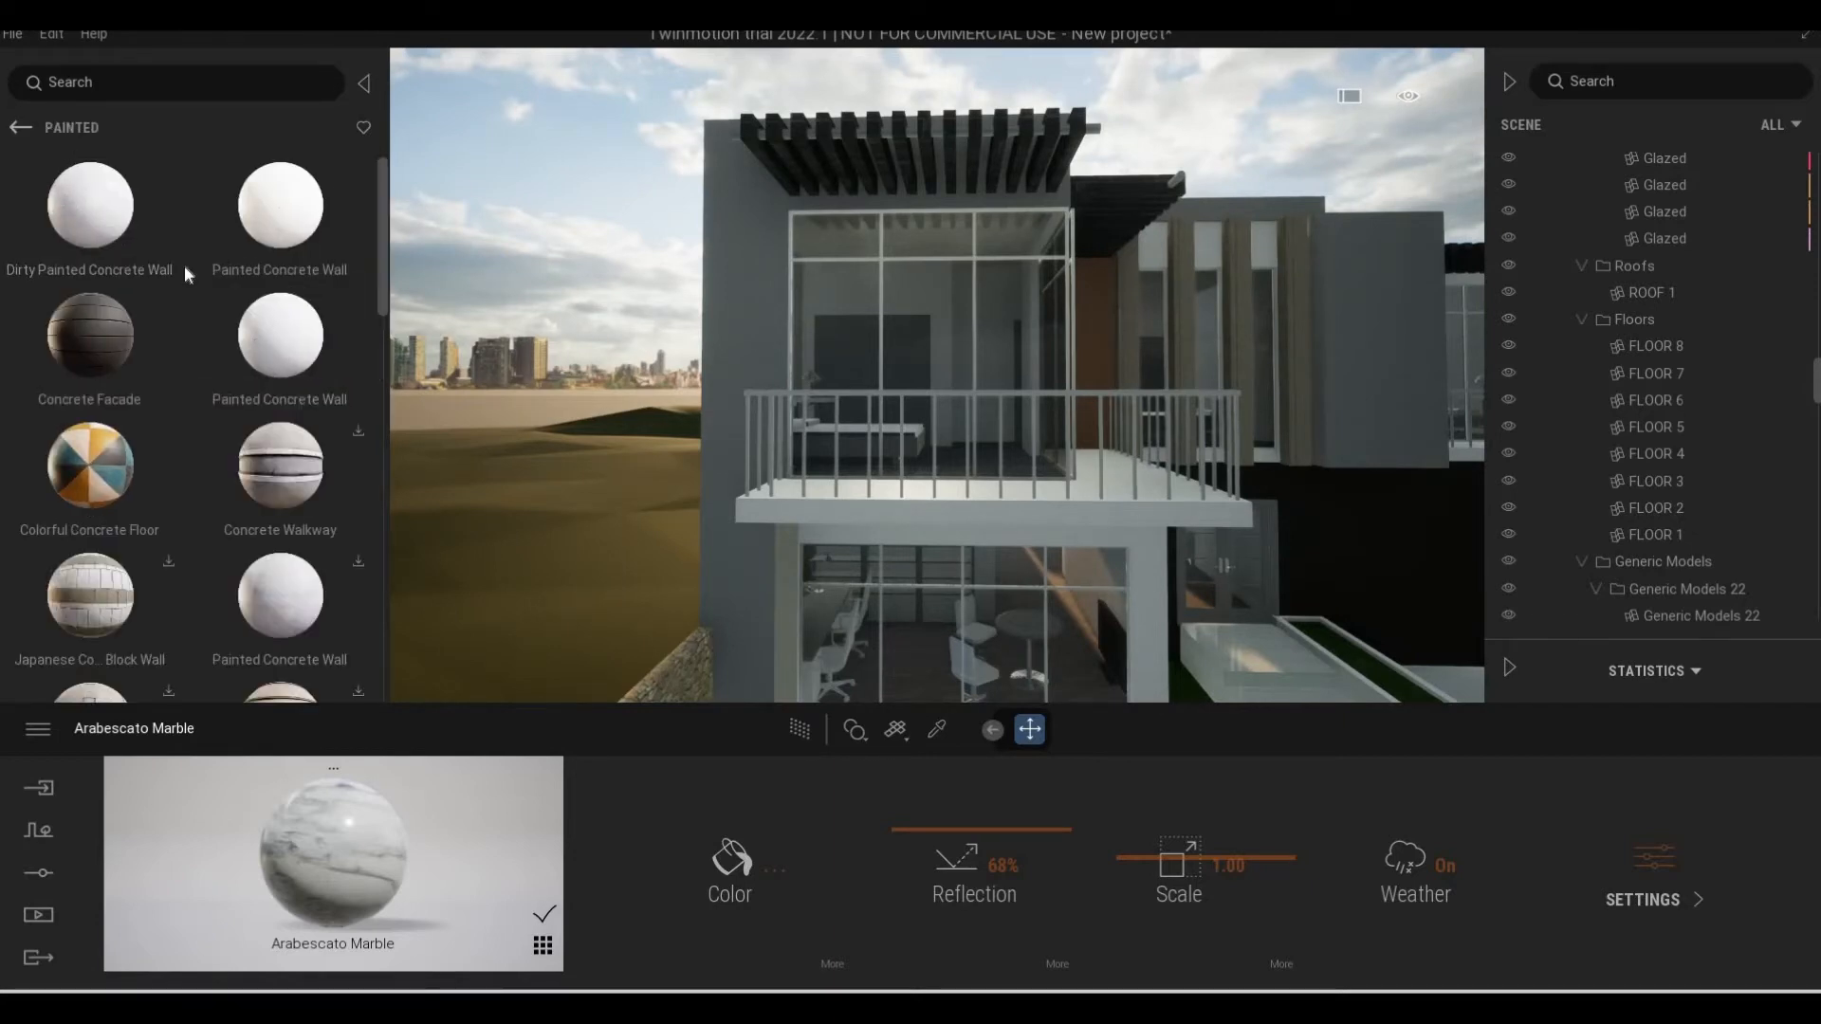
Open the Smooth category of the concrete surfaces and browse its materials while viewing the gray wall beside the corner balcony
left_click(21, 127)
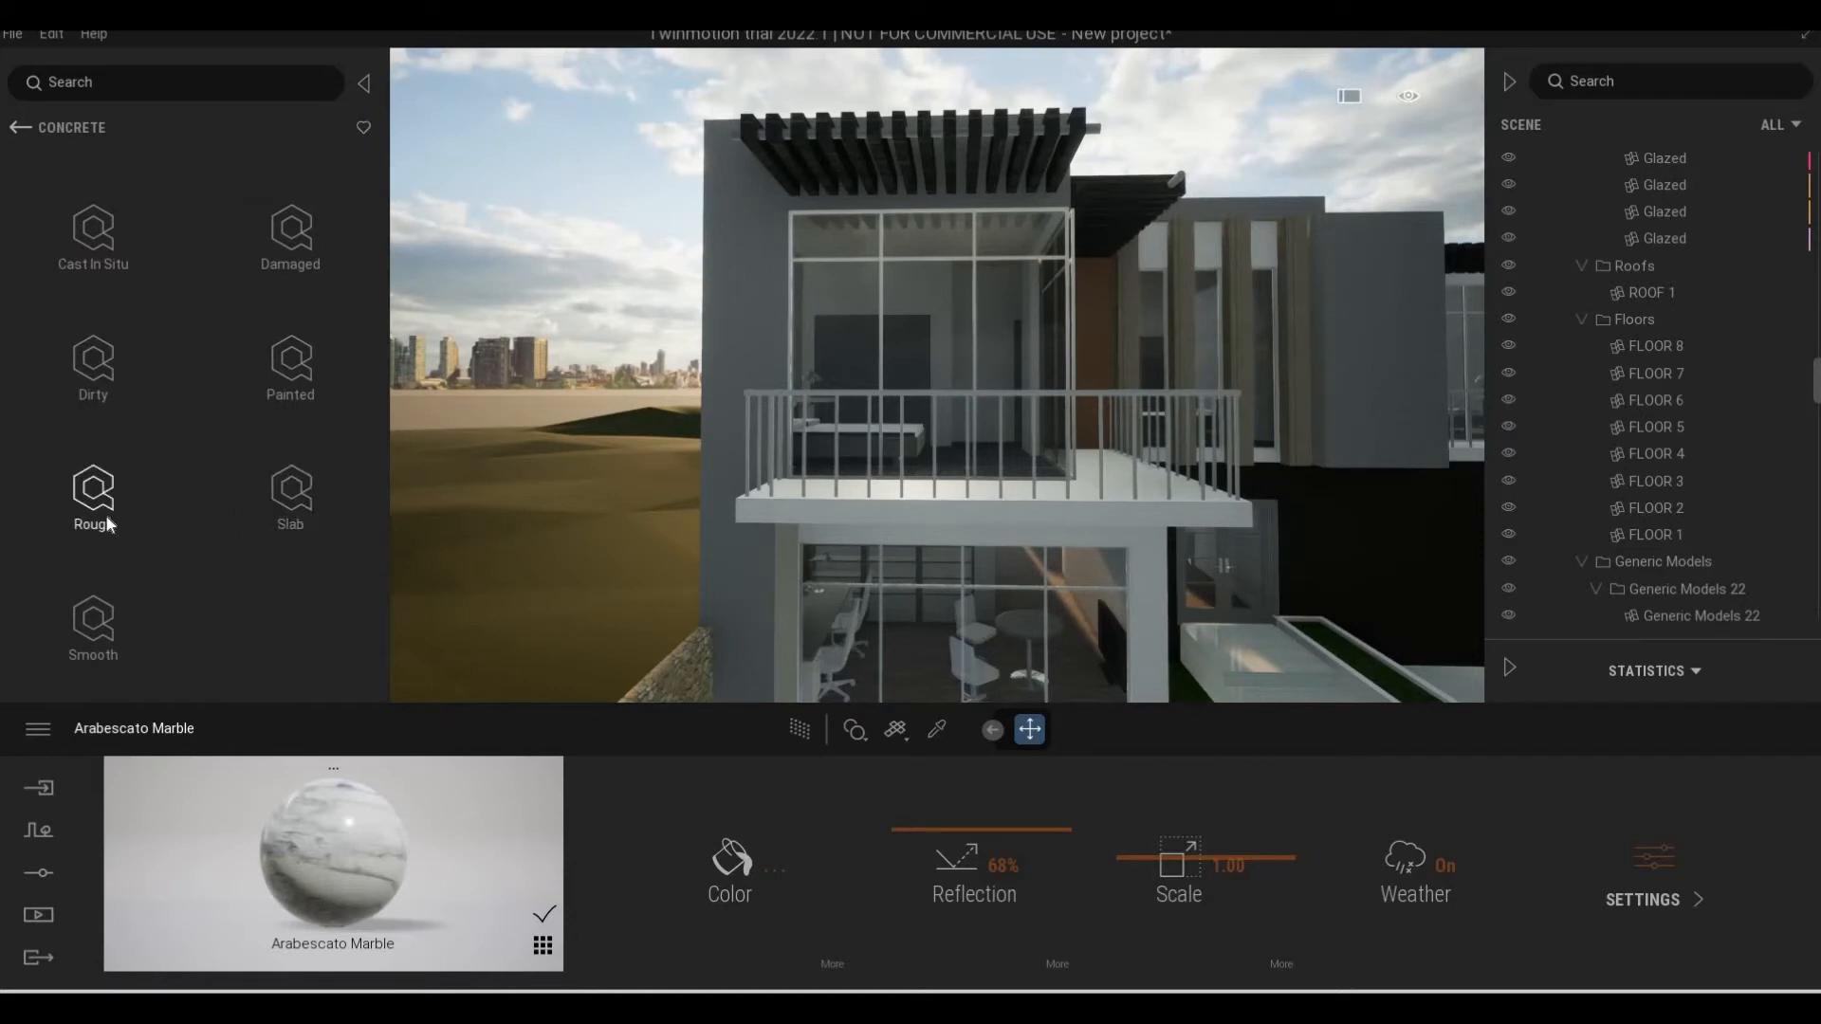
left_click(99, 599)
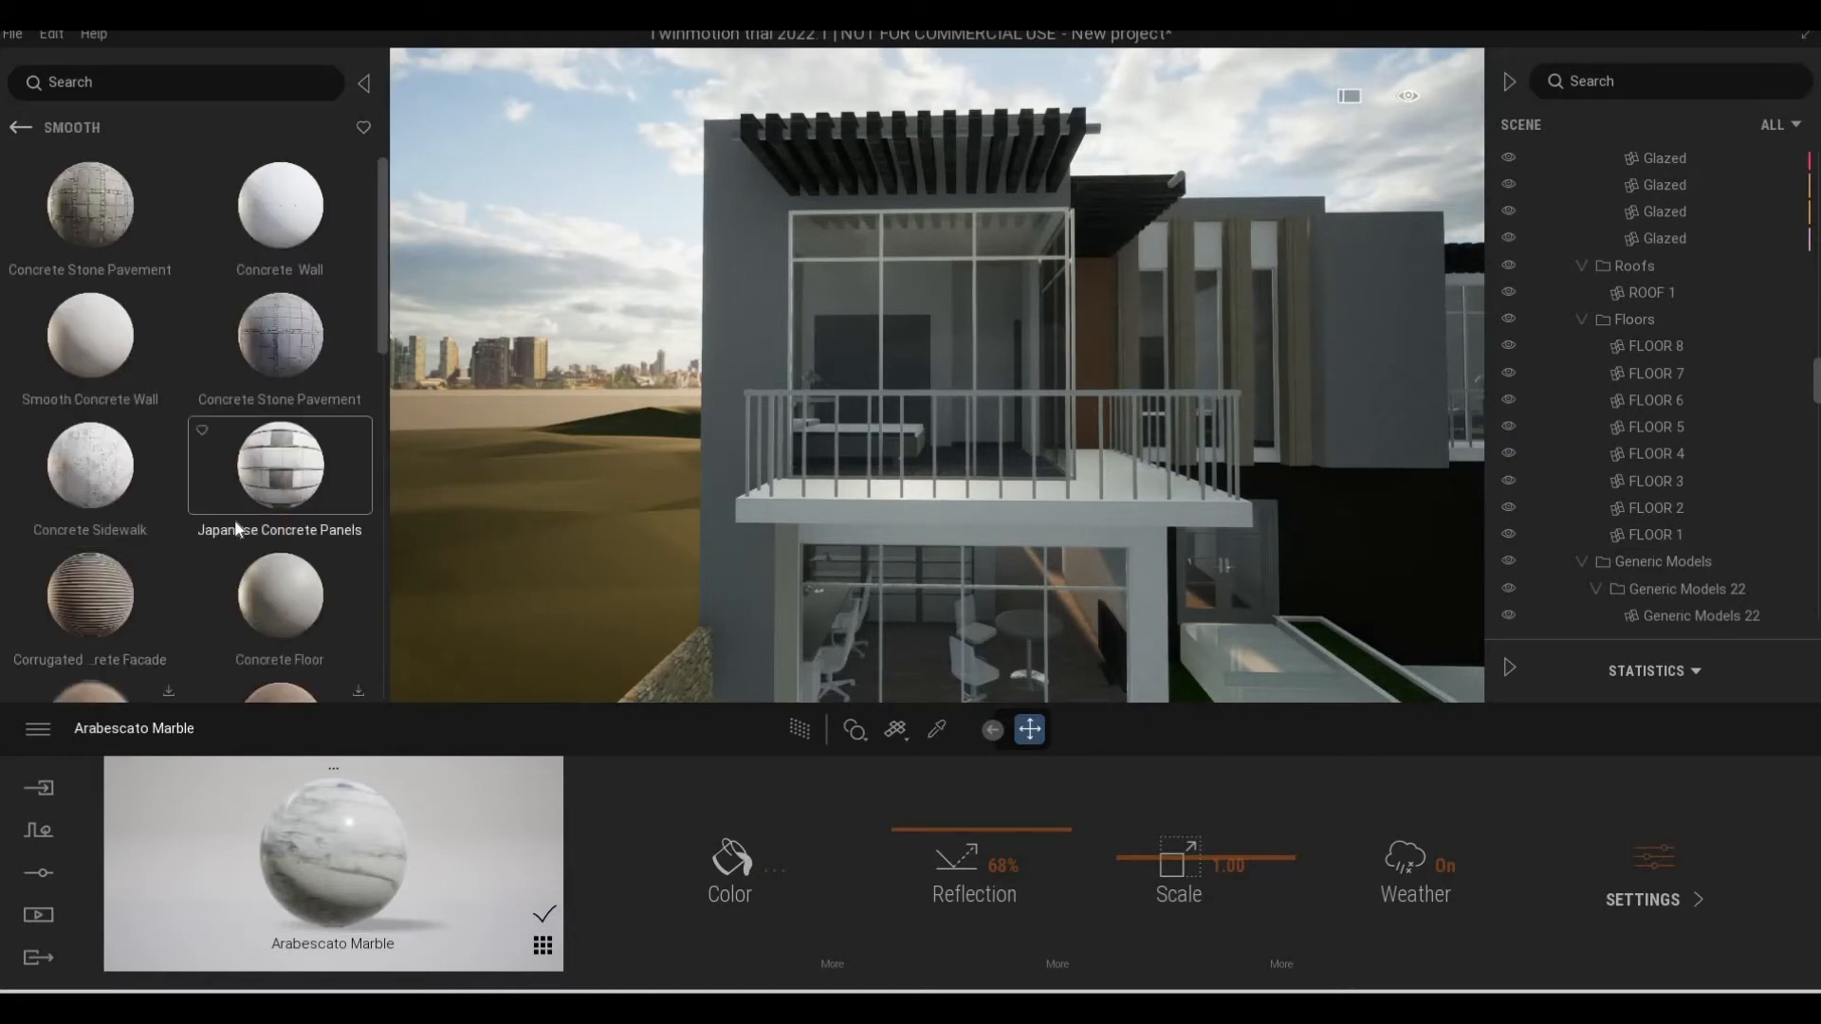
key("w")
key("w")
scroll(218, 440, "down", 3)
key("a")
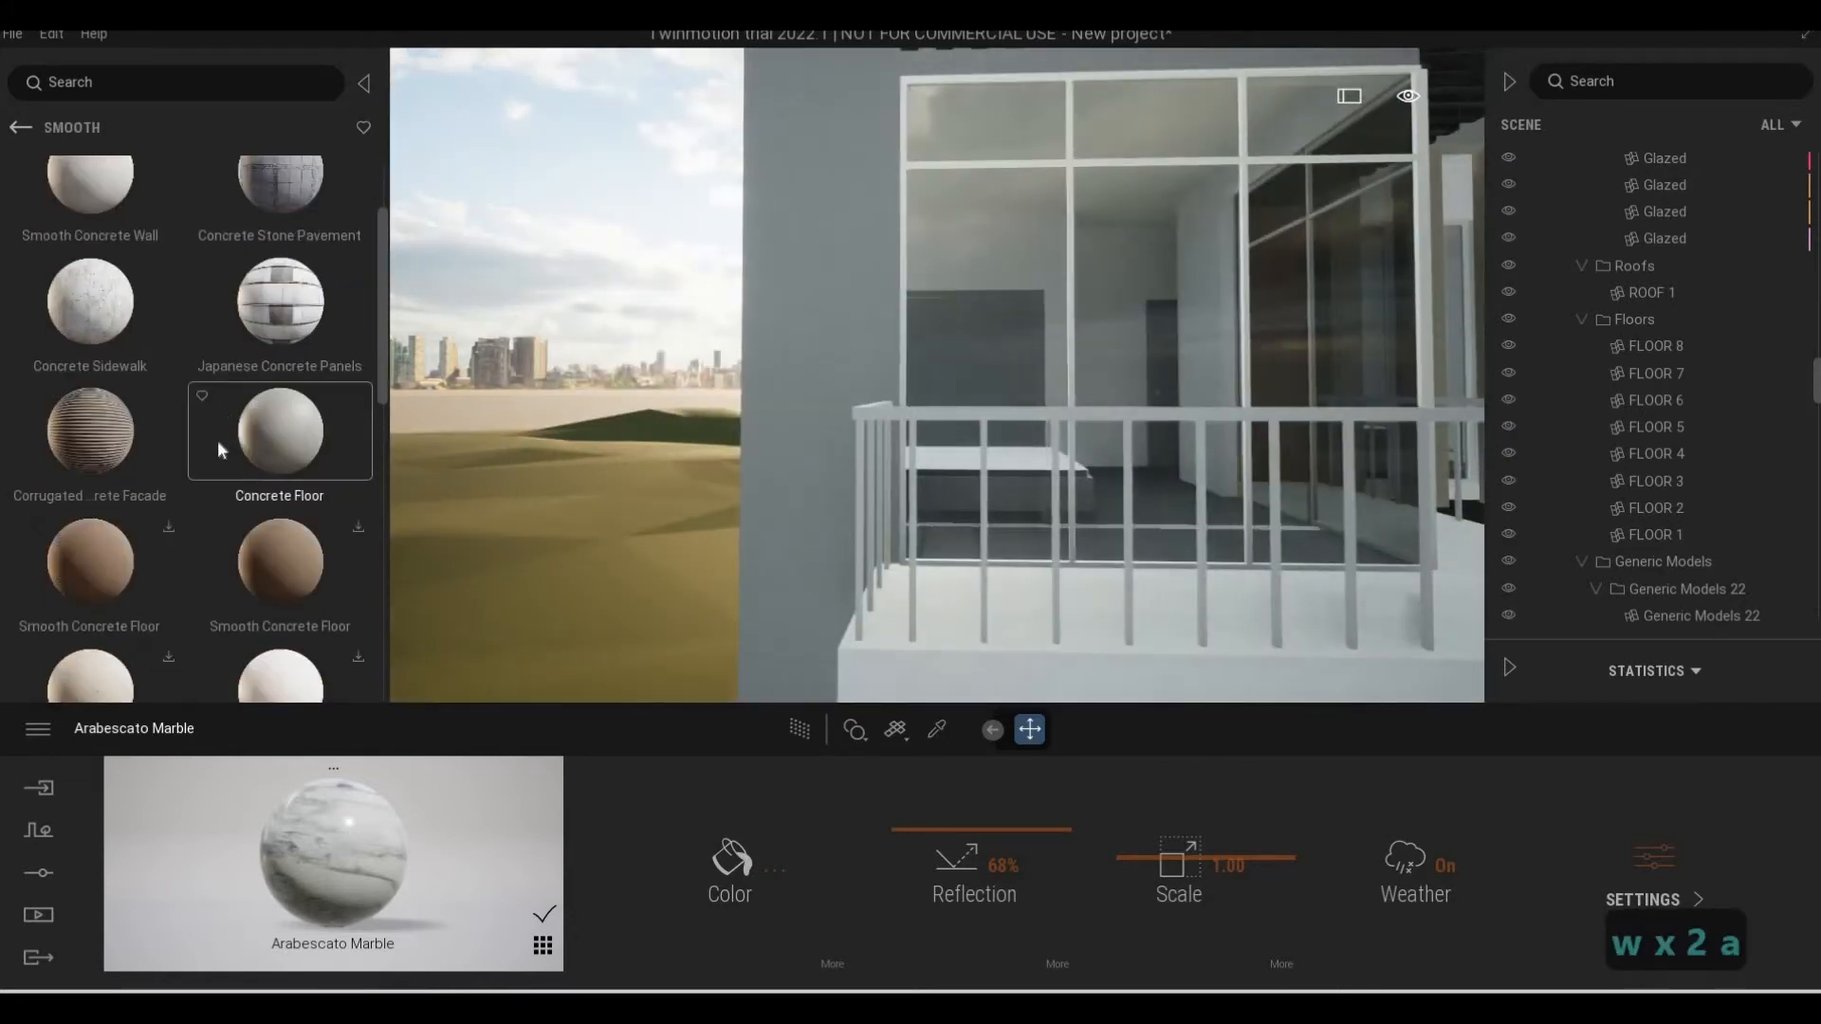
scroll(218, 444, "down", 2)
scroll(276, 338, "up", 1)
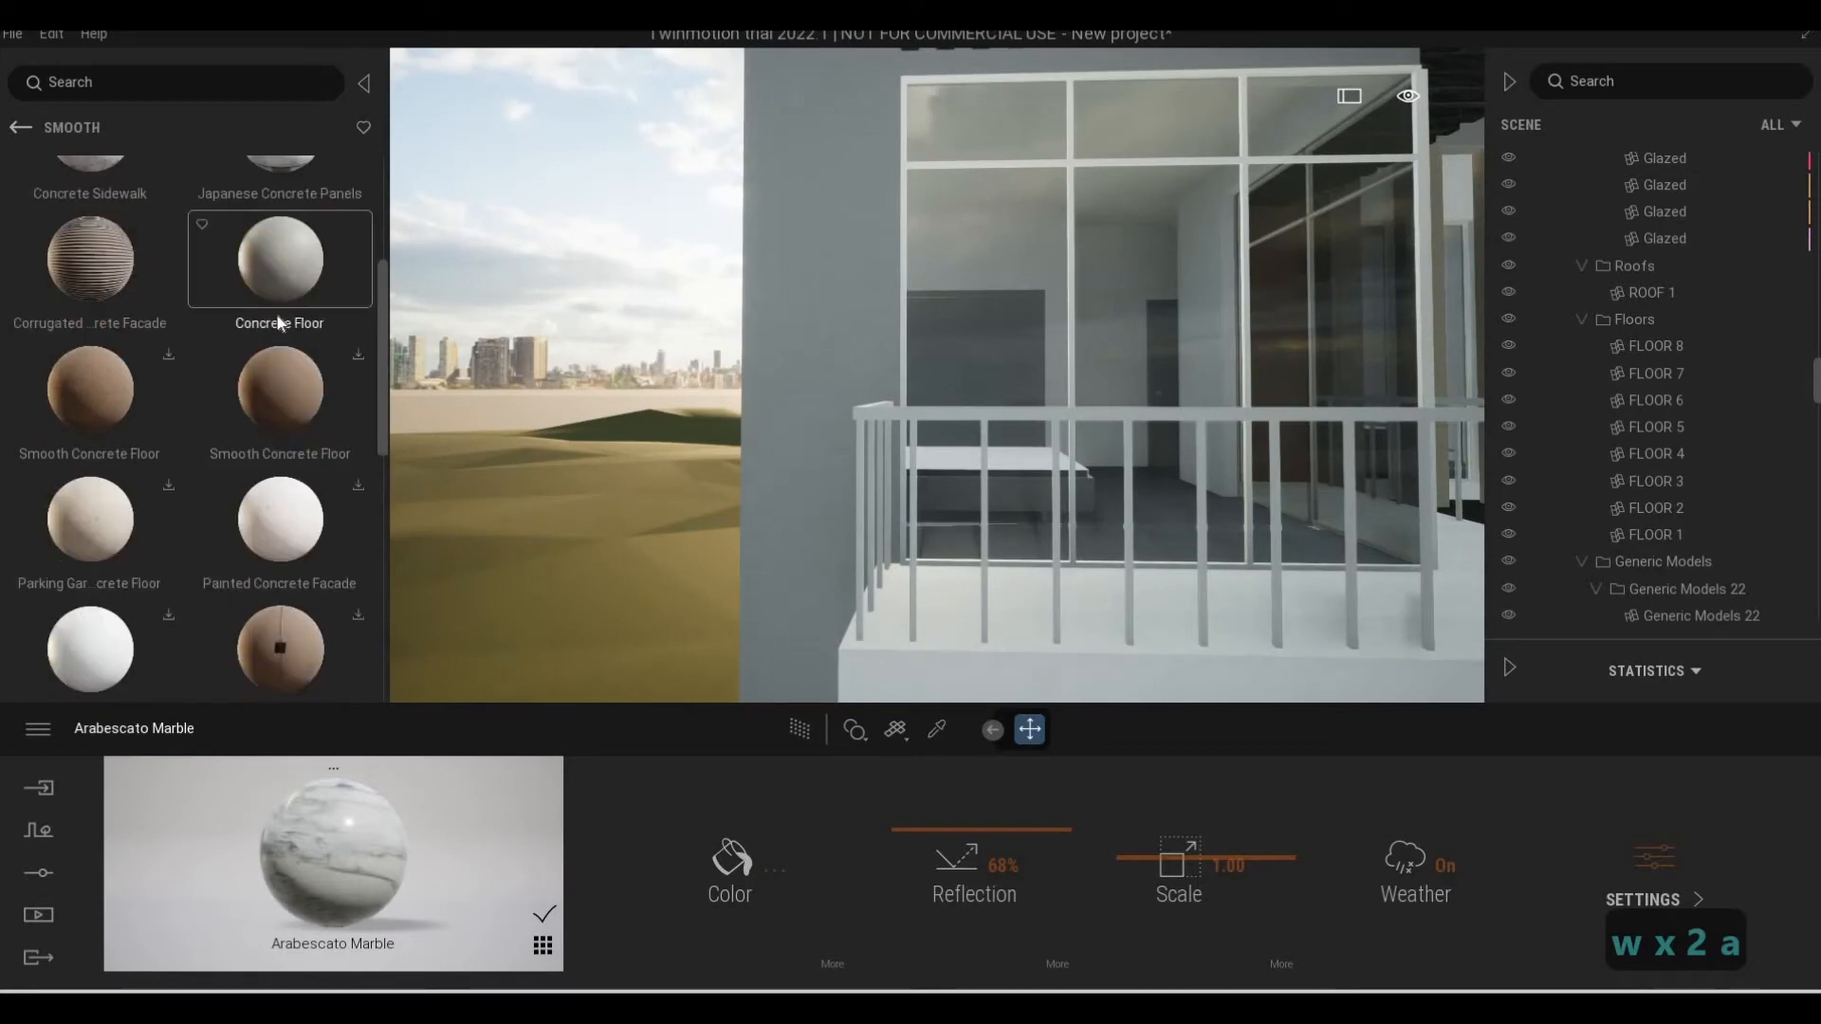
scroll(280, 323, "down", 1)
Apply the Concrete Floor material to the driveway in front of the house
key("d")
key("s")
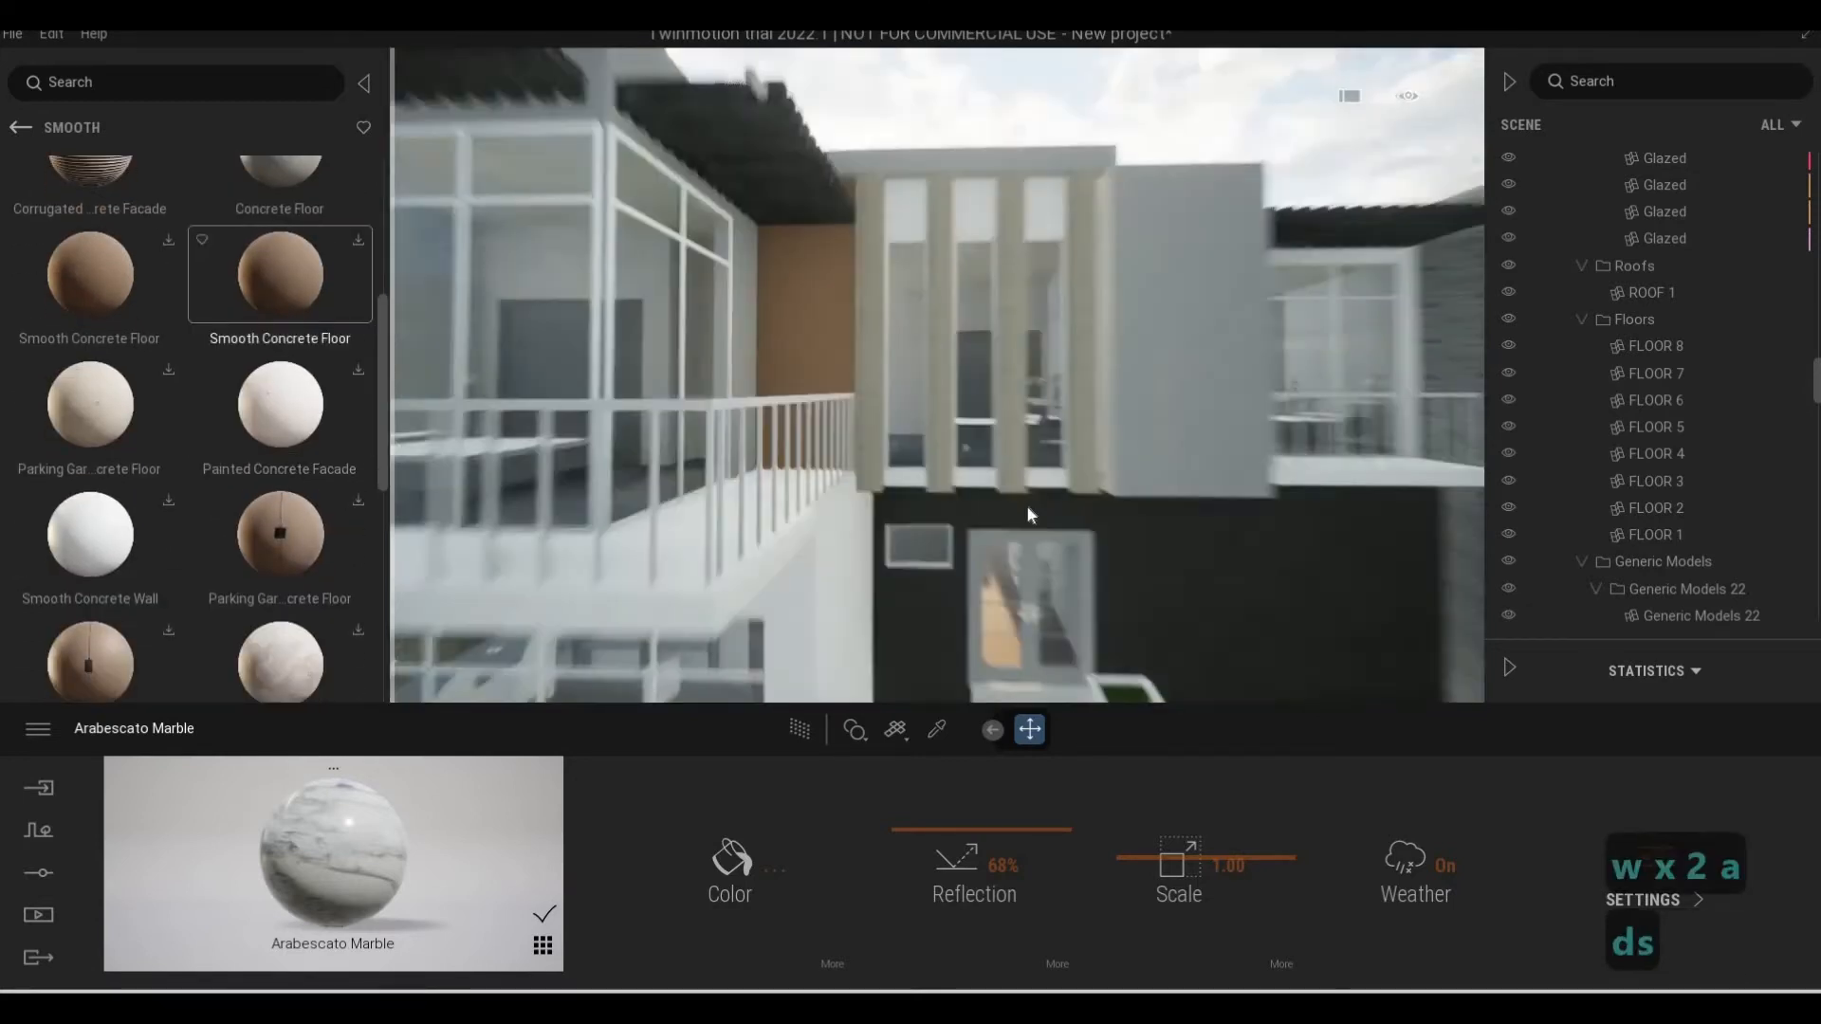
scroll(280, 166, "up", 1)
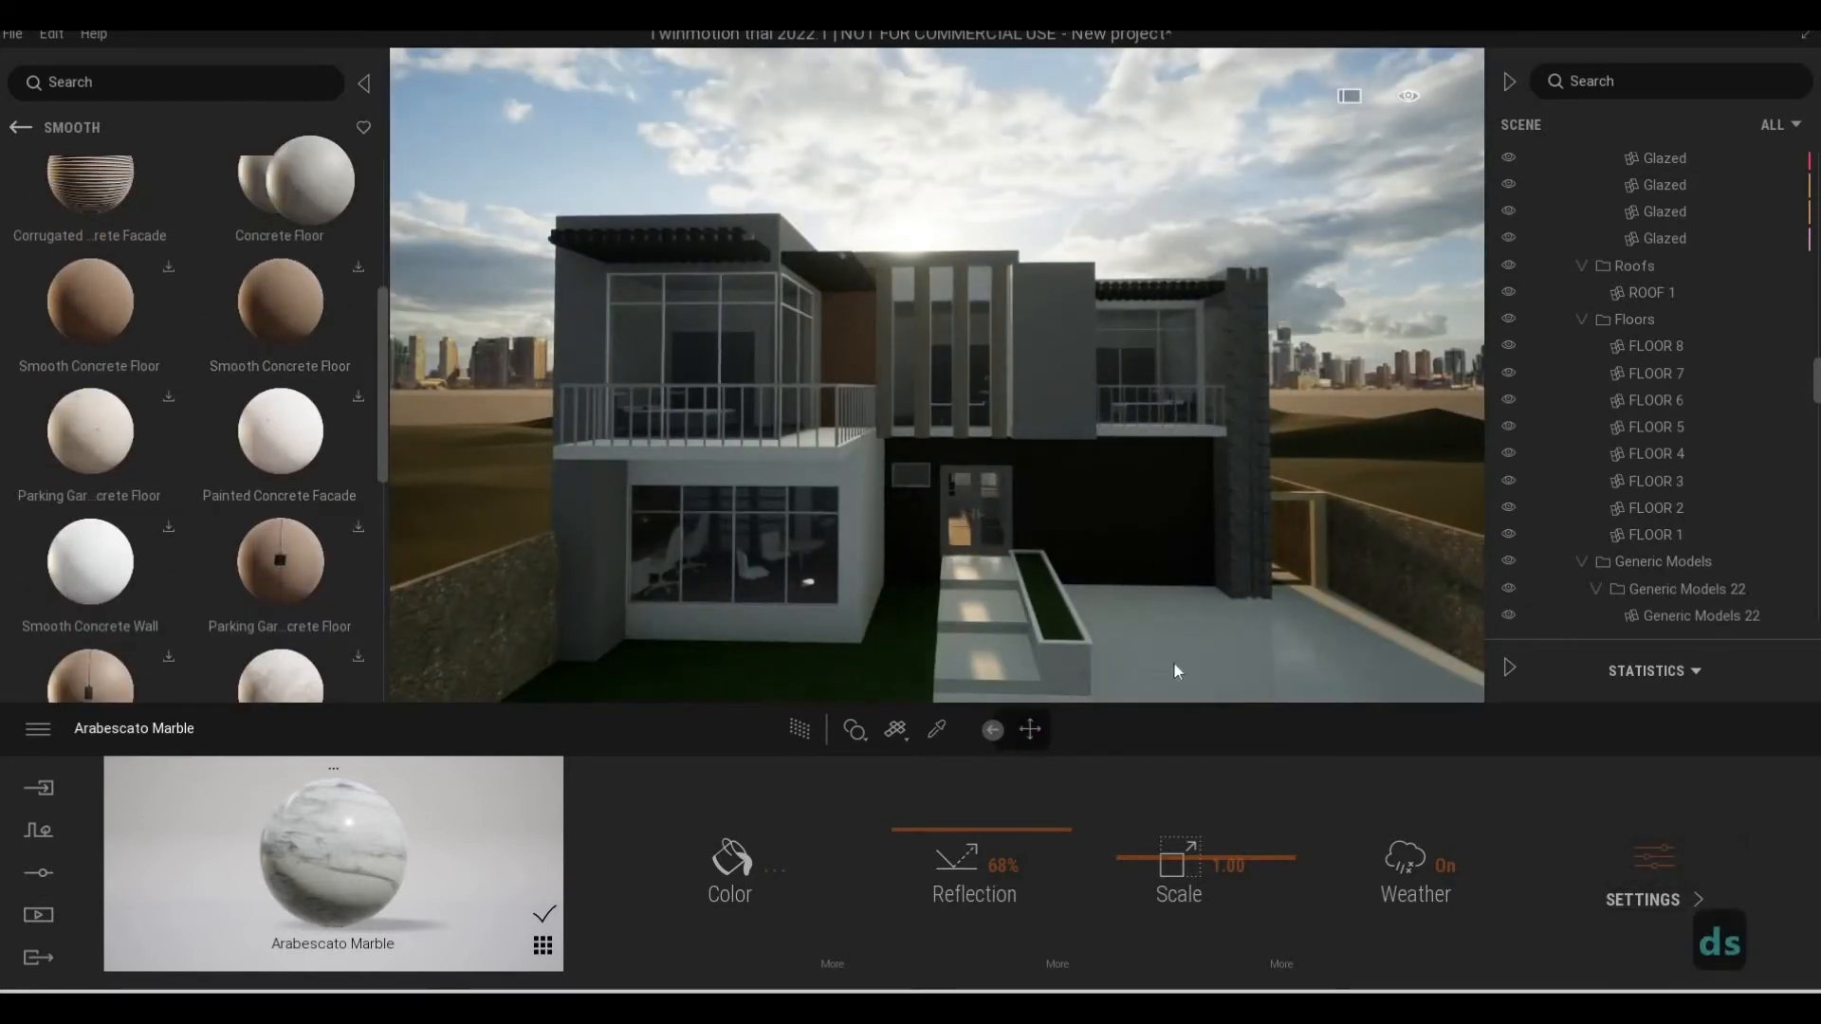
left_click(1352, 699)
scroll(1296, 602, "up", 3)
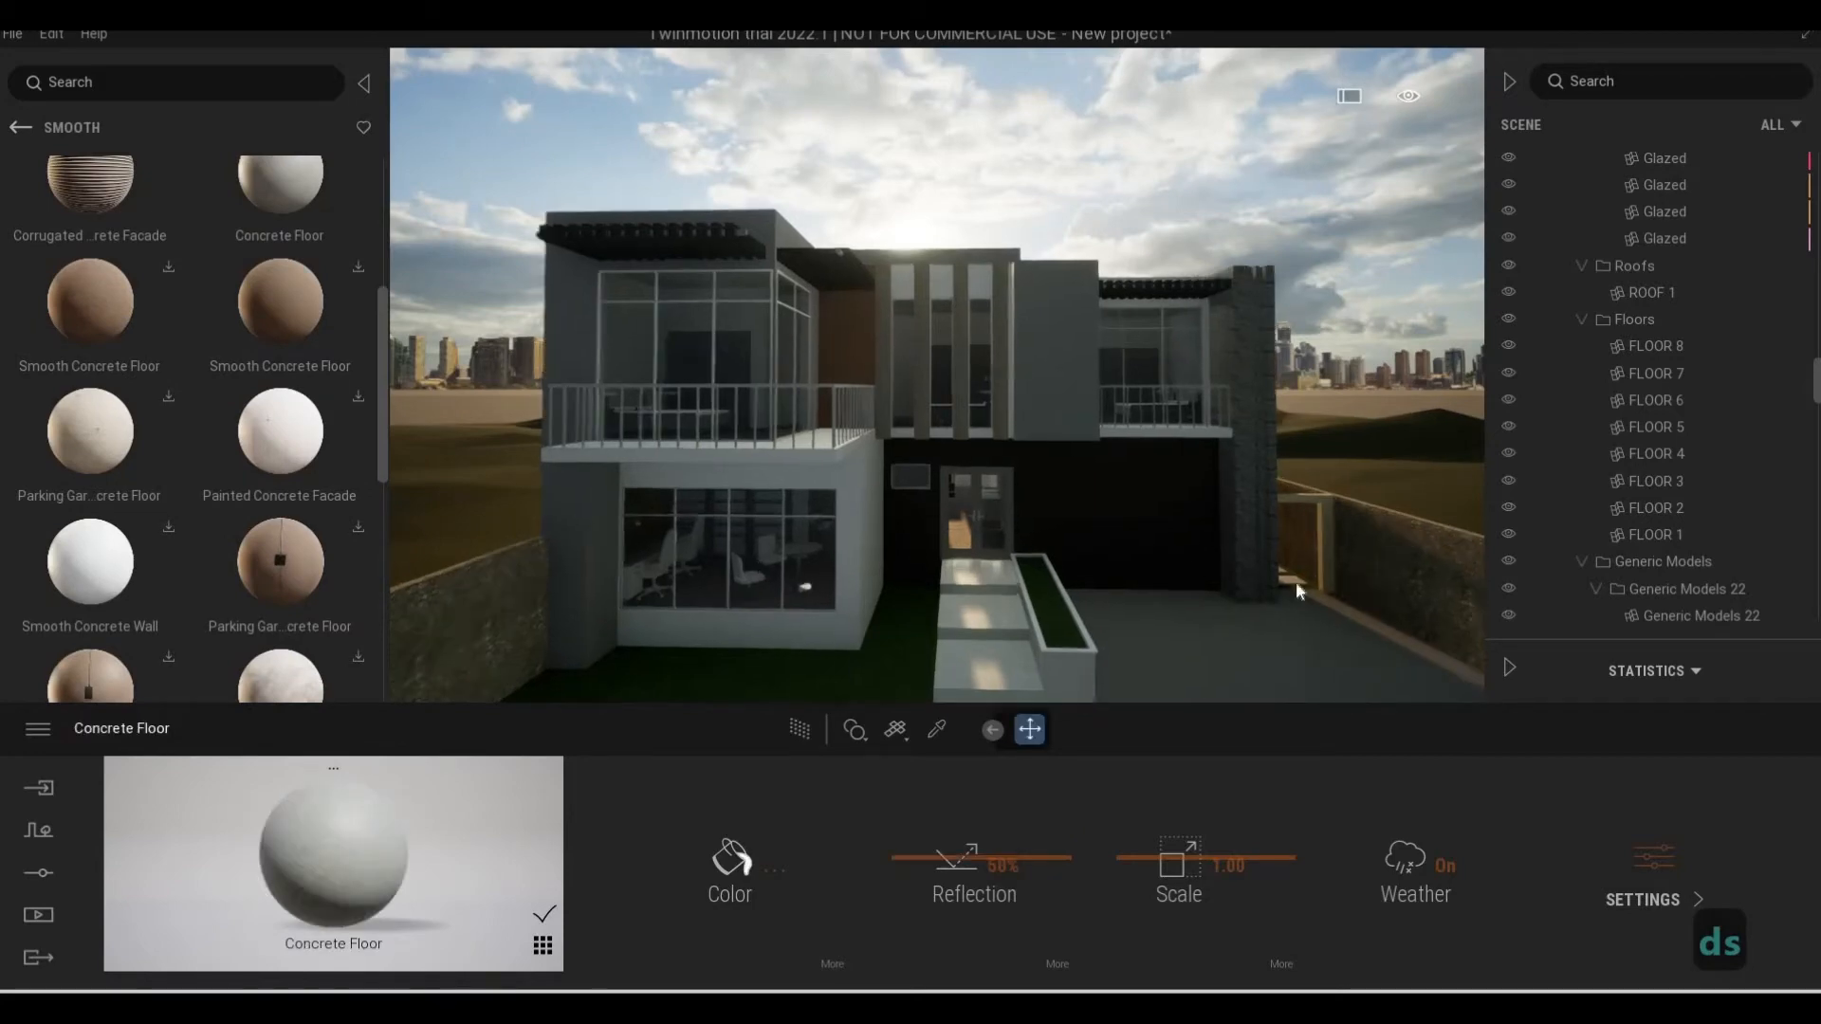
Apply the Concrete Floor material to the remaining white paving next to the front lawn
right_click_drag(1147, 499, 433, 235)
key("d")
key("w")
key("d")
key("e")
key("F1")
key("a")
key("s")
key("q")
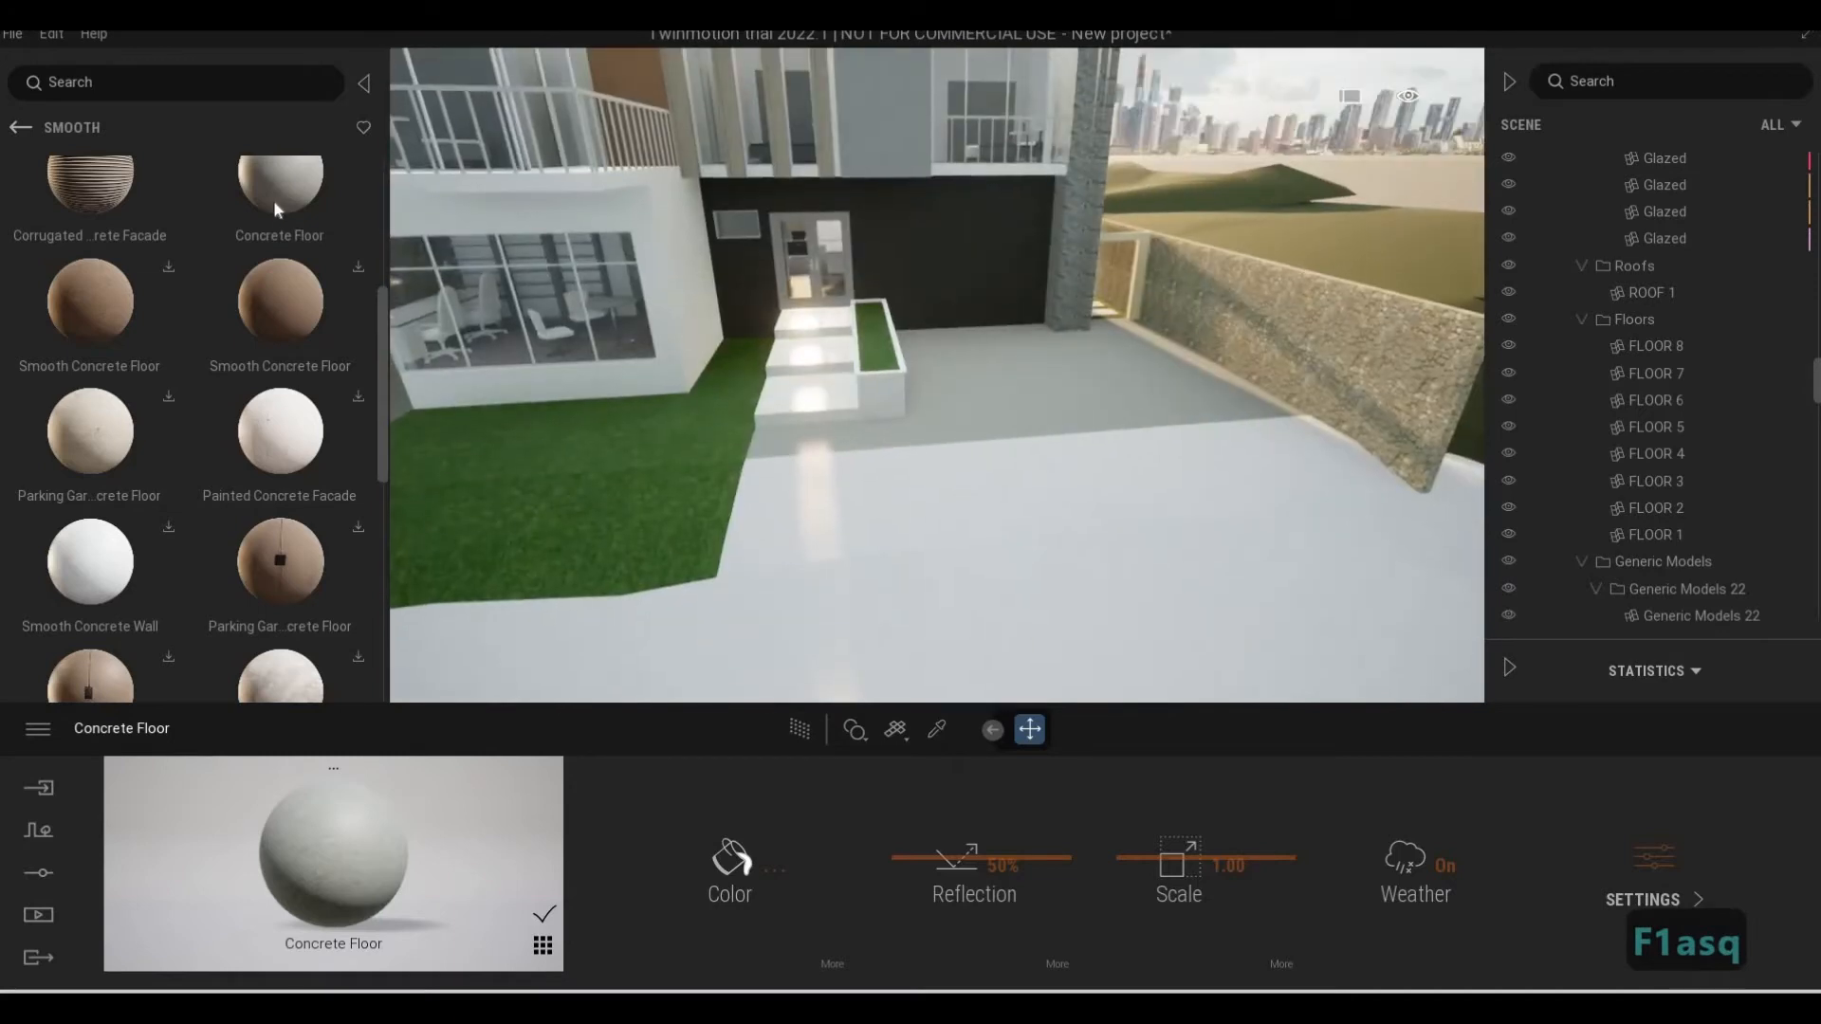
left_click_drag(276, 202, 975, 518)
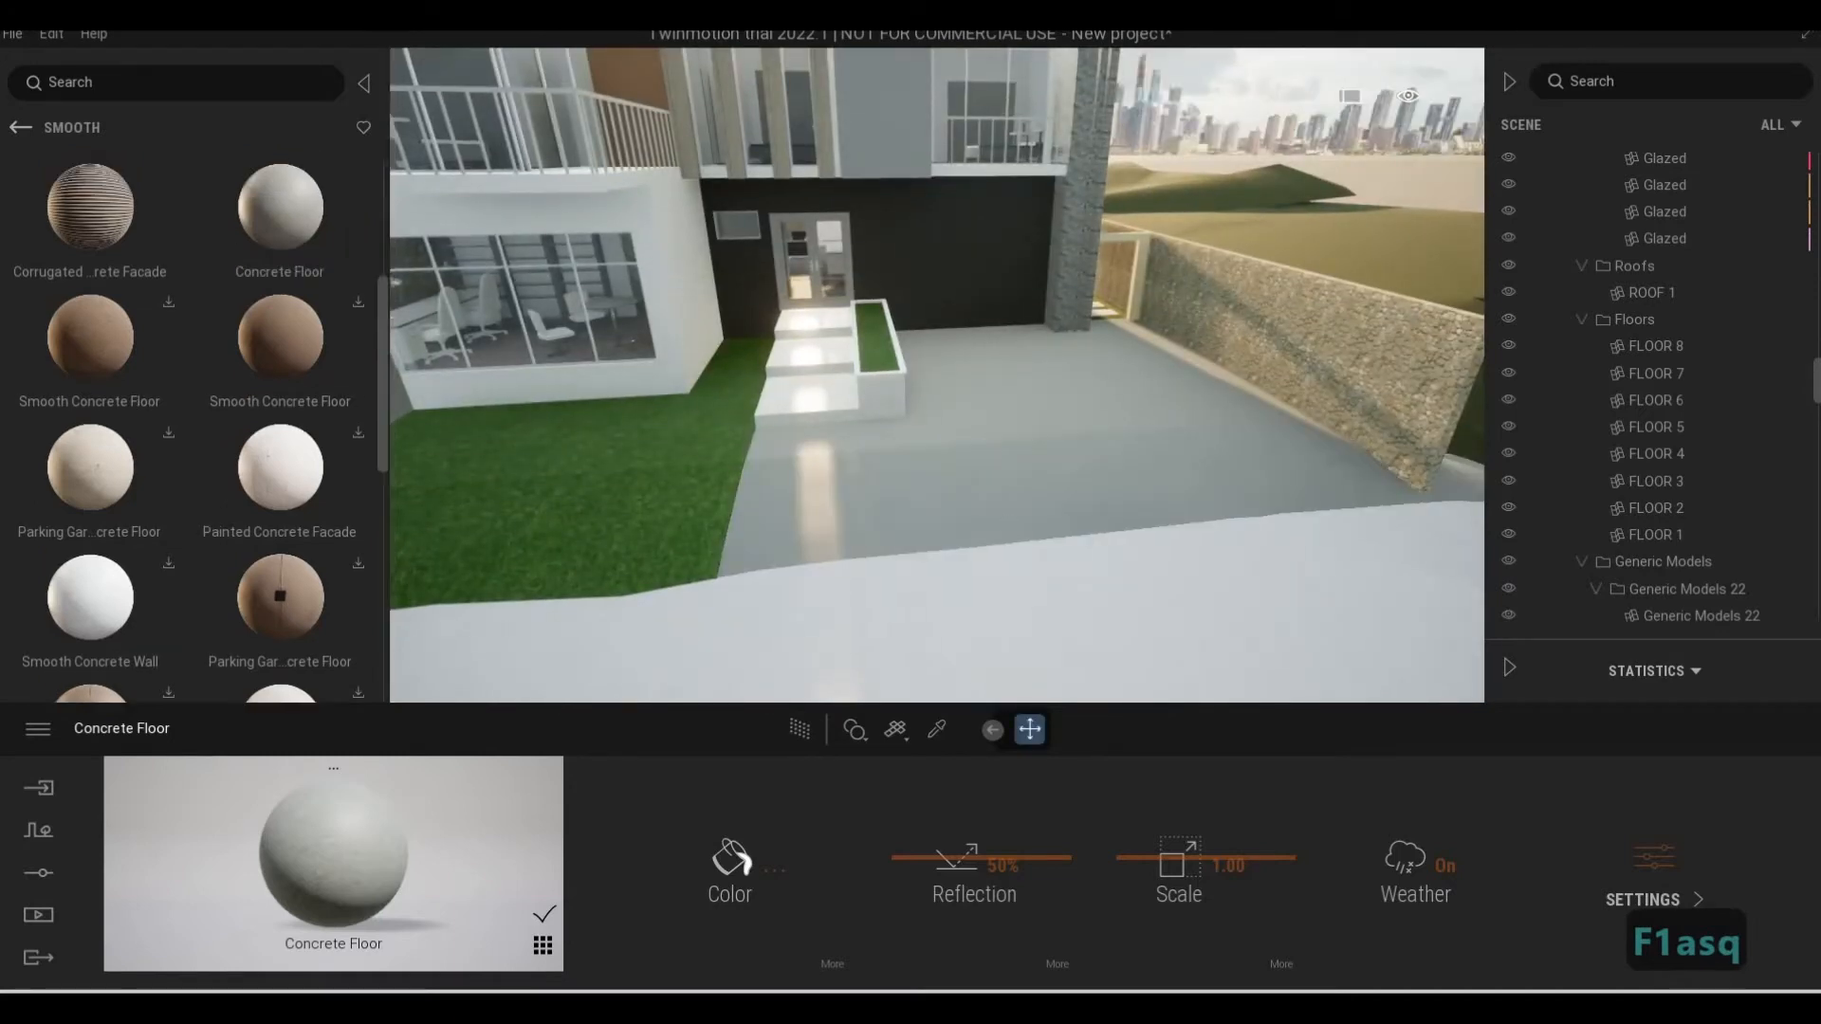
Set the scale of the driveway's Concrete Floor material to 3.67, judging the texture close to the planter
key("w")
key("d")
key("e")
key("w")
key("q")
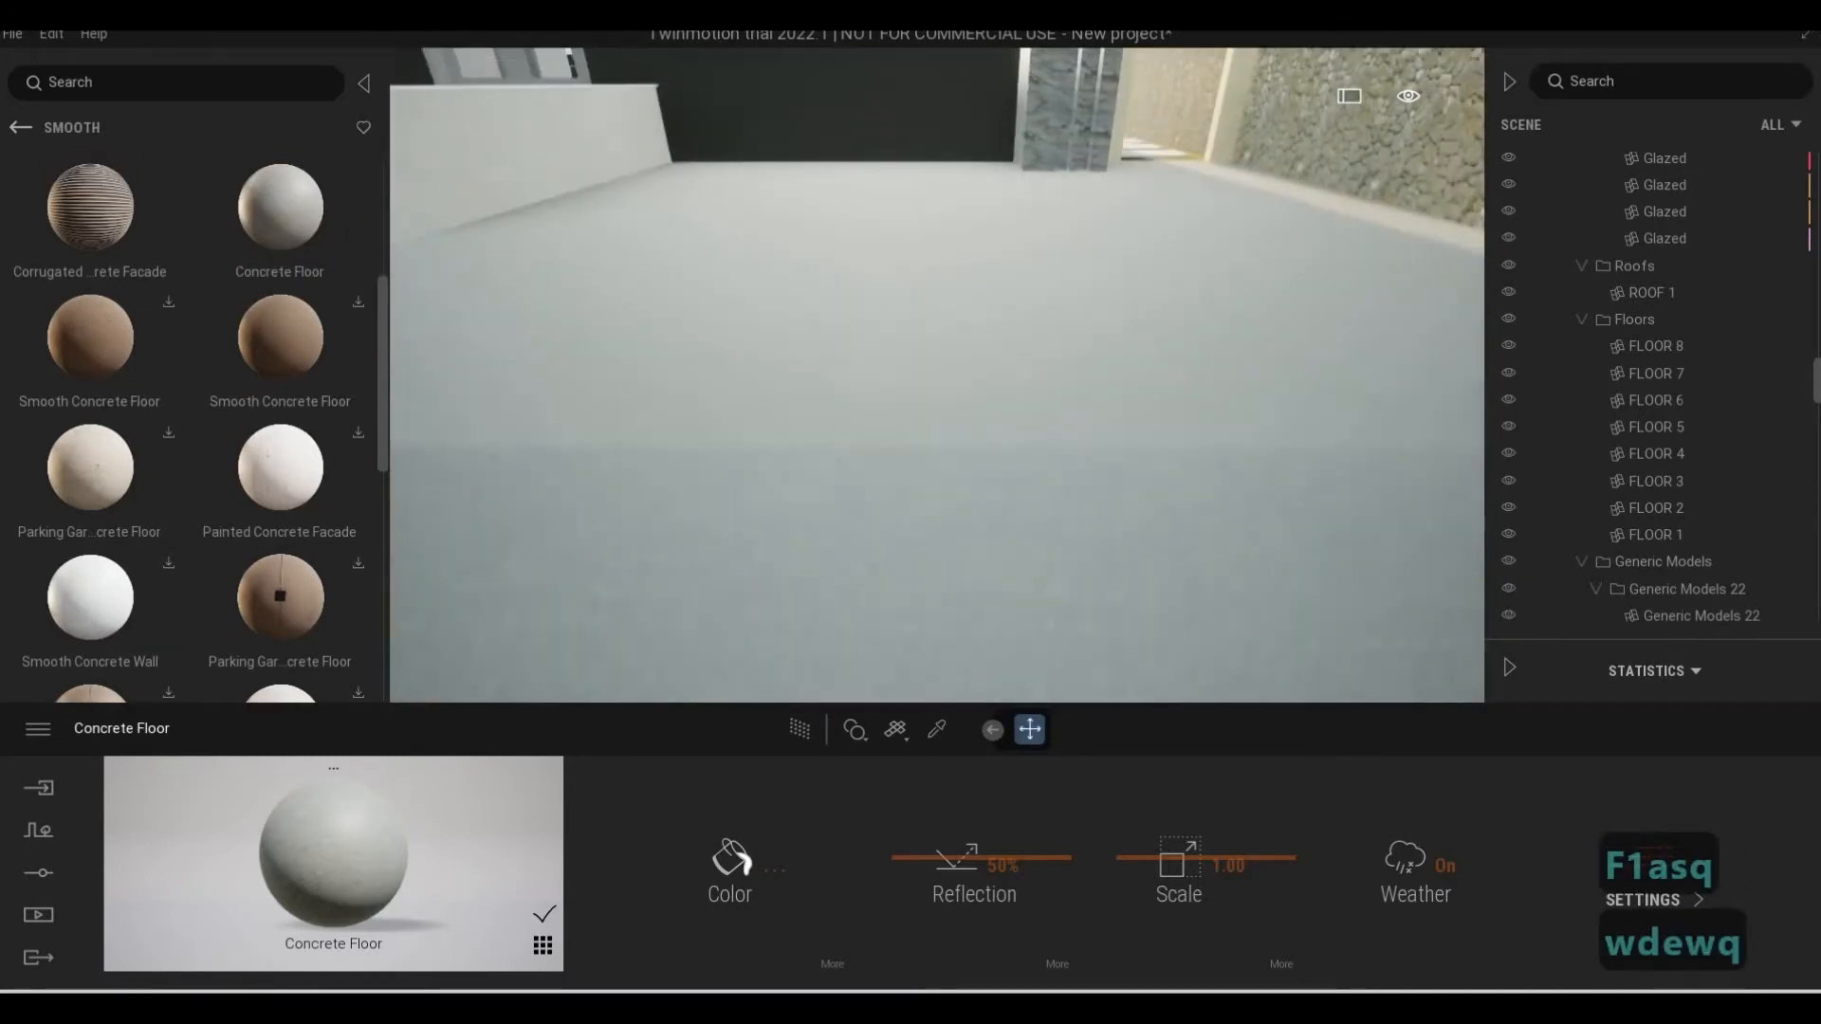
key("a")
key("s")
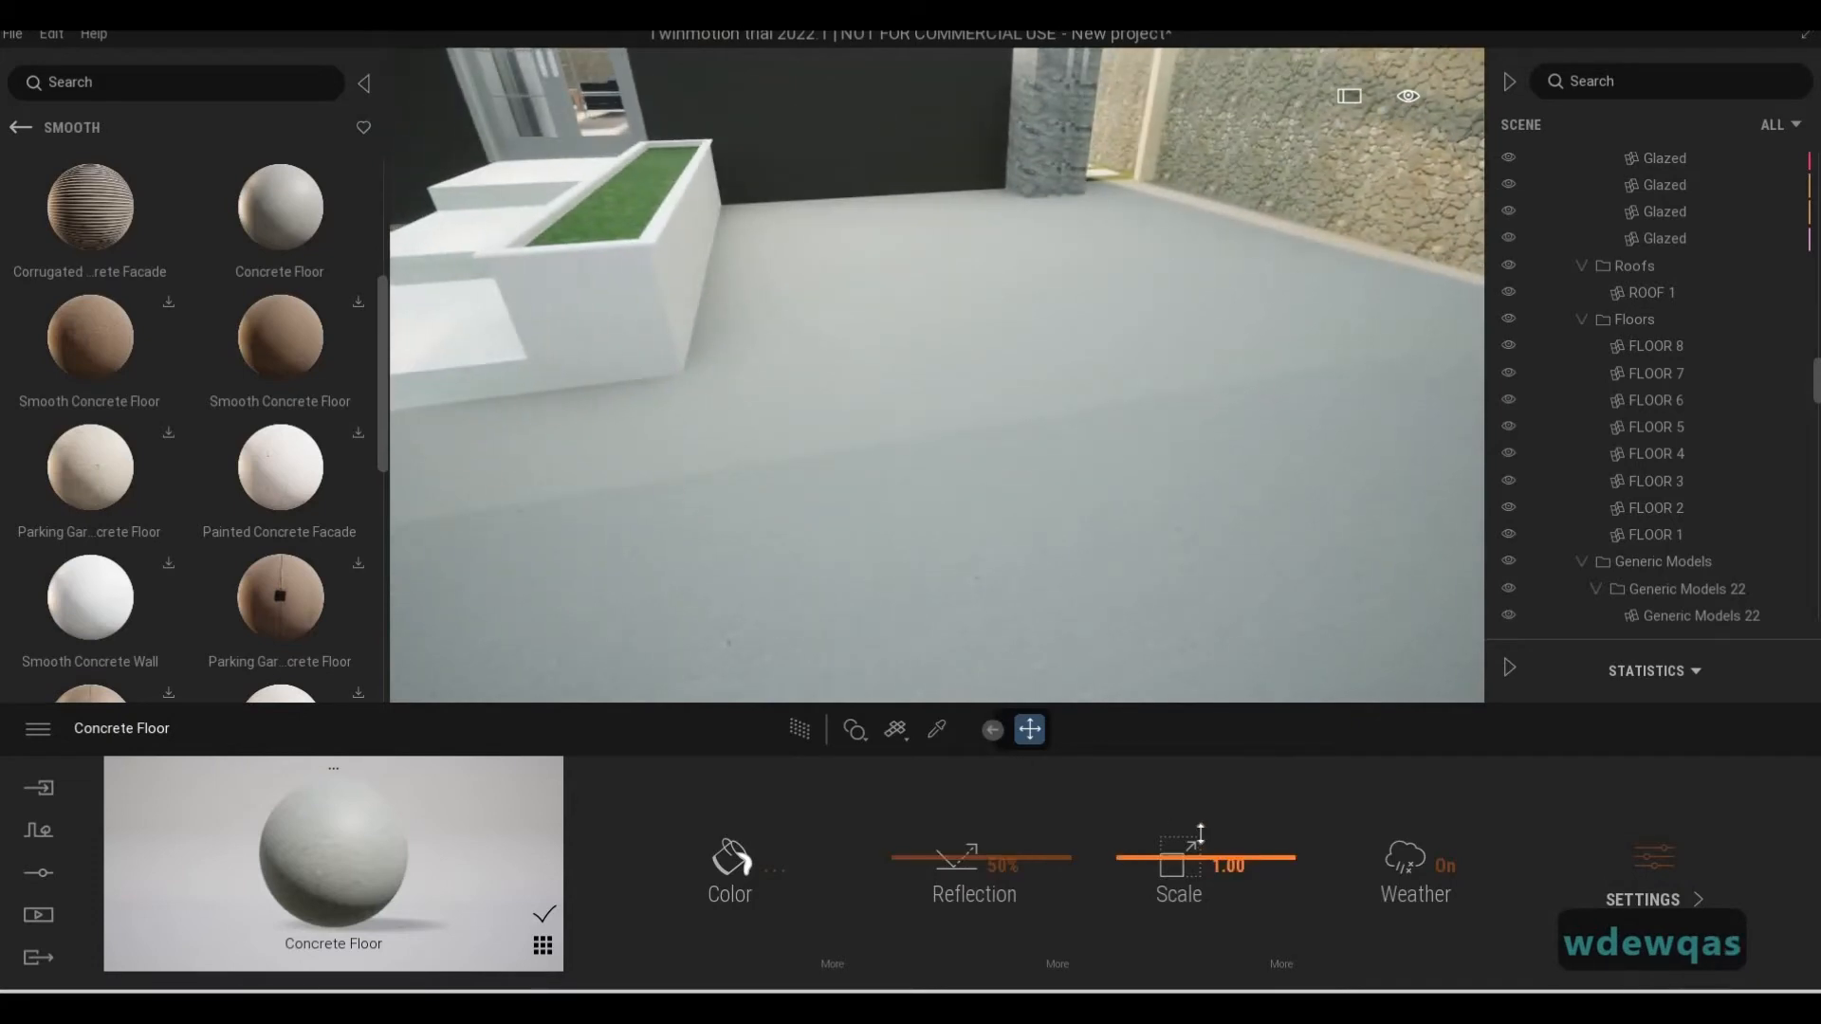
left_click_drag(1201, 835, 1202, 825)
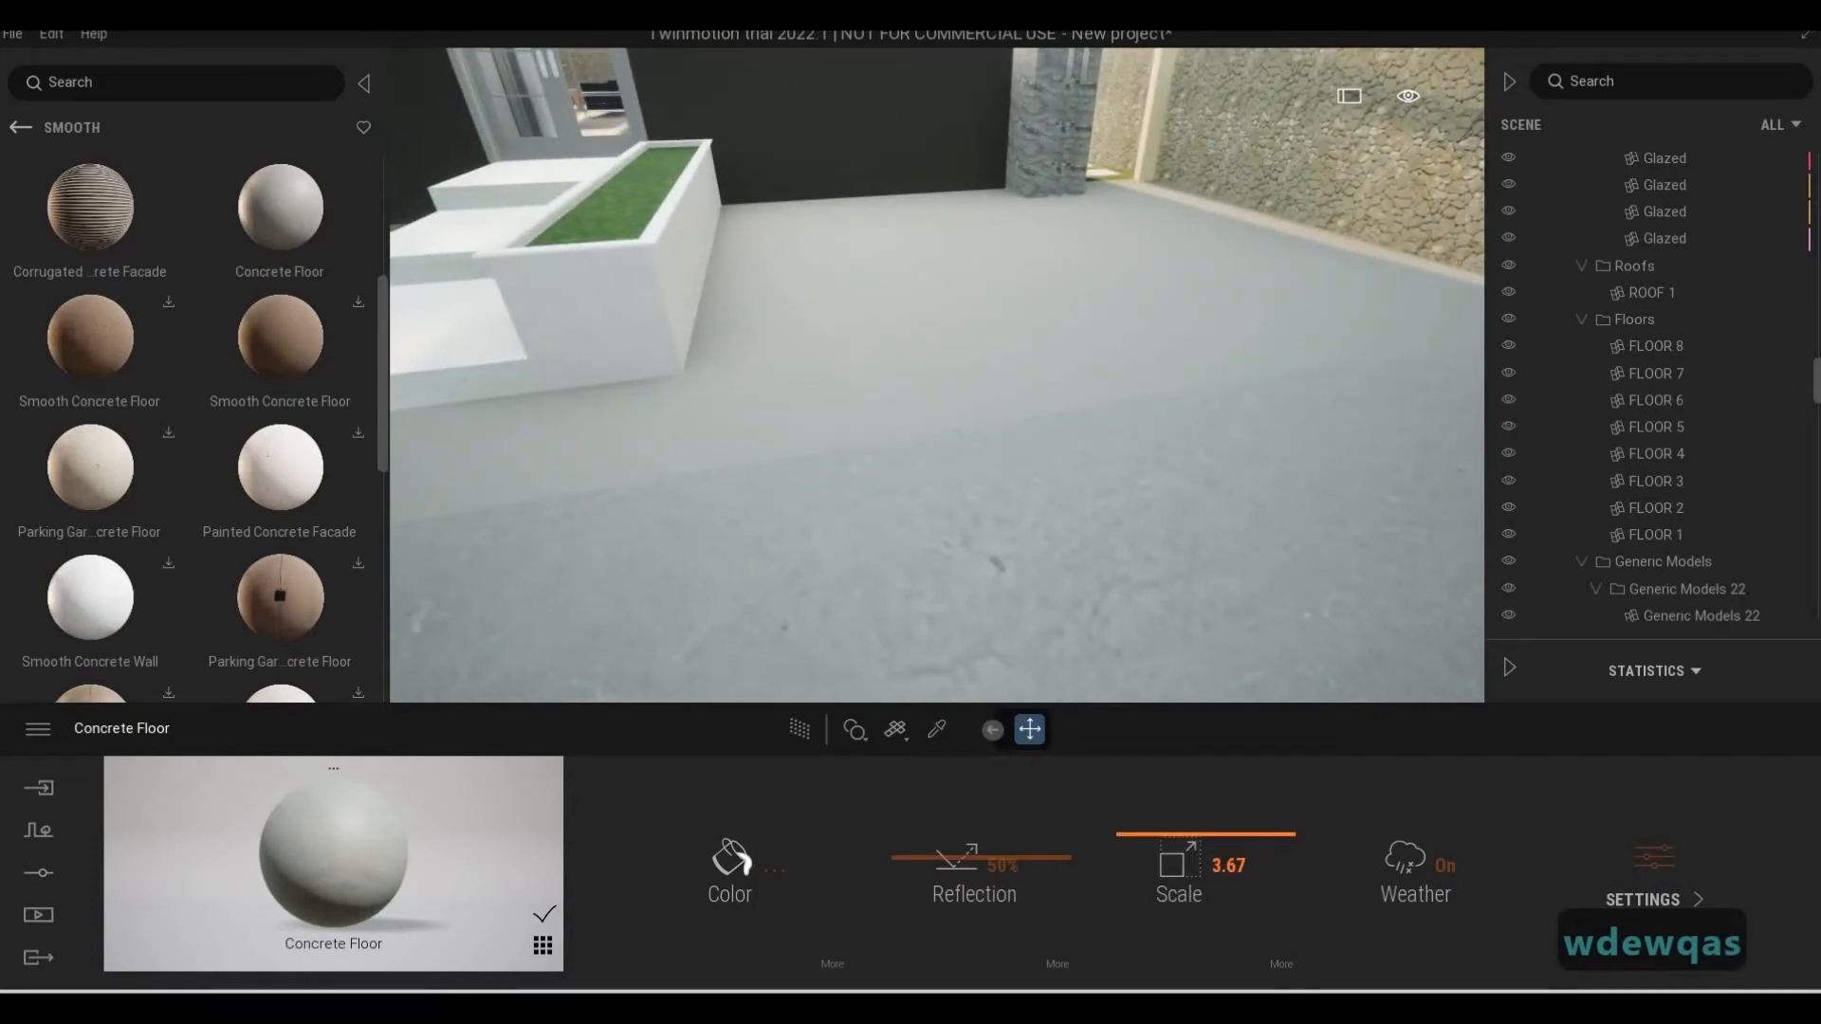
Examine the concrete texture across the driveway from the entrance steps to the stone boundary wall
key("a")
key("q")
key("s")
key("d")
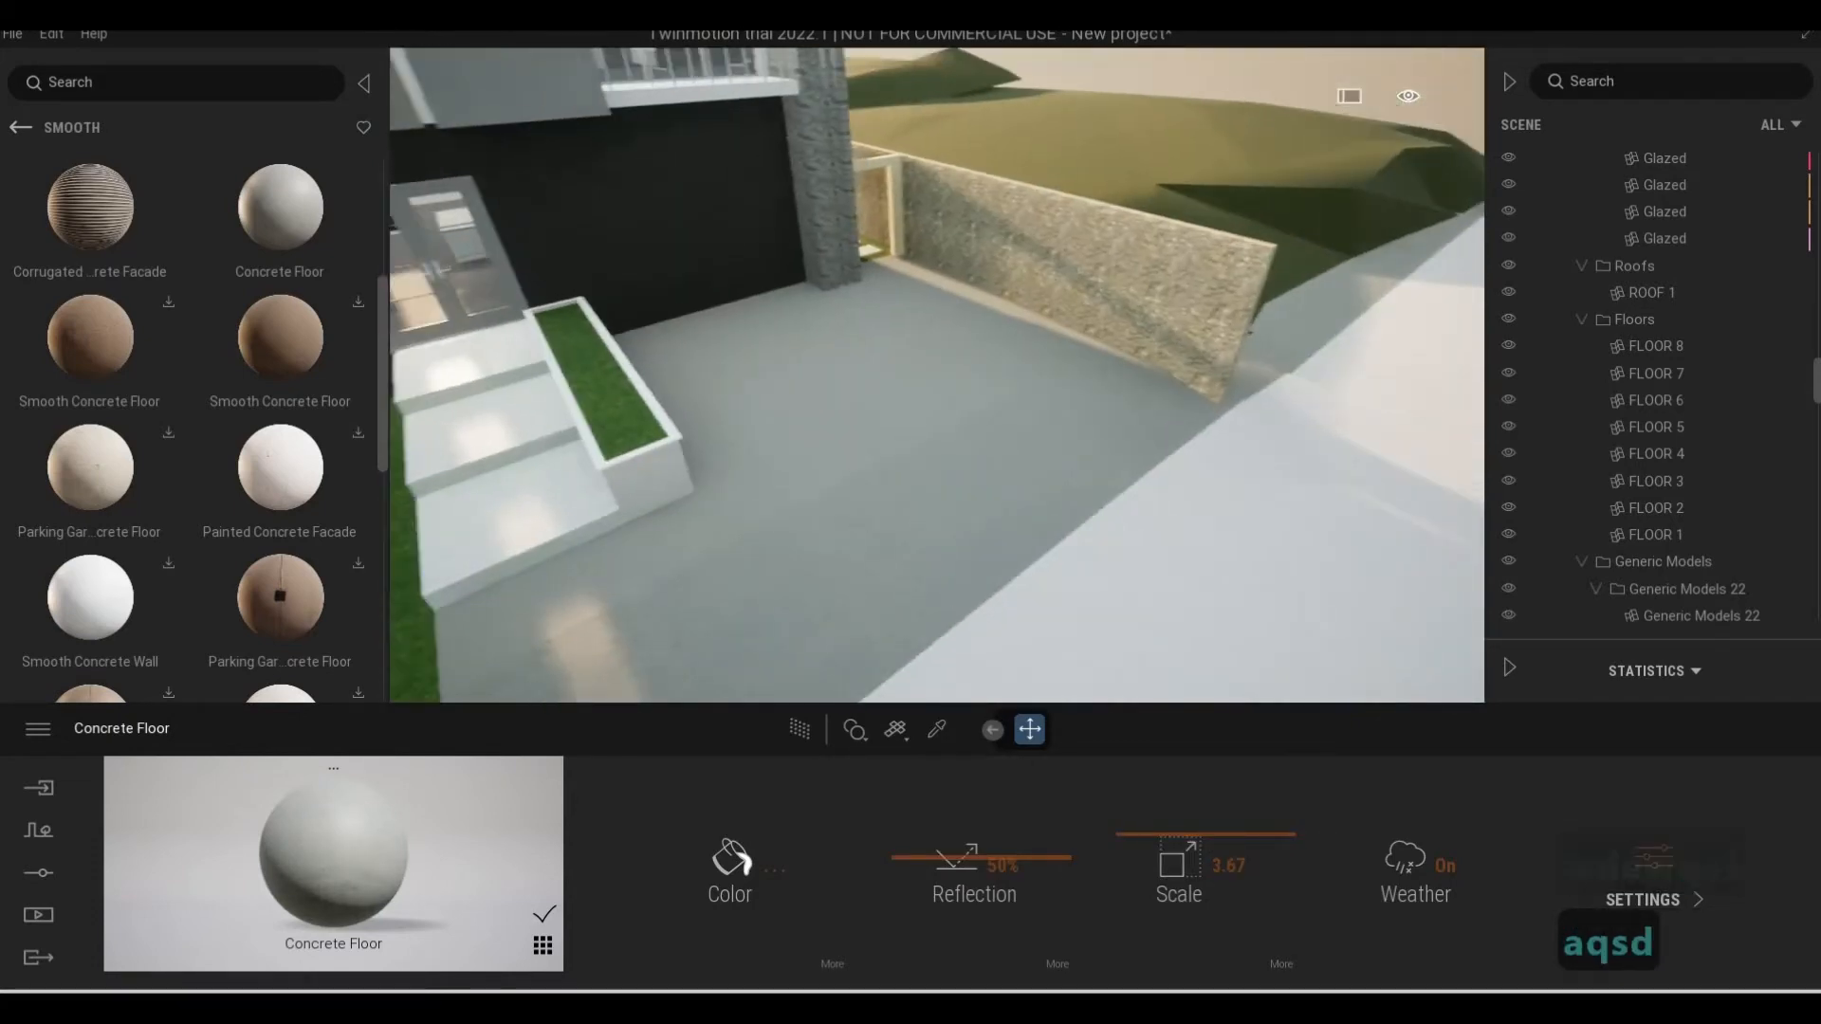
key("d")
key("w")
key("d")
key("a")
key("e")
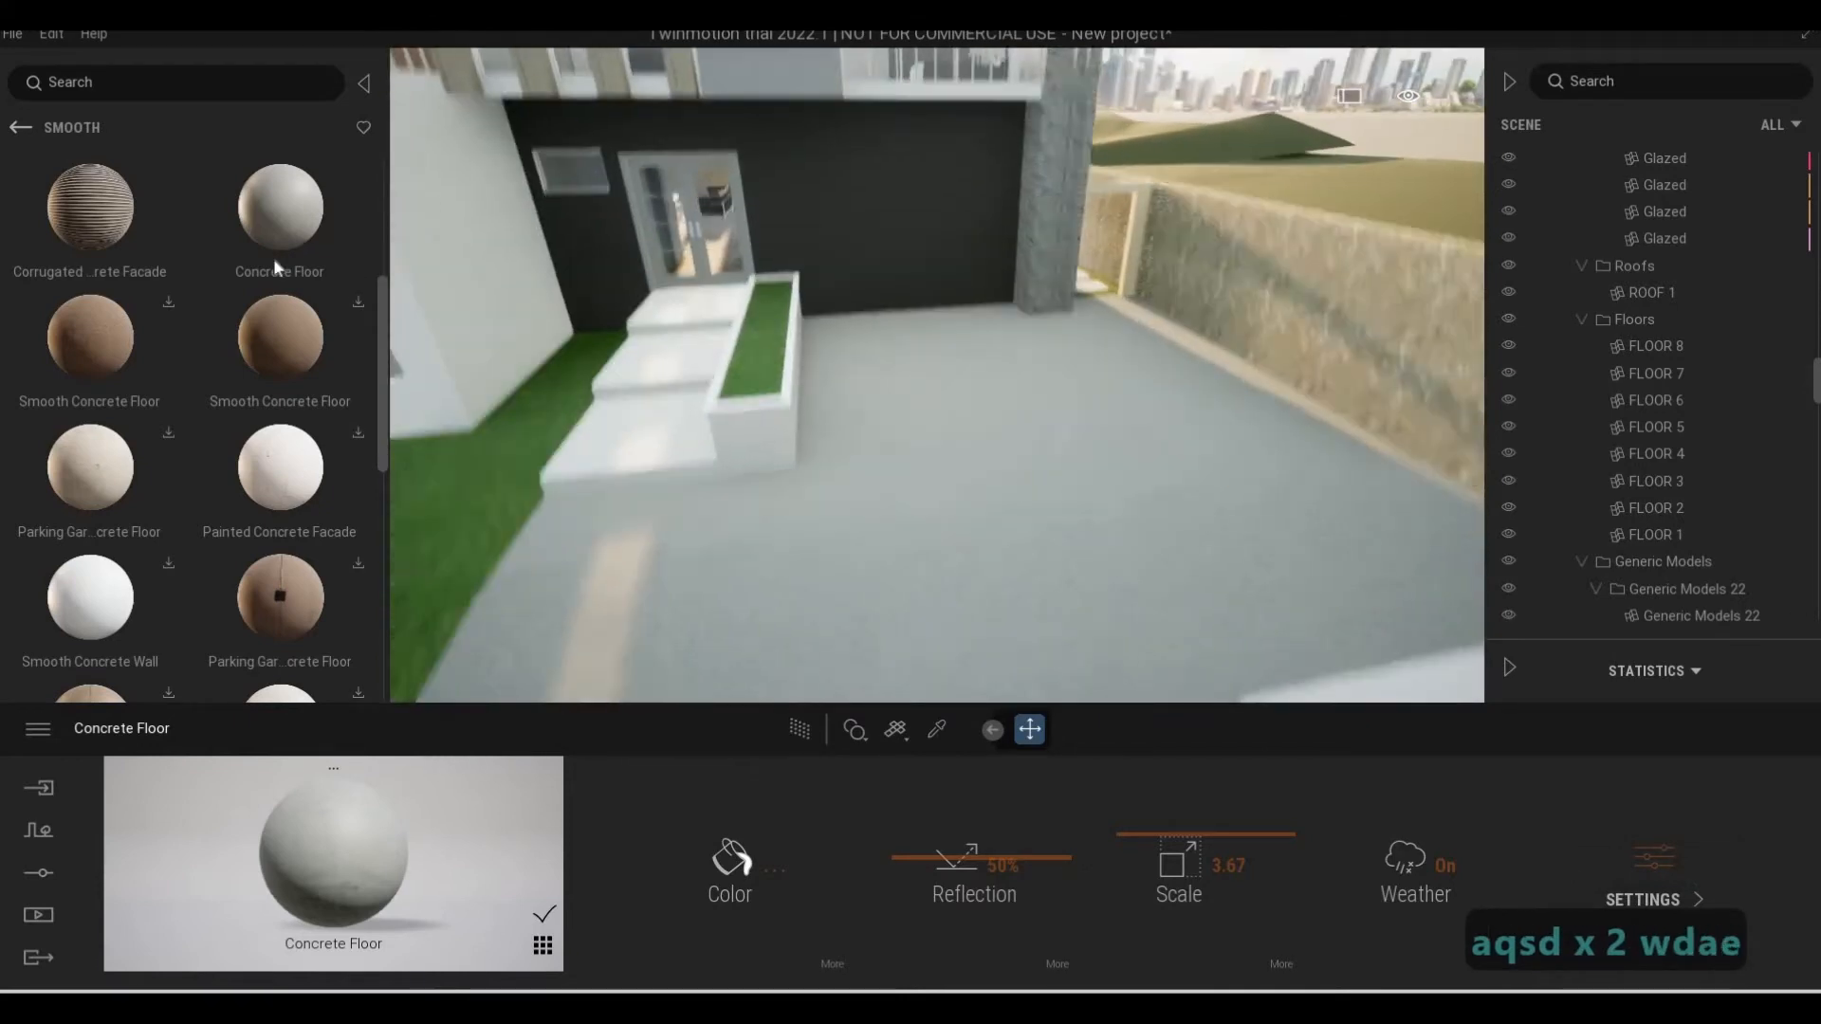
Find the Concrete Wall material beside the tan Concrete Floor in the Smooth concrete surfaces and download it
scroll(152, 384, "down", 3)
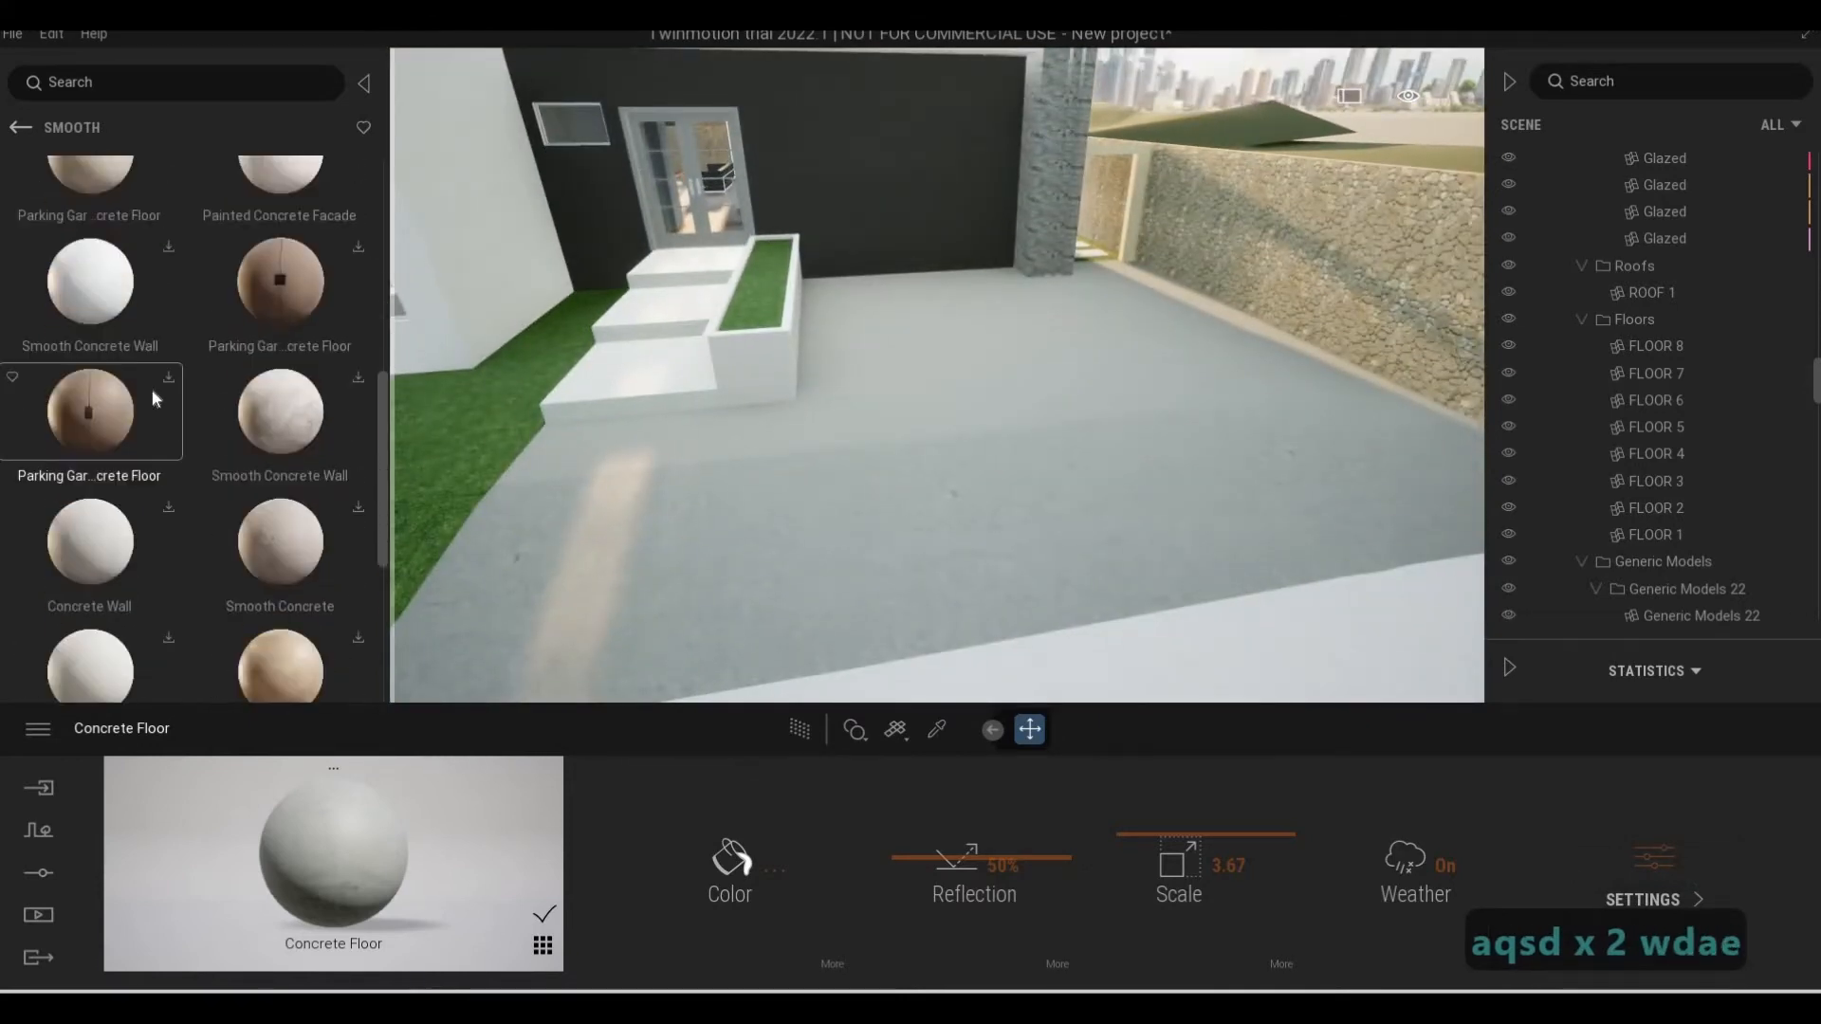
scroll(151, 389, "down", 3)
scroll(126, 352, "up", 1)
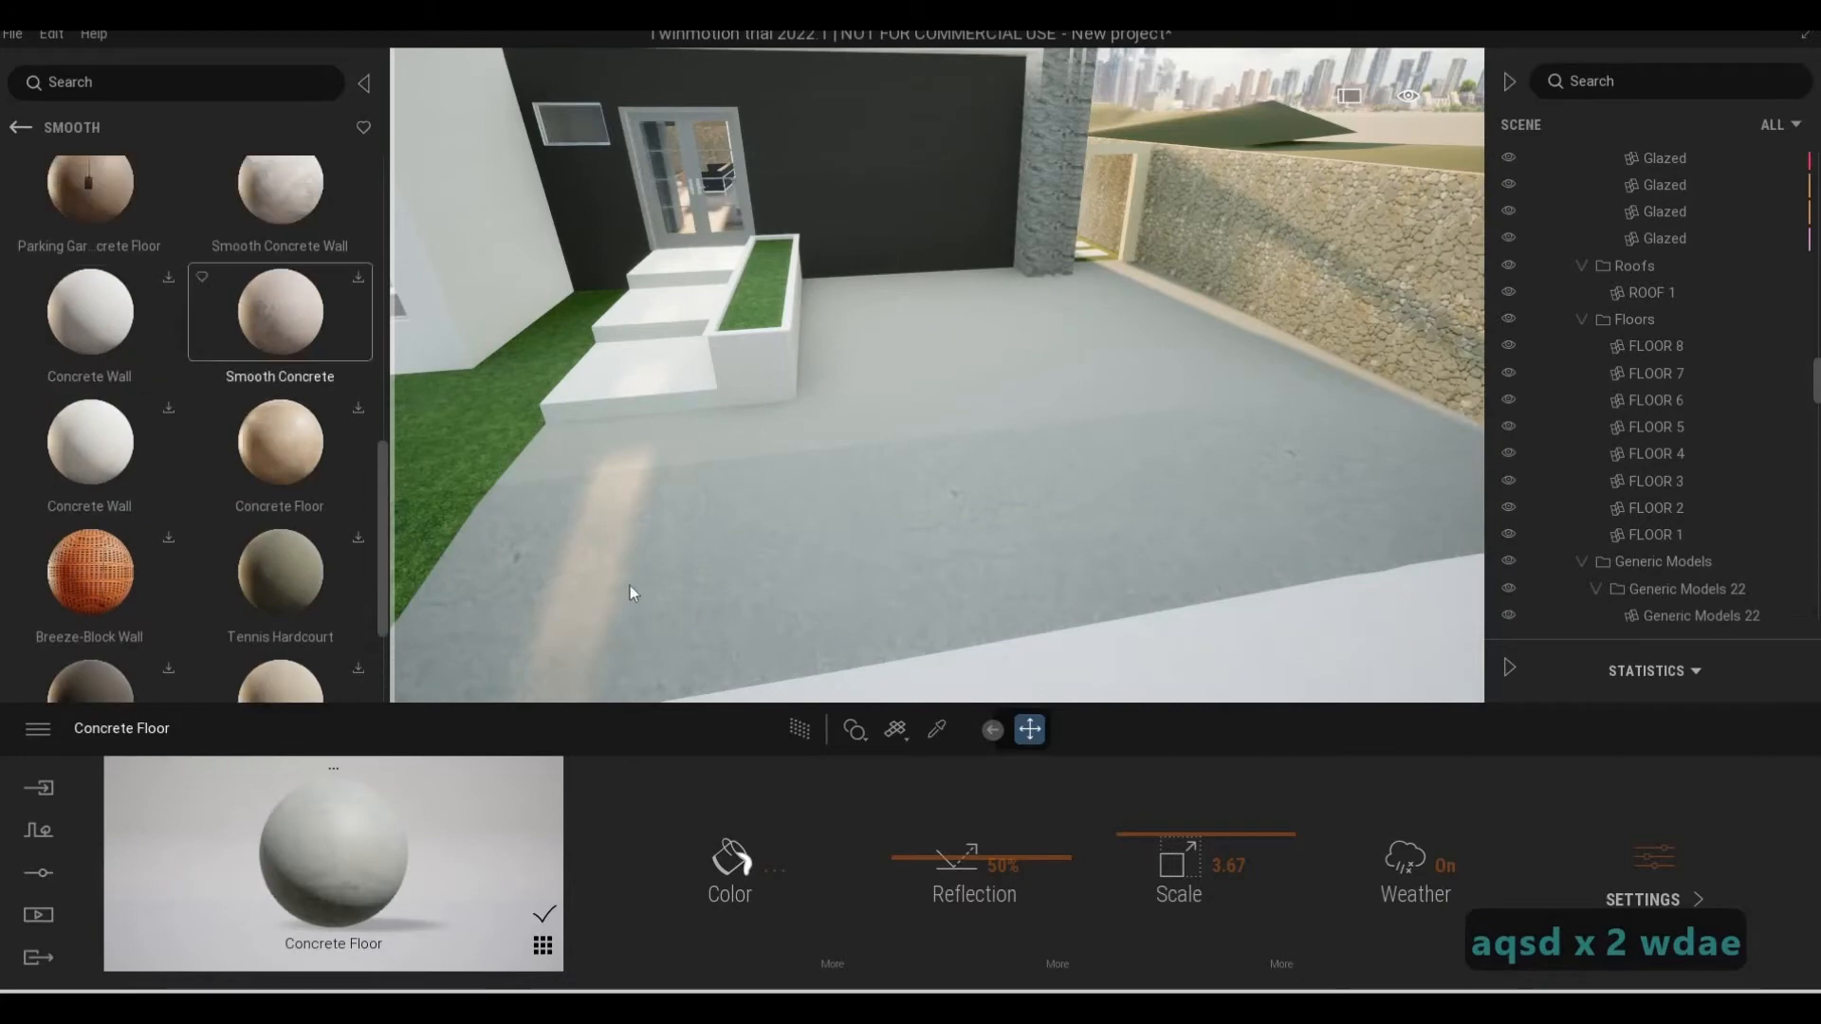
key("a")
key("a")
key("a")
key("a")
key("a")
key("a")
key("a")
key("a")
key("a")
key("a")
key("a")
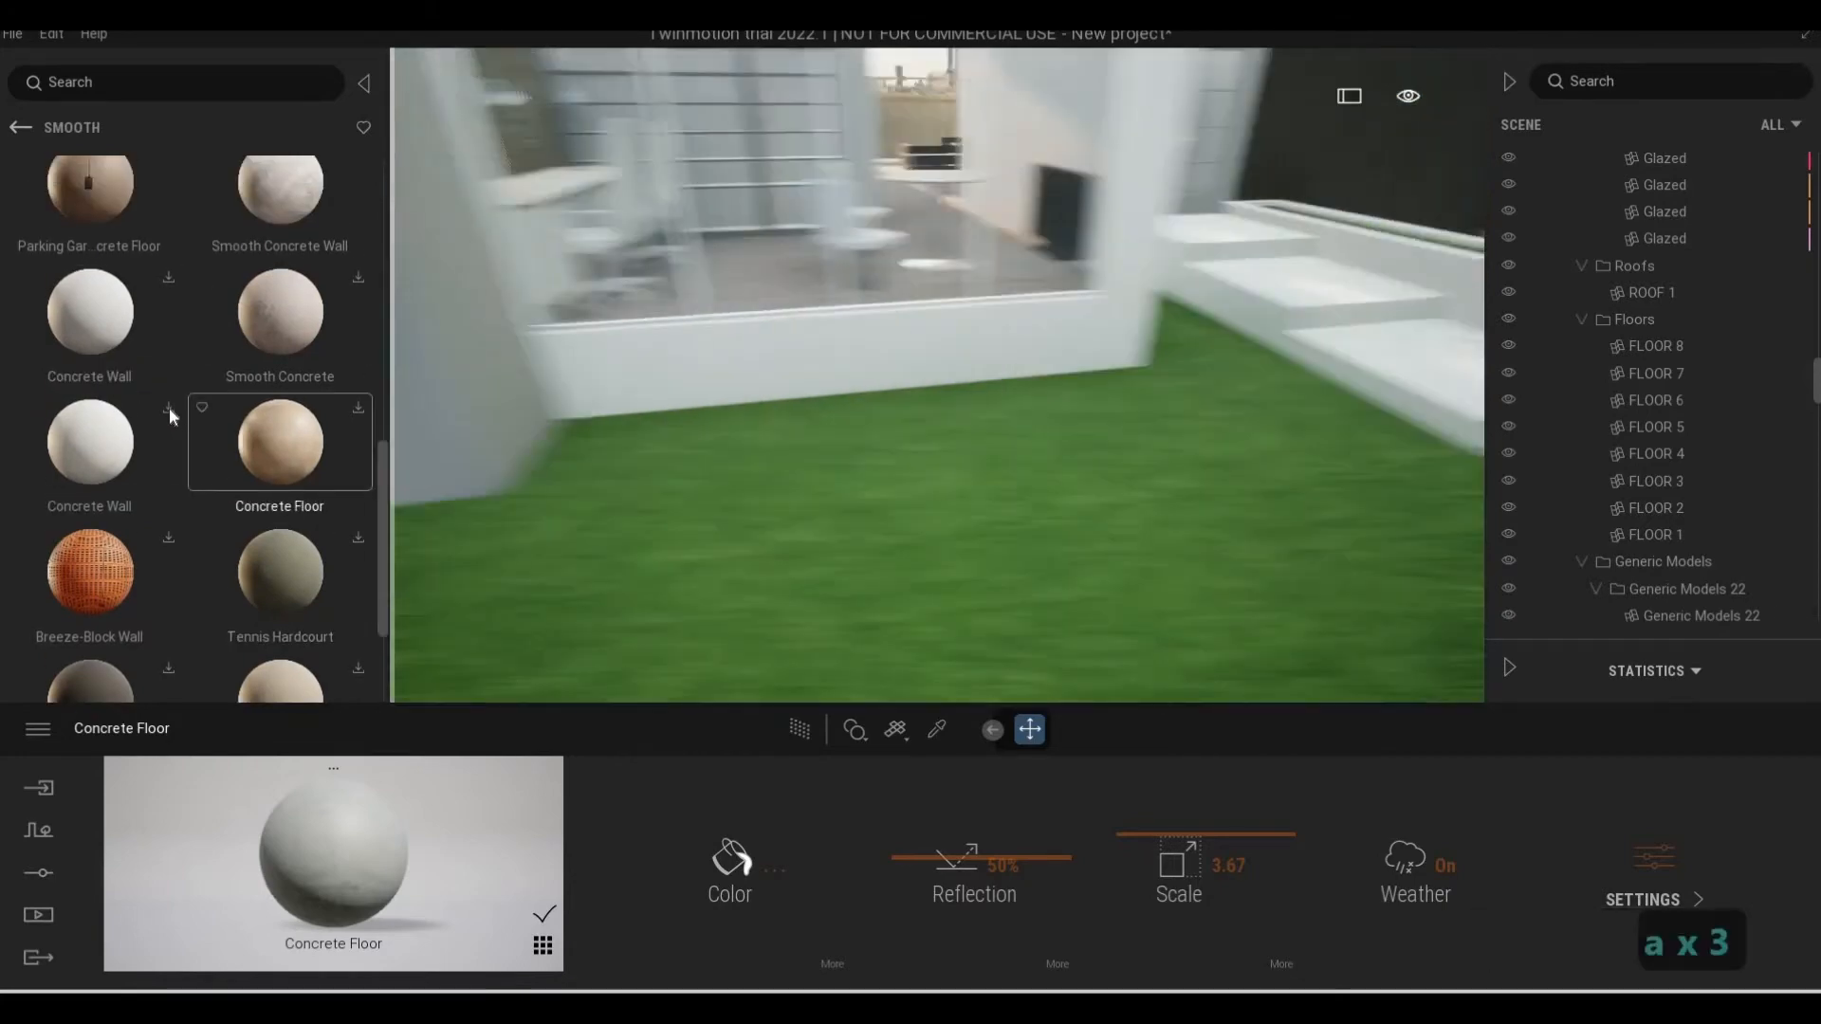
key("d")
key("q")
key("s")
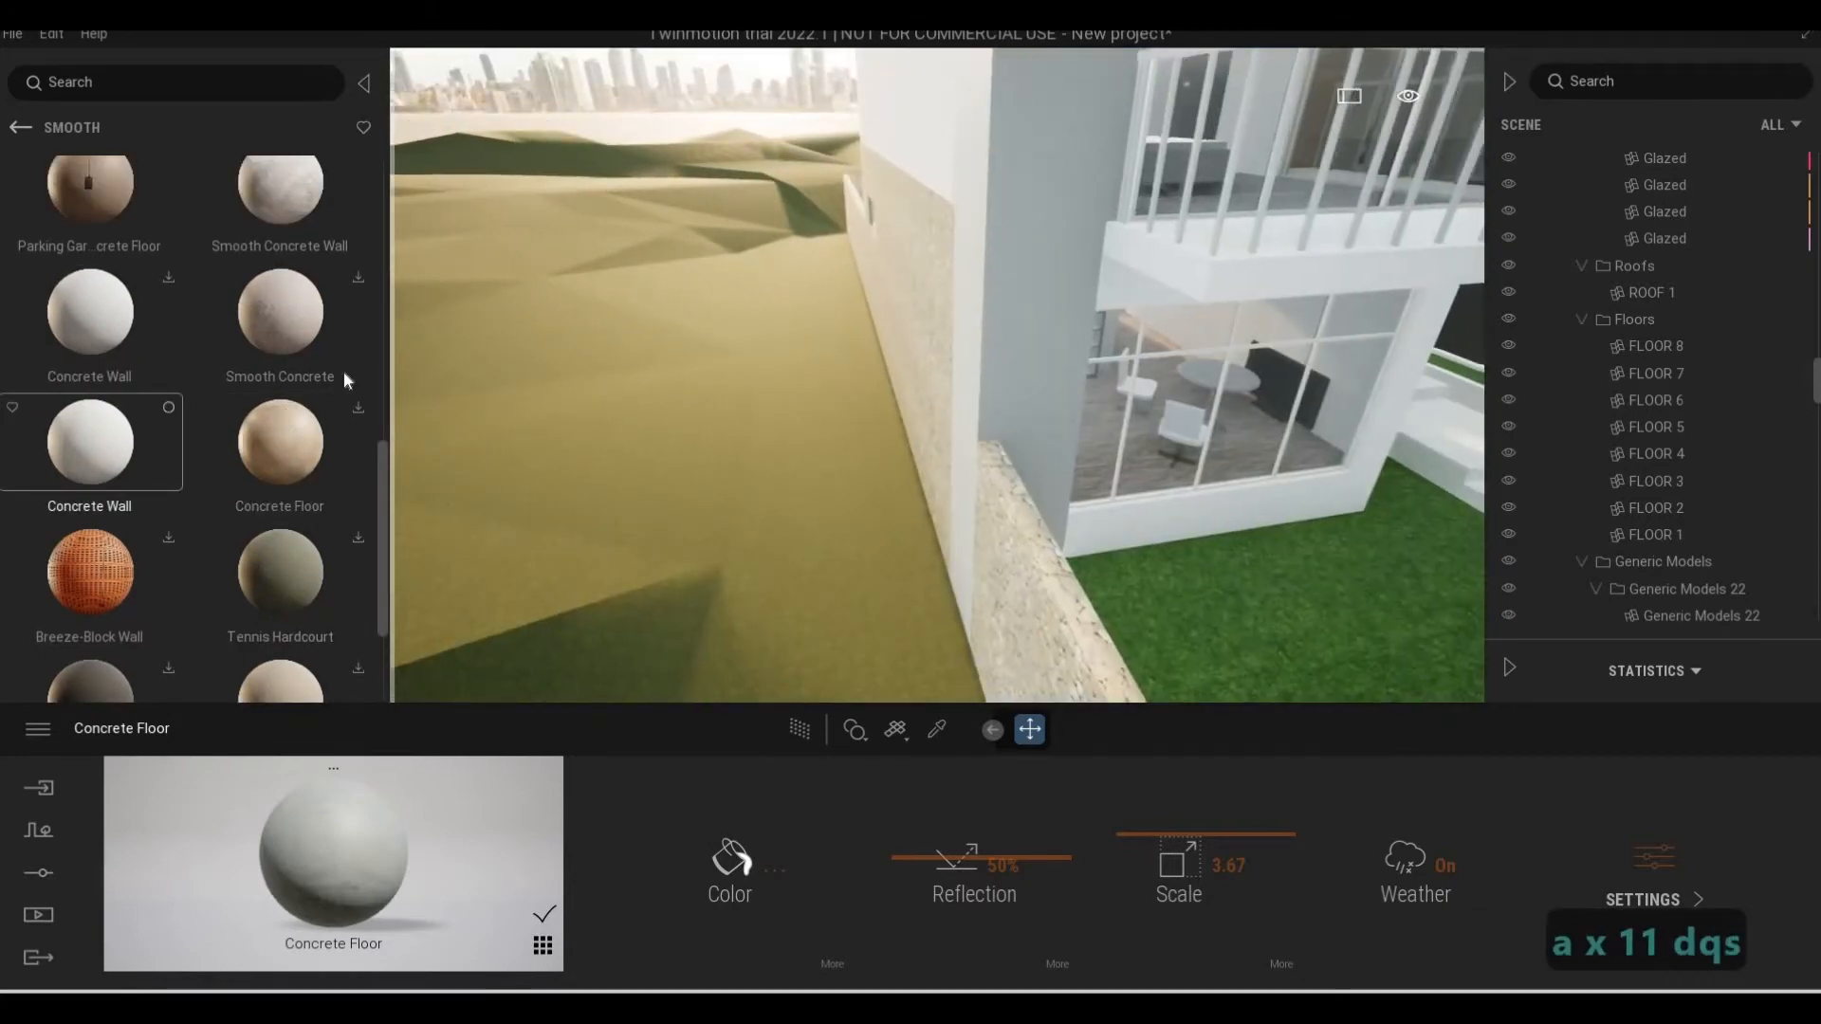
Apply the downloaded Concrete Wall material to the gray wall beside the corner balcony
key("d")
key("a")
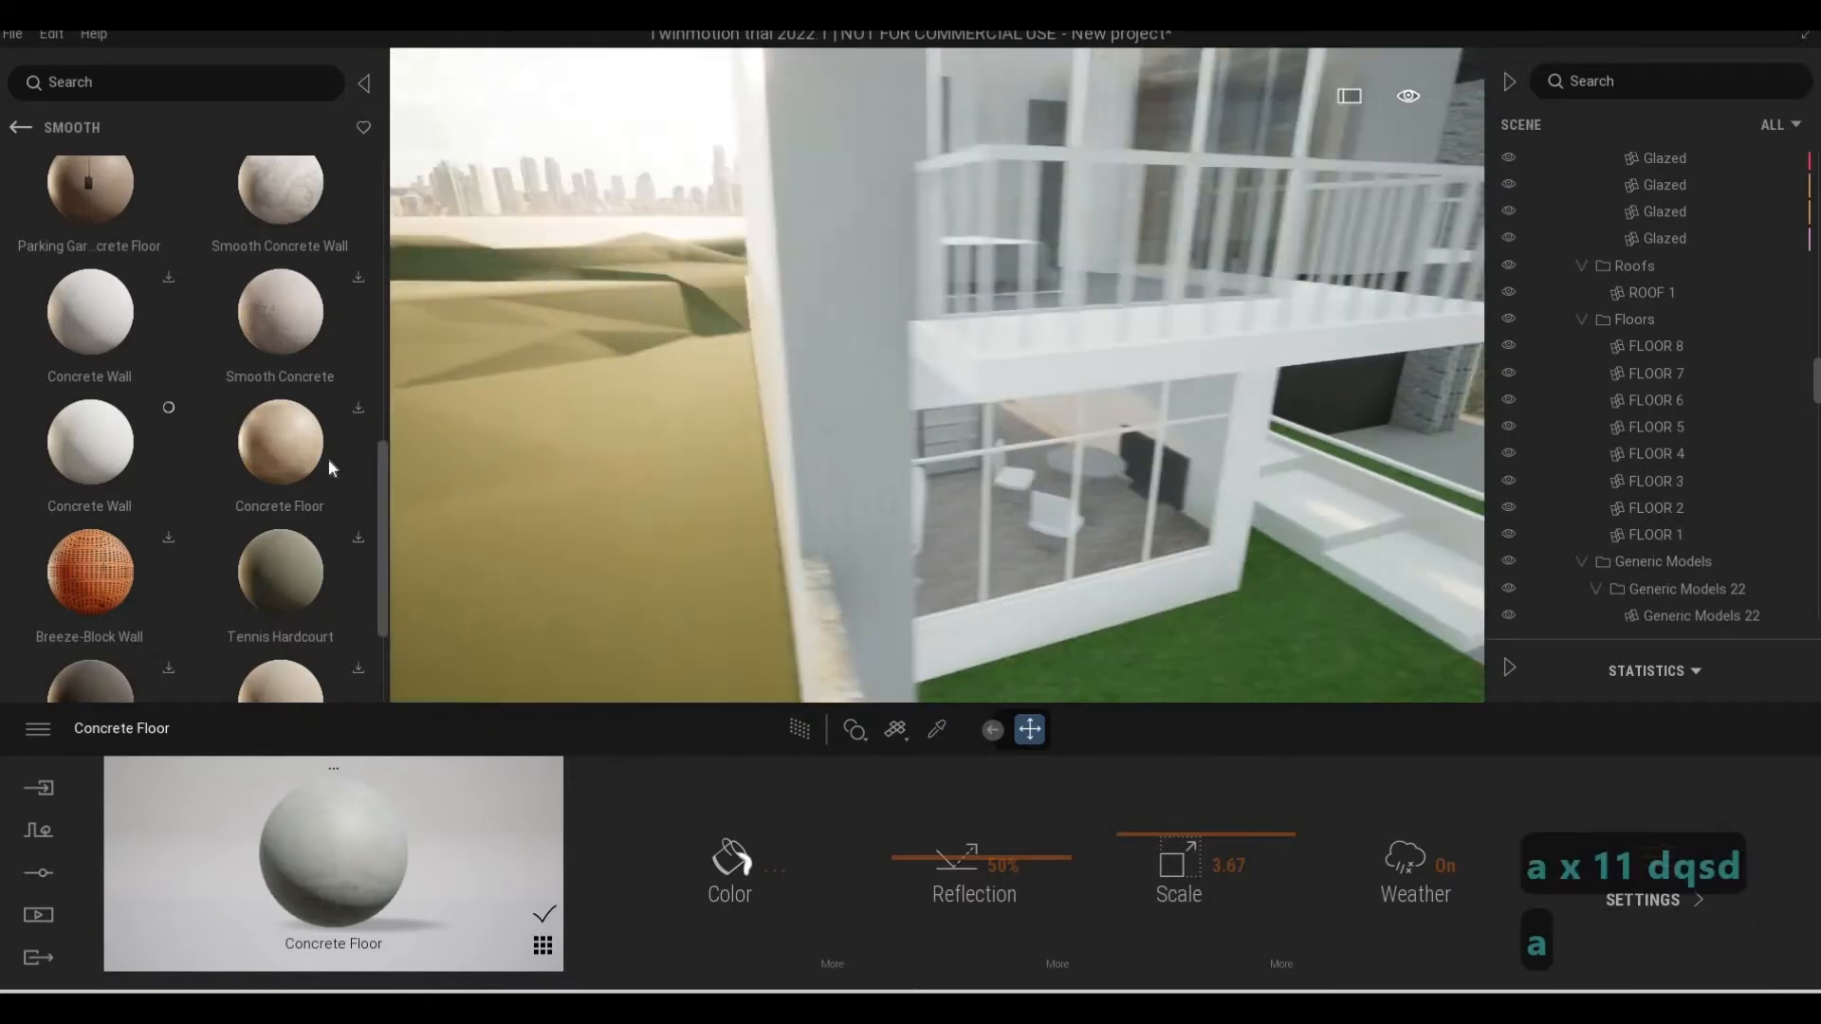
key("d")
scroll(133, 494, "down", 1)
scroll(133, 493, "down", 3)
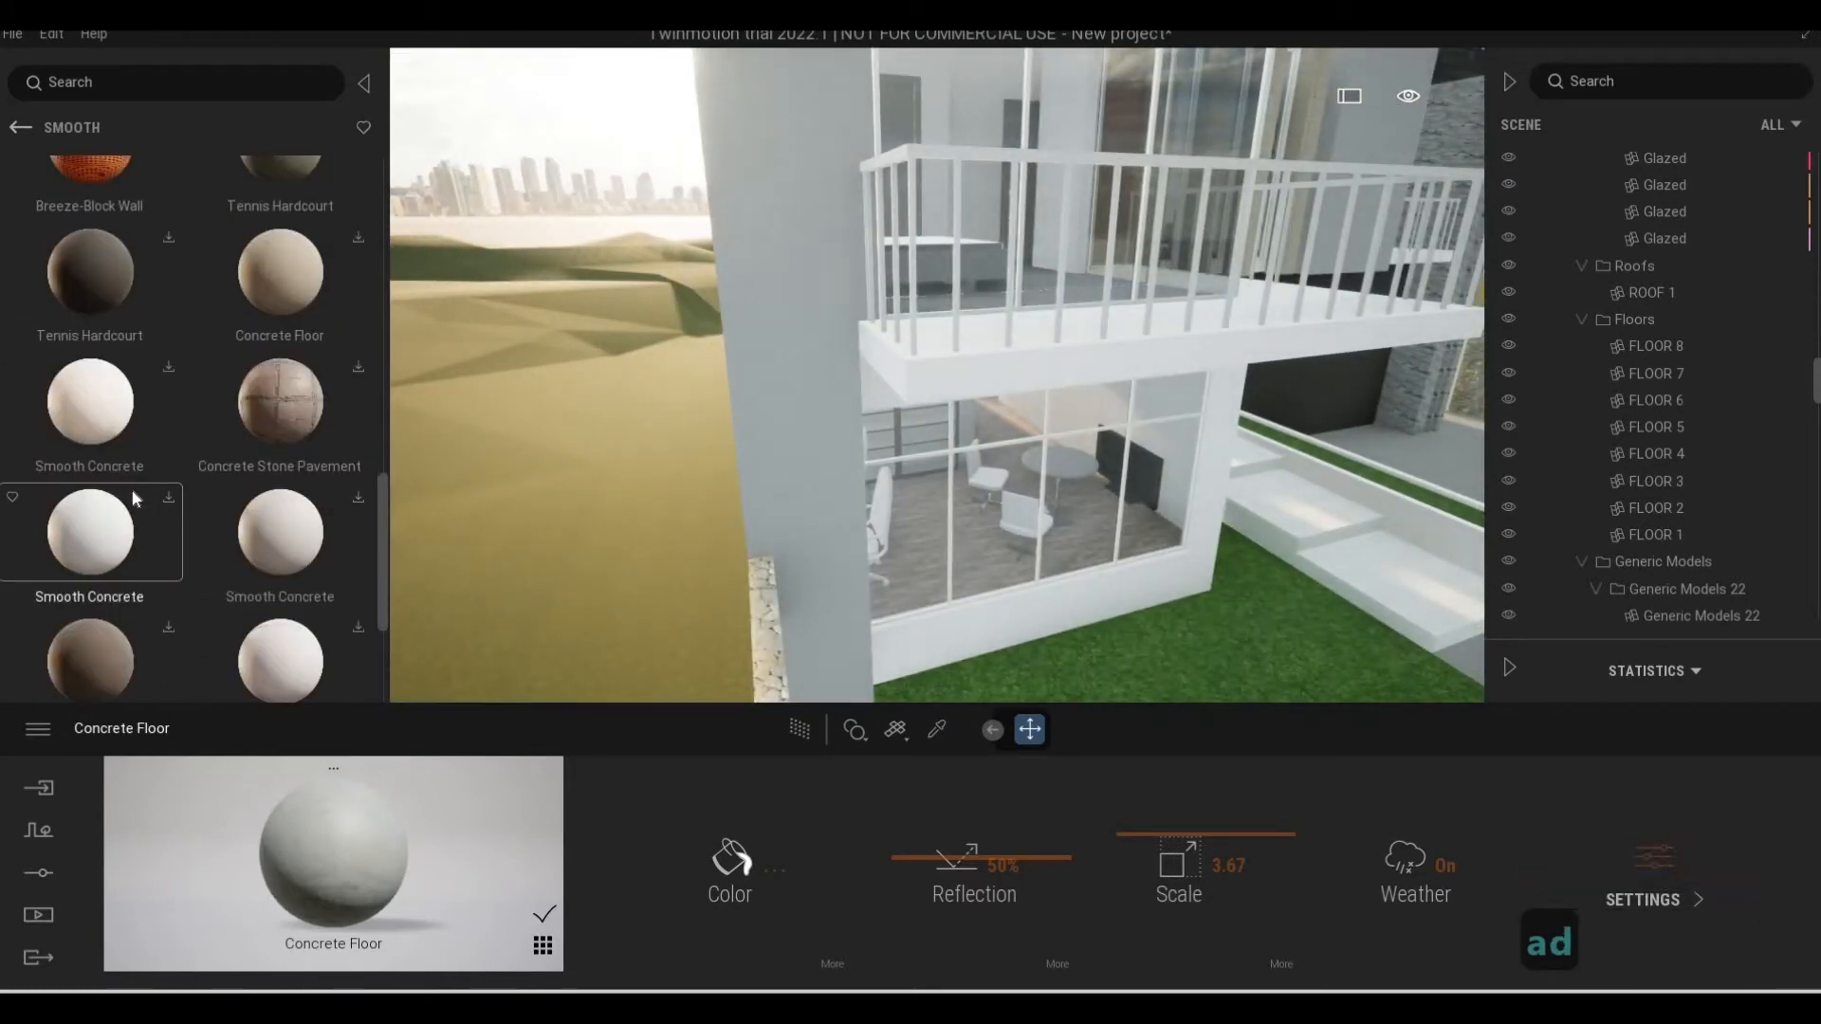
scroll(138, 488, "up", 3)
left_click_drag(622, 282, 768, 278)
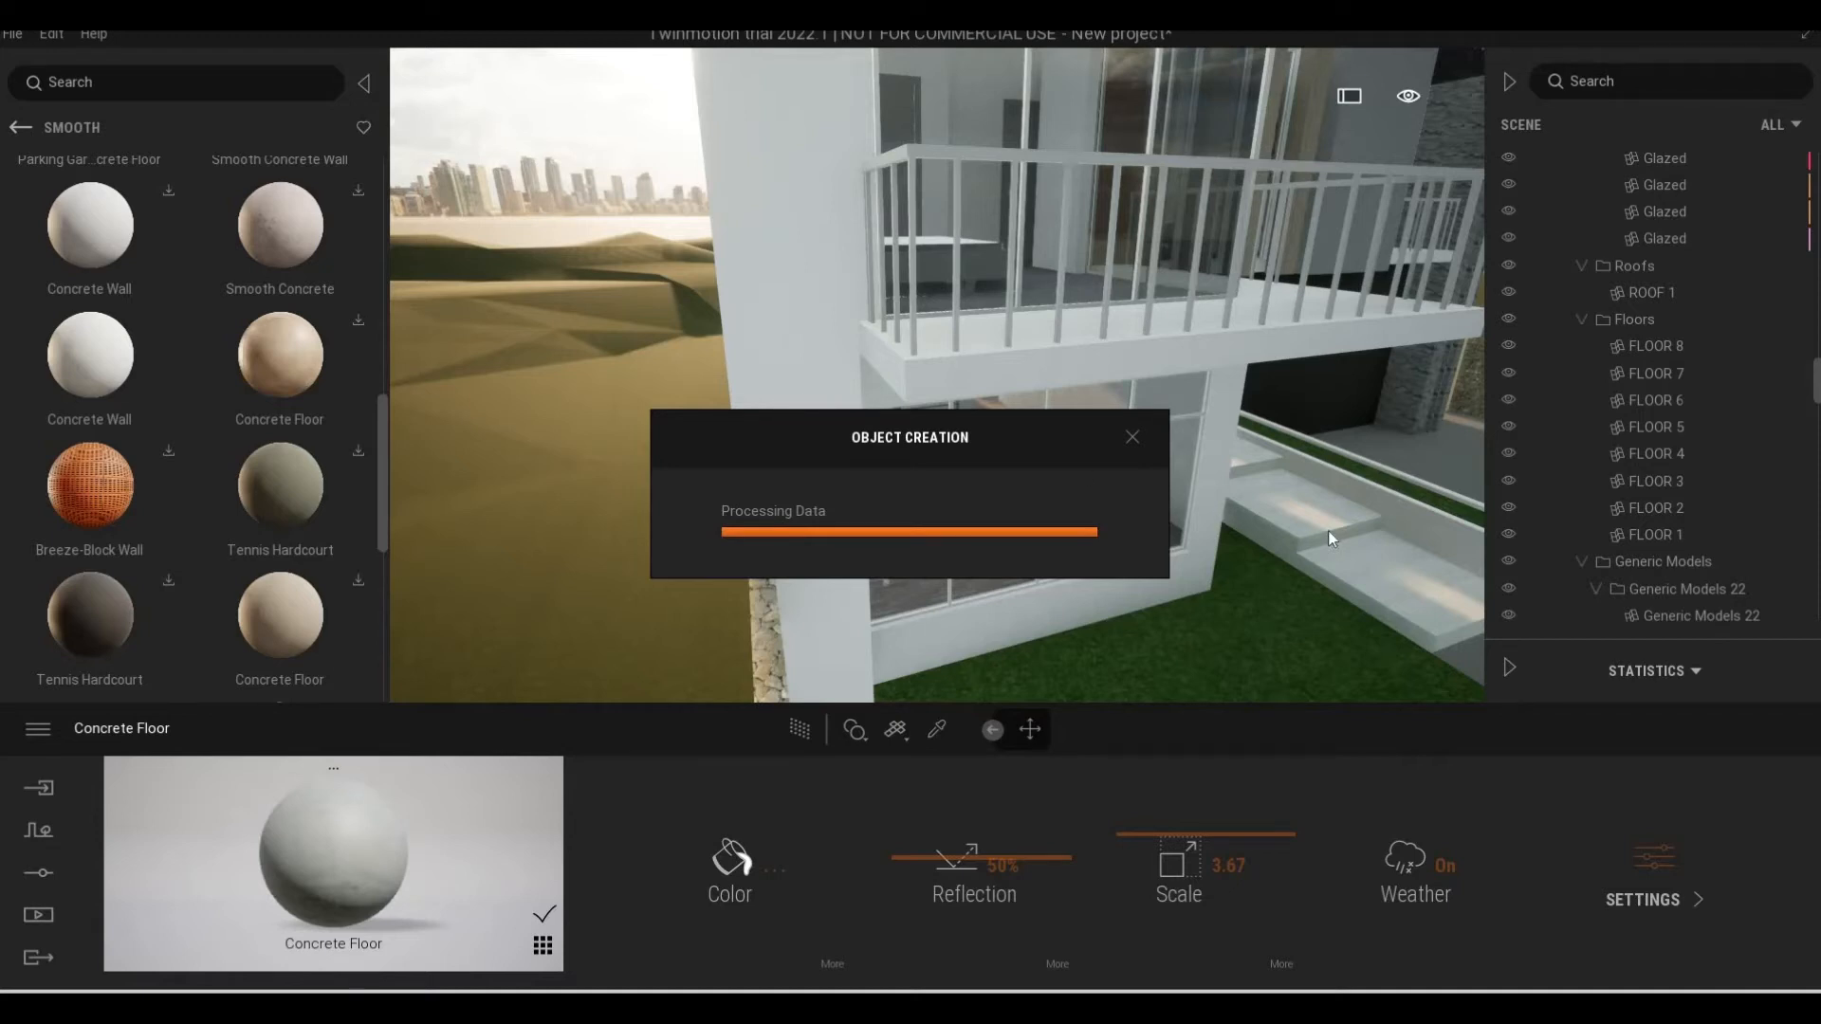
right_click_drag(1327, 533, 1242, 408)
Set the color of the wall's Concrete Wall material to gray 7C7C7C
key("q")
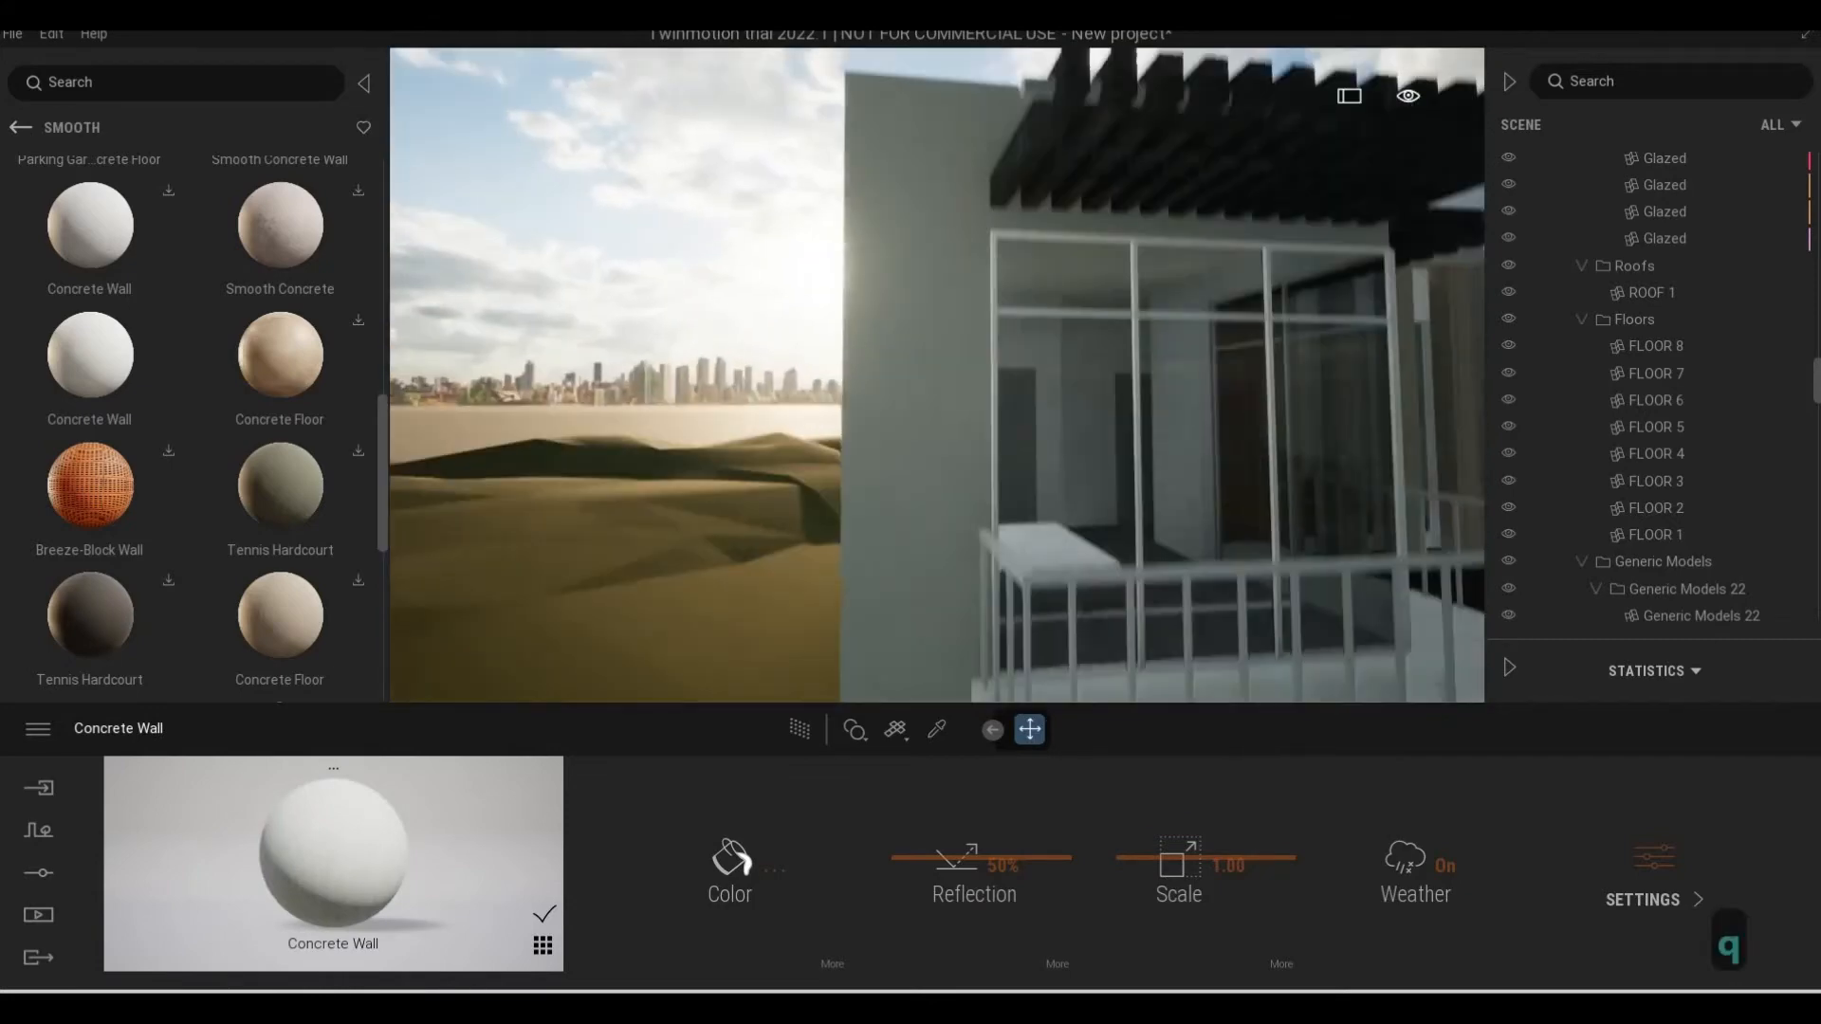
key("w")
key("d")
key("s")
key("w")
key("w")
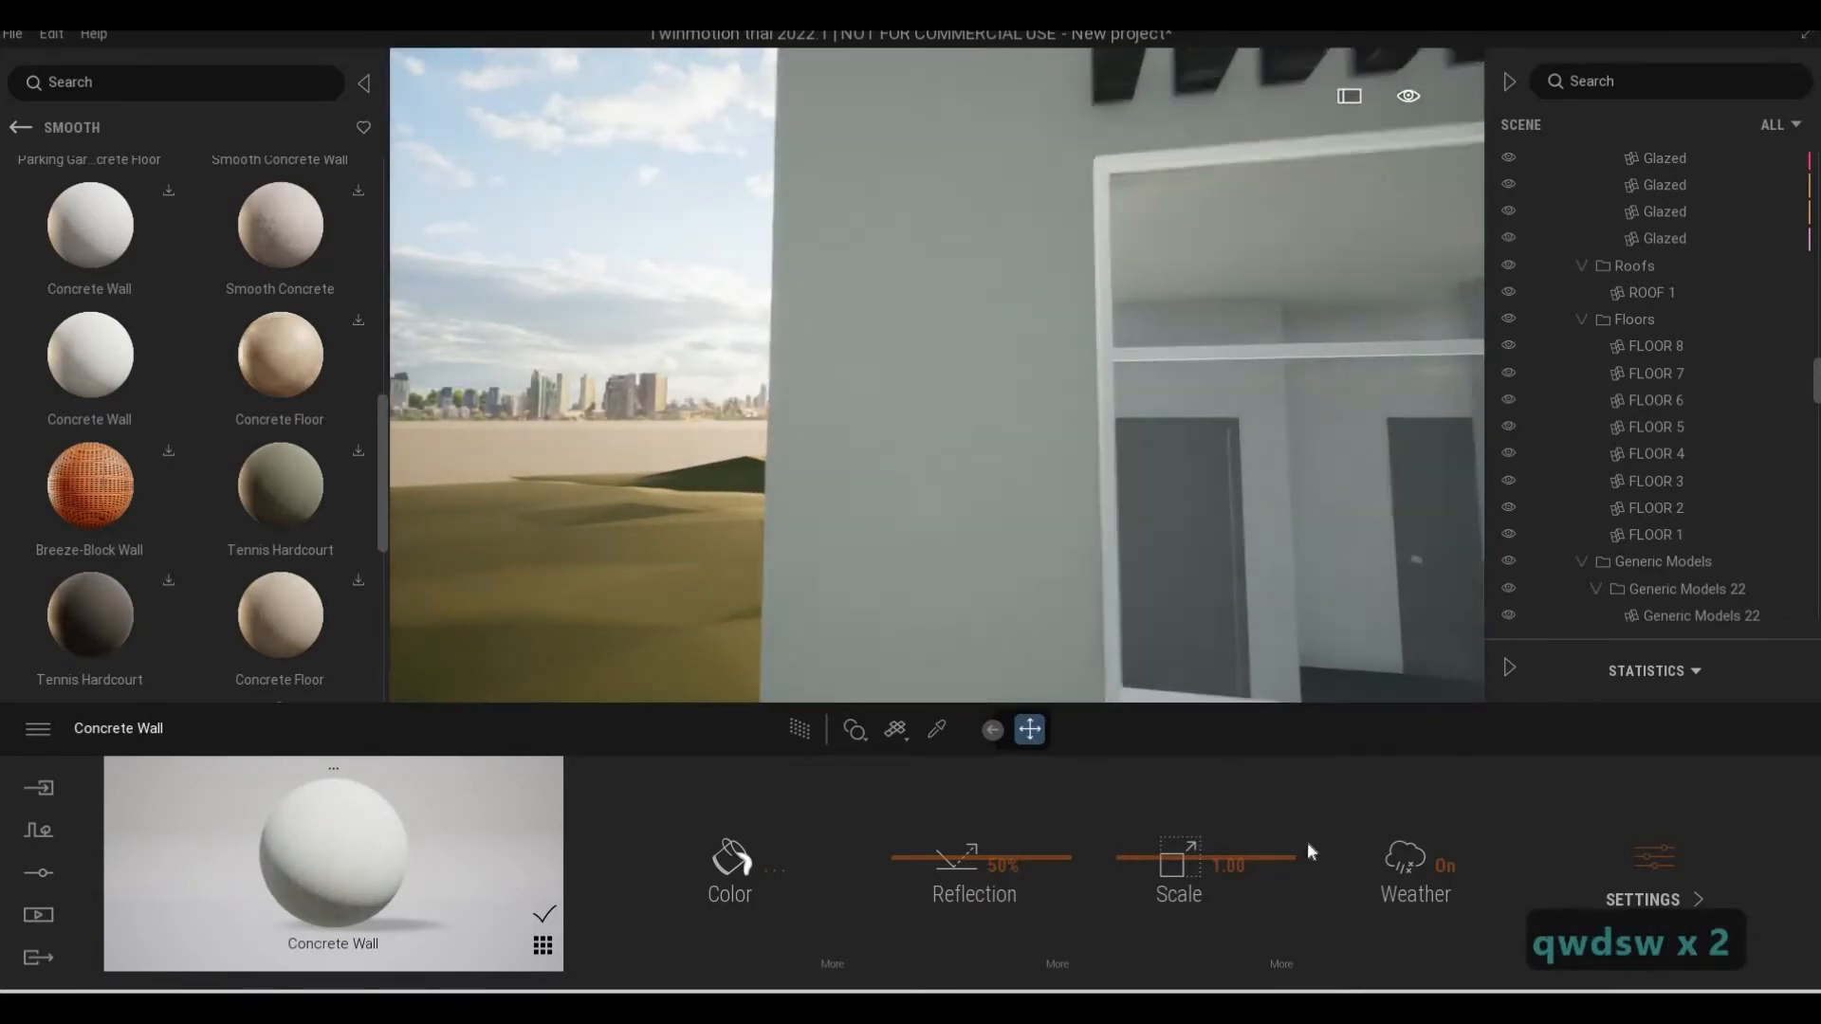
left_click(732, 869)
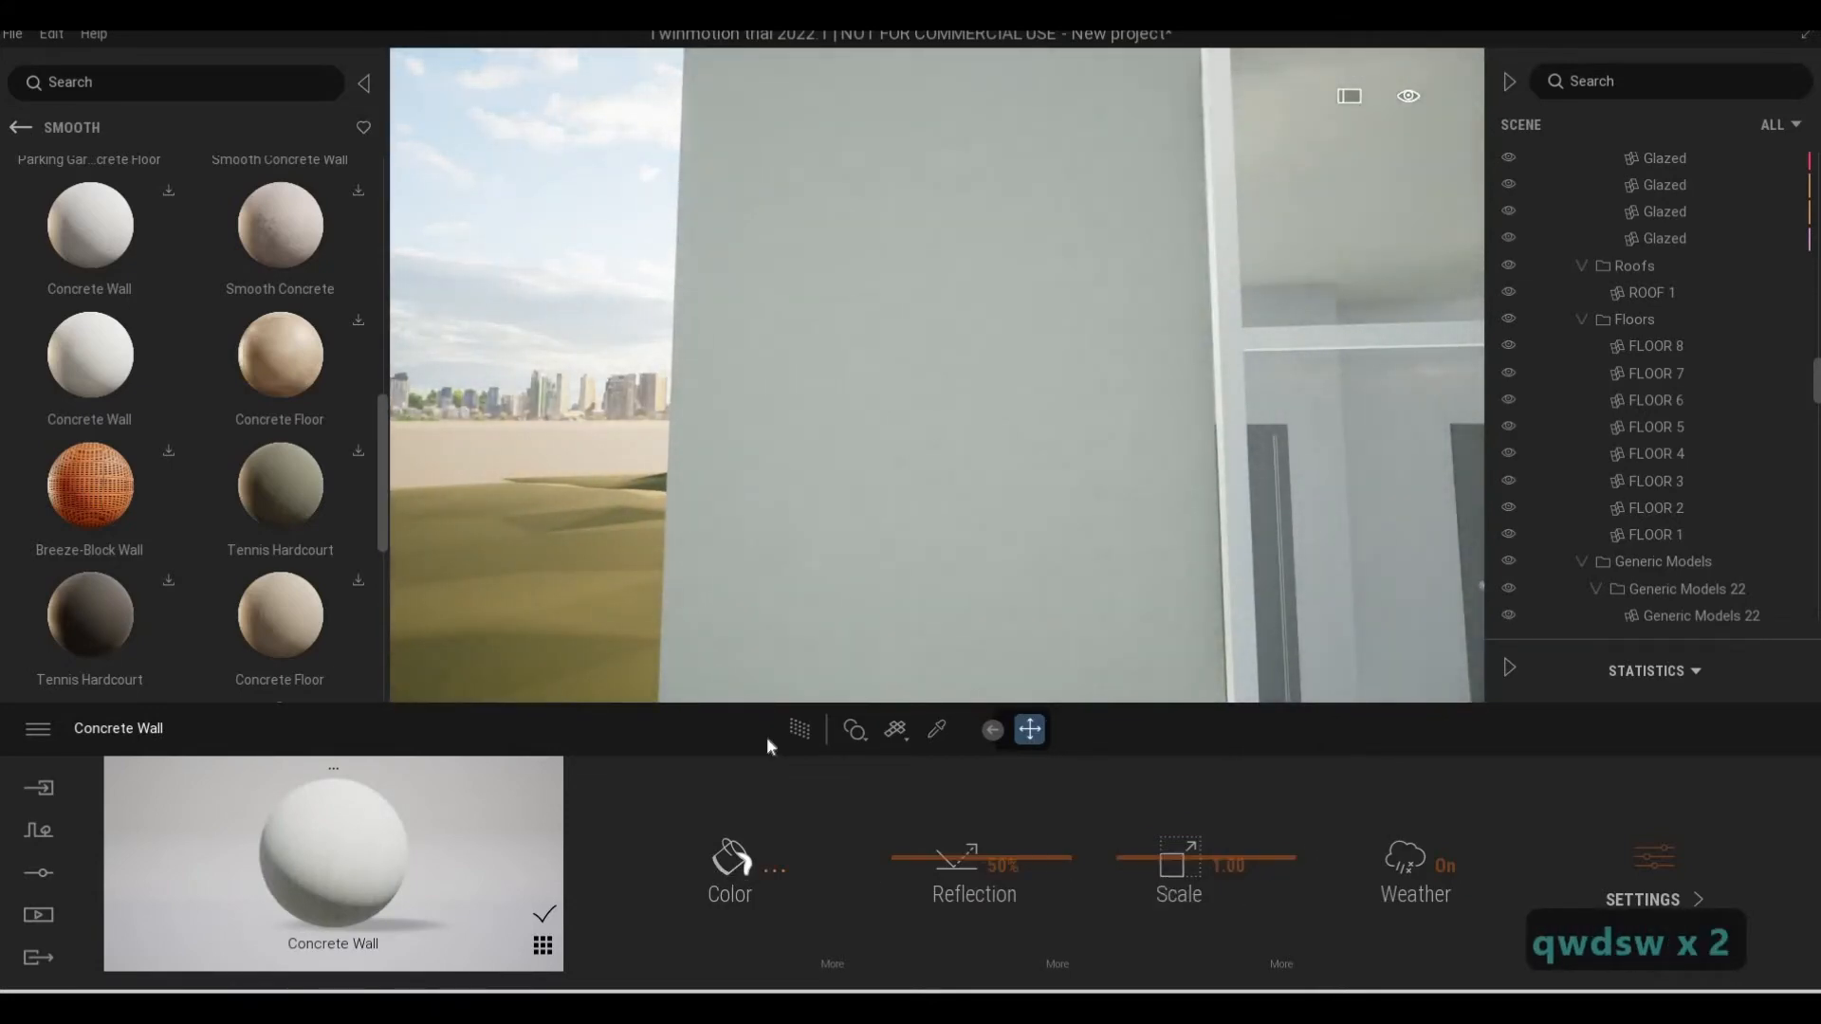
left_click_drag(890, 468, 889, 480)
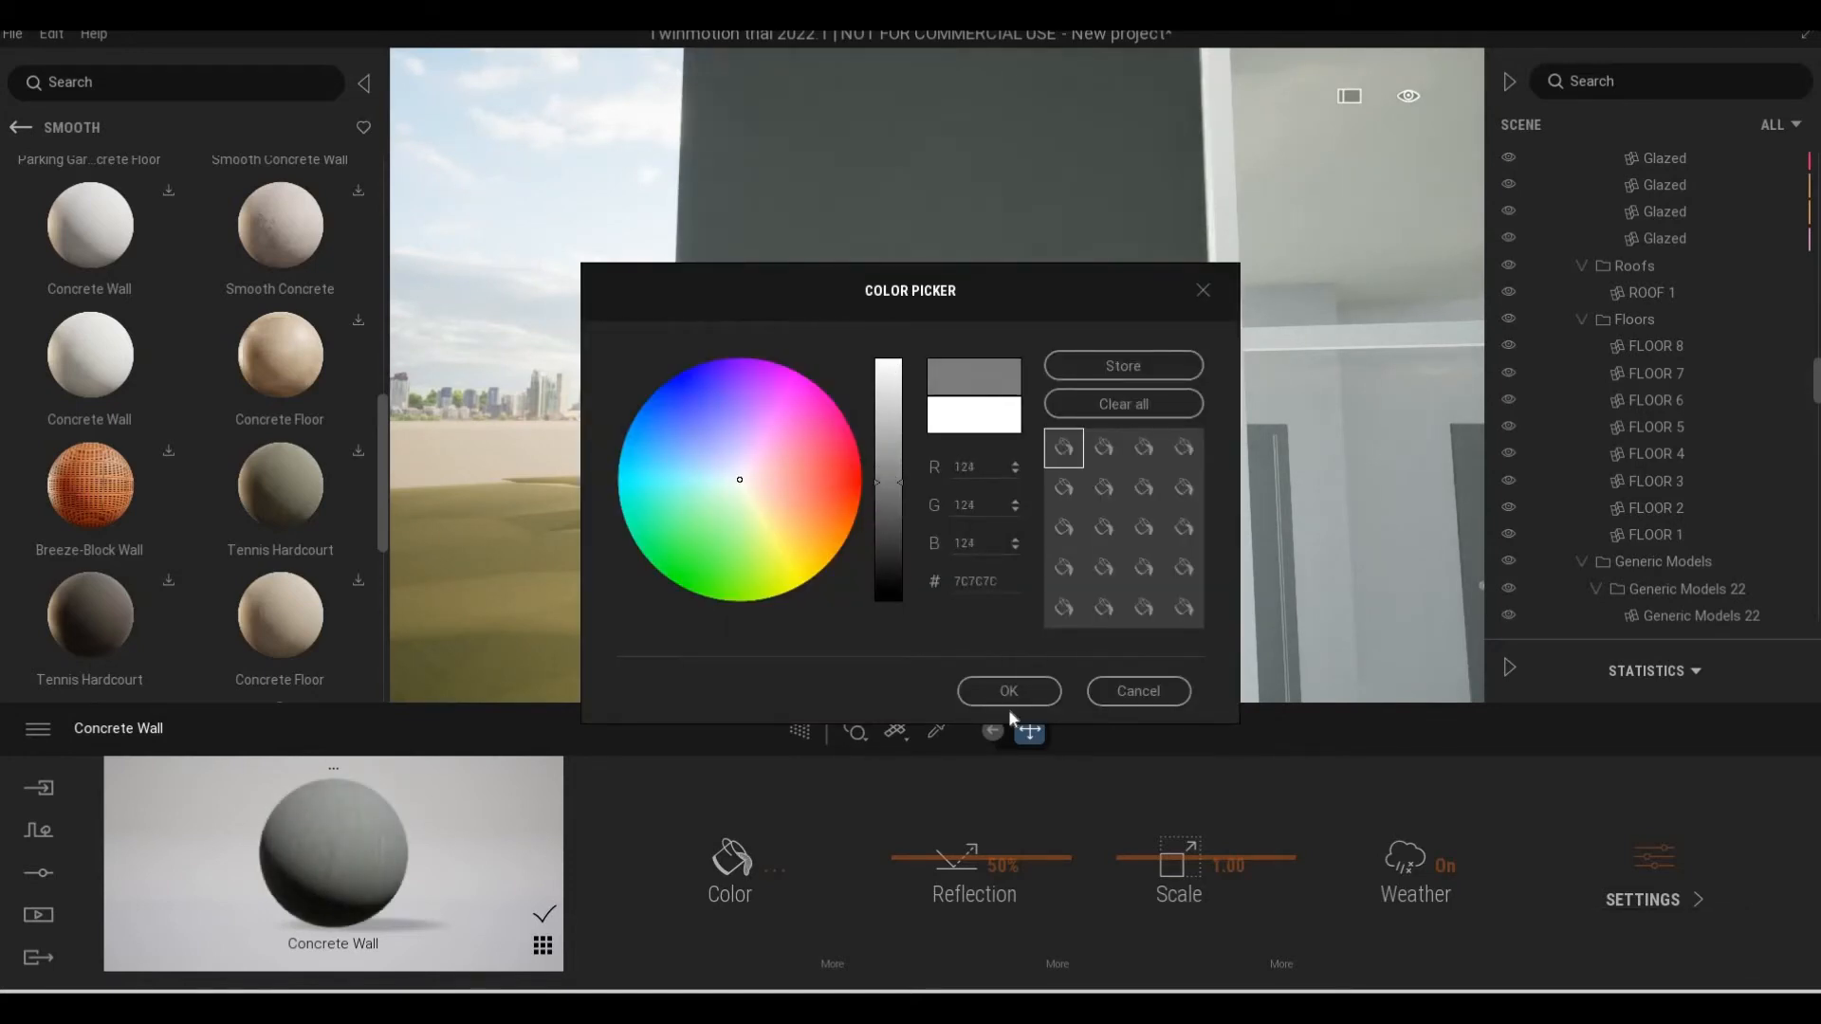
left_click(993, 690)
Examine the recolored wall from the front and around the corner along the white side facade
key("s")
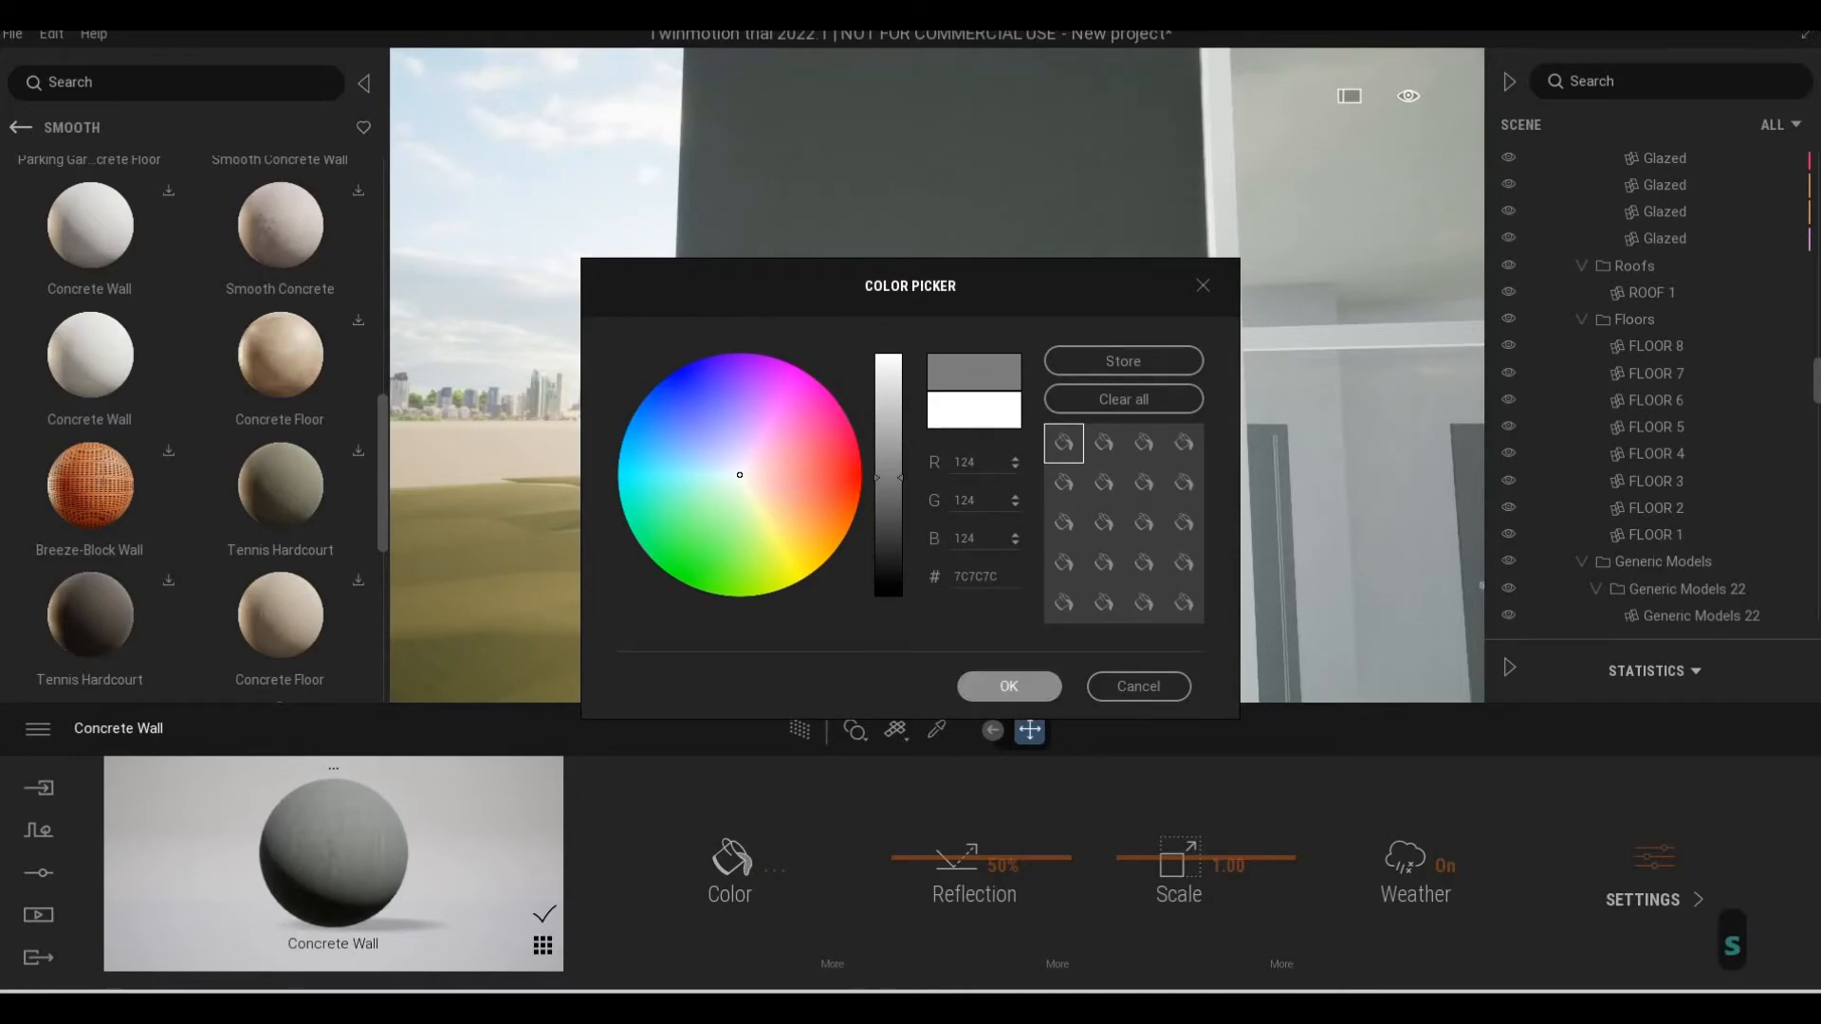
key("a")
key("d")
key("d")
key("d")
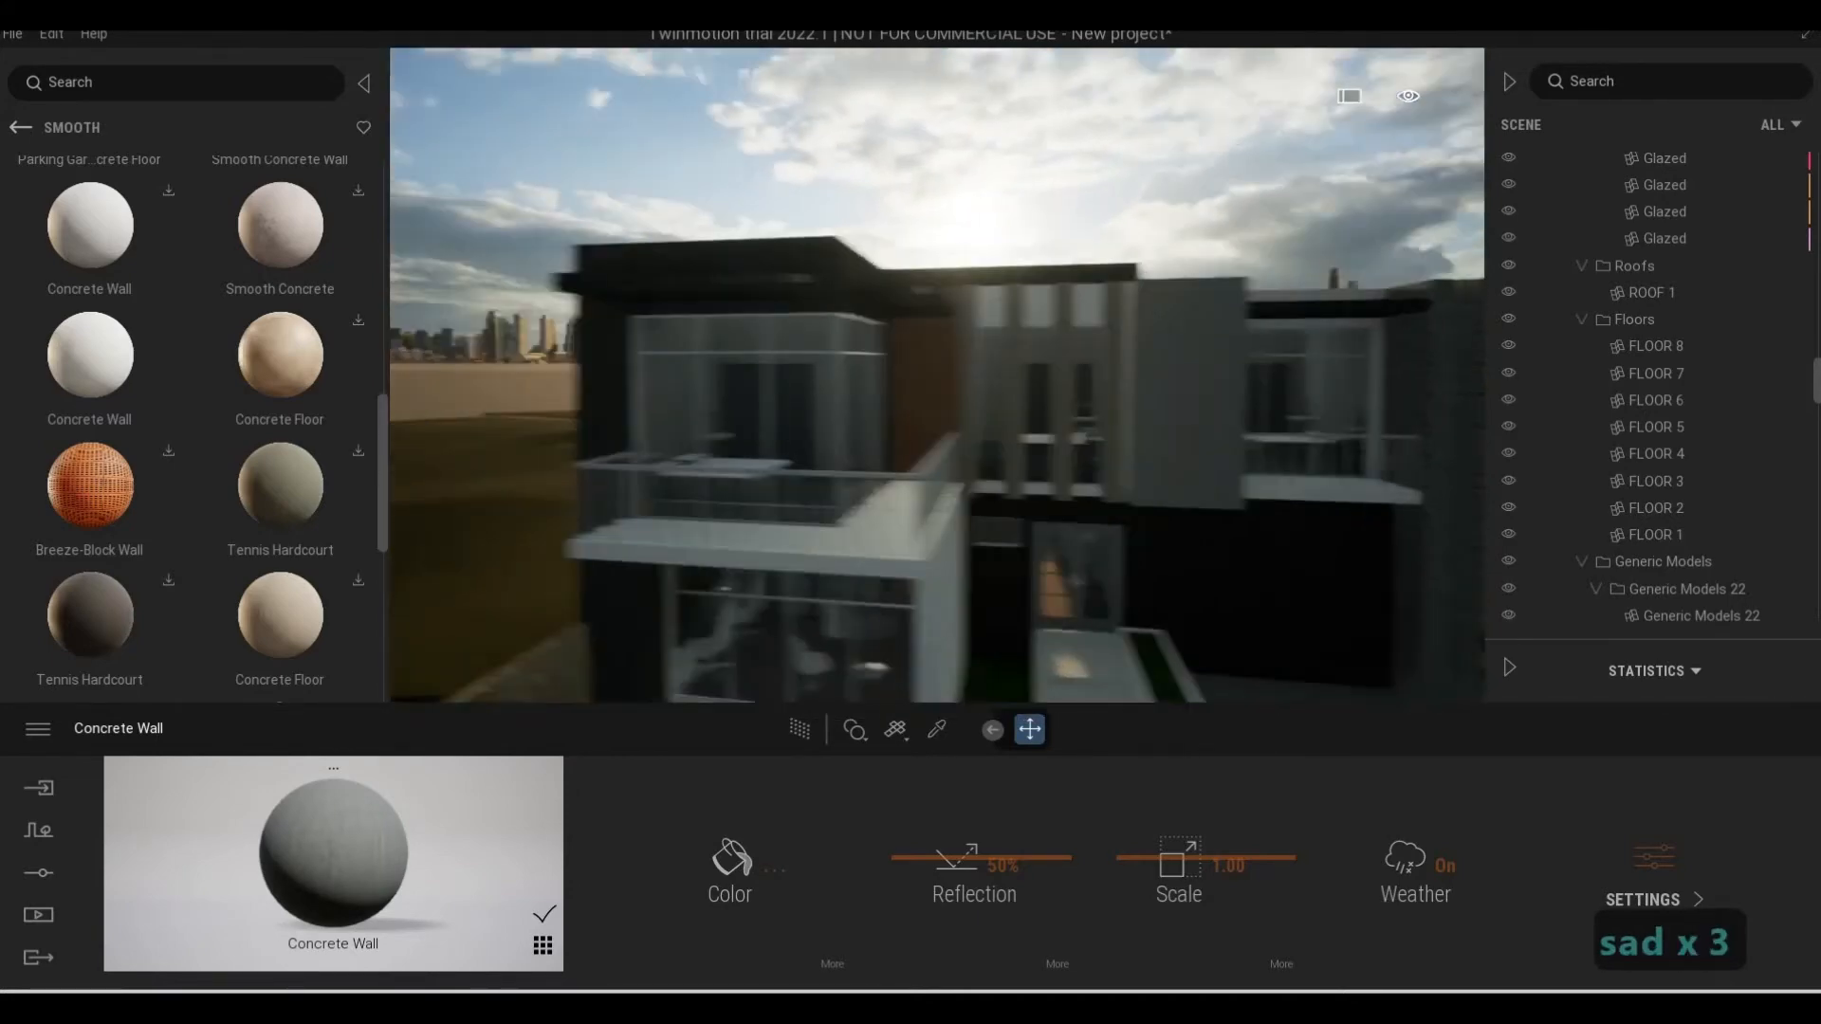
key("w")
key("d")
key("a")
key("a")
key("a")
key("a")
key("a")
key("a")
key("a")
key("a")
key("a")
key("w")
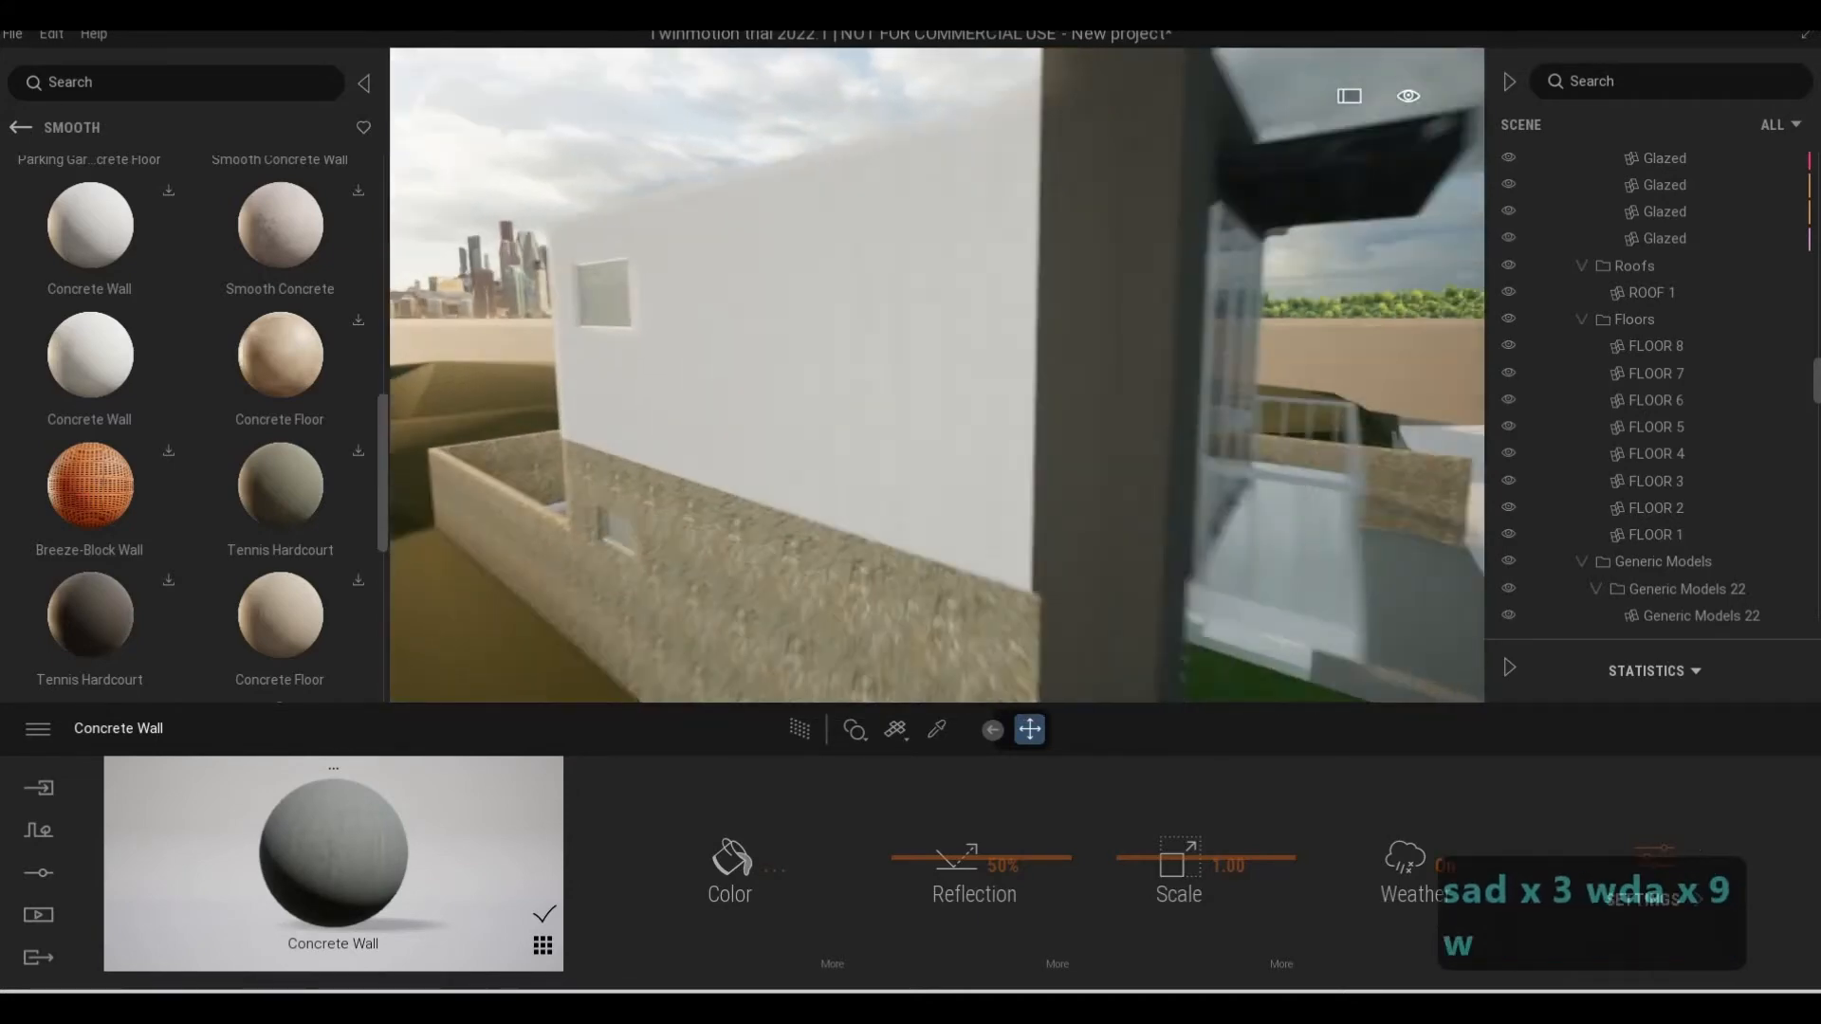
Examine the front facade from the corner balcony and its pergola across to the entrance and stone column
key("d")
key("d")
key("s")
key("e")
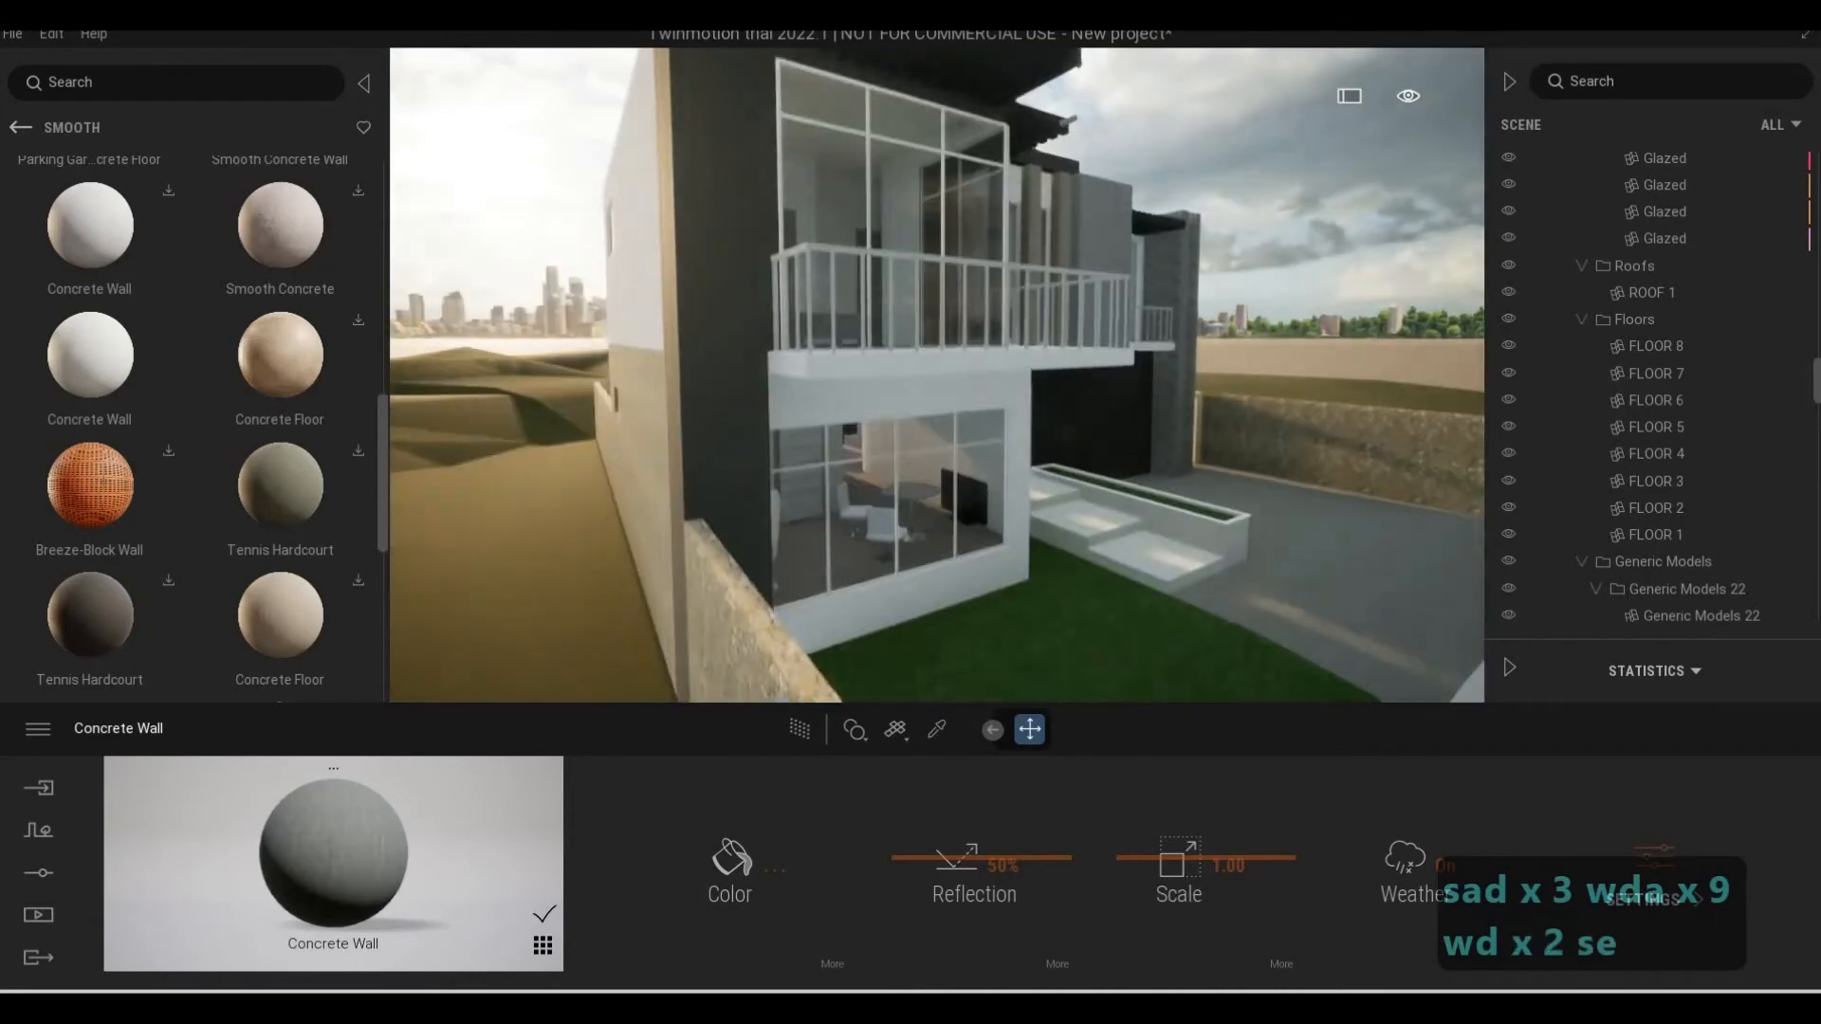
key("a")
key("d")
key("s")
key("e")
key("a")
key("d")
key("w")
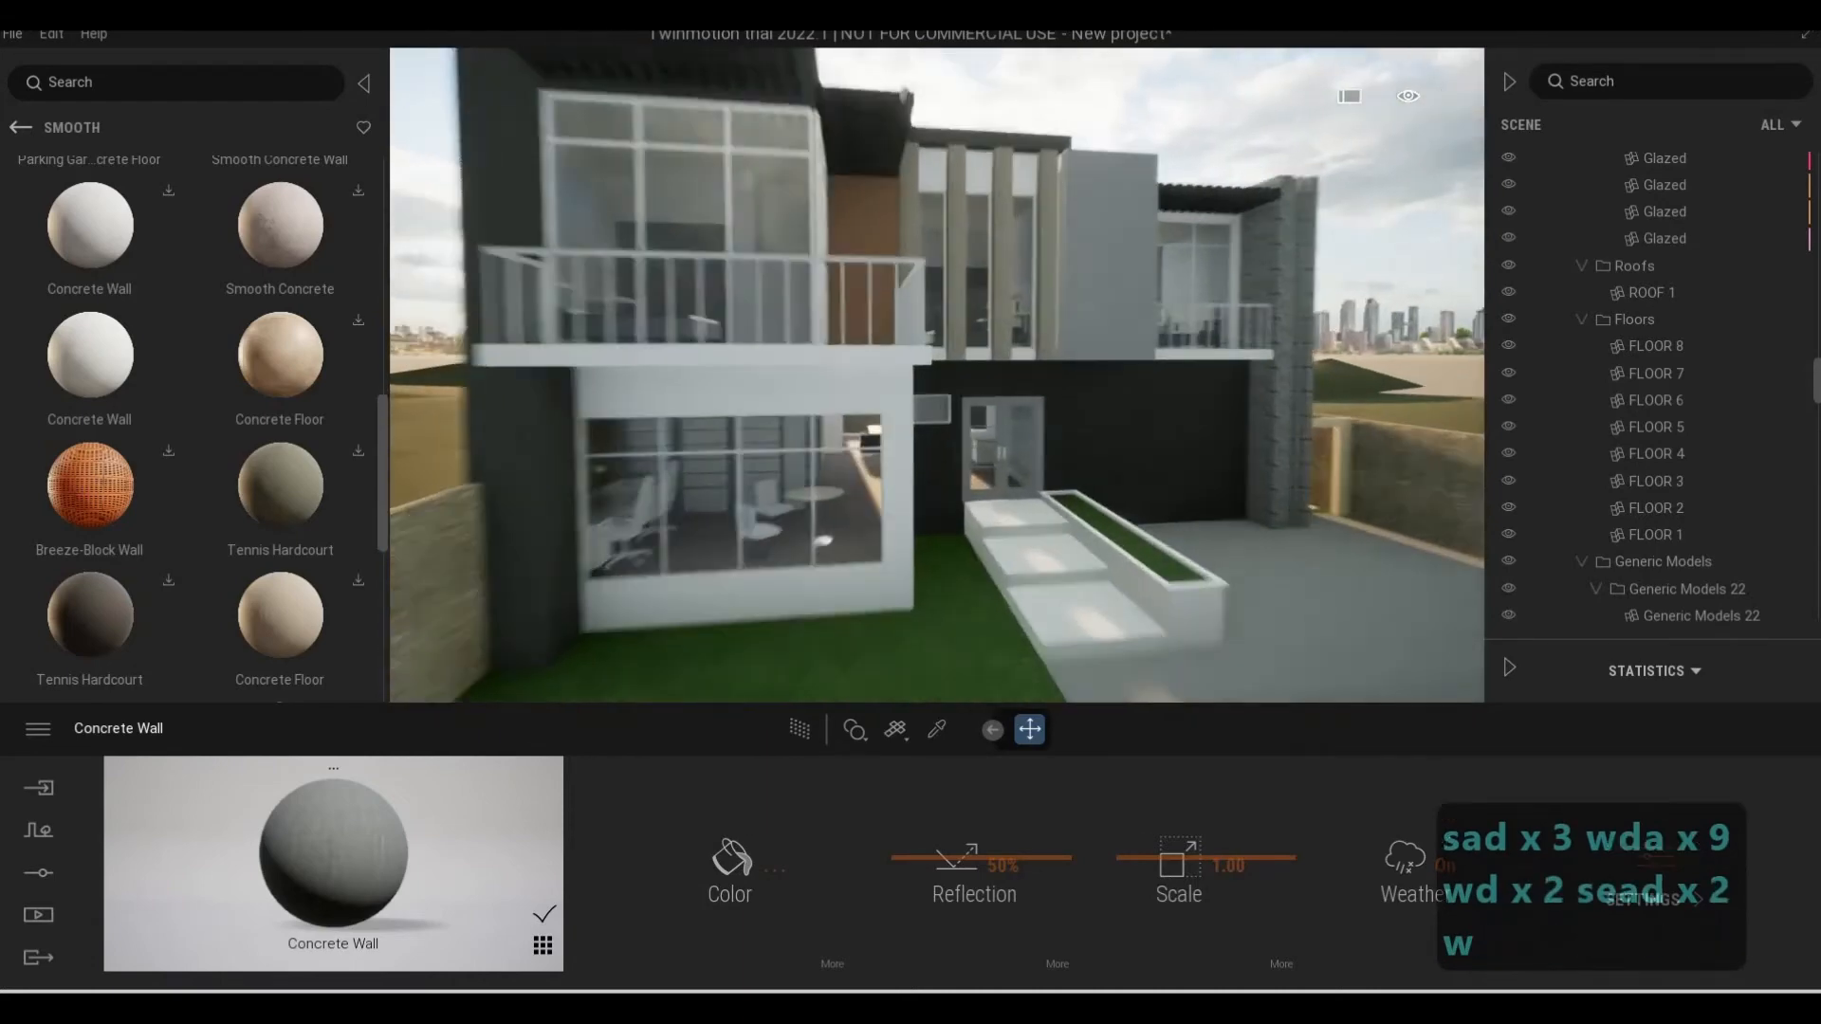
key("w")
key("q")
key("w")
key("e")
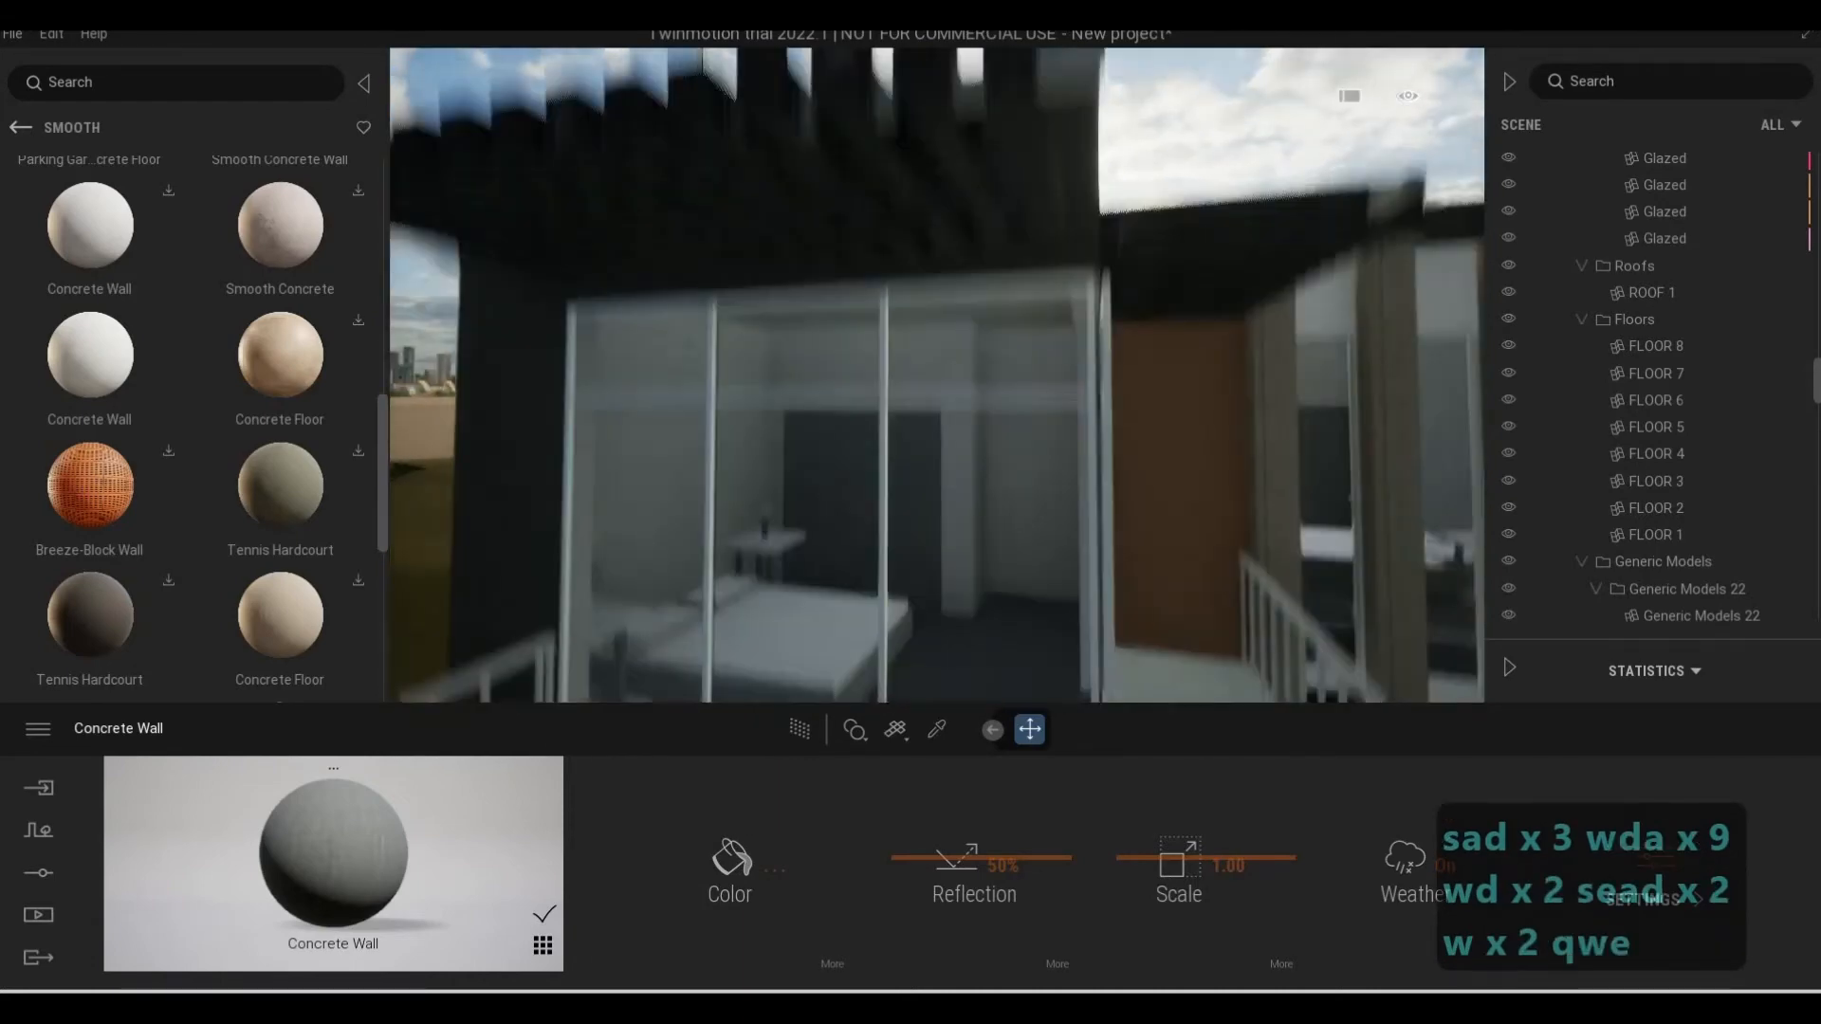
key("a")
key("d")
key("w")
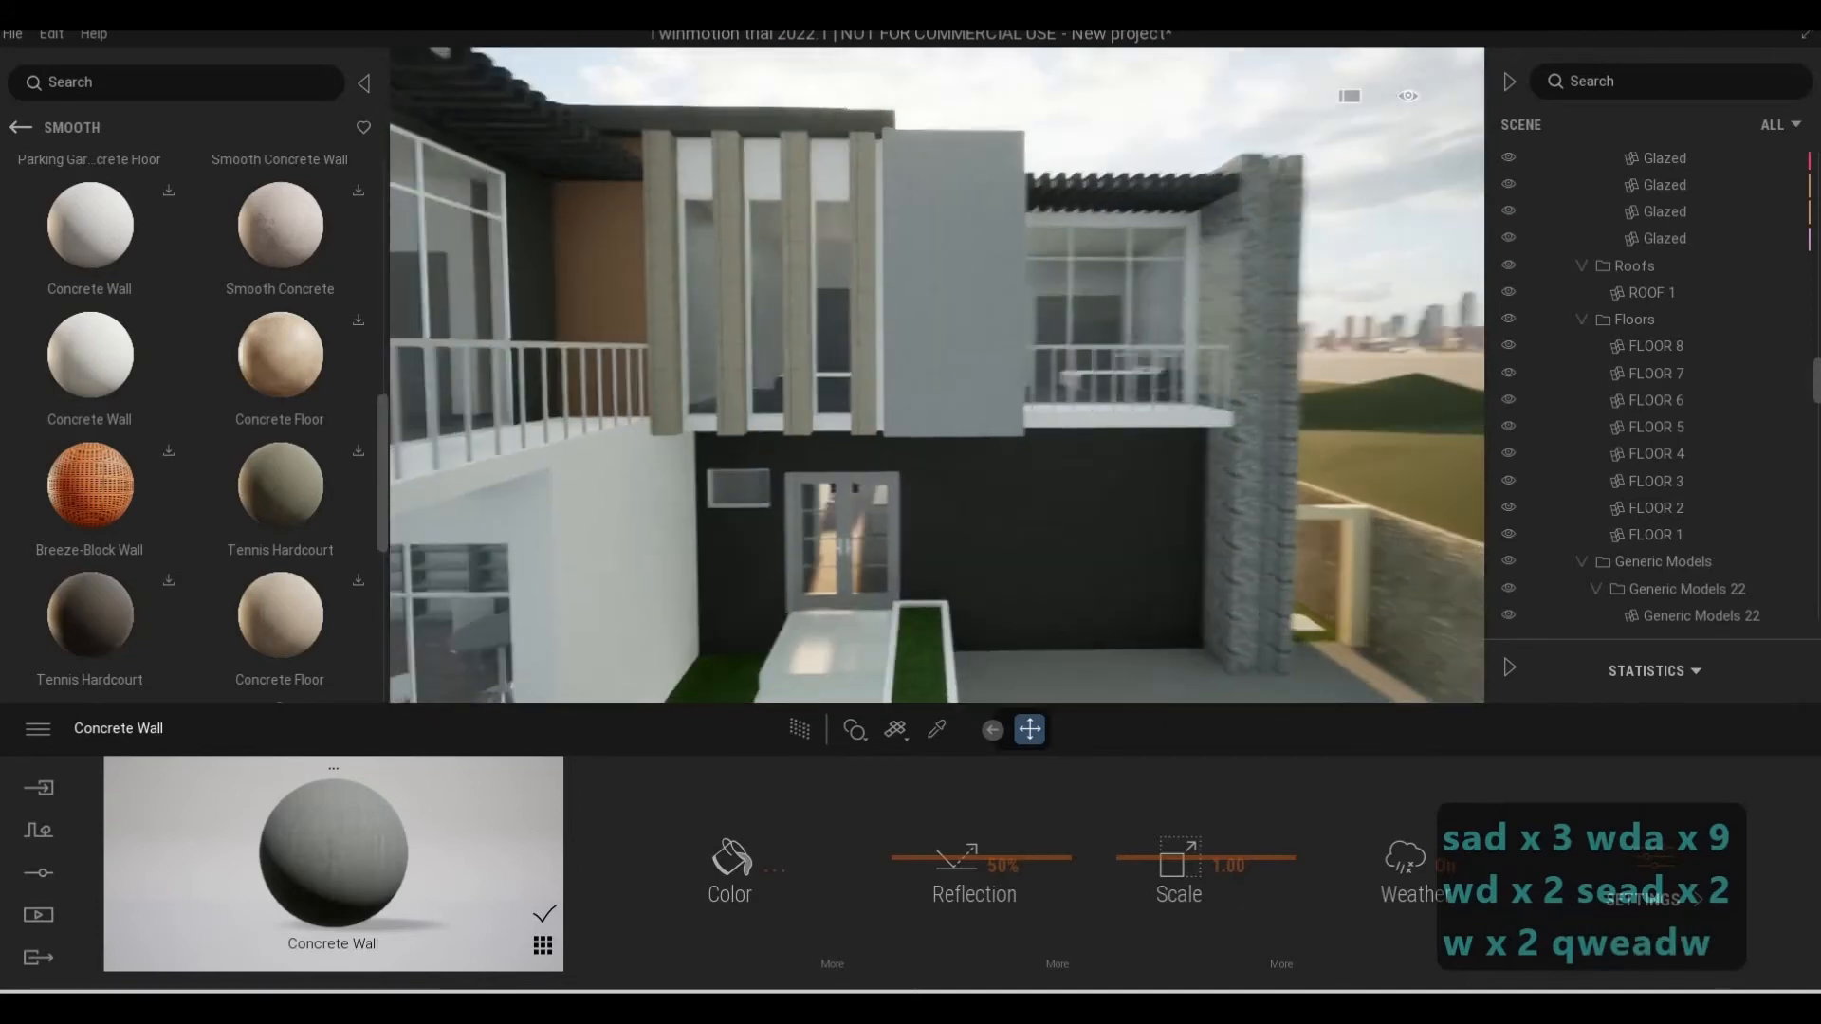
View the dark ground-floor wall beside the entrance door and open the Wood category of the Megascans surfaces
key("e")
key("w")
key("d")
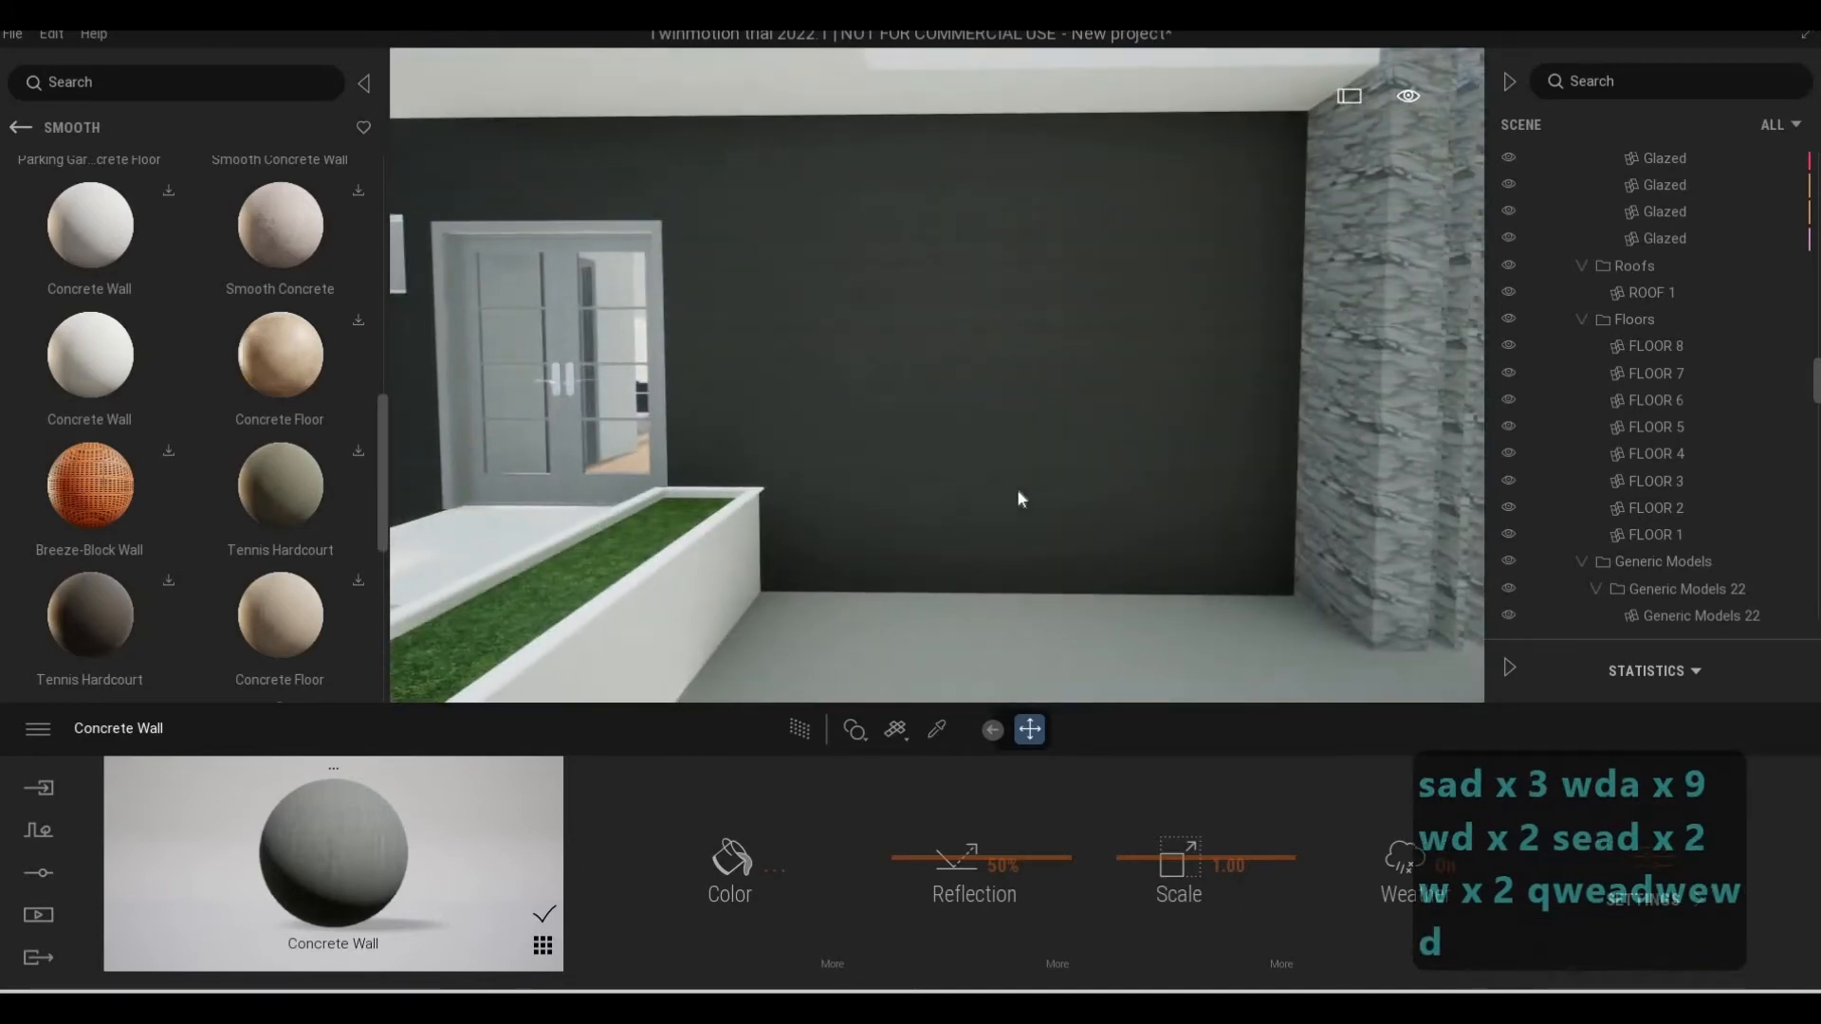
key("q")
key("w")
key("e")
key("s")
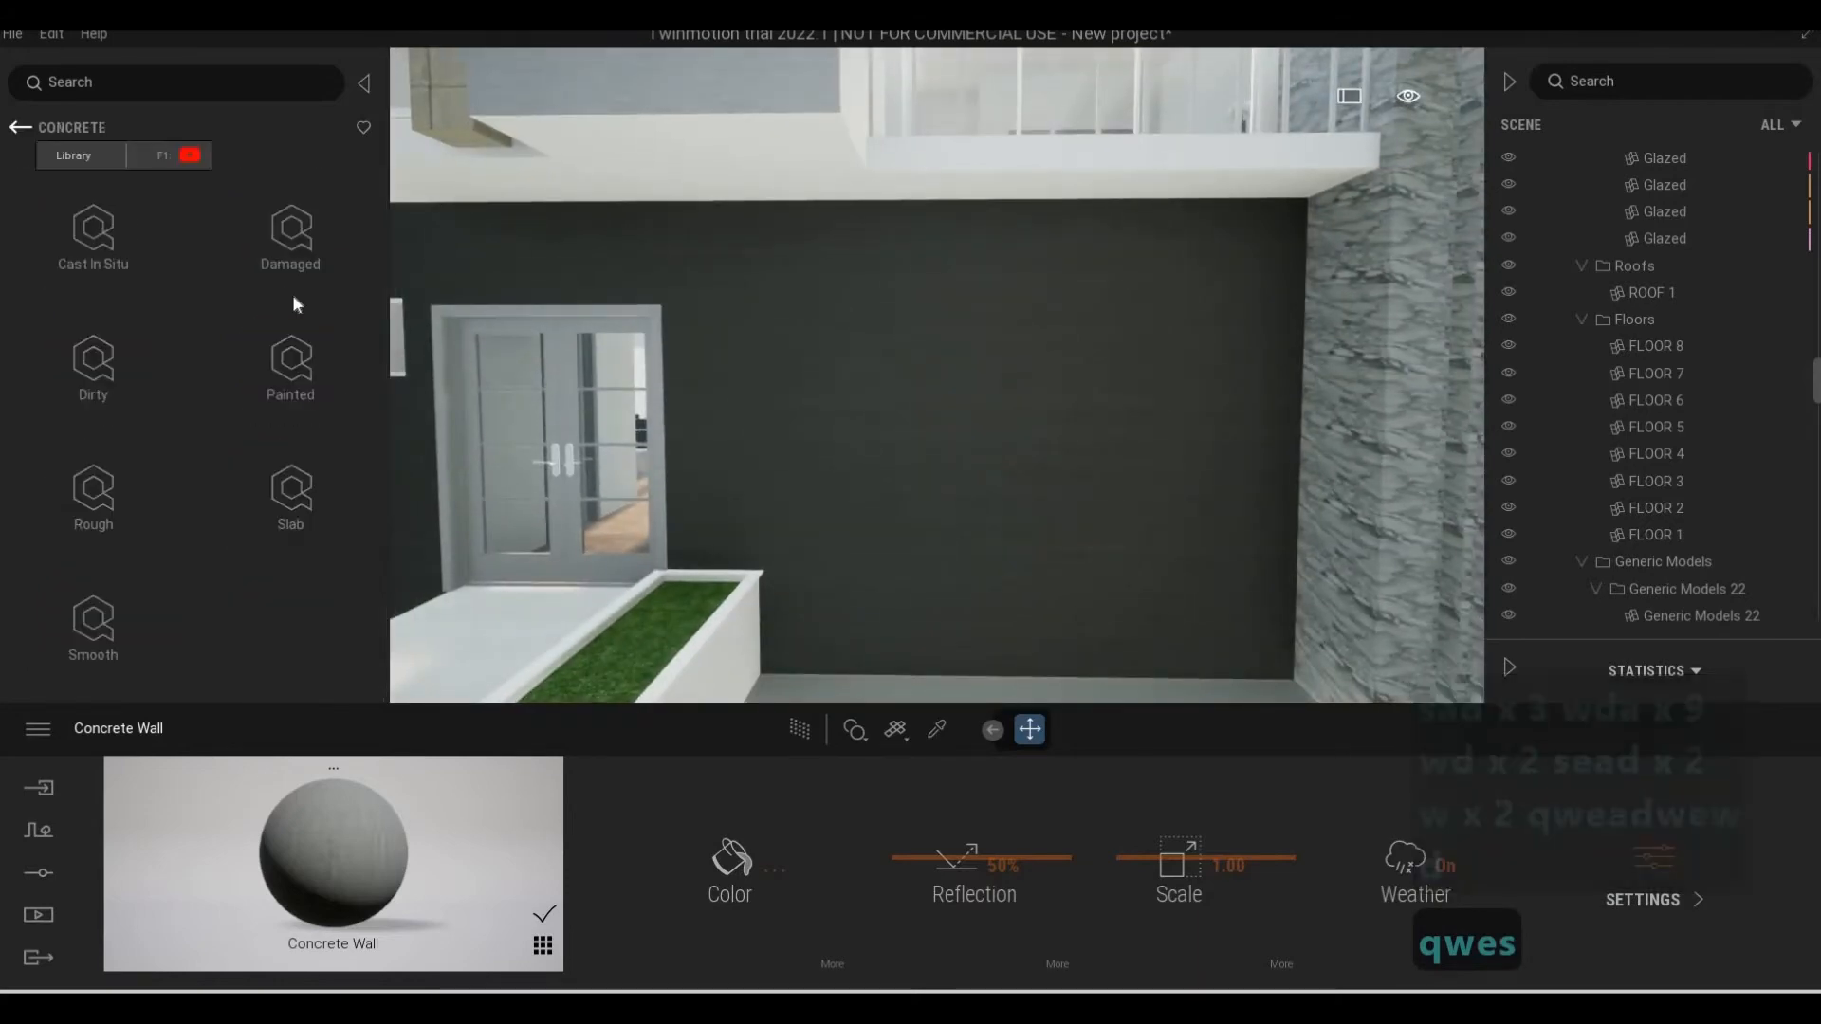
key("s")
left_click(20, 127)
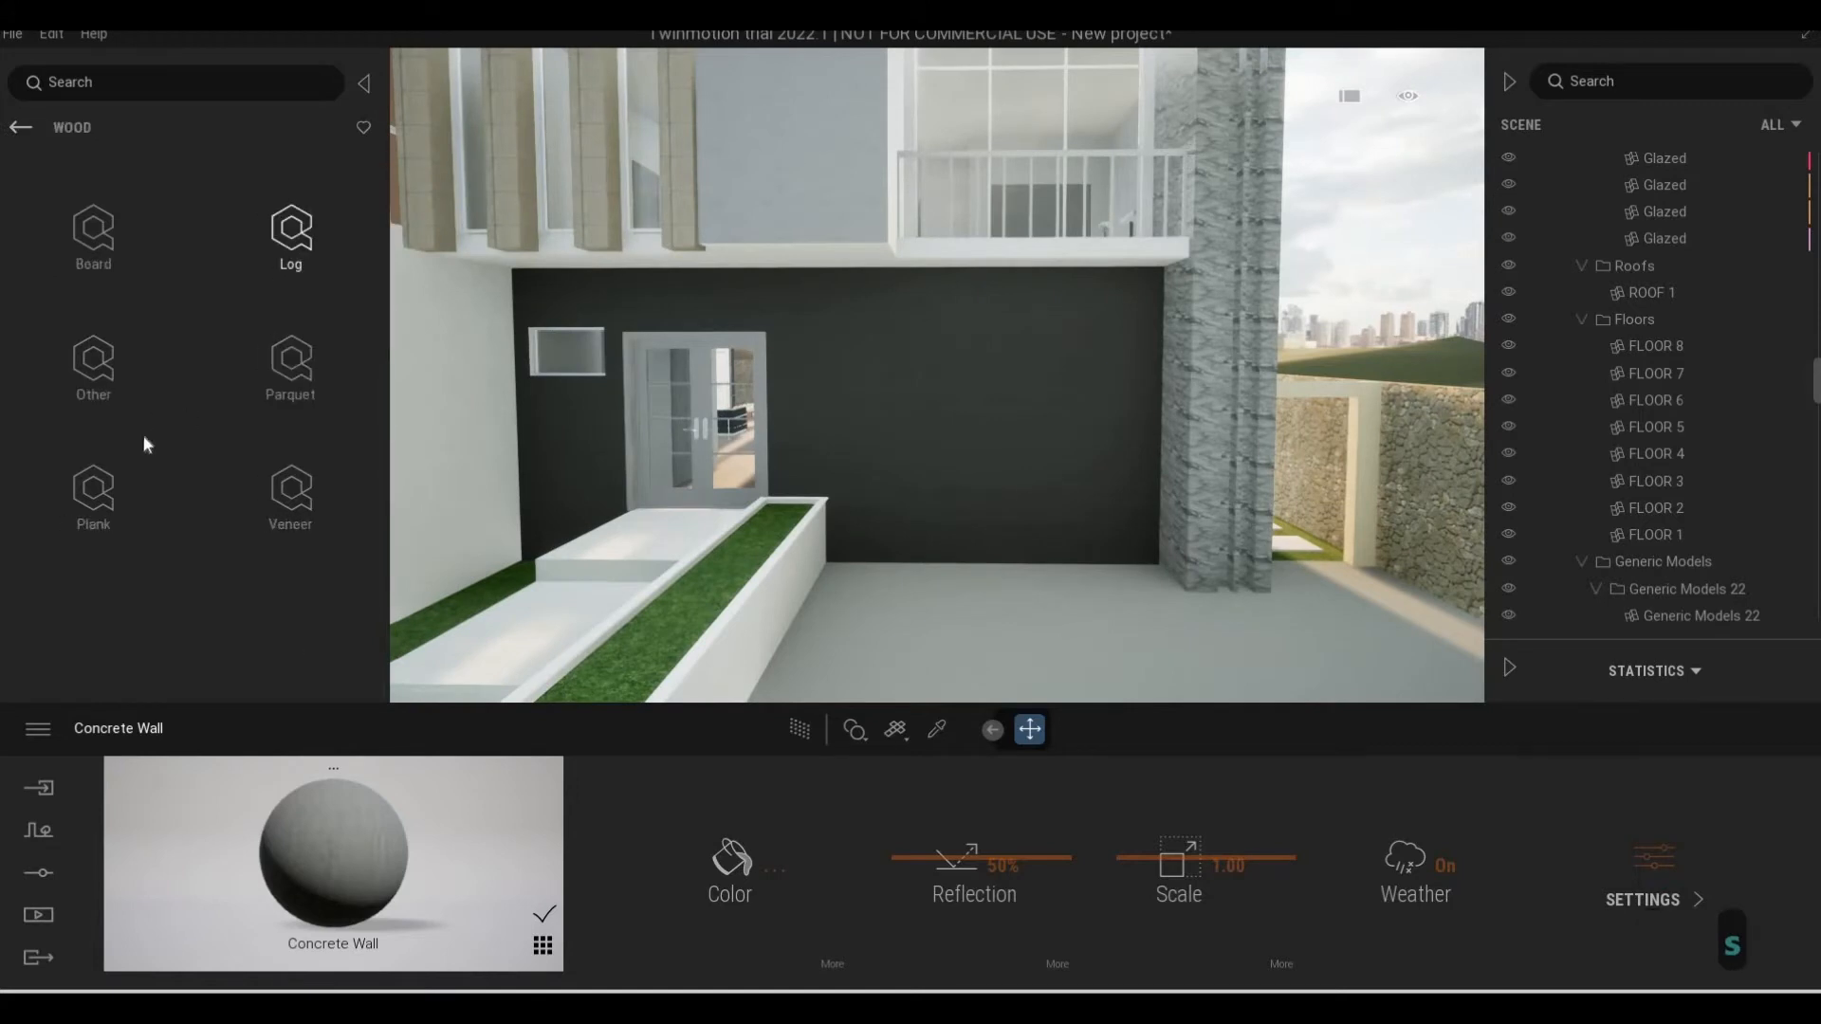
Look through the Log, Plank and Other groups of the Wood surfaces for a facade material
left_click(109, 493)
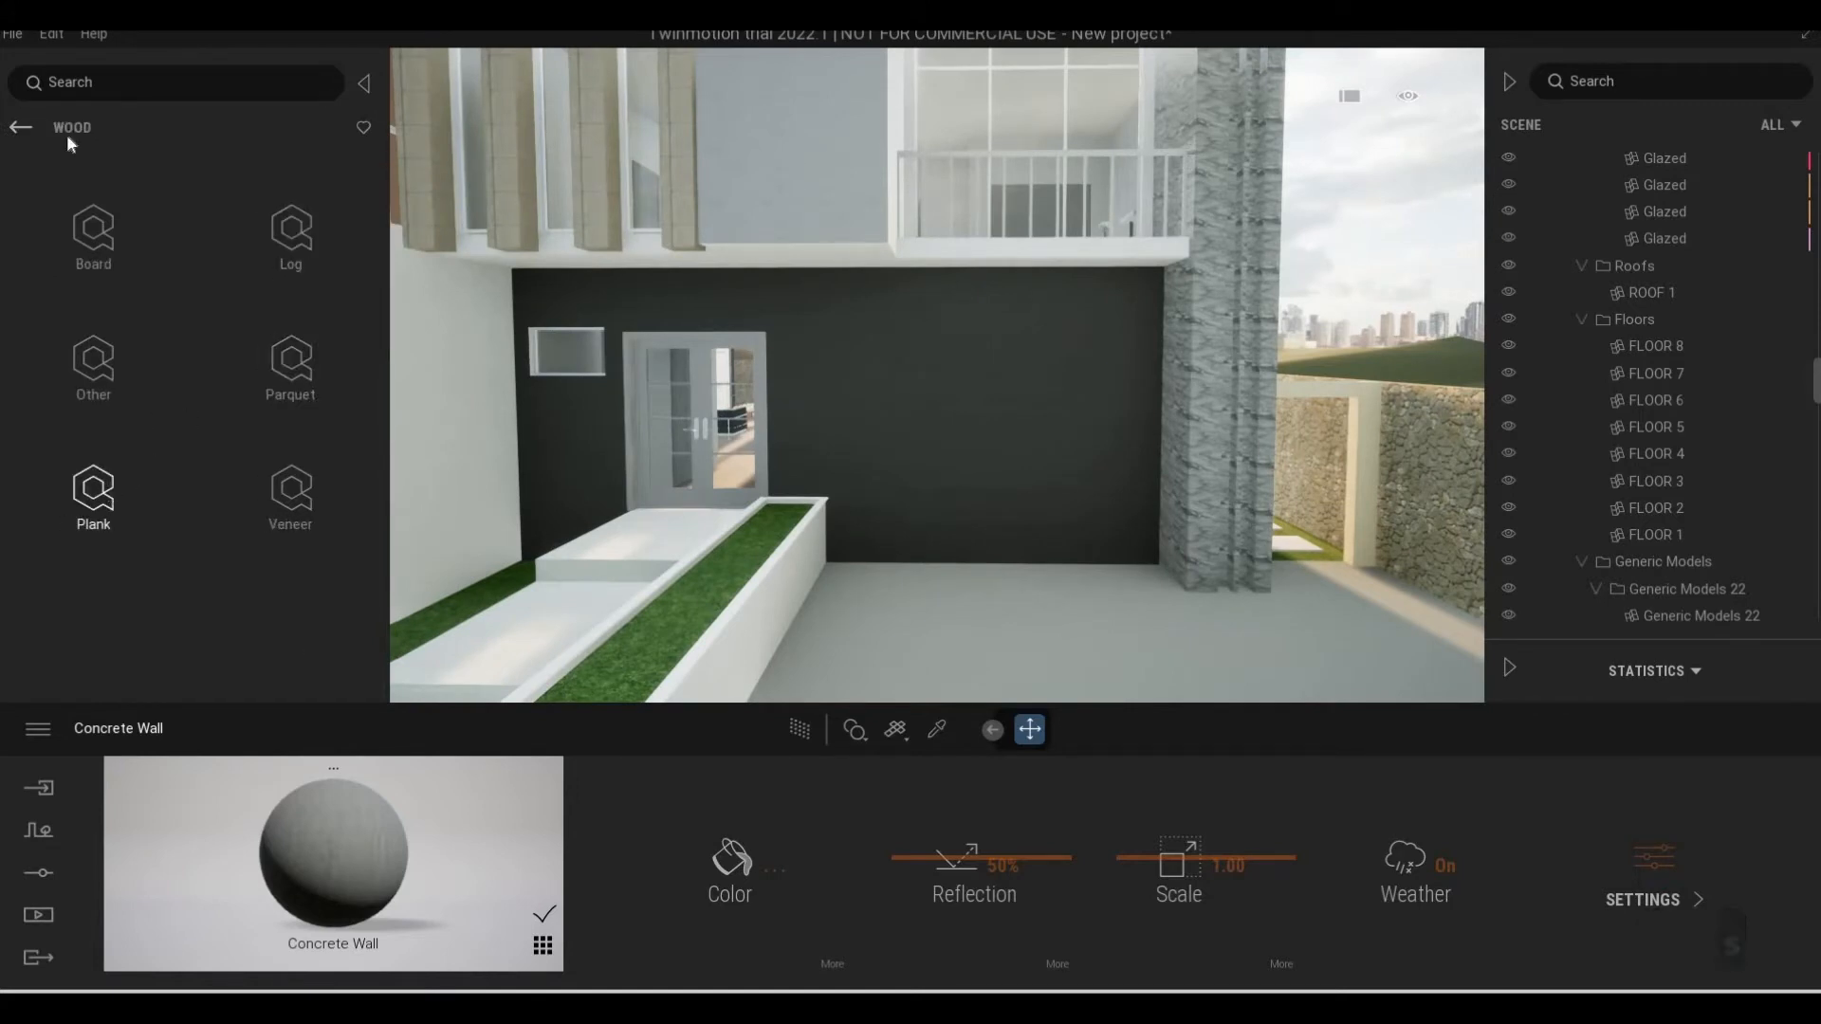
left_click(21, 127)
left_click(342, 265)
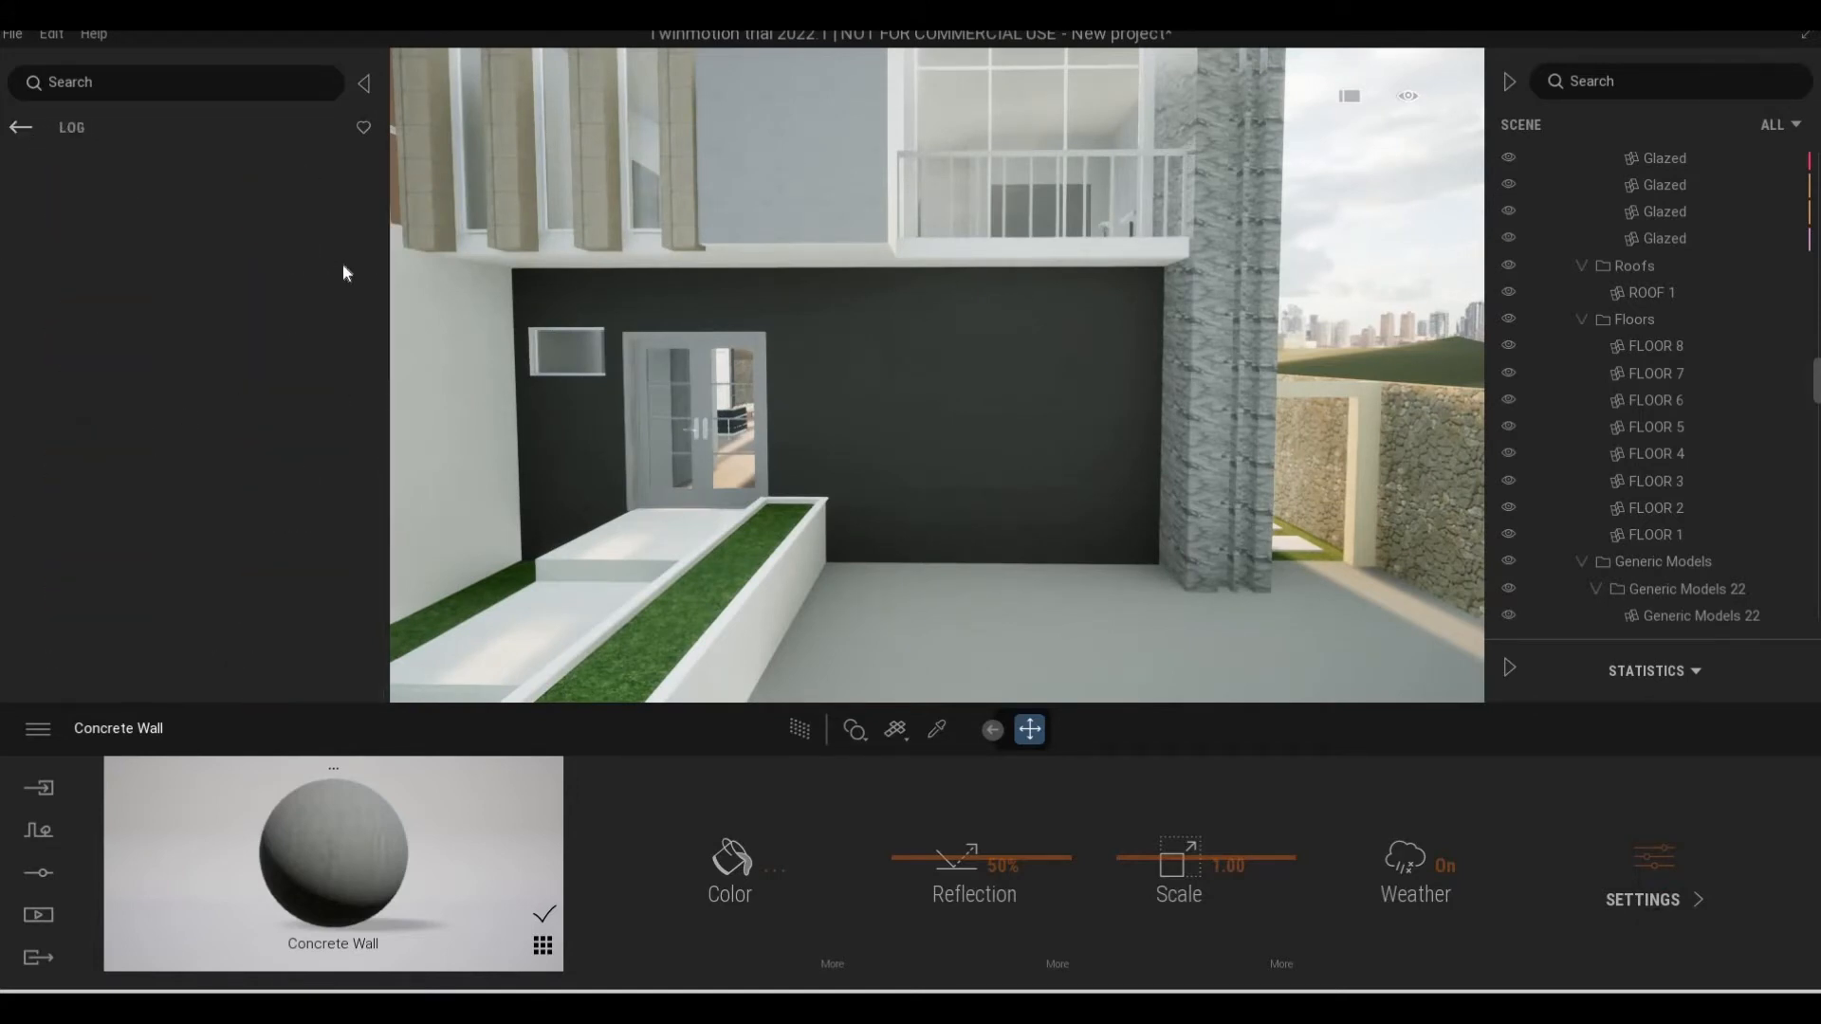
scroll(285, 426, "down", 2)
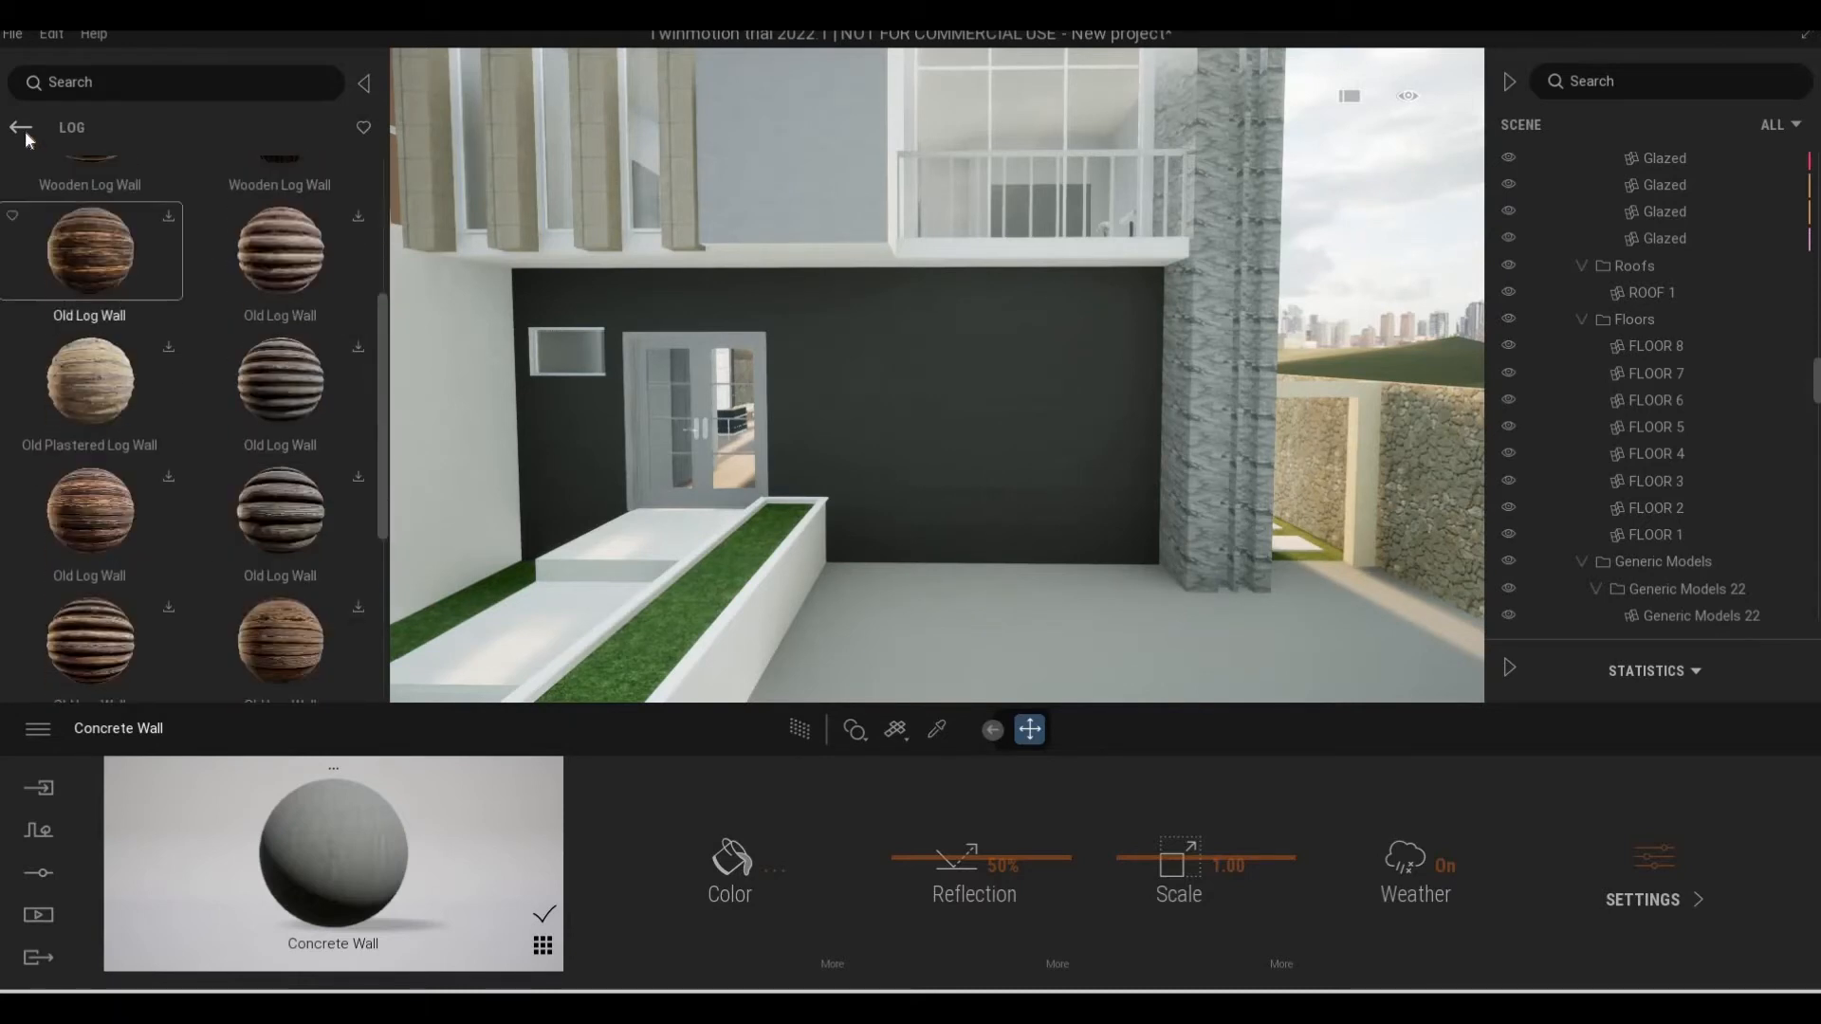
left_click(23, 128)
left_click(93, 488)
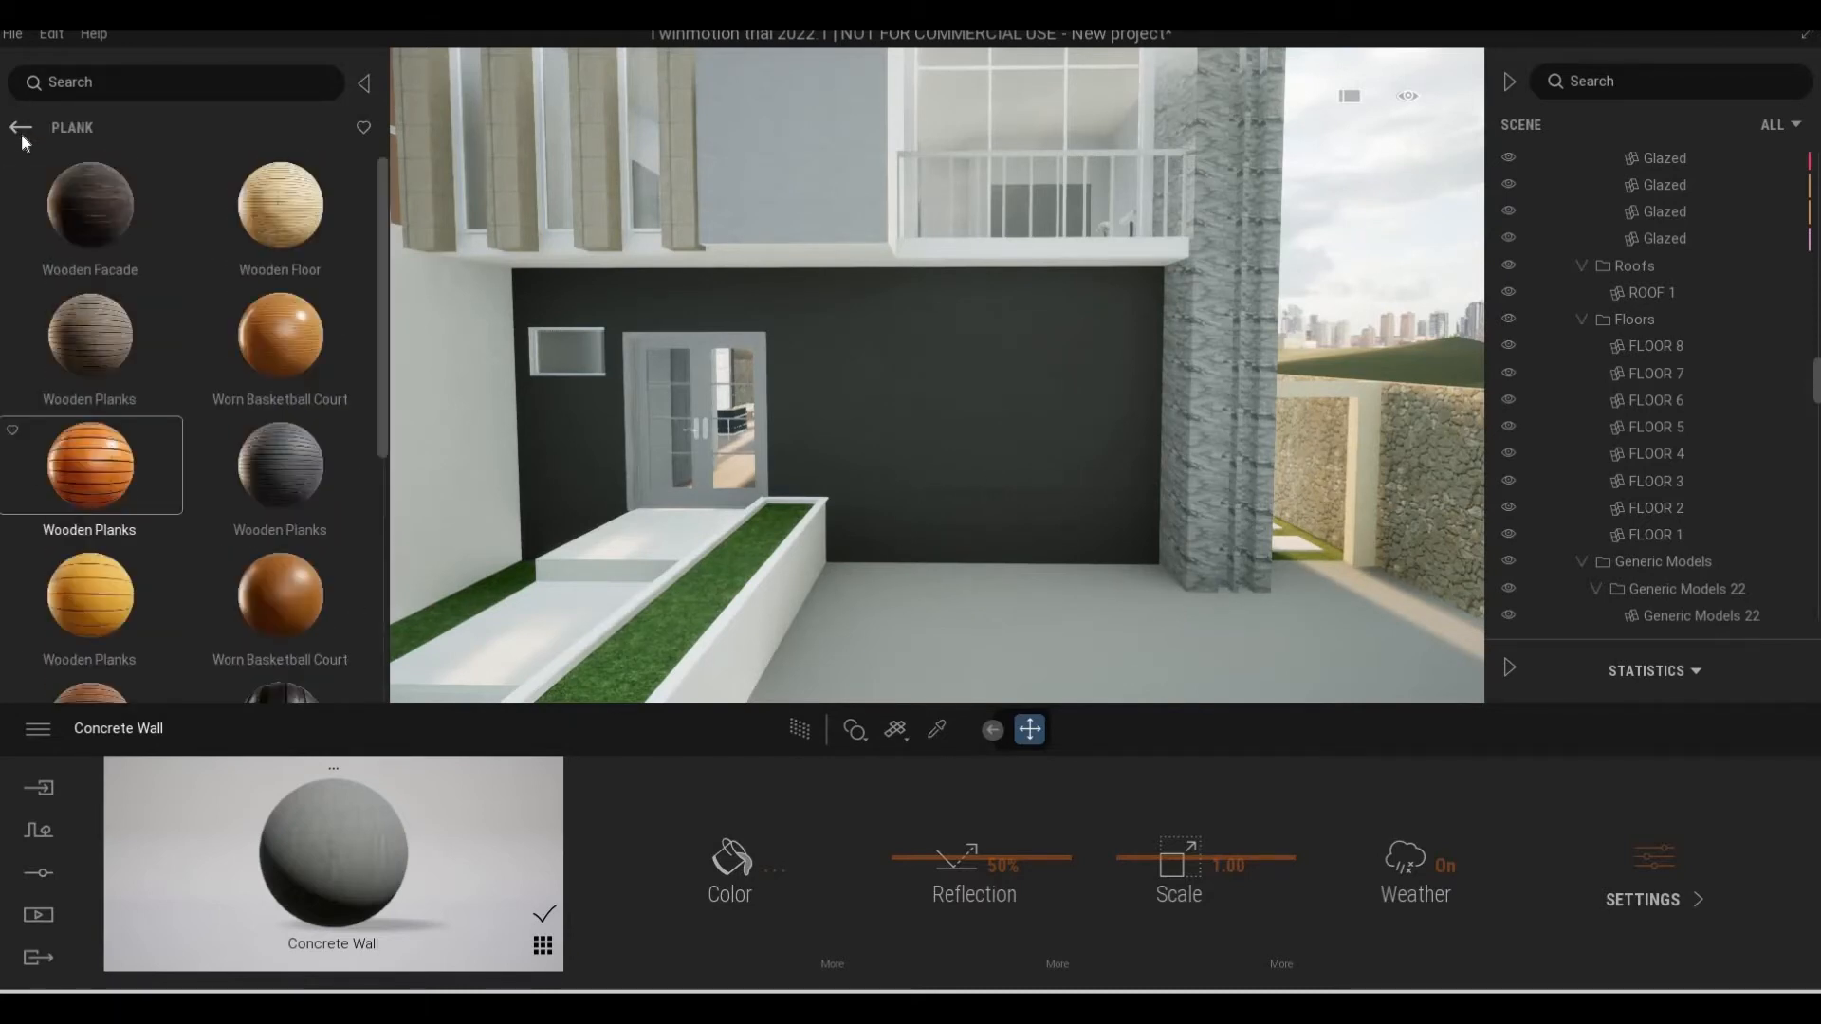
left_click(20, 131)
left_click(115, 365)
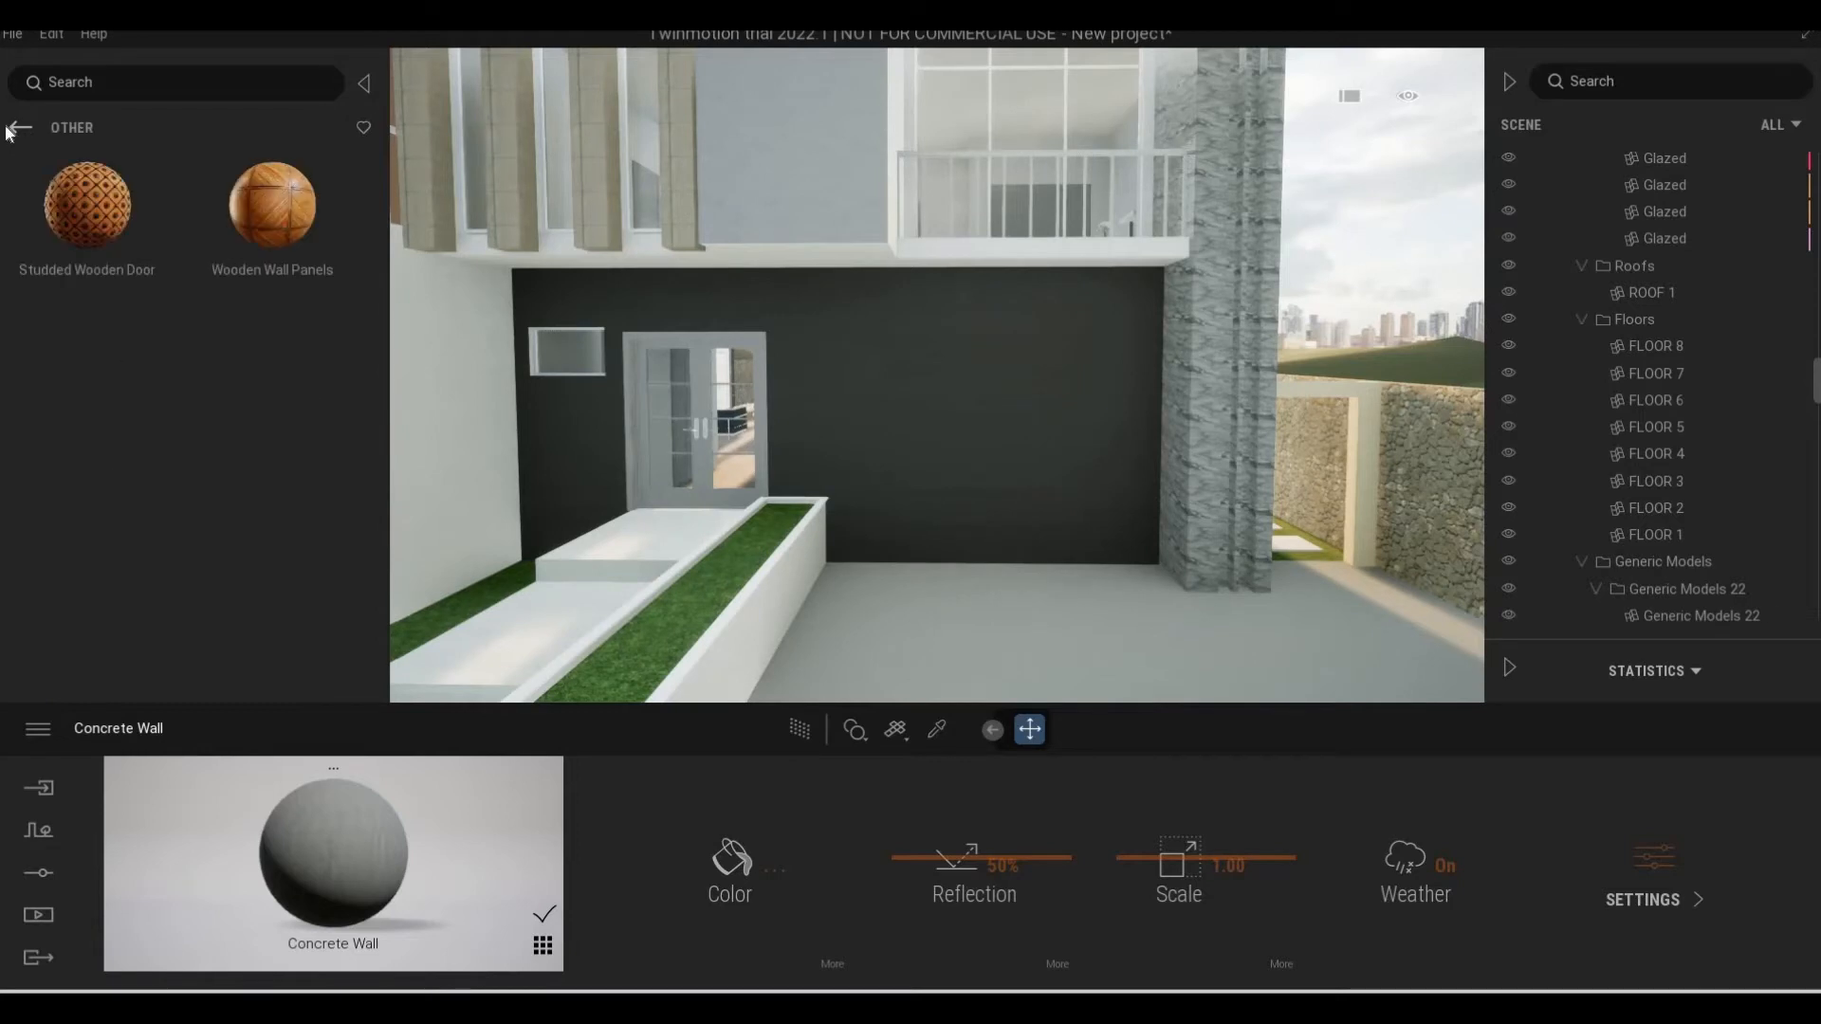
Apply the black Painted Wooden Facade from the Plank surfaces to the ground-floor entrance wall and set its scale to 2.26
left_click(21, 129)
left_click(93, 479)
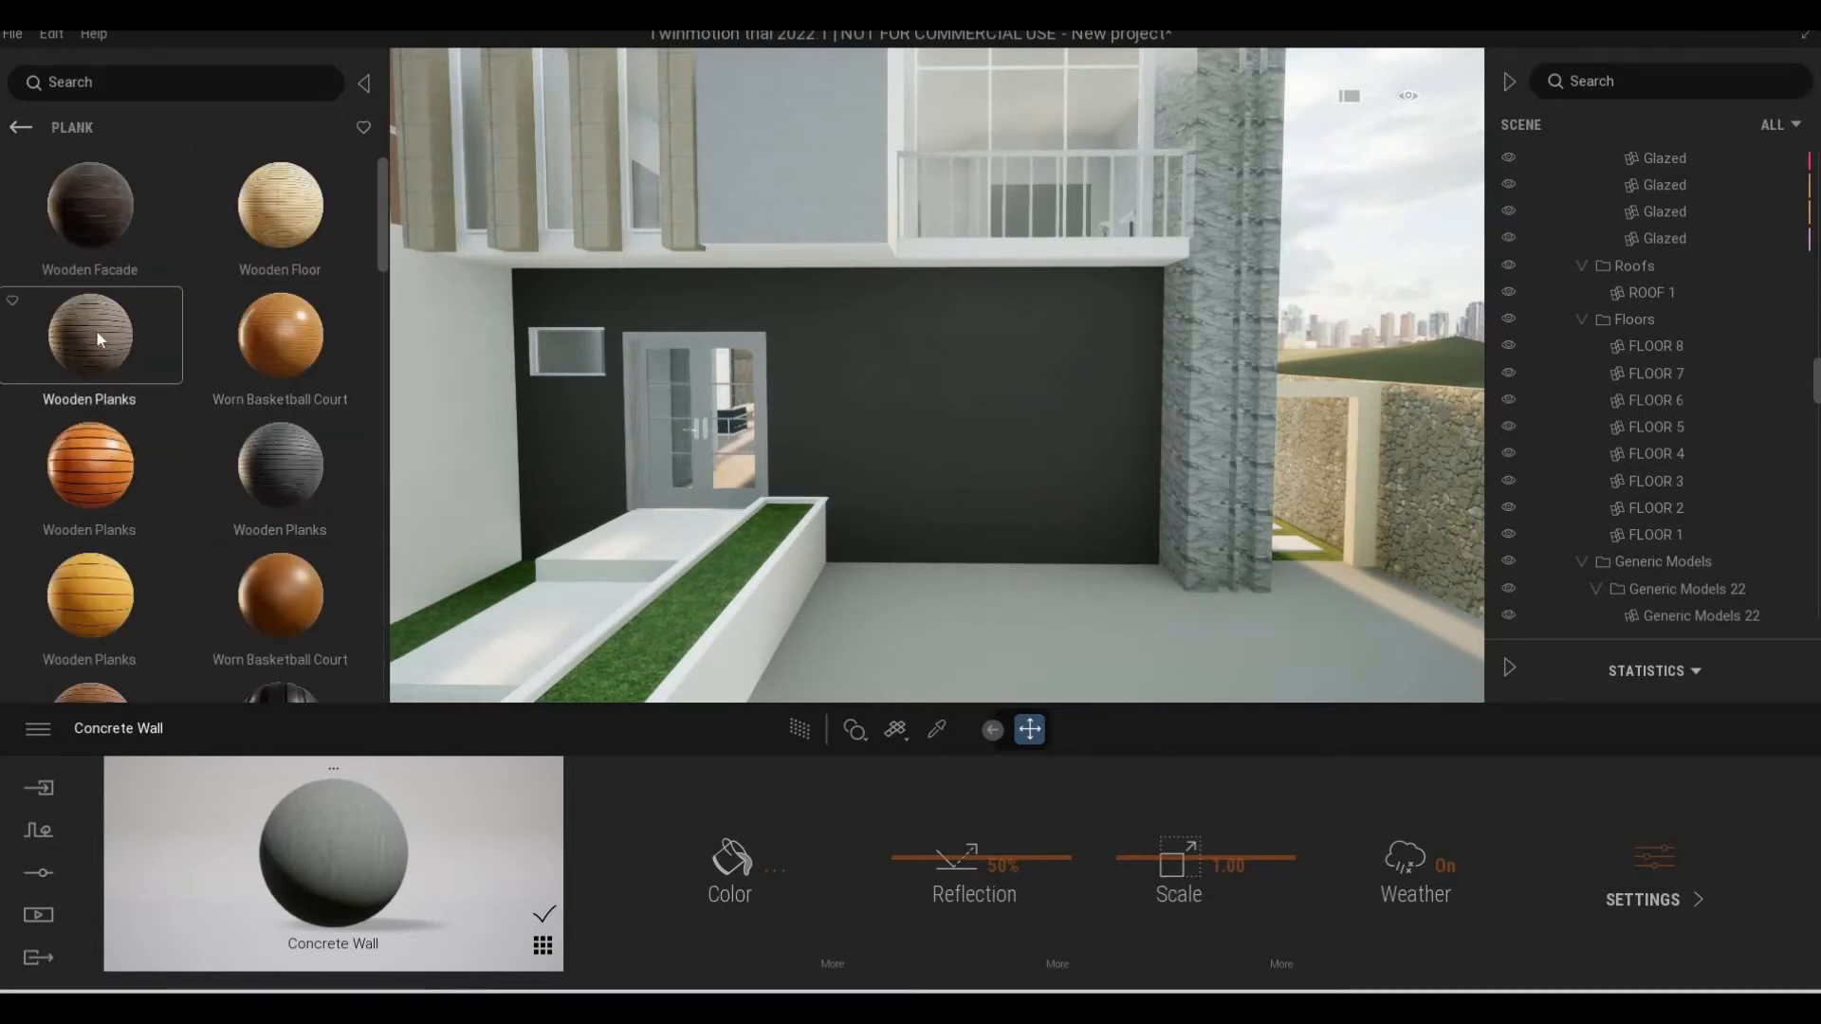
scroll(360, 431, "down", 2)
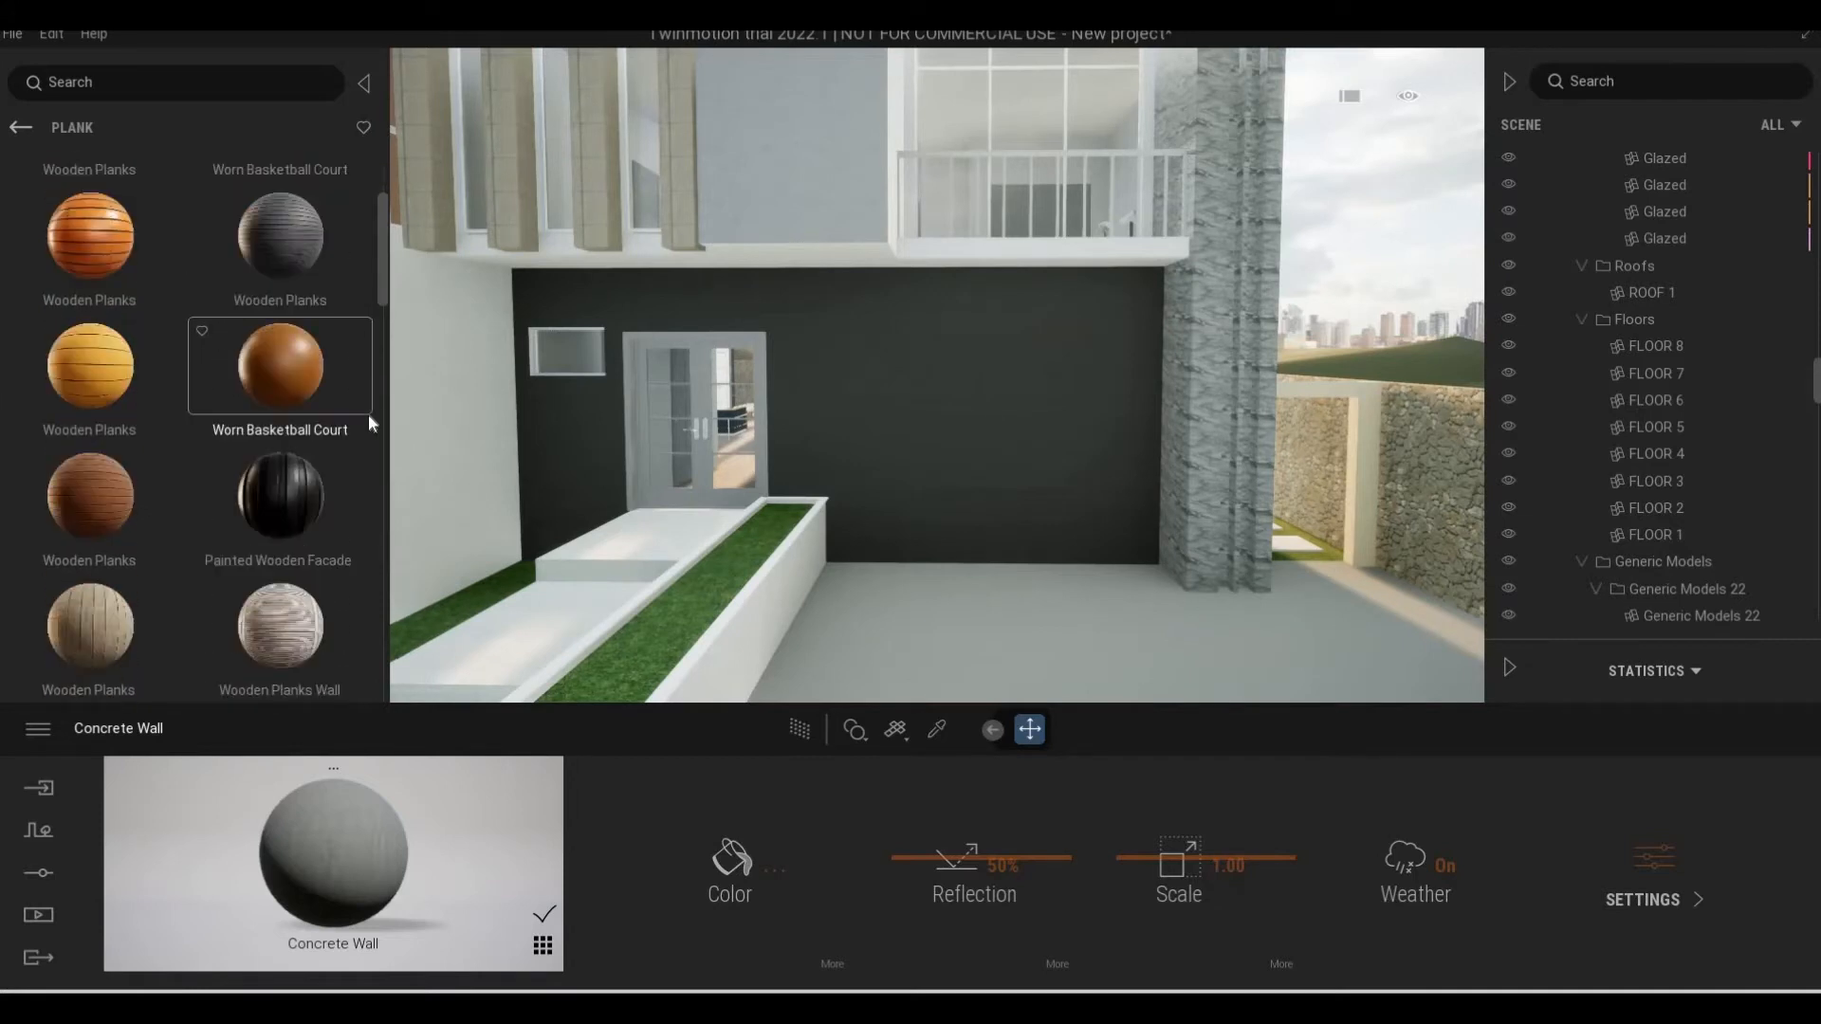
scroll(368, 424, "down", 1)
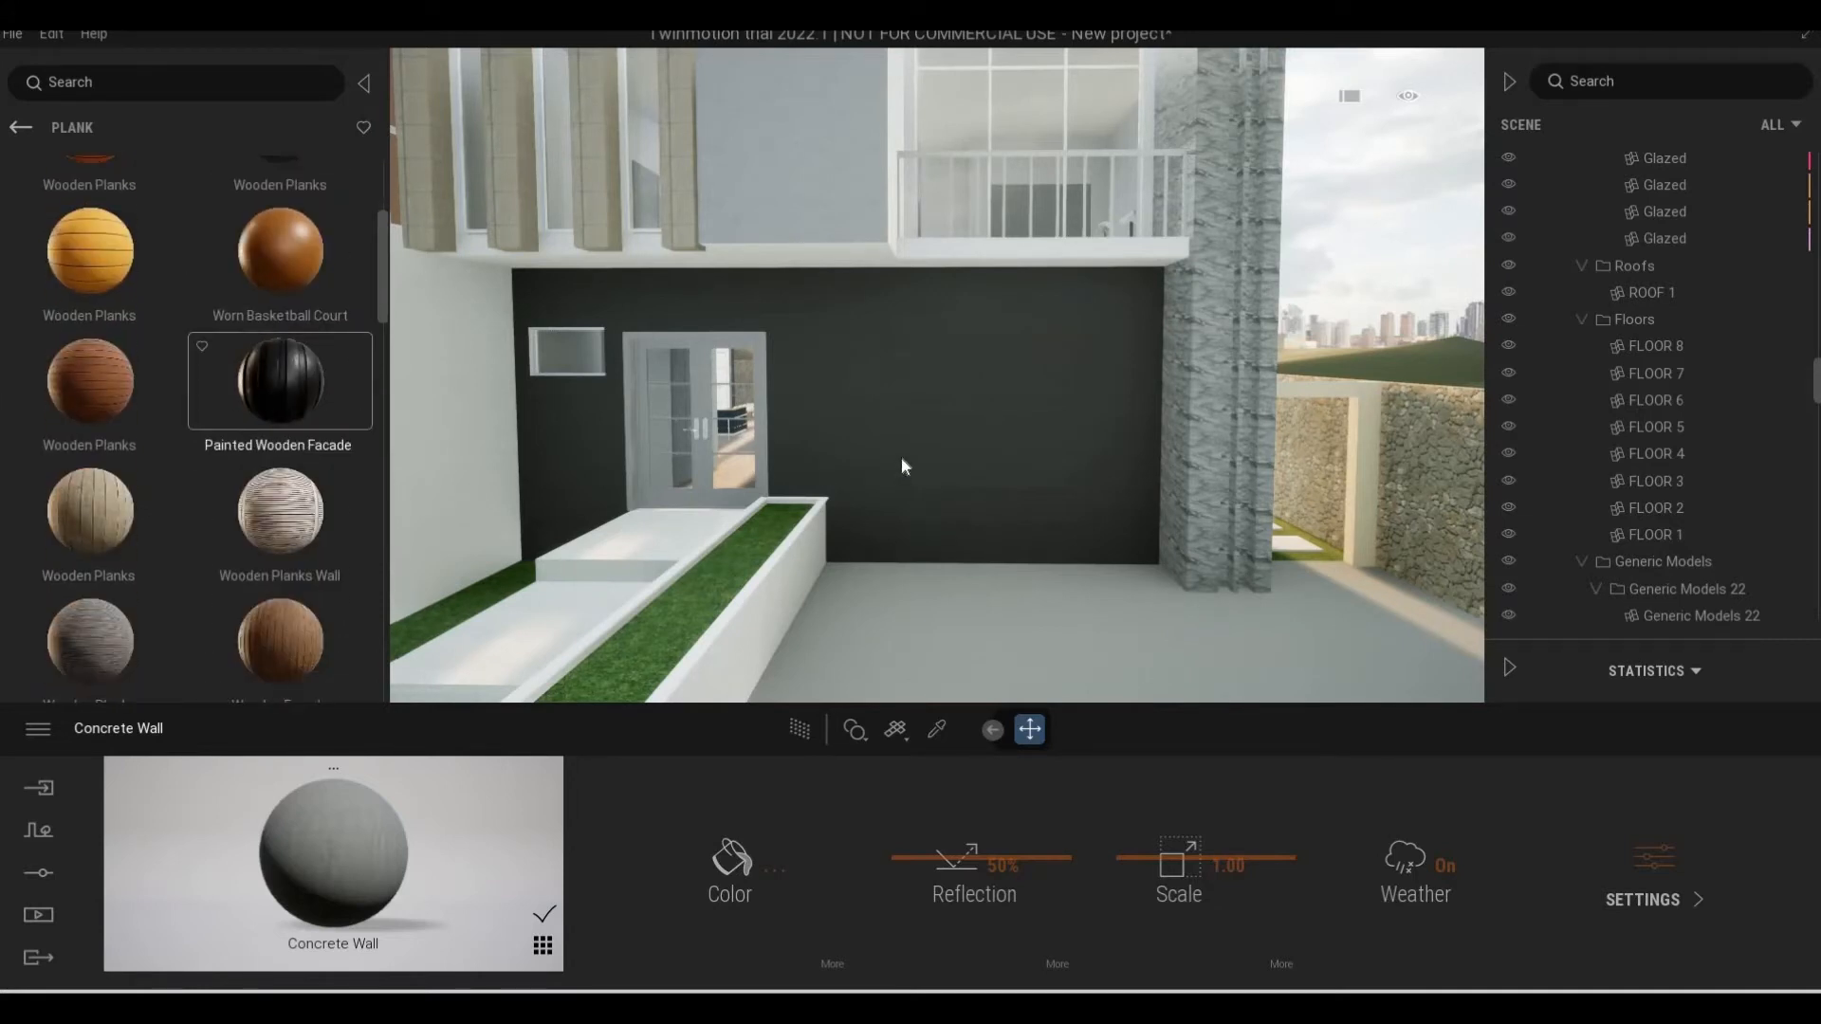
left_click_drag(901, 457, 901, 457)
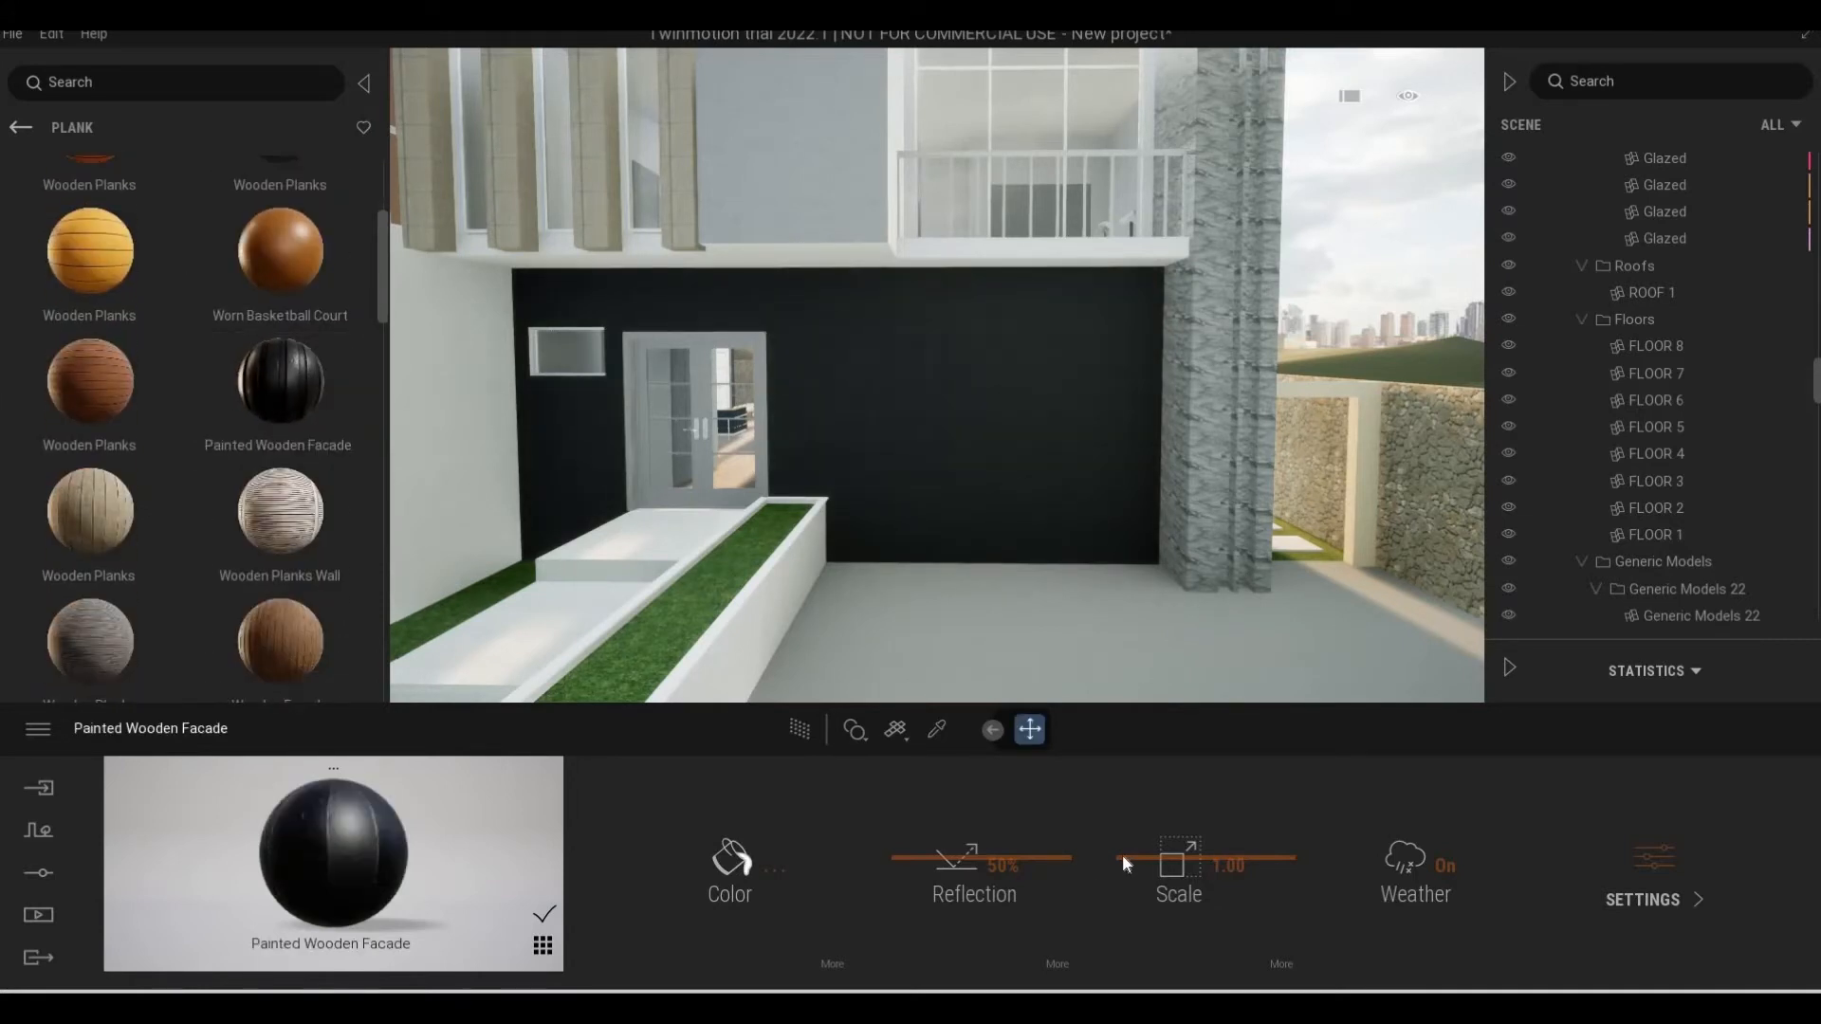
left_click_drag(1125, 852, 997, 611)
key("w")
key("w")
key("s")
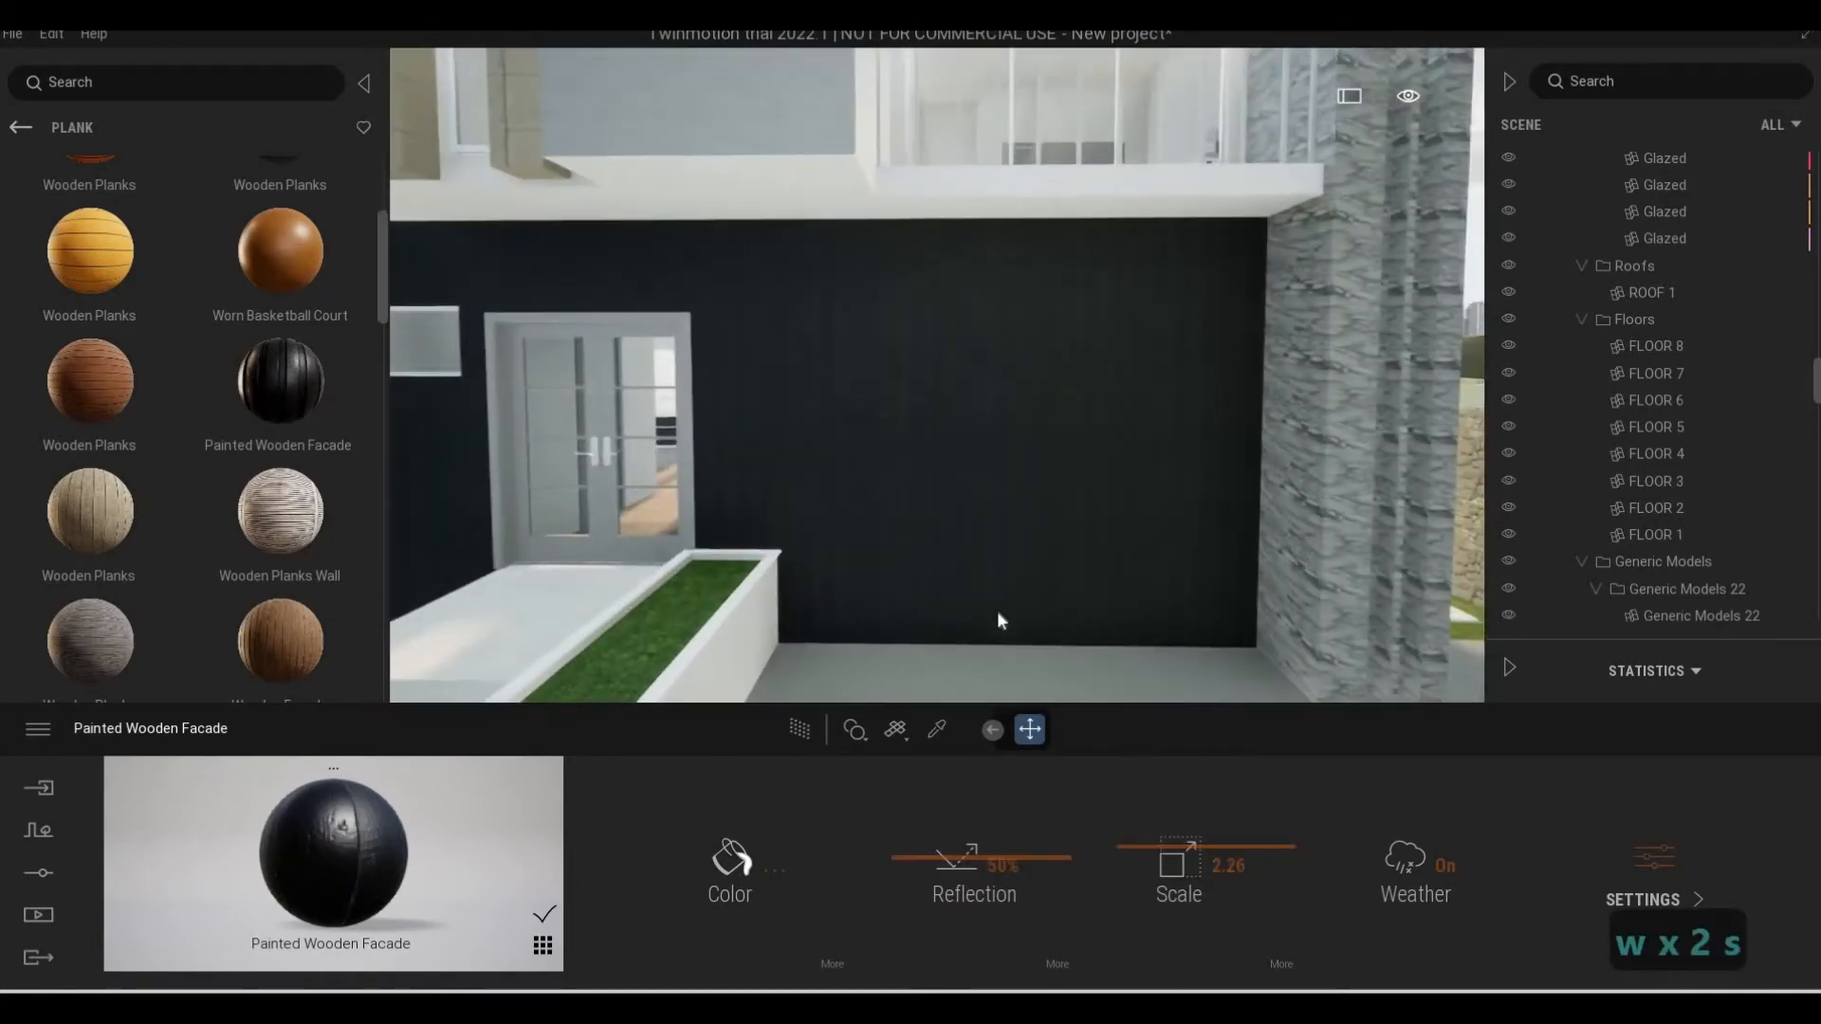
key("a")
Download the smooth orange Wooden Facade and the reddish-brown Wooden Facade from the Plank surfaces
scroll(224, 441, "down", 1)
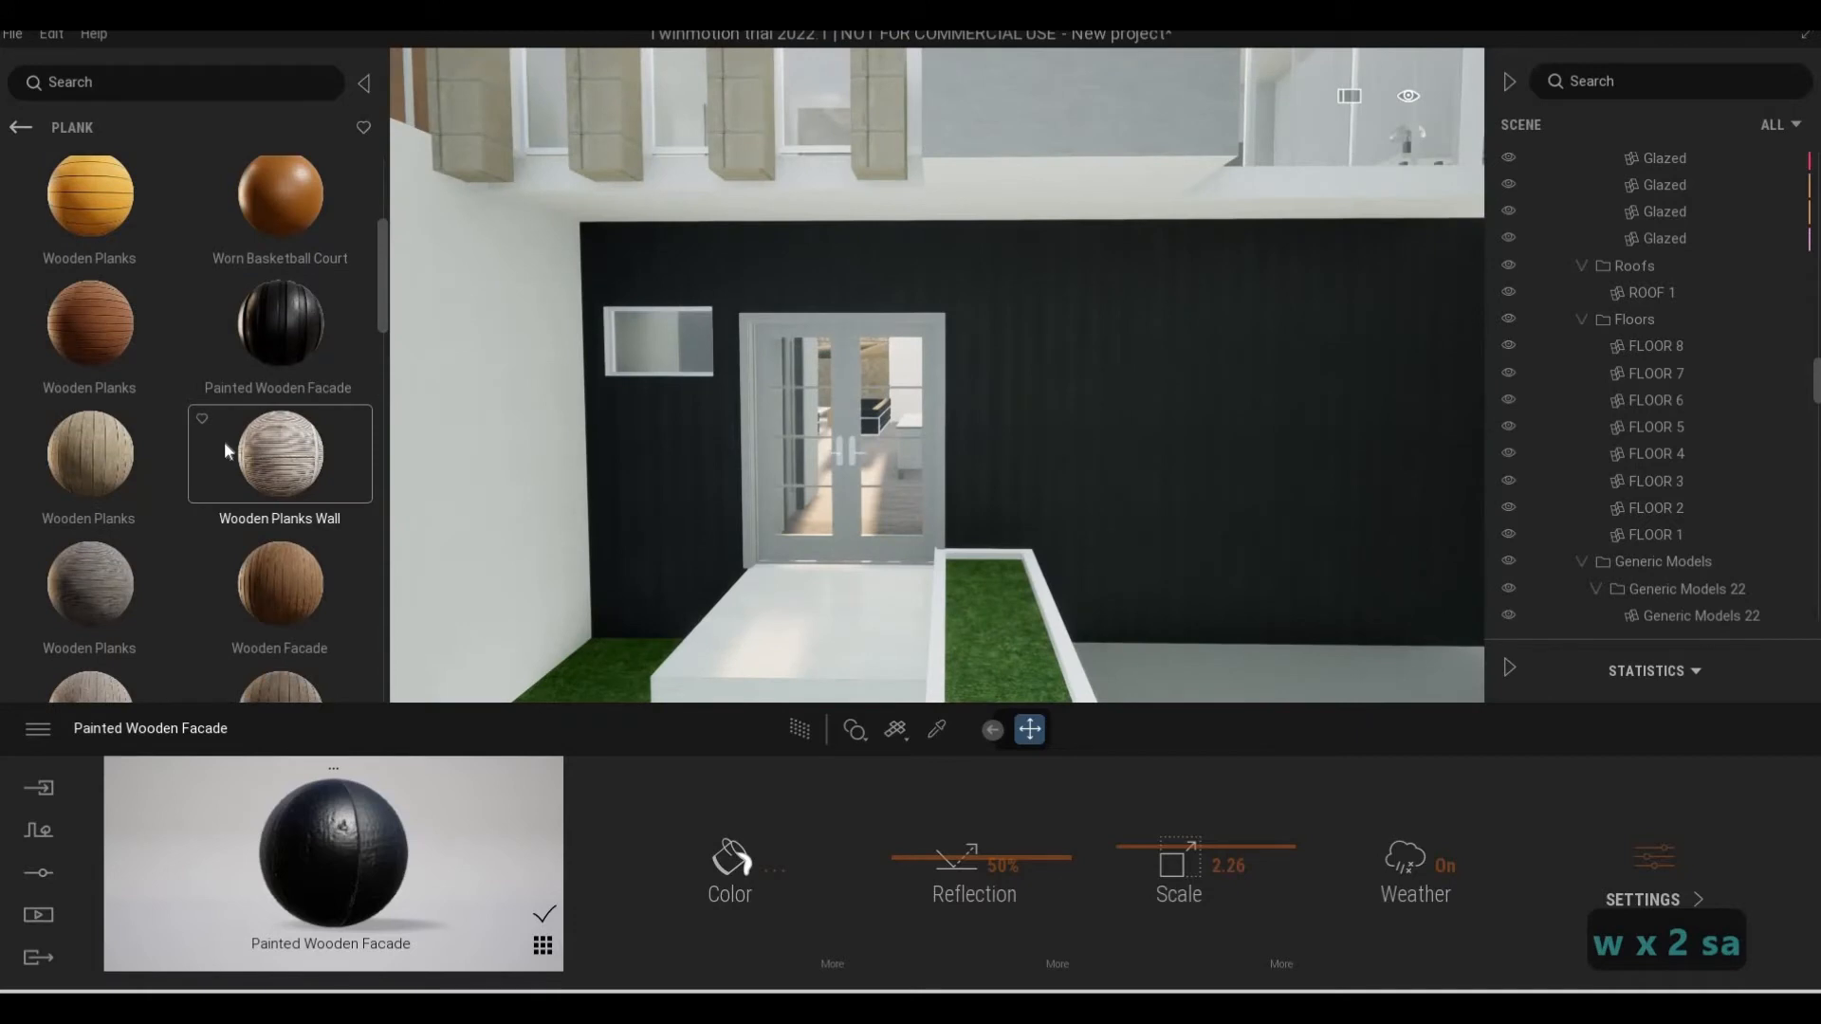
scroll(243, 482, "down", 5)
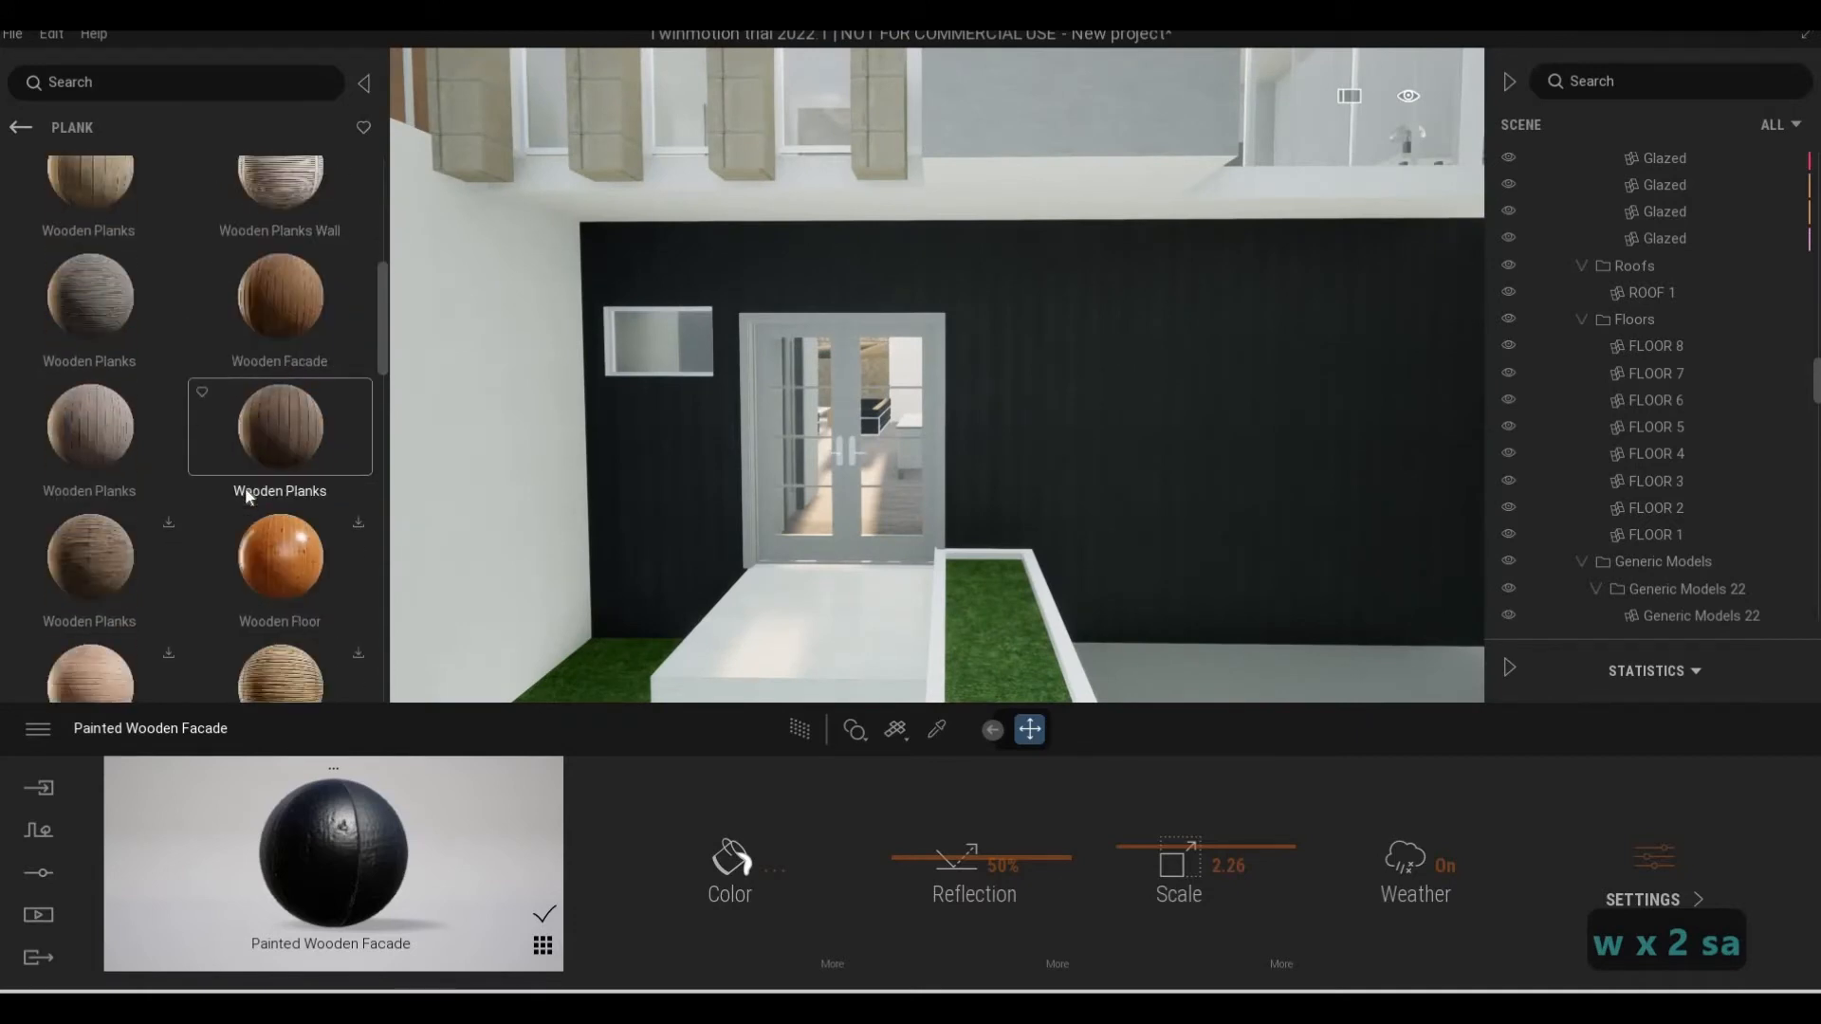
scroll(245, 491, "down", 8)
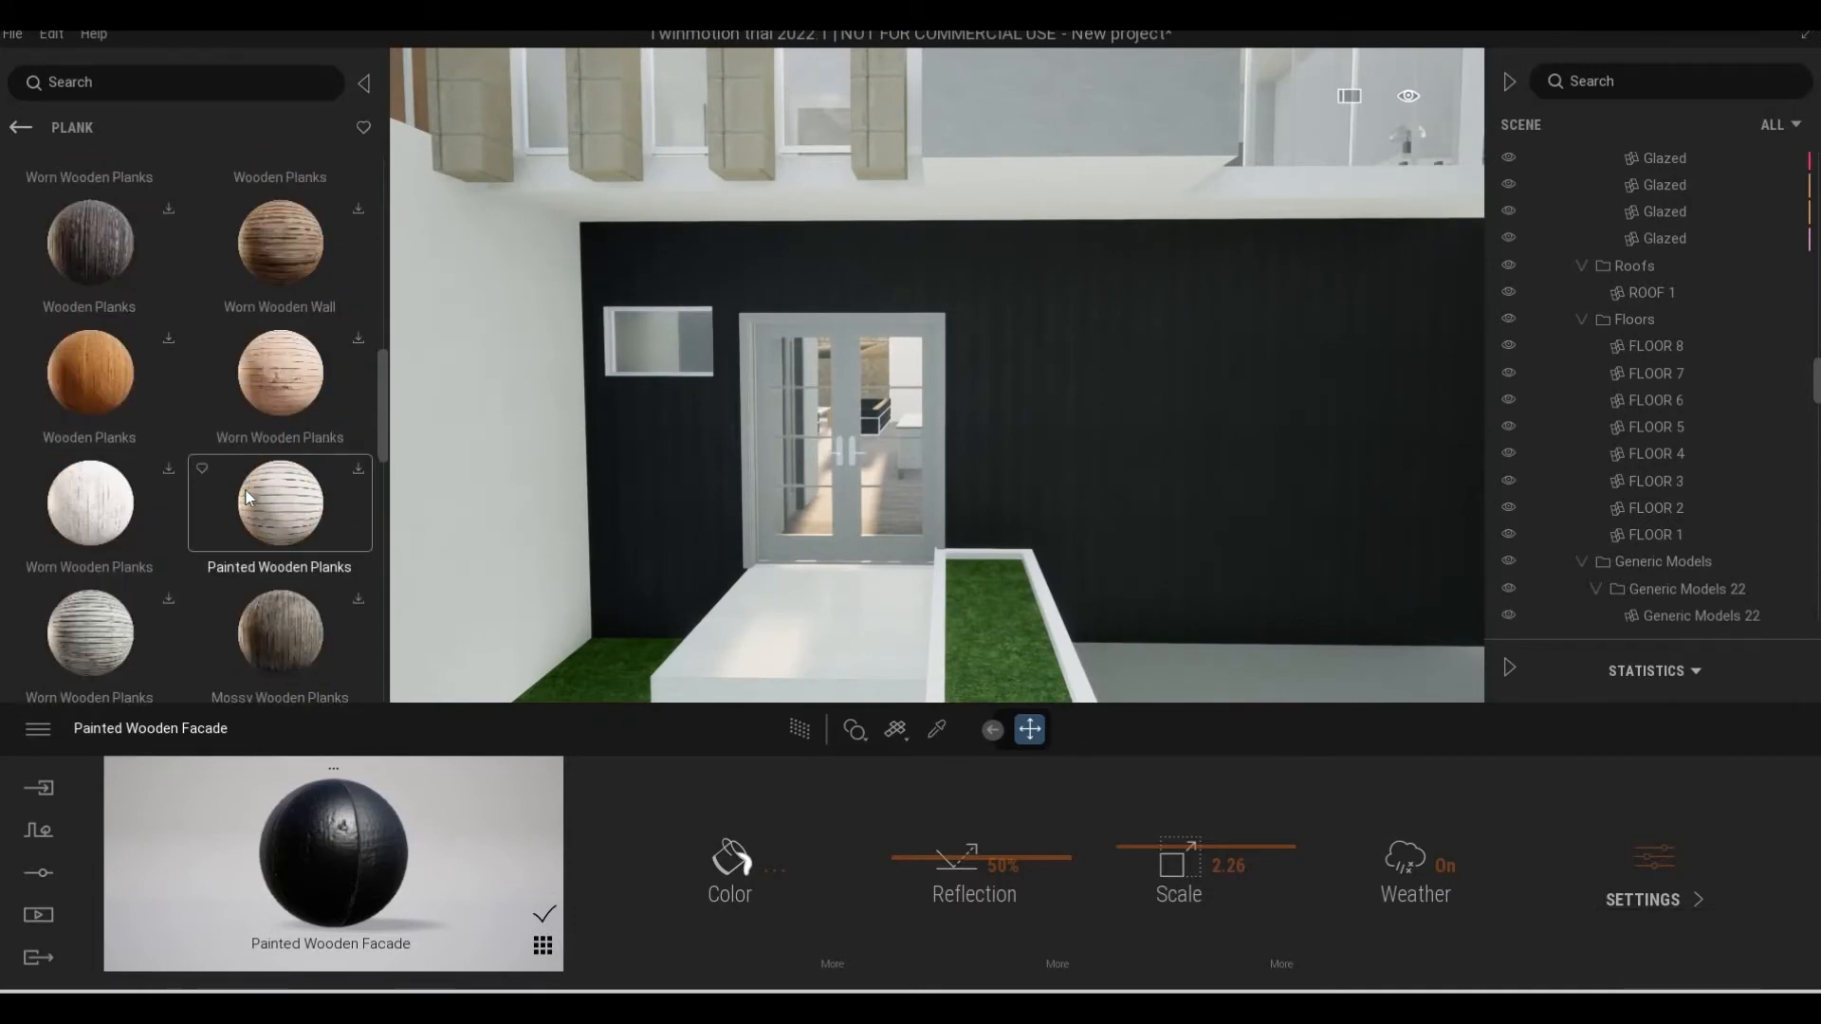
scroll(244, 493, "down", 8)
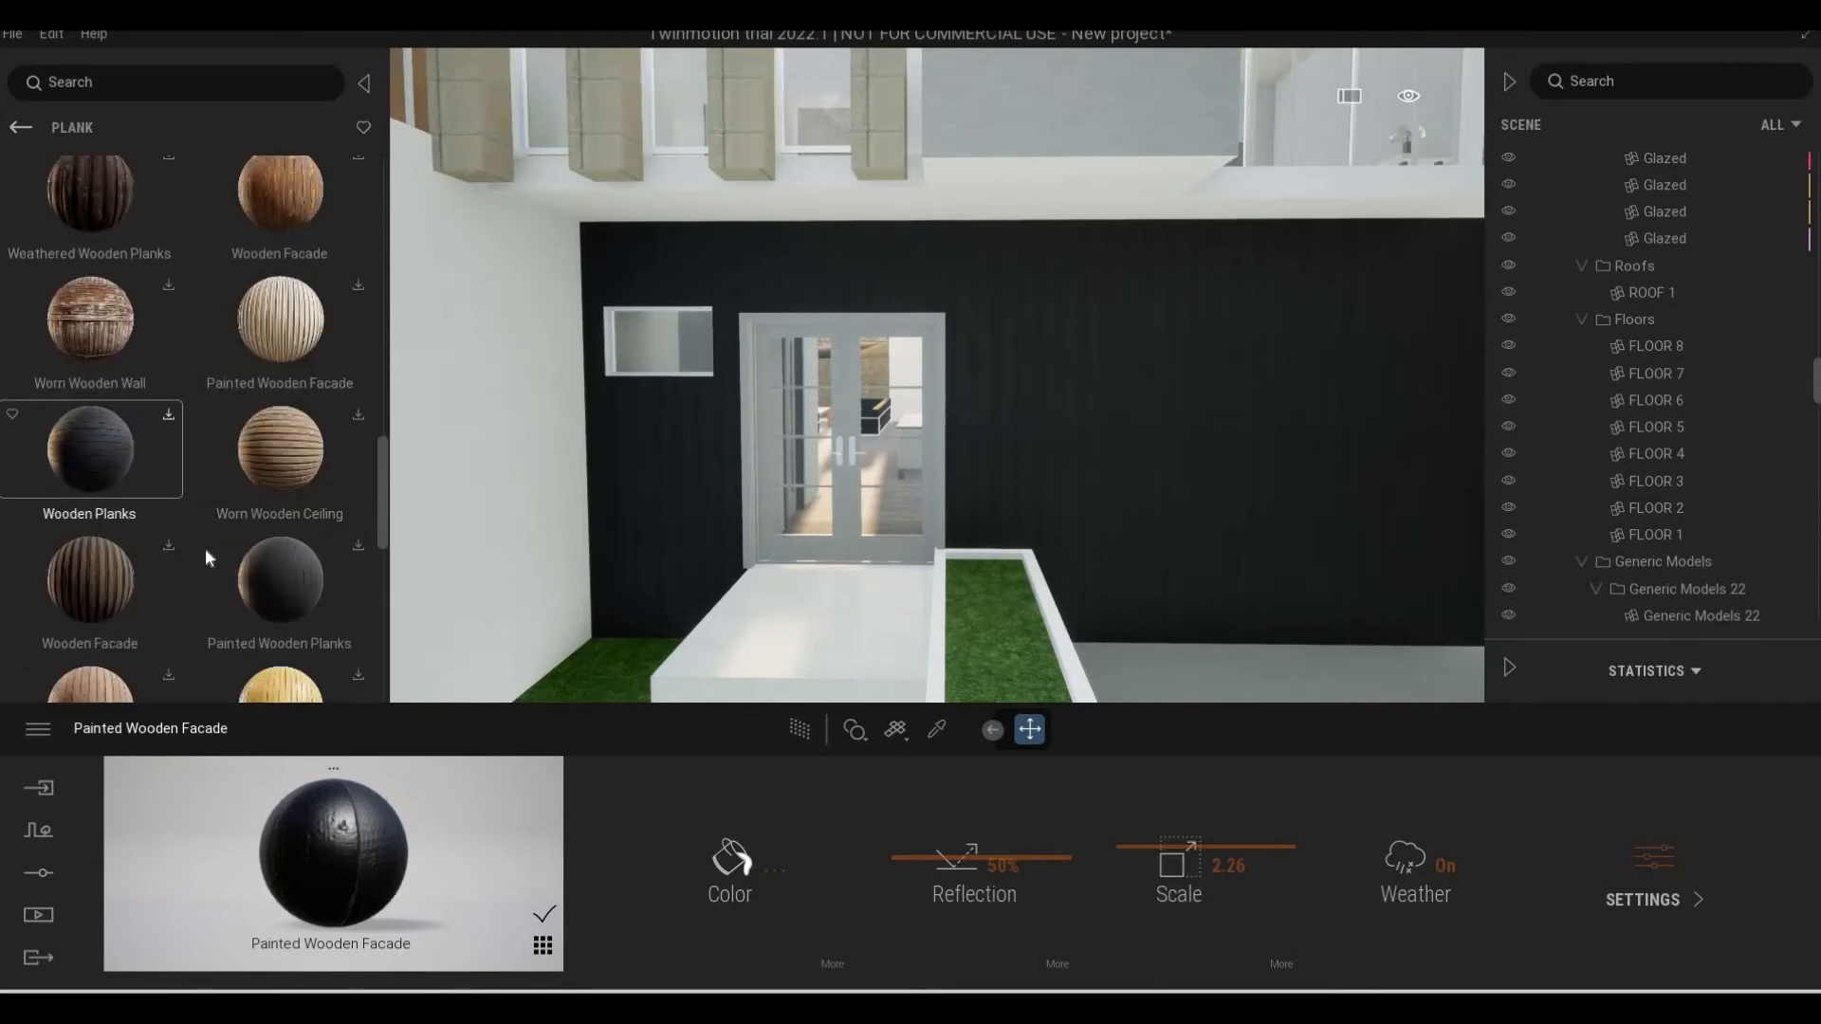
scroll(225, 620, "down", 3)
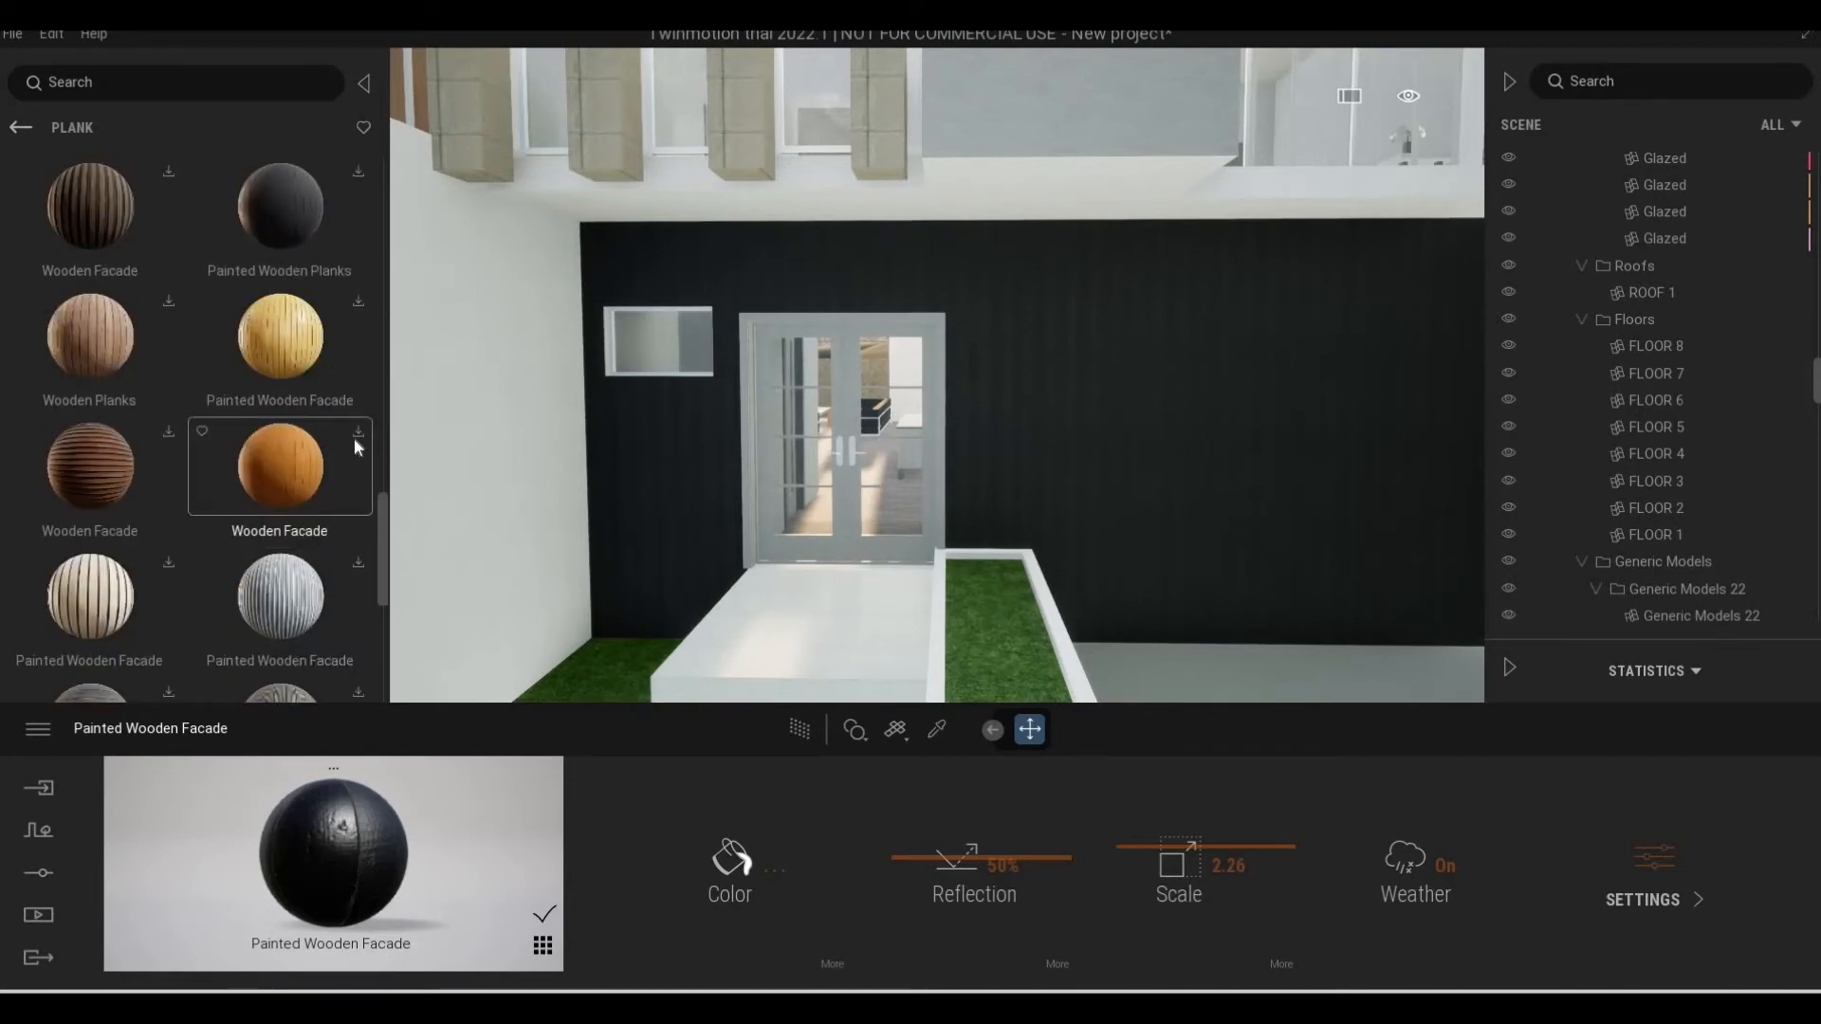
scroll(282, 435, "down", 1)
scroll(284, 422, "down", 3)
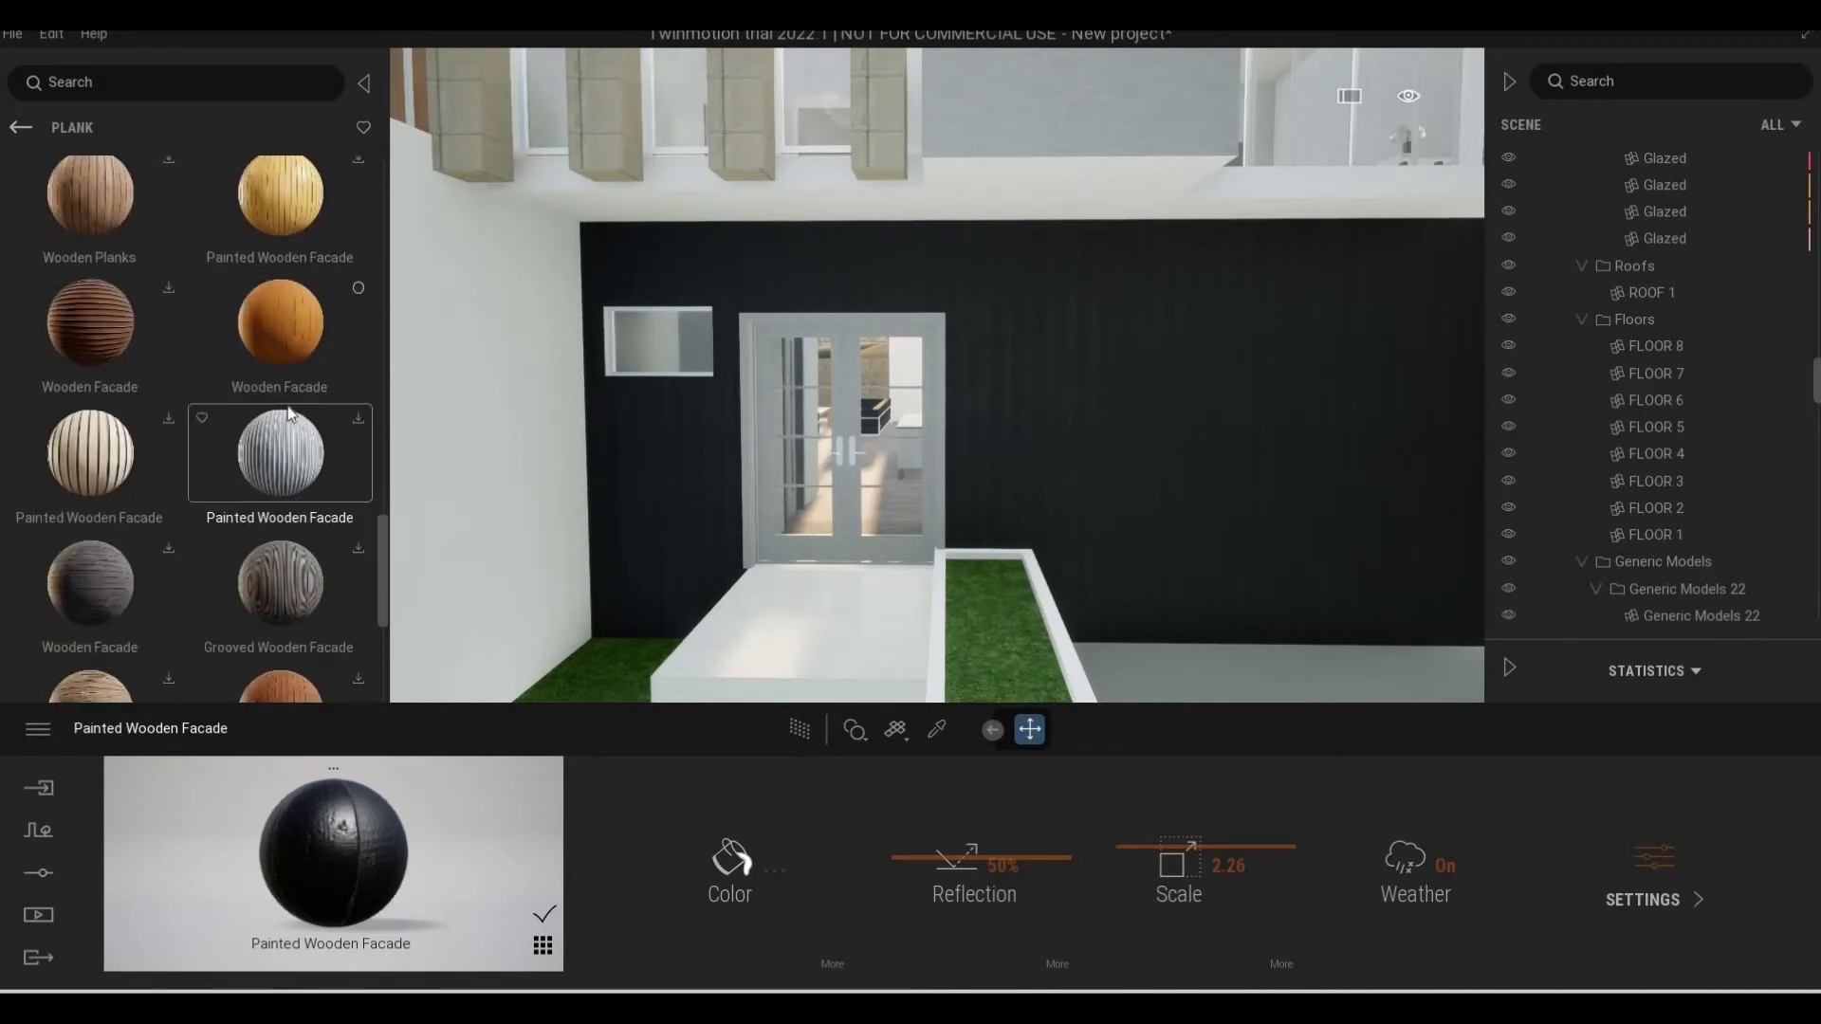
left_click(358, 452)
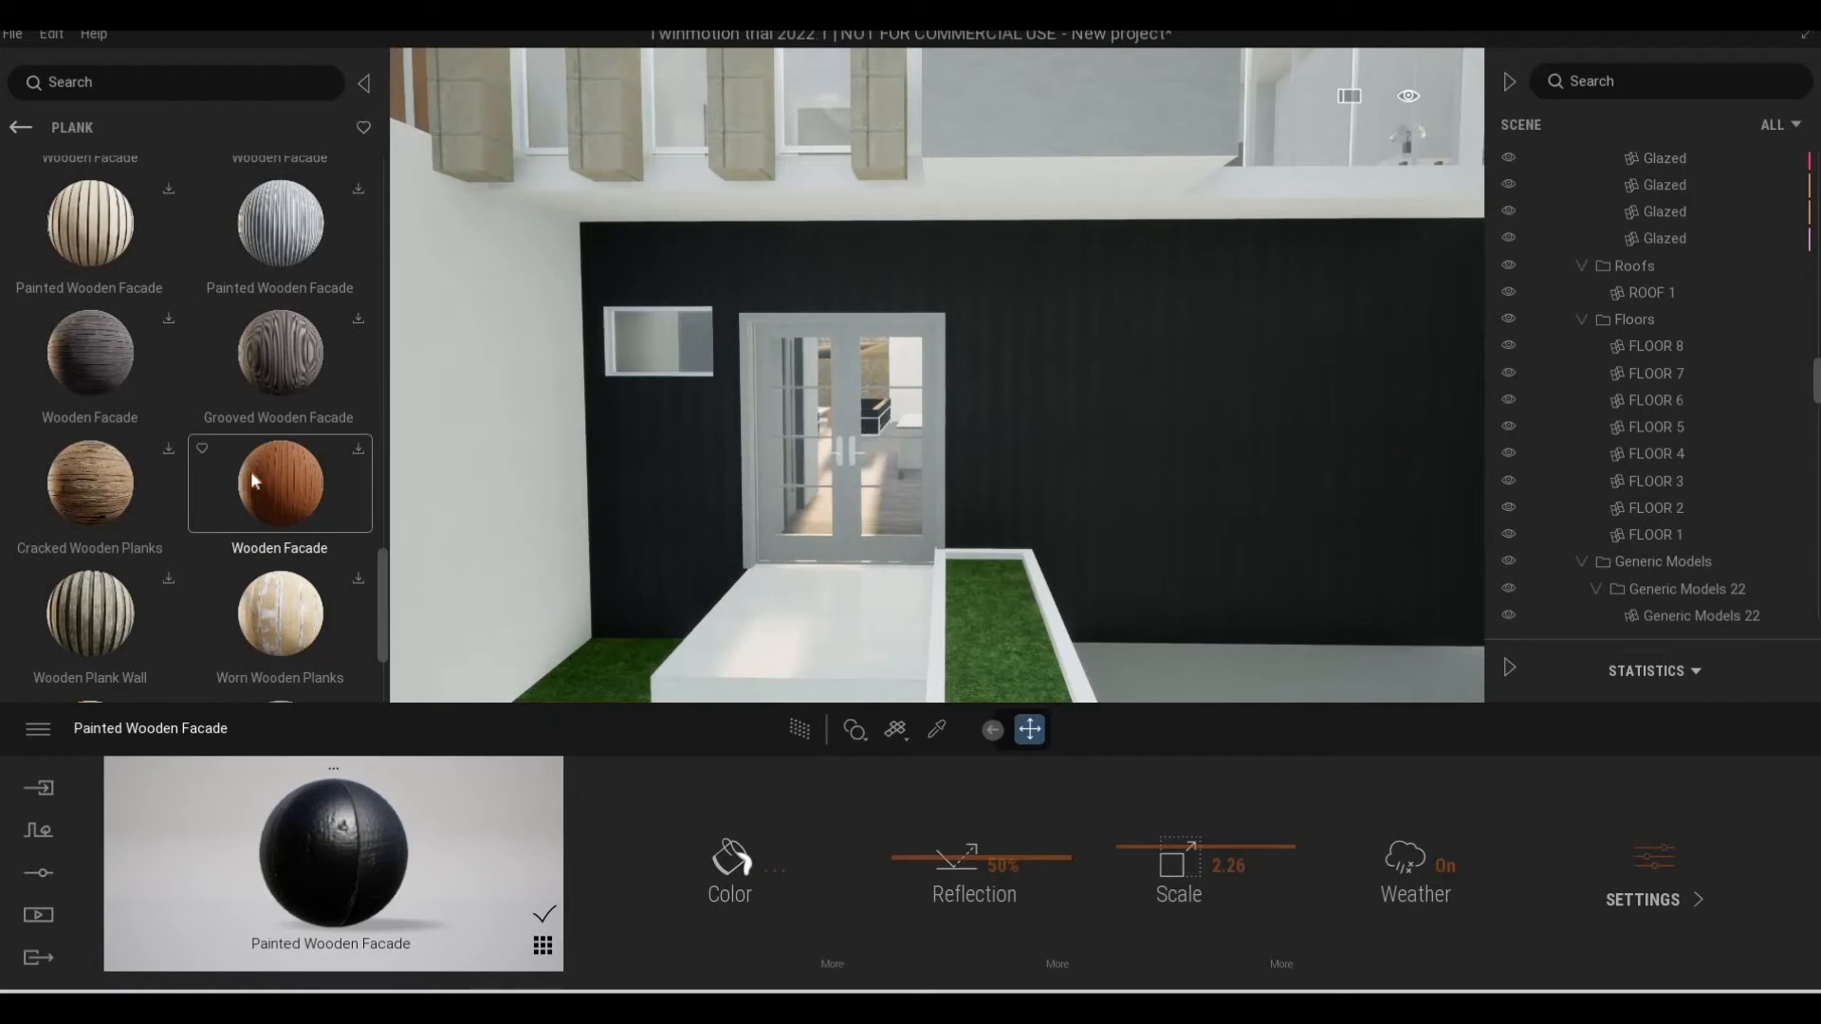
Download the light brown Wooden Facade beside Worn Wooden Floor and the reddish Wooden Planks beside Varnished Wooden Floor
scroll(226, 489, "down", 5)
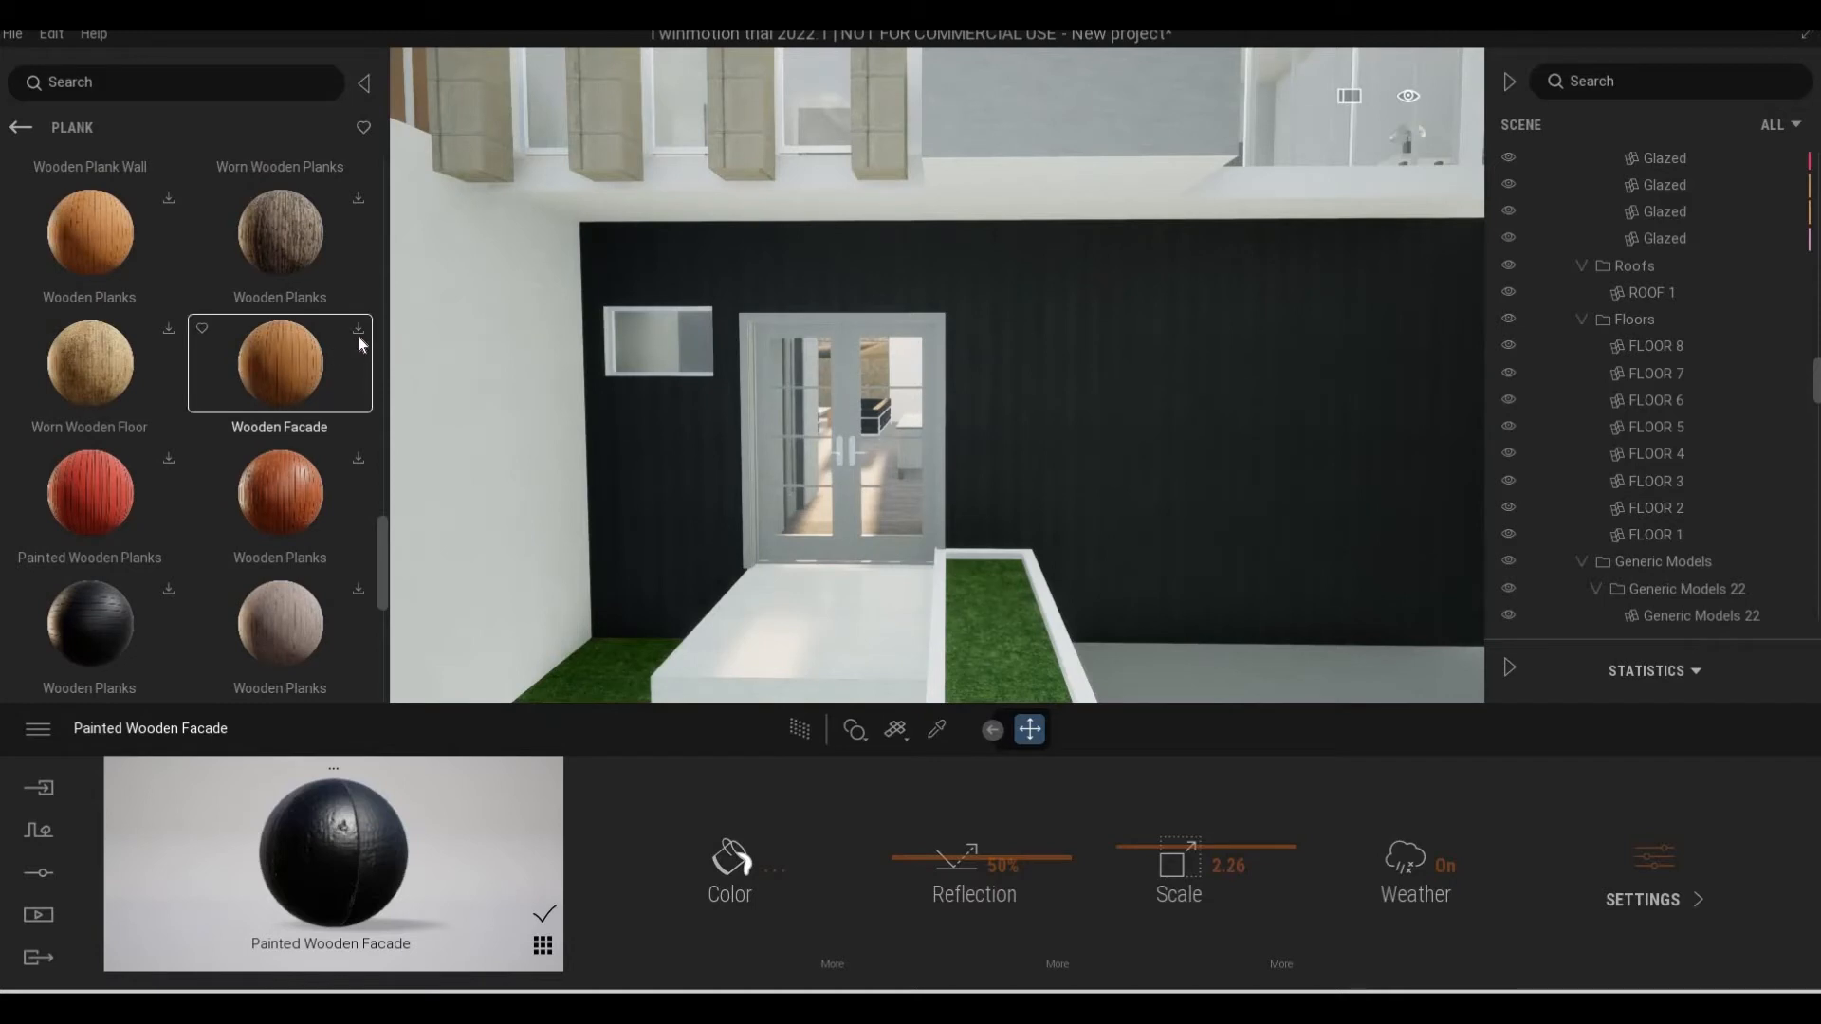
left_click(358, 332)
scroll(228, 552, "down", 2)
scroll(230, 552, "up", 1)
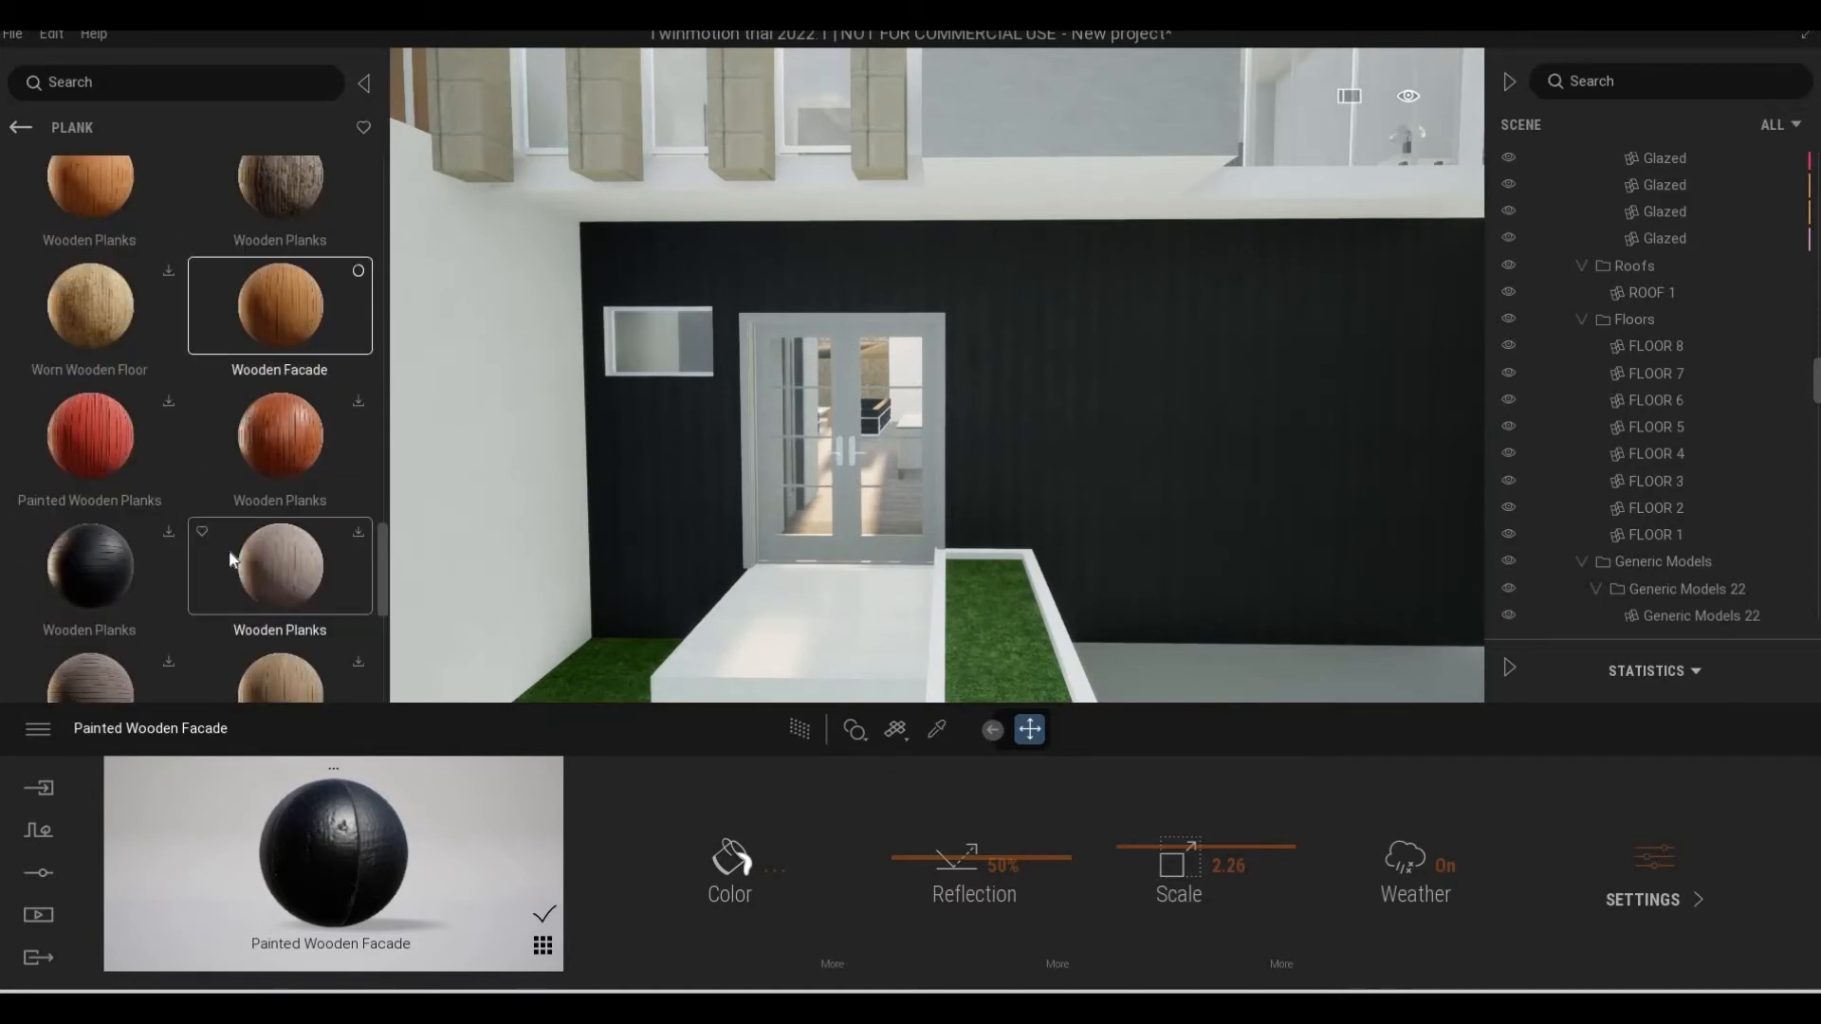
scroll(231, 559, "down", 4)
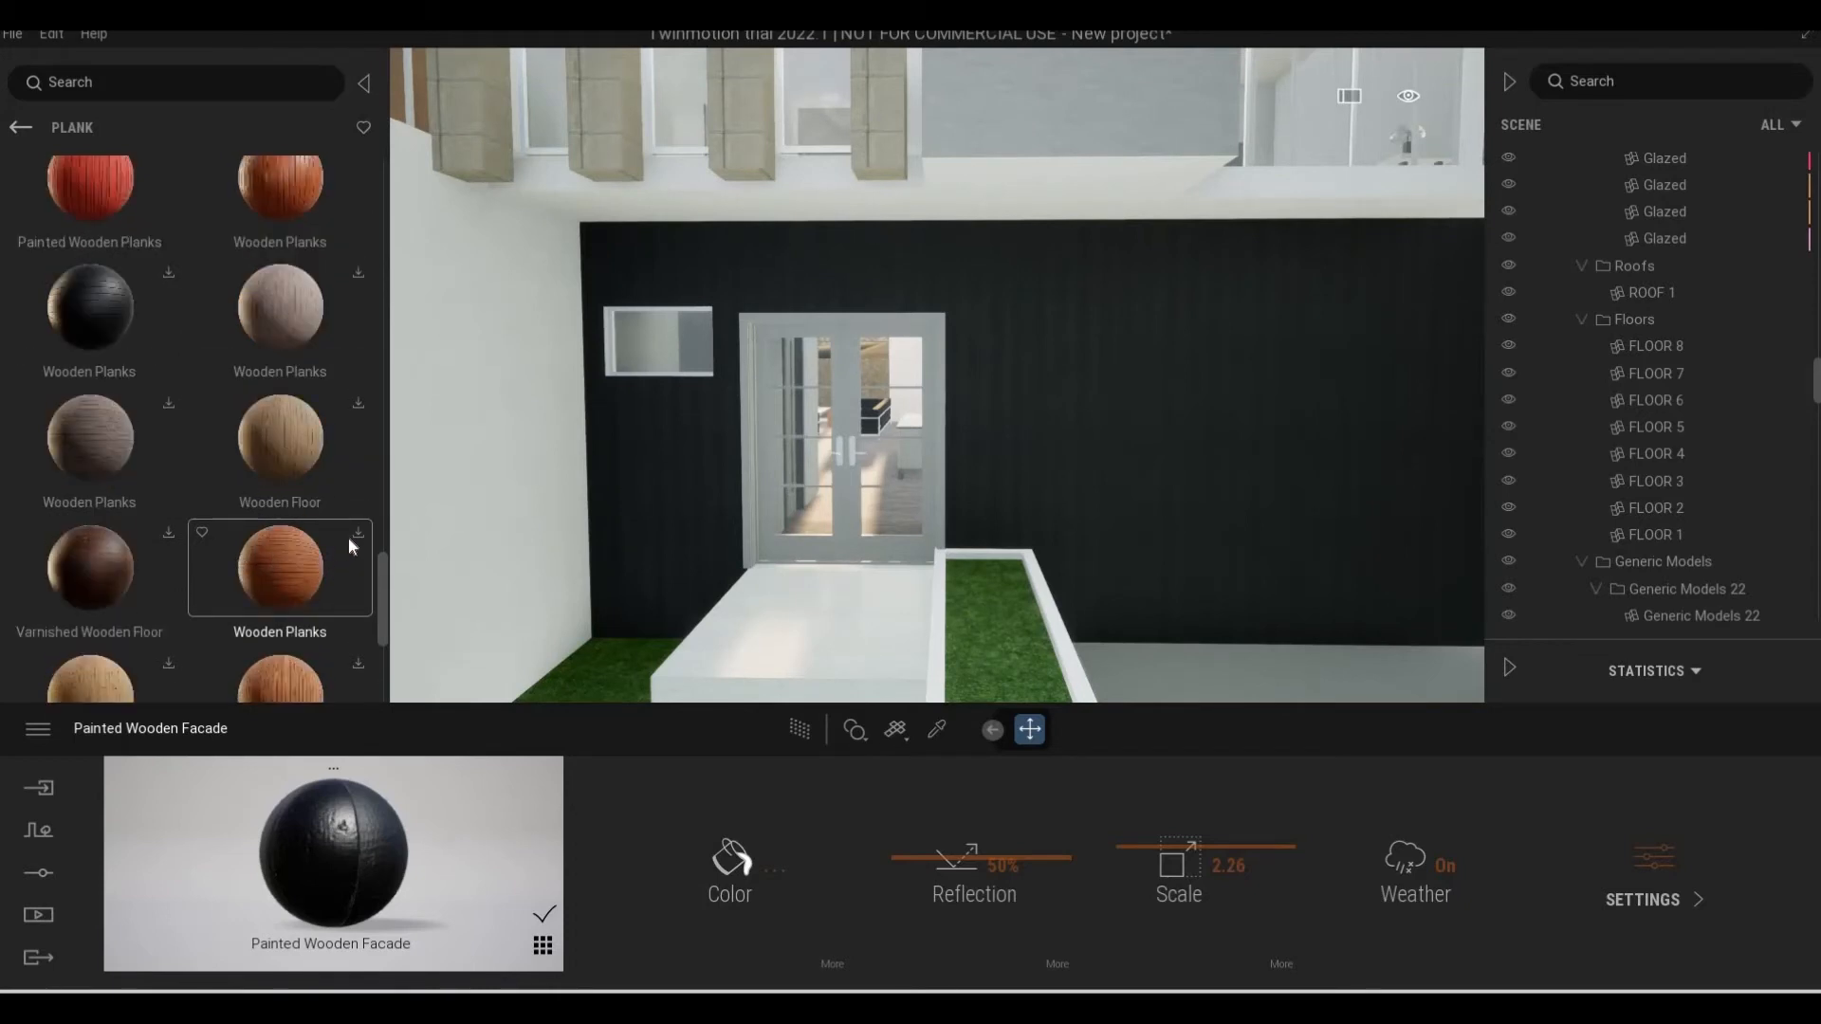
left_click(361, 536)
Apply the reddish-brown Wooden Facade to the ground-floor entrance wall and set its scale to 3.89
scroll(310, 517, "up", 7)
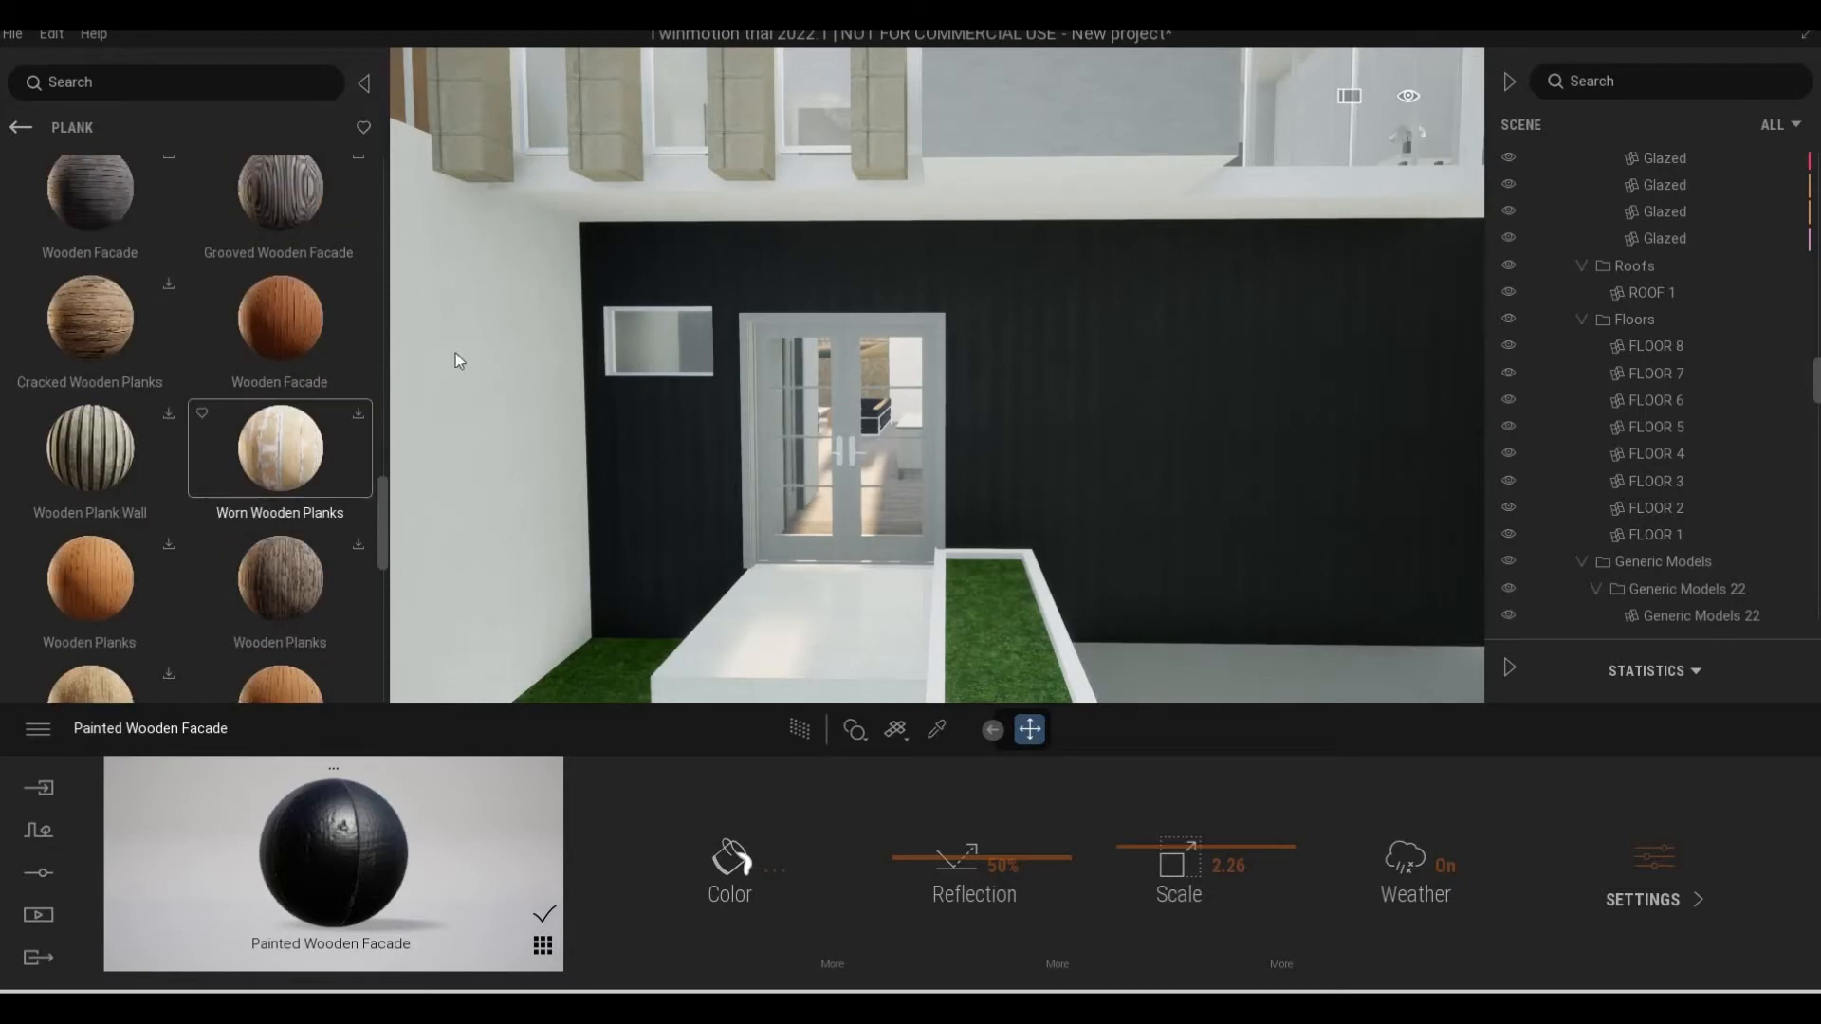
left_click_drag(1087, 440, 1096, 436)
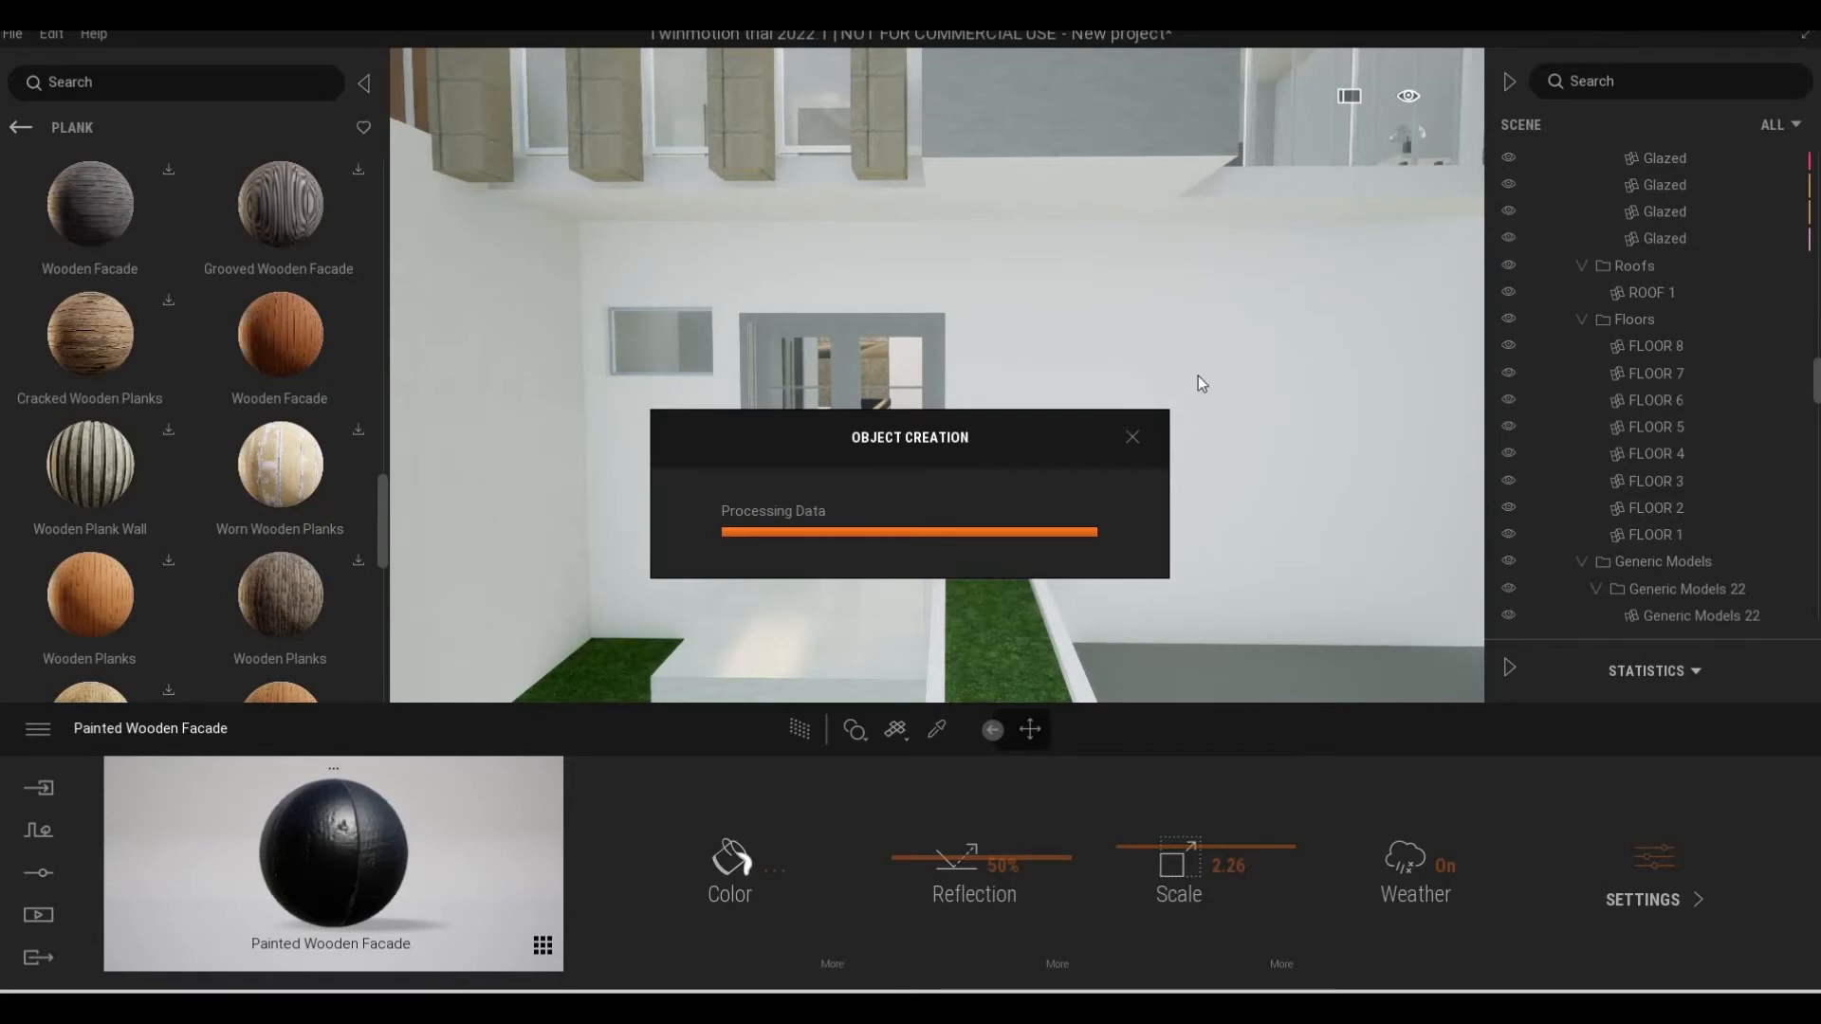
key("s")
key("d")
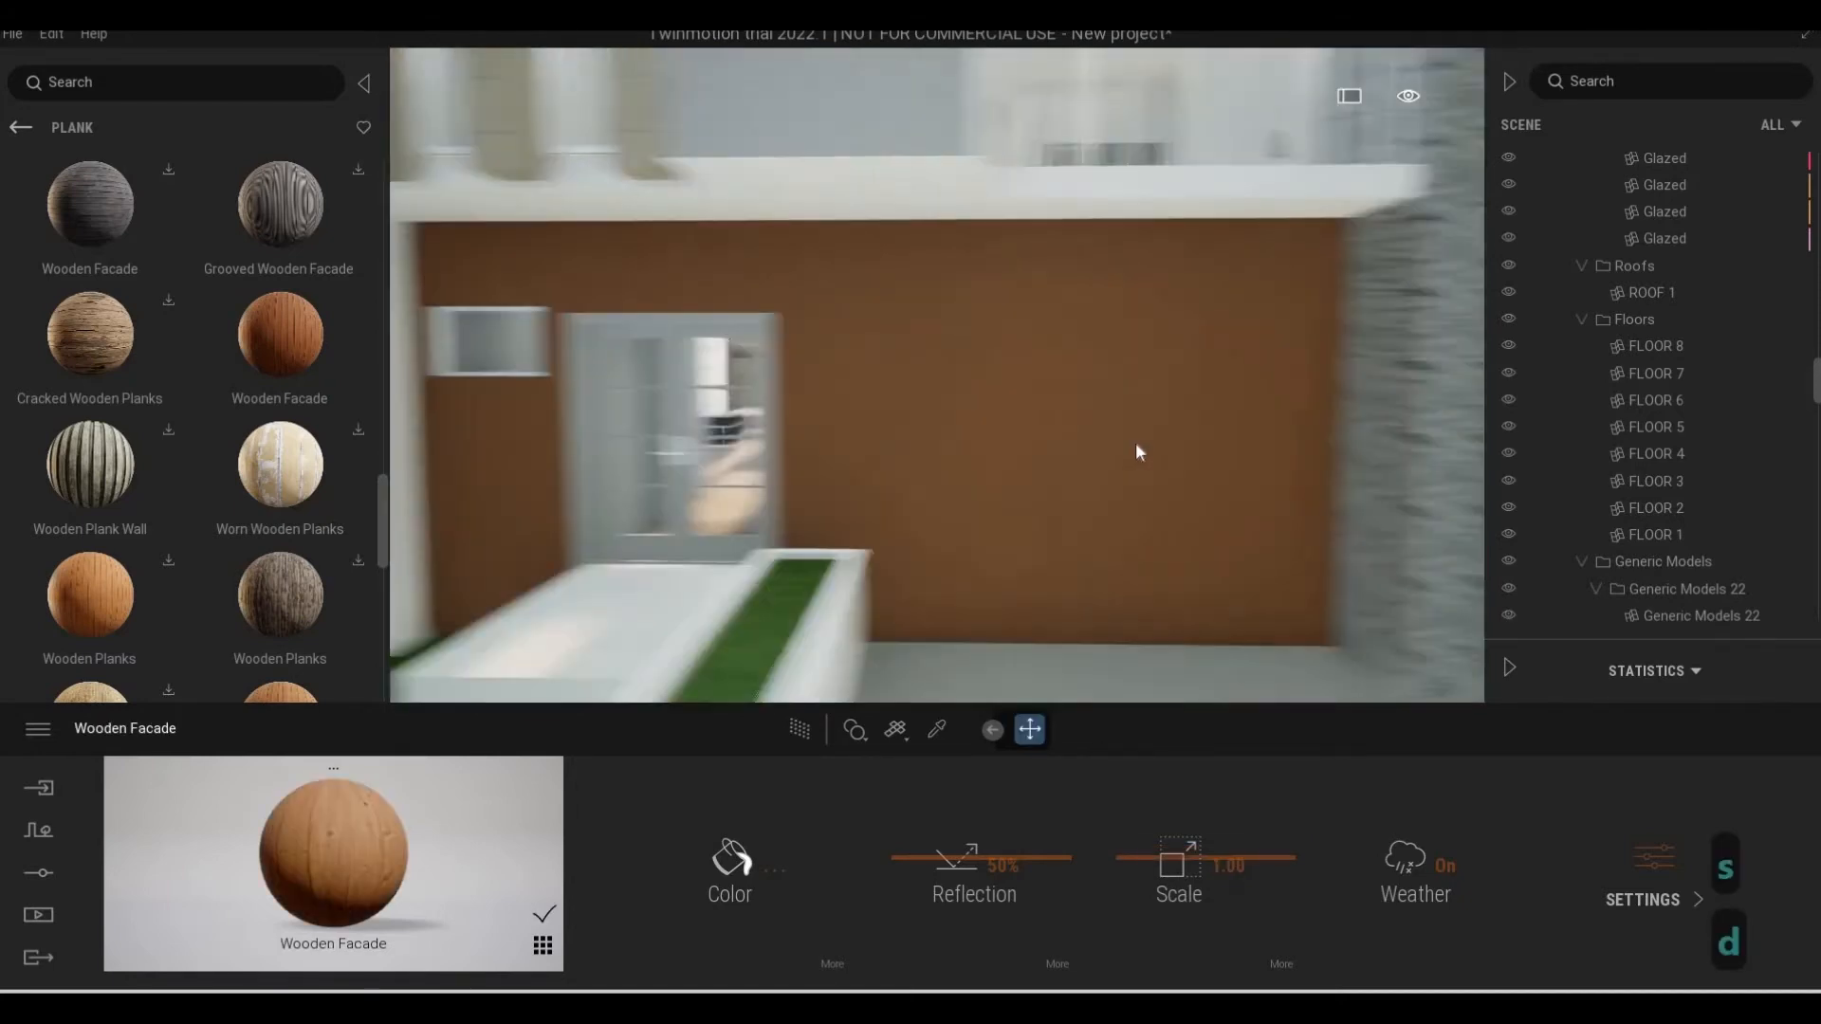
key("w")
key("a")
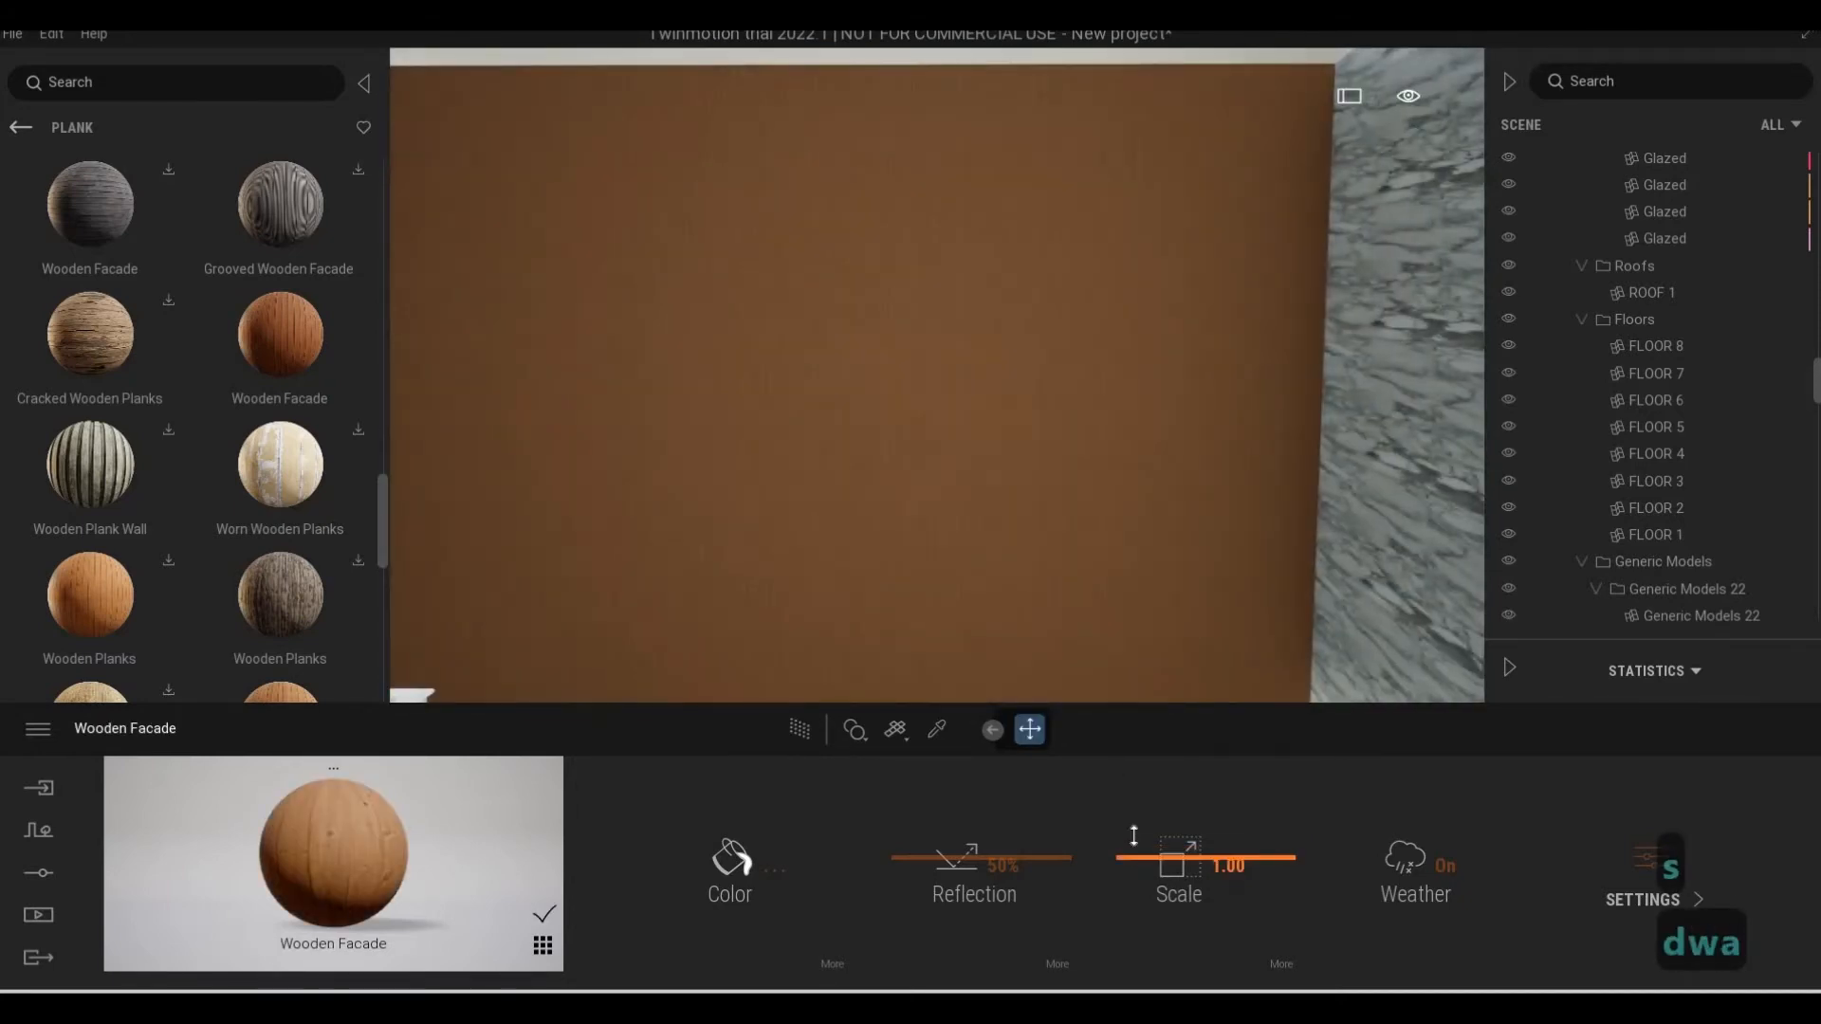
left_click_drag(1134, 836, 1135, 829)
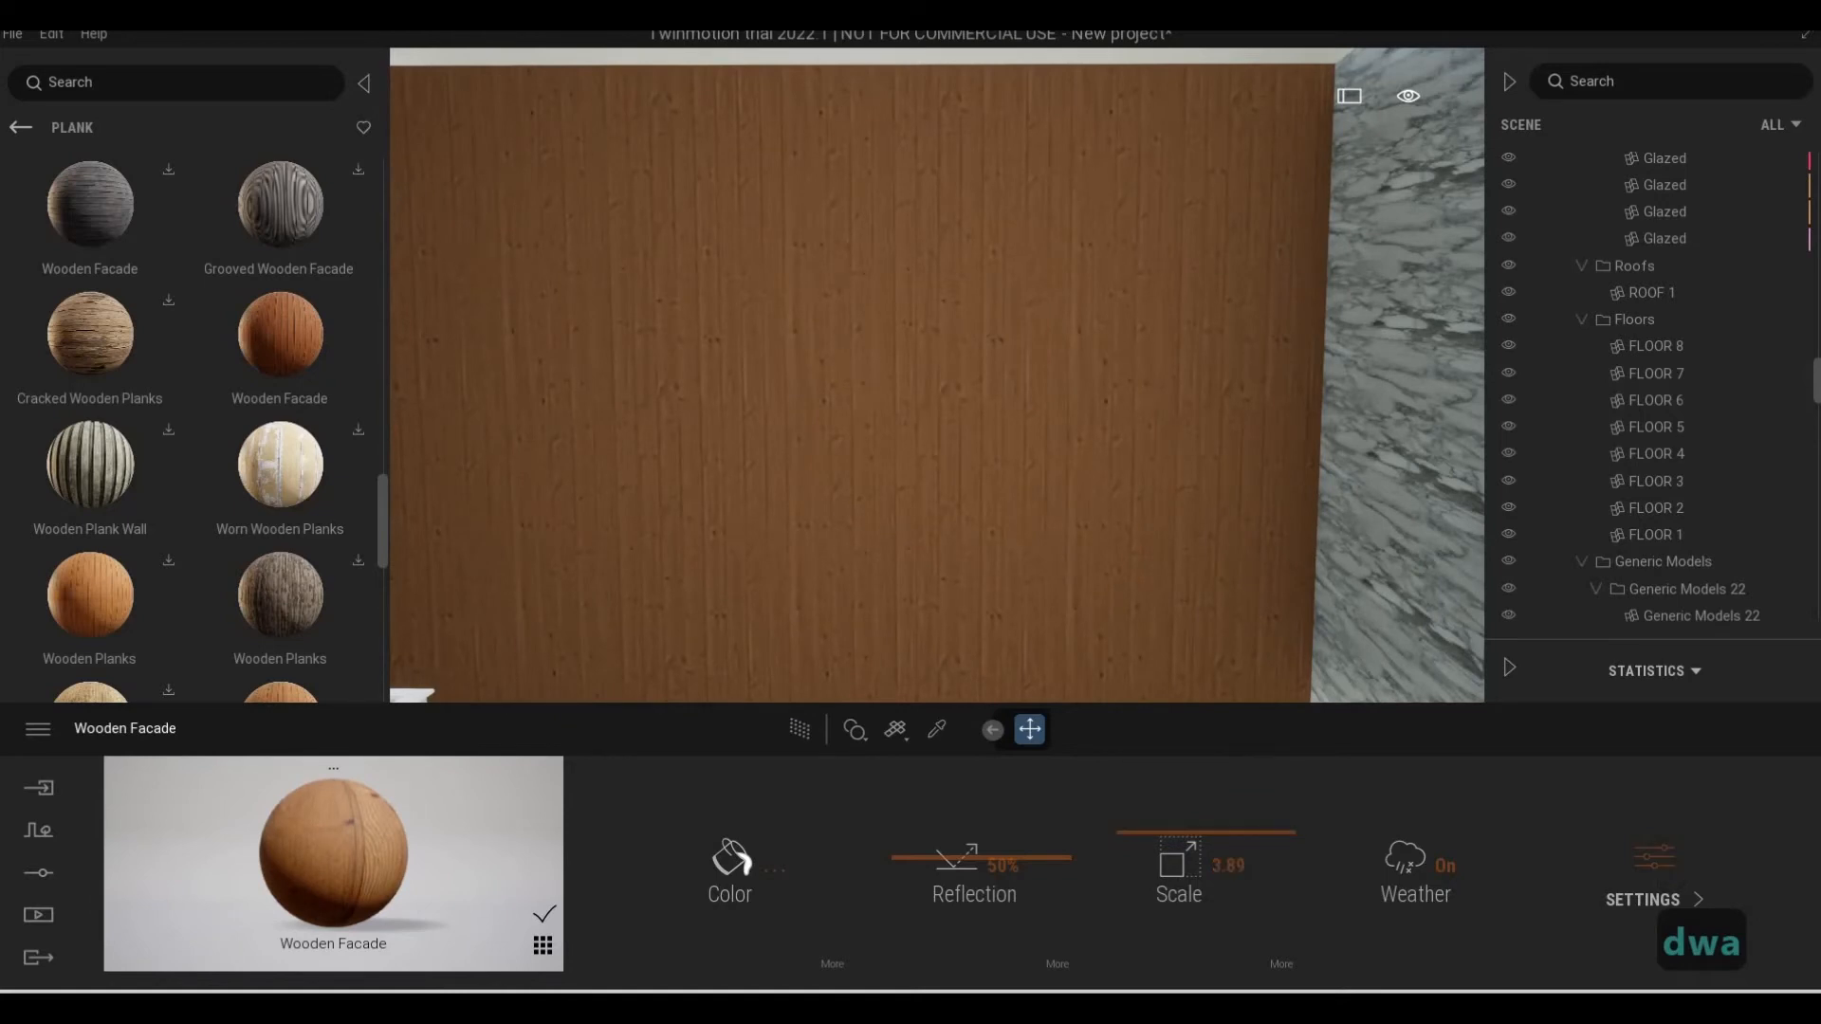
Examine the wood-clad entrance wall from a distance, from the stone column across to the entrance door
key("s")
key("e")
key("d")
key("q")
key("w")
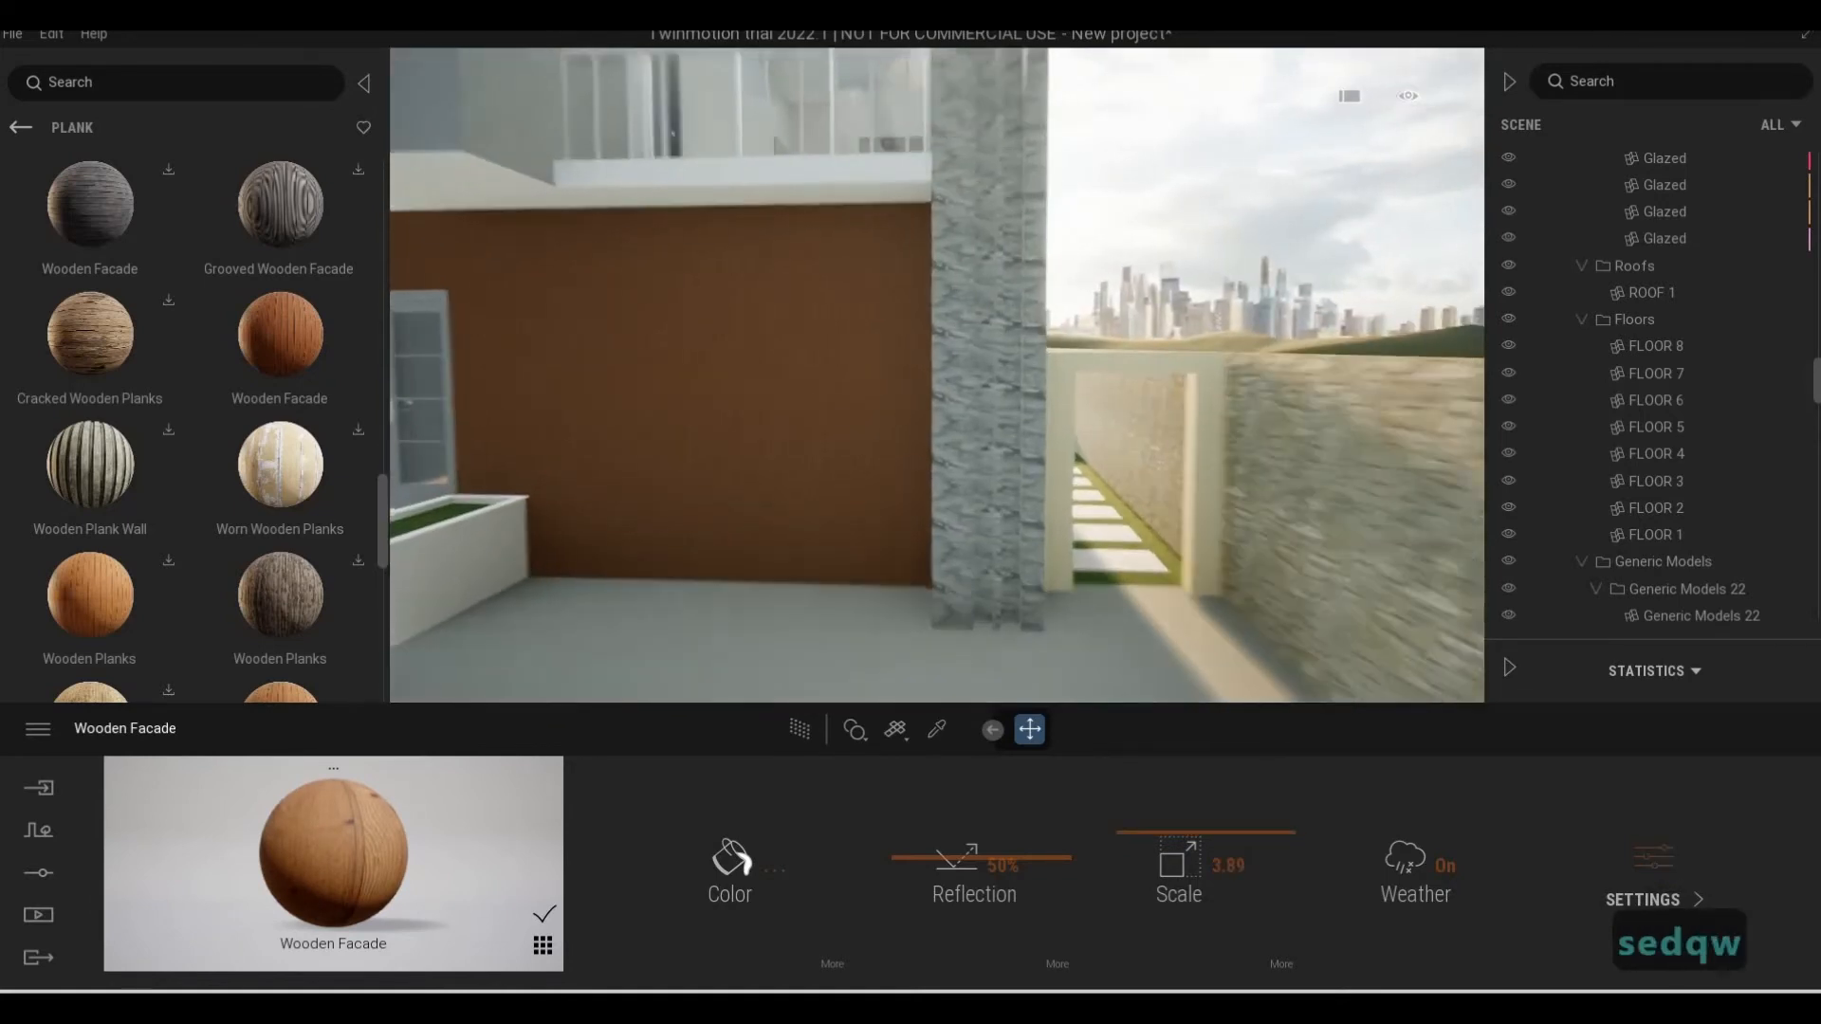
key("s")
key("a")
key("w")
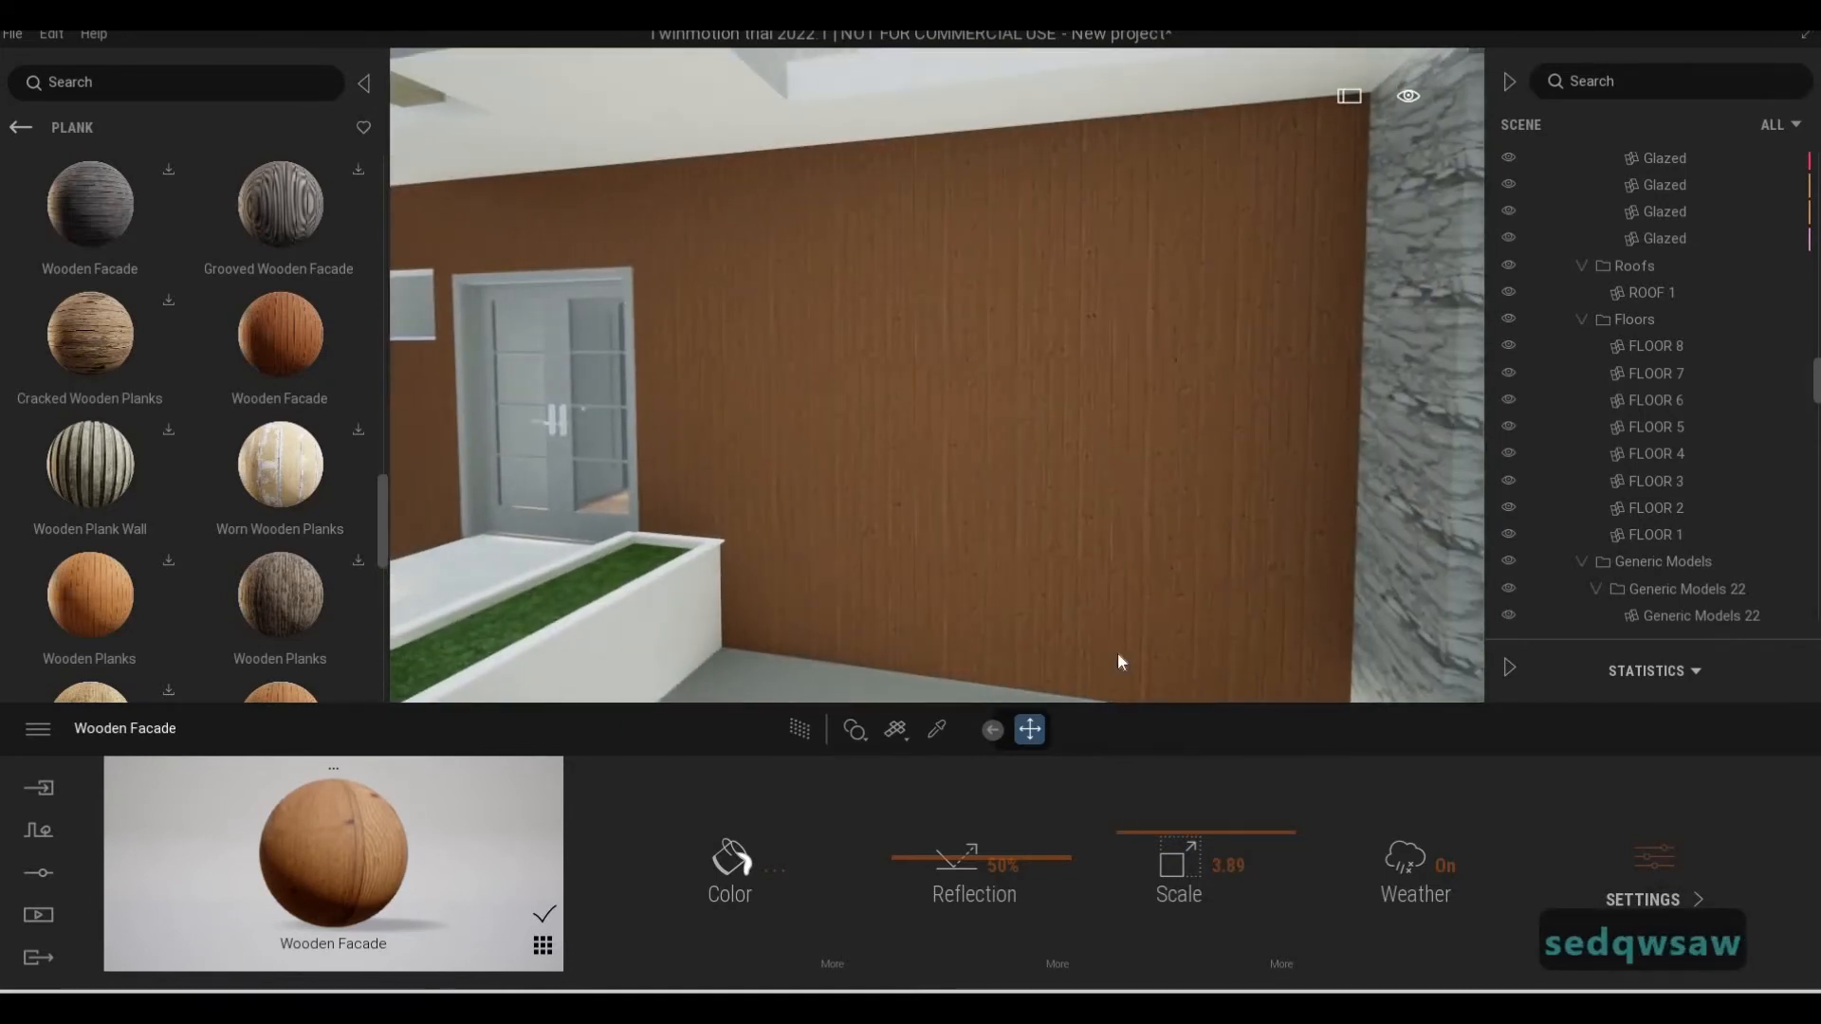
Apply the wall's Wooden Facade material to the side passage's gate frame beside the stone column
key("d")
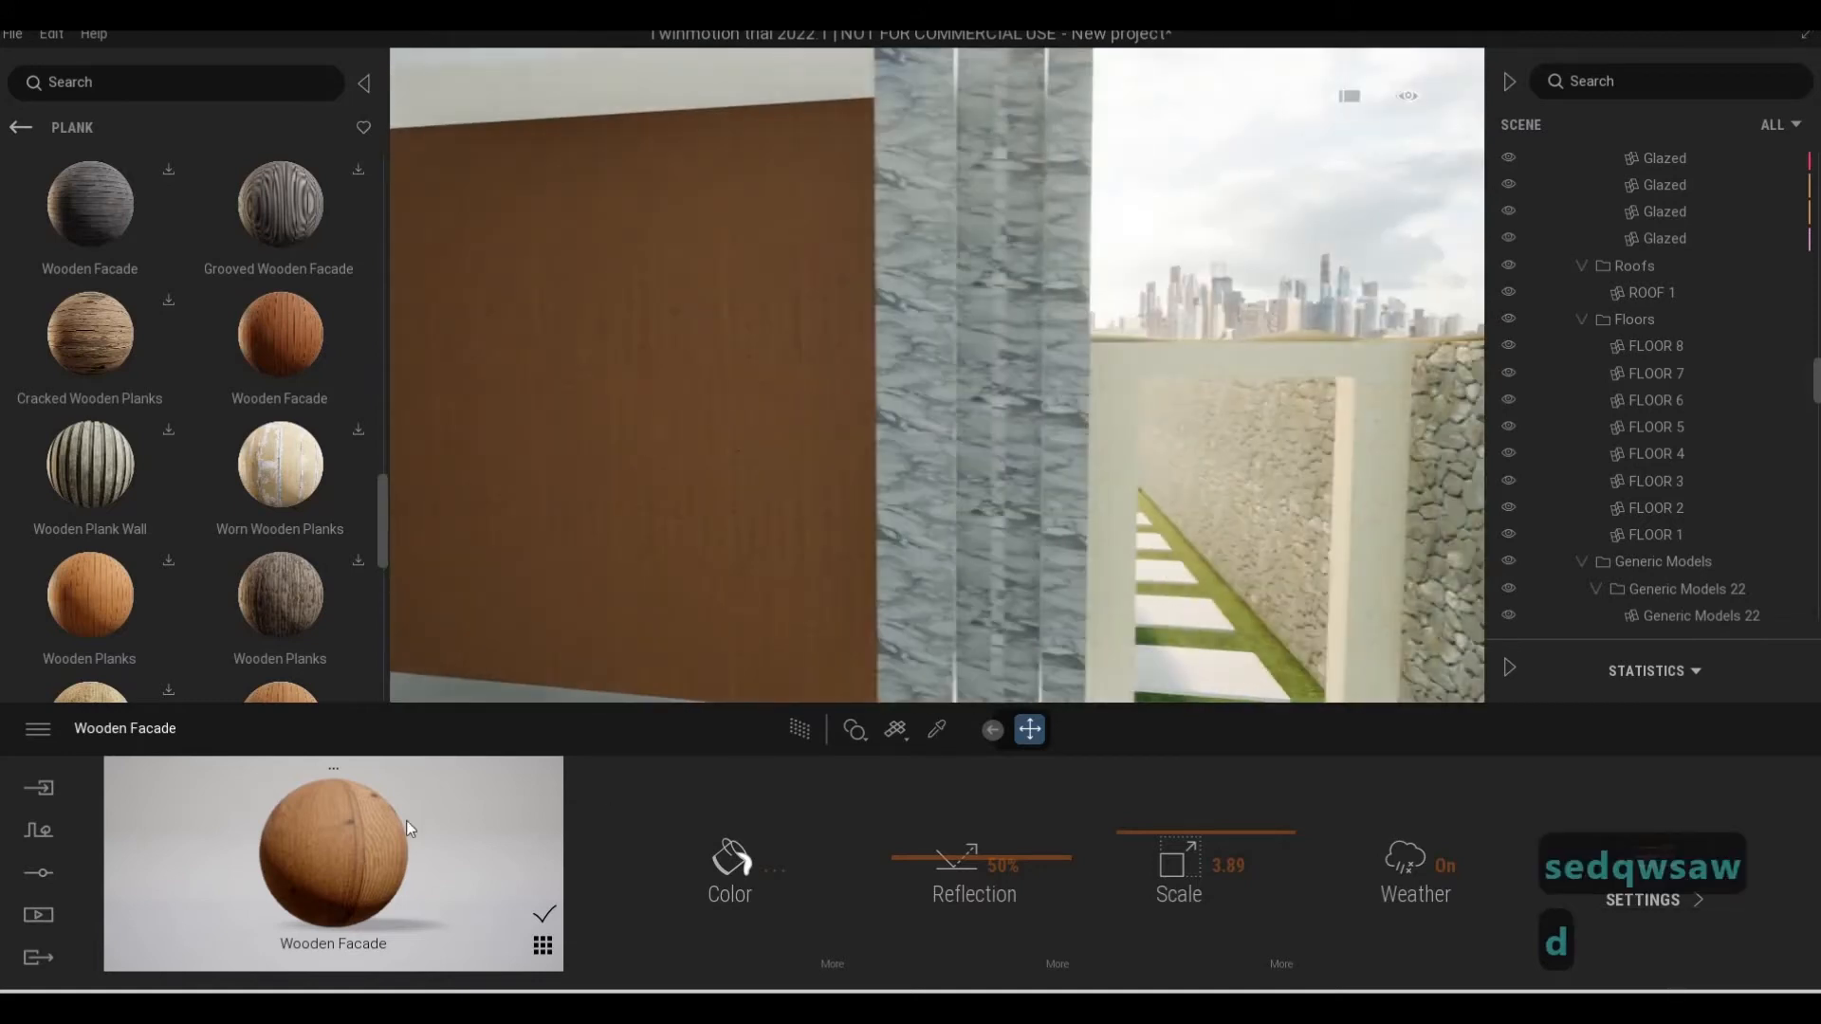
key("a")
key("s")
left_click_drag(1163, 550, 1219, 512)
key("d")
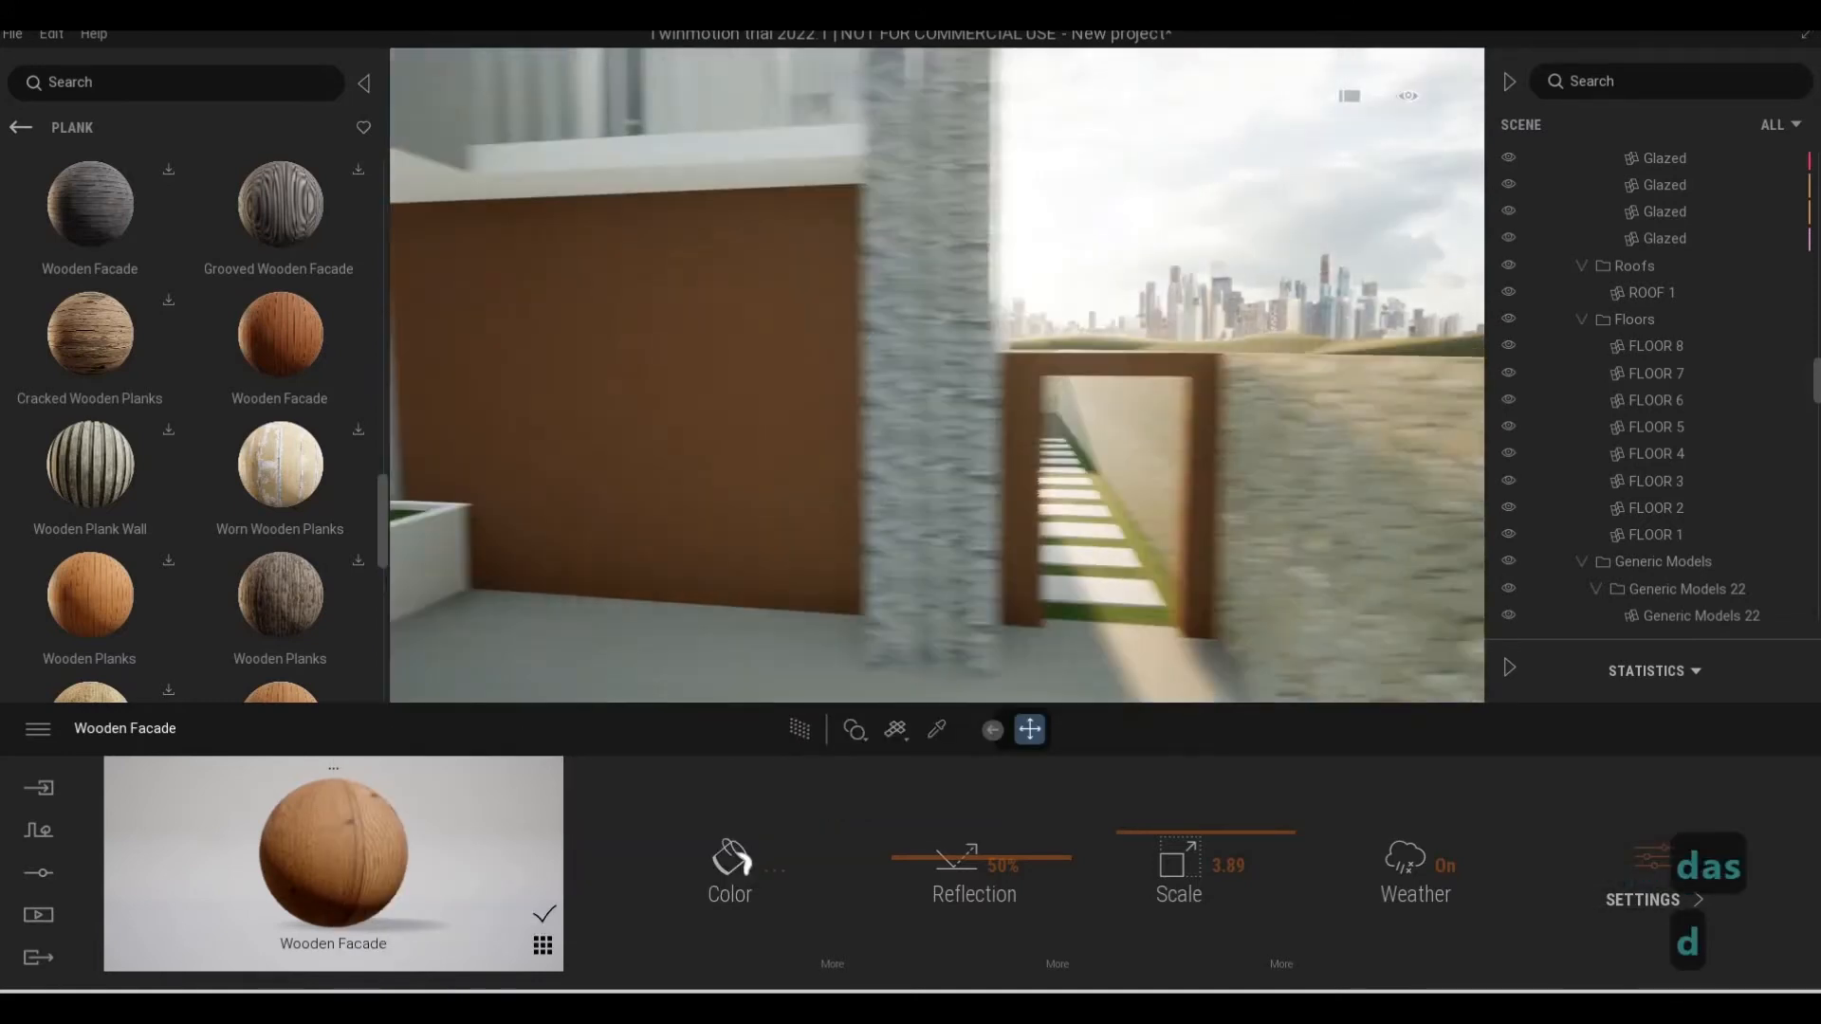
Set the Wooden Facade material's reflection to 32% and its scale to 4.97
key("w")
key("a")
key("a")
key("s")
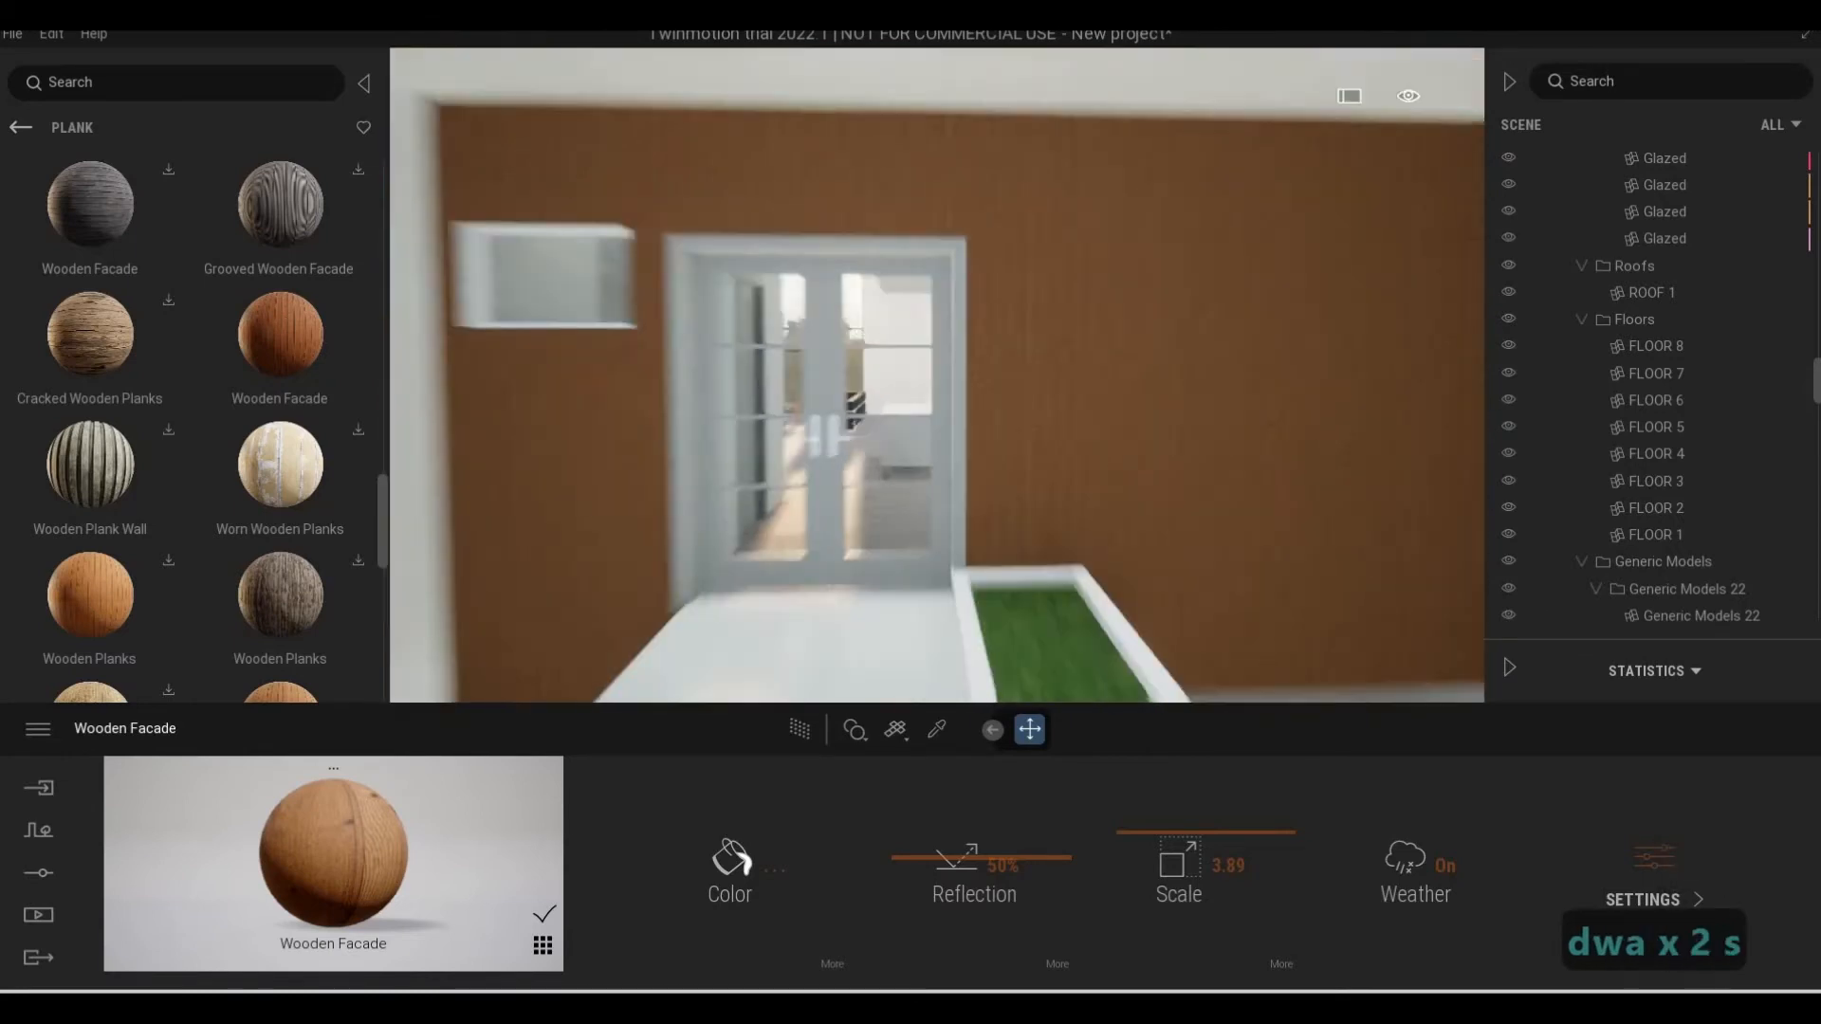
key("s")
key("w")
key("w")
key("d")
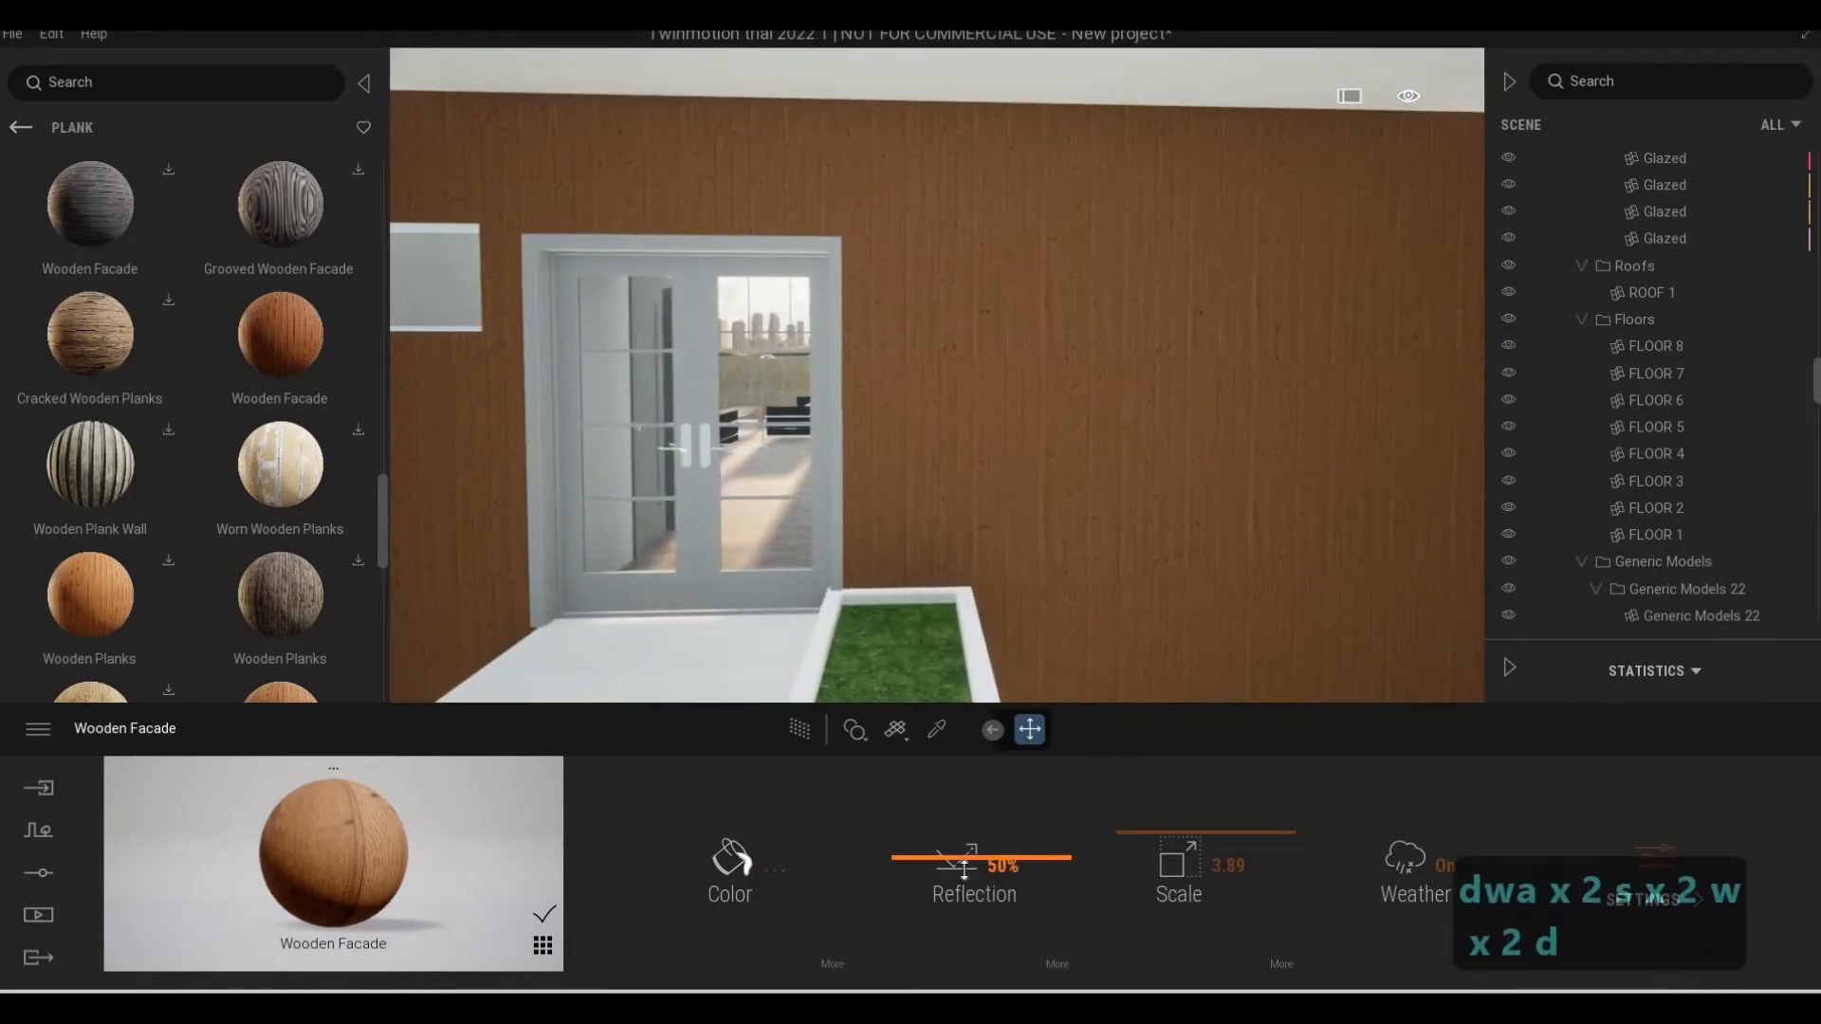
left_click_drag(964, 860, 963, 886)
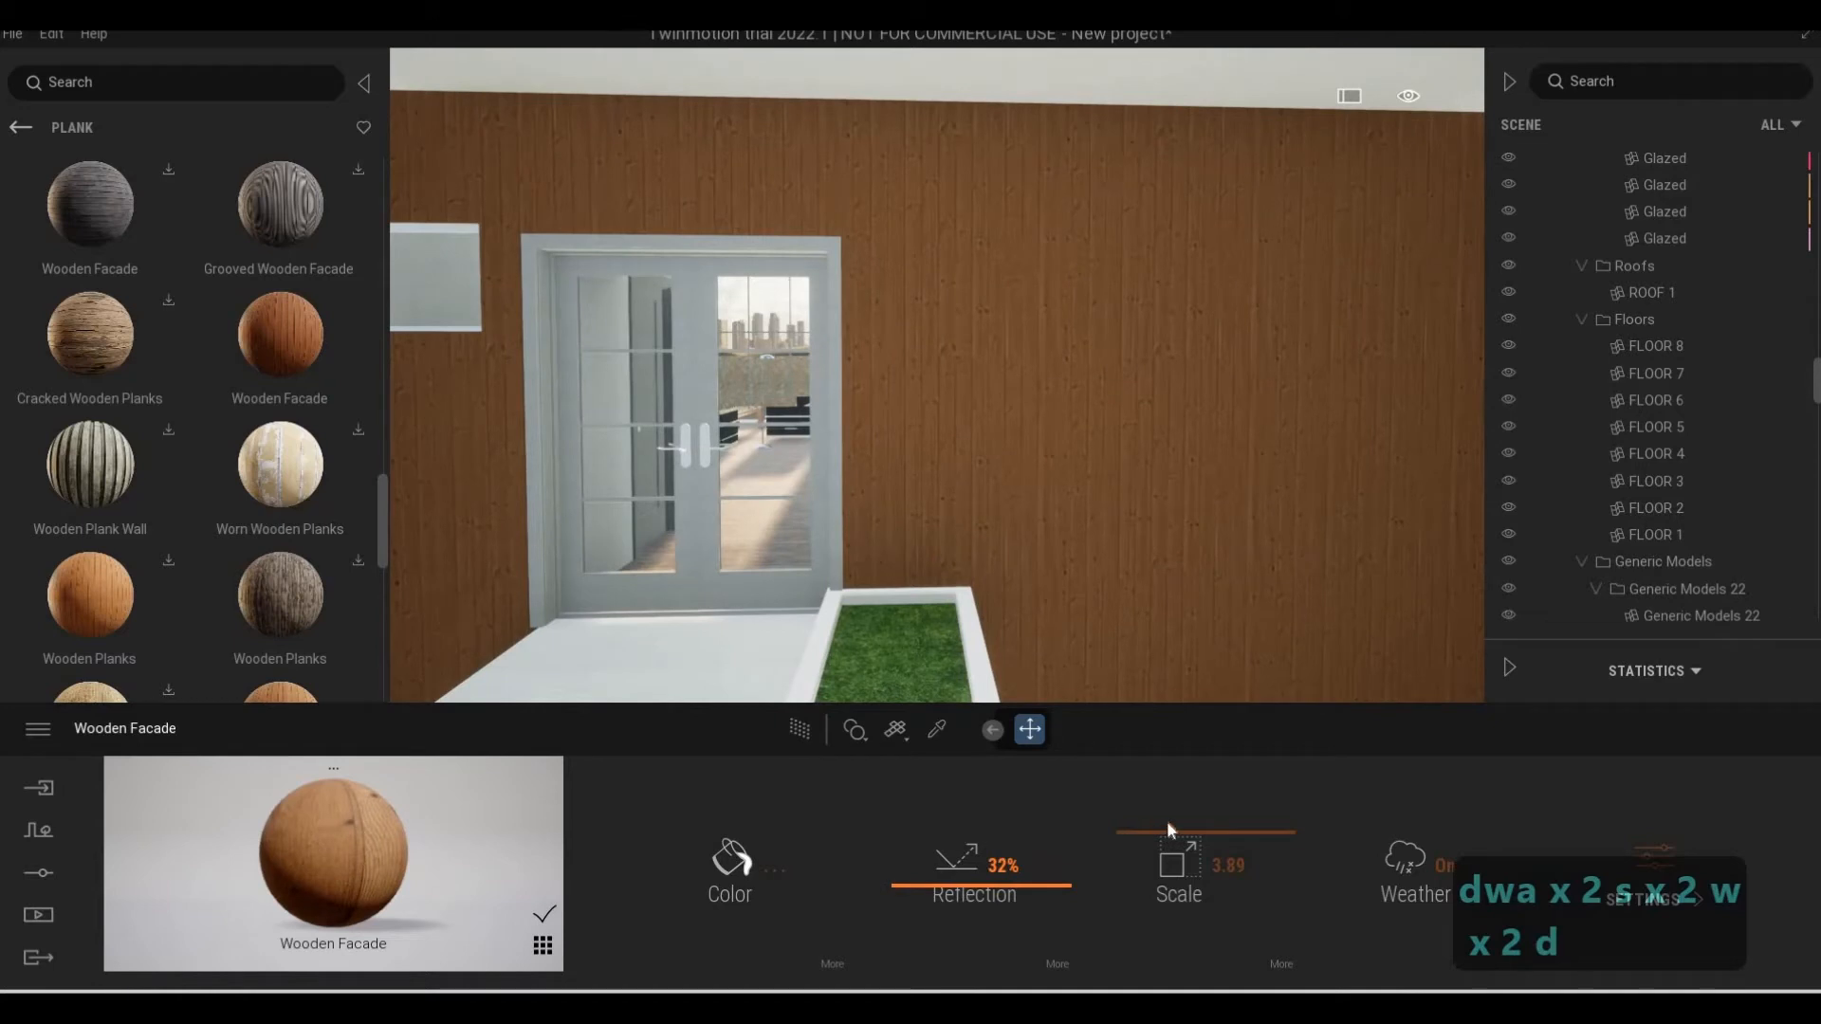
left_click_drag(1168, 828, 688, 514)
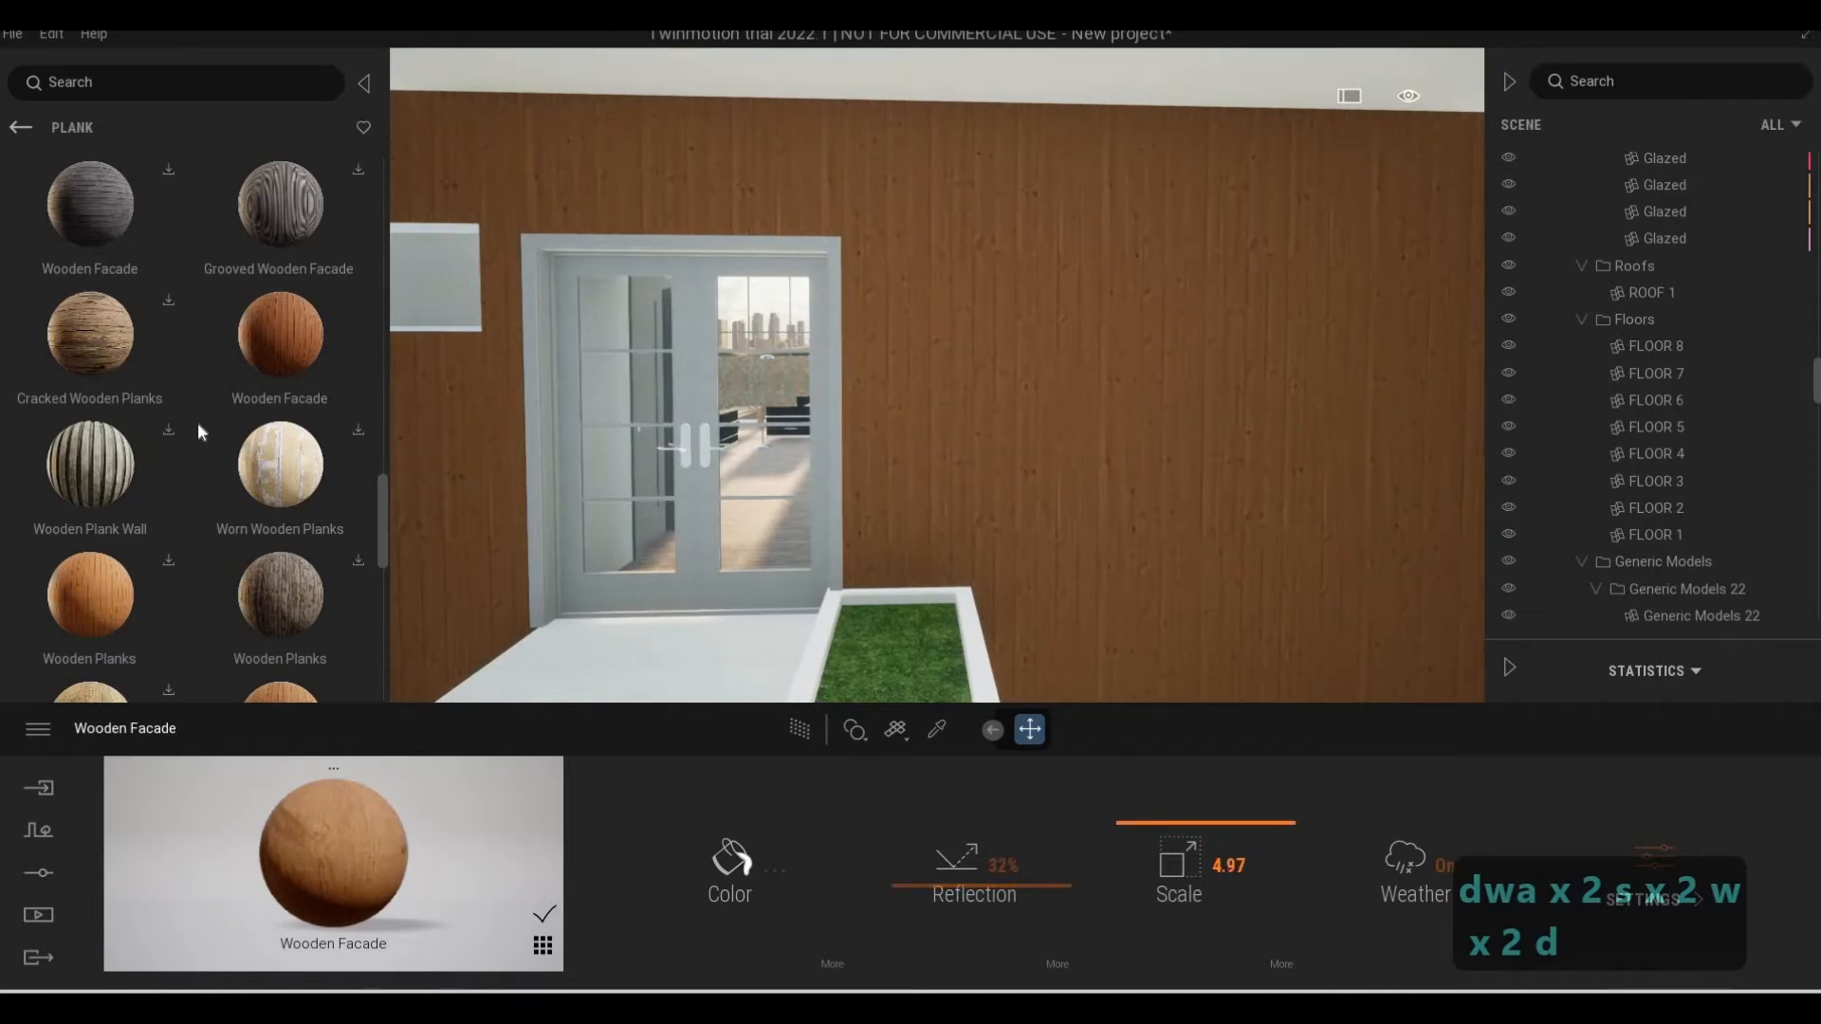
Replace the entrance wall's material with the light brown Wooden Facade beside Worn Wooden Floor in the Plank surfaces
key("s")
scroll(285, 455, "down", 3)
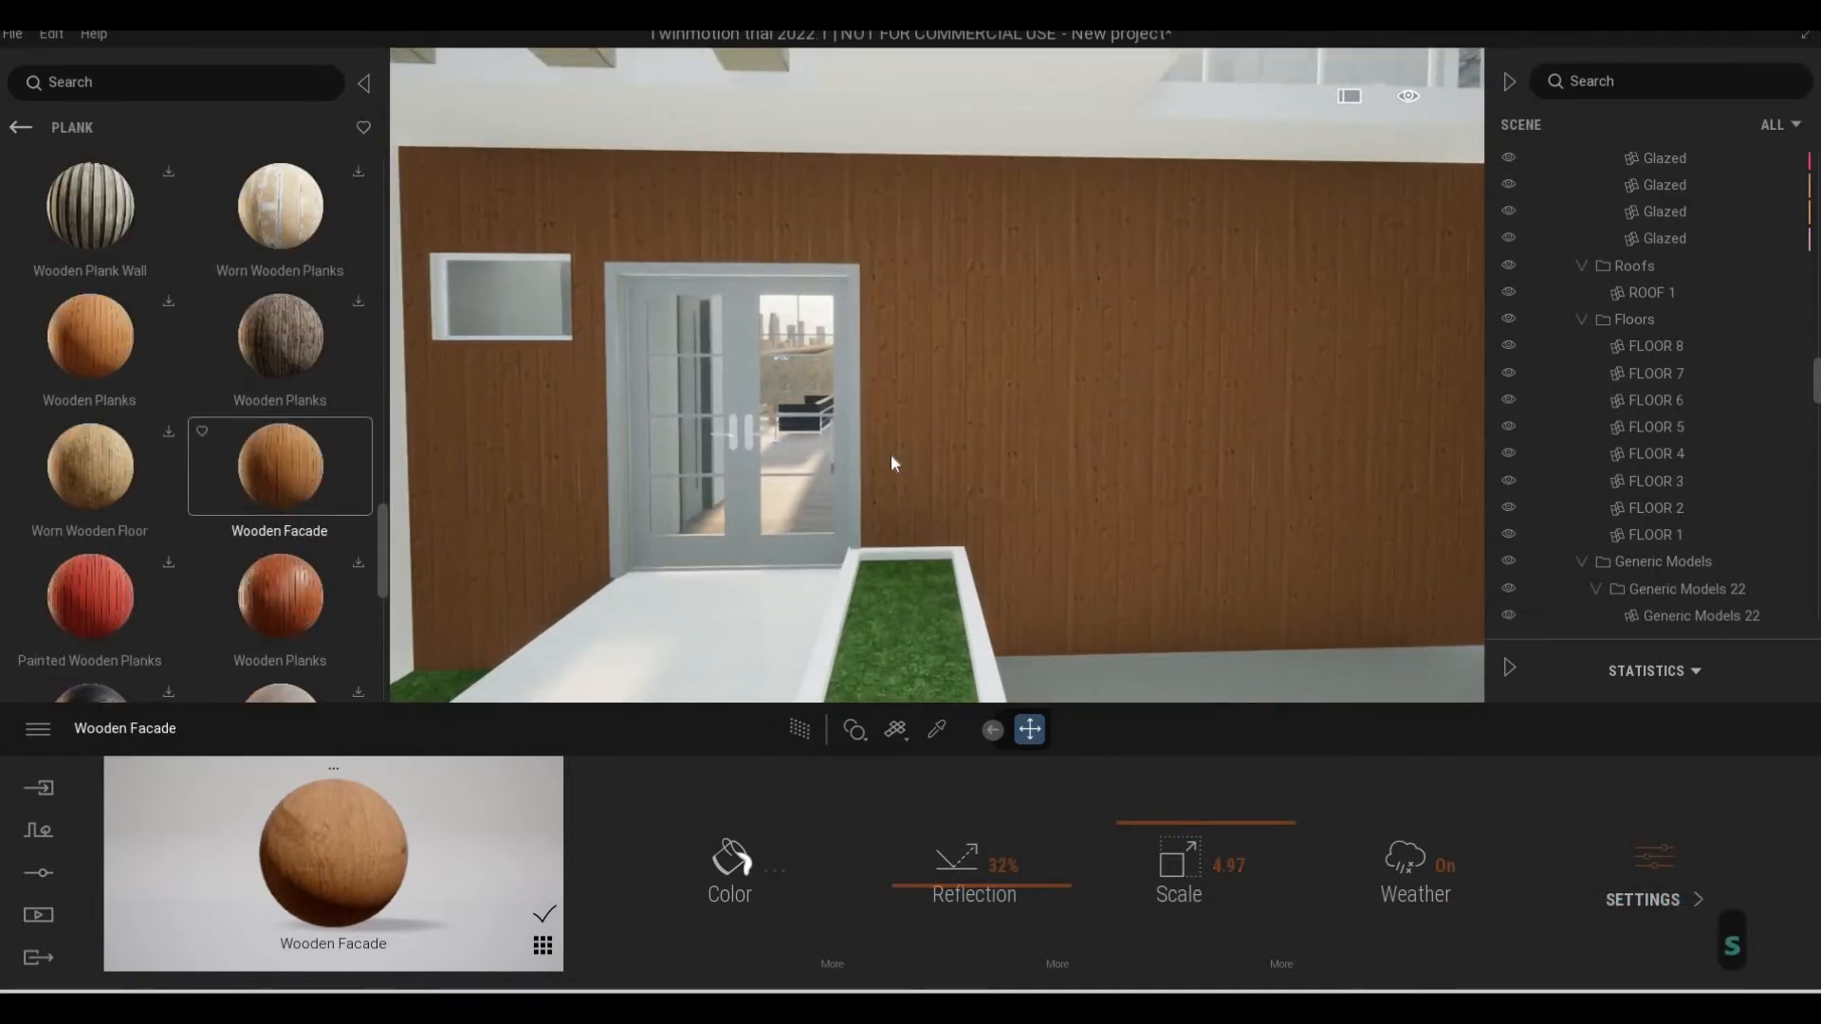
left_click_drag(890, 456, 891, 456)
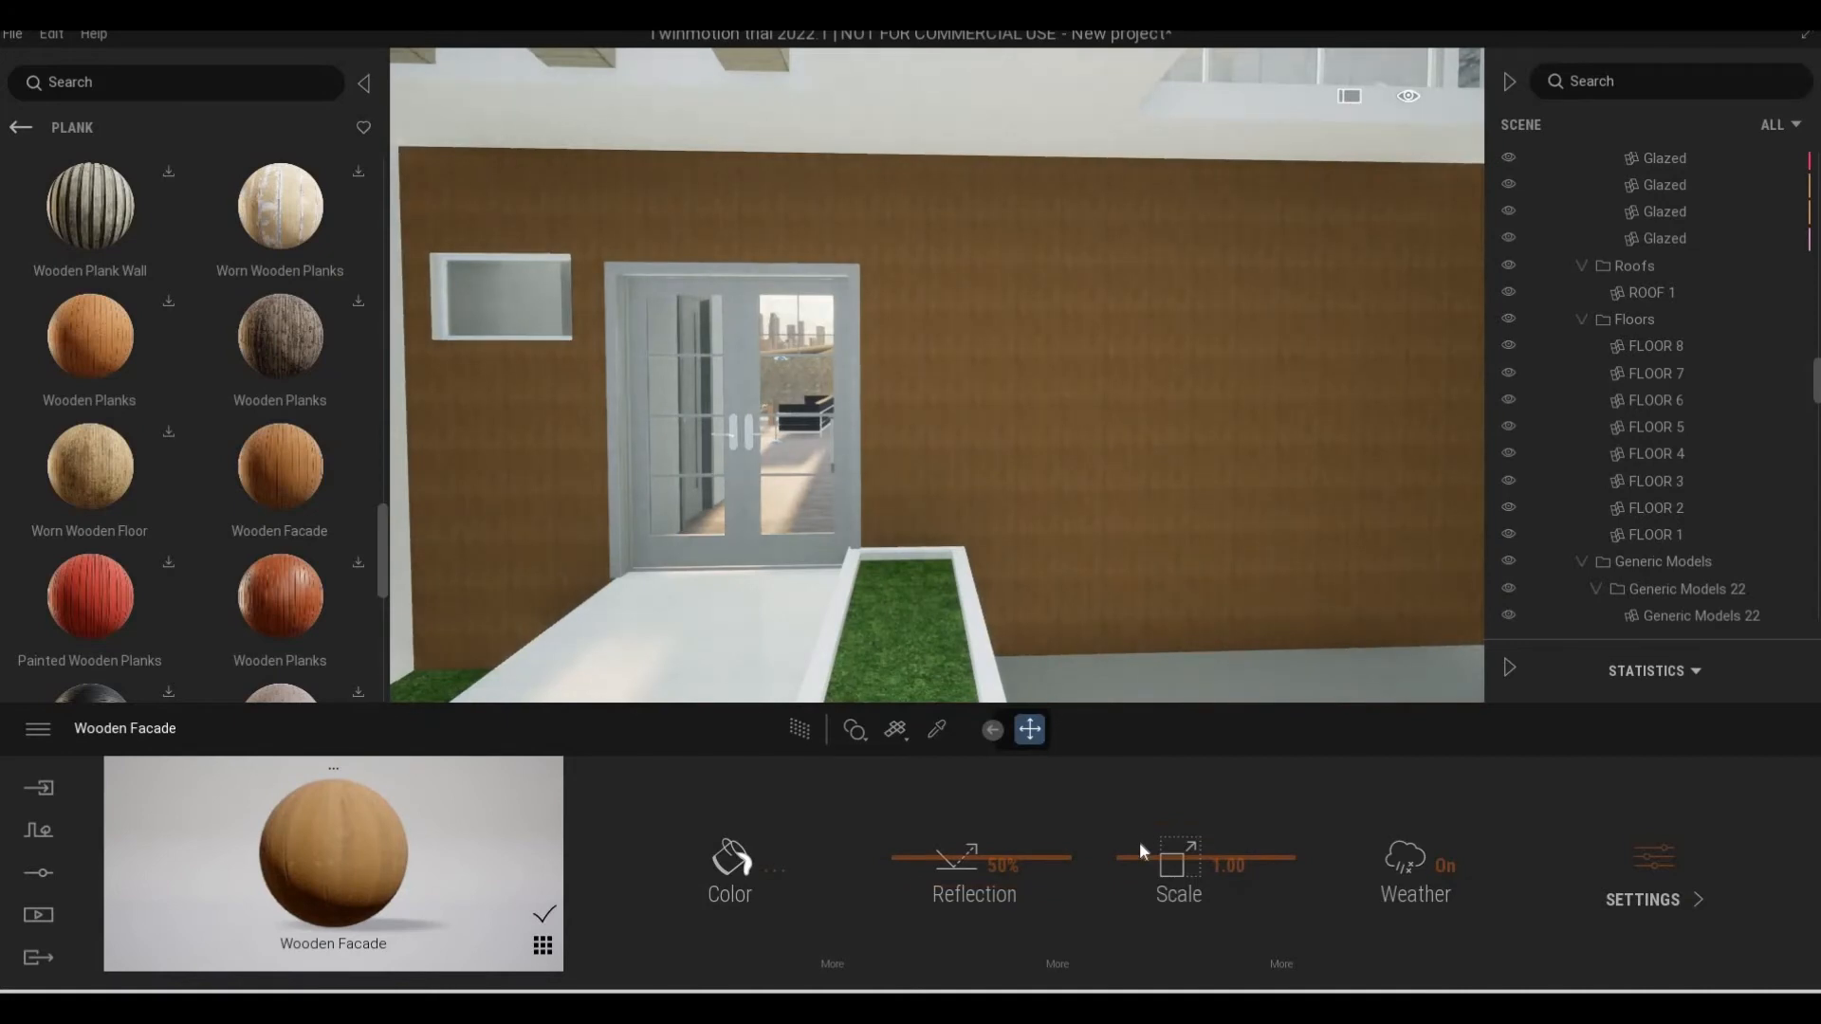
Try a scale of 5.08 on the entrance wall's light brown Wooden Facade, and undo back to the previously used Wooden Facade
left_click_drag(1140, 840, 1055, 436)
scroll(1055, 436, "up", 5)
scroll(1117, 450, "down", 5)
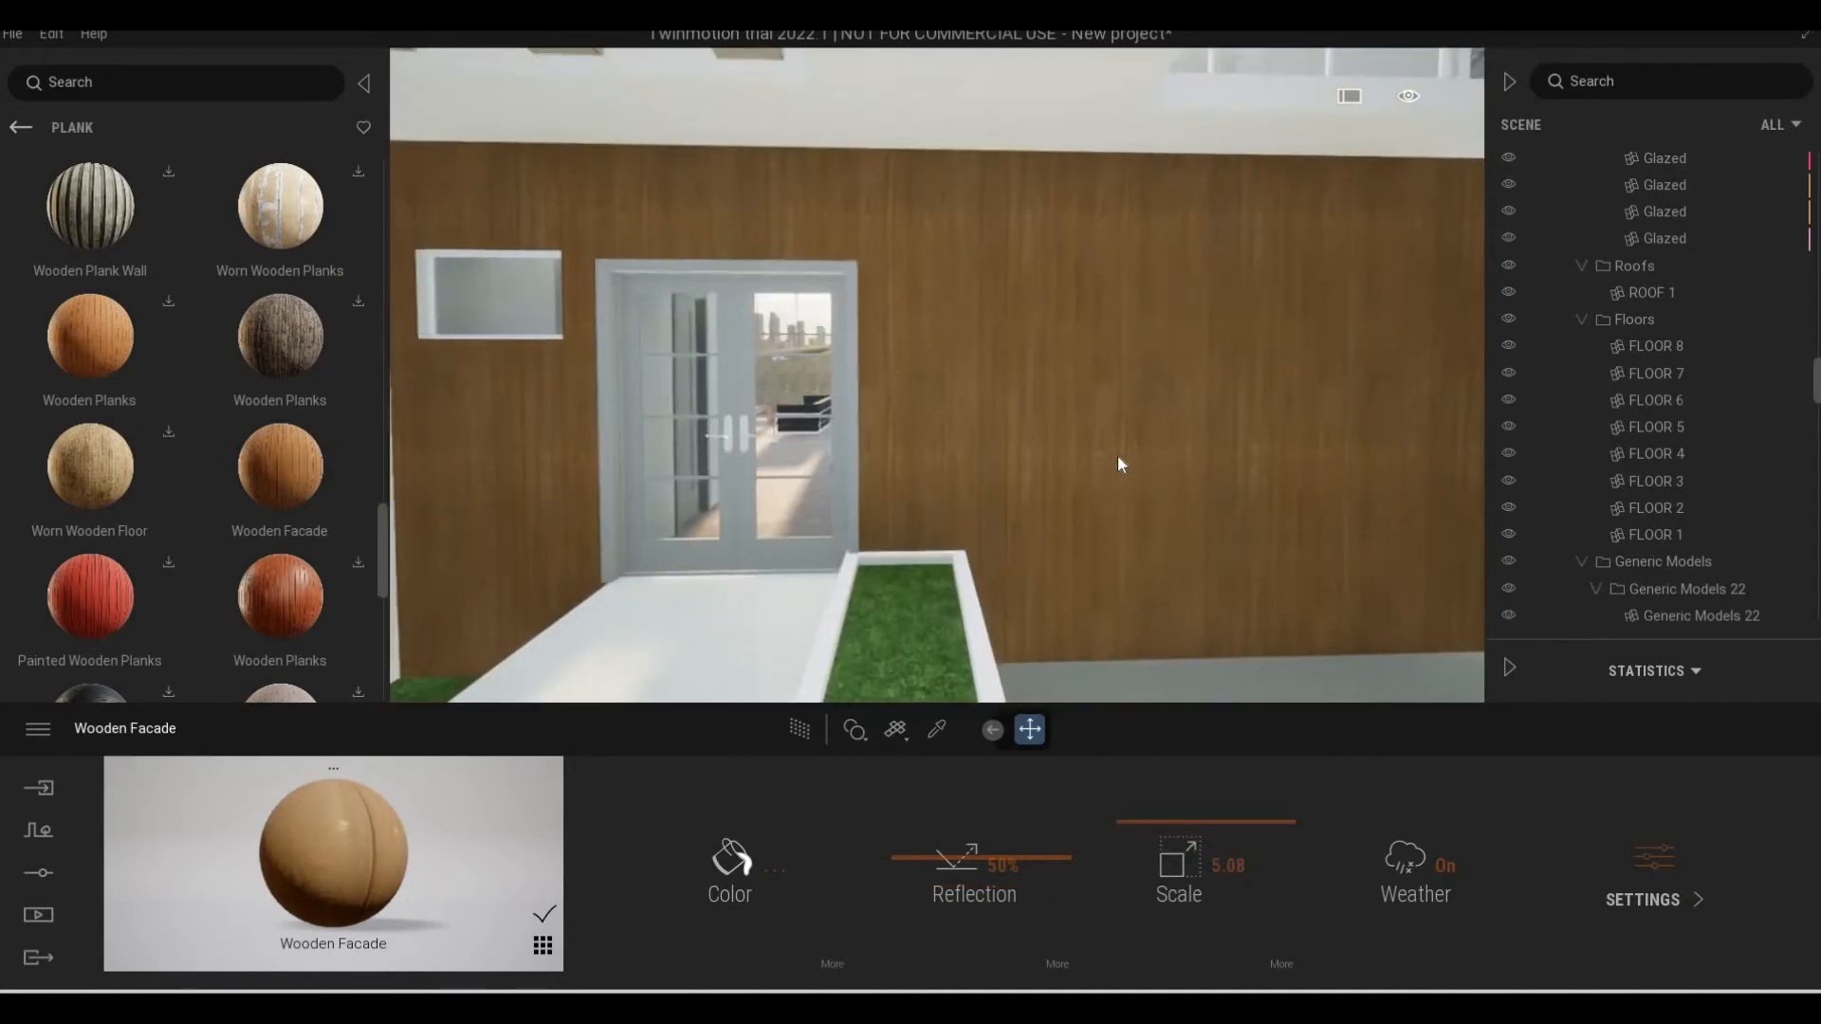
key("ctrl+z")
key("ctrl+z")
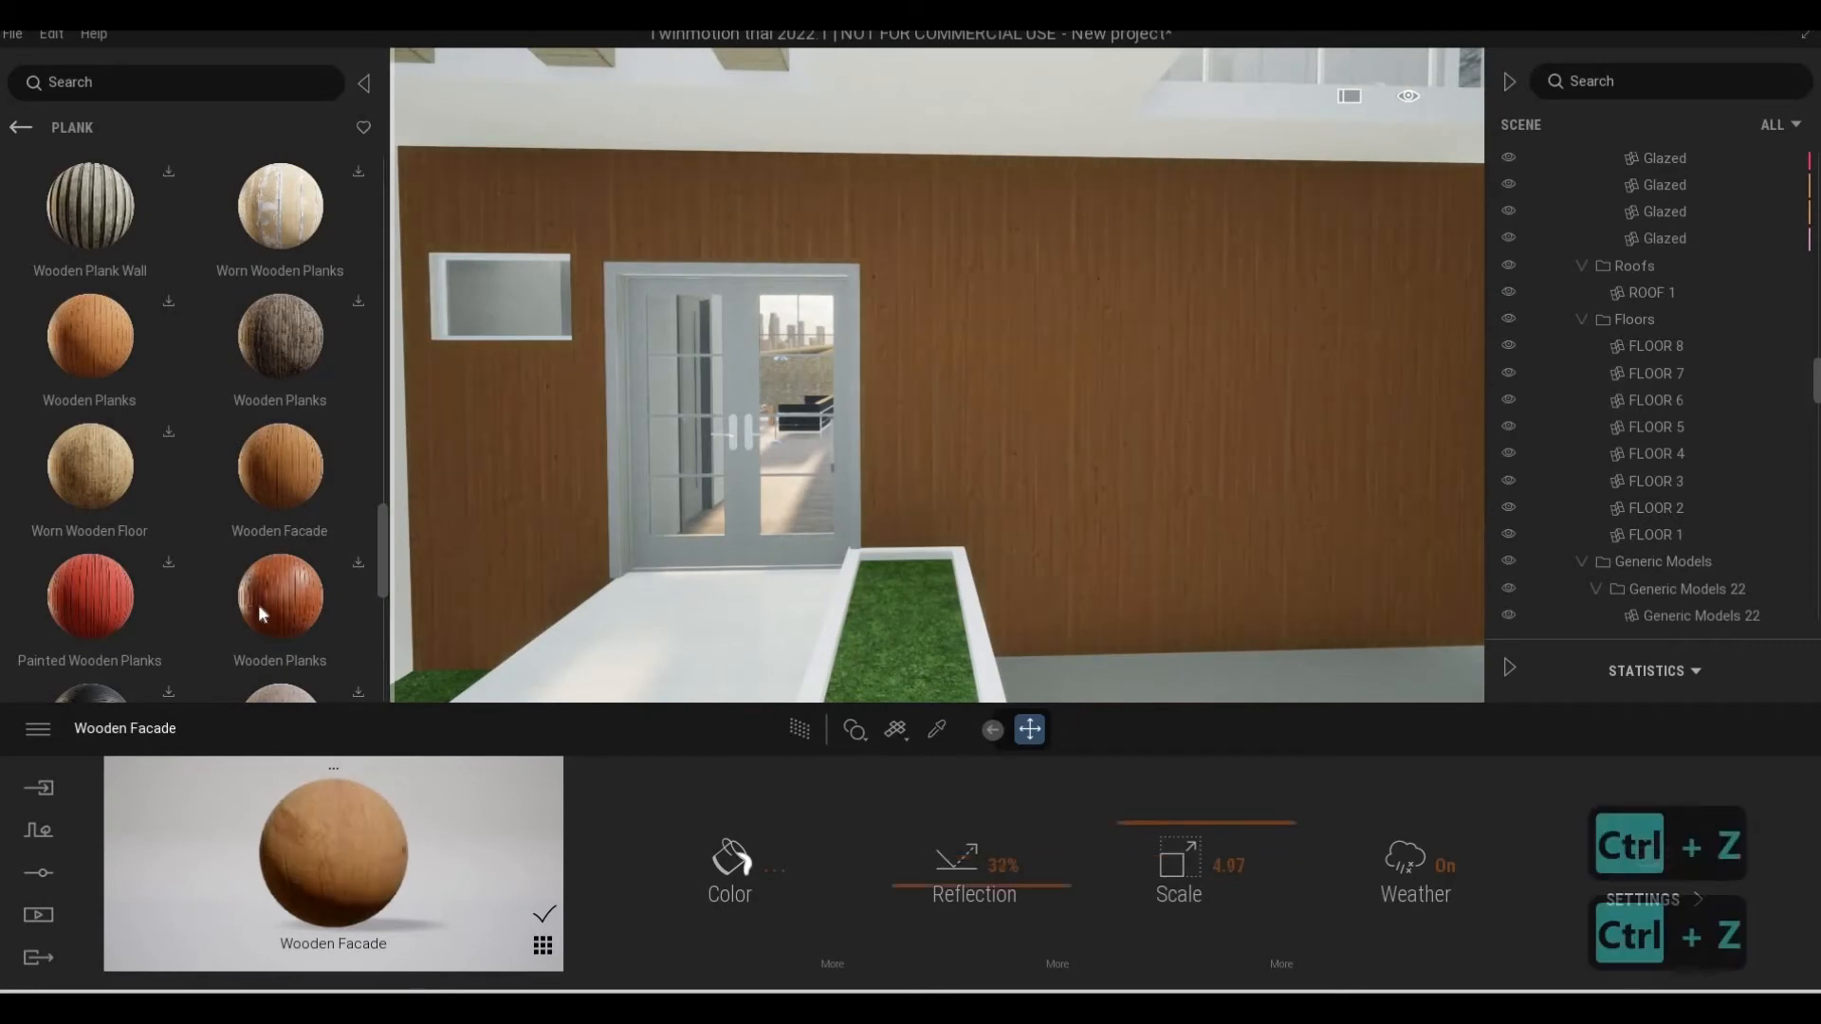
Apply the reddish Wooden Planks beside Varnished Wooden Floor in the Plank surfaces to the entrance wall
scroll(325, 612, "down", 5)
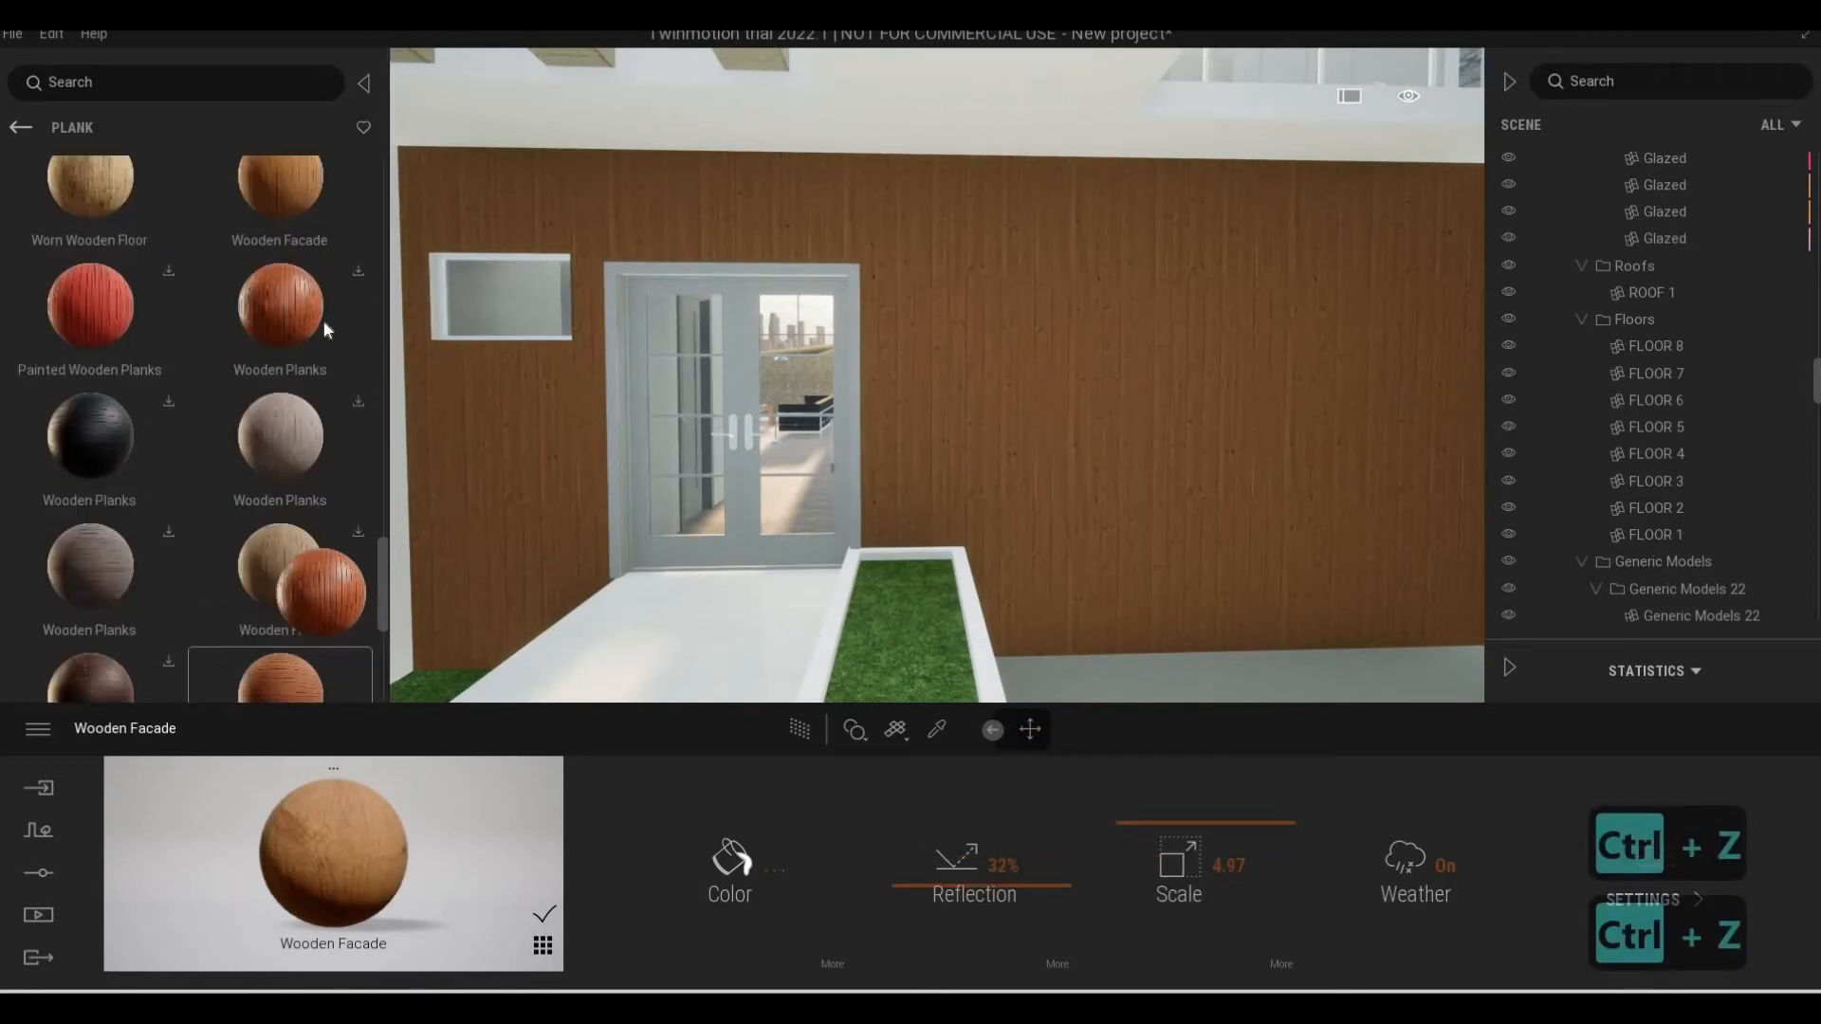
scroll(311, 556, "down", 3)
left_click_drag(298, 557, 1044, 452)
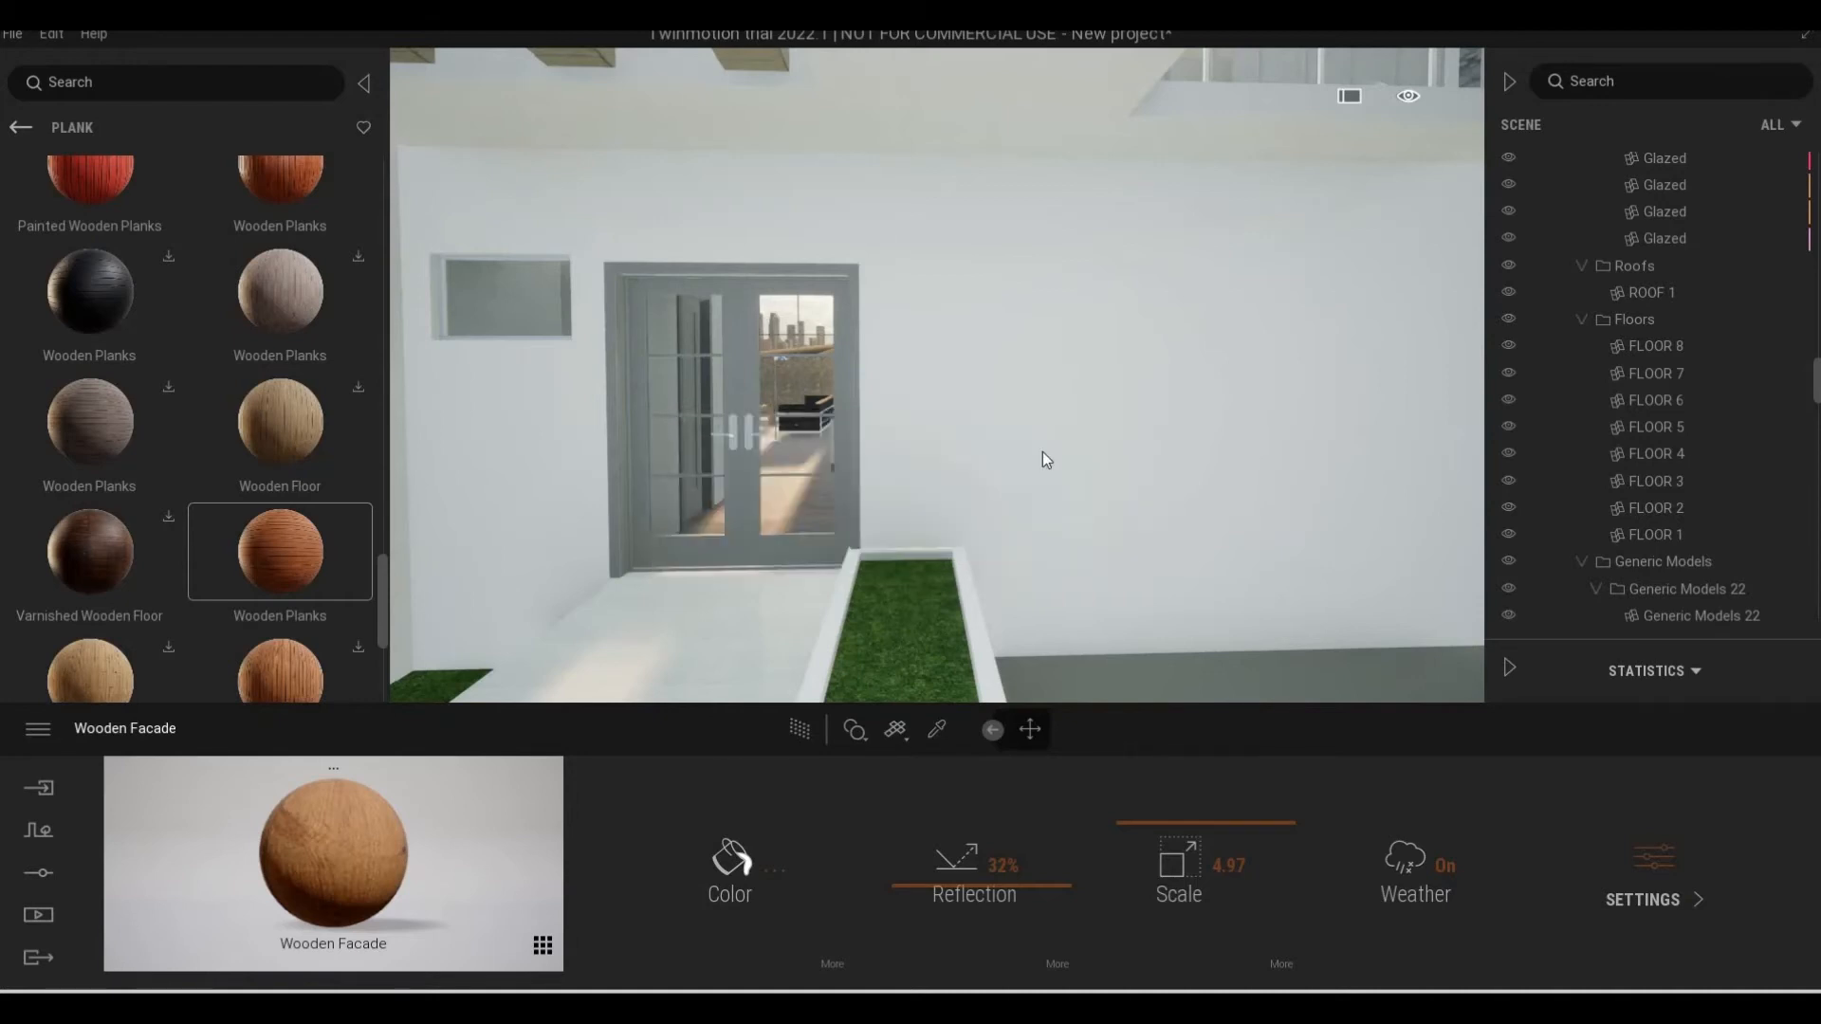
scroll(1063, 466, "up", 5)
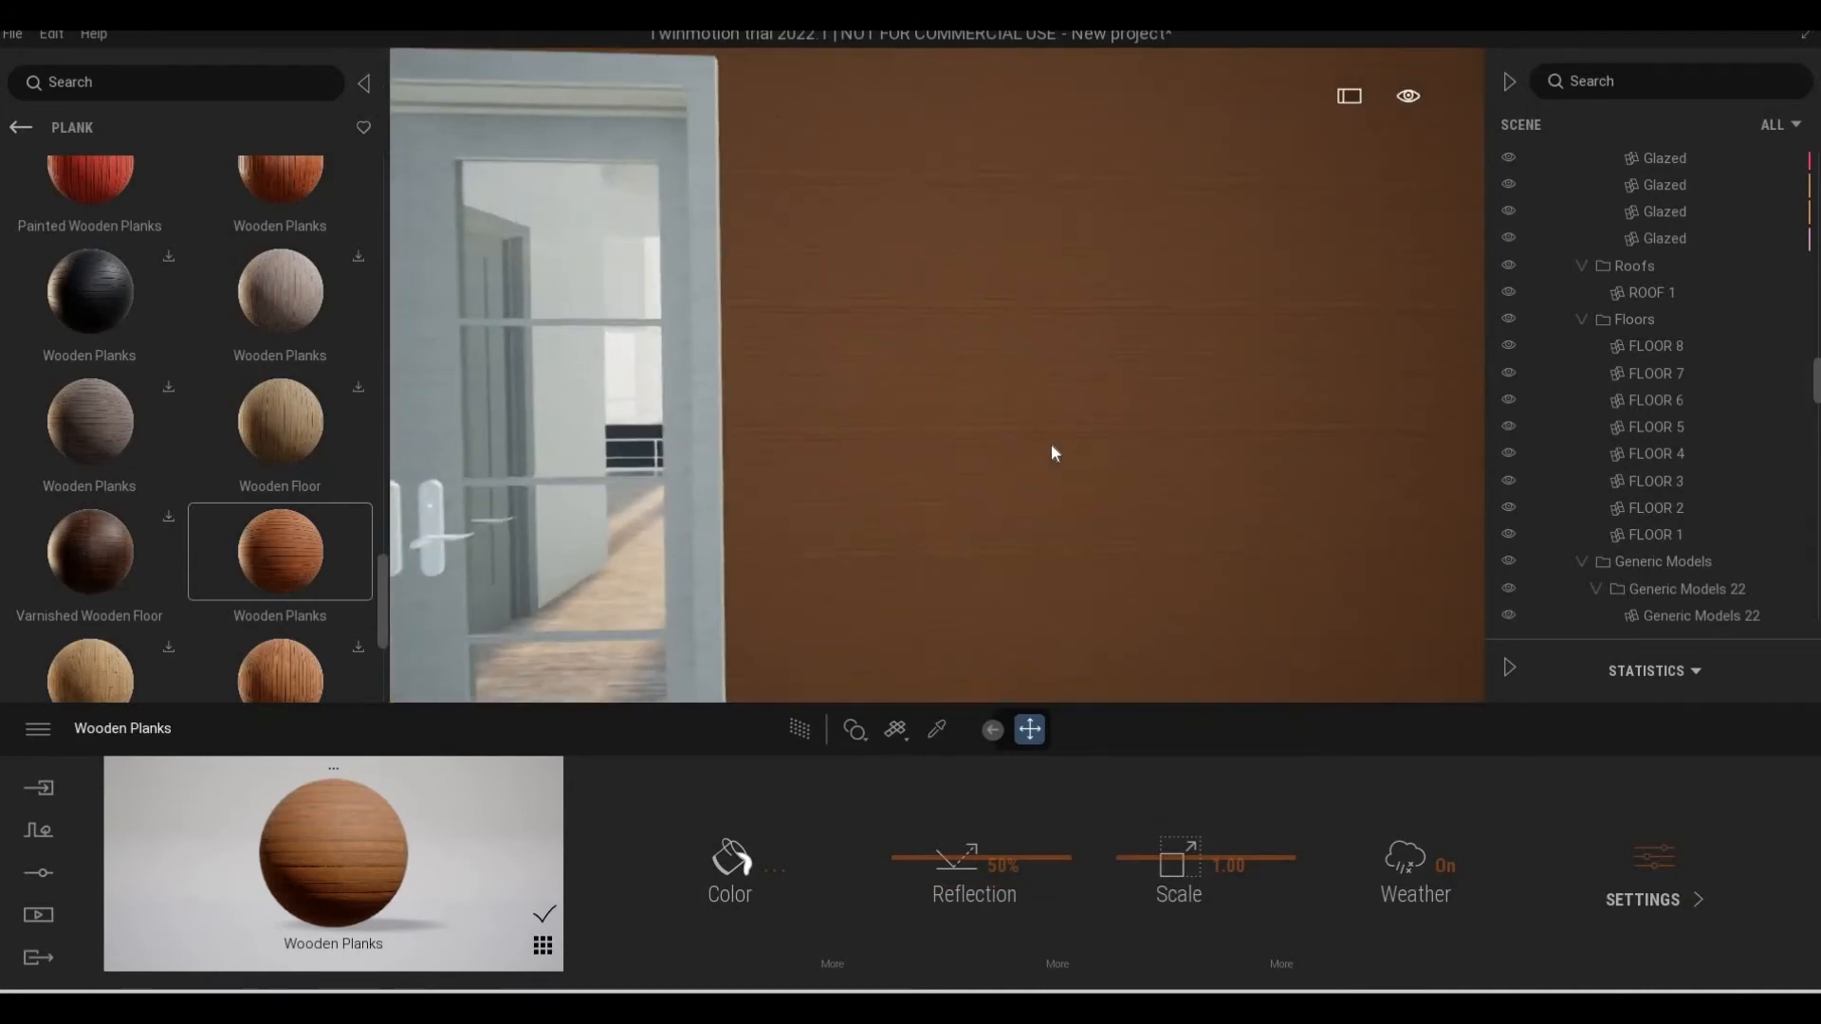
Try the entrance wall's Wooden Planks at a scale of 2.80, and undo both the scale and the plank material
left_click_drag(1153, 845, 1158, 531)
key("s")
key("d")
key("w")
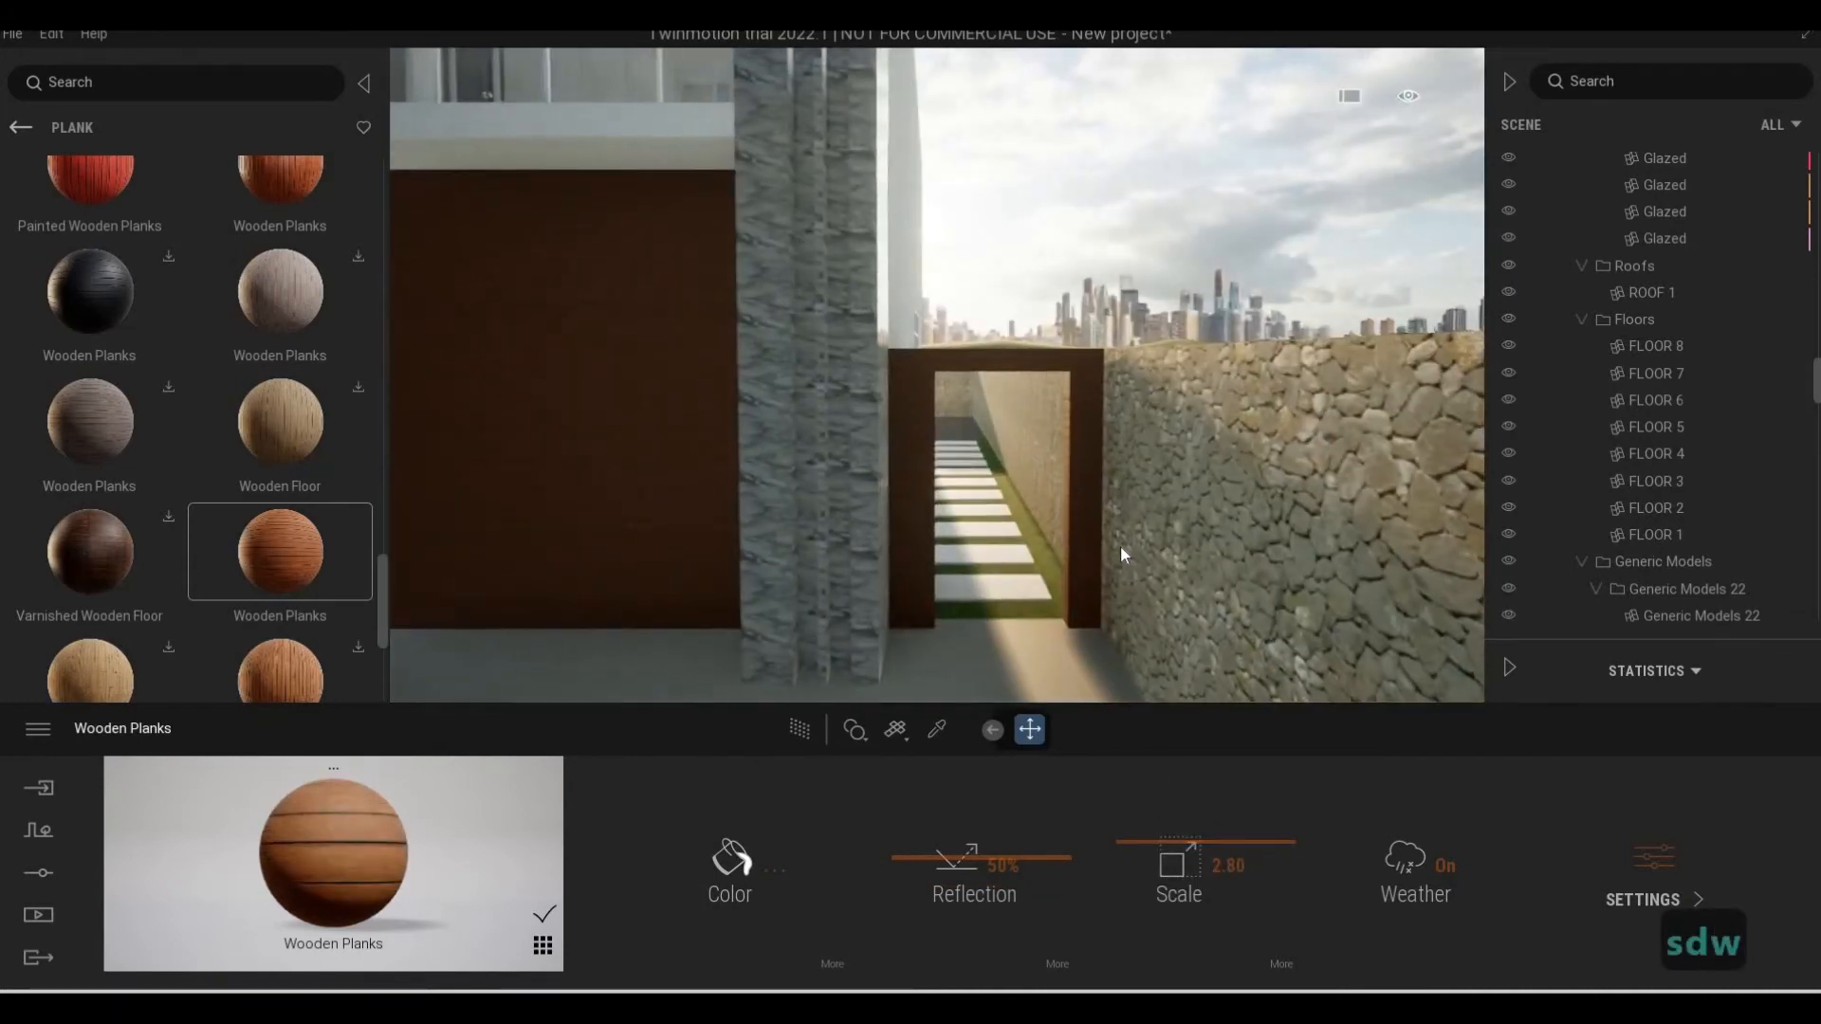
key("ctrl+z")
key("ctrl+z")
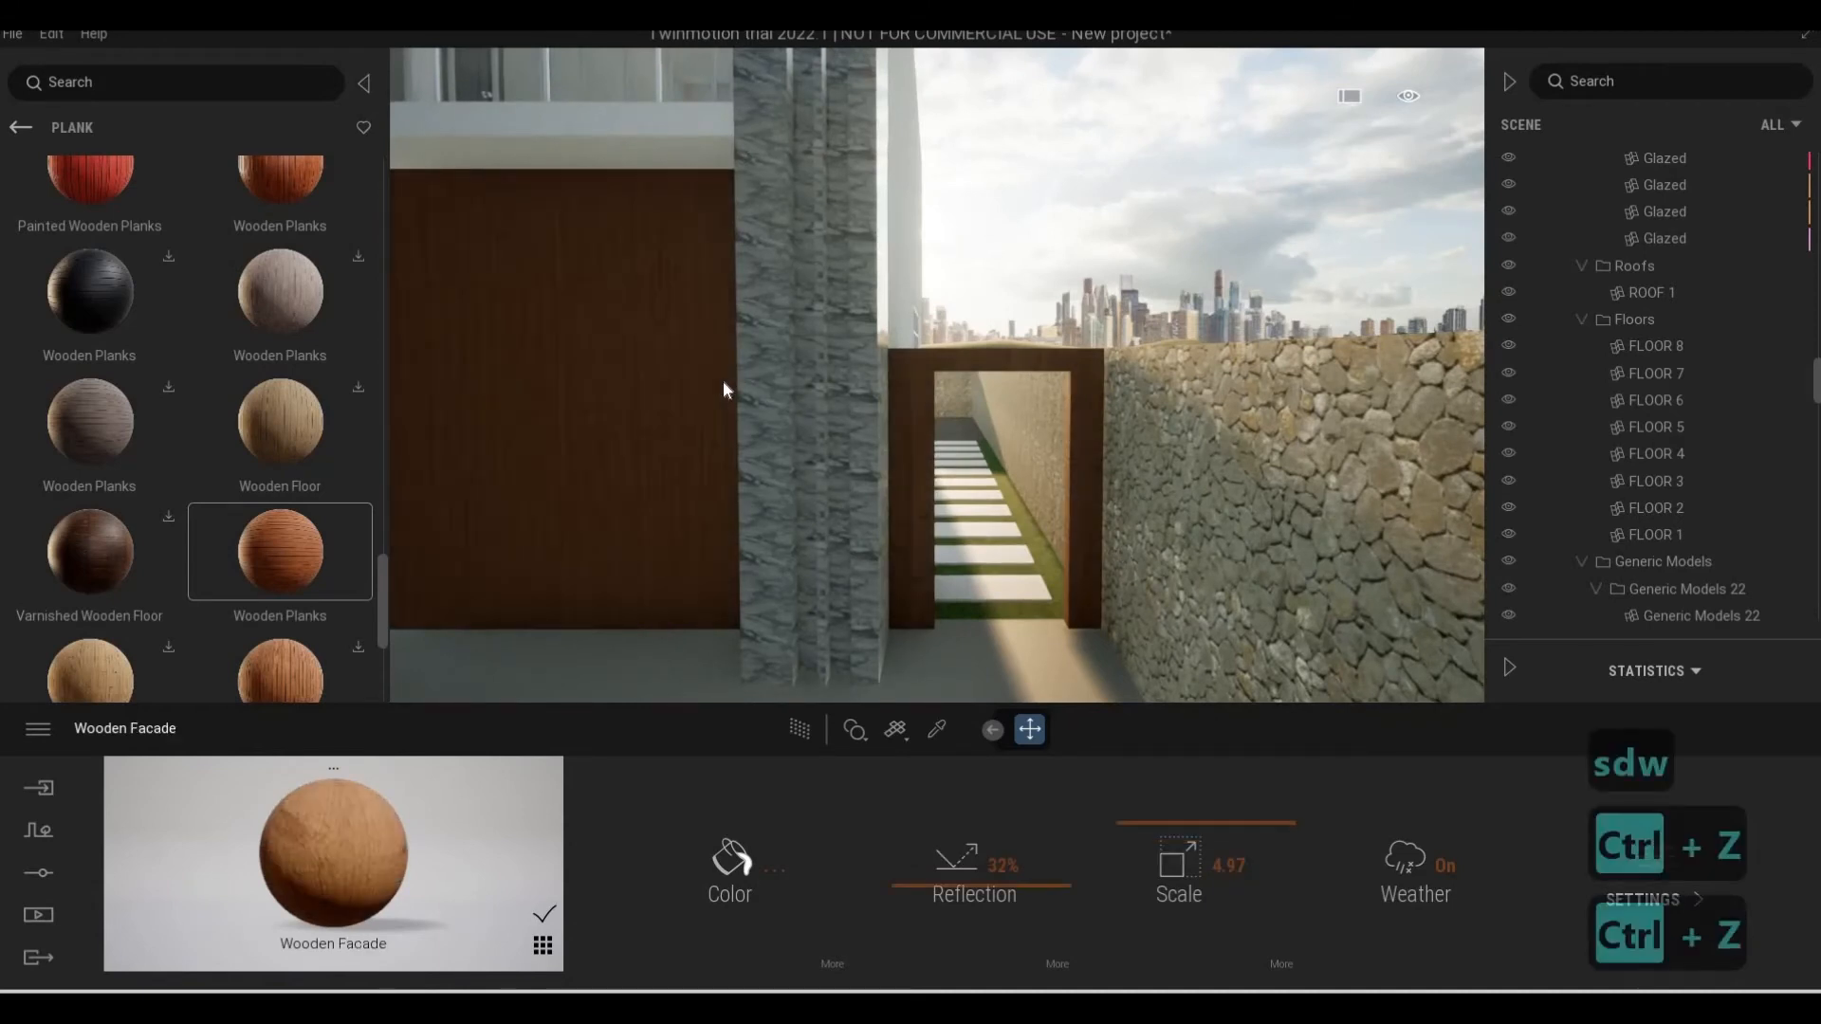
Examine the wood-clad entrance wall around the door and the upper storey above it
key("a")
key("a")
key("a")
key("s")
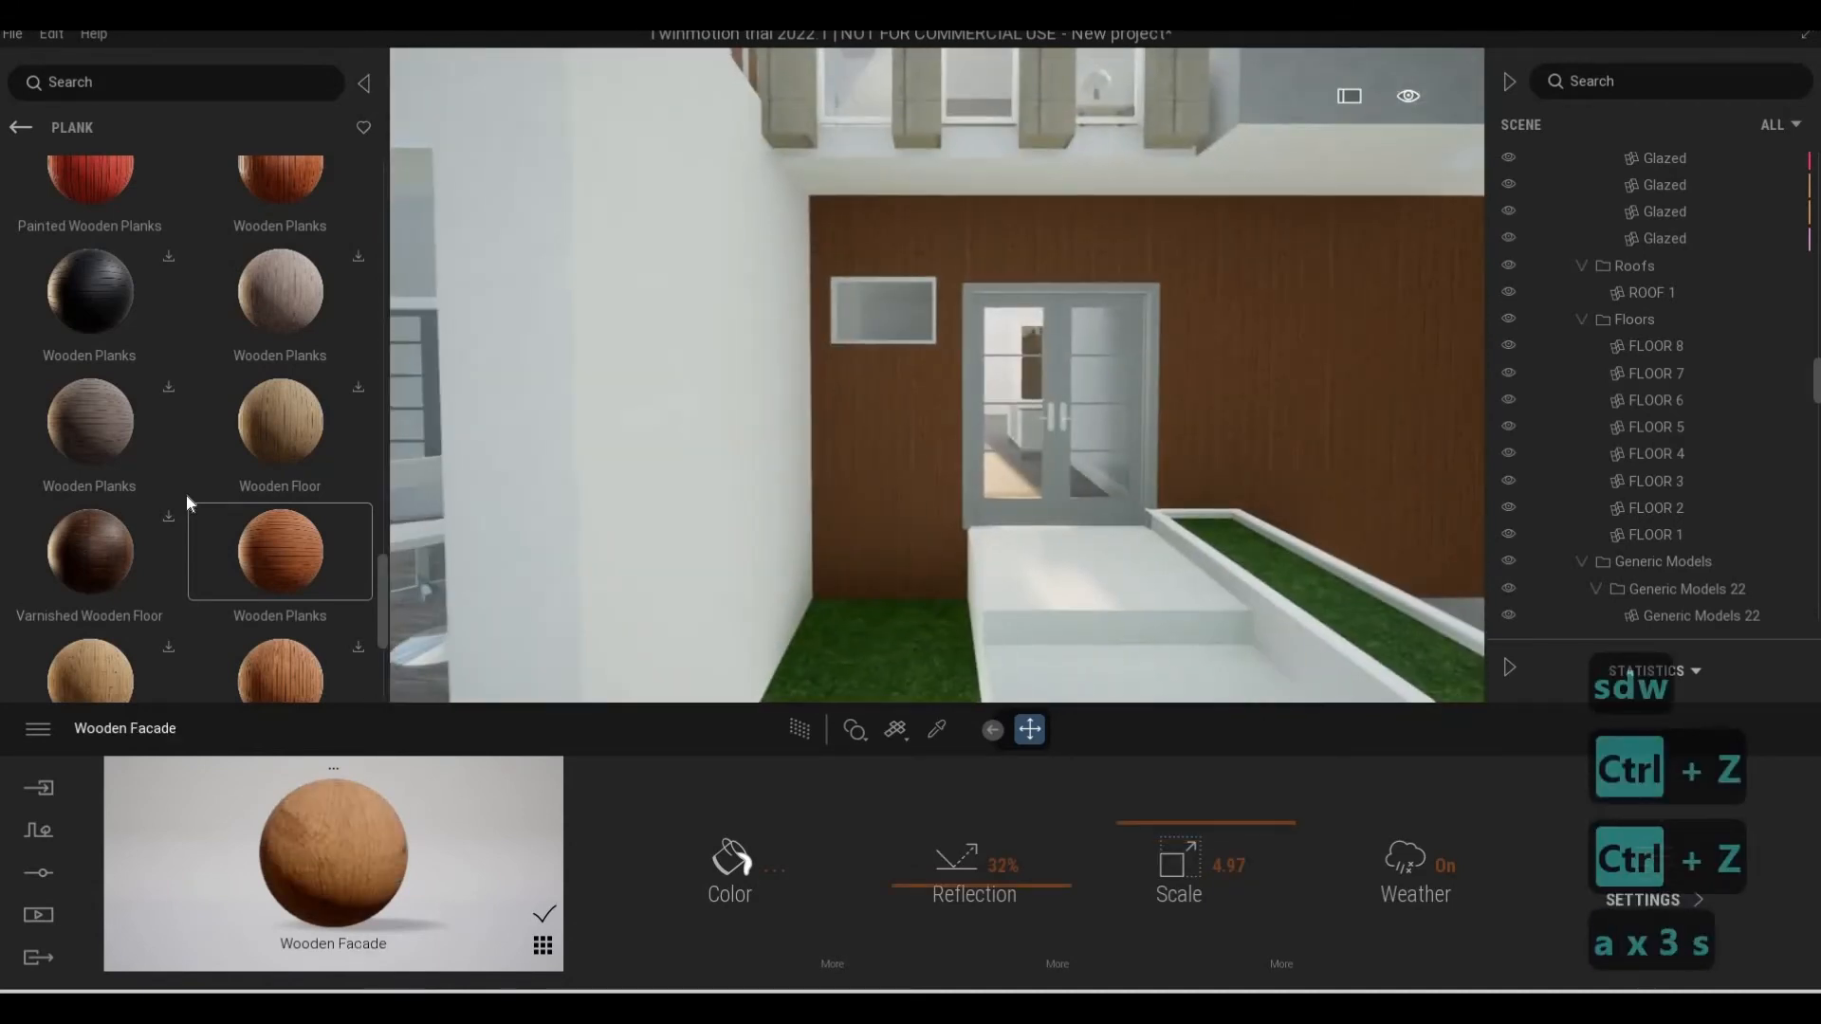
key("d")
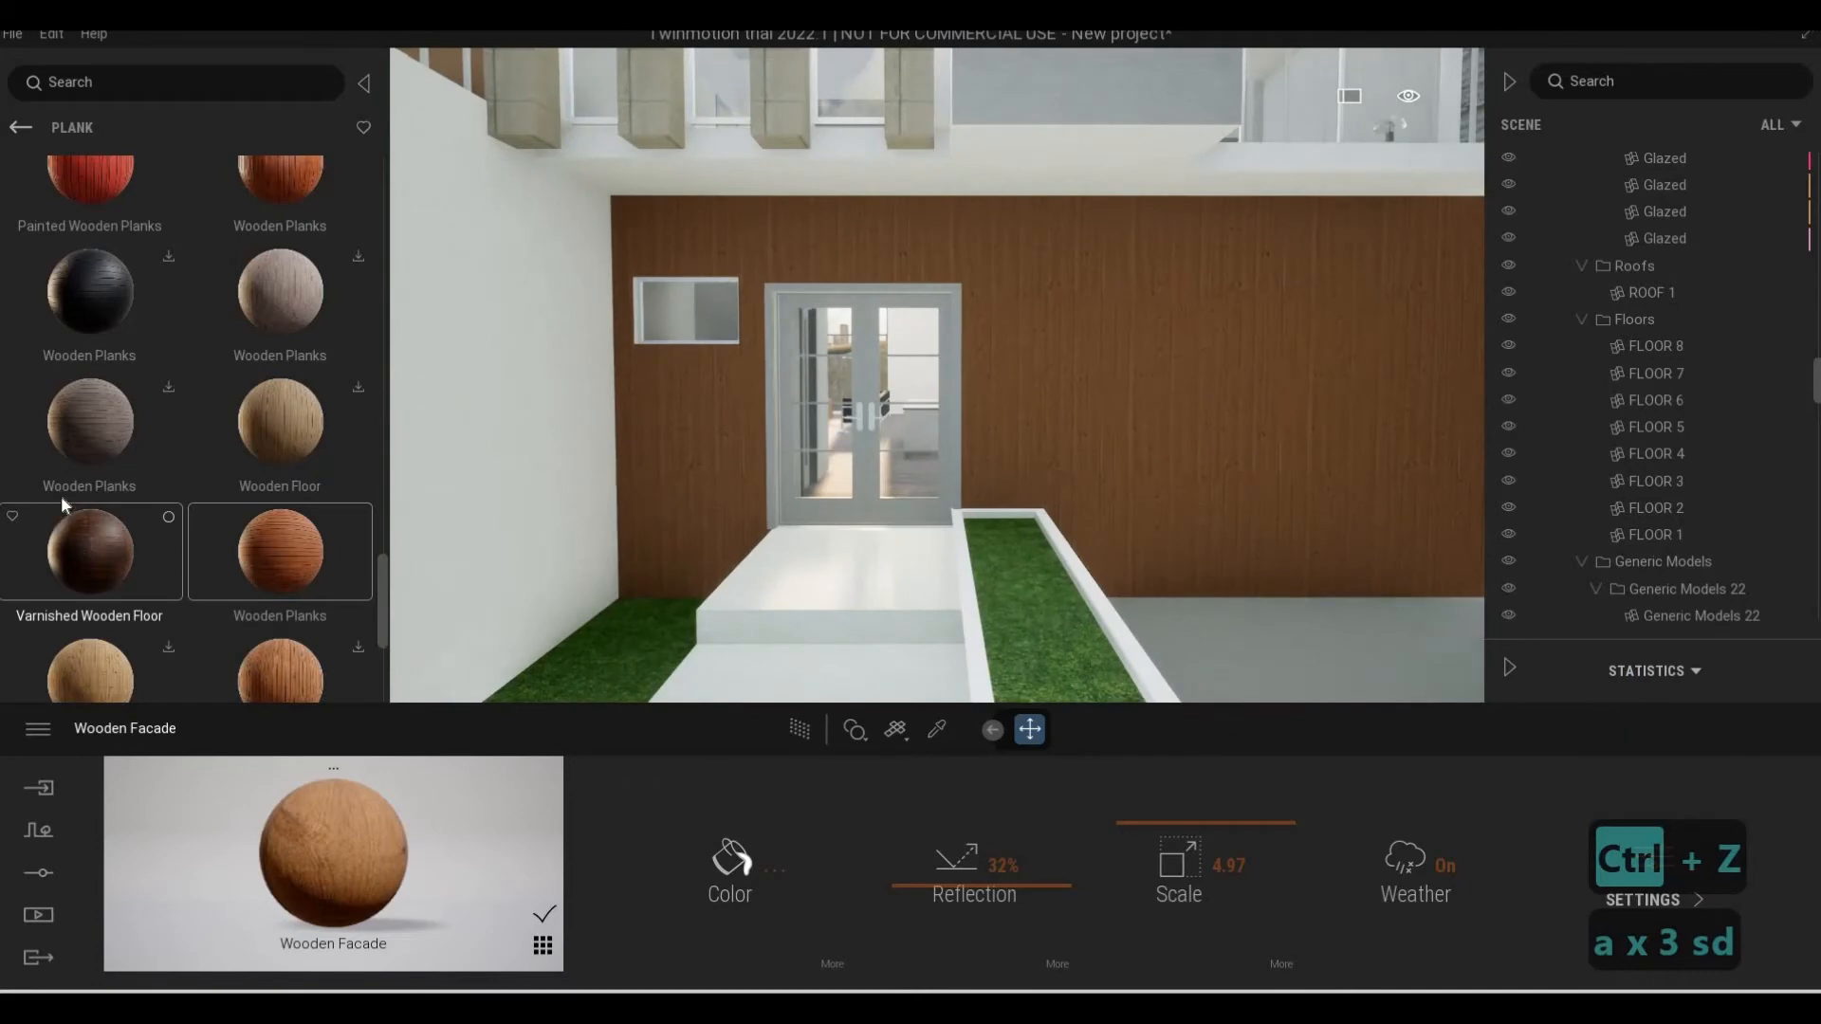
scroll(66, 491, "down", 2)
key("q")
key("q")
key("q")
key("s")
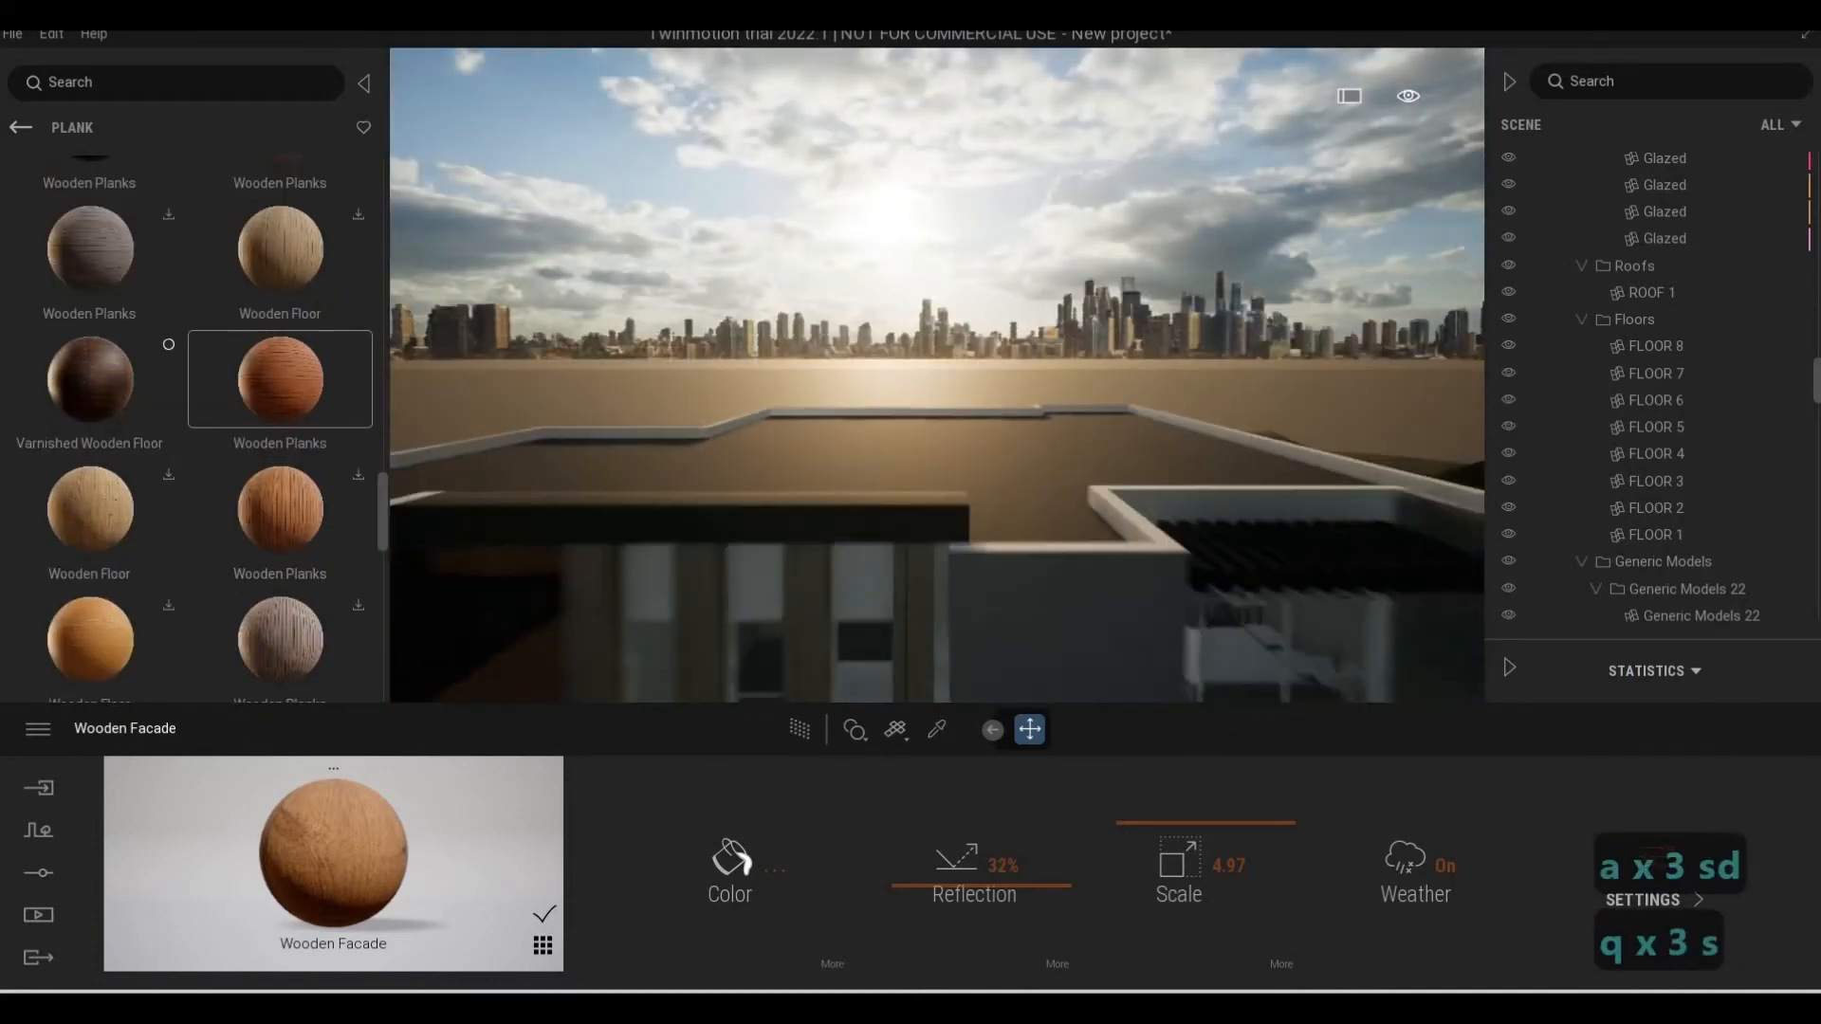
Apply Varnished Wooden Floor to the upper floor's recessed end wall beside the stone pillars
key("e")
key("w")
key("a")
key("e")
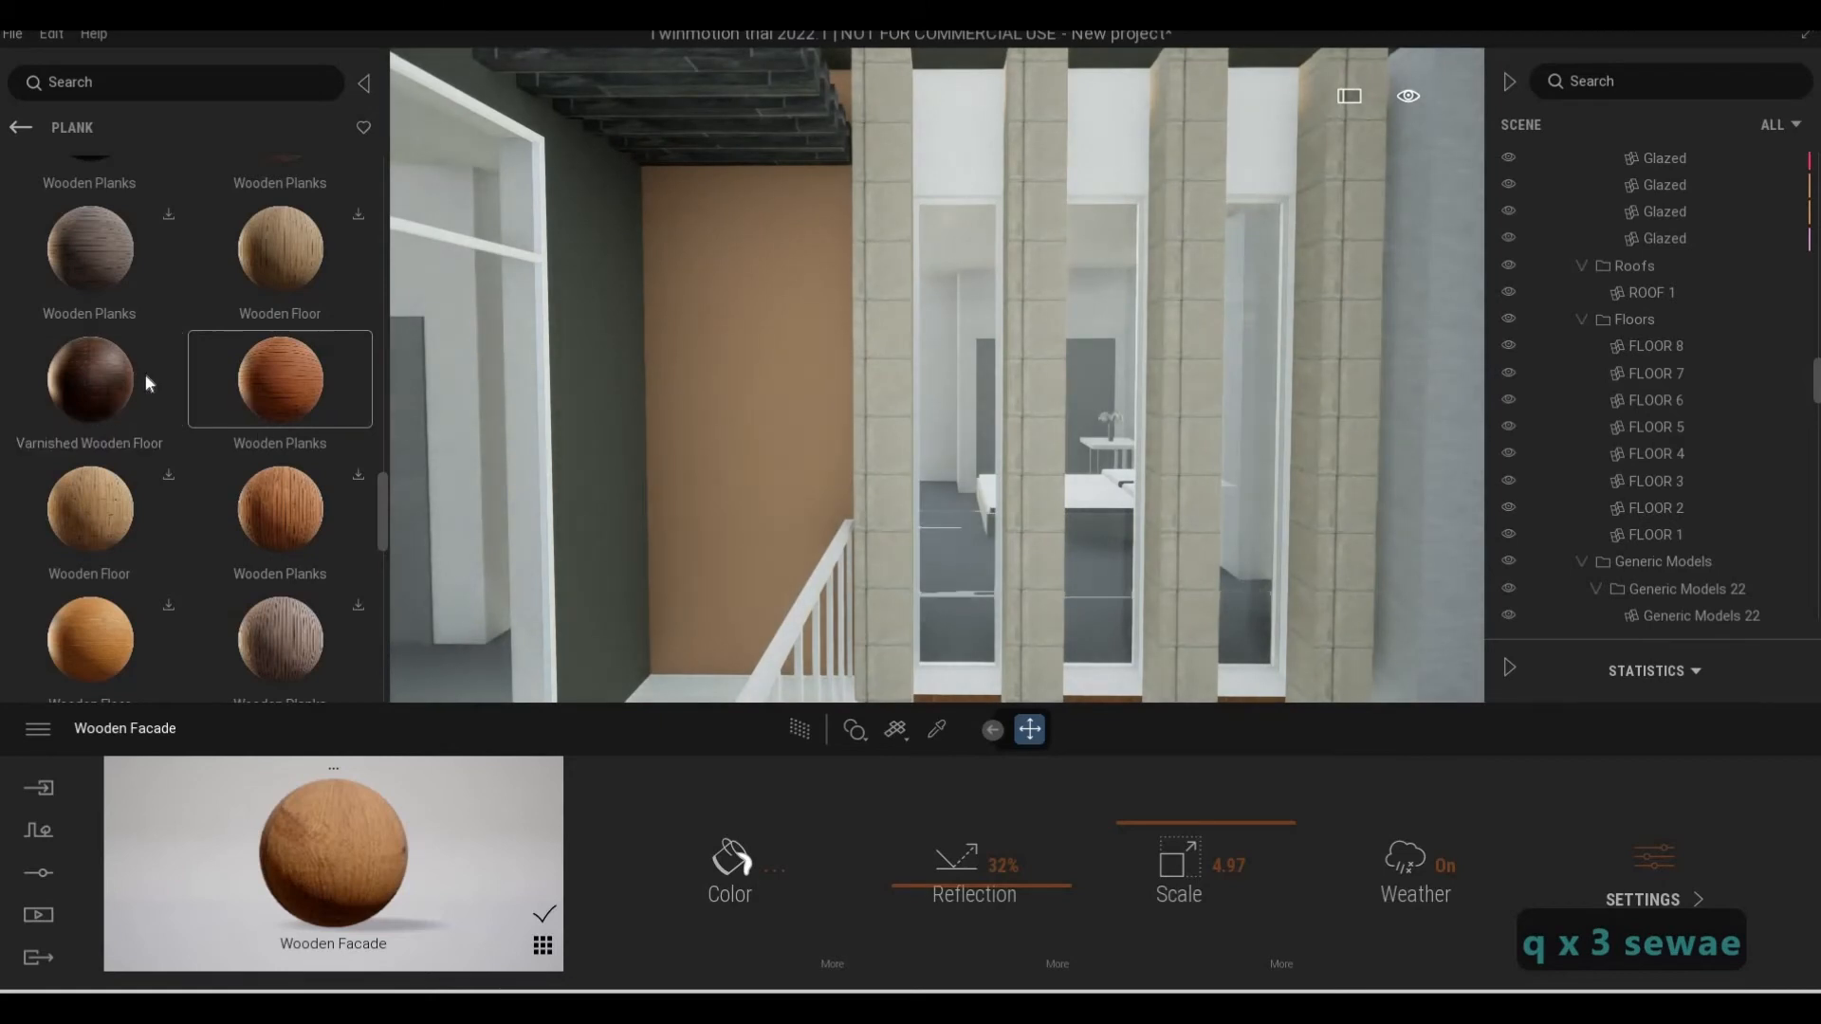
left_click(679, 390)
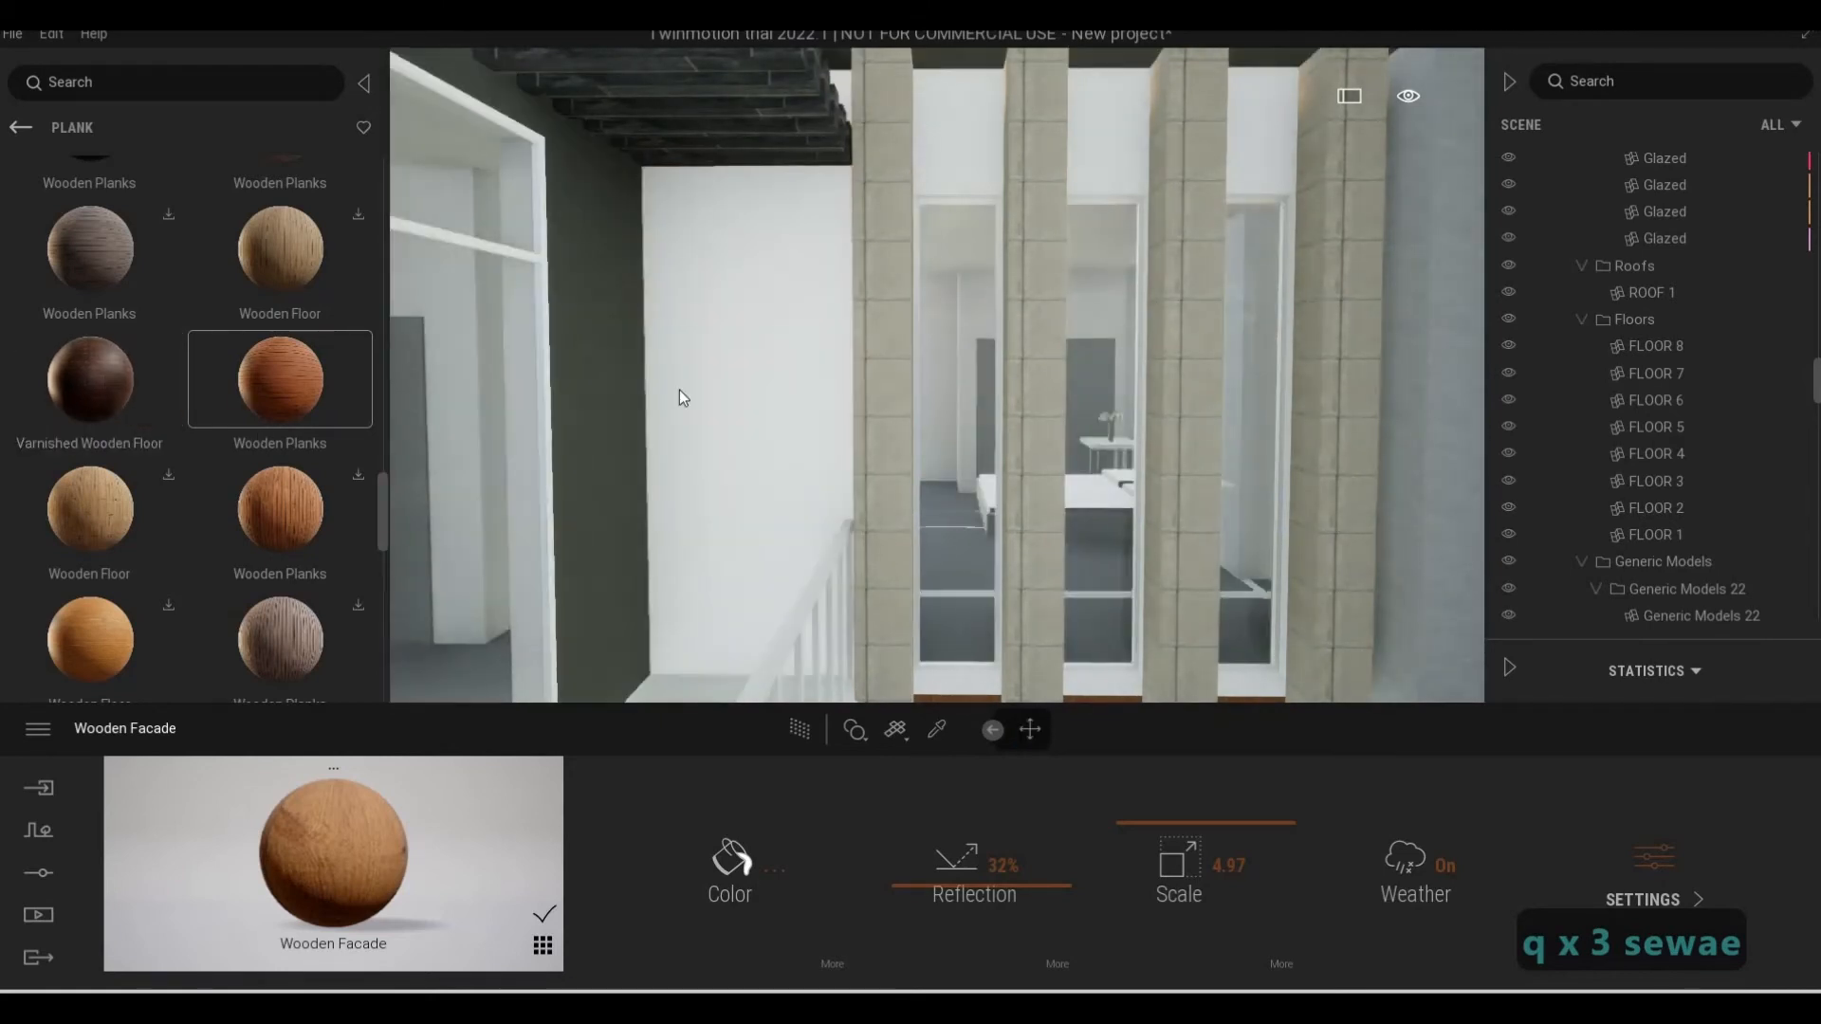
key("s")
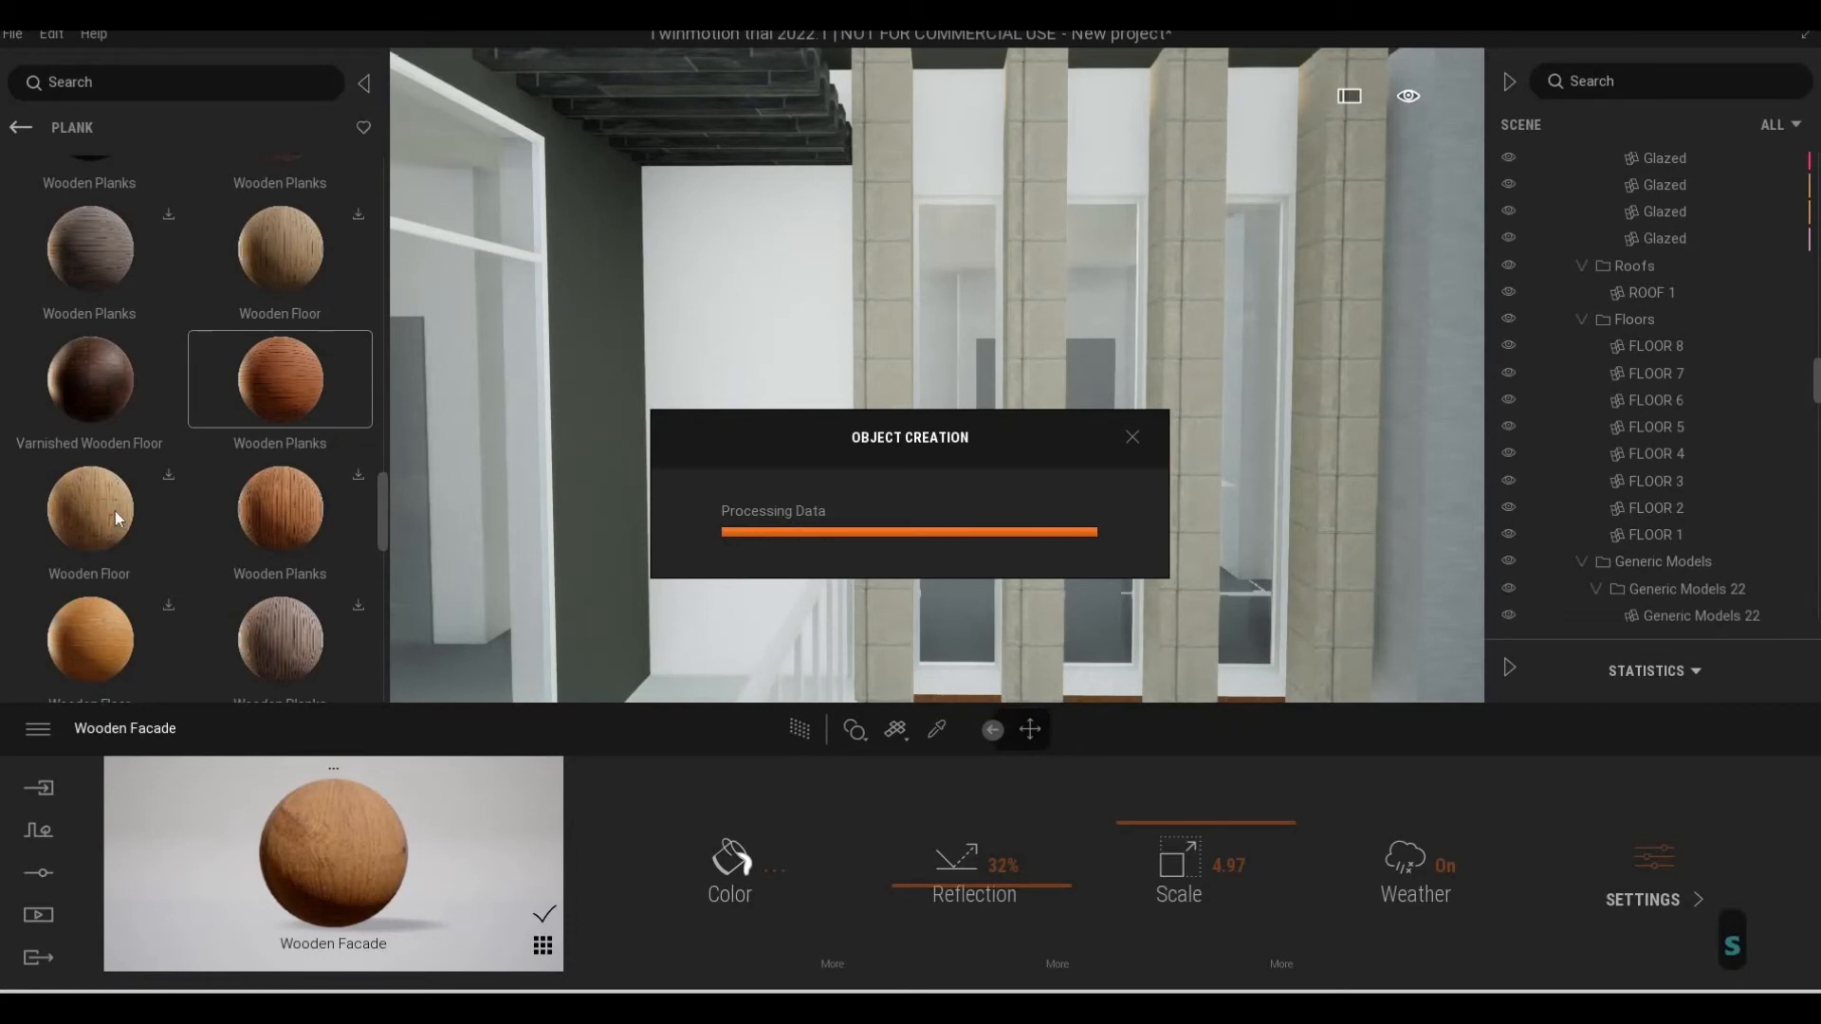
Examine the varnished wood texture on the upper floor's end wall from the balcony and up close
scroll(115, 512, "down", 1)
key("w")
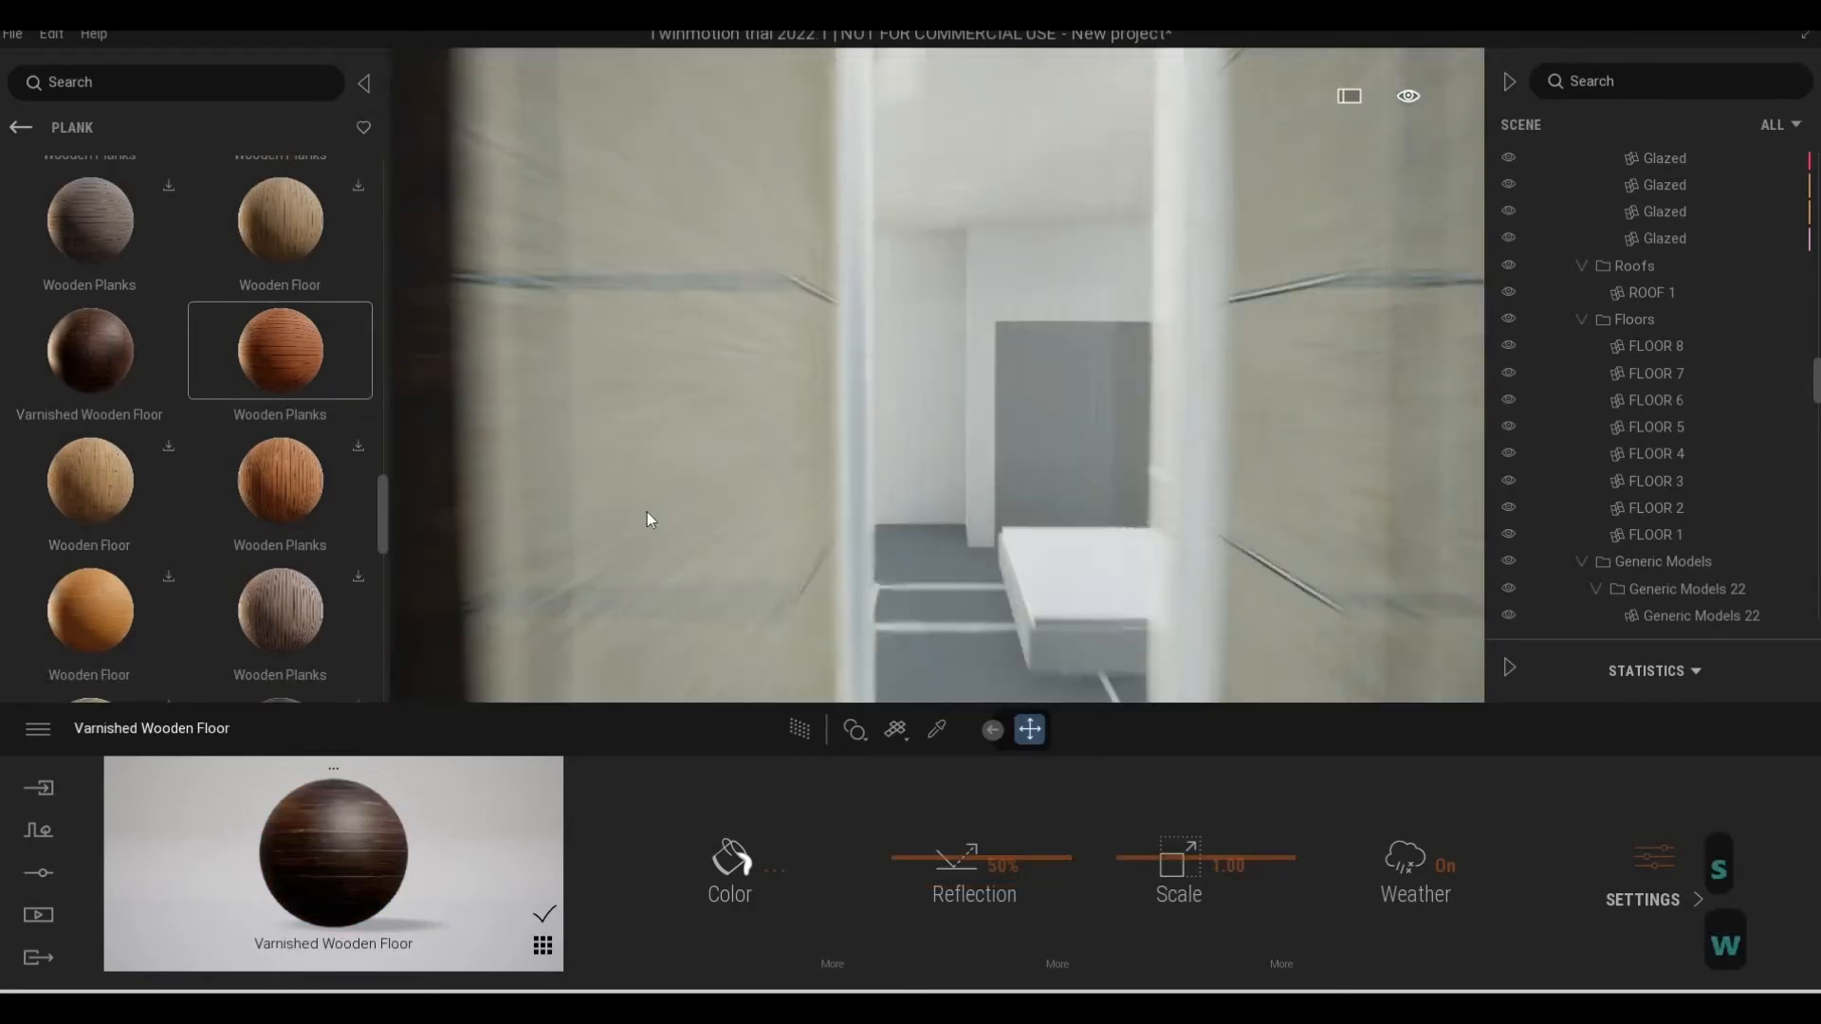
key("a")
key("s")
key("d")
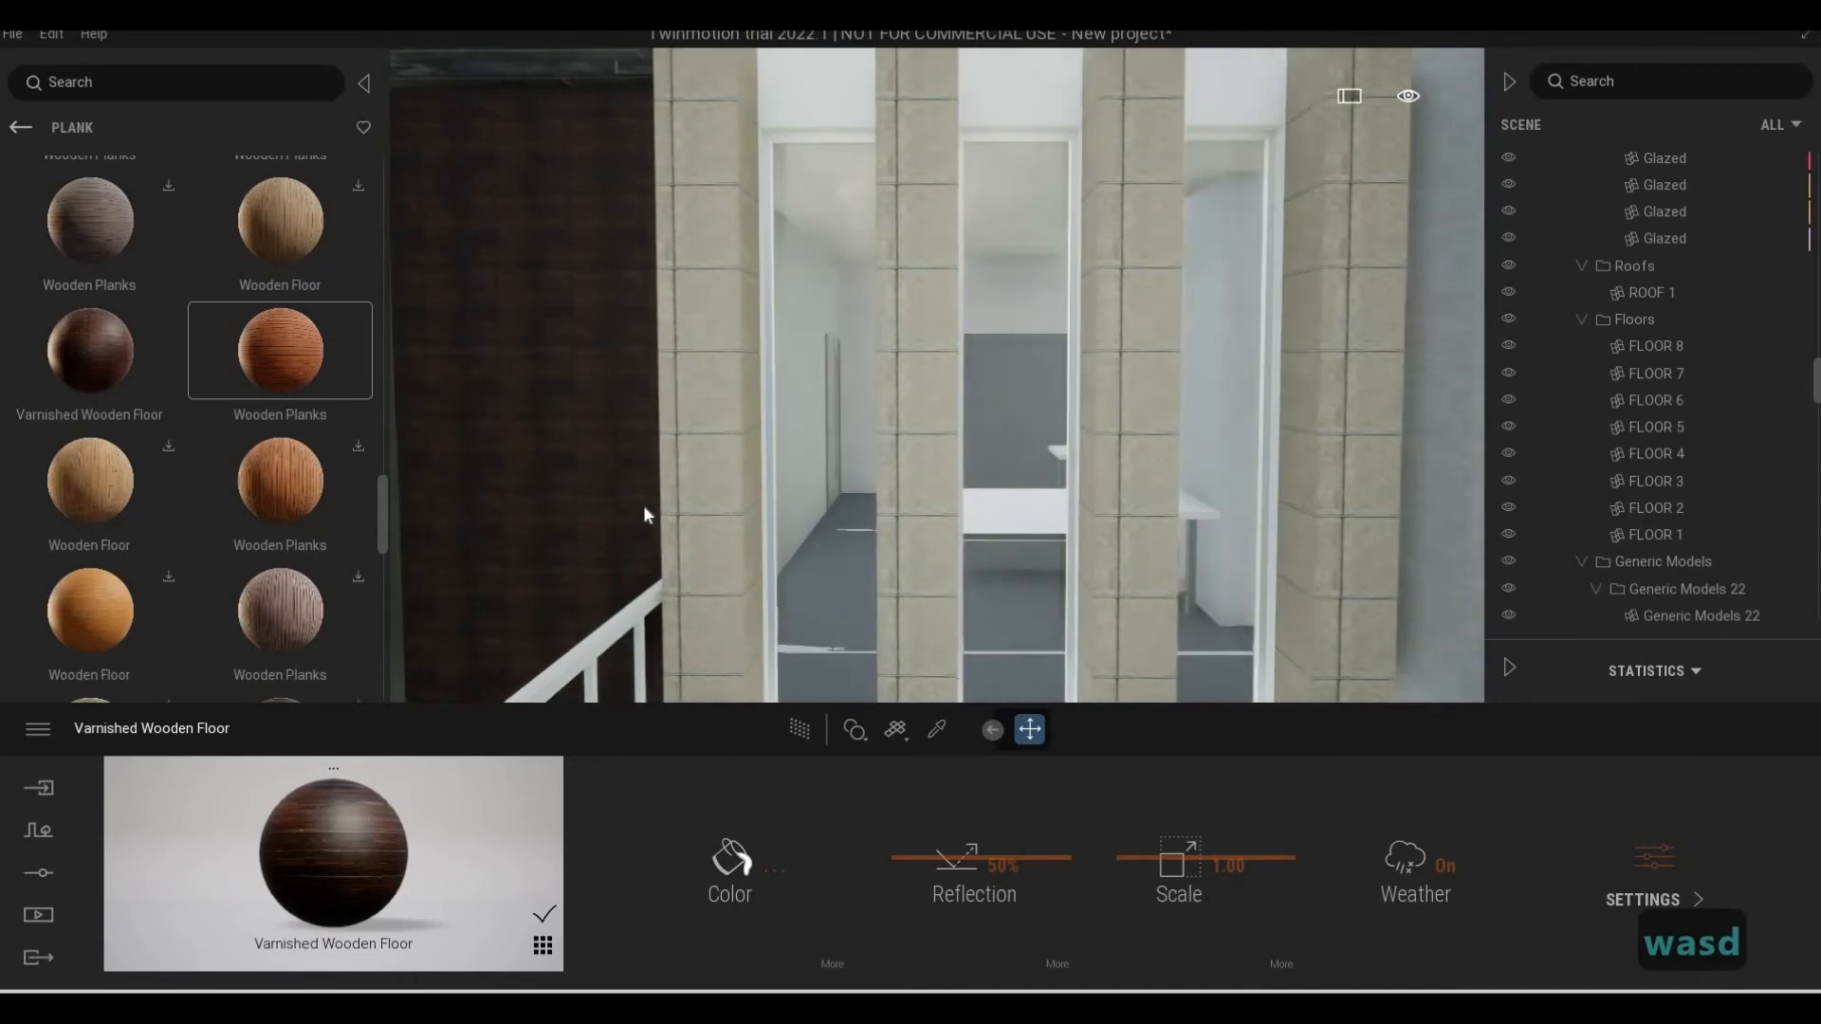
key("1")
key("a")
key("w")
key("a")
key("w")
key("q")
key("a")
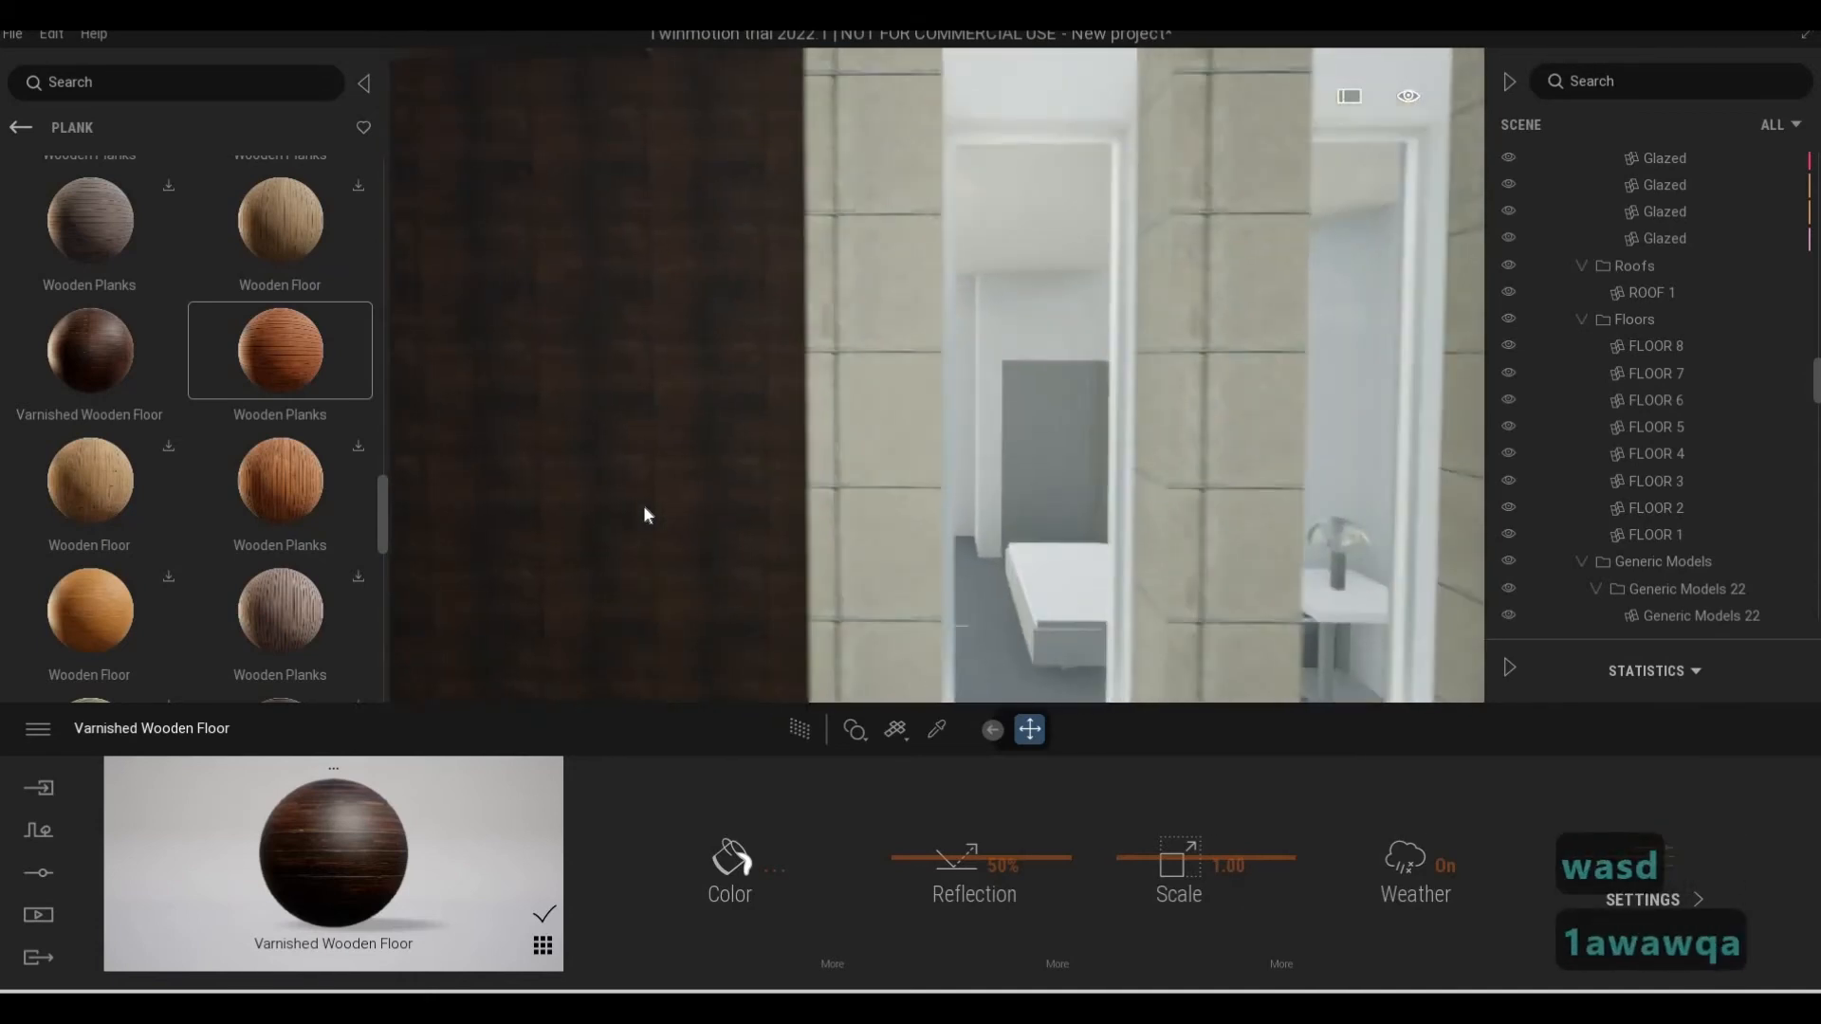
key("w")
key("e")
key("a")
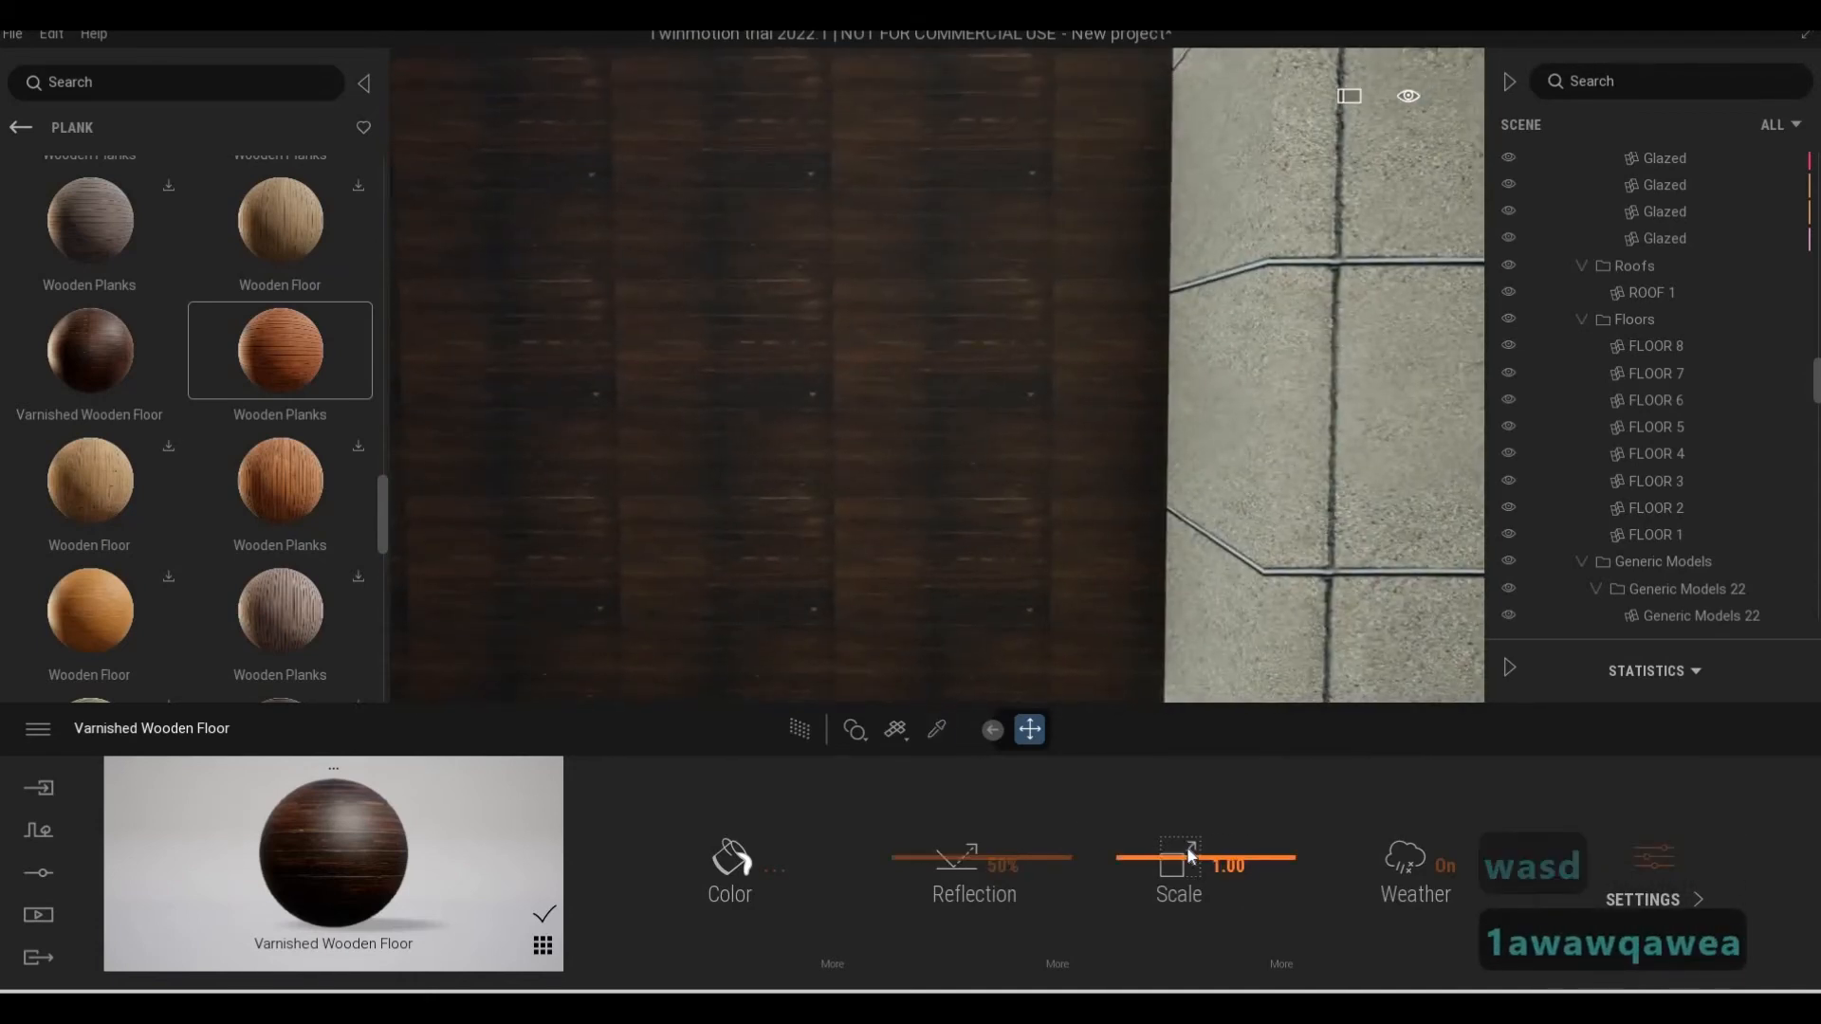
Set the Varnished Wooden Floor's scale to 1.71 and check the end wall from outside the balcony
left_click(1188, 851)
key("s")
key("d")
key("q")
key("s")
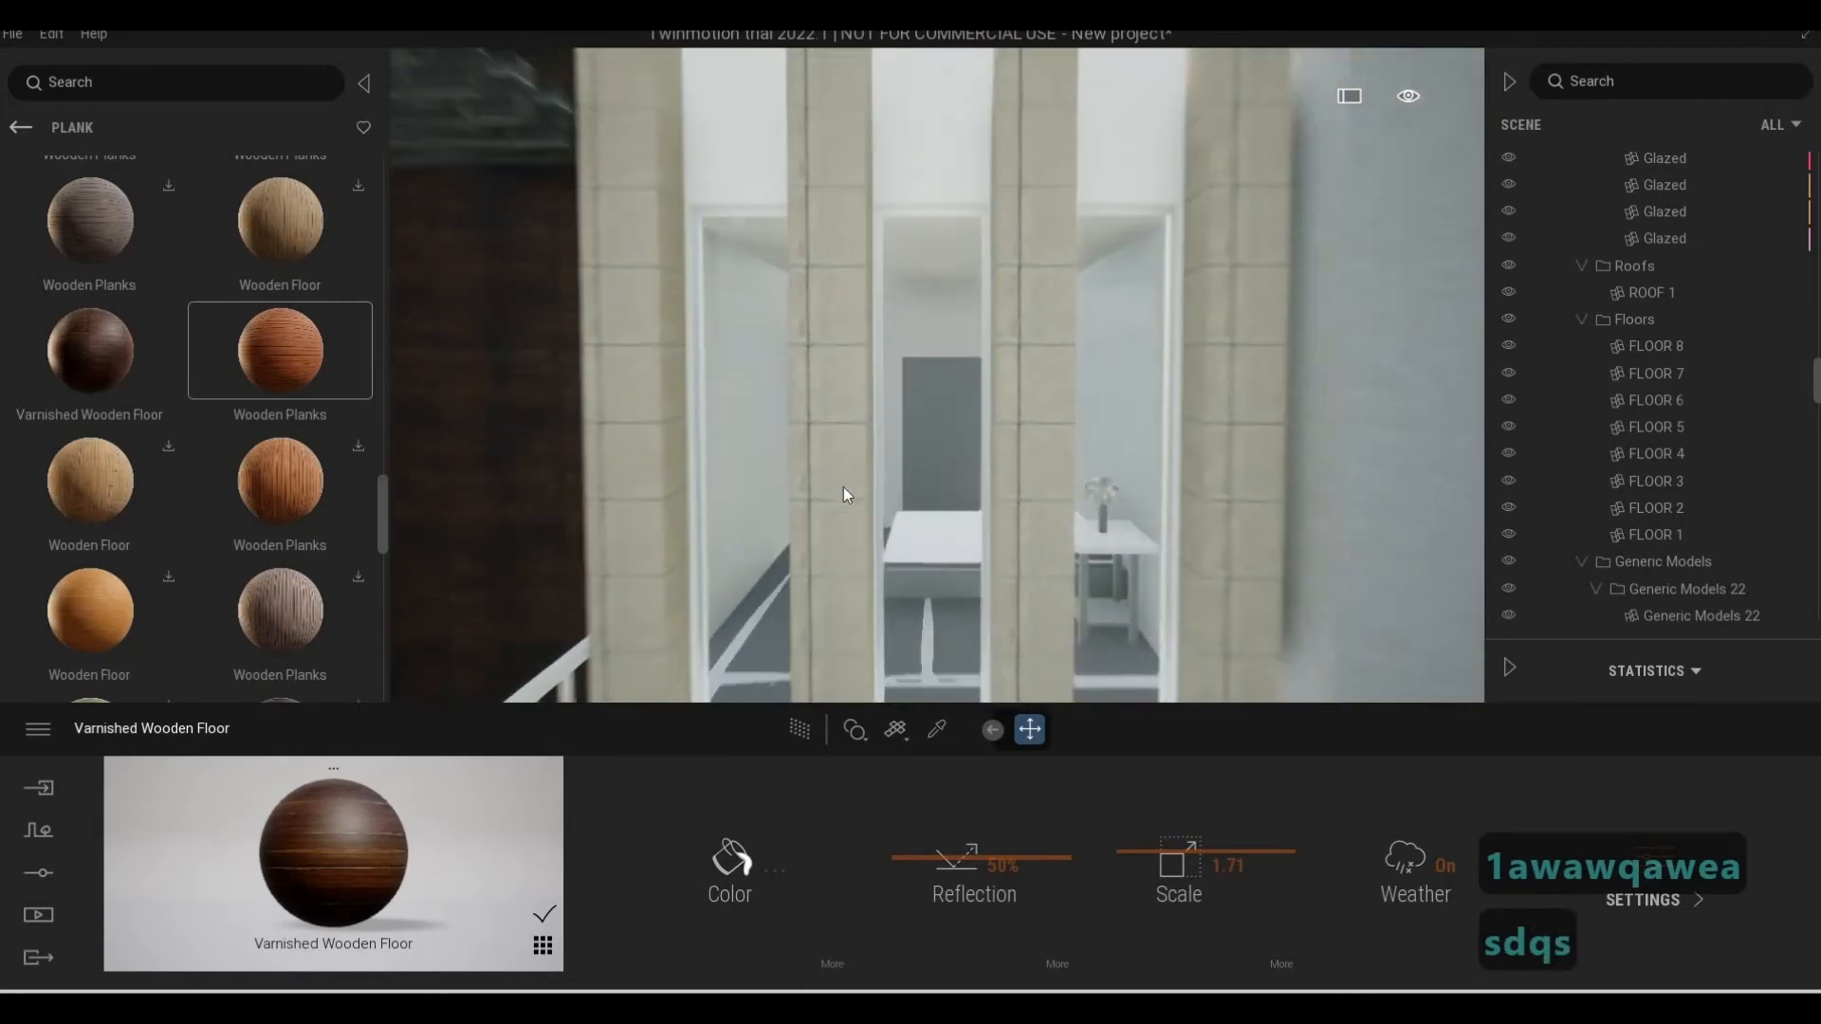
key("d")
key("a")
key("a")
key("s")
key("a")
key("e")
key("a")
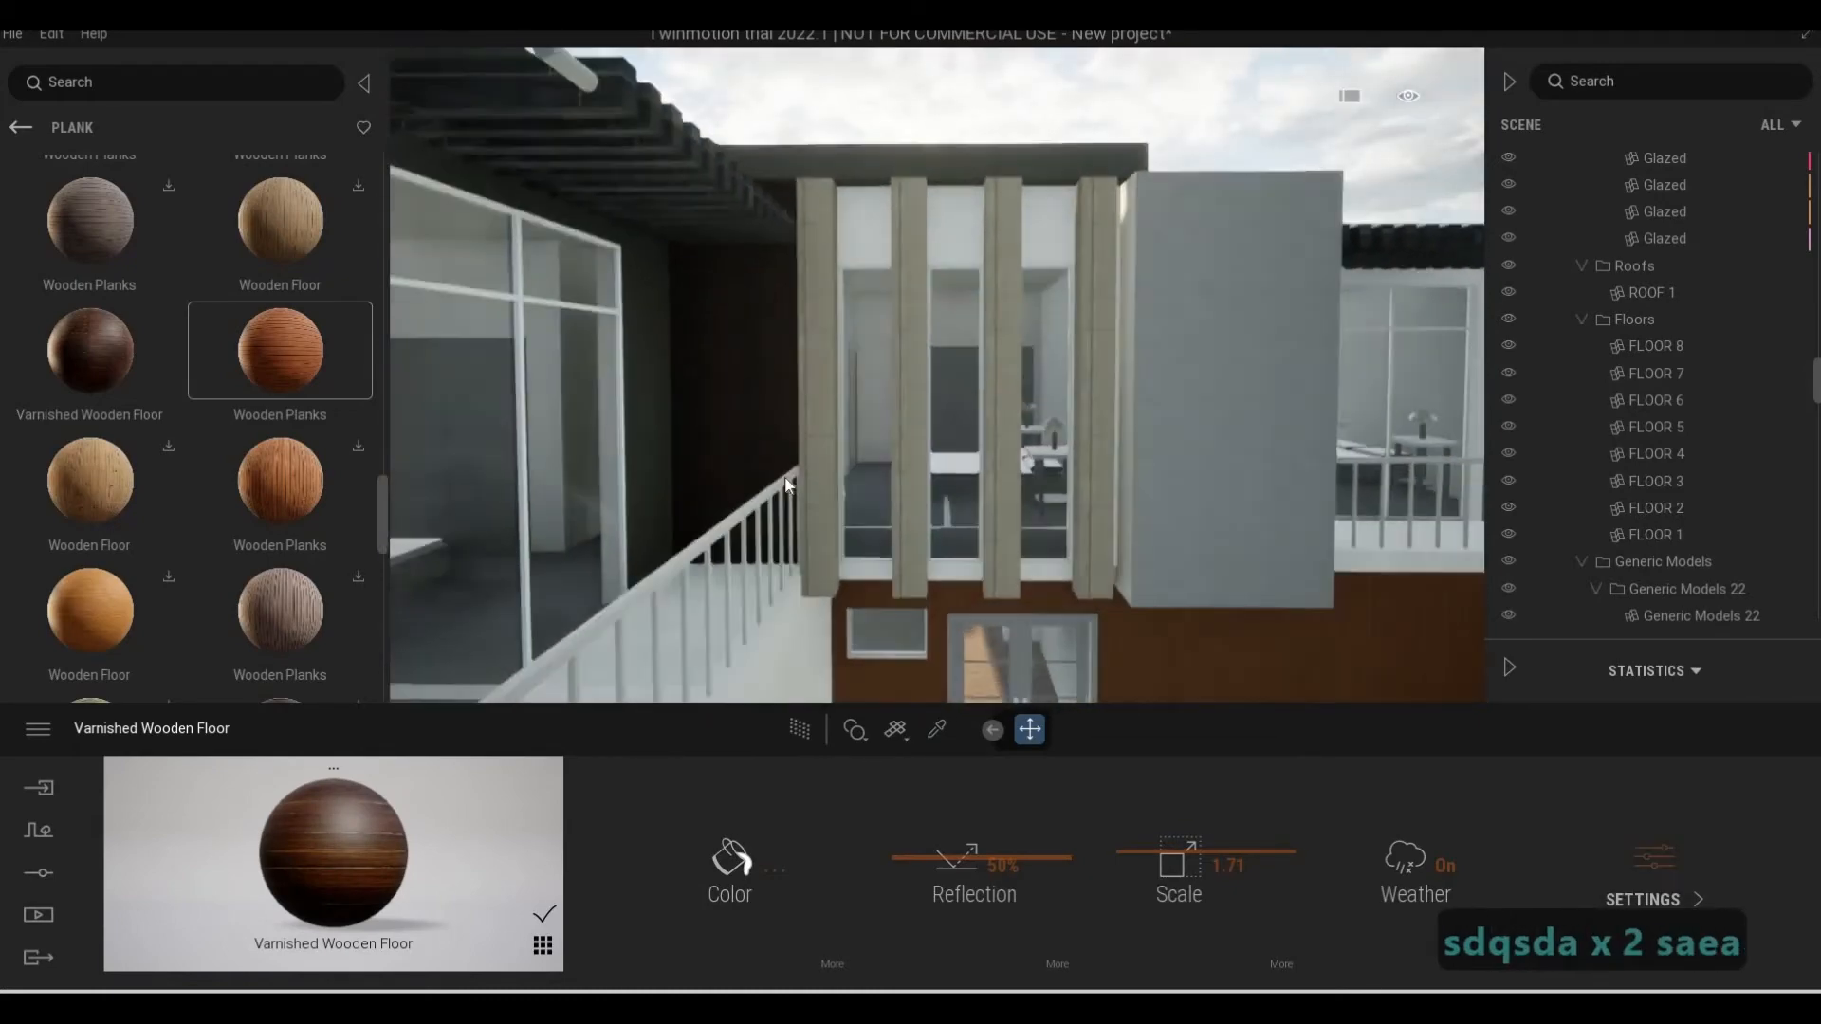
Replace the upper end wall's material with the dark reddish-brown Wooden Planks beside the green Wooden Planks
key("w")
key("w")
scroll(199, 484, "down", 1)
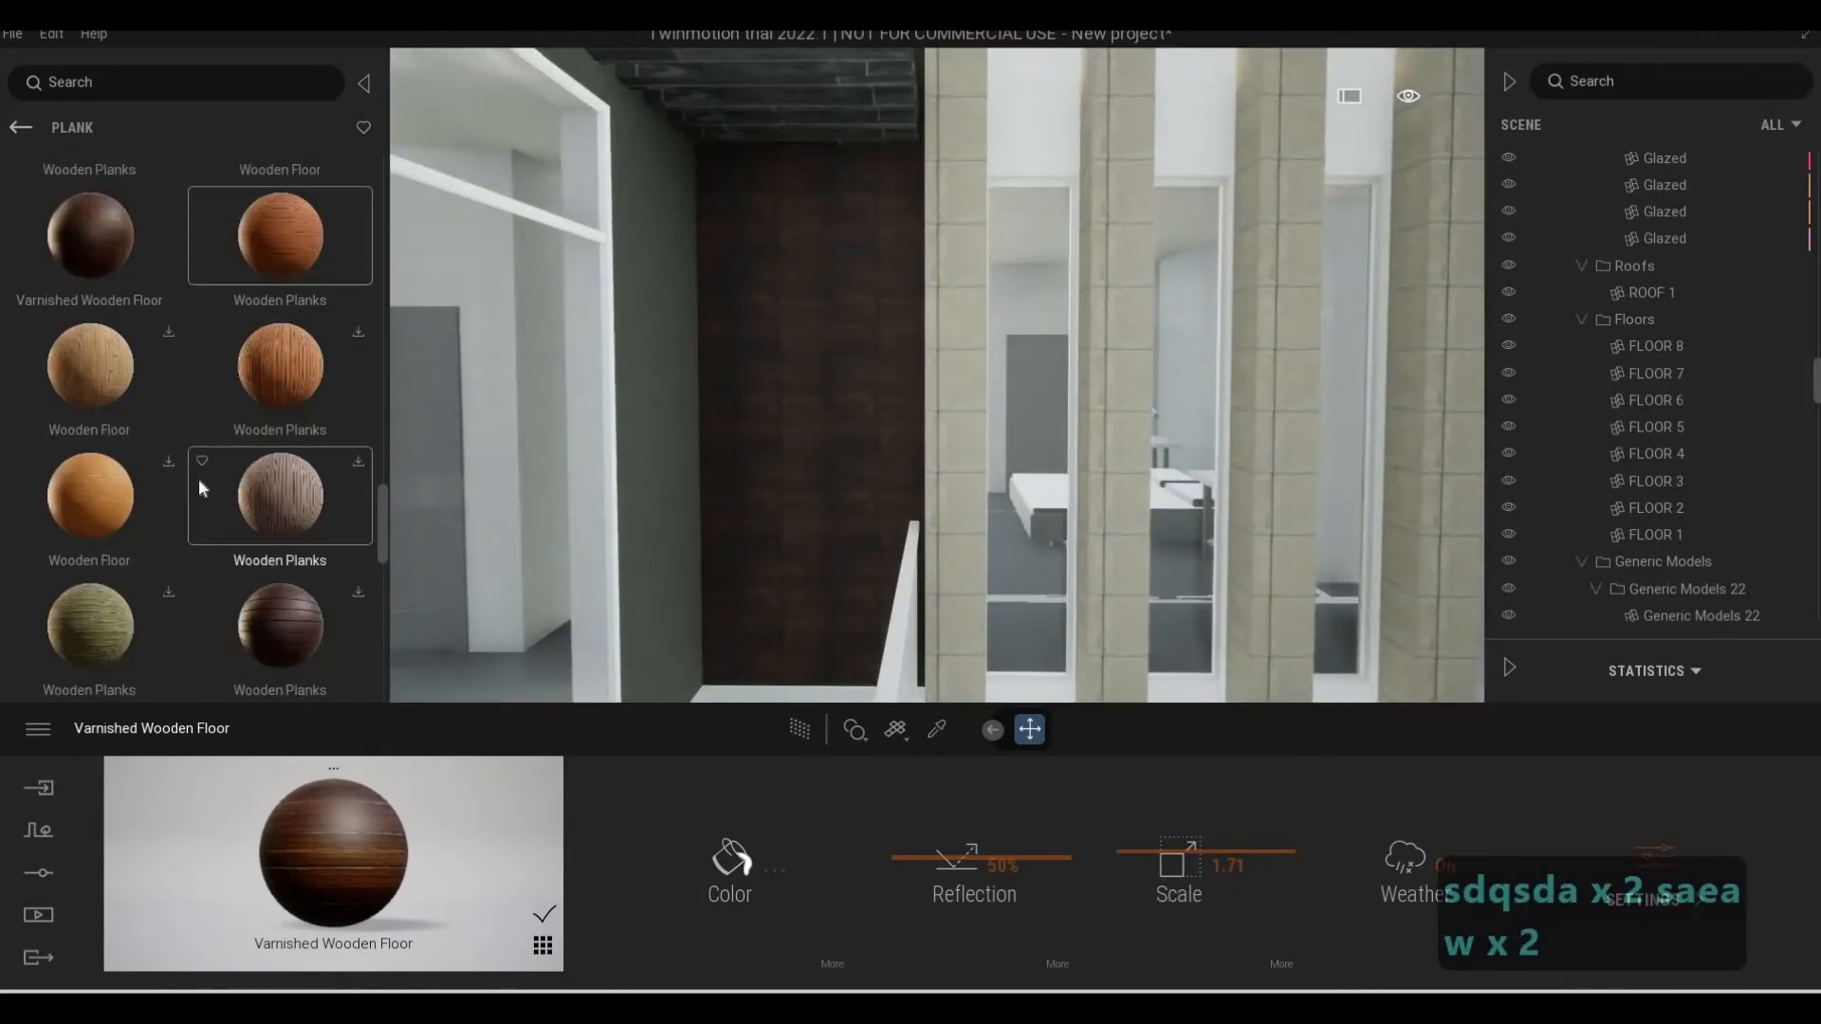
scroll(200, 487, "down", 2)
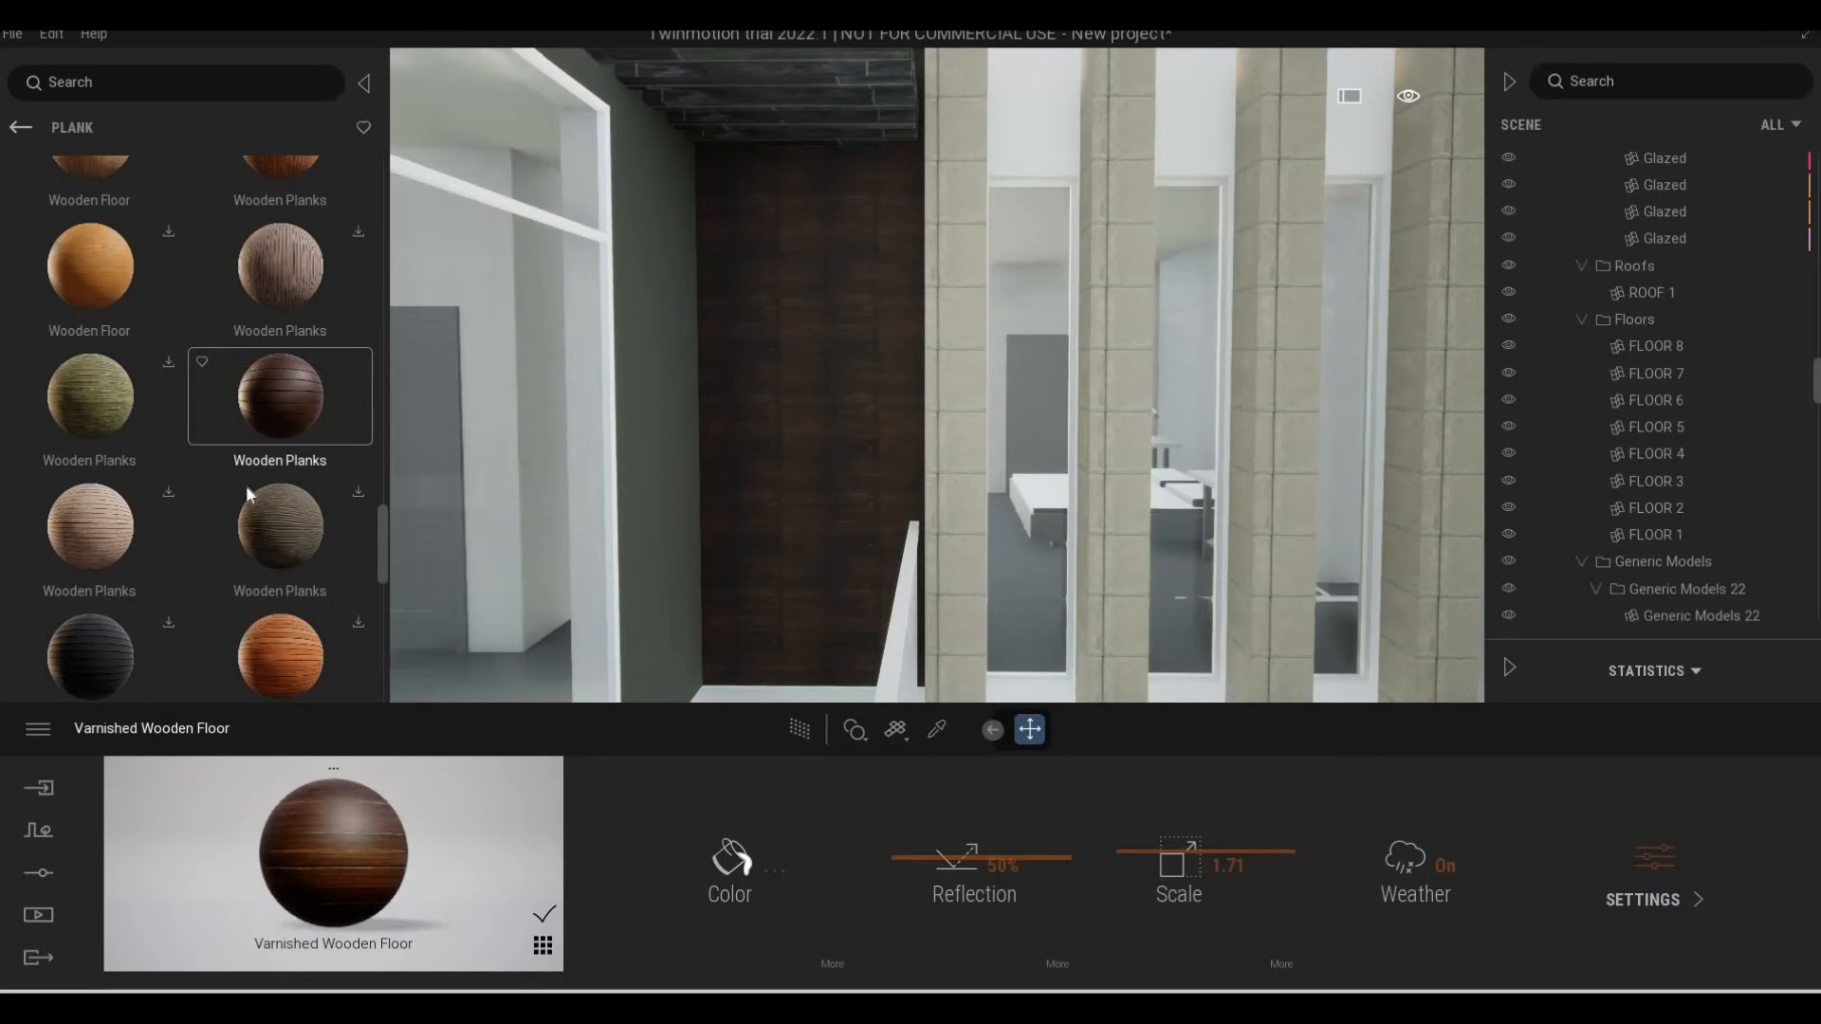
scroll(246, 491, "down", 3)
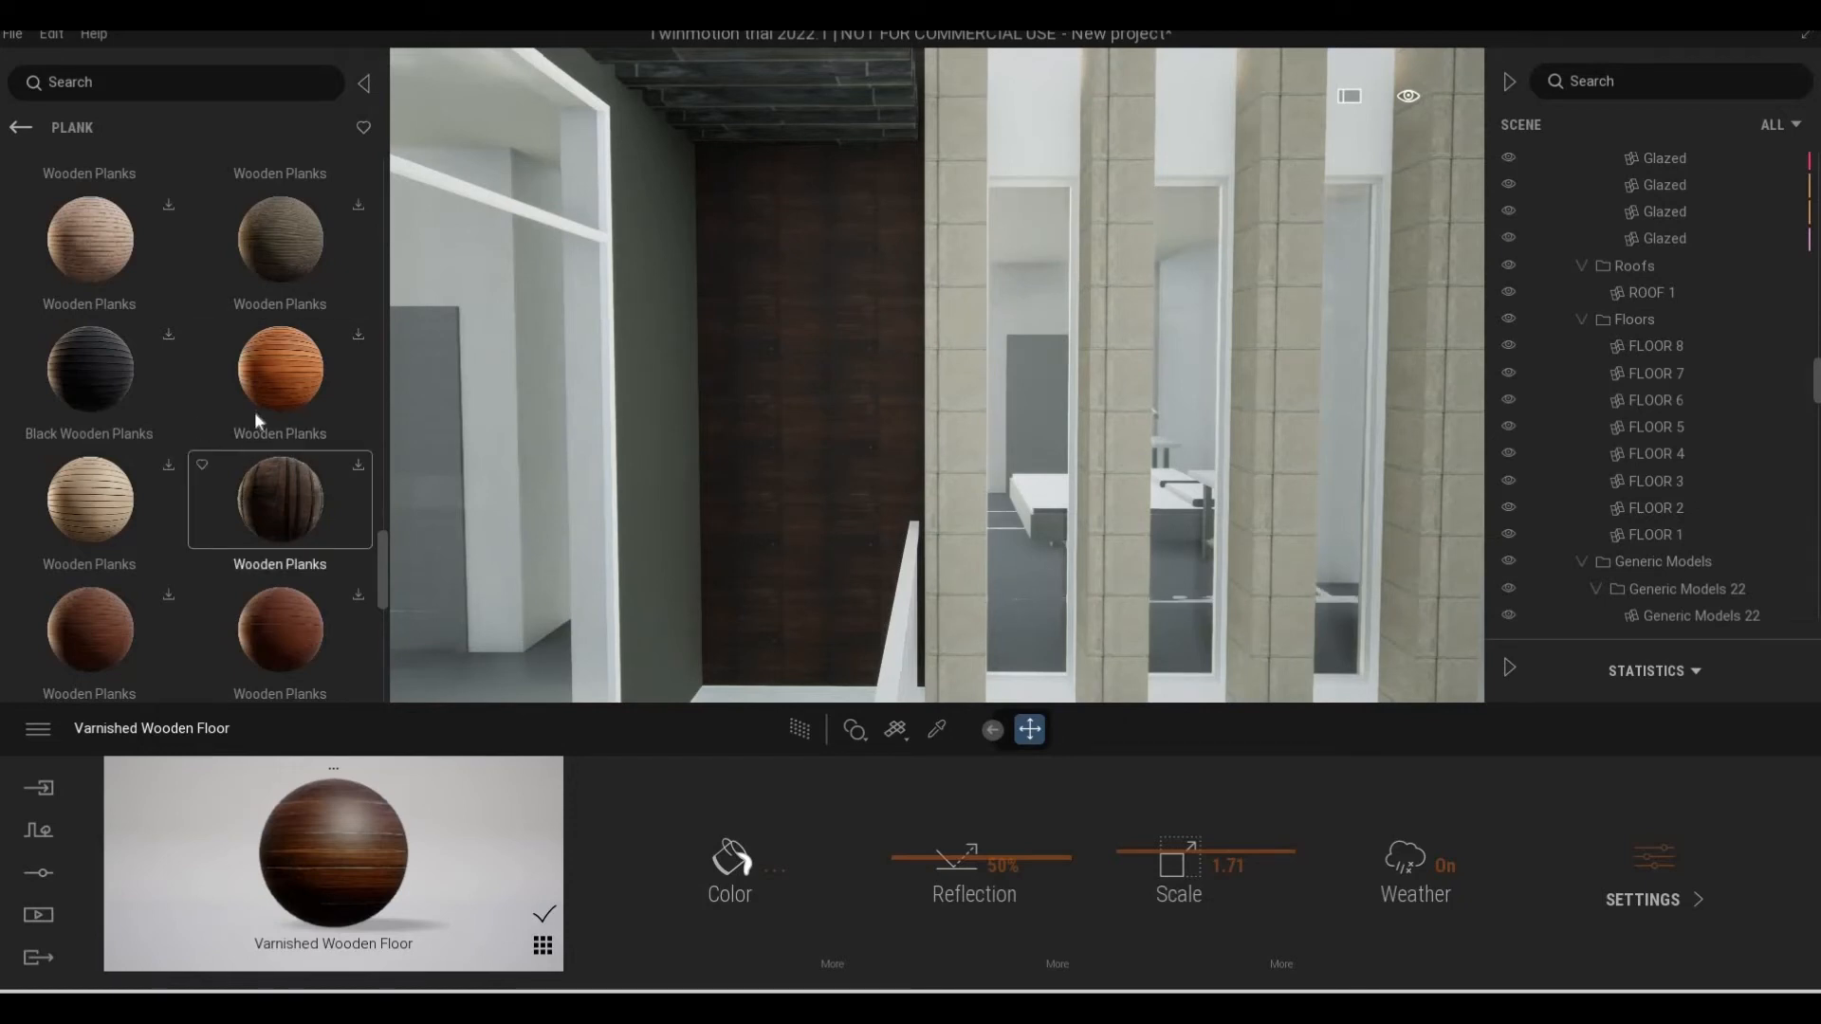
scroll(264, 452, "up", 2)
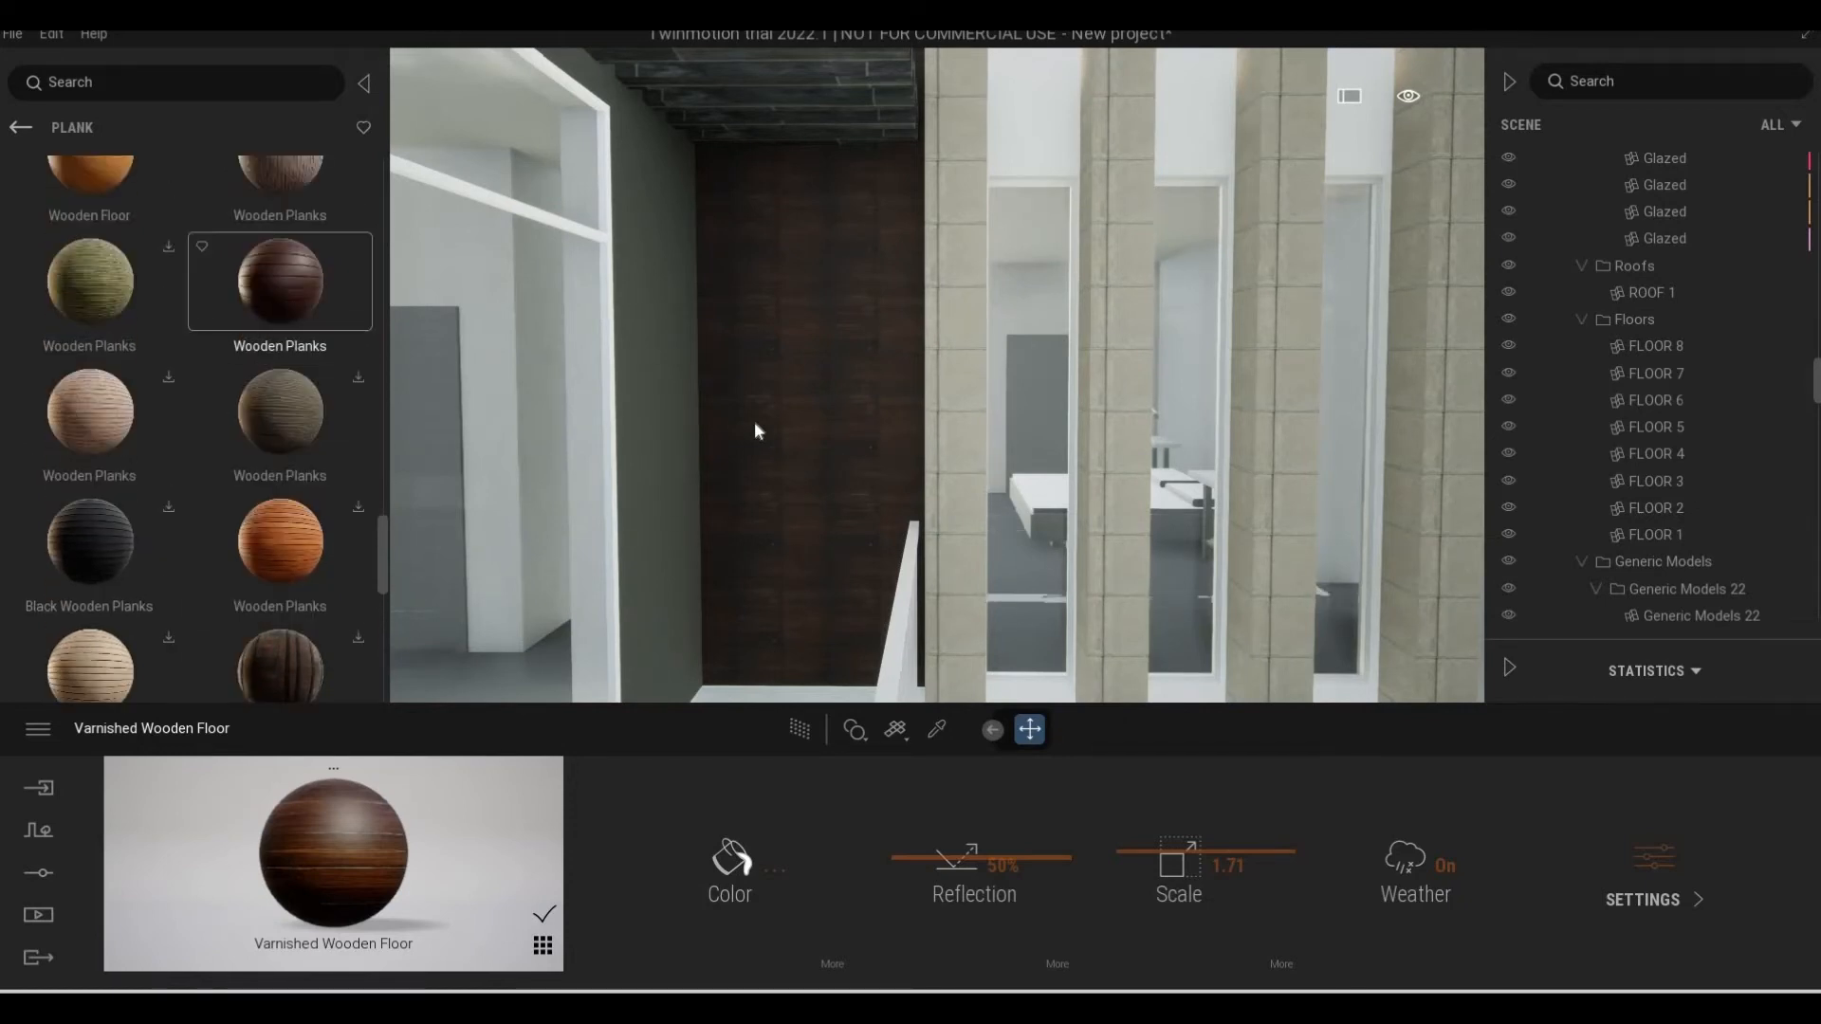
key("ctrl+z")
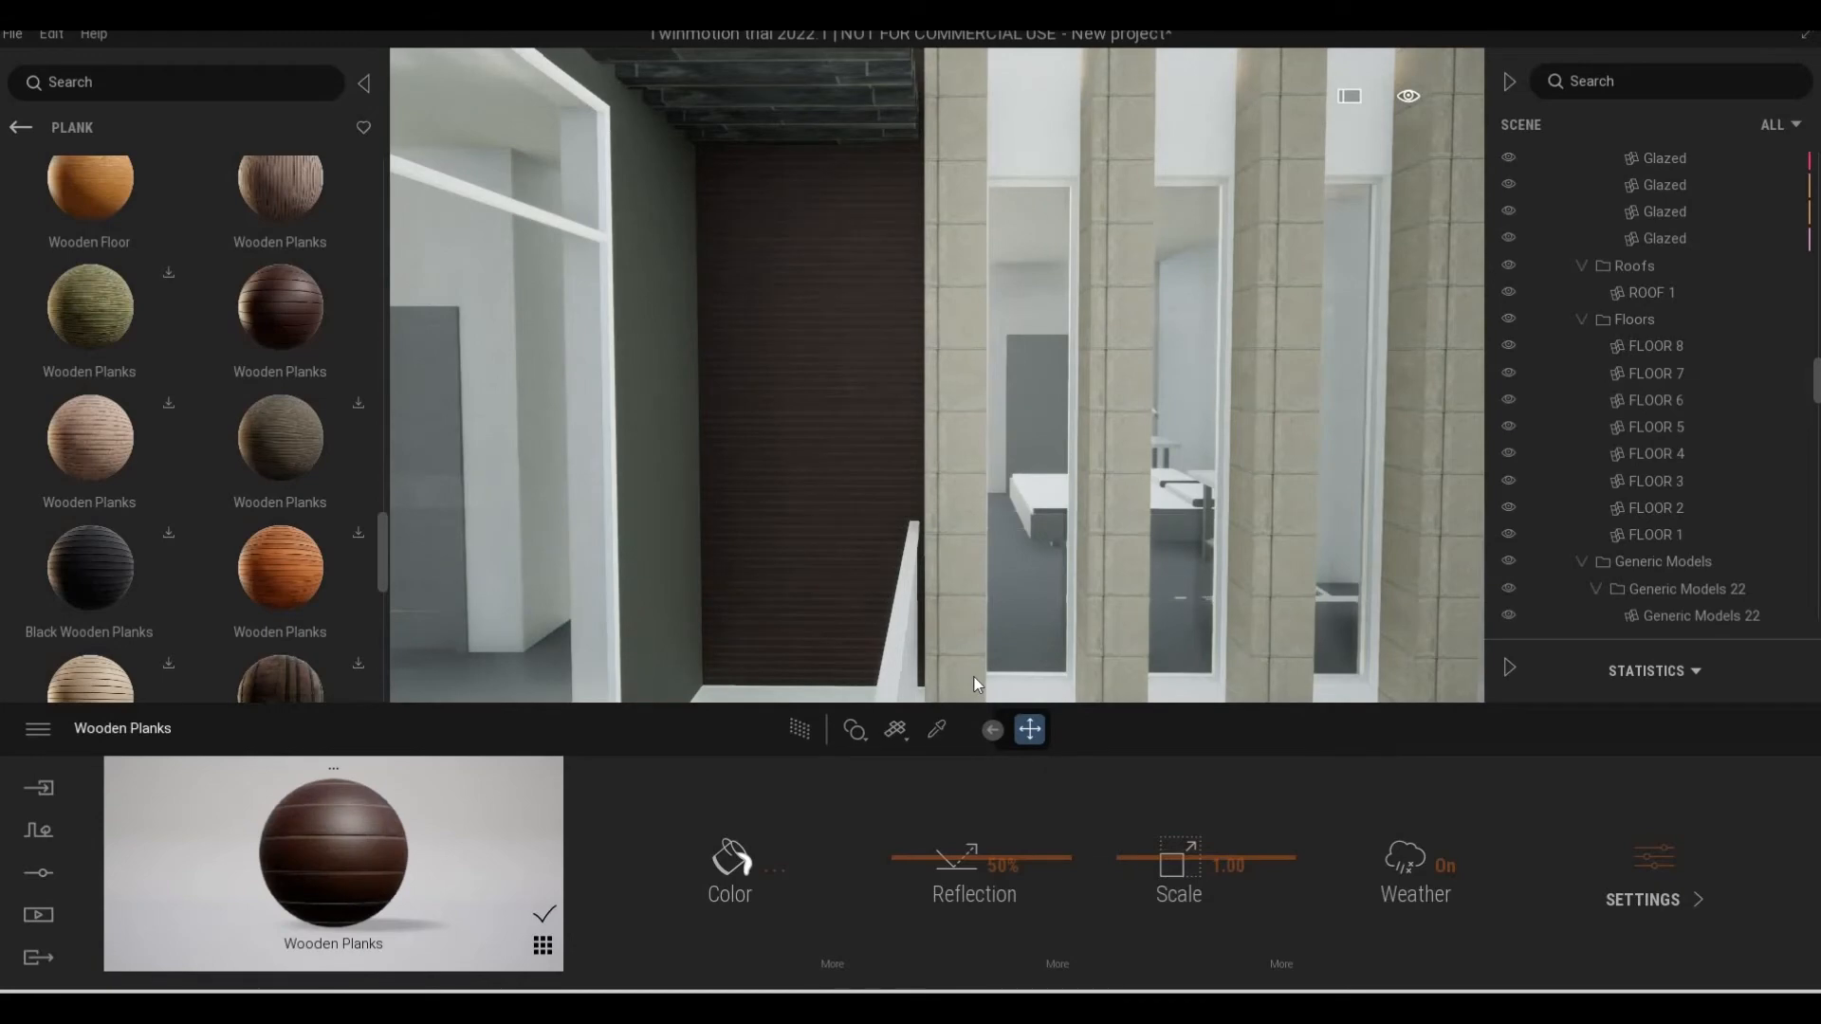
key("a")
key("w")
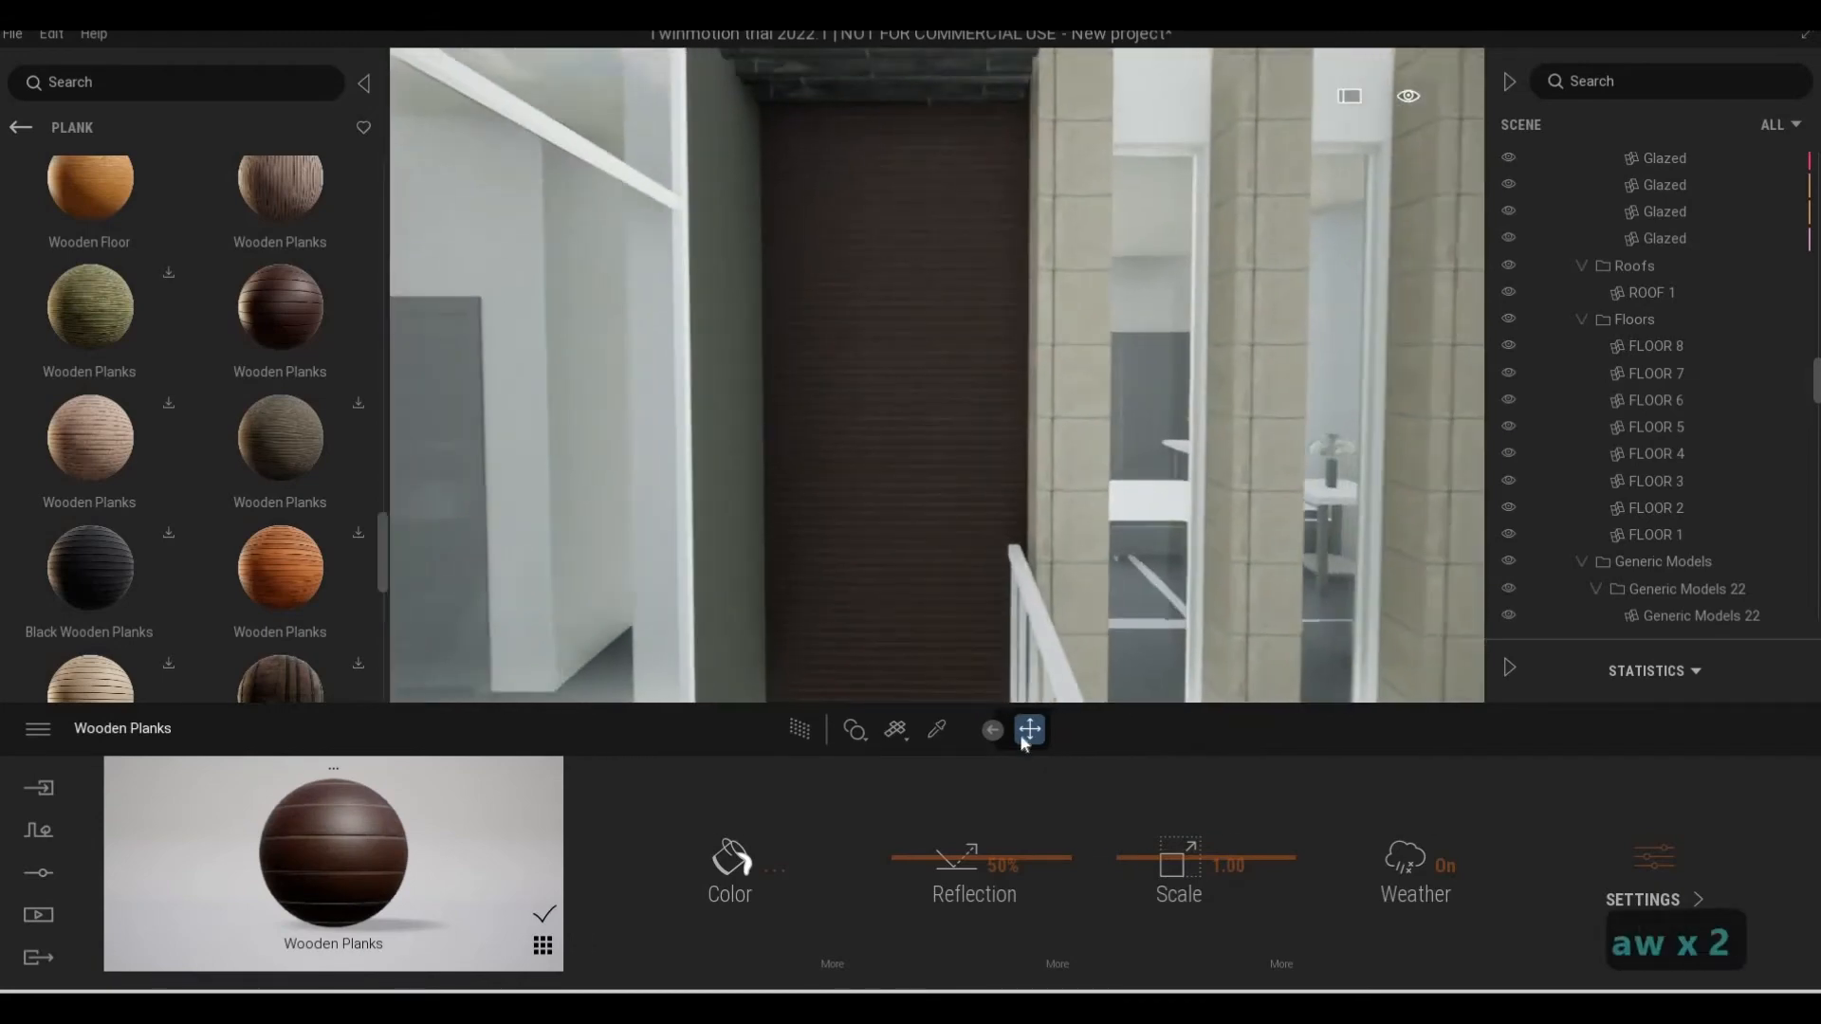
Set the scale of the upper end wall's dark Wooden Planks to 2.47
left_click_drag(1147, 846, 1098, 730)
key("s")
key("d")
key("s")
key("d")
key("a")
key("e")
key("s")
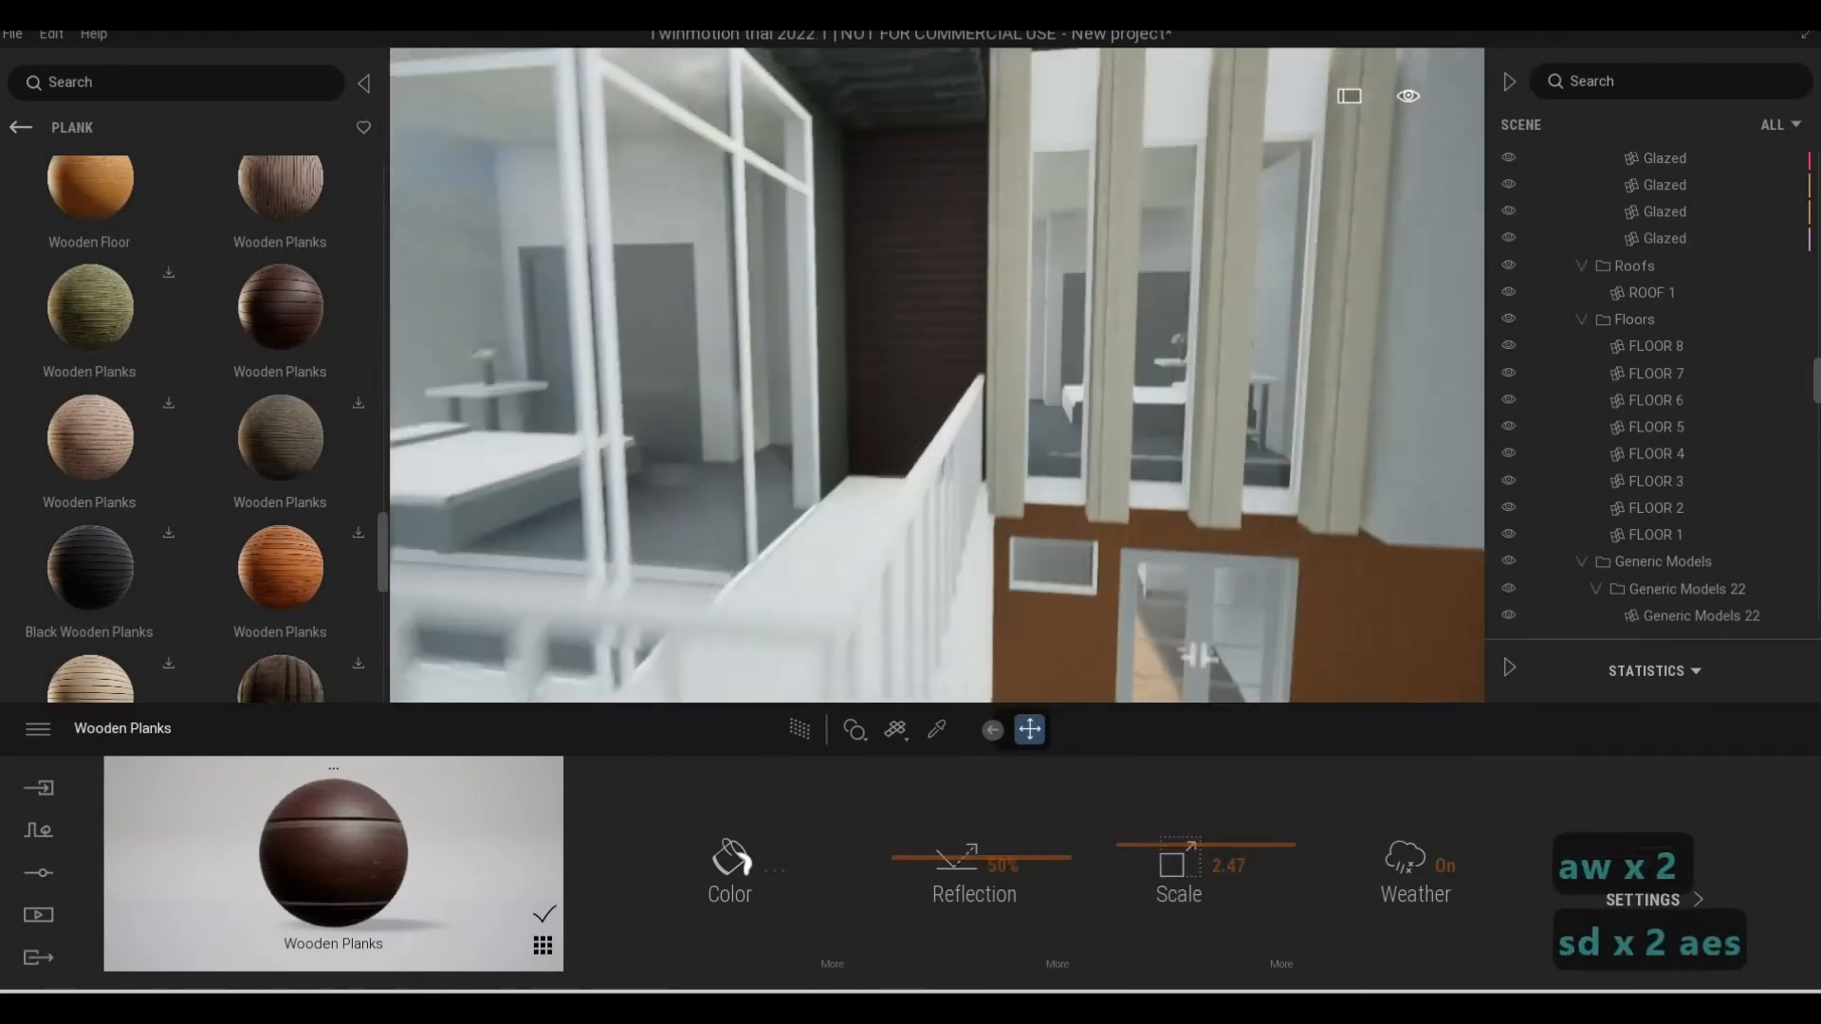
Examine the dark plank wall beneath the pergola beams and the stone pillars meeting the roof edge
key("q")
key("w")
key("a")
key("q")
key("w")
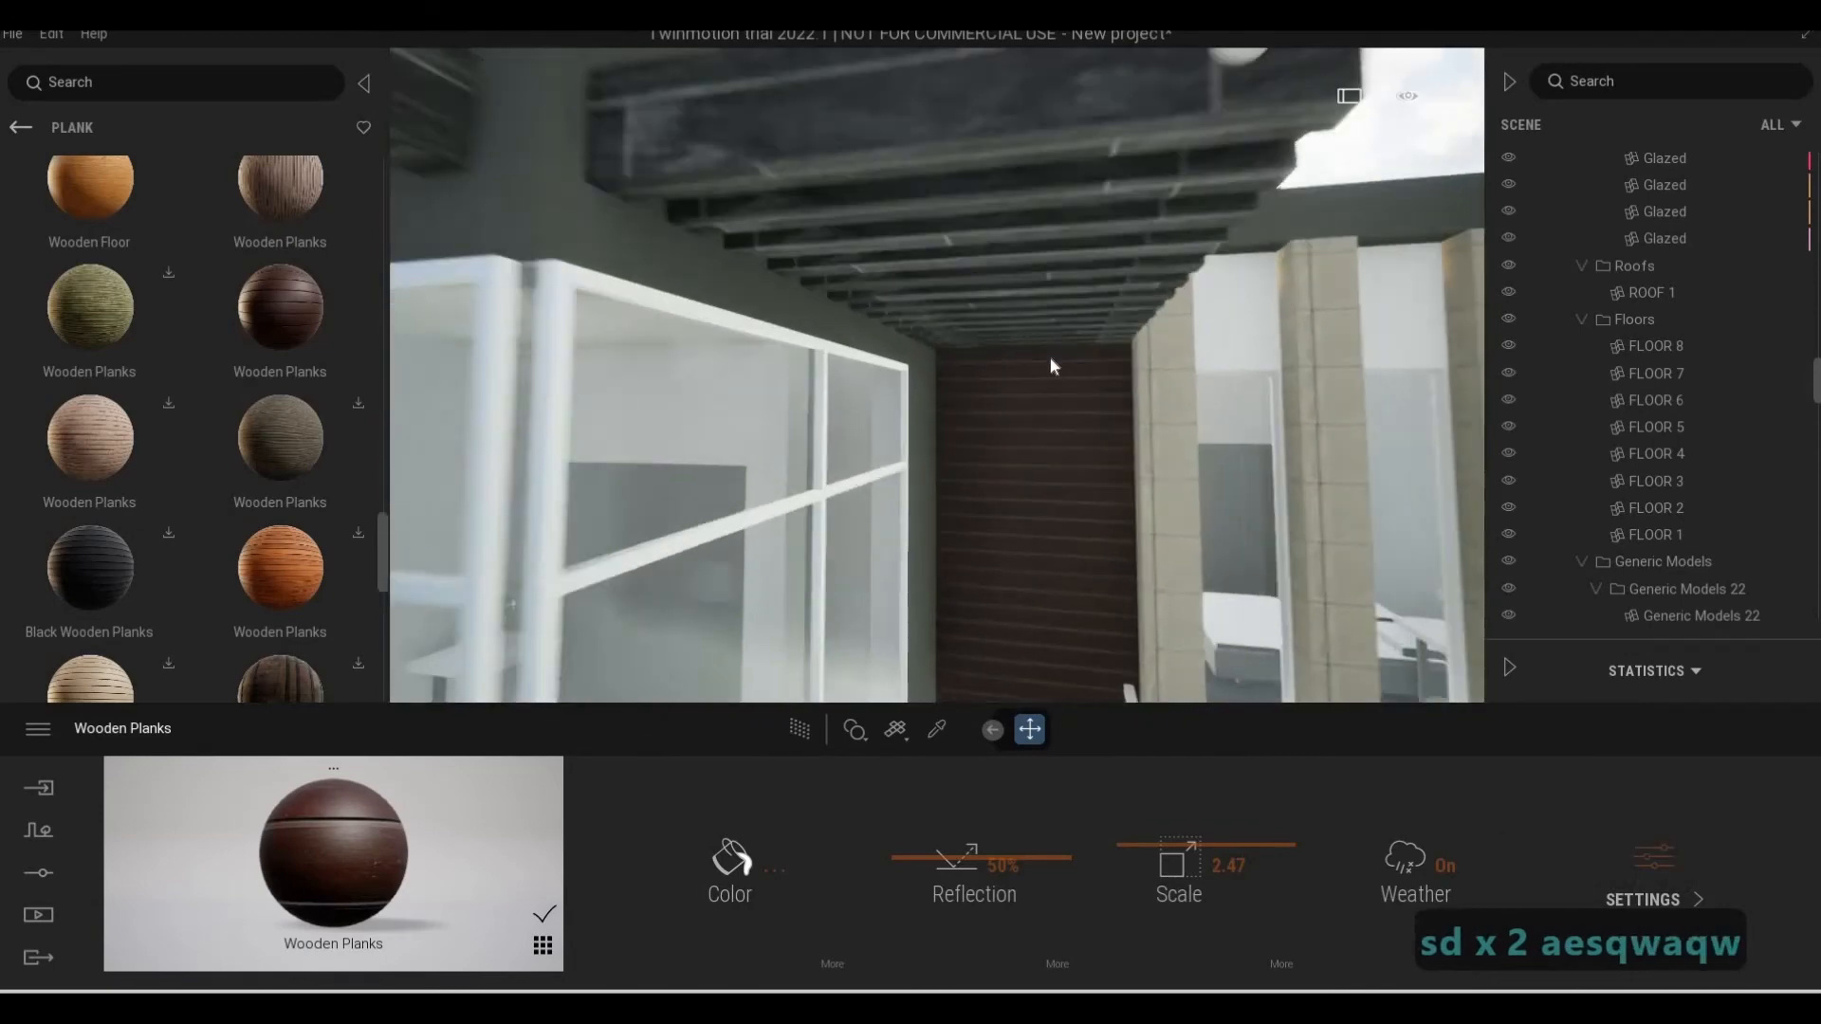
key("q")
key("s")
key("s")
key("s")
key("e")
key("d")
key("e")
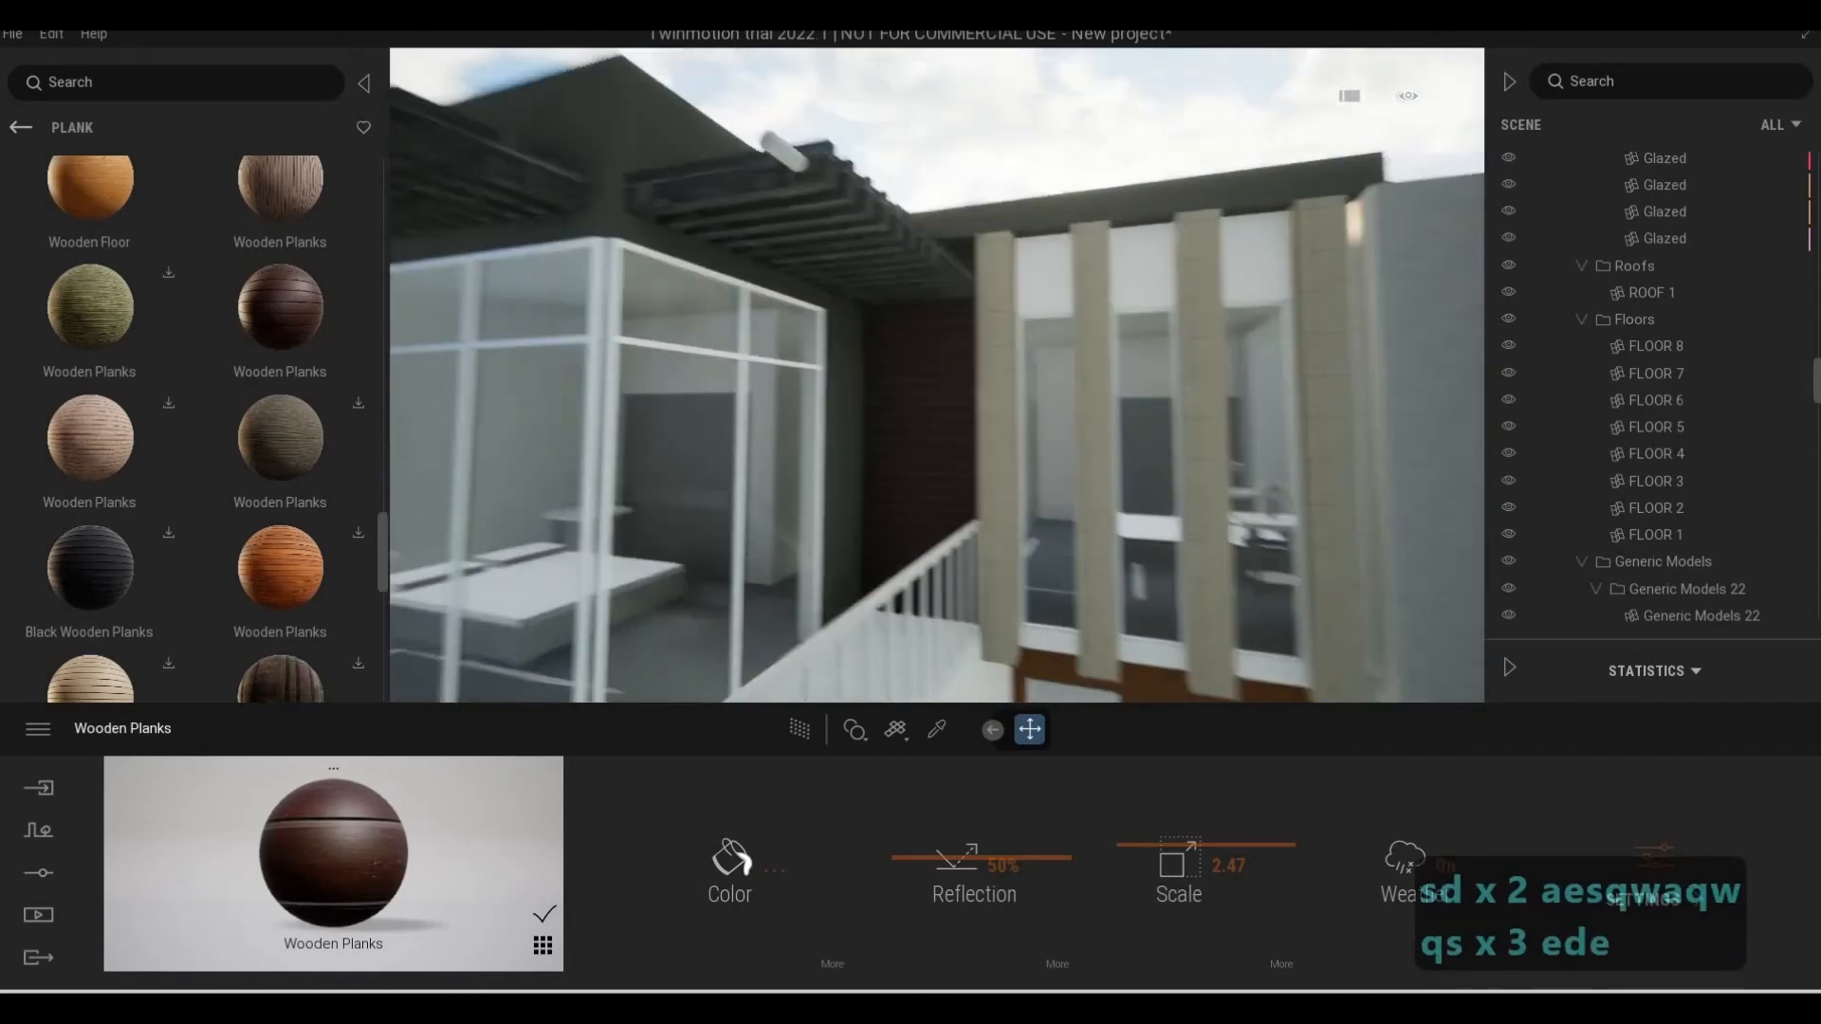
key("d")
key("w")
key("q")
key("d")
key("w")
key("q")
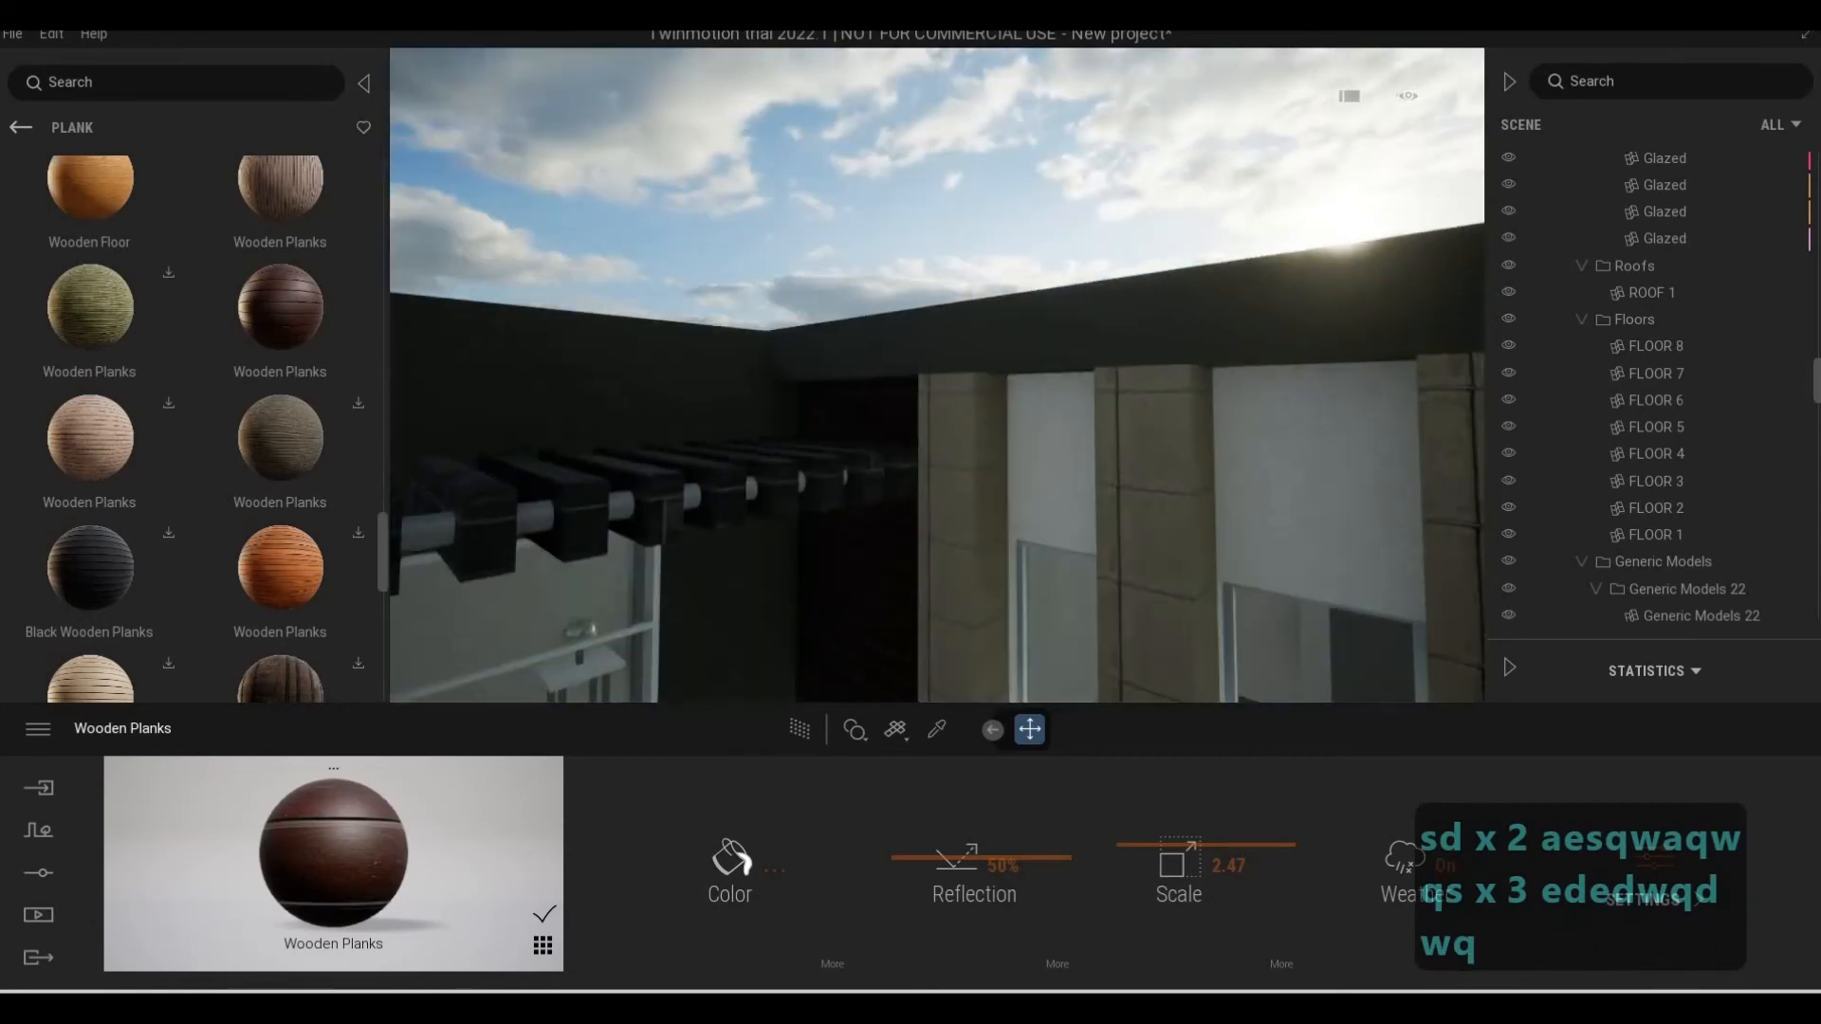
Pick the Concrete Wall material from the roof band and apply it to the stone pillars between the upper windows
key("a")
key("e")
key("d")
key("w")
key("q")
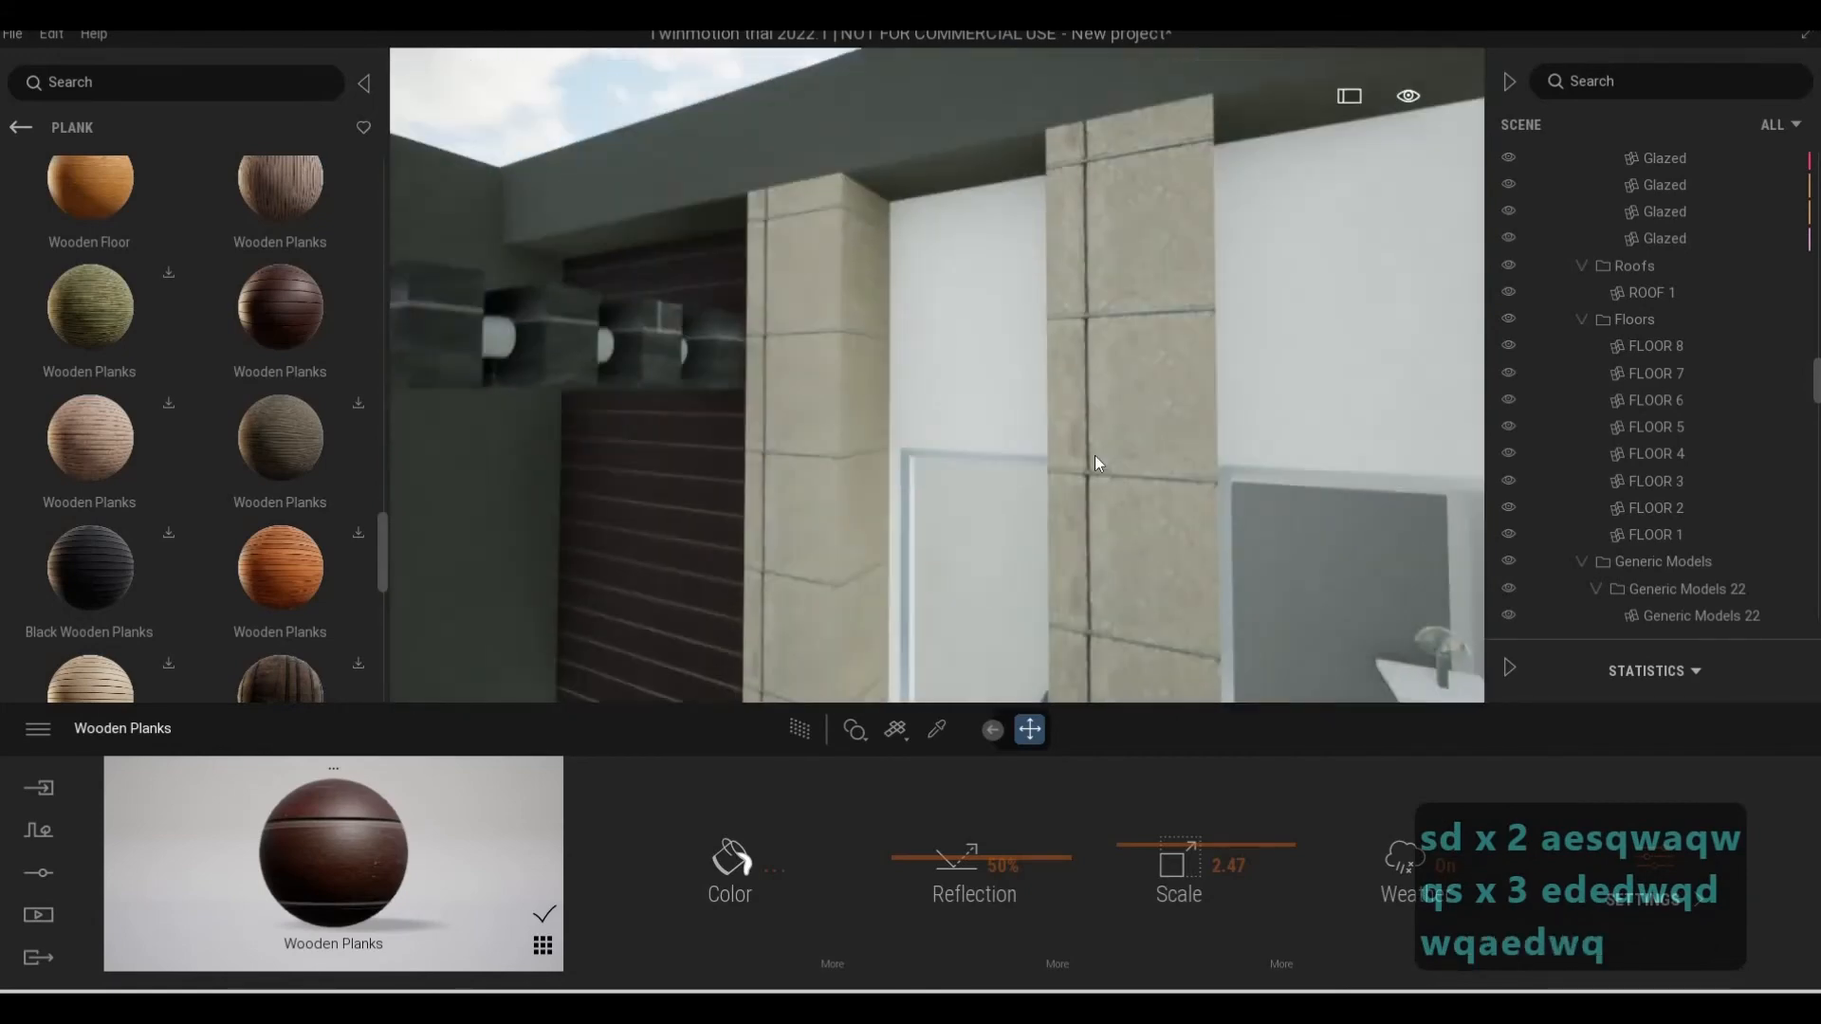
key("q")
left_click(936, 729)
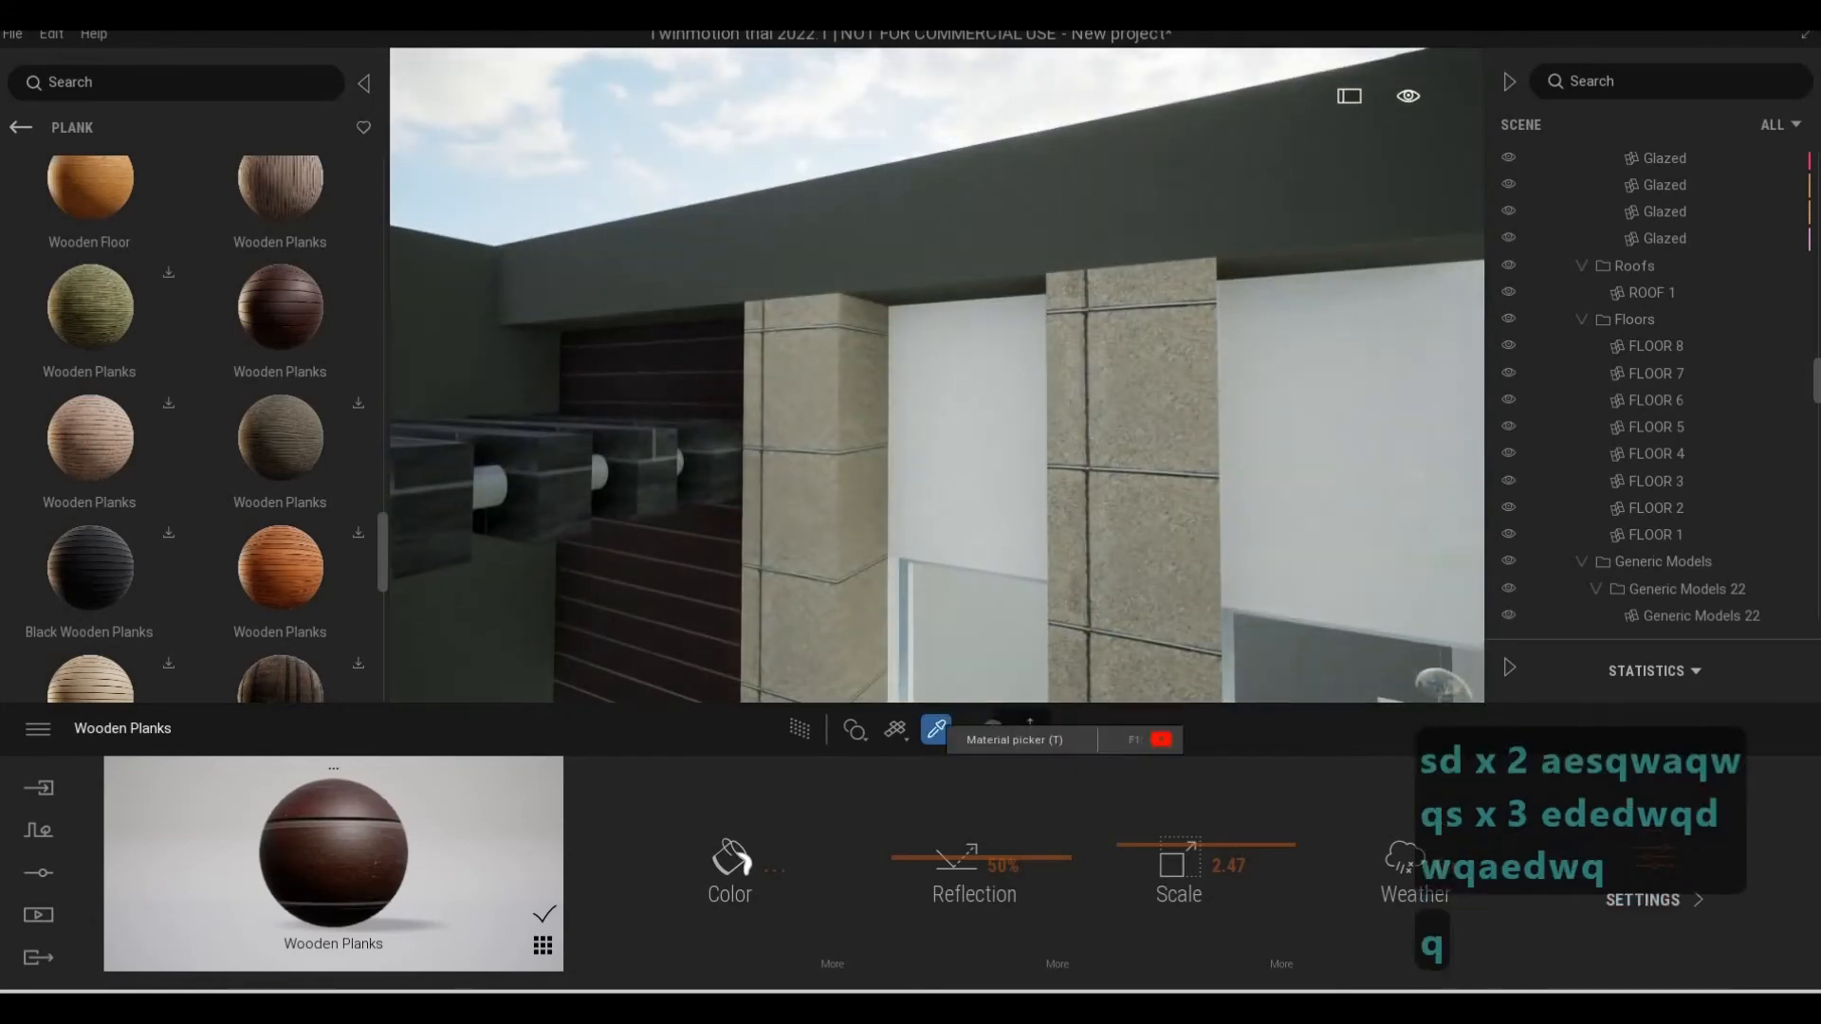
left_click(927, 260)
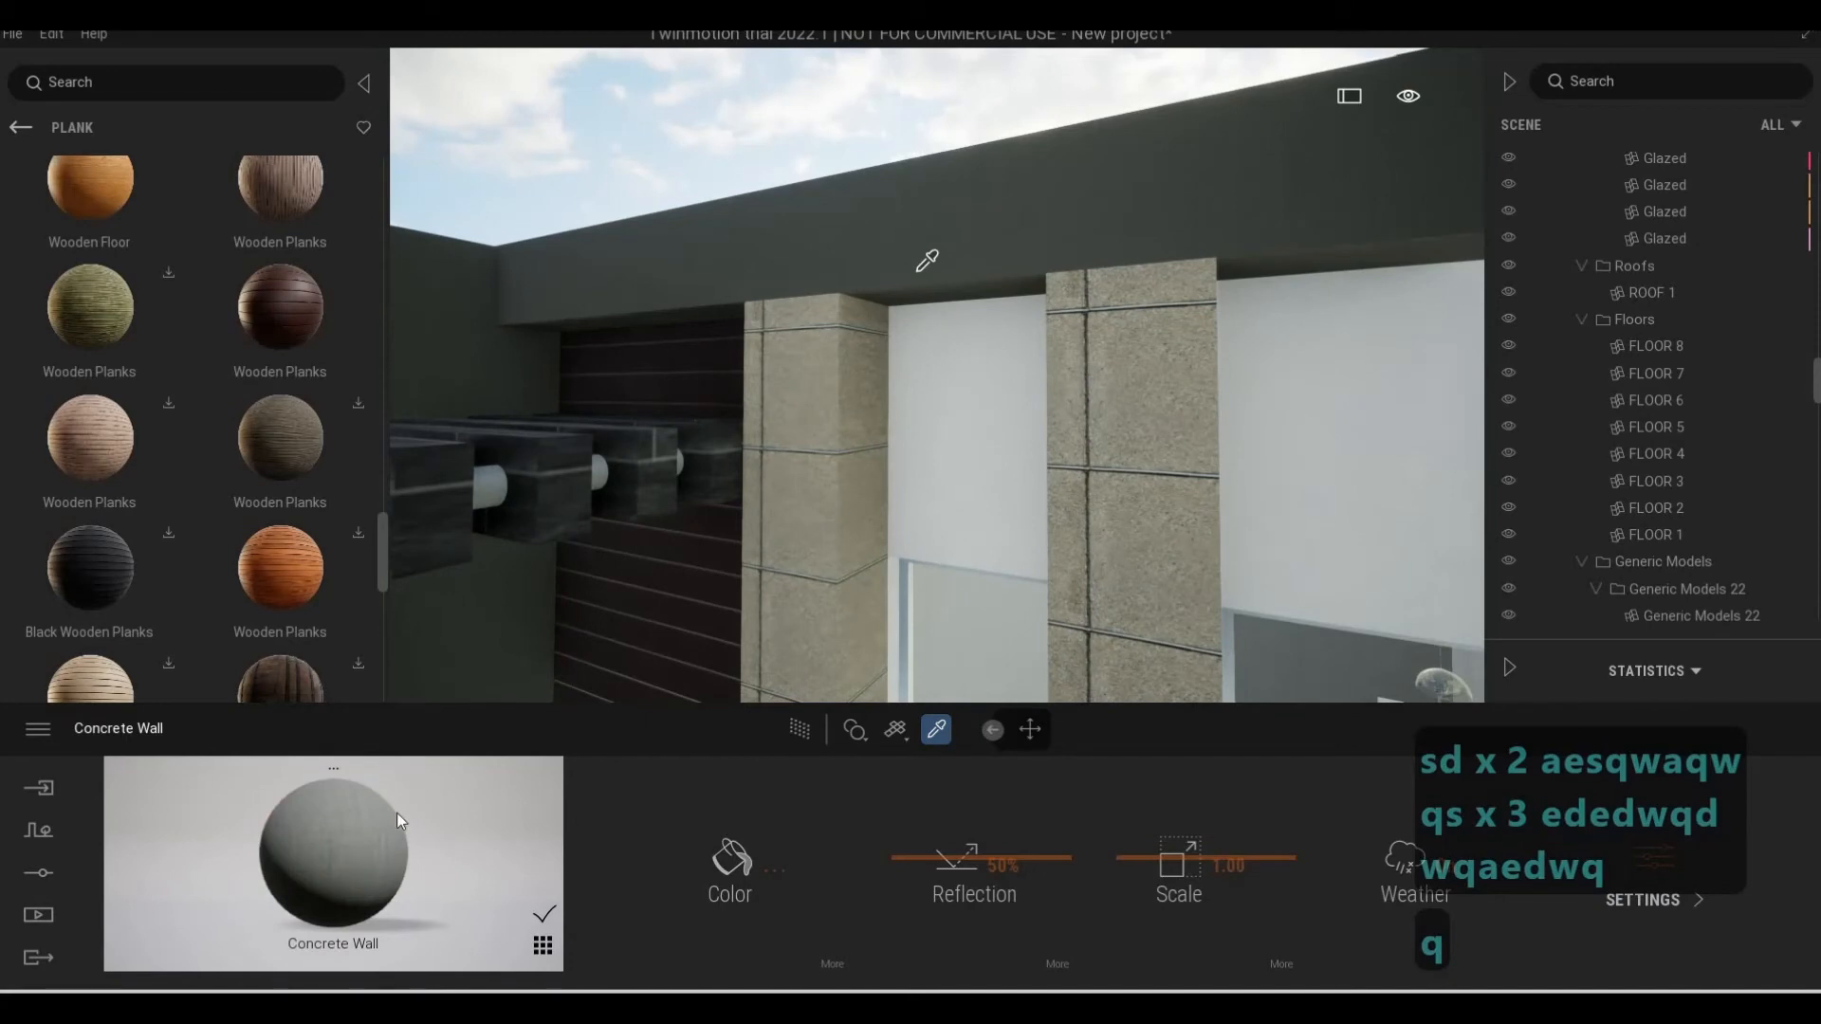
left_click(803, 610)
Examine the concrete pillars and roof band around the upper floor's narrow windows
key("s")
key("e")
key("a")
key("w")
key("d")
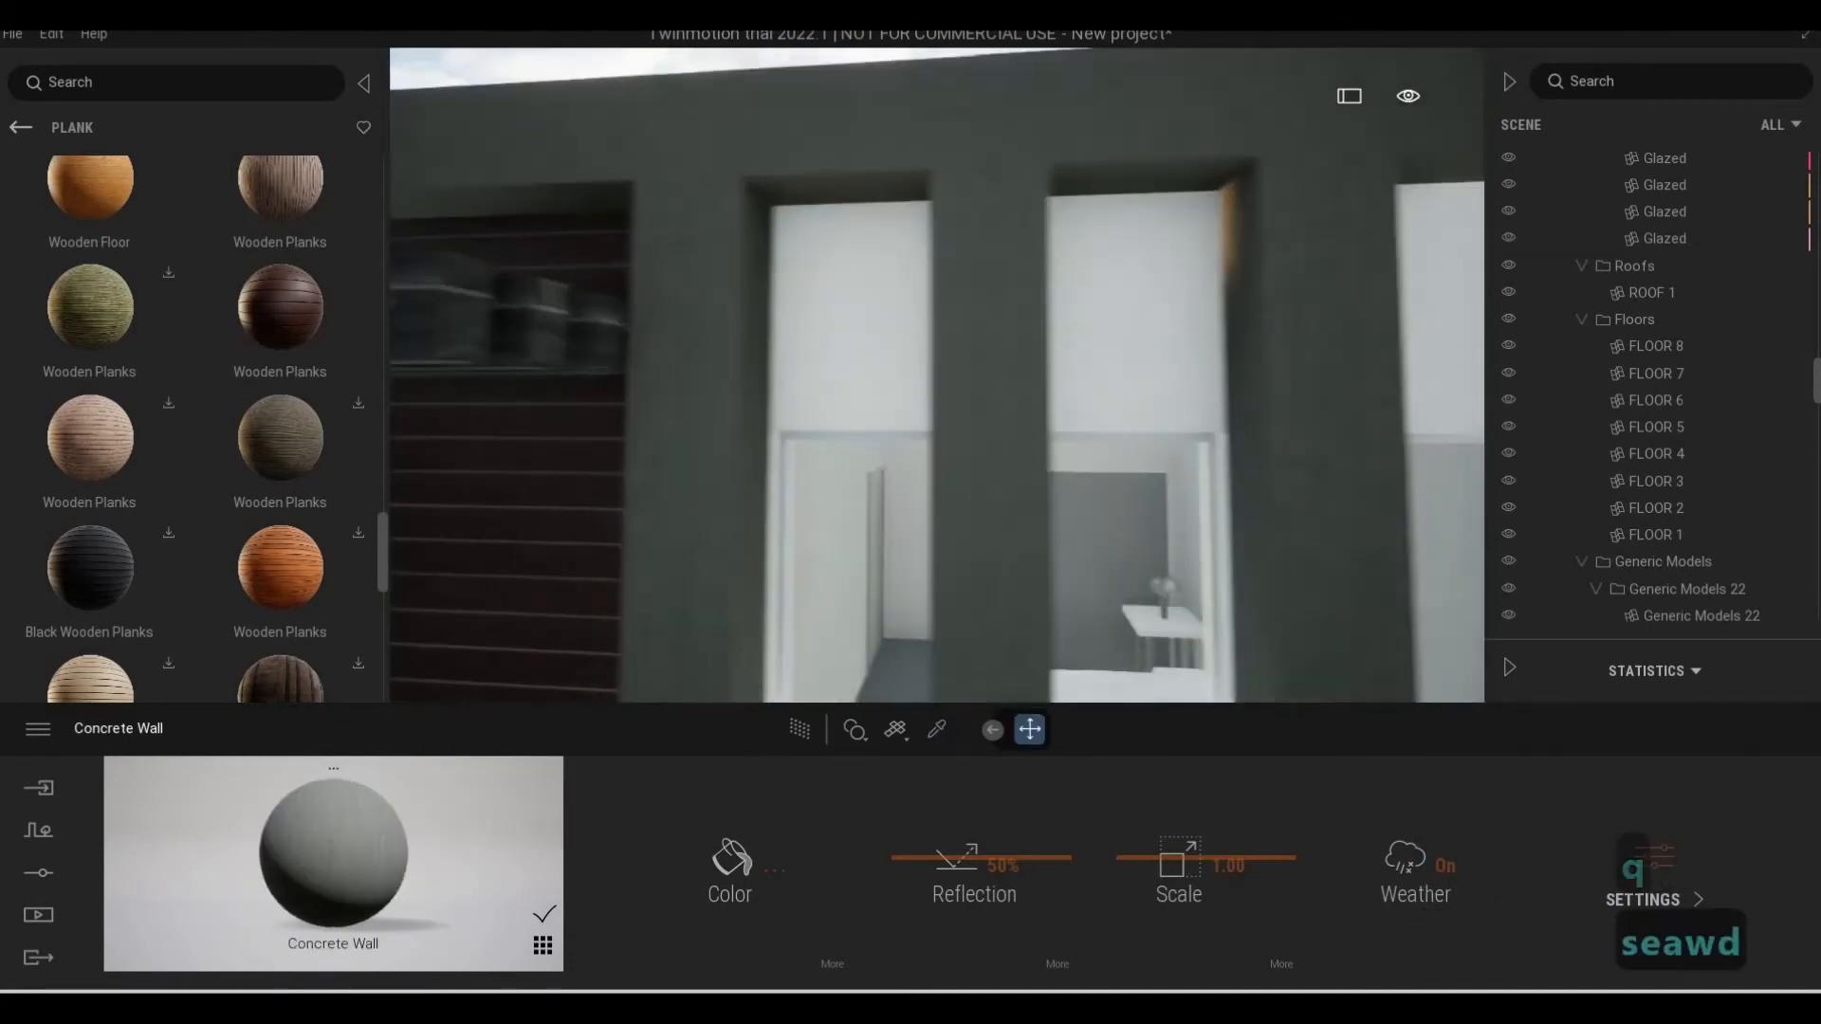
key("w")
key("q")
key("s")
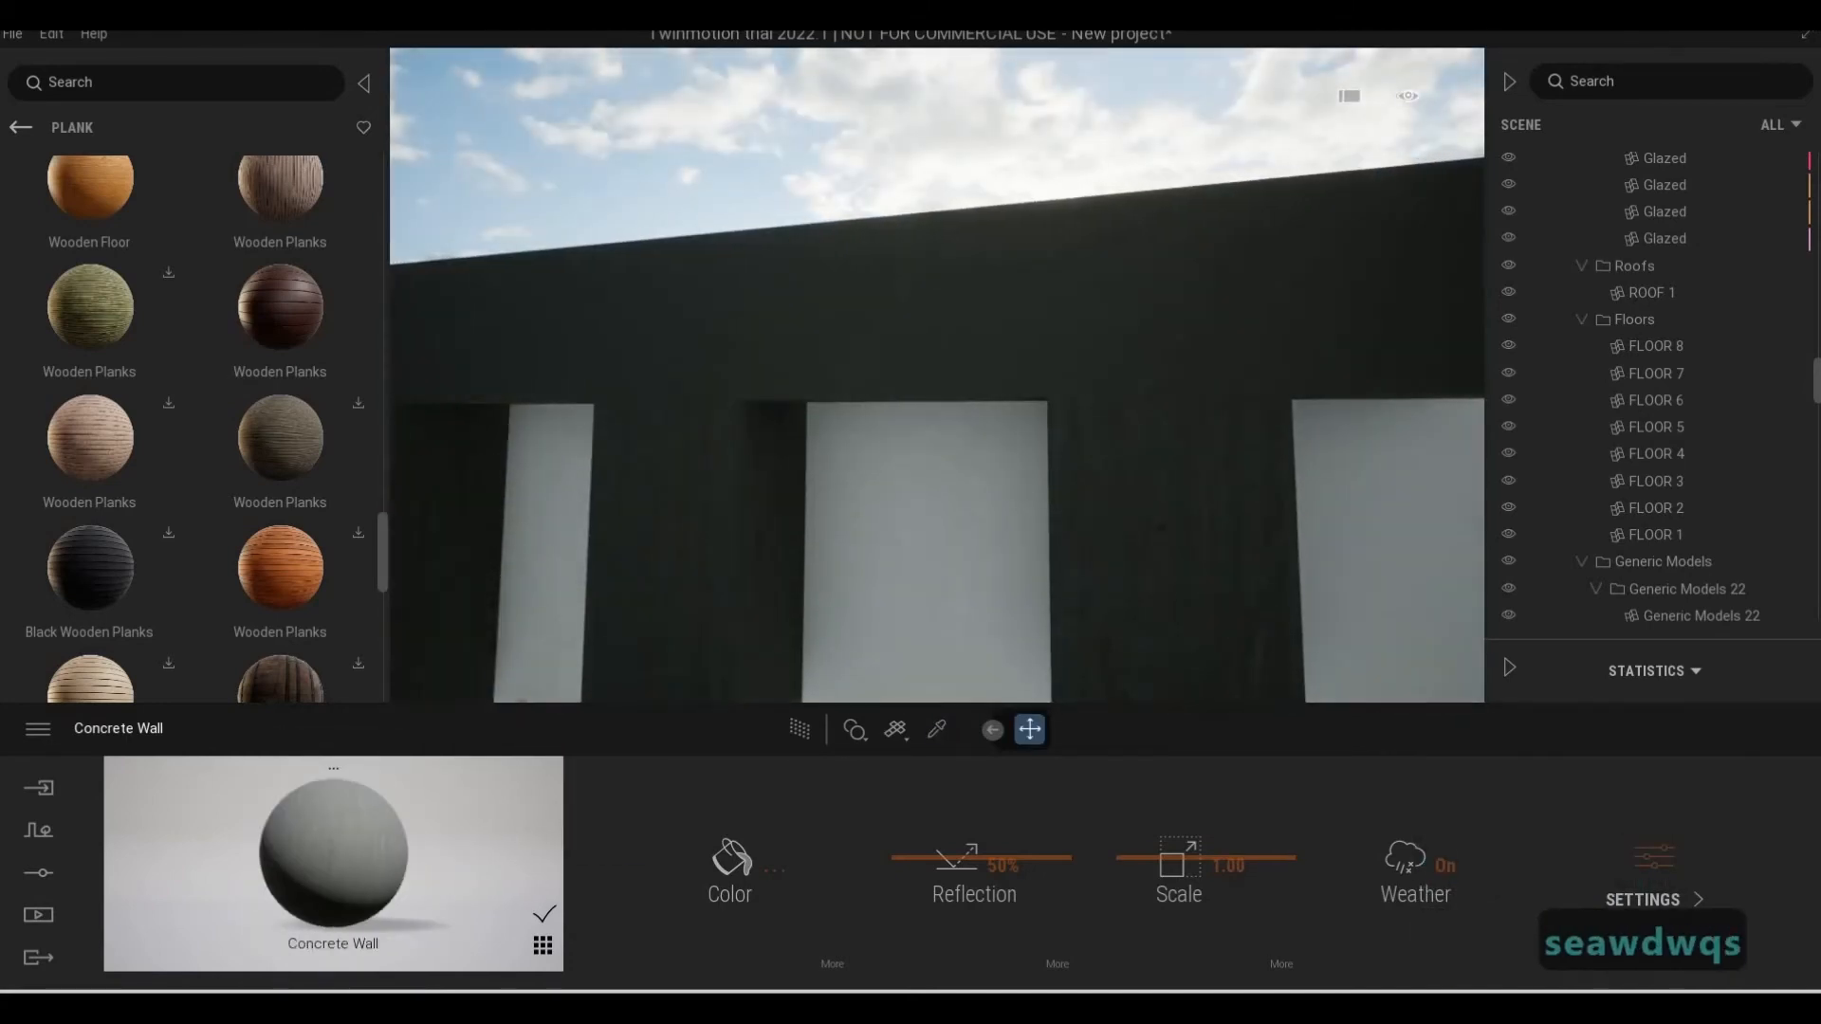
key("d")
key("w")
key("s")
key("a")
key("e")
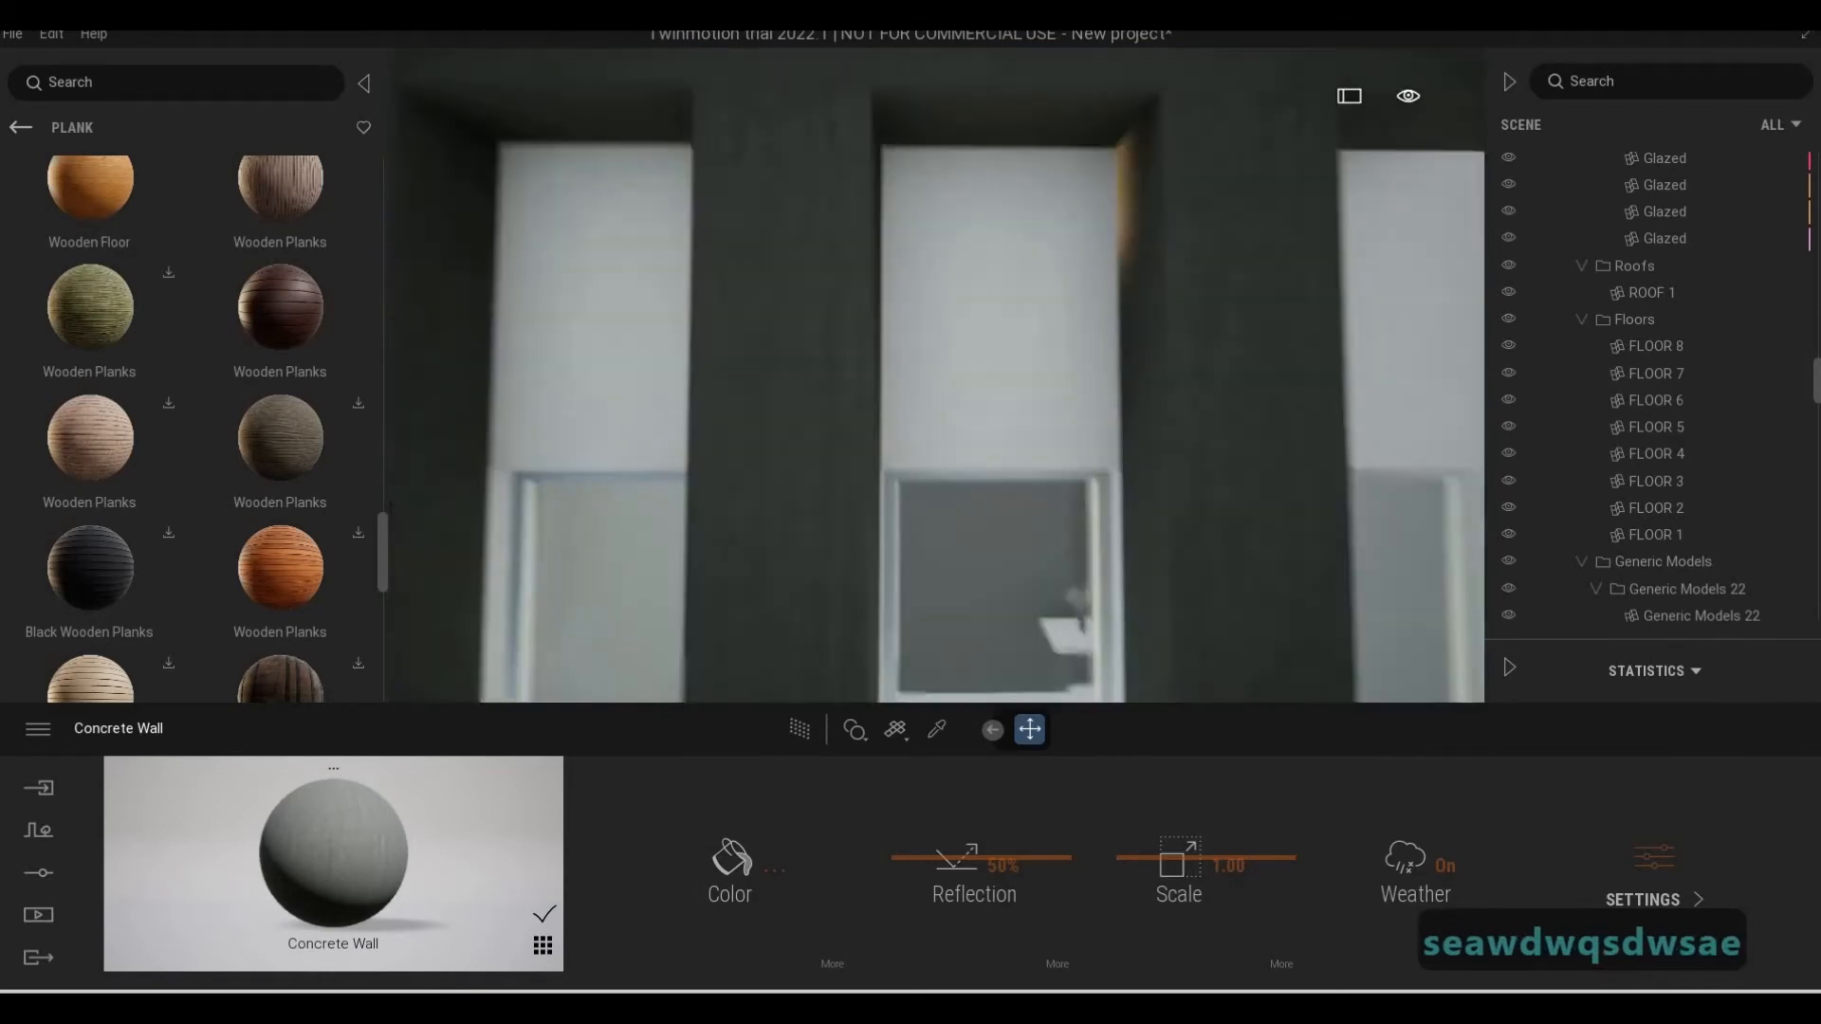
Examine the concrete pillars, dark plank wall and glazing around the upper floor's narrow windows from several distances
key("d")
key("s")
key("a")
key("e")
key("d")
key("s")
key("e")
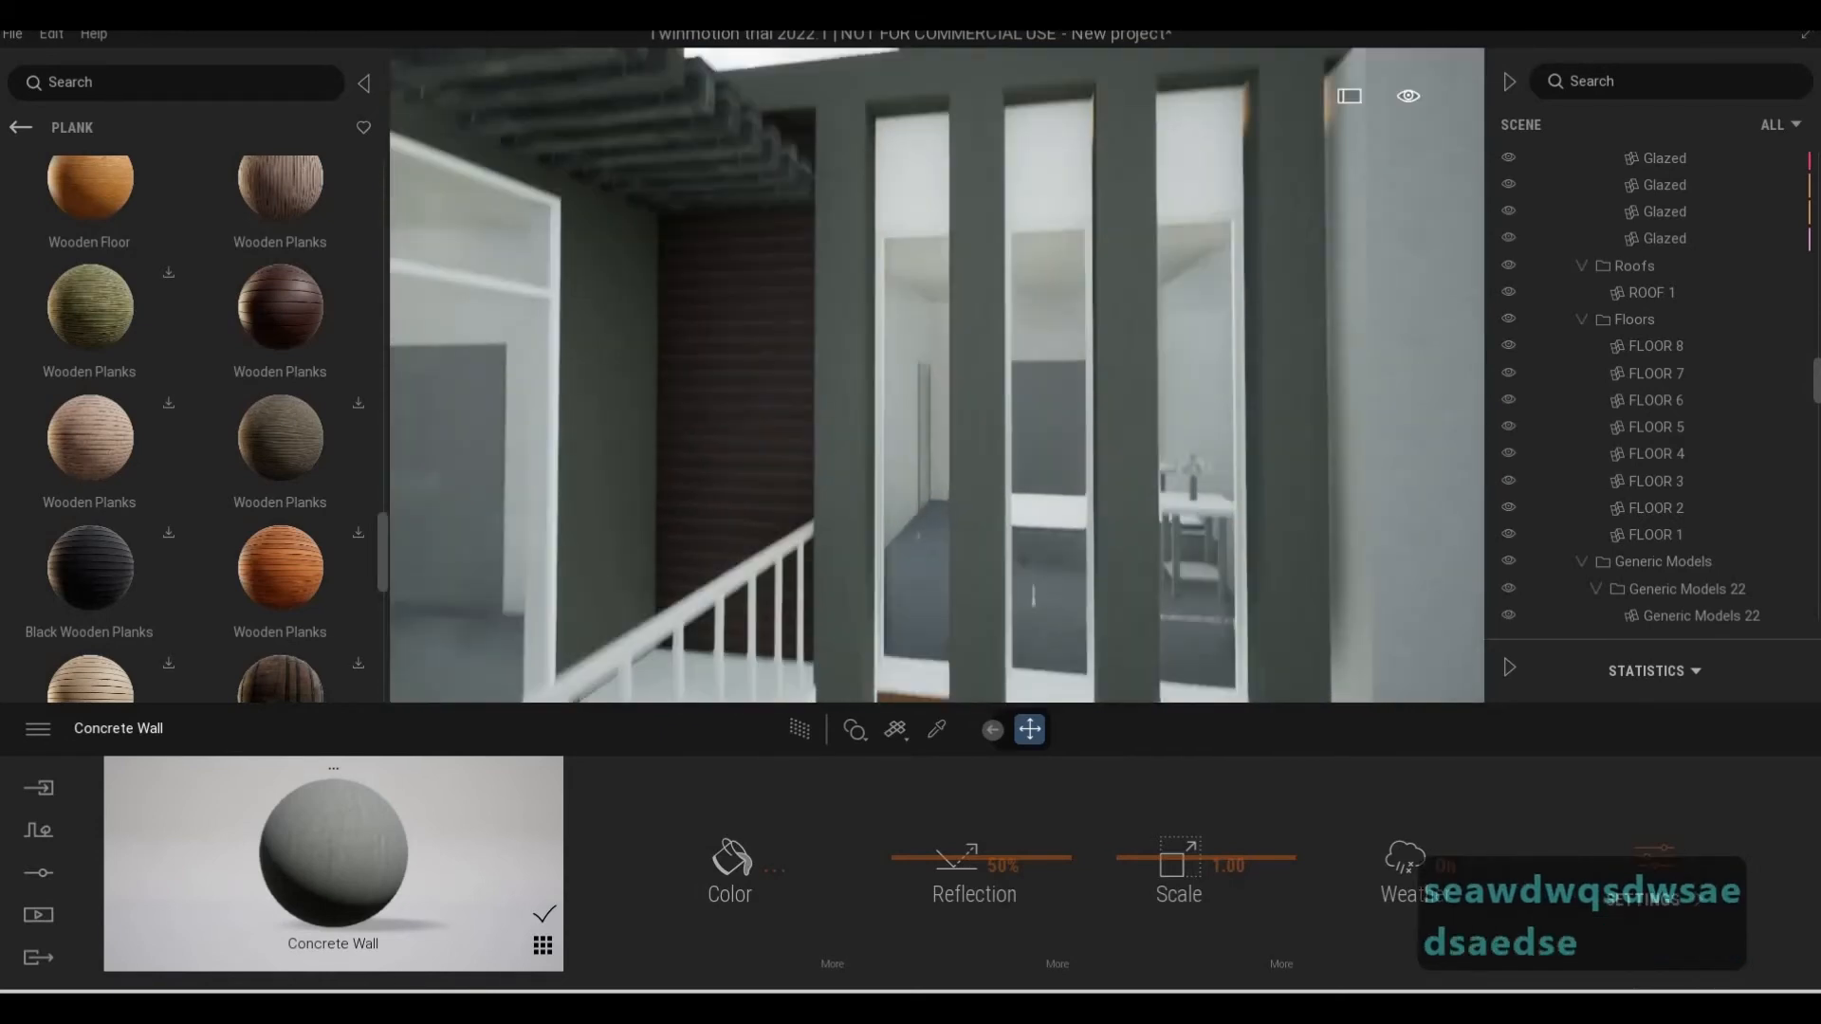
key("d")
key("w")
key("w")
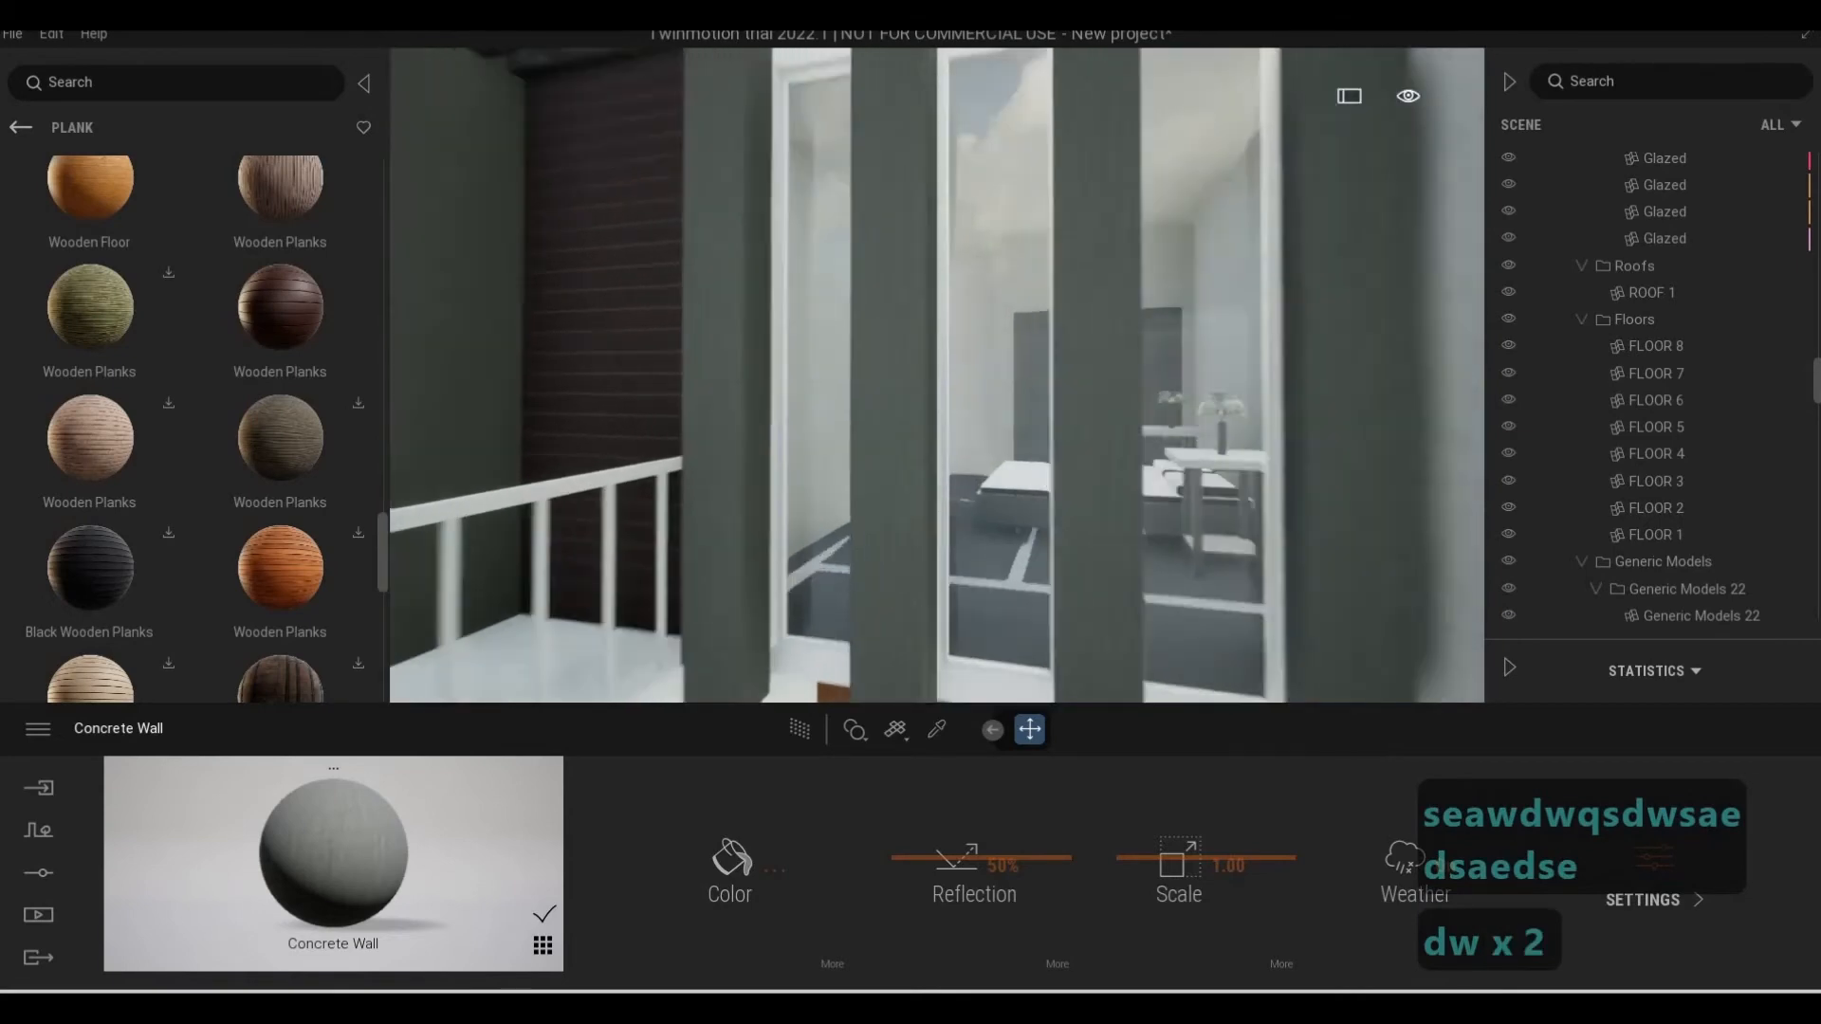
key("q")
key("q")
key("d")
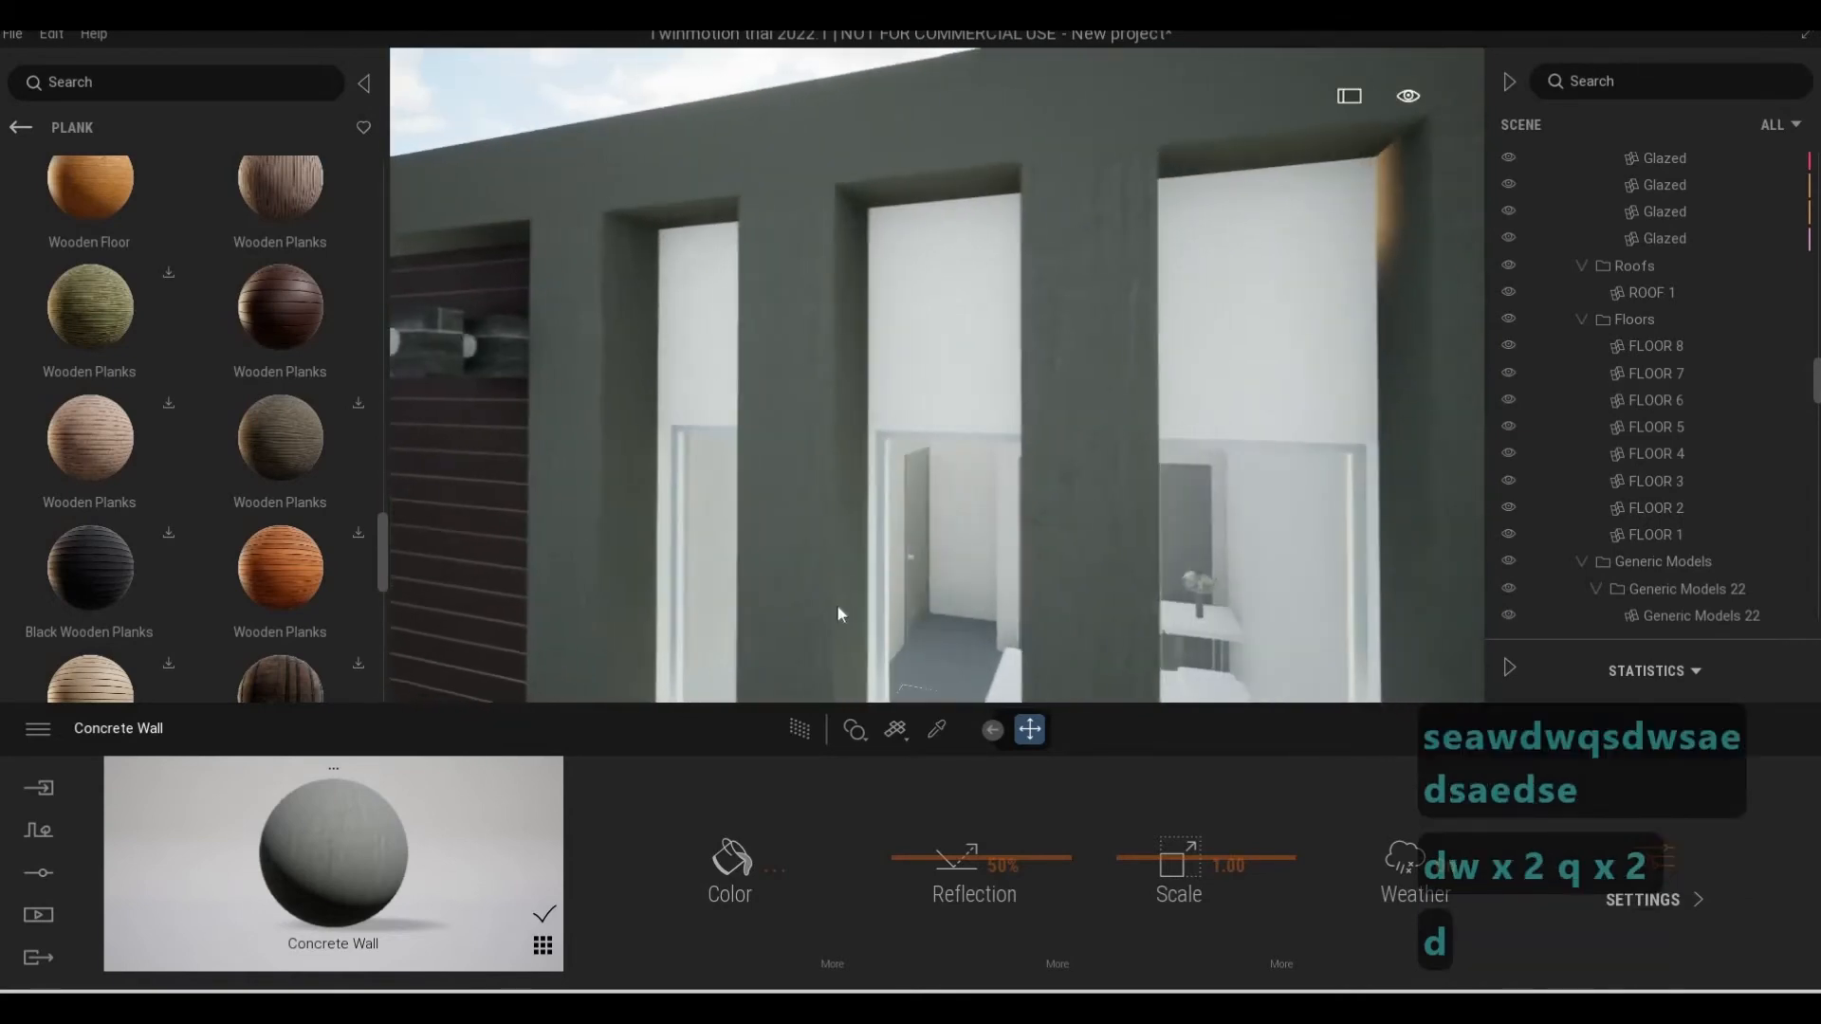
Review the whole front facade, including both balconies, the pergola beams, the stone column and the entrance
key("s")
key("a")
key("e")
key("d")
key("s")
key("a")
key("e")
key("d")
key("s")
key("a")
key("e")
key("d")
key("s")
key("a")
key("e")
key("d")
key("s")
key("a")
key("e")
key("d")
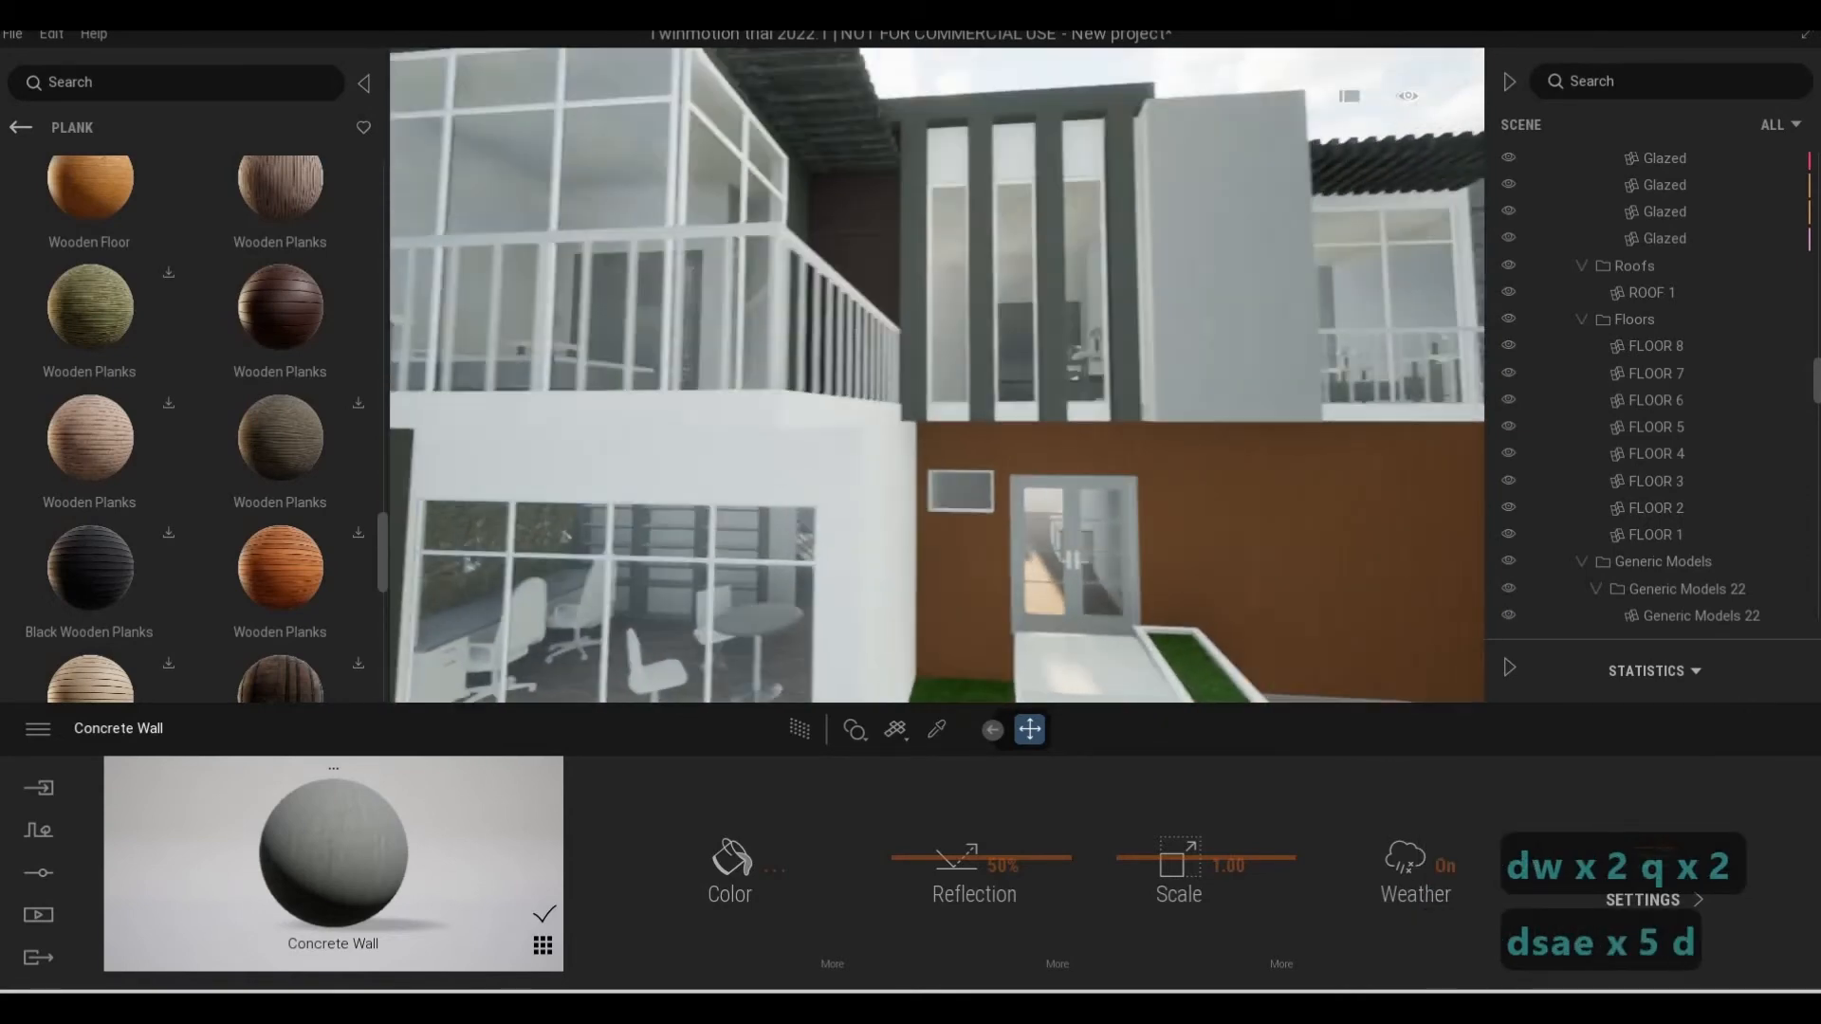
key("s")
key("a")
key("q")
key("s")
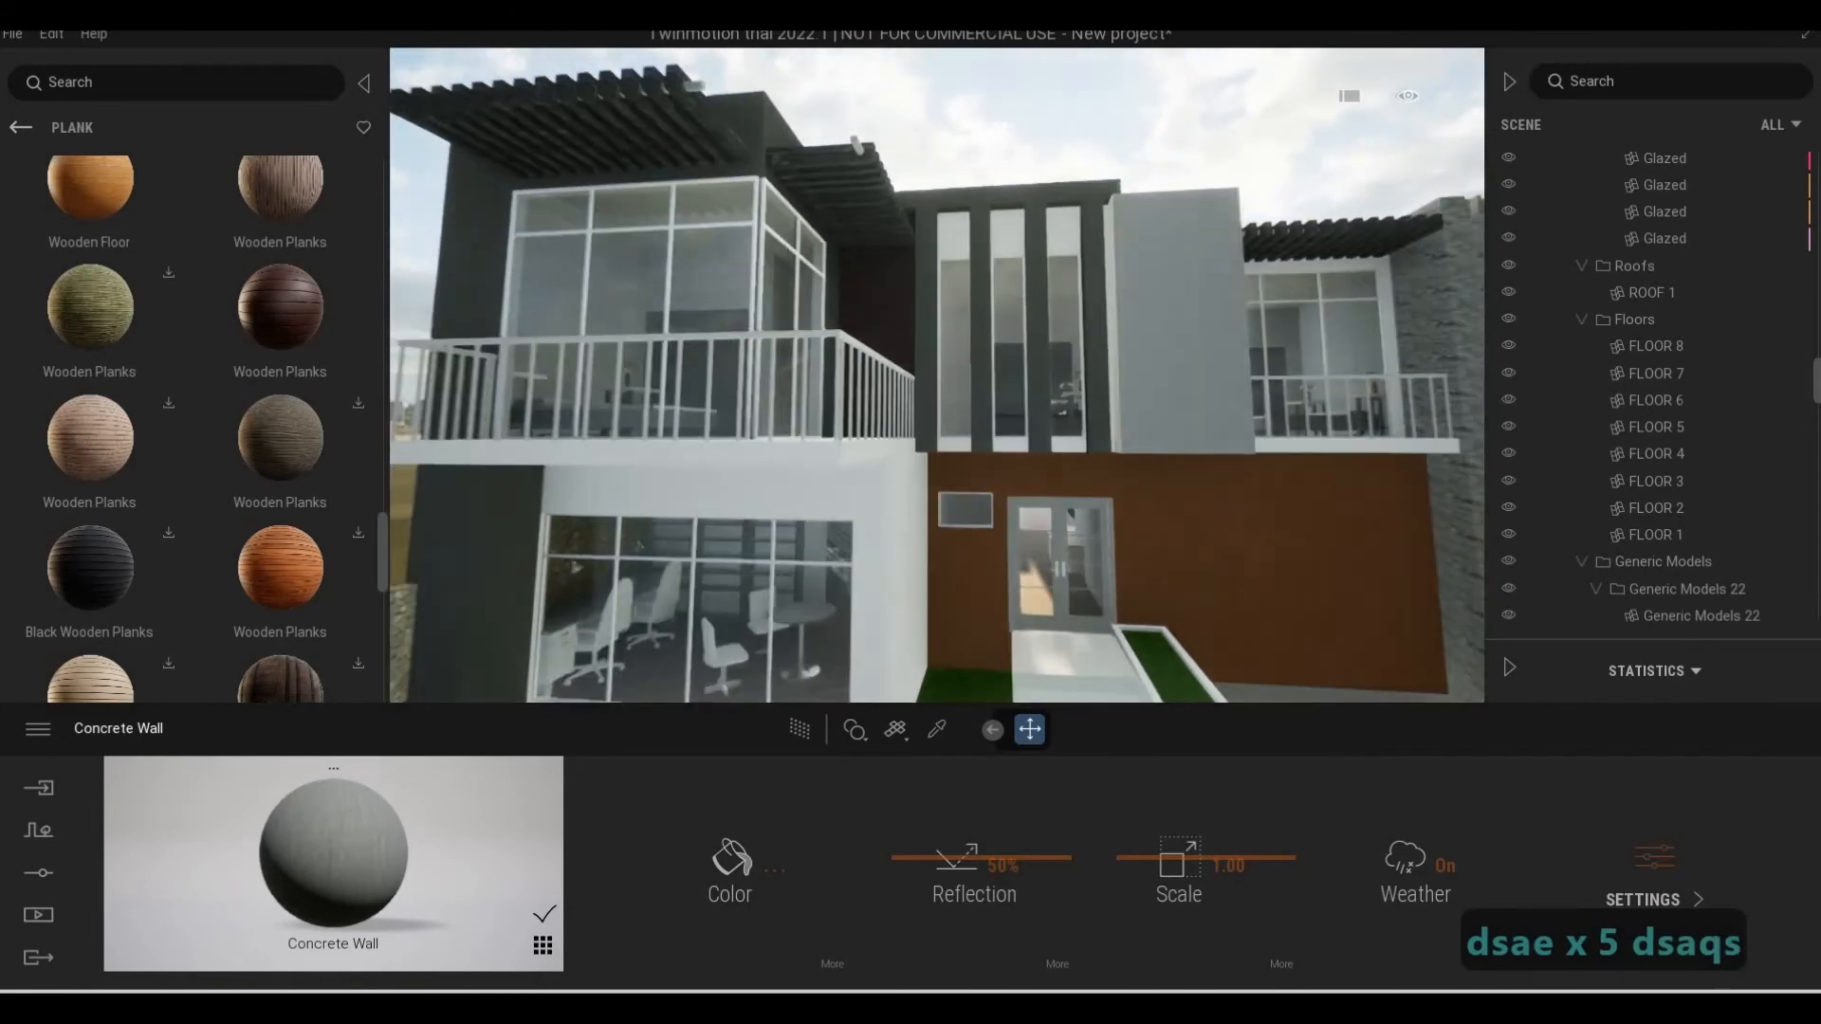
key("s")
key("q")
key("a")
key("d")
key("w")
key("e")
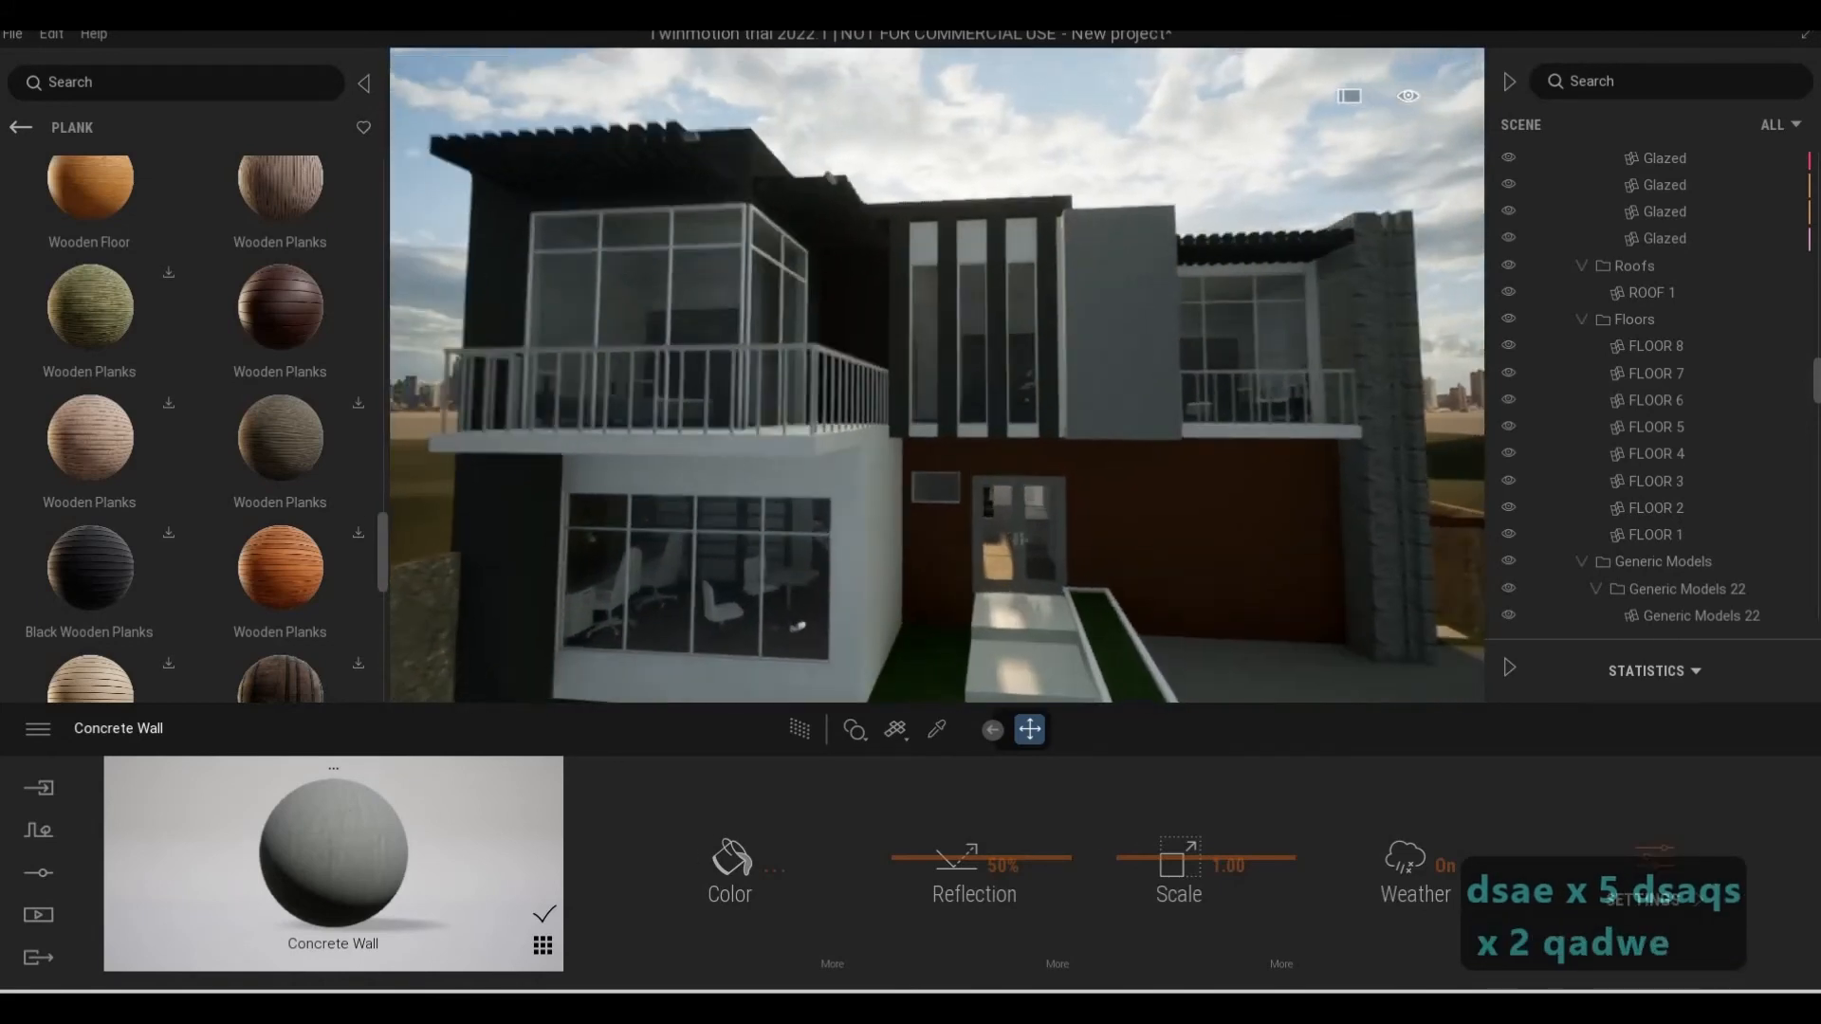
Pick the Aluminum material from the narrow upper window's frame and set its color to near-black 212121
key("w")
key("d")
key("q")
key("q")
key("q")
key("q")
key("q")
key("e")
key("e")
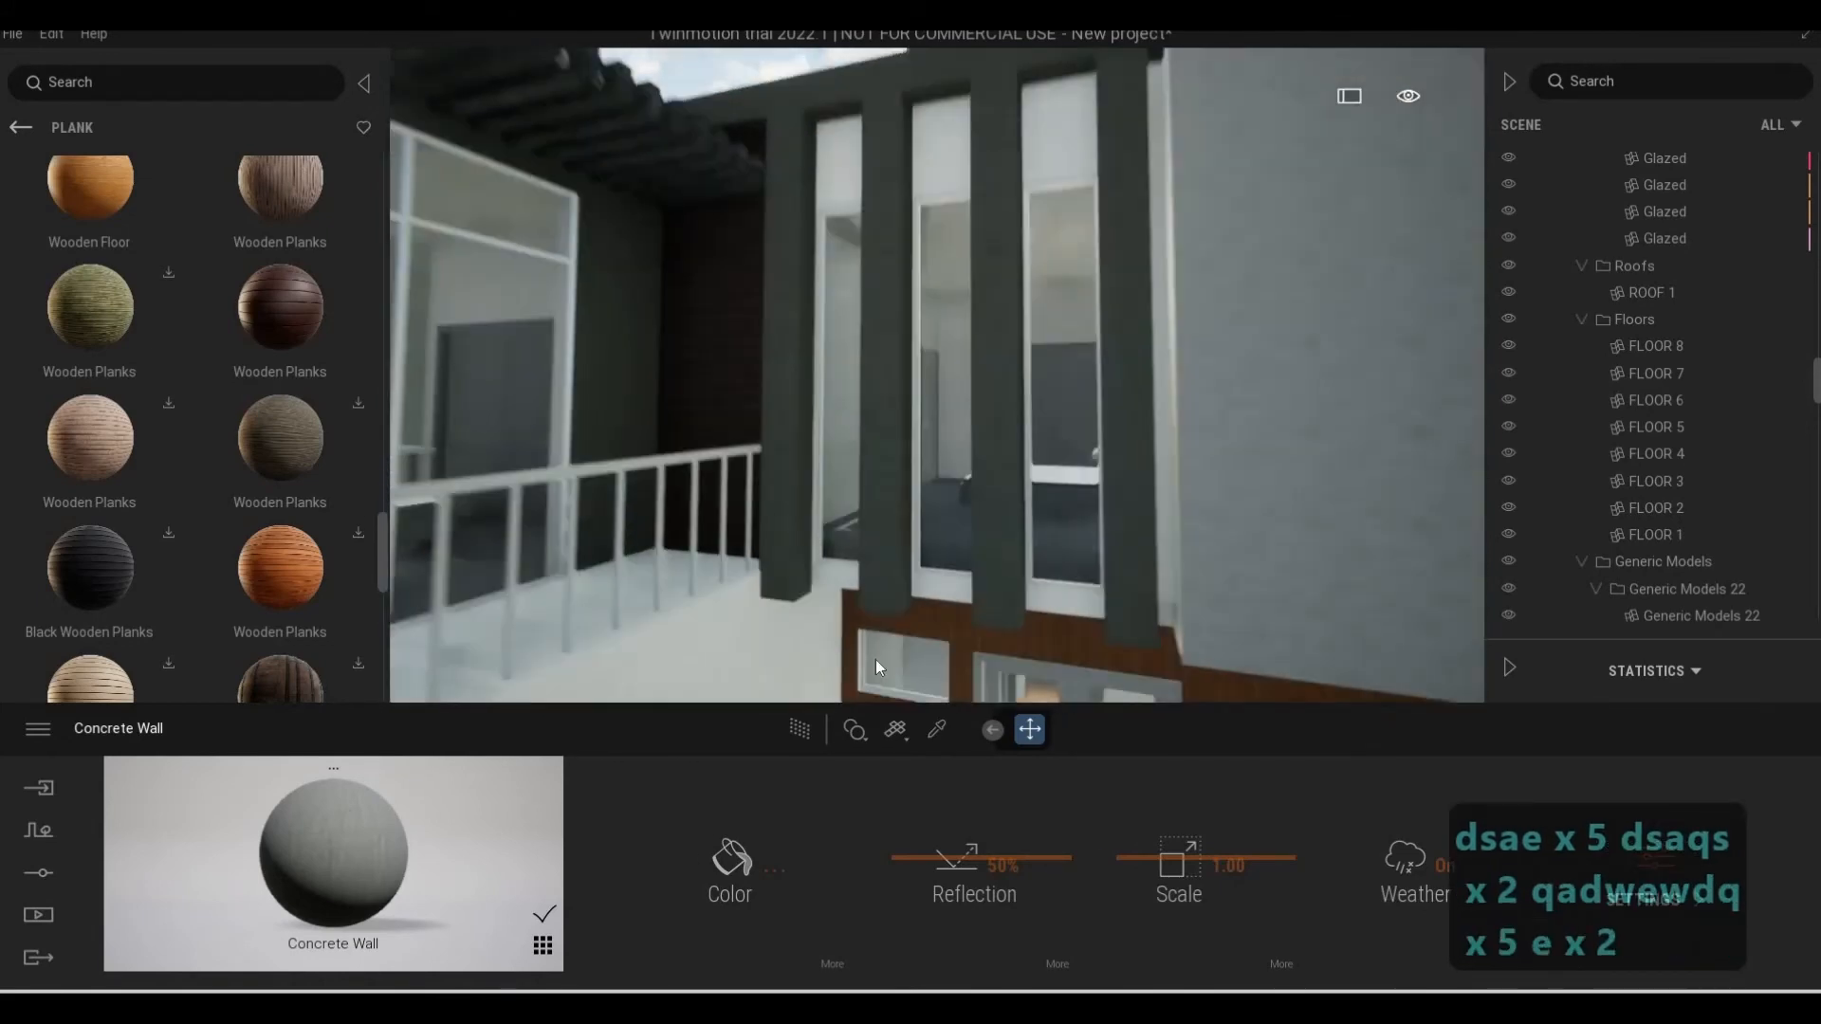
key("e")
key("w")
key("s")
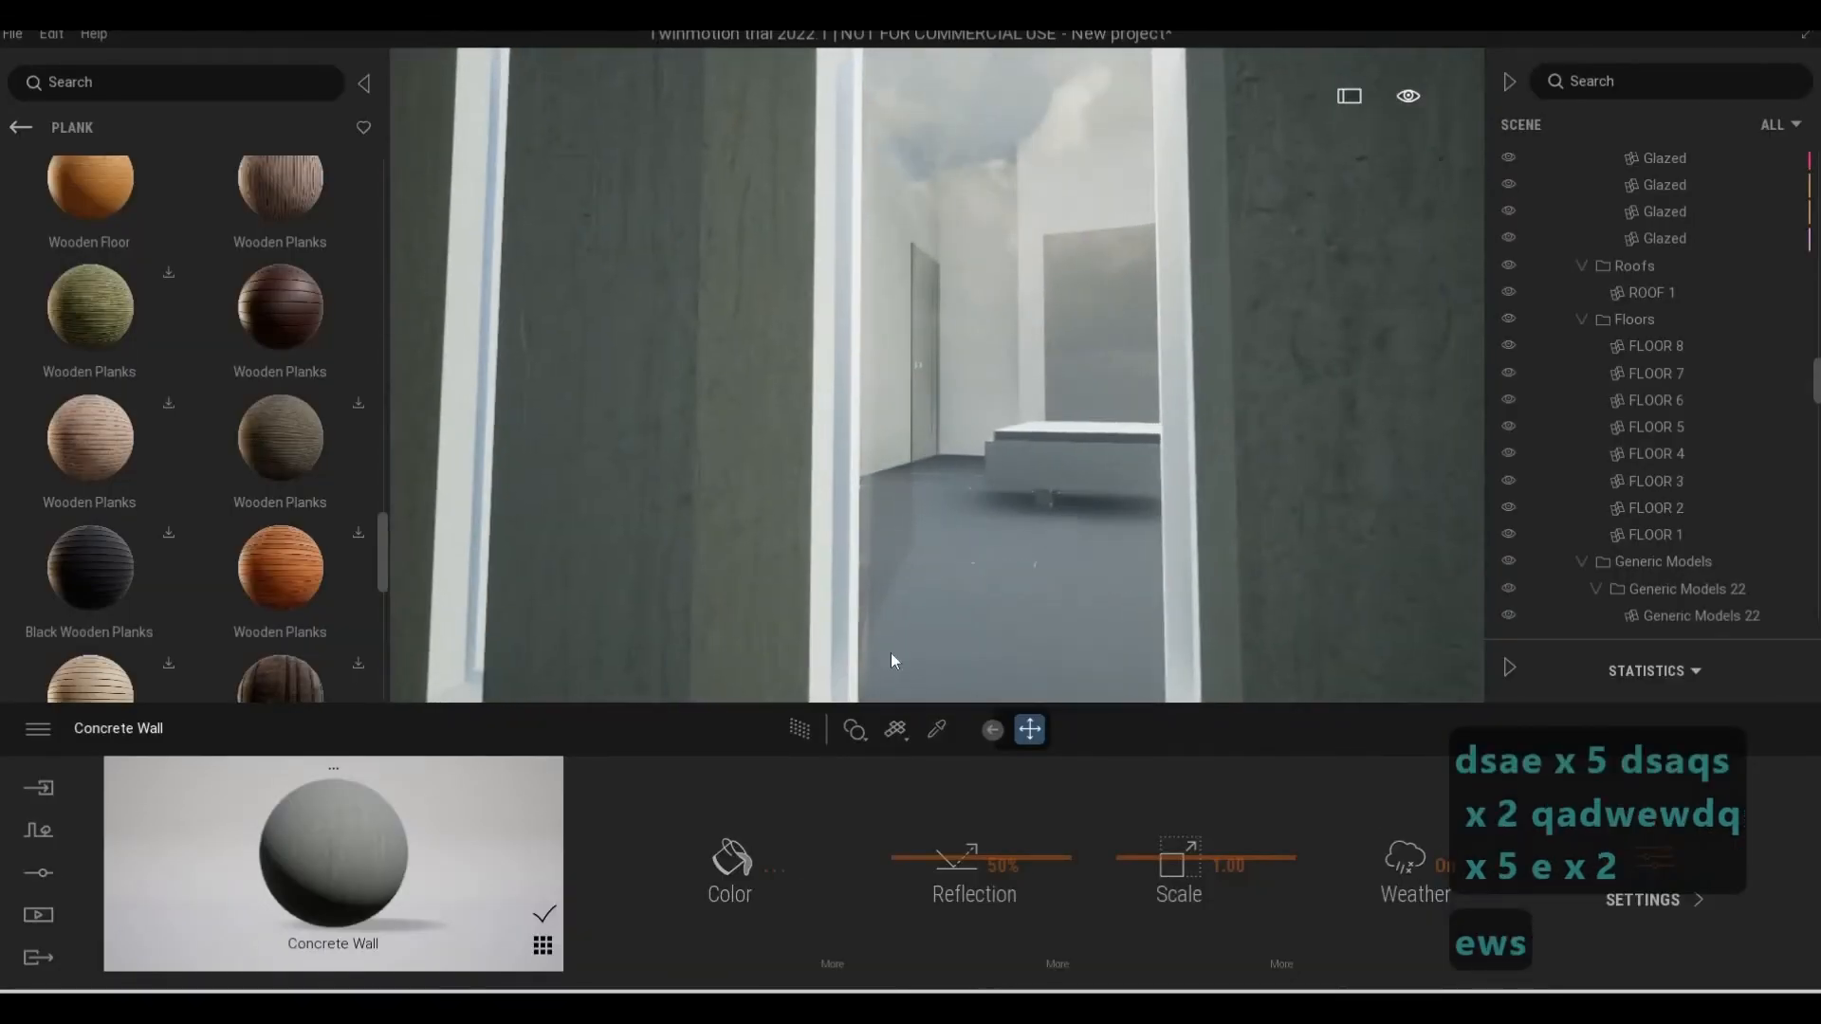
key("e")
key("w")
key("w")
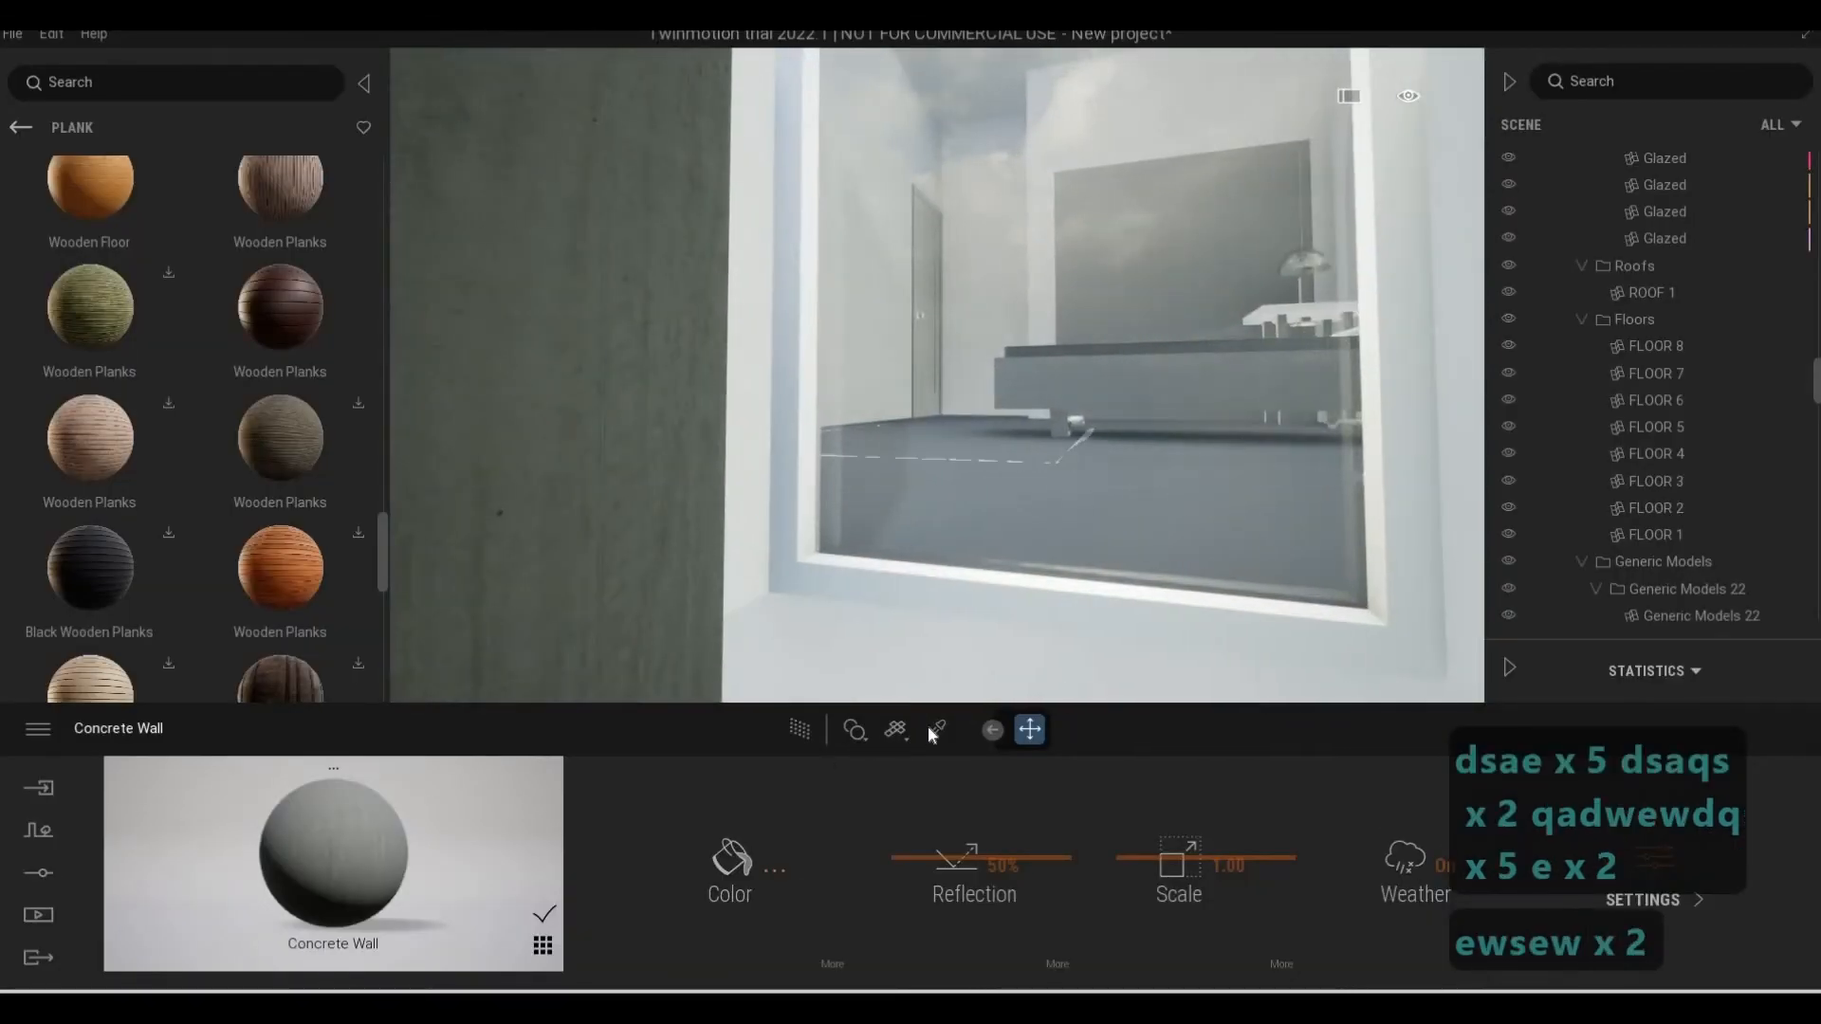
left_click(934, 729)
left_click(804, 583)
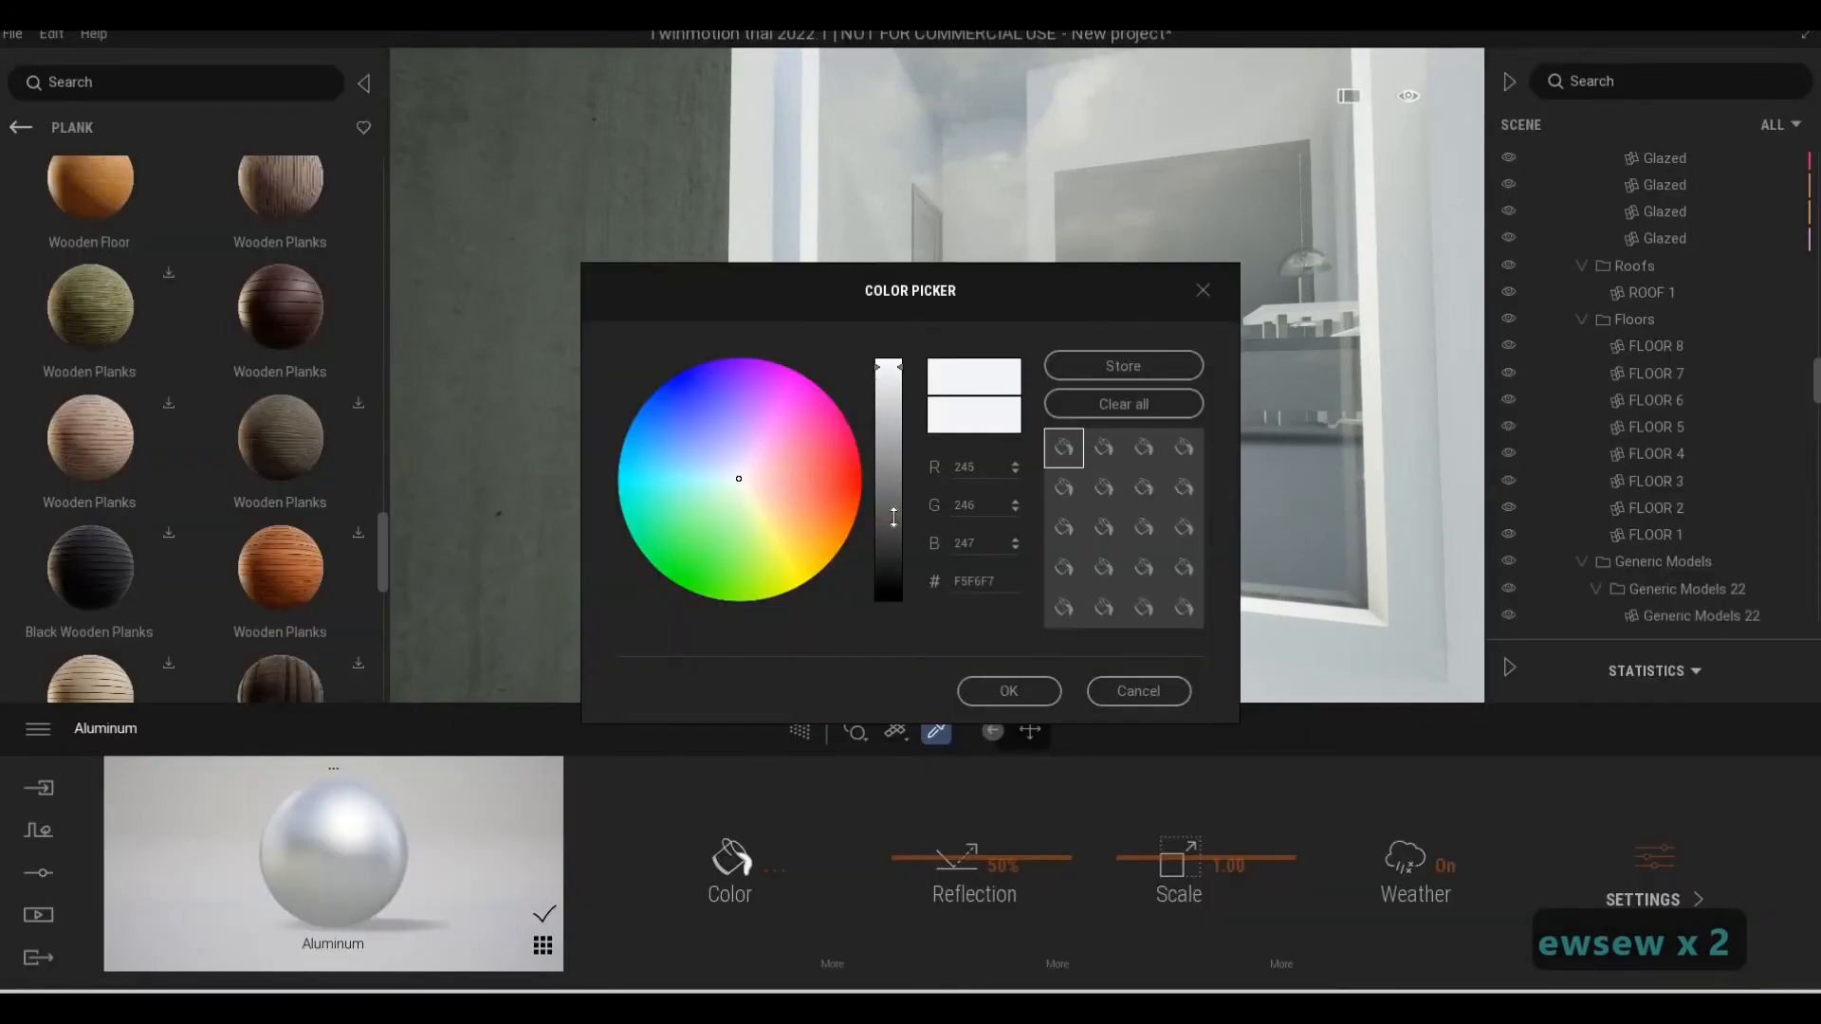
left_click(888, 568)
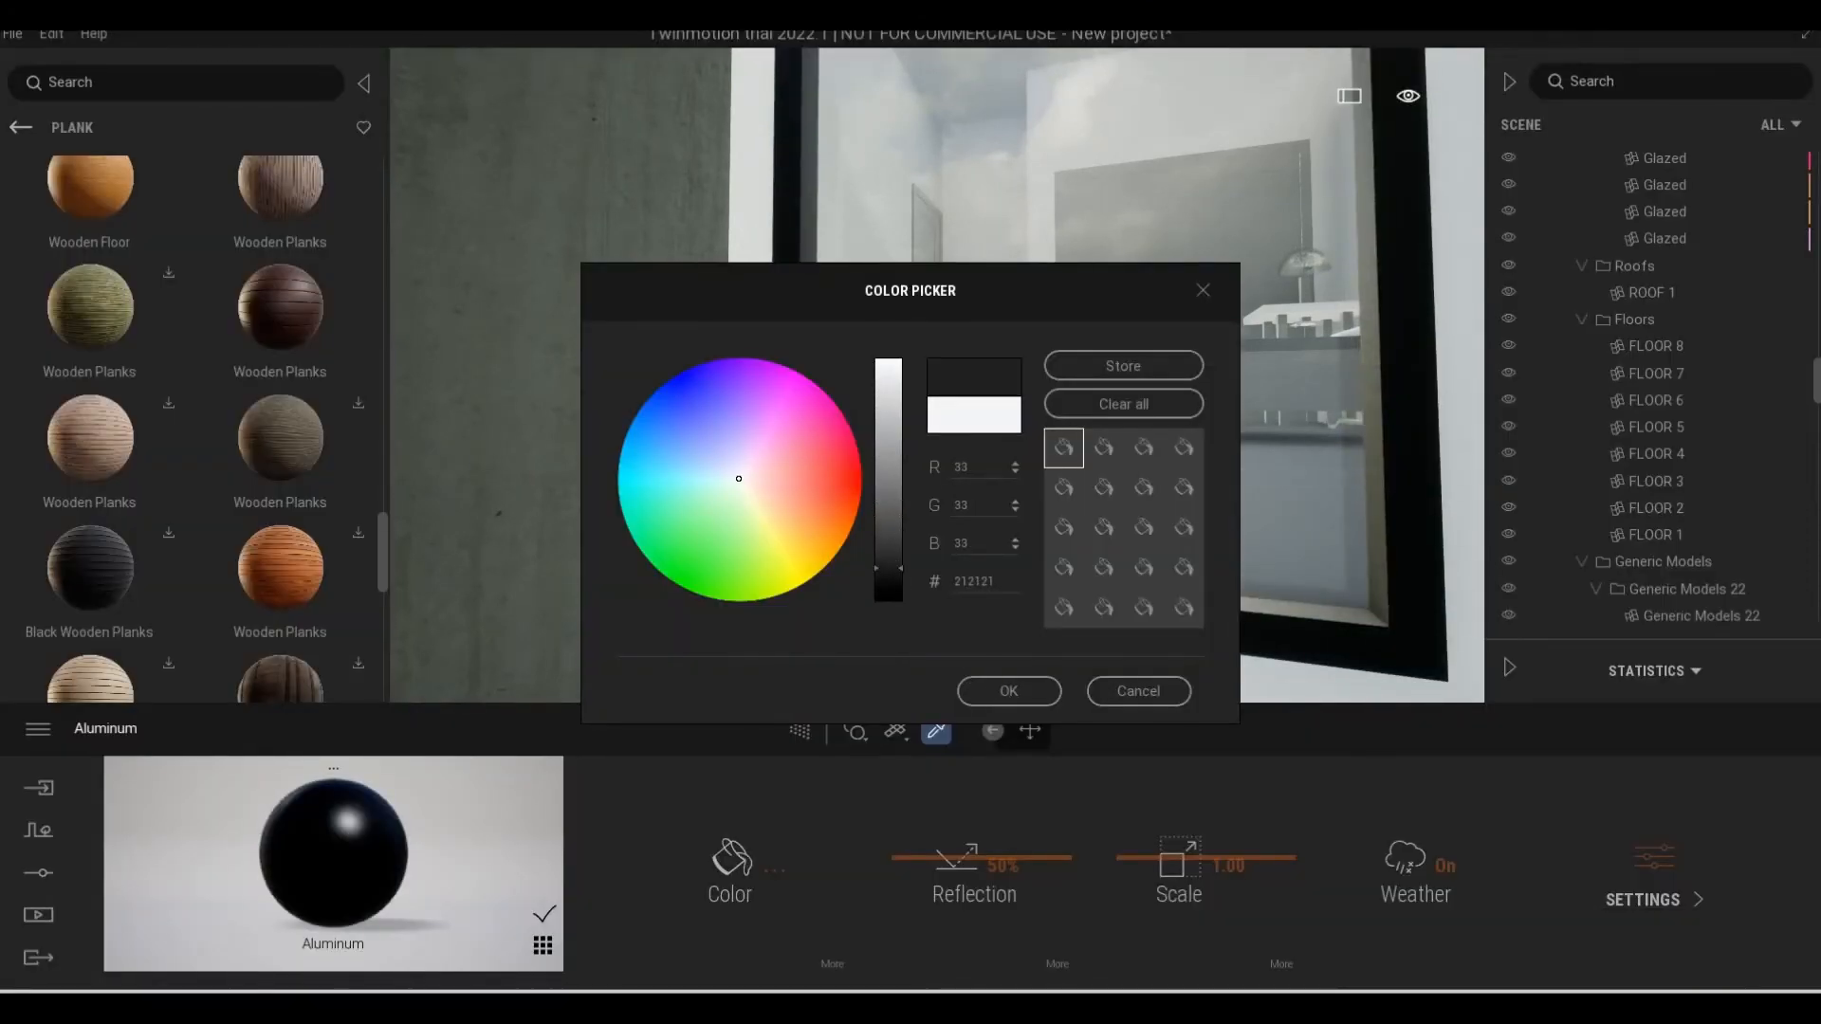
left_click(1005, 690)
Examine the window frames from the narrow upper windows across to the small balcony beside the stone column
key("s")
key("a")
key("a")
key("d")
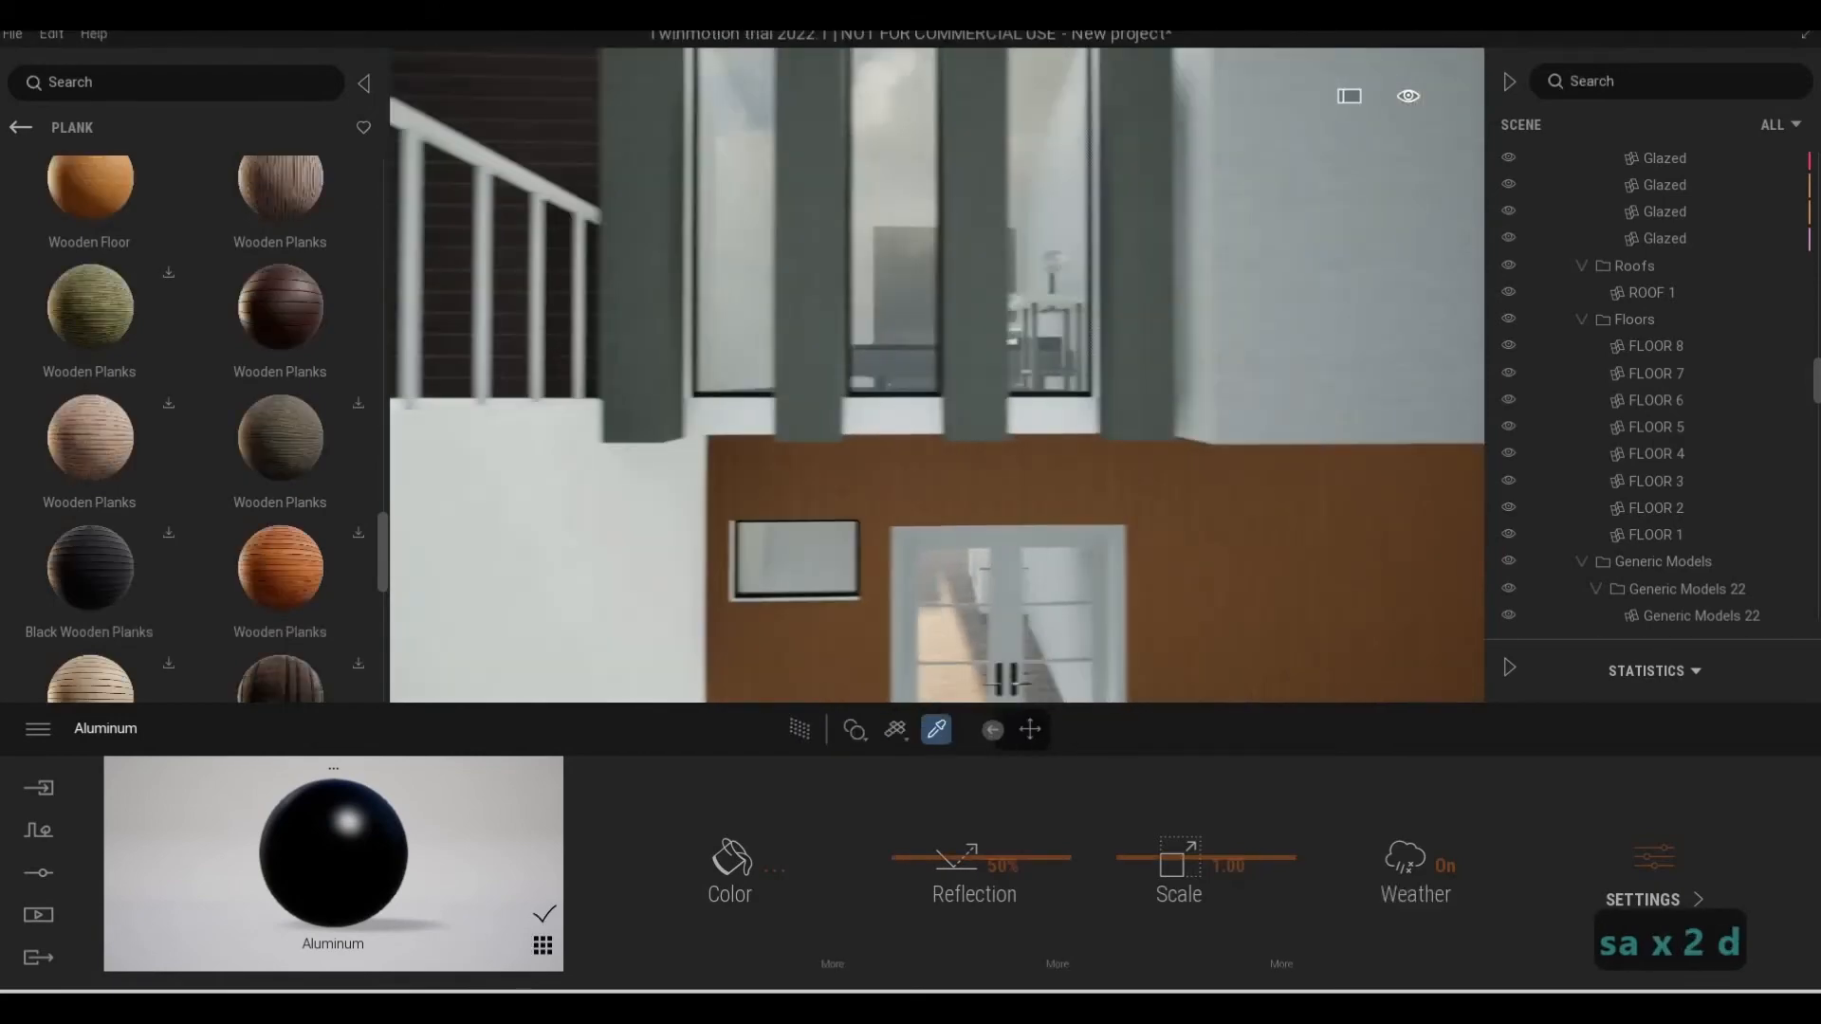
key("d")
key("d")
key("d")
key("d")
key("d")
key("d")
key("d")
key("e")
key("s")
key("d")
key("q")
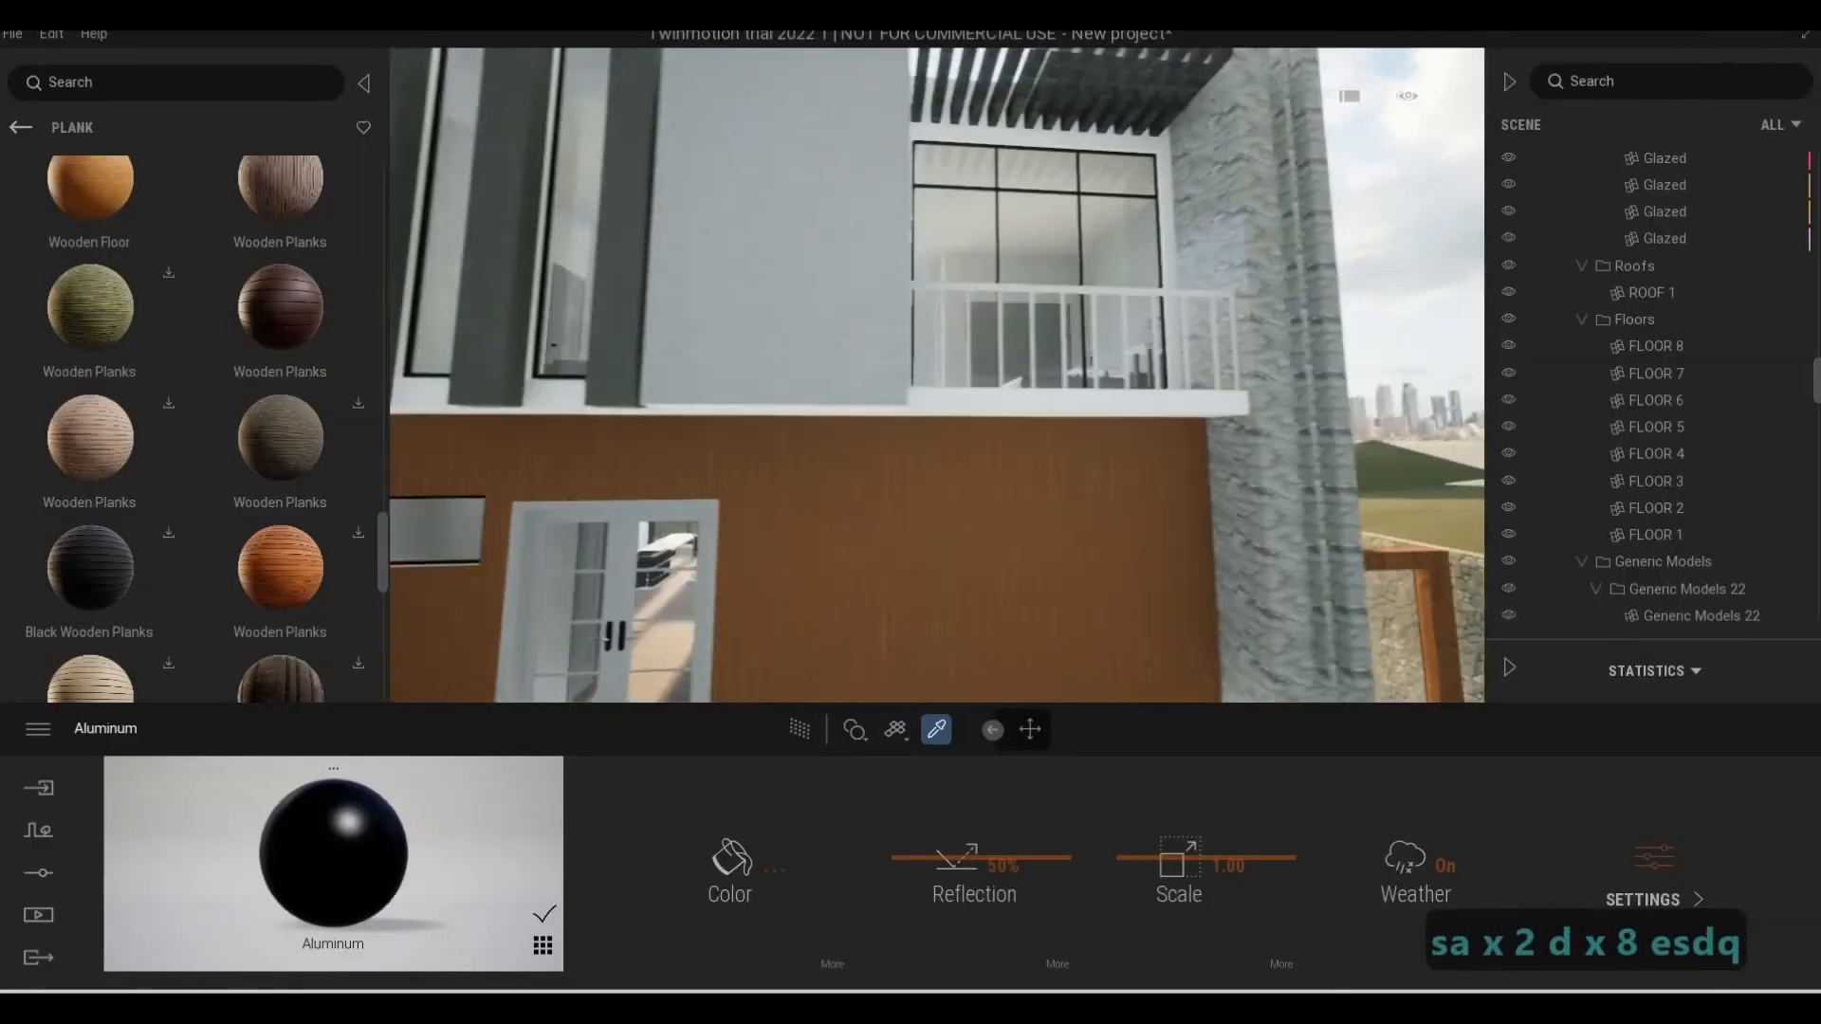
Check the material of the small balcony's railing by sampling it and selecting its top rail and balusters
key("q")
key("w")
key("d")
key("q")
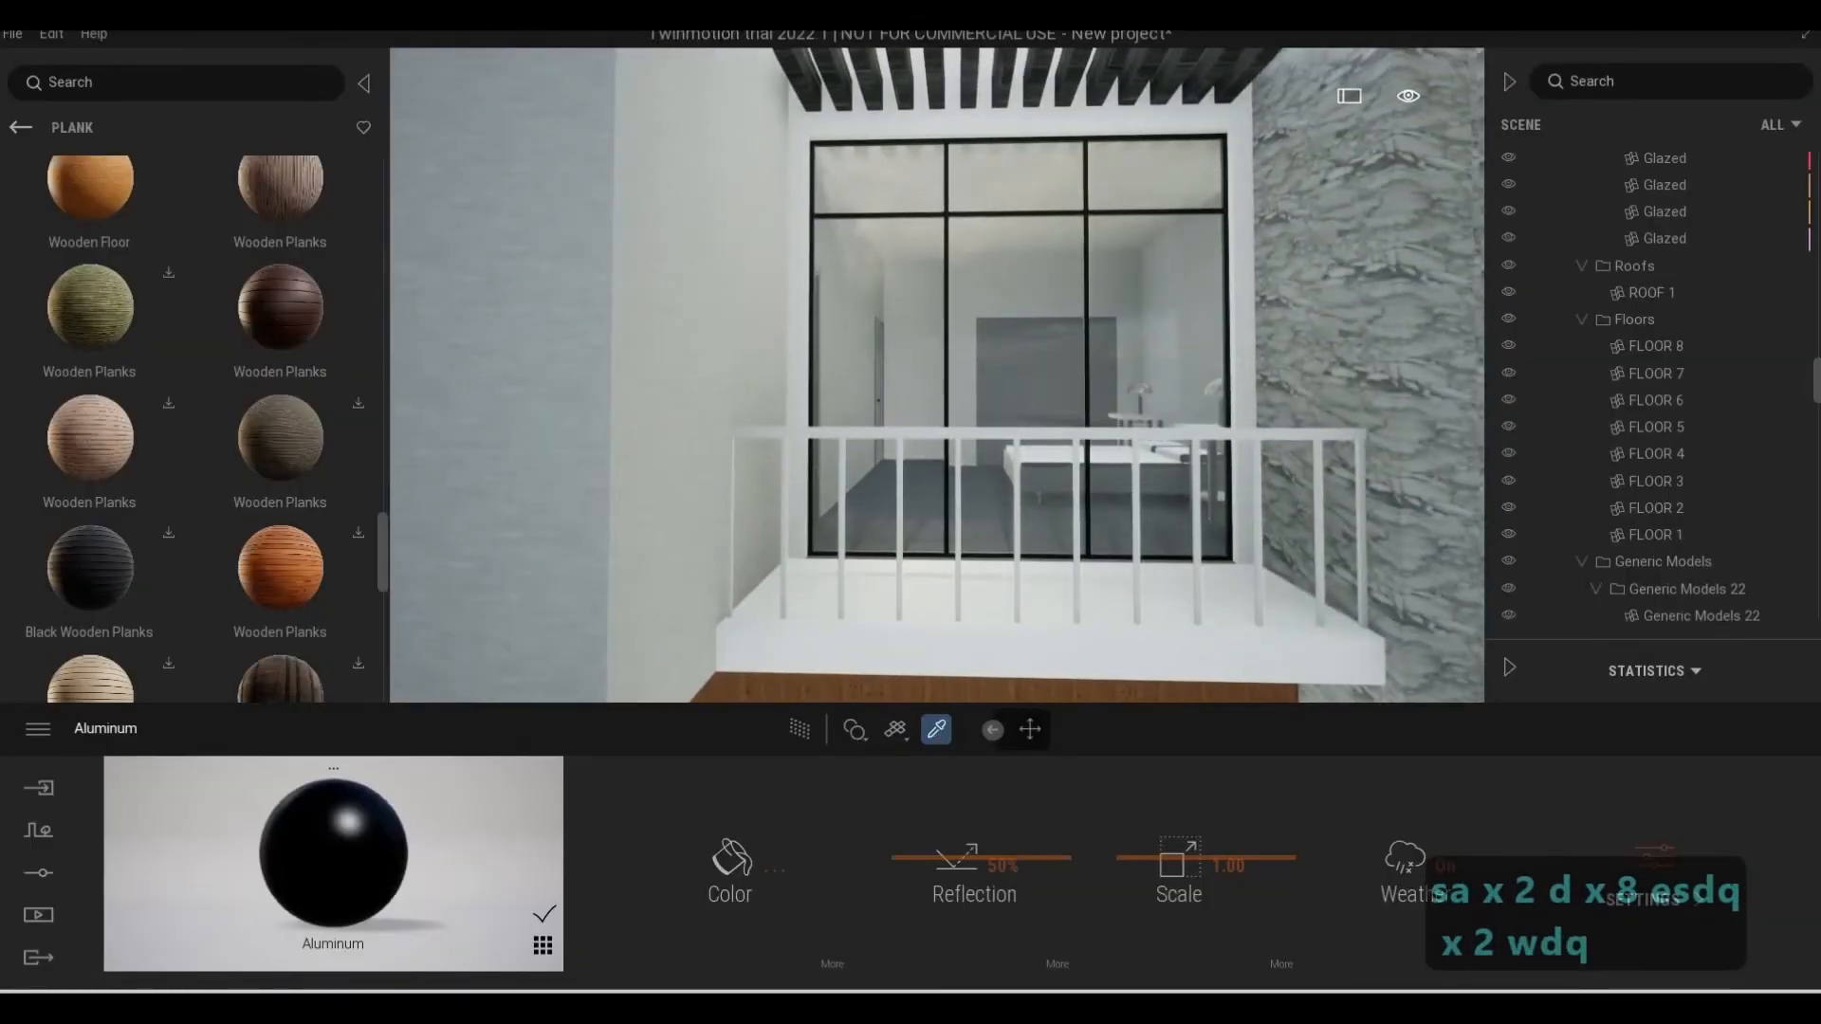
left_click(971, 434)
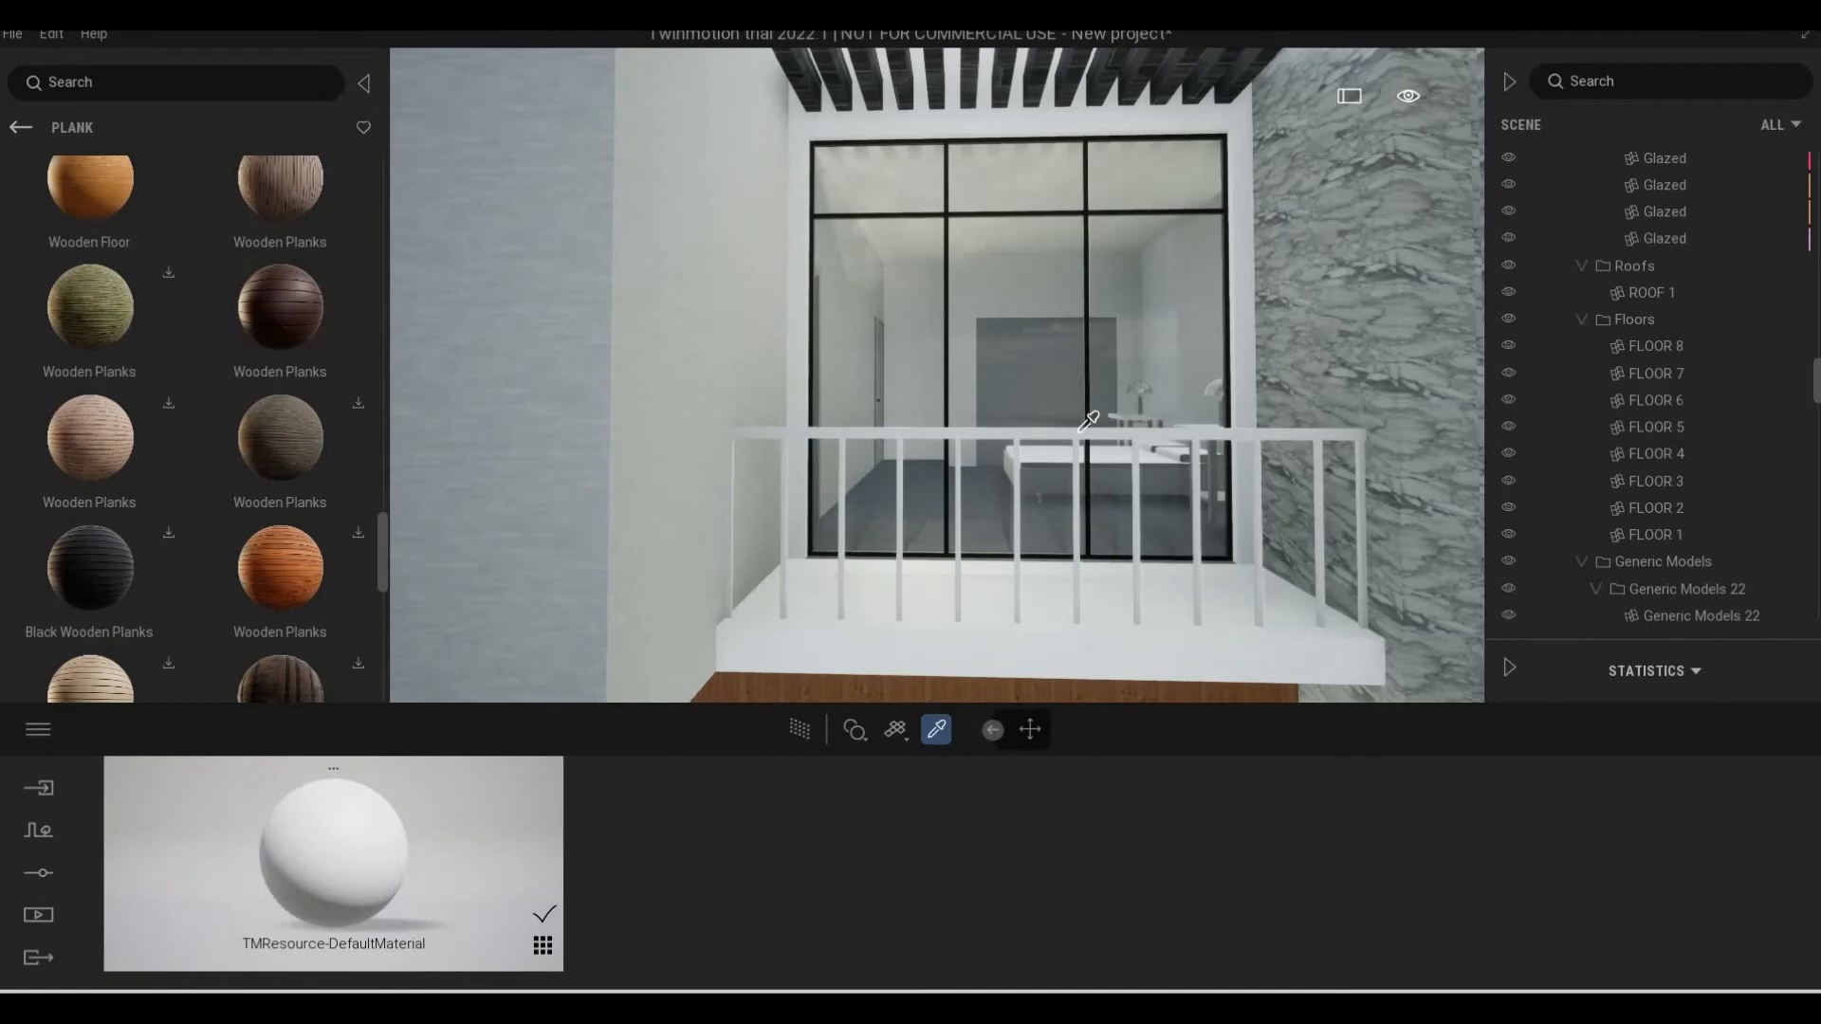
key("Escape")
key("Escape")
left_click(1018, 435)
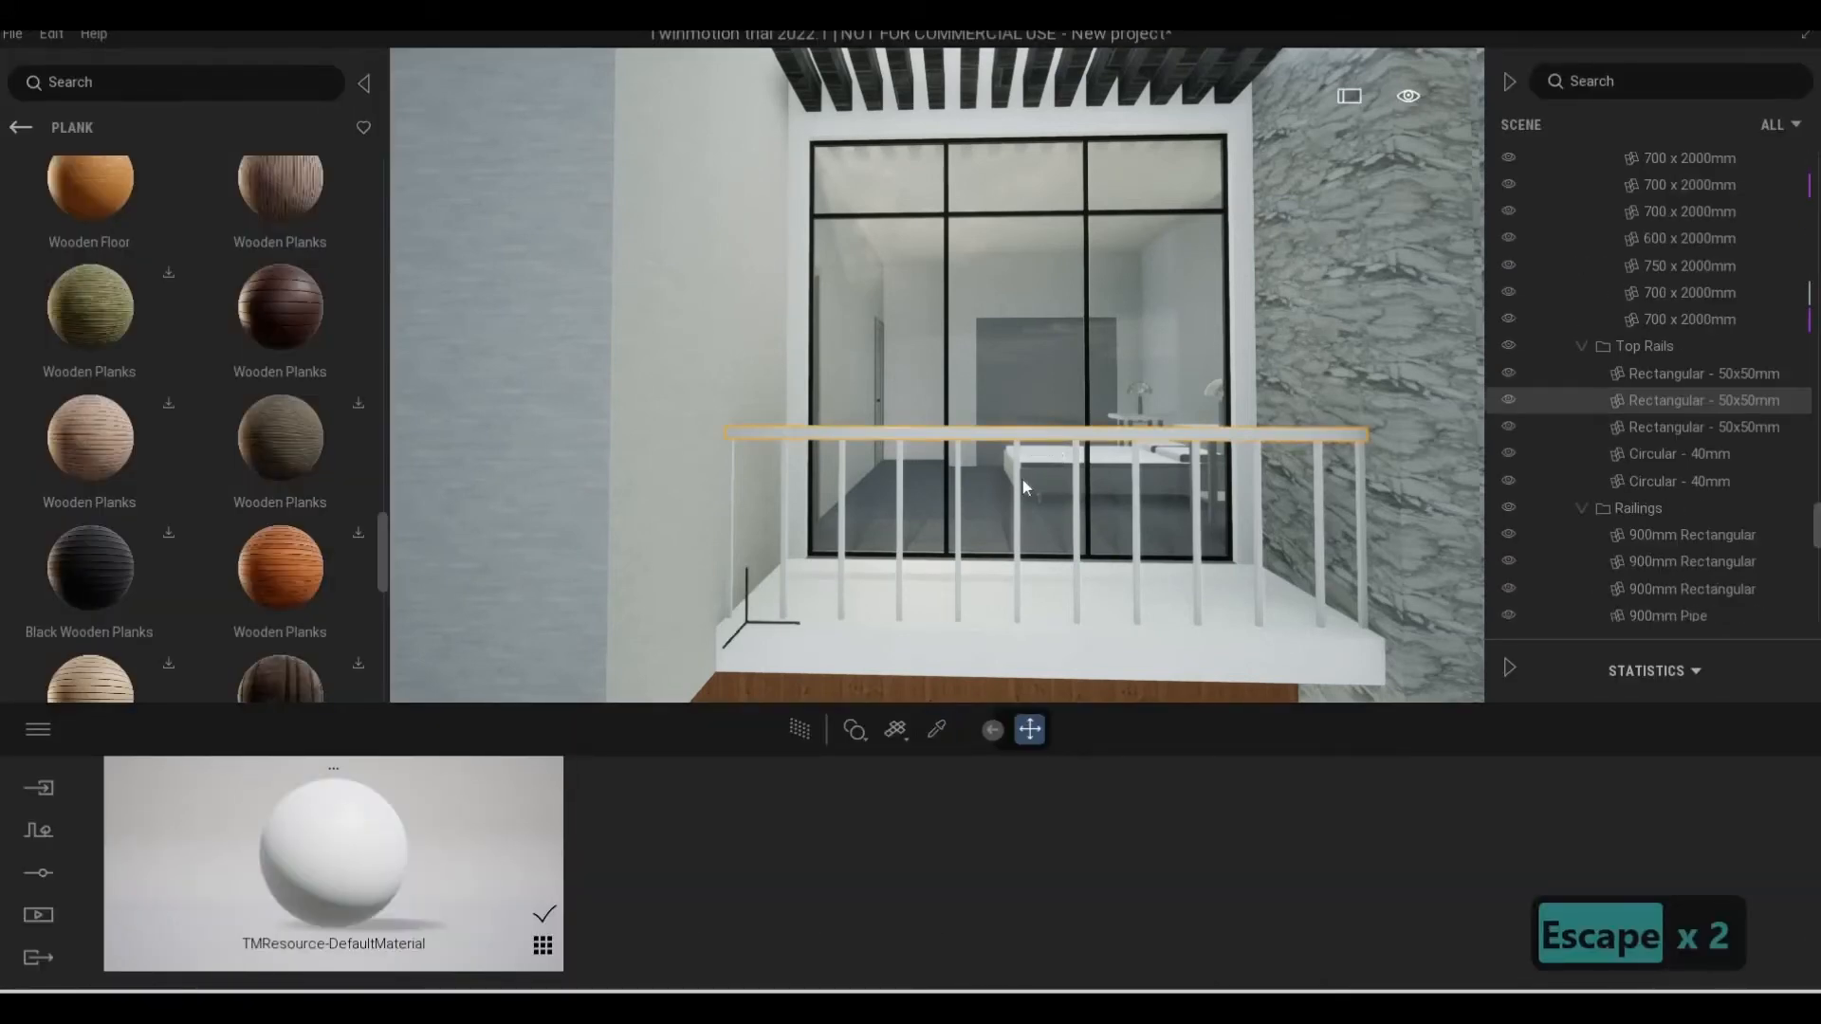
key("Escape")
left_click(937, 730)
key("Escape")
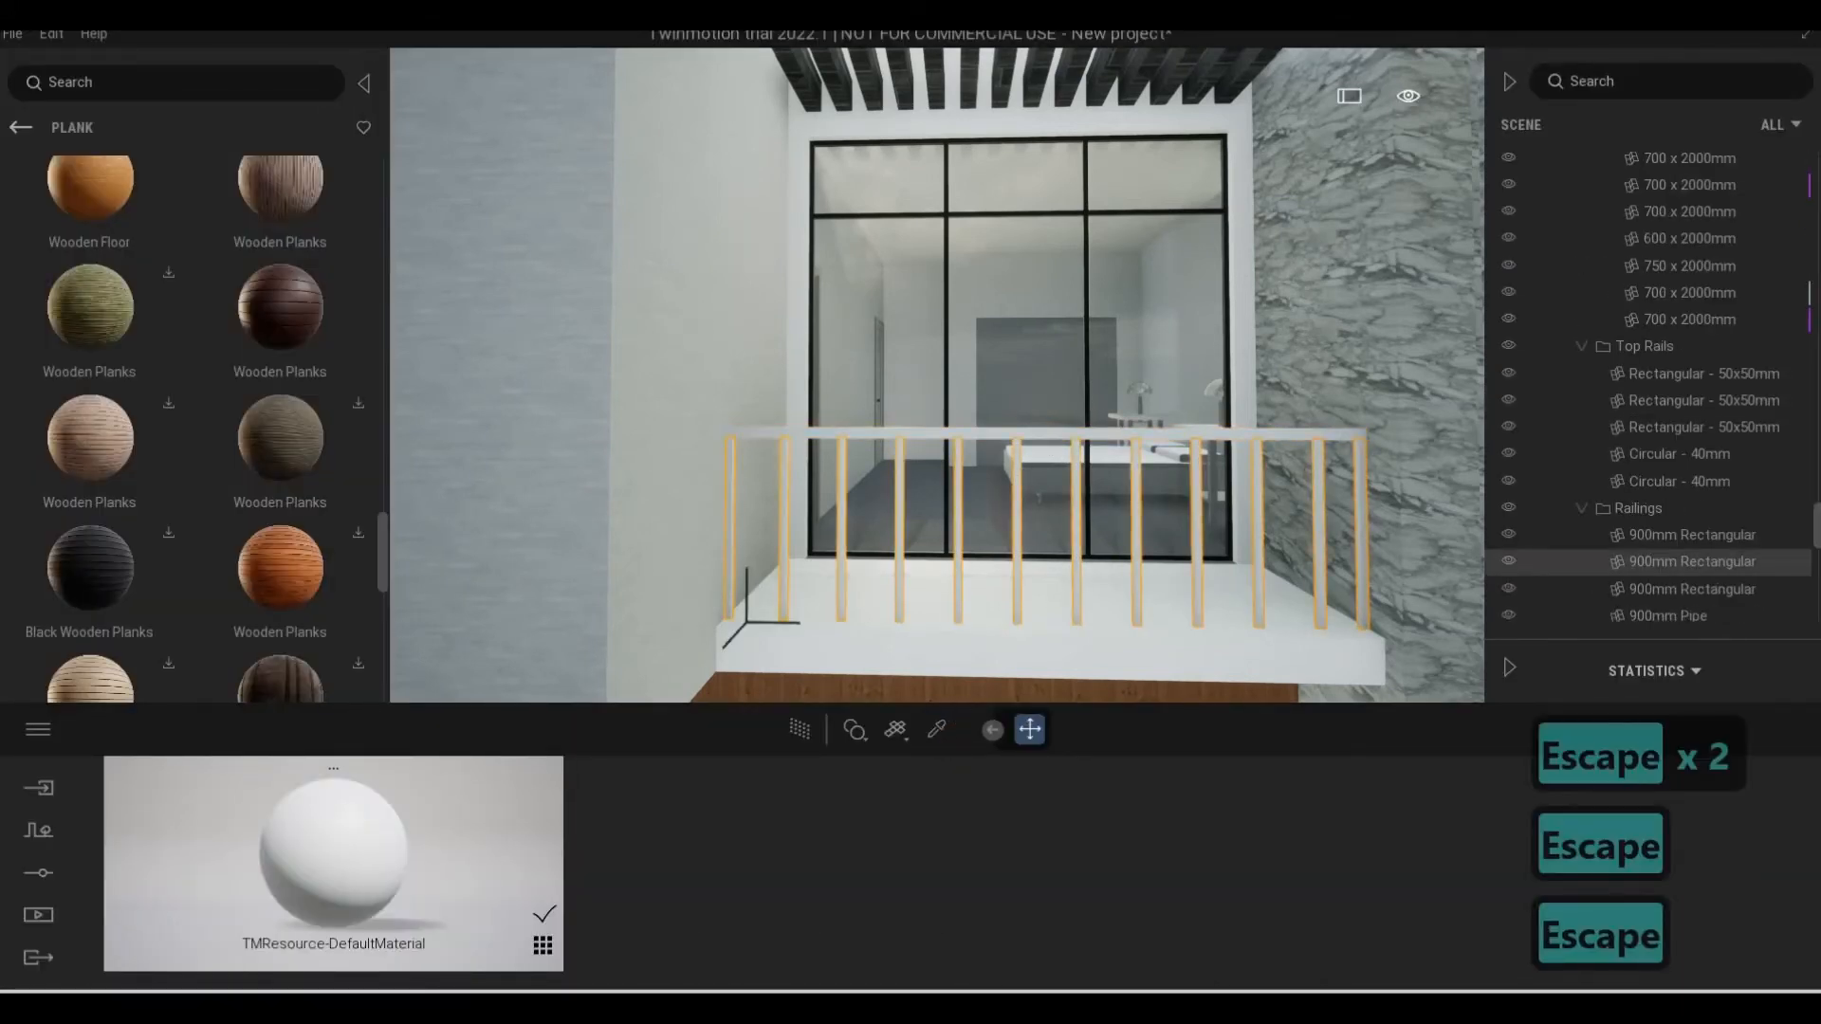
left_click(1022, 515)
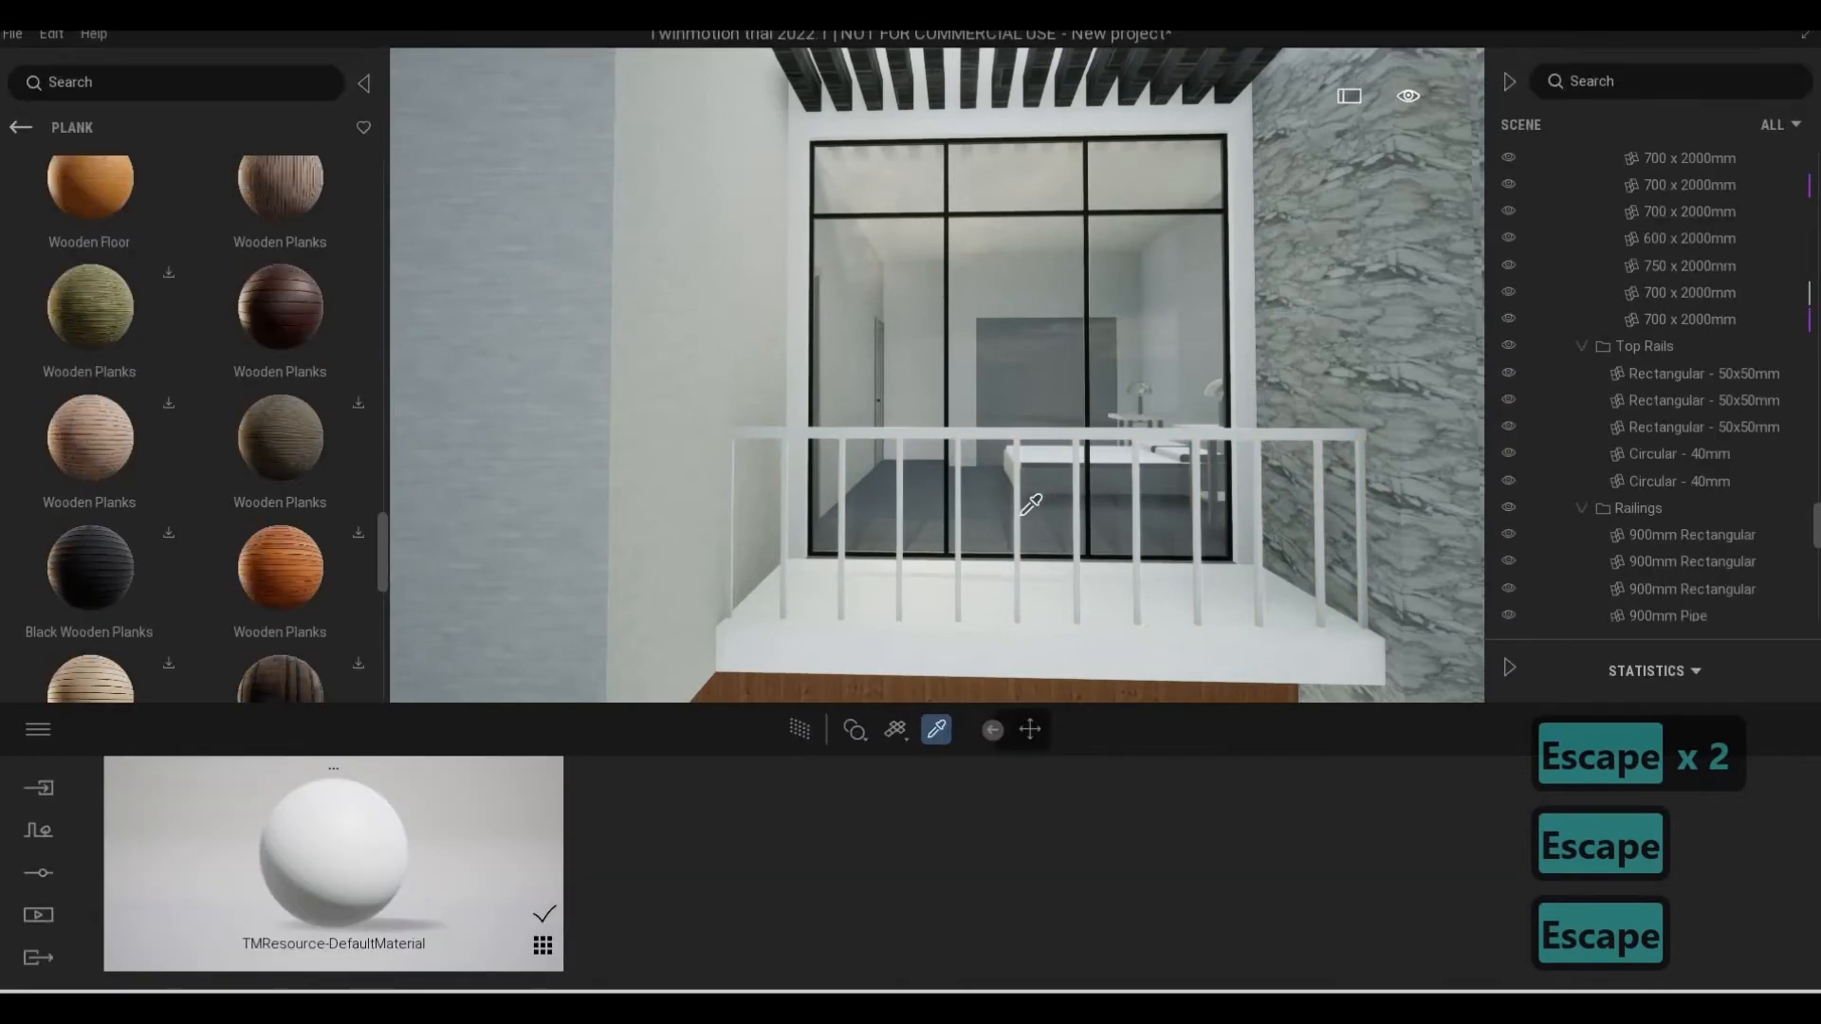
left_click(1031, 505)
Sample the larger balcony's top rail material and bring up the list of project materials
key("d")
key("3")
key("w")
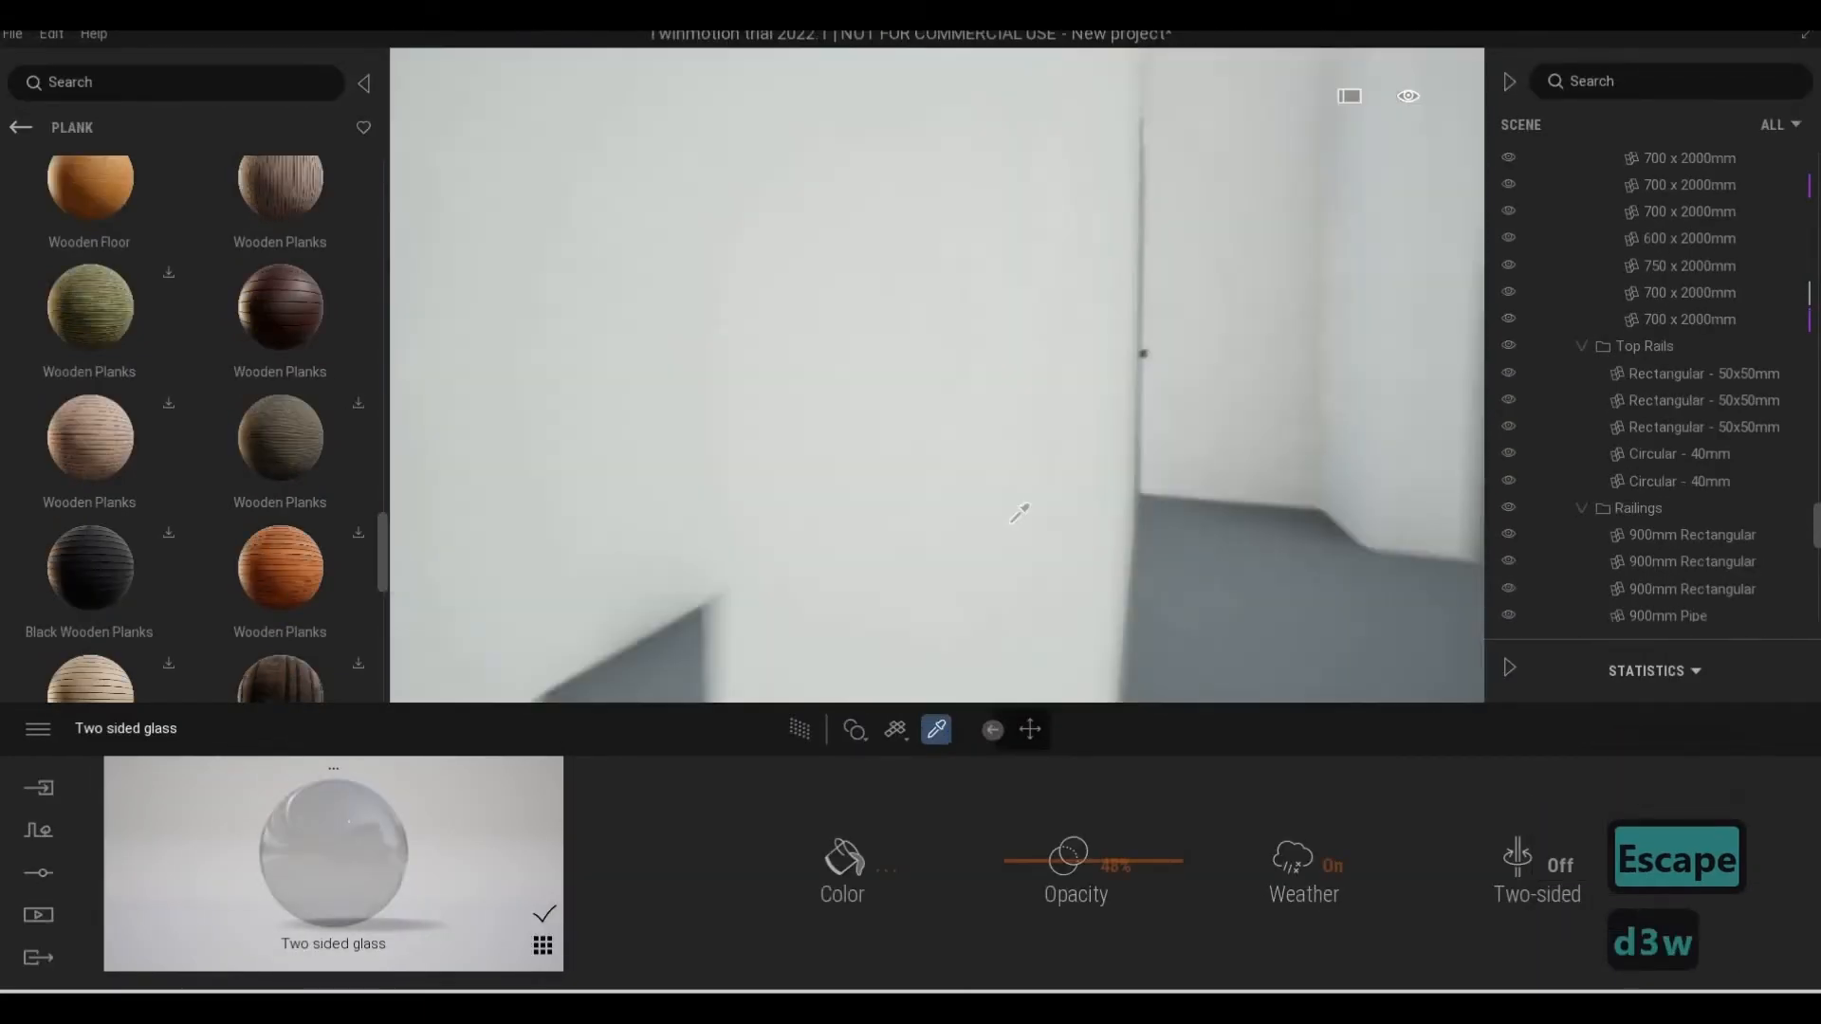
key("d")
key("s")
key("a")
key("w")
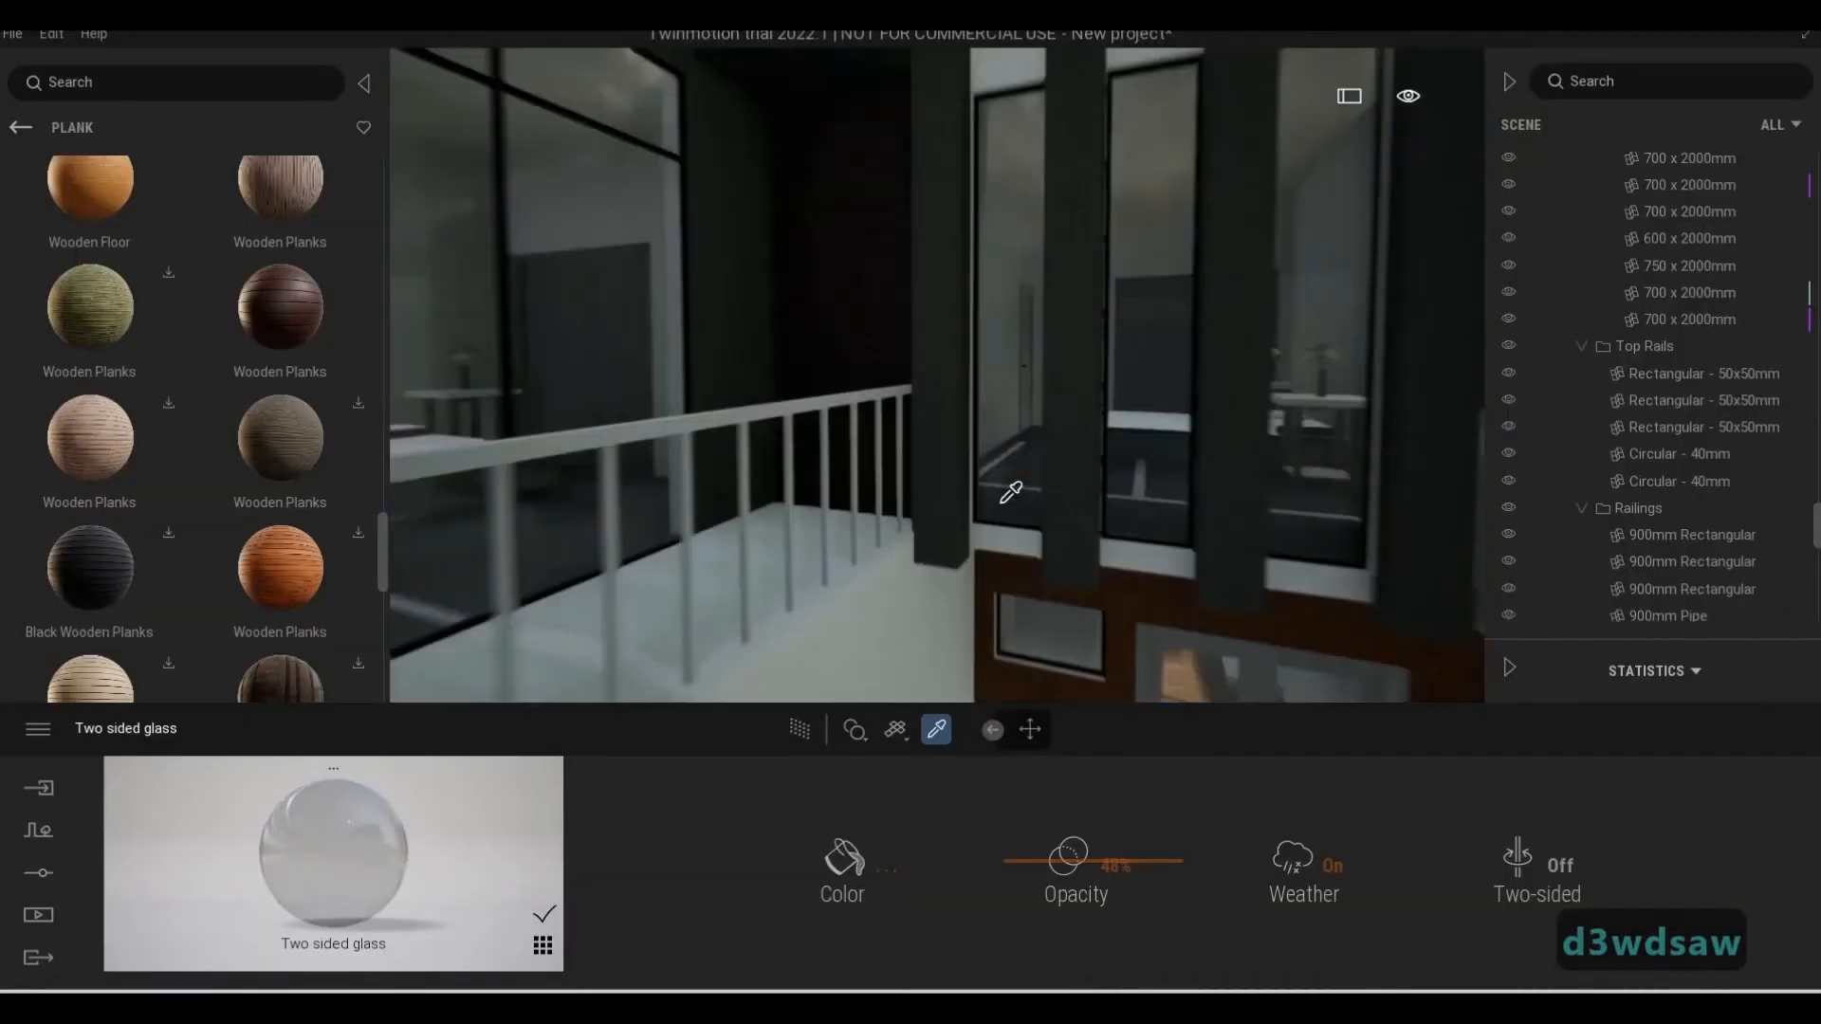
key("1")
left_click(884, 389)
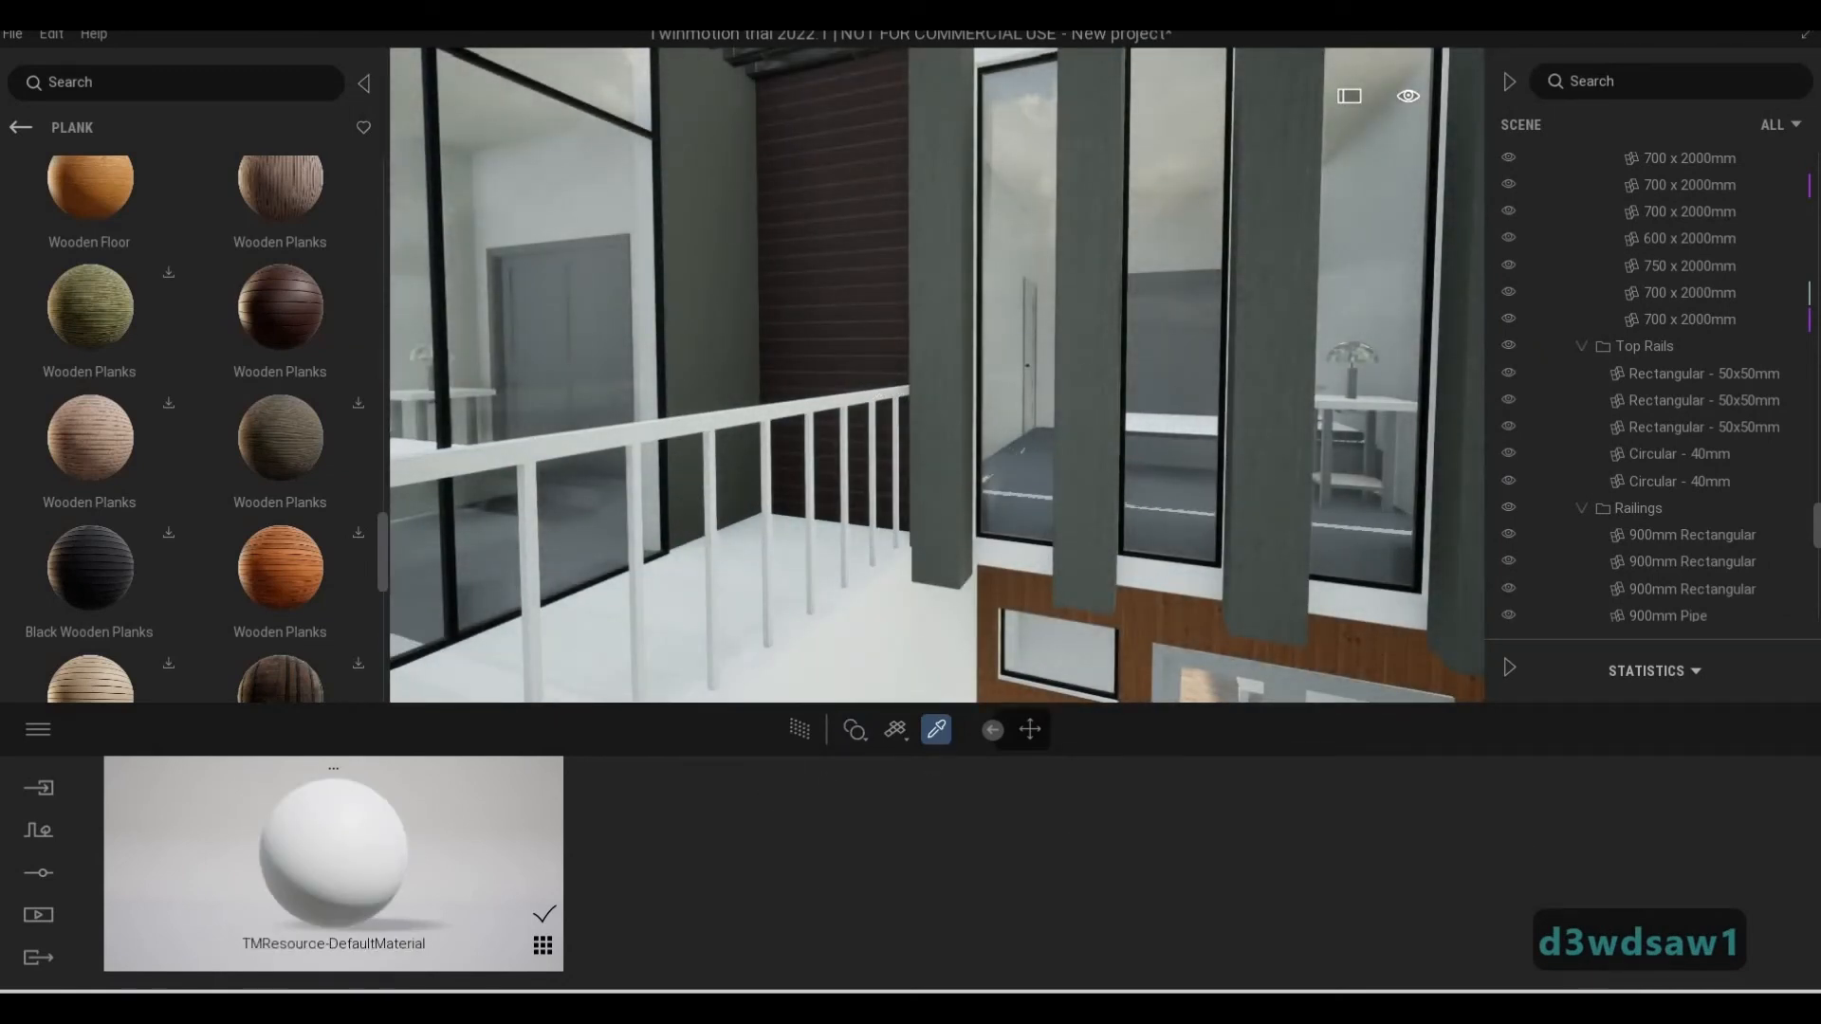
key("a")
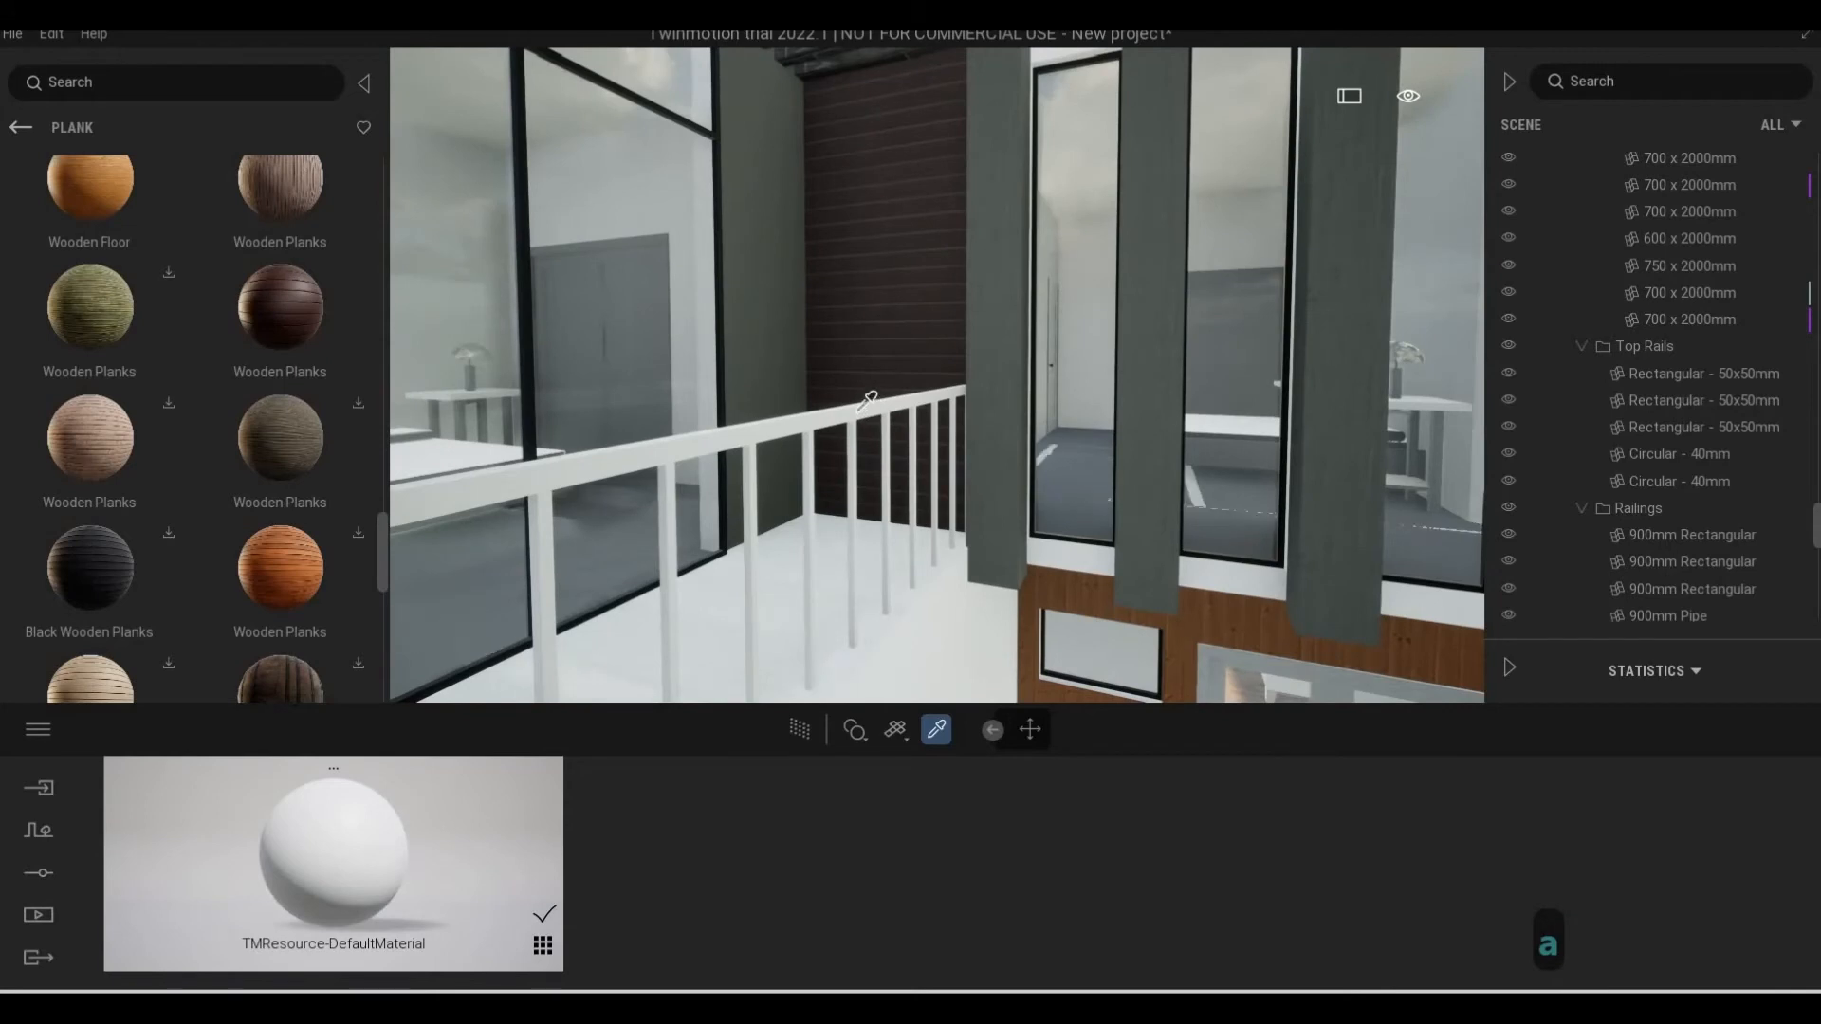
left_click(543, 945)
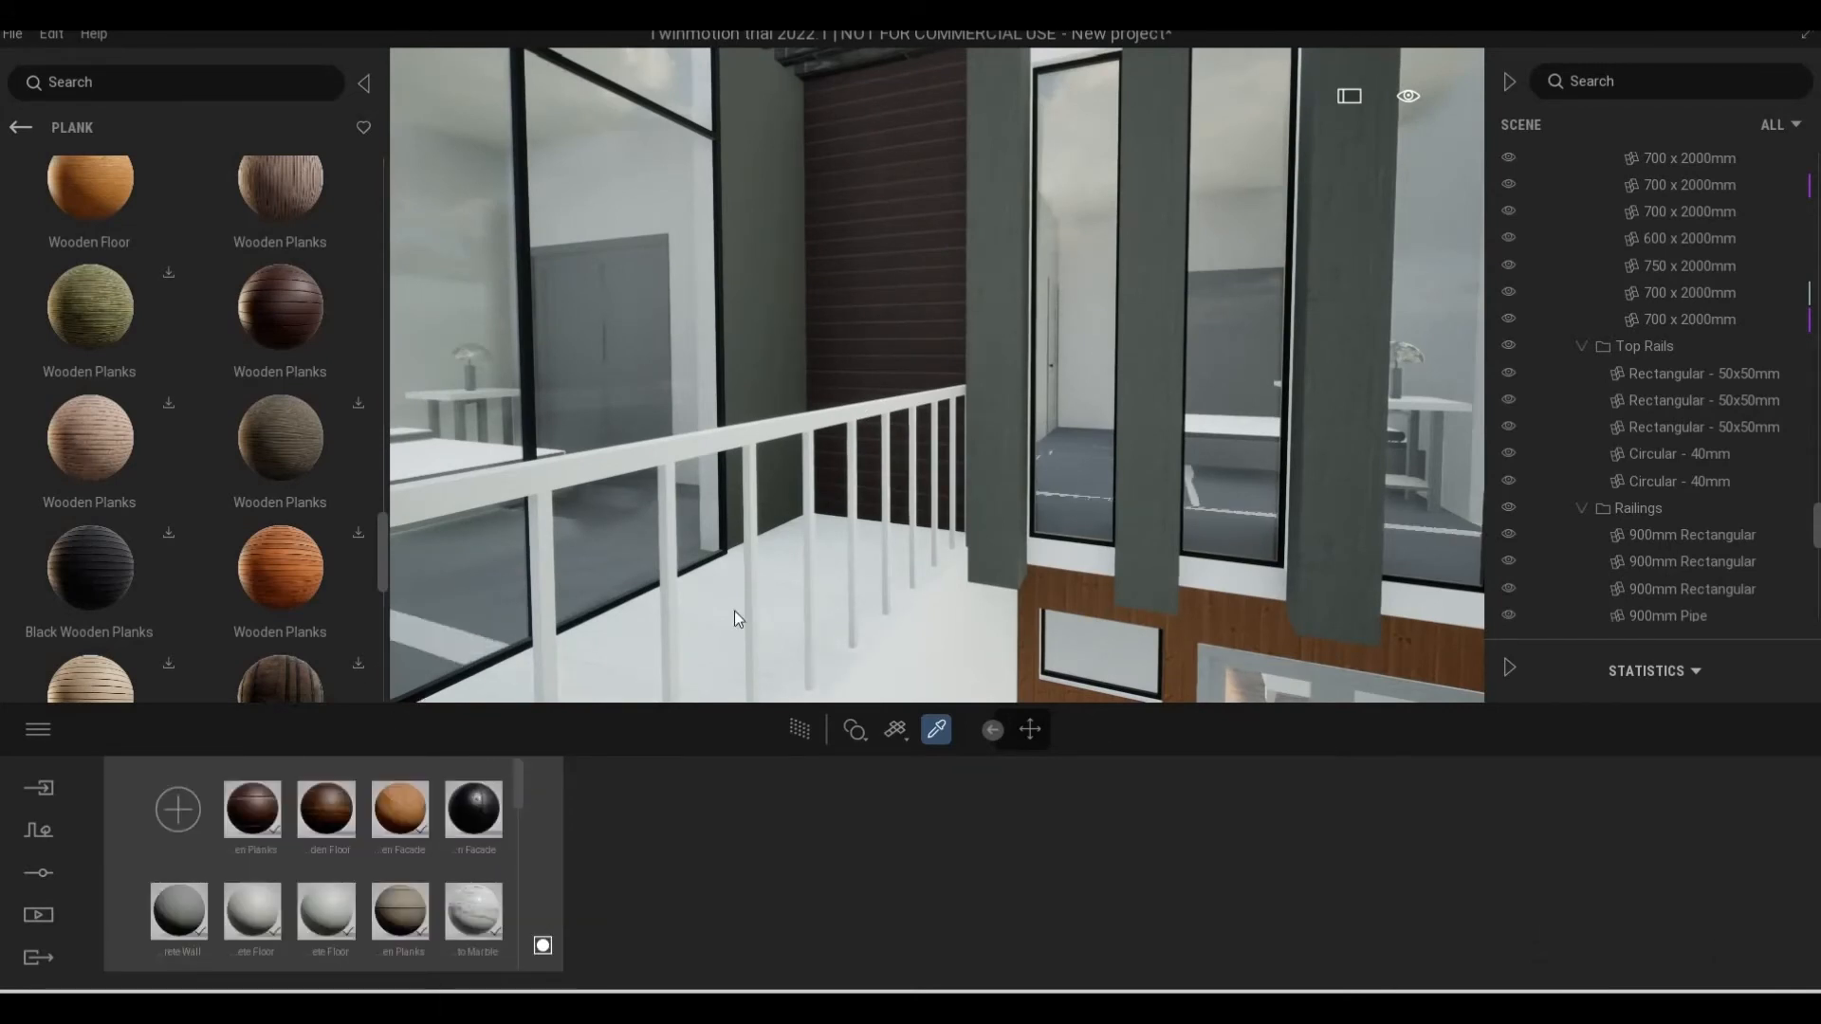
key("Escape")
key("Escape")
key("Escape")
key("x")
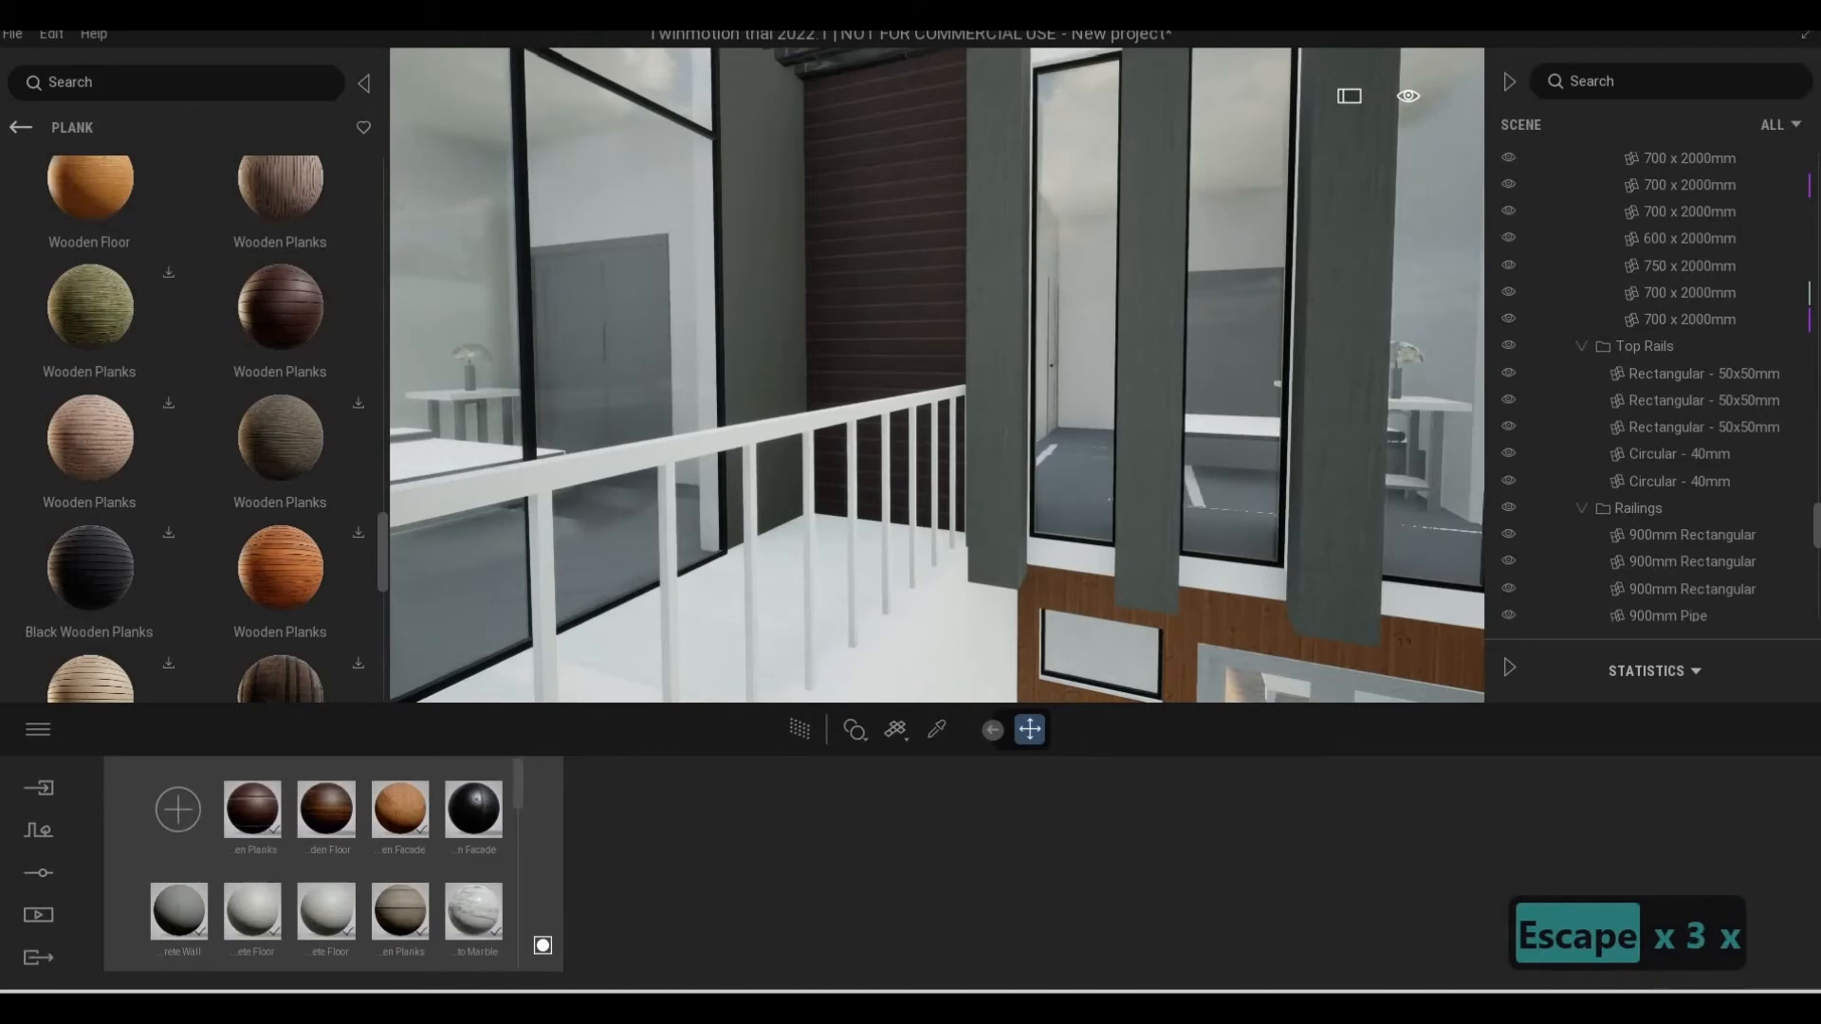
Examine the balcony railings and the plain grey wall block between the narrow windows and the small balcony
key("s")
key("a")
key("a")
key("a")
key("d")
key("s")
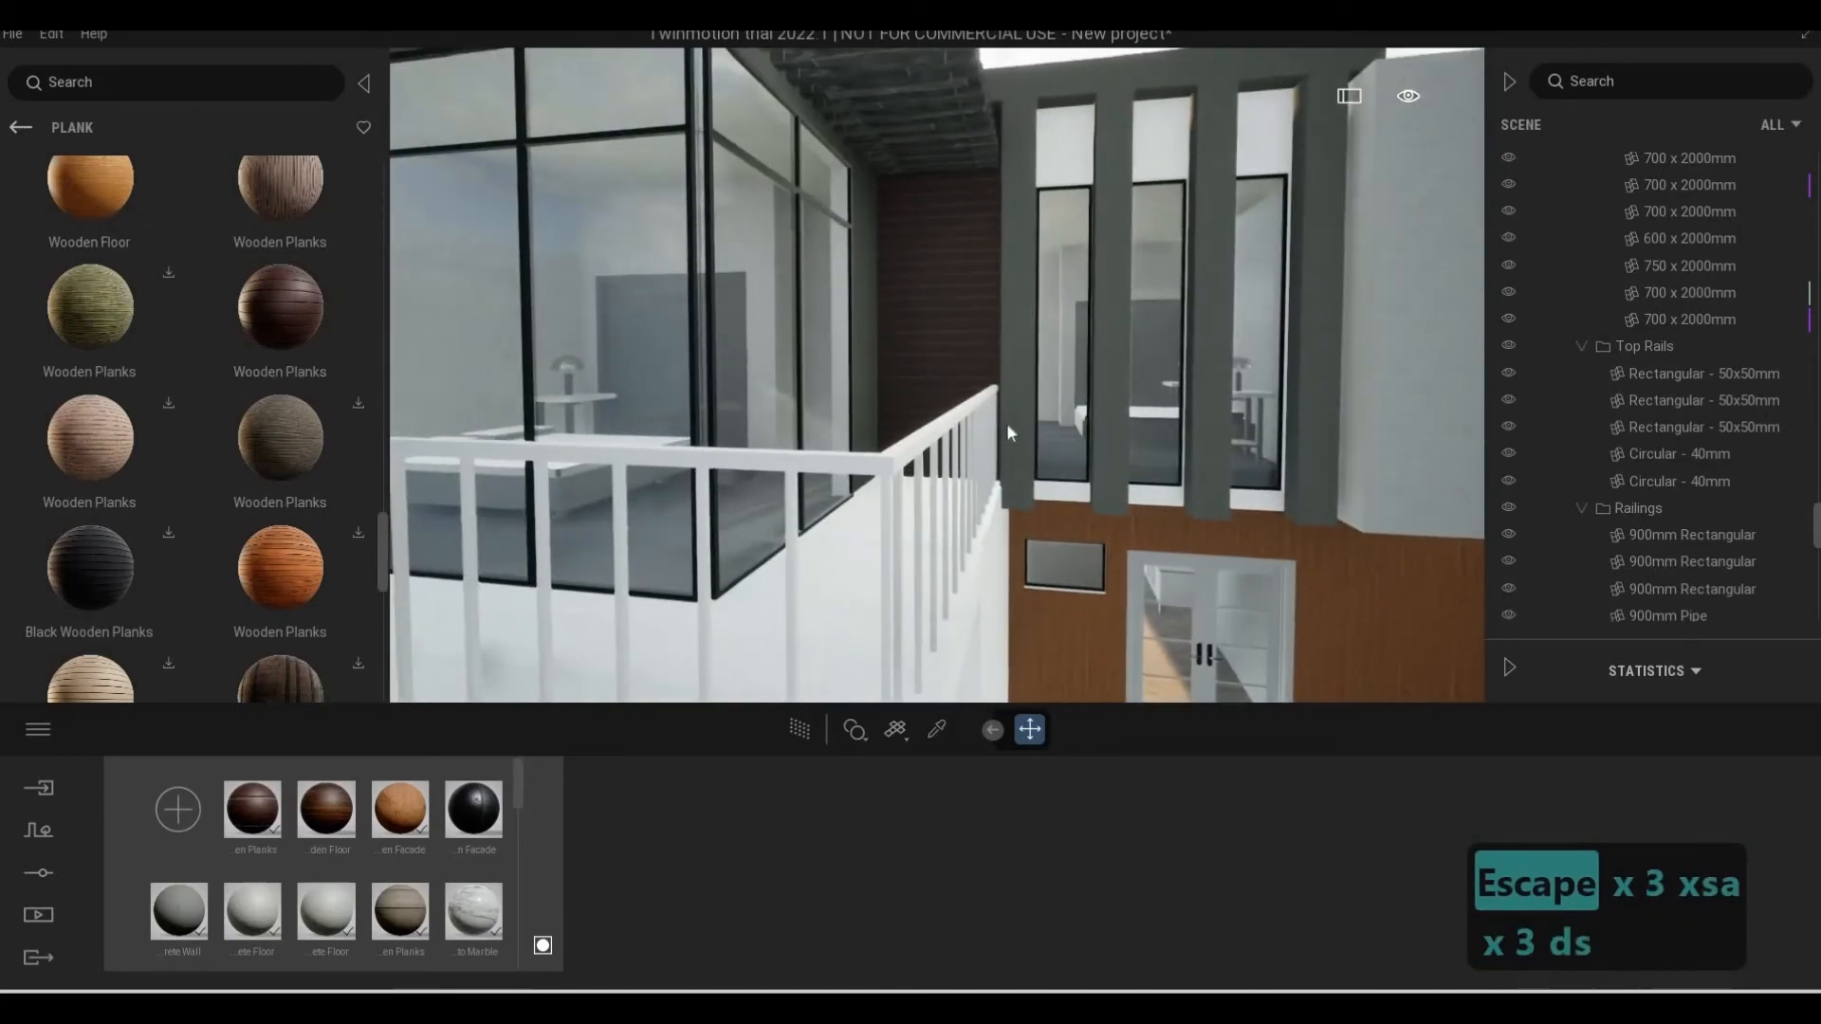
key("d")
key("q")
key("w")
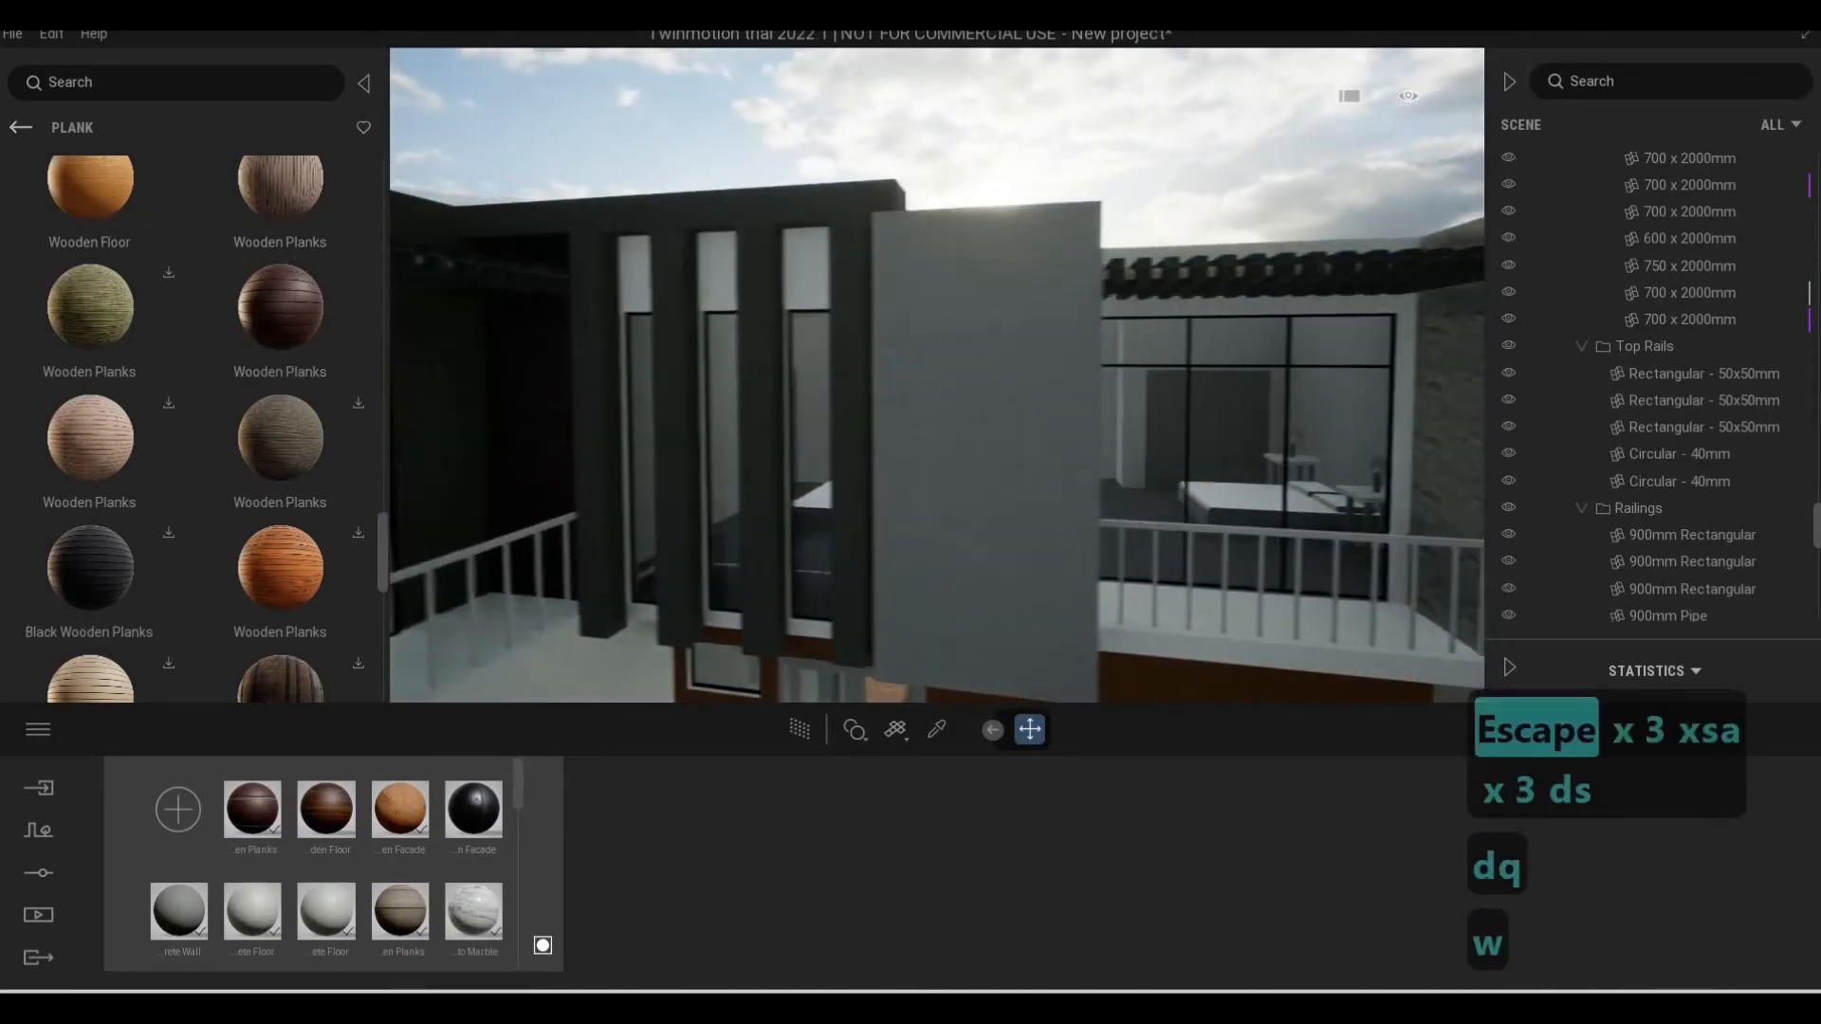
key("d")
key("d")
key("e")
key("w")
key("a")
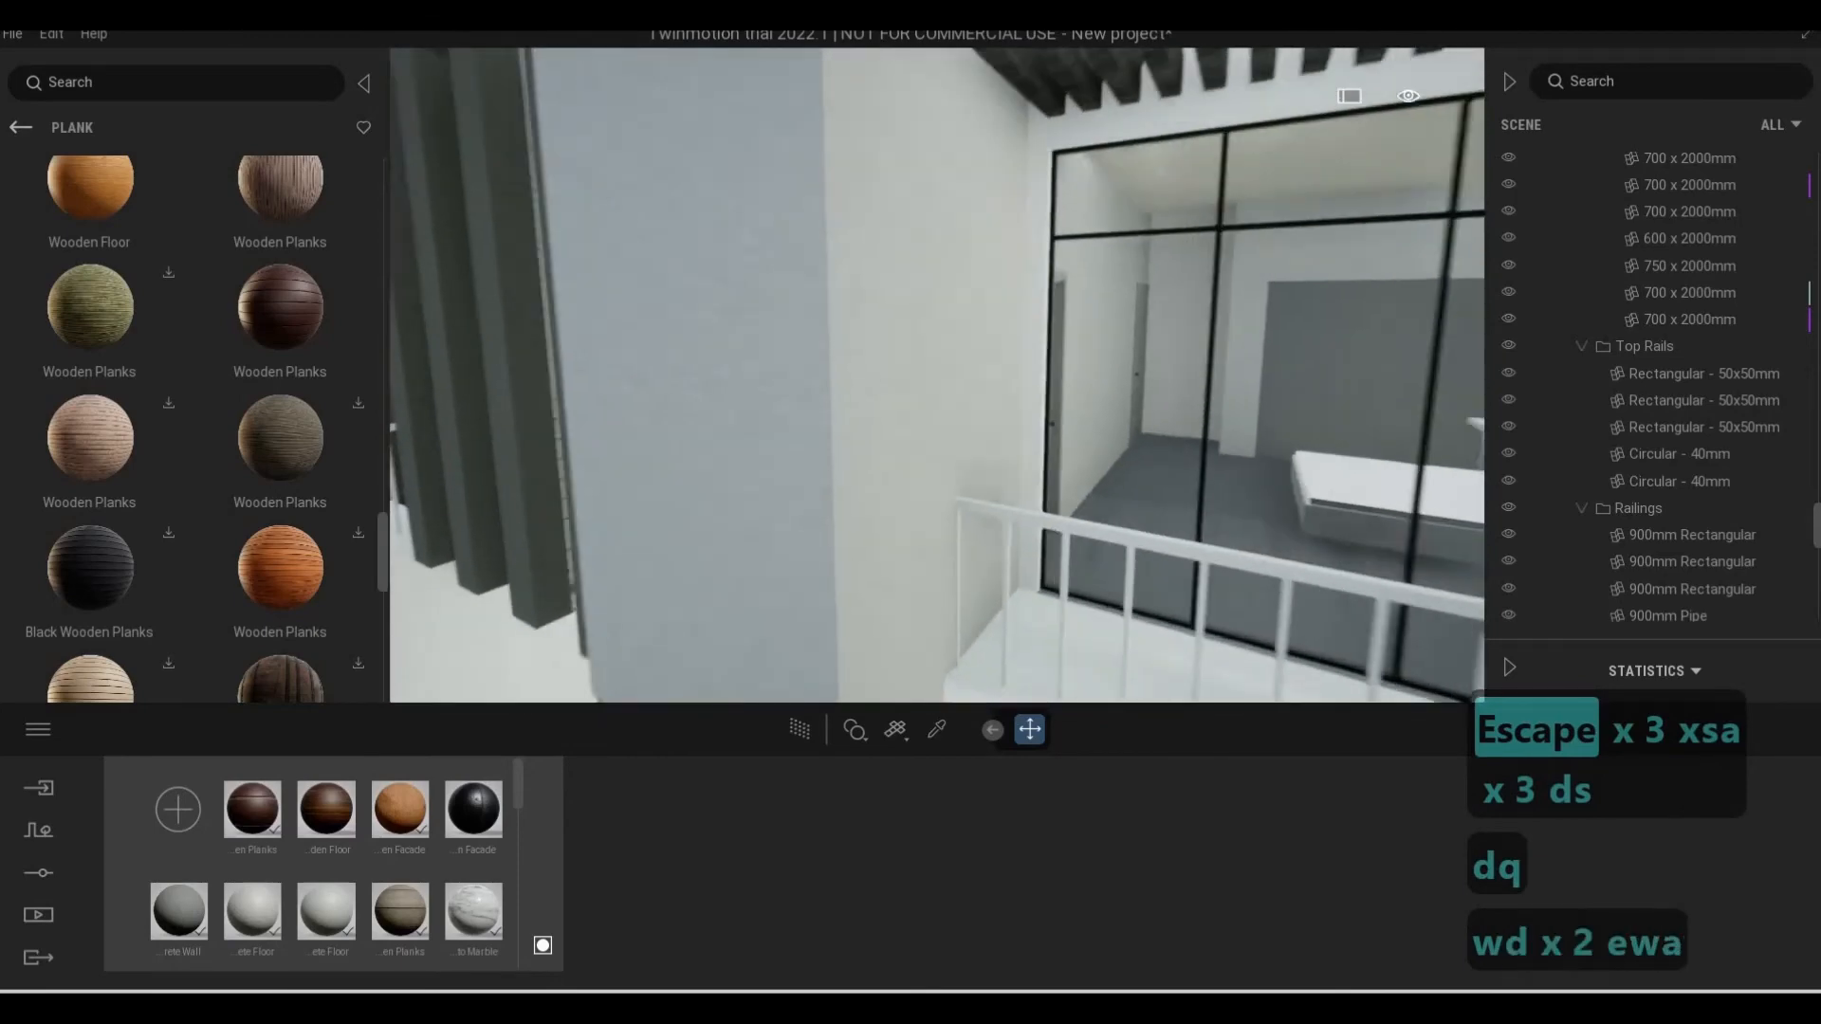
Sample the plain grey wall block's material beside the narrow windows and browse the project materials
key("w")
key("a")
key("s")
key("a")
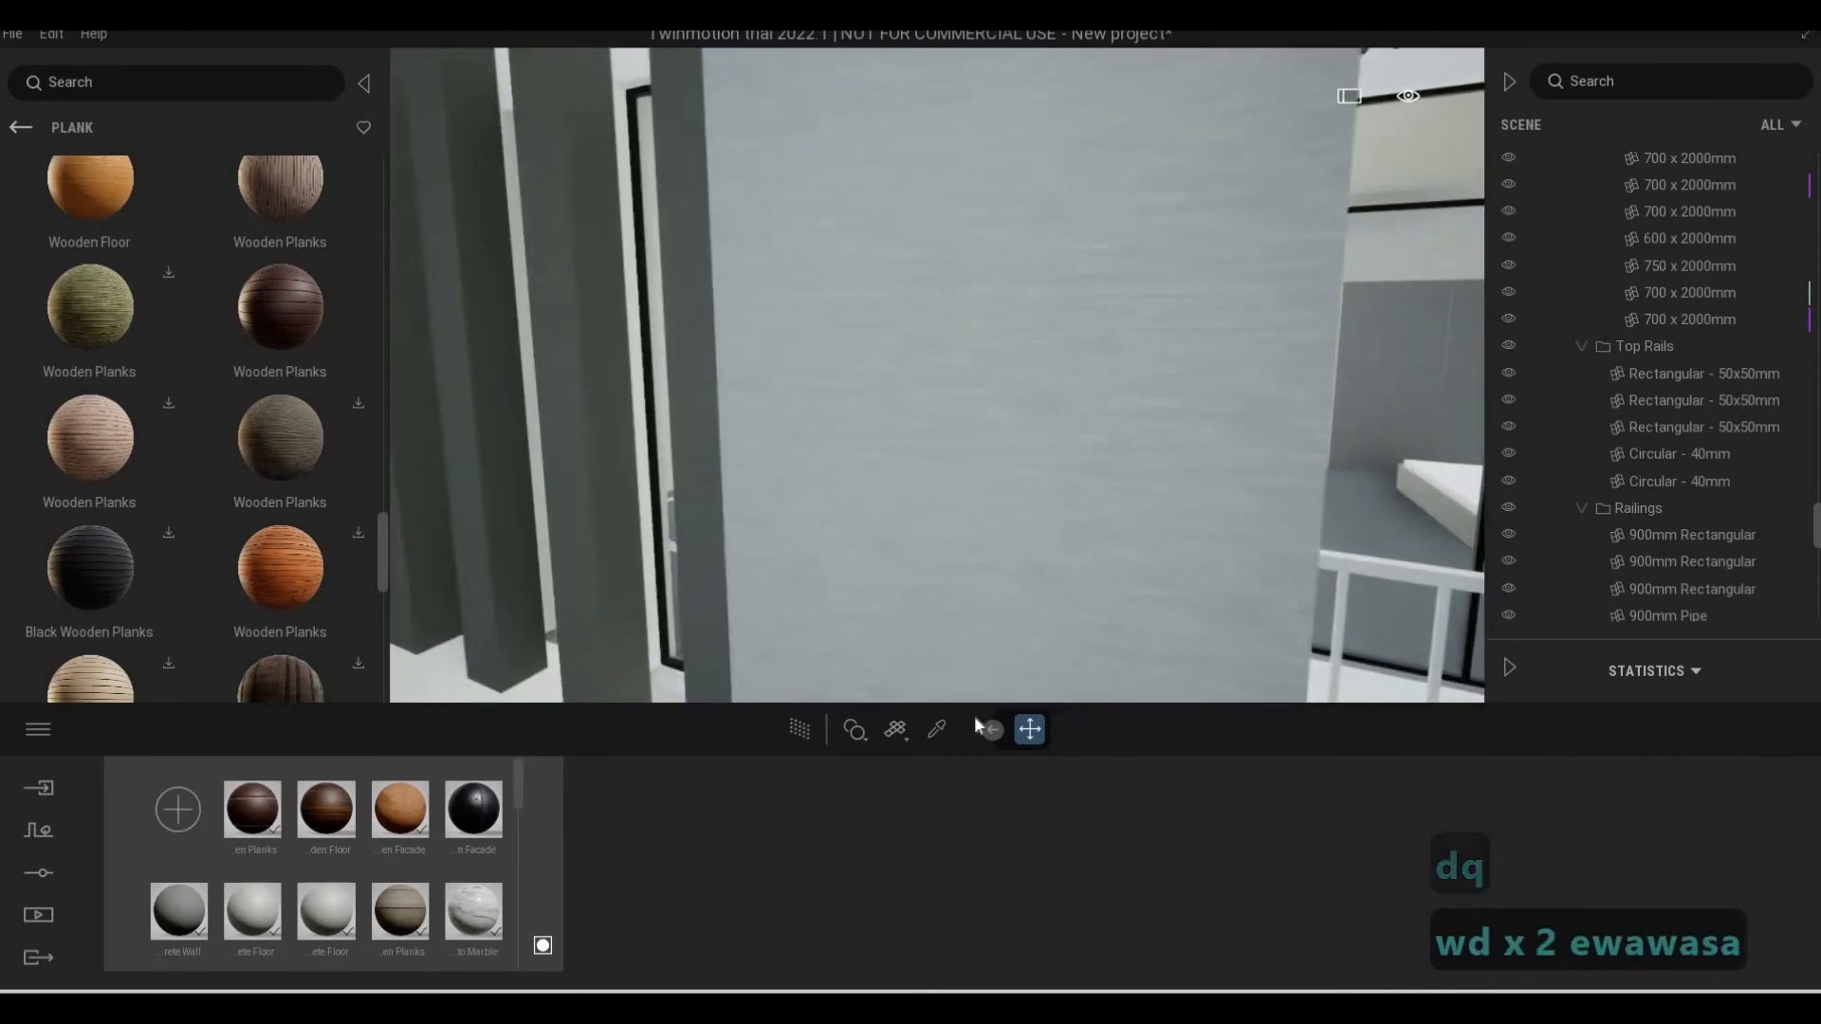
key("w")
left_click(936, 730)
left_click(1025, 543)
key("s")
key("e")
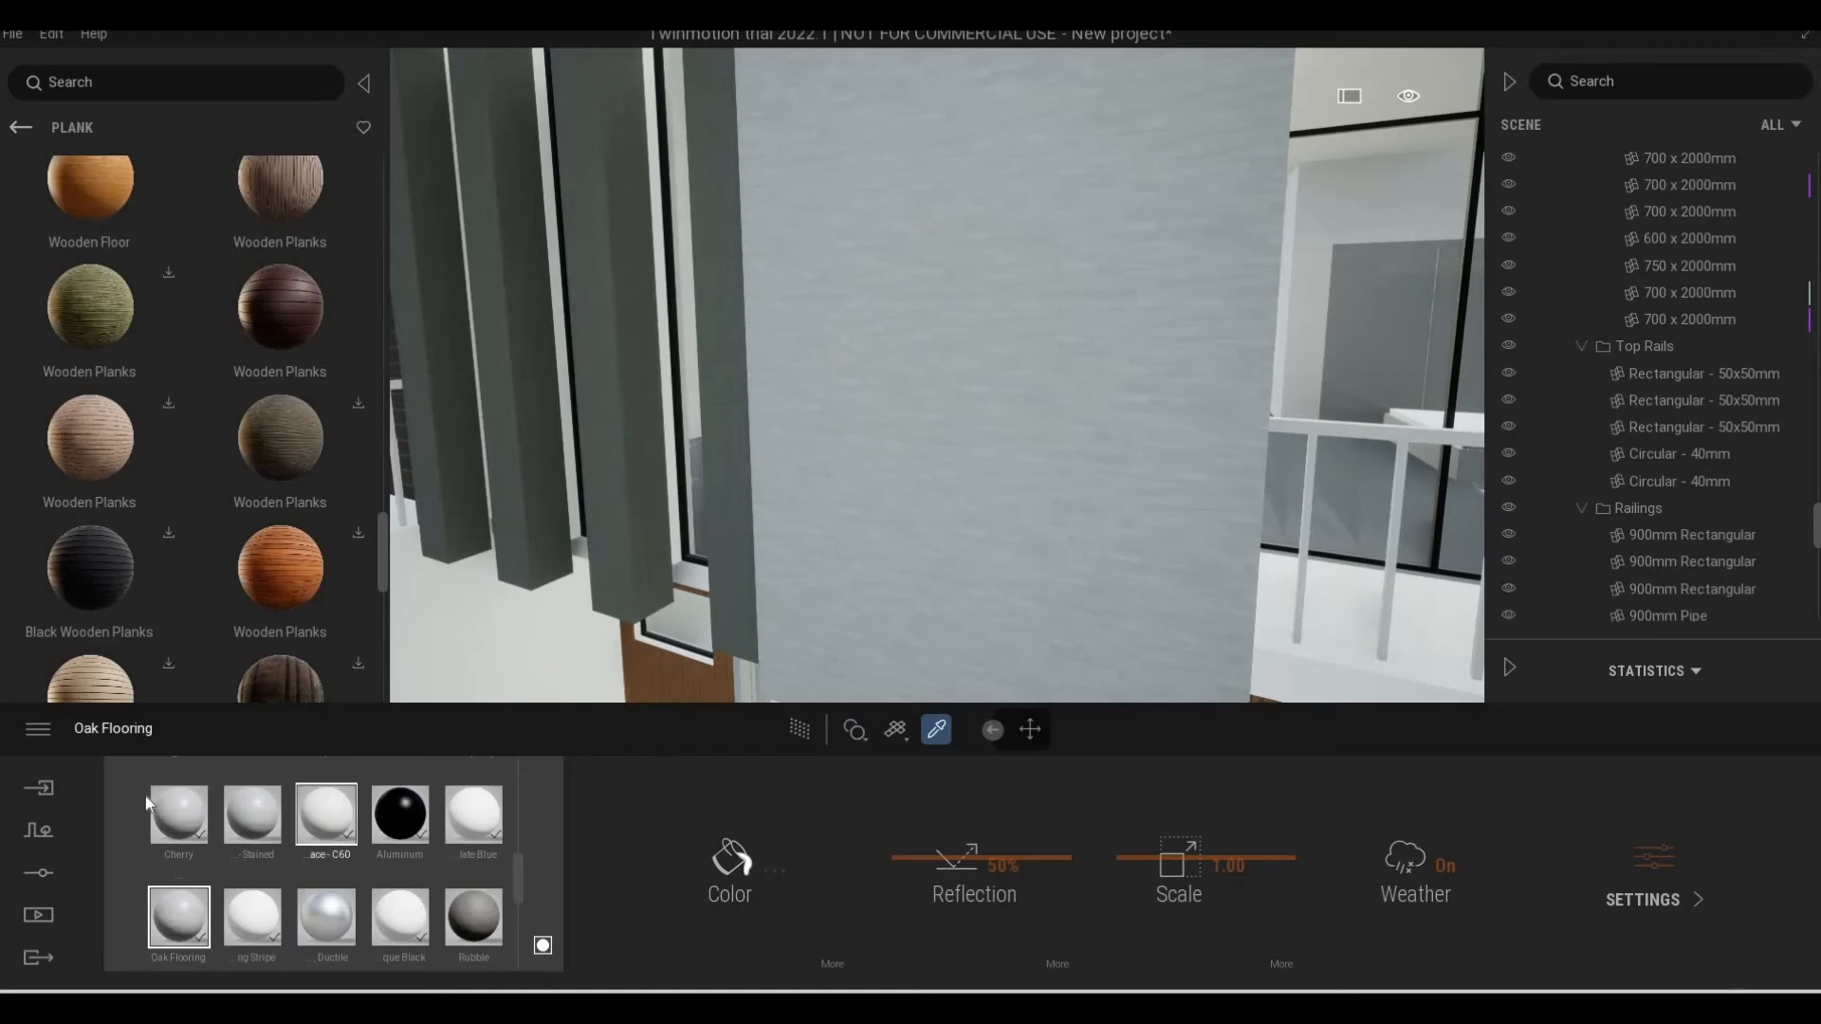
scroll(167, 822, "up", 5)
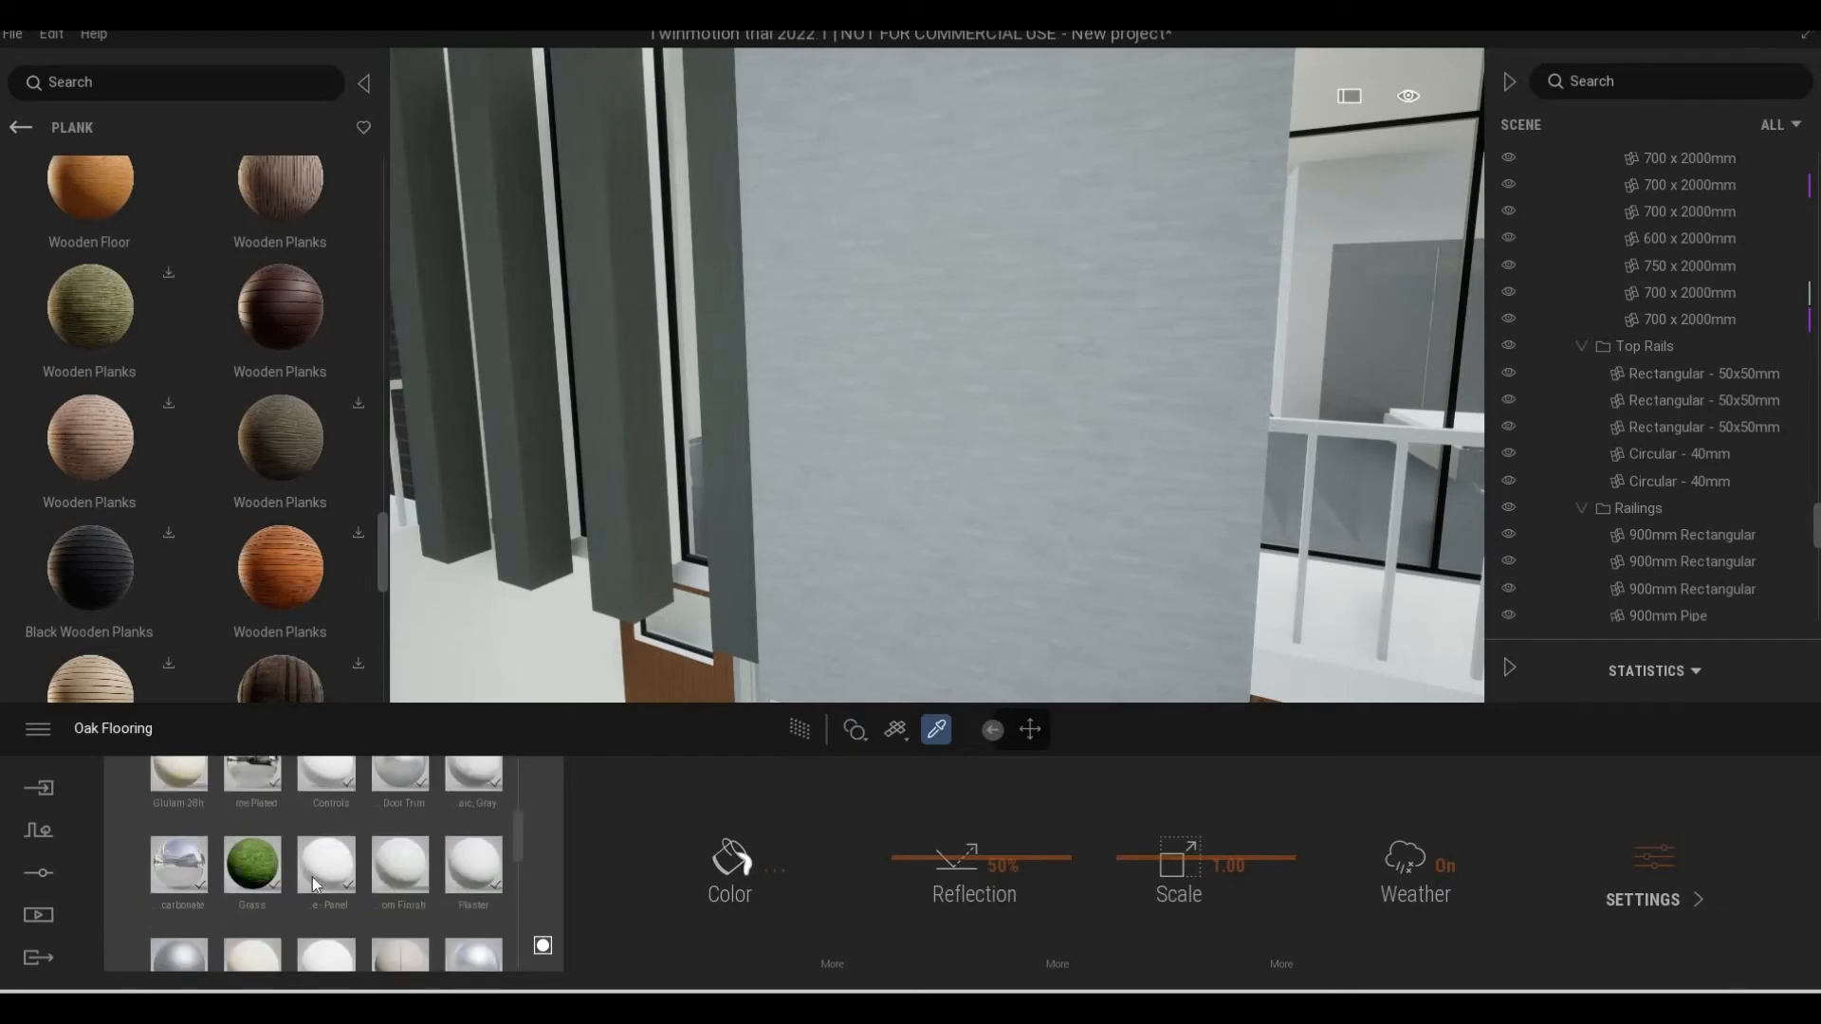
scroll(513, 956, "up", 5)
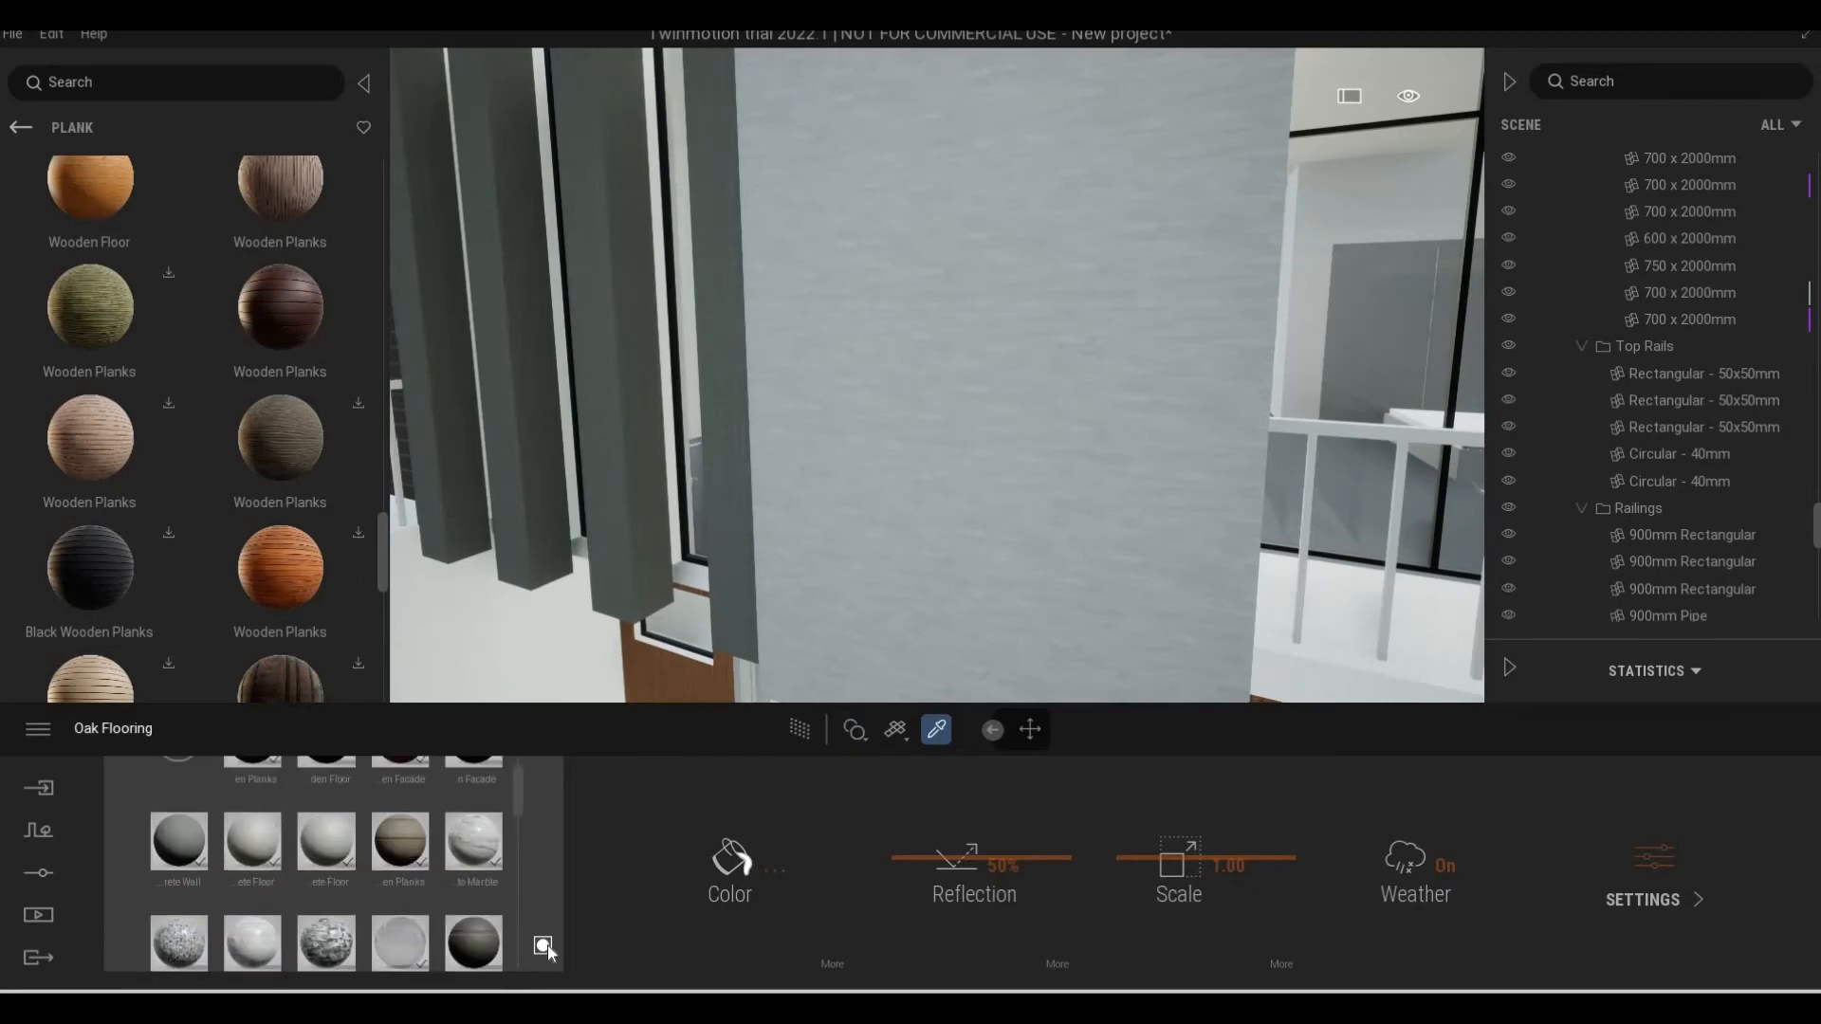
left_click(546, 947)
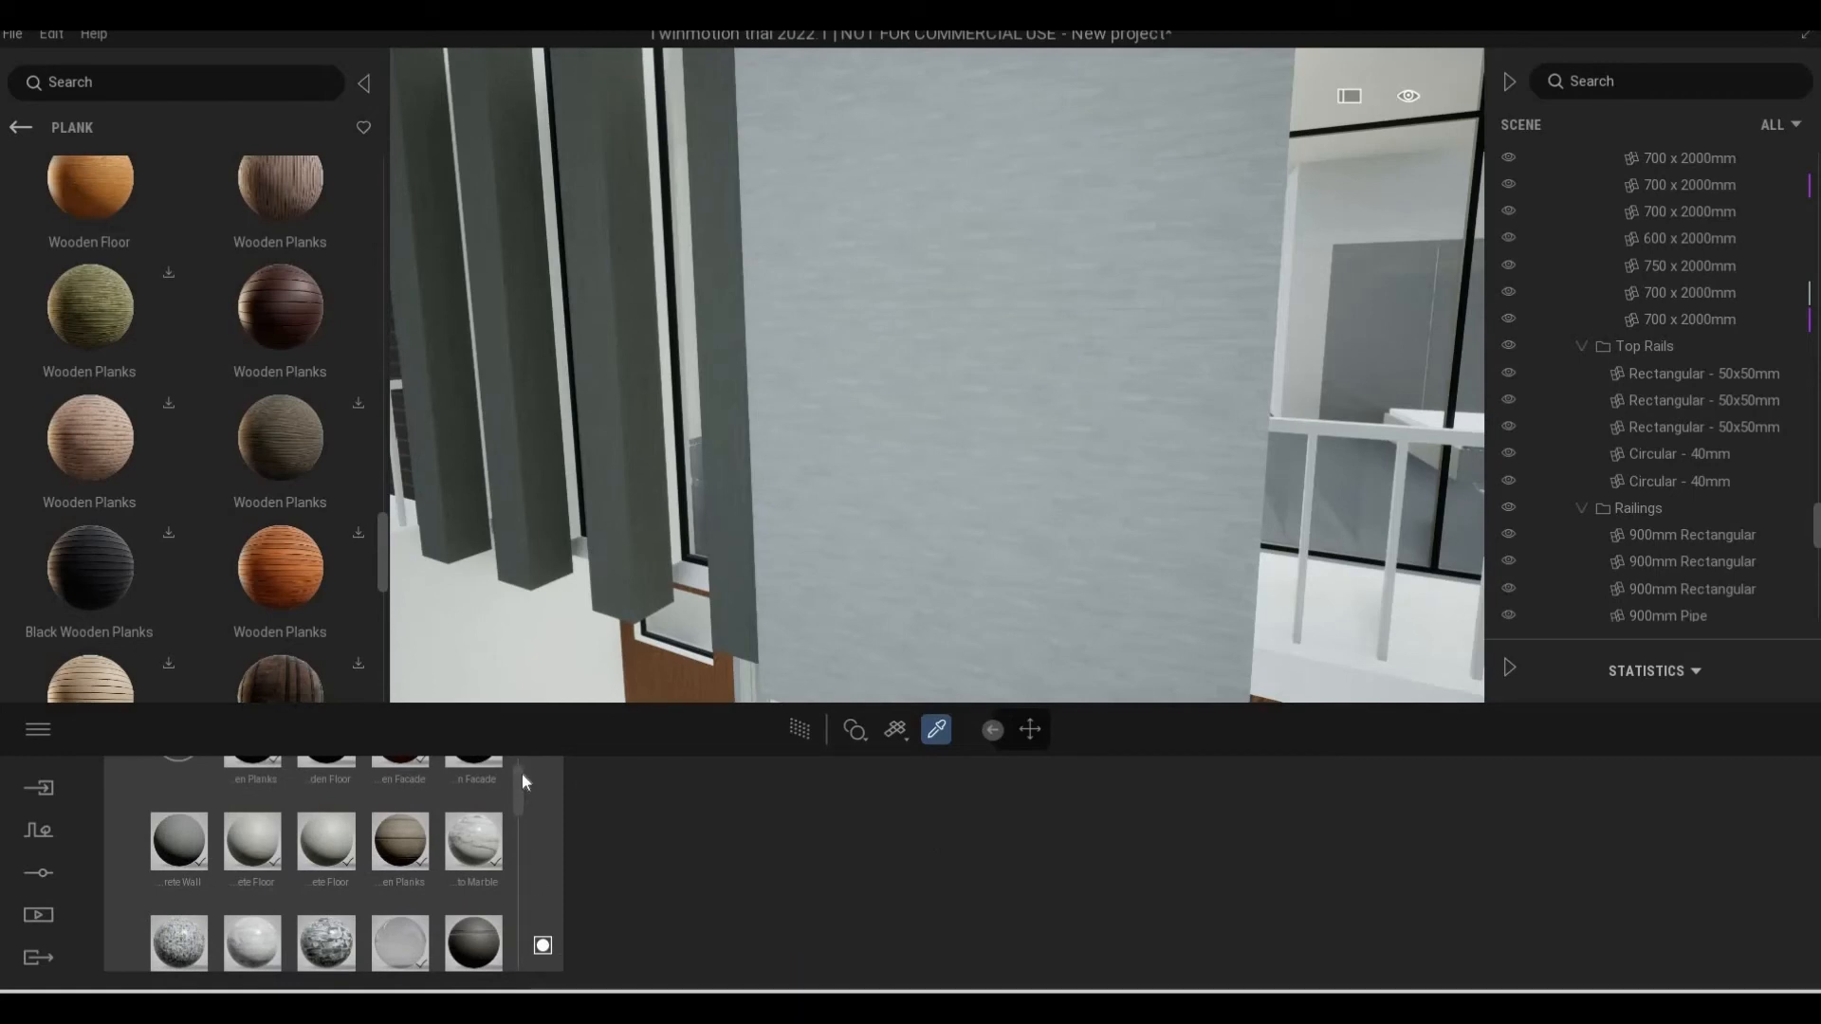
Create a new blank material in the project and dismiss its colour picker without choosing a colour
scroll(169, 817, "up", 2)
left_click(177, 808)
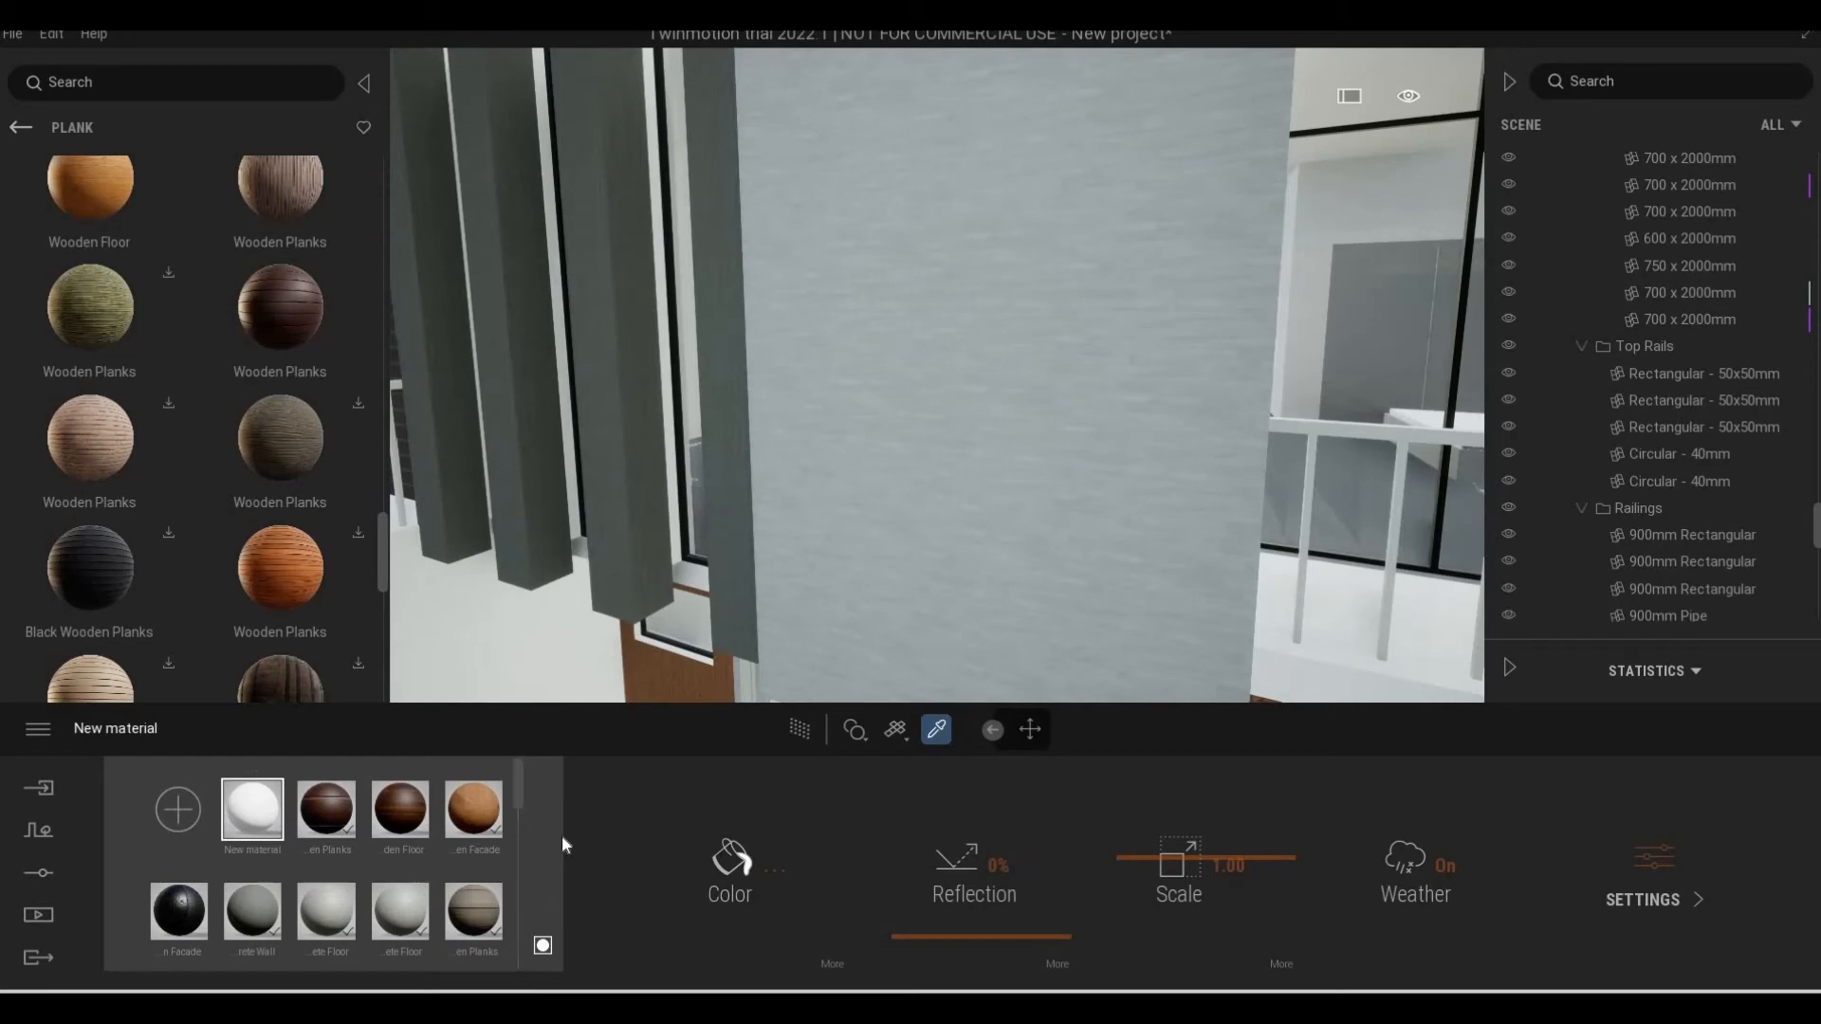
key("Escape")
key("Escape")
left_click(820, 839)
key("Escape")
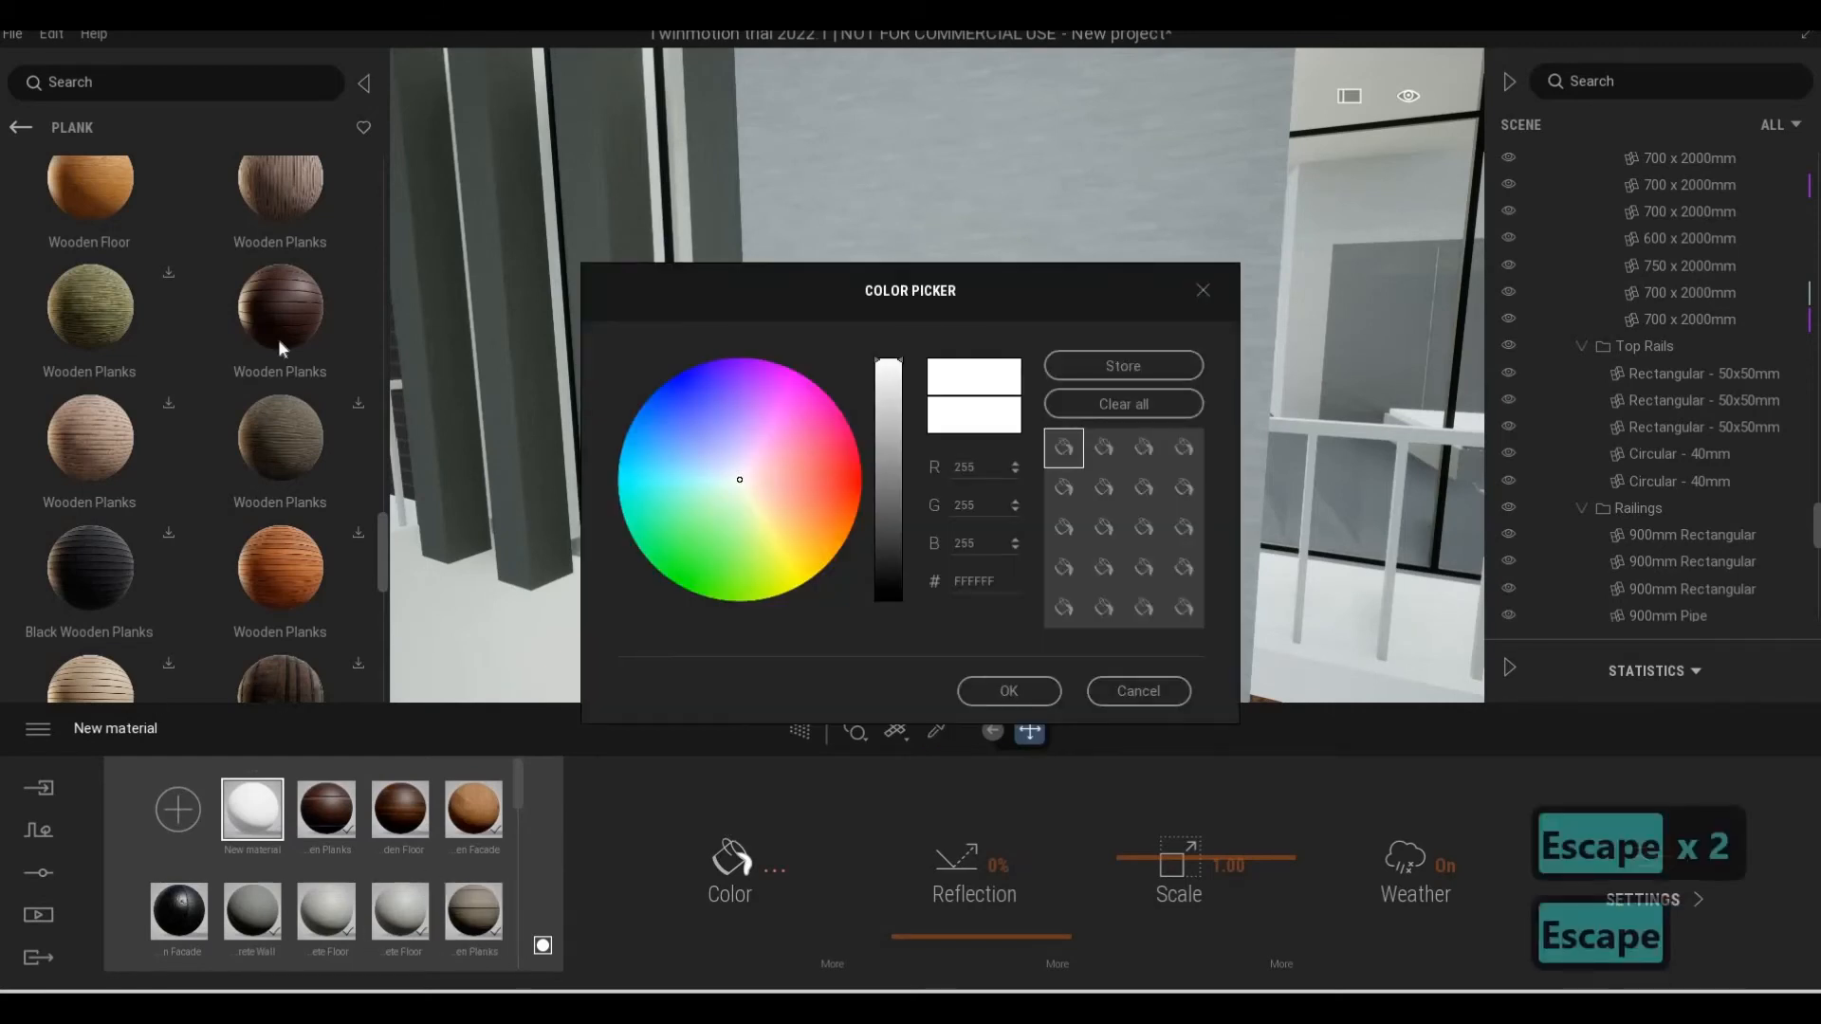
key("Escape")
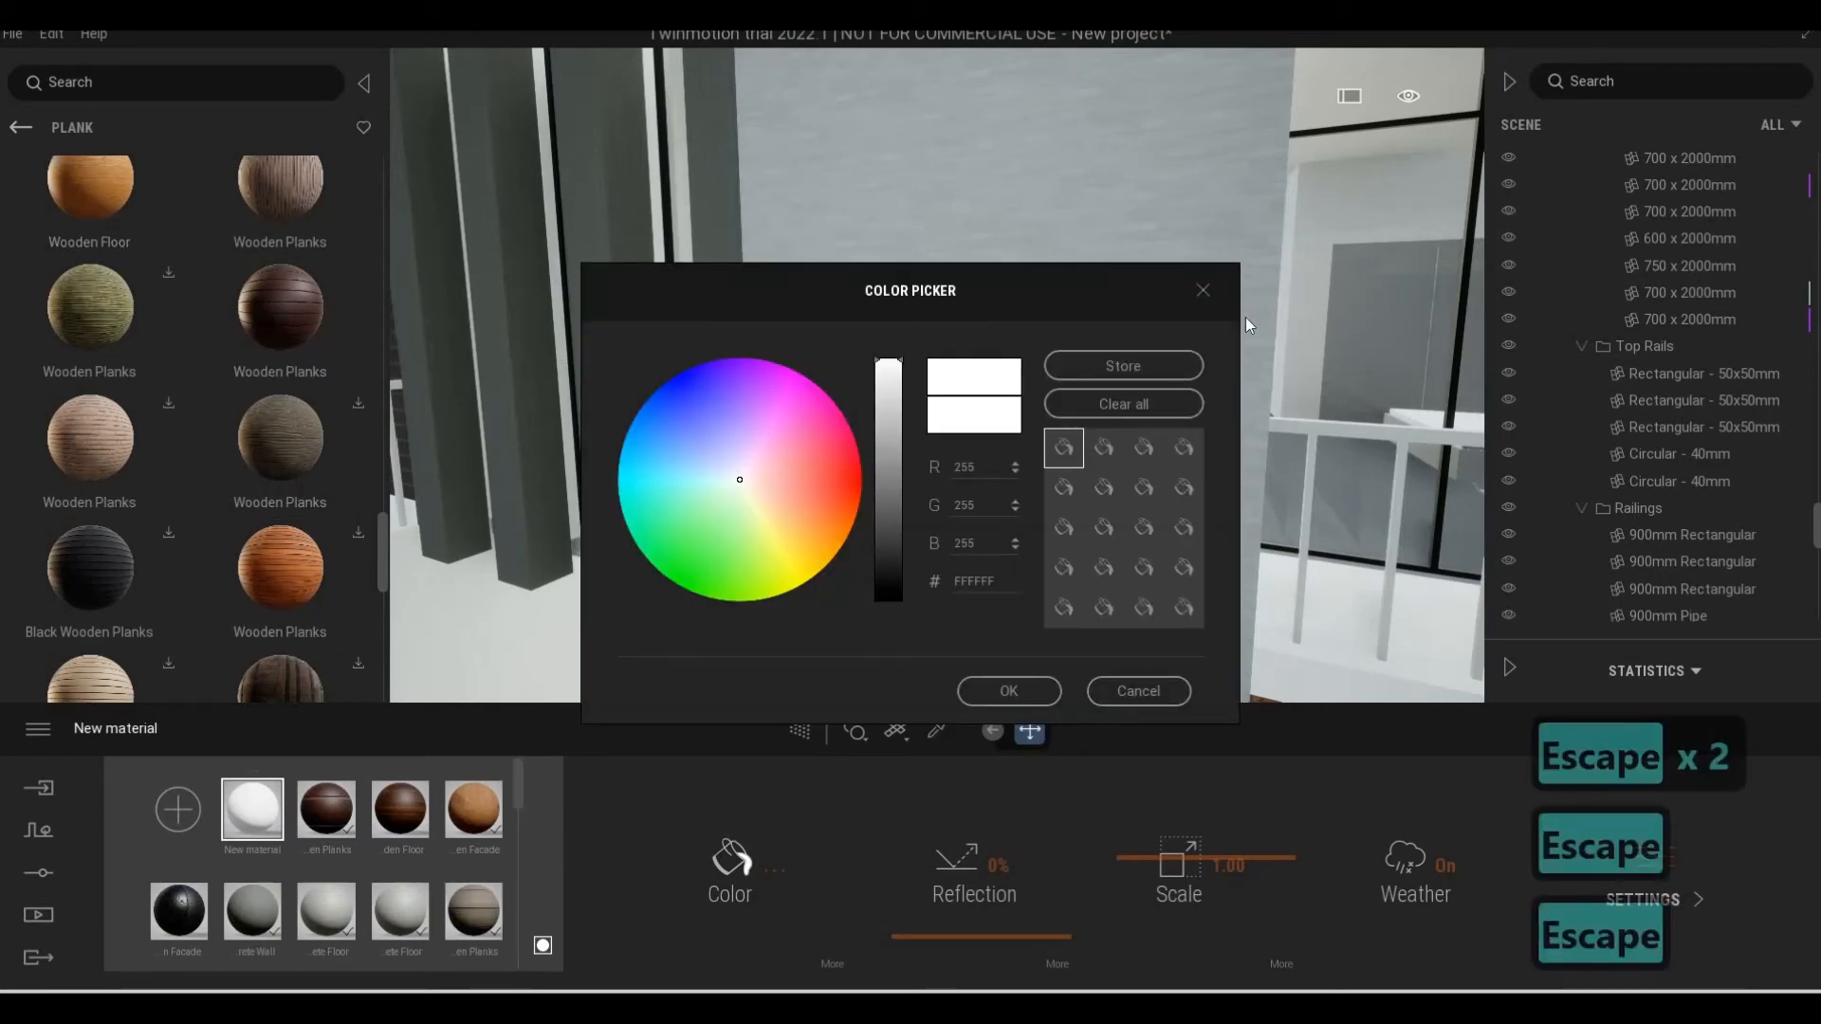
key("Escape")
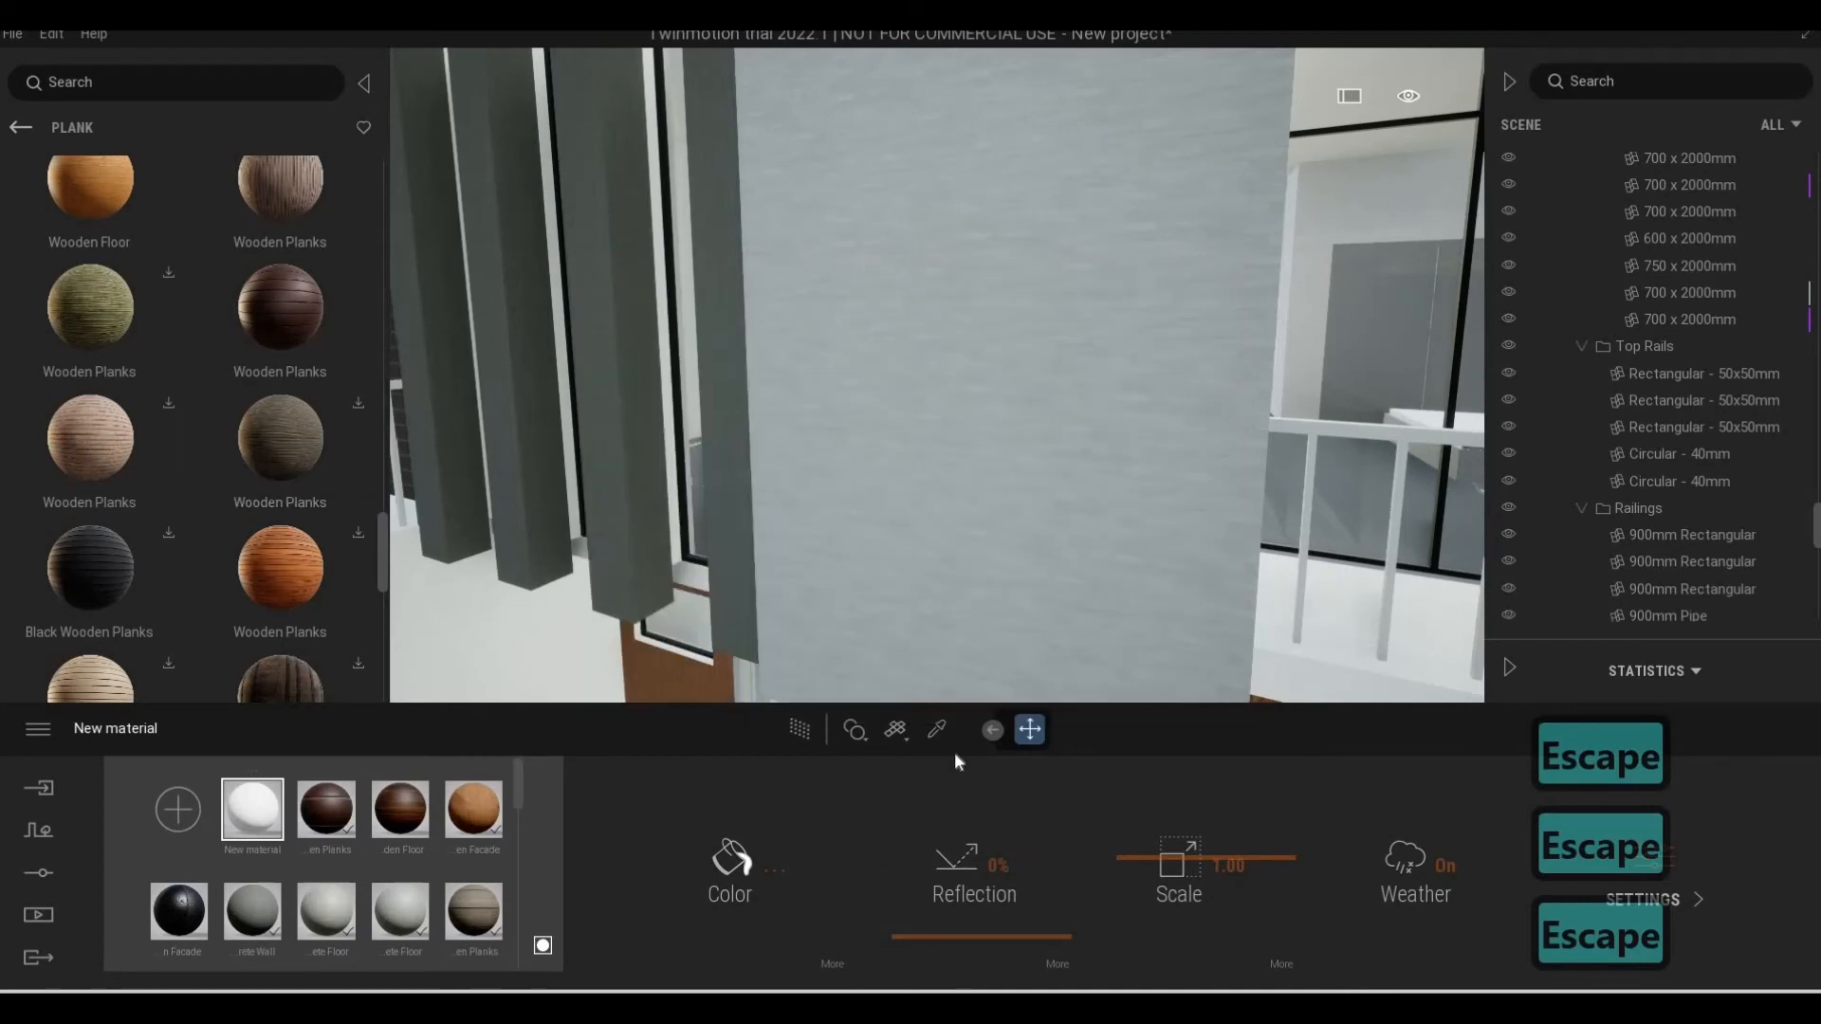
Apply the Painted Concrete Wall material from the Concrete, Painted category to the white wall beside the entrance
left_click(936, 730)
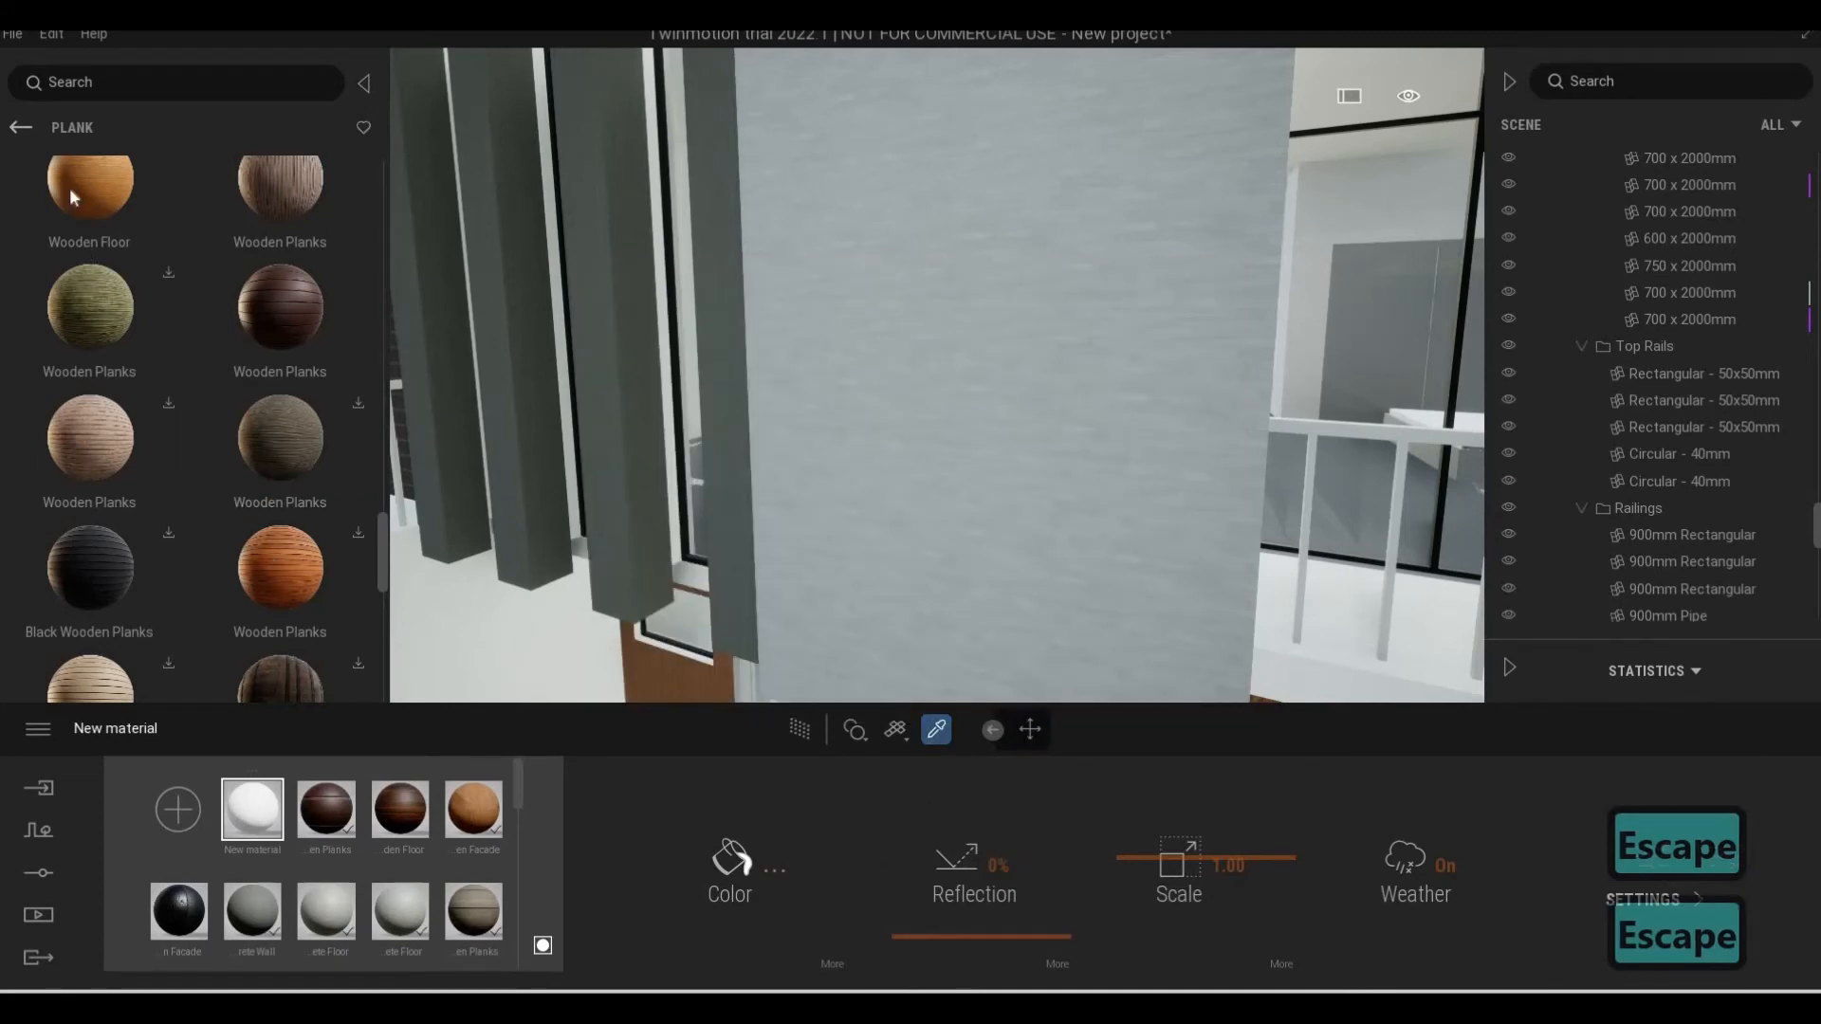
left_click(21, 129)
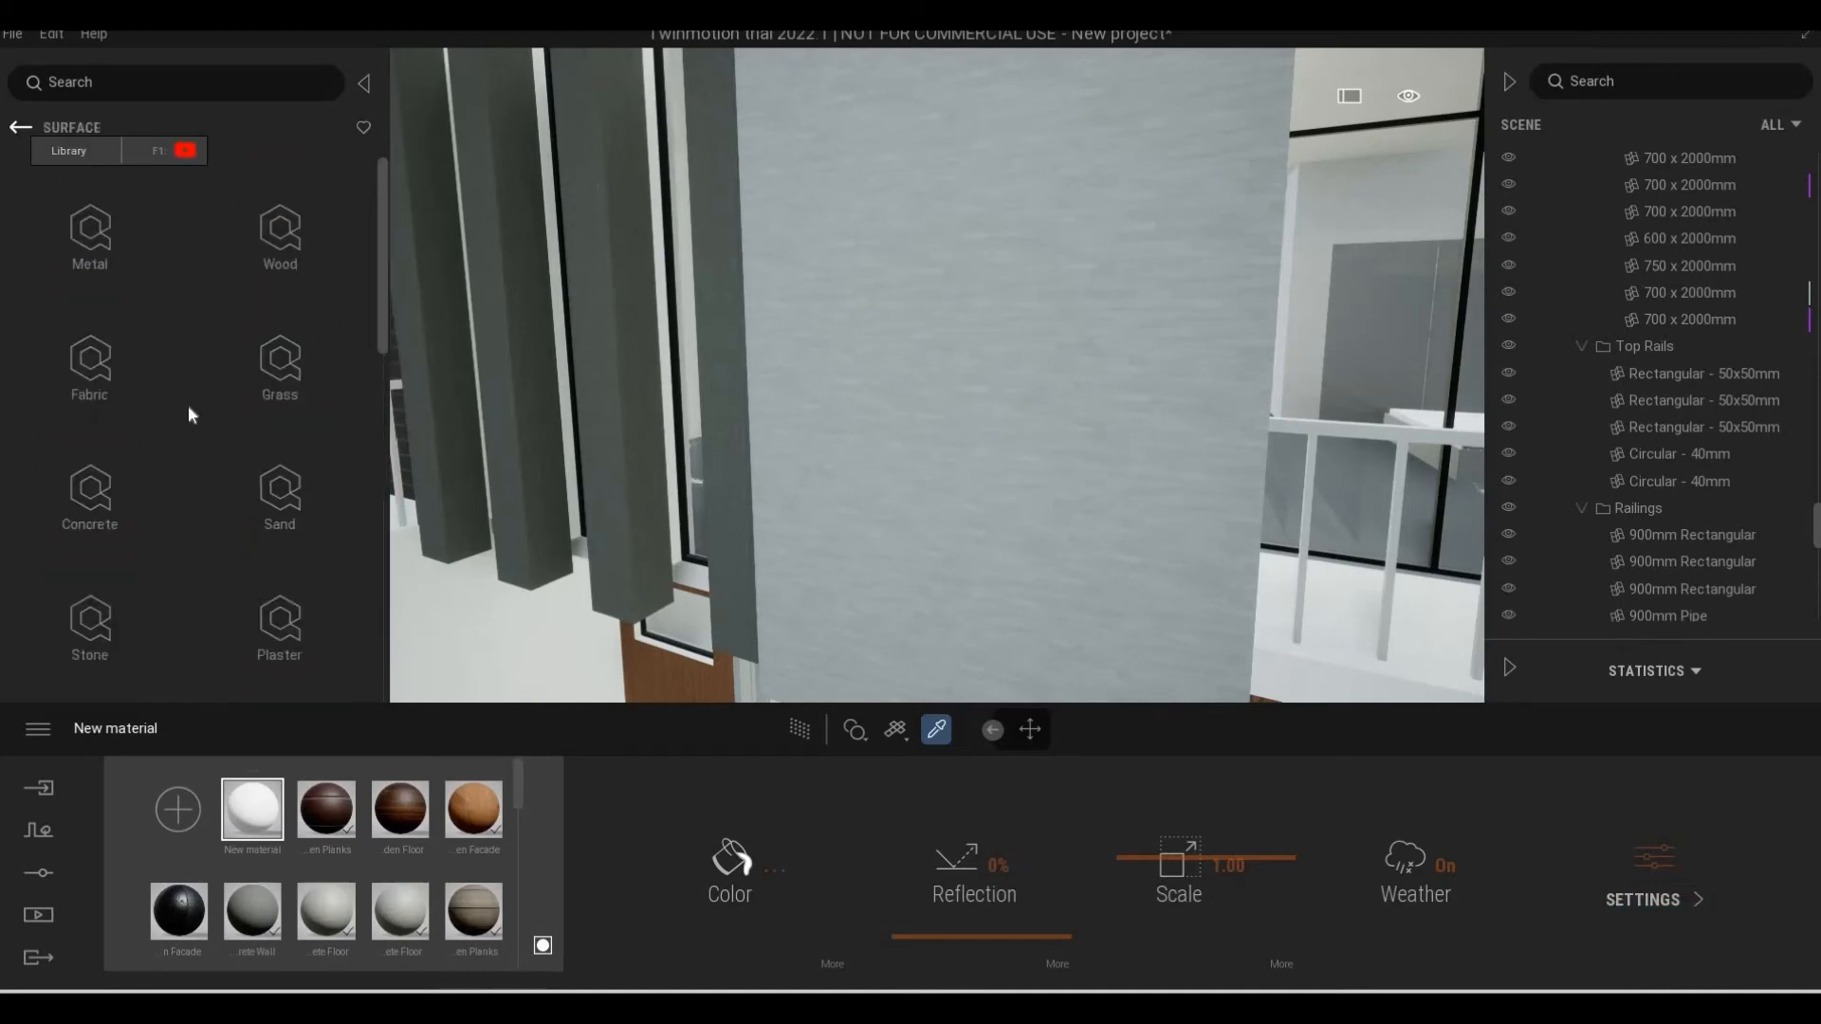
key("s")
key("s")
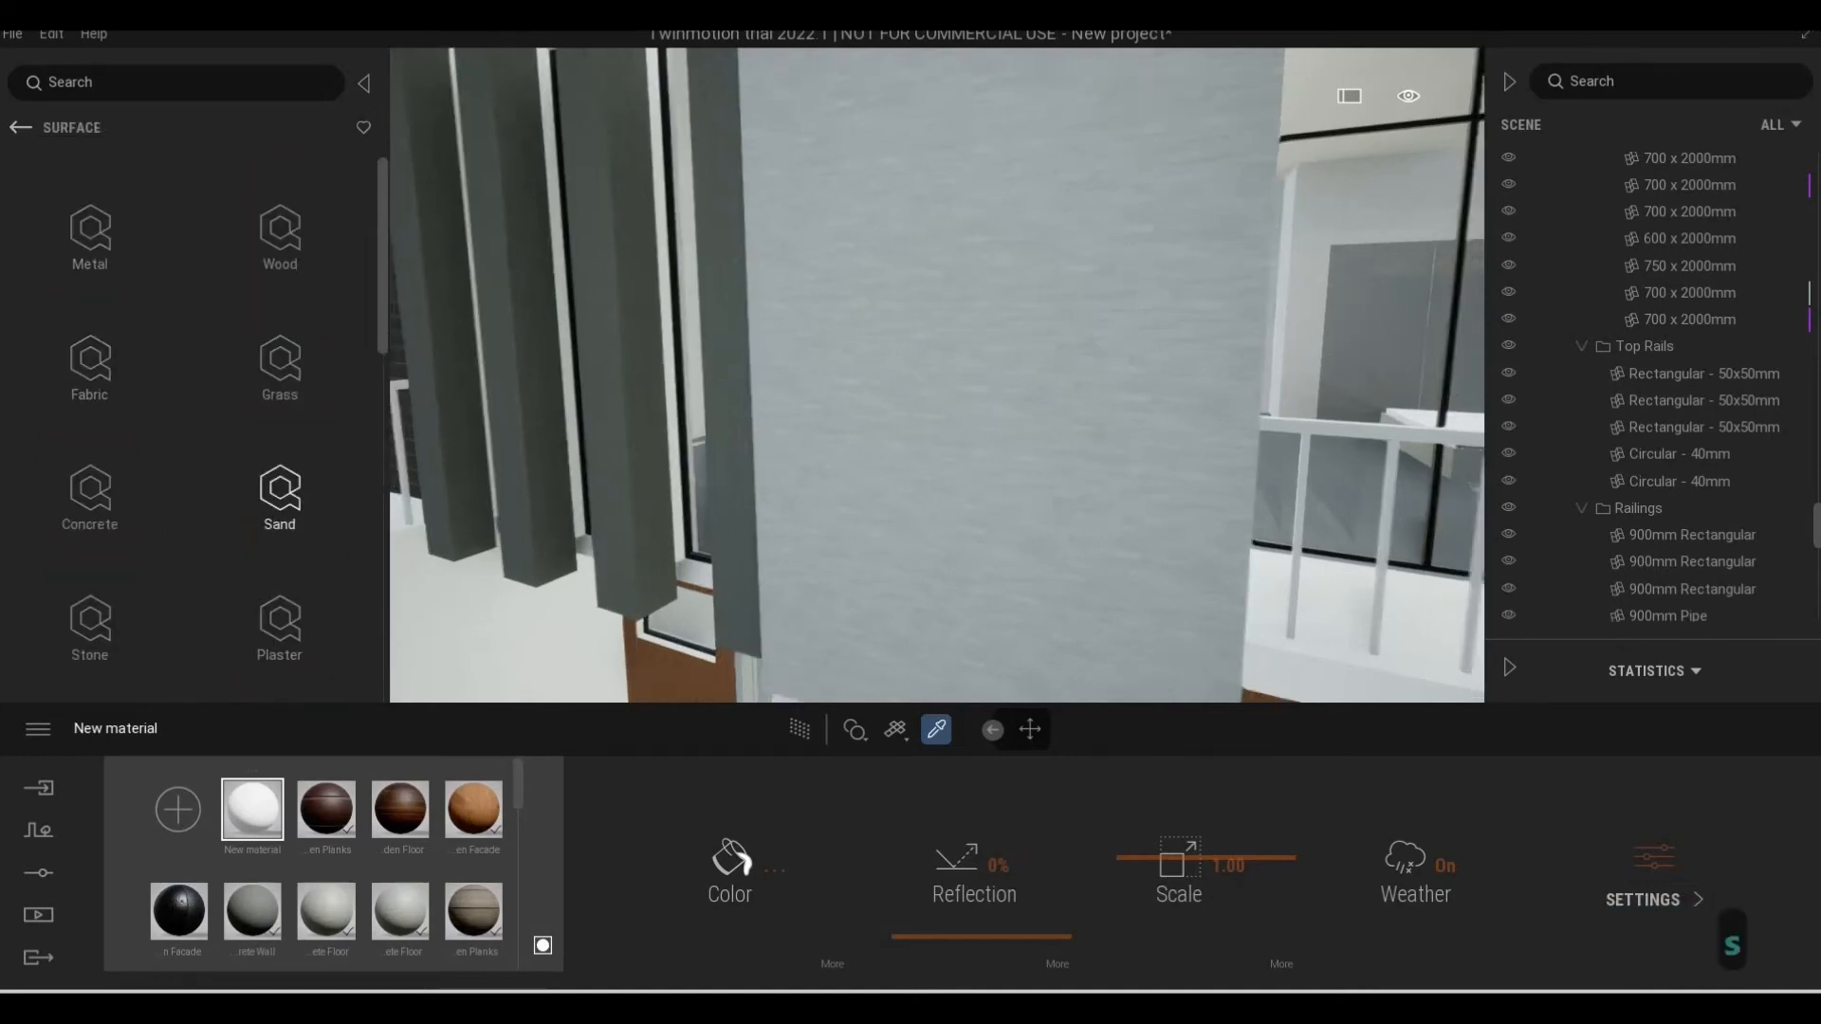
key("a")
key("e")
key("a")
key("w")
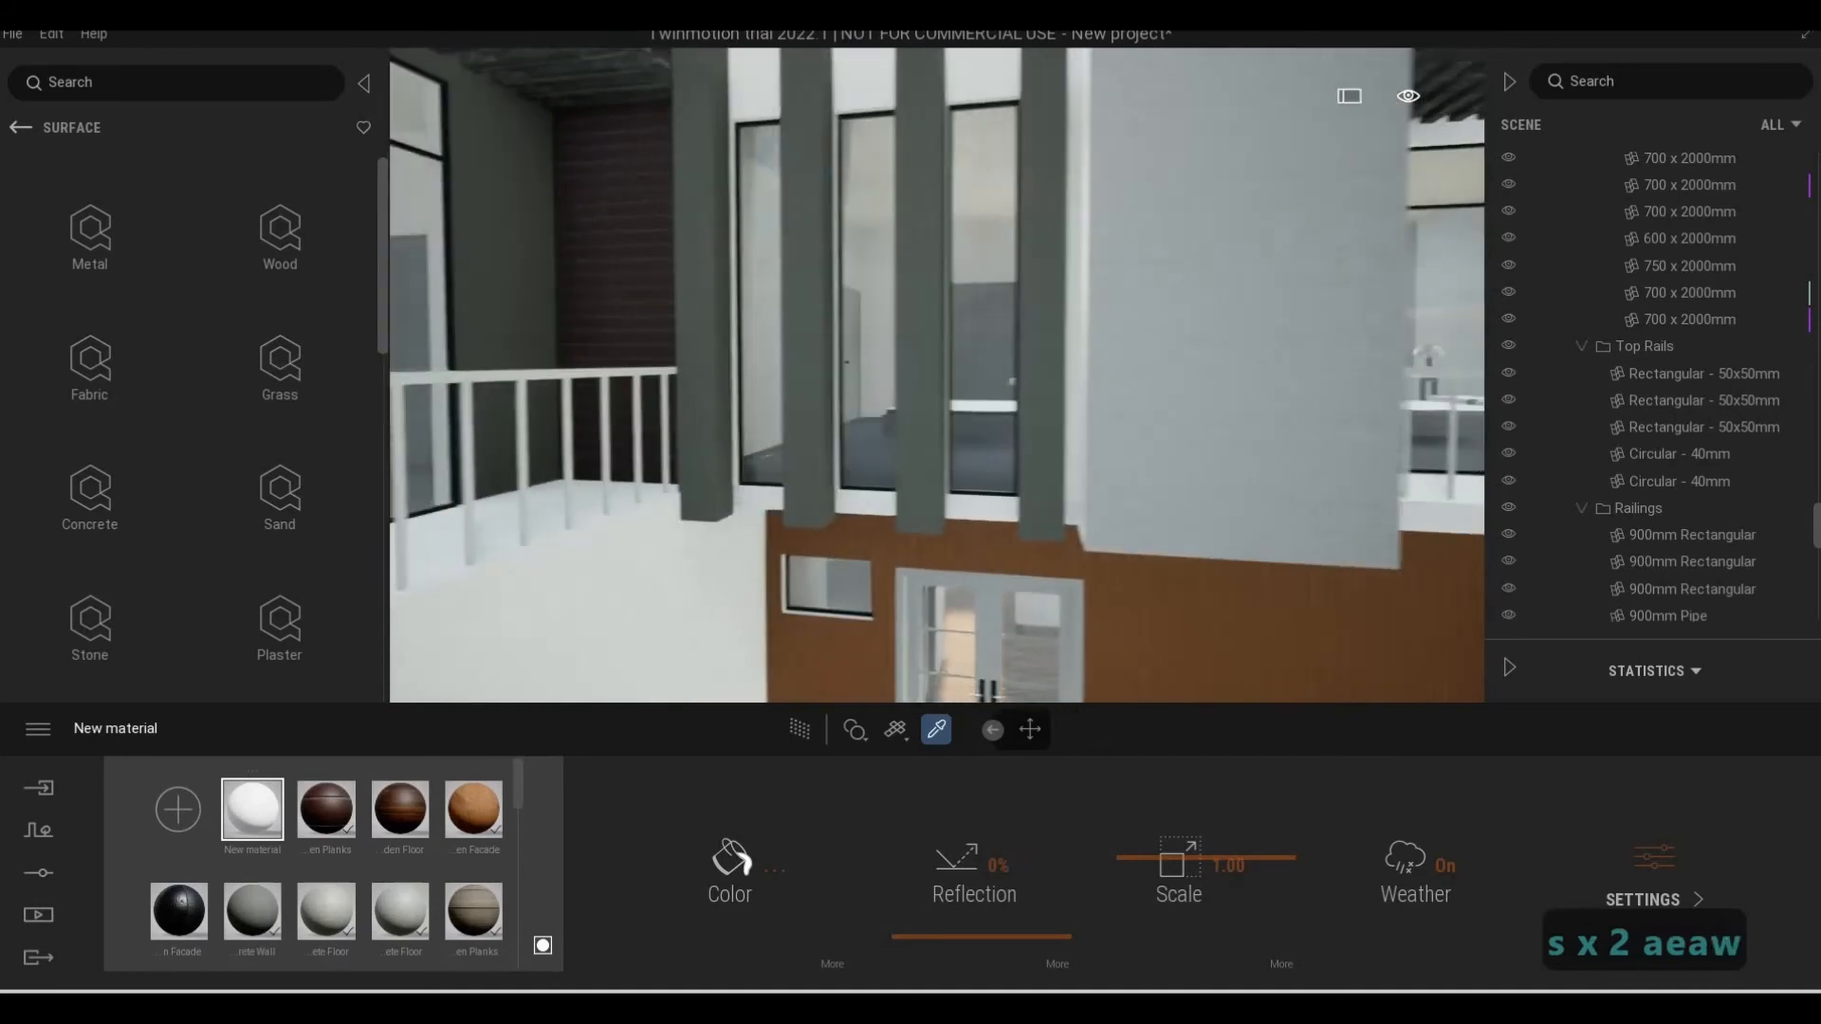
key("a")
key("s")
key("e")
key("d")
key("d")
key("d")
key("d")
key("d")
key("d")
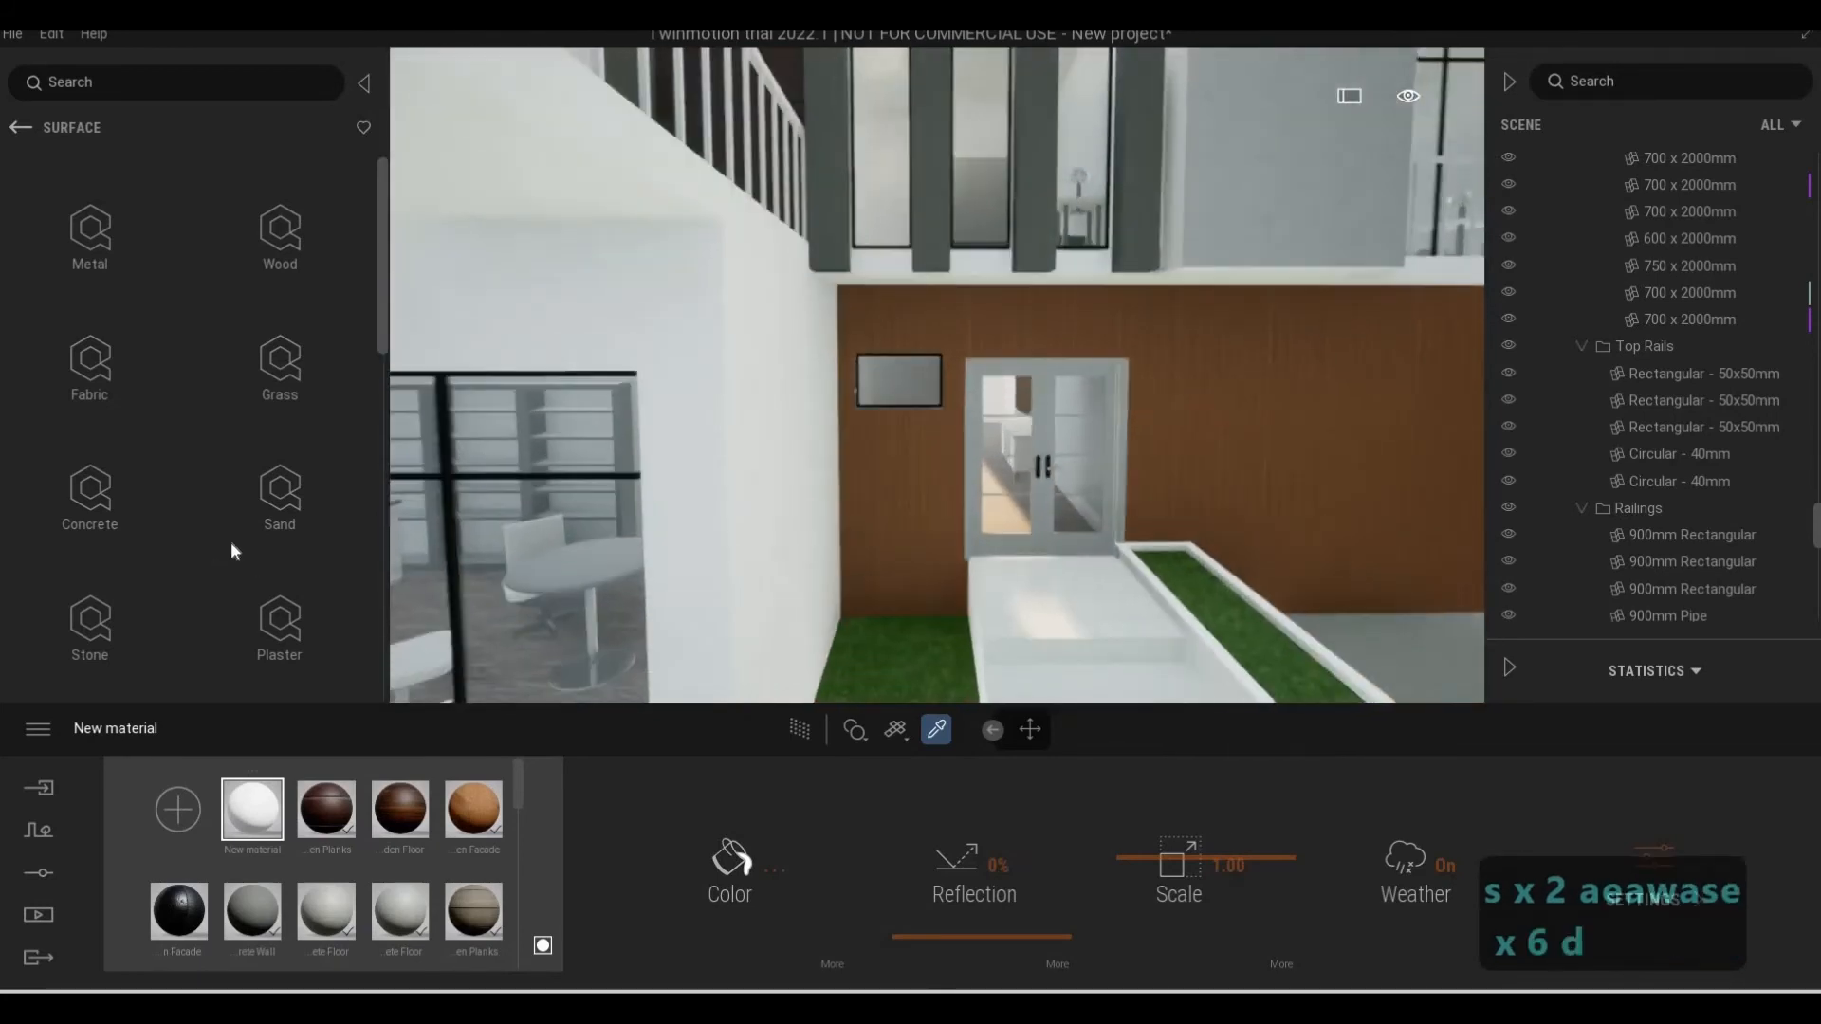
scroll(283, 560, "down", 1)
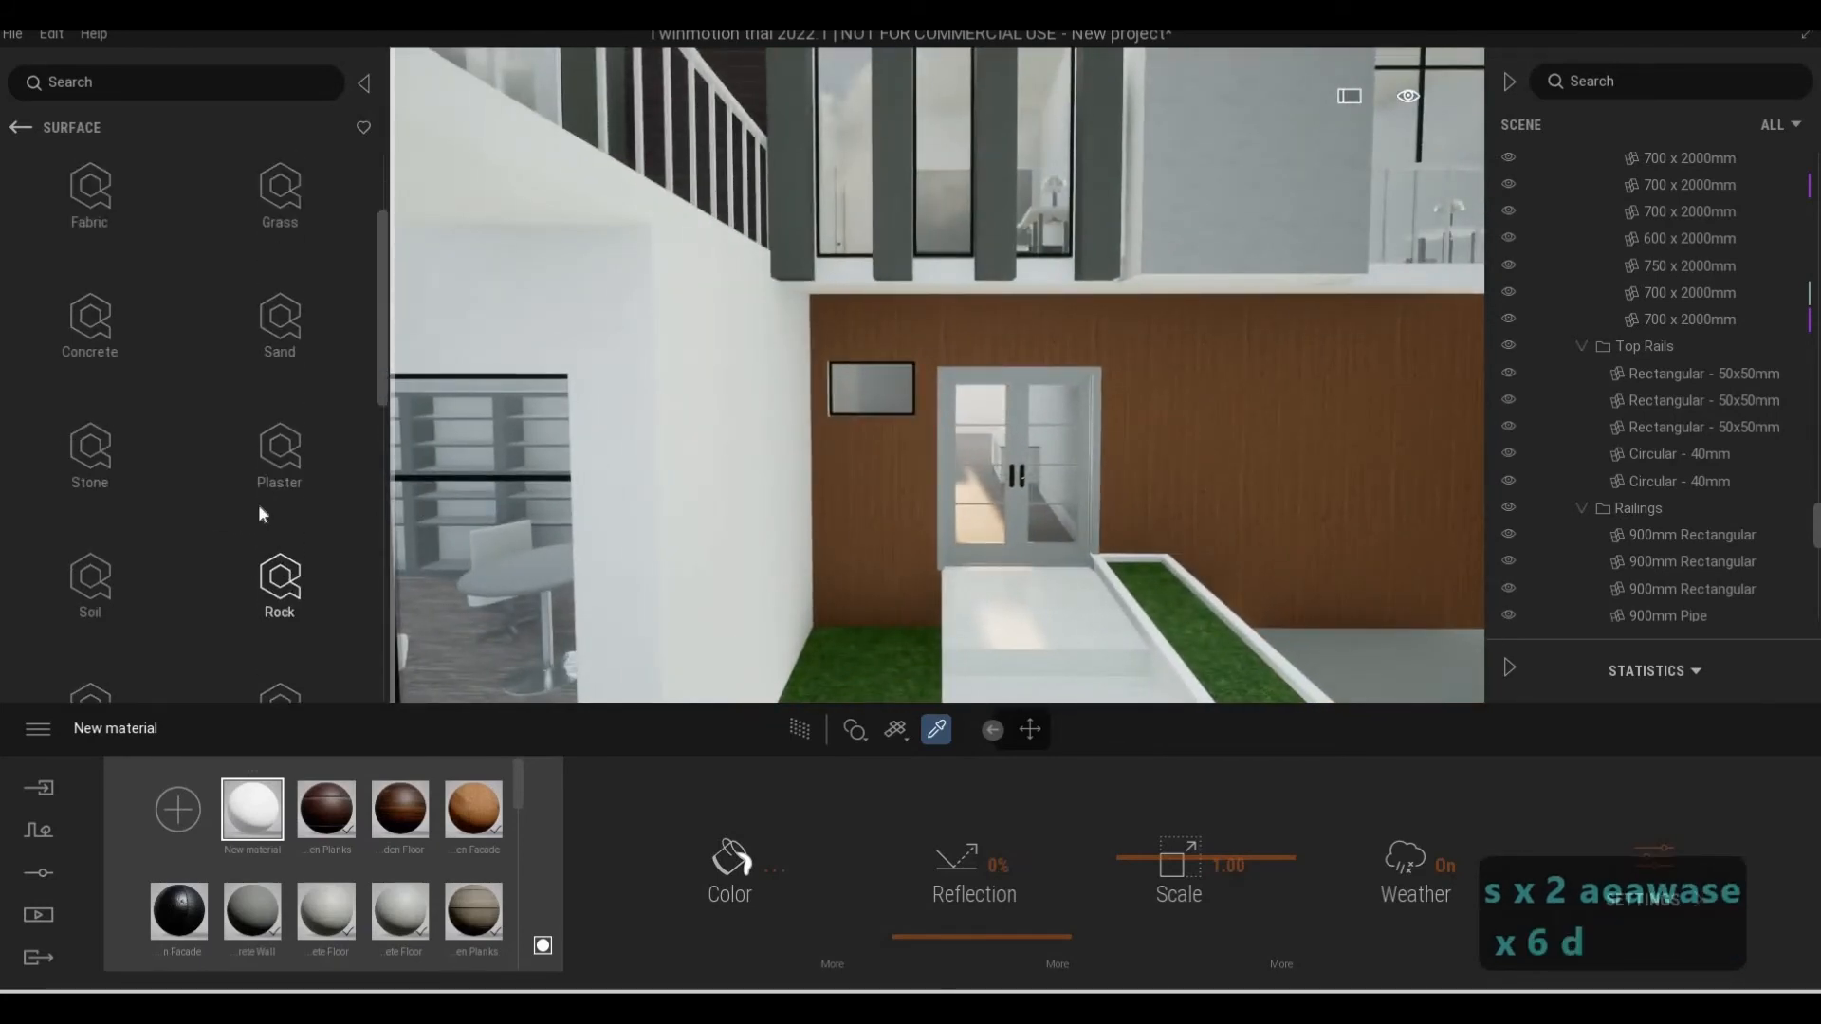
scroll(248, 531, "up", 2)
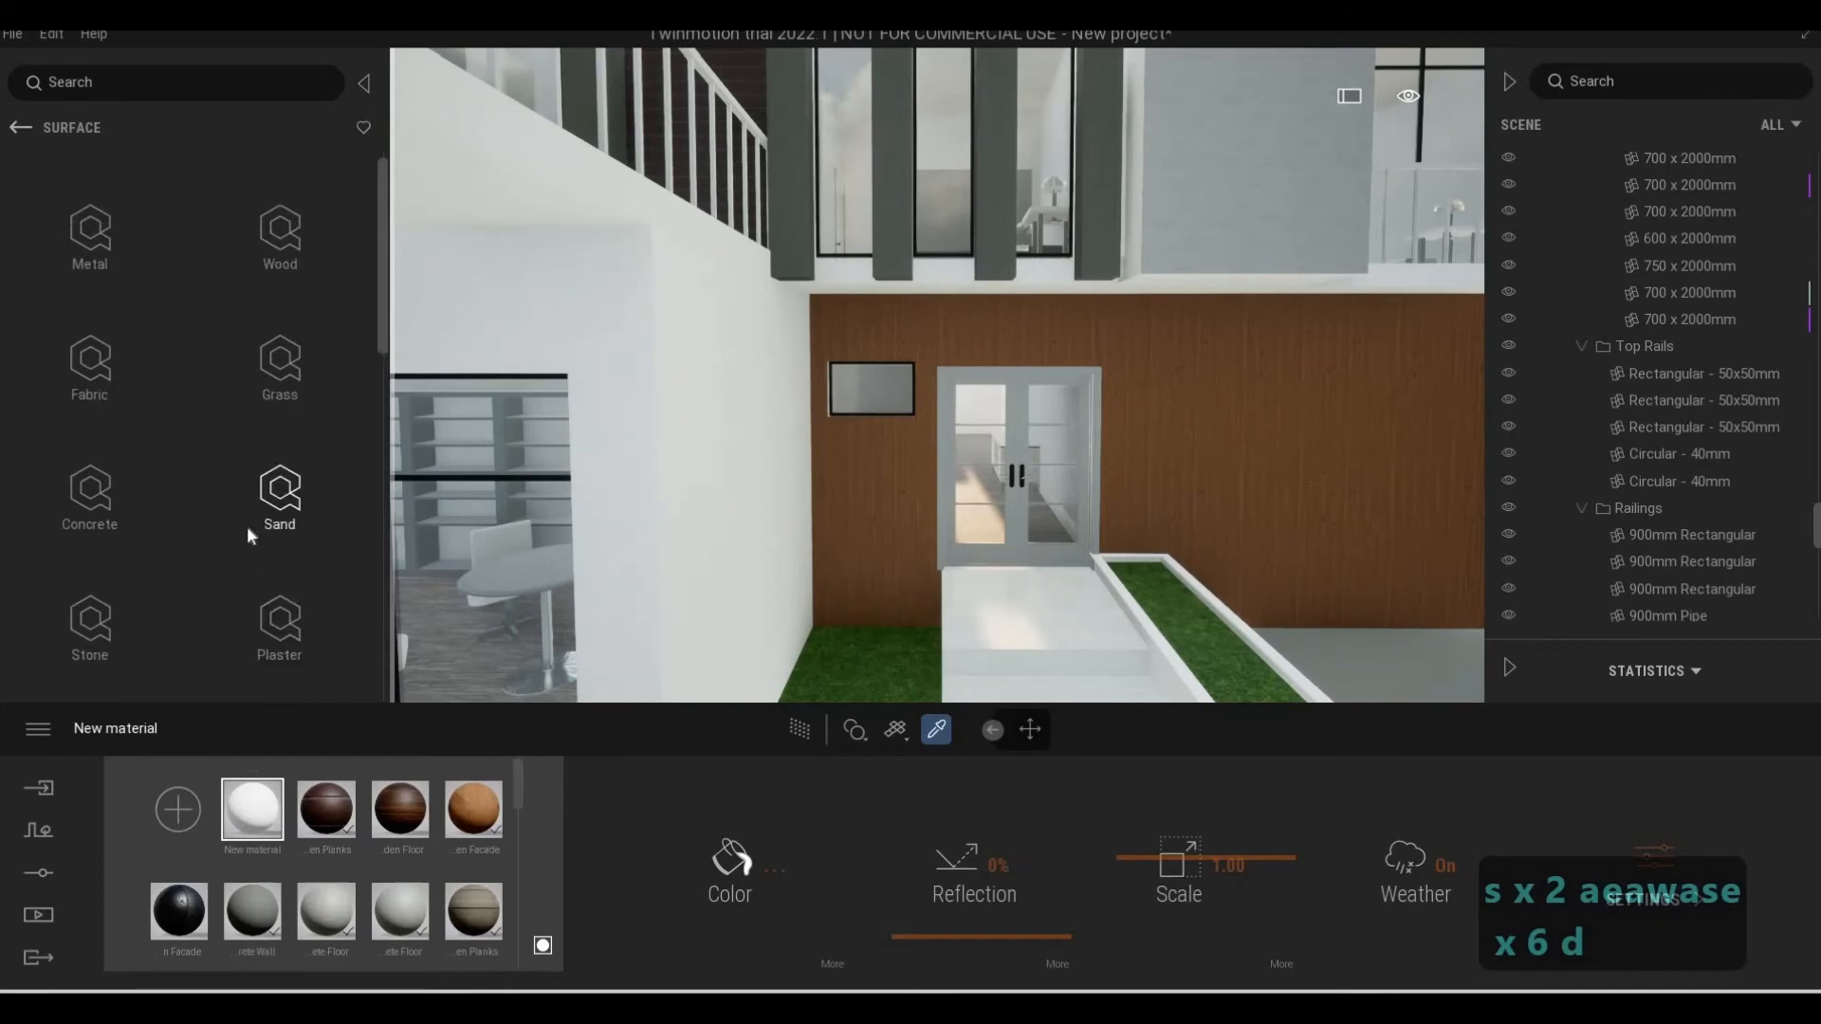
scroll(190, 455, "down", 1)
left_click(91, 336)
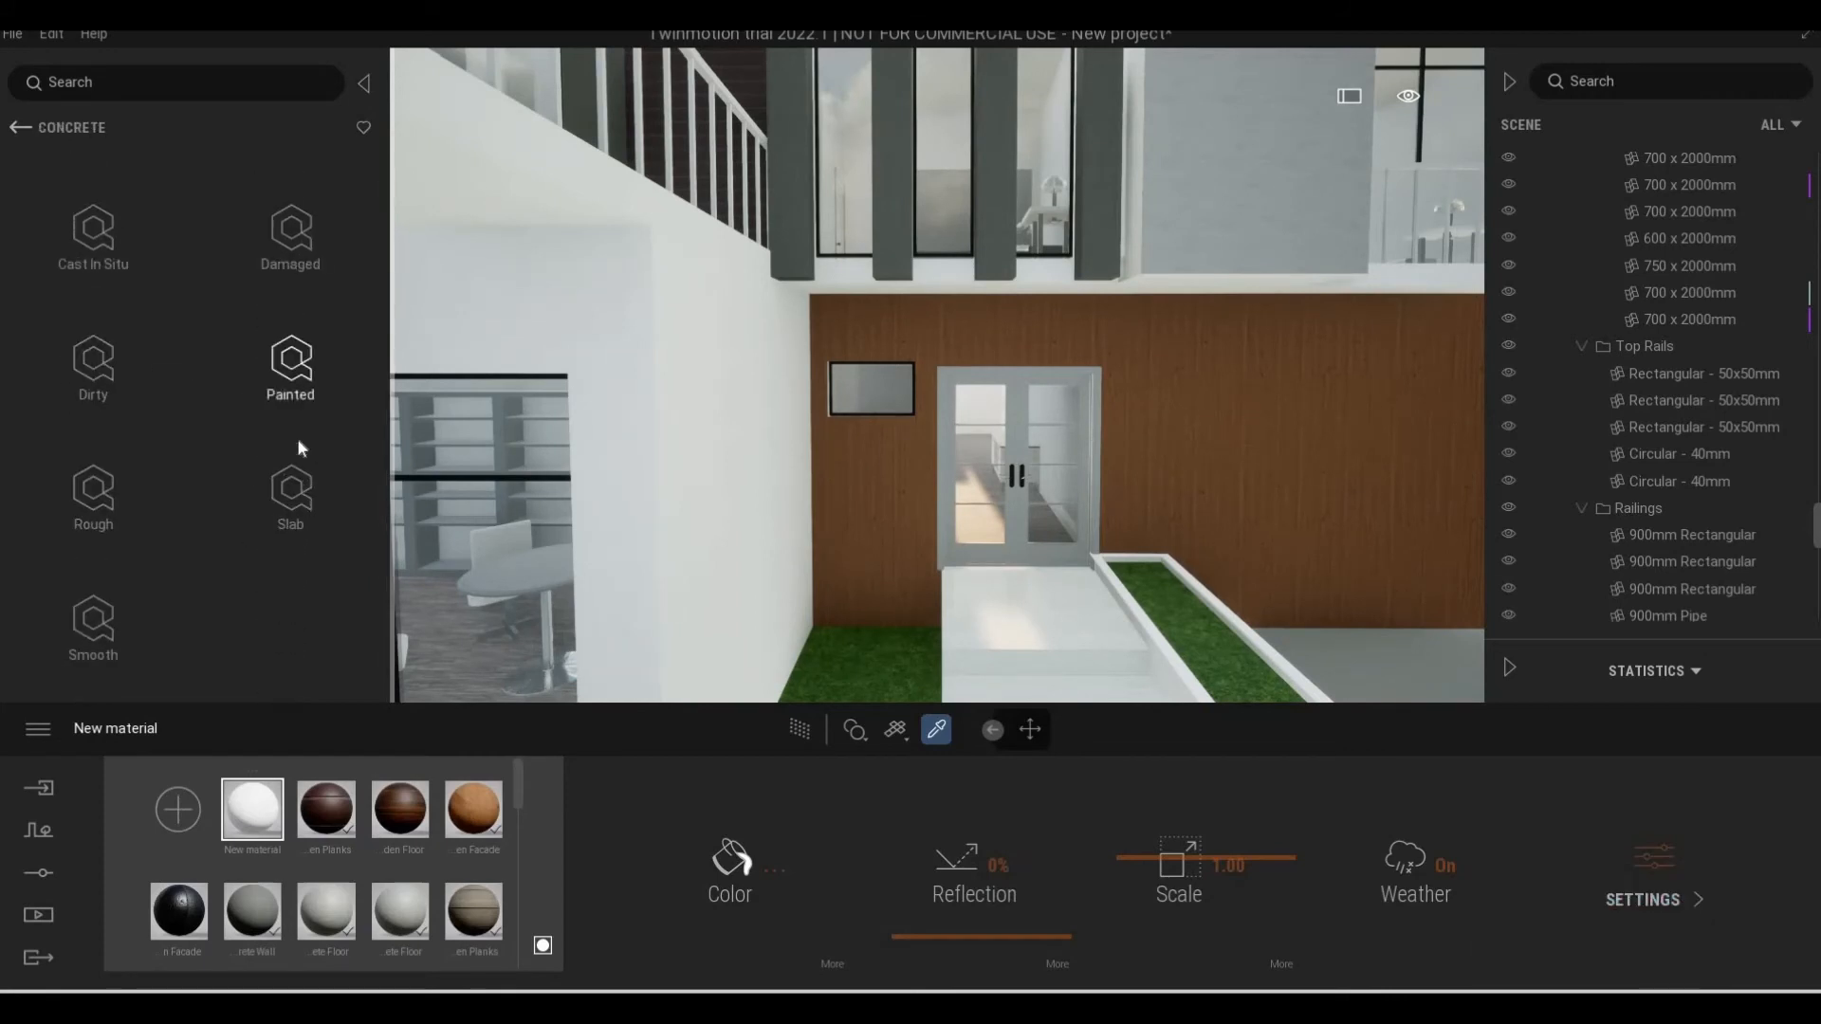
left_click(290, 365)
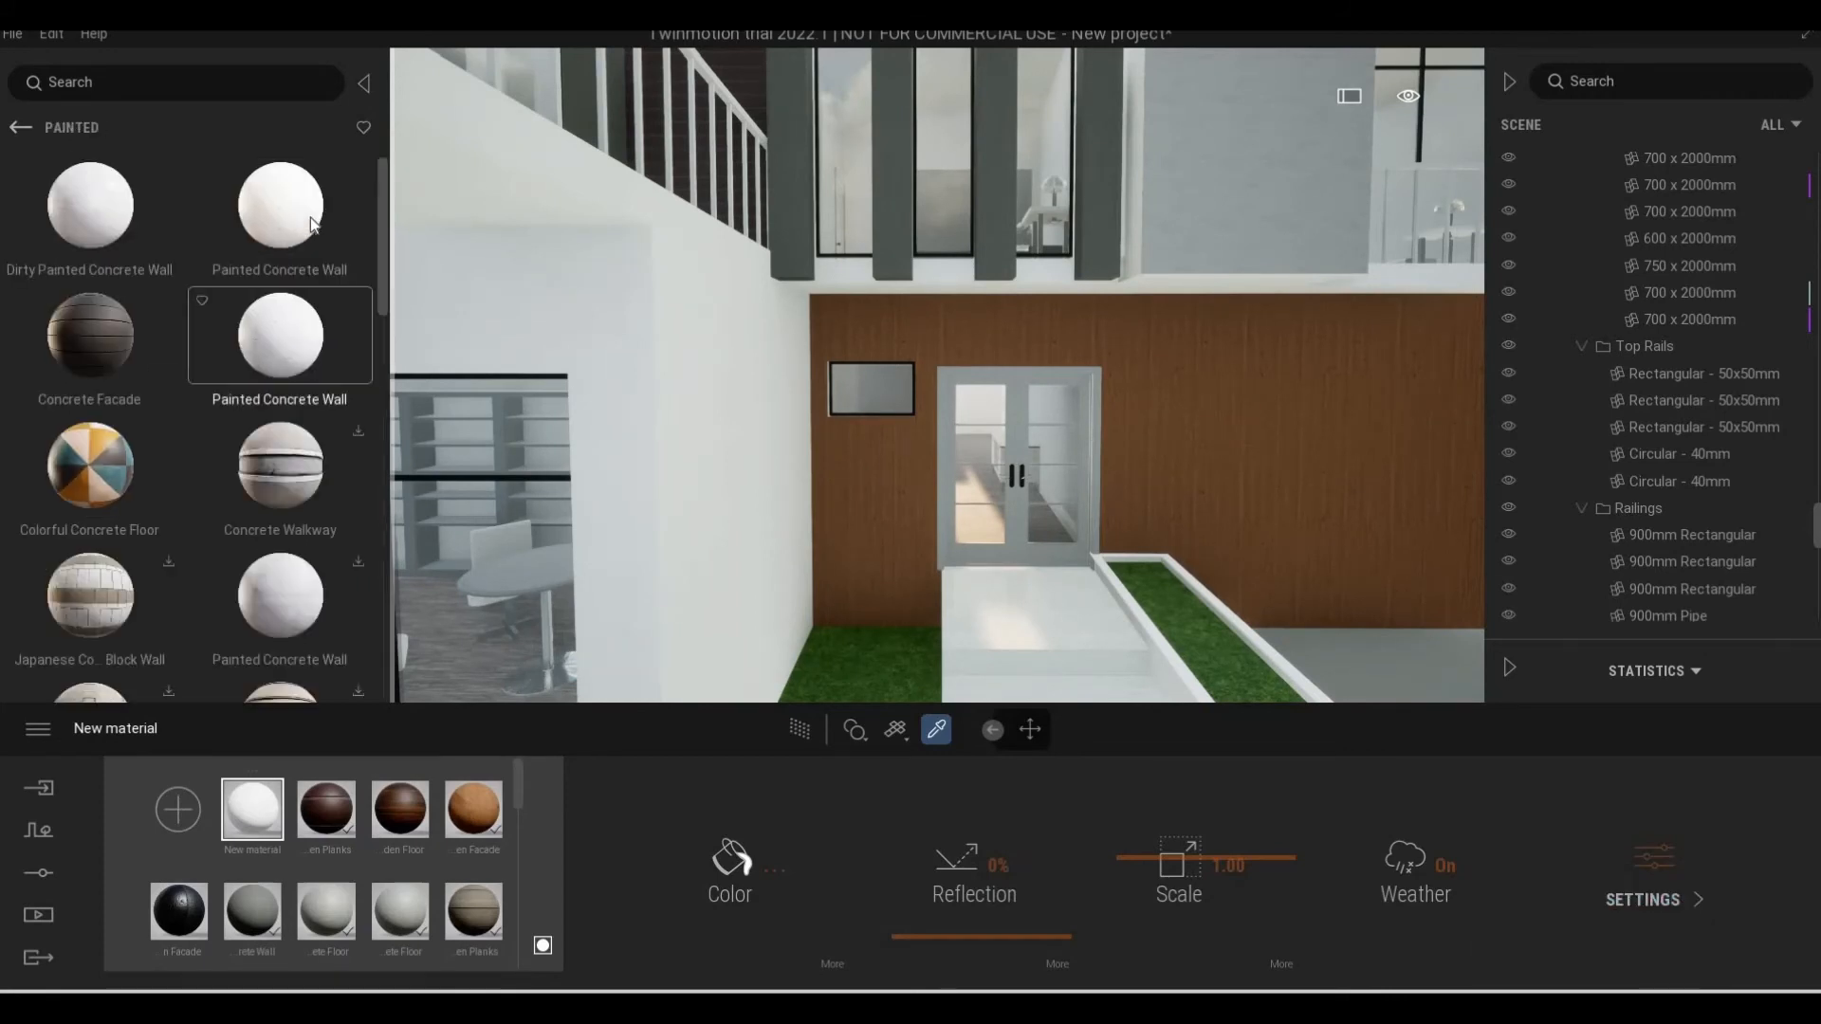
left_click_drag(282, 208, 679, 391)
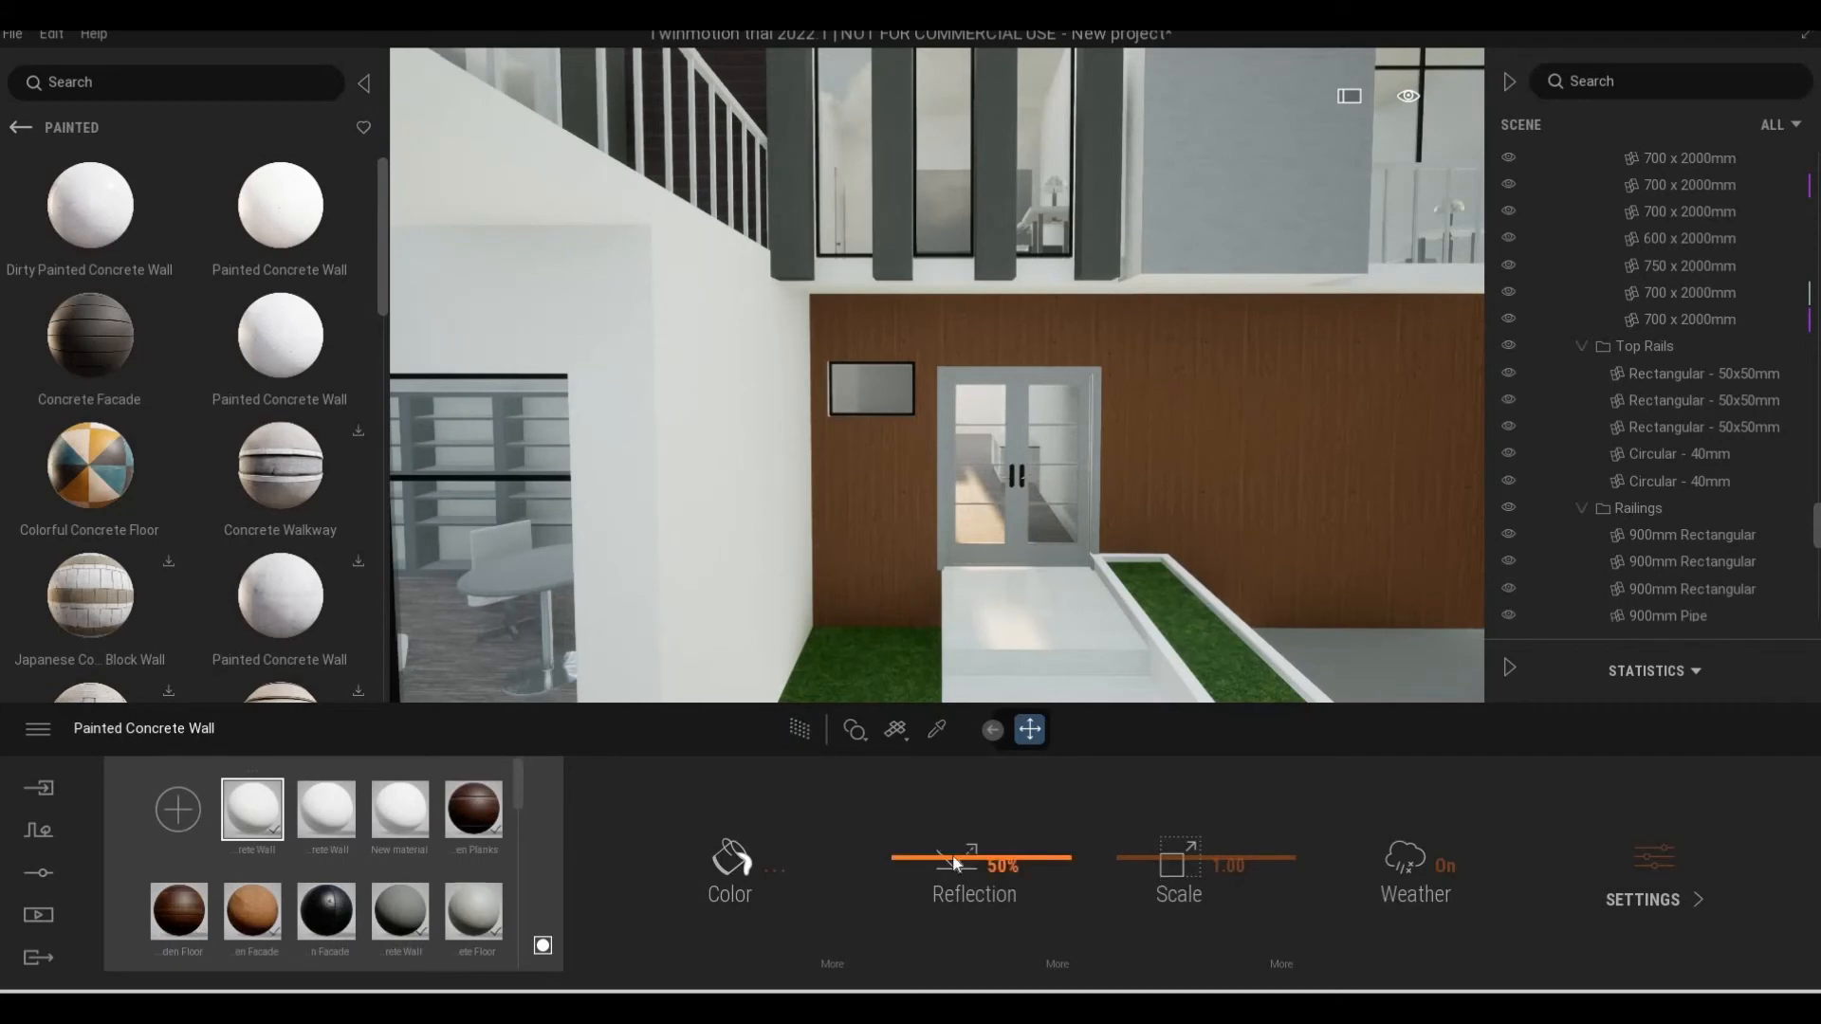
Darken the Painted Concrete Wall material's colour to the grey 9D9D9D
left_click(756, 844)
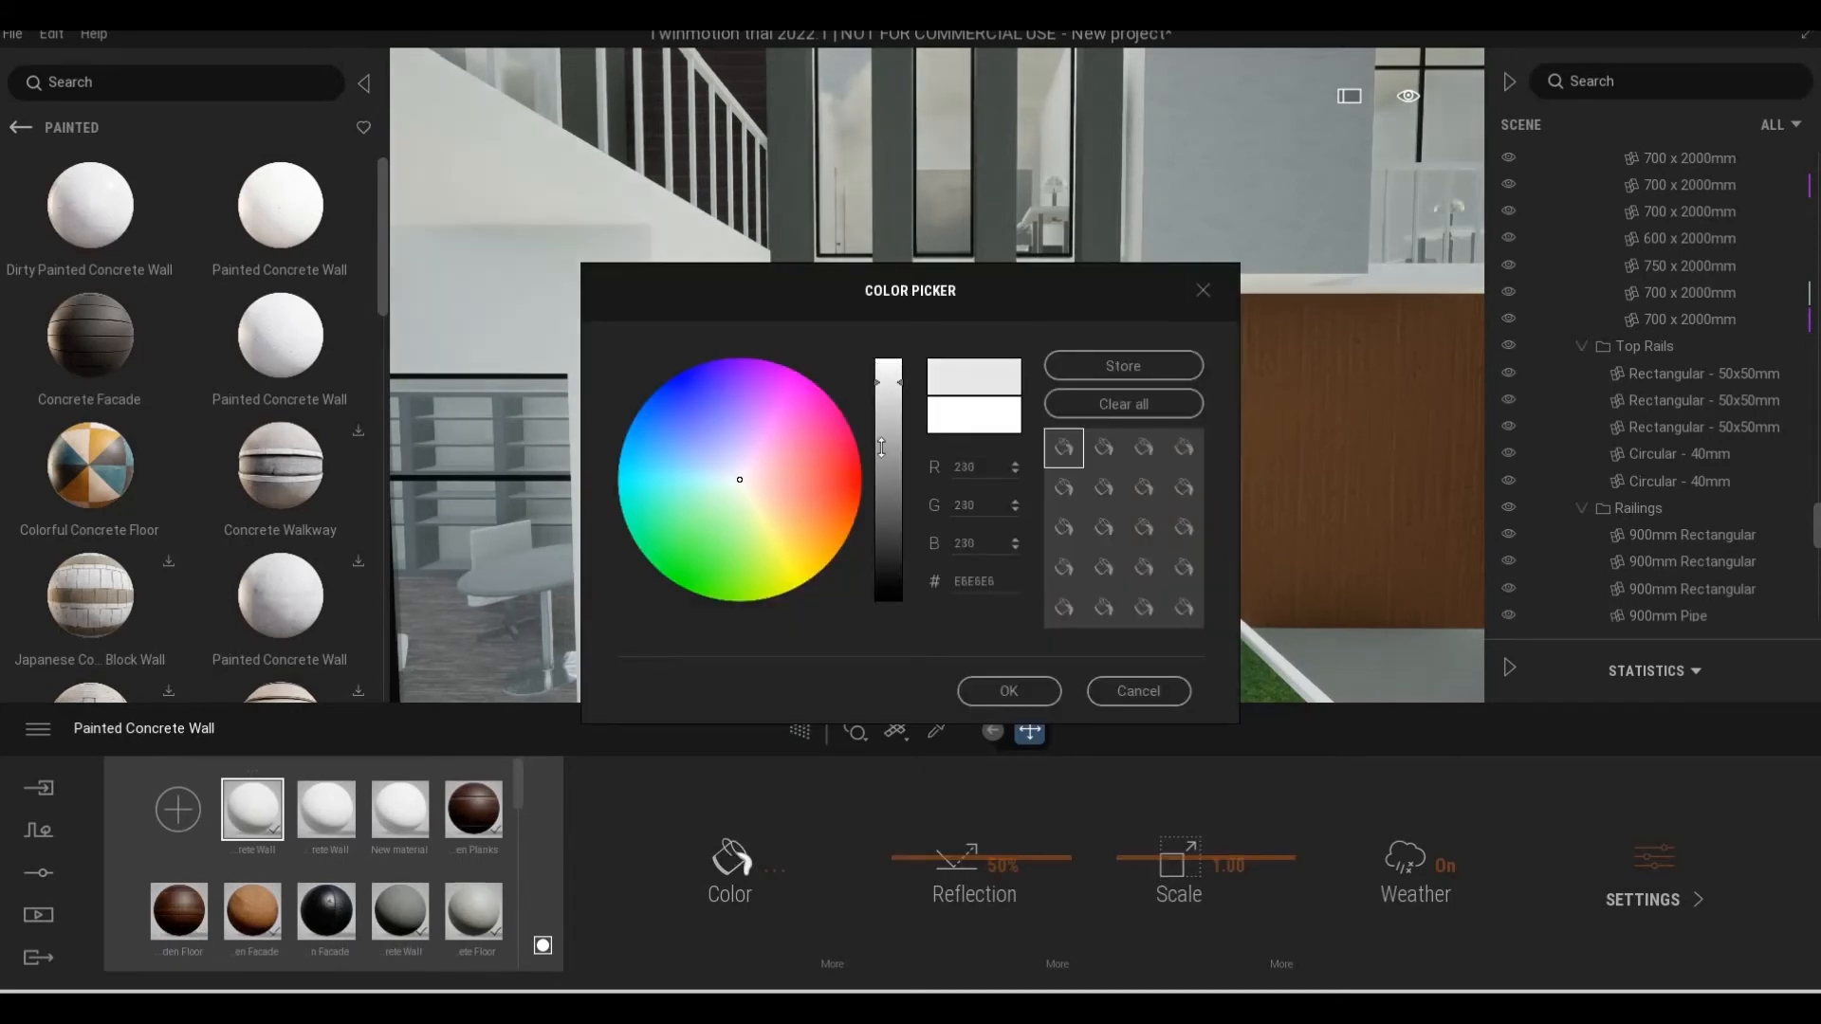
left_click(882, 448)
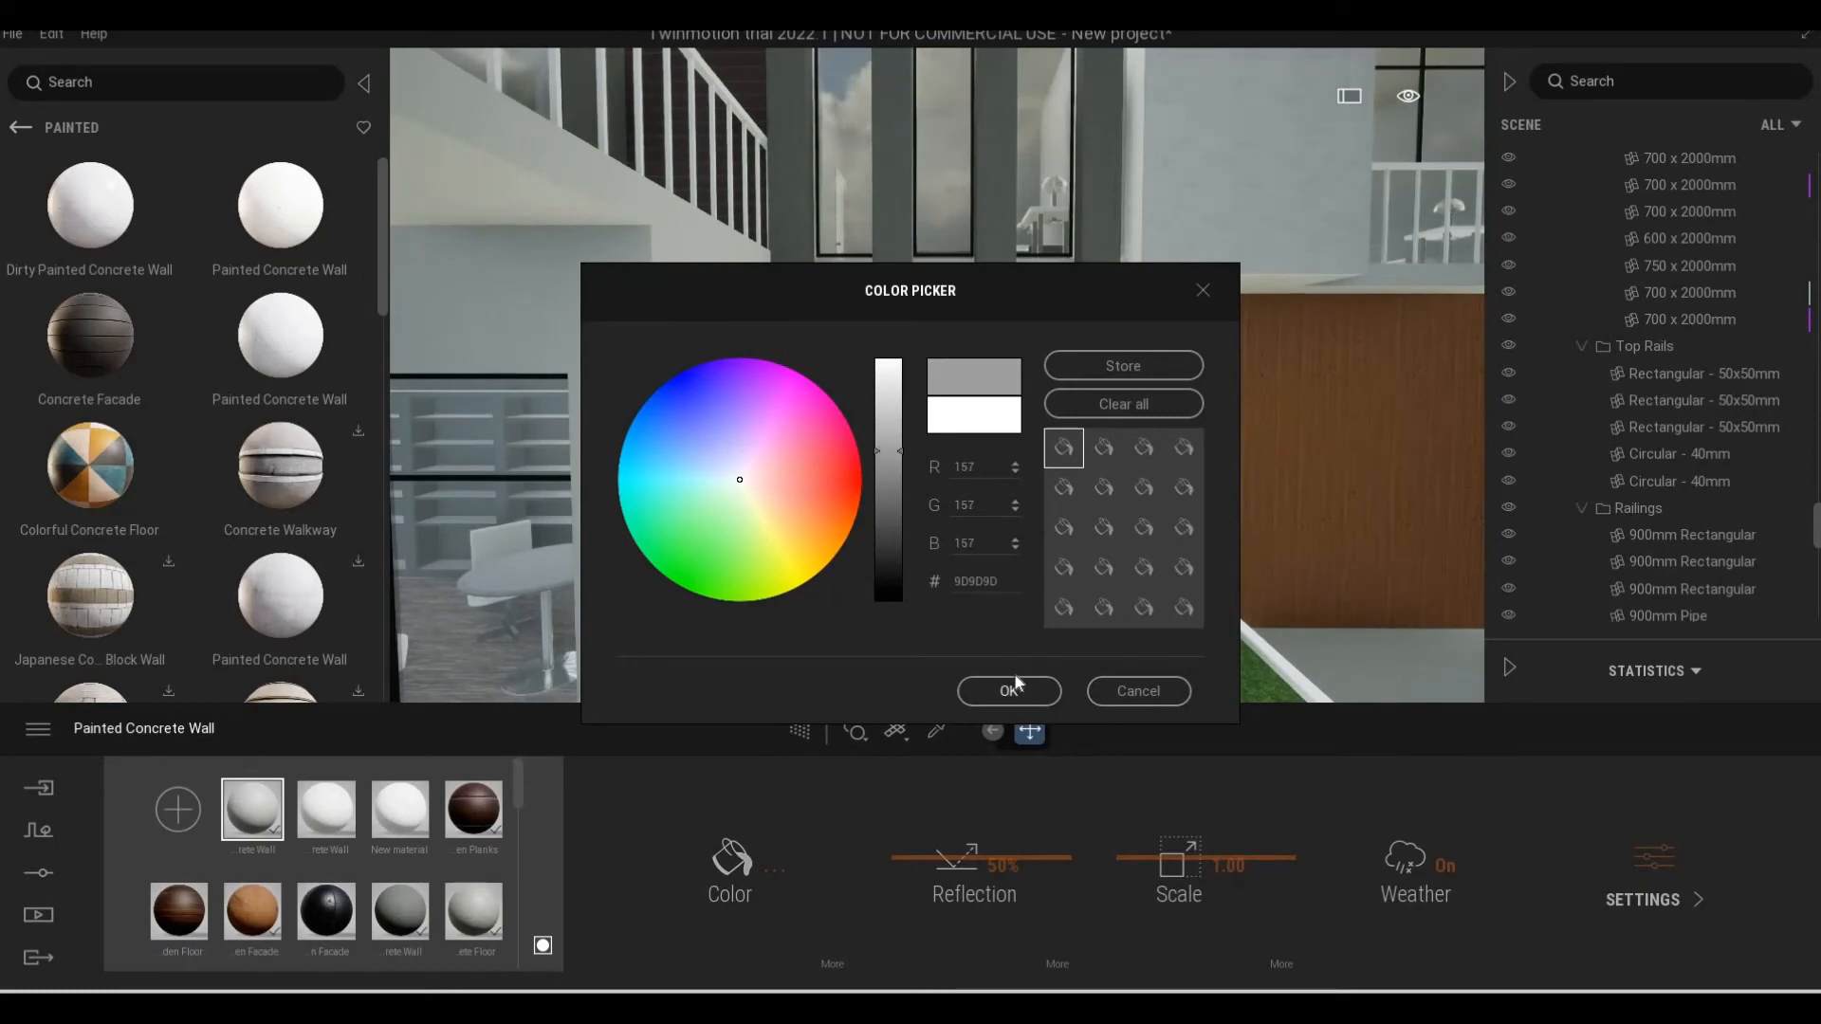
left_click(1009, 689)
Examine the recoloured wall around the ground-floor window and the larger balcony with its railing
key("s")
key("q")
key("a")
key("a")
key("a")
key("a")
key("a")
key("a")
key("e")
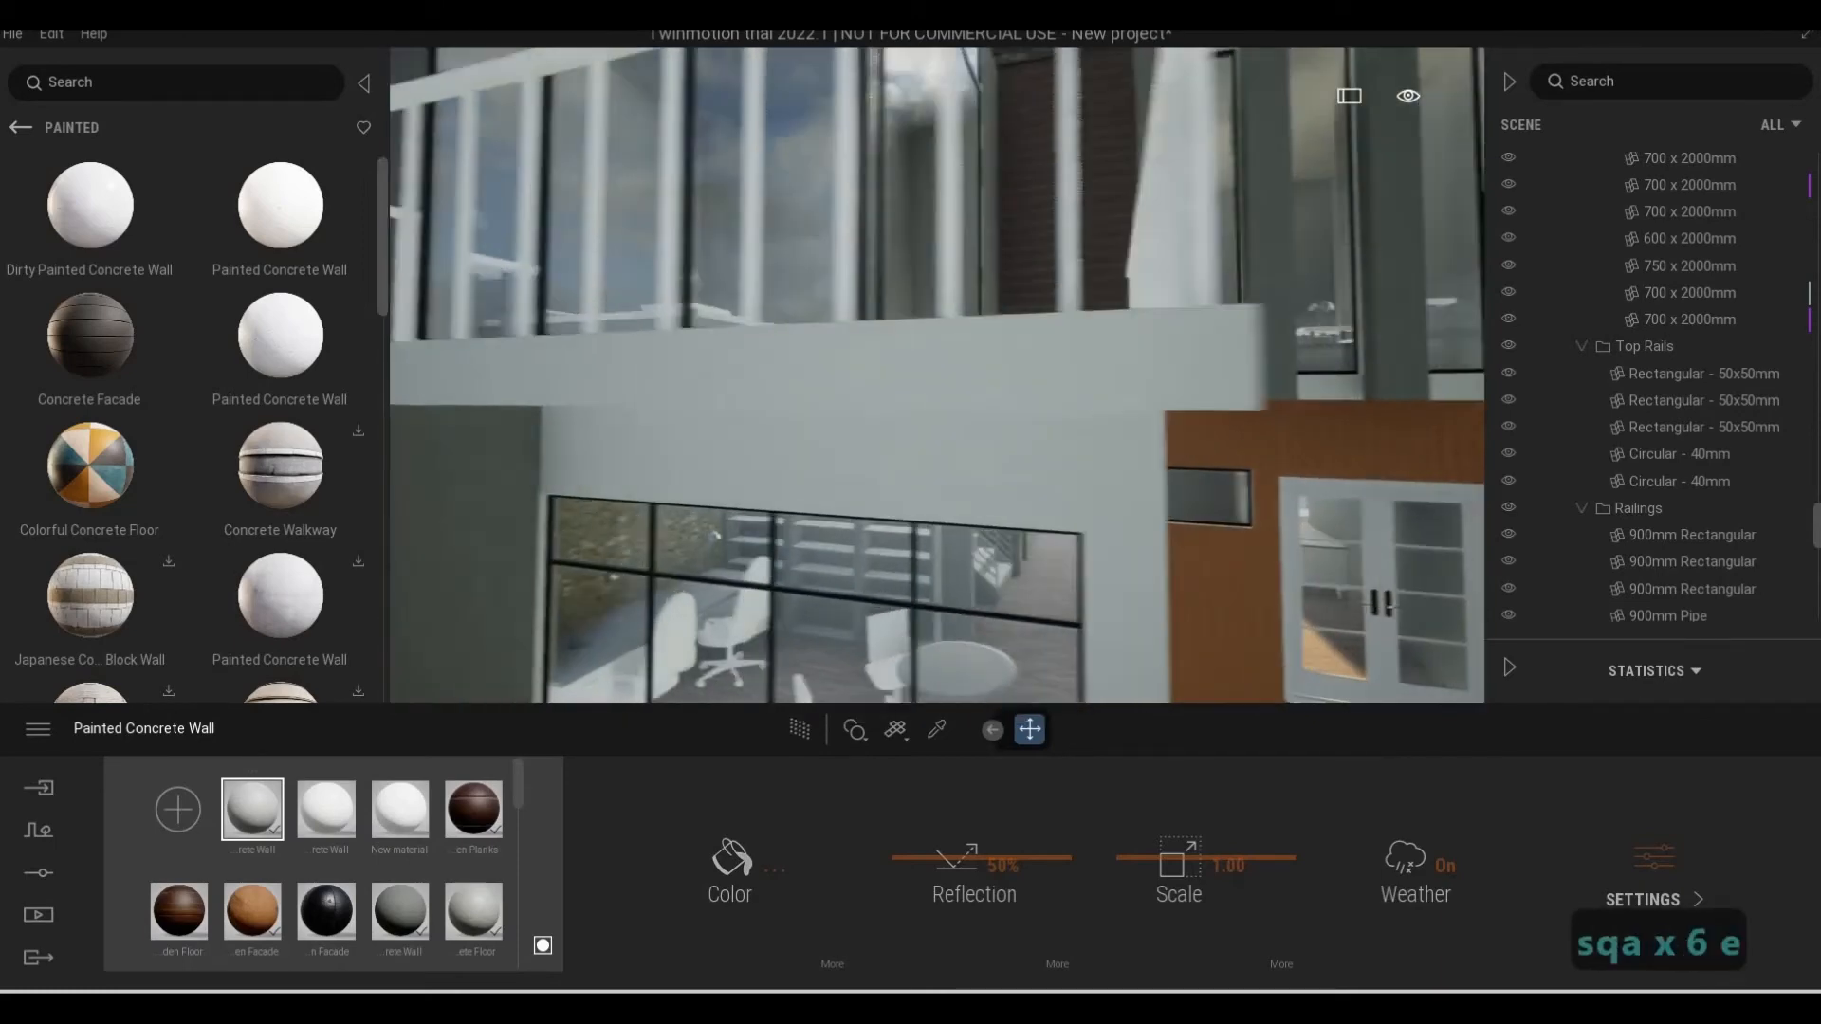
key("w")
key("q")
key("s")
key("a")
key("a")
key("a")
key("a")
key("a")
key("a")
key("a")
key("a")
key("a")
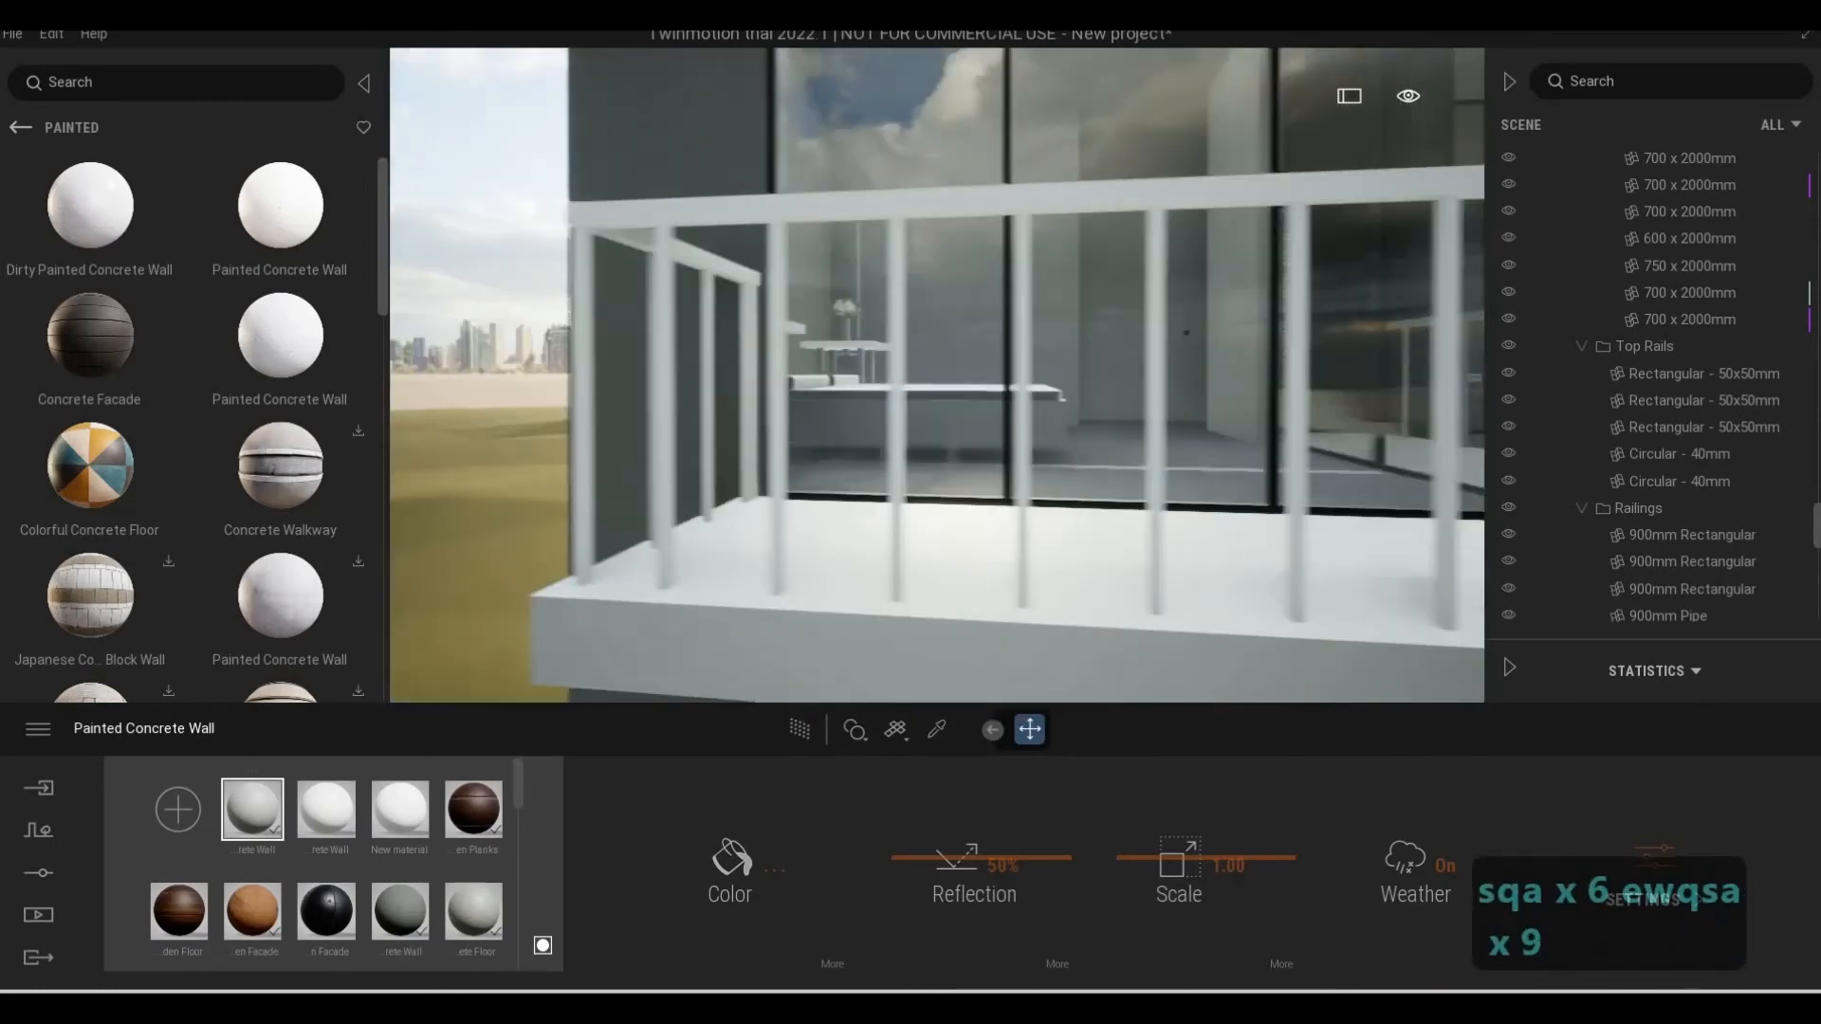
Examine the whole front facade from the larger balcony across to the stone-clad wall at the small balcony
key("q")
key("q")
key("s")
key("d")
key("d")
key("d")
key("d")
key("d")
key("d")
key("d")
key("d")
key("d")
key("w")
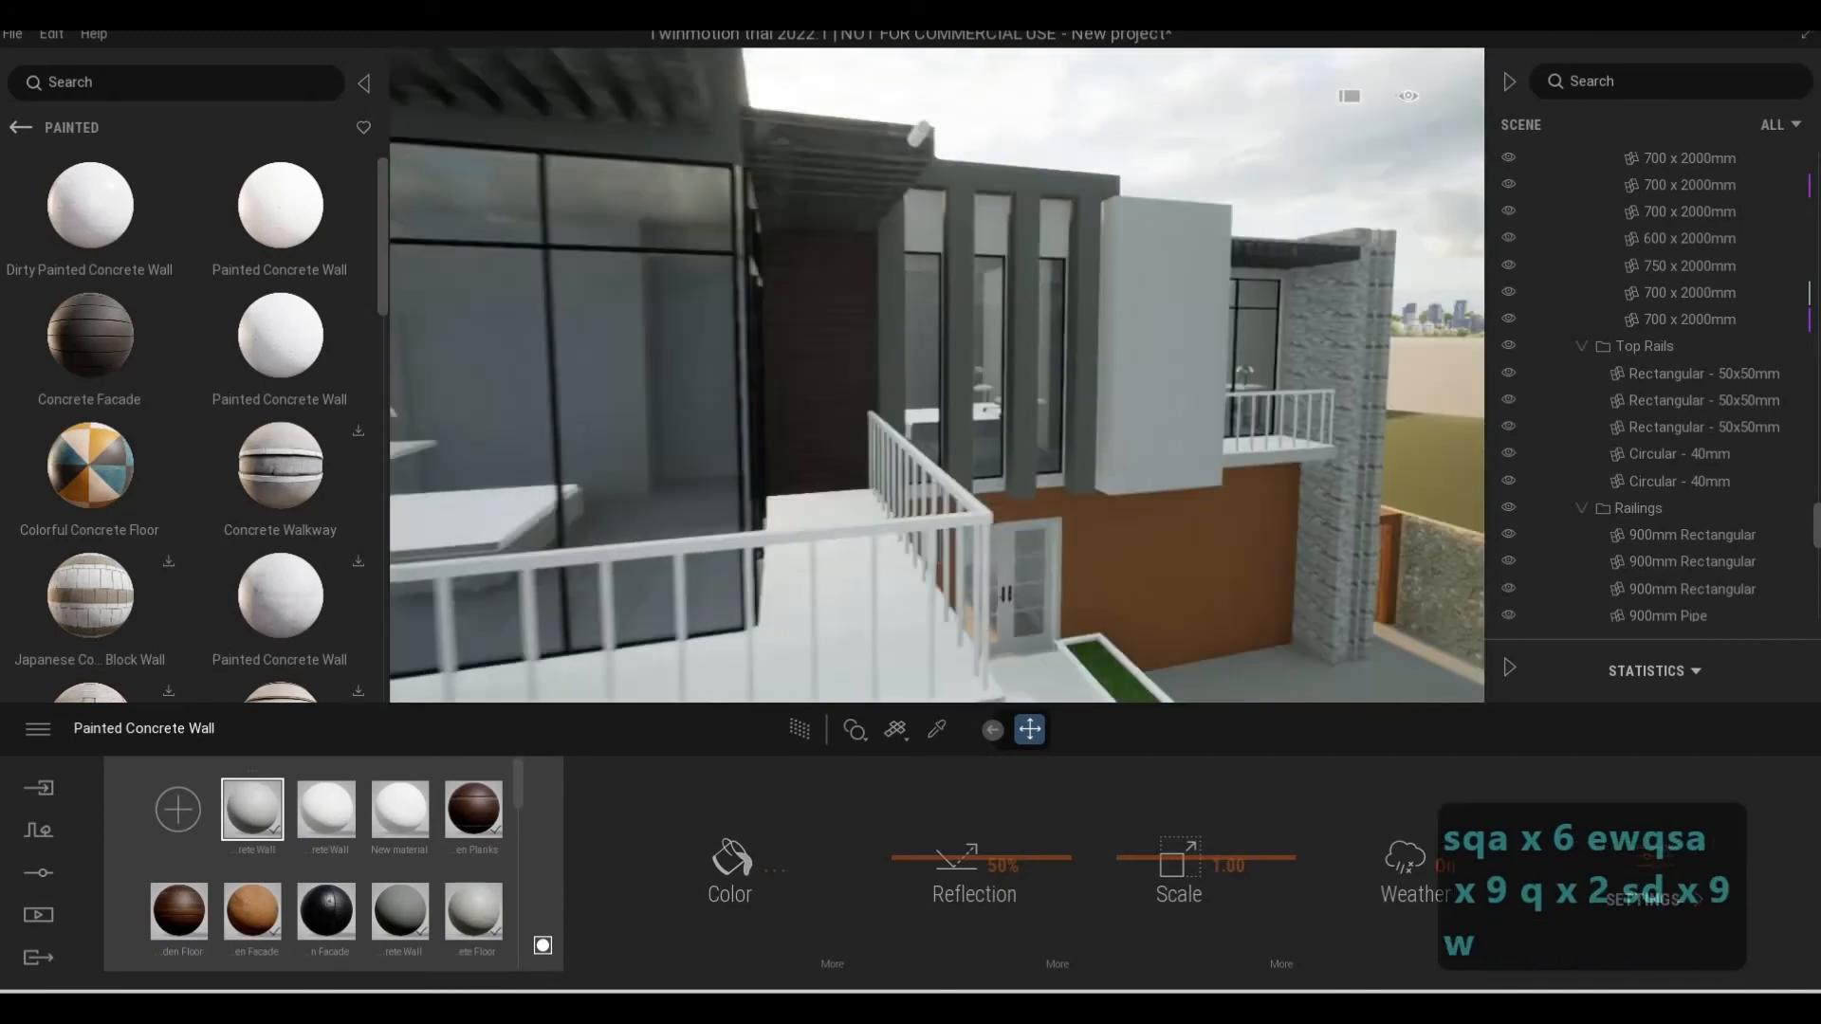
key("e")
key("s")
key("d")
key("d")
key("d")
key("d")
key("d")
key("d")
key("d")
key("d")
key("d")
key("d")
key("d")
key("d")
key("d")
key("d")
key("d")
key("d")
key("e")
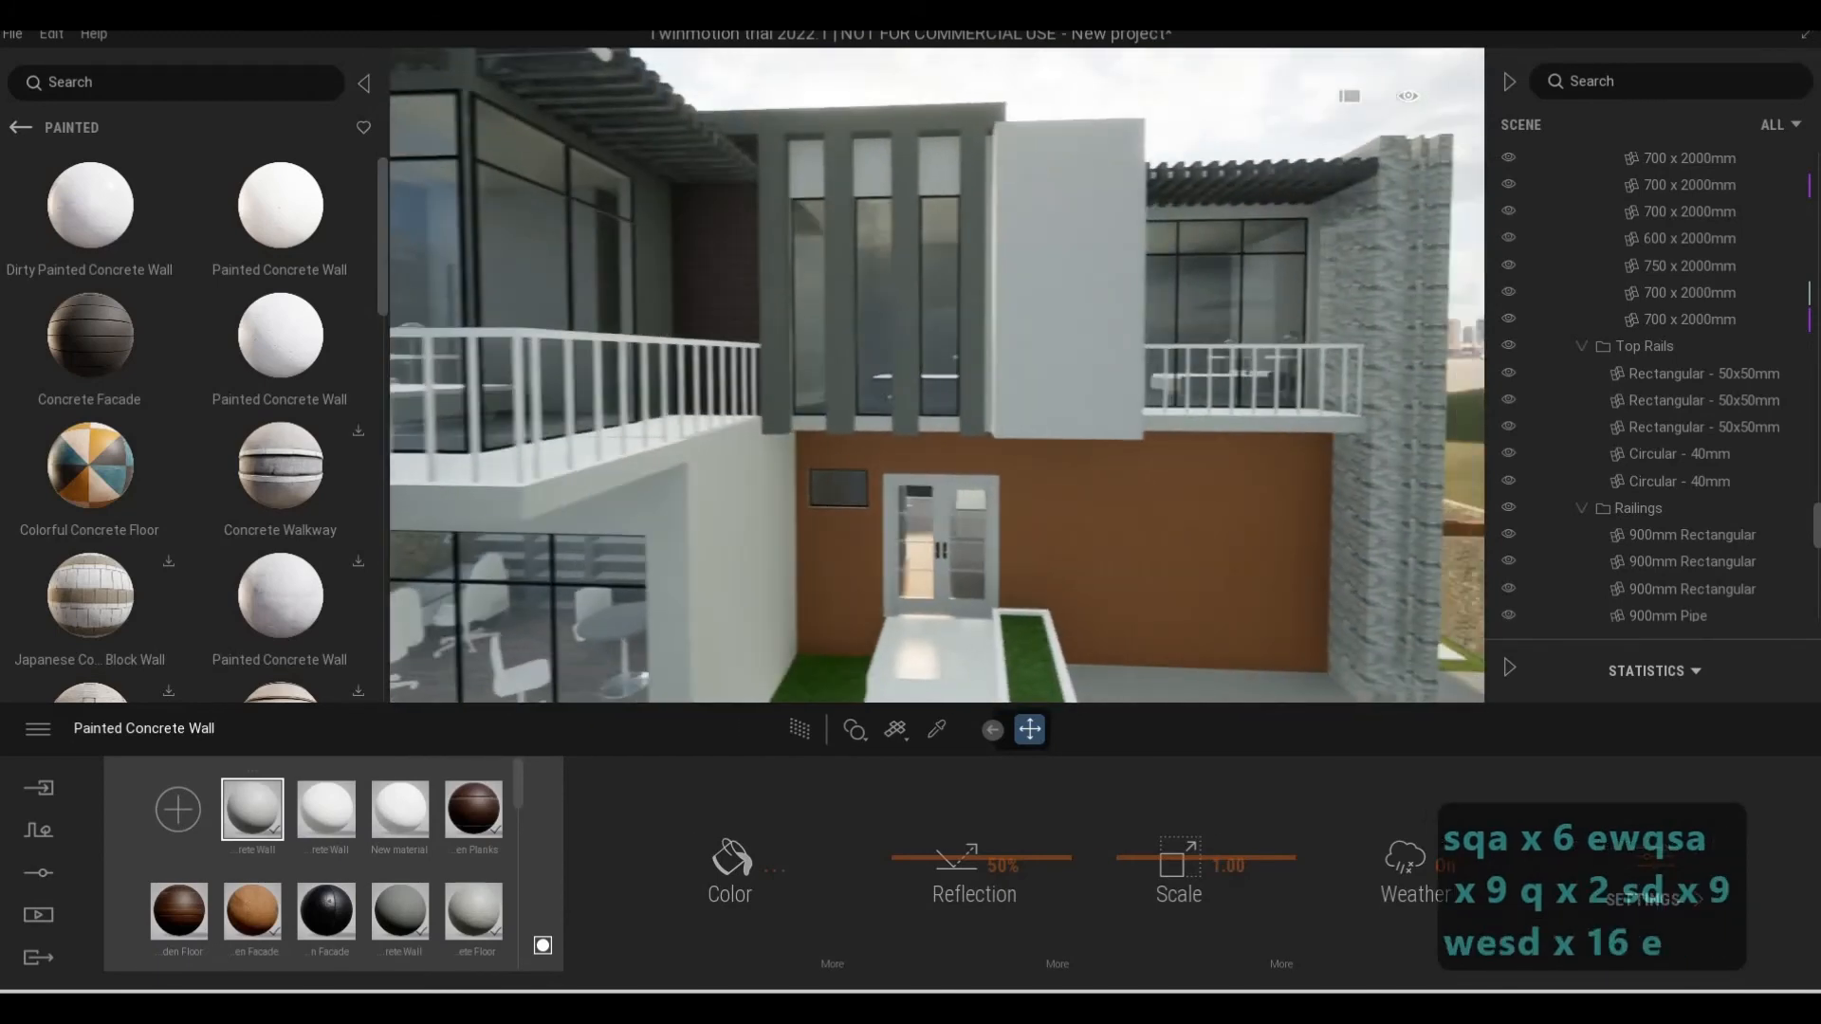
key("a")
key("e")
key("e")
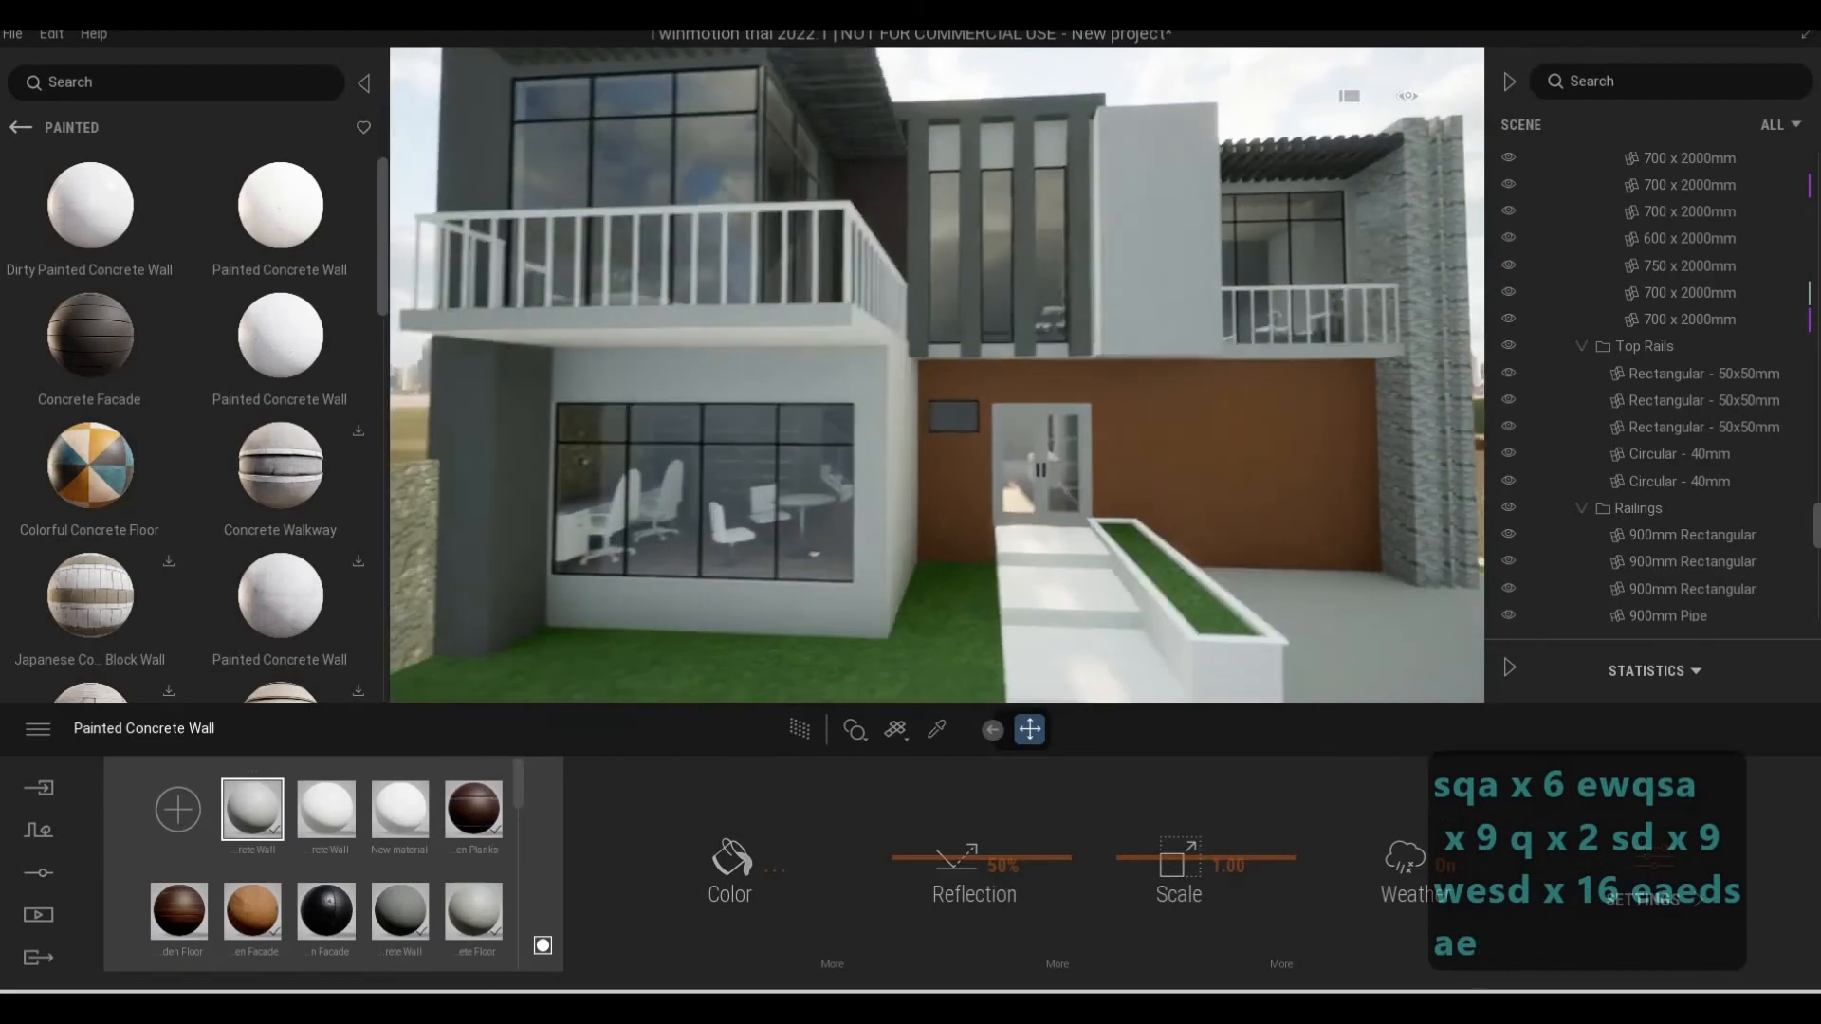
Sample the material where the ground-floor wall meets the underside of the larger balcony
key("w")
key("w")
key("w")
key("w")
key("w")
key("w")
key("w")
key("w")
key("w")
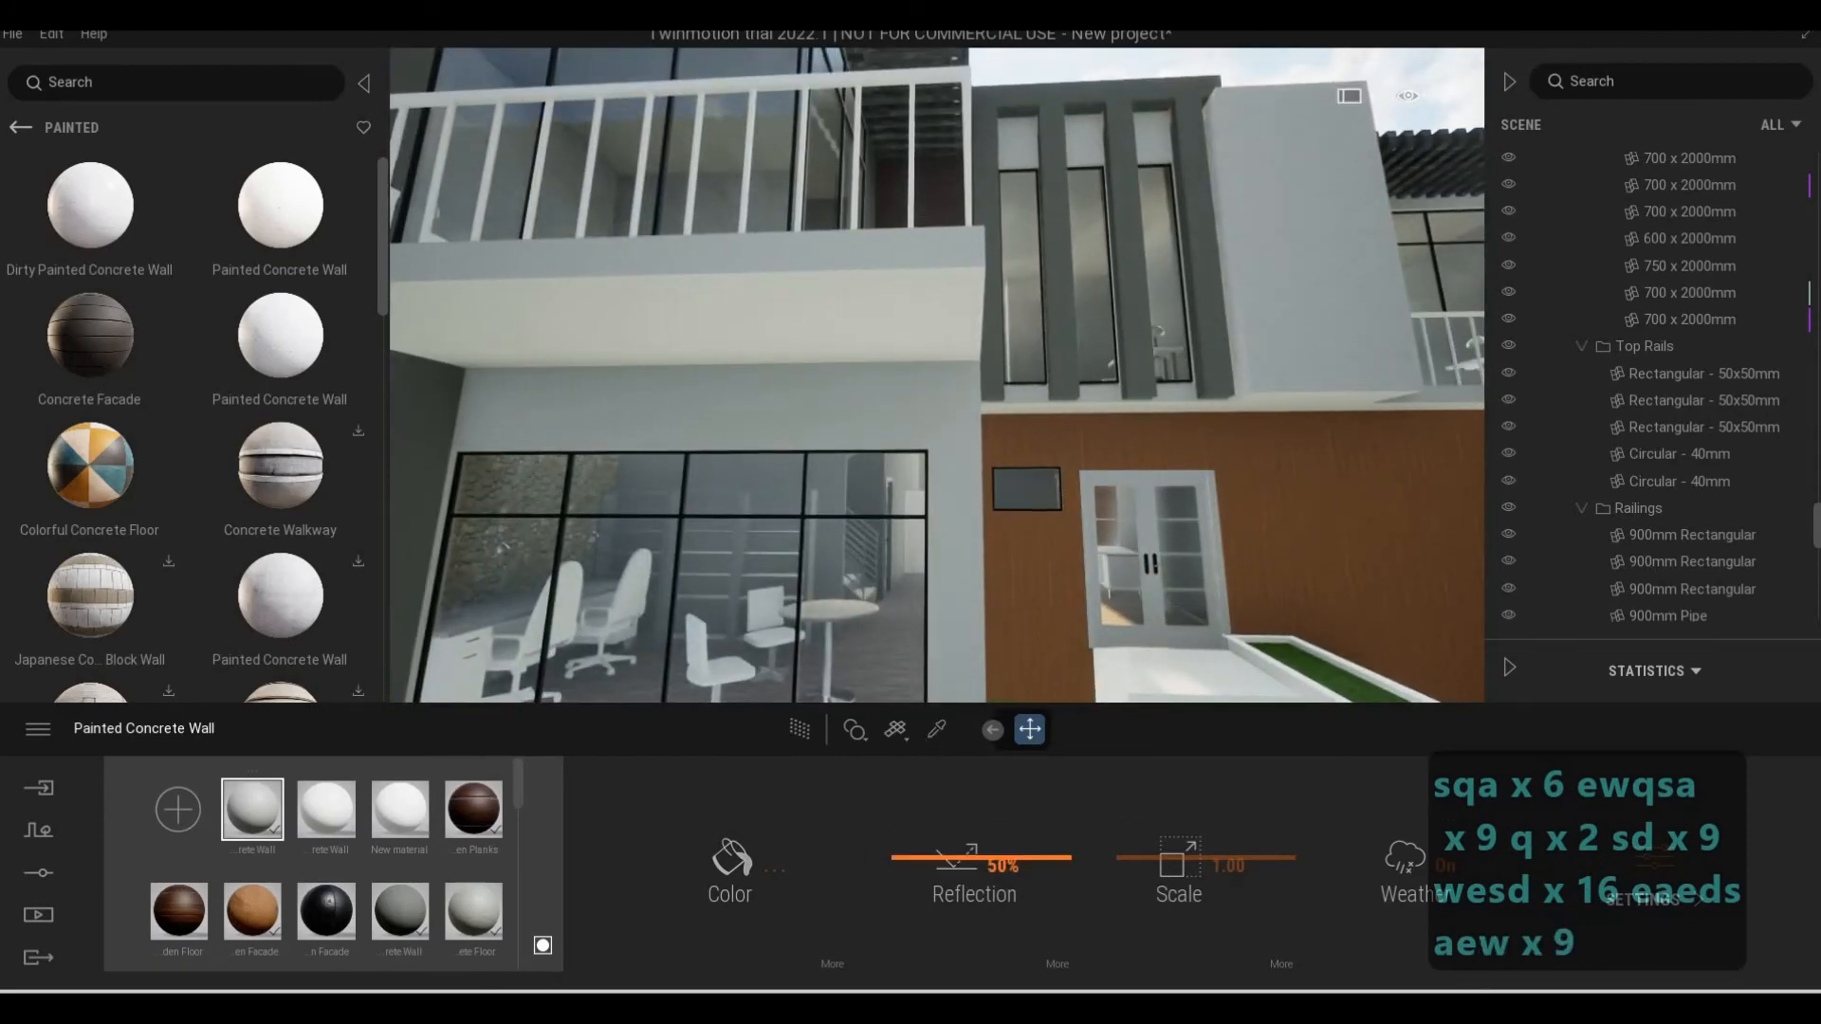
left_click(936, 729)
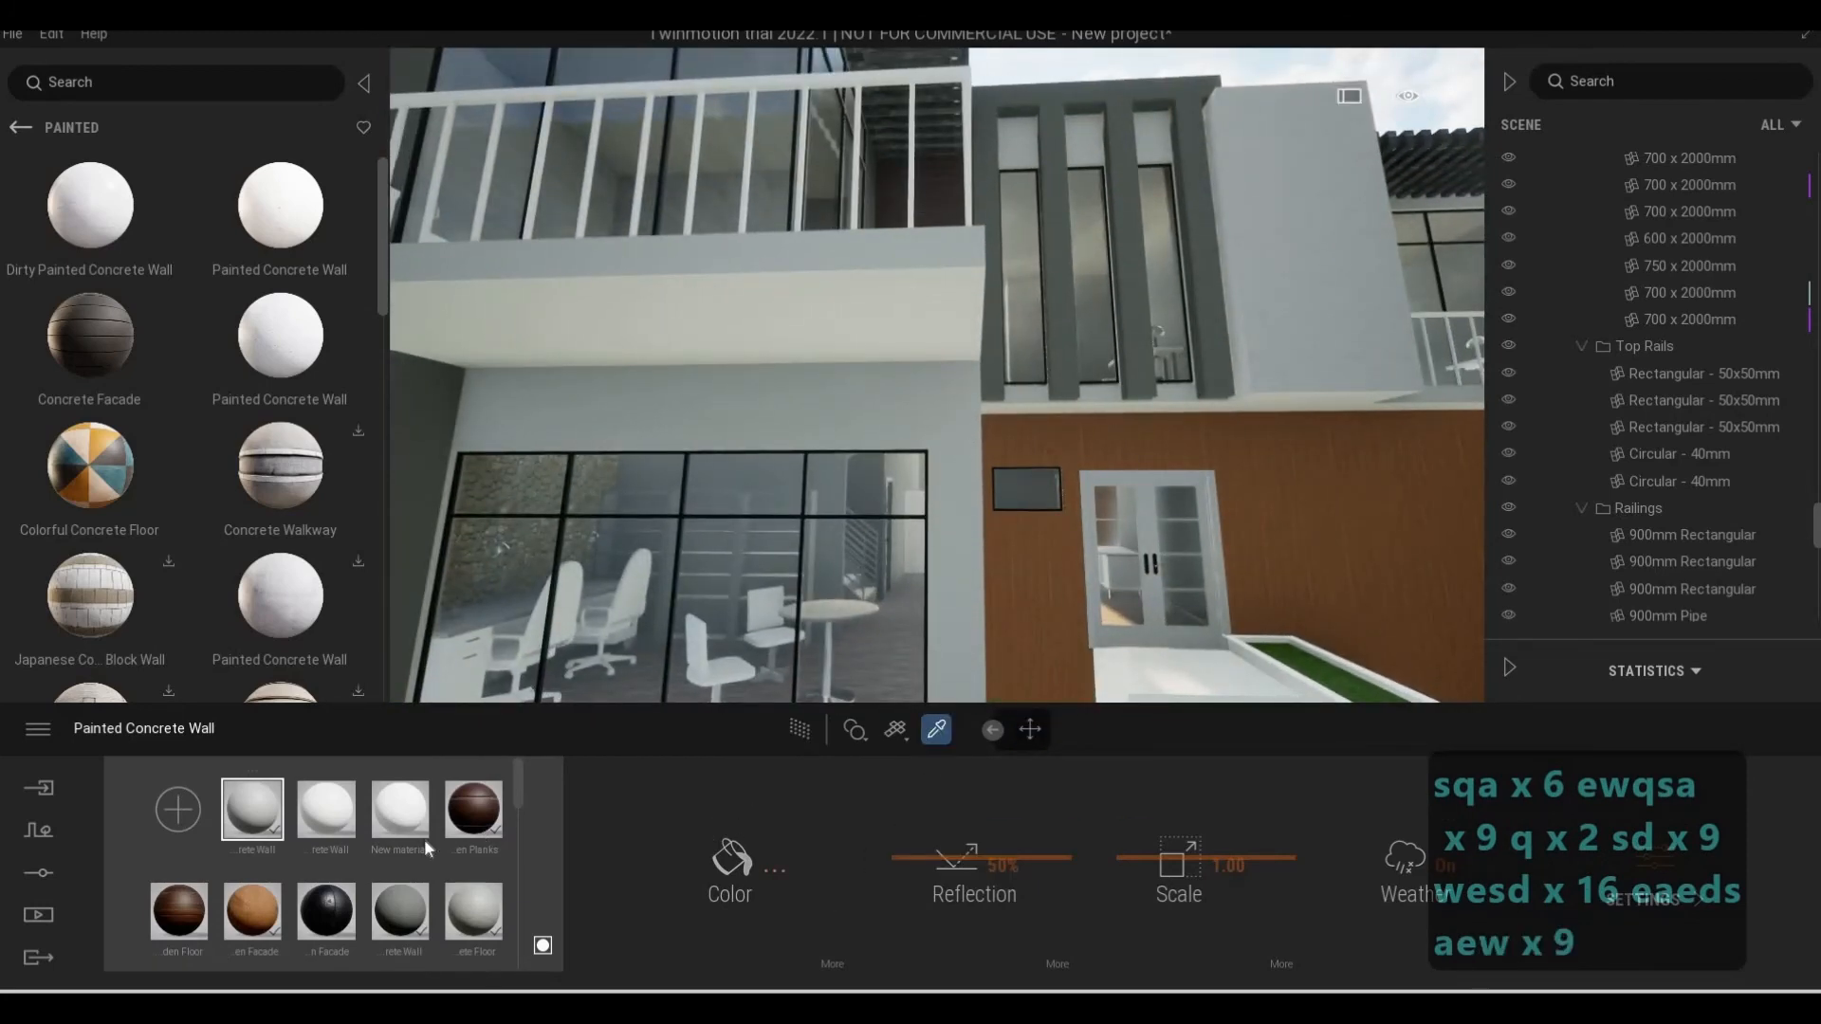
left_click(655, 368)
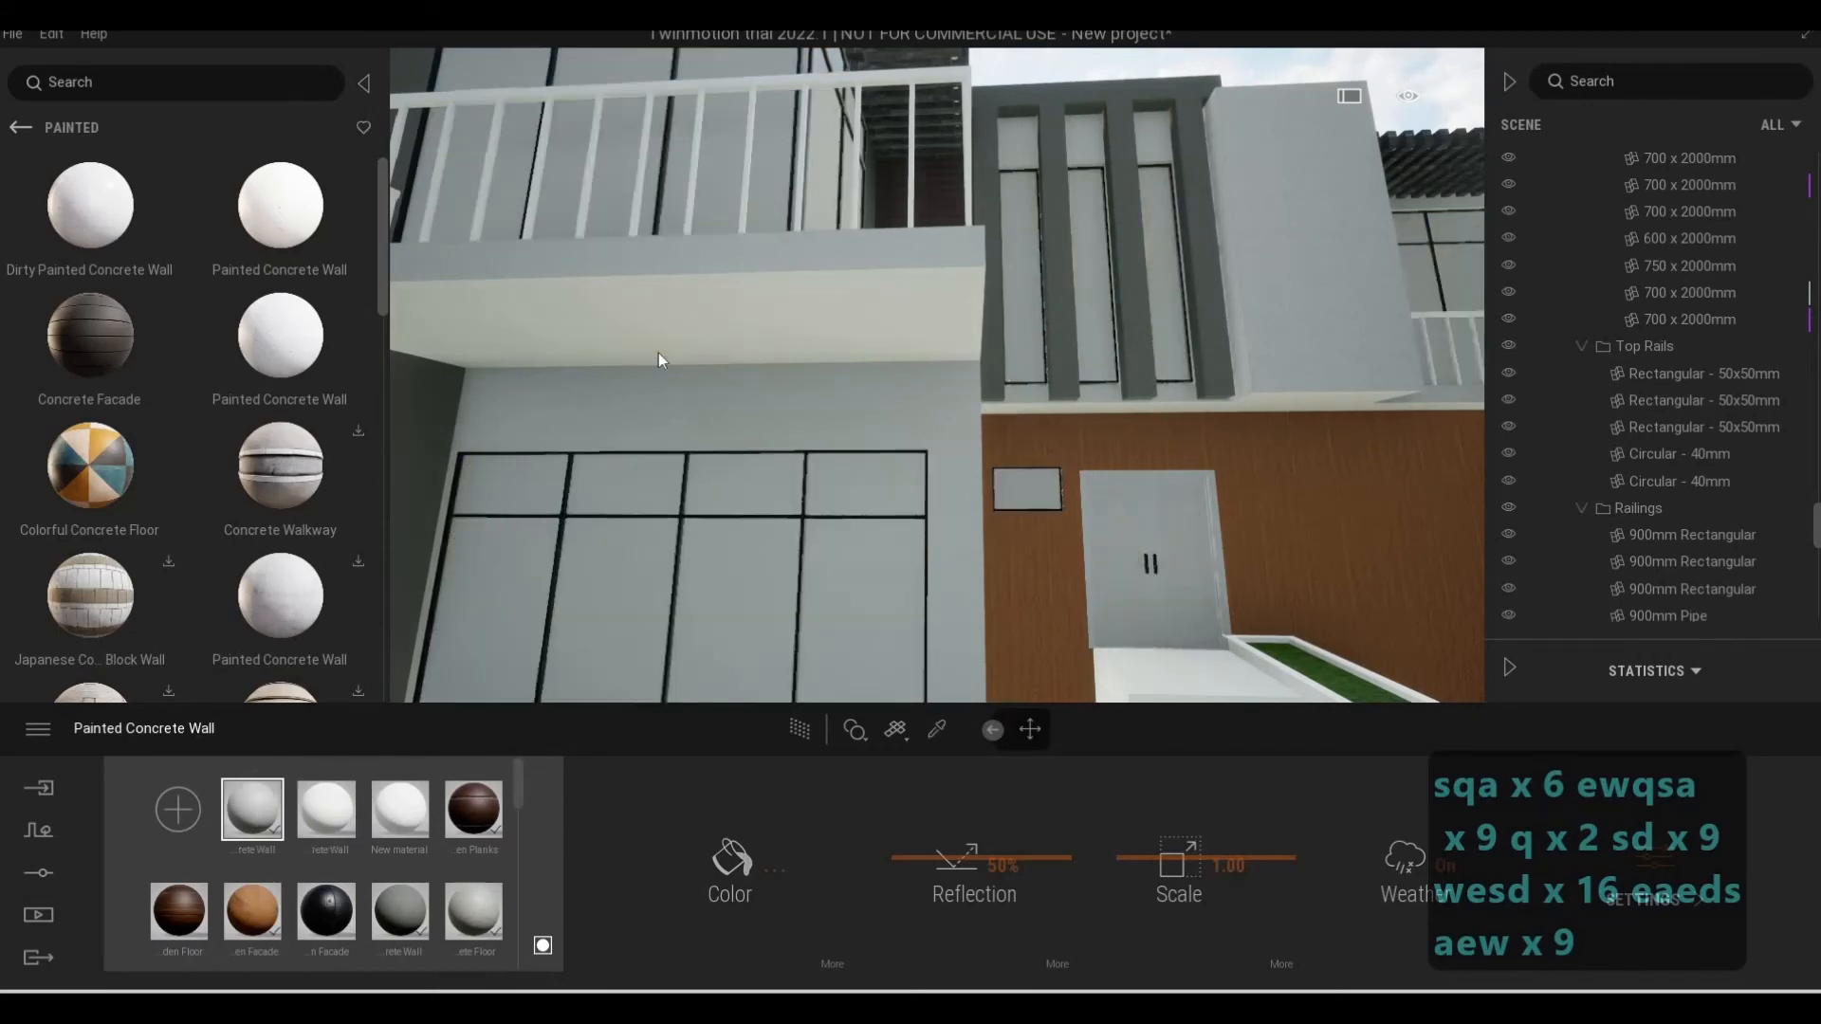
Examine the entrance steps, the grass planter and the paved area in front of the wooden wall
key("s")
key("q")
key("d")
key("d")
key("d")
key("d")
key("d")
key("d")
key("d")
key("d")
key("d")
key("d")
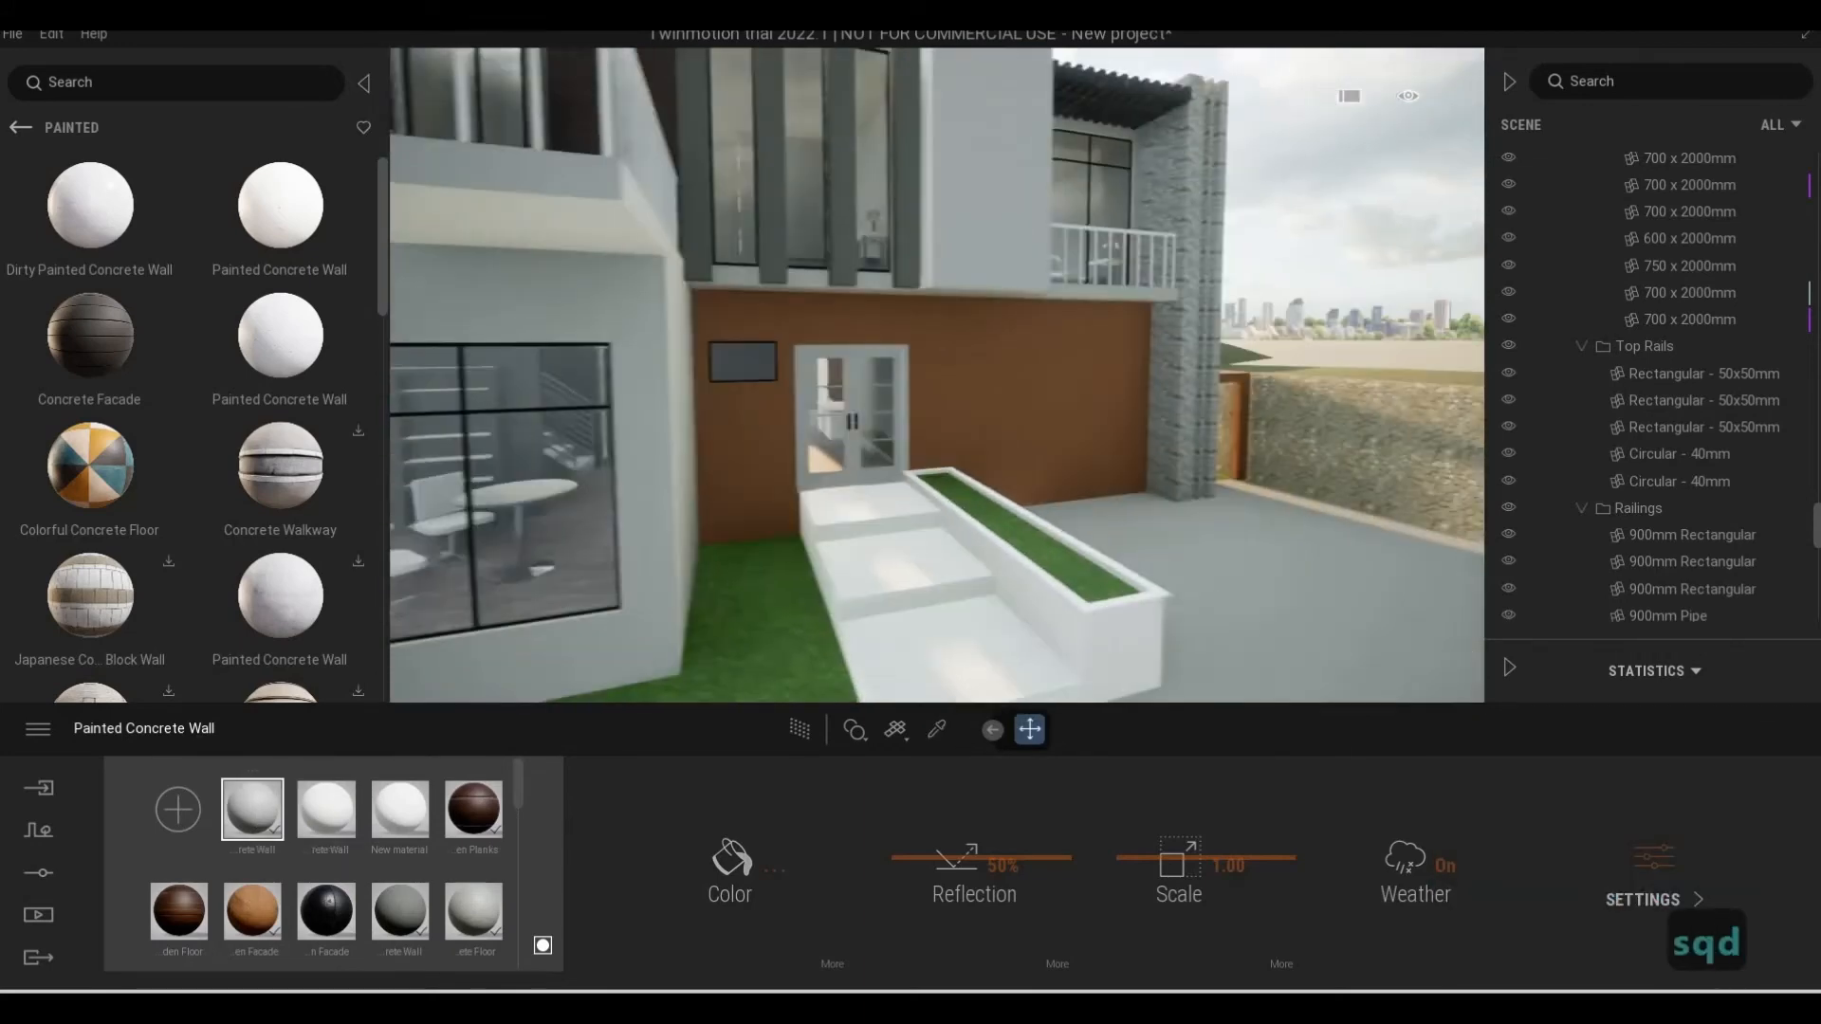
key("w")
key("e")
key("d")
key("e")
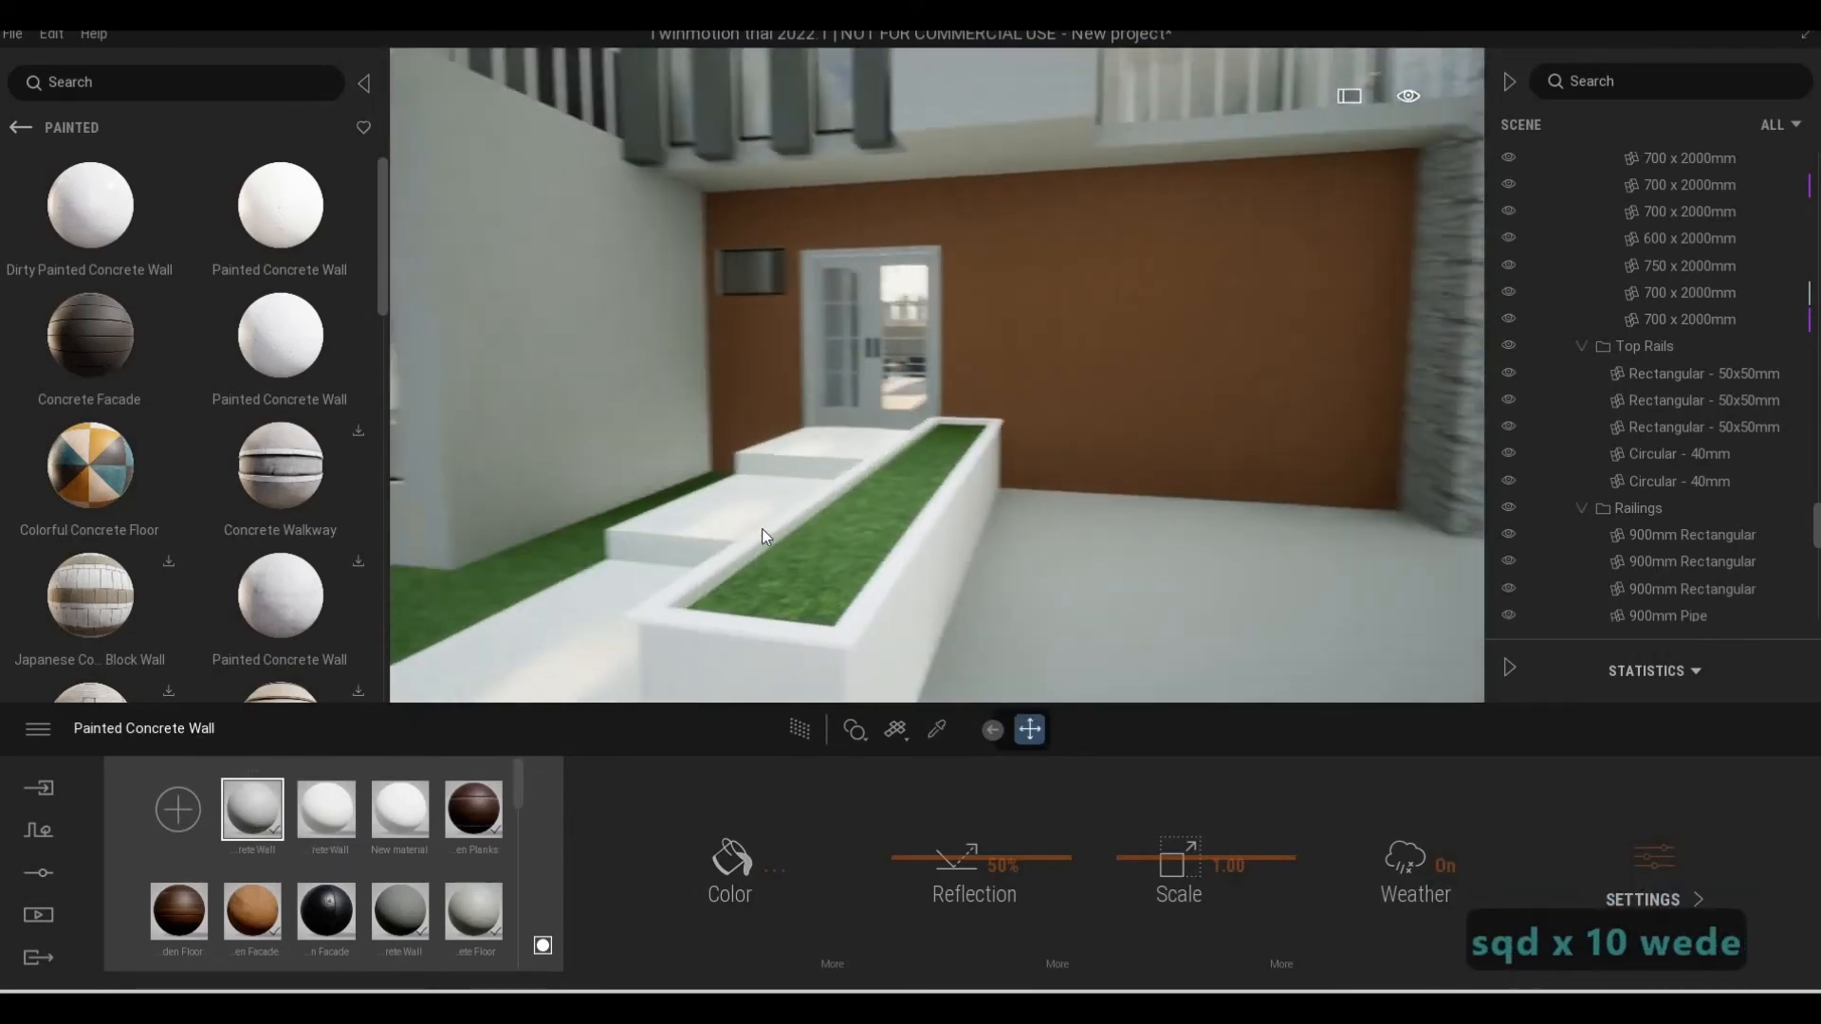
key("a")
key("s")
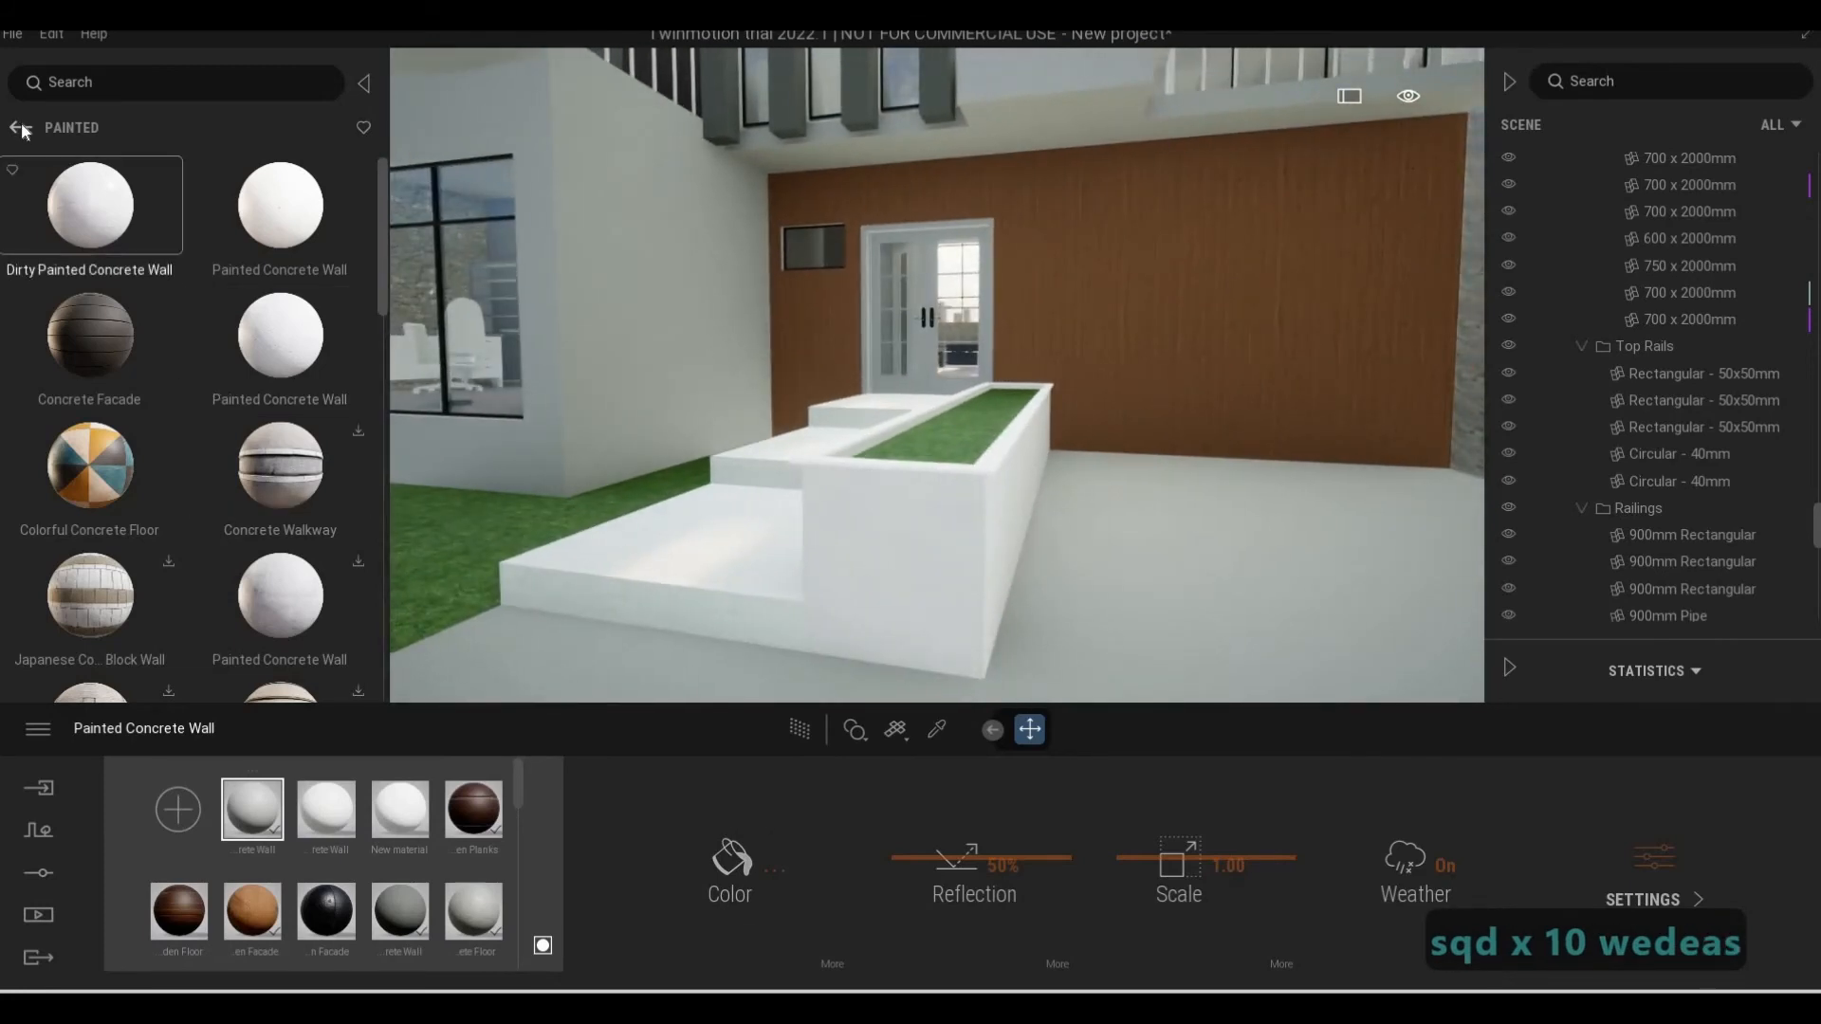
Apply the Grey Tiles material from the Tile, Ceramic category to the plain grey wall block beside the small balcony
left_click(21, 128)
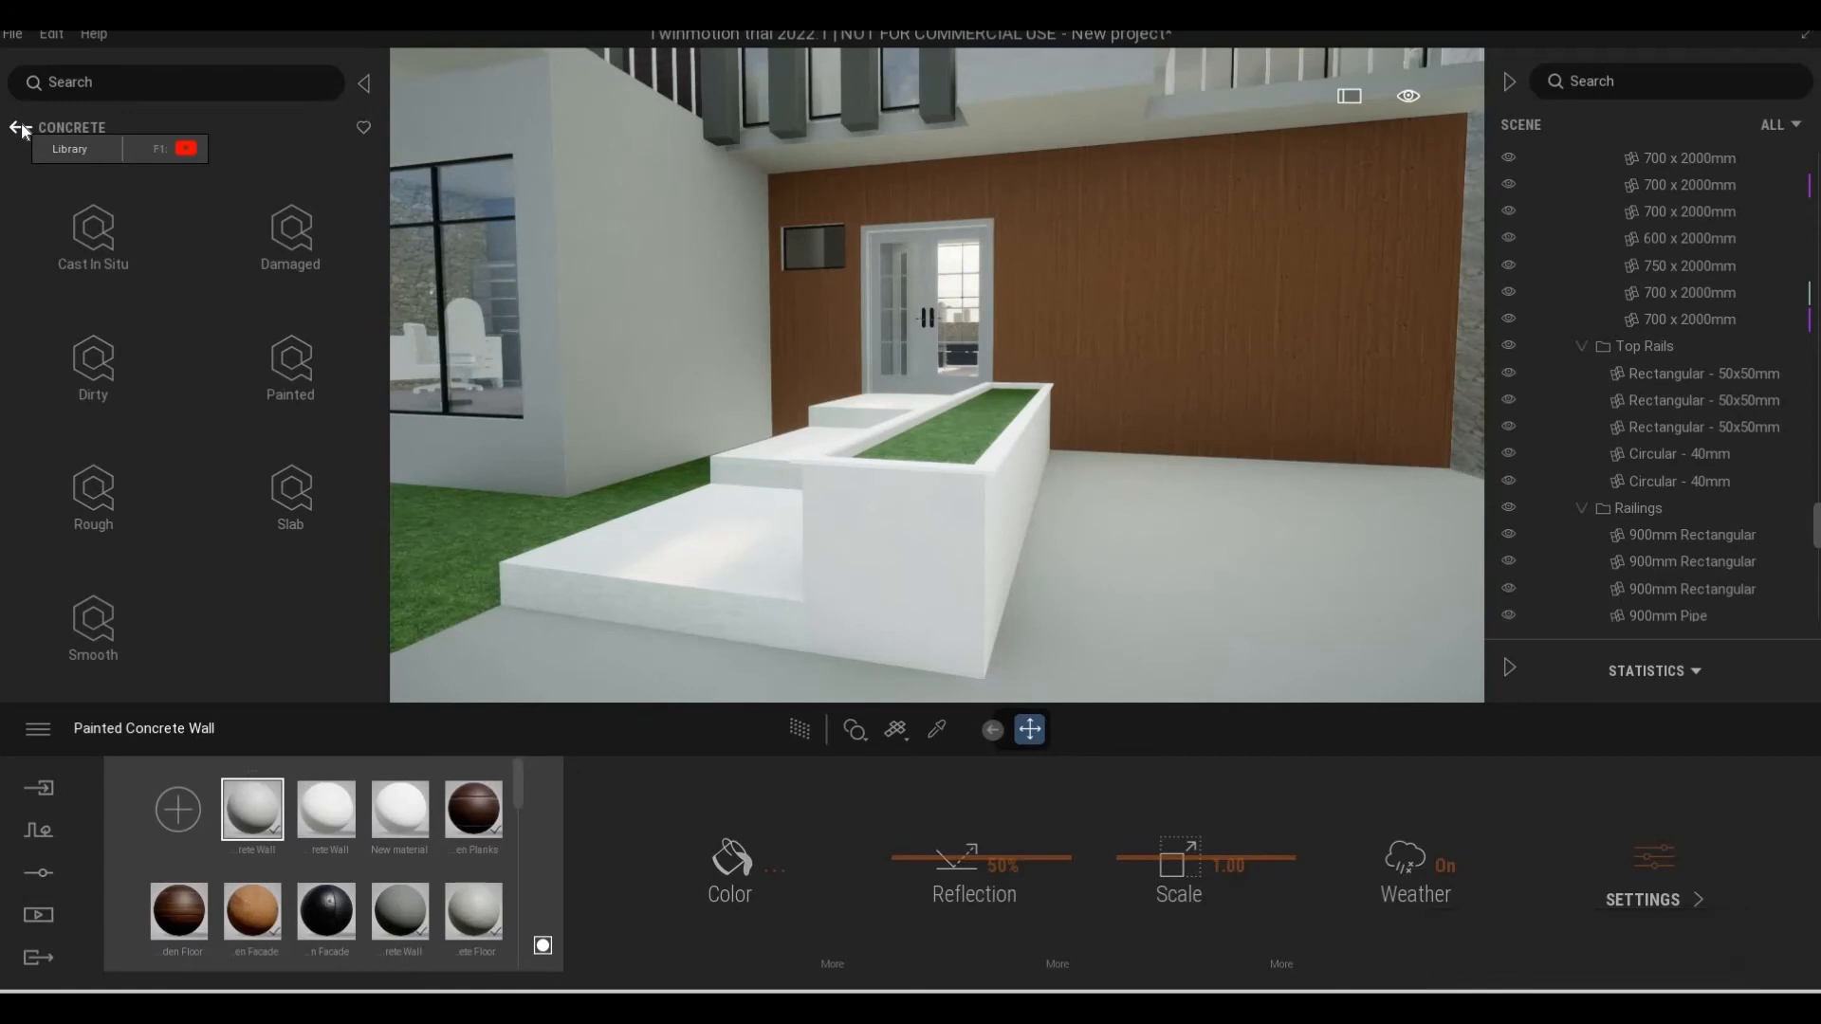
left_click(21, 128)
key("q")
key("q")
key("q")
key("q")
key("q")
key("q")
key("q")
key("q")
key("q")
key("q")
key("q")
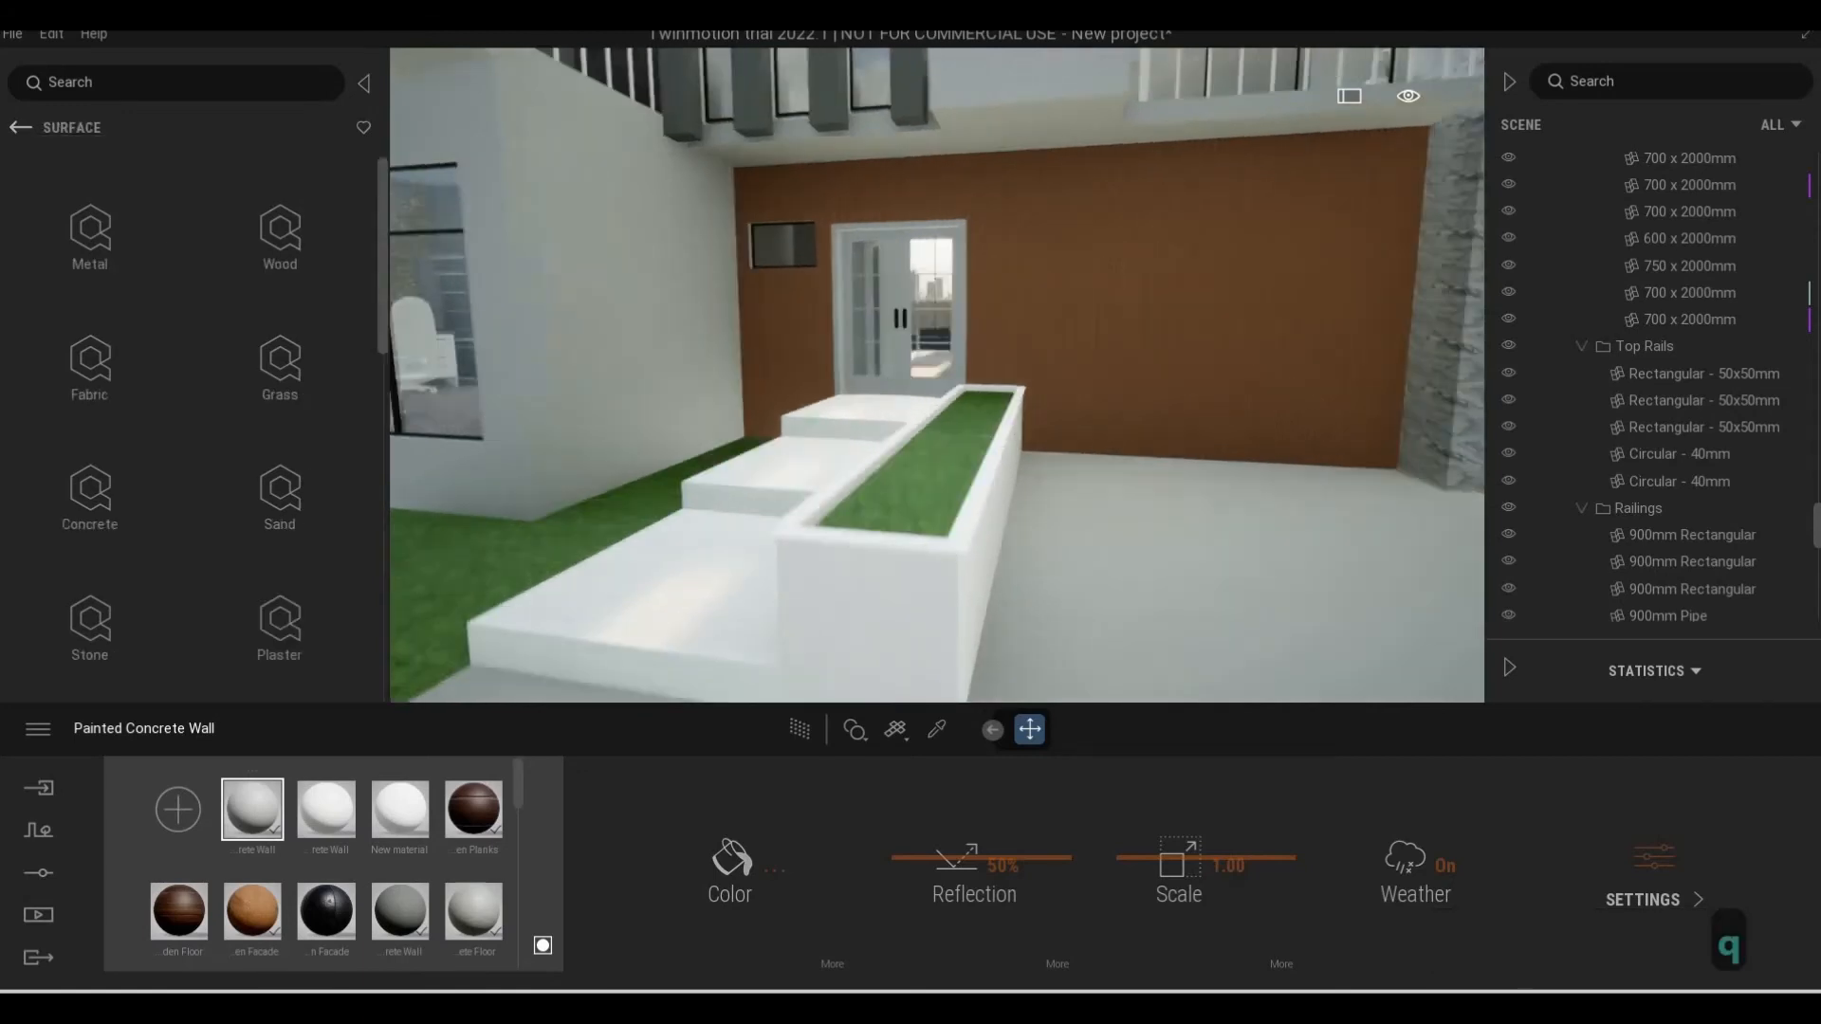
key("w")
key("w")
key("w")
key("w")
key("d")
key("a")
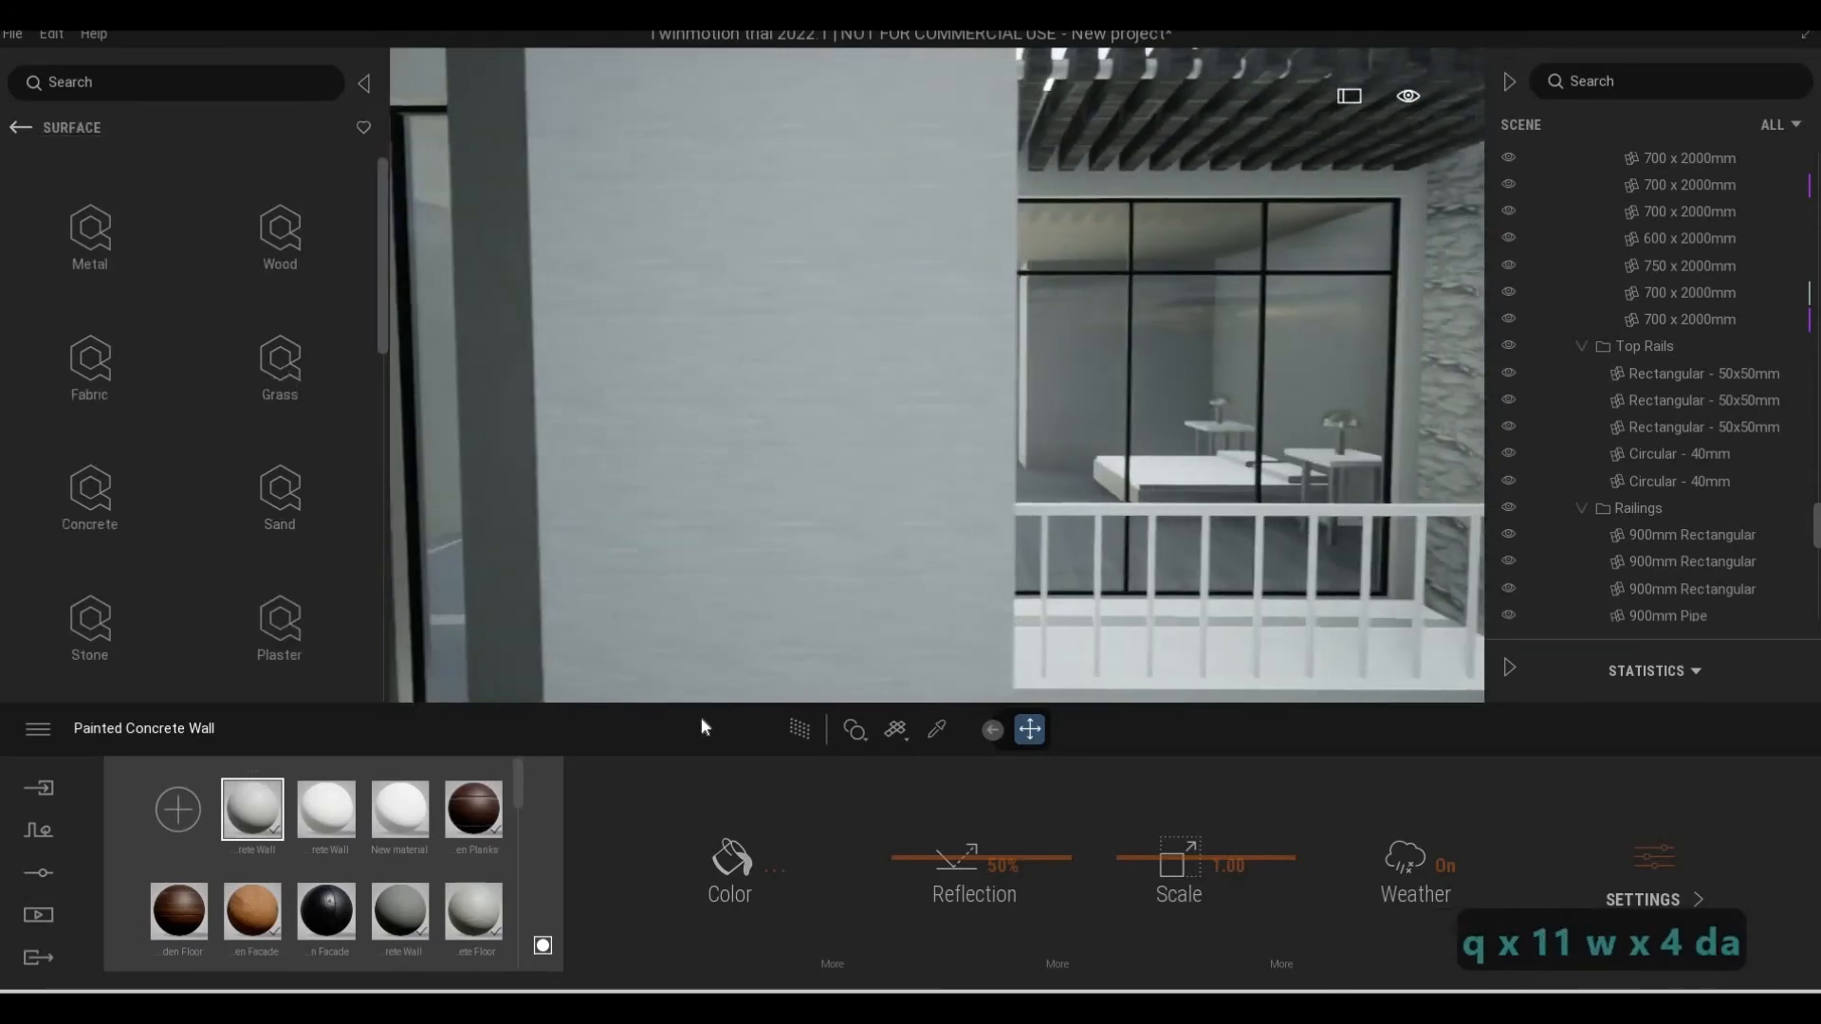
scroll(248, 522, "down", 1)
scroll(249, 522, "down", 4)
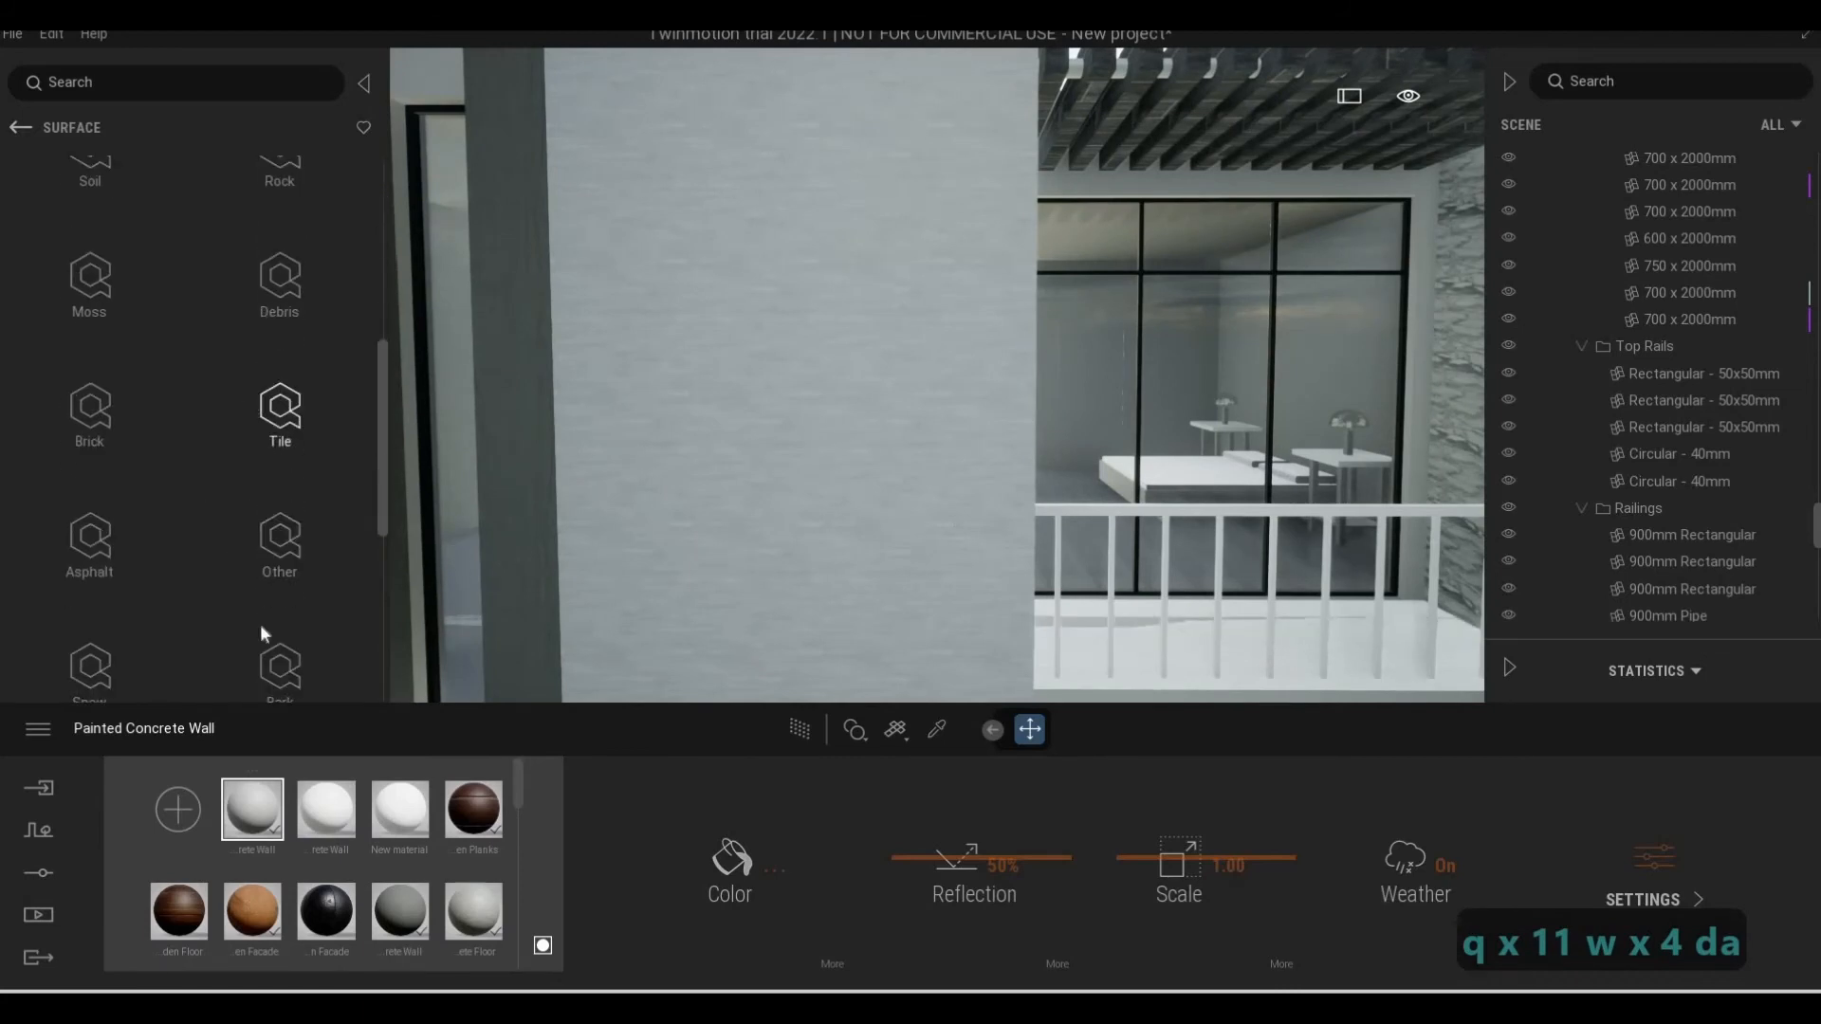
left_click(273, 434)
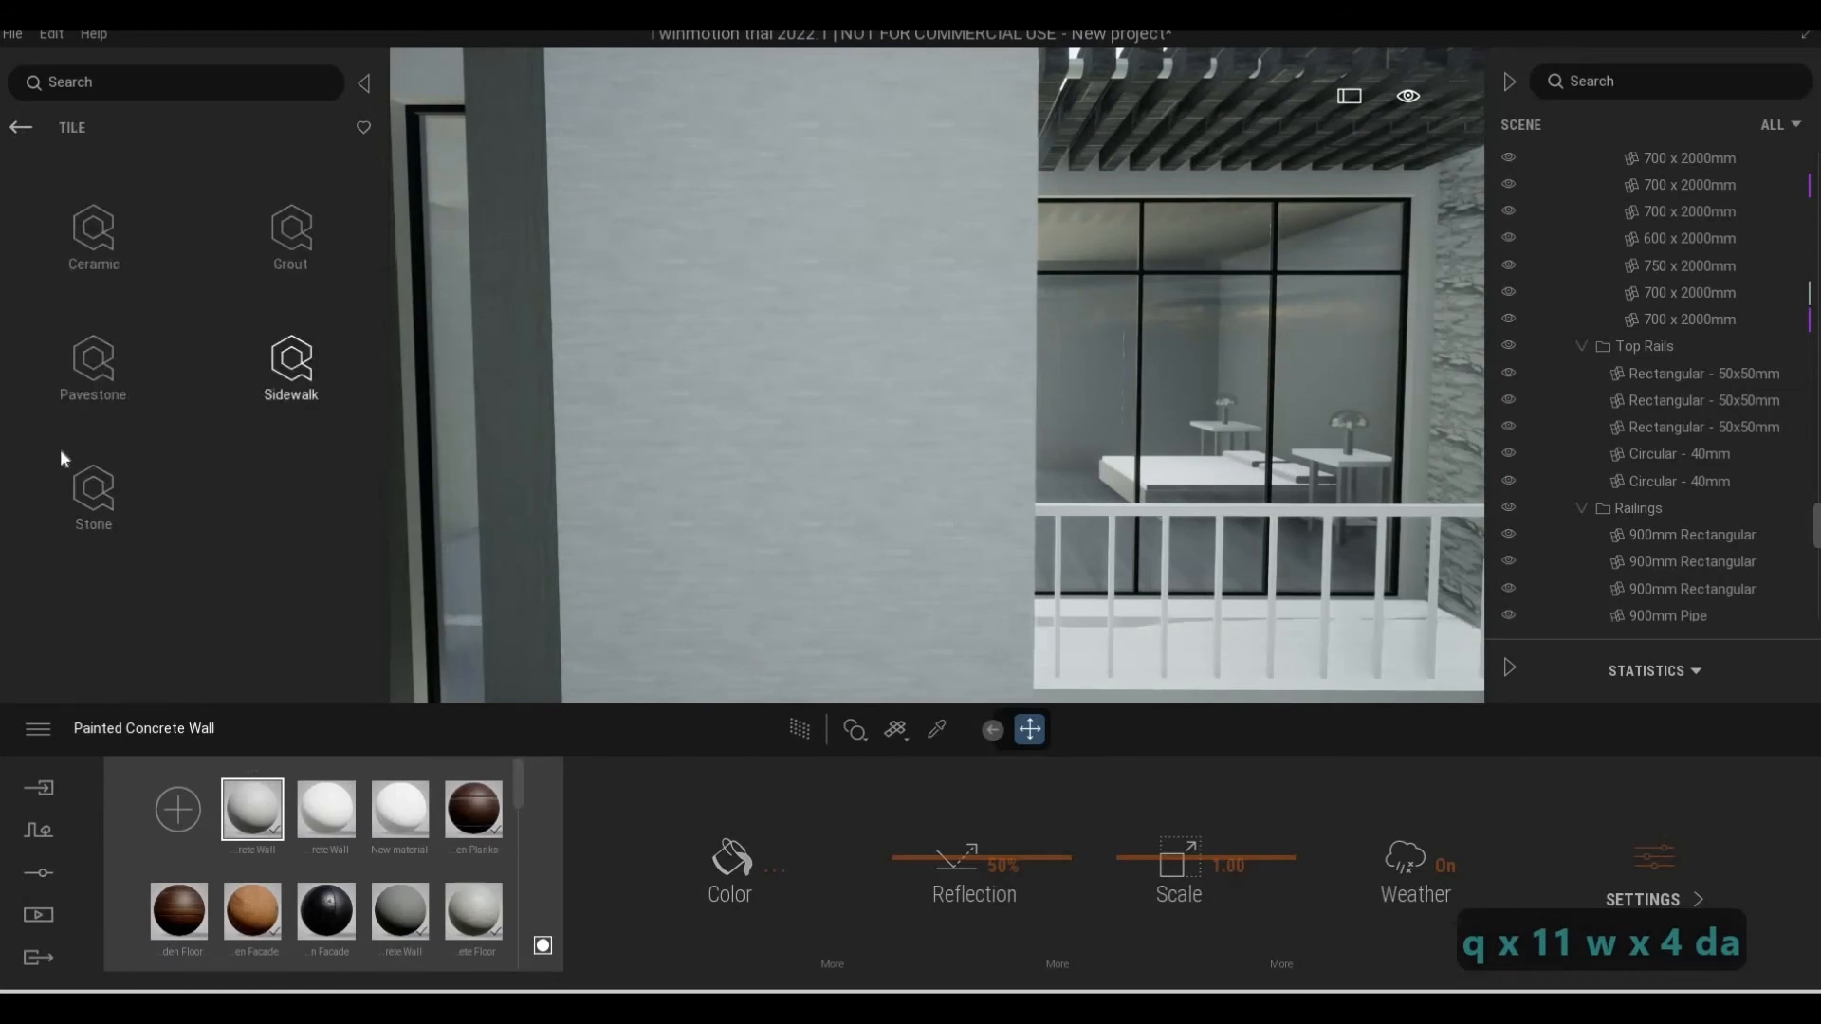
left_click(93, 488)
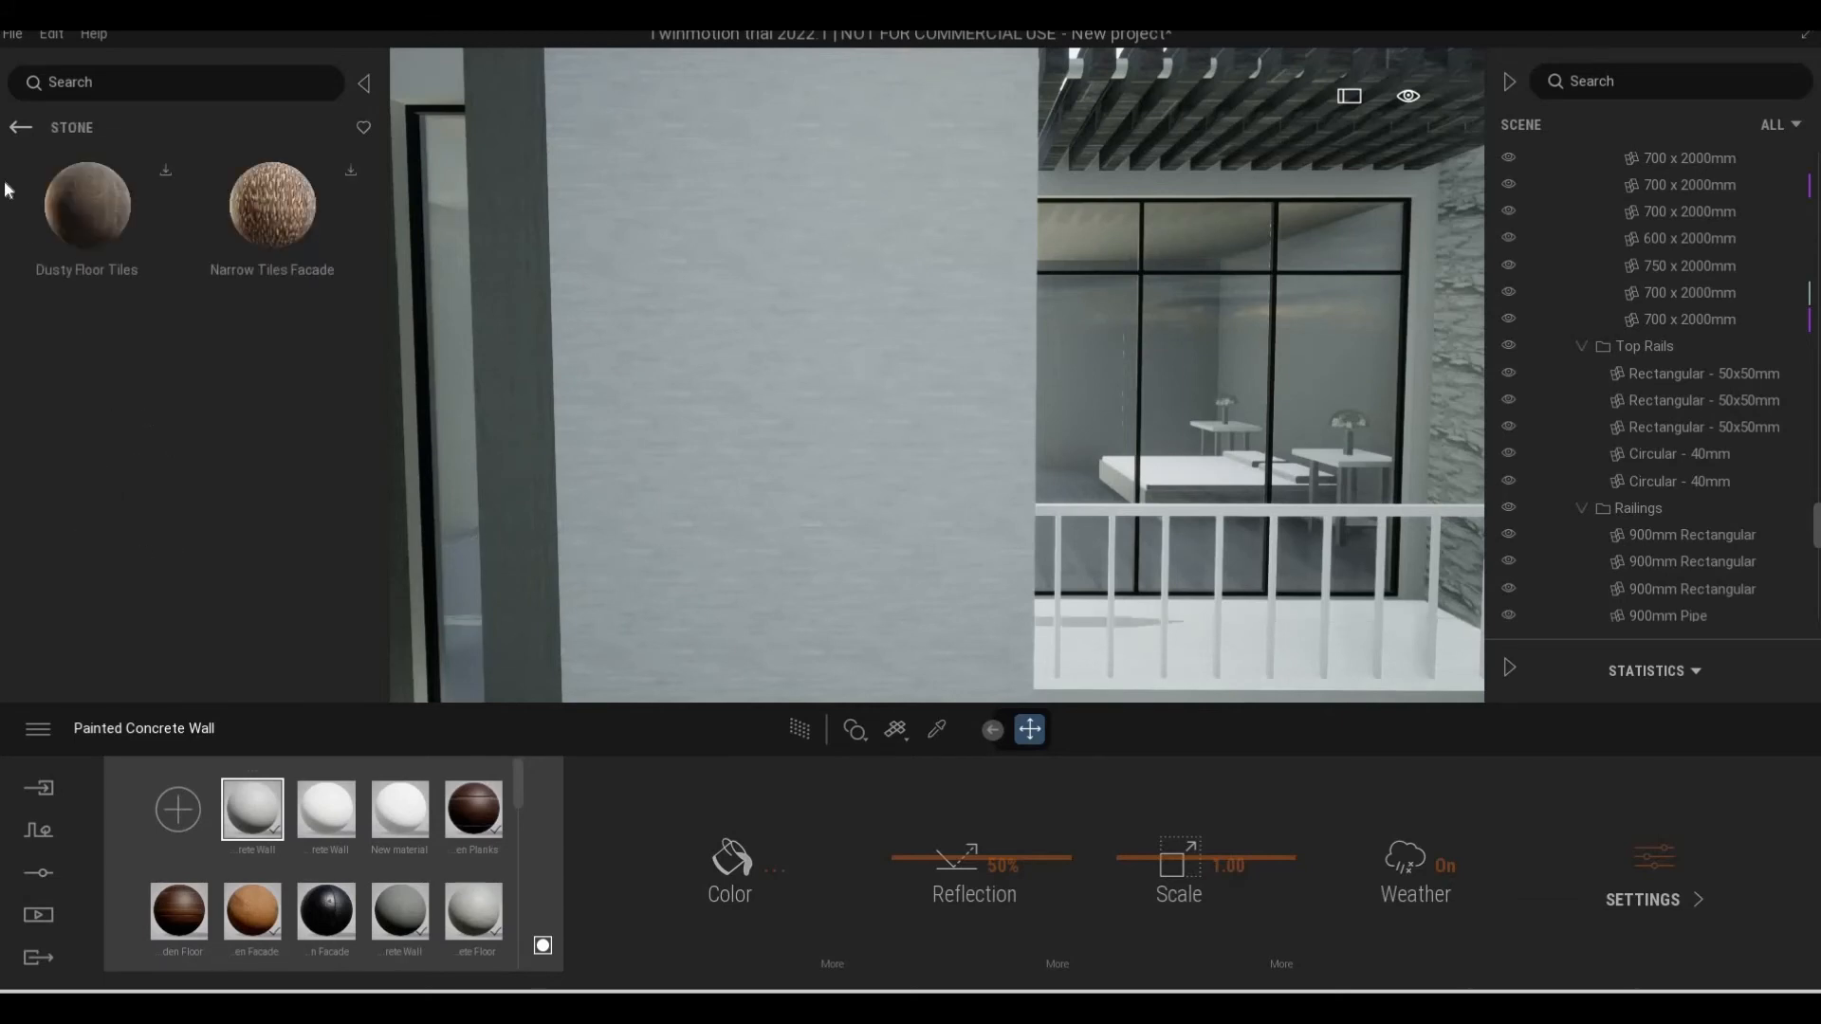
left_click(15, 130)
left_click(107, 245)
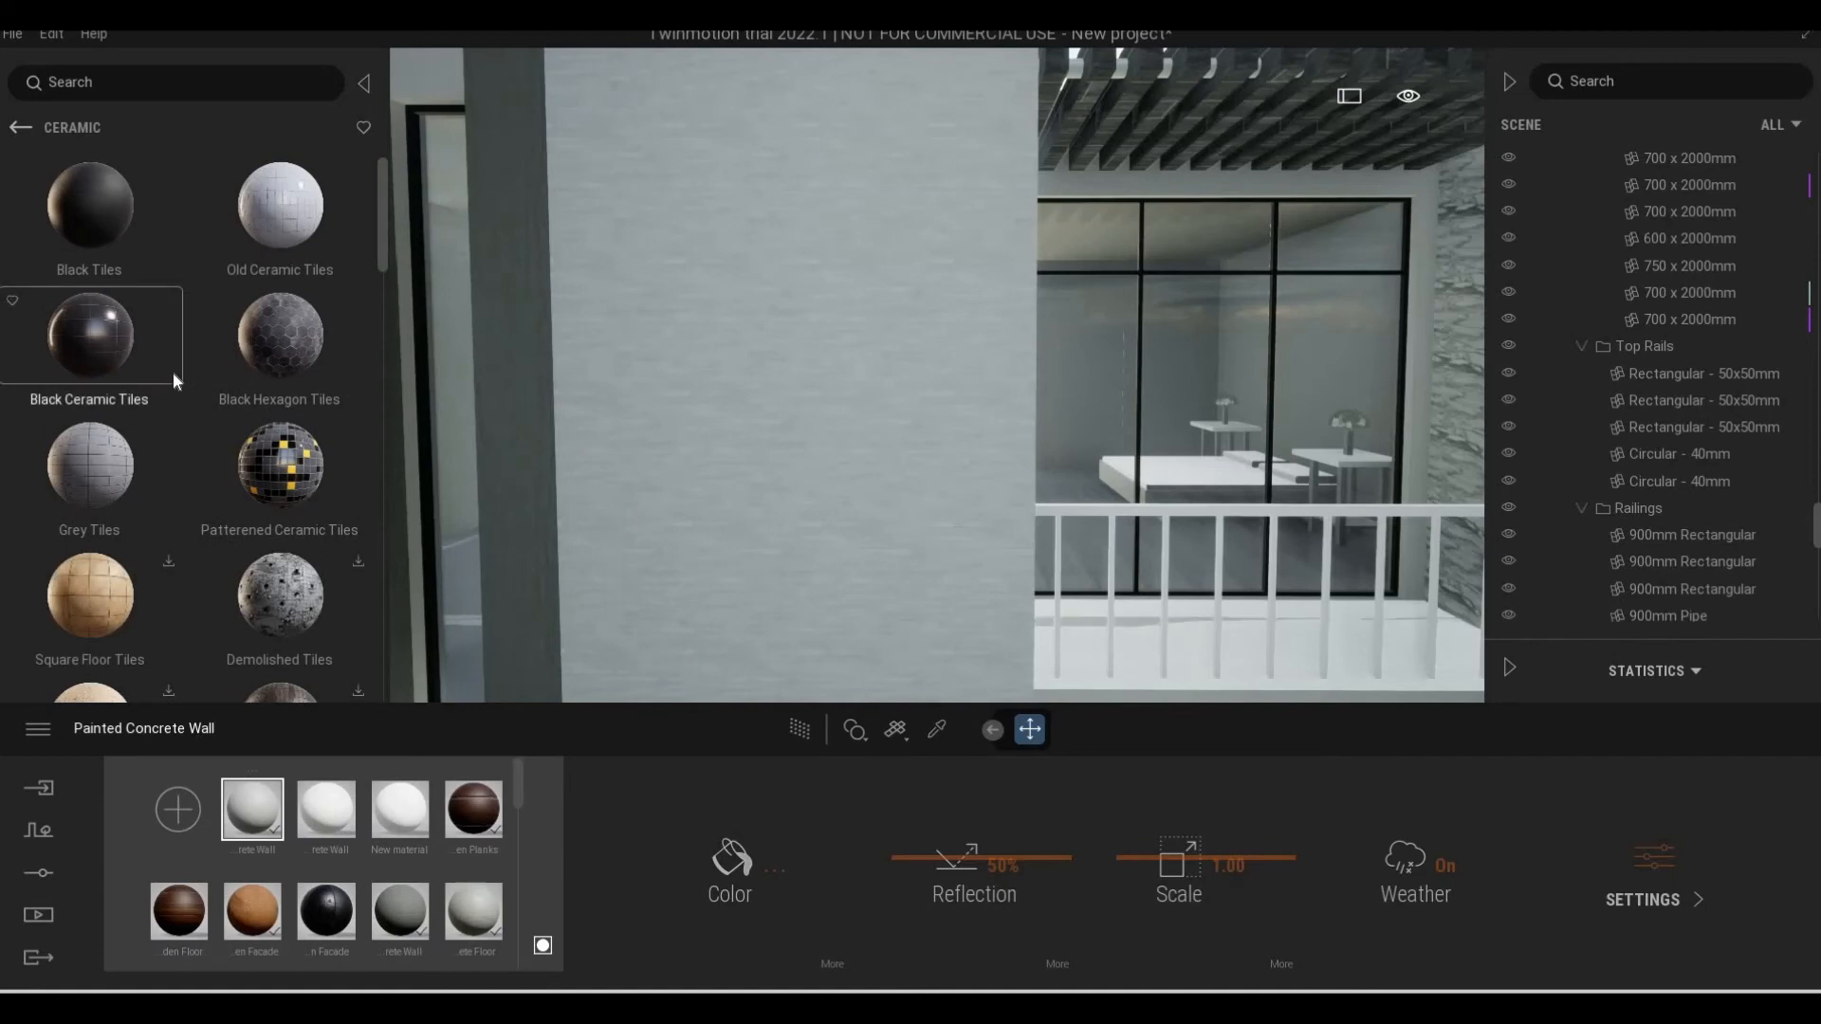
left_click_drag(112, 465, 679, 468)
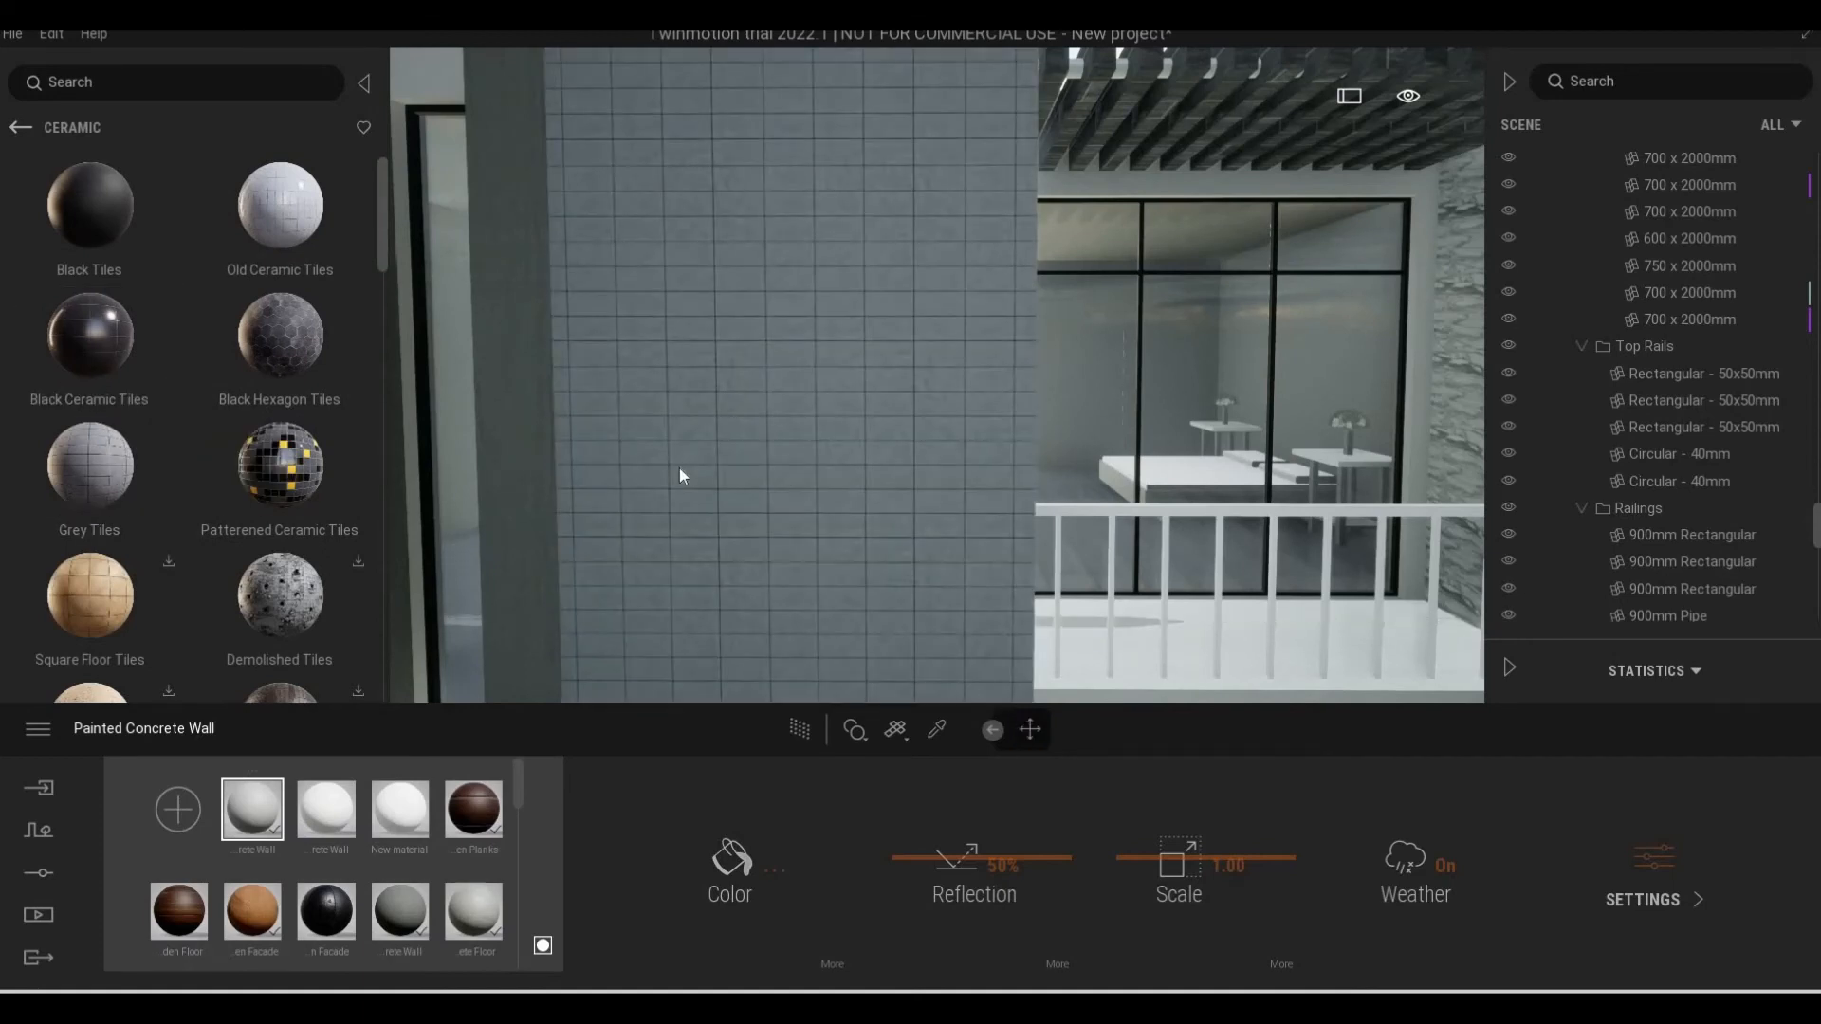
Replace the Grey Tiles on the wall block beside the small balcony with Black Ceramic Tiles at a scale of 2.15
key("ctrl+z")
left_click_drag(90, 334, 741, 400)
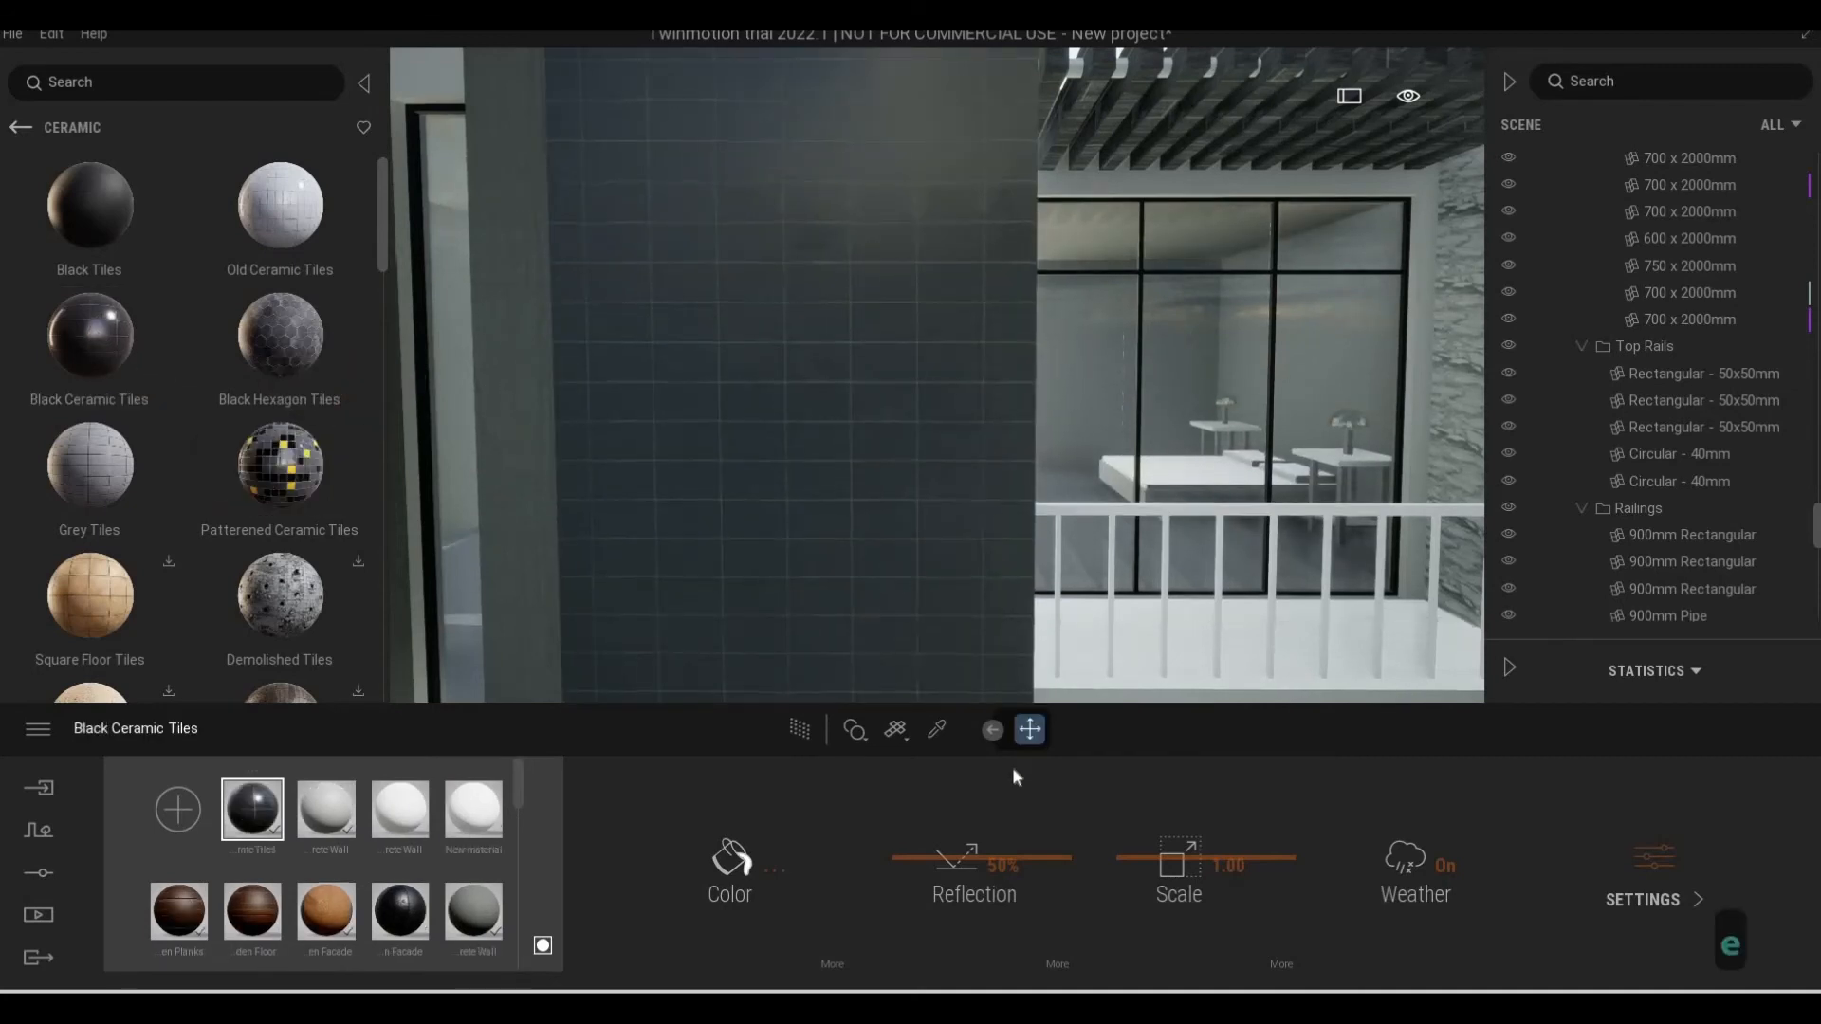
left_click_drag(1149, 847, 1163, 850)
Examine the black-tiled wall block close up and as part of the whole front facade seen from the yard
key("s")
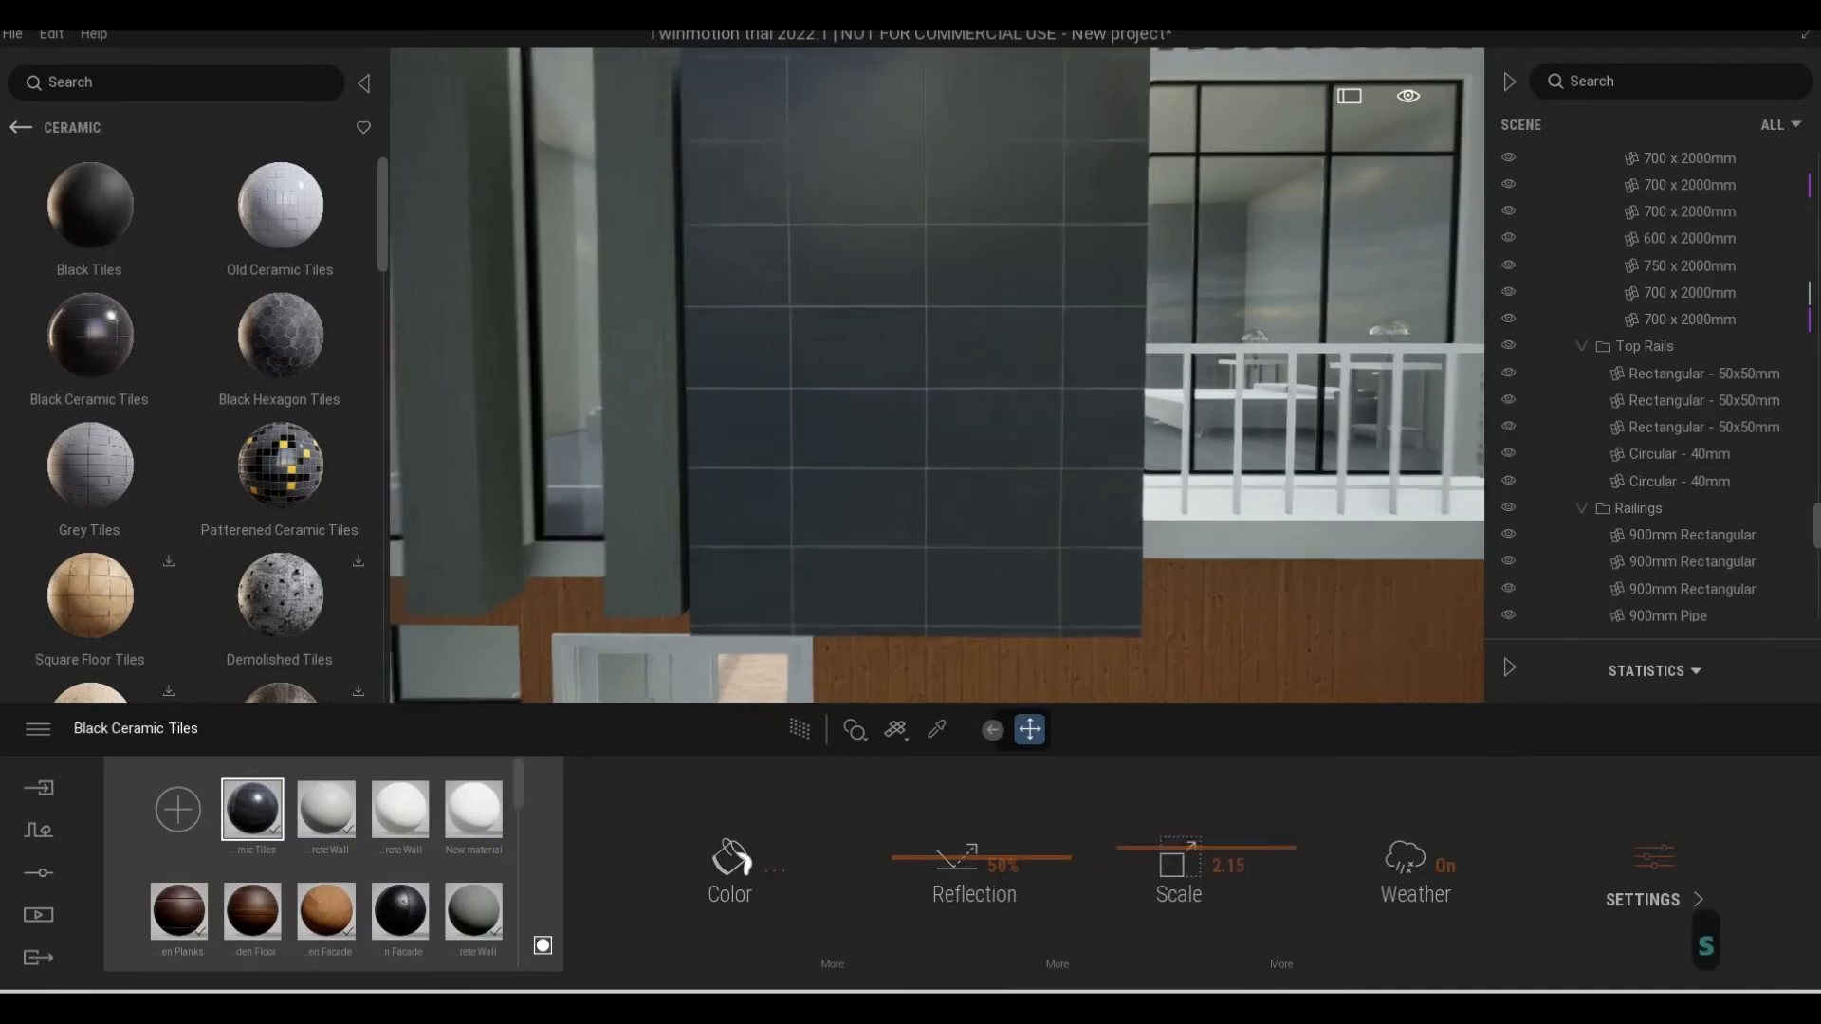
key("e")
key("d")
key("s")
key("a")
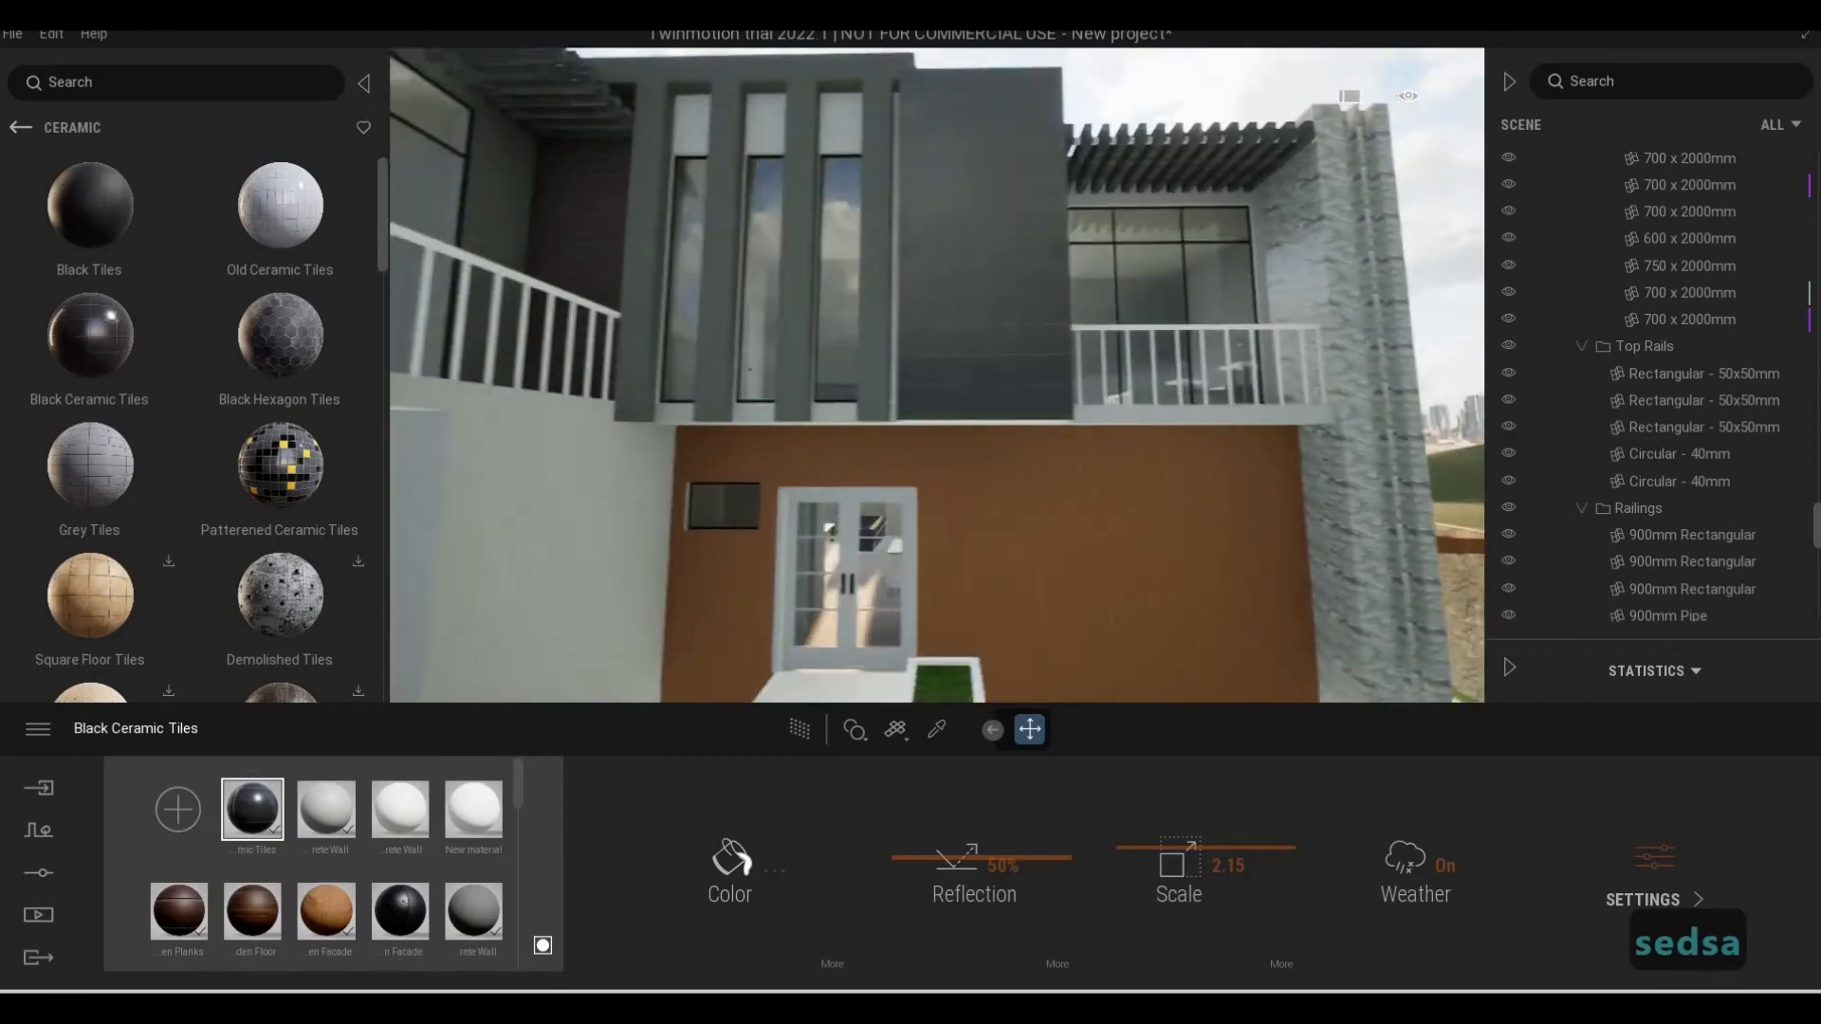
key("s")
key("q")
key("a")
key("a")
key("a")
key("a")
key("a")
key("a")
key("a")
key("a")
key("a")
key("a")
key("w")
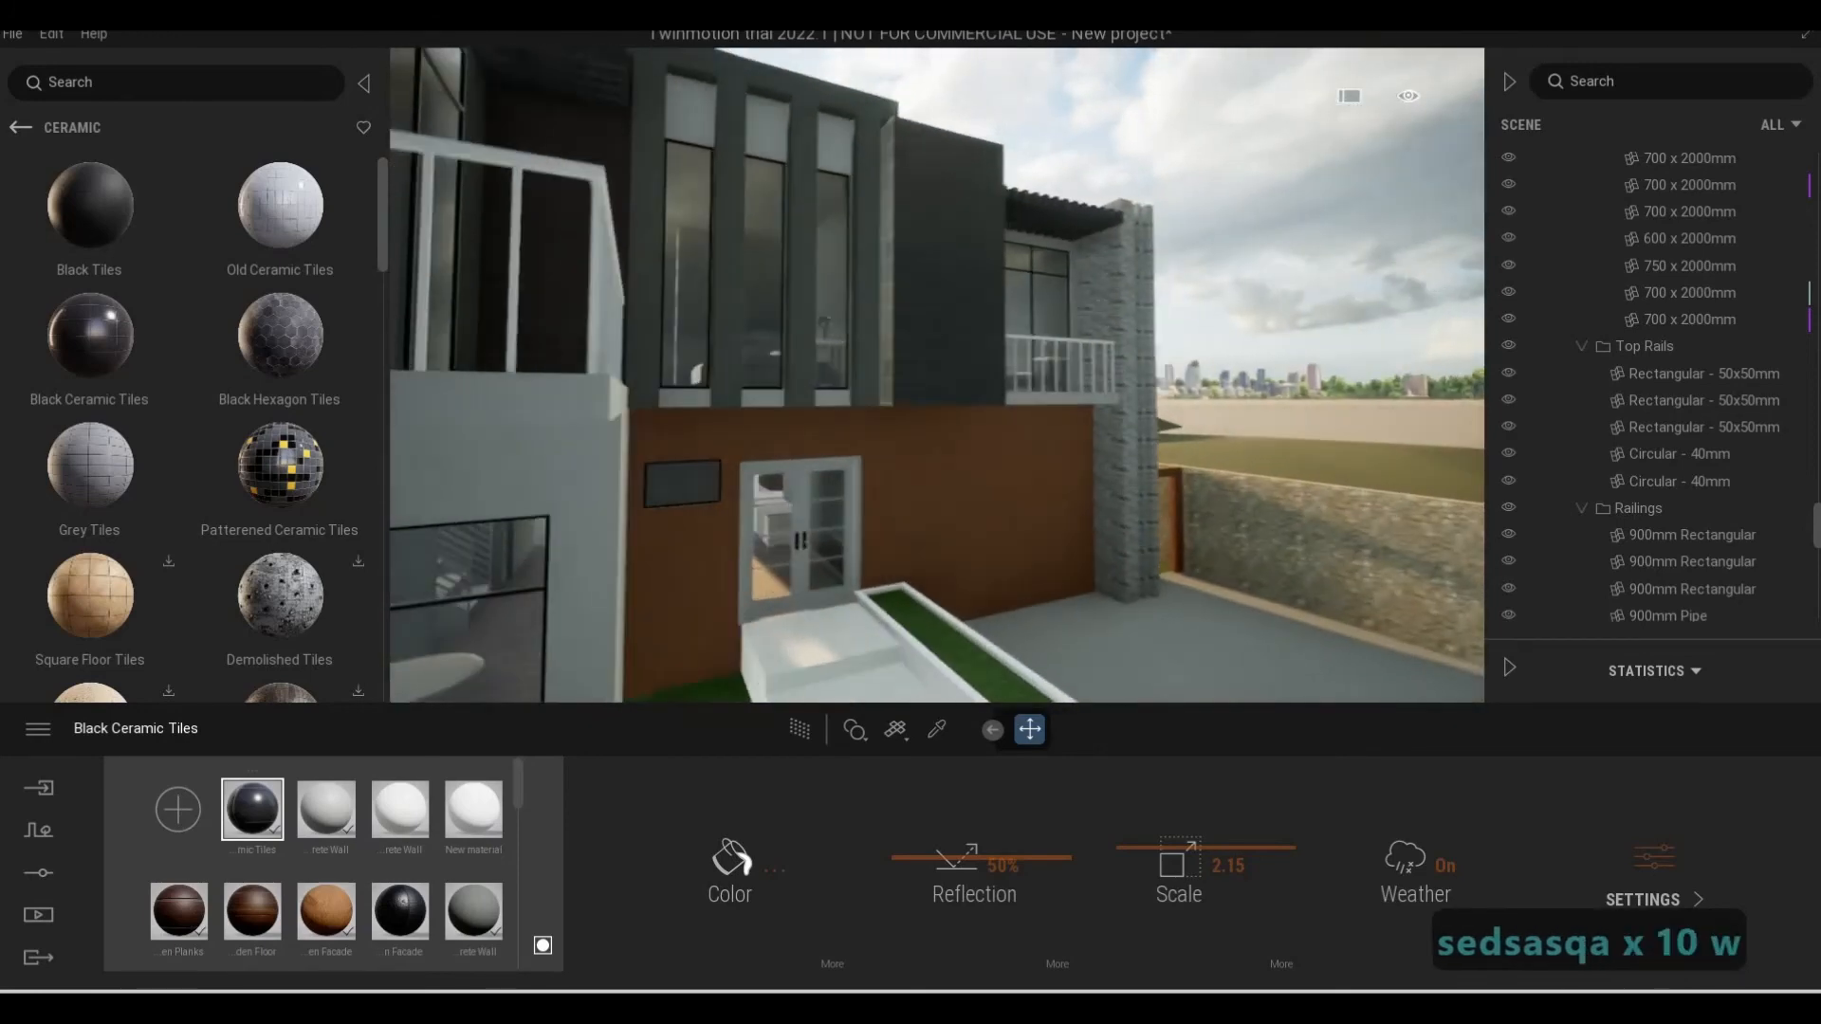
key("w")
key("w")
key("w")
key("w")
key("w")
key("d")
key("s")
key("e")
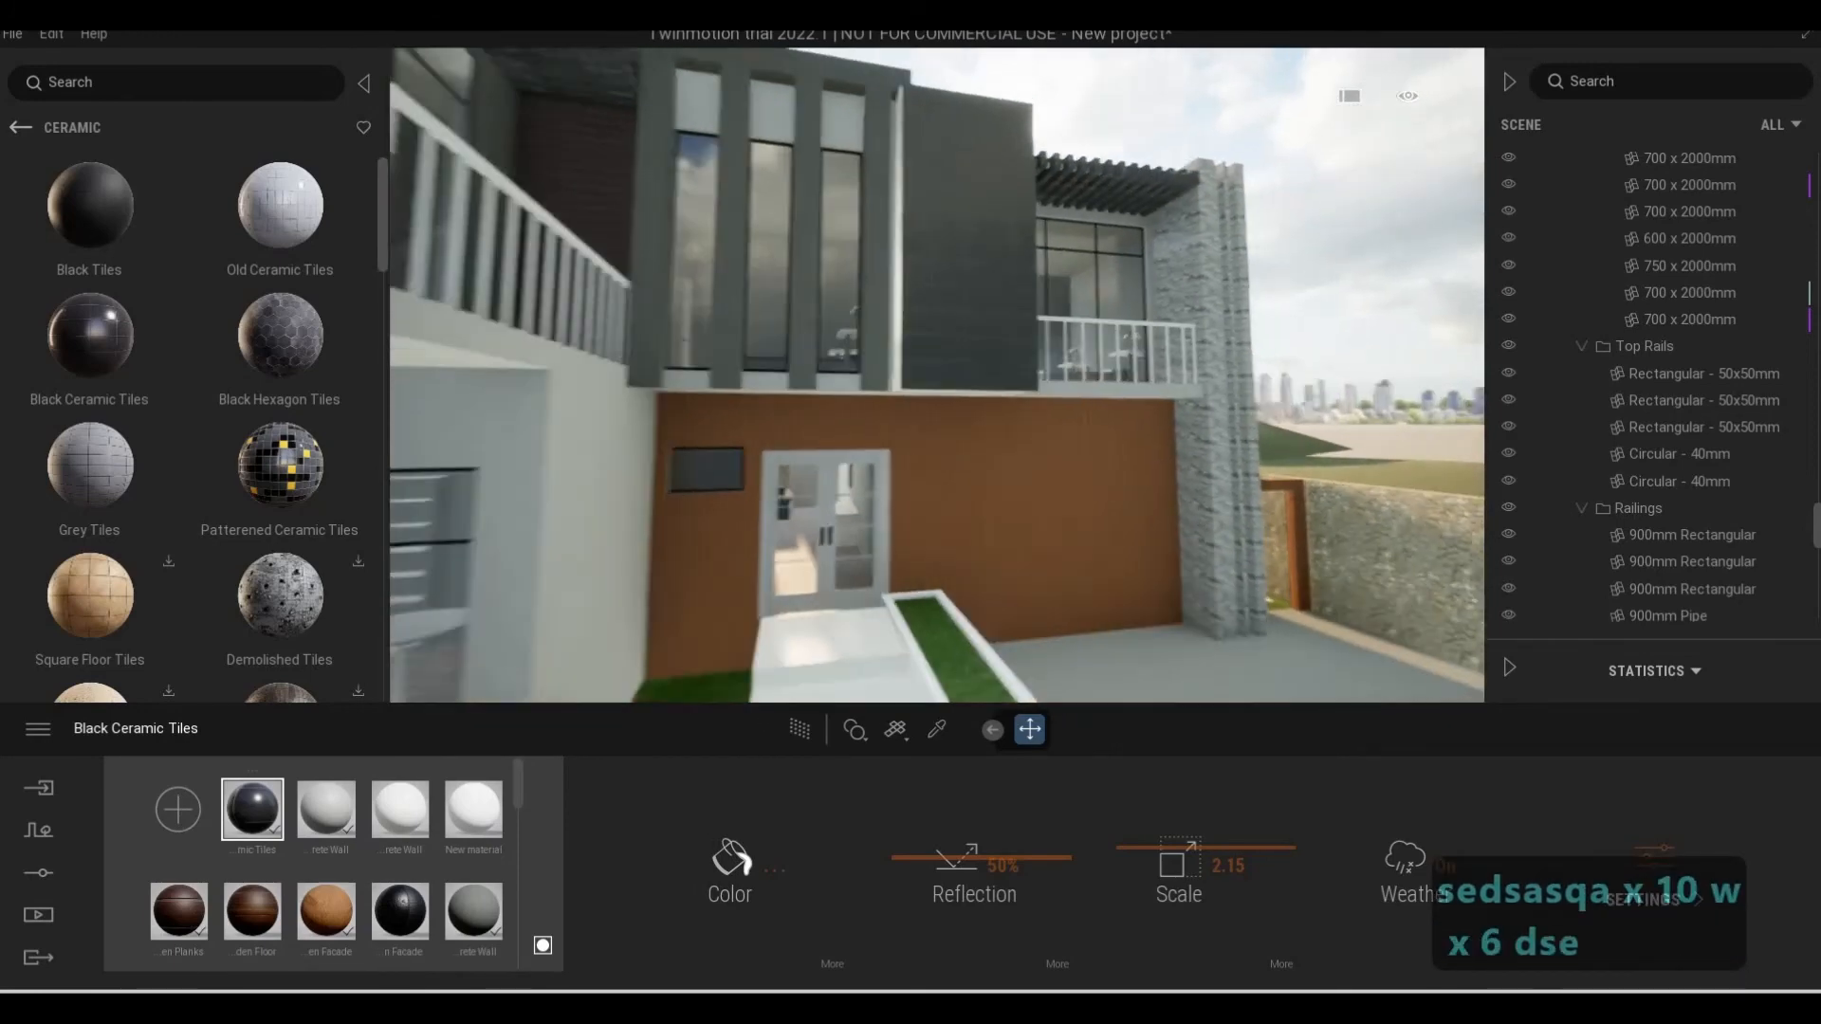
key("q")
key("d")
key("a")
key("e")
key("d")
key("d")
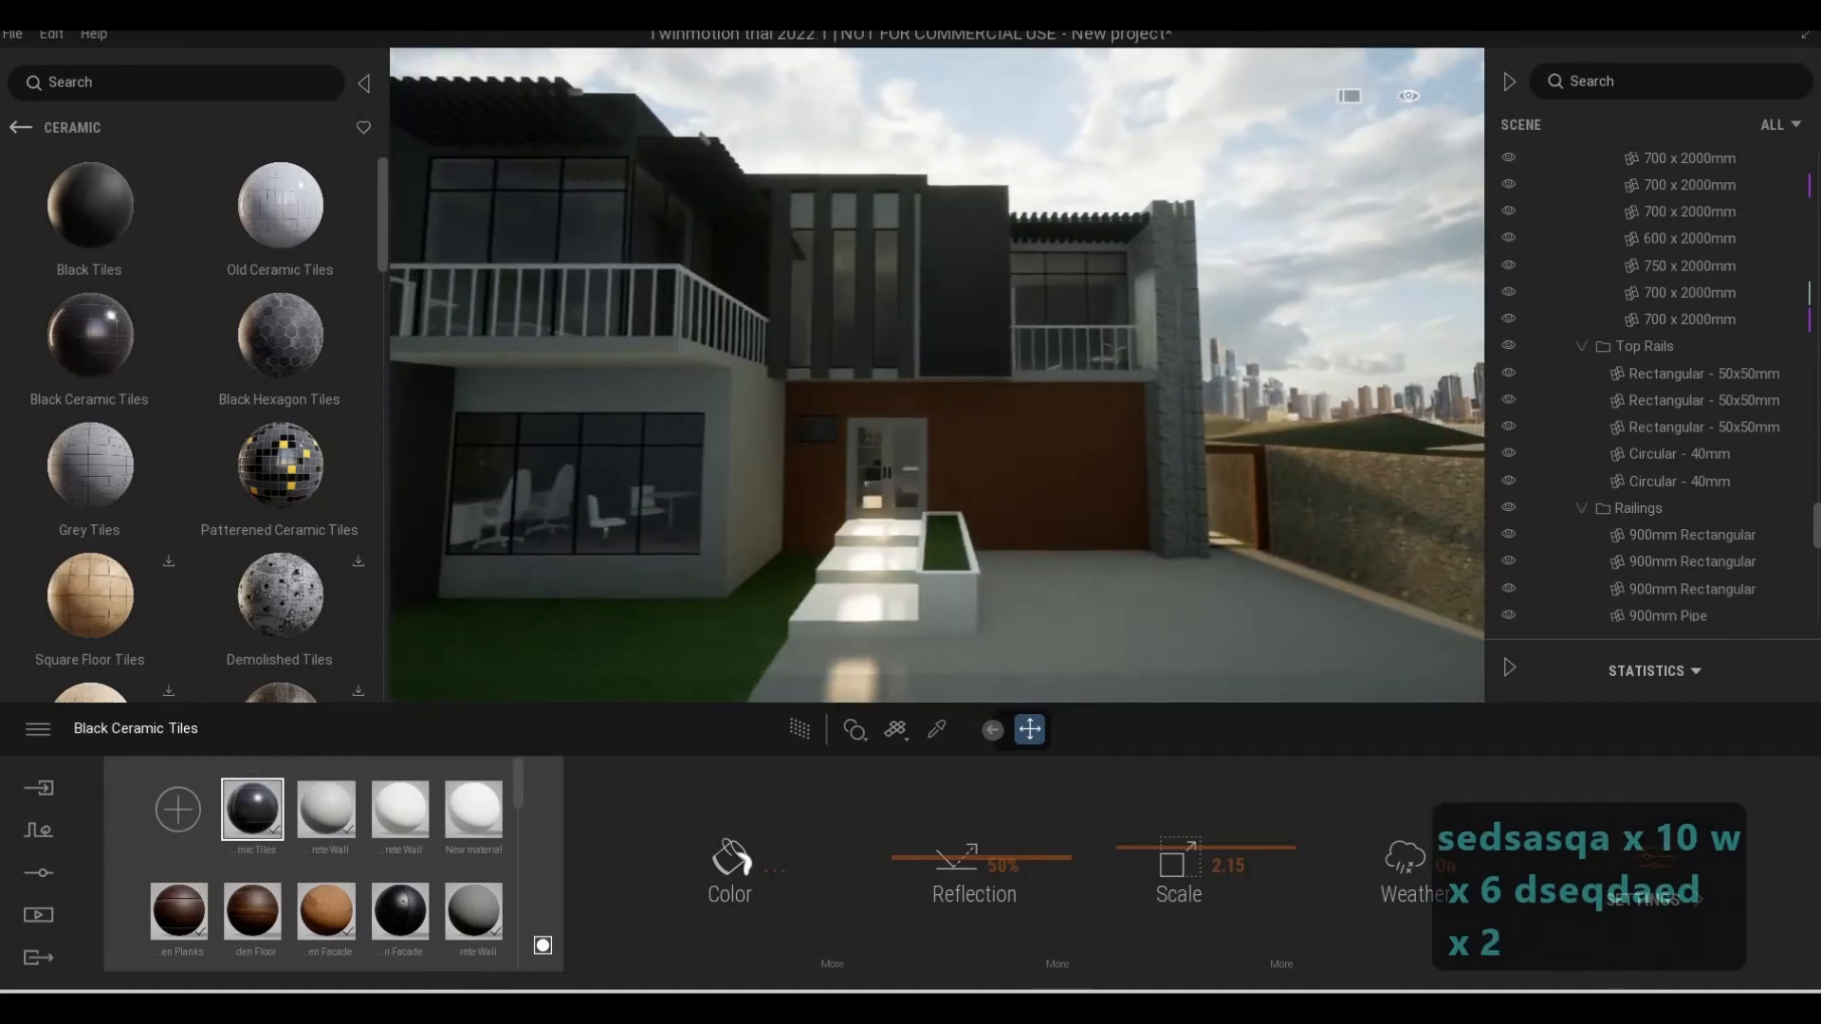
key("e")
key("d")
key("w")
key("a")
key("d")
key("a")
key("w")
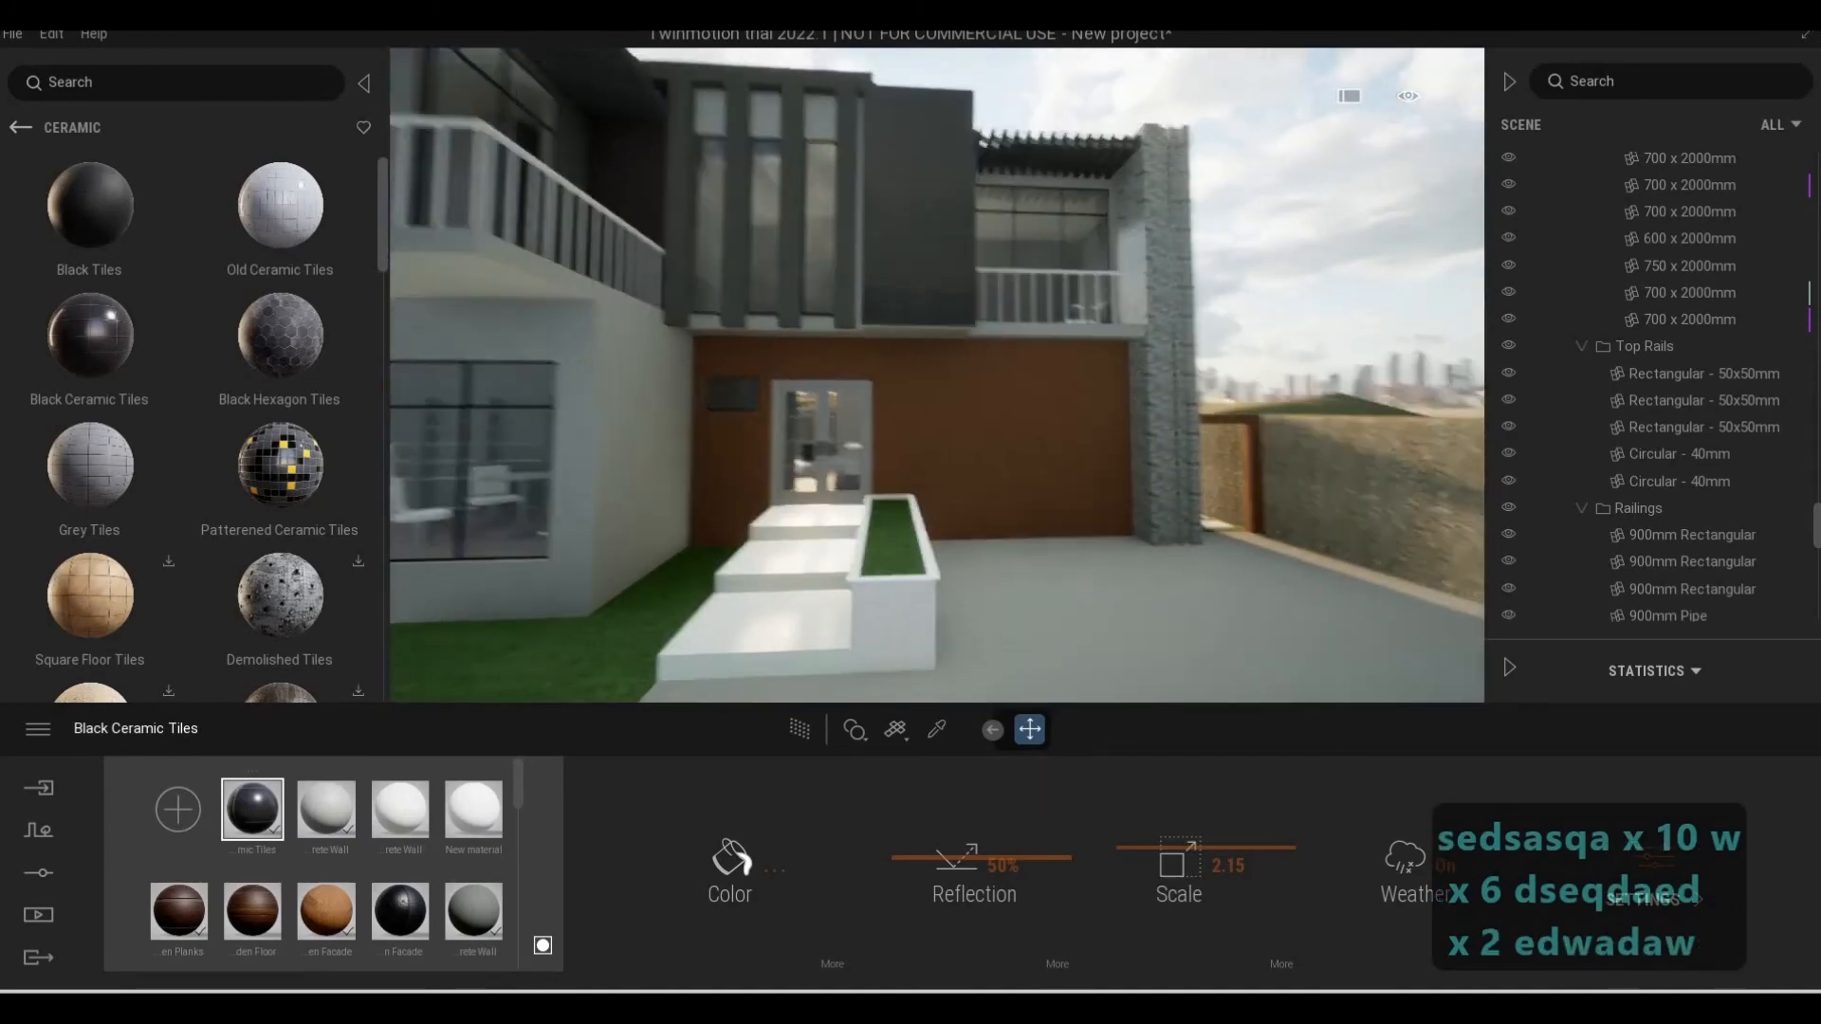
Sample the concrete material on the risers of the entrance steps and set its colour to C7C7C7
key("w")
key("w")
key("w")
key("w")
key("w")
key("e")
key("s")
key("s")
key("s")
key("s")
key("d")
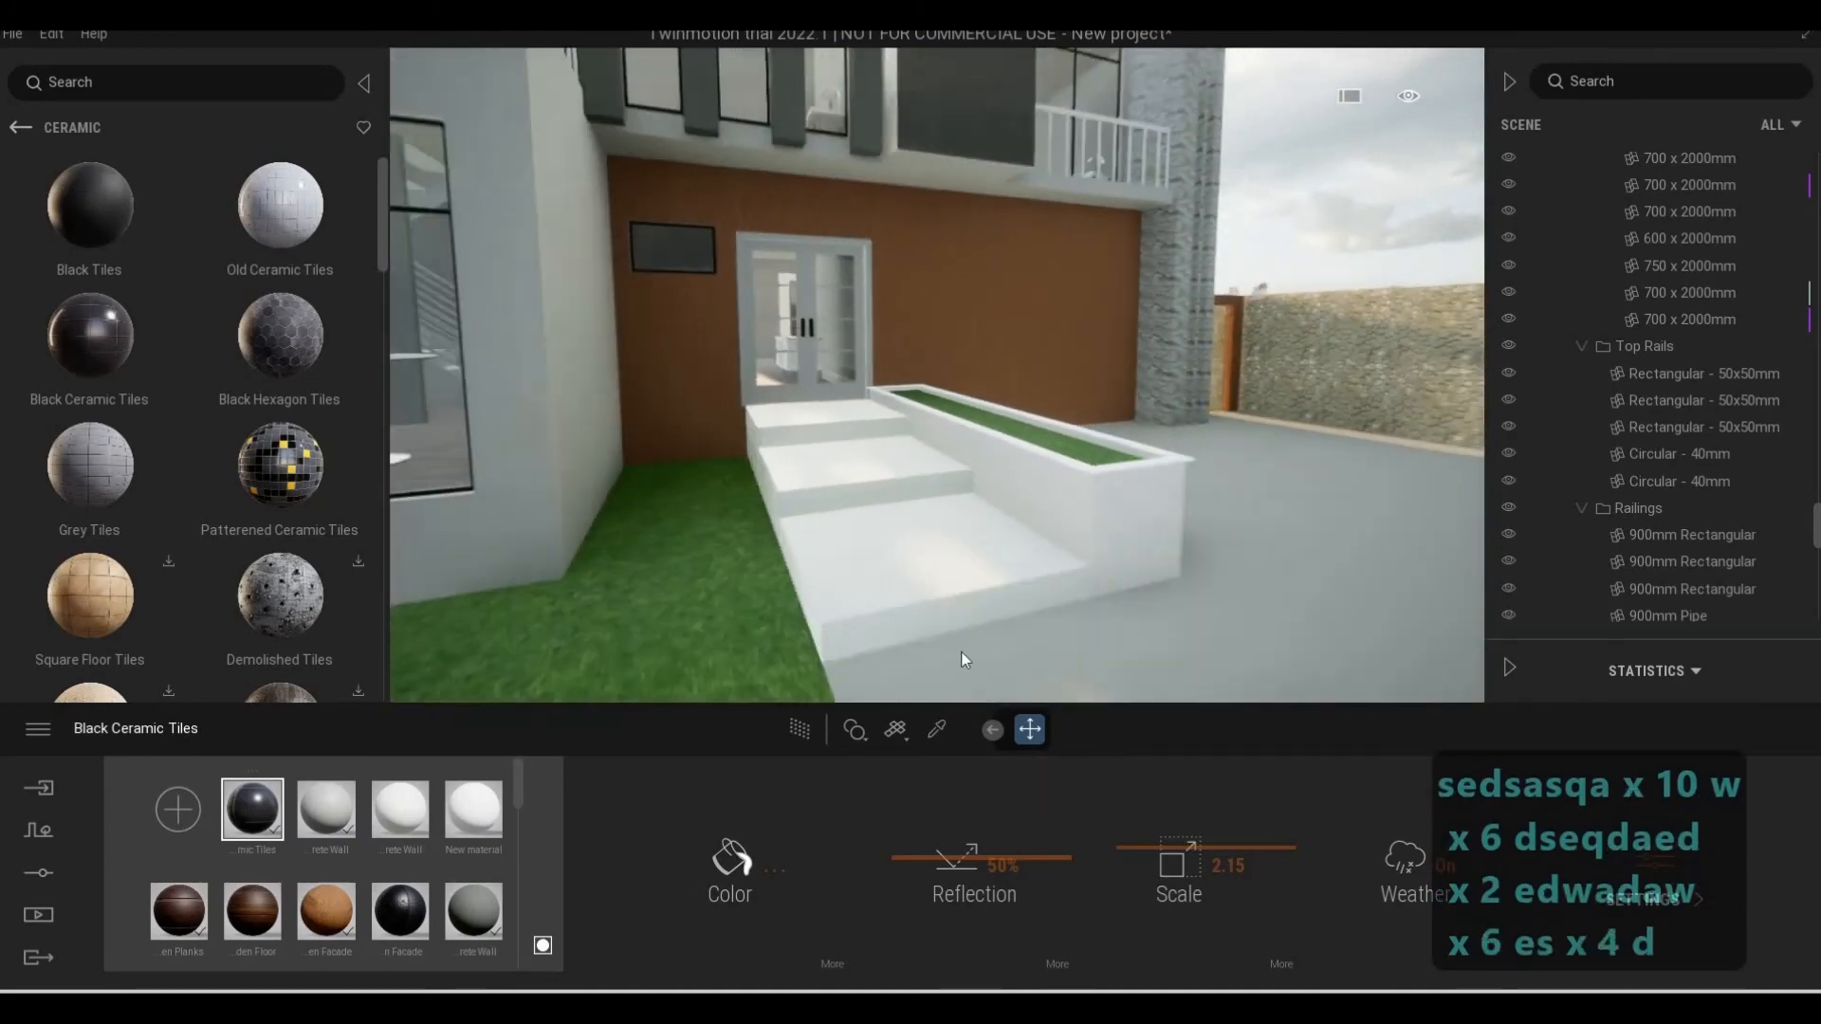
key("a")
key("w")
left_click(937, 728)
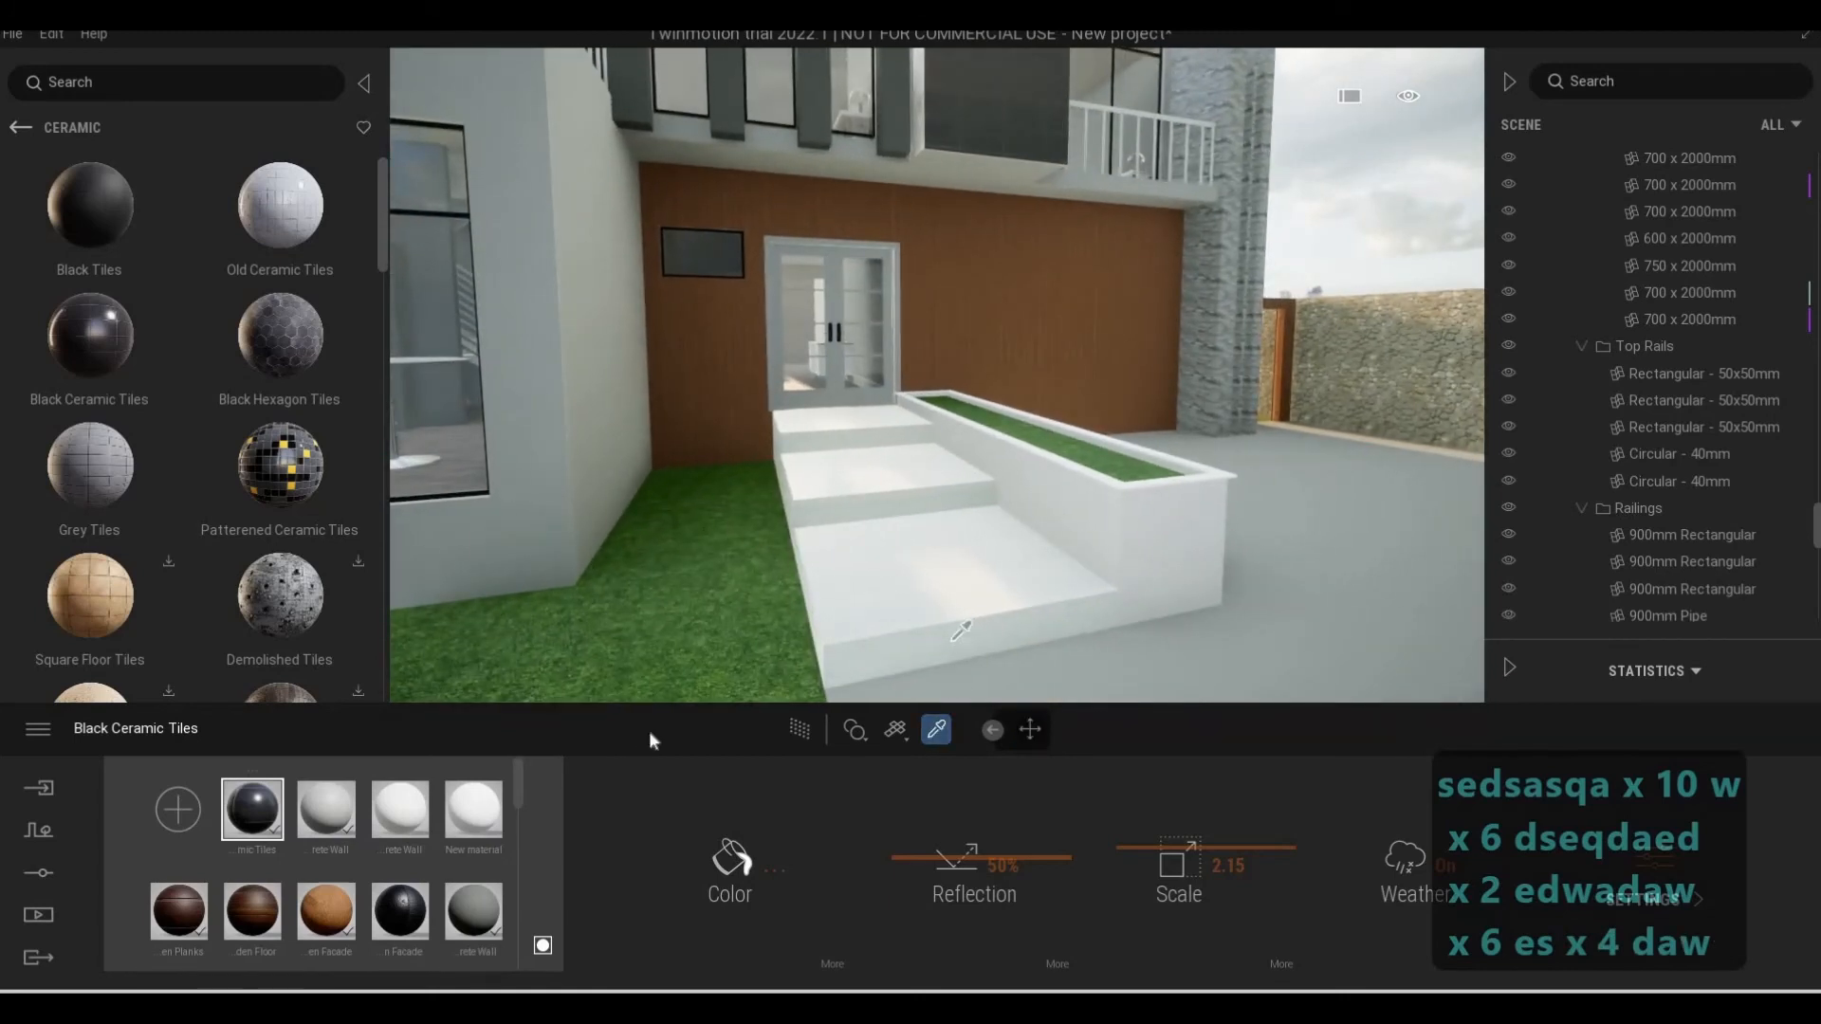
left_click(813, 694)
left_click(759, 851)
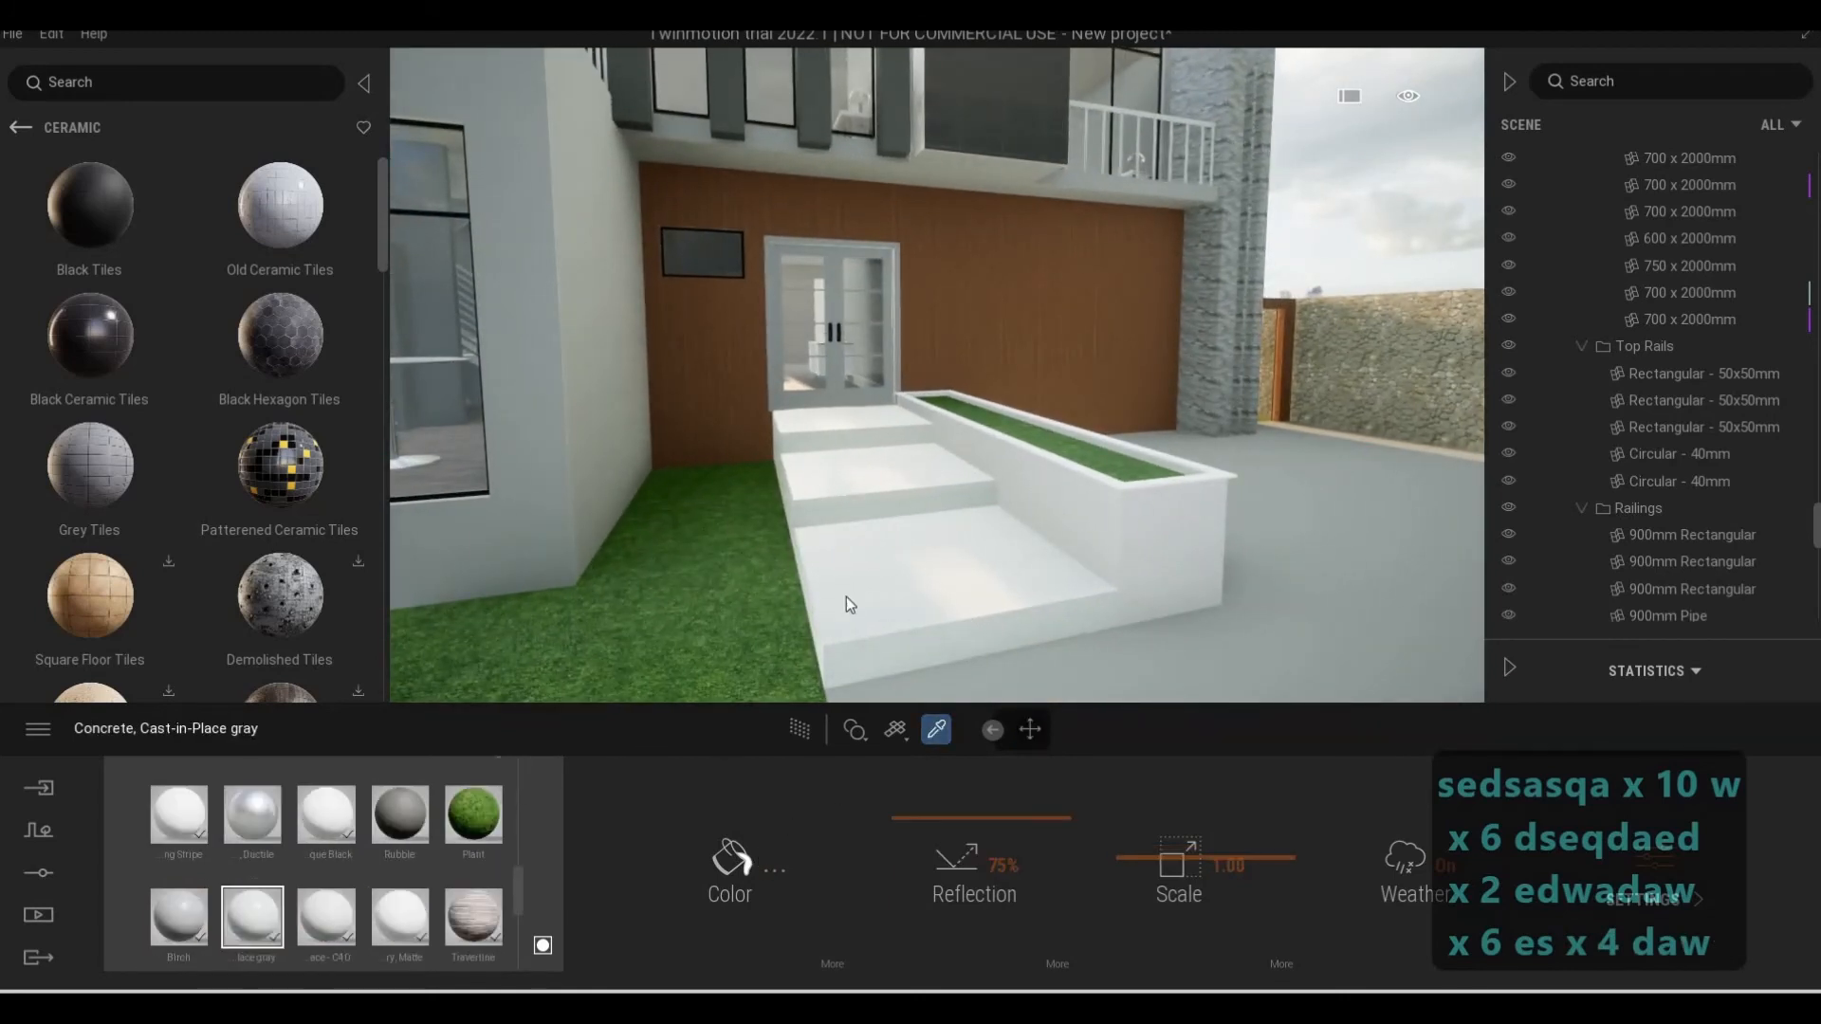
left_click_drag(885, 382, 887, 411)
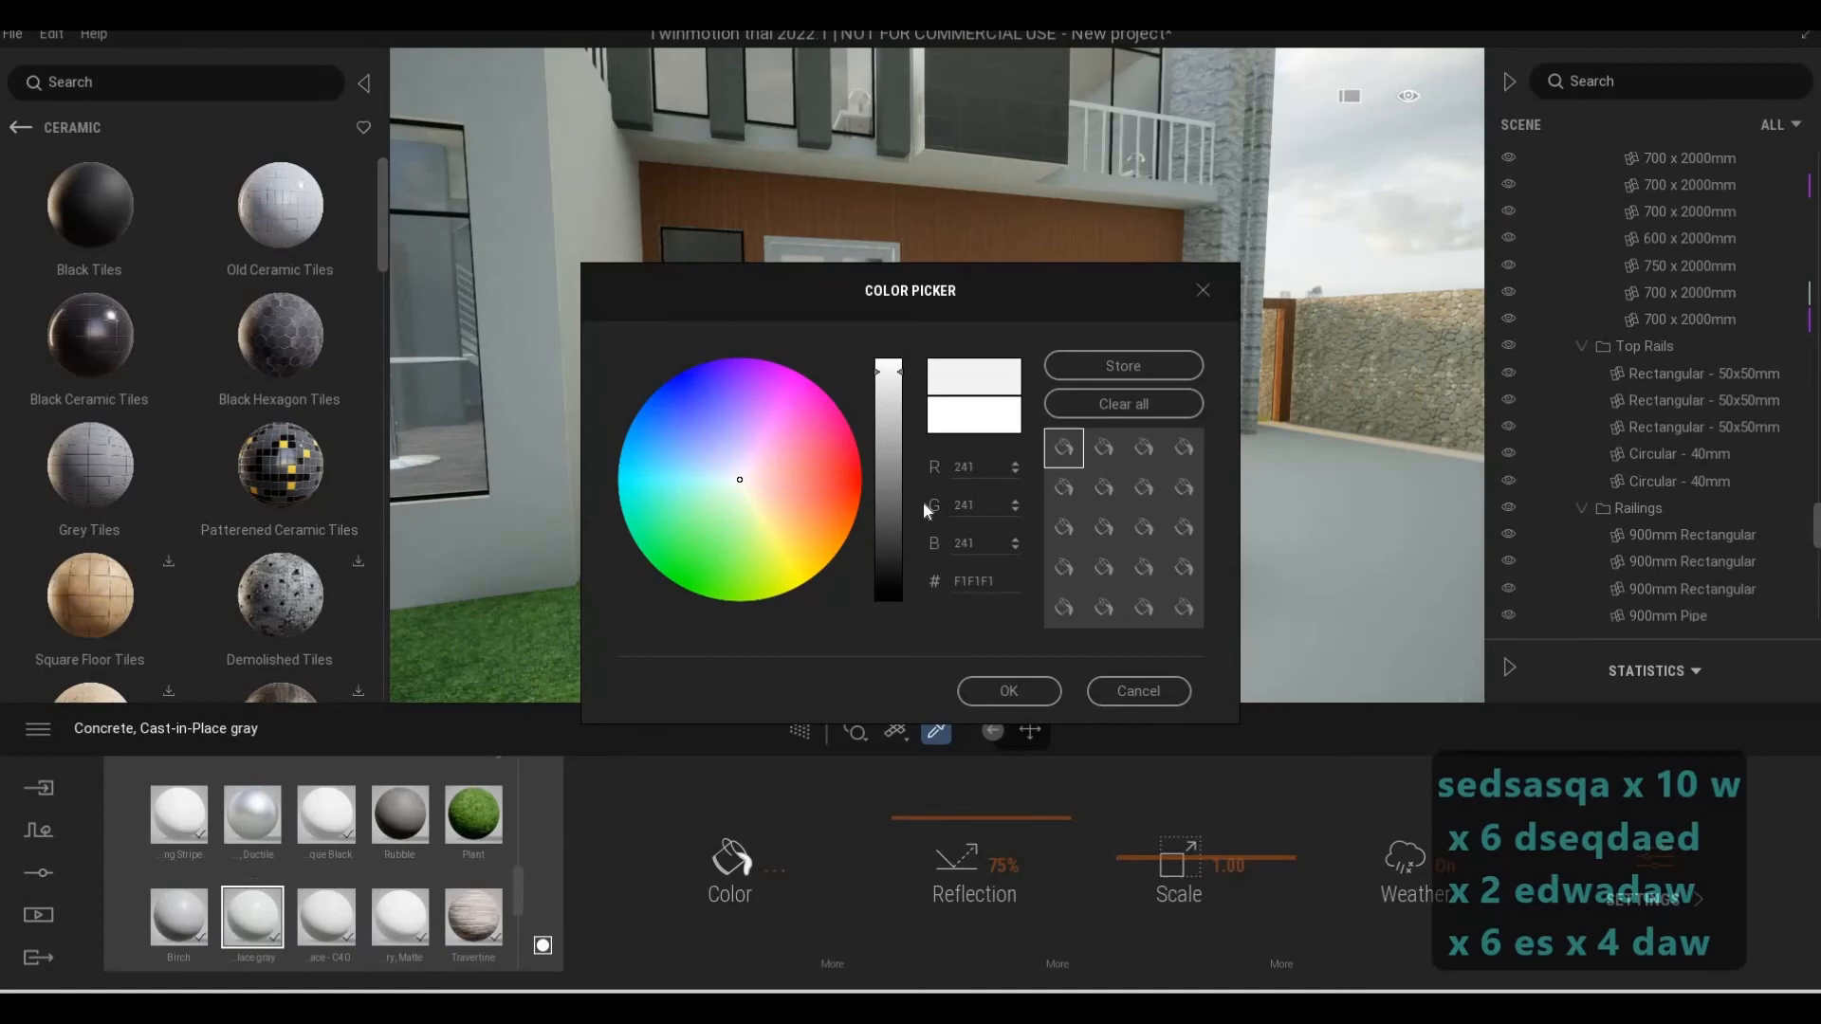
left_click(1009, 691)
Stop sampling materials and find the Painted category of the Plaster materials for the grass planter beside the entrance steps
key("d")
key("d")
key("d")
key("d")
key("d")
key("d")
key("d")
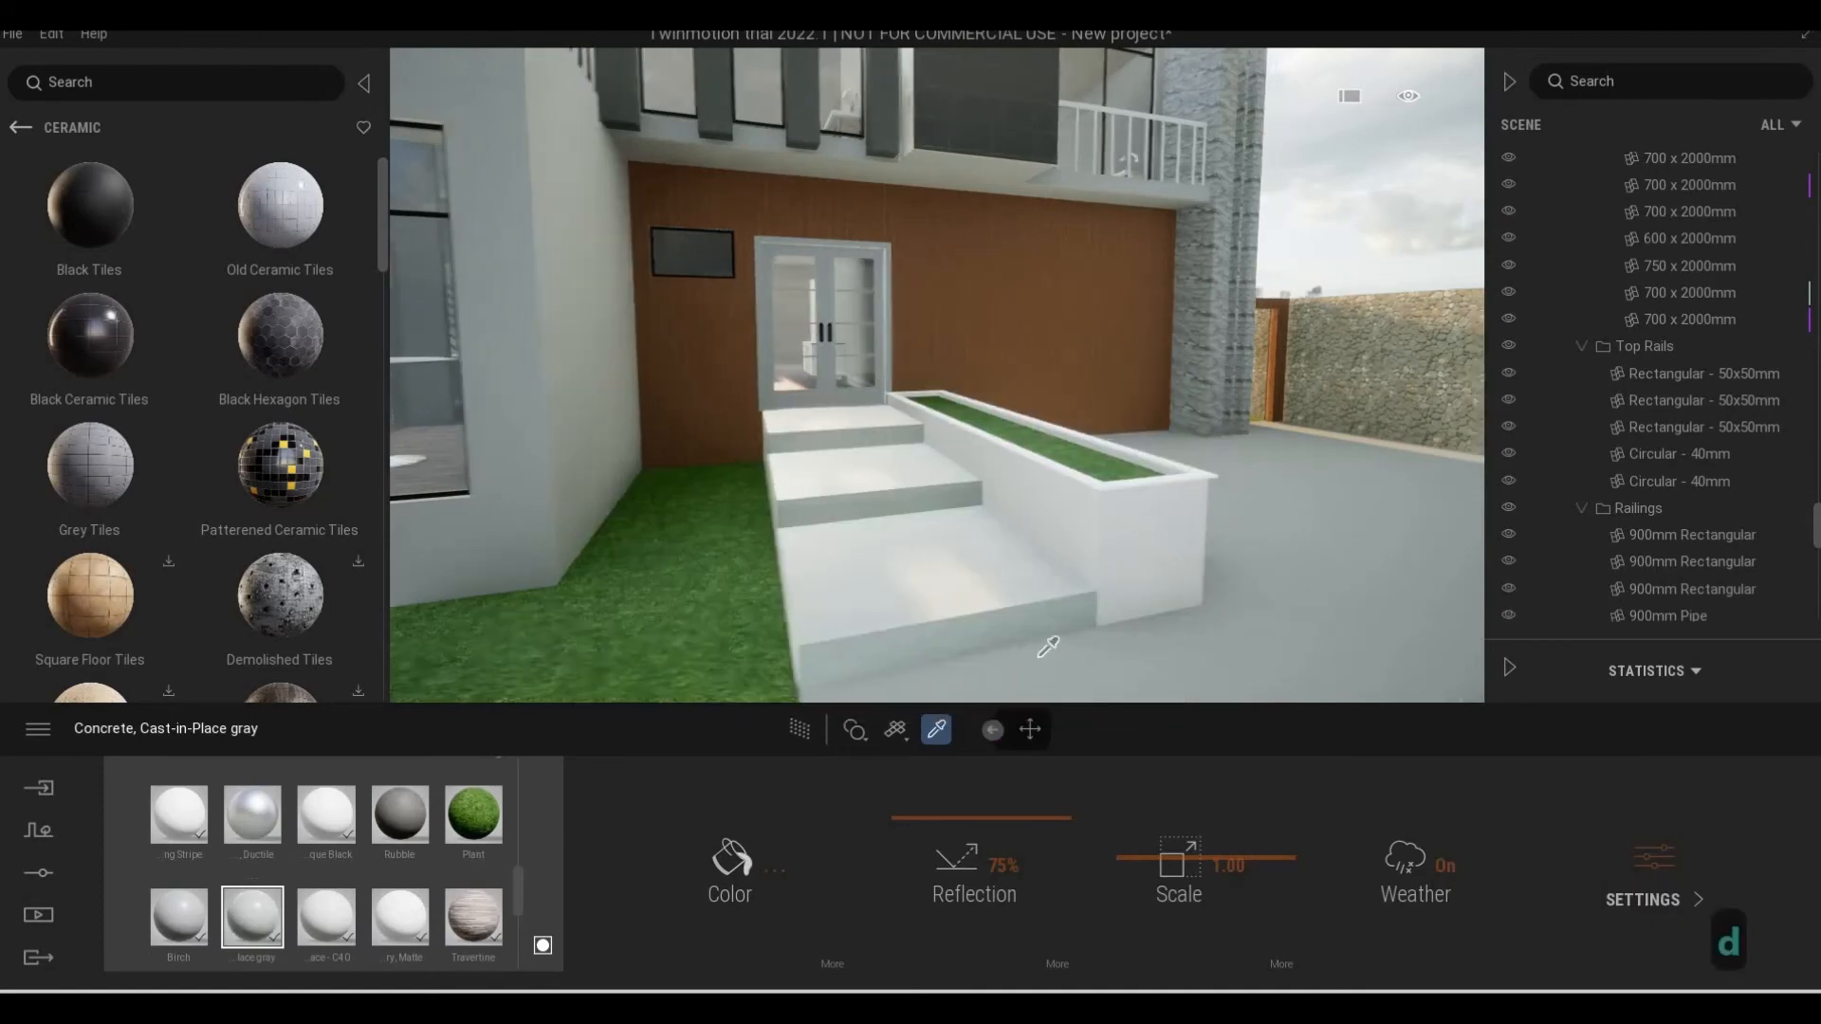
key("d")
key("d")
key("d")
key("d")
key("d")
key("d")
key("d")
key("d")
key("d")
key("d")
key("d")
key("d")
key("d")
key("d")
key("d")
key("d")
key("d")
key("d")
key("d")
key("Escape")
key("Escape")
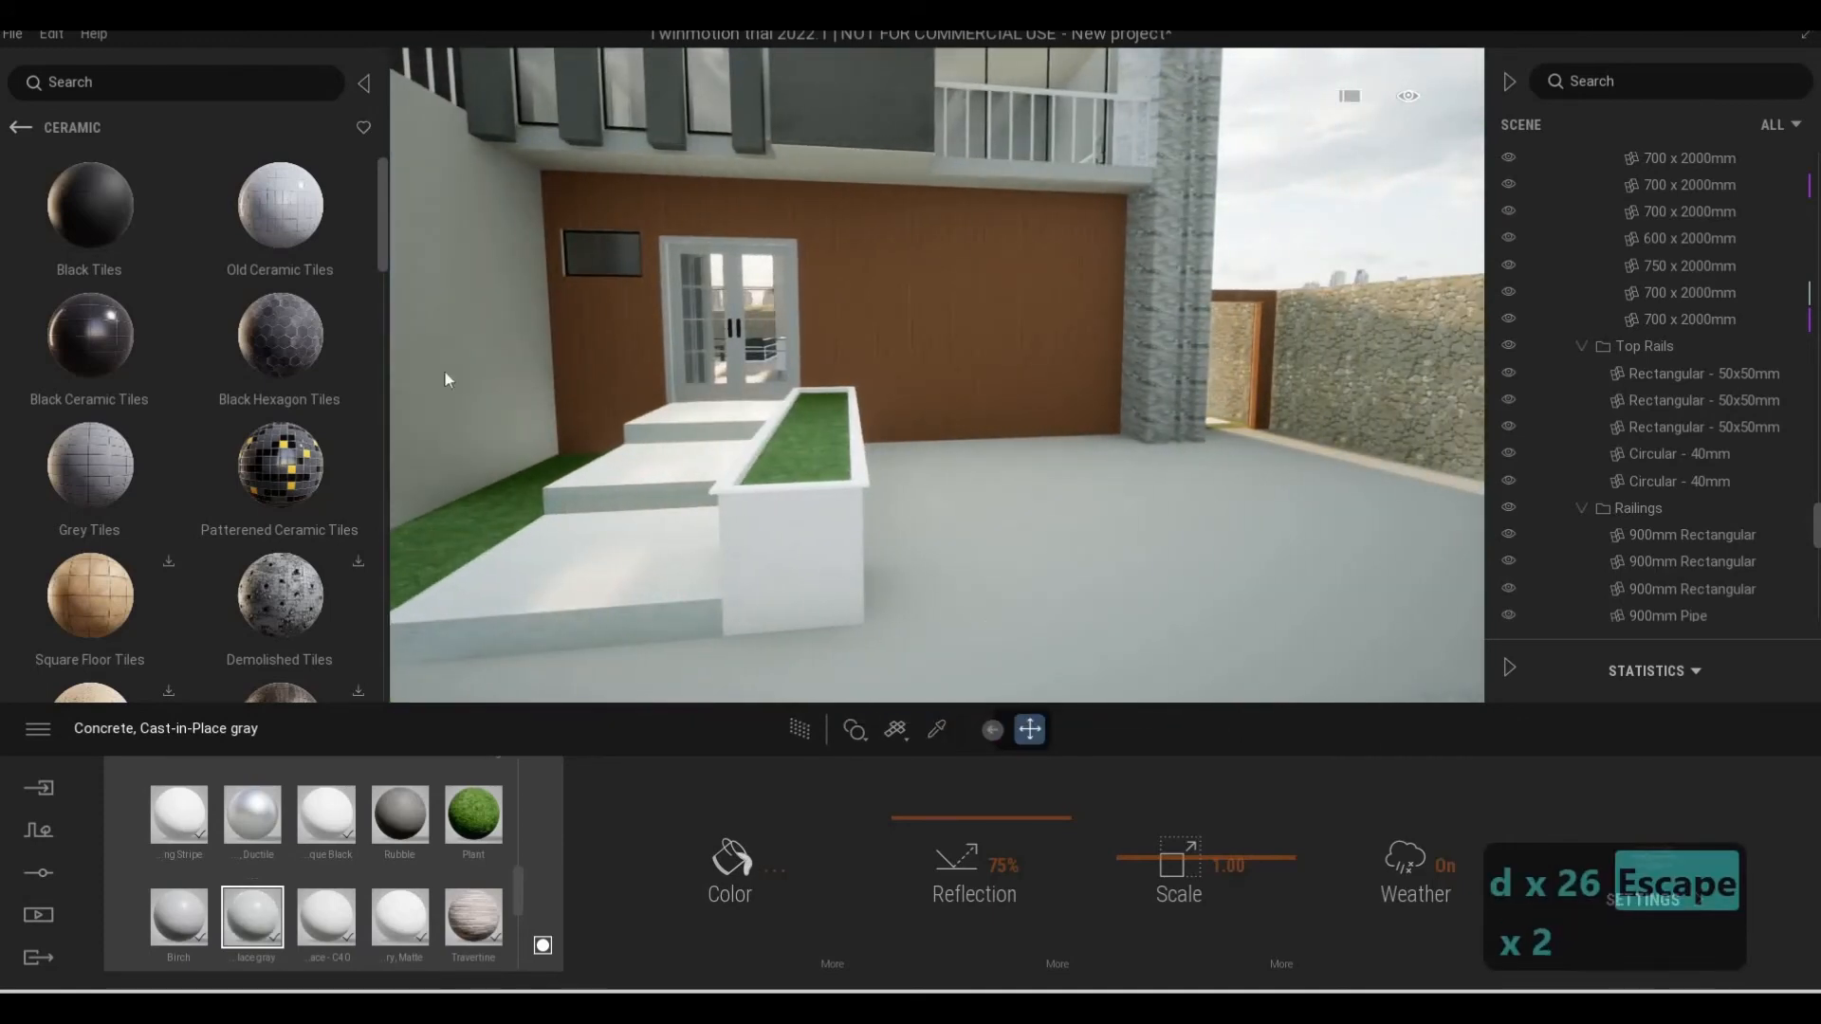
key("d")
left_click(21, 126)
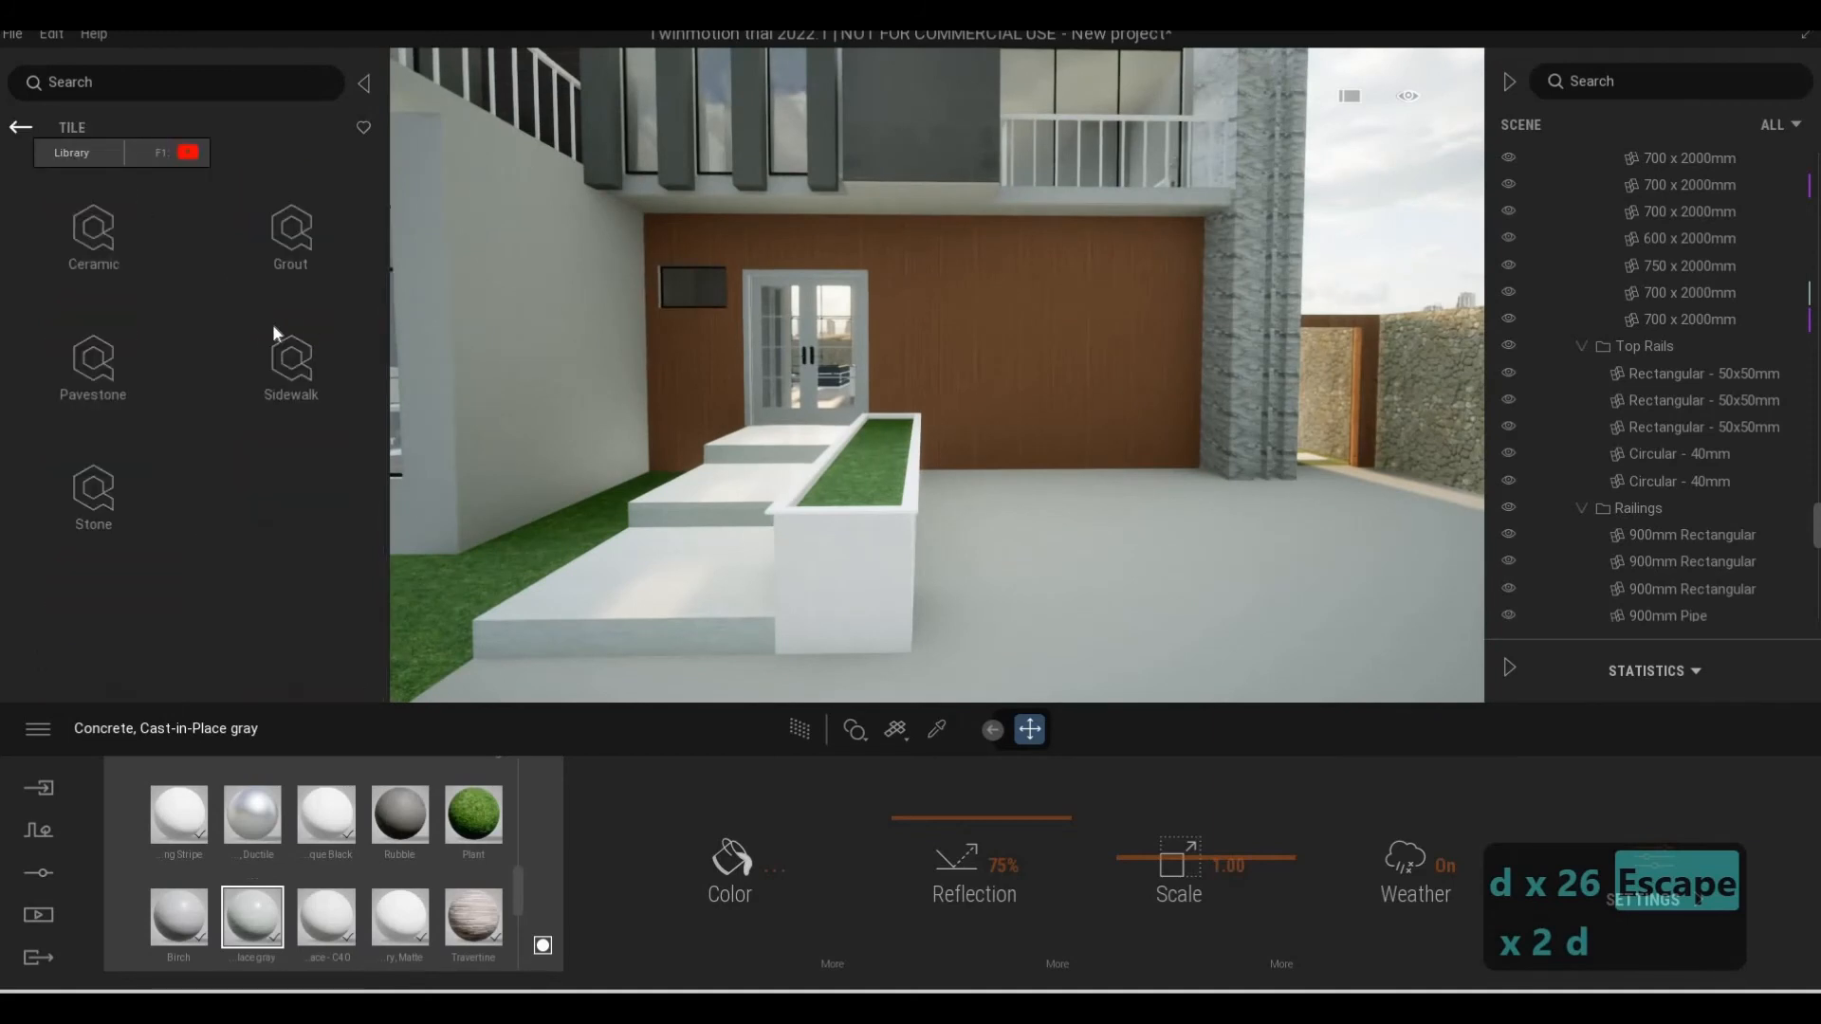
left_click(20, 129)
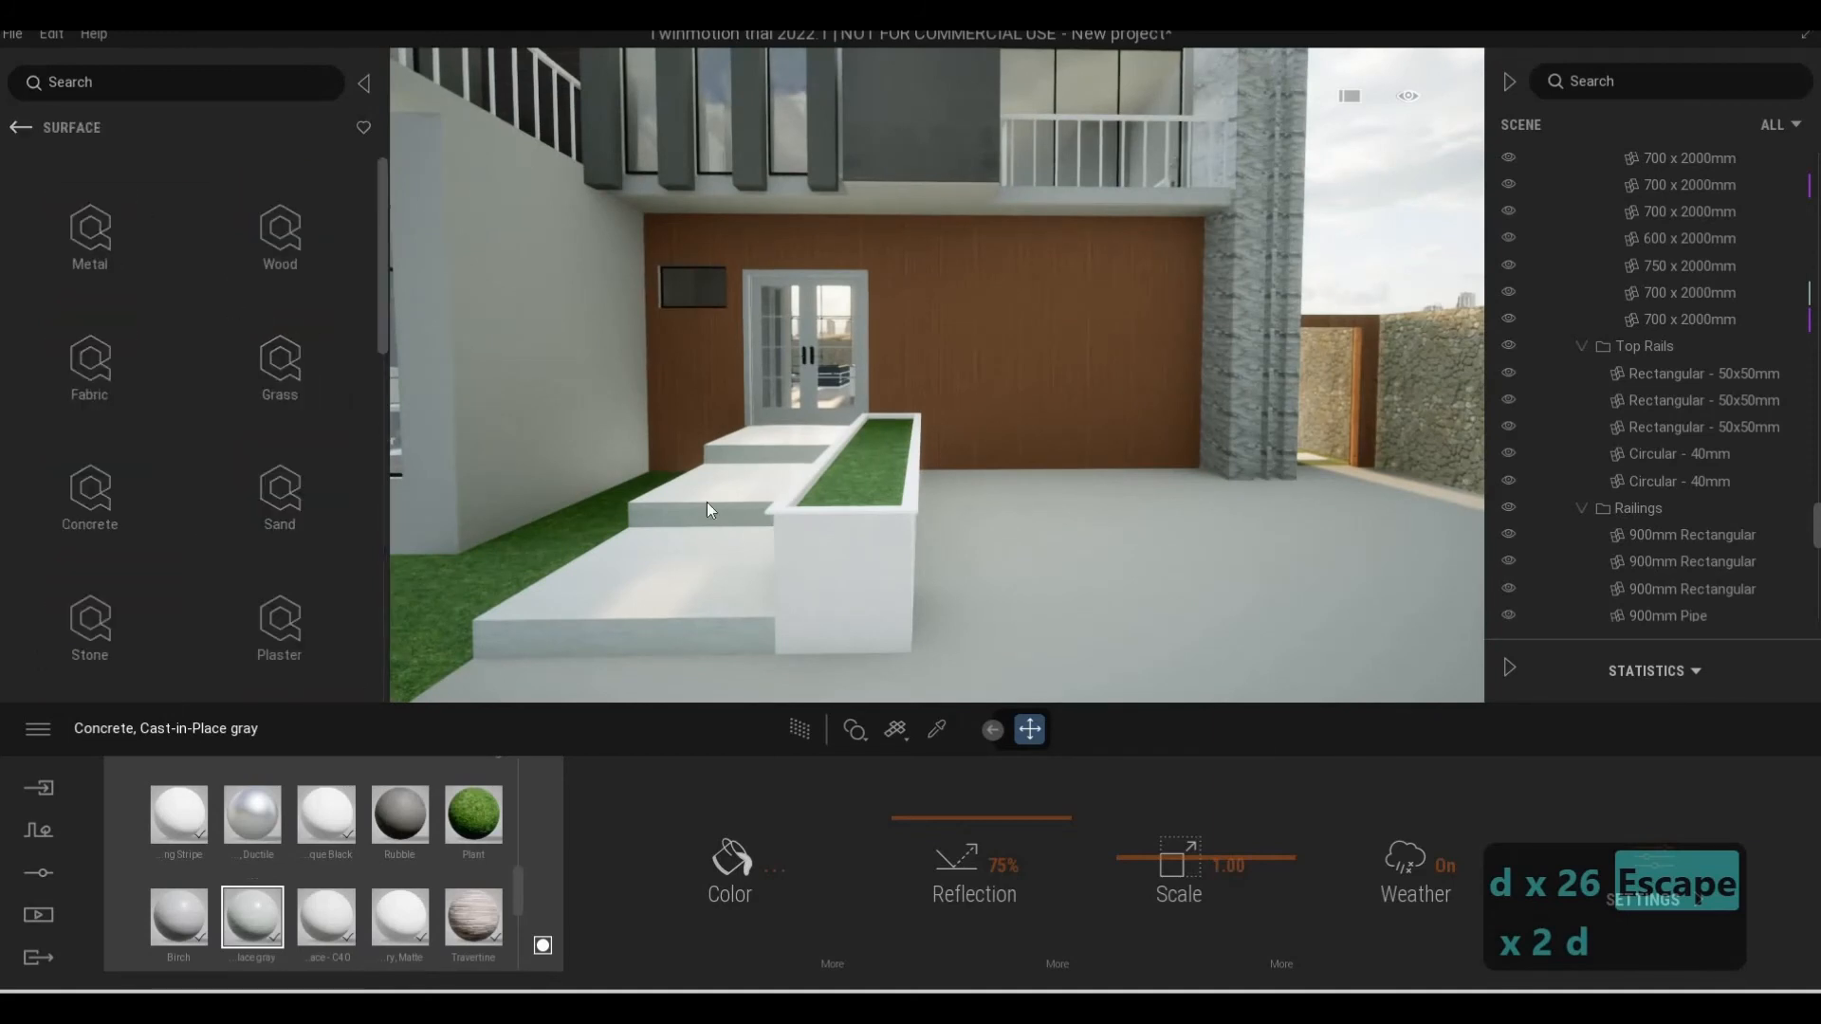
key("d")
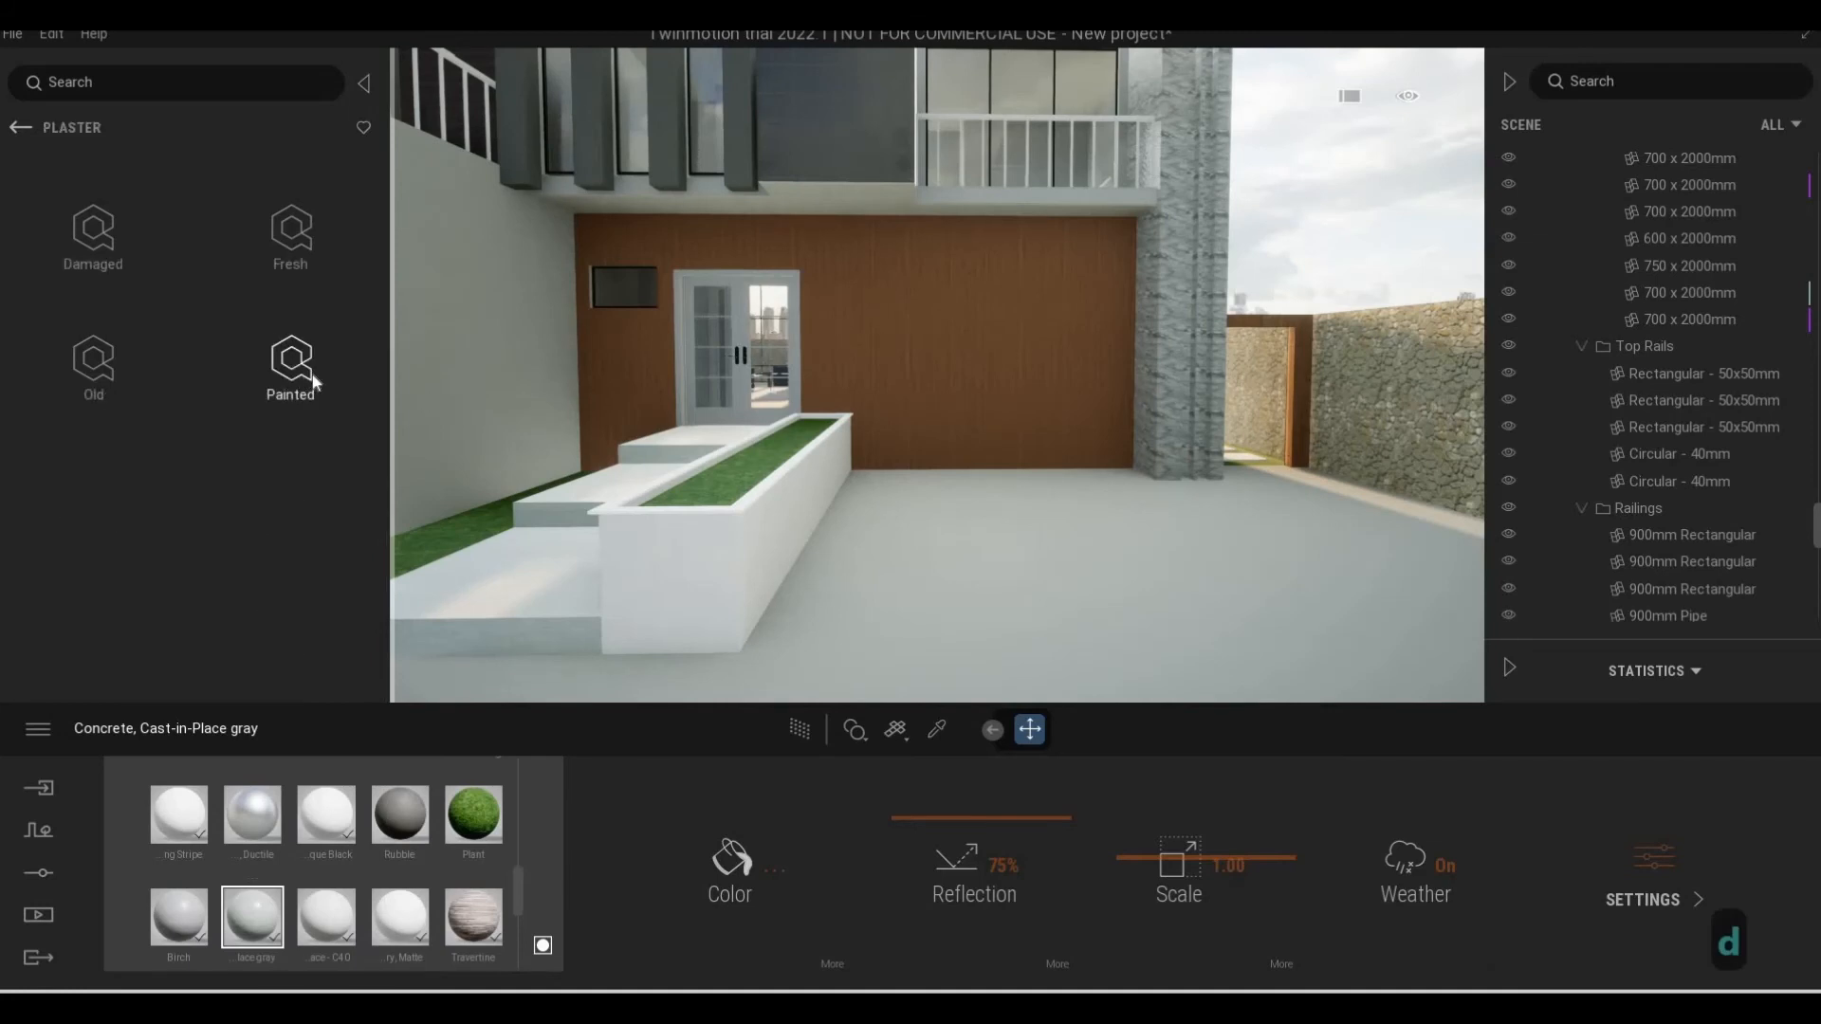
left_click(300, 380)
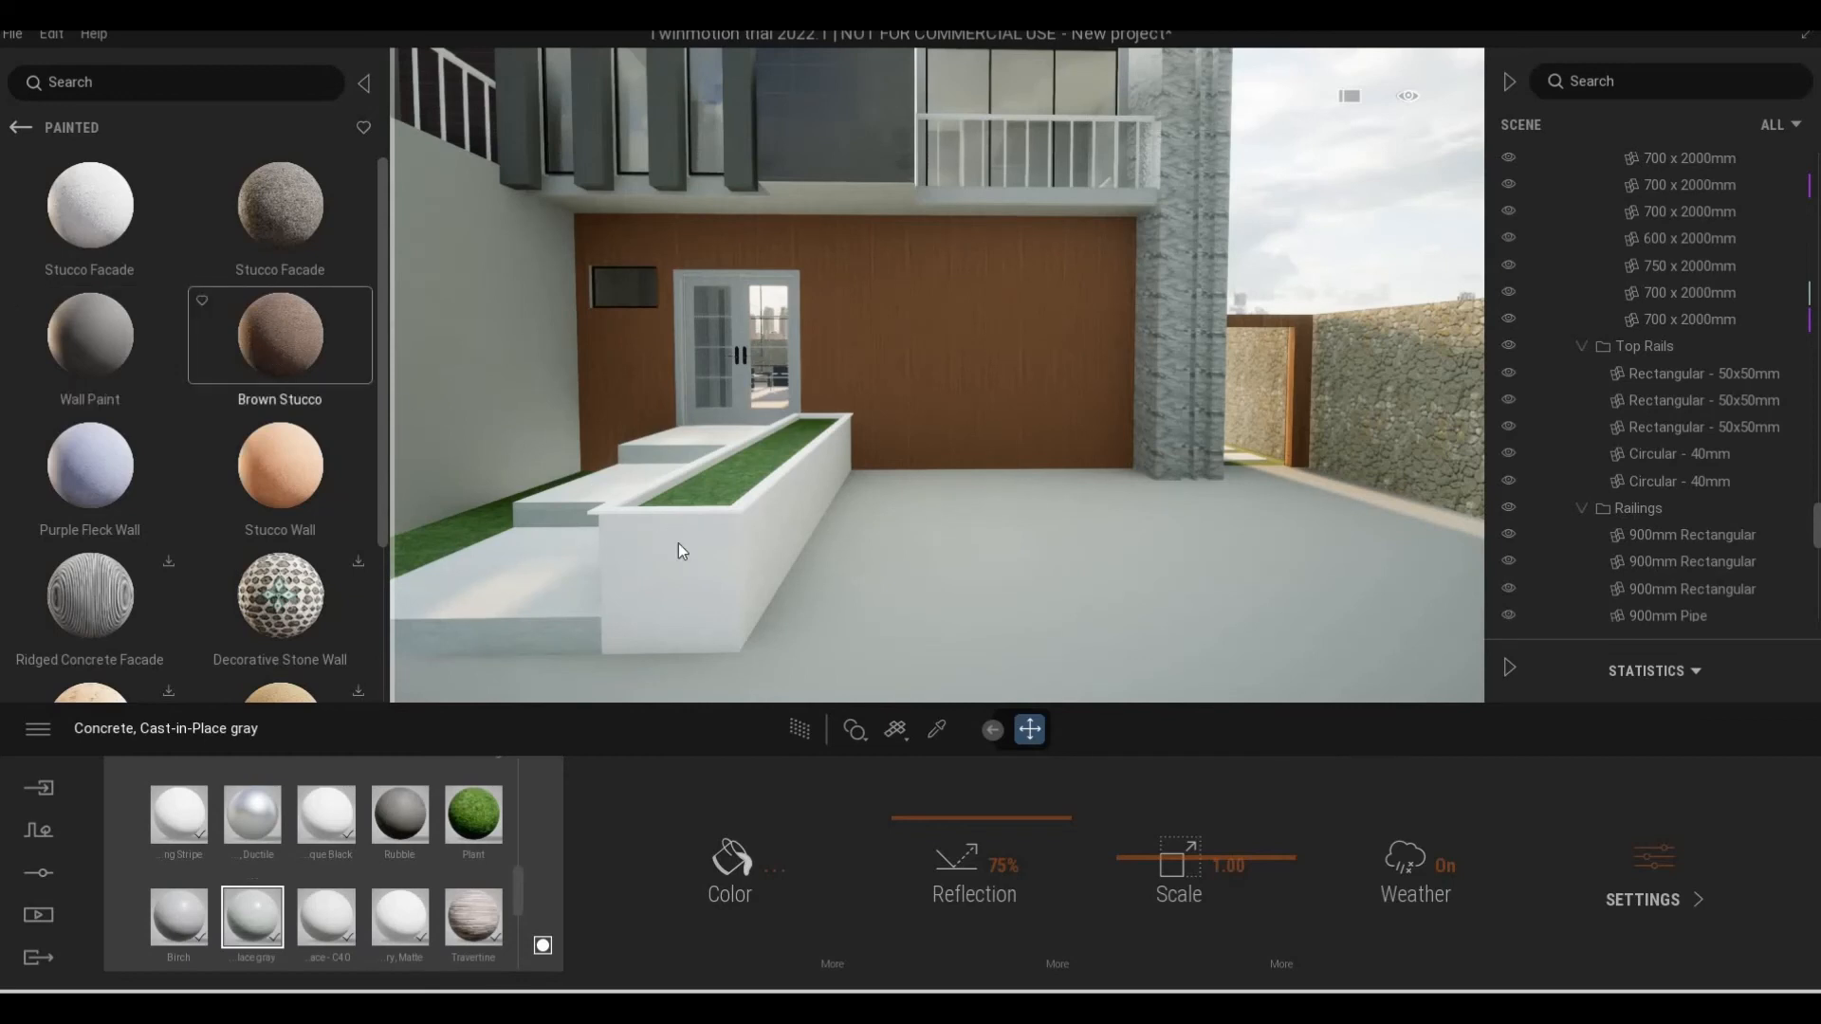
Try Brown Stucco on the planter's walls and Wall Paint on its rim, and undo both
left_click_drag(679, 548, 687, 563)
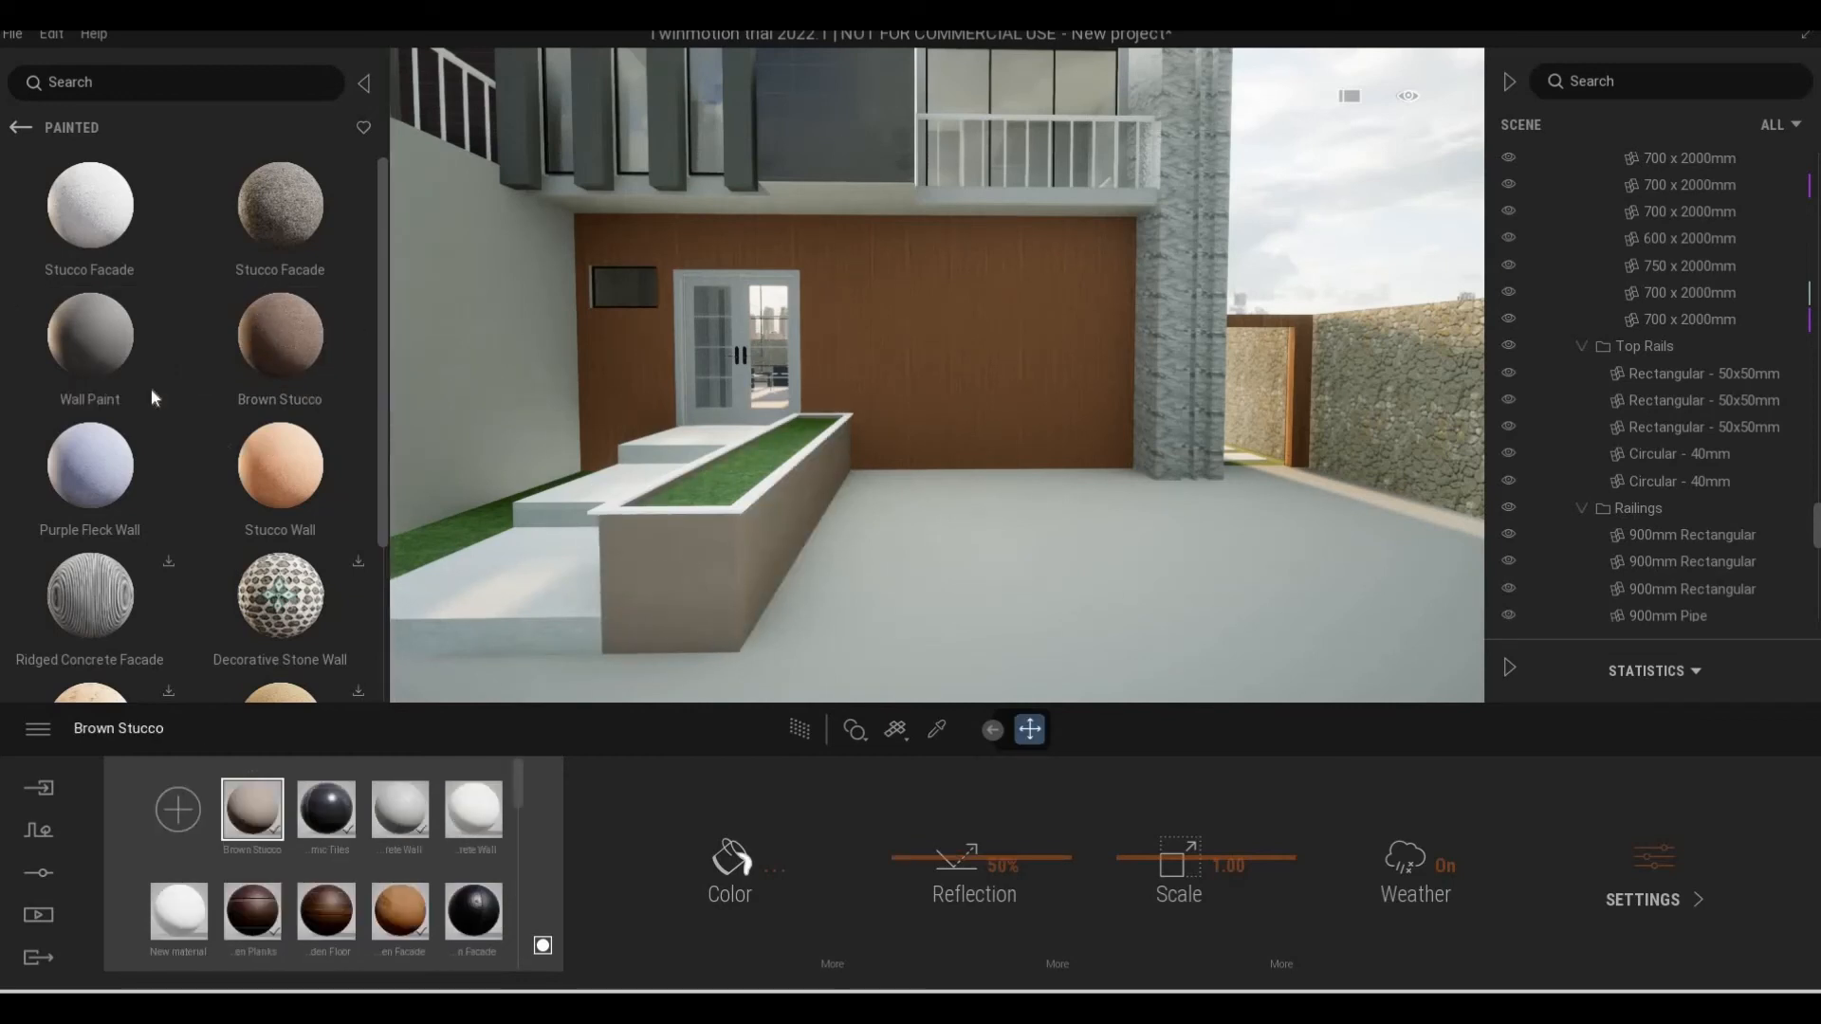
mouse_move(90, 334)
left_mouse_down()
mouse_move(358, 458)
mouse_move(714, 509)
left_mouse_up()
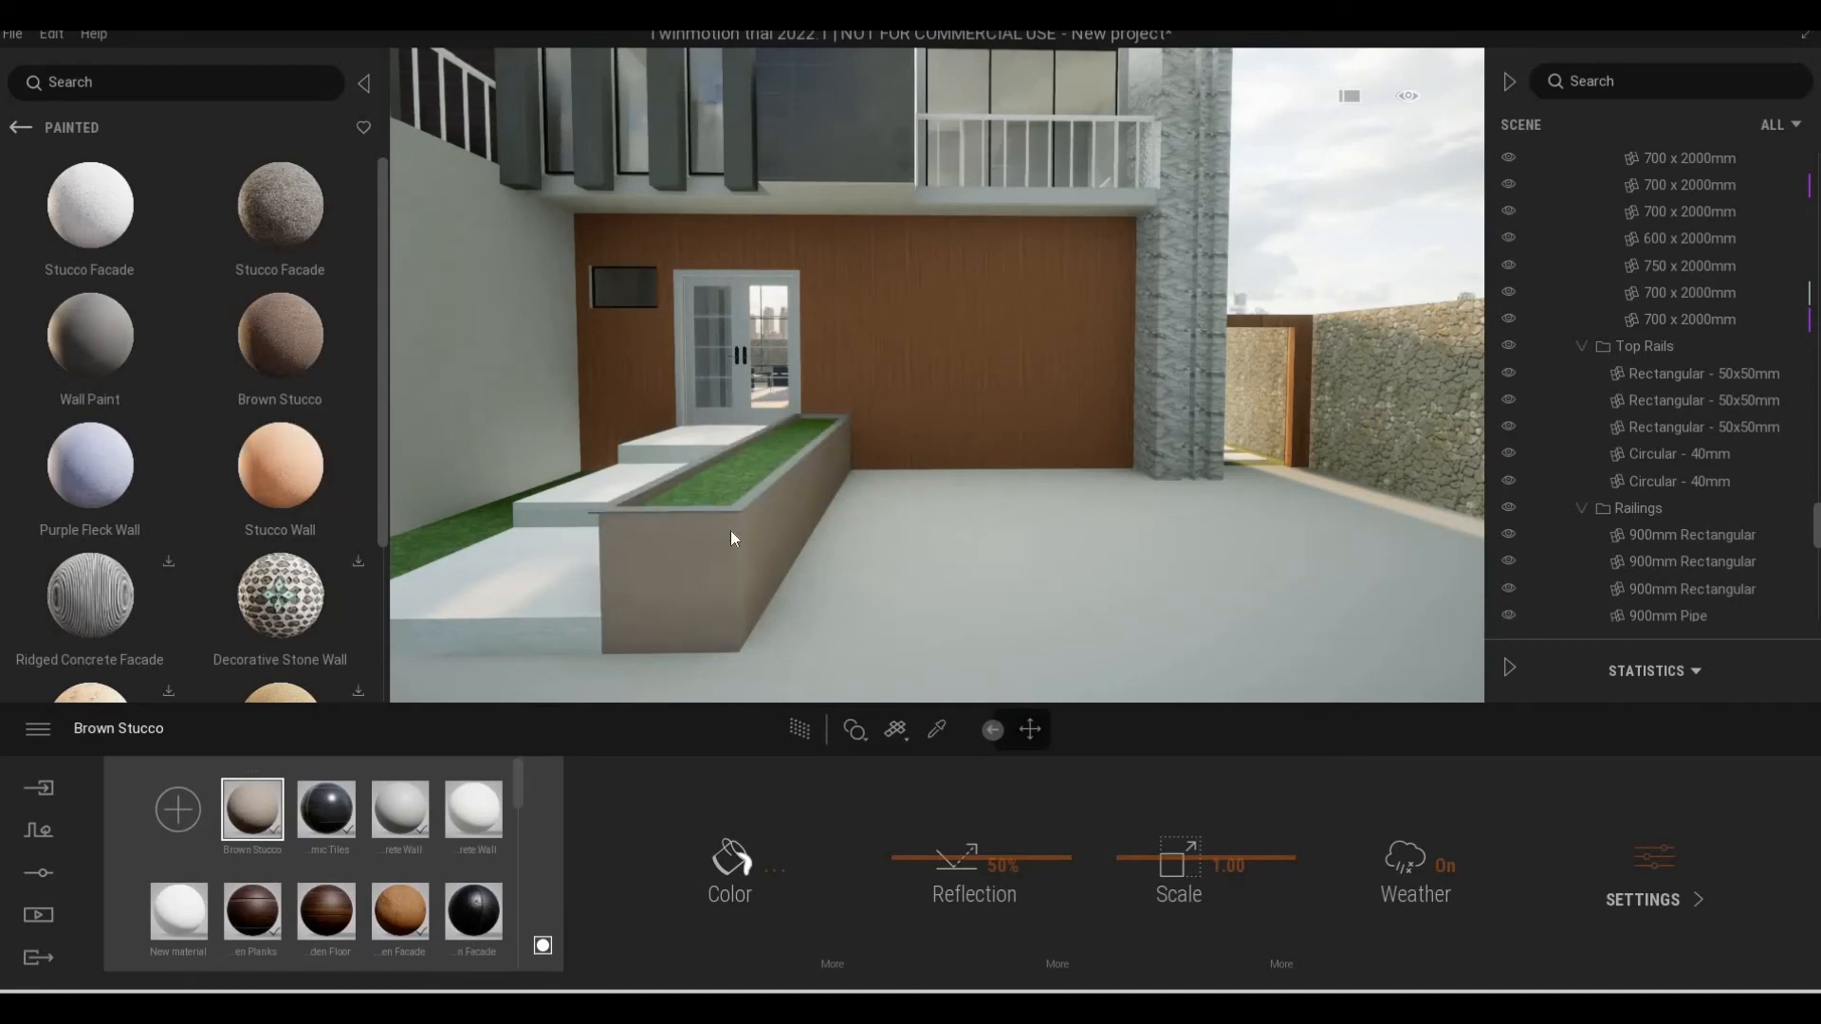
key("w")
key("a")
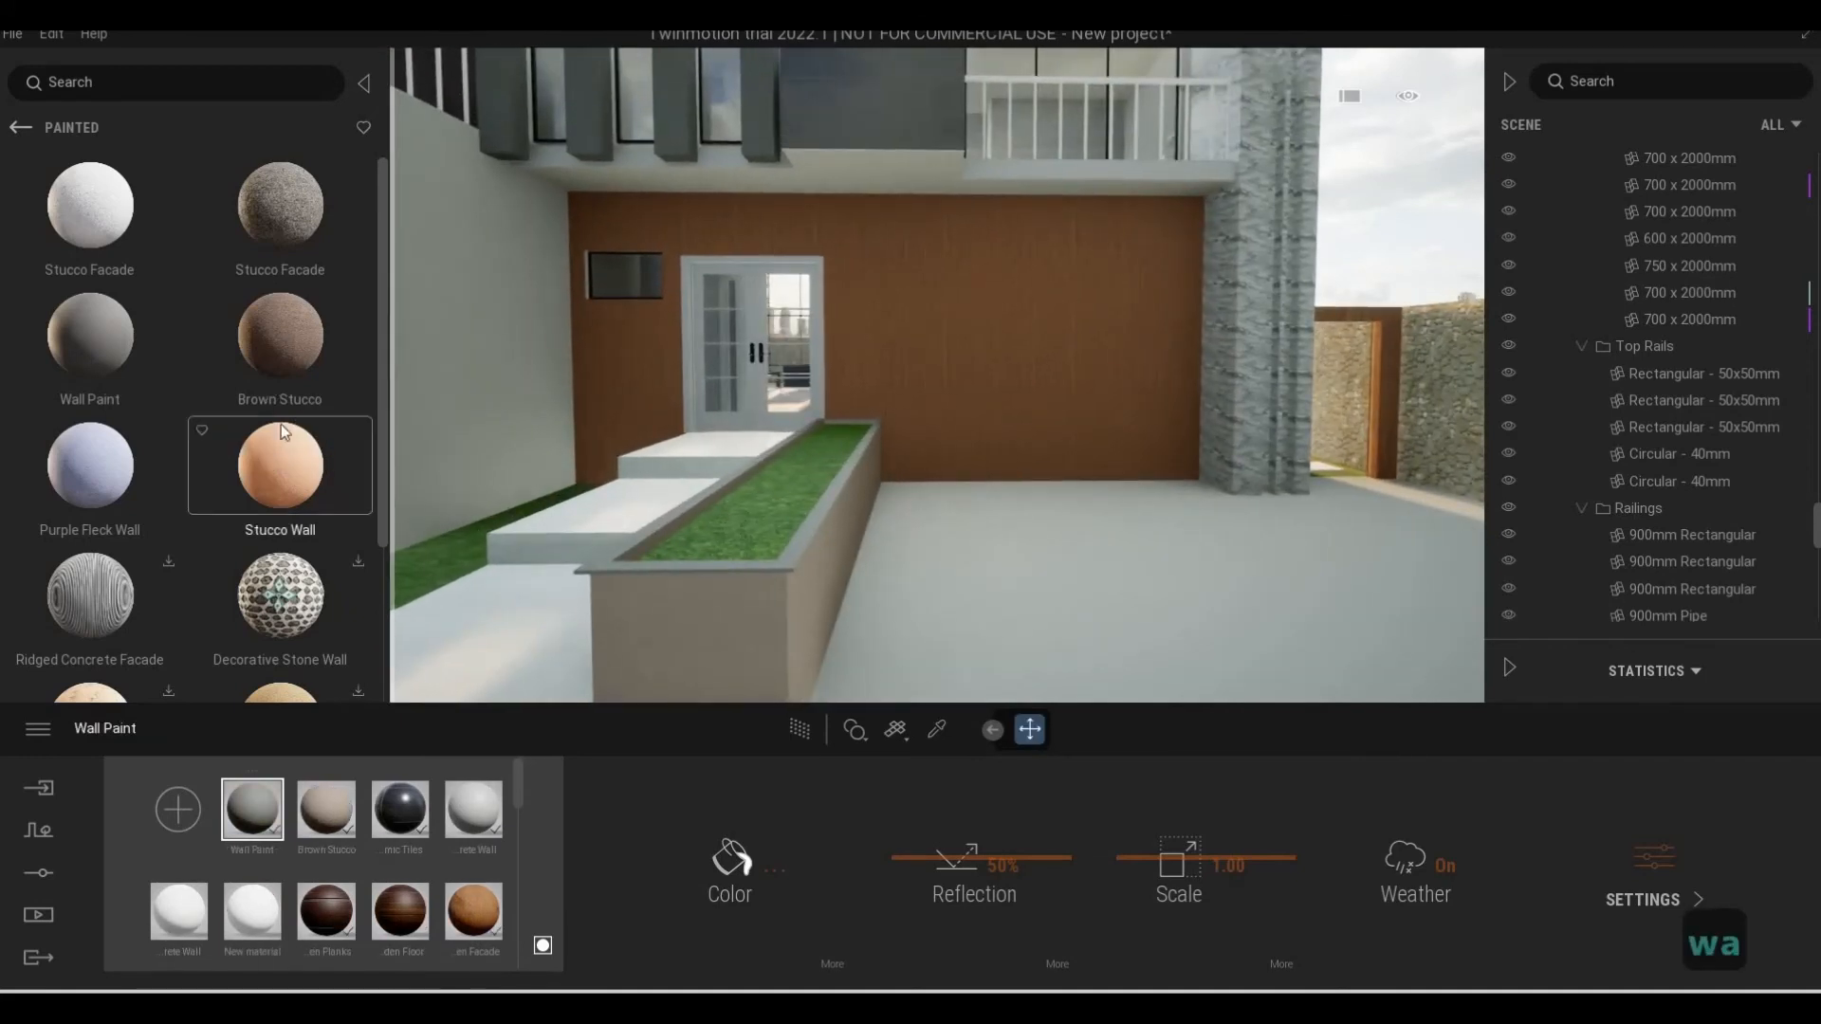
key("d")
key("ctrl+z")
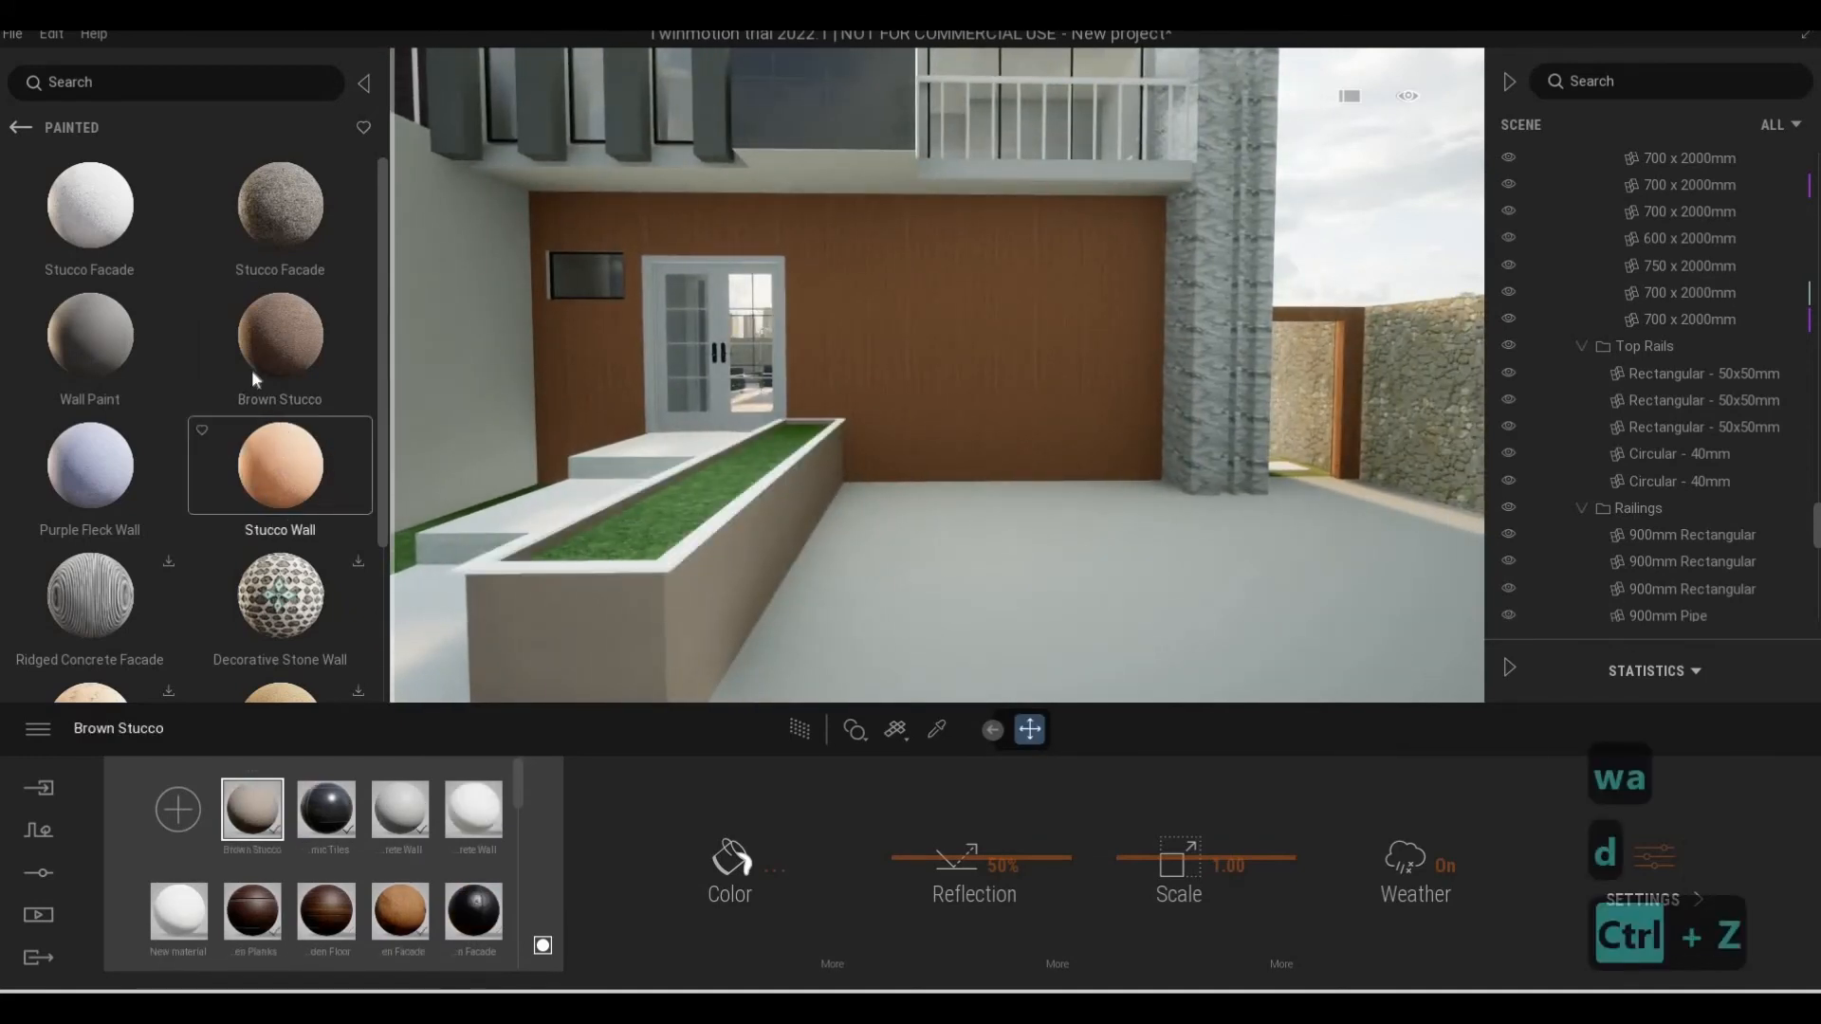
key("ctrl+z")
Apply Brown Stucco to the planter's rim and Wall Paint to its side walls
left_click_drag(281, 341, 582, 567)
left_click_drag(500, 655, 577, 668)
key("a")
key("e")
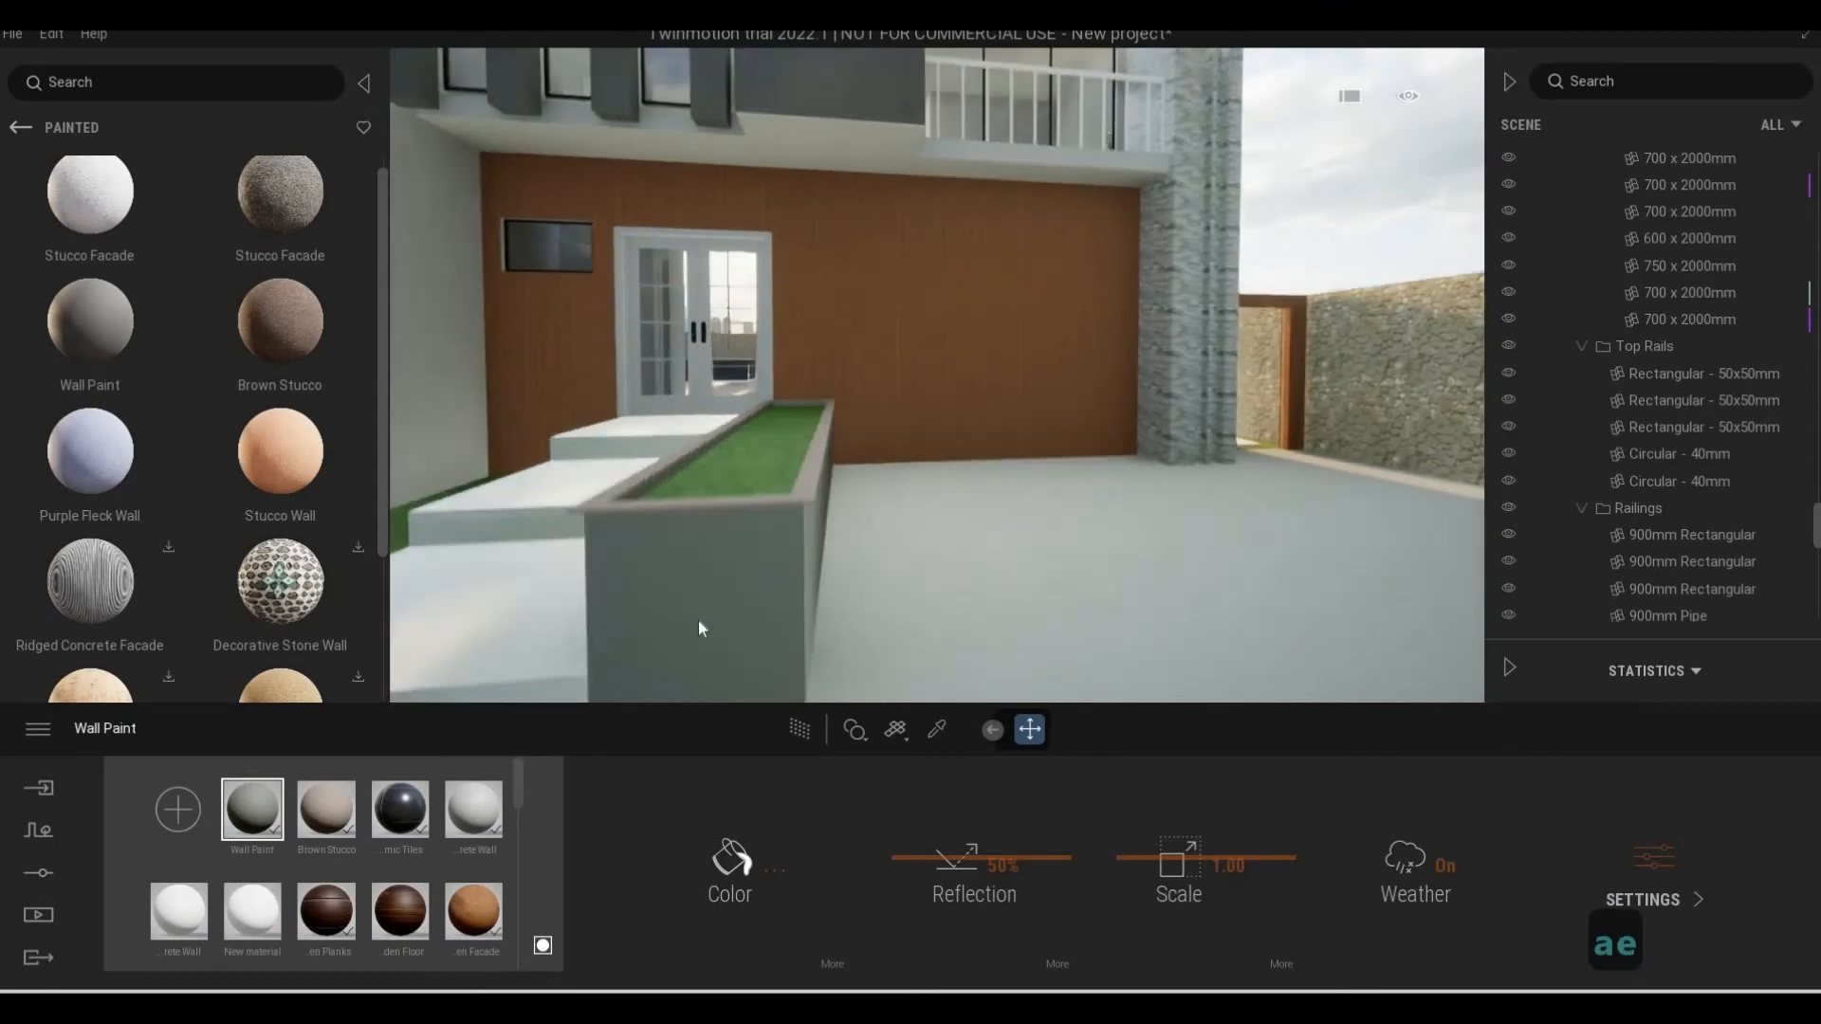
Examine the painted planter together with the paved area, the stone boundary wall and the front facade
key("a")
key("s")
key("d")
key("q")
key("s")
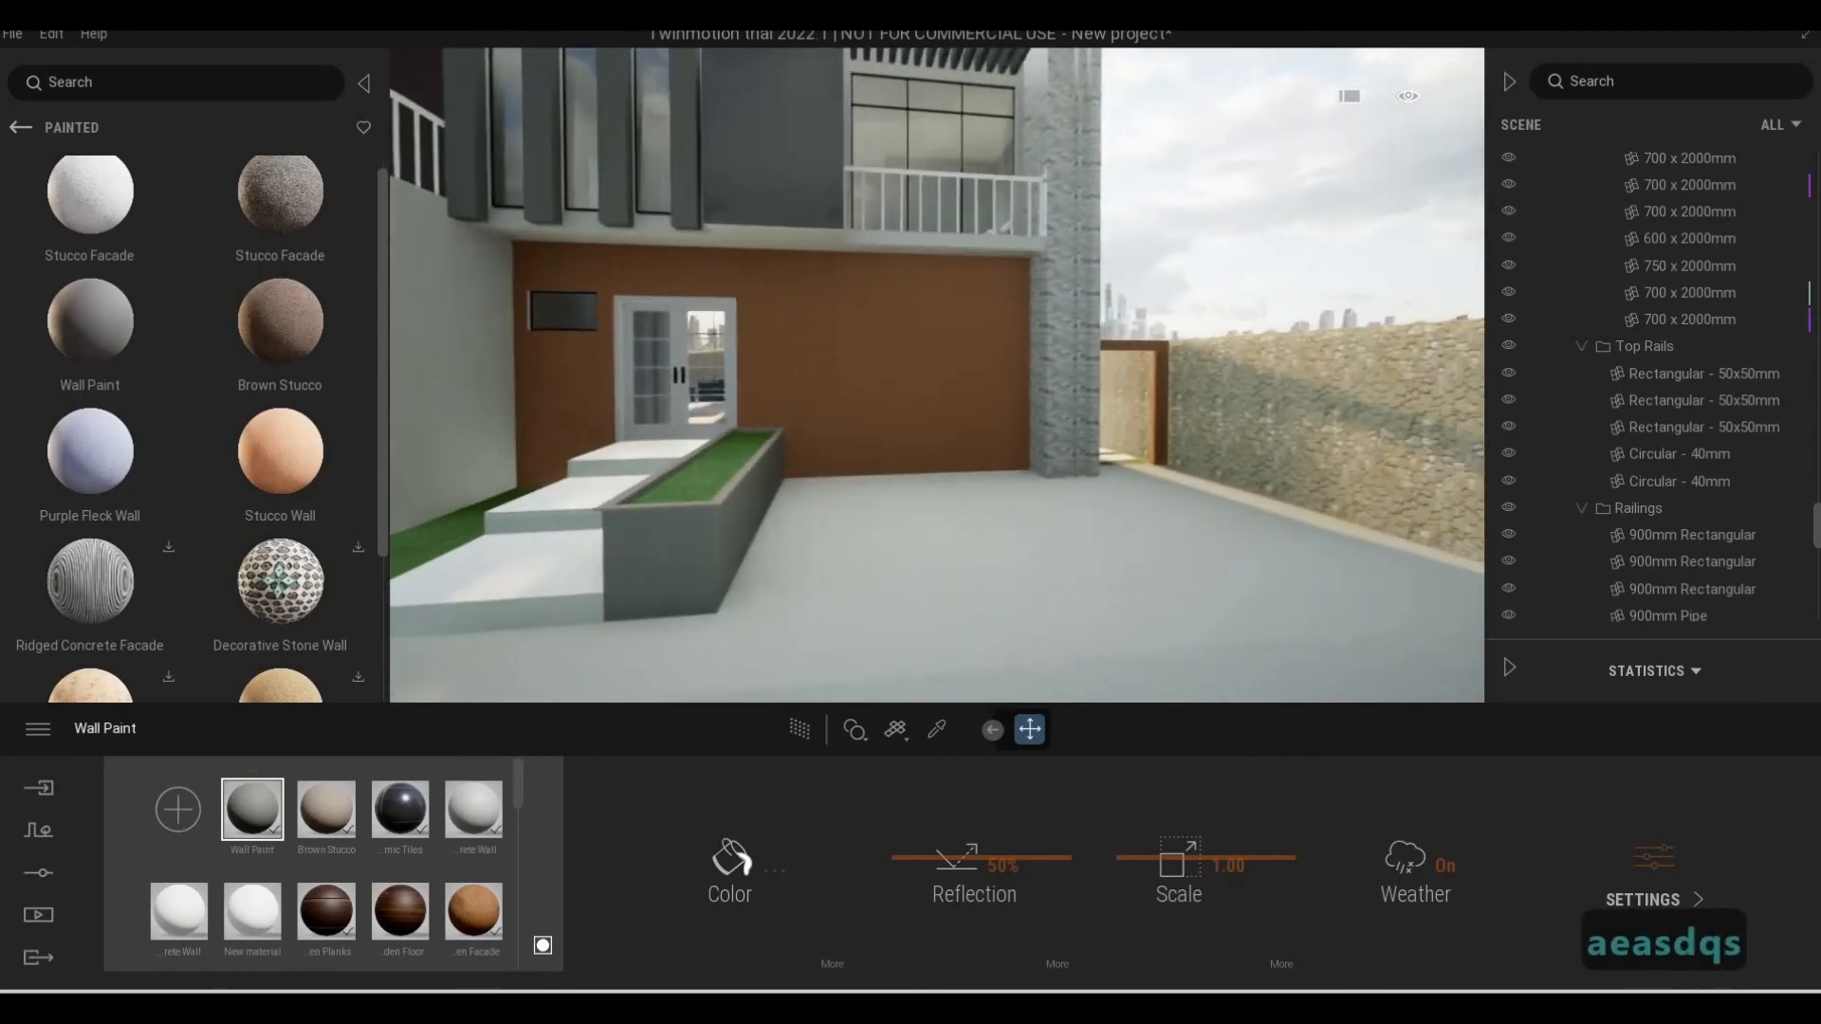
key("a")
key("d")
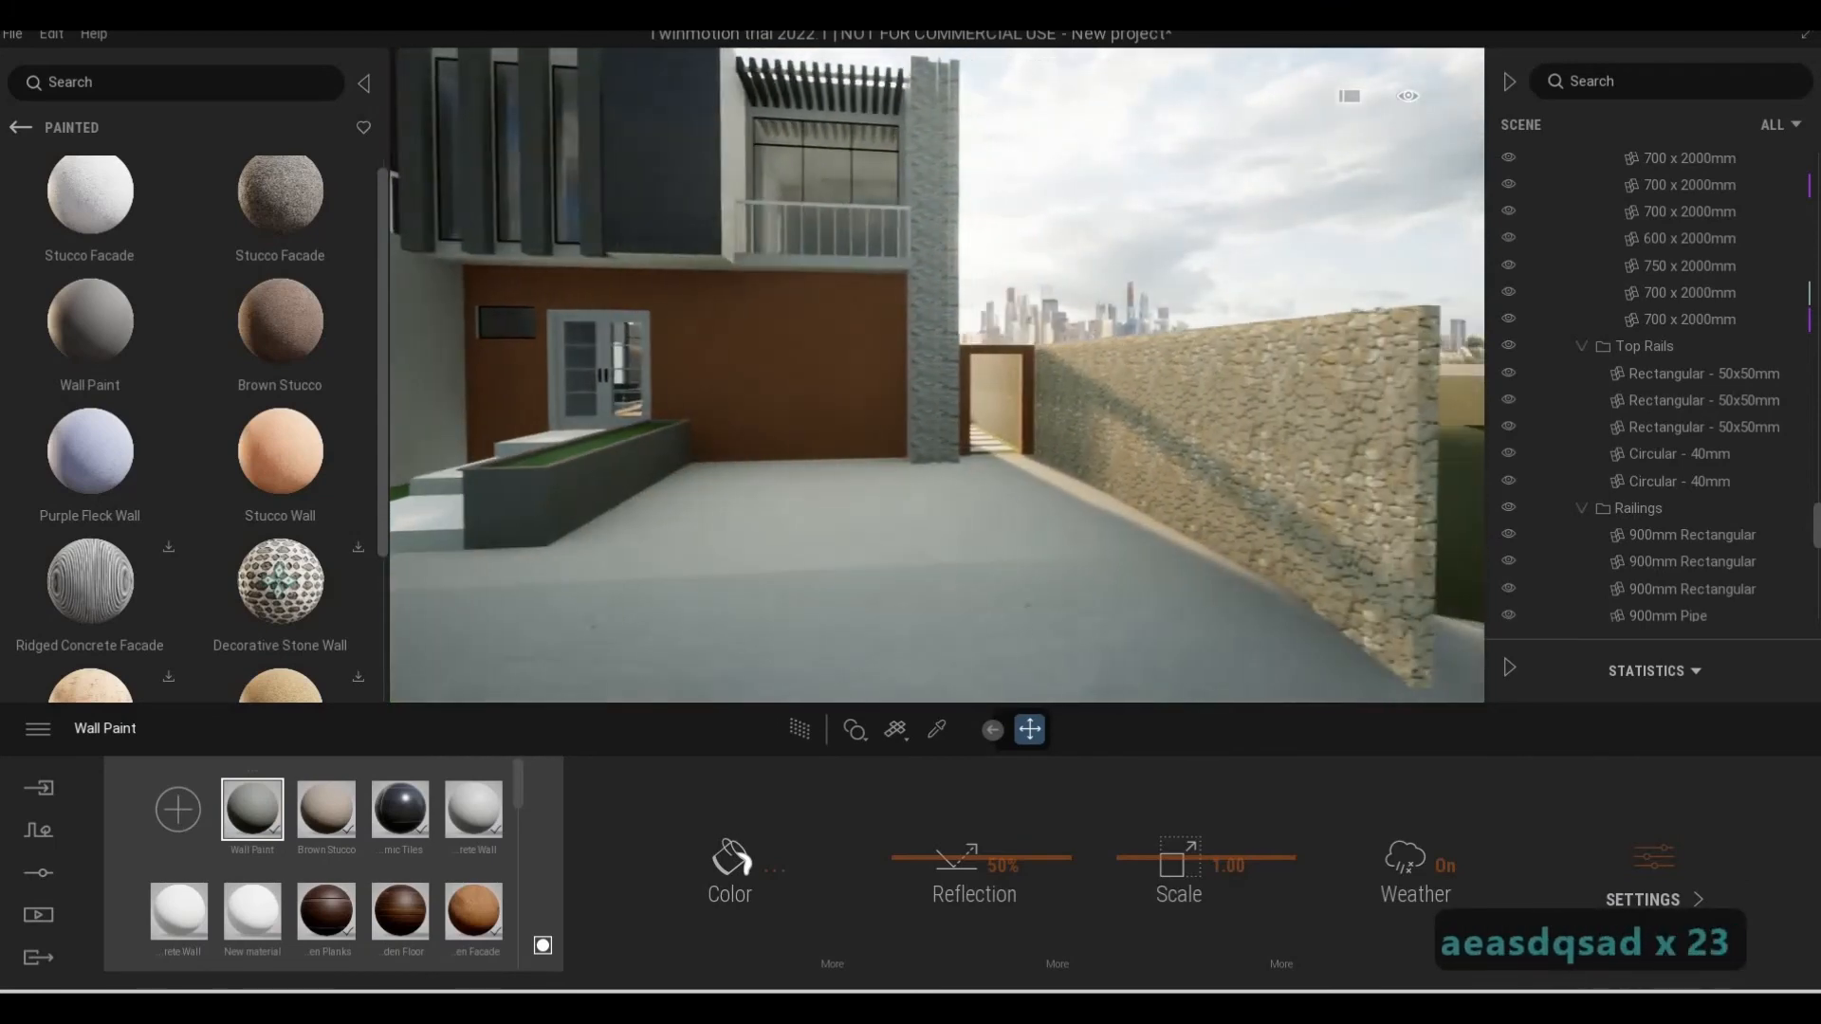
key("a")
key("s")
key("a")
key("w")
key("q")
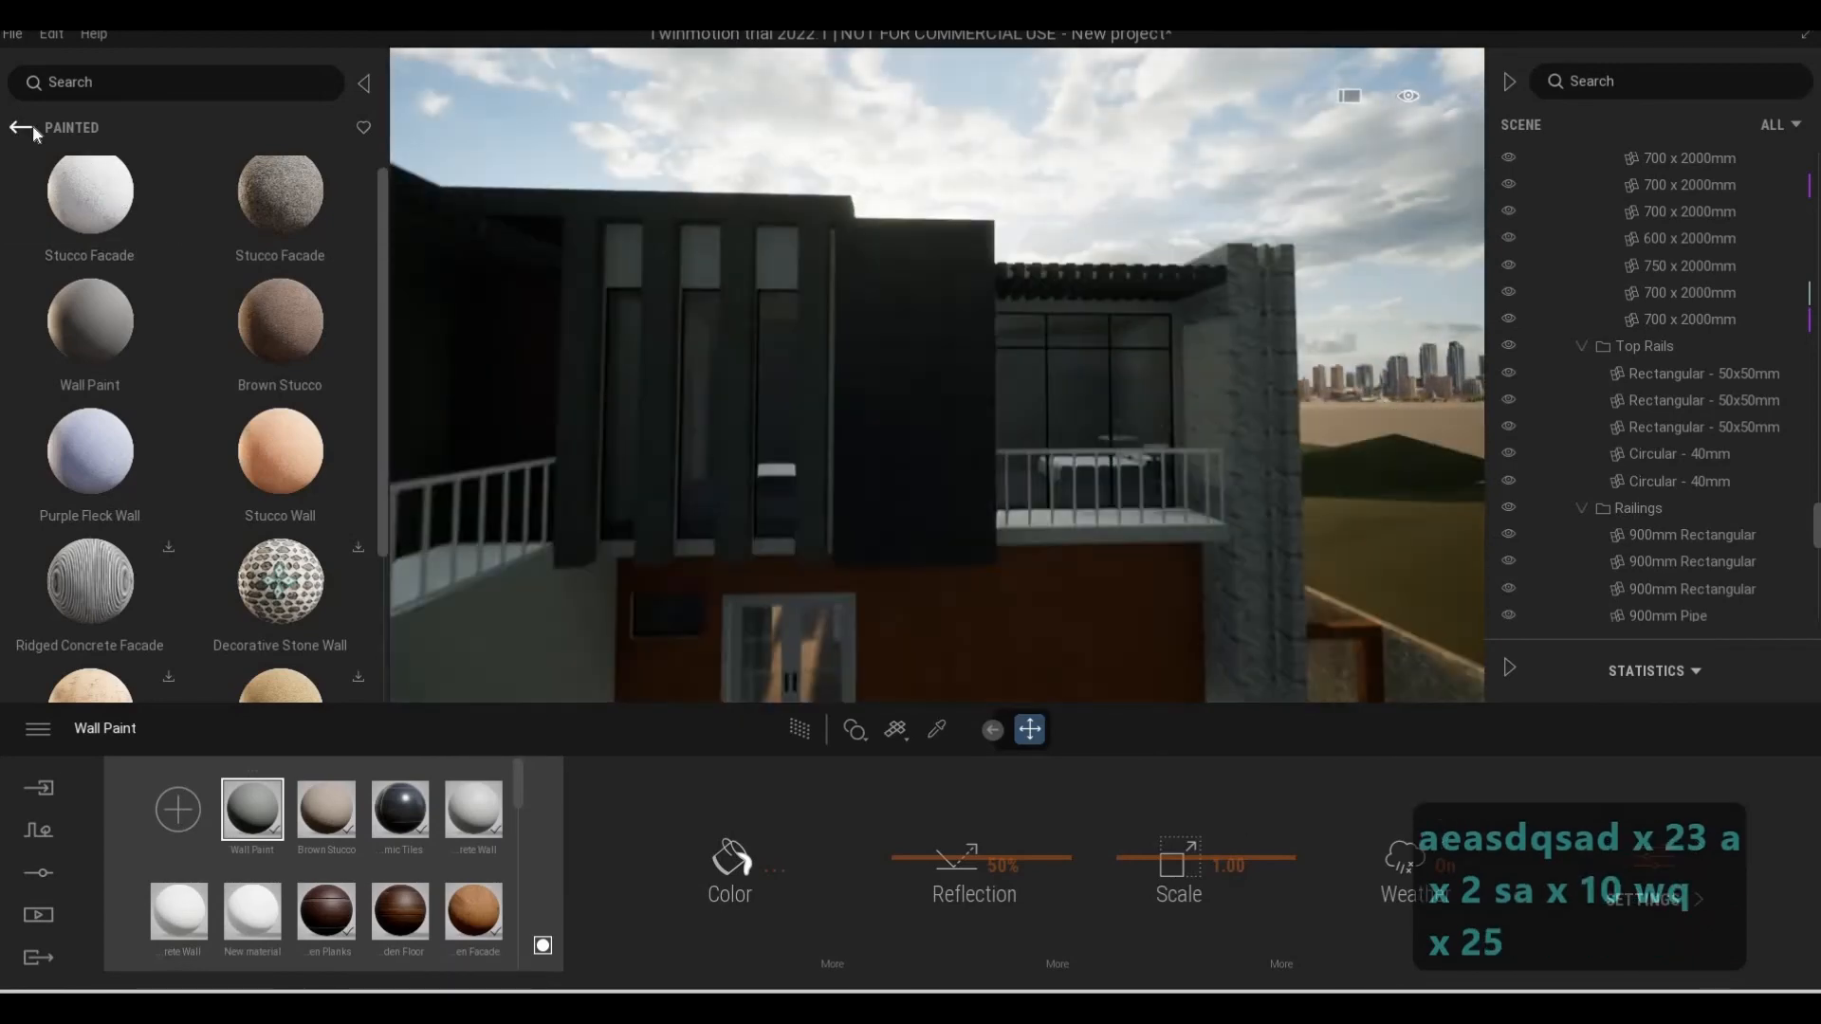
Apply the Ash Veneer material from the Wood, Veneer category to the pergola slats above the small balcony
left_click(23, 126)
key("w")
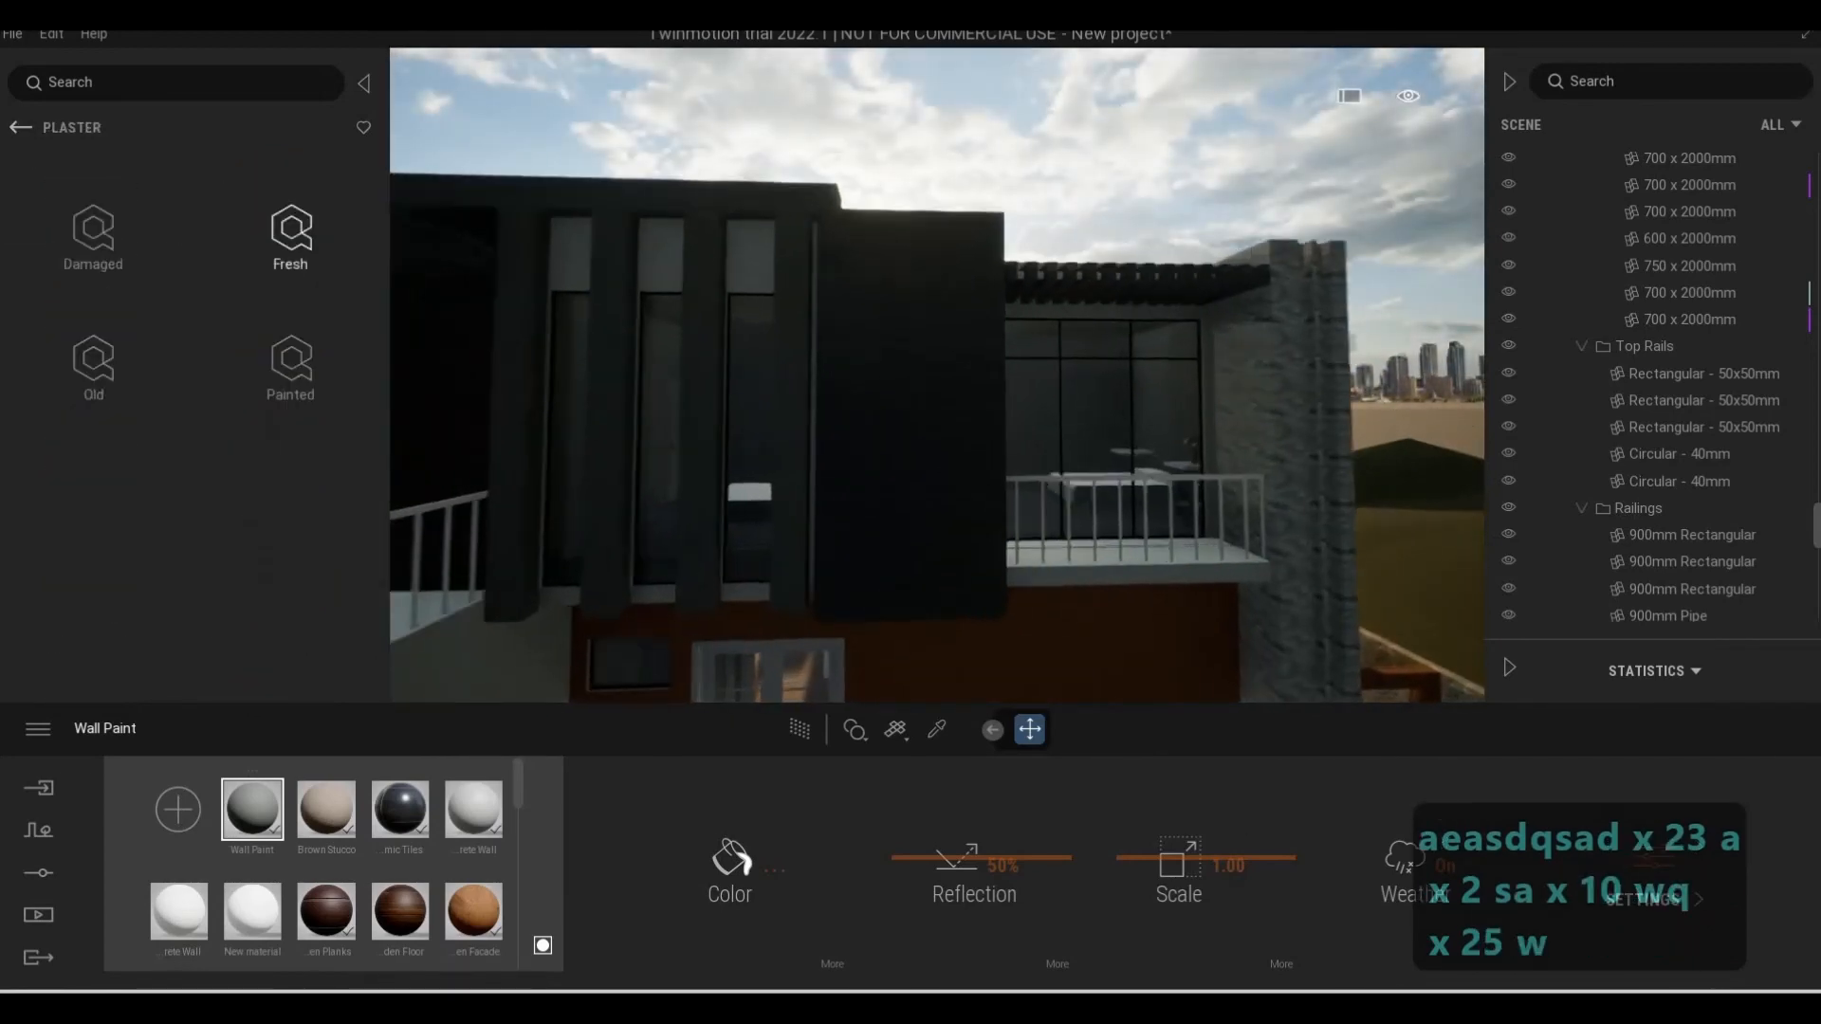
key("d")
key("w")
left_click(20, 127)
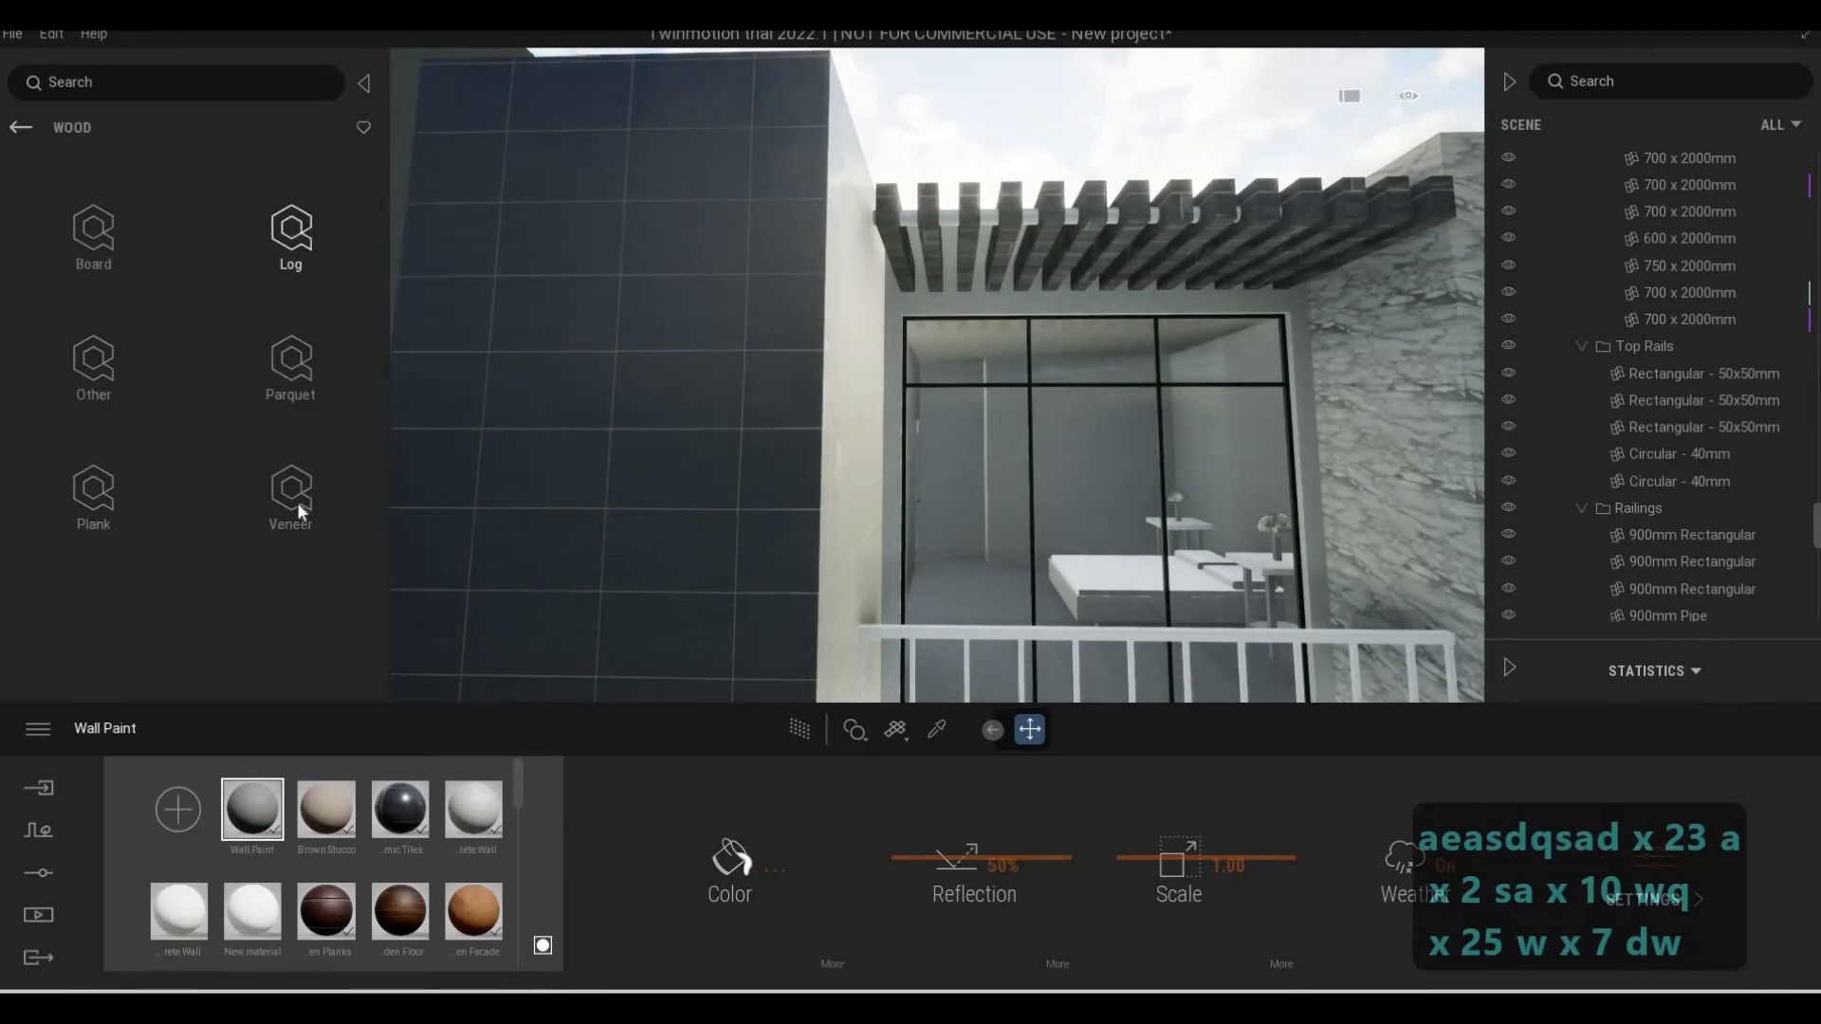
left_click(295, 493)
key("d")
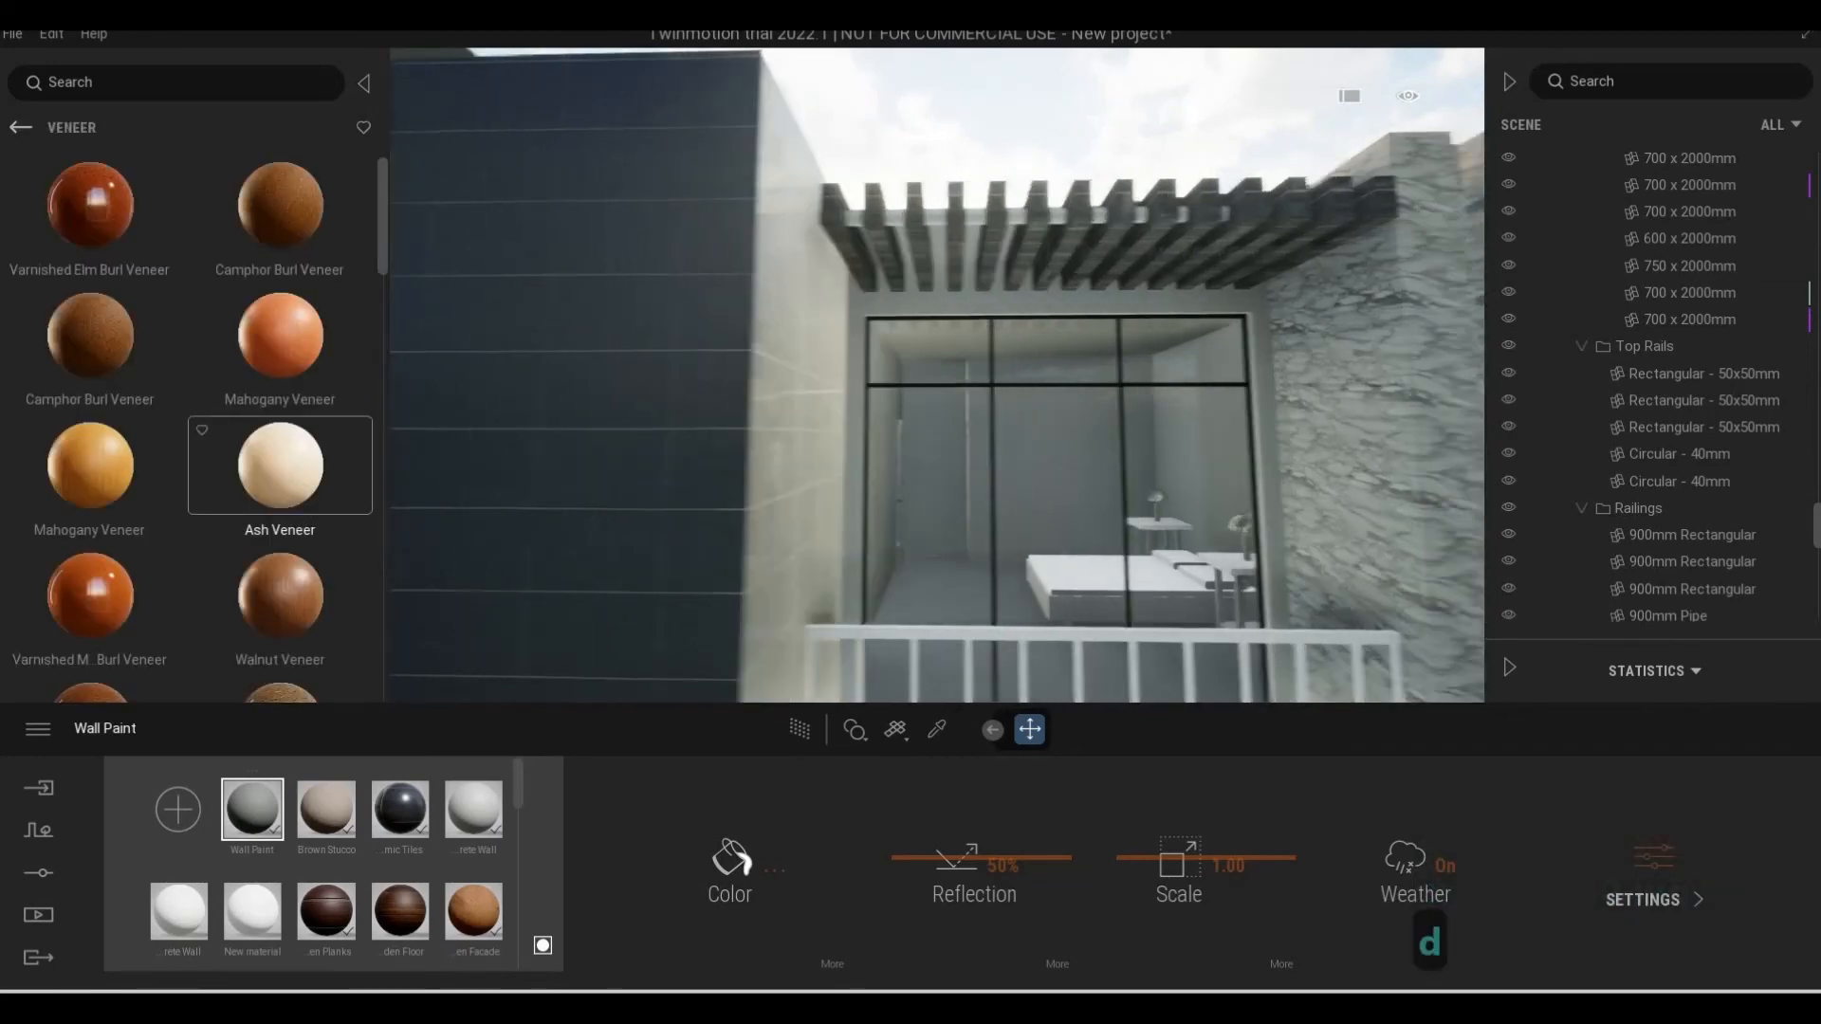
key("d")
key("w")
key("d")
key("q")
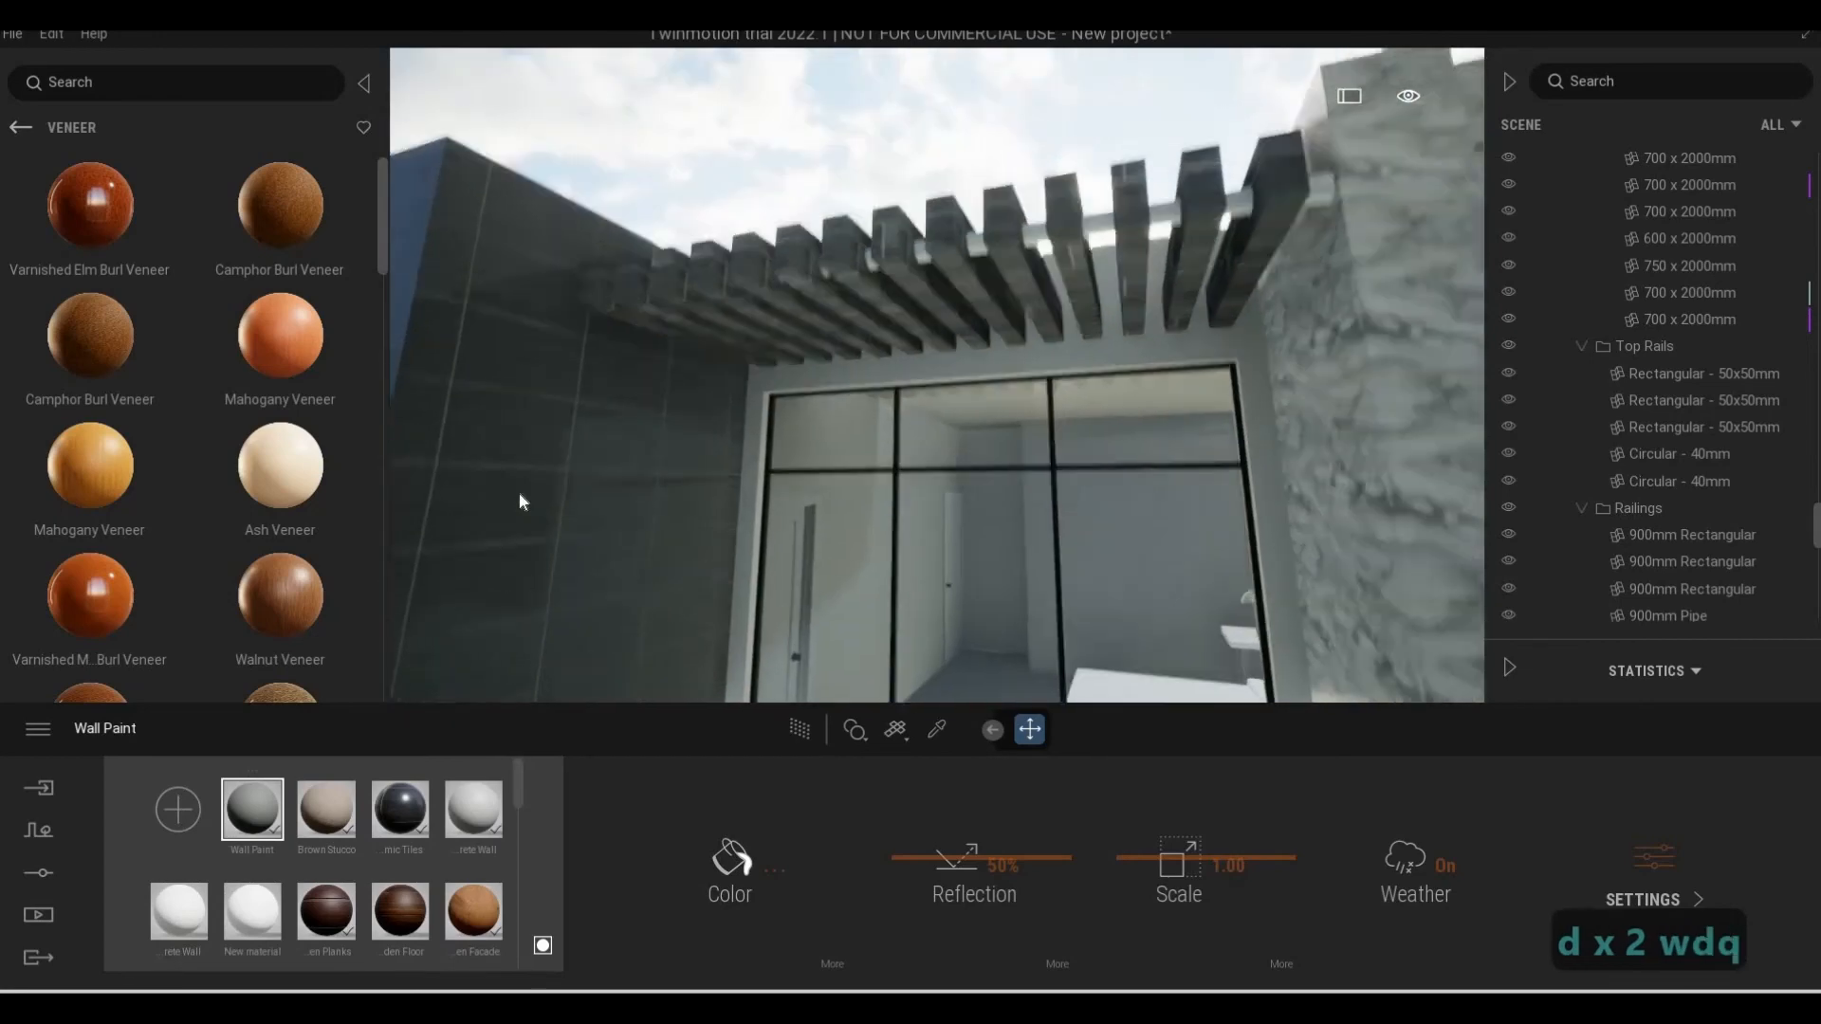
key("d")
key("w")
key("d")
key("e")
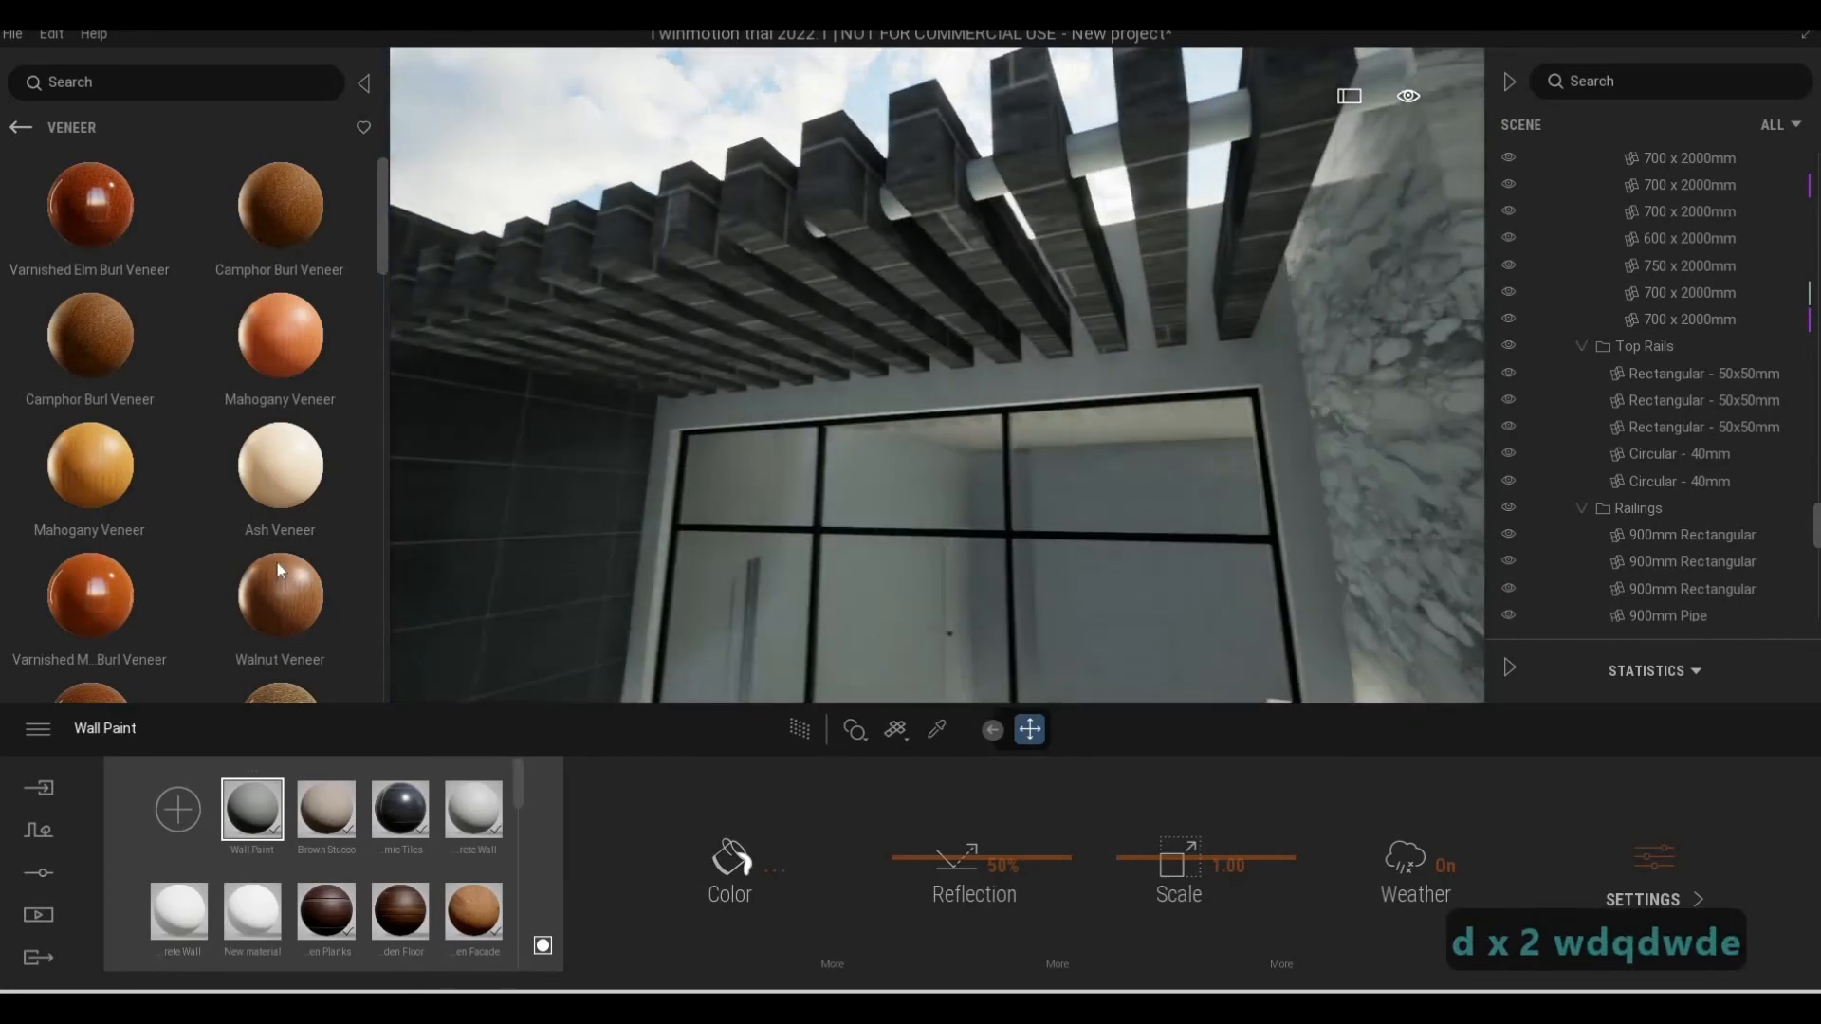
left_click_drag(646, 366, 649, 368)
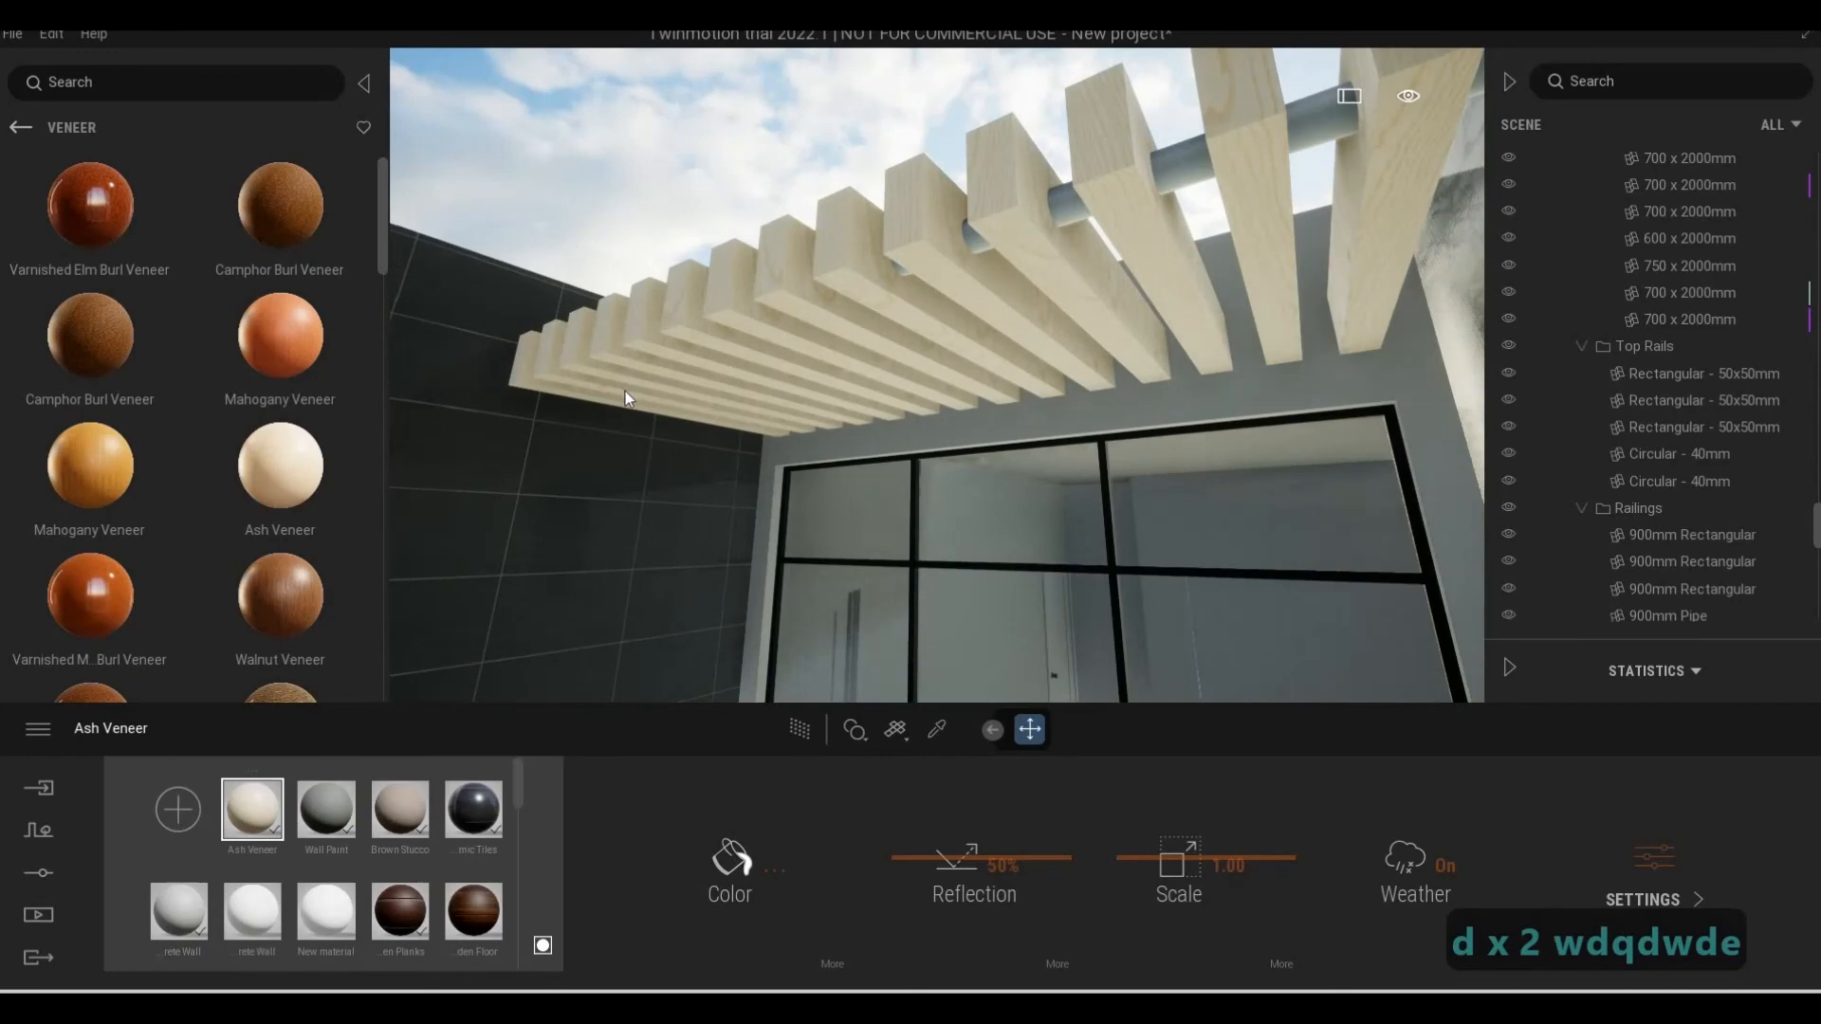
Try Varnished Redwood Burl Veneer on the pergola slats and lower its reflection to 32%
key("a")
key("a")
key("a")
key("a")
key("s")
key("a")
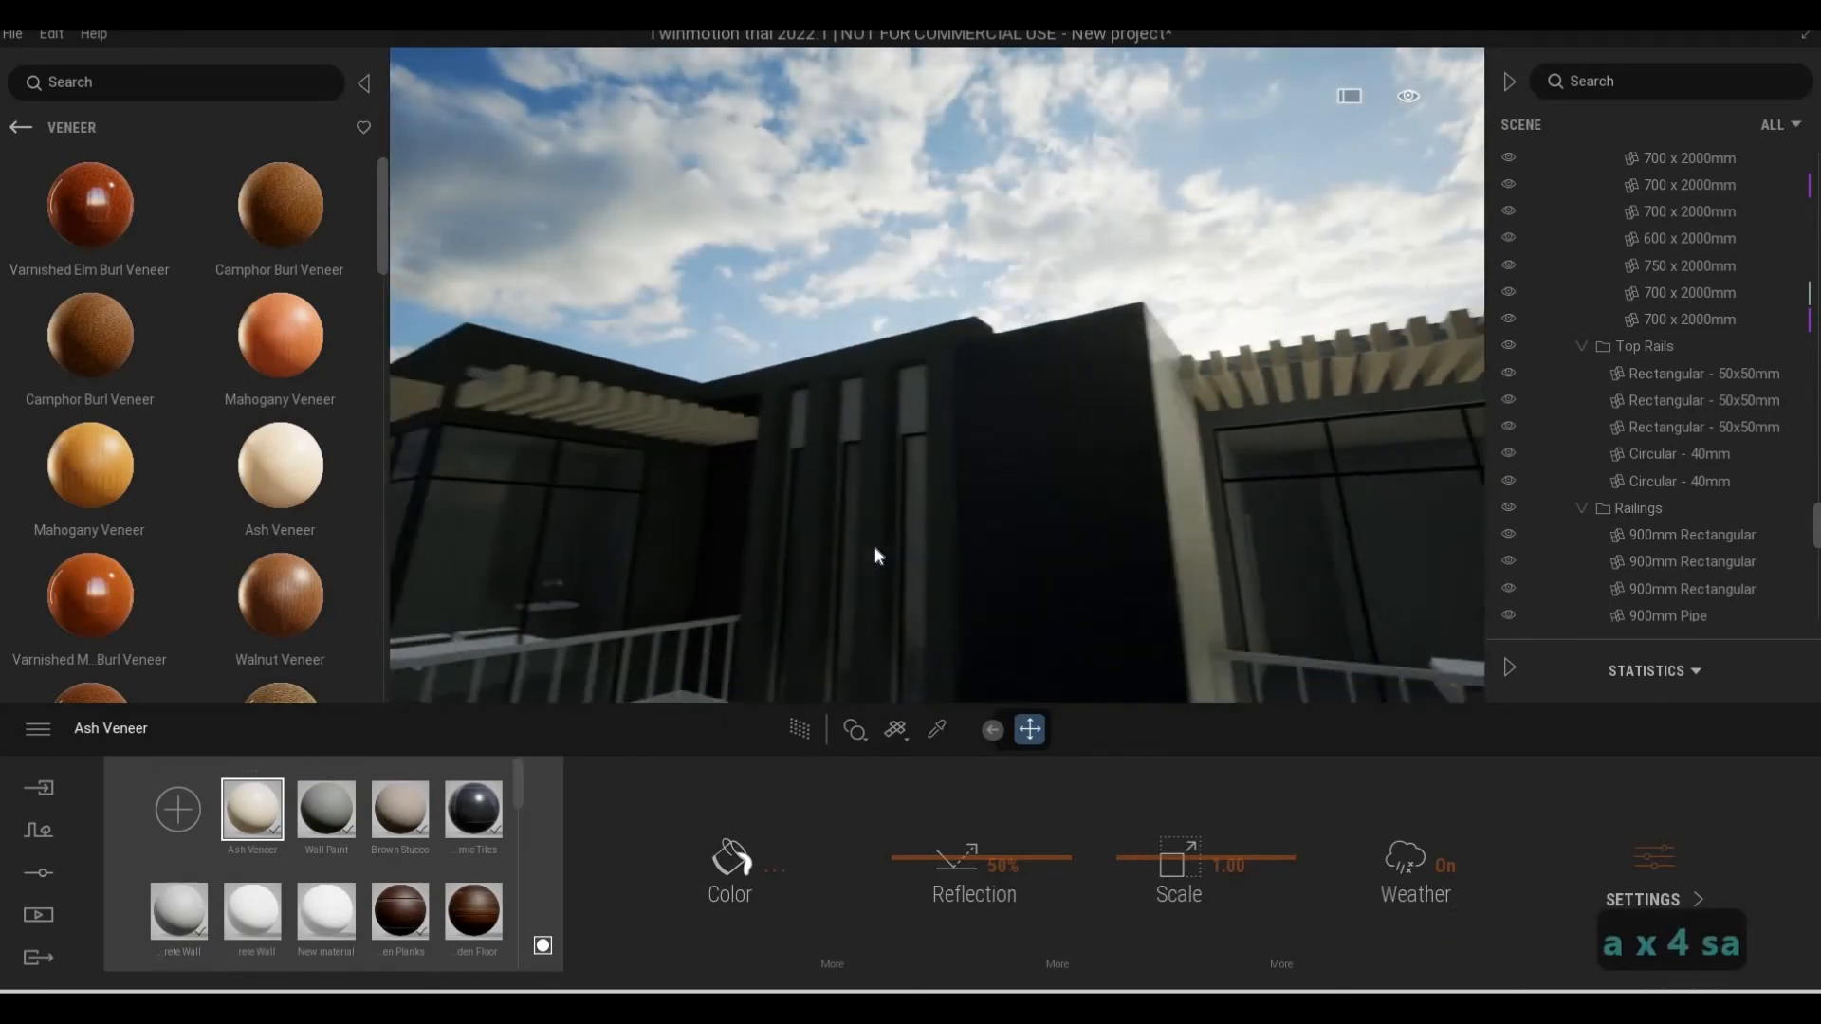
key("s+a")
key("w")
key("w+a")
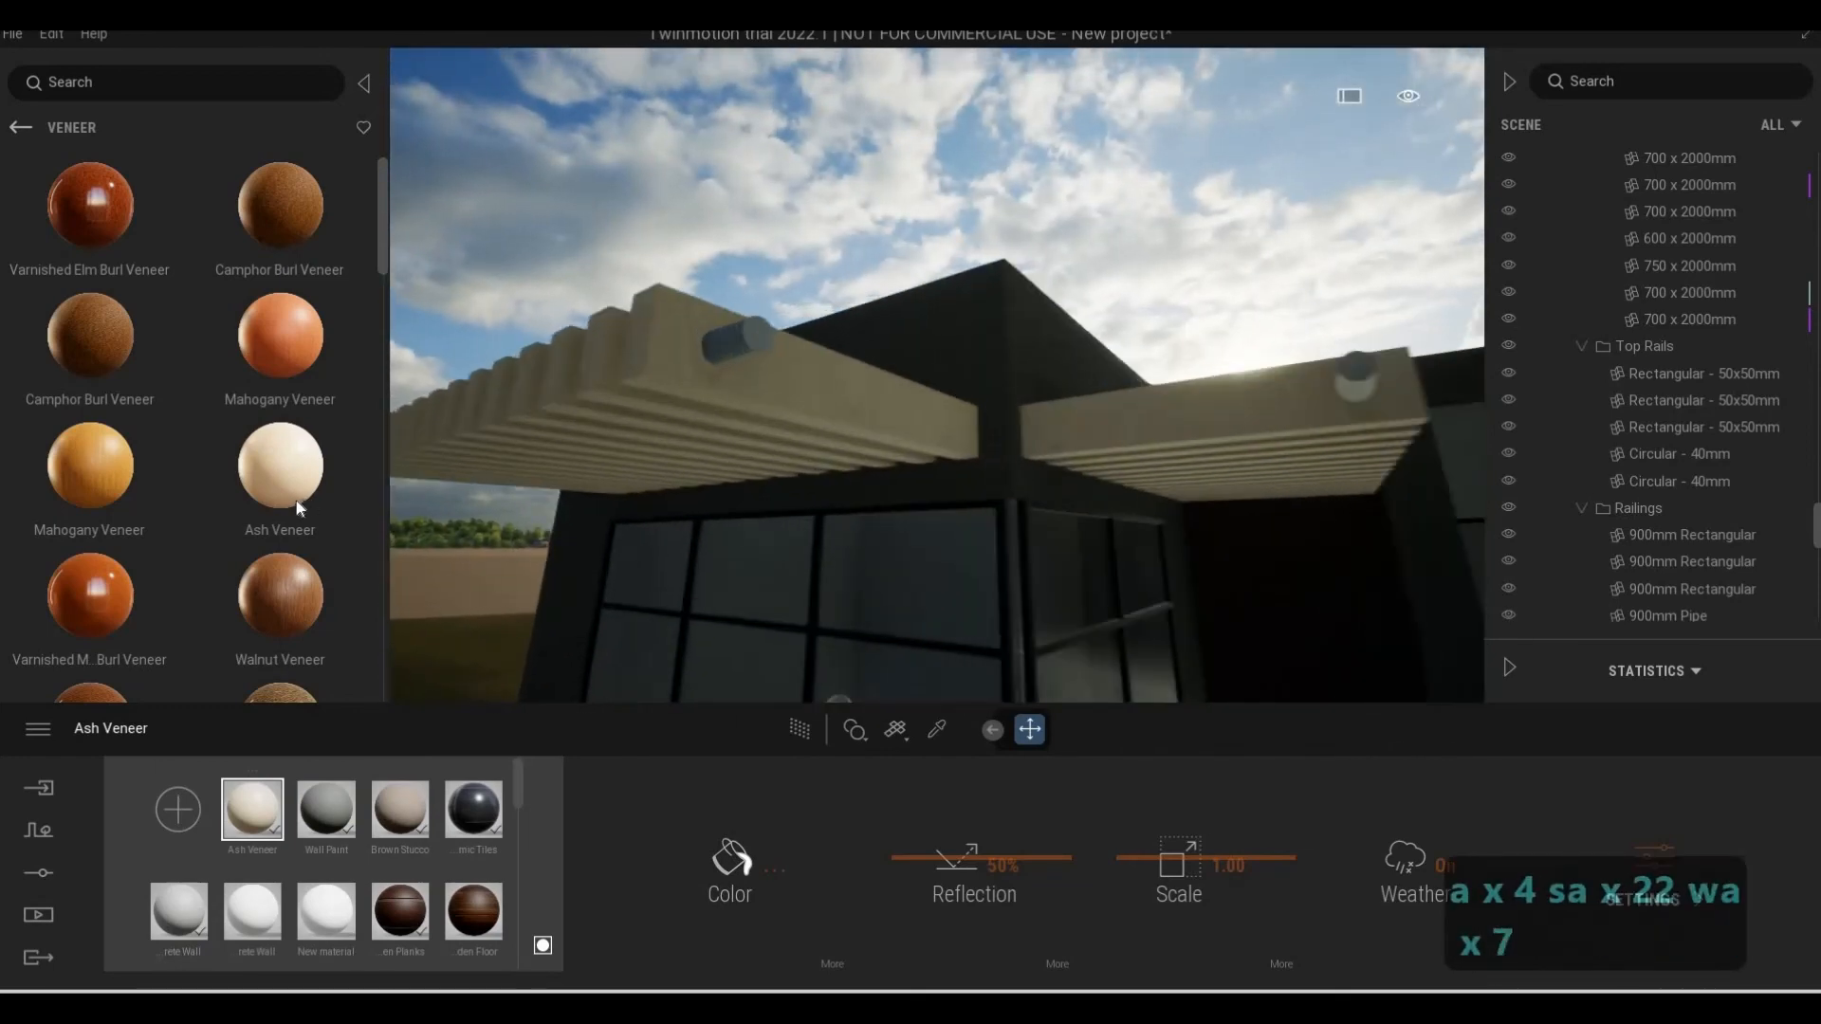
scroll(297, 509, "down", 3)
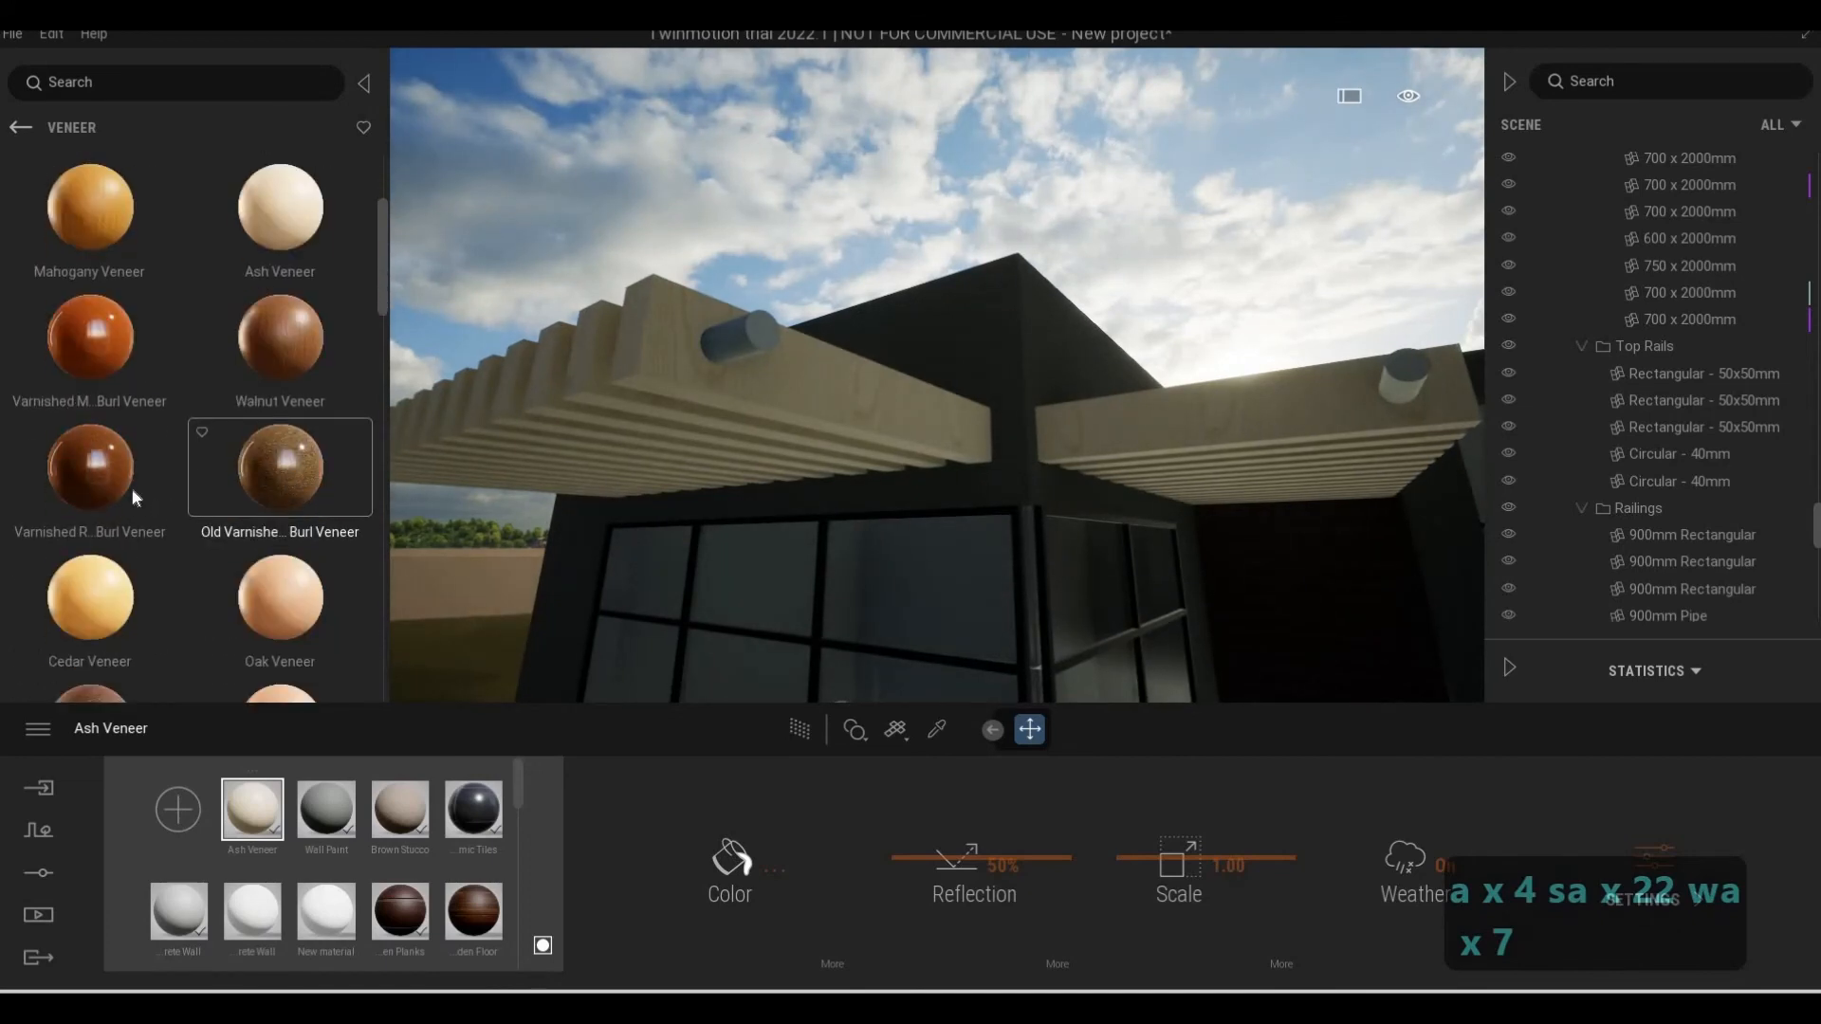
key("d")
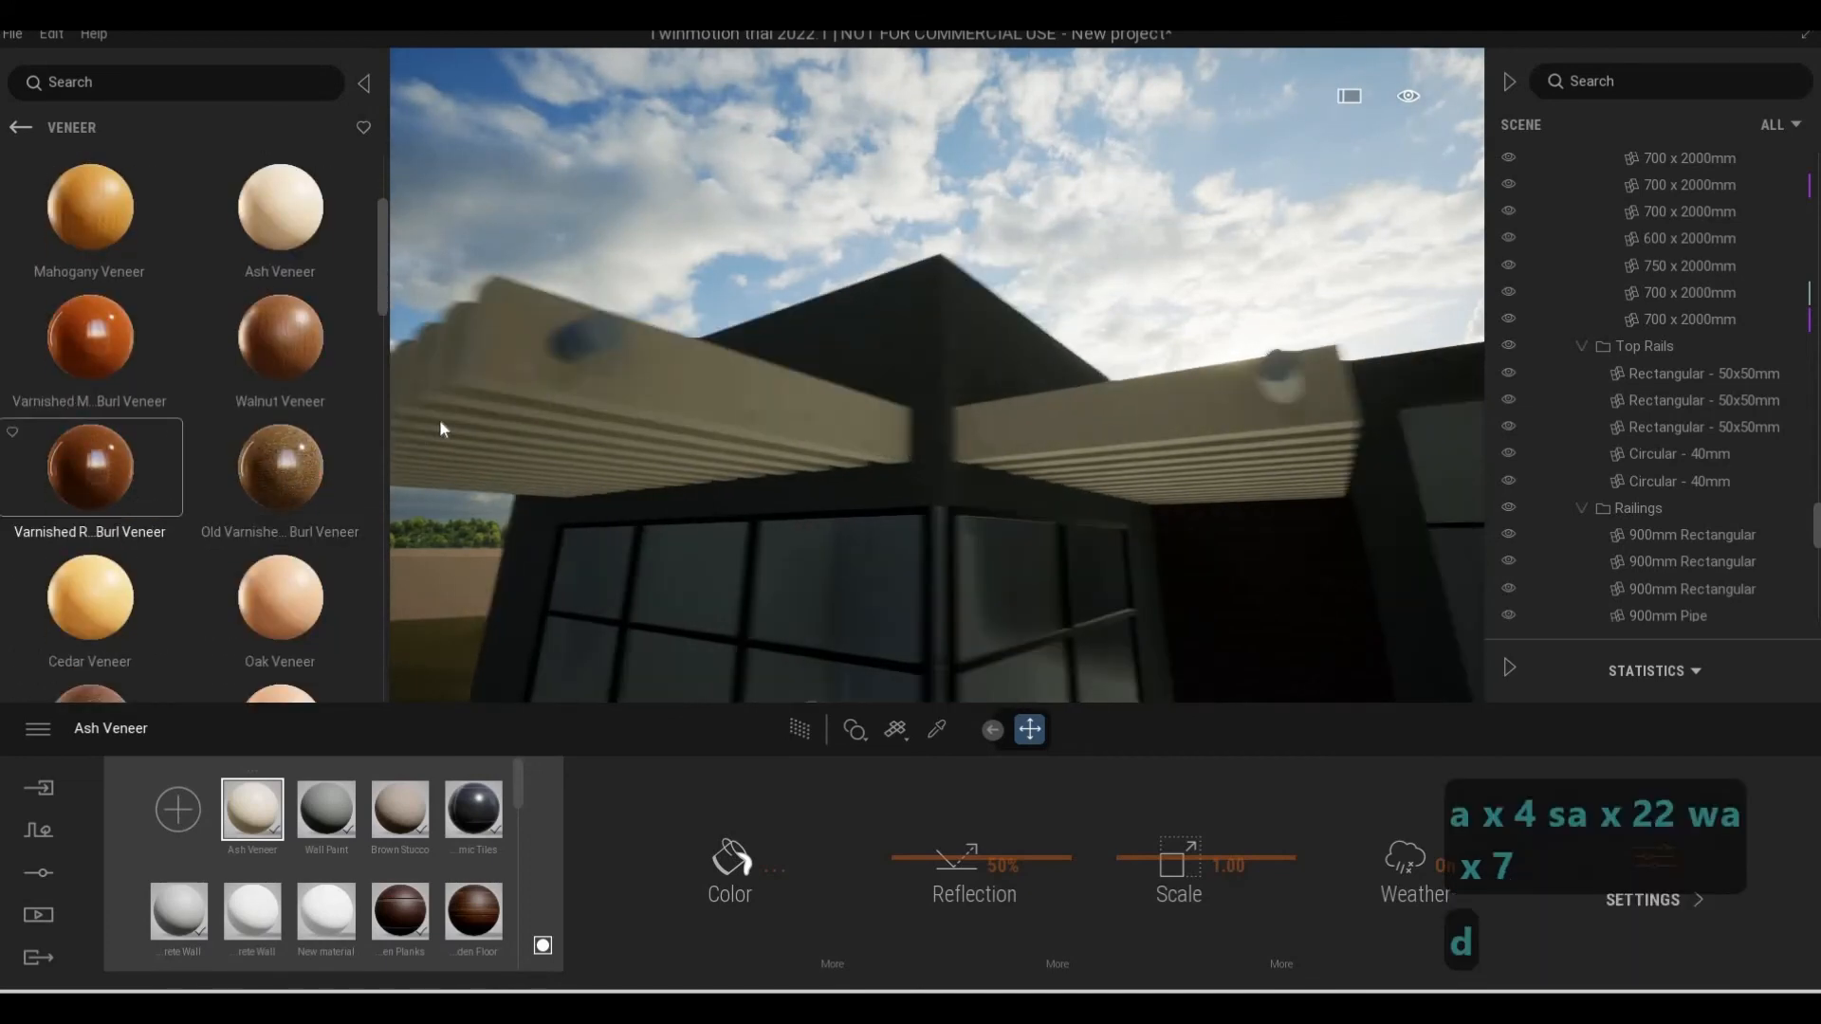
left_click_drag(90, 465, 550, 476)
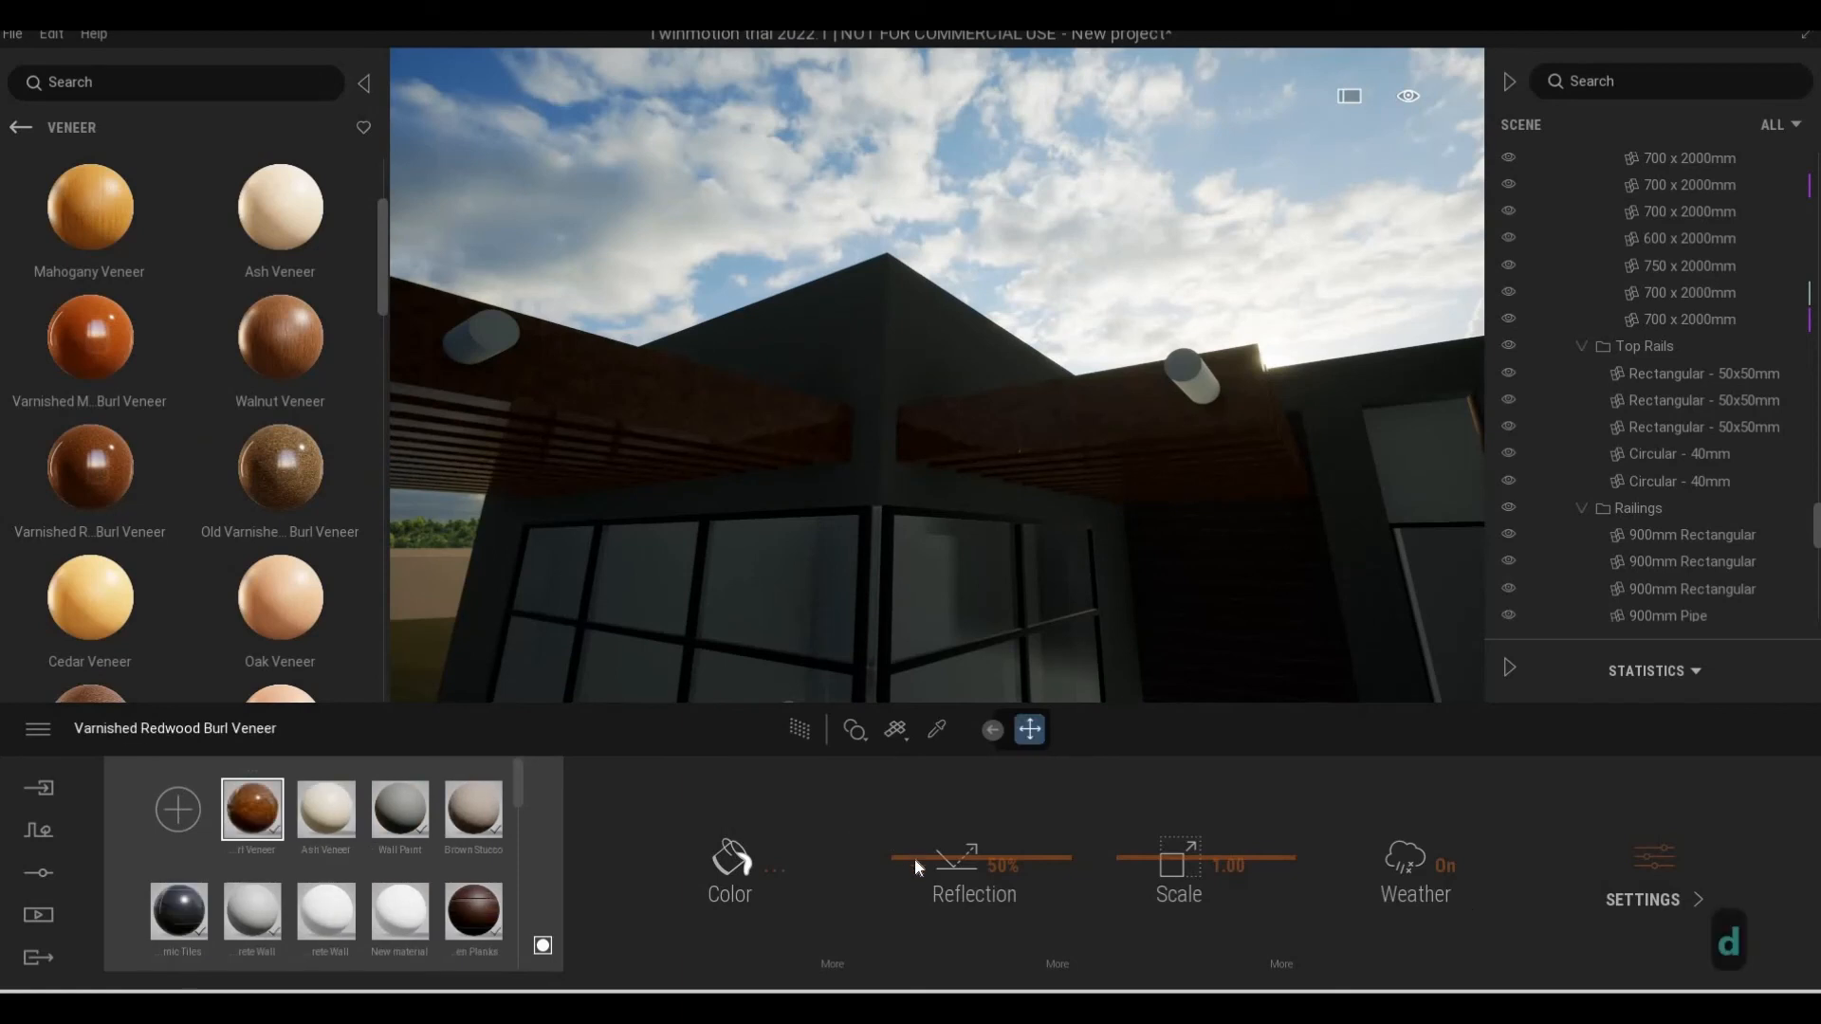
left_click_drag(916, 860, 886, 859)
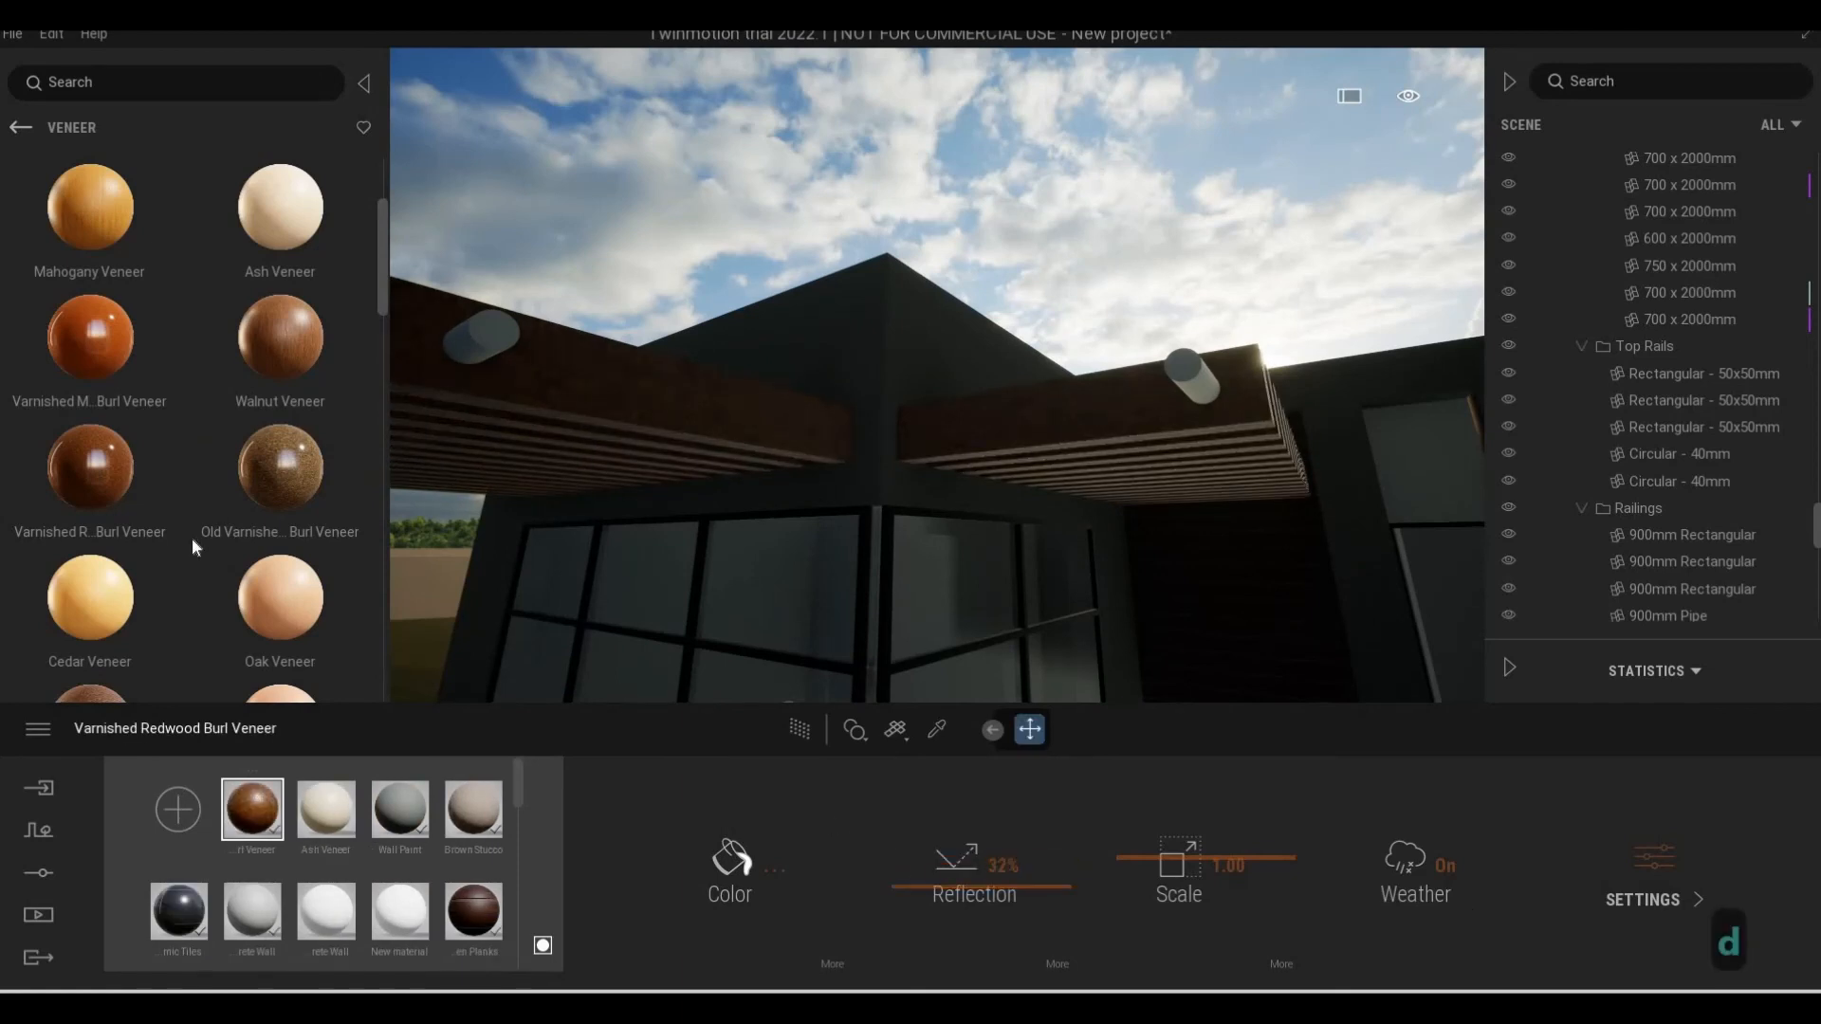
Try Madrone Burl Veneer and Walnut Burl Veneer on the pergola slats
scroll(190, 538, "down", 5)
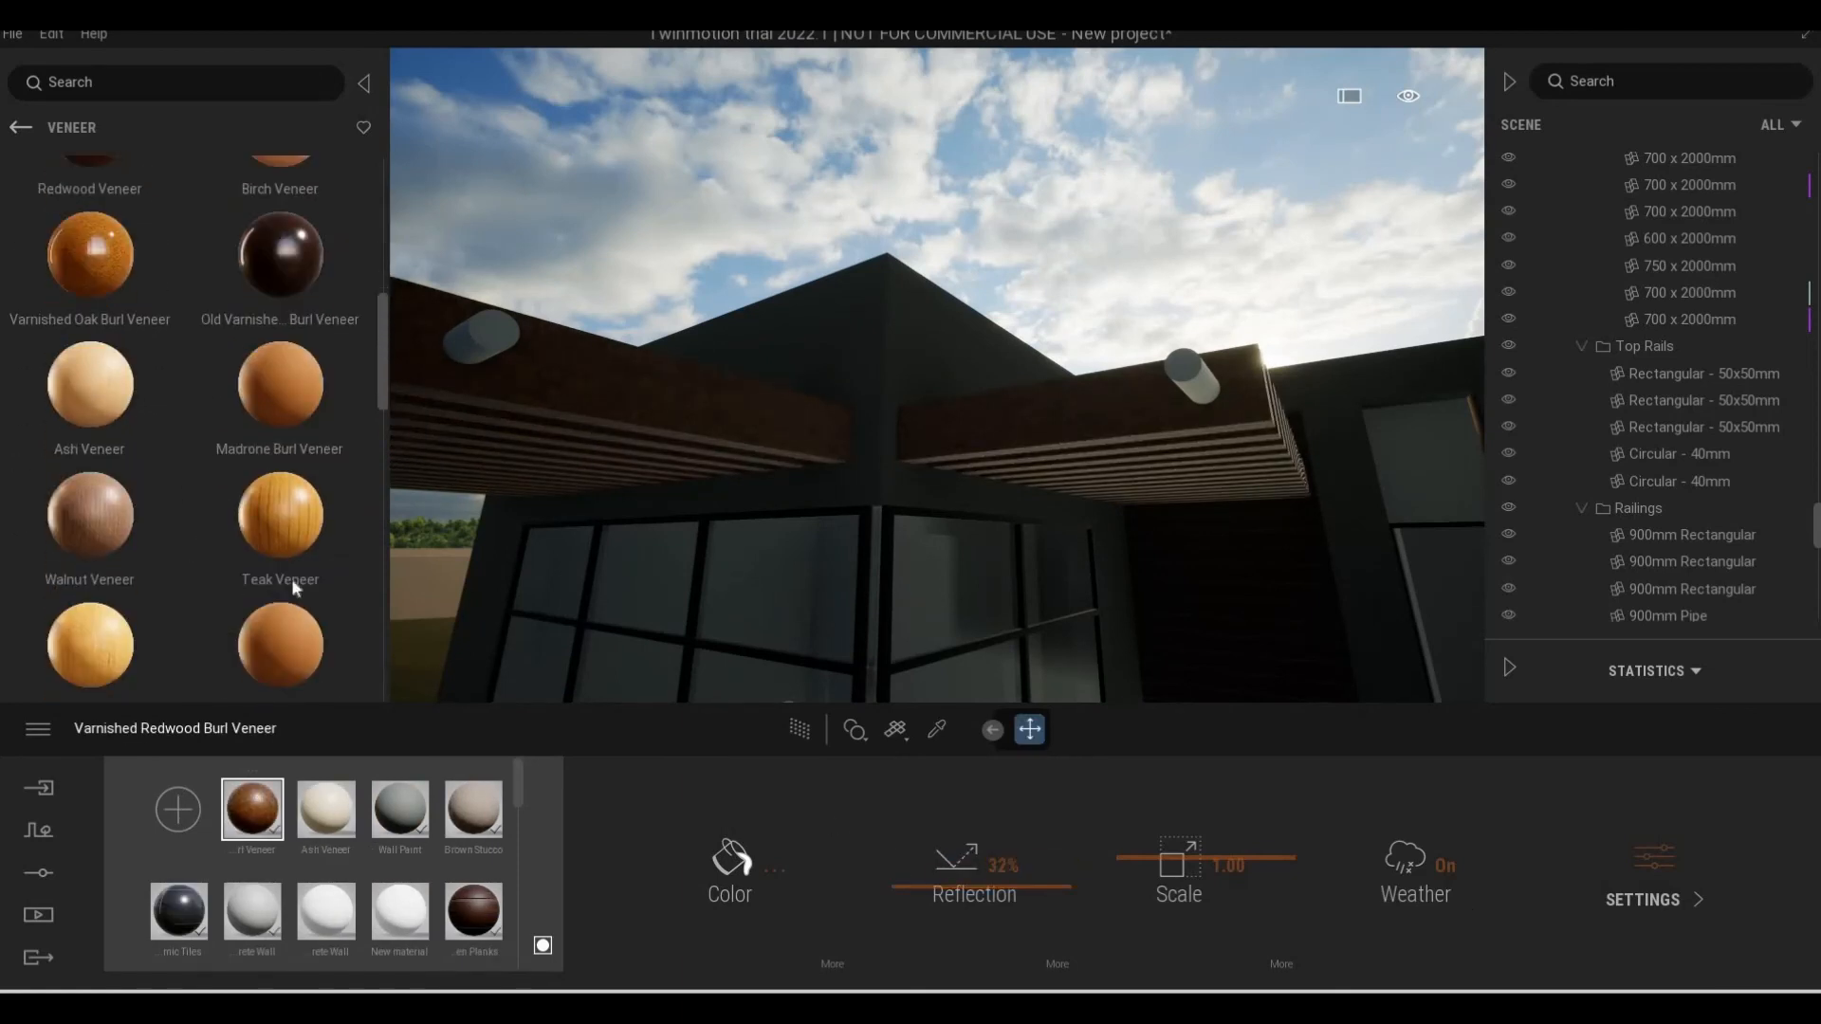
scroll(292, 569, "down", 2)
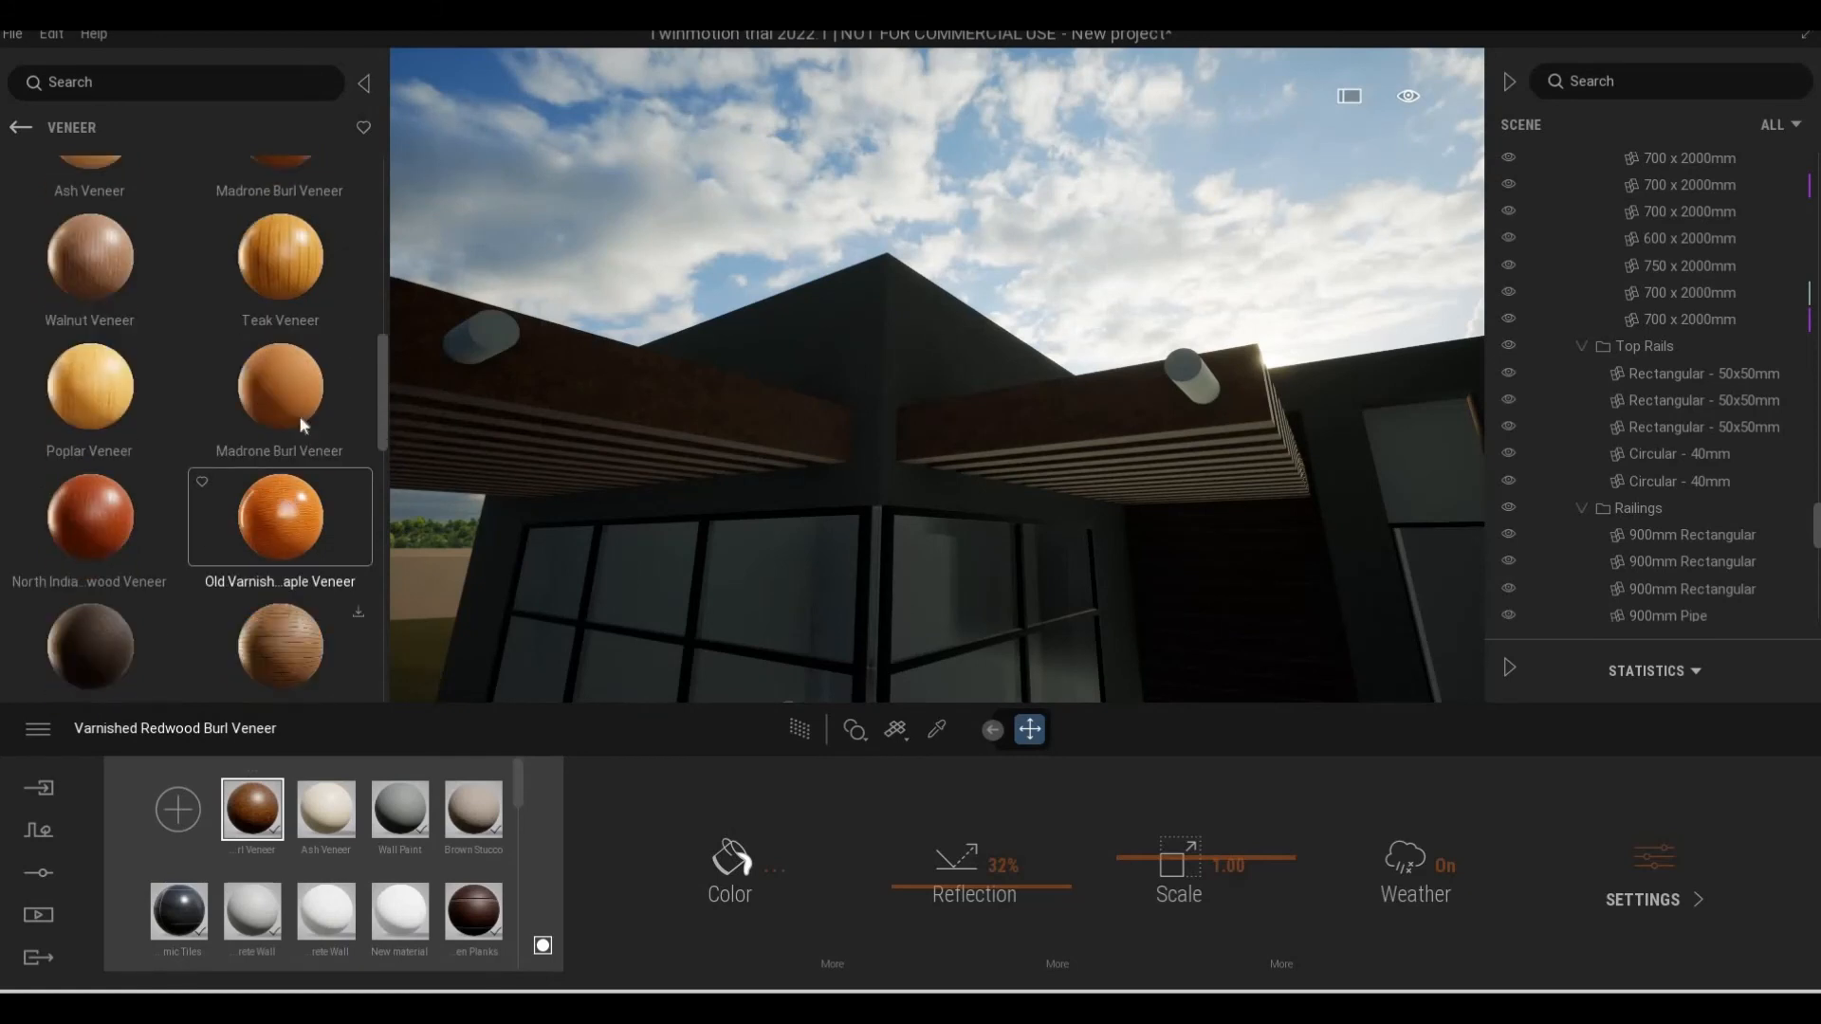
left_click_drag(298, 415, 638, 431)
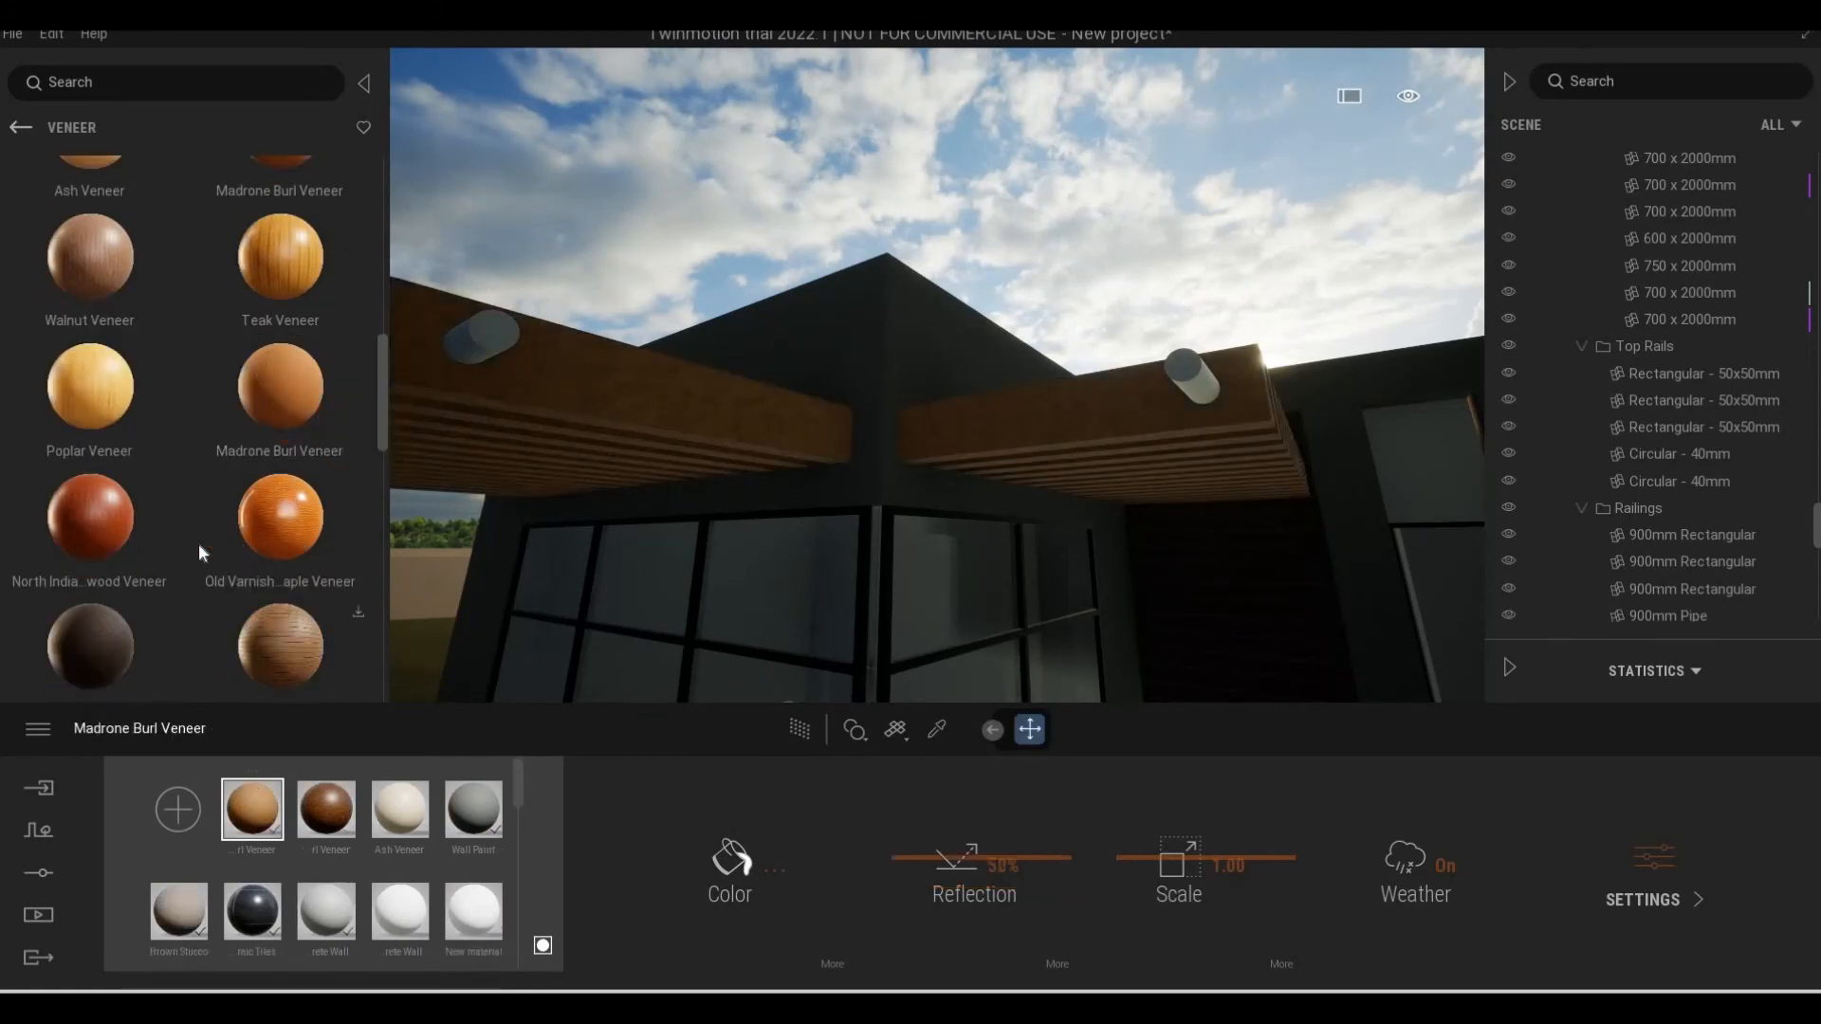
scroll(200, 552, "down", 2)
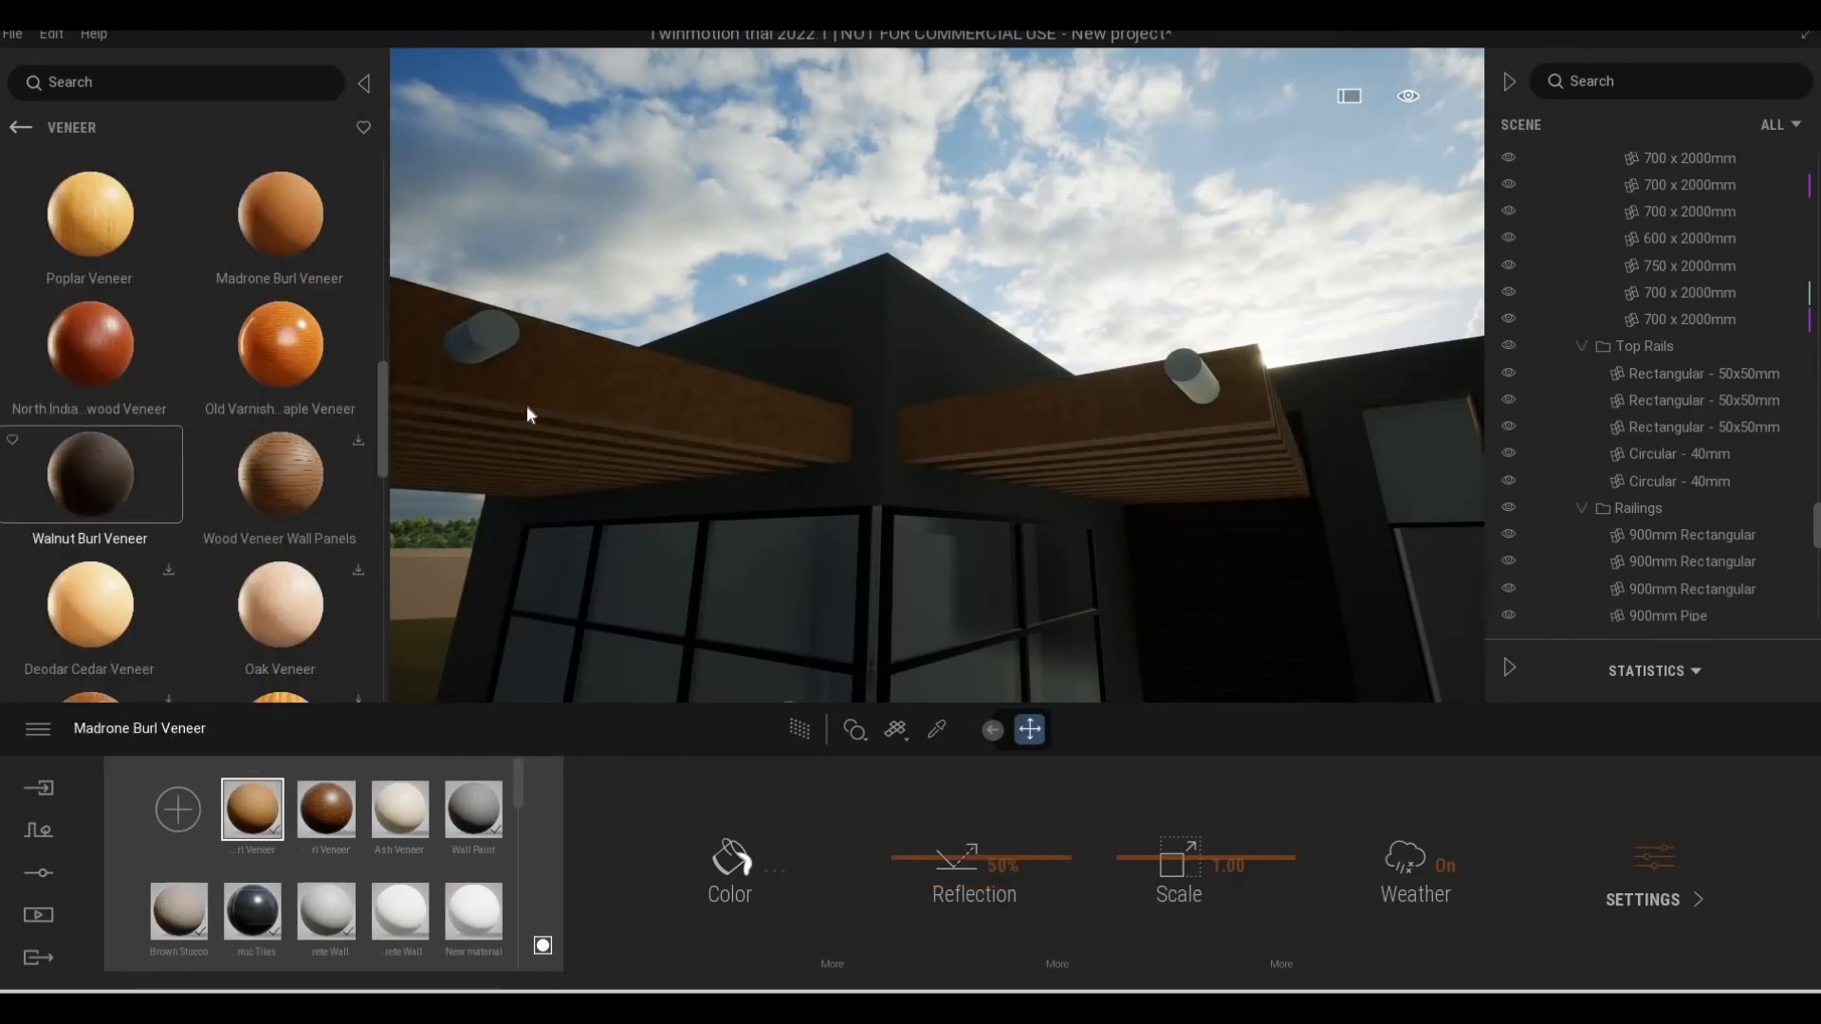
left_click_drag(527, 406, 527, 406)
Look through the remaining wood veneers for a suitable pergola material
scroll(206, 503, "down", 1)
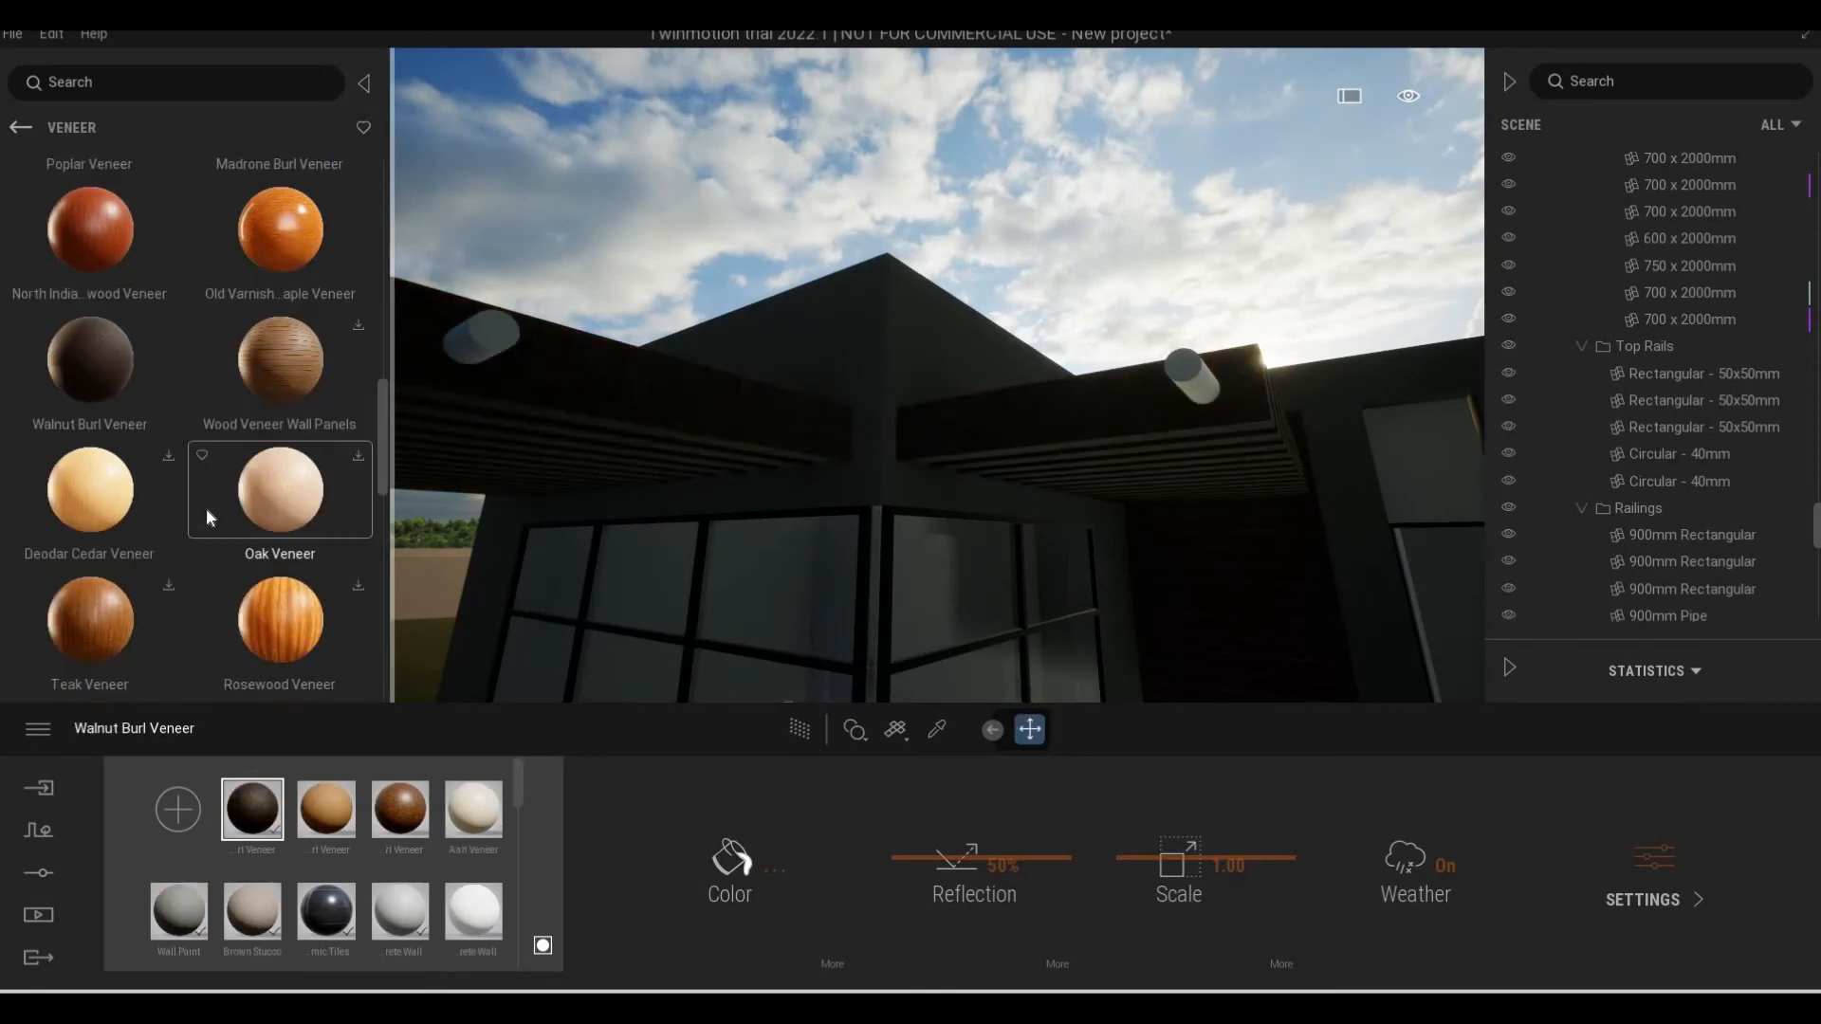
scroll(184, 528, "down", 4)
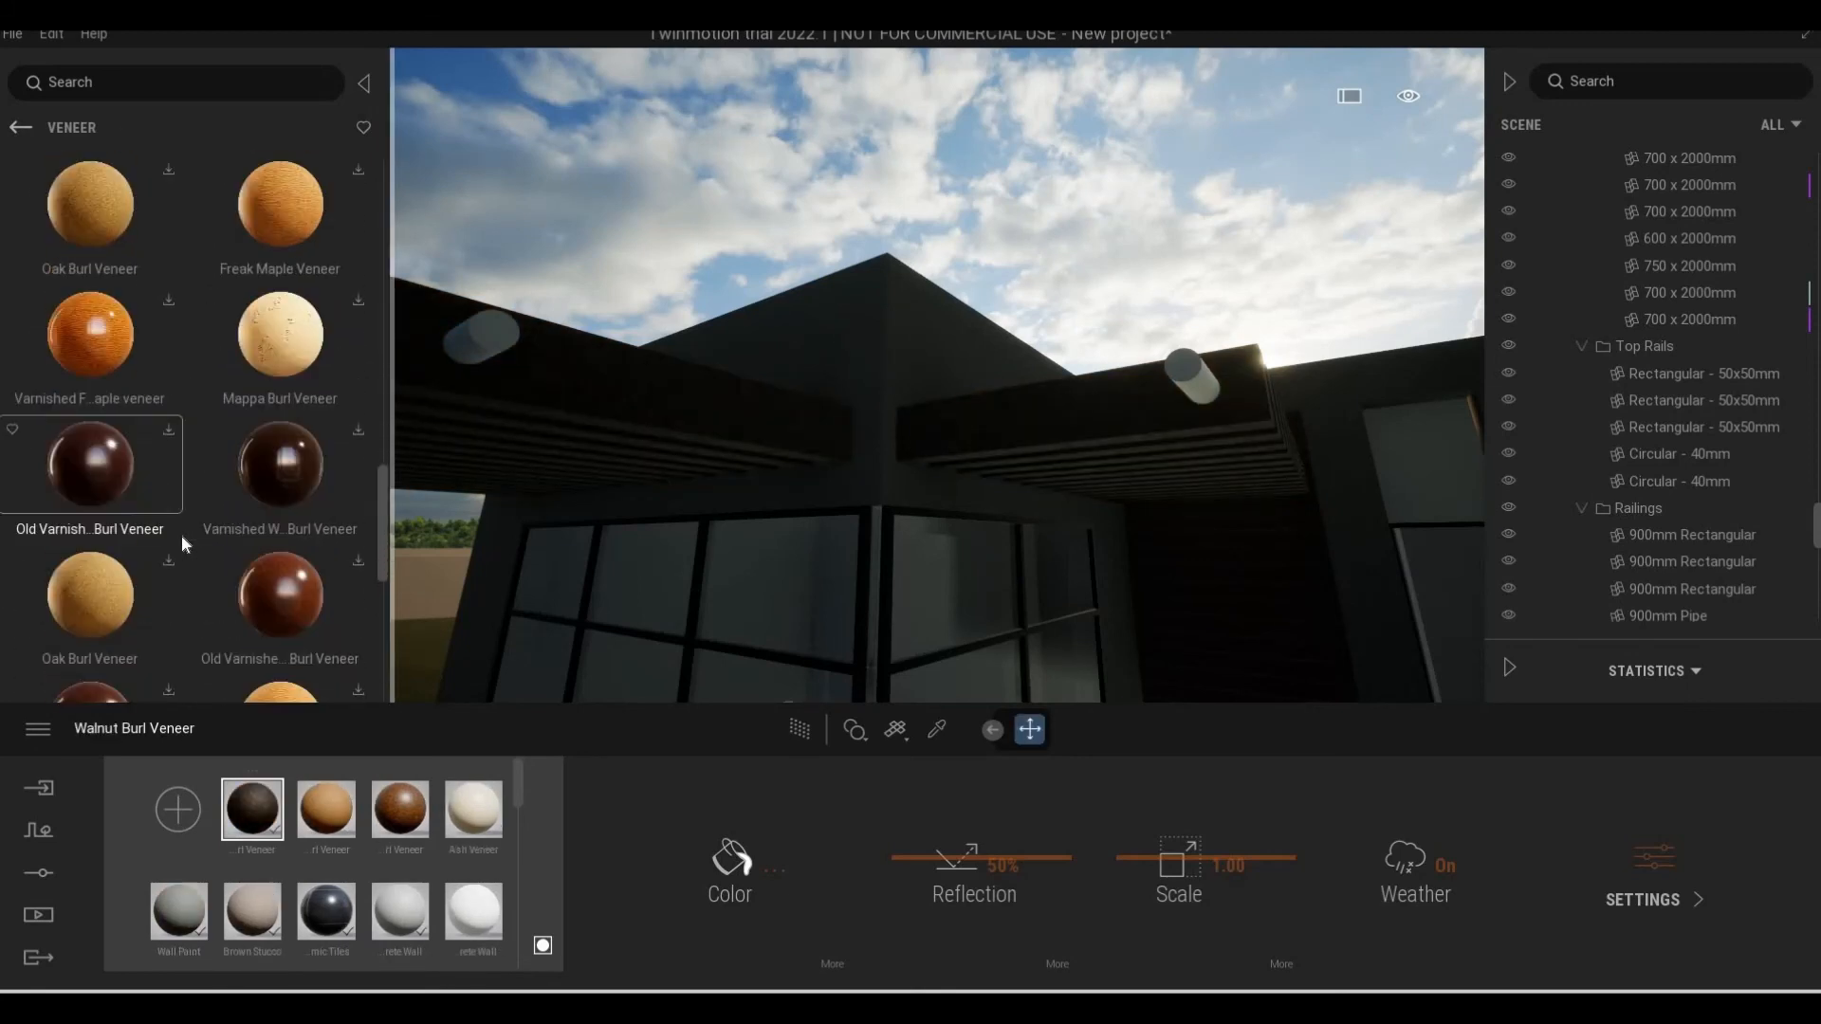
scroll(181, 535, "down", 6)
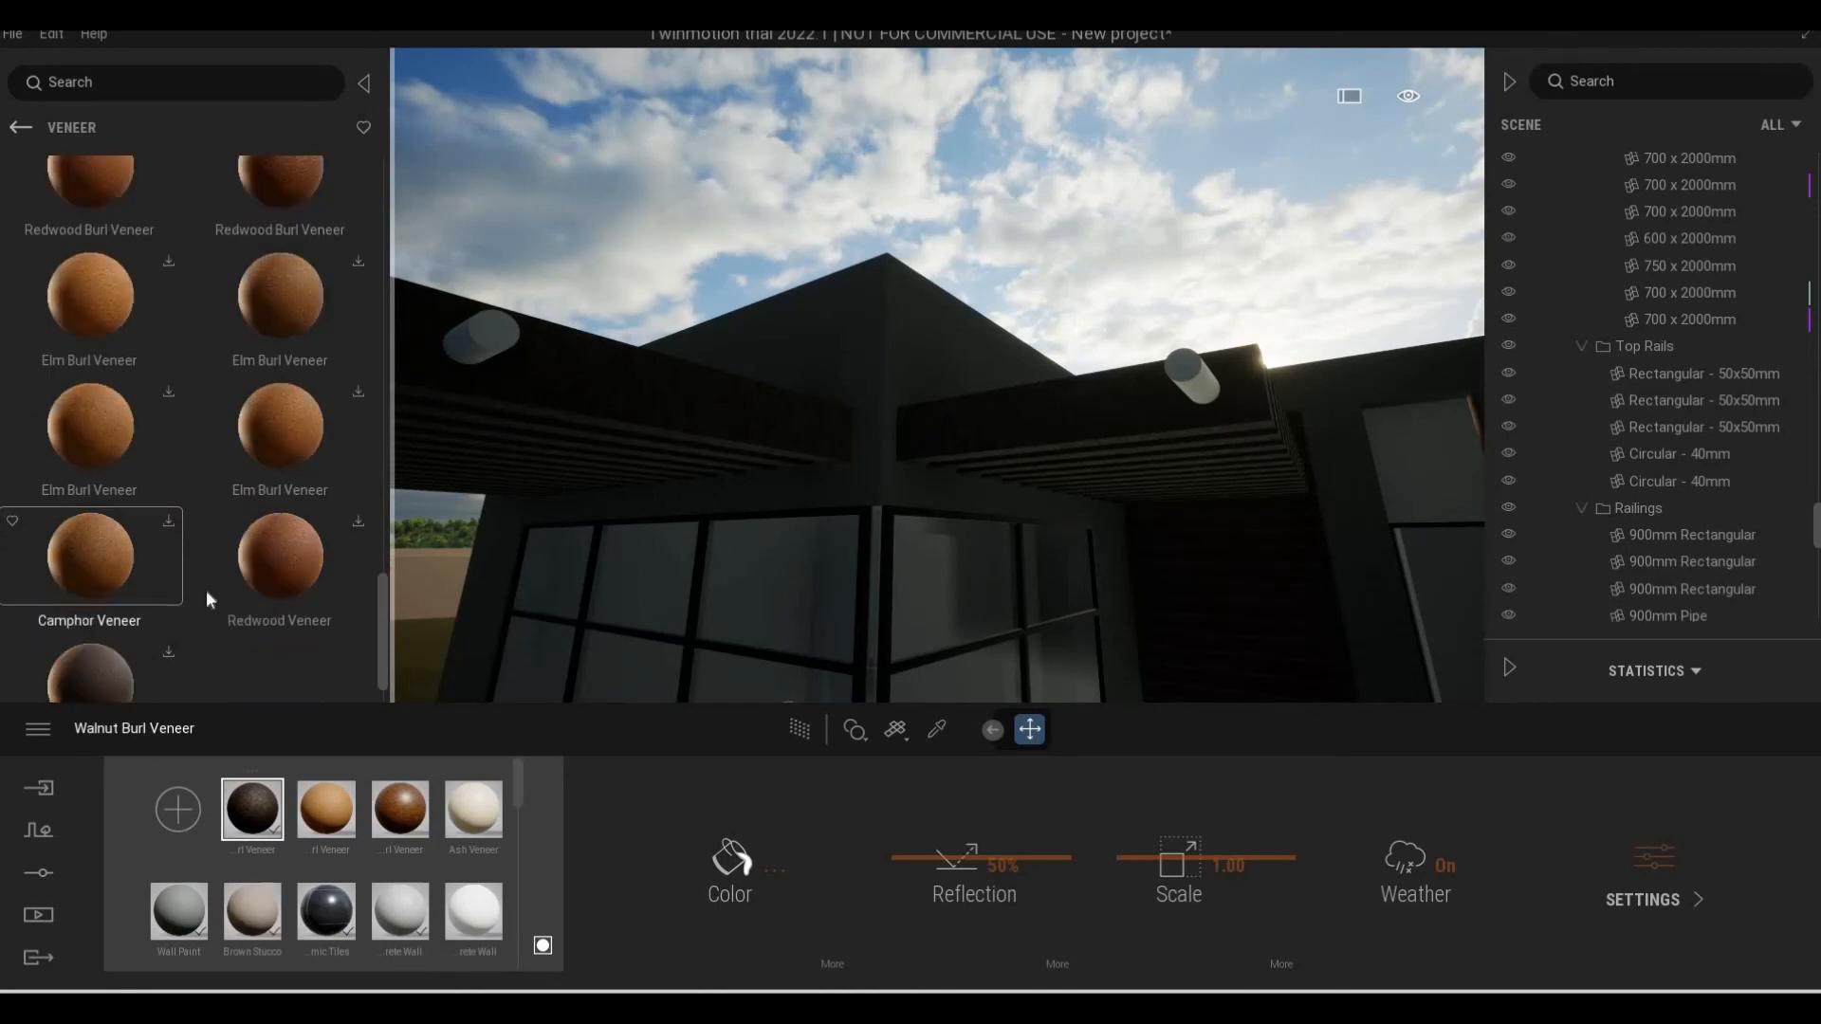
scroll(189, 560, "down", 1)
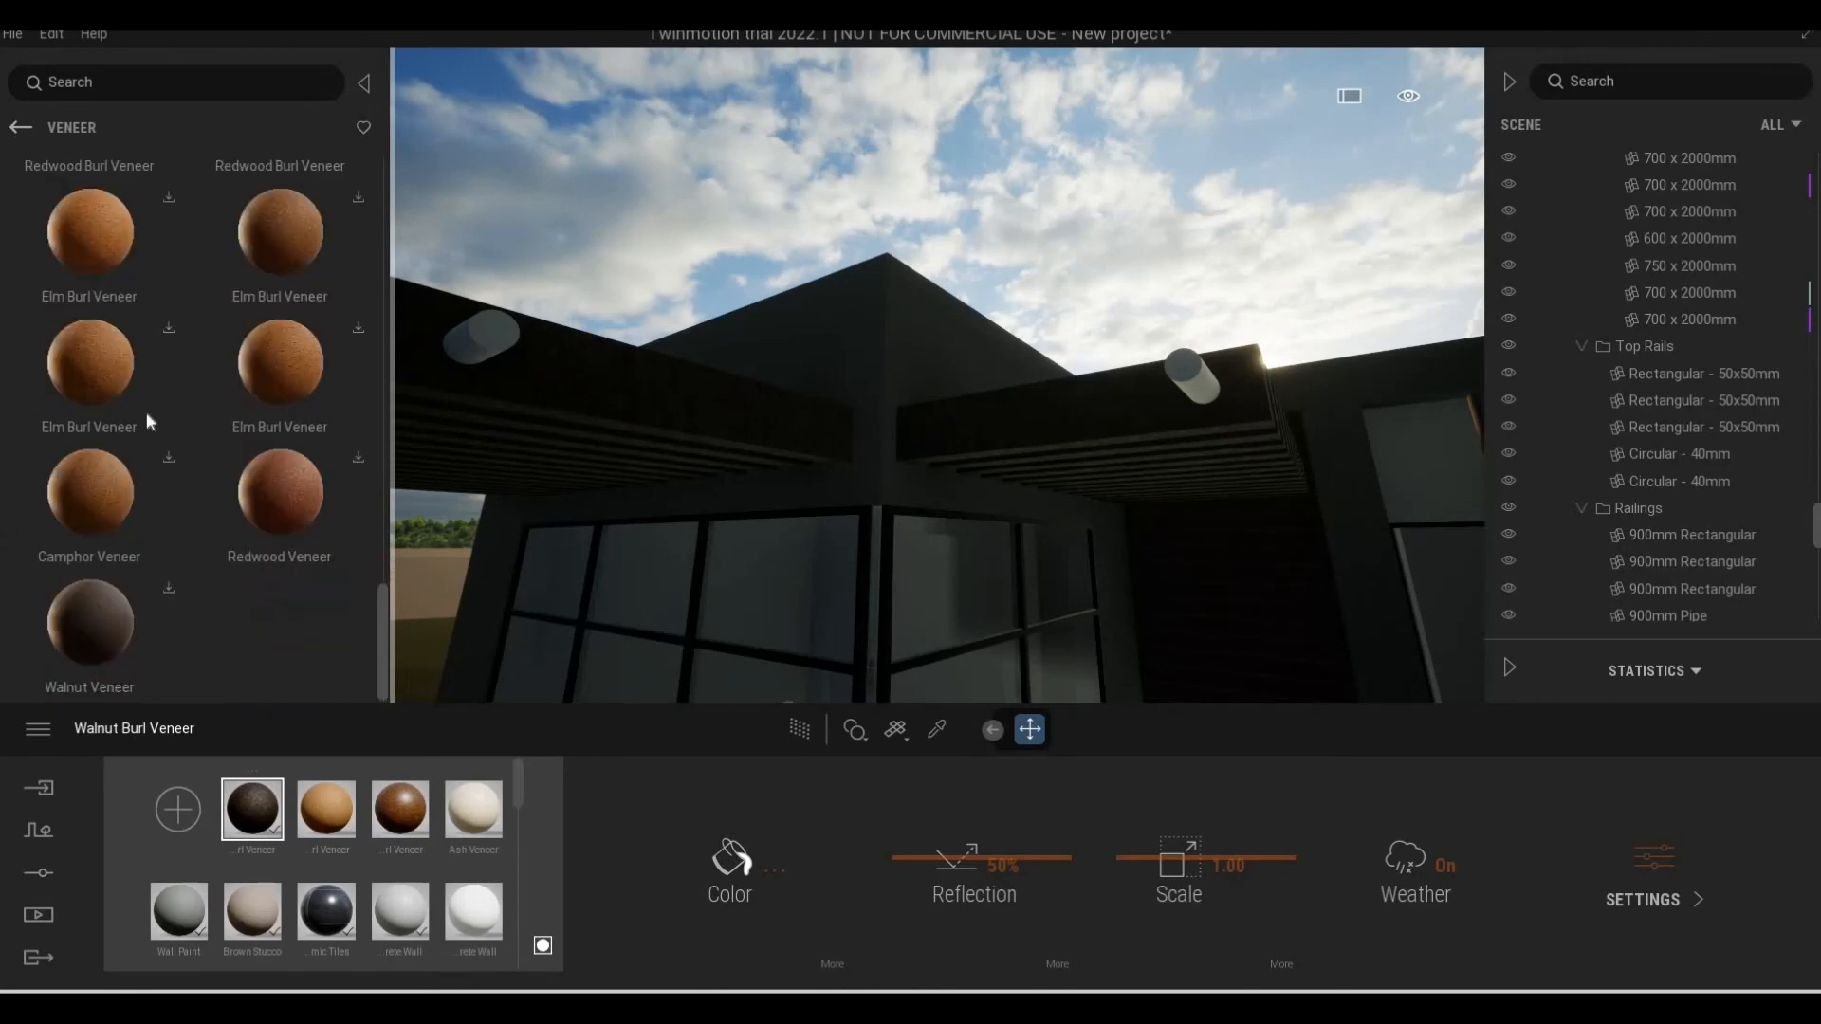
Leave the Quixel Megascans library and open the Wood category of the standard Materials library
left_click(17, 131)
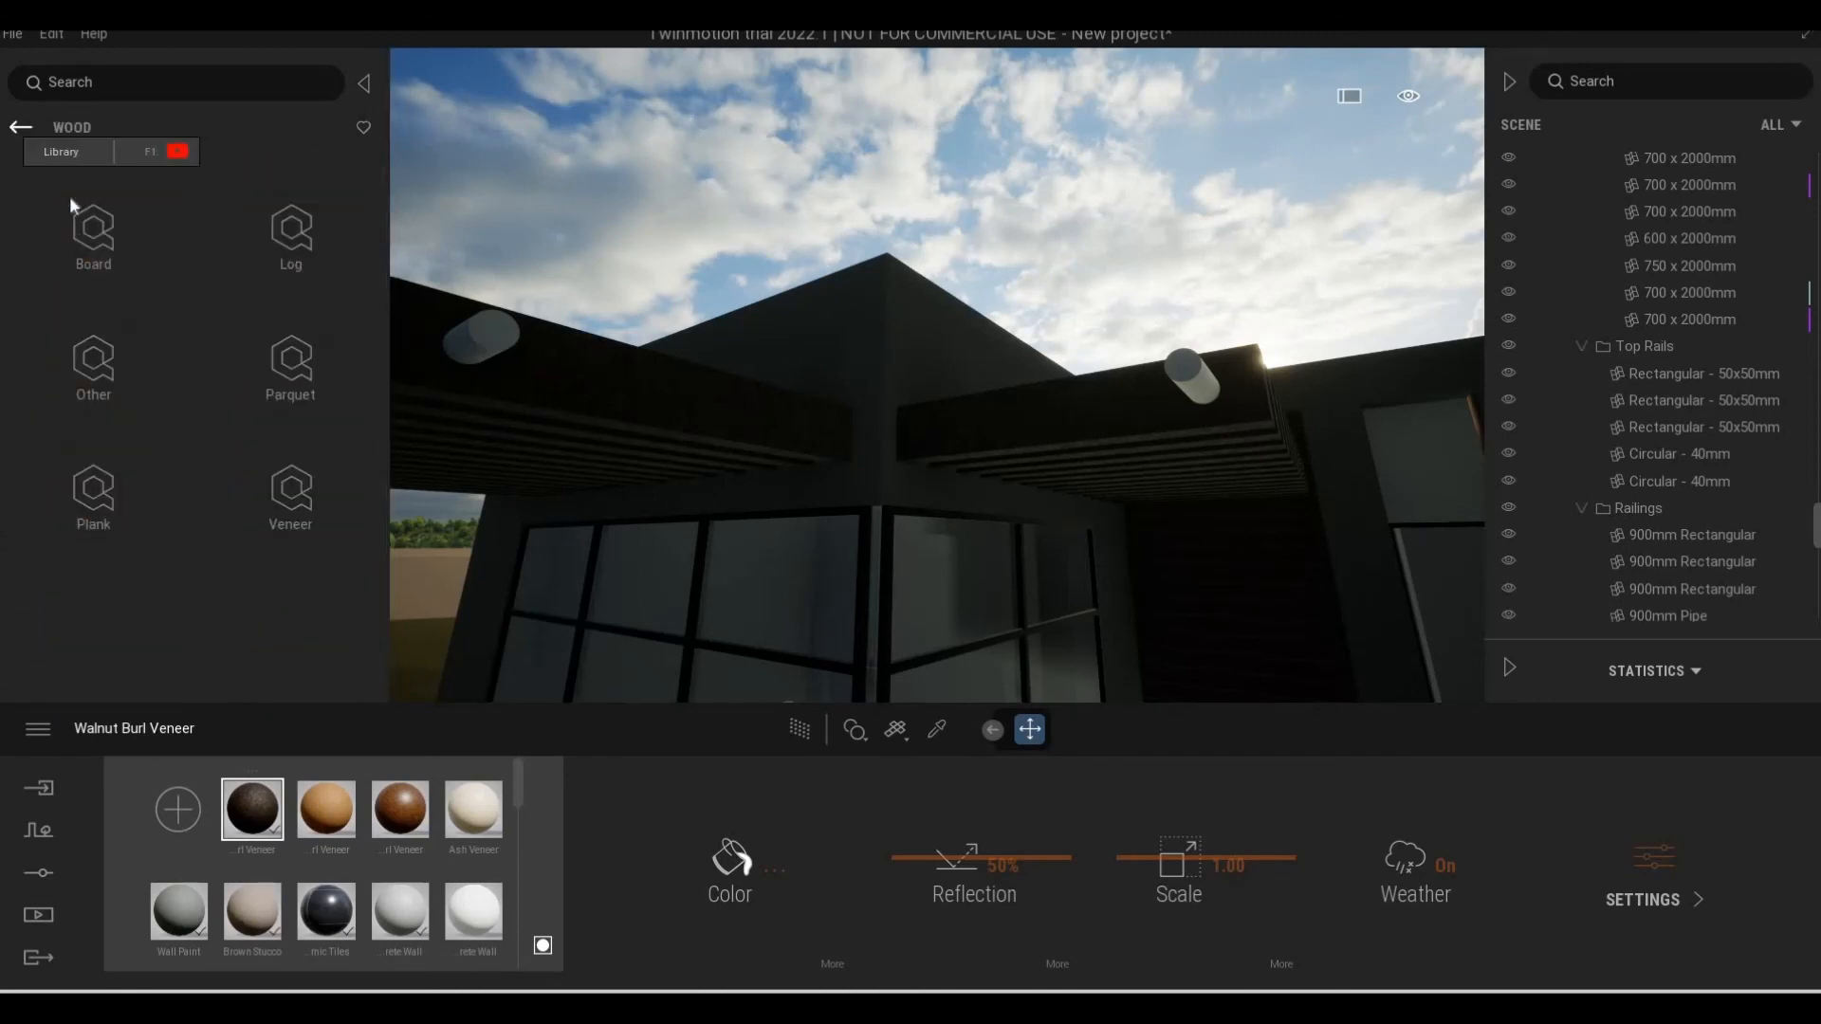
left_click(18, 133)
left_click(17, 133)
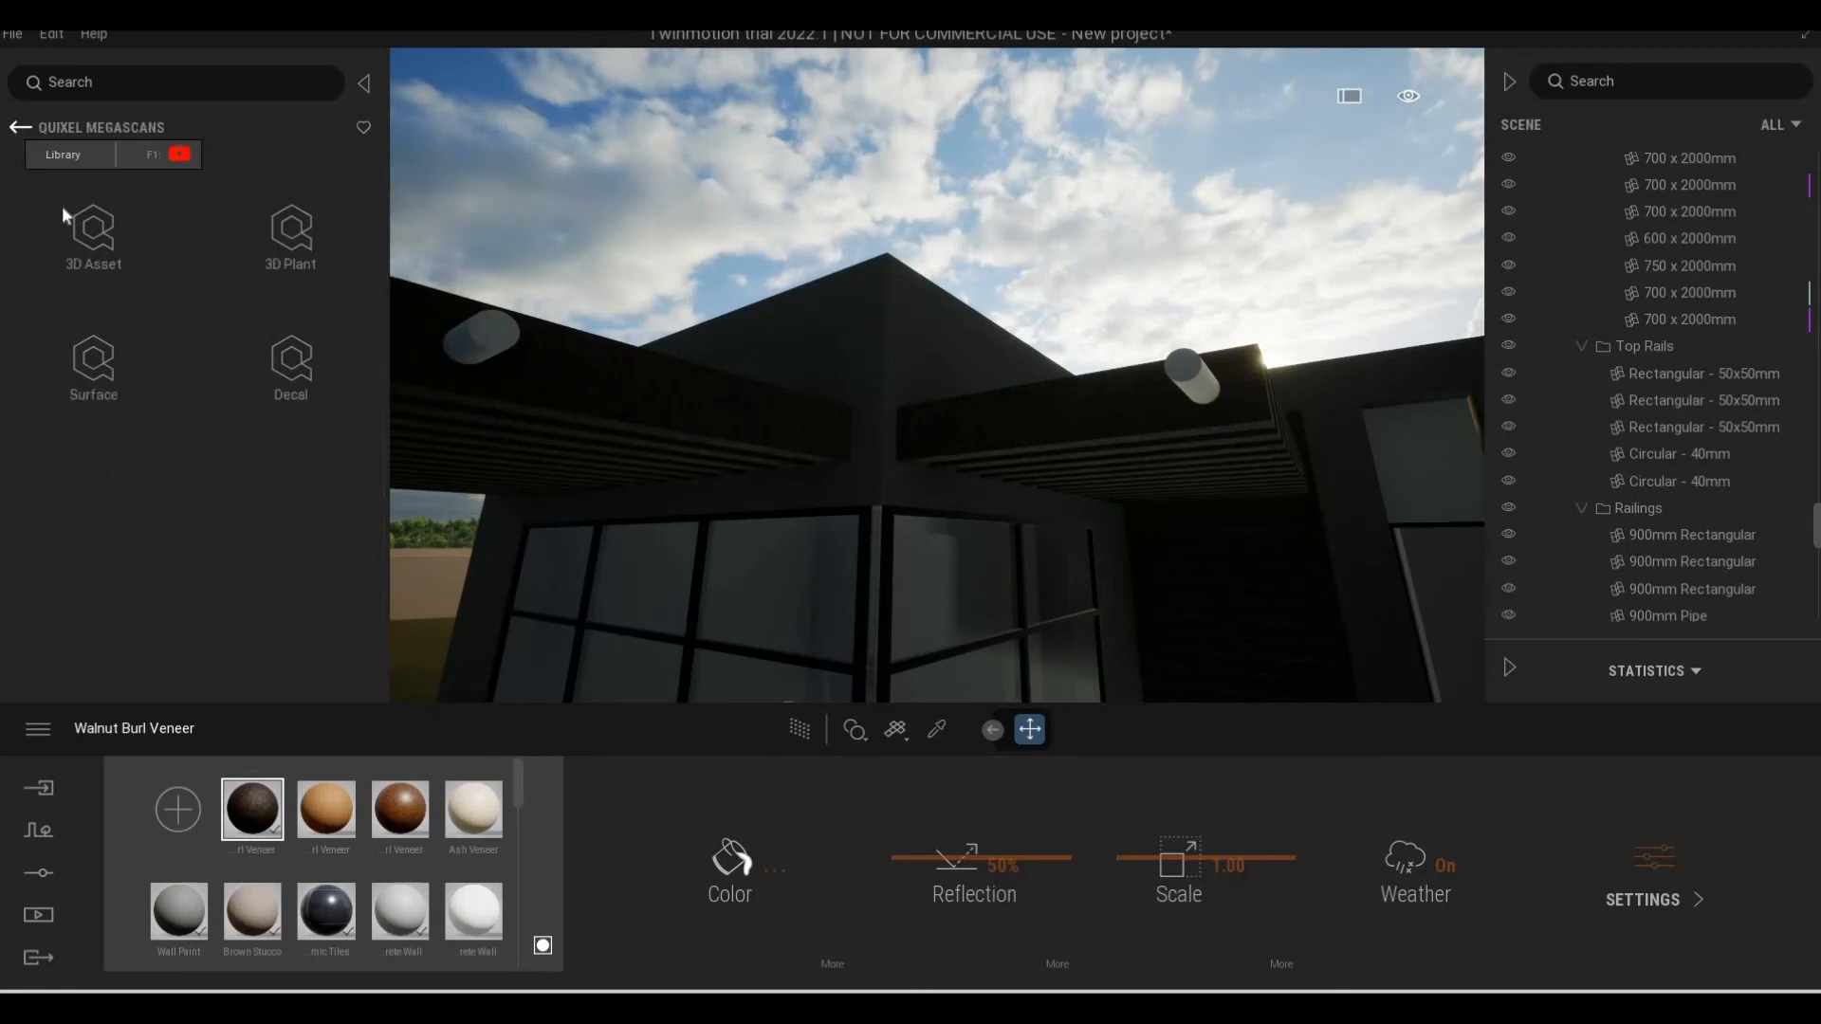
left_click(19, 131)
left_click(90, 235)
scroll(304, 502, "down", 2)
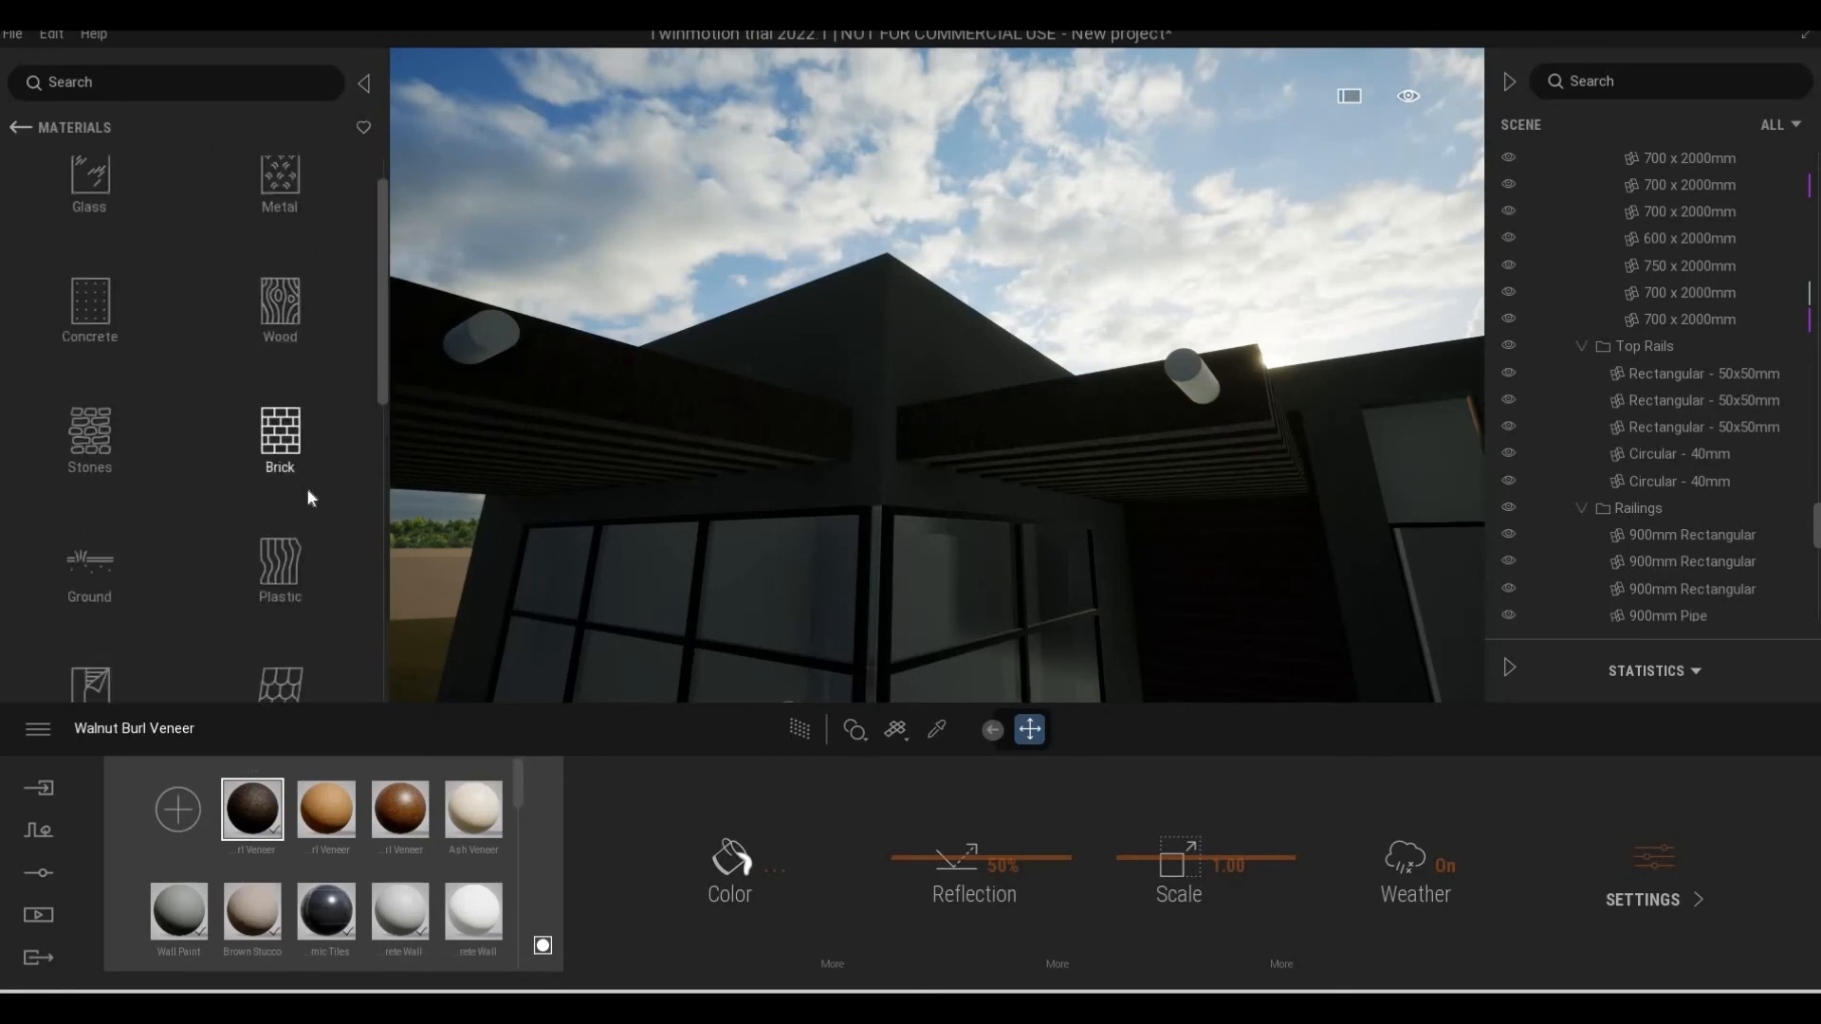
scroll(117, 622, "up", 2)
scroll(106, 474, "down", 3)
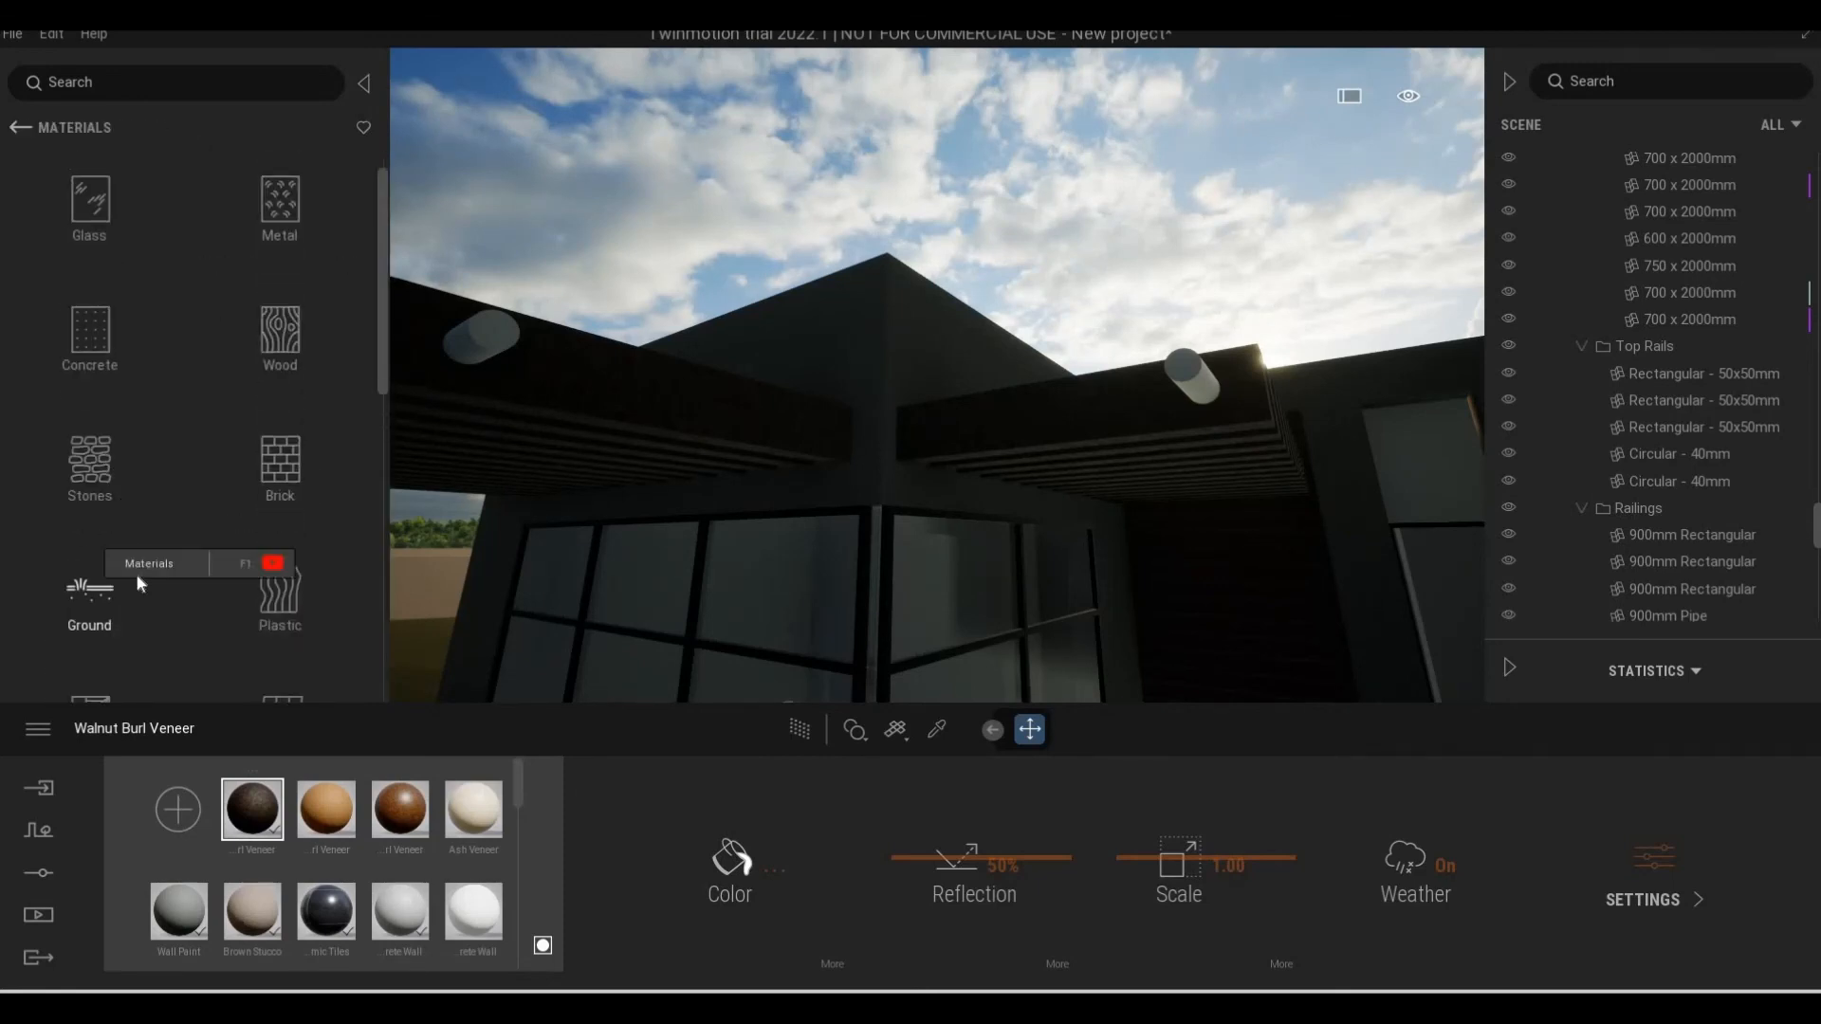
scroll(284, 626, "down", 10)
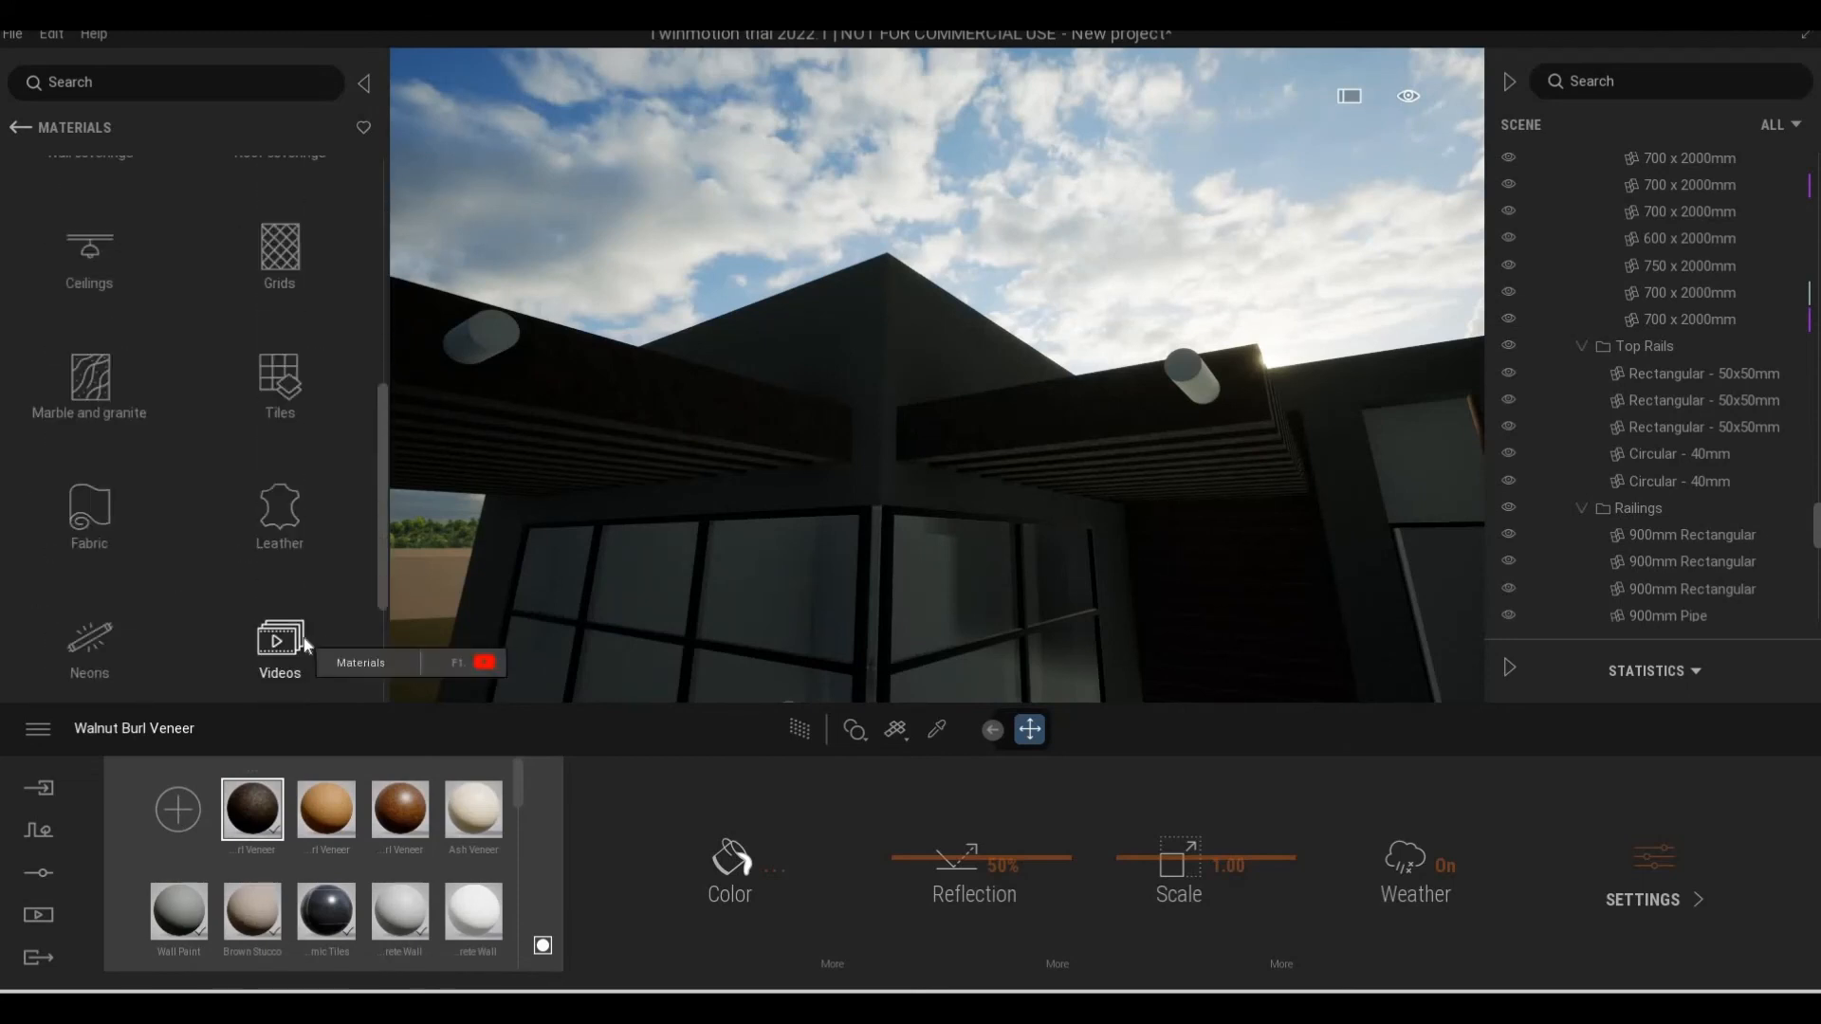
scroll(304, 636, "up", 8)
scroll(256, 559, "up", 3)
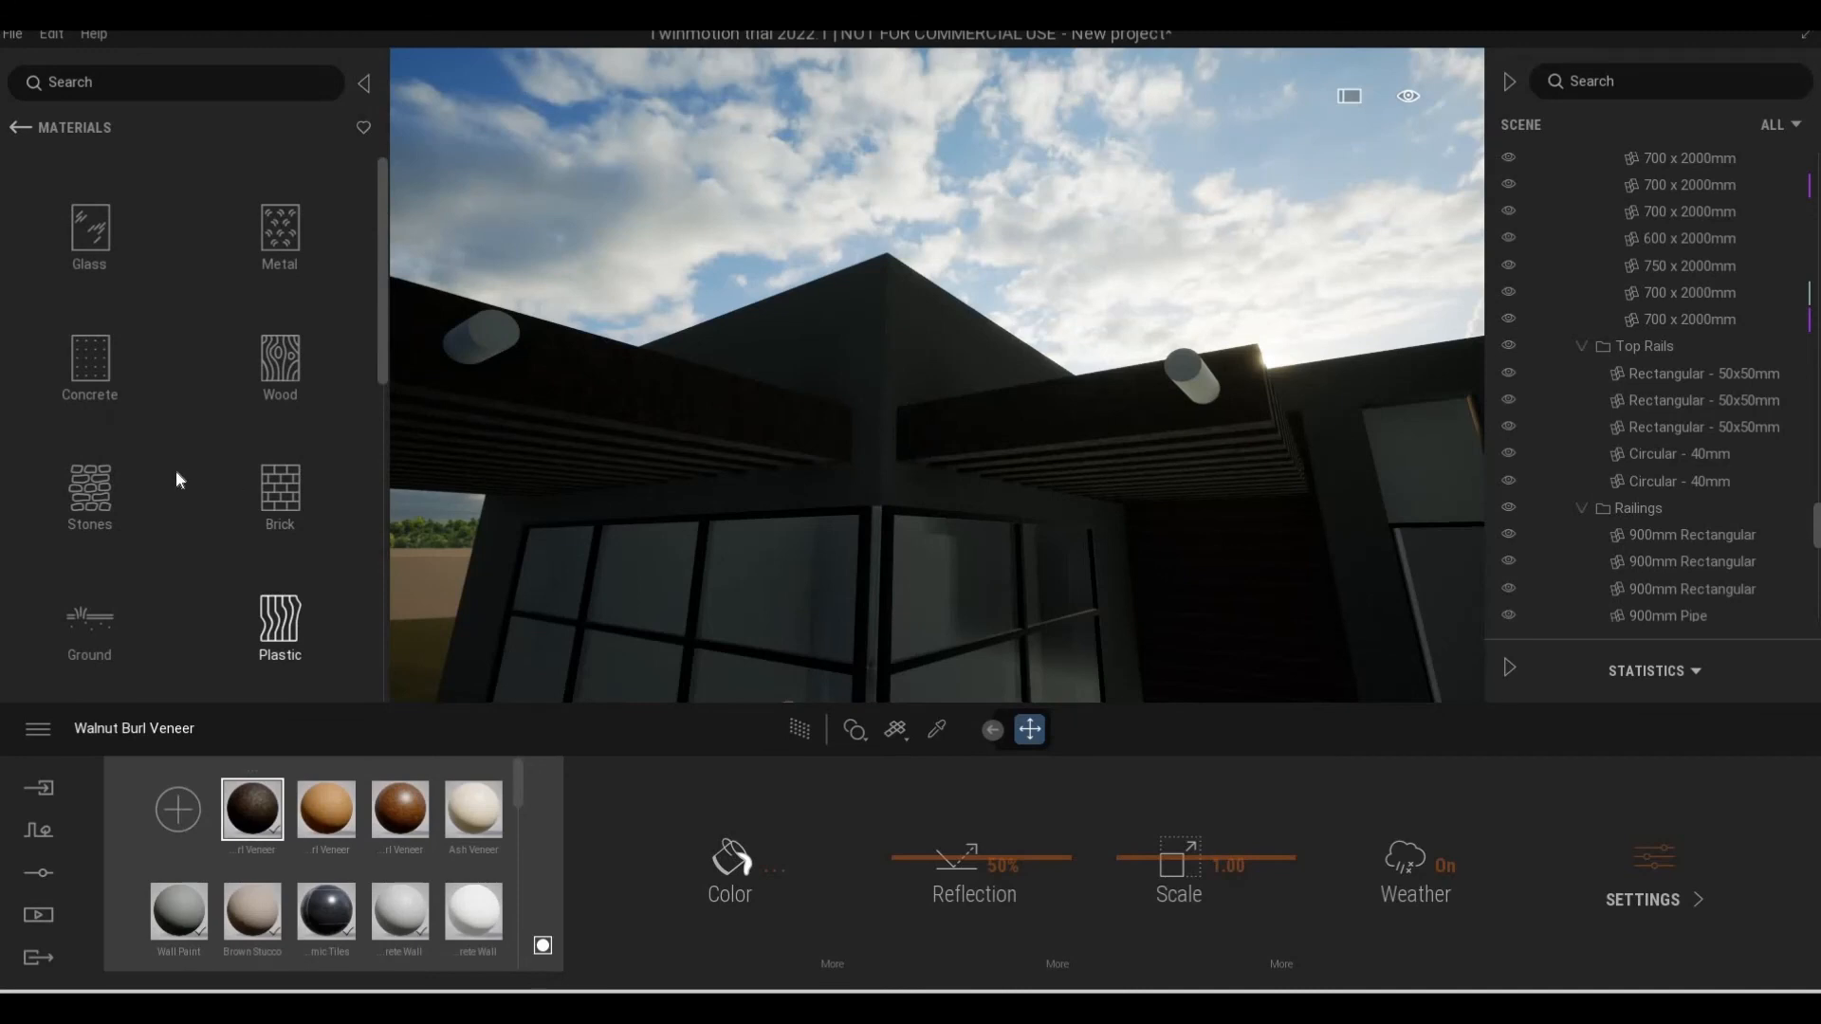
left_click(273, 384)
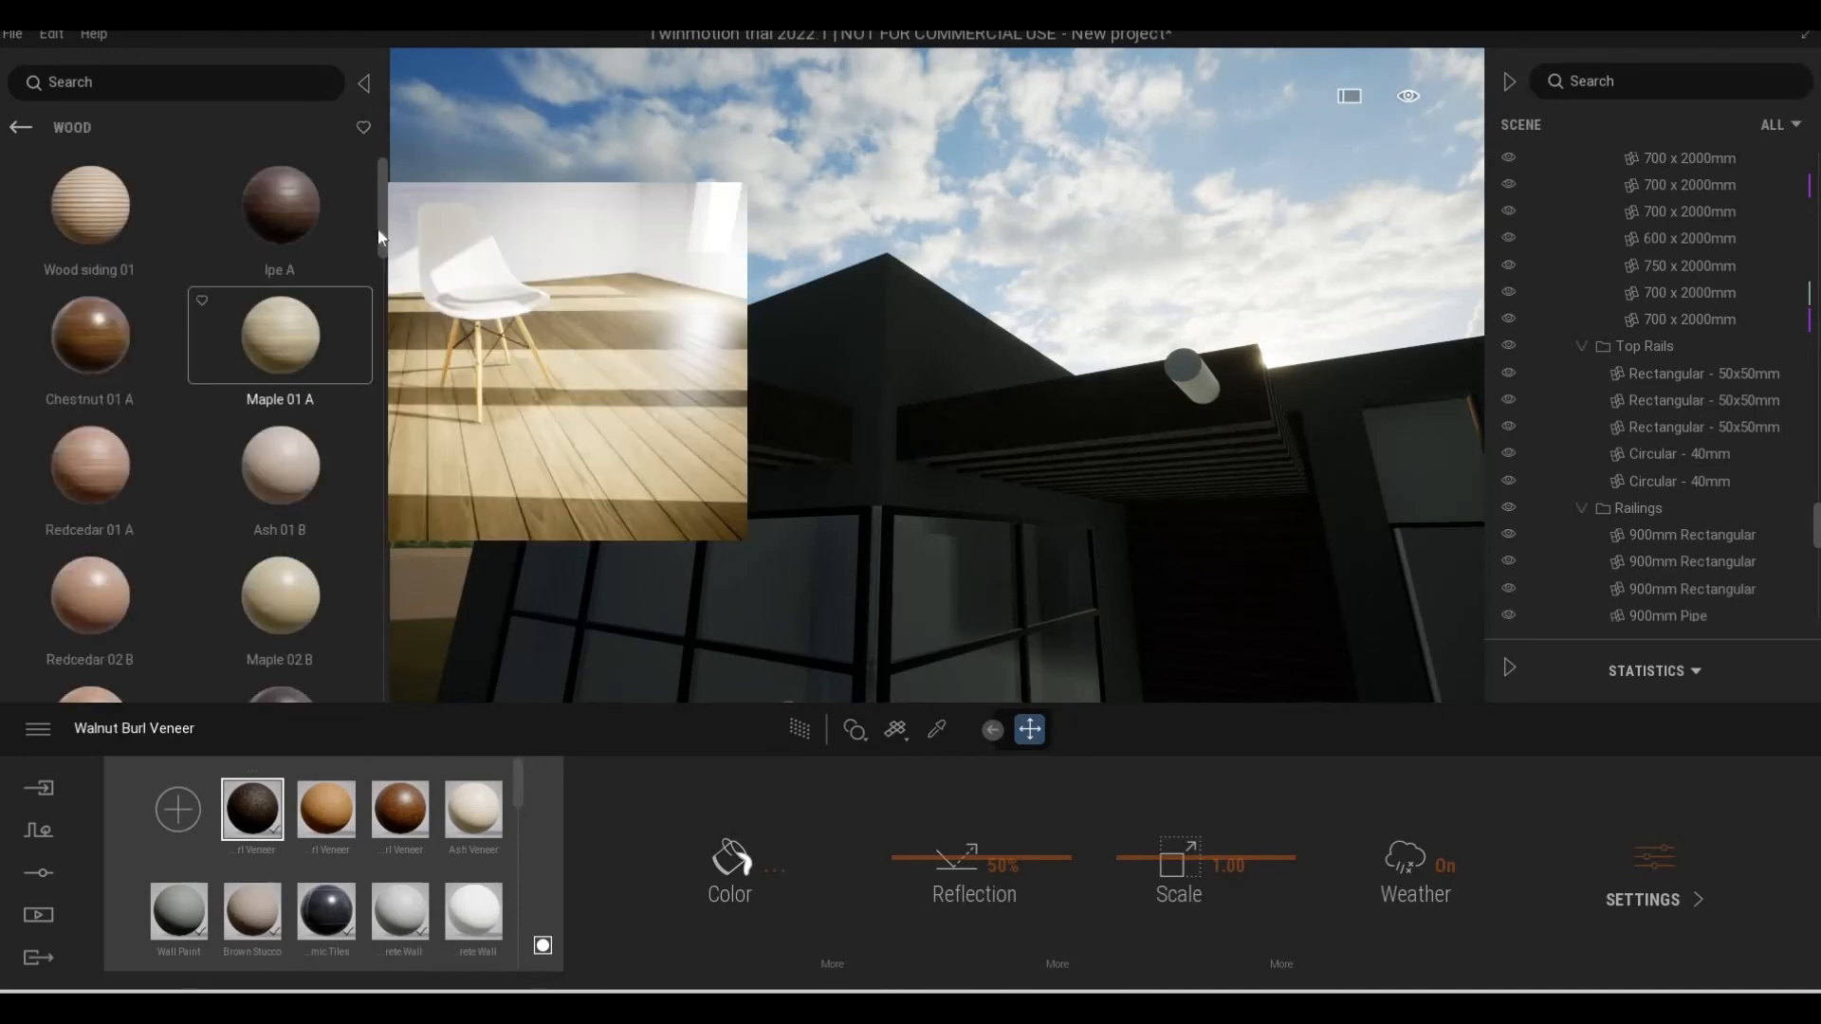
Compare the Maple 04 D, Chestnut 05 G and Olive 02 G wood materials on the pergola slats
left_click_drag(379, 237, 383, 399)
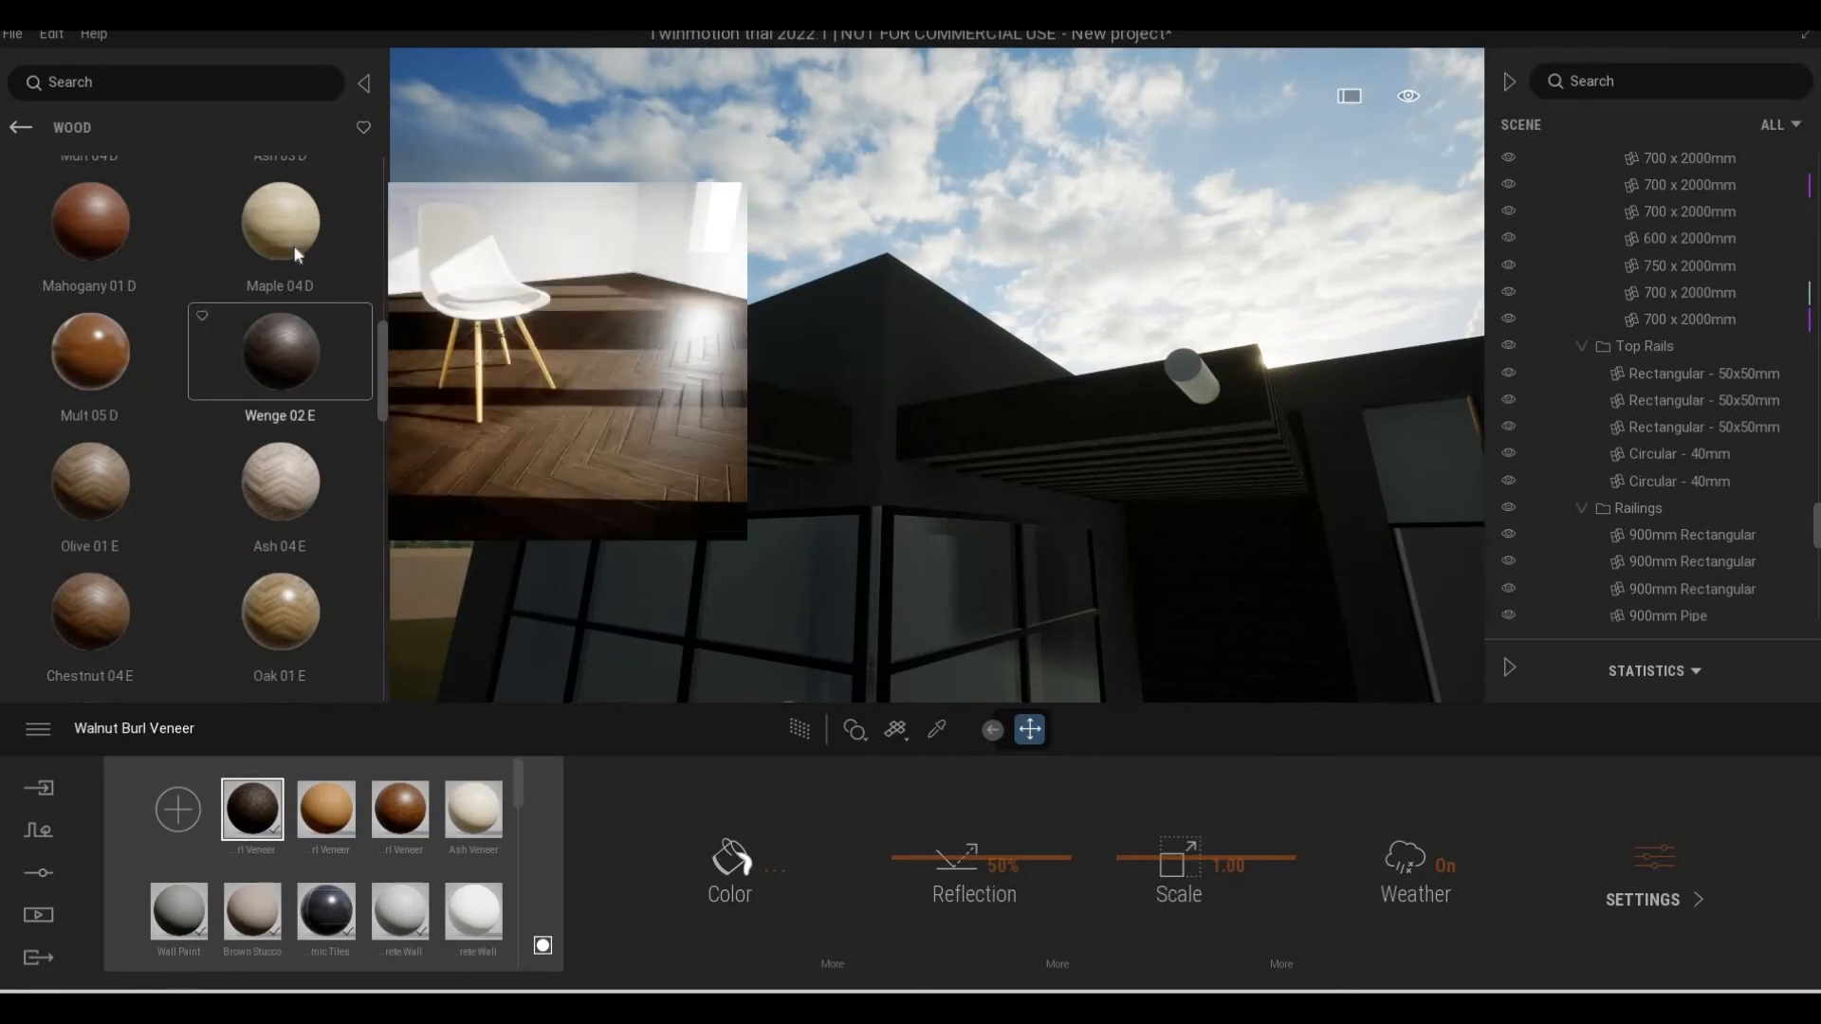
left_click_drag(293, 245, 589, 368)
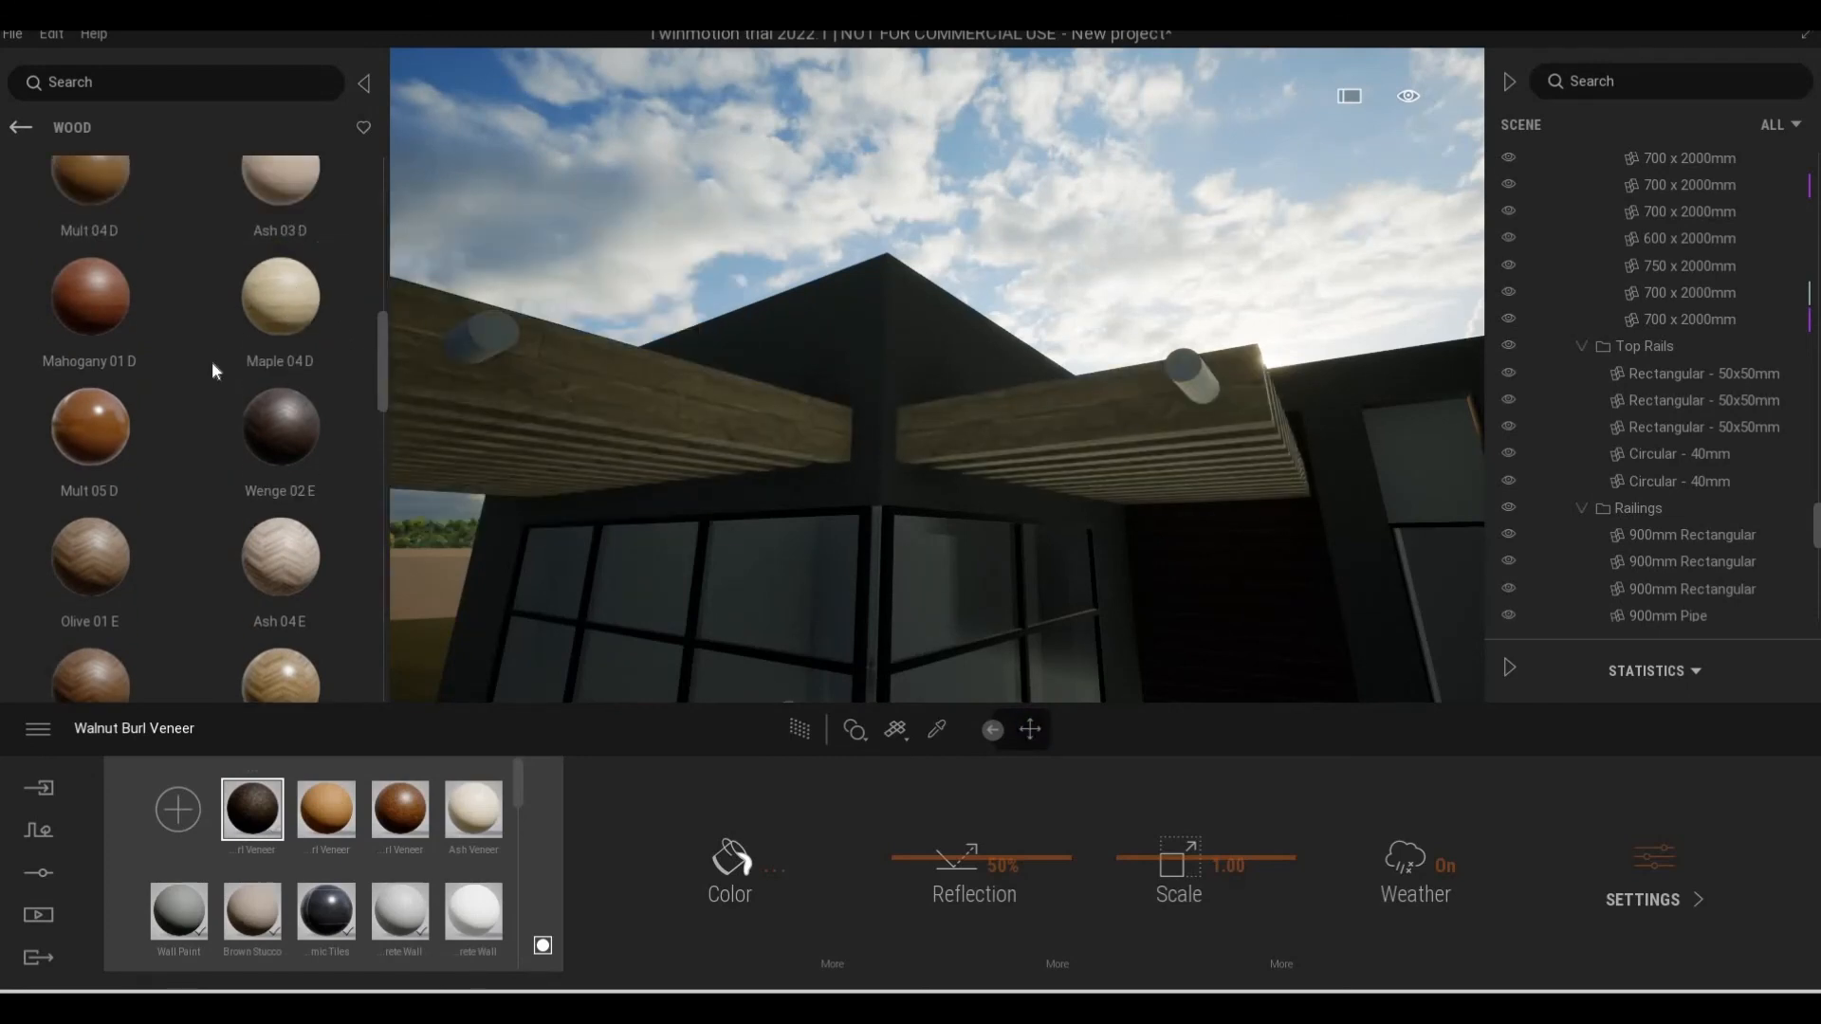
scroll(188, 418, "down", 3)
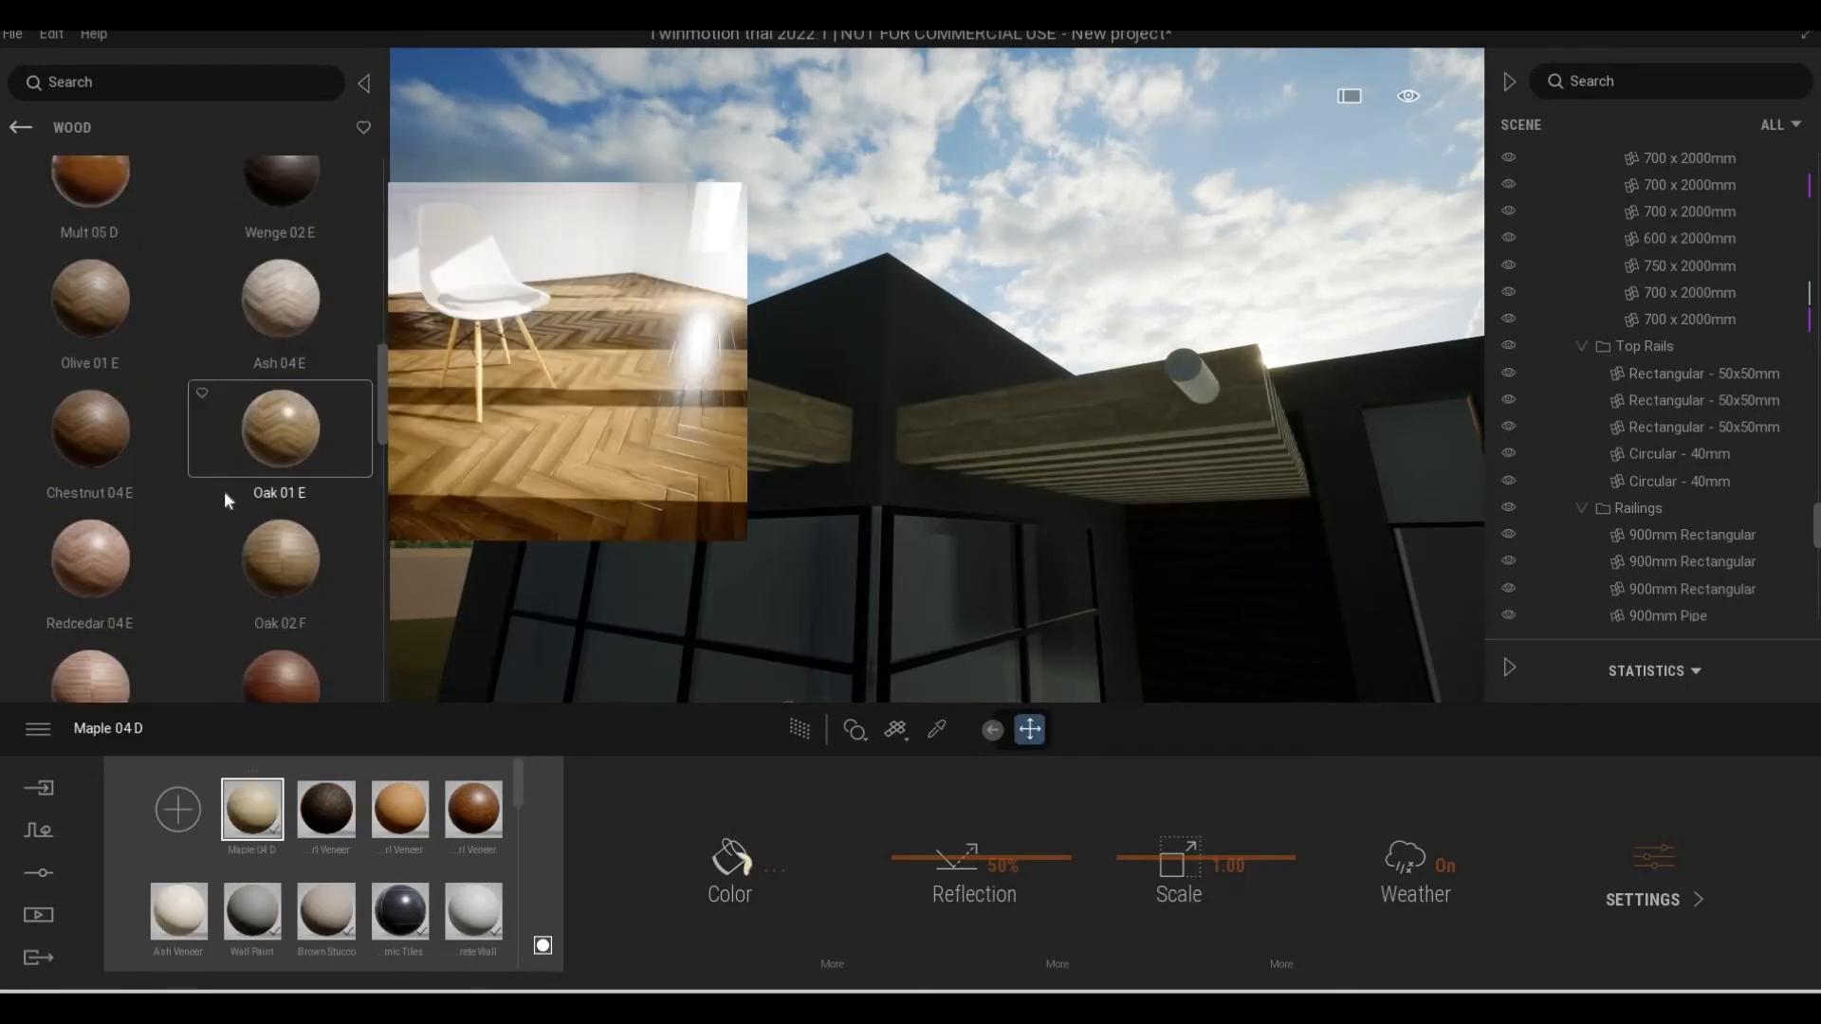
scroll(222, 512, "down", 8)
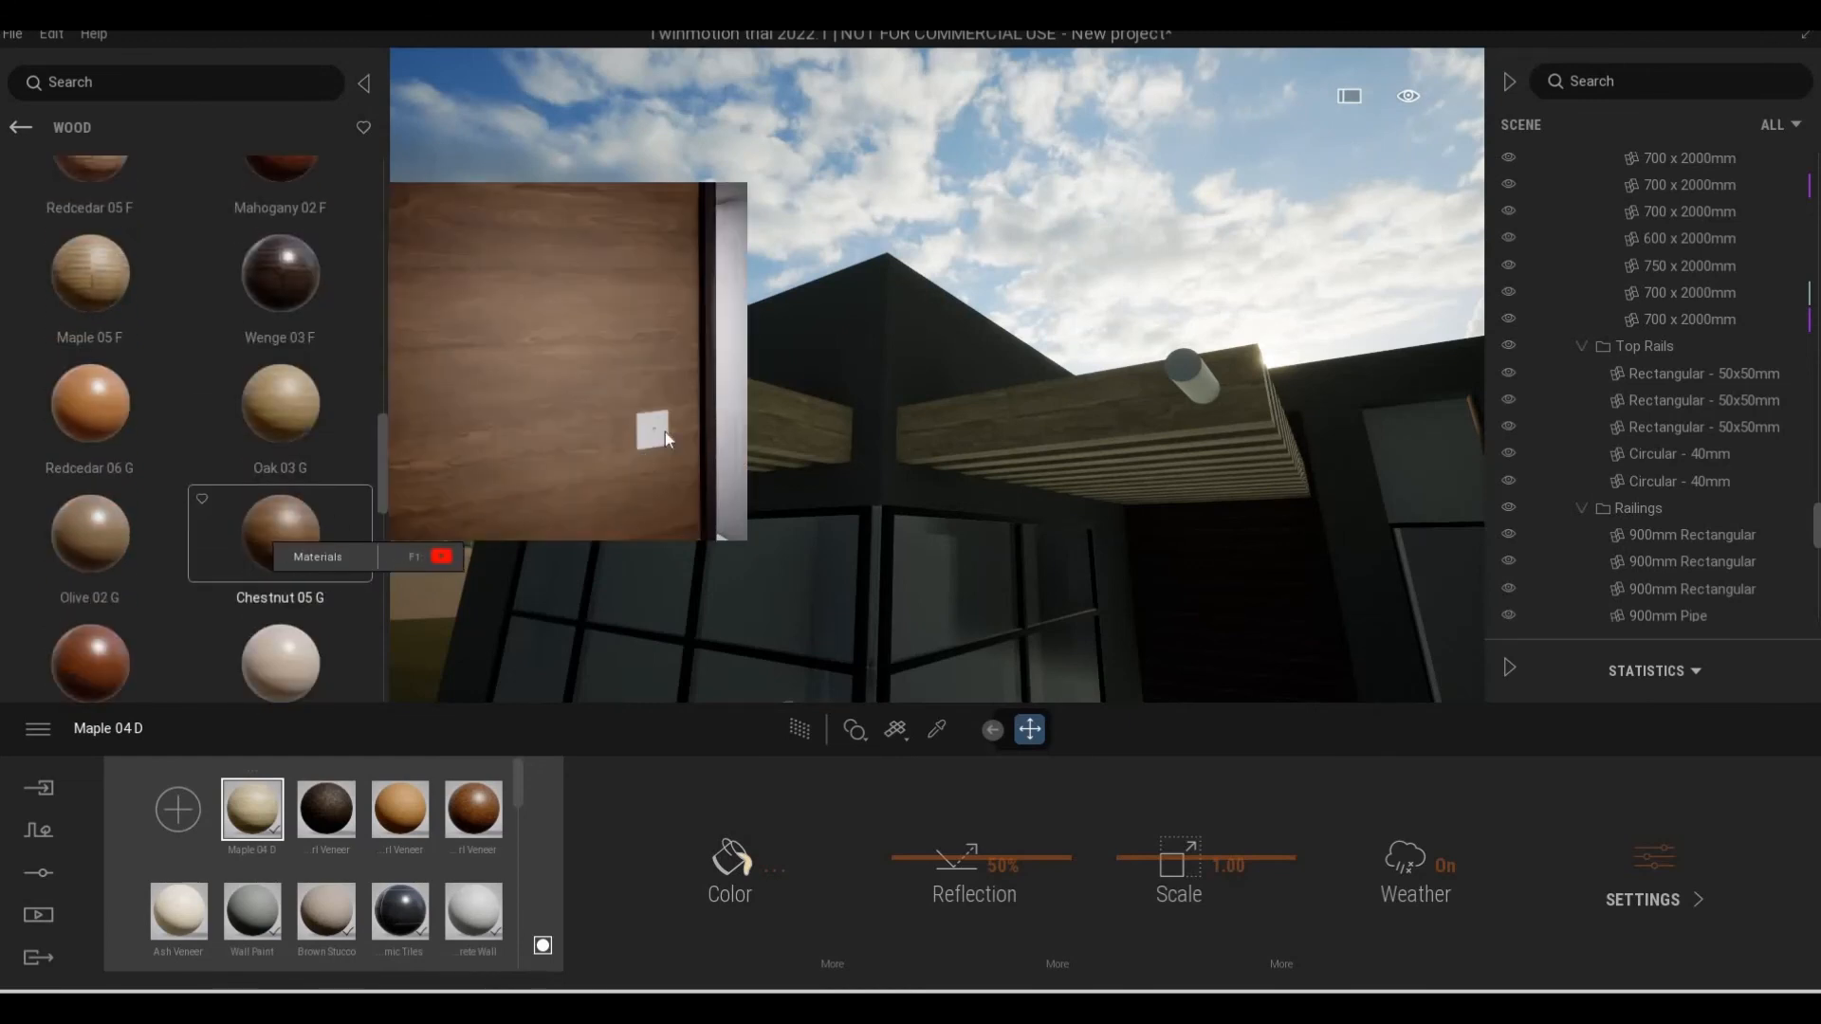
left_click_drag(664, 430, 662, 429)
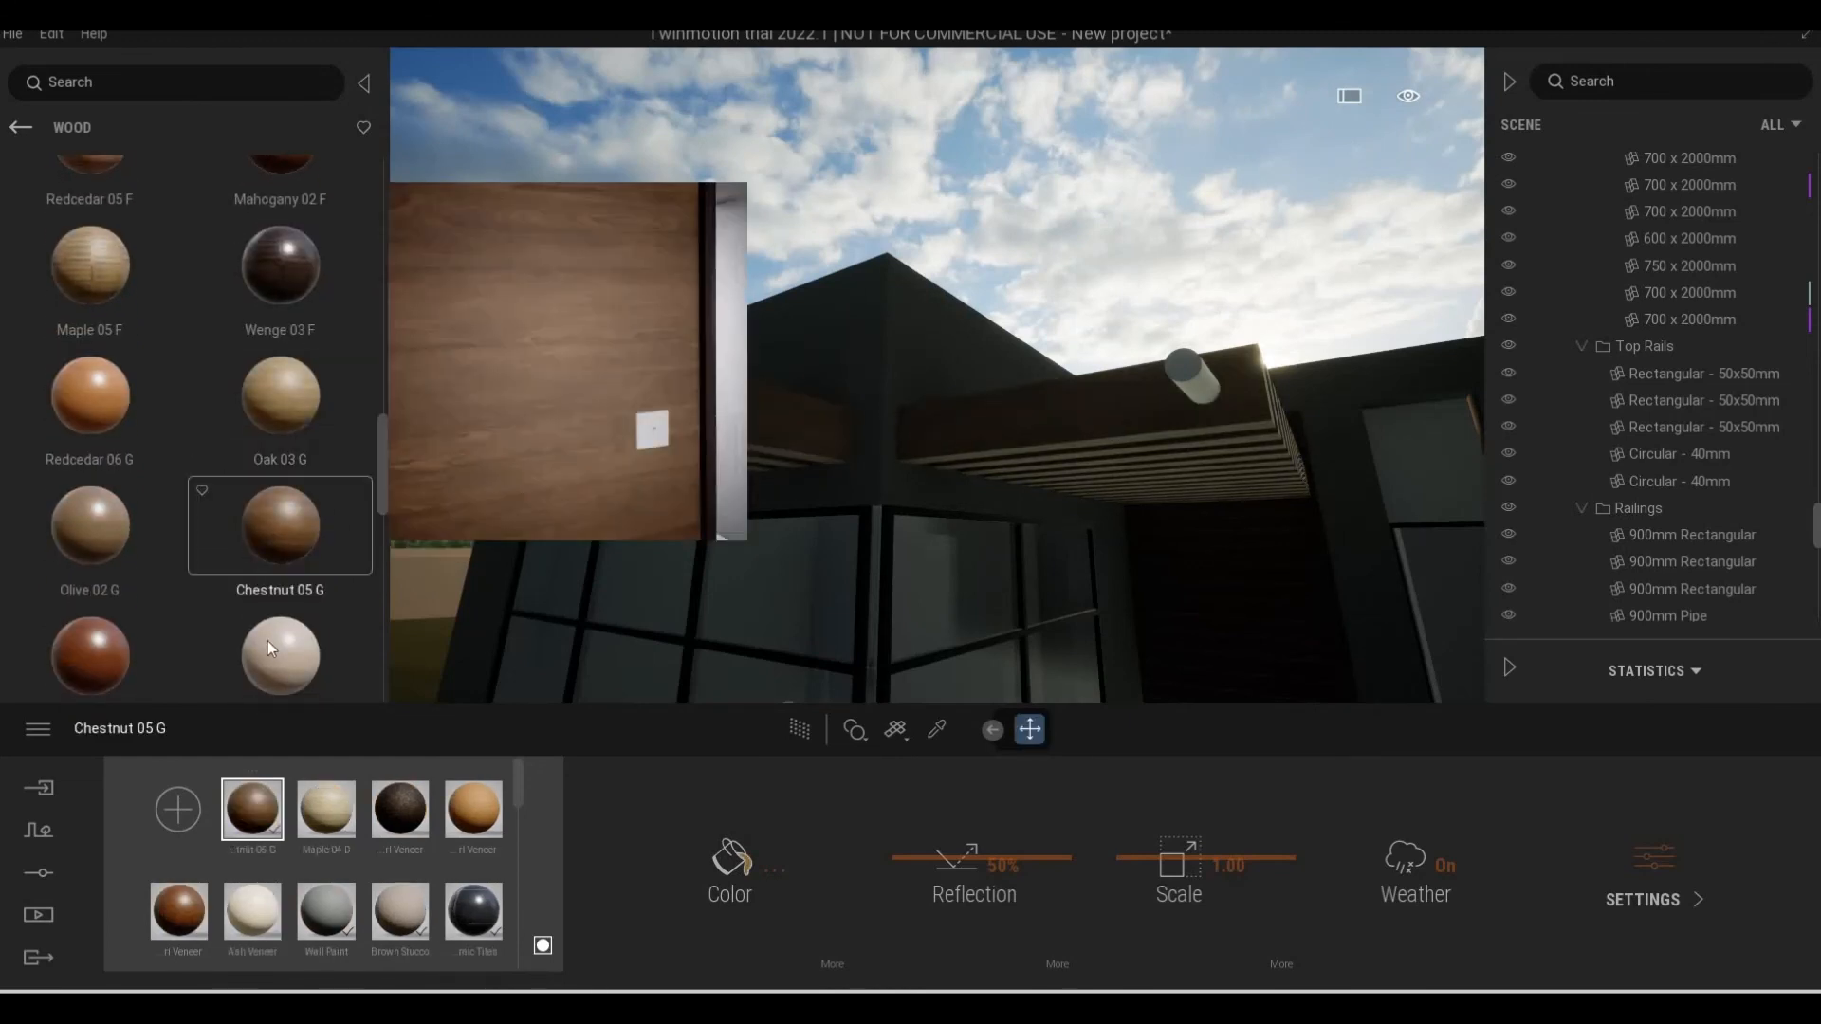
left_click_drag(62, 569, 666, 410)
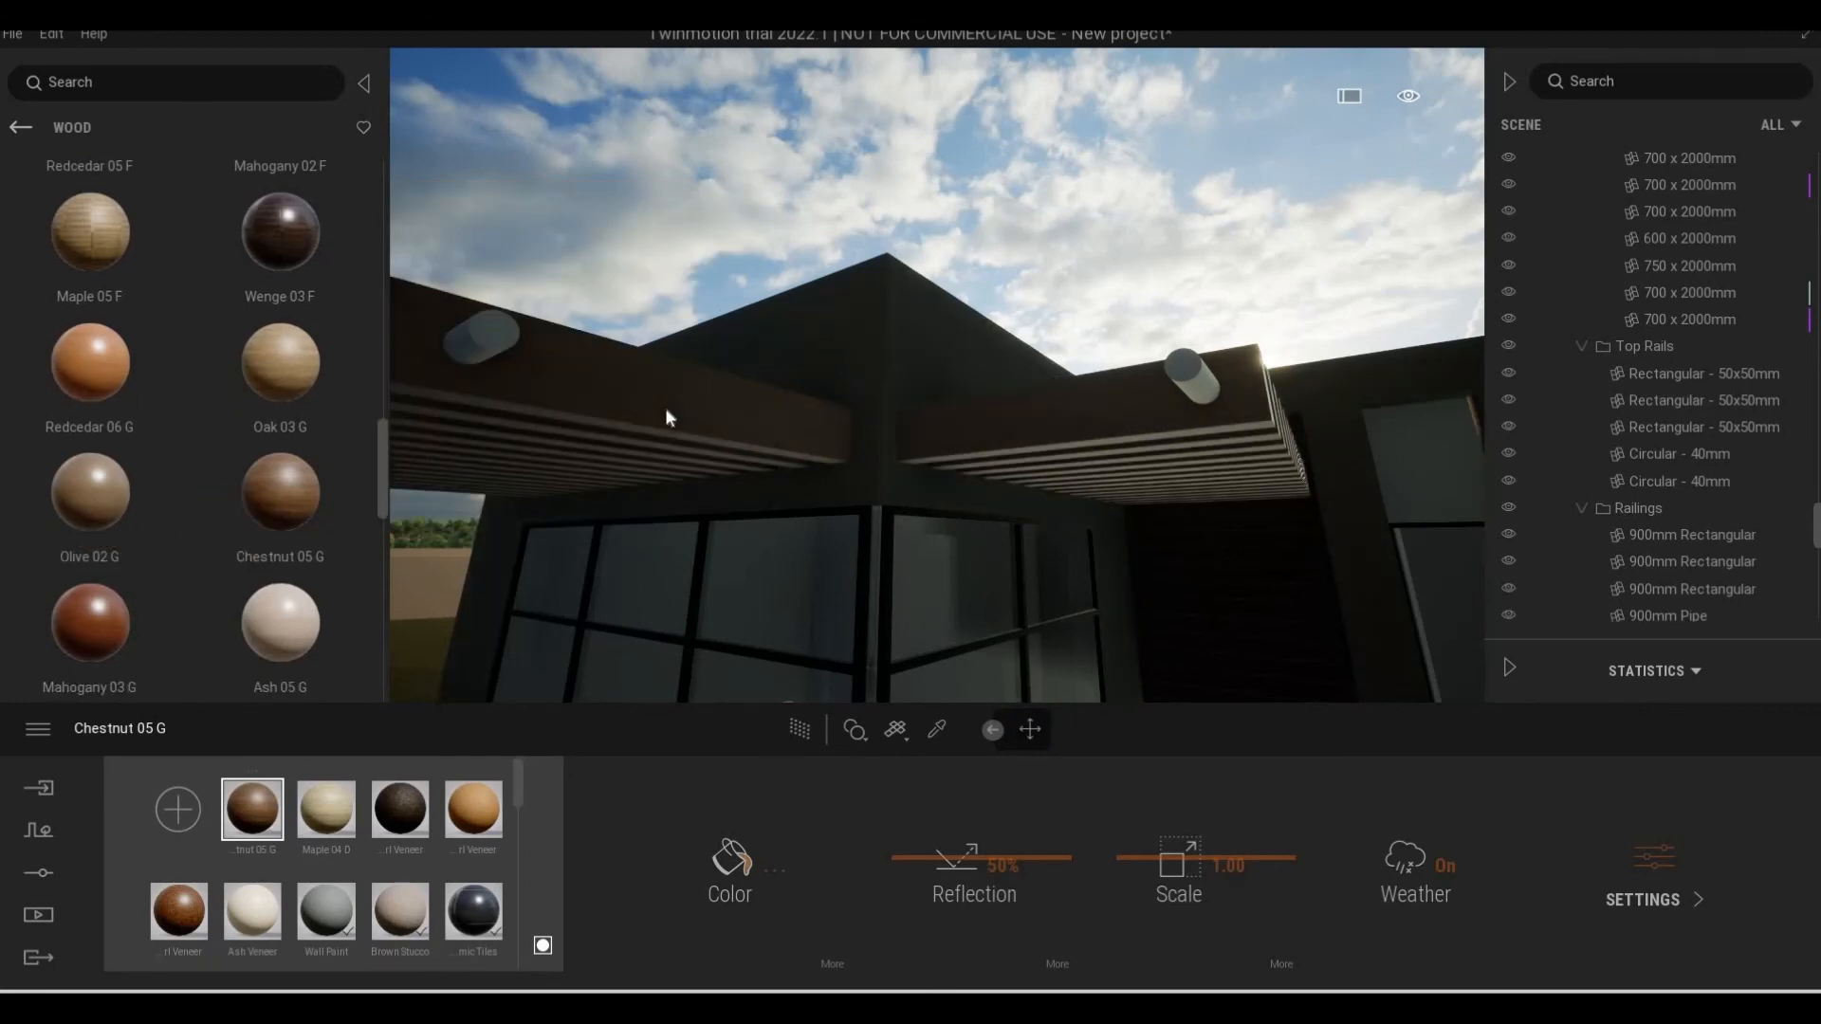
Apply the Chestnut 05 G wood material to the pergola slats
left_click_drag(290, 501, 595, 463)
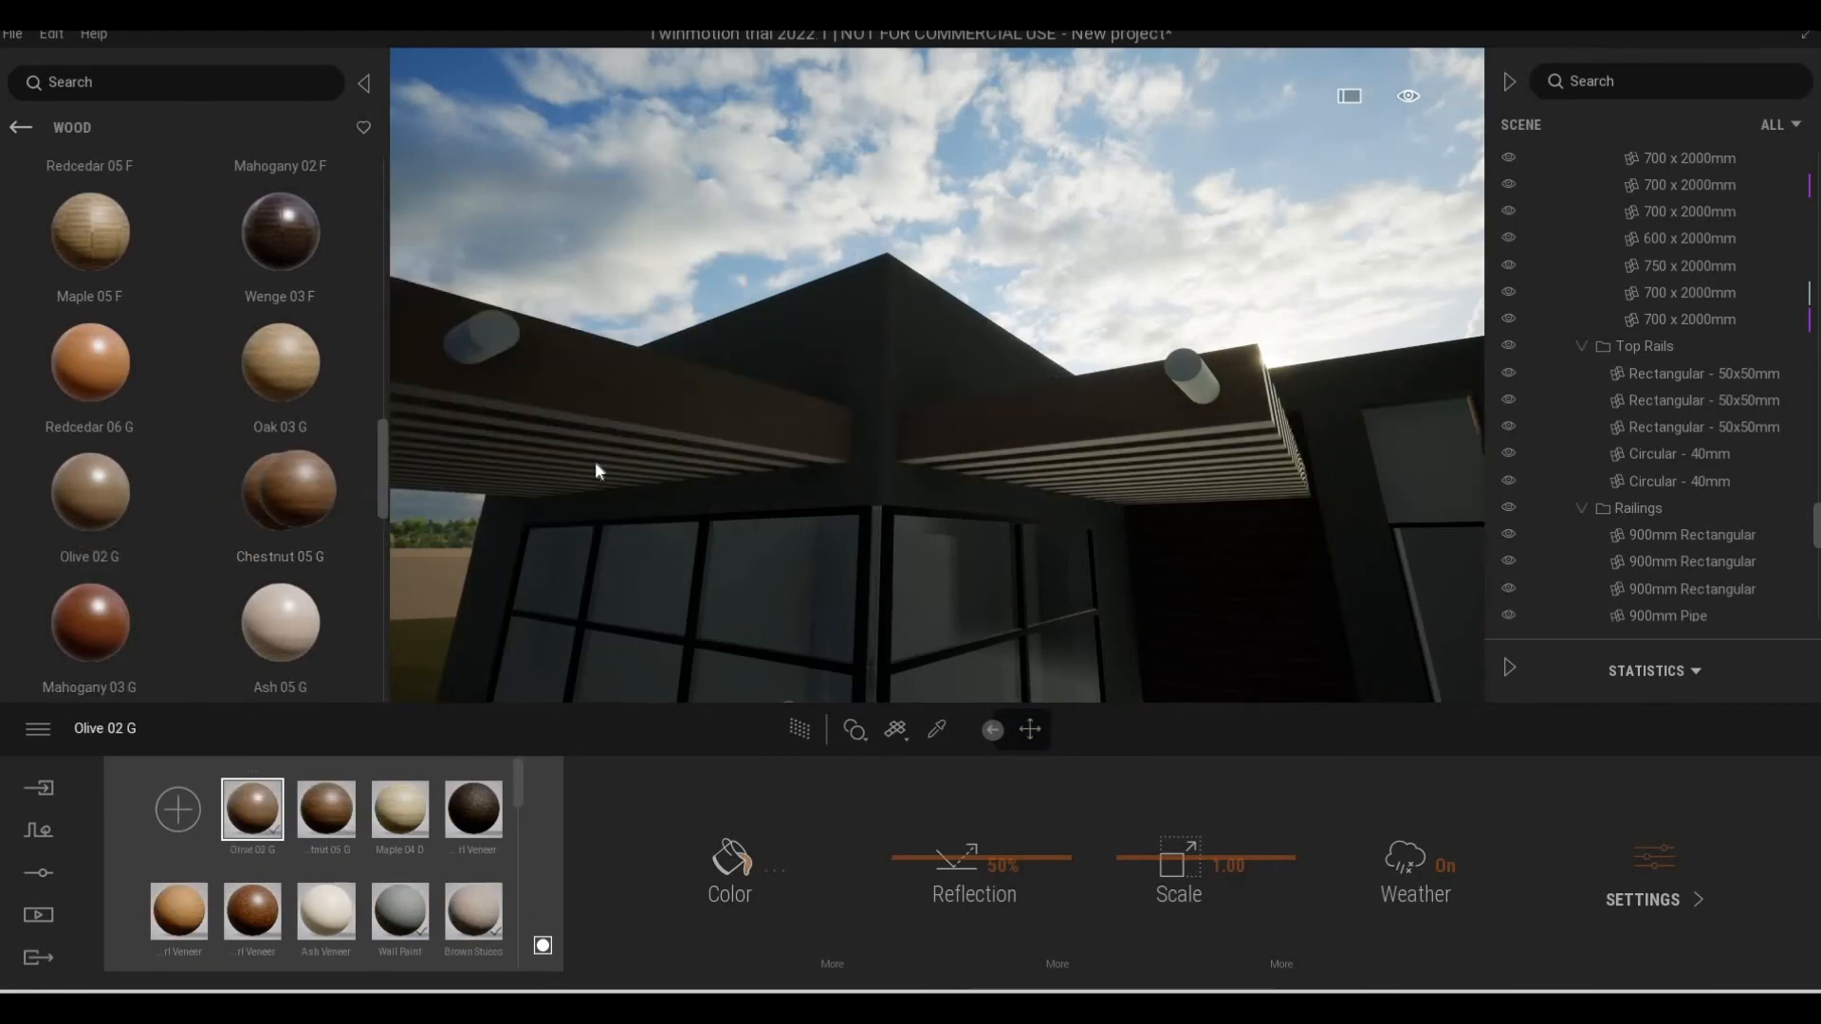
key("a")
key("e")
right_click_drag(595, 463, 521, 452)
key("q")
key("d")
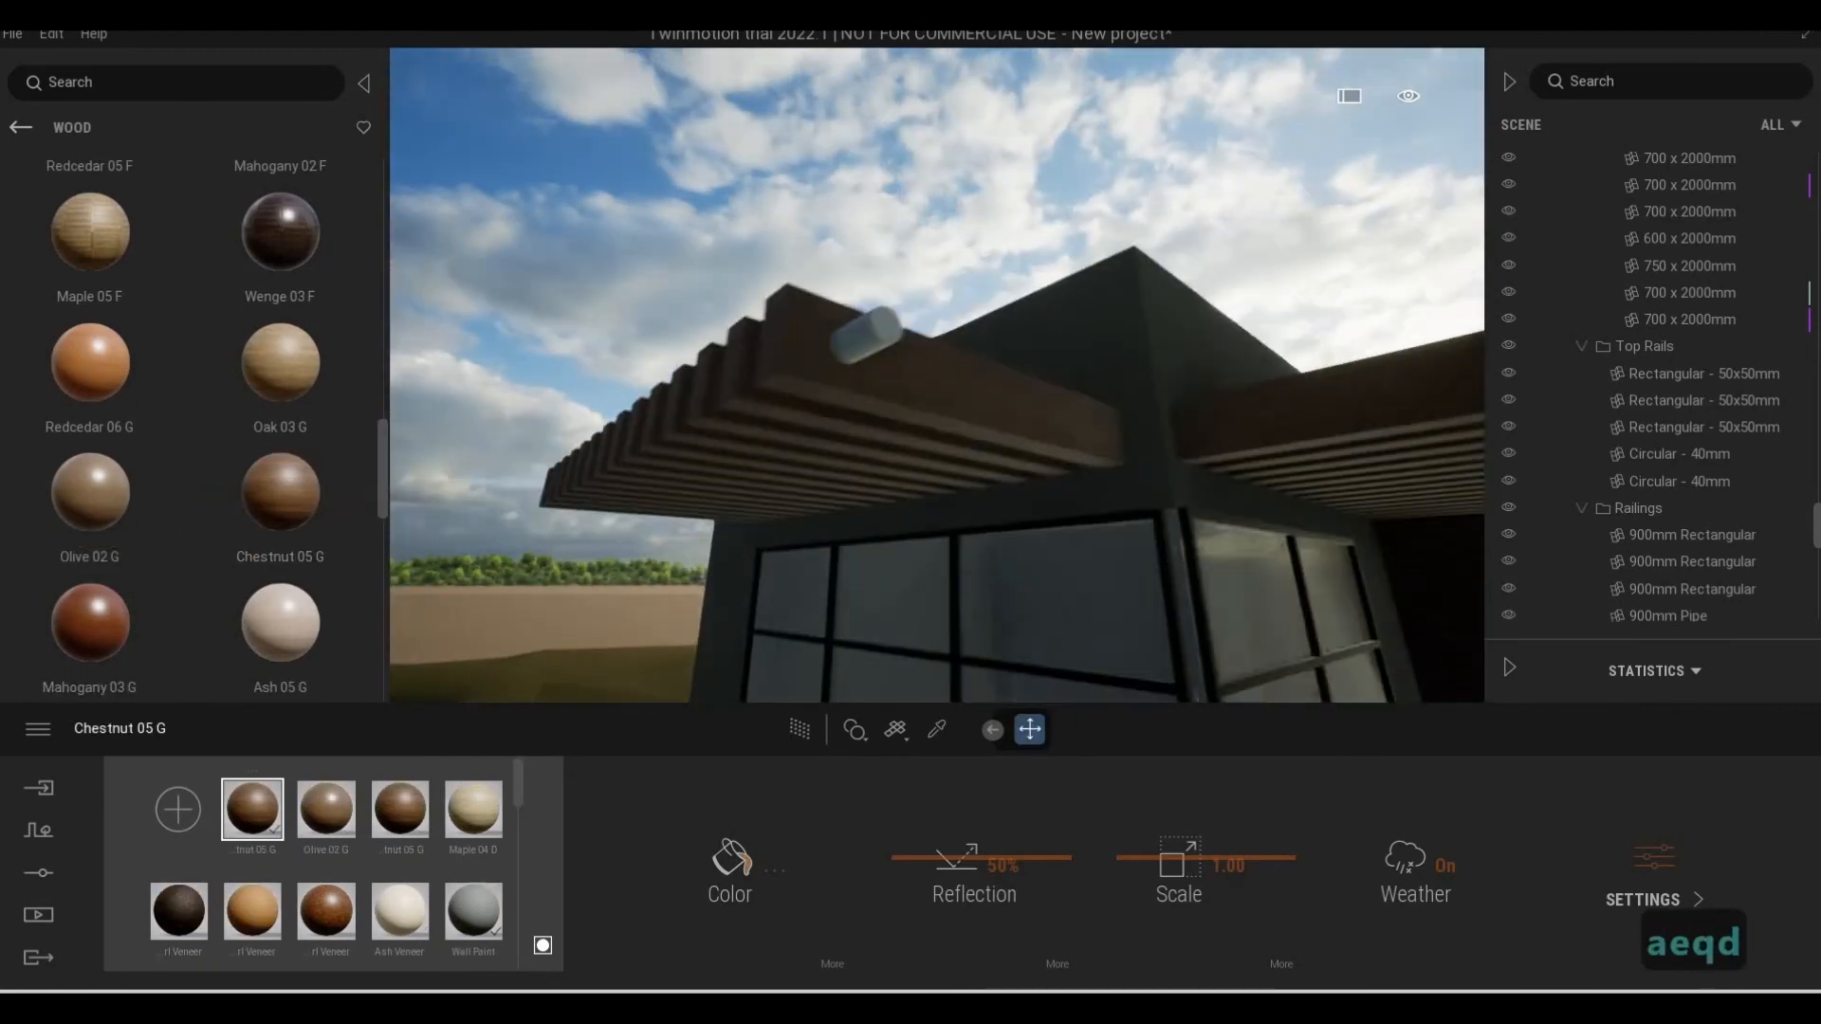
Set the scale of the pergola slats' chestnut material to 2.15 and inspect the grain up close
key("w")
key("s")
key("a")
key("d")
key("s")
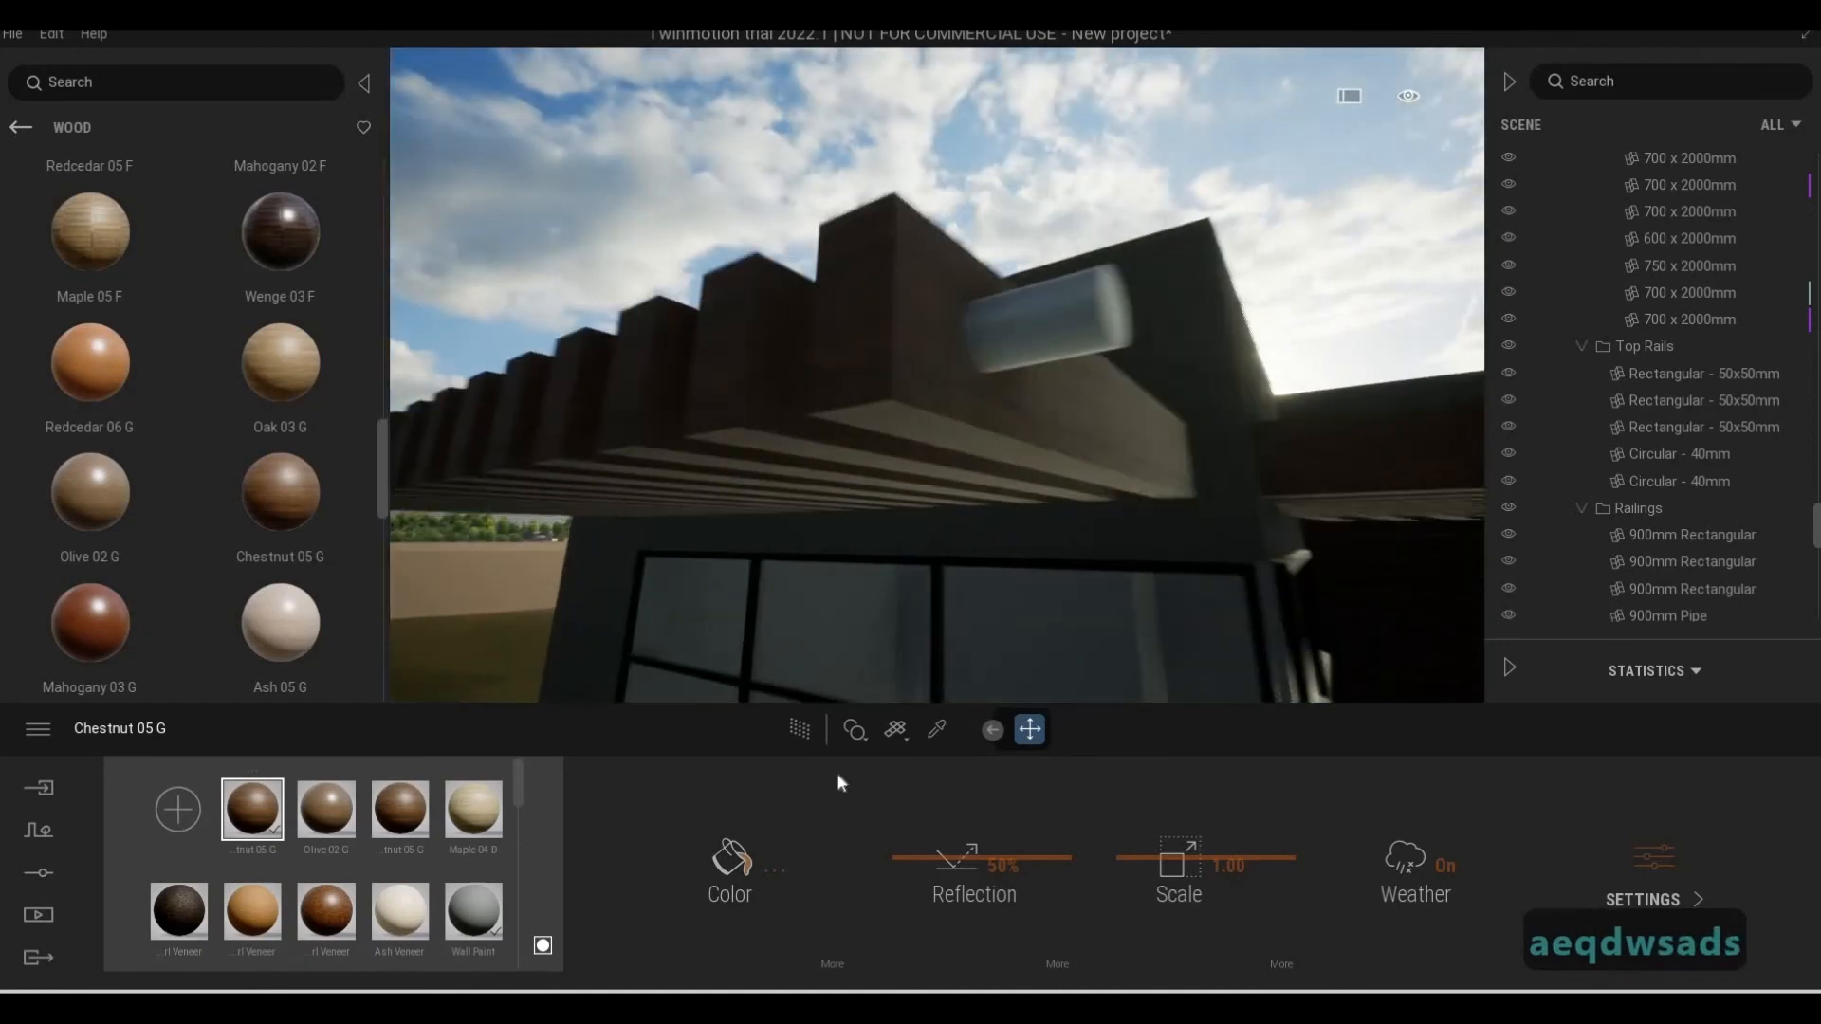
key("d")
left_click(1134, 850)
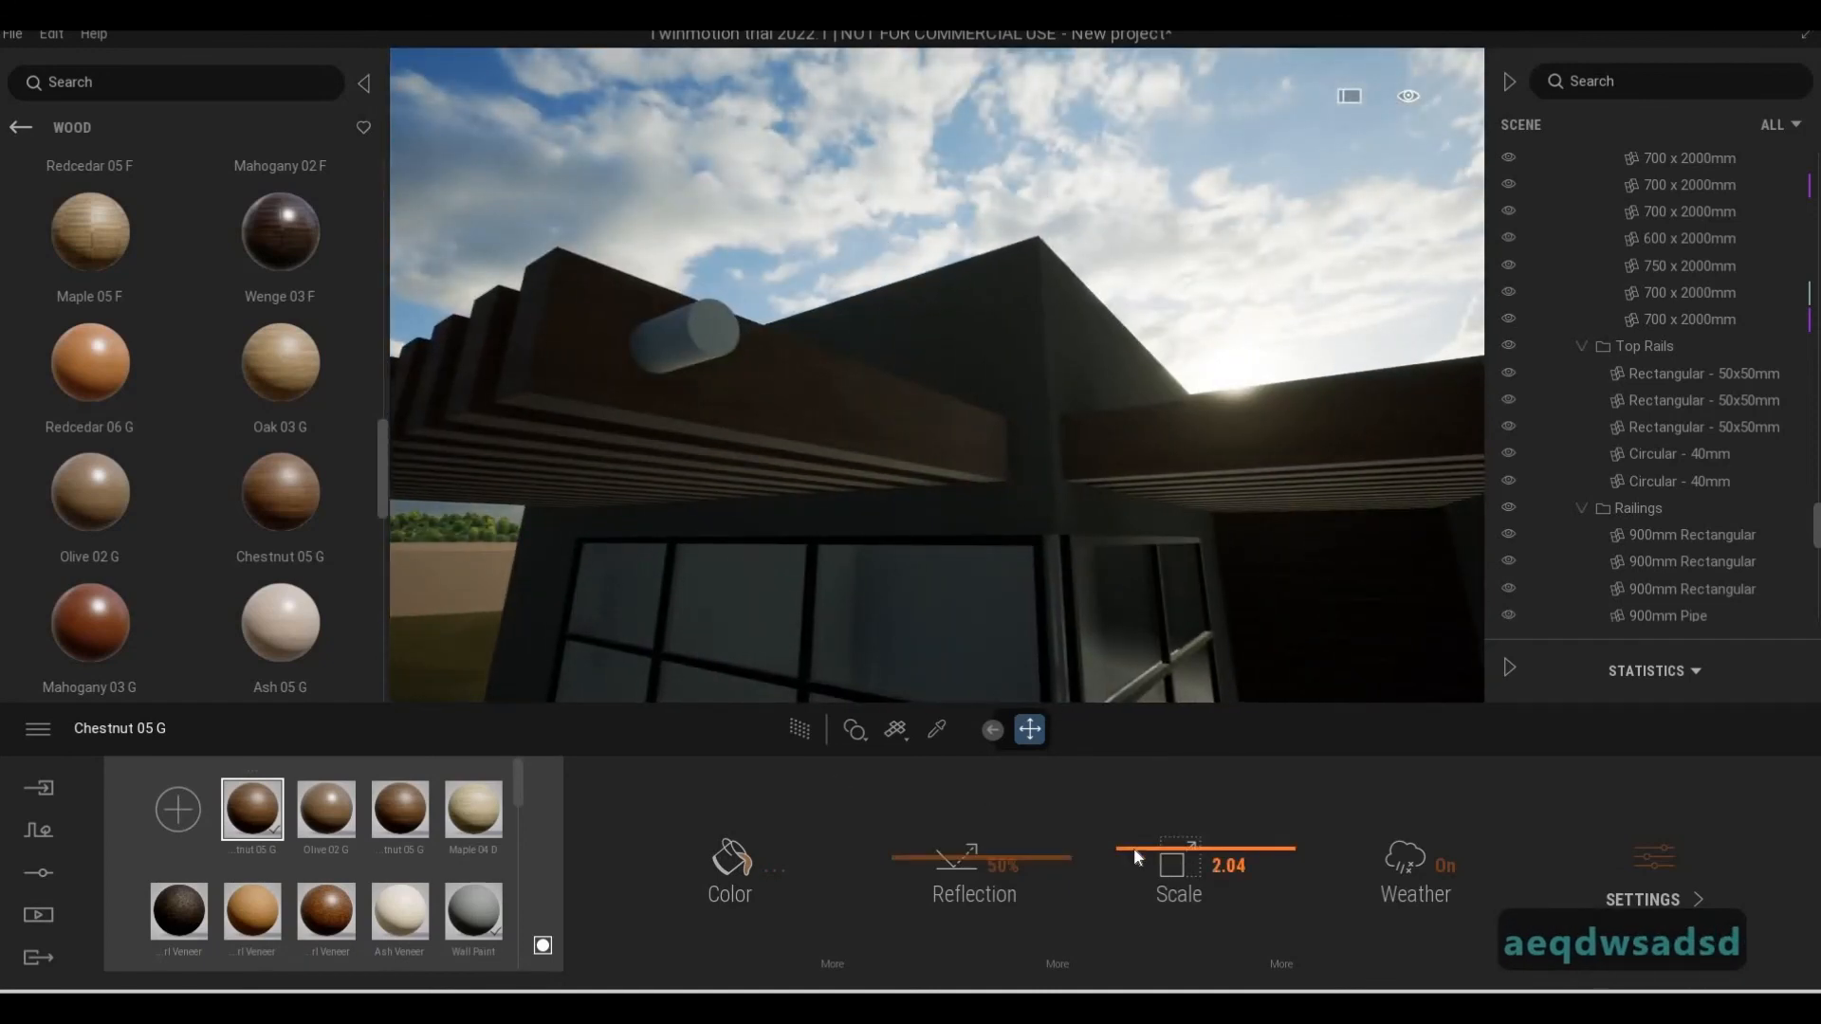
key("w")
key("a")
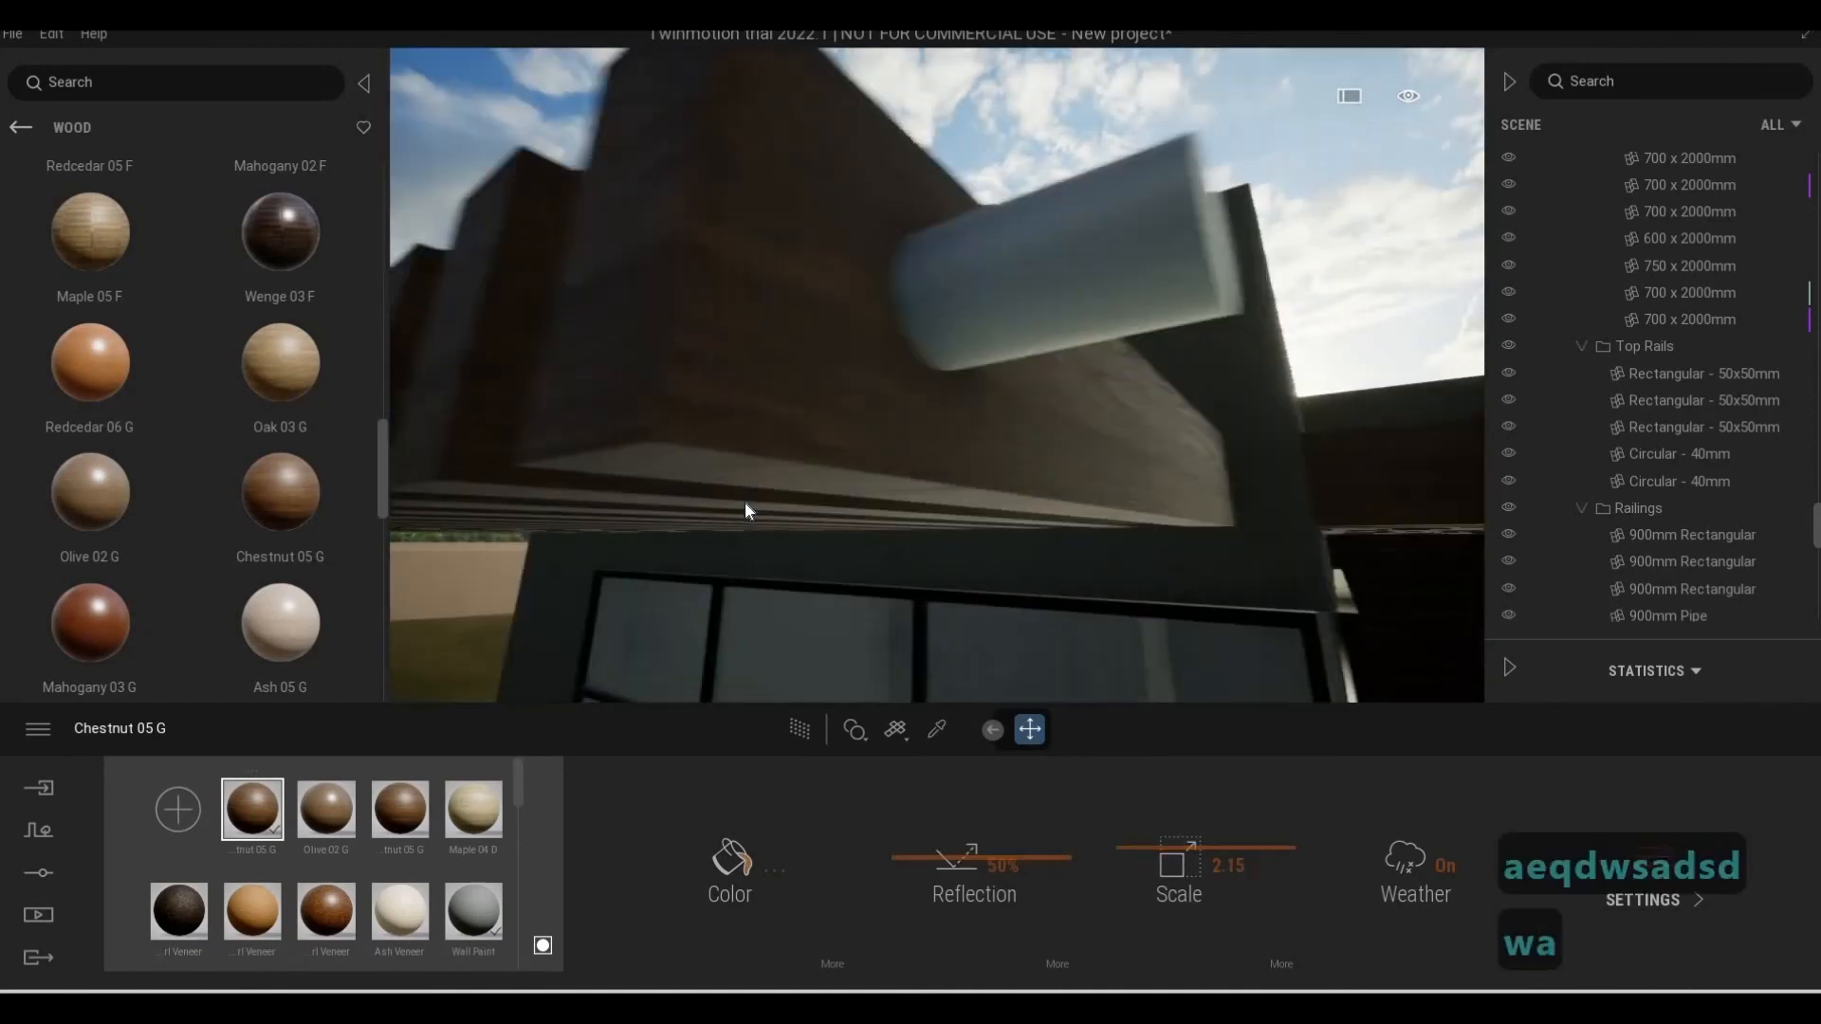
key("w")
key("s")
key("d")
key("a")
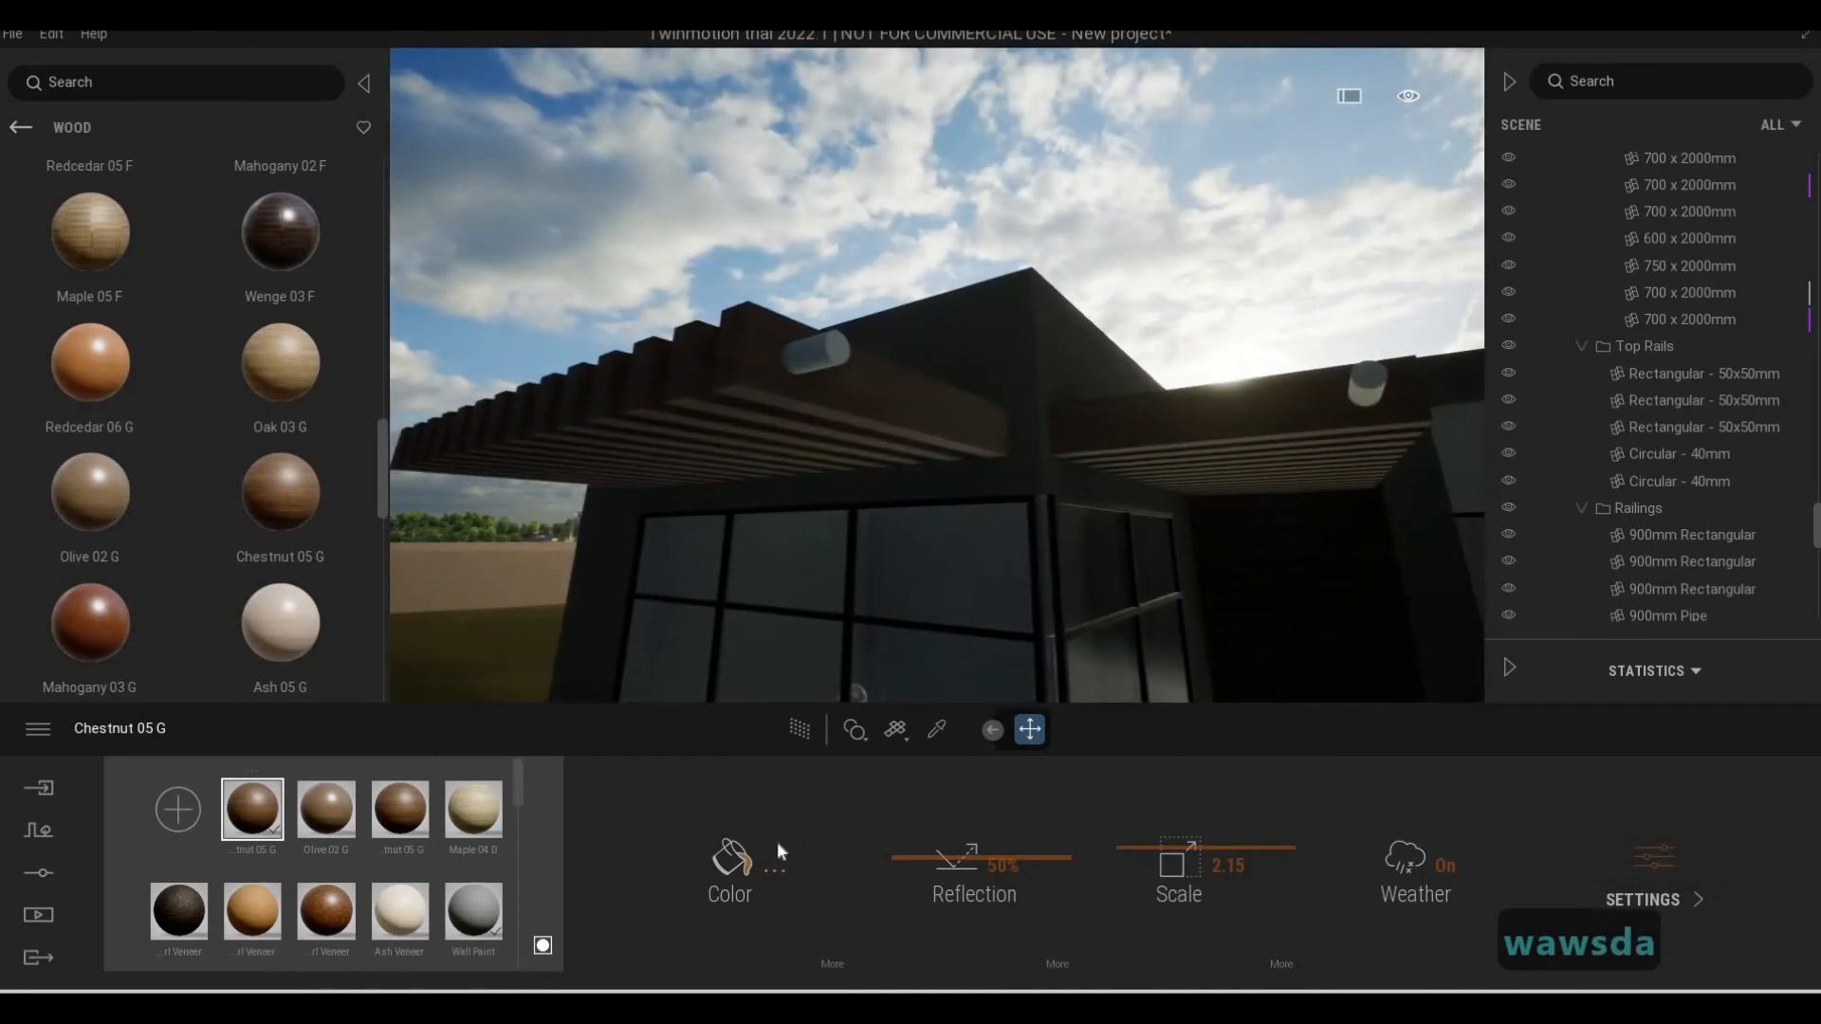
Darken the cylindrical wall light's Metal Stud Layer material to grey 6B6B6B and set its reflection to 62%
left_click(938, 730)
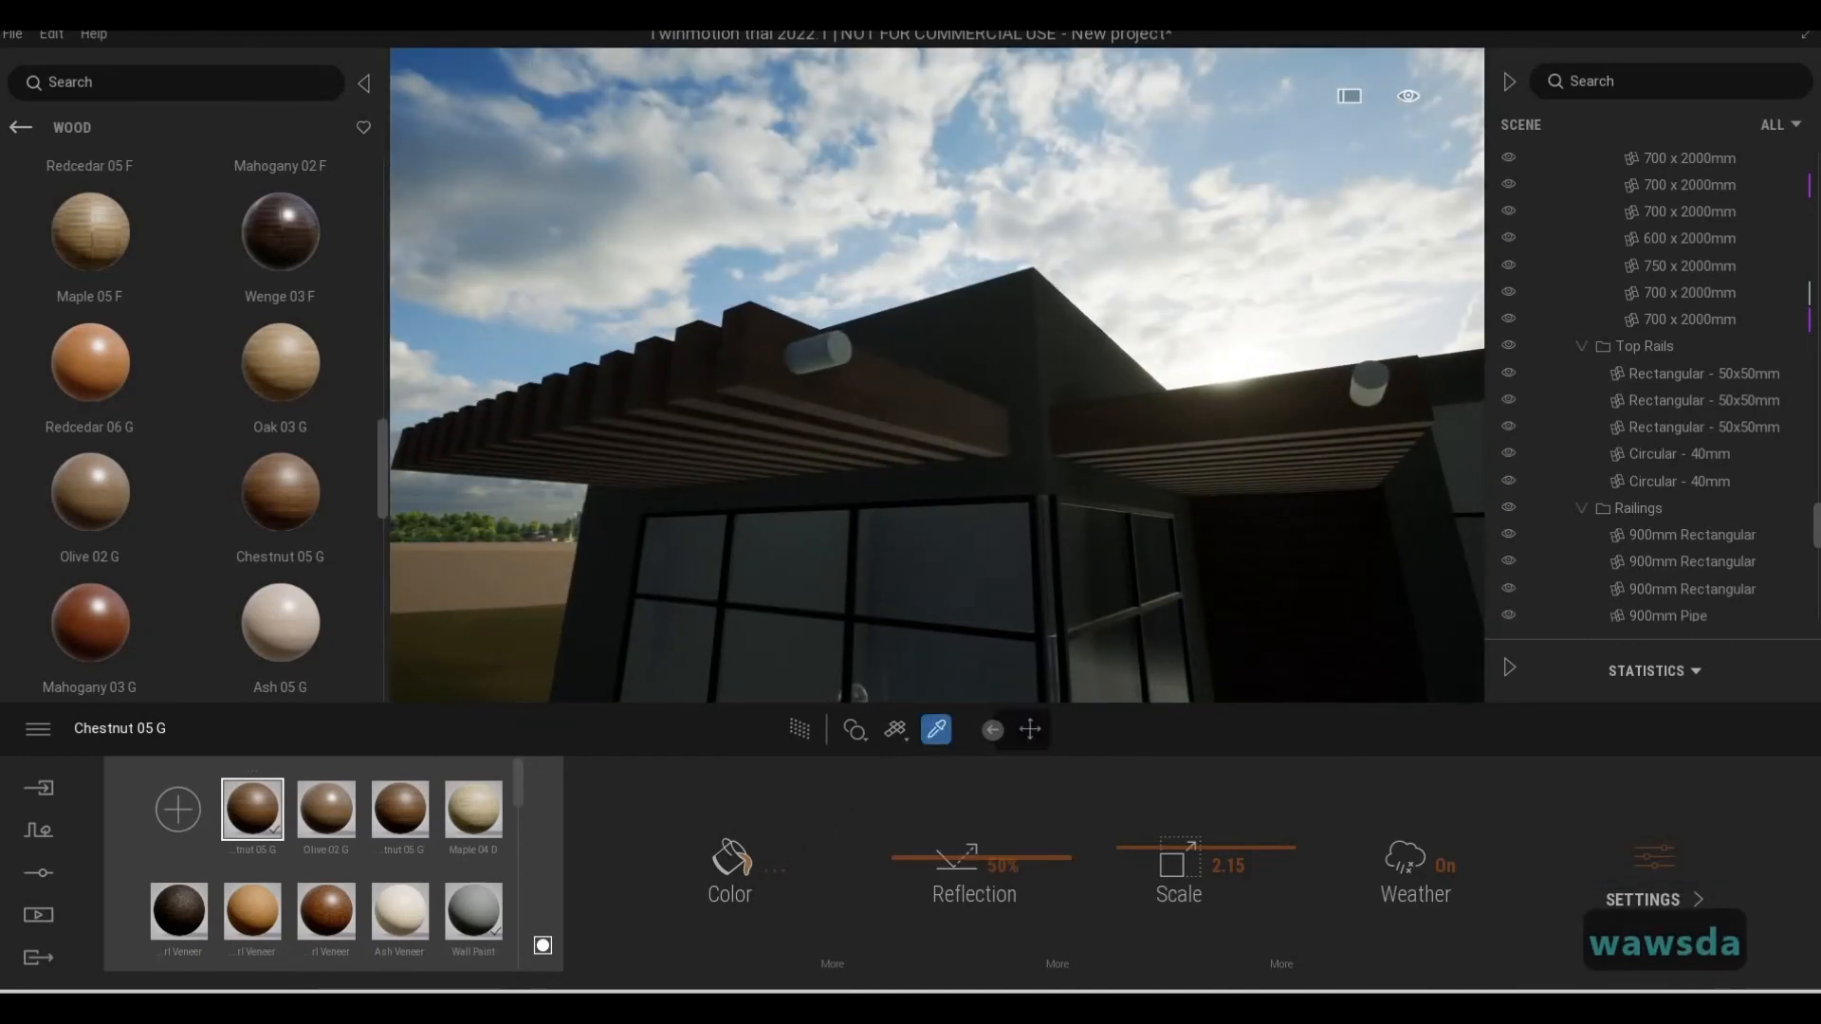
left_click(827, 362)
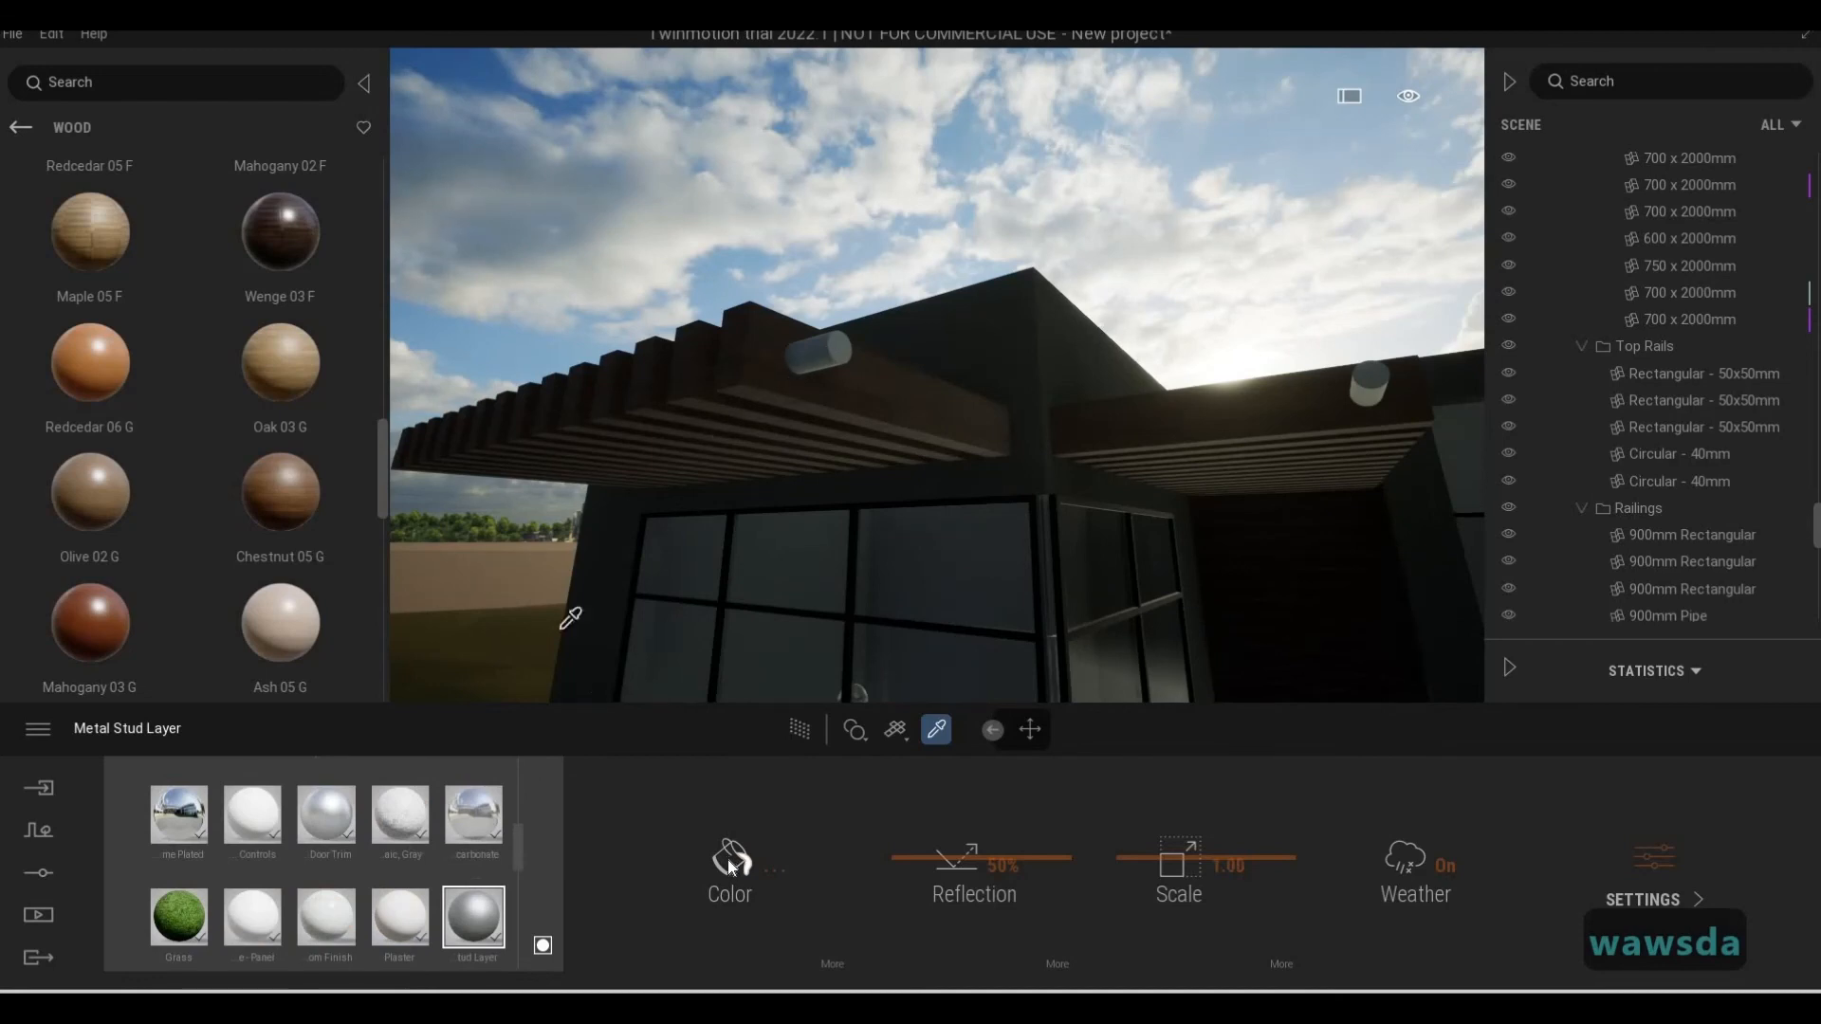
left_click(732, 864)
left_click_drag(901, 372, 899, 487)
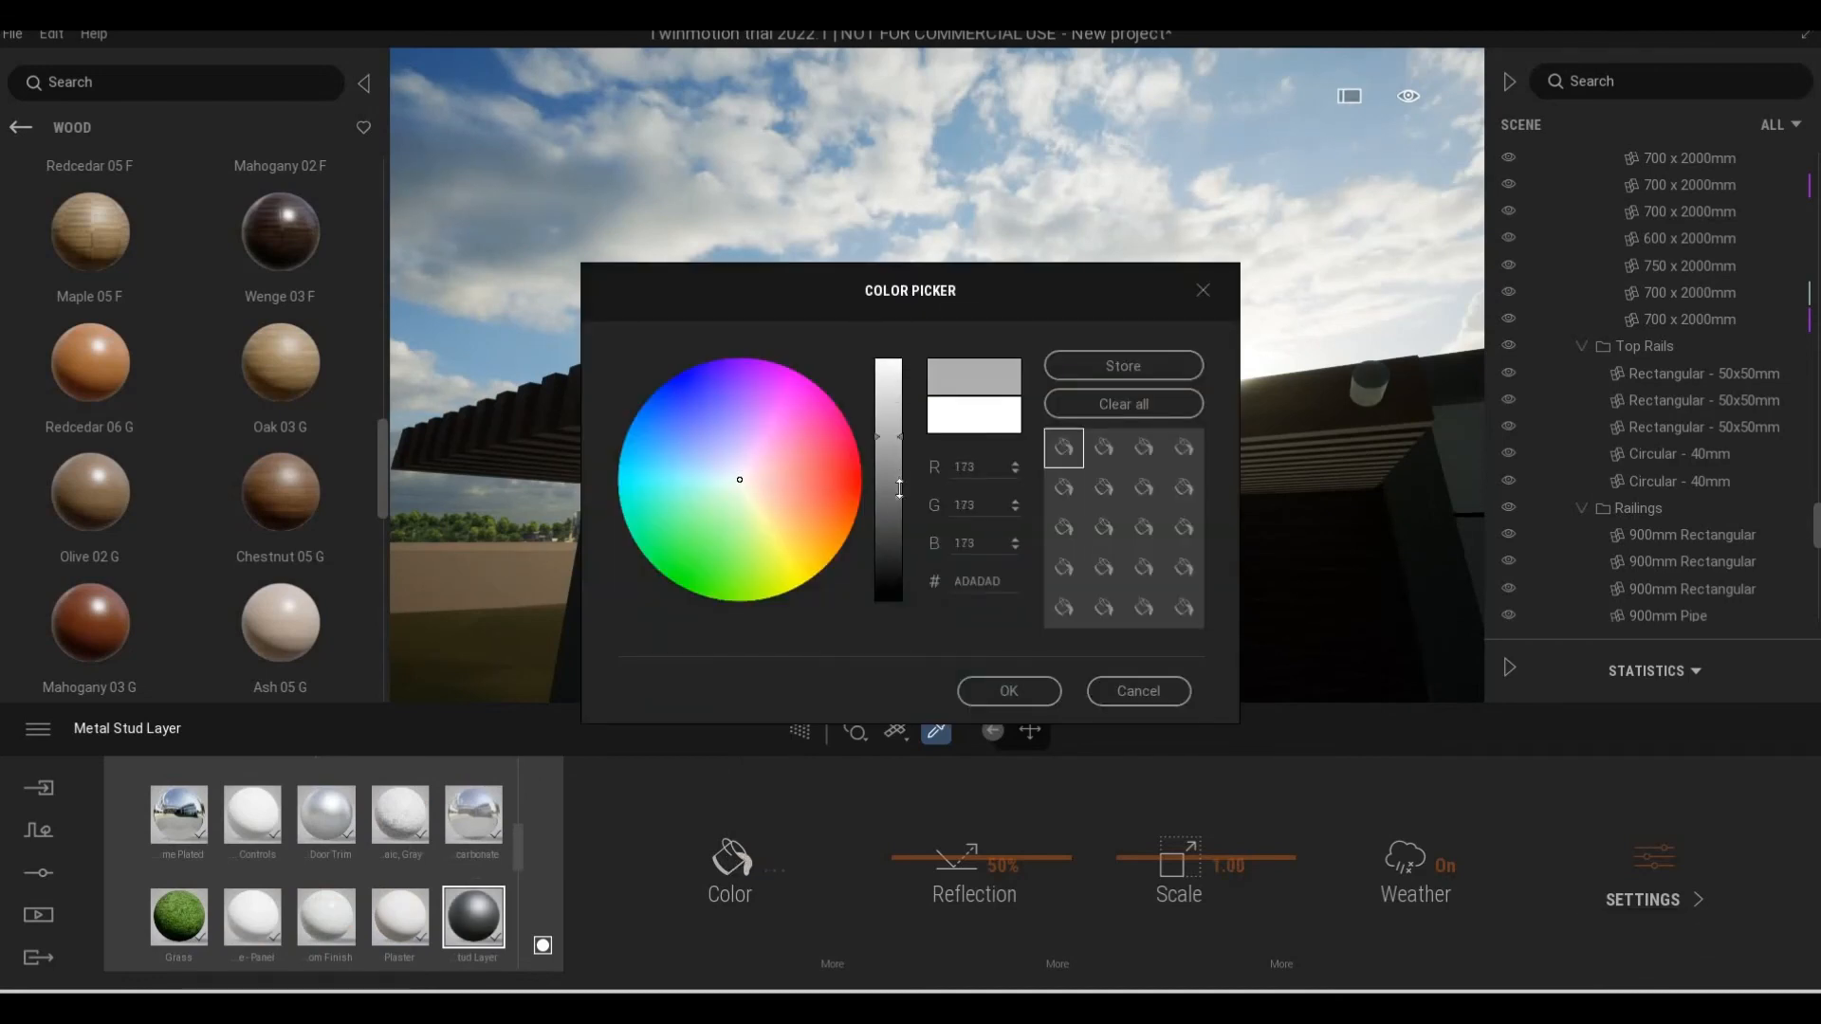
left_click(1003, 688)
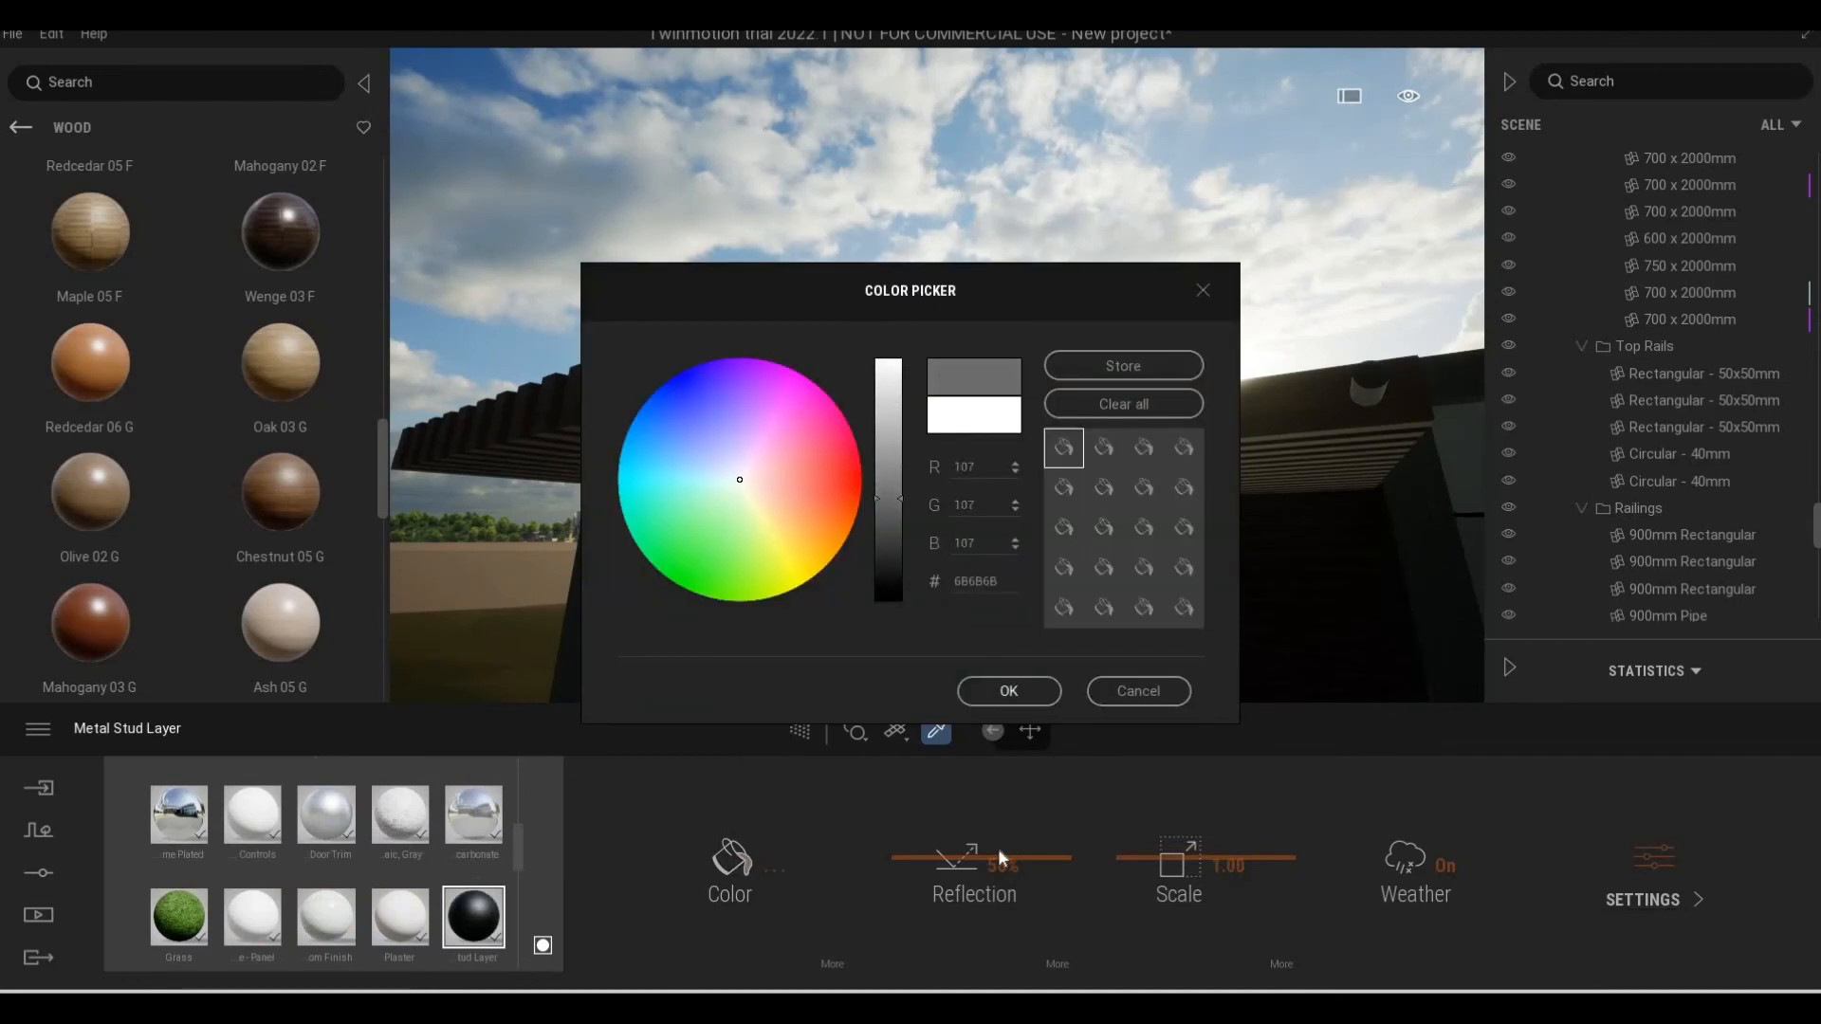
left_click(1637, 857)
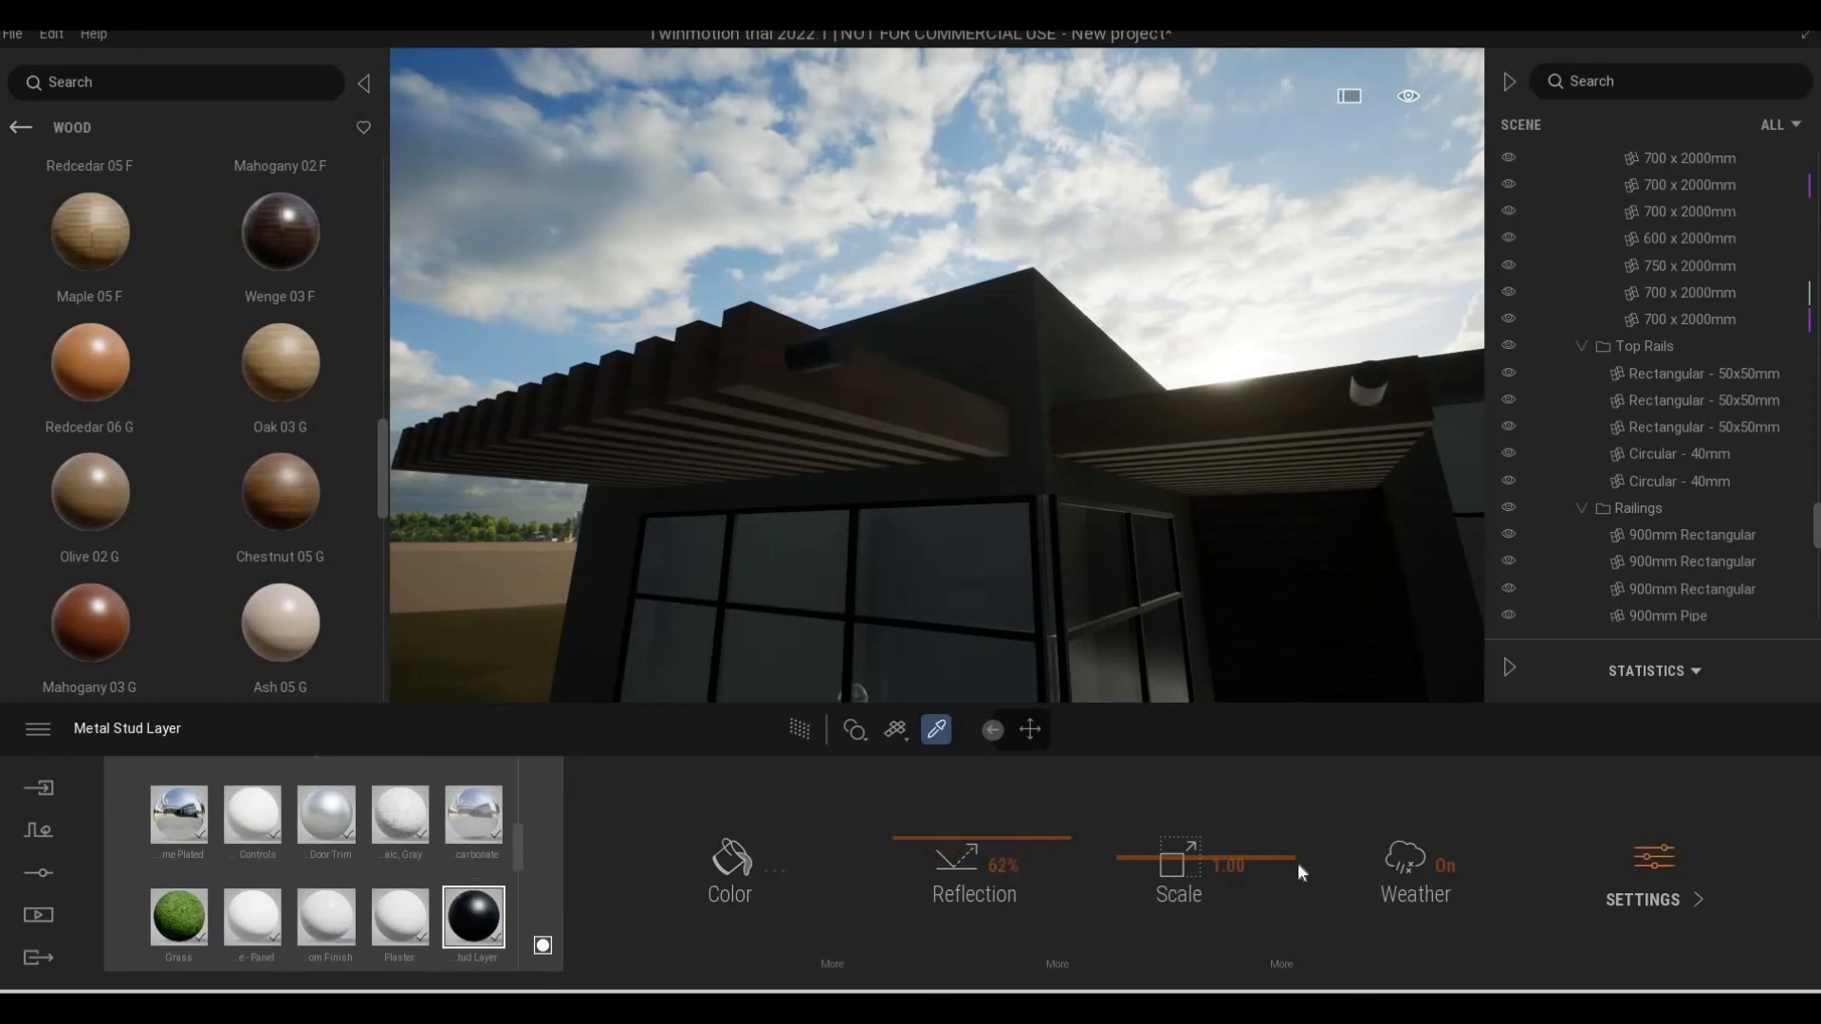
left_click(102, 728)
Apply the Silver metal material to the white balcony railing and darken its colour to 363635
key("d")
key("a")
key("e")
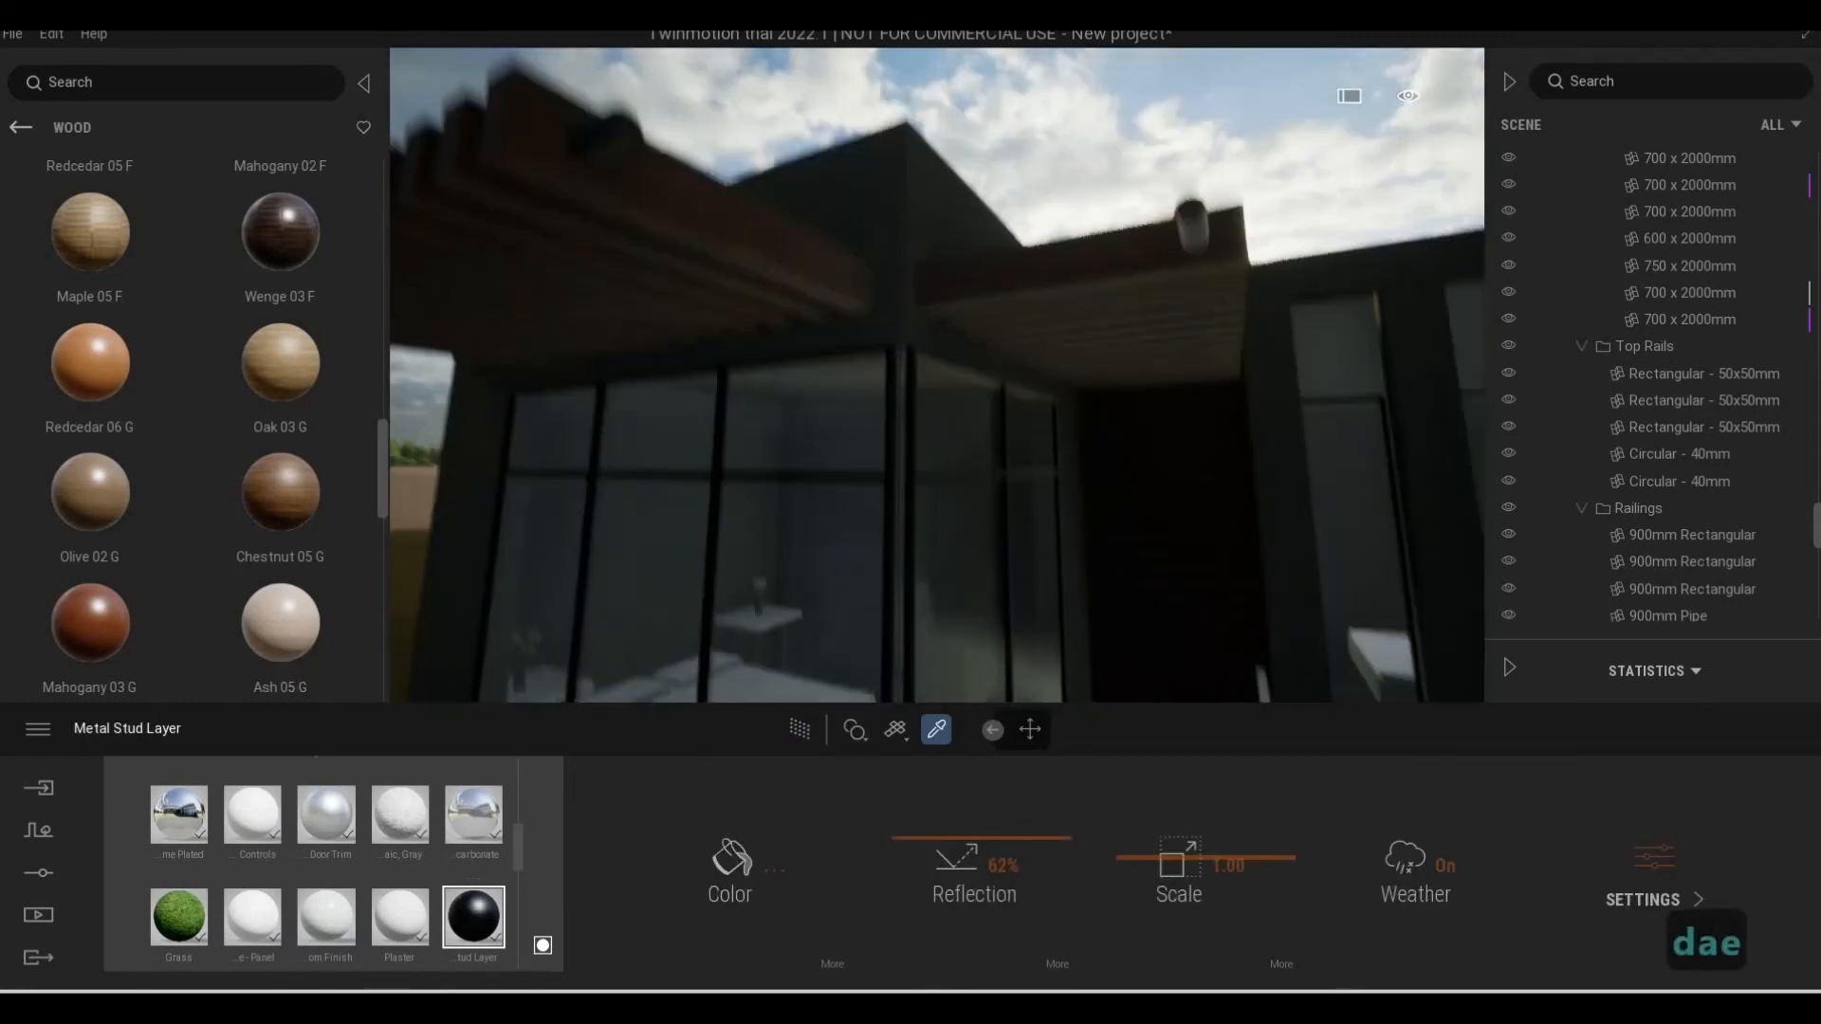
key("s")
key("e")
key("w")
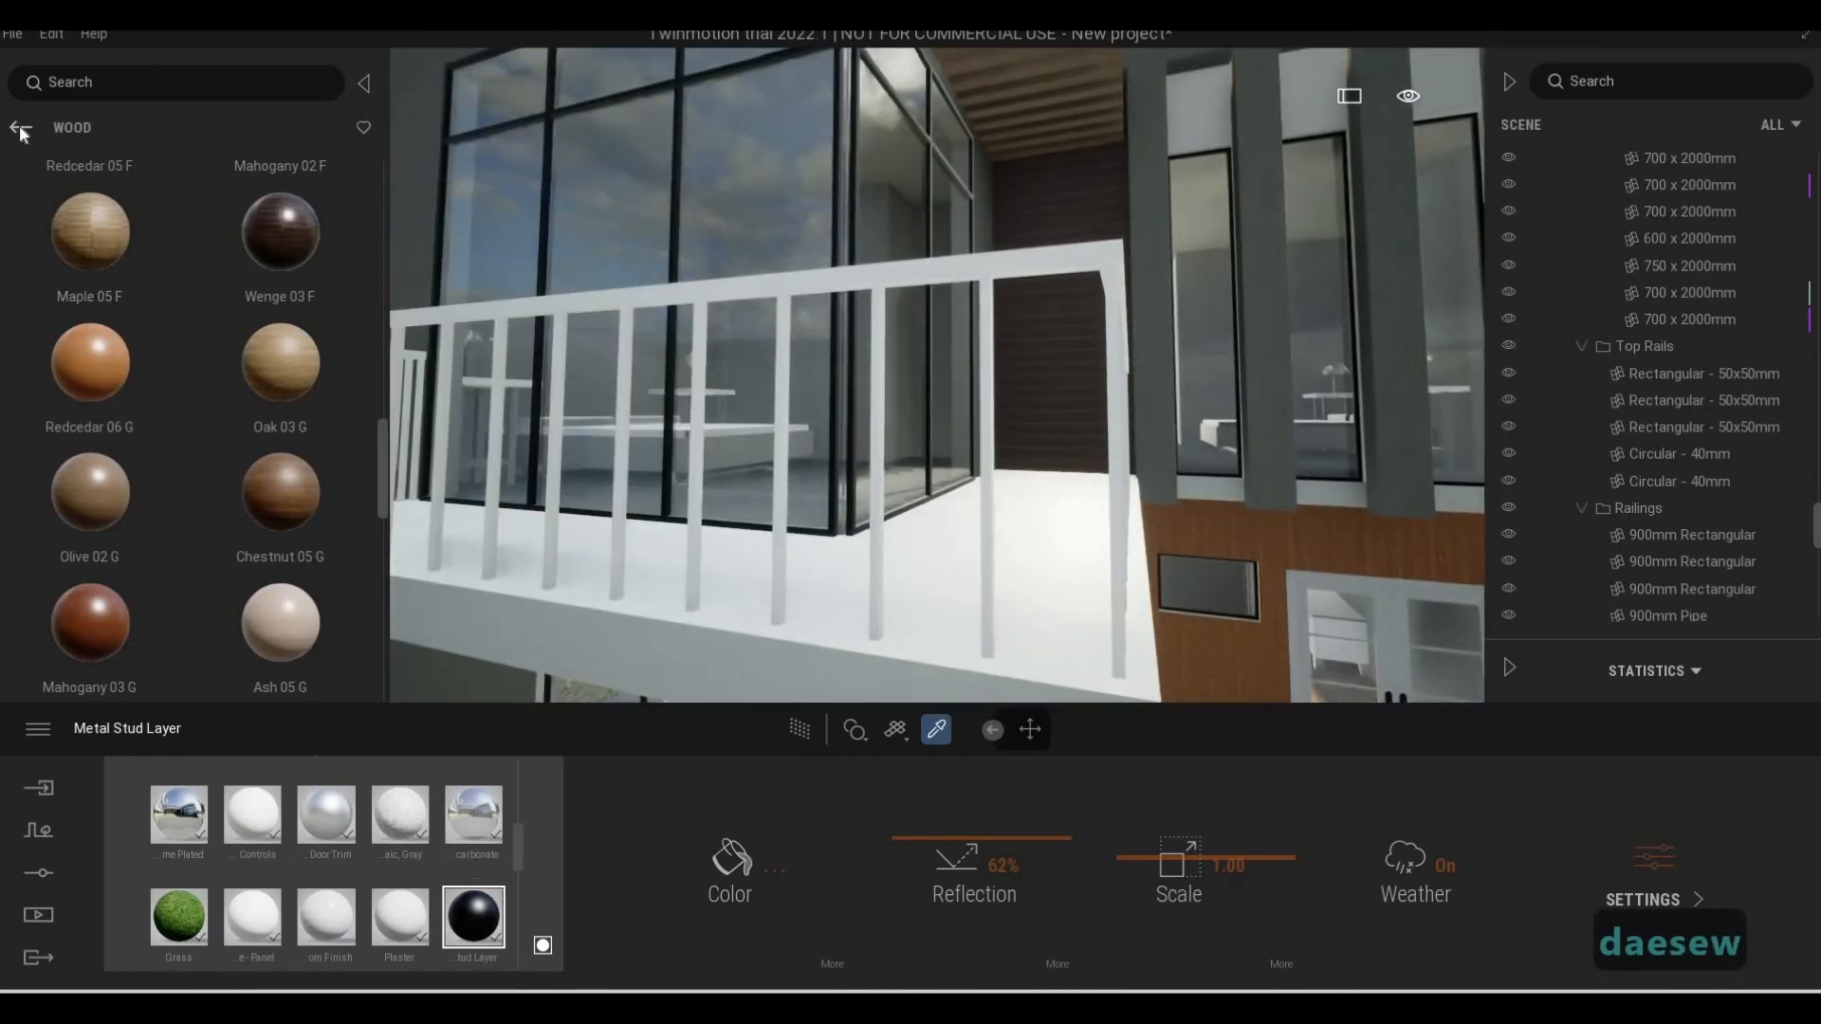
left_click(21, 129)
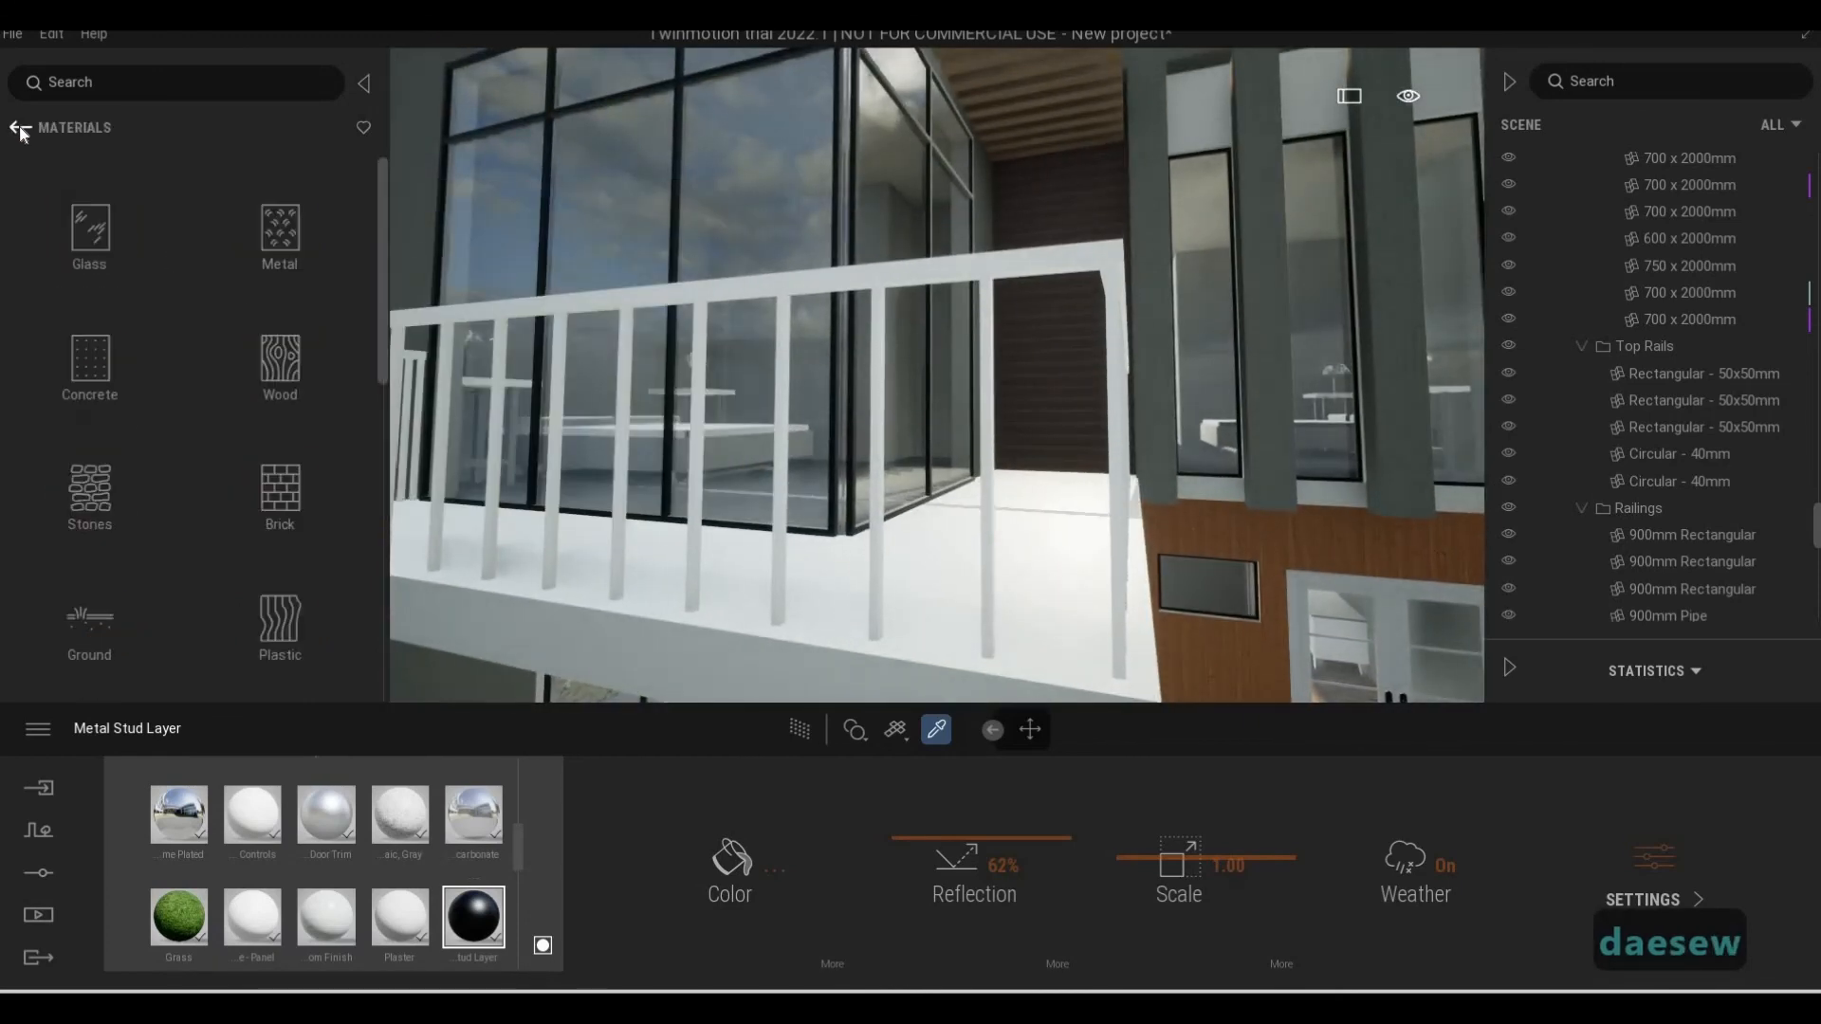
left_click(285, 227)
scroll(184, 417, "down", 4)
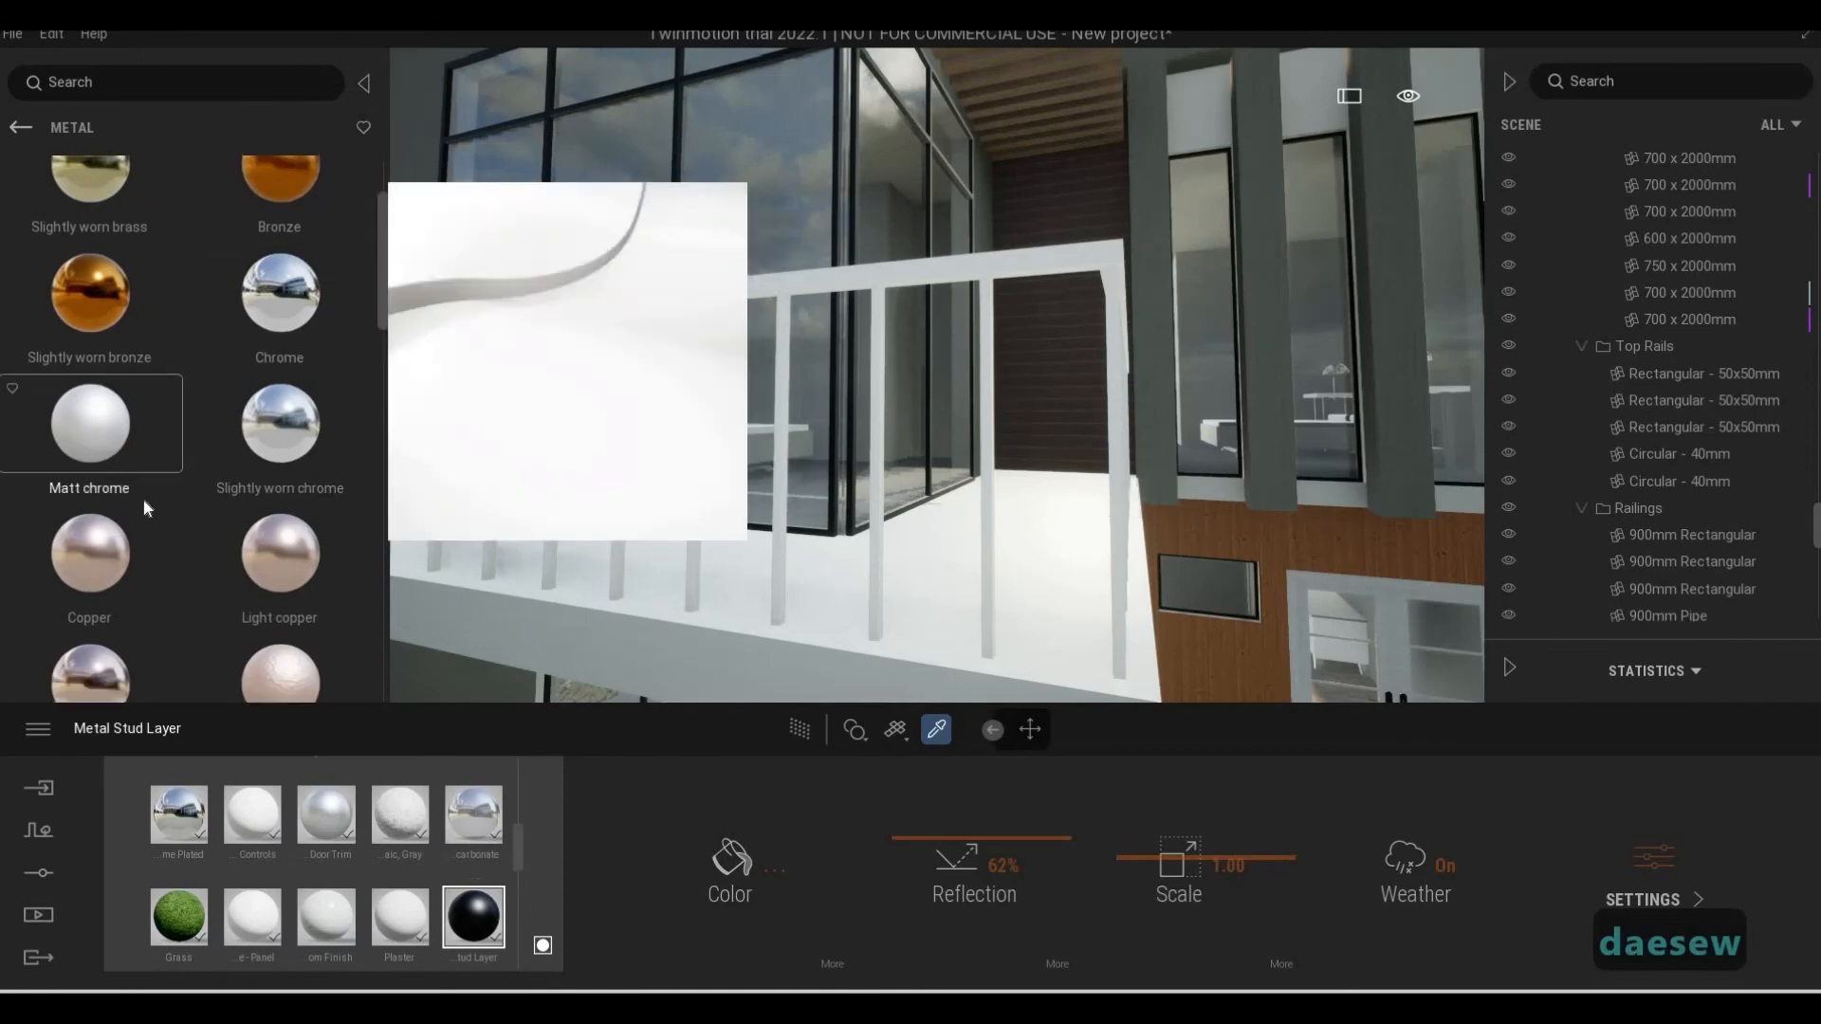
scroll(197, 527, "down", 2)
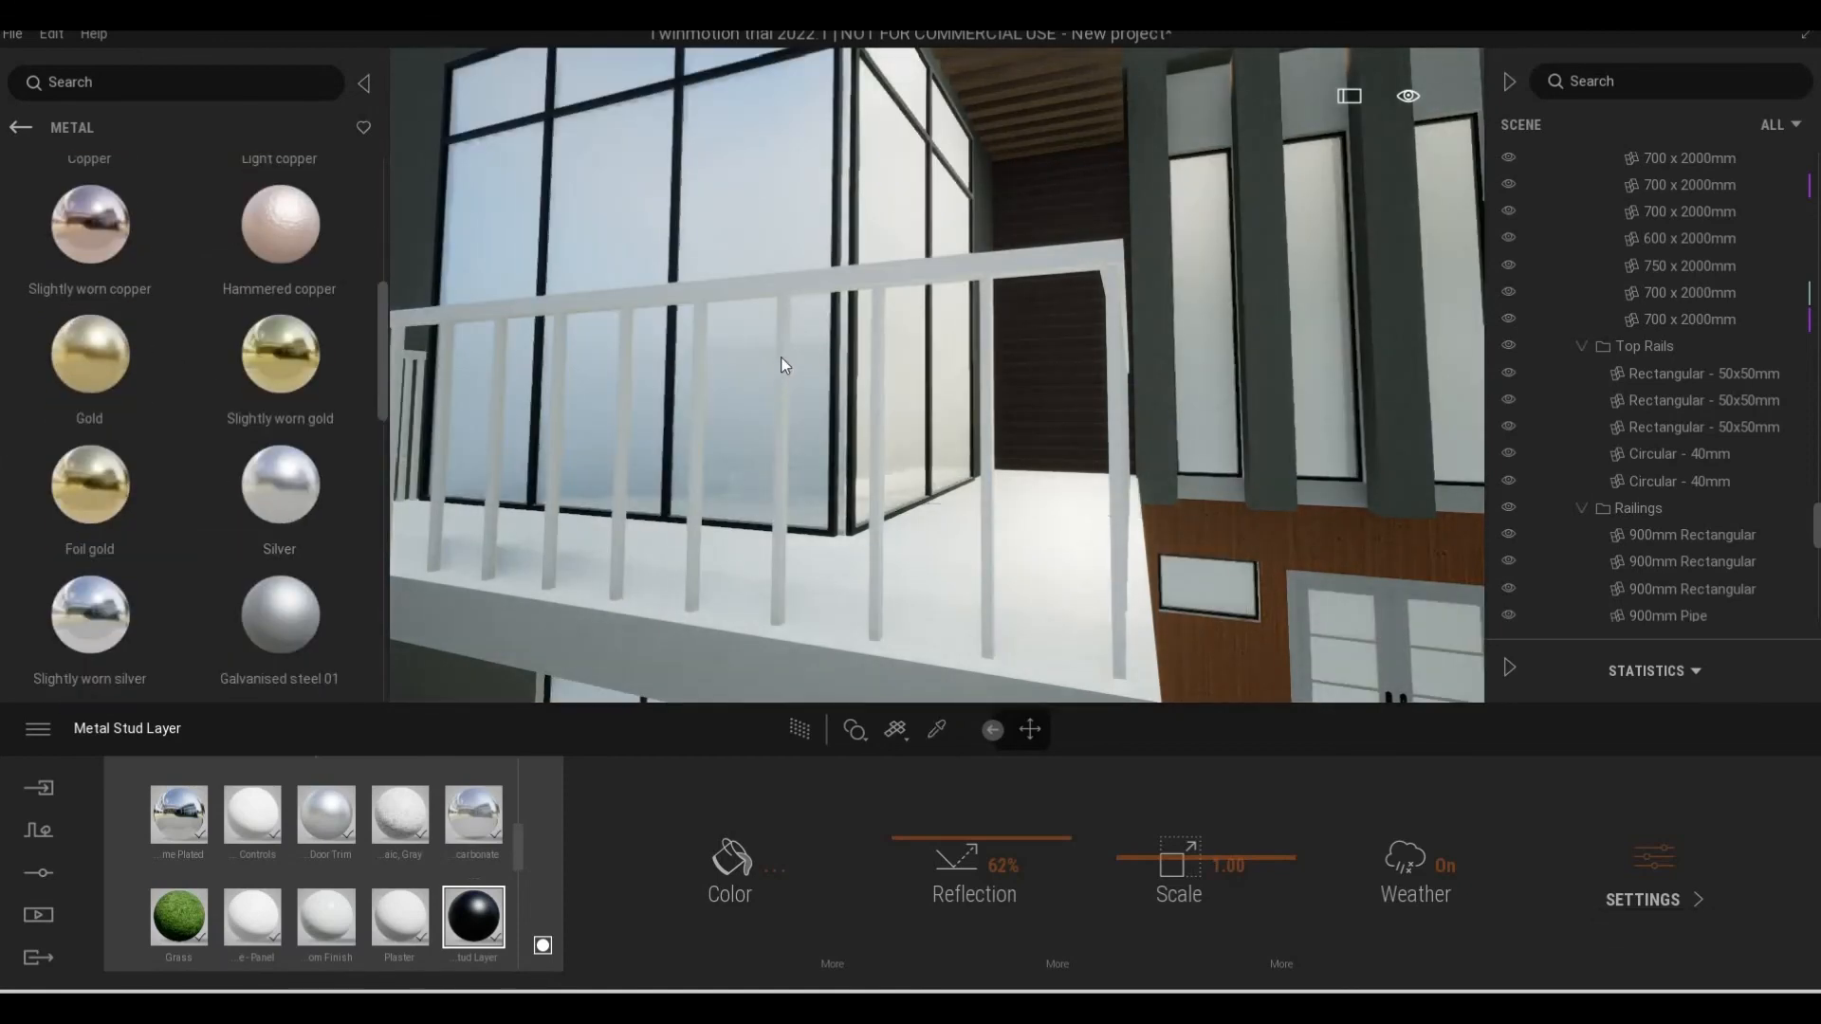
left_click_drag(280, 484, 781, 357)
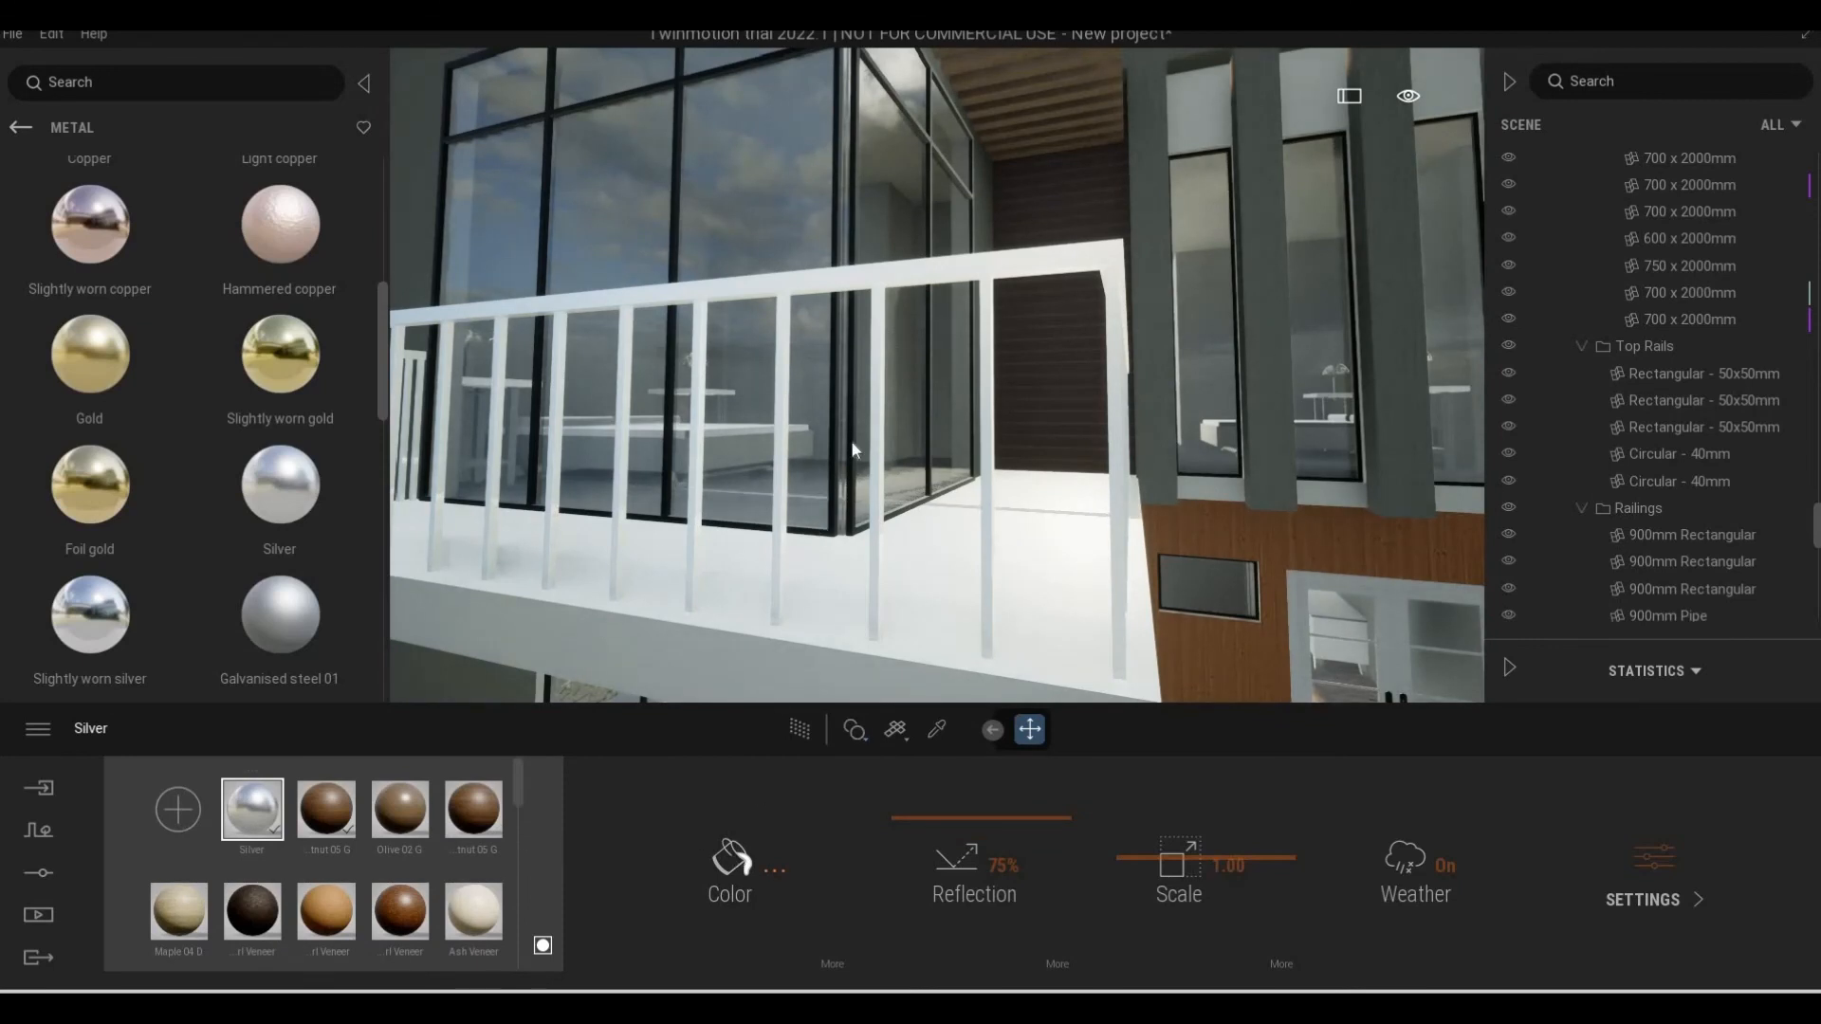
left_click_drag(888, 391, 888, 546)
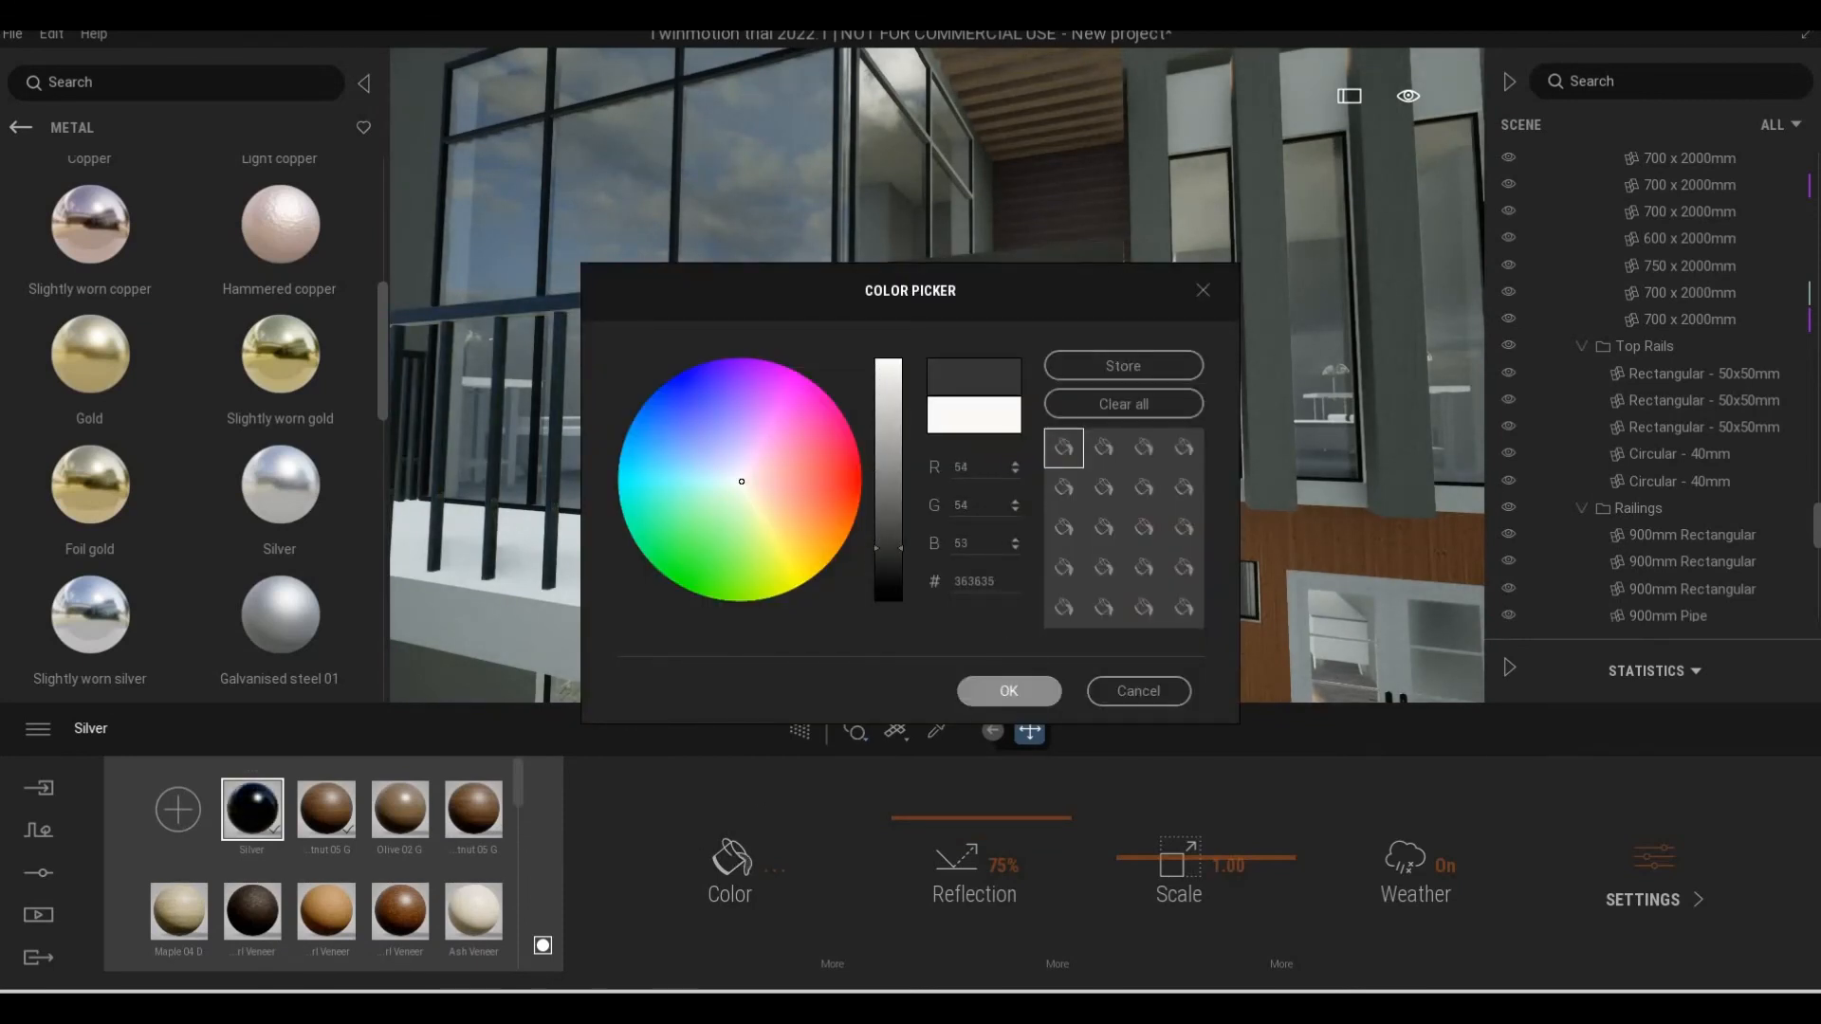
left_click(1009, 692)
Inspect the dark balcony railings along the entrance facade, from the front door to the stone column and side gate
key("s")
key("e")
key("e")
key("e")
key("e")
key("w")
key("d")
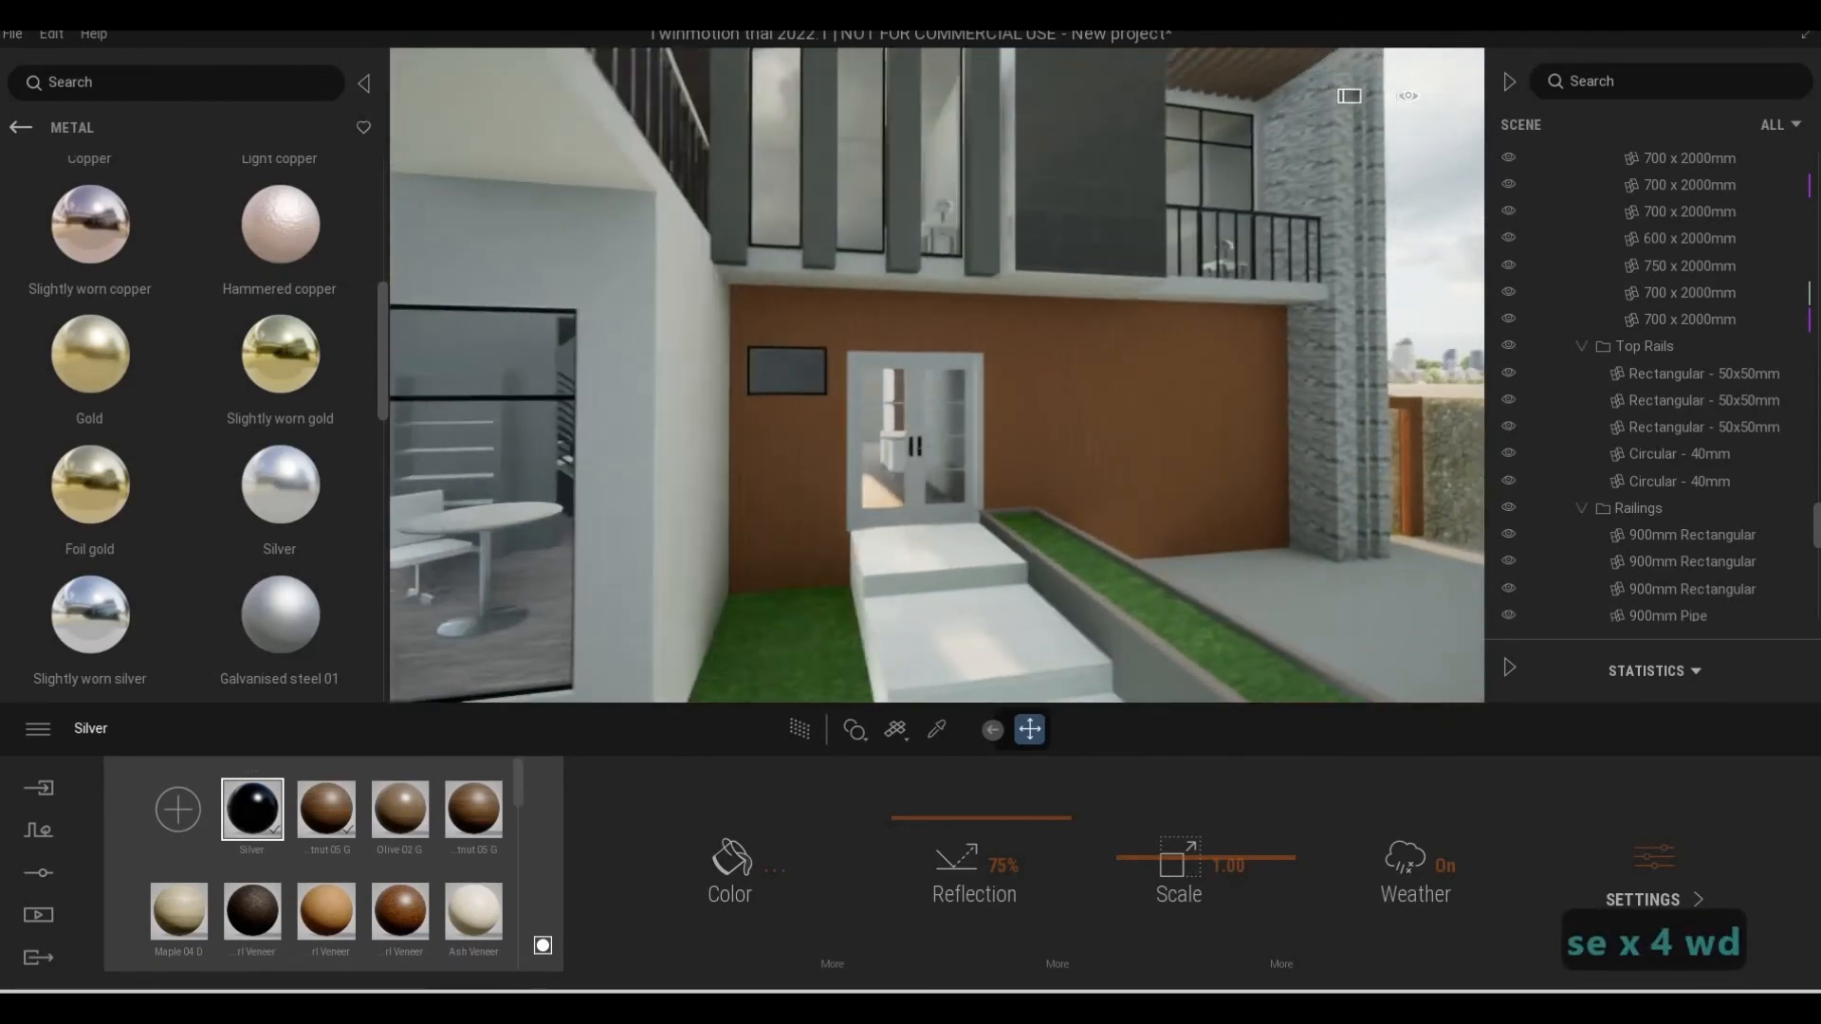
key("d")
key("d")
key("d")
key("d")
key("d")
key("d")
key("d")
key("d")
key("d")
key("d")
key("d")
key("d")
key("d")
key("d")
key("d")
key("d")
key("d")
key("d")
key("d")
key("d")
key("w")
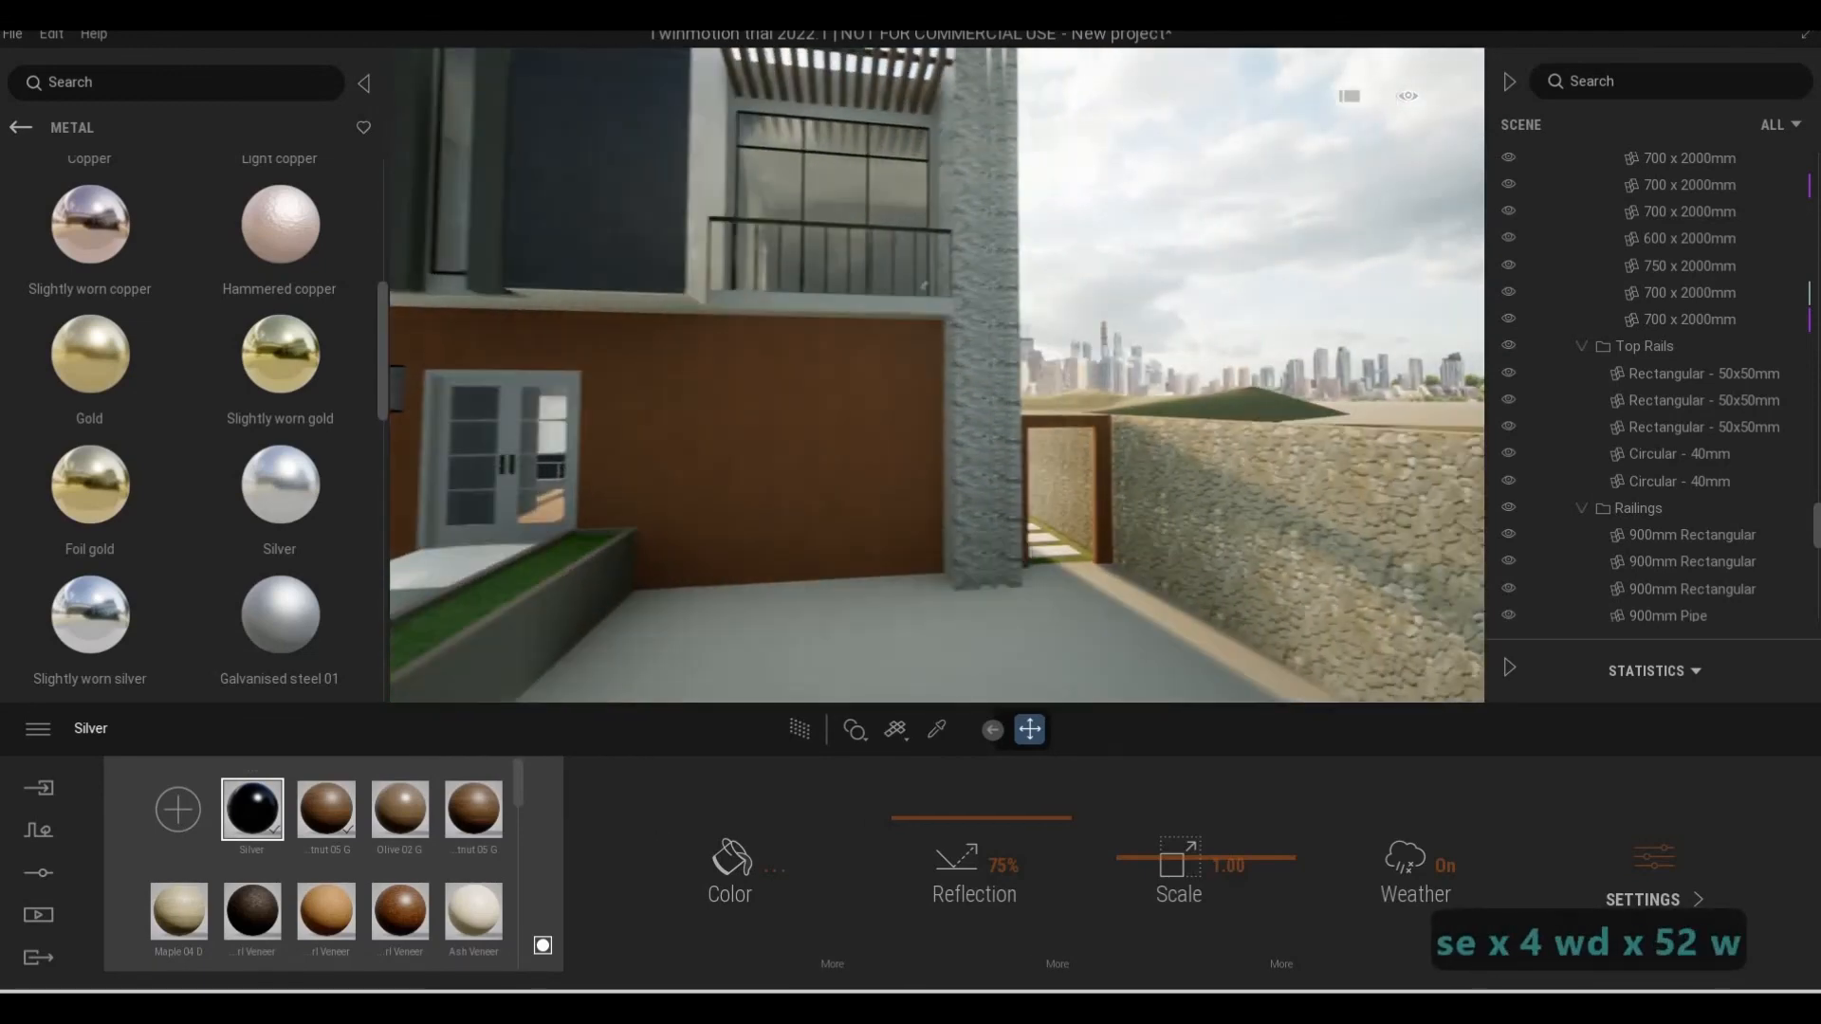
Examine the pool-side facade up close, including its balcony railing, pergola slats and large glazed windows
key("w")
key("2")
key("q")
key("w")
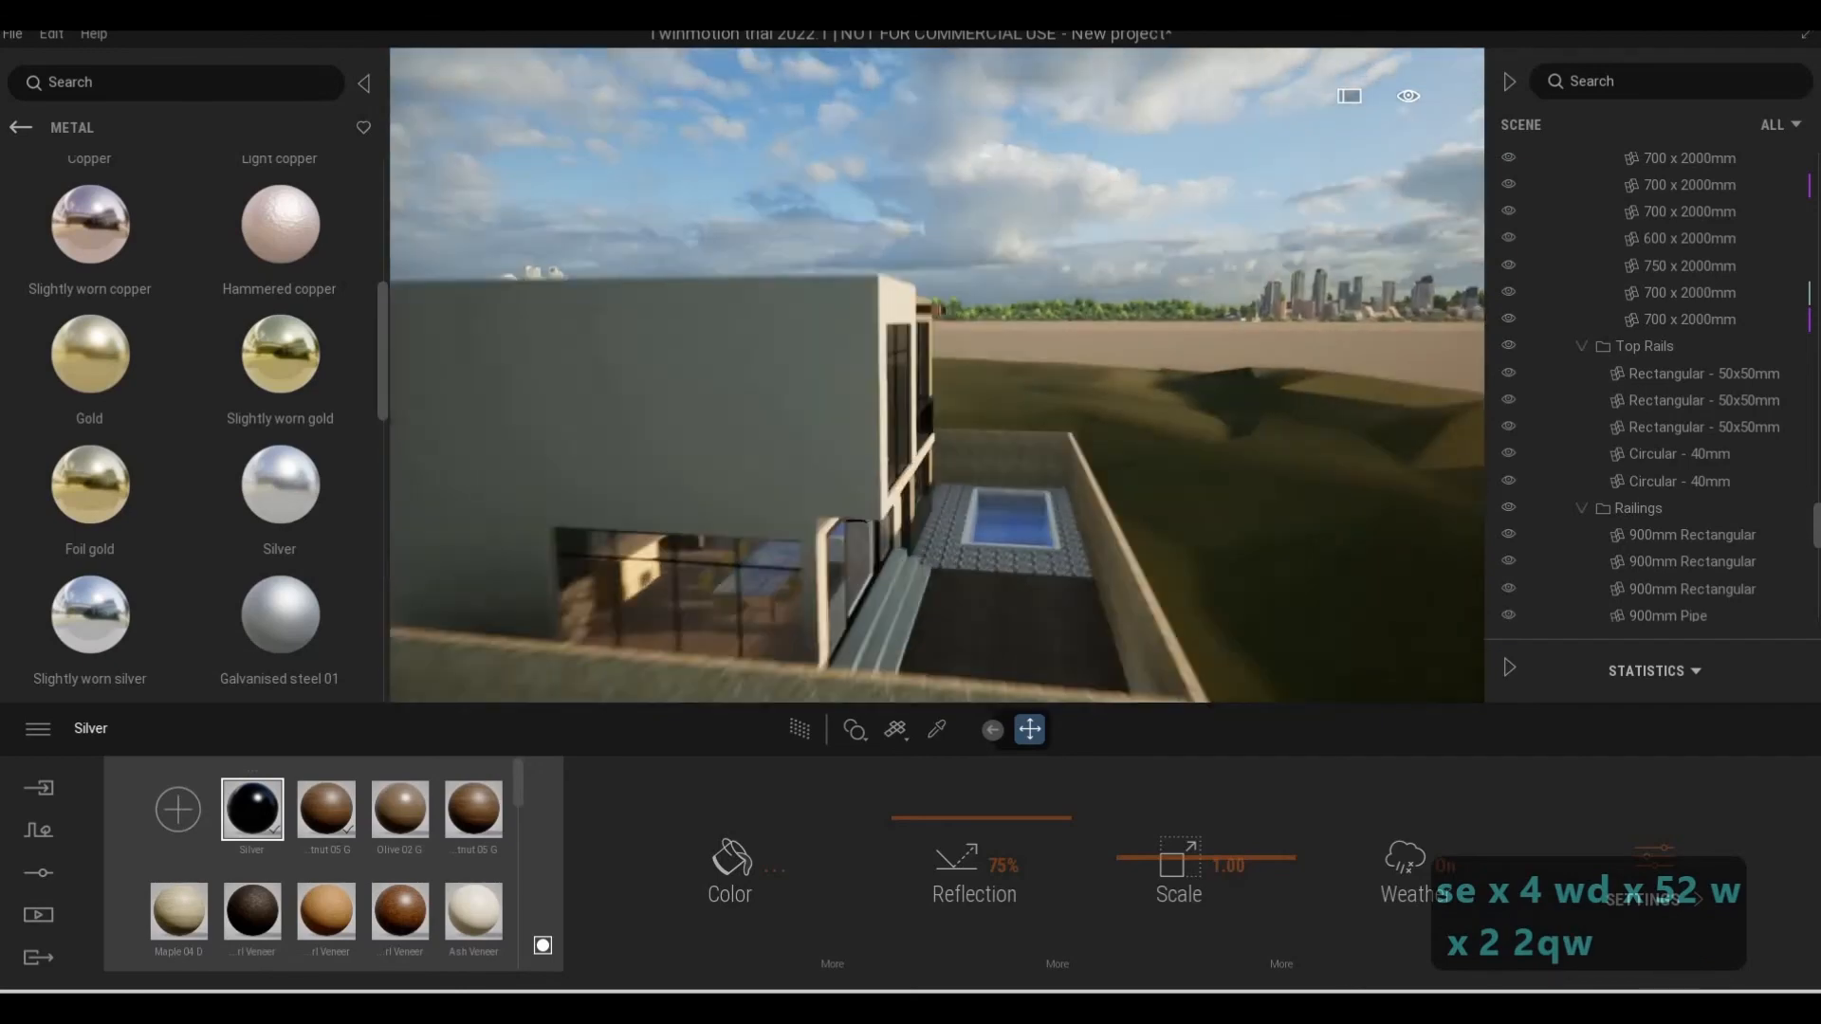
key("1")
key("d")
key("w")
key("e")
key("w")
key("d")
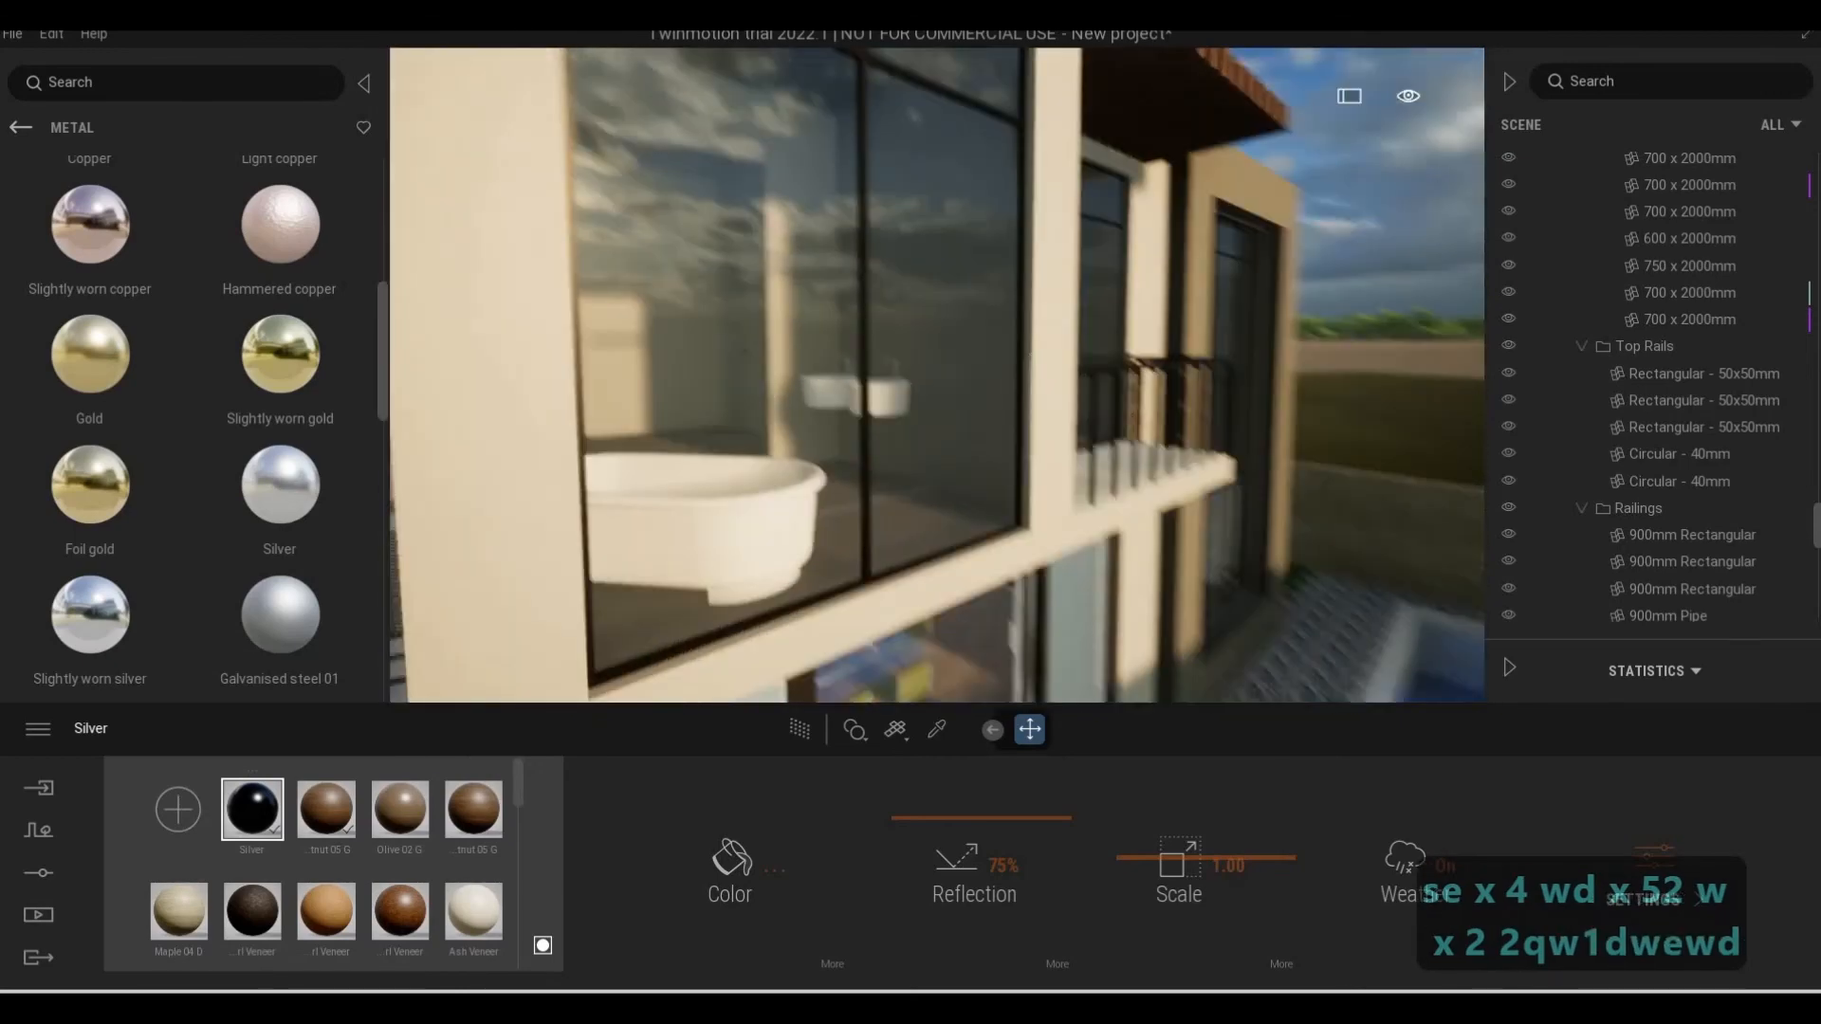
key("d")
key("d")
key("d")
key("d")
key("d")
key("d")
key("d")
key("d")
key("d")
key("d")
key("d")
key("d")
key("d")
key("d")
key("d")
key("d")
key("d")
key("d")
key("d")
key("d")
key("w")
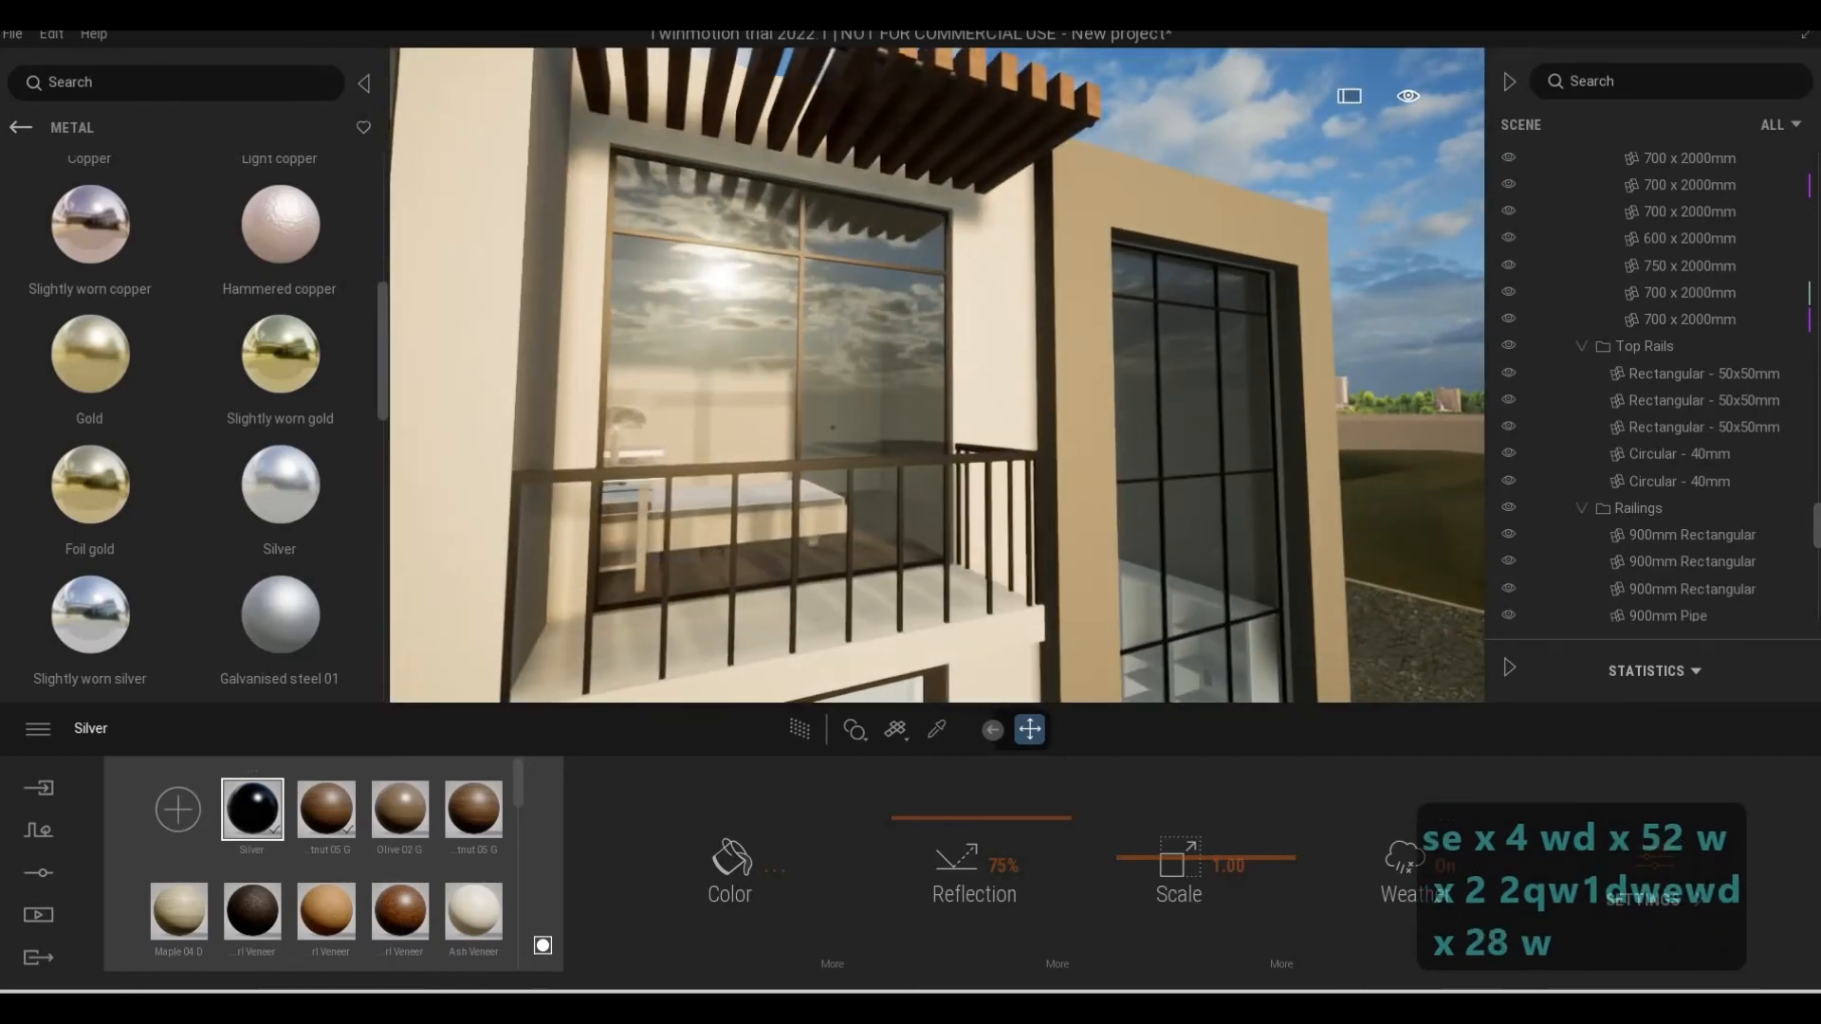
key("a")
key("s")
key("a")
key("w")
key("w")
key("w")
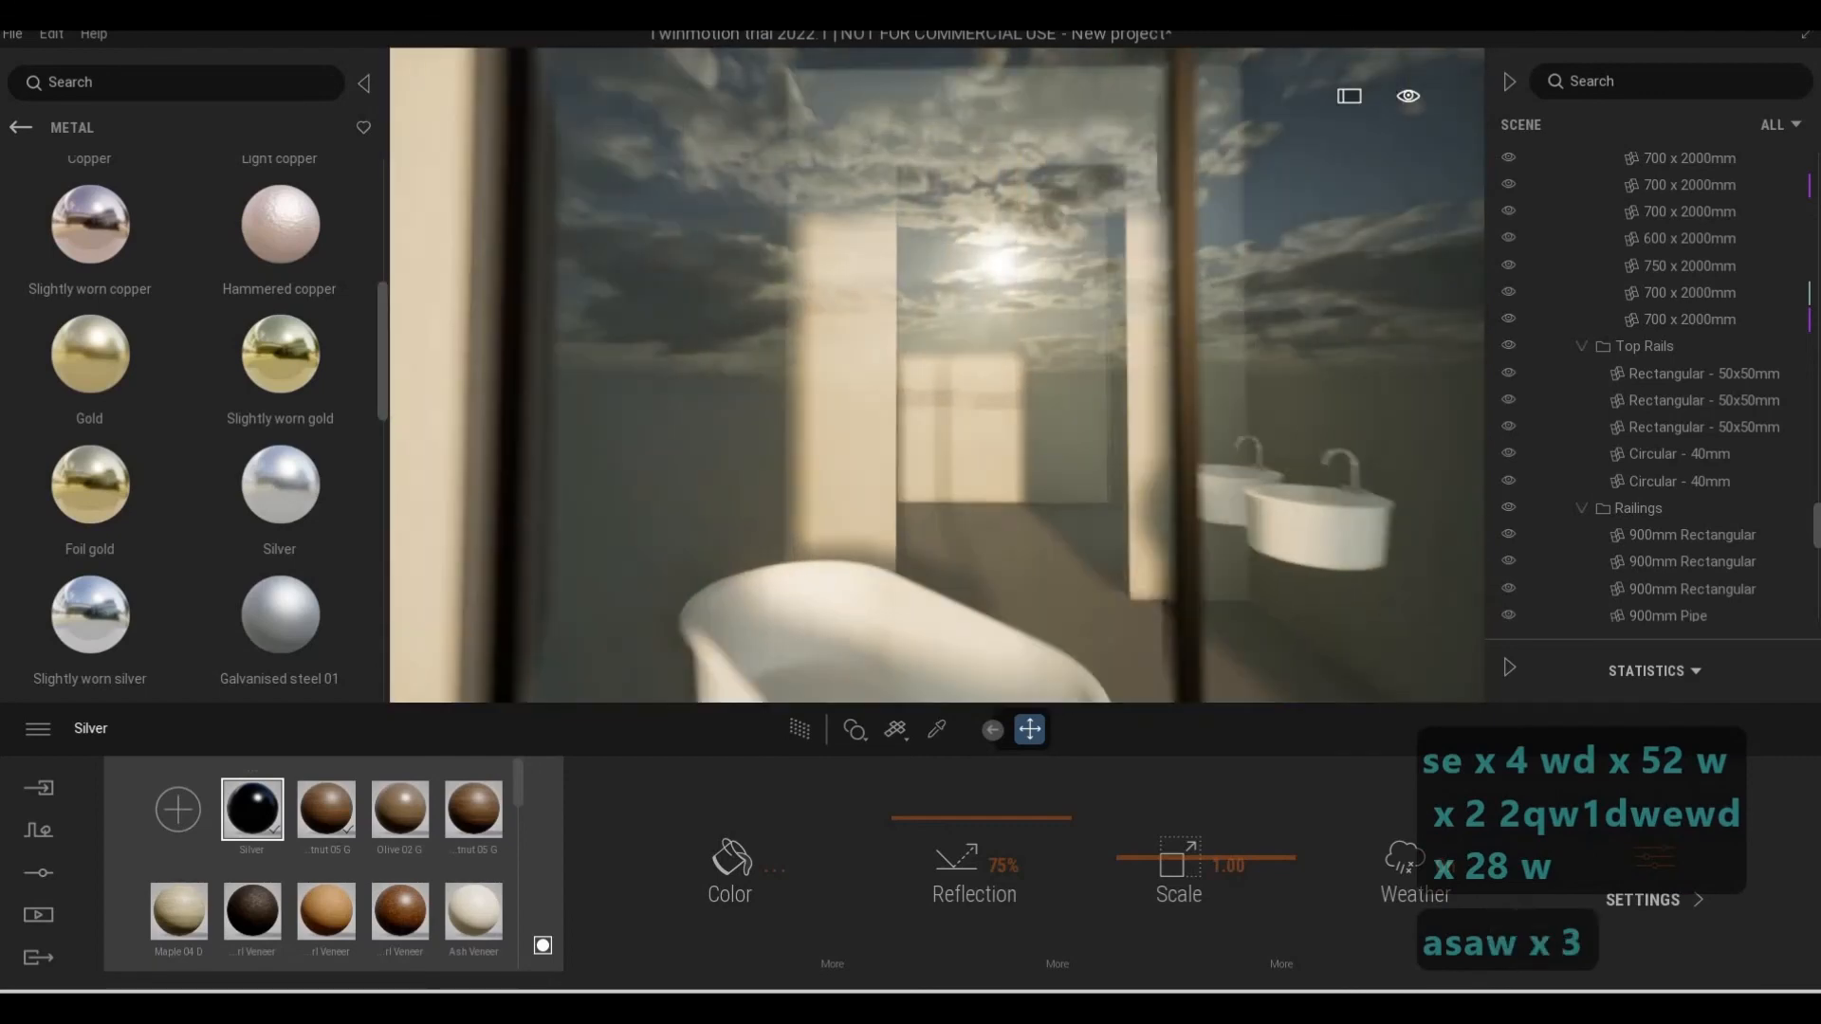
Return to the street side and review the whole front facade with its lawn, entrance steps and driveway
key("w")
key("2")
key("a")
key("a")
key("a")
key("a")
key("a")
key("a")
key("e")
key("w")
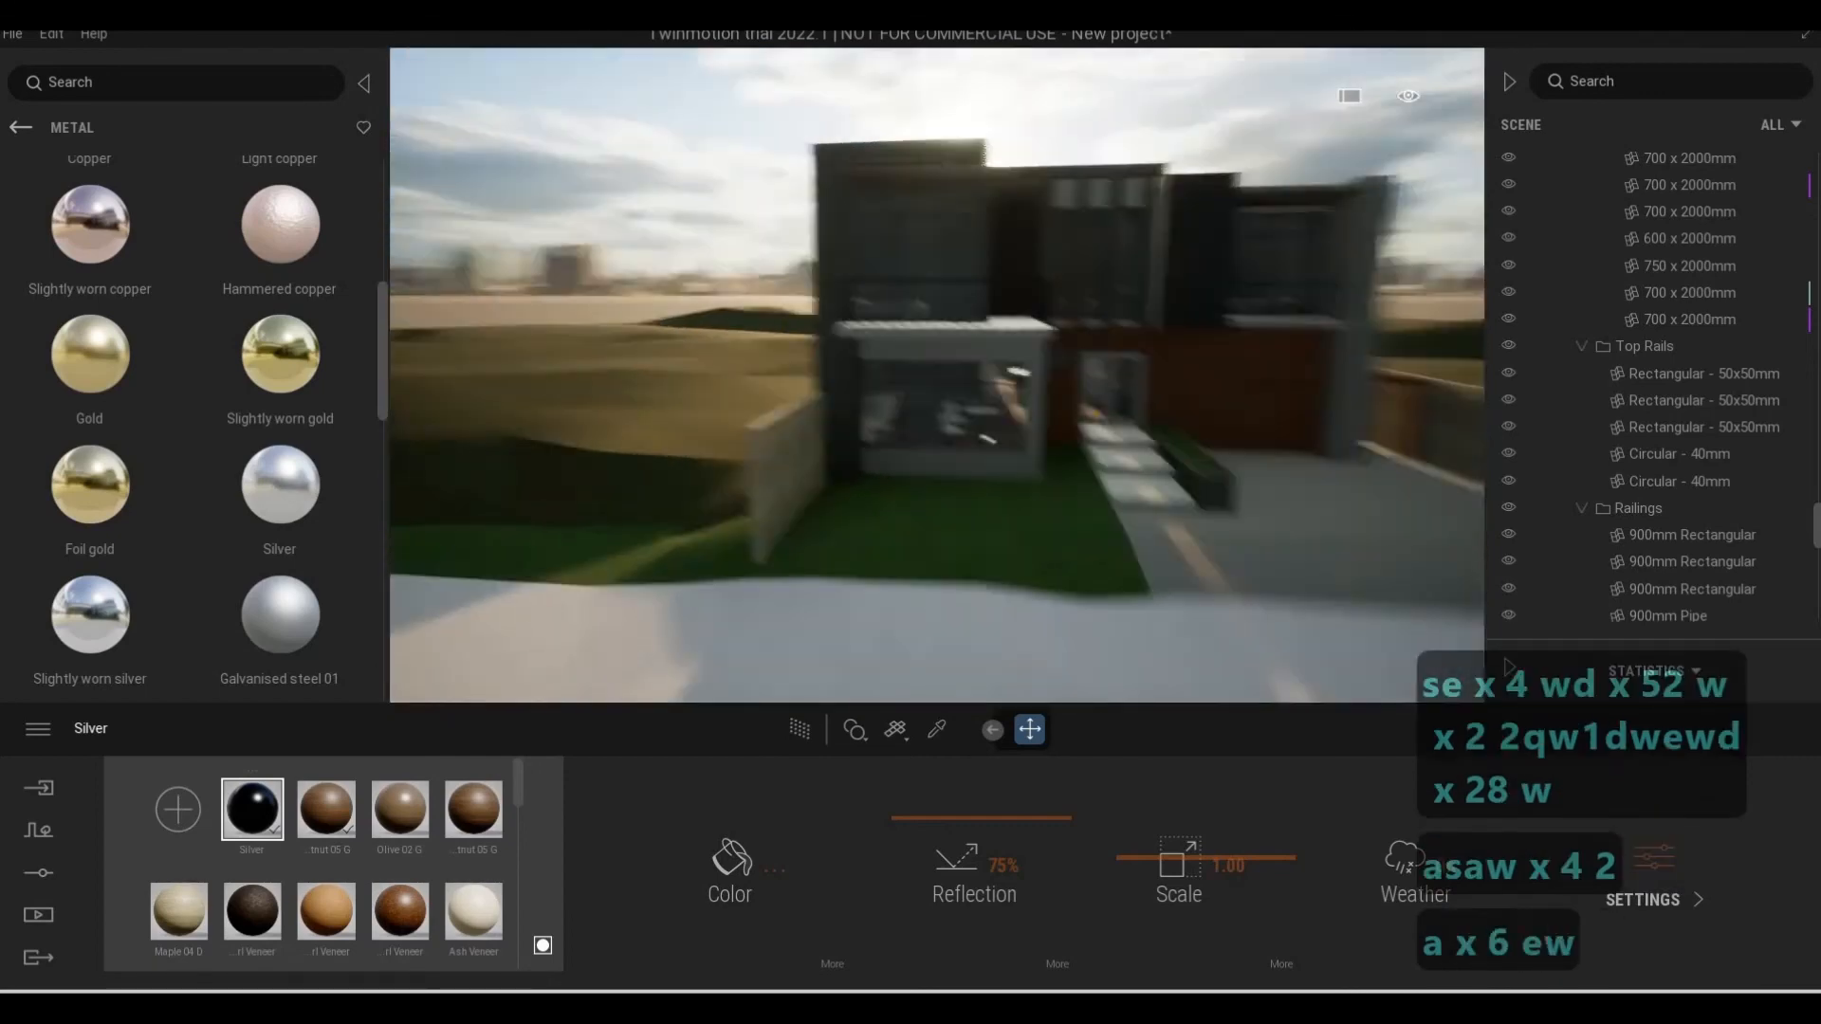
key("d")
key("s")
key("w")
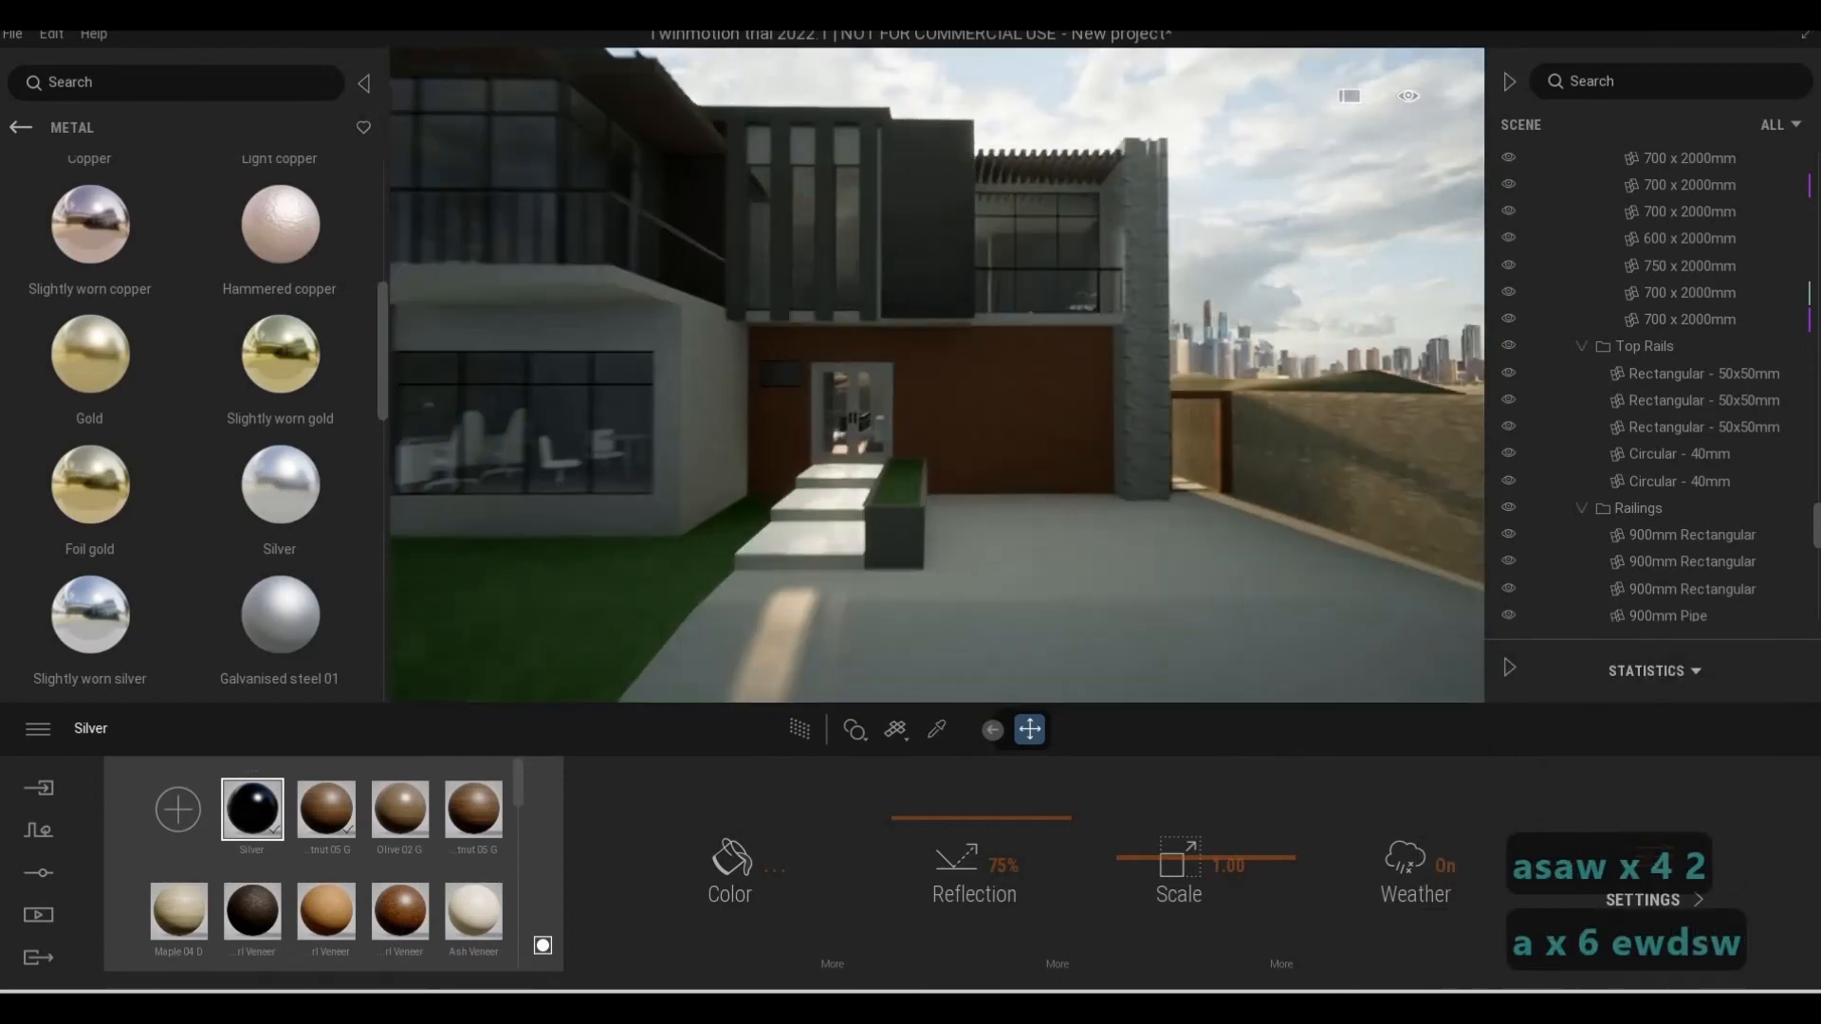
key("s")
key("a")
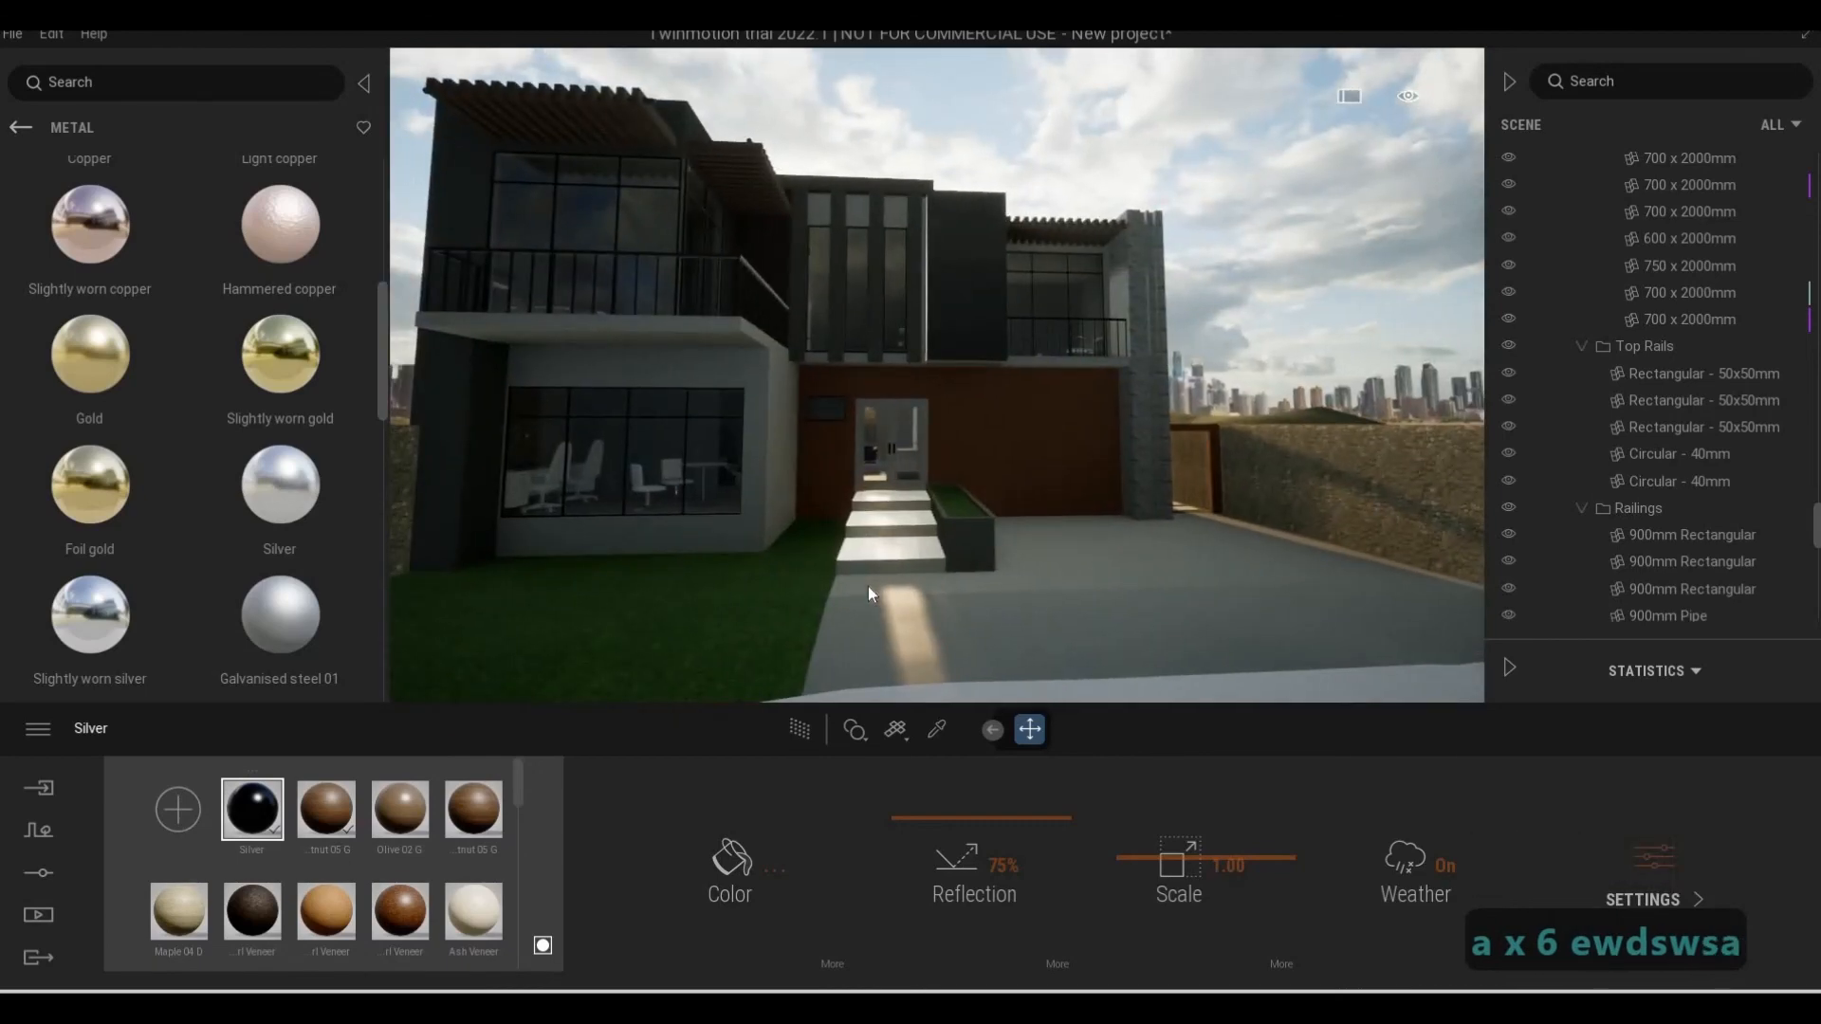
key("d")
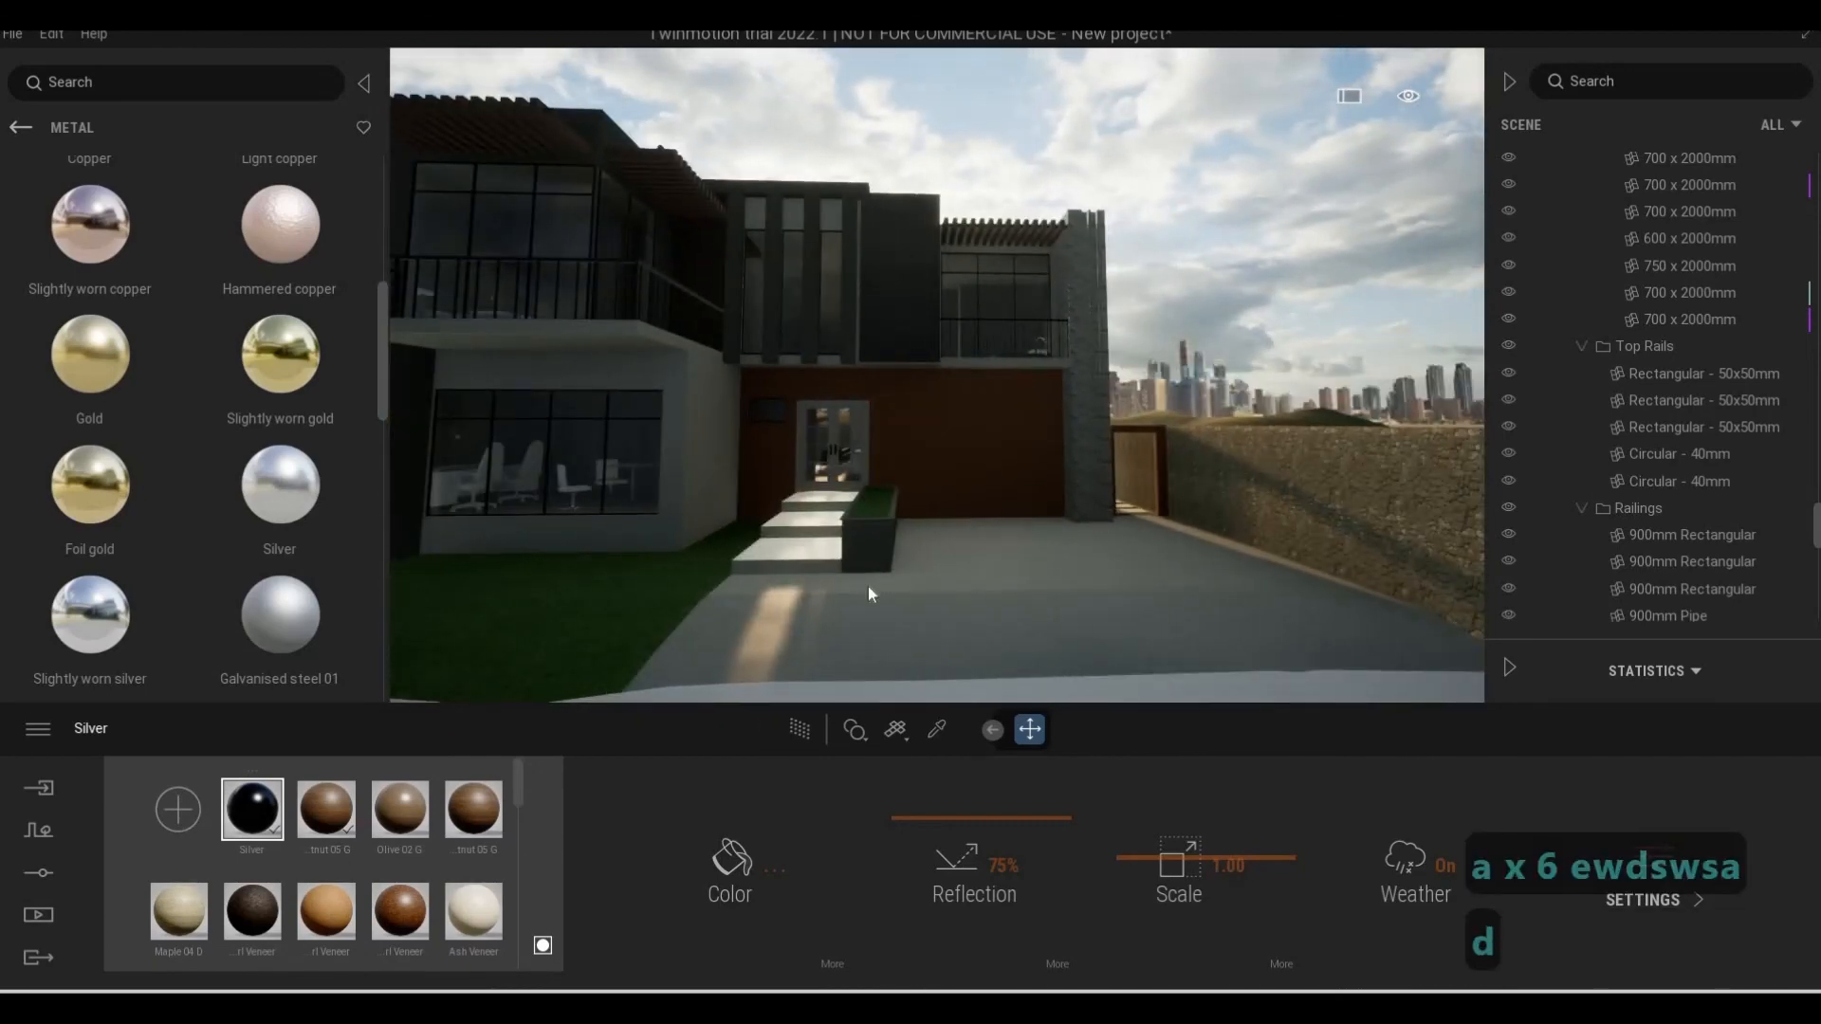